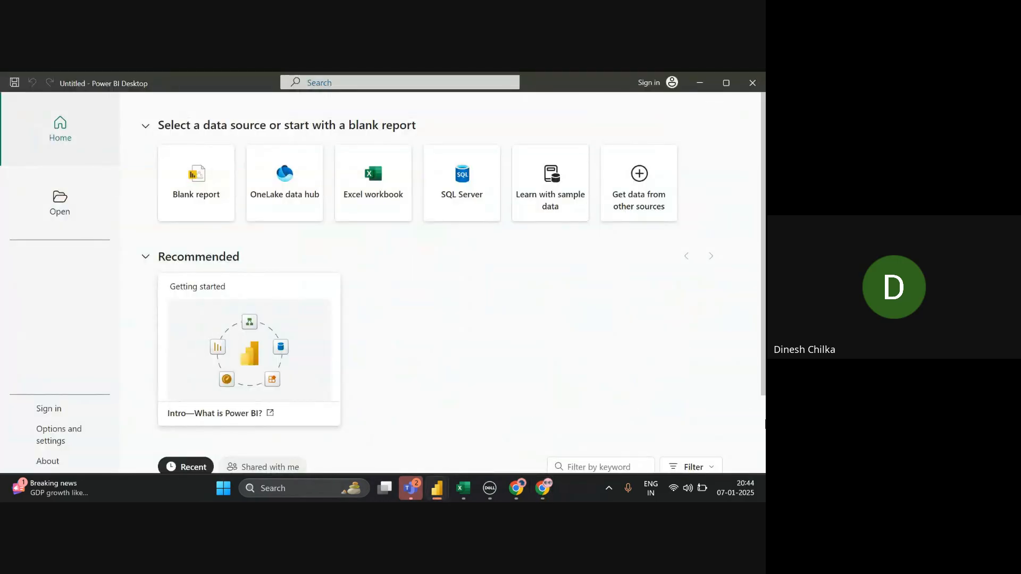
# - Scroll the start page down to the Recent files list
pyautogui.scroll(-2, 755, 423)
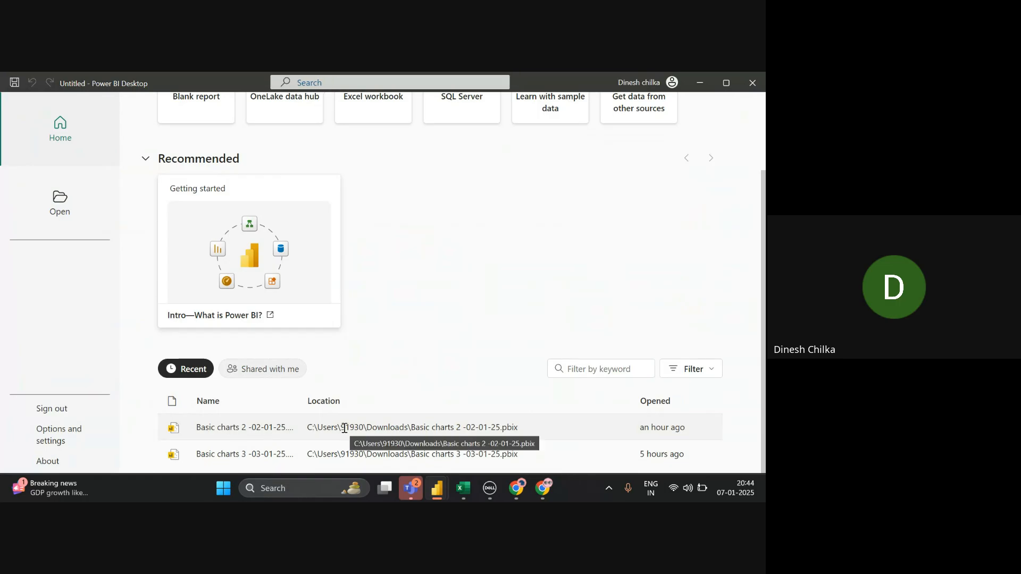
# - Open Basic charts 3 -03-01-25, keep recovered files for later viewing, and go to Page 1
pyautogui.click(258, 454)
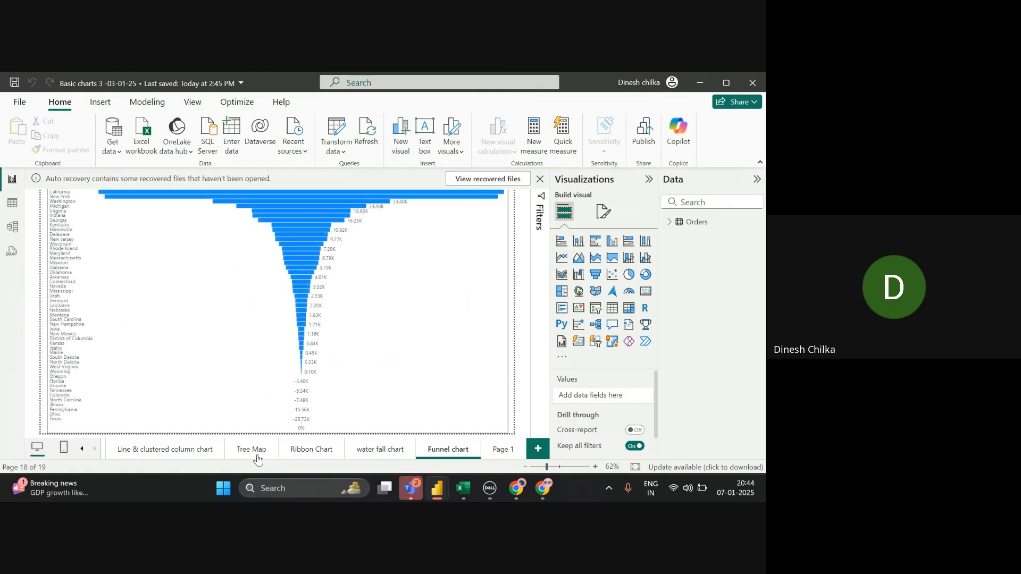
pyautogui.click(540, 179)
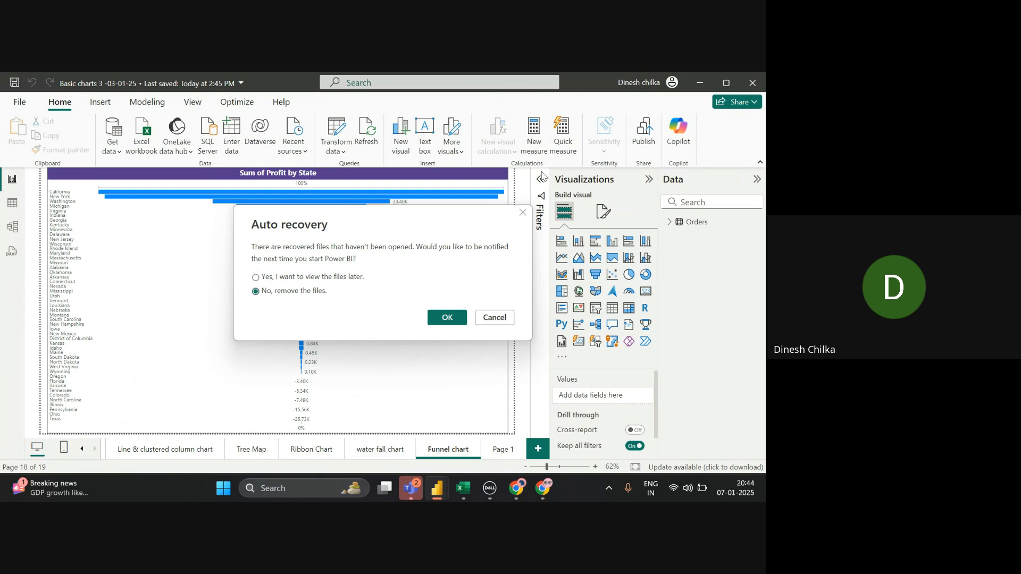
pyautogui.click(261, 278)
pyautogui.click(494, 318)
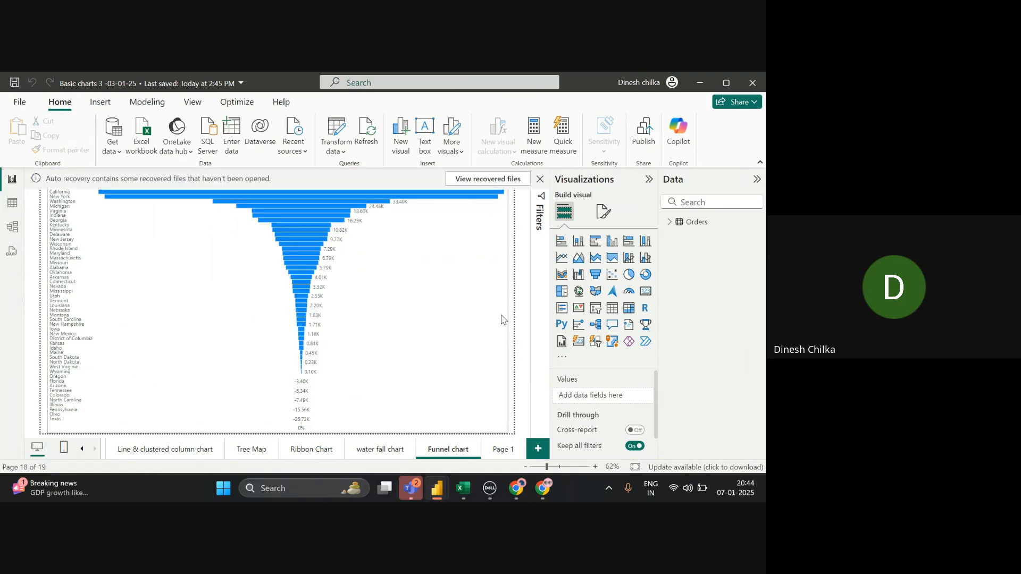
pyautogui.click(504, 450)
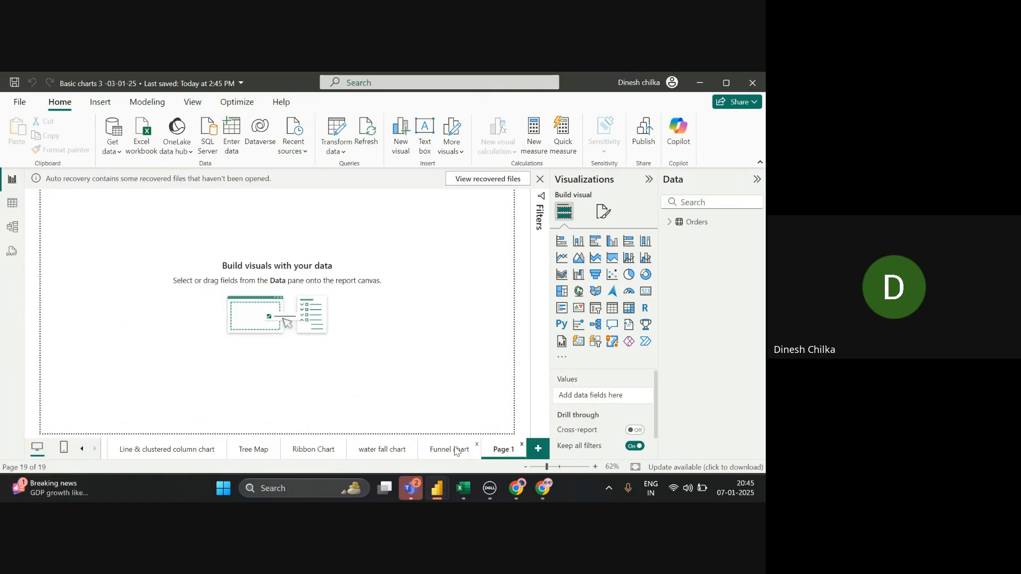
# - Browse the Tree Map, Ribbon Chart, waterfall and Funnel chart pages
pyautogui.click(259, 449)
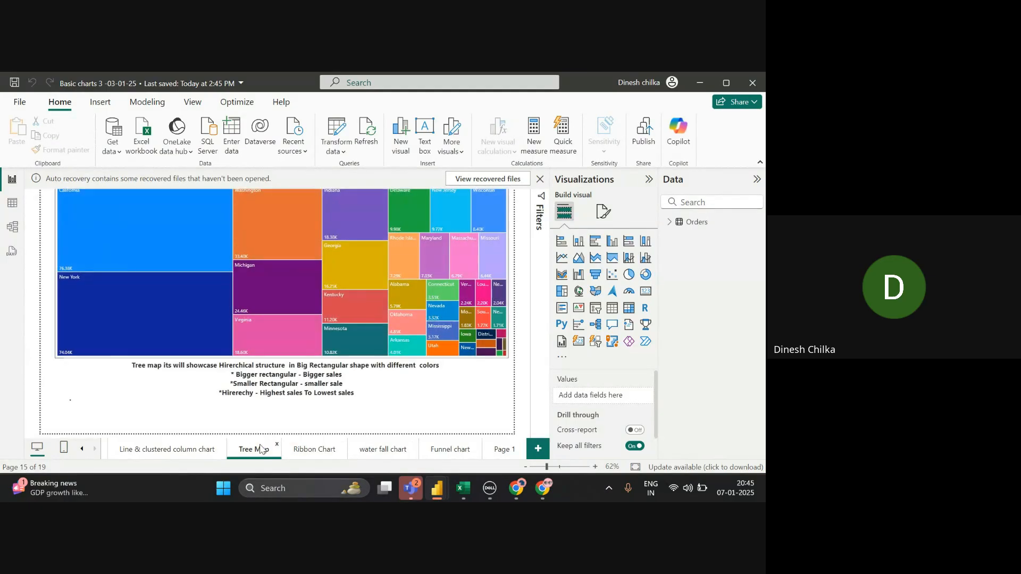
pyautogui.click(294, 451)
pyautogui.click(356, 451)
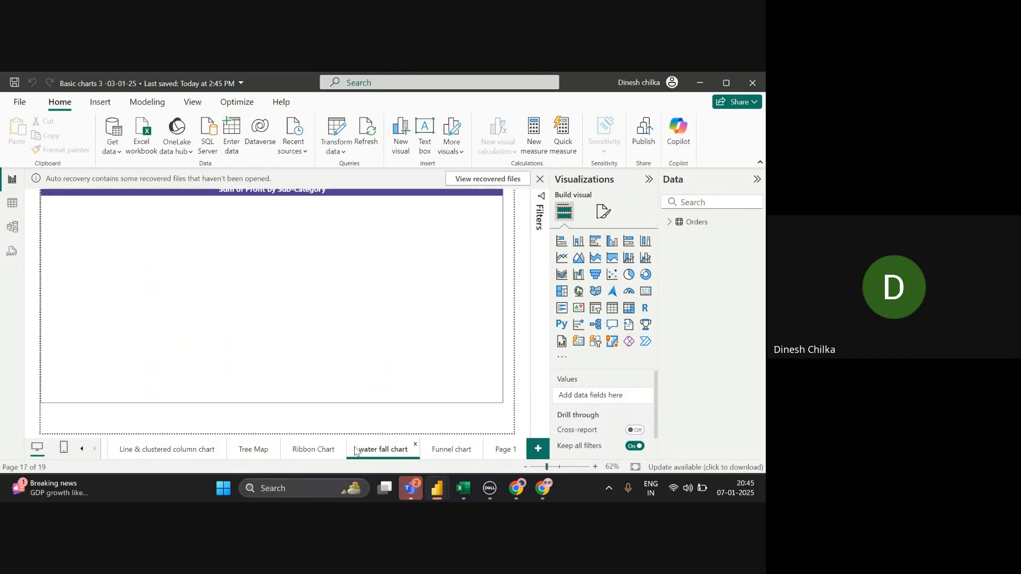
pyautogui.click(436, 450)
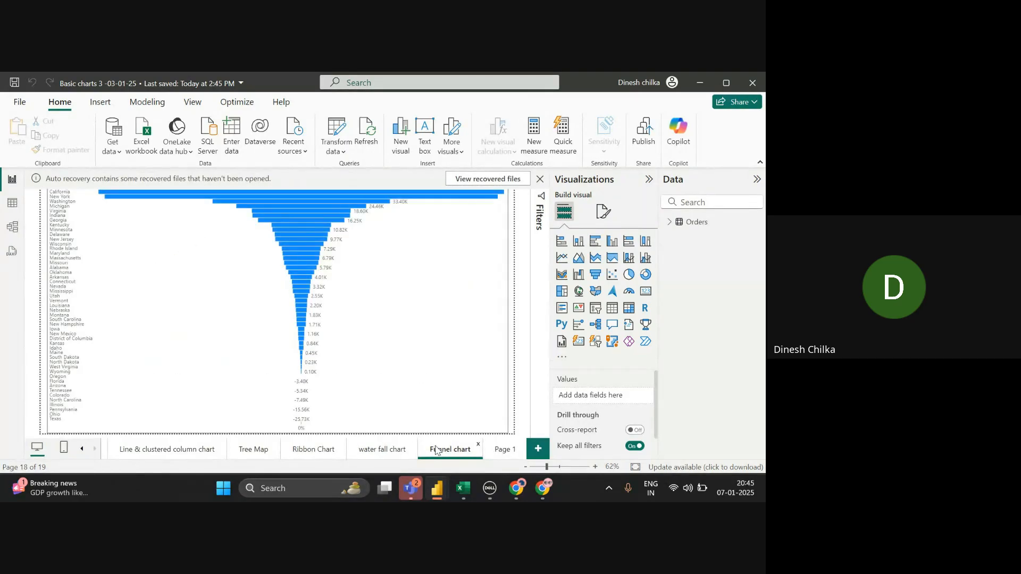
# - Dismiss the auto-recovery notice again, keeping files for later, and return to empty Page 1
pyautogui.click(539, 179)
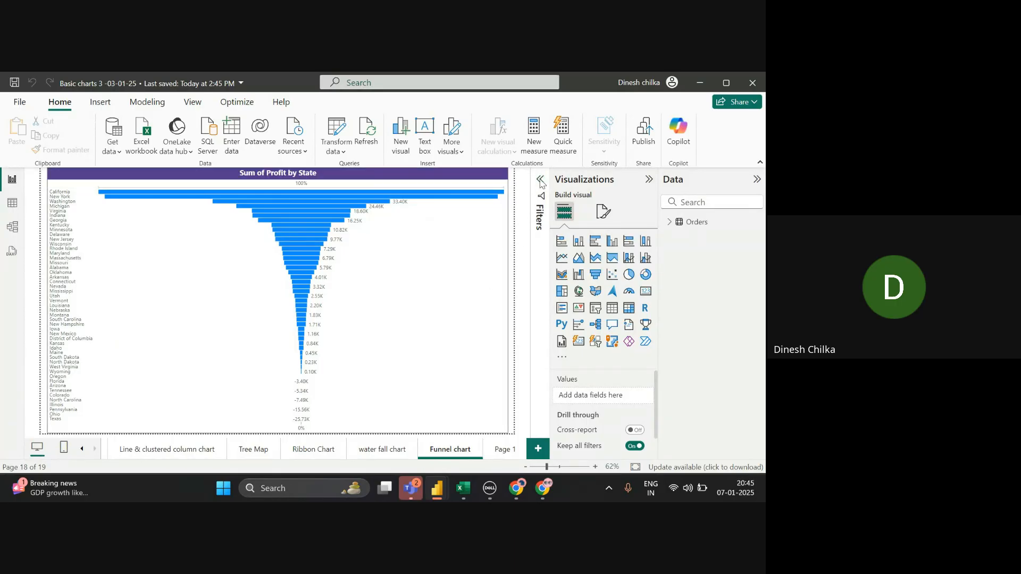
pyautogui.click(334, 281)
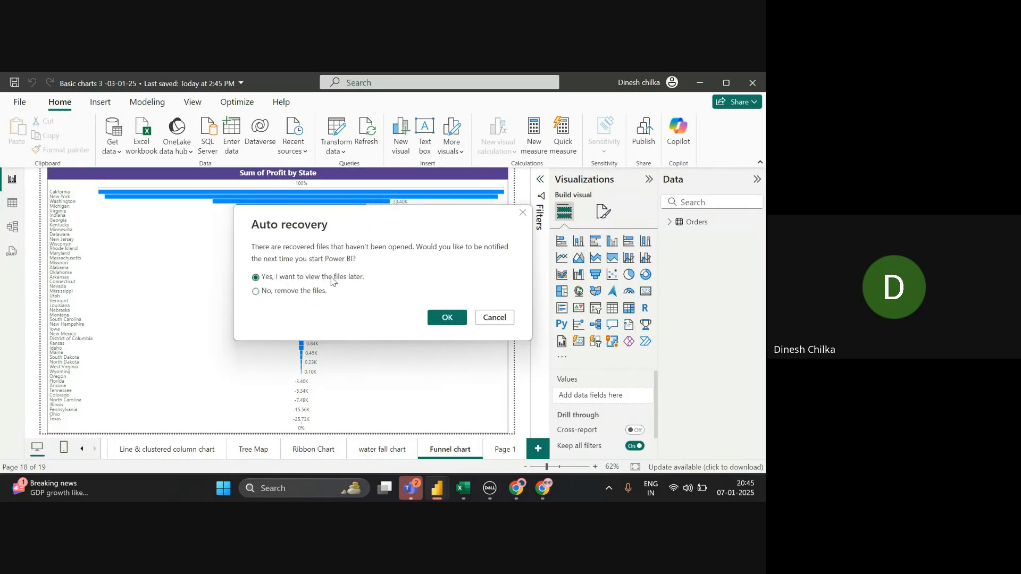
pyautogui.click(437, 317)
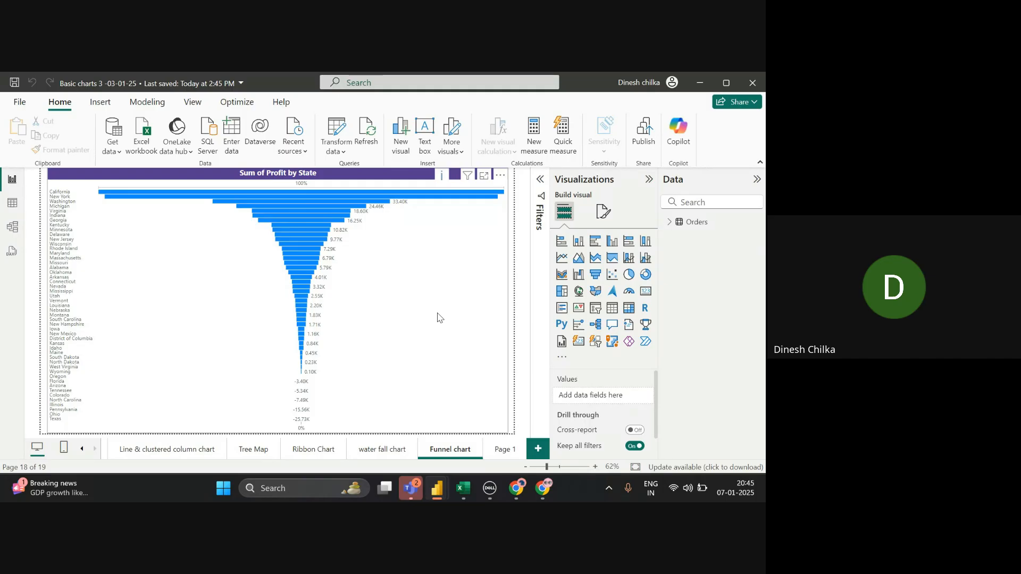
pyautogui.click(500, 456)
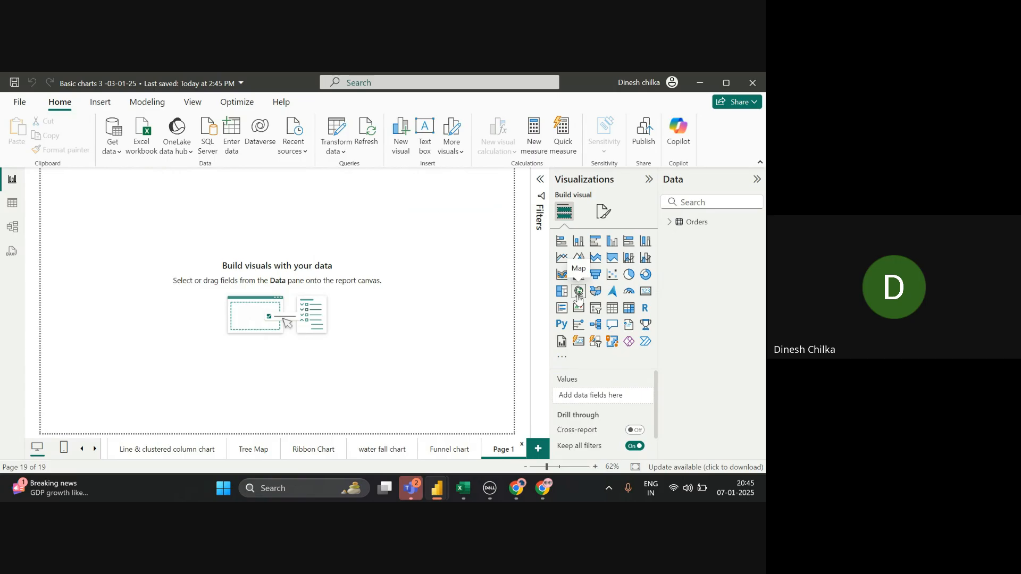
# - Enable 'Use Map and Filled Map visuals' under Options > Security and apply with OK
pyautogui.click(19, 103)
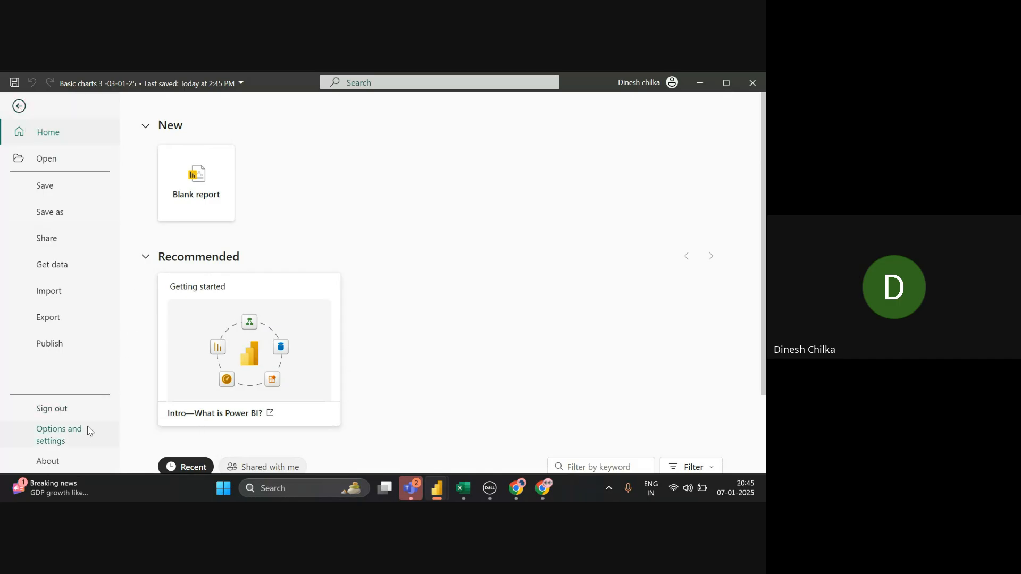
pyautogui.click(32, 432)
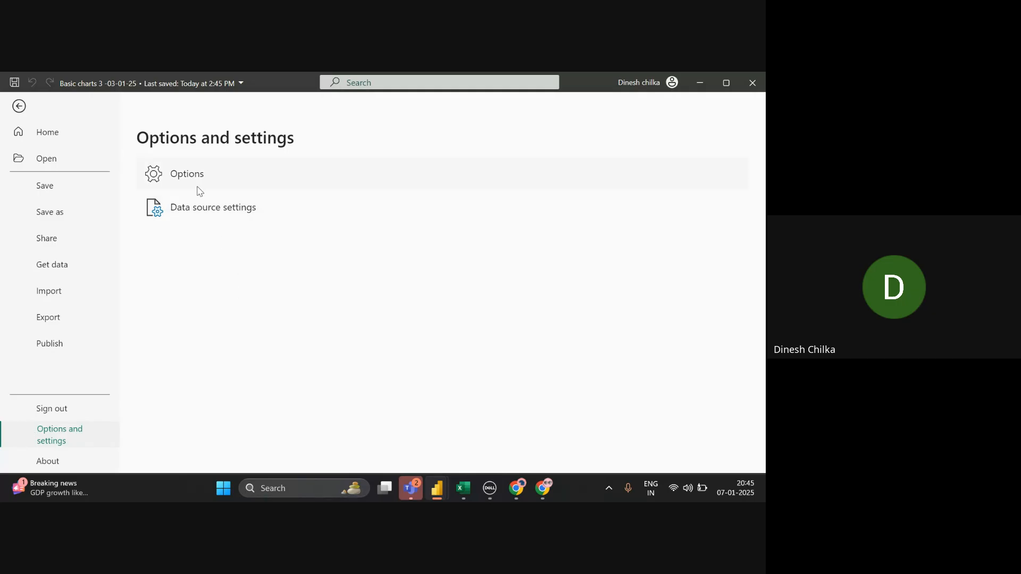
pyautogui.press('Escape')
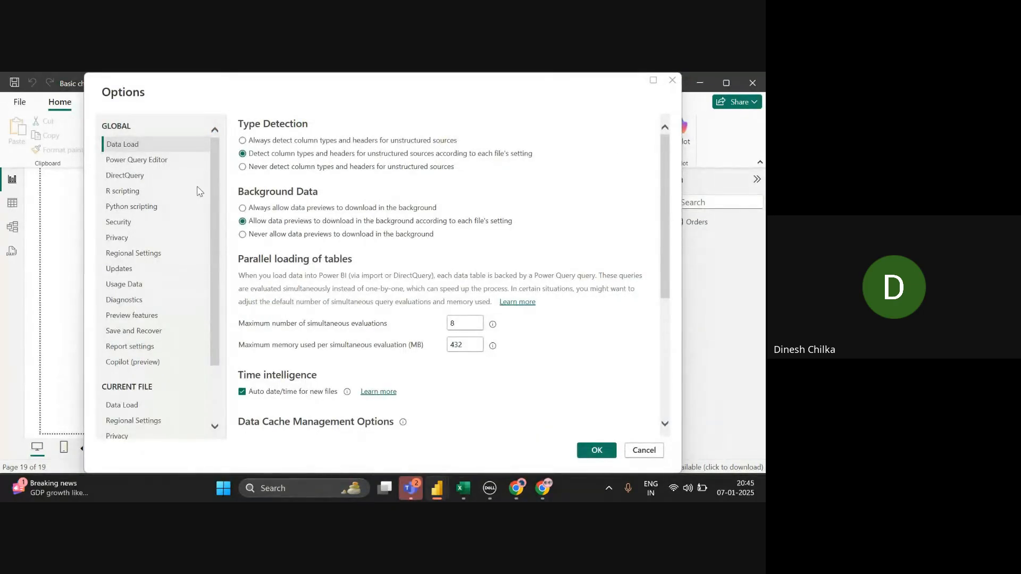
pyautogui.click(172, 226)
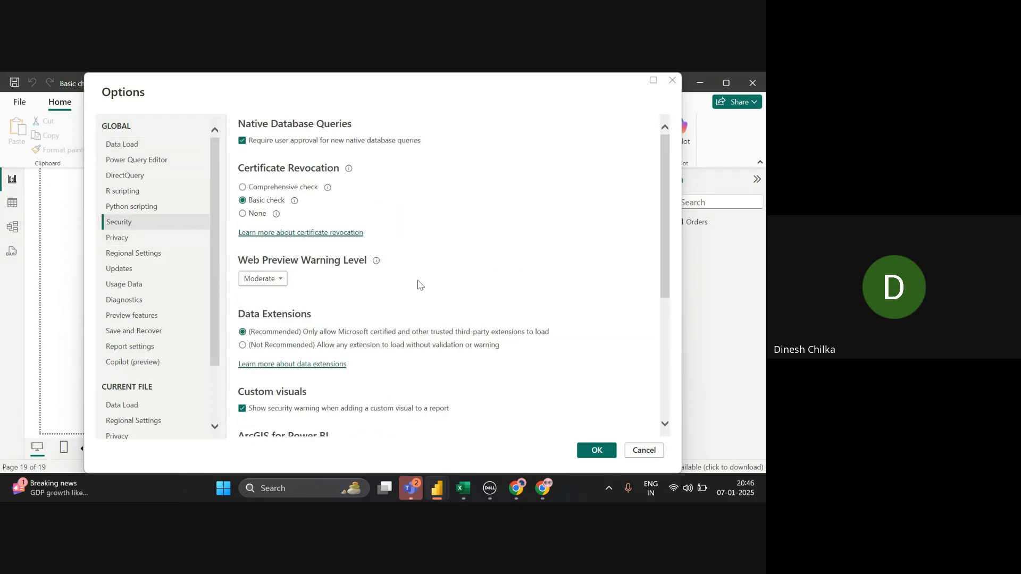
pyautogui.scroll(-4, 669, 377)
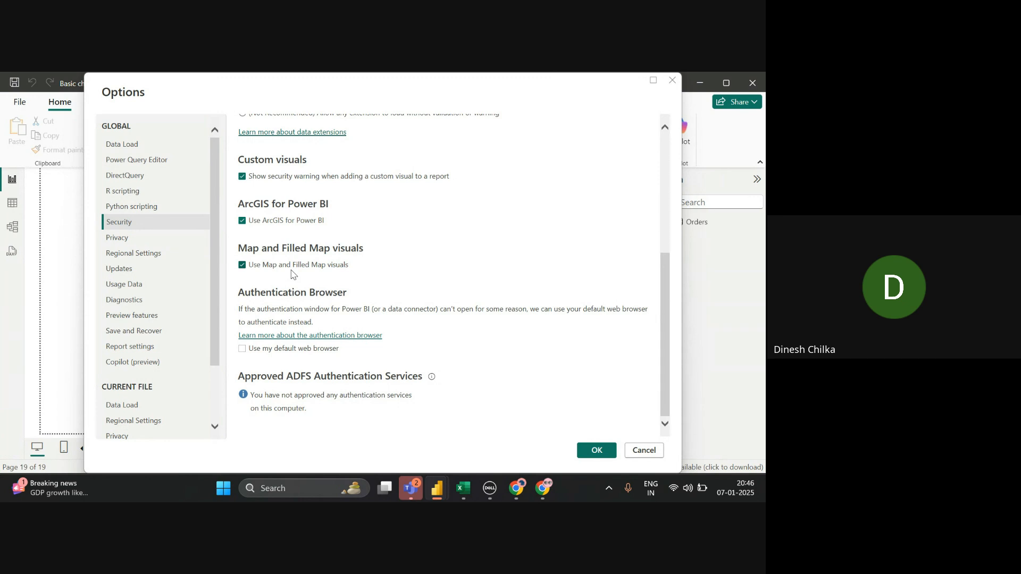
pyautogui.click(242, 266)
pyautogui.click(243, 268)
pyautogui.click(597, 450)
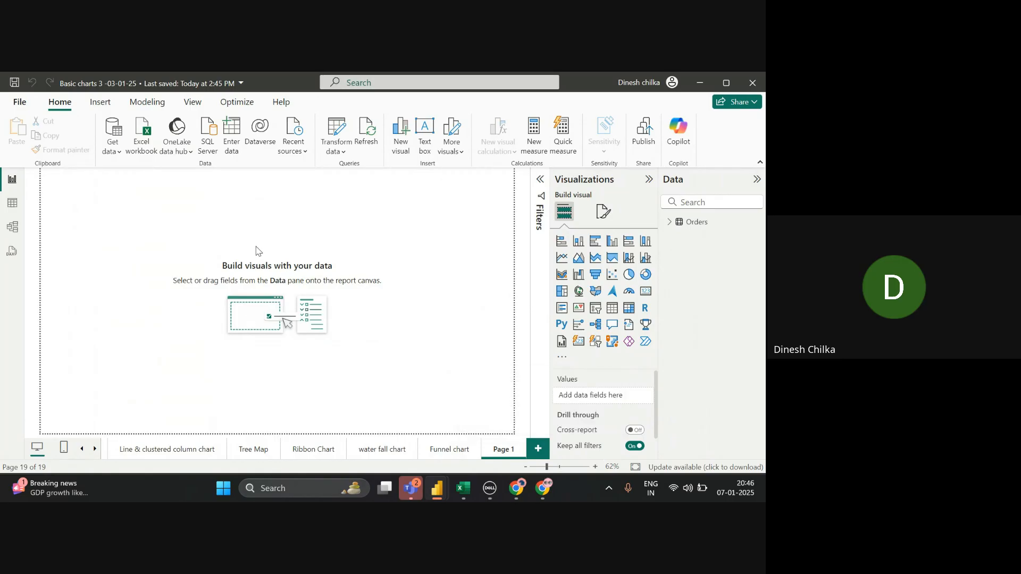
# - Add a Map visual to Page 1 and enlarge it to fill most of the canvas
pyautogui.click(574, 297)
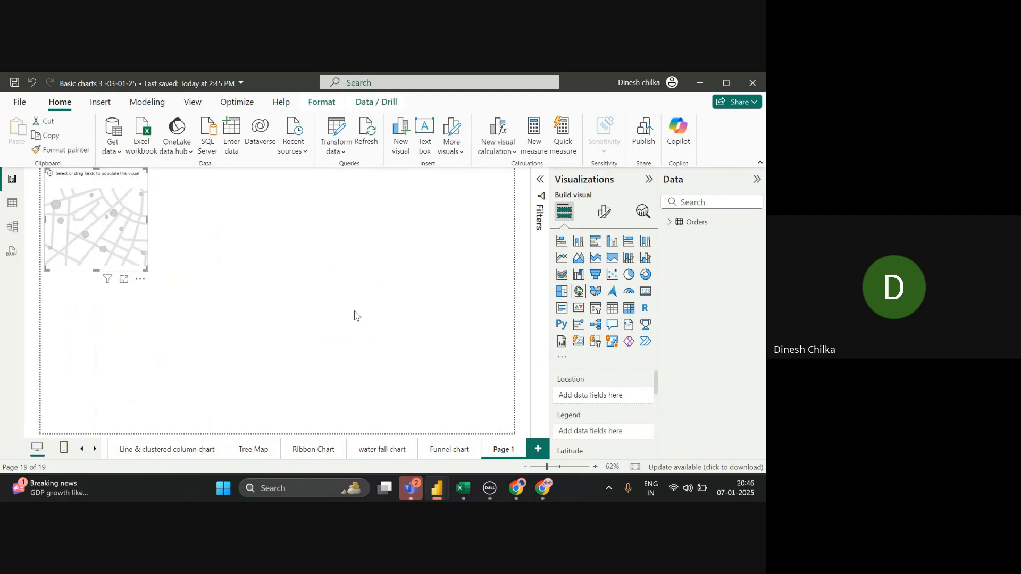
pyautogui.moveTo(147, 269); pyautogui.dragTo(337, 338)
pyautogui.moveTo(274, 280); pyautogui.dragTo(292, 298)
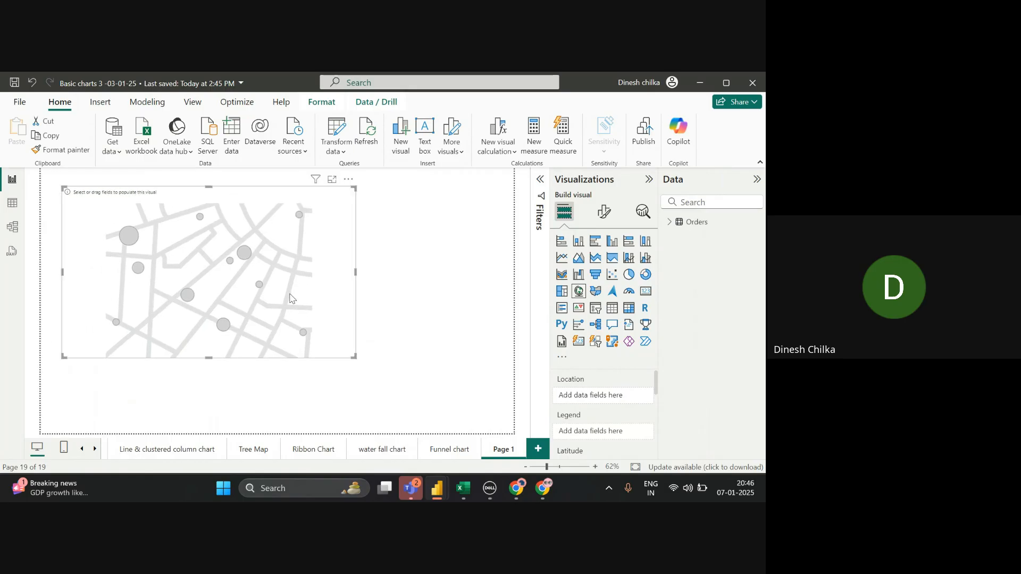
pyautogui.moveTo(355, 358); pyautogui.dragTo(450, 407)
pyautogui.moveTo(422, 358); pyautogui.dragTo(444, 371)
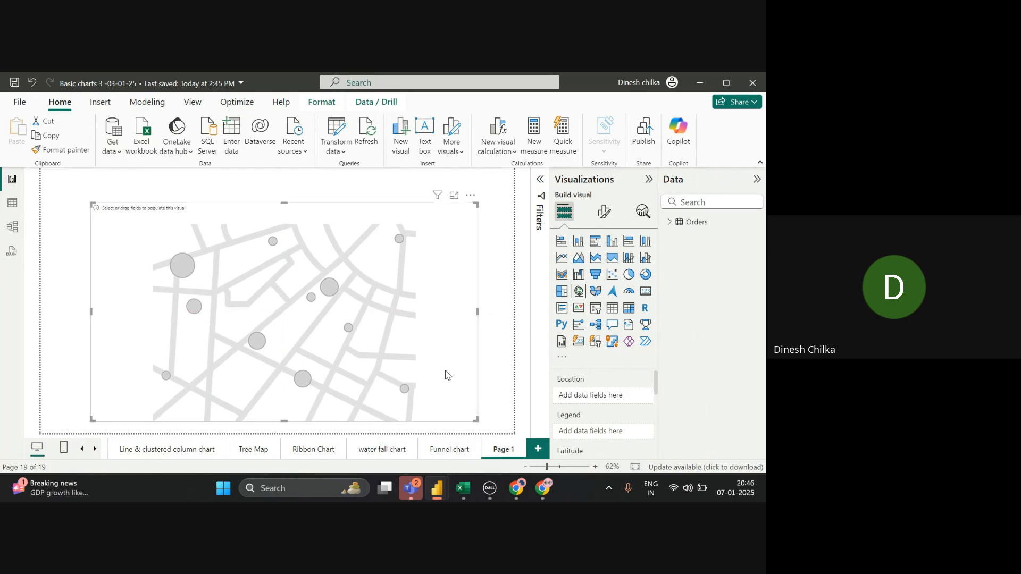
# - Go back through the Funnel, waterfall, Ribbon and Tree Map pages to Line & clustered column chart
pyautogui.click(448, 455)
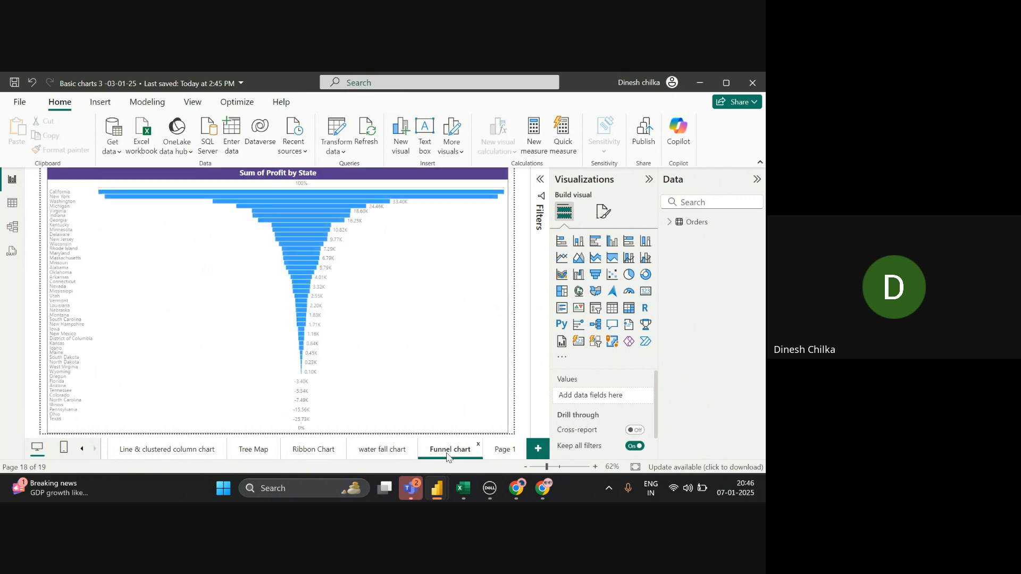
pyautogui.click(381, 450)
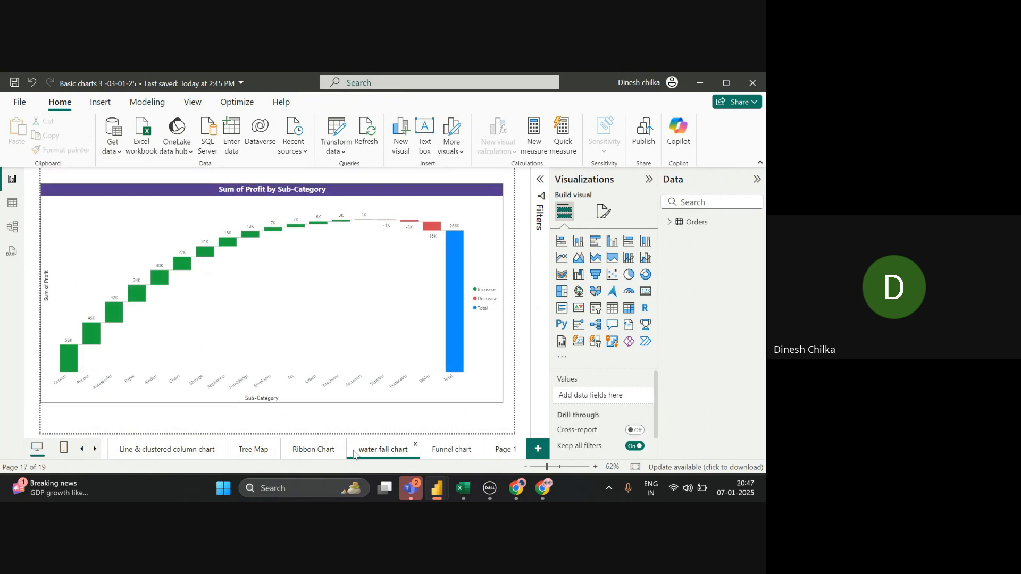
pyautogui.click(307, 451)
pyautogui.click(251, 451)
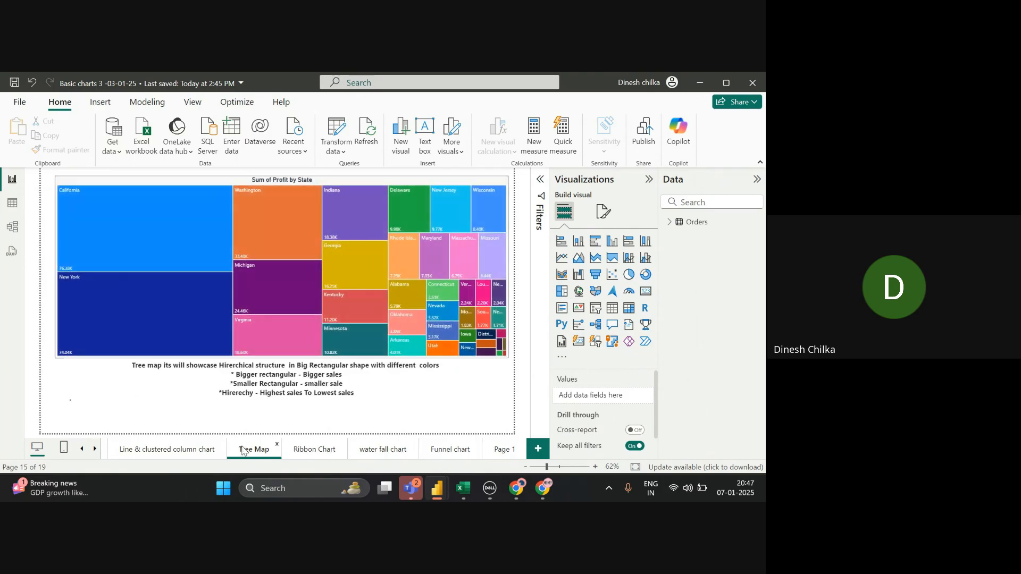
pyautogui.click(196, 450)
# - Bring the 'Line Chart - YOY' title banner from the Line chart page onto Page 1
pyautogui.click(82, 448)
pyautogui.click(186, 451)
pyautogui.click(121, 451)
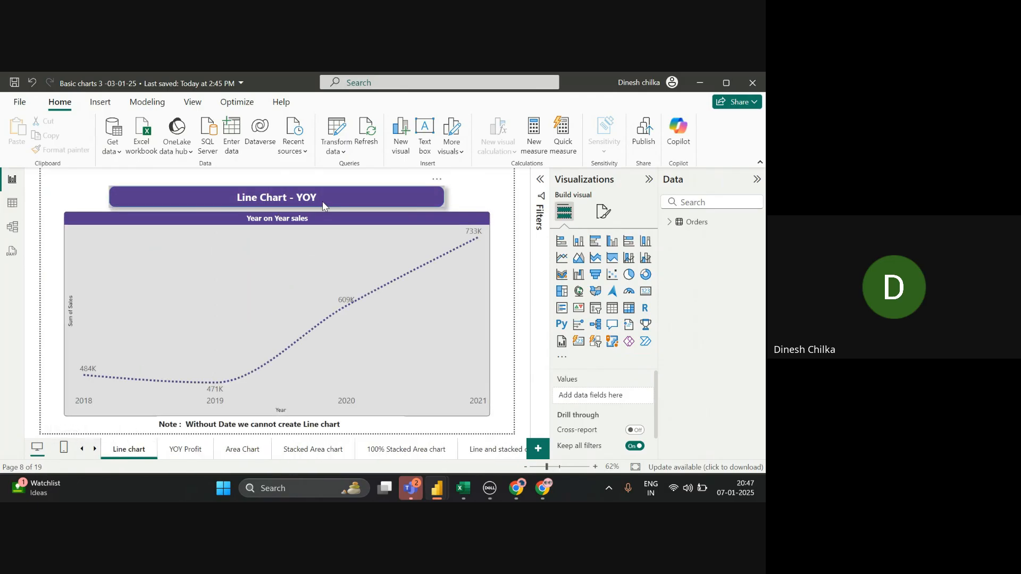
pyautogui.click(323, 205)
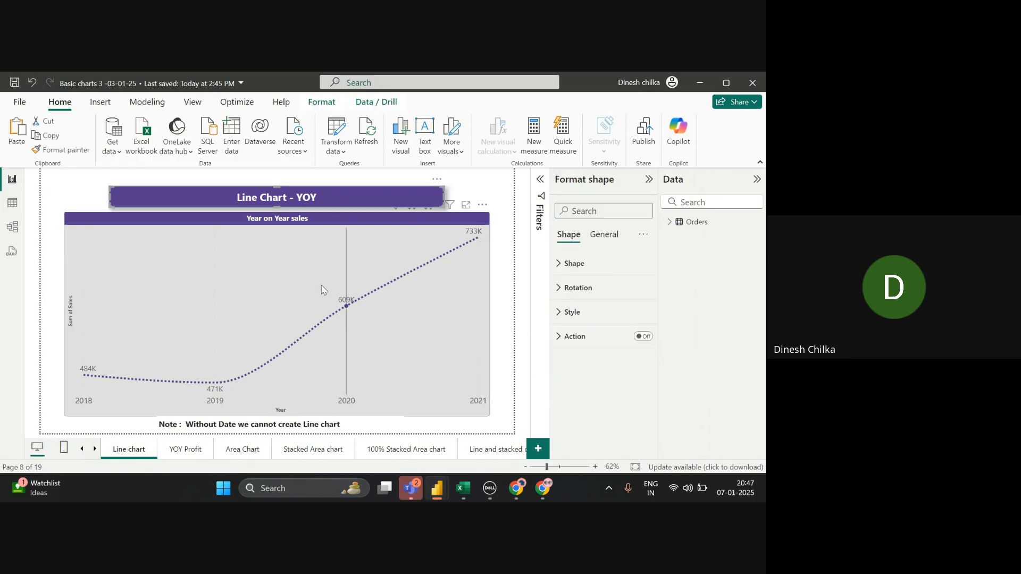
pyautogui.click(94, 449)
pyautogui.click(94, 449)
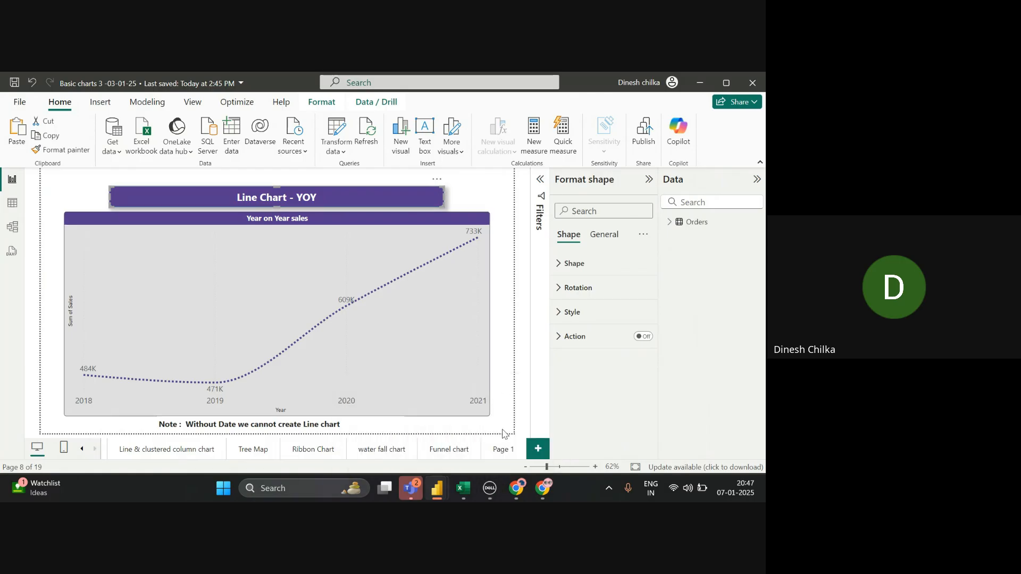
pyautogui.click(503, 450)
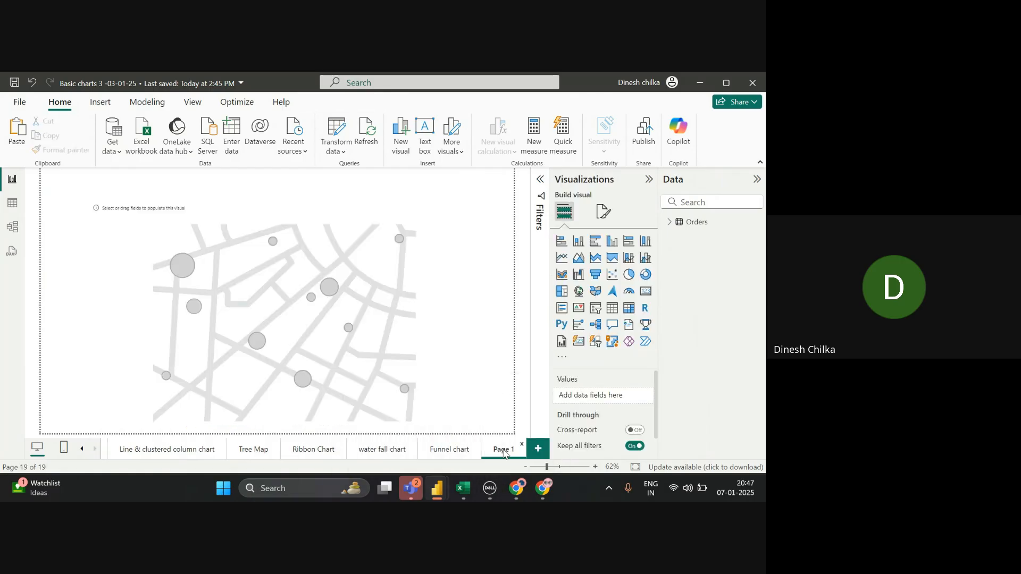
pyautogui.hotkey('ctrl', 'v')
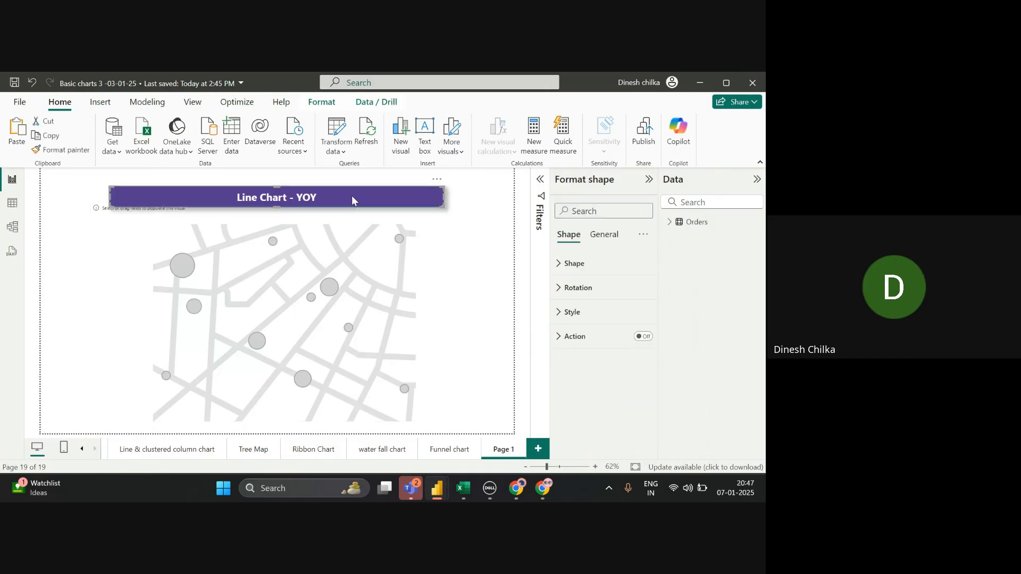
# - Change the pasted banner's text from 'Line Chart - YOY' to 'Map'
pyautogui.moveTo(352, 200); pyautogui.dragTo(360, 194)
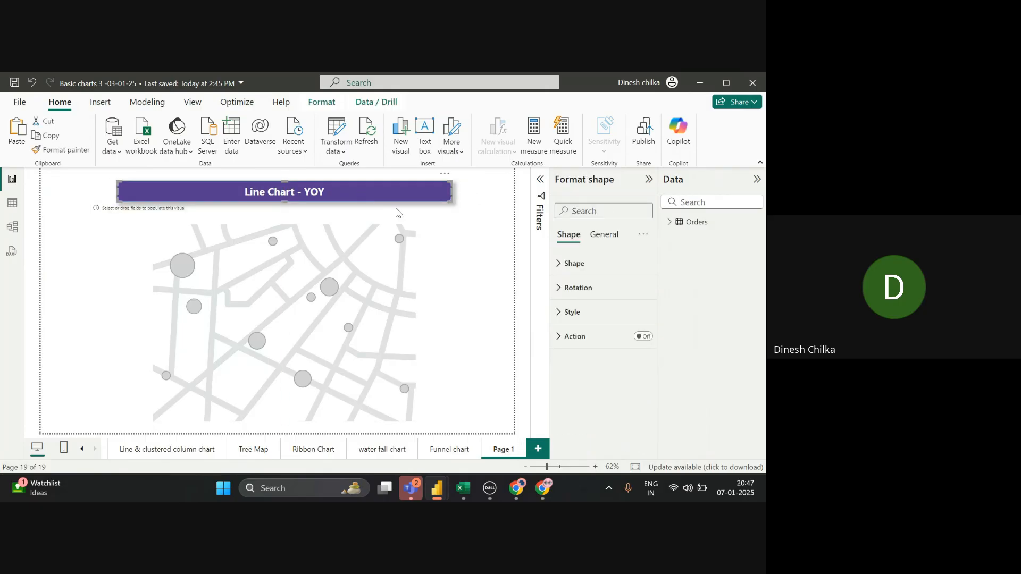
pyautogui.click(553, 313)
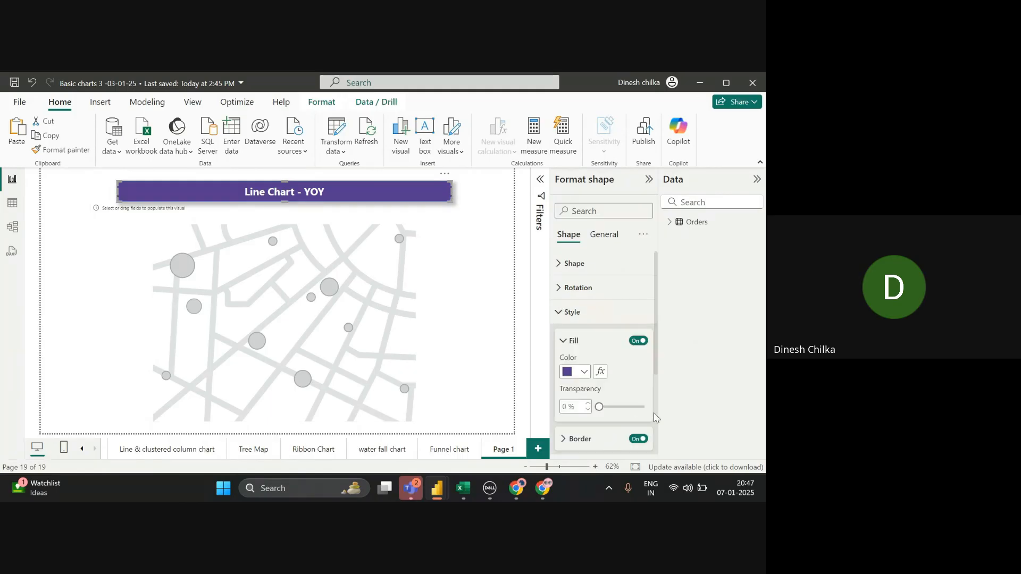
pyautogui.scroll(-5, 657, 417)
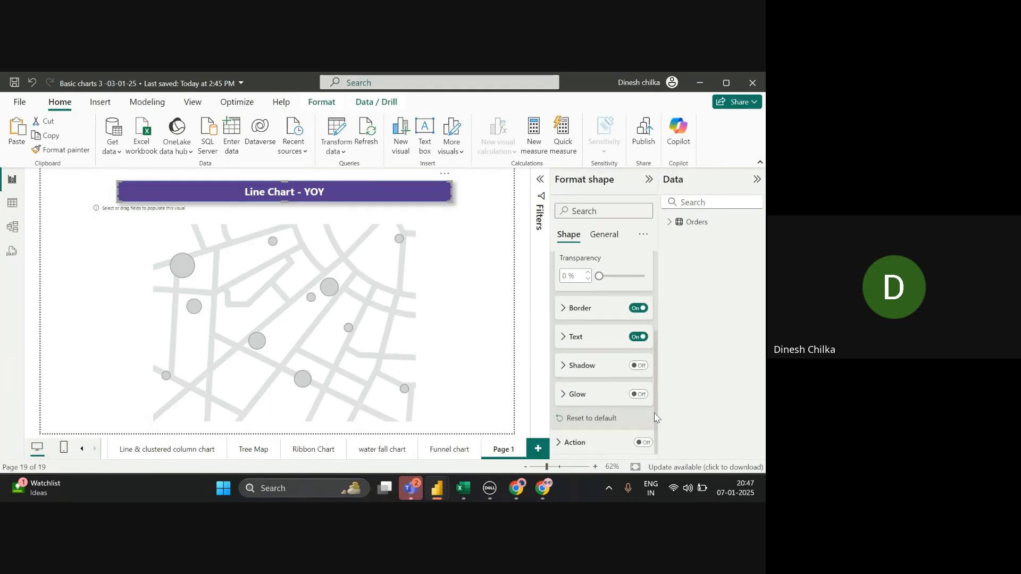
pyautogui.click(568, 338)
pyautogui.tripleClick(594, 366)
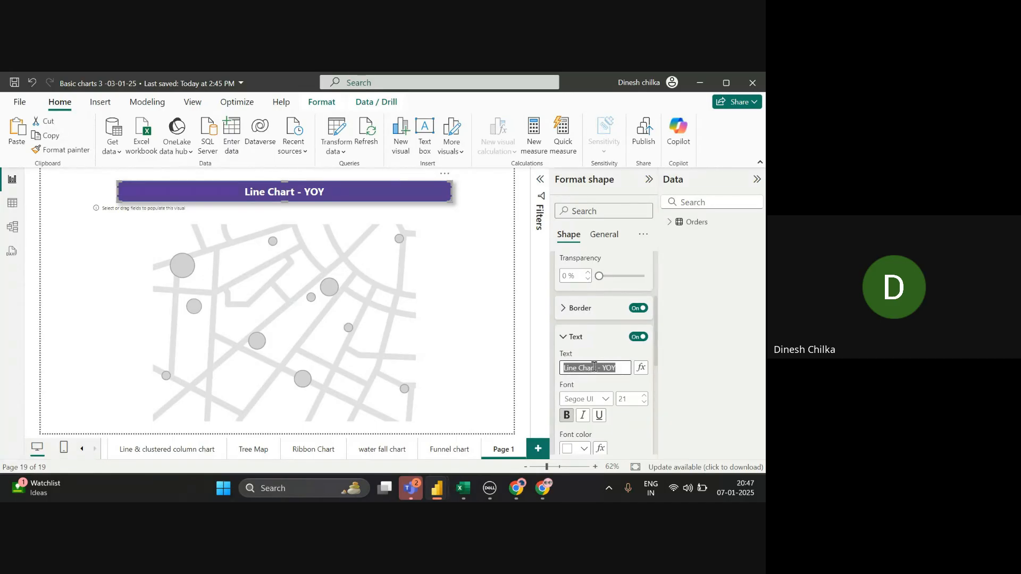
pyautogui.press('BackSpace')
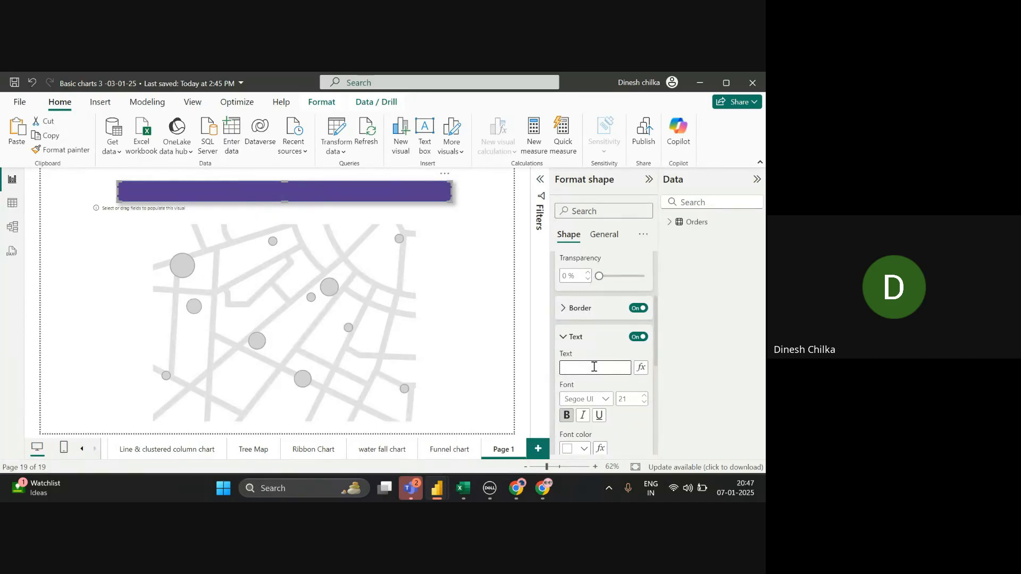
pyautogui.write('Map')
pyautogui.click(398, 311)
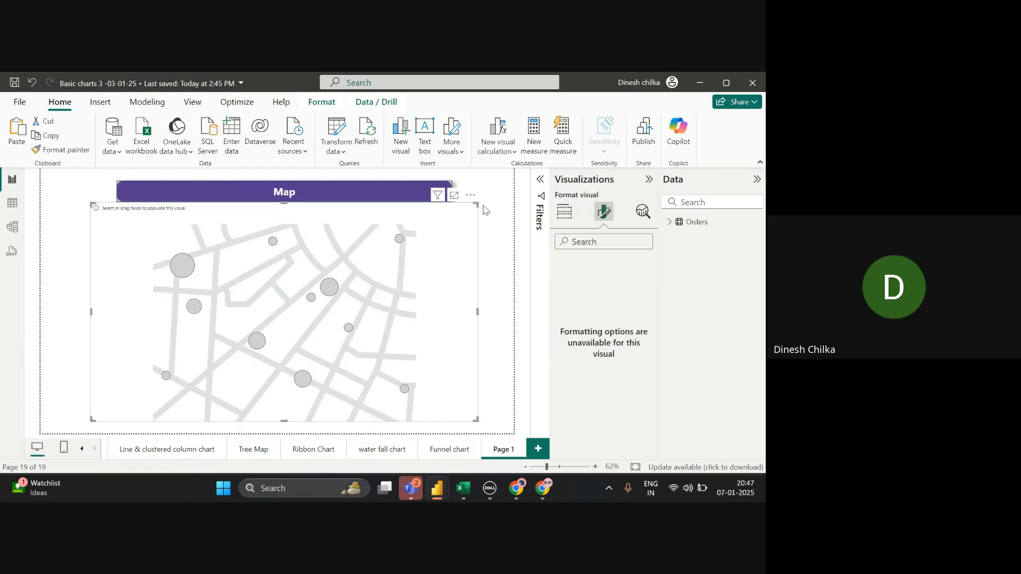
# - Shrink the map visual slightly, then switch over to Google Meet
pyautogui.moveTo(477, 205); pyautogui.dragTo(474, 211)
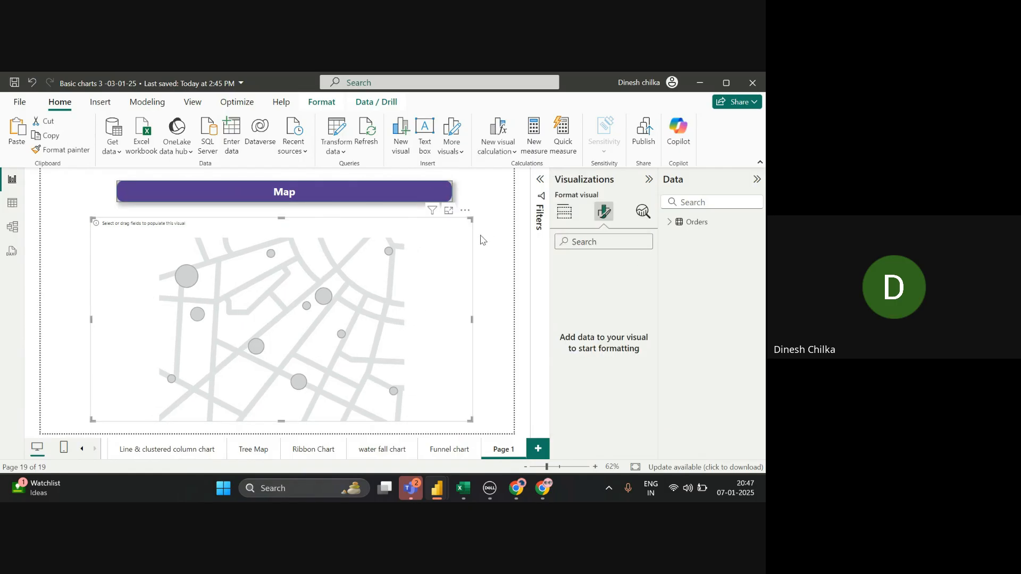
pyautogui.click(482, 239)
pyautogui.hotkey('alt', 'Tab')
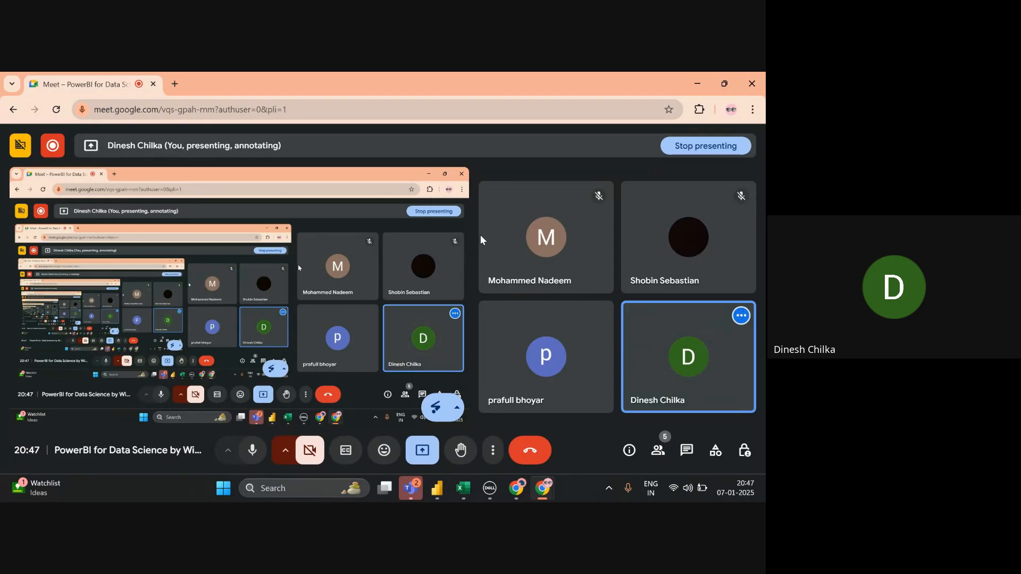
# - Alternate between Google Meet and Power BI, opening the map visual's context menu, ending on Page 1
pyautogui.hotkey('alt', 'Tab')
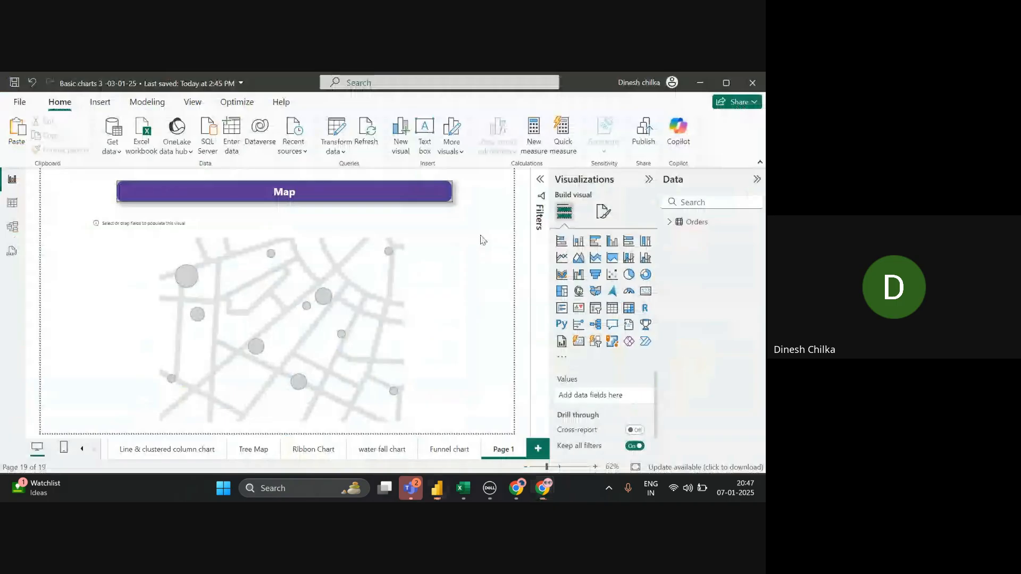
pyautogui.rightClick(358, 240)
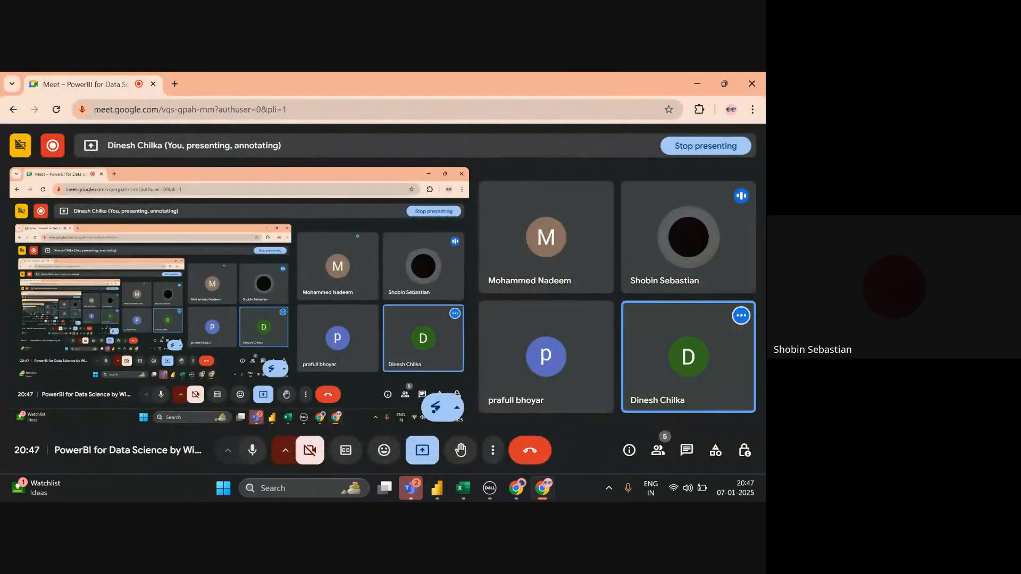
pyautogui.hotkey('alt', 'Tab')
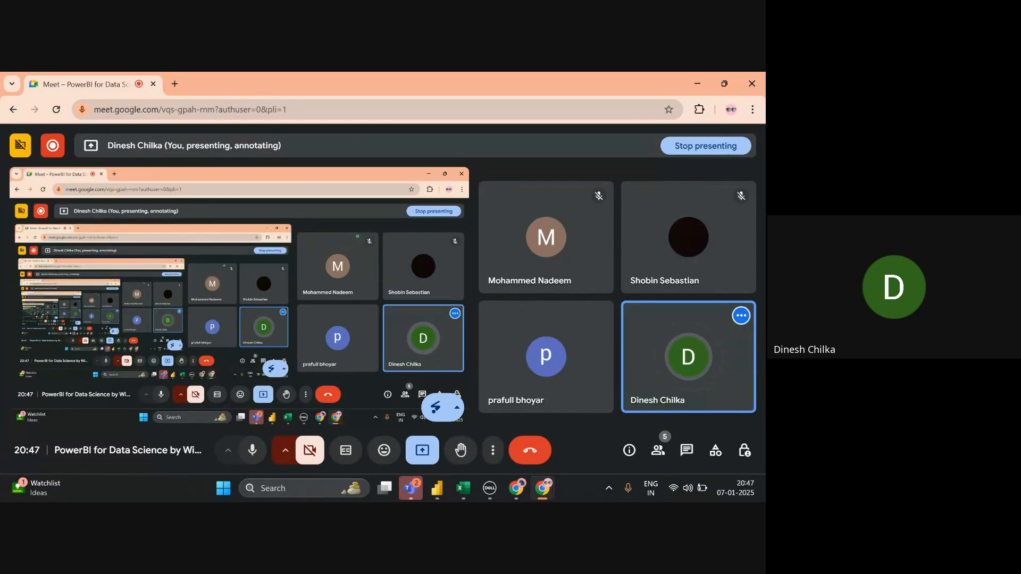
pyautogui.hotkey('alt', 'Tab')
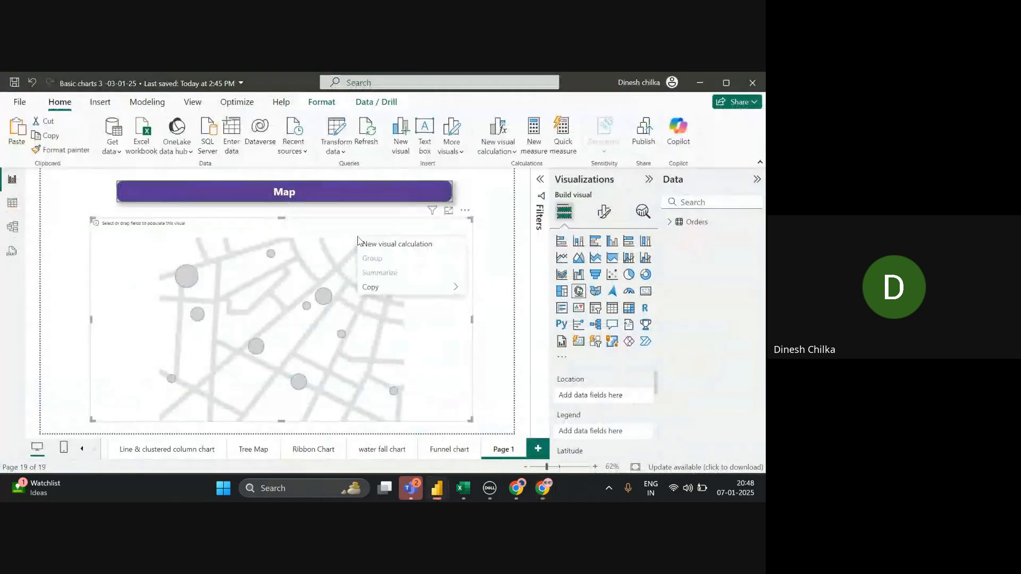
pyautogui.click(18, 103)
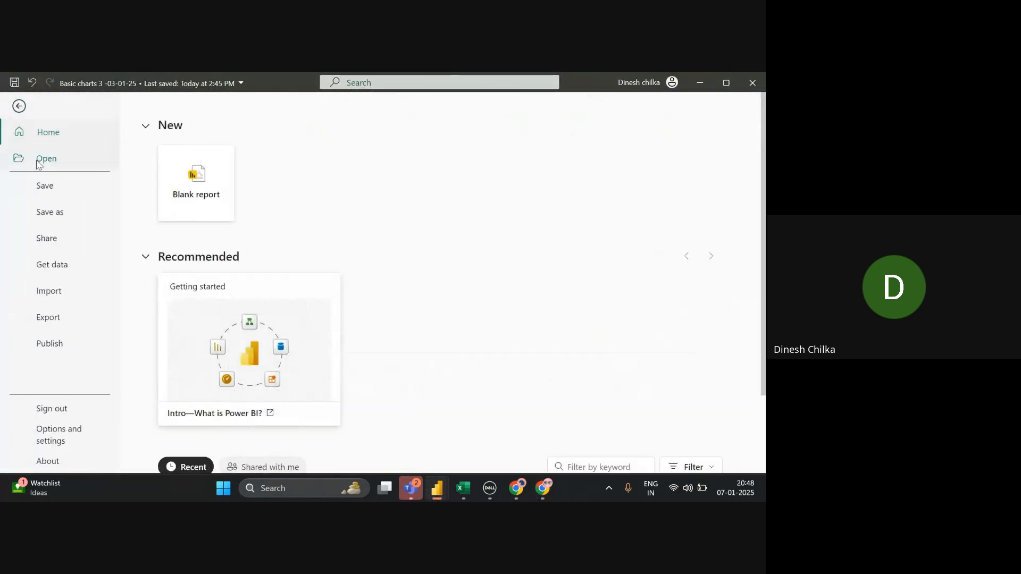
pyautogui.click(47, 429)
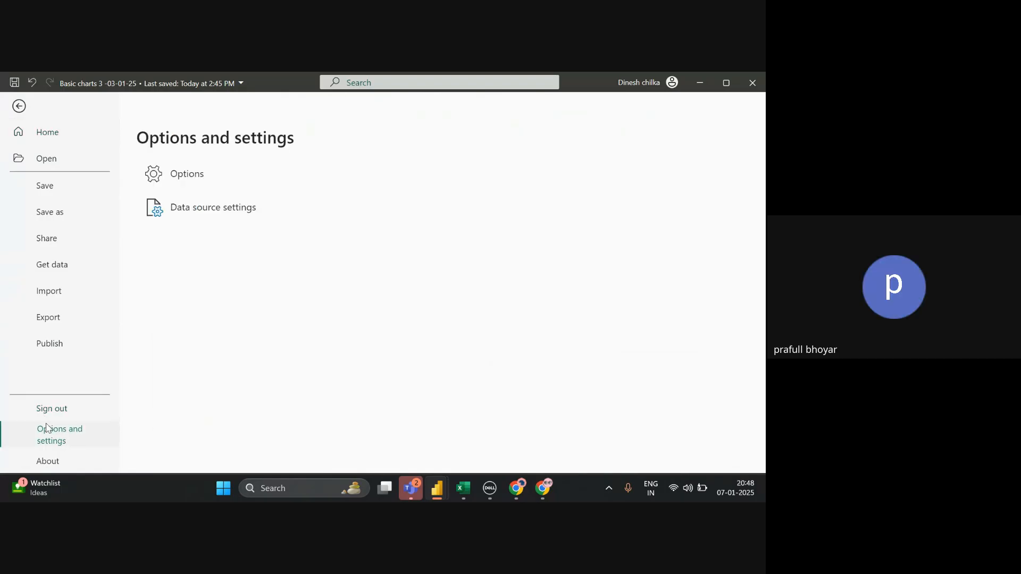
pyautogui.press('Escape')
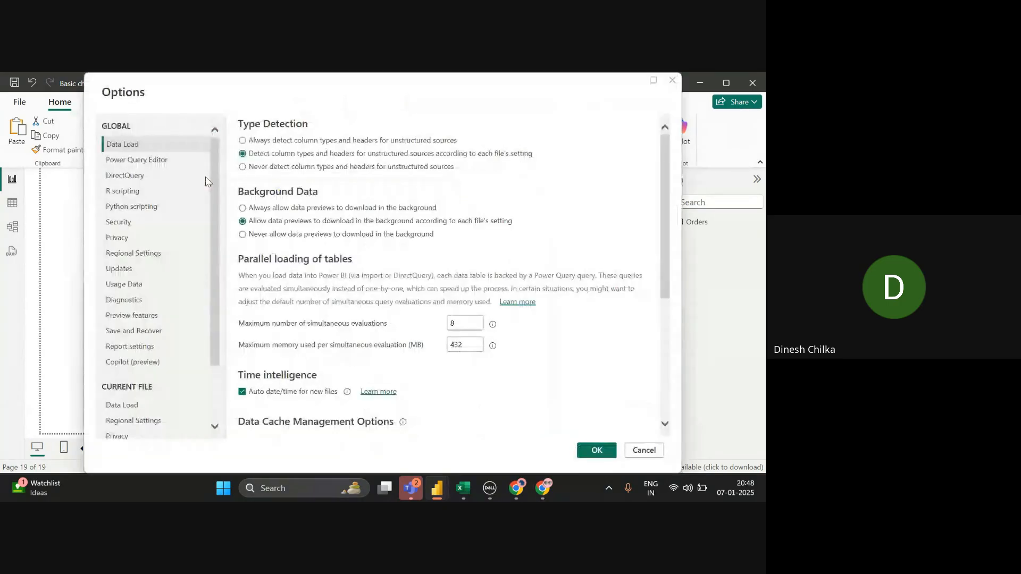
pyautogui.click(154, 222)
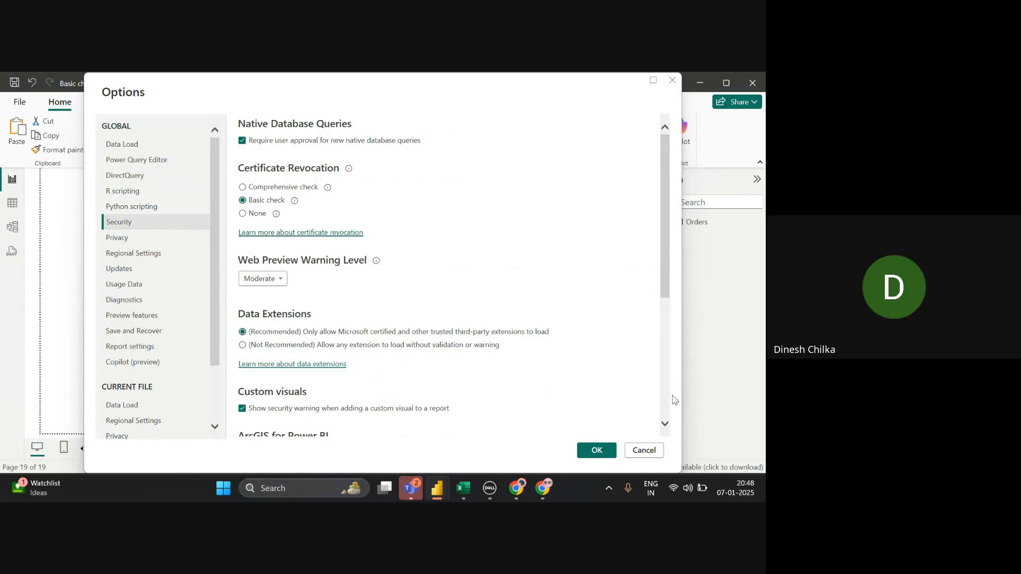
pyautogui.scroll(-5, 671, 400)
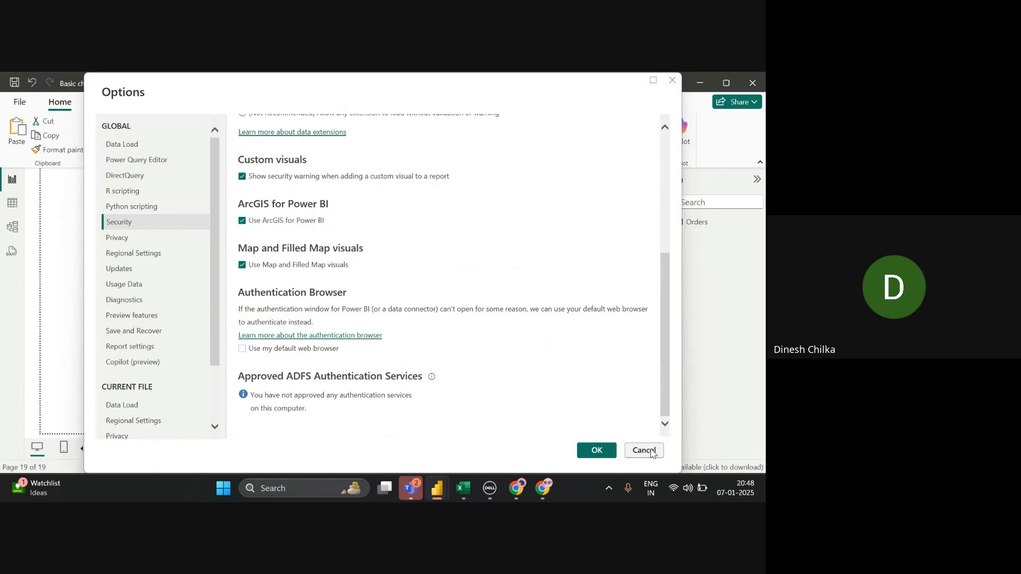
pyautogui.click(651, 453)
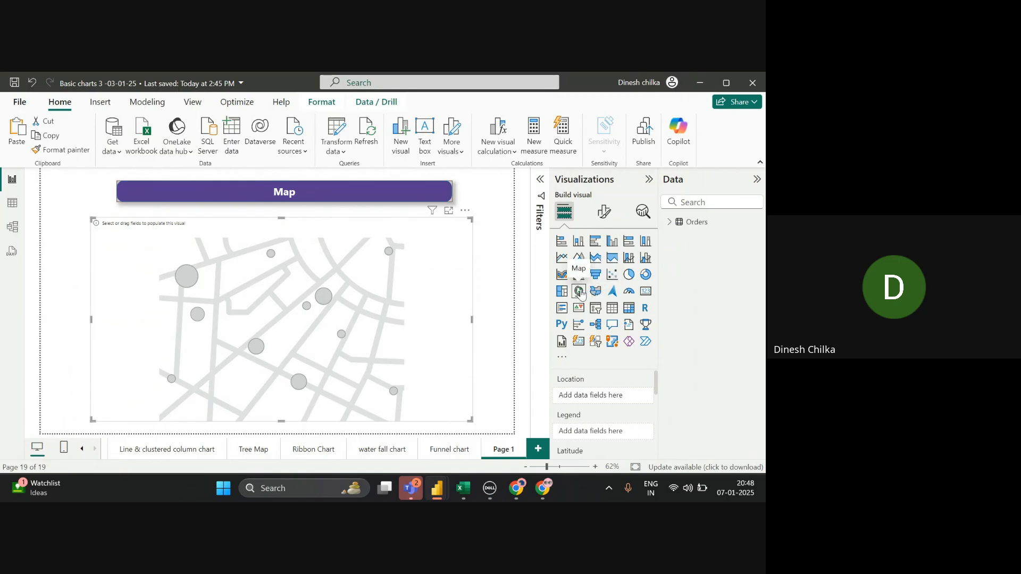
# - Edit the banner text under Format shape > Style > Text to read 'Symbol Map'
pyautogui.click(405, 202)
pyautogui.click(565, 317)
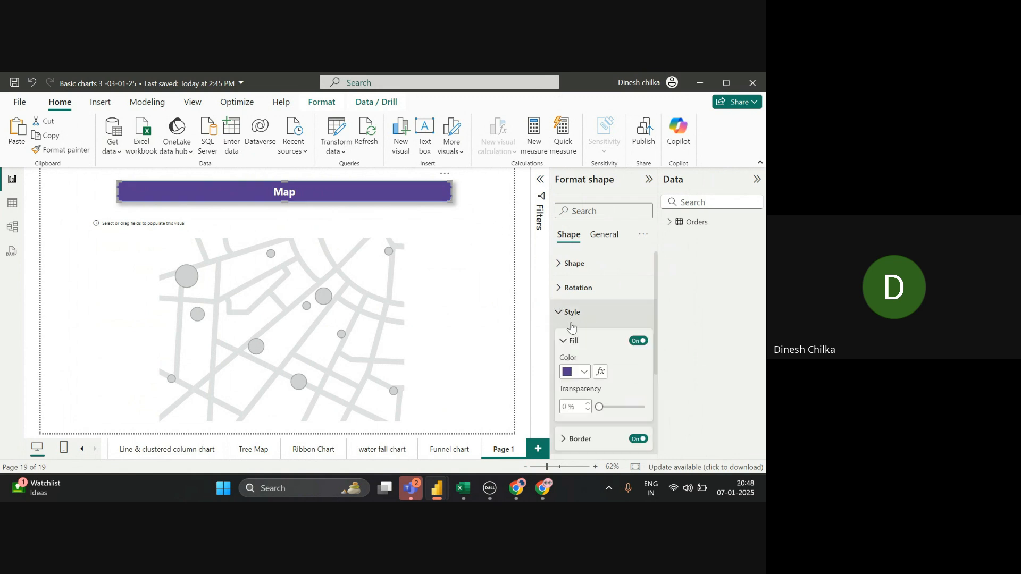
pyautogui.click(657, 403)
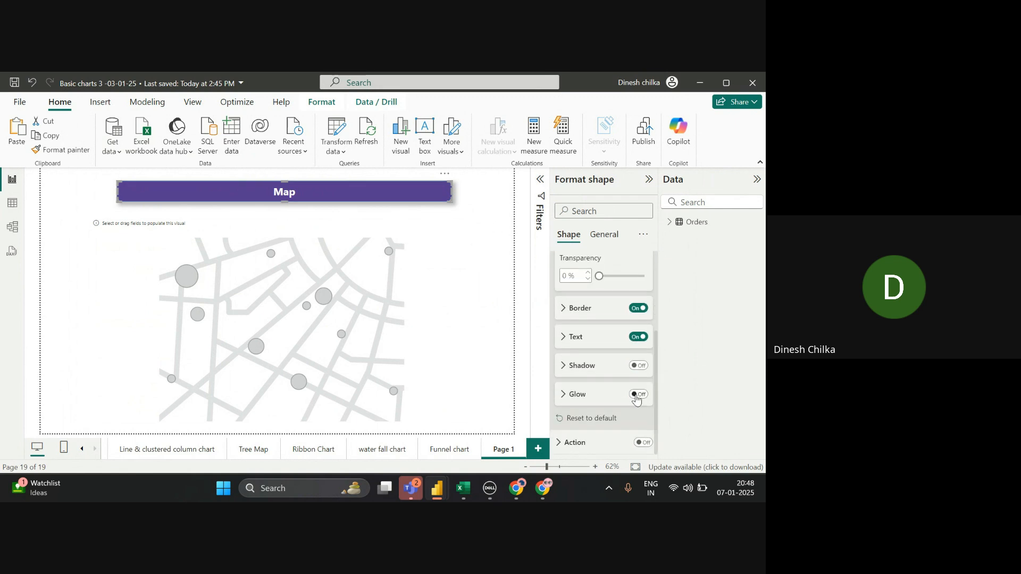
pyautogui.click(565, 345)
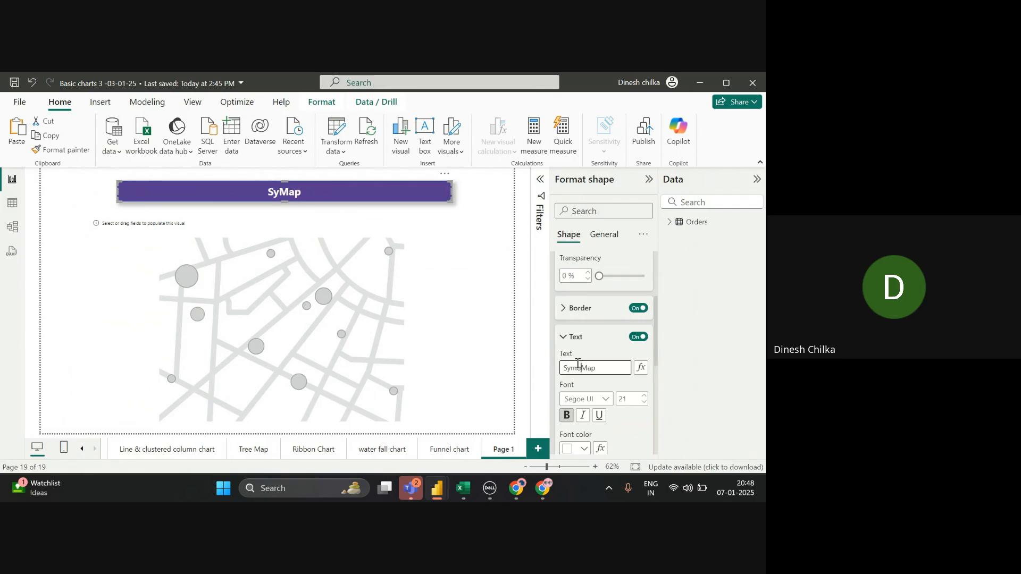
pyautogui.write('bol')
# - Select the map visual, show its field wells, and expand the Orders table's fields
pyautogui.click(348, 292)
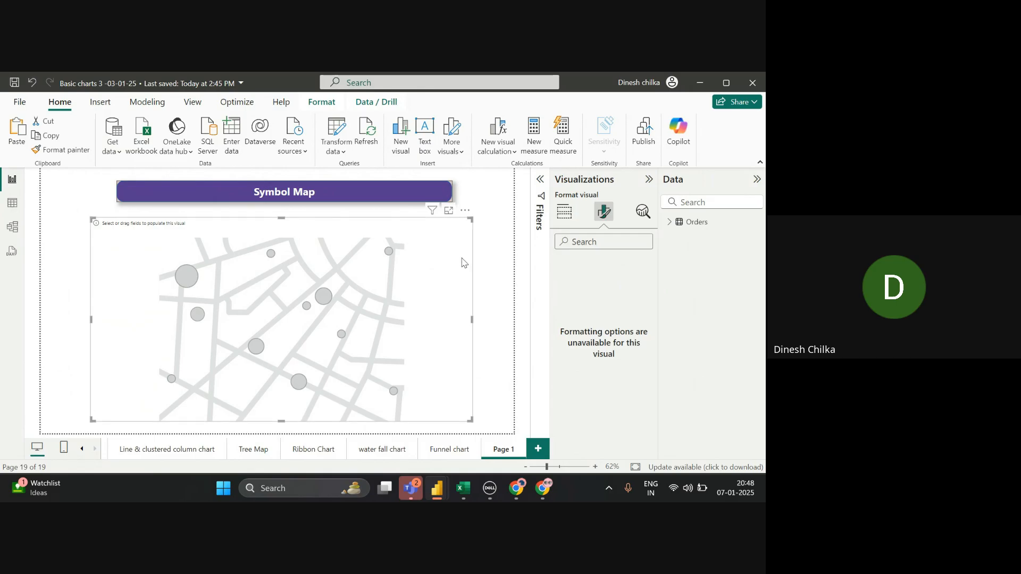
pyautogui.click(564, 211)
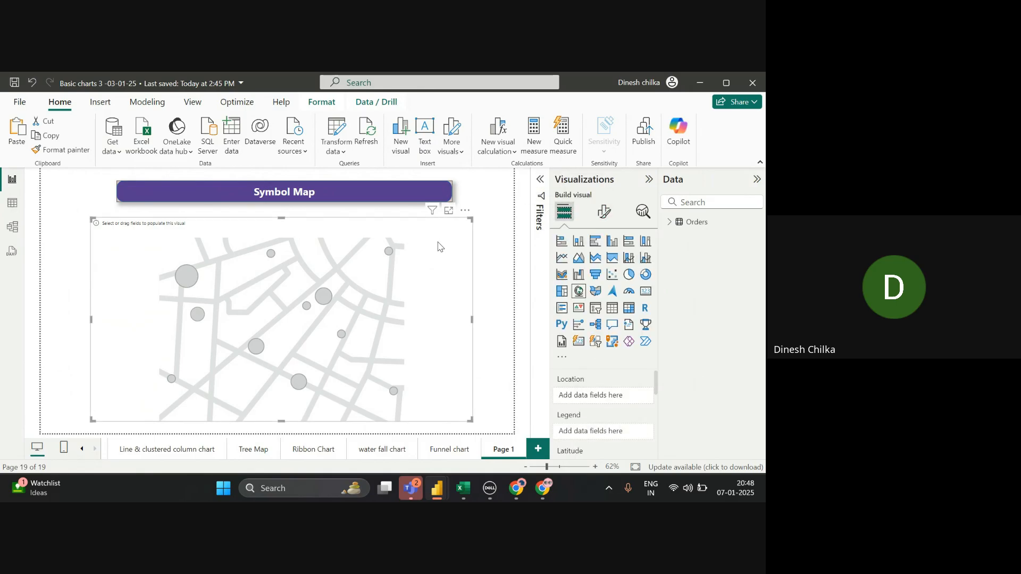
pyautogui.click(669, 223)
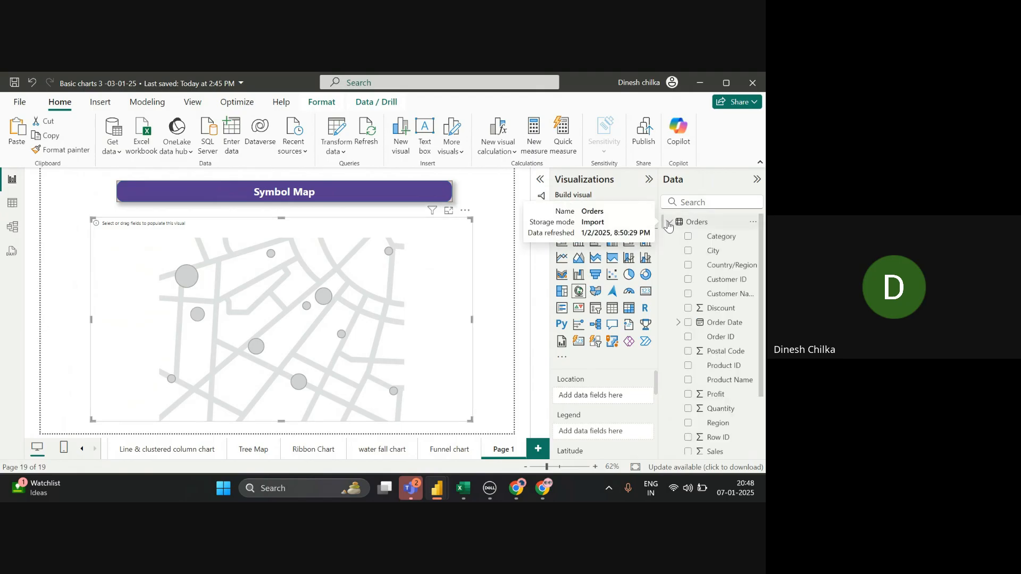
pyautogui.click(232, 485)
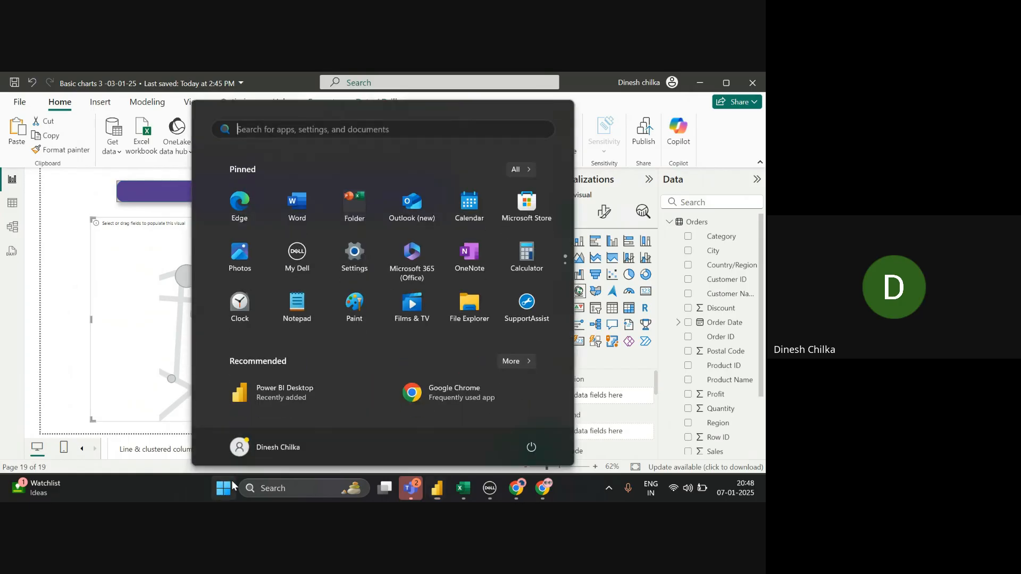
# - Write 'location < state < Country < City' in a new maximized Notepad tab, then minimize Notepad
pyautogui.click(304, 319)
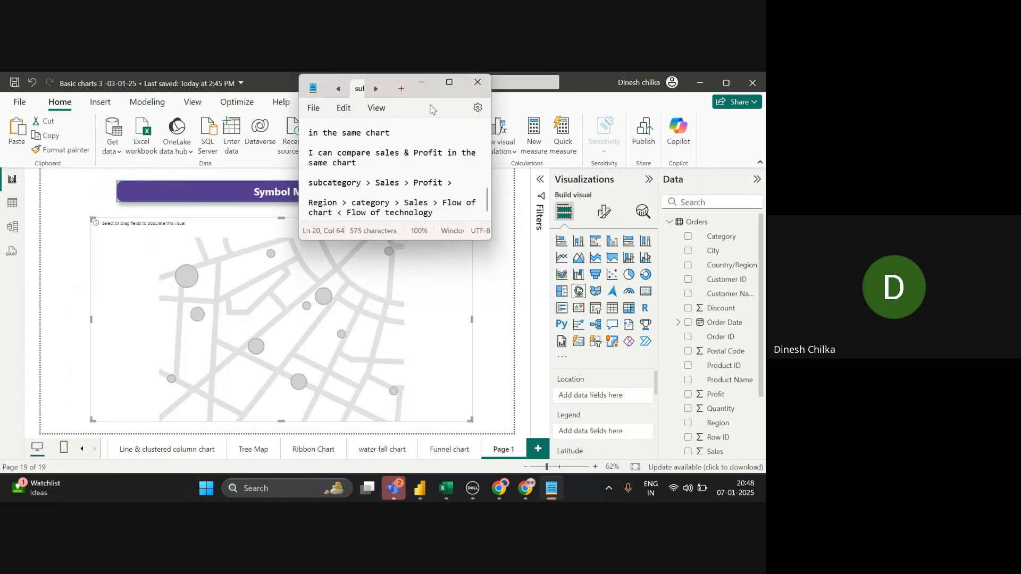
pyautogui.click(448, 82)
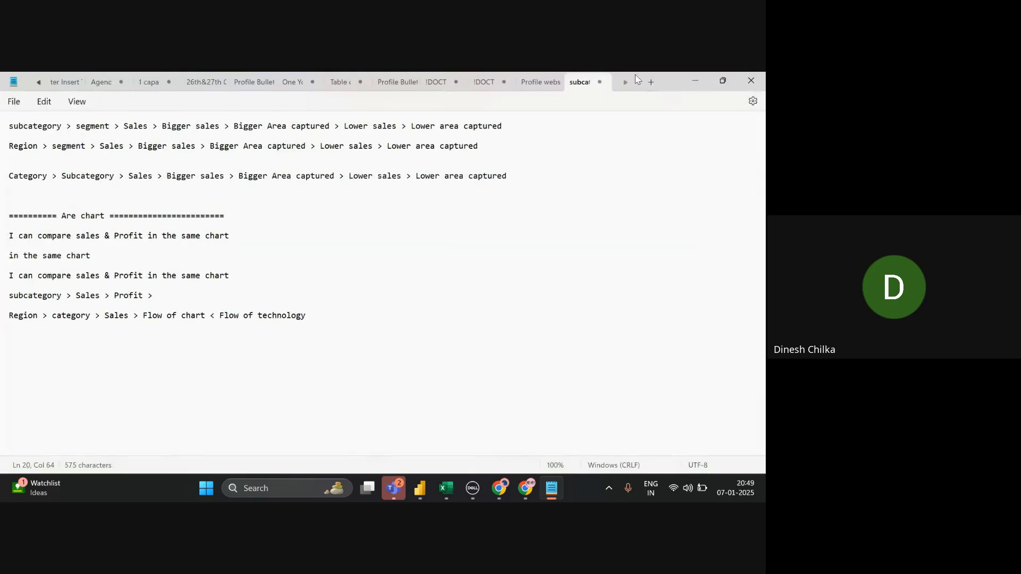
pyautogui.click(651, 83)
pyautogui.write('location < state')
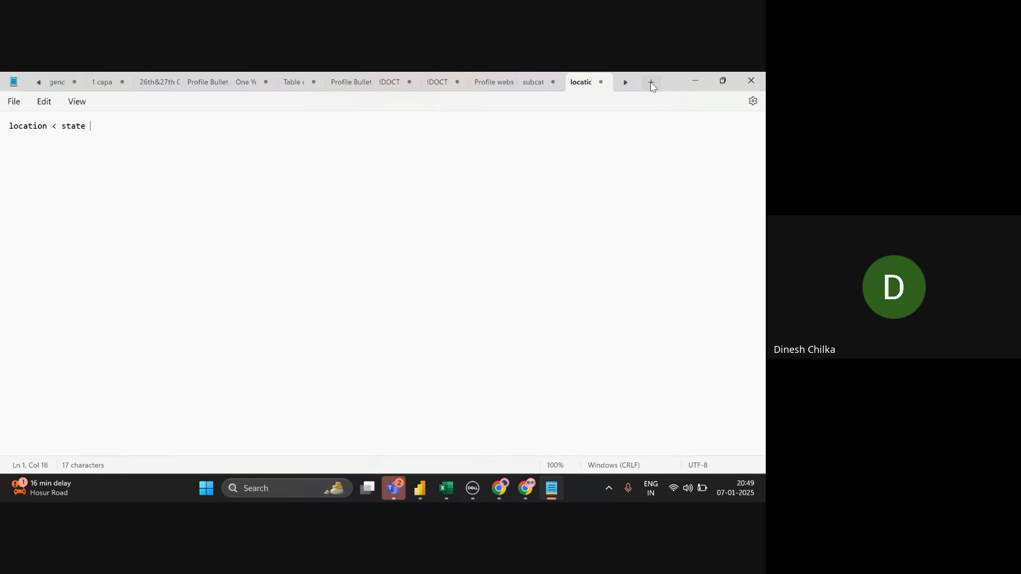
pyautogui.write(' < Cou')
pyautogui.write('ntry < City')
pyautogui.tripleClick(130, 127)
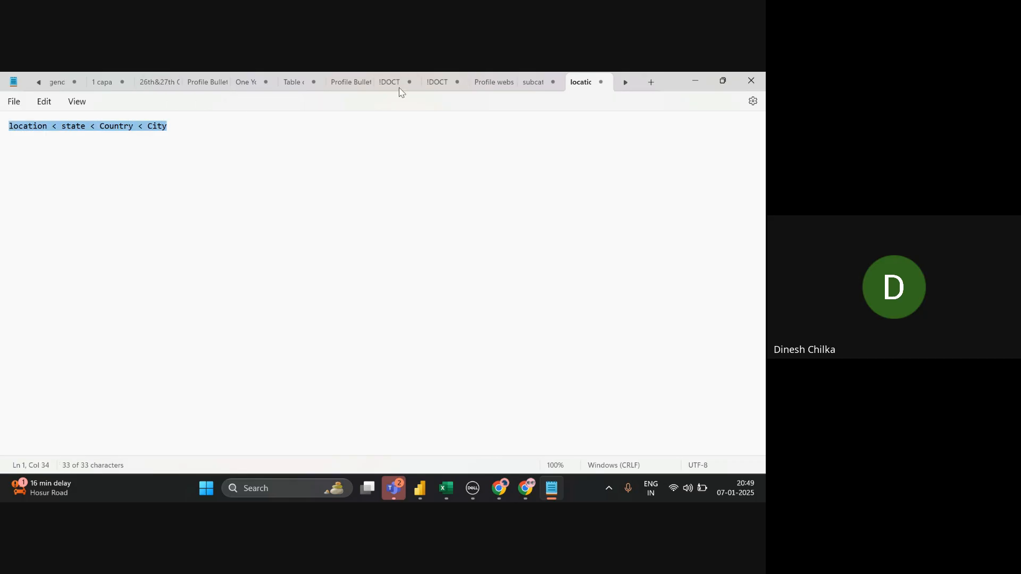
pyautogui.click(703, 75)
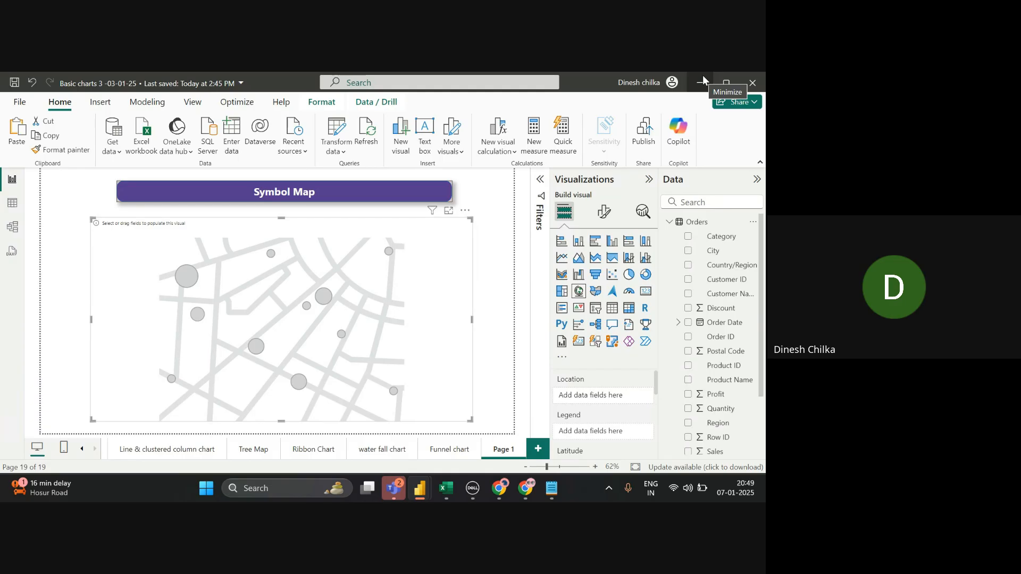
# - Search the Data pane for 'state' and drag Orders State into the map's Location well
pyautogui.click(725, 203)
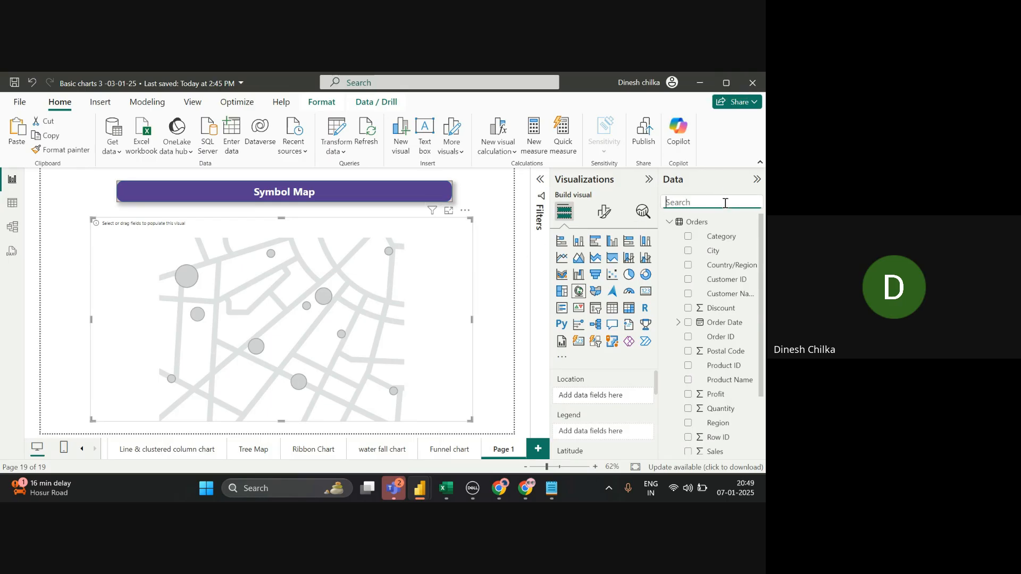
pyautogui.write('state')
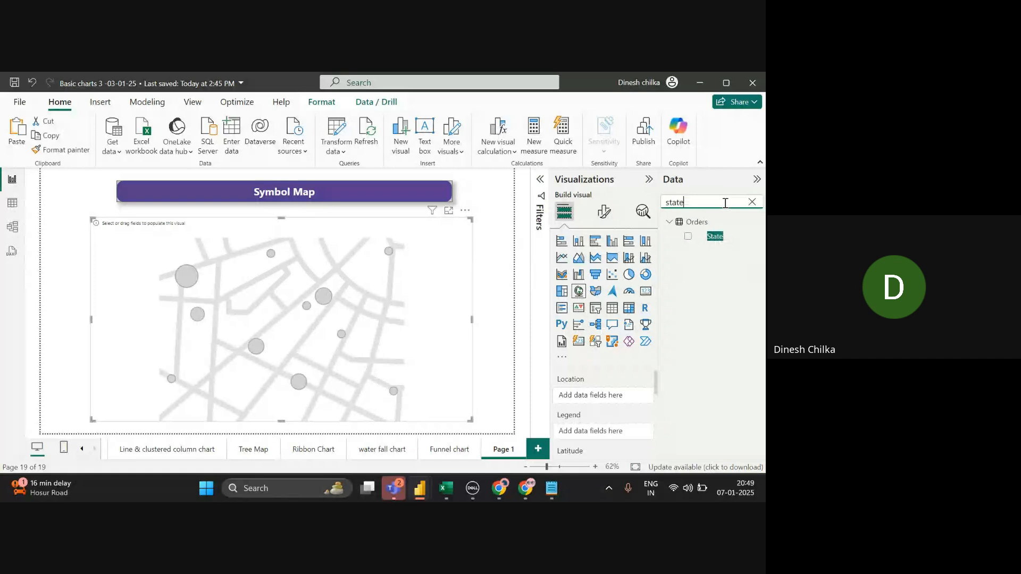
pyautogui.click(711, 236)
pyautogui.moveTo(711, 237); pyautogui.dragTo(603, 396)
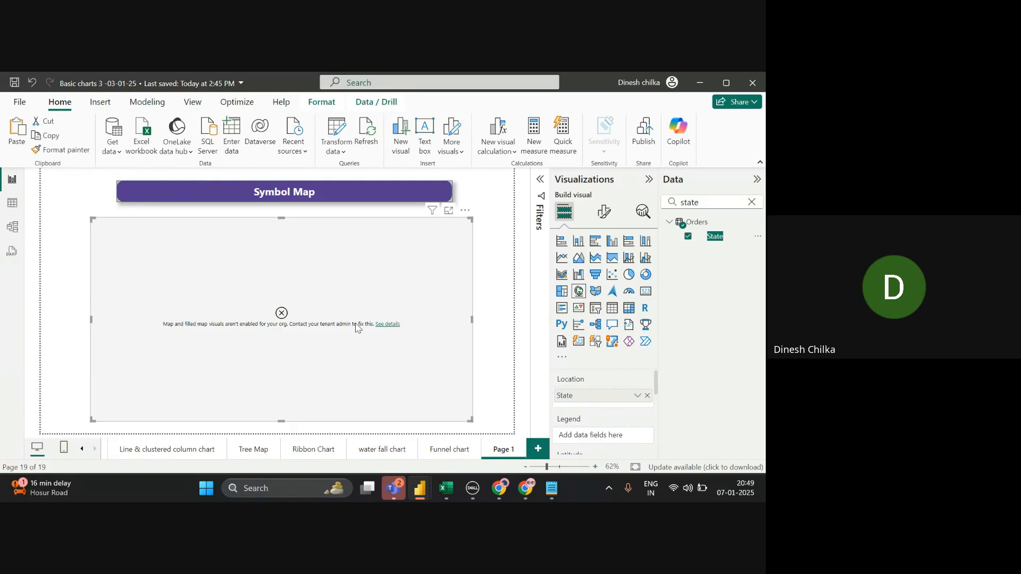
# - Tick 'Use Map and Filled Map visuals' in Options > Security and confirm with OK
pyautogui.click(23, 105)
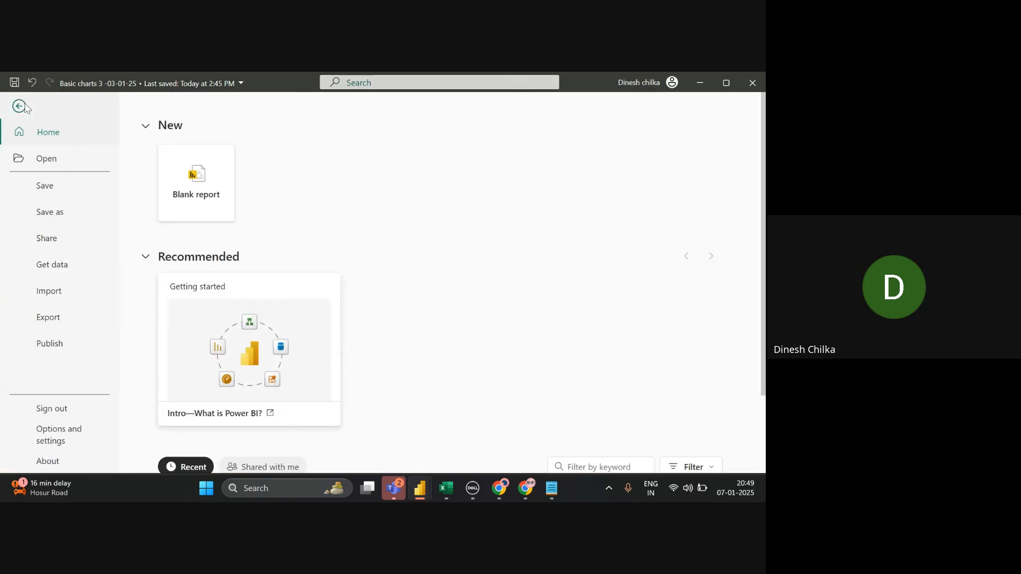
pyautogui.click(74, 442)
pyautogui.press('Escape')
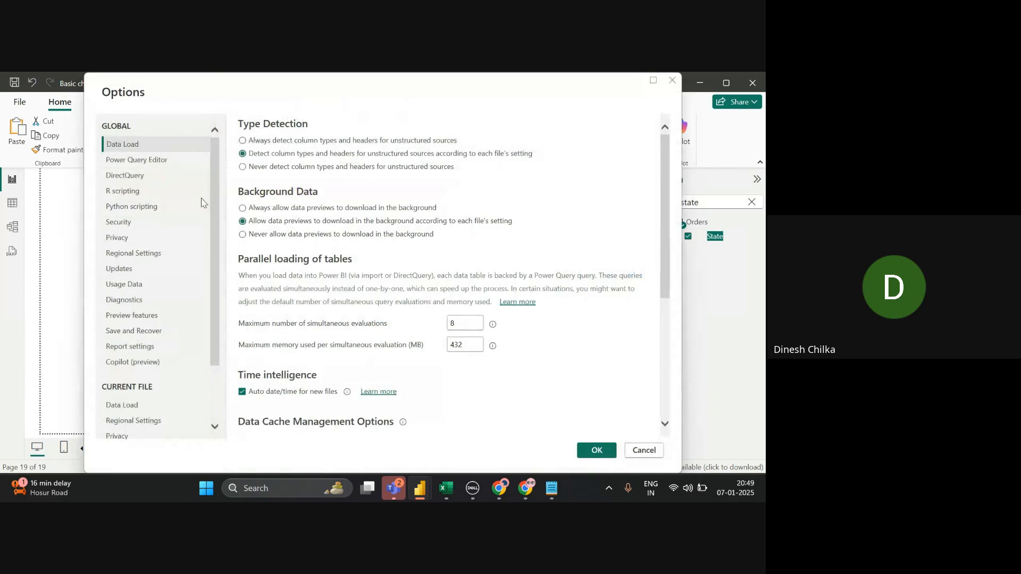
pyautogui.click(173, 228)
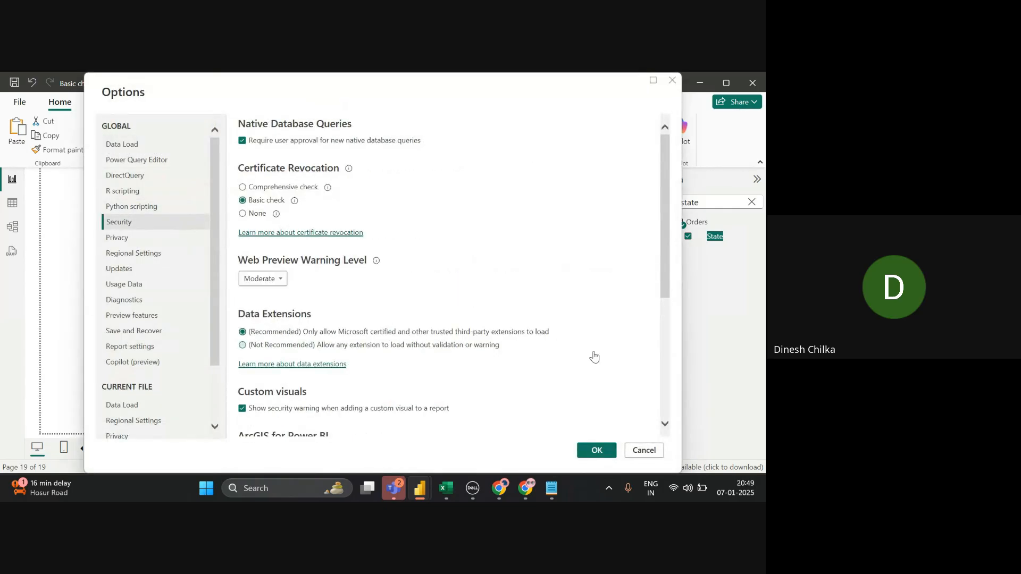
pyautogui.scroll(-5, 664, 371)
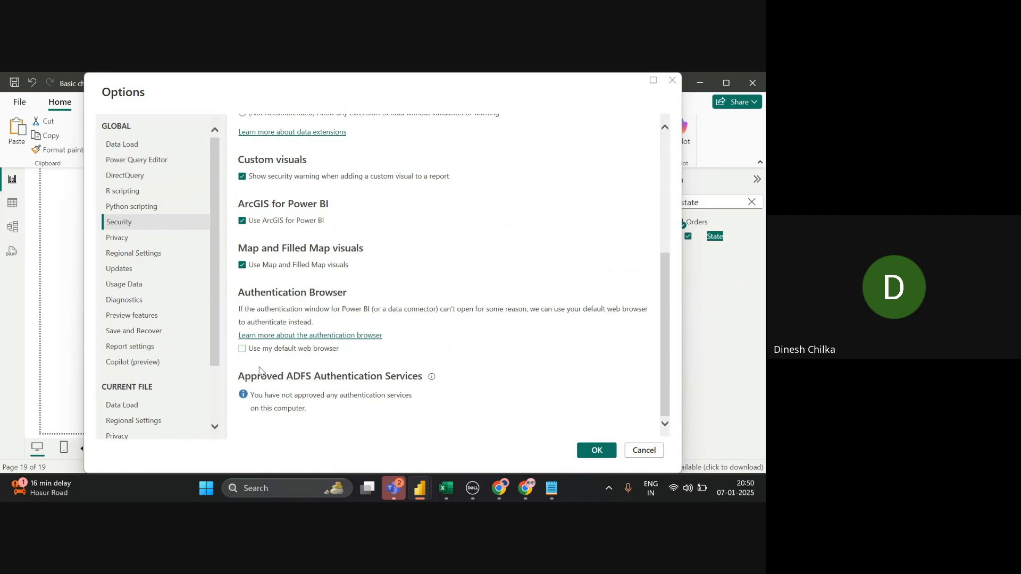
pyautogui.click(242, 266)
pyautogui.click(596, 451)
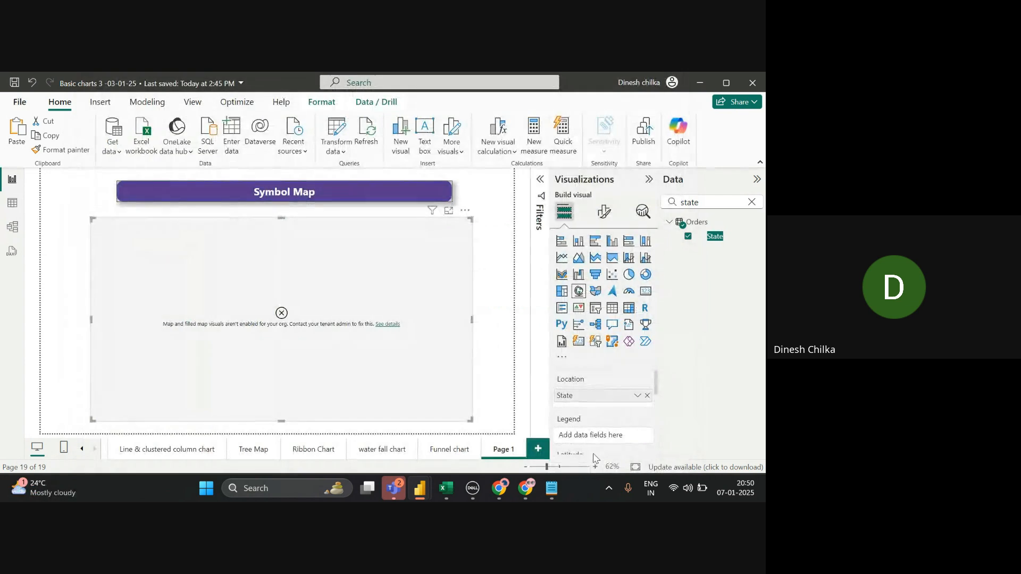
# - Delete the map visual and try saving the report twice, dismissing each save error
pyautogui.click(464, 212)
pyautogui.click(499, 254)
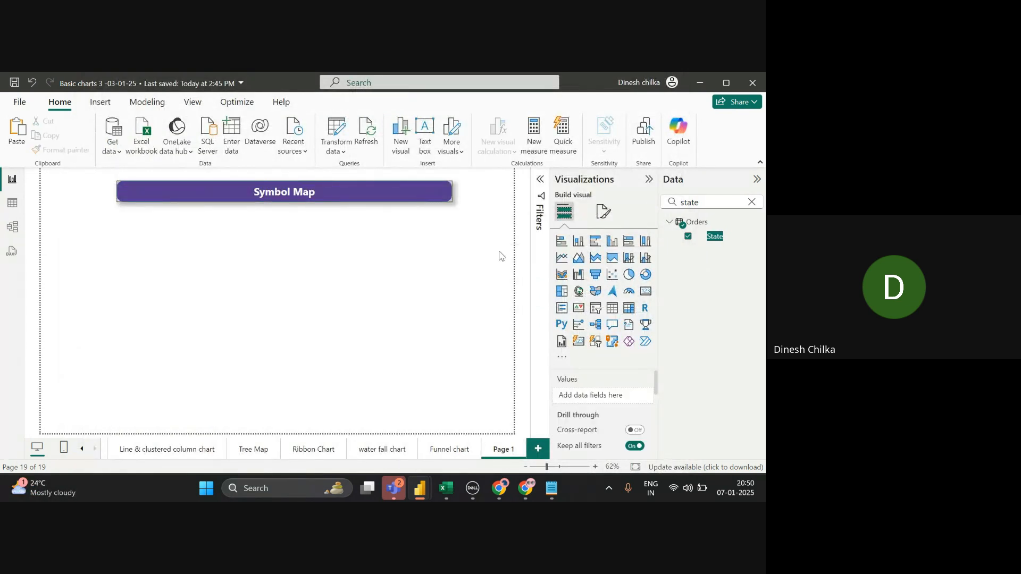
pyautogui.click(15, 84)
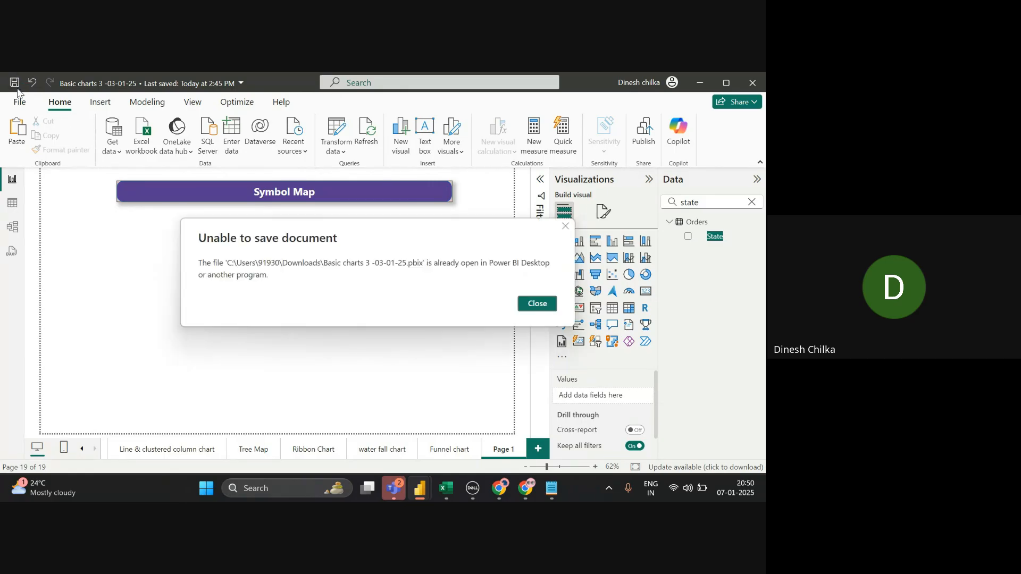
pyautogui.click(537, 304)
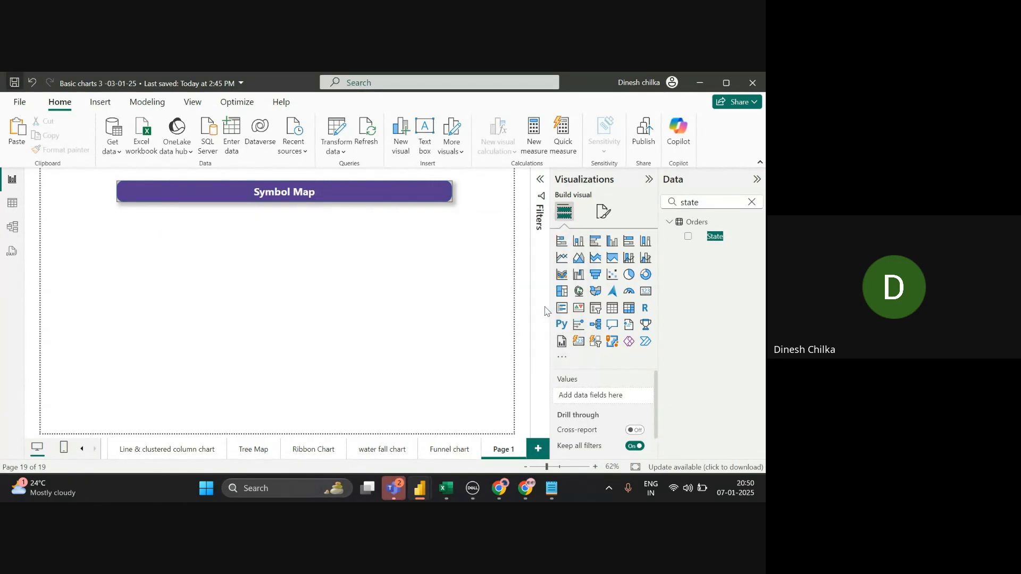
pyautogui.click(15, 84)
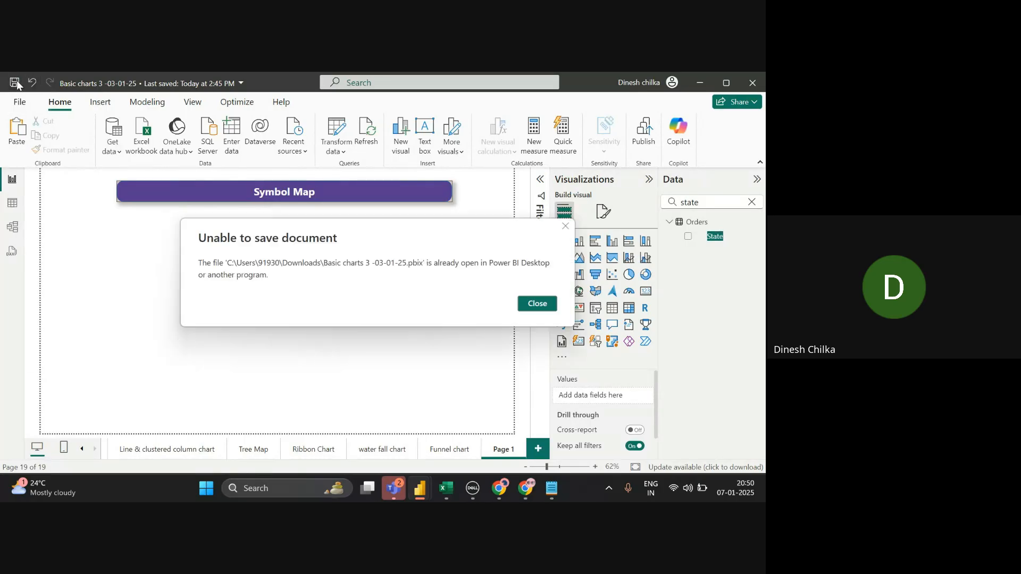
pyautogui.click(537, 304)
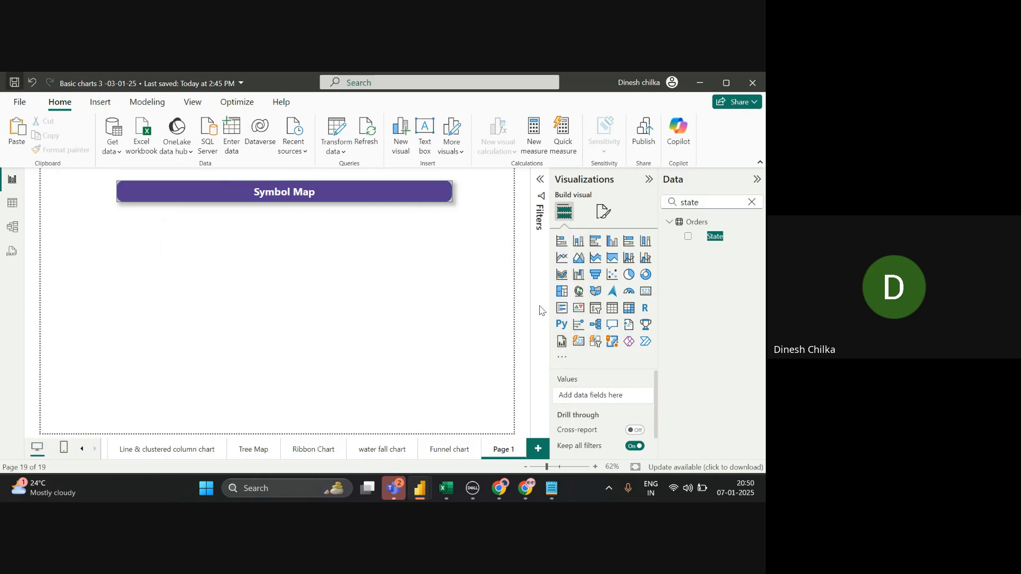
# - Add a wider Map visual with State as Location and review why map visuals are disabled
pyautogui.click(580, 296)
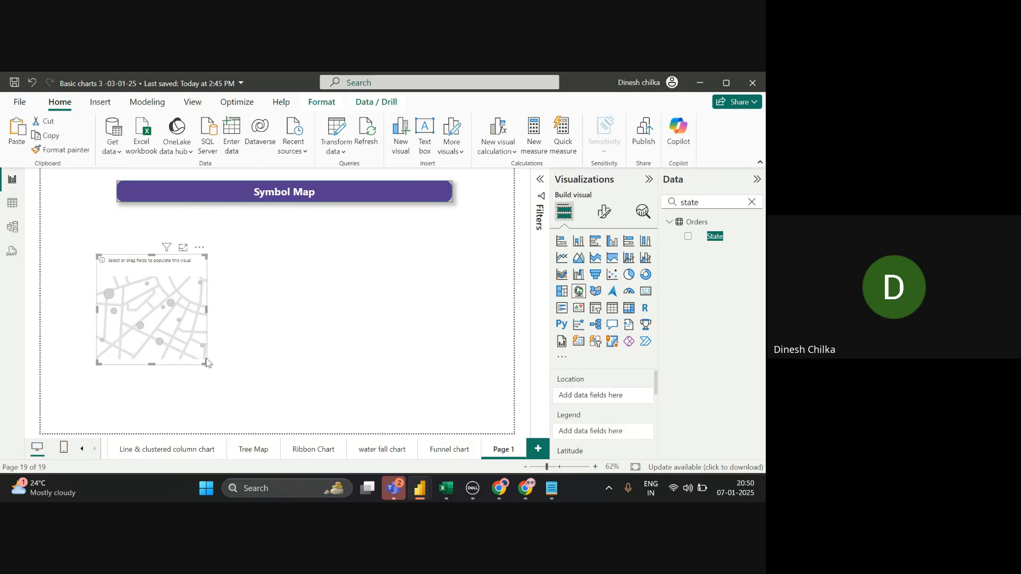
pyautogui.moveTo(206, 363); pyautogui.dragTo(458, 396)
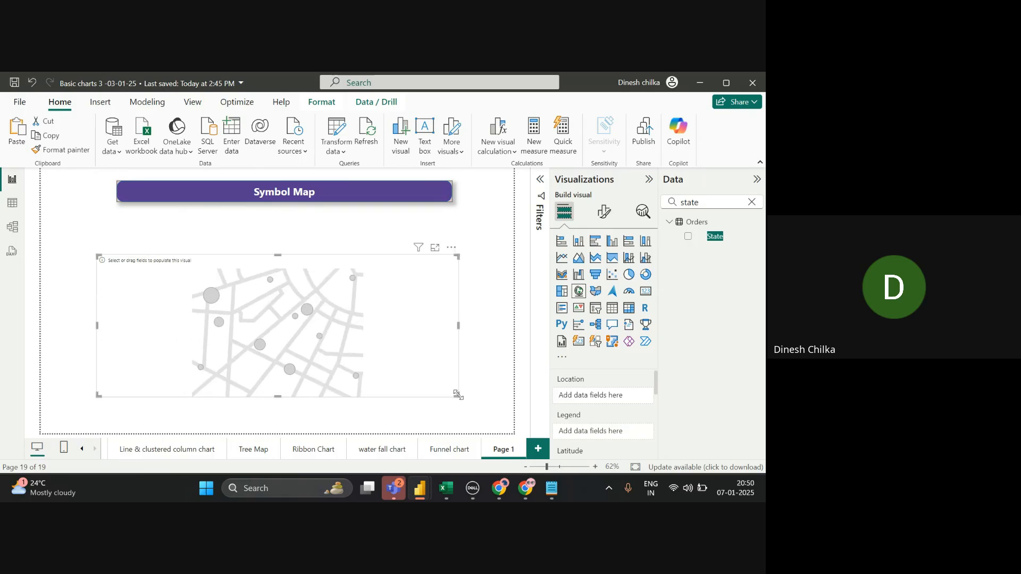
pyautogui.moveTo(739, 238); pyautogui.dragTo(619, 400)
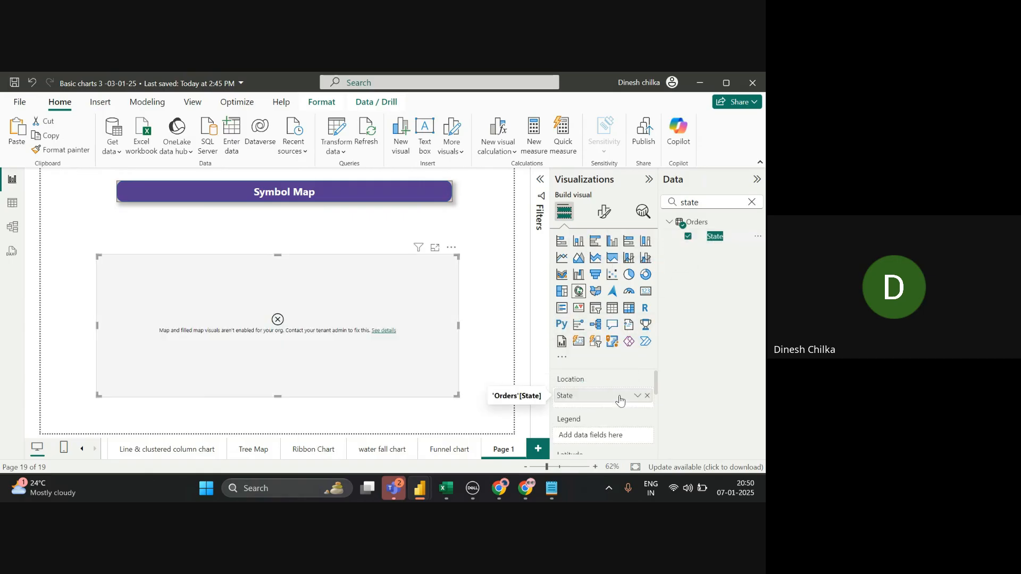
pyautogui.click(384, 331)
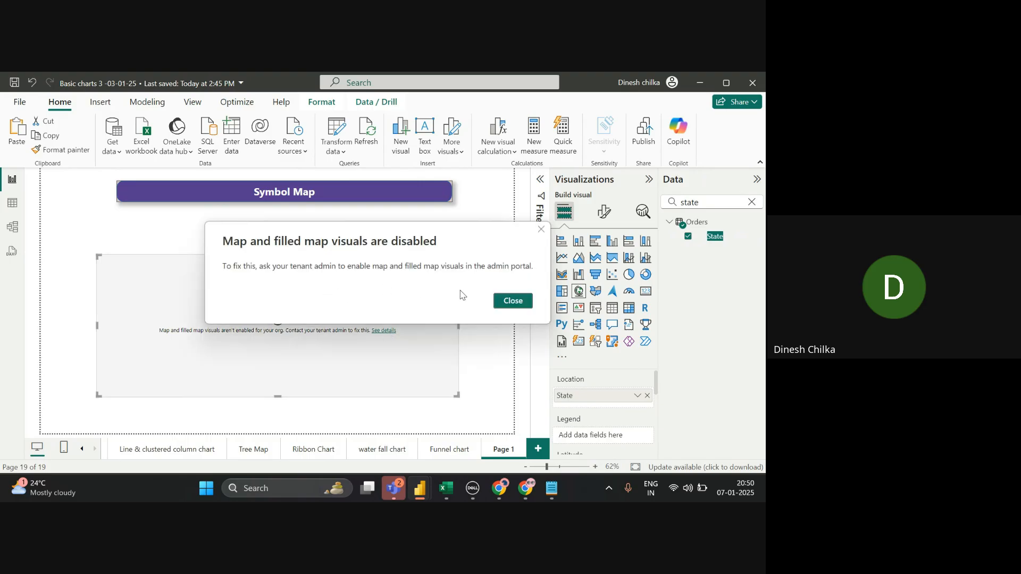
pyautogui.click(514, 302)
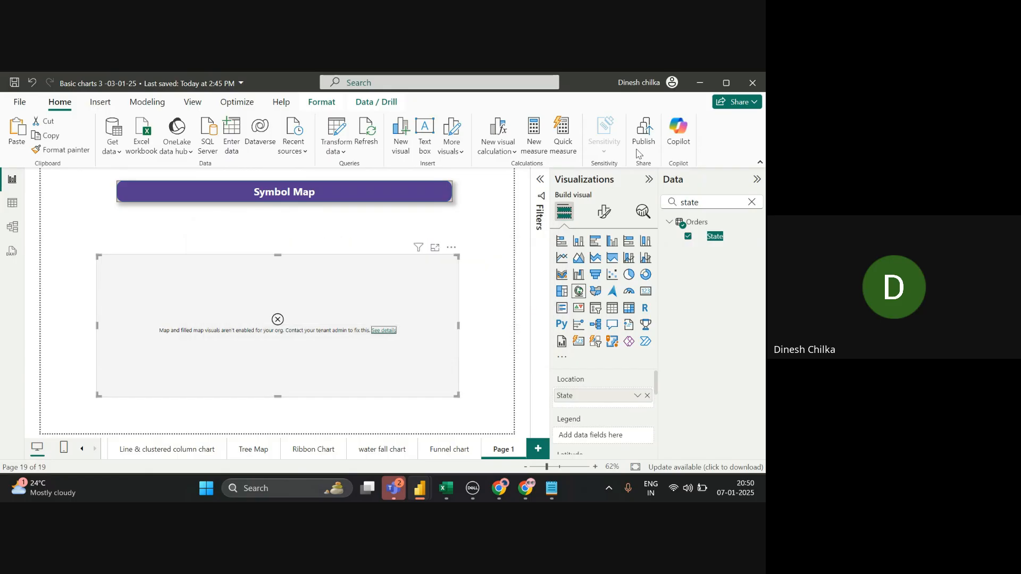
pyautogui.click(648, 89)
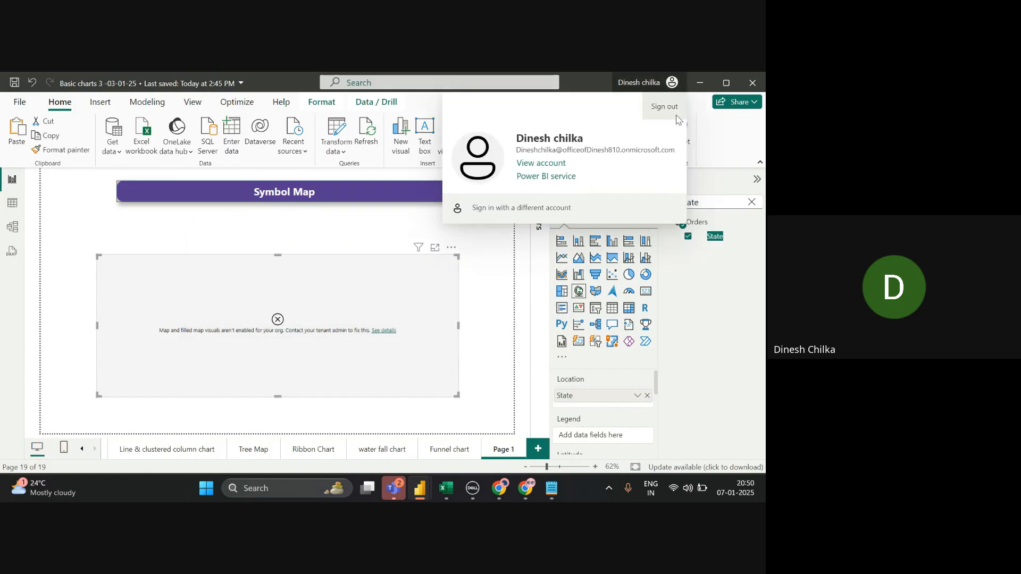
# - Sign out of the account, then cancel the new sign-in prompt
pyautogui.click(664, 106)
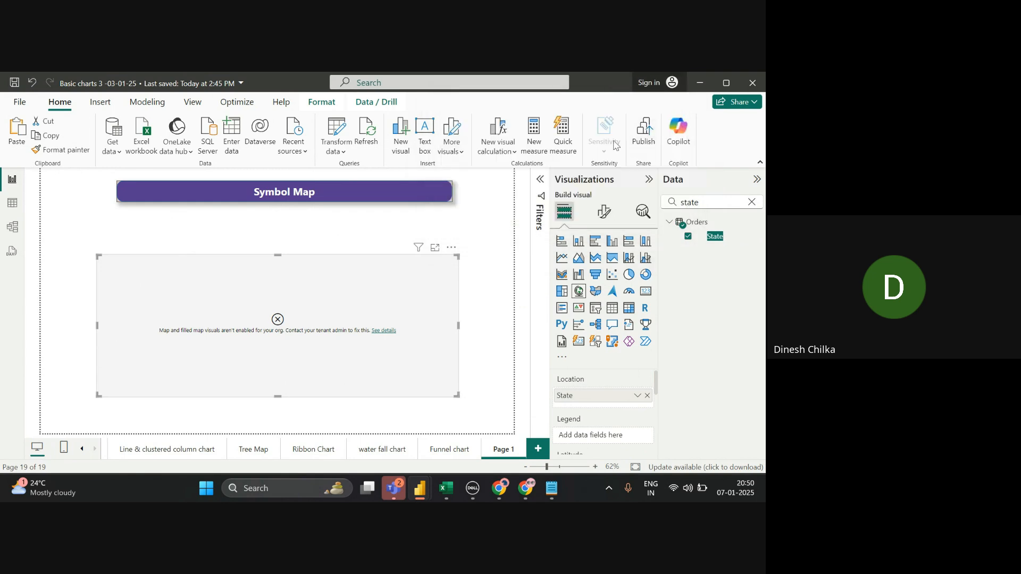
pyautogui.click(665, 78)
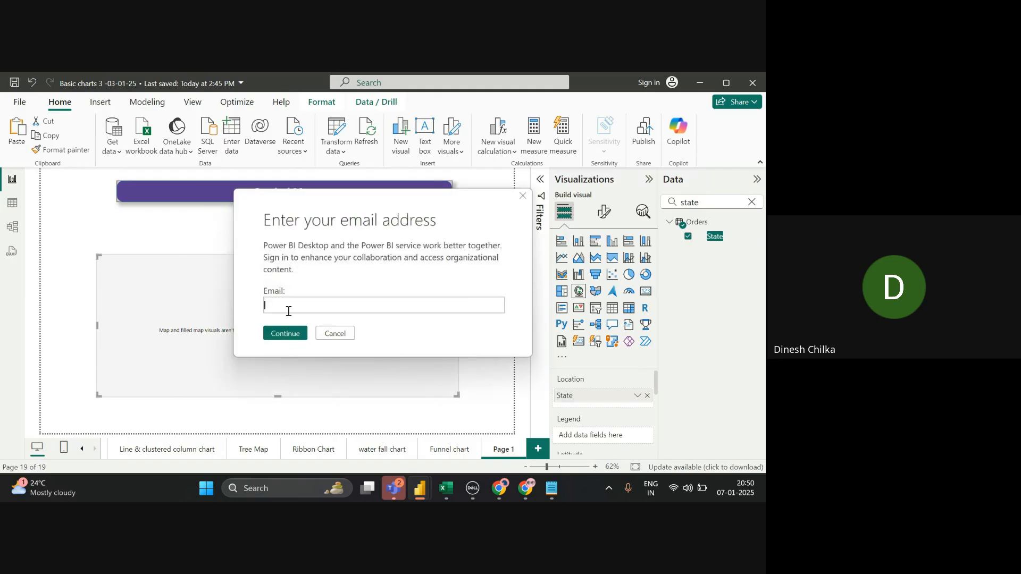
pyautogui.click(331, 334)
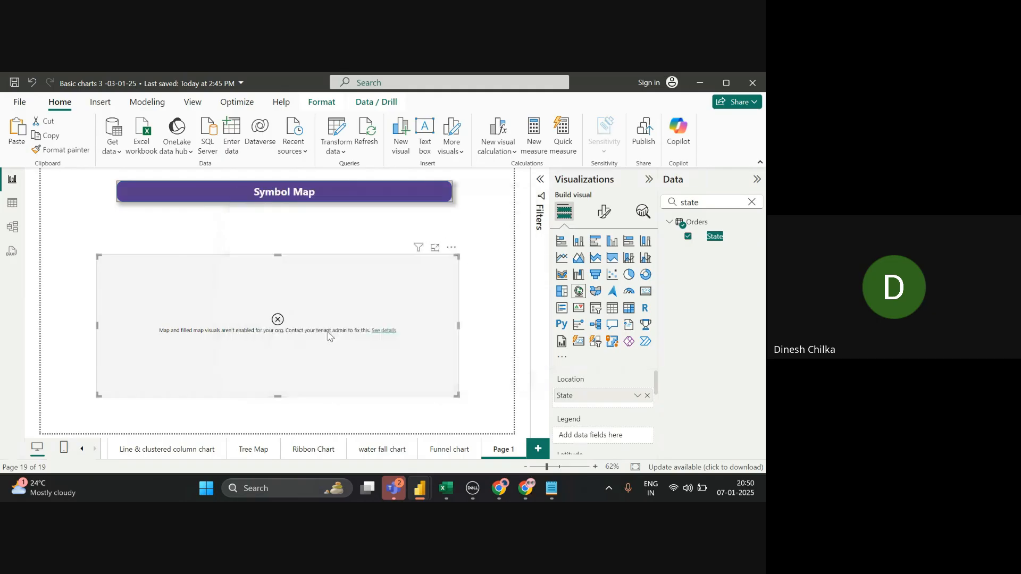
pyautogui.click(450, 250)
# - Replace the old visual with a new Map visual and cancel the sign-in prompt
pyautogui.click(483, 291)
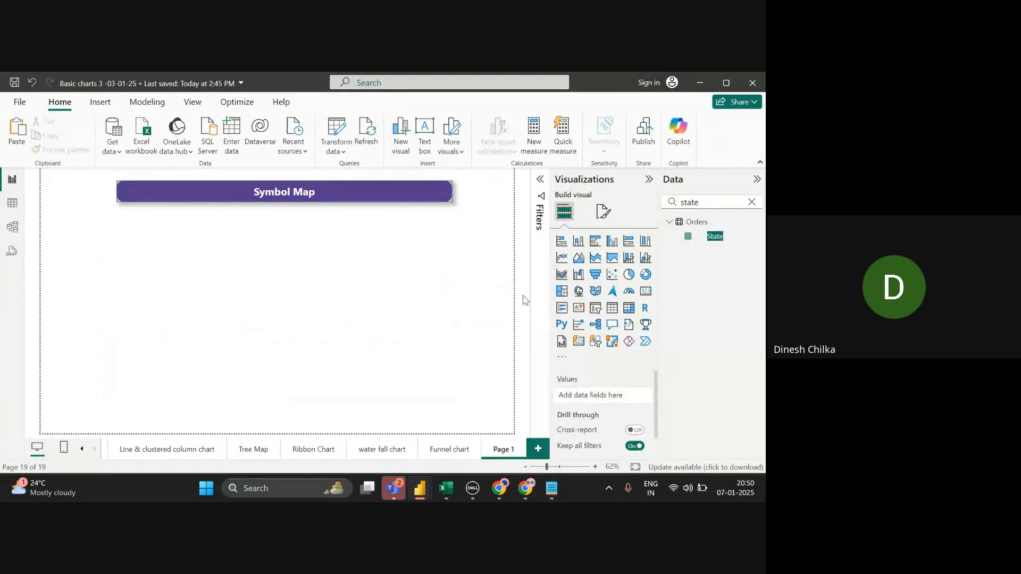
pyautogui.click(579, 291)
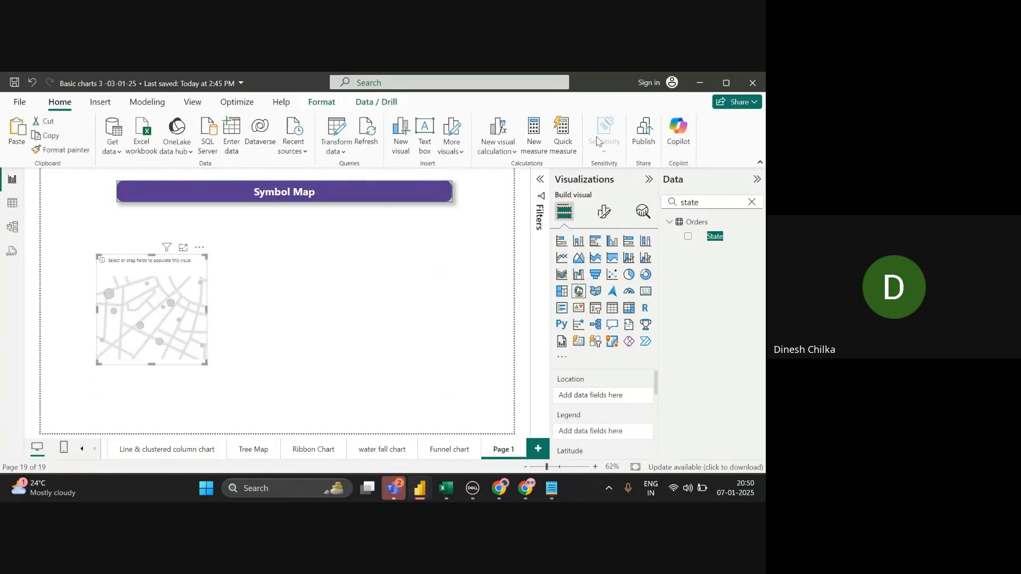
pyautogui.click(663, 76)
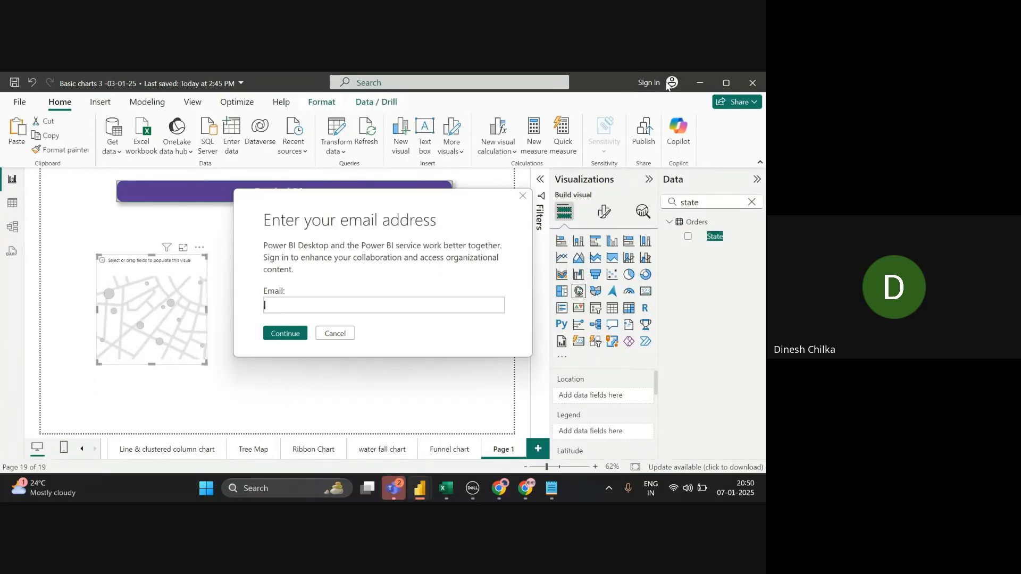
pyautogui.click(336, 334)
# - Enlarge the map, set State as its Location, and place it beneath the Symbol Map title
pyautogui.moveTo(200, 367); pyautogui.dragTo(429, 412)
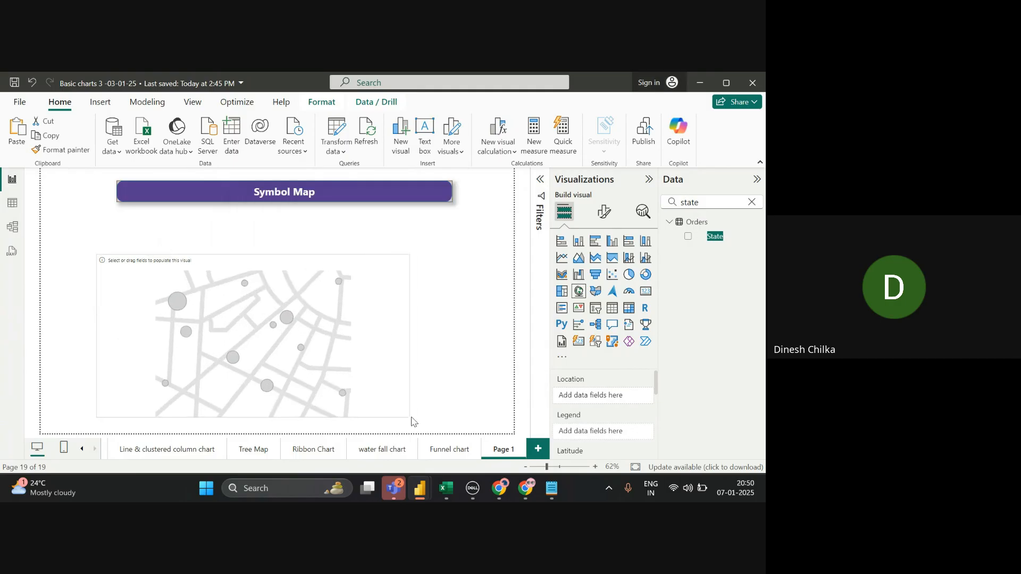
pyautogui.moveTo(714, 242); pyautogui.dragTo(615, 406)
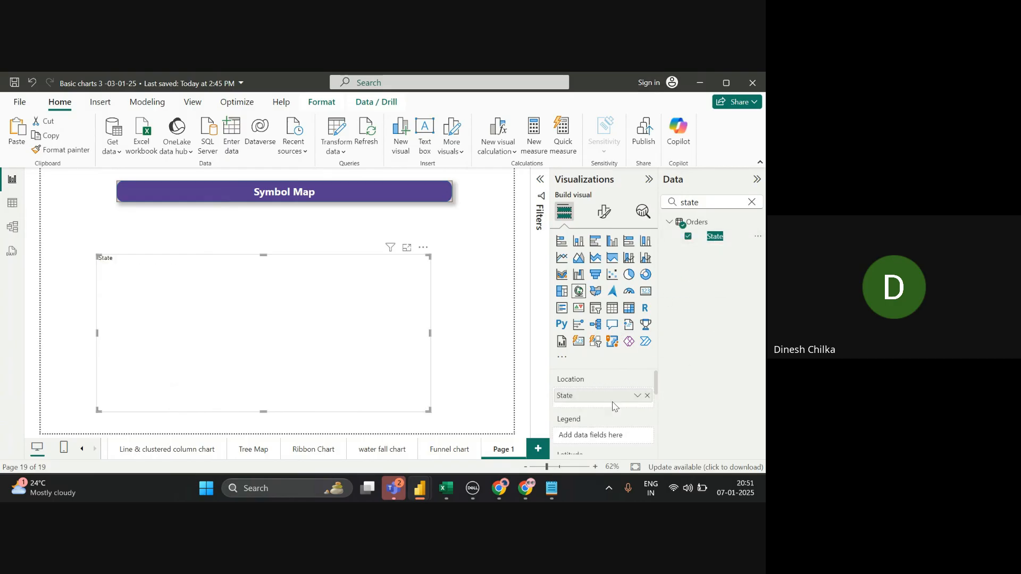
pyautogui.moveTo(429, 258); pyautogui.dragTo(443, 218)
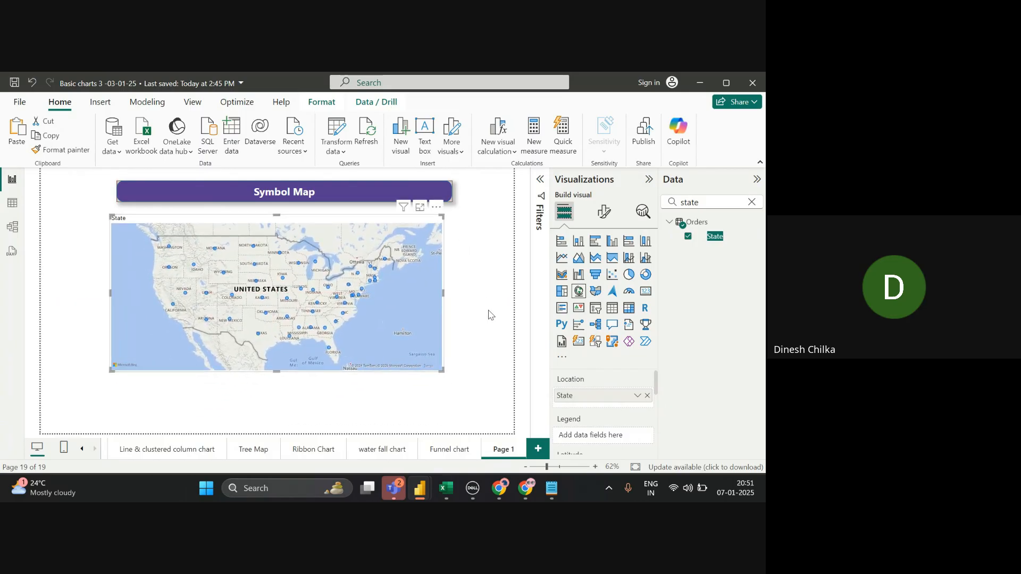
pyautogui.moveTo(442, 371); pyautogui.dragTo(464, 408)
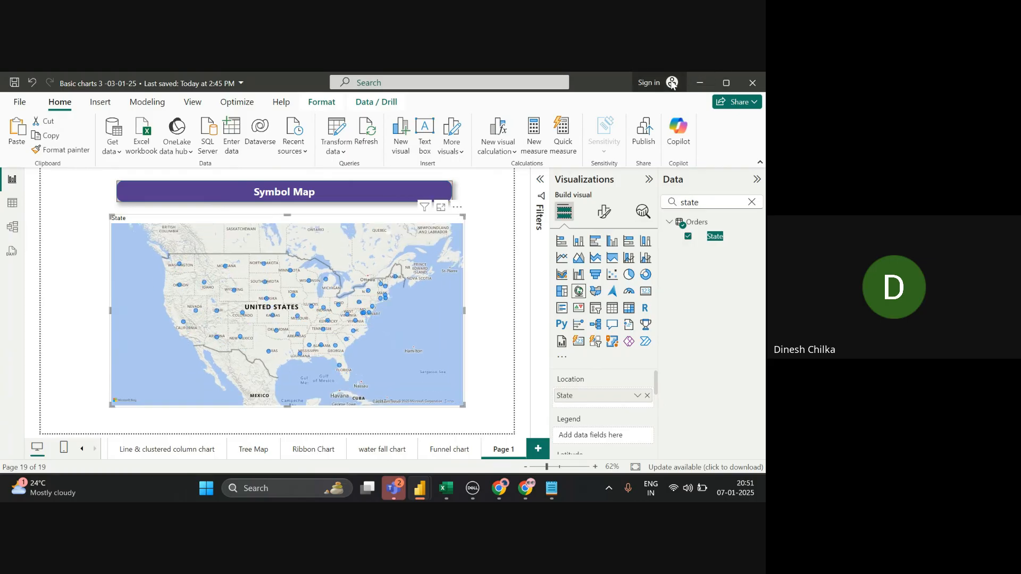
pyautogui.click(649, 83)
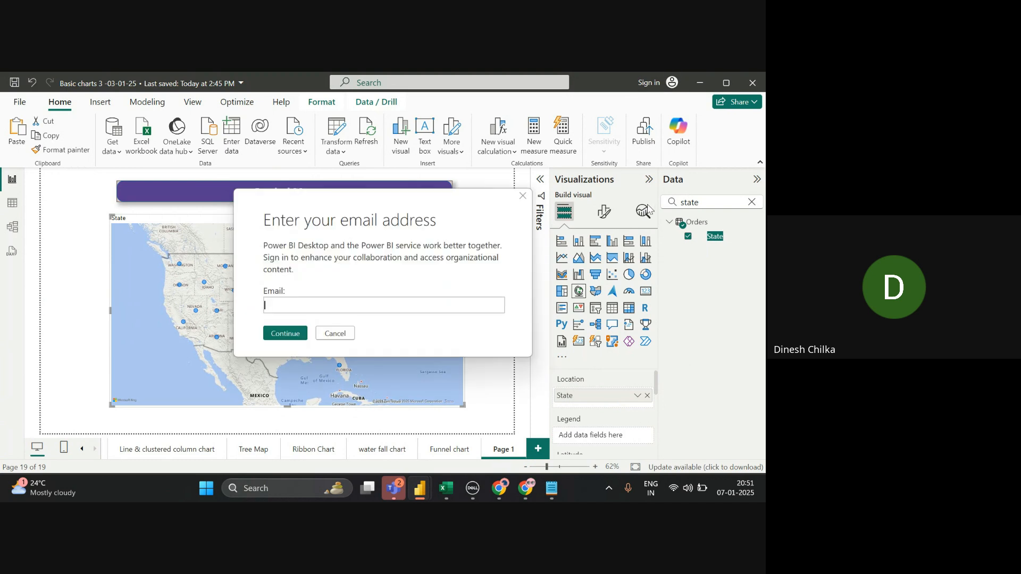
pyautogui.click(520, 198)
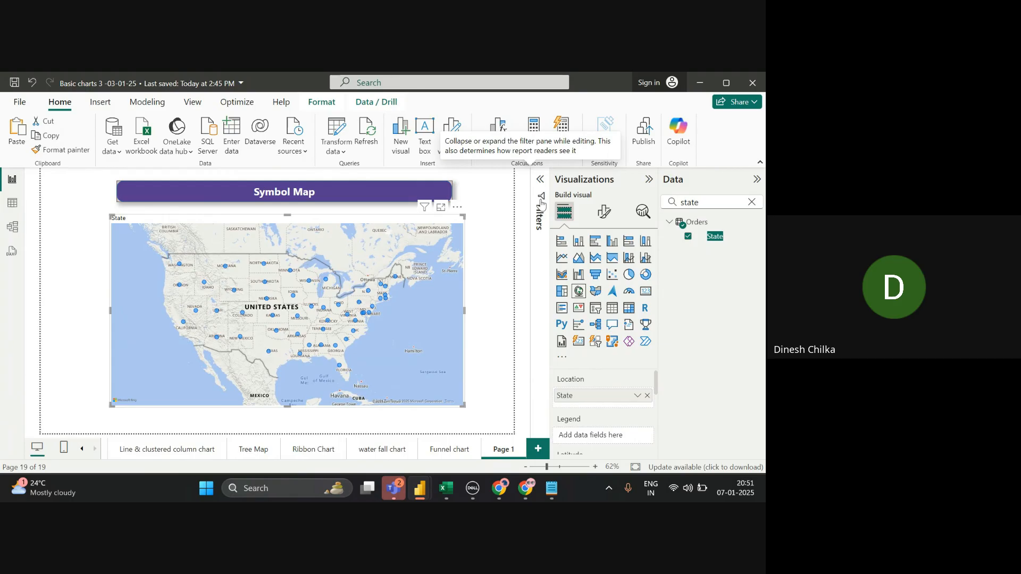
# - Switch to the Chrome window running the Google Meet call
pyautogui.hotkey('alt', 'Tab')
pyautogui.hotkey('alt', 'Tab')
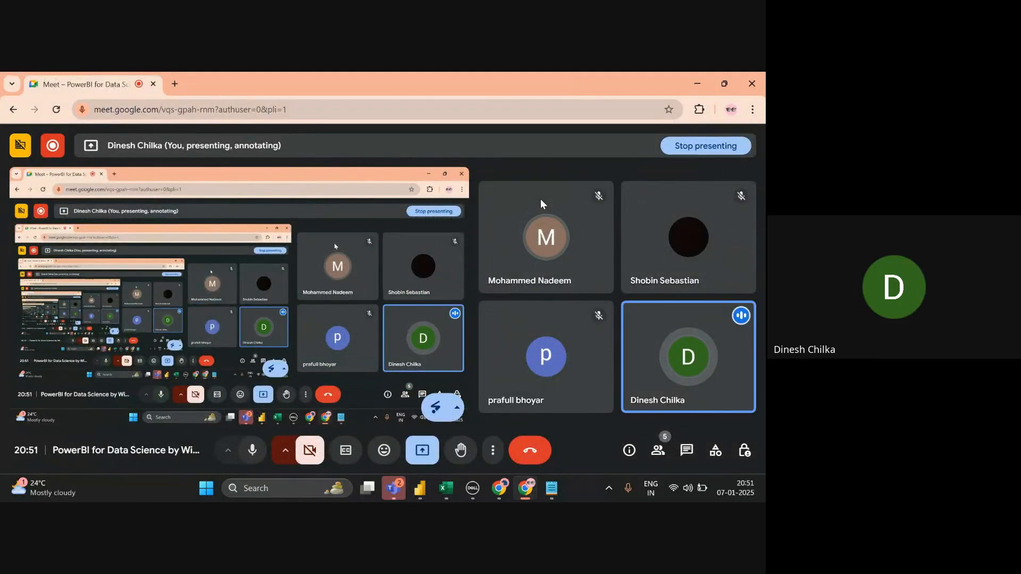
# - Open the Meet People panel and scroll through the call's participants
pyautogui.click(657, 450)
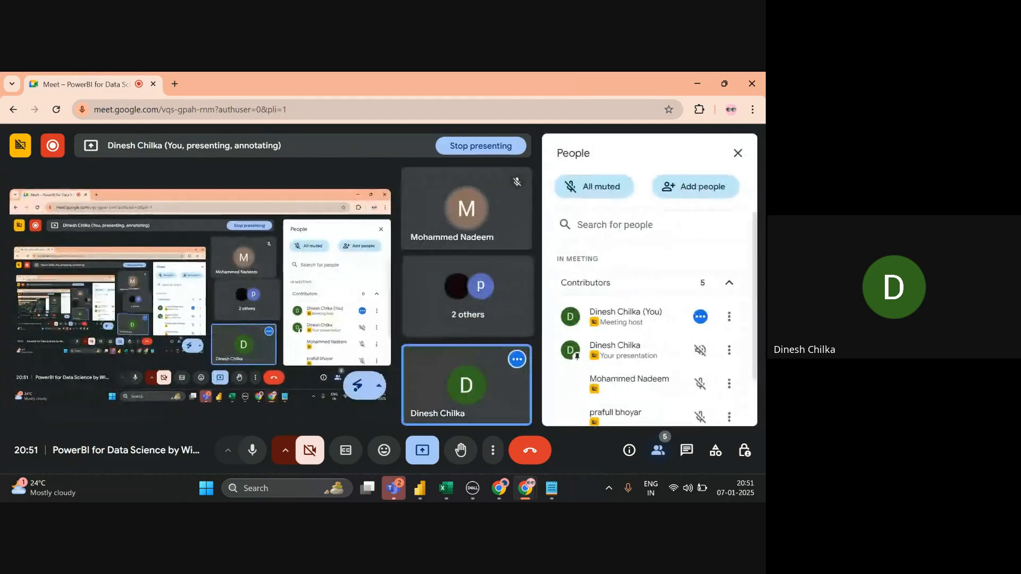
pyautogui.scroll(-2, 646, 324)
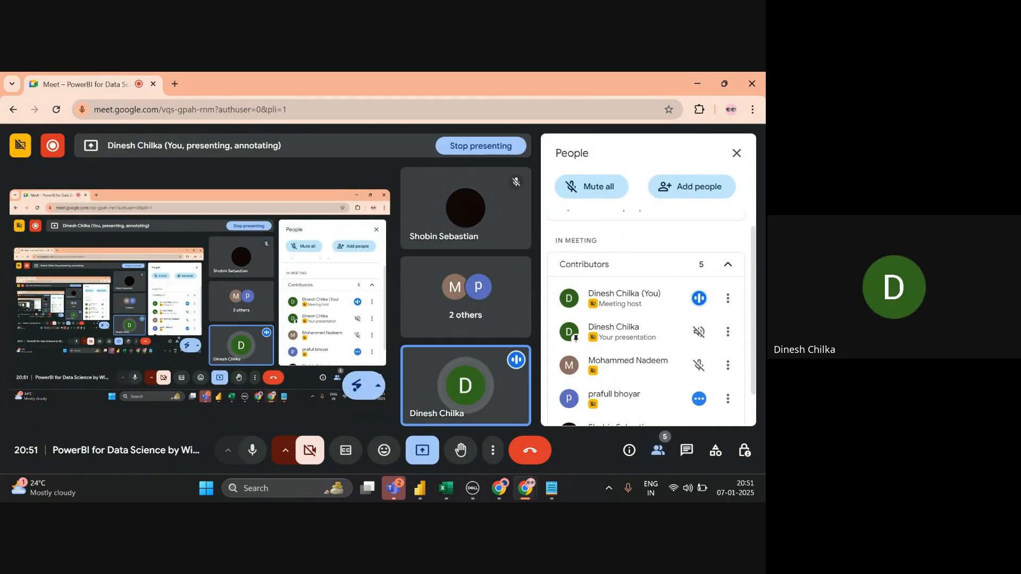
pyautogui.click(697, 83)
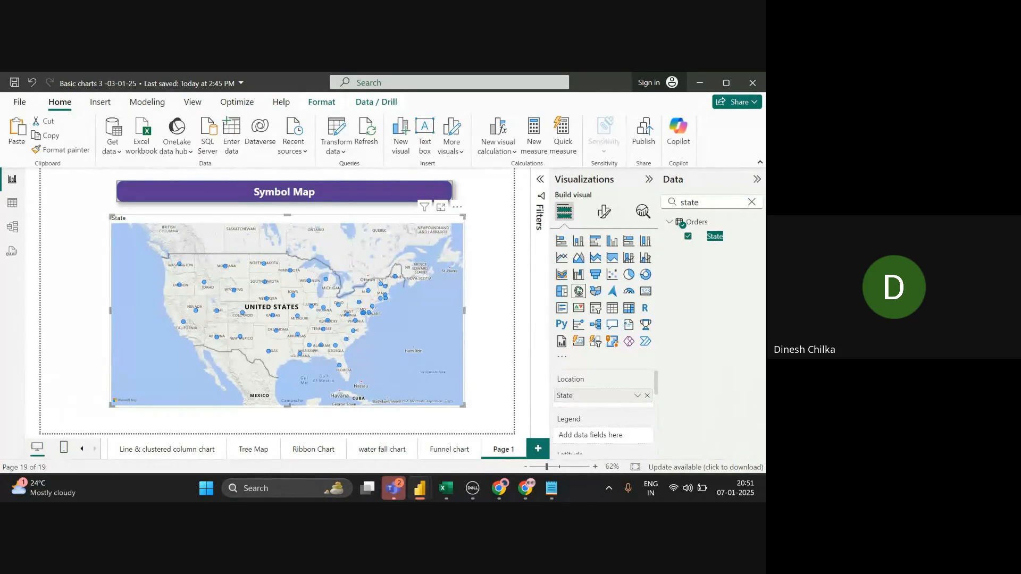
pyautogui.click(339, 197)
pyautogui.hotkey('alt', 'Tab')
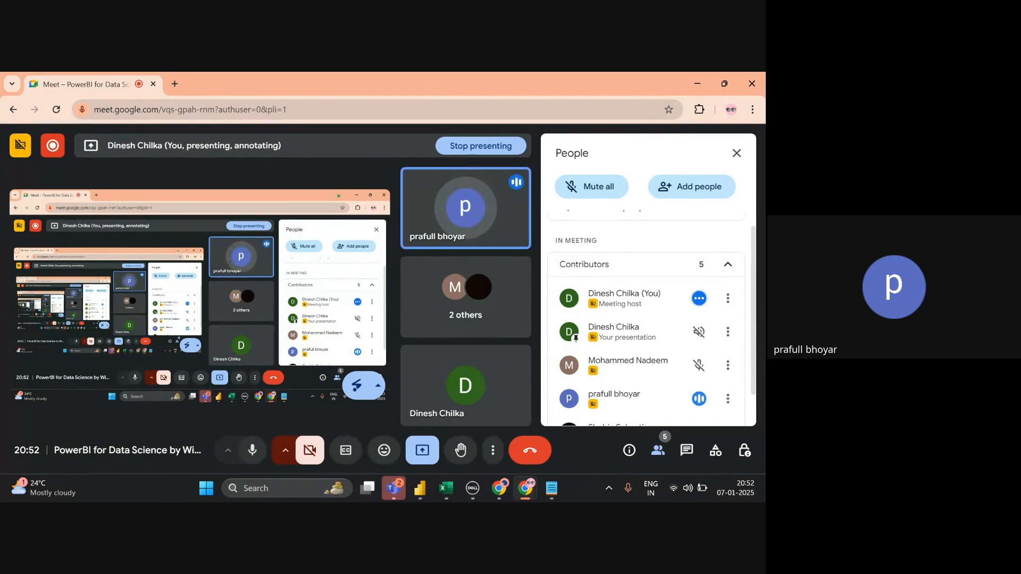
pyautogui.scroll(-1, 646, 329)
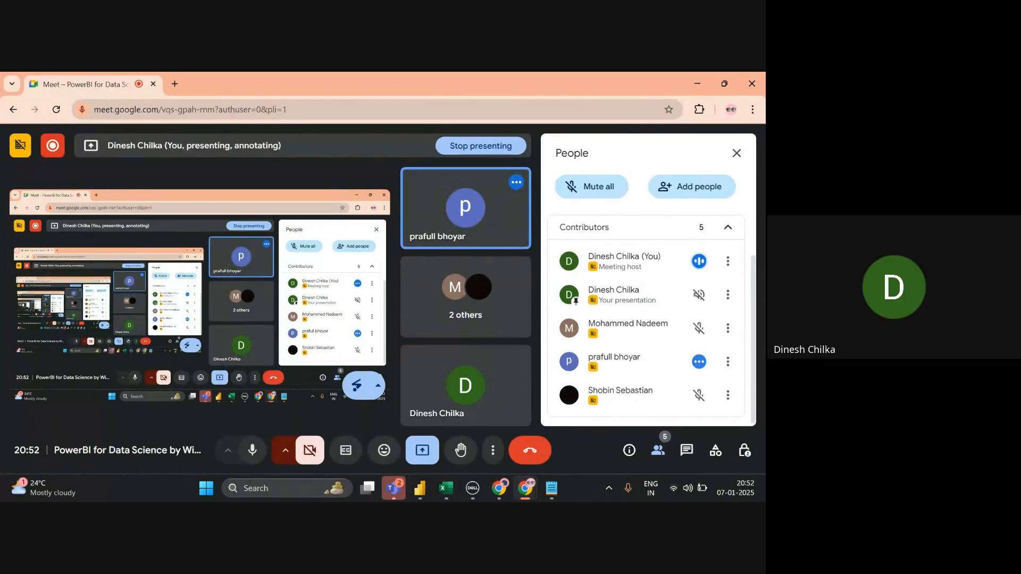
# - Back in Power BI, dismiss the sign-in prompt and select the Symbol Map visual
pyautogui.hotkey('alt', 'Tab')
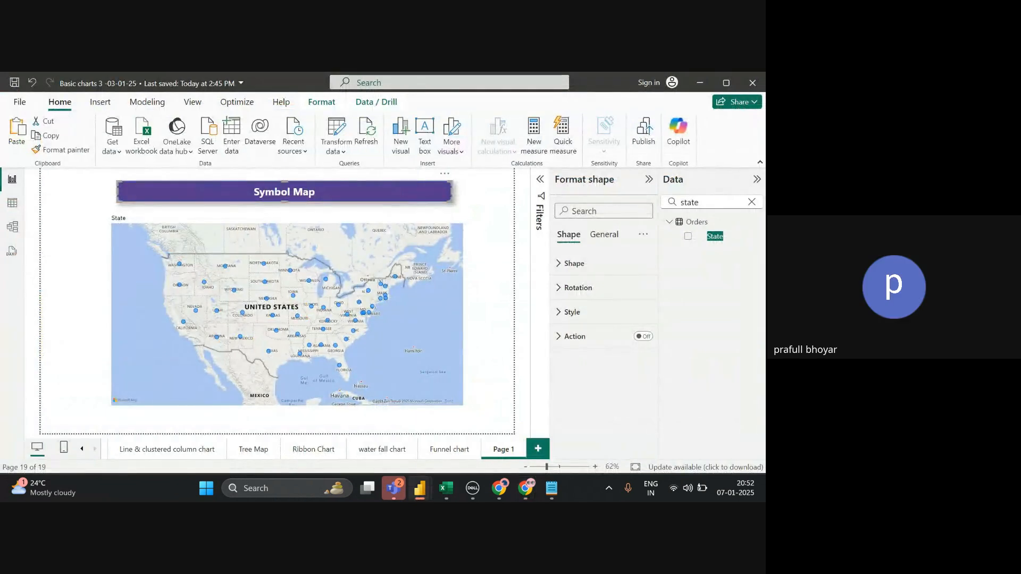
pyautogui.hotkey('alt', 'Tab')
pyautogui.hotkey('alt', 'Tab')
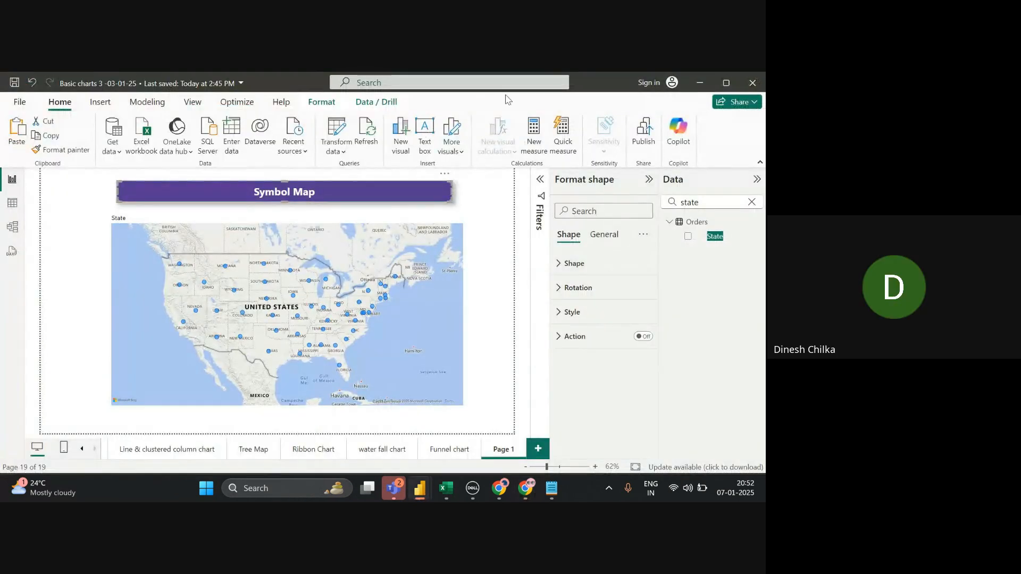
pyautogui.click(648, 84)
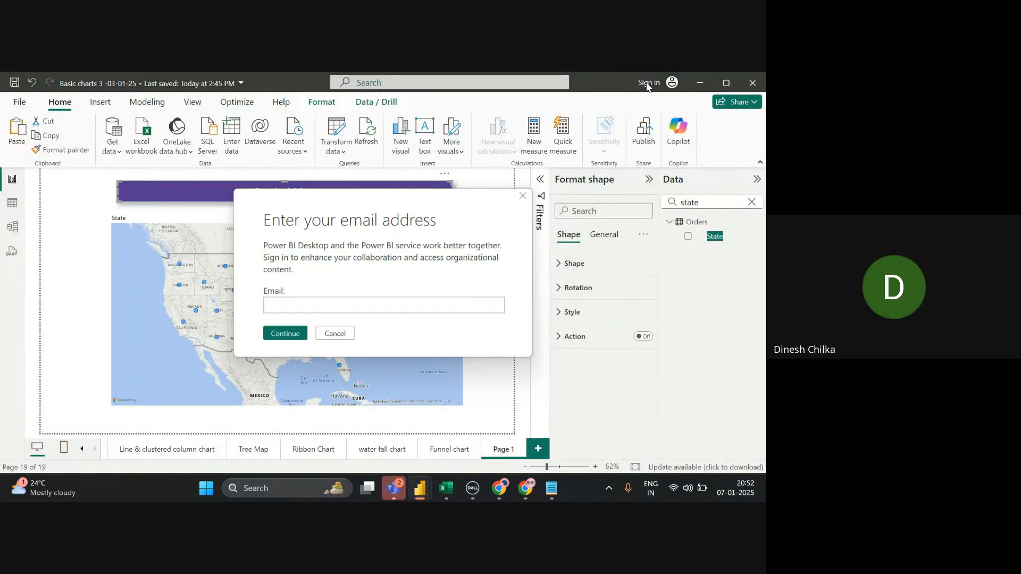
pyautogui.click(523, 196)
pyautogui.hotkey('alt', 'Tab')
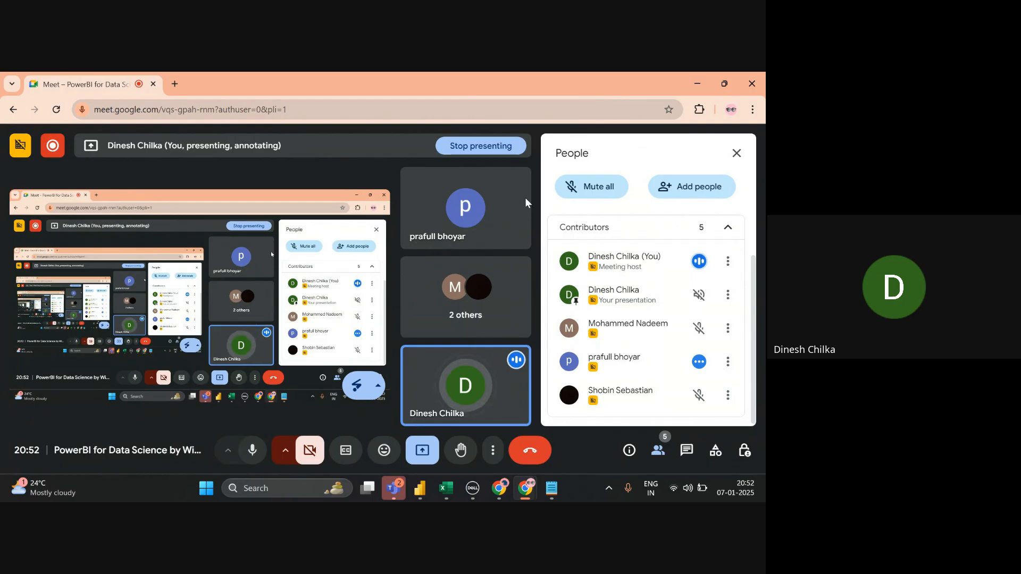
pyautogui.hotkey('alt', 'Tab')
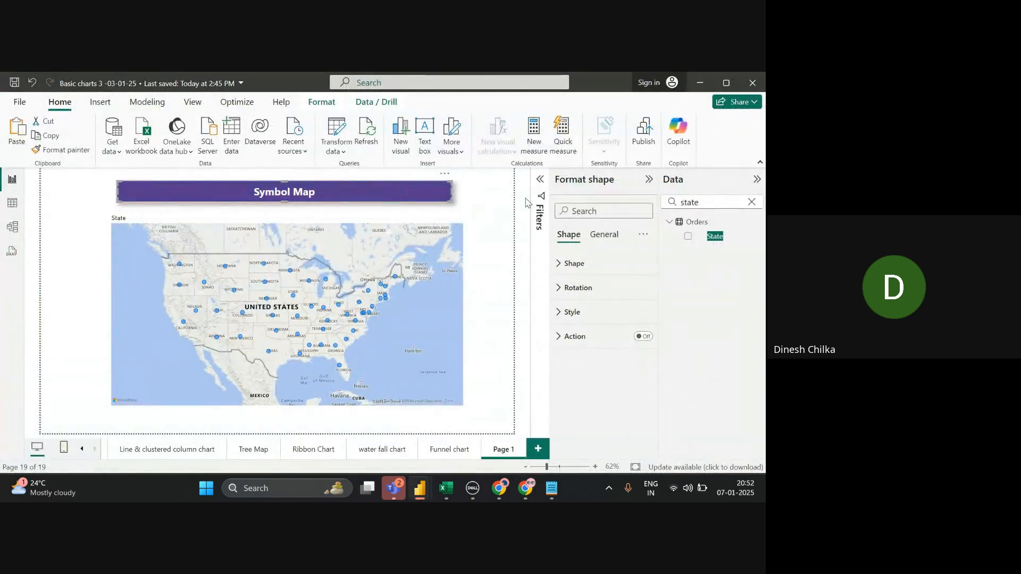
pyautogui.click(410, 318)
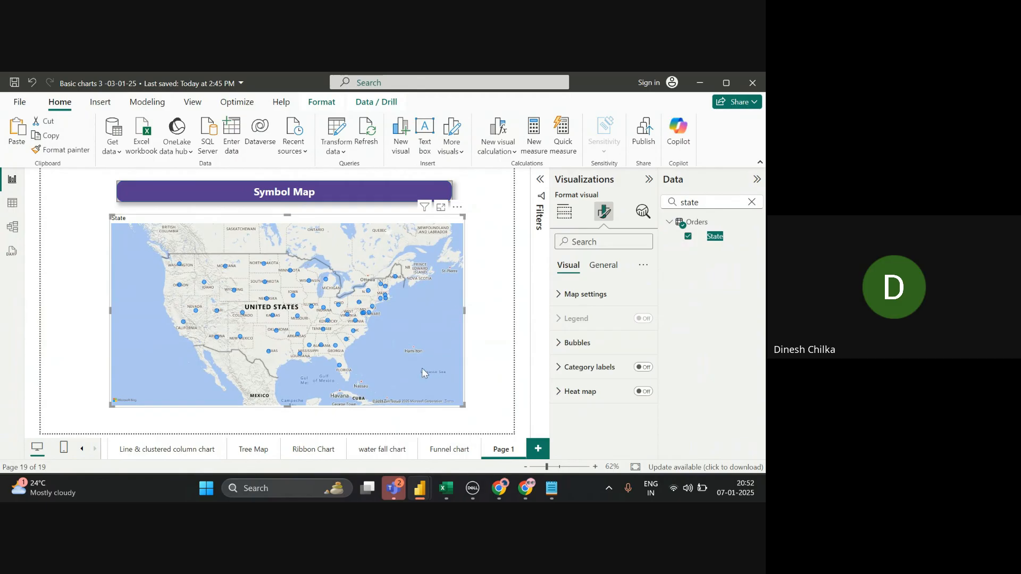
# - Under Build visual, replace the Data pane search with 'sa' and select the Sales field
pyautogui.click(564, 213)
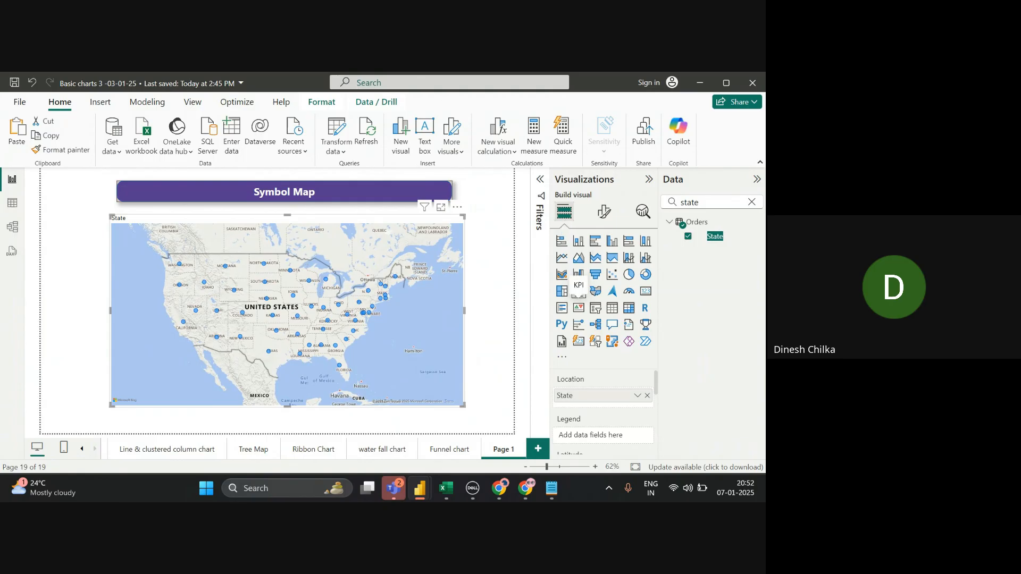
pyautogui.scroll(-2, 604, 415)
pyautogui.scroll(-3, 604, 415)
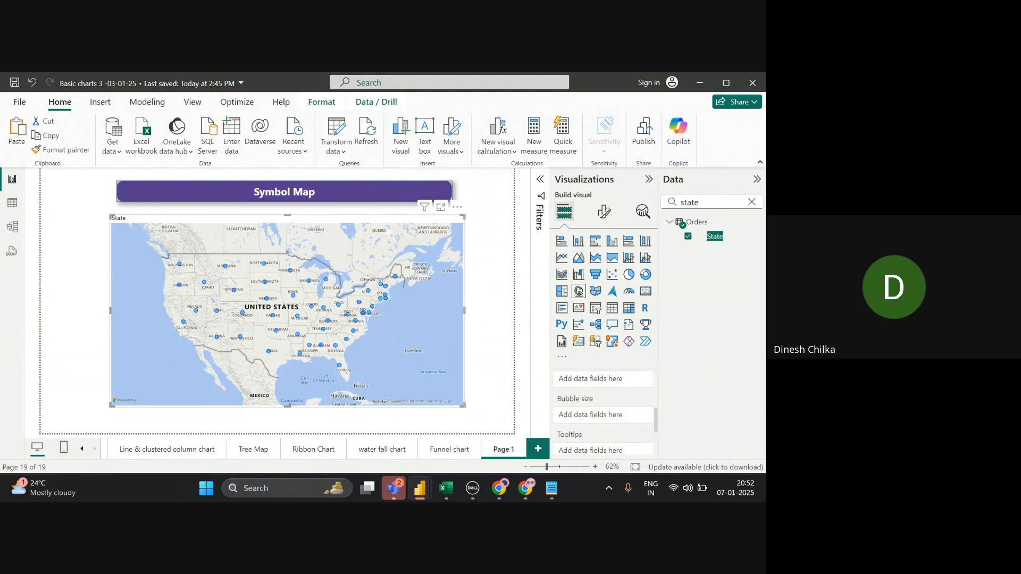
pyautogui.click(751, 202)
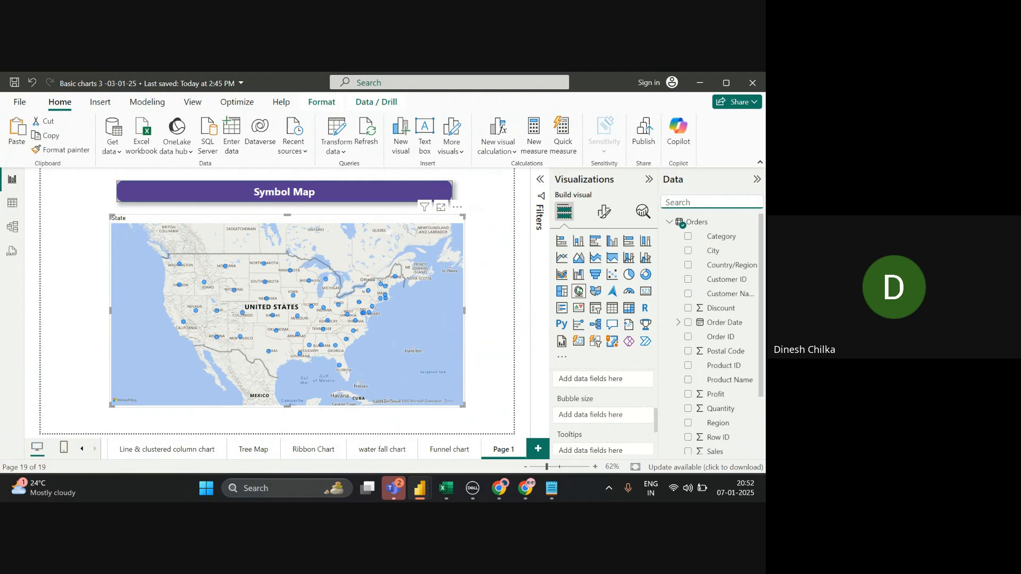
pyautogui.write('sa')
pyautogui.scroll(1, 603, 415)
pyautogui.scroll(-1, 604, 415)
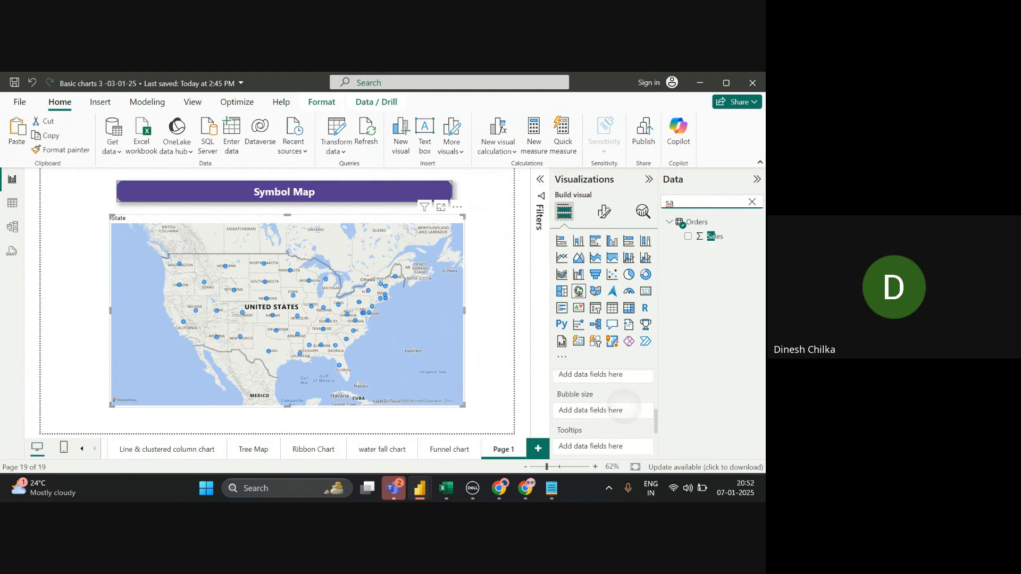
pyautogui.click(715, 236)
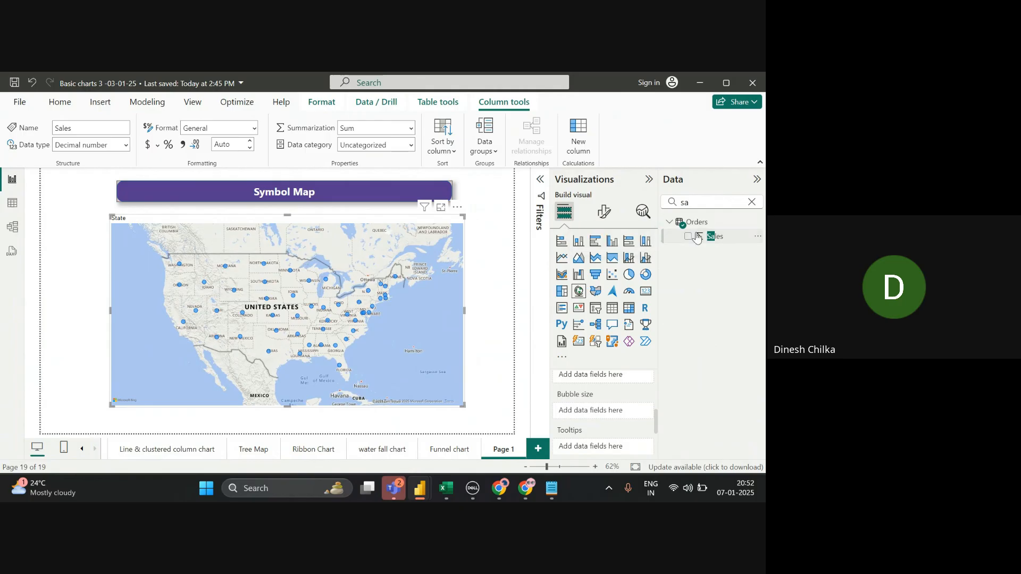
# - Put Sales in the map's Bubble size well and expand the Bubbles formatting section
pyautogui.moveTo(697, 238); pyautogui.dragTo(589, 413)
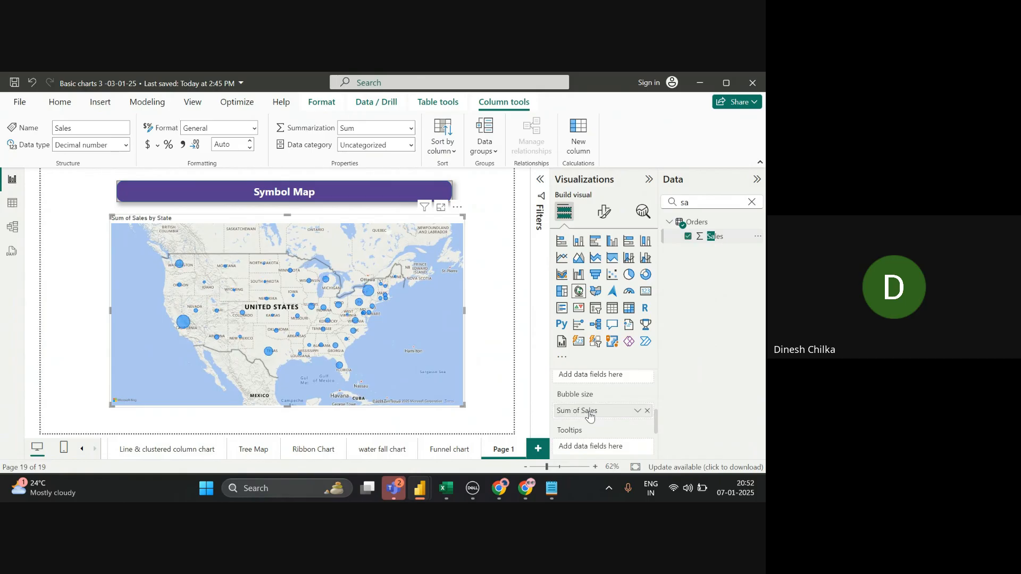
pyautogui.click(604, 212)
pyautogui.click(611, 343)
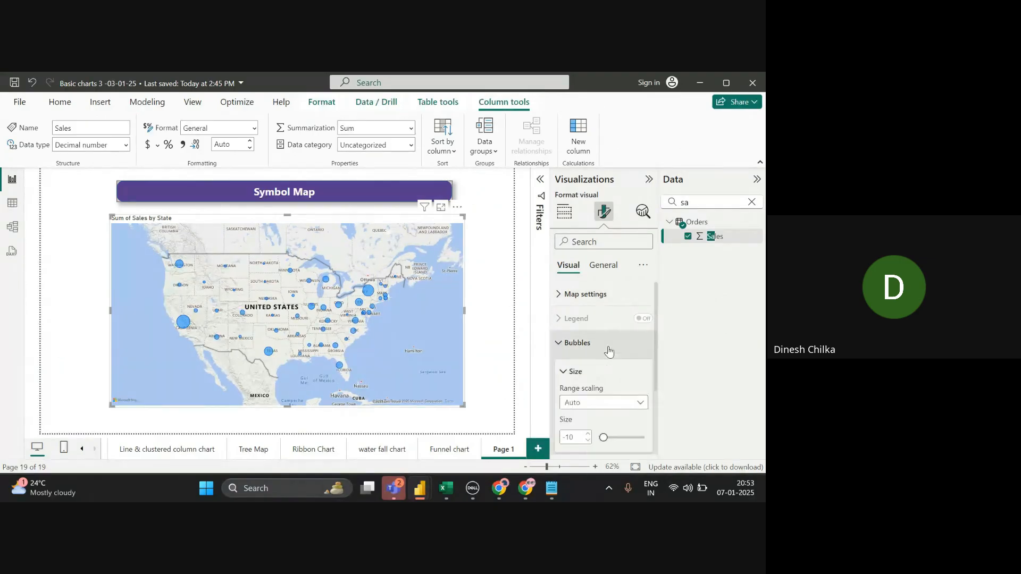
# - Raise the bubble Size to 2 and collapse the Visualizations pane
pyautogui.click(587, 434)
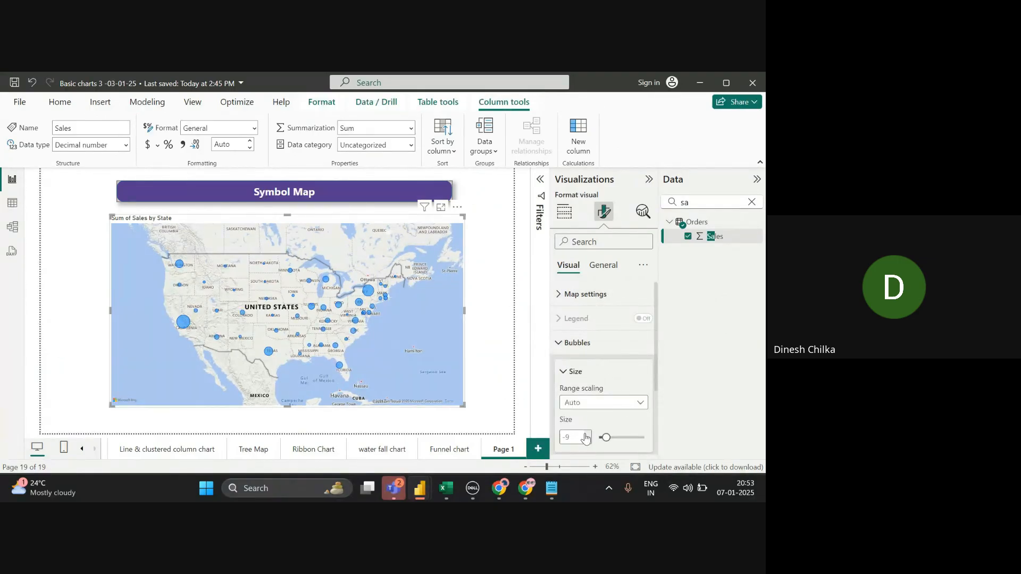
pyautogui.click(588, 440)
pyautogui.click(588, 441)
pyautogui.click(588, 441)
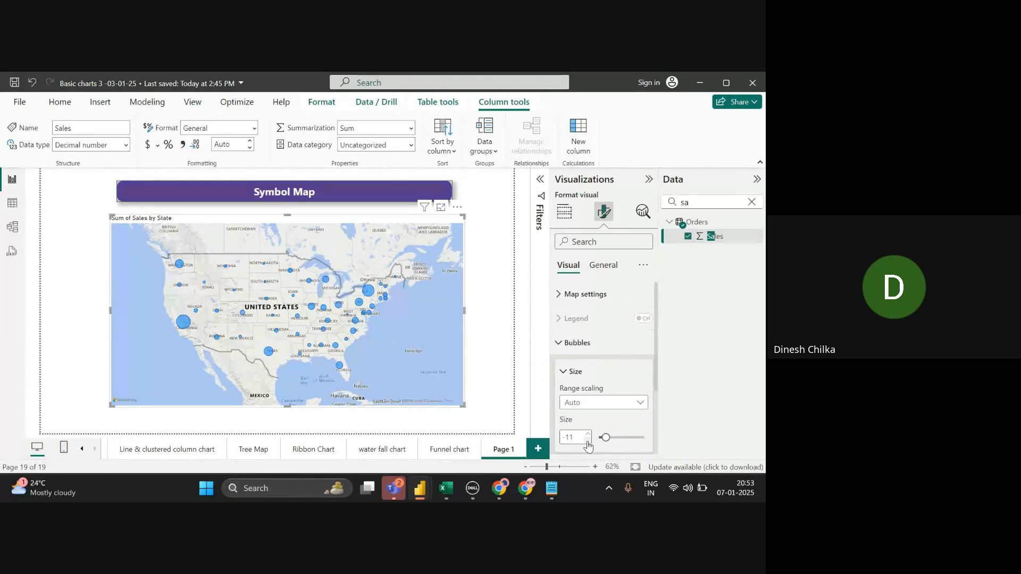
pyautogui.click(588, 434)
pyautogui.click(587, 434)
pyautogui.click(587, 434)
pyautogui.click(587, 434)
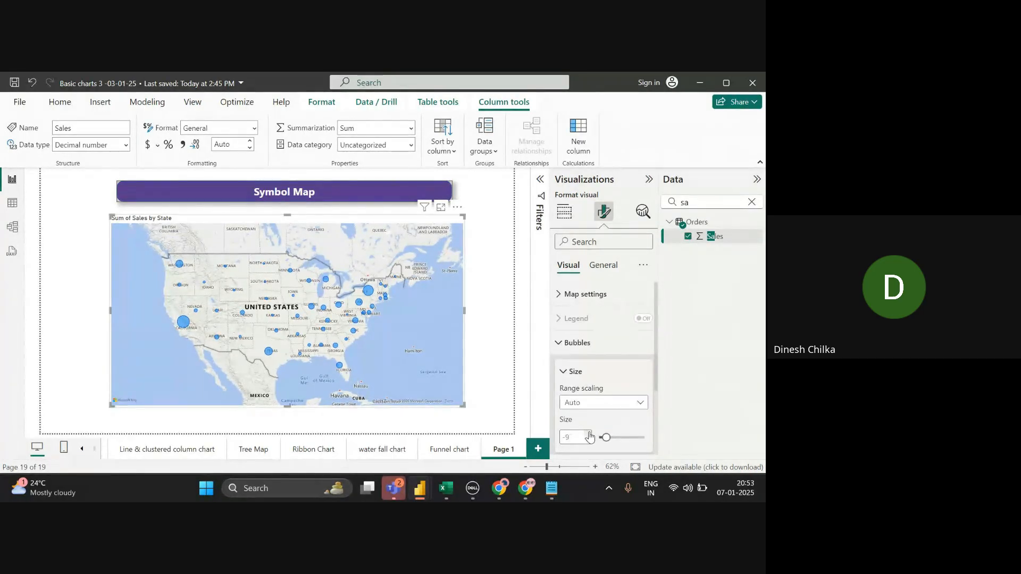
pyautogui.click(588, 434)
pyautogui.click(588, 434)
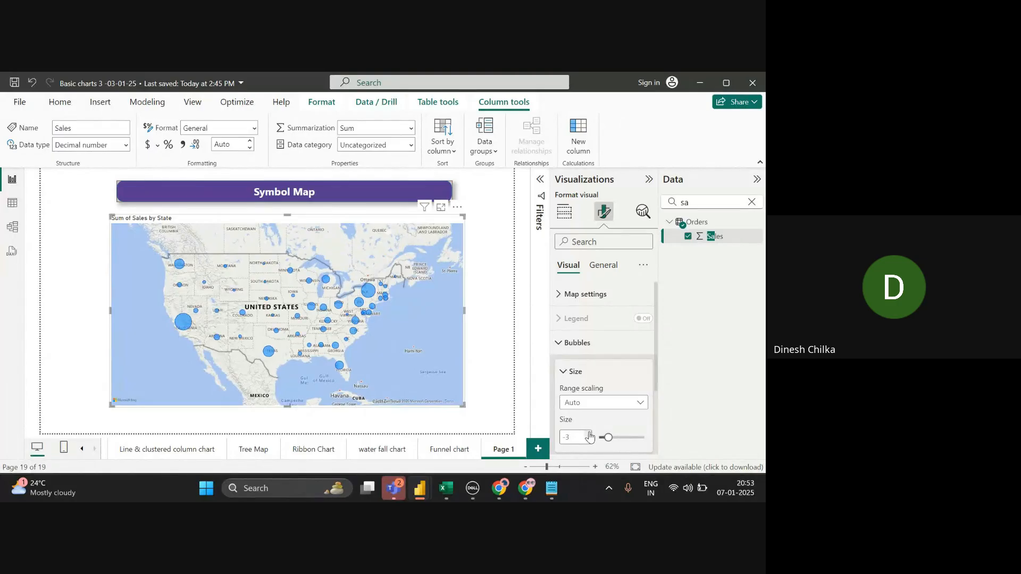
pyautogui.click(588, 434)
pyautogui.click(589, 434)
pyautogui.click(588, 434)
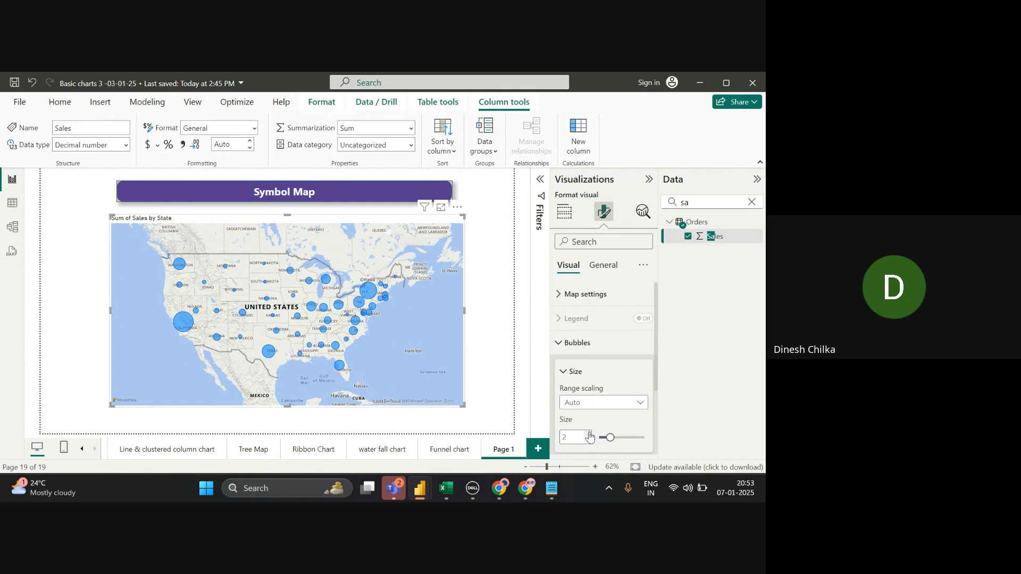
pyautogui.click(648, 179)
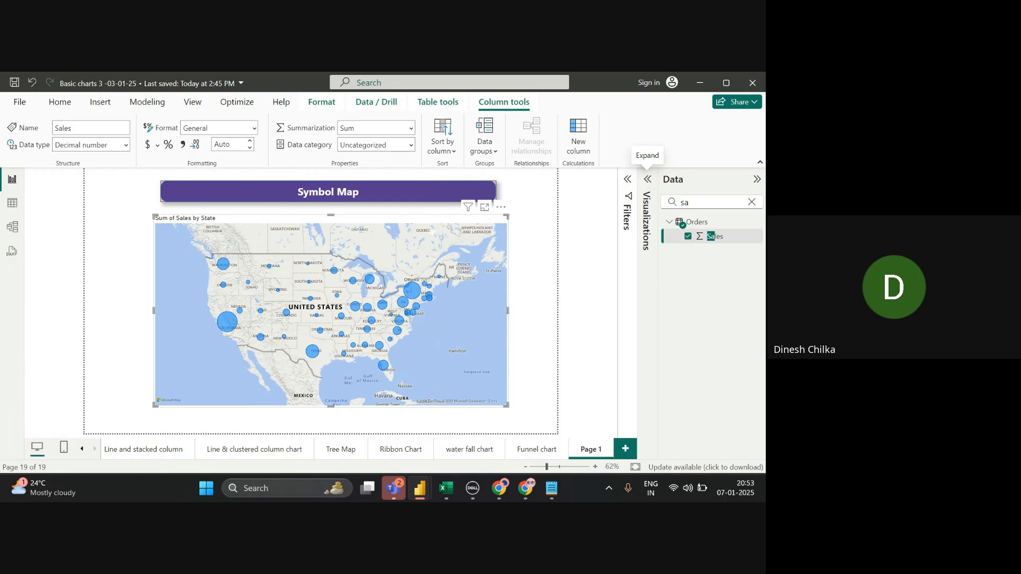
# - Reopen the Visualizations pane on Build visual and search the Data pane for 'Reg'
pyautogui.click(648, 179)
pyautogui.click(564, 212)
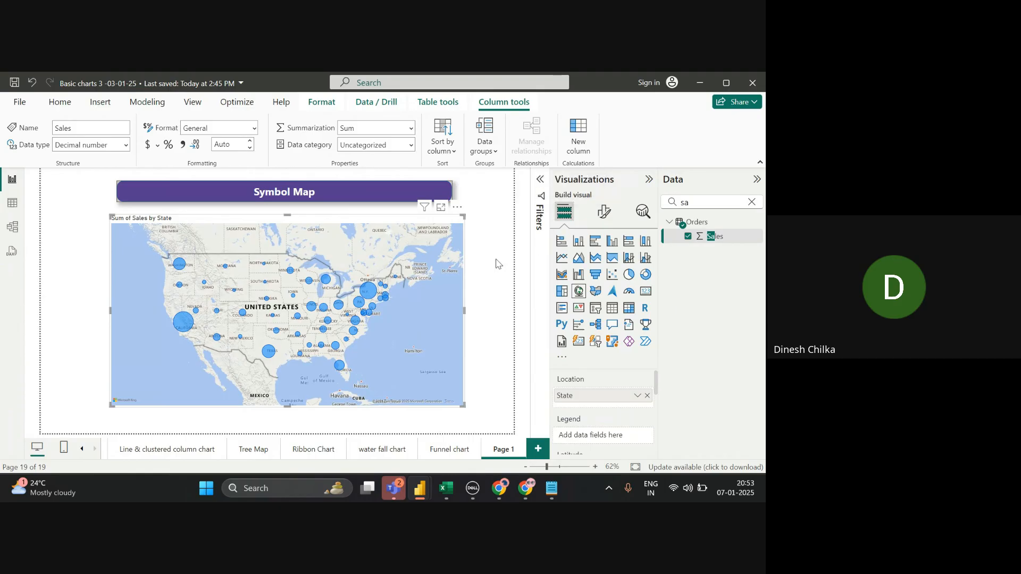
pyautogui.moveTo(184, 324)
pyautogui.click(751, 202)
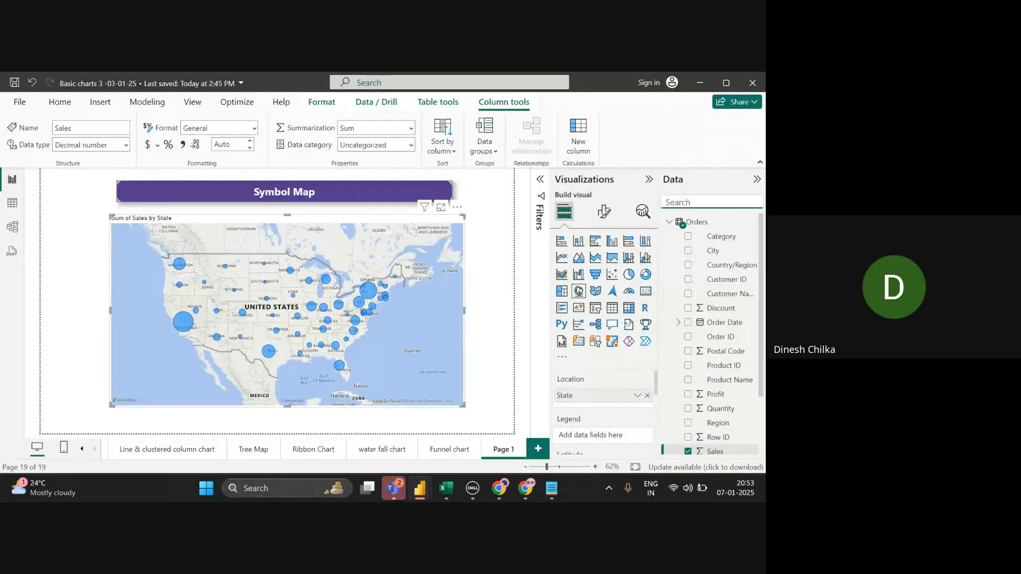
pyautogui.write('Reg')
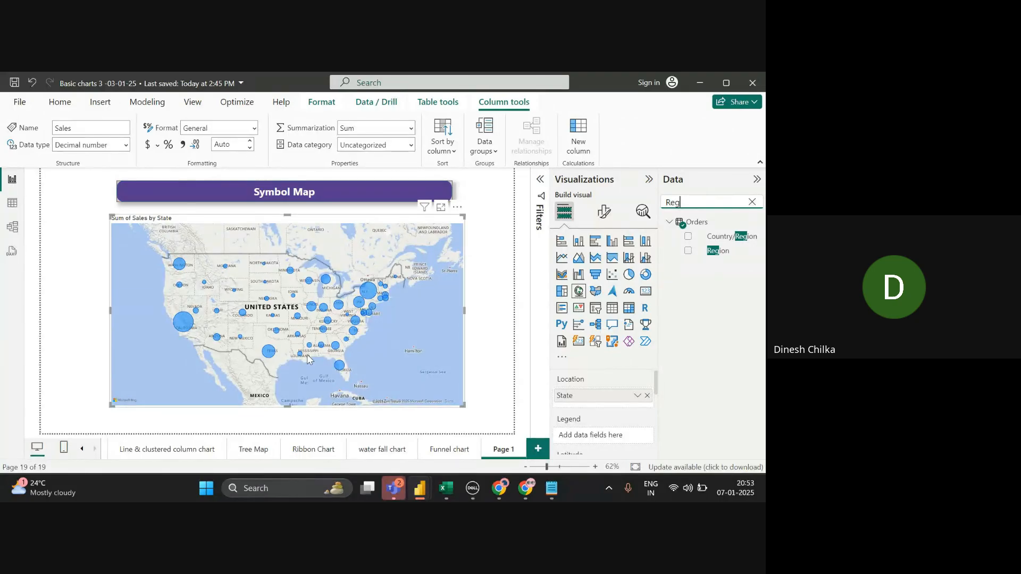
# - Add Region to the map's Legend so bubbles are coloured Central, East, South, West
pyautogui.moveTo(307, 354); pyautogui.dragTo(318, 355)
pyautogui.moveTo(704, 256); pyautogui.dragTo(596, 436)
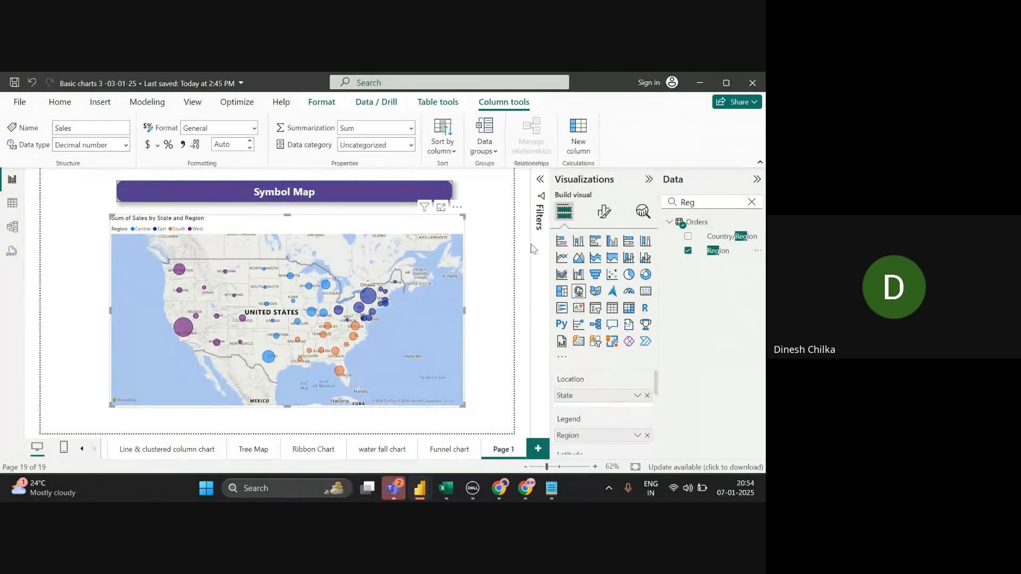
pyautogui.click(507, 270)
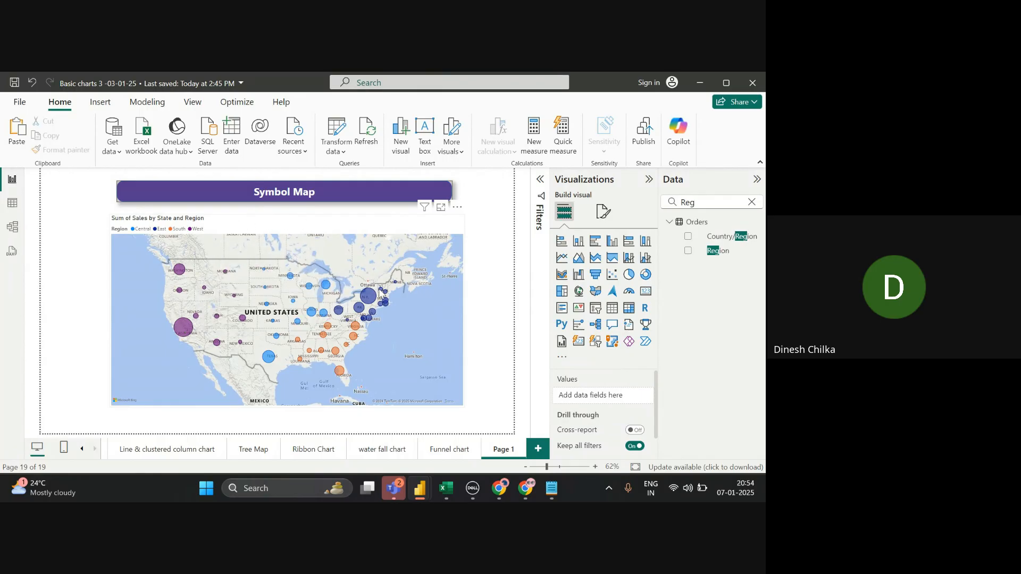
# - Select the Symbol Map visual and expand Map settings under Format visual
pyautogui.moveTo(346, 350)
pyautogui.moveTo(396, 287)
pyautogui.moveTo(349, 323)
pyautogui.click(457, 354)
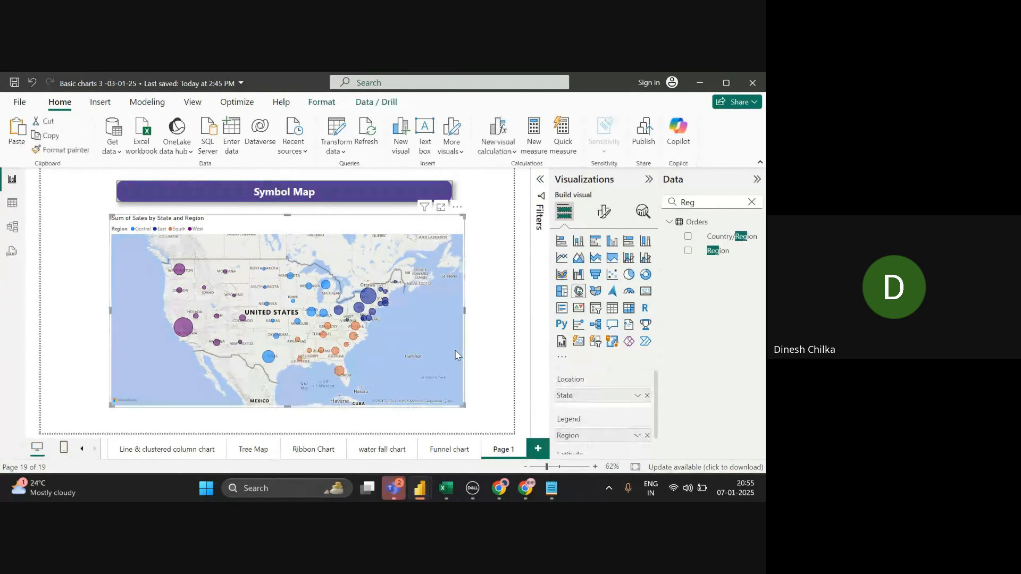
pyautogui.click(609, 216)
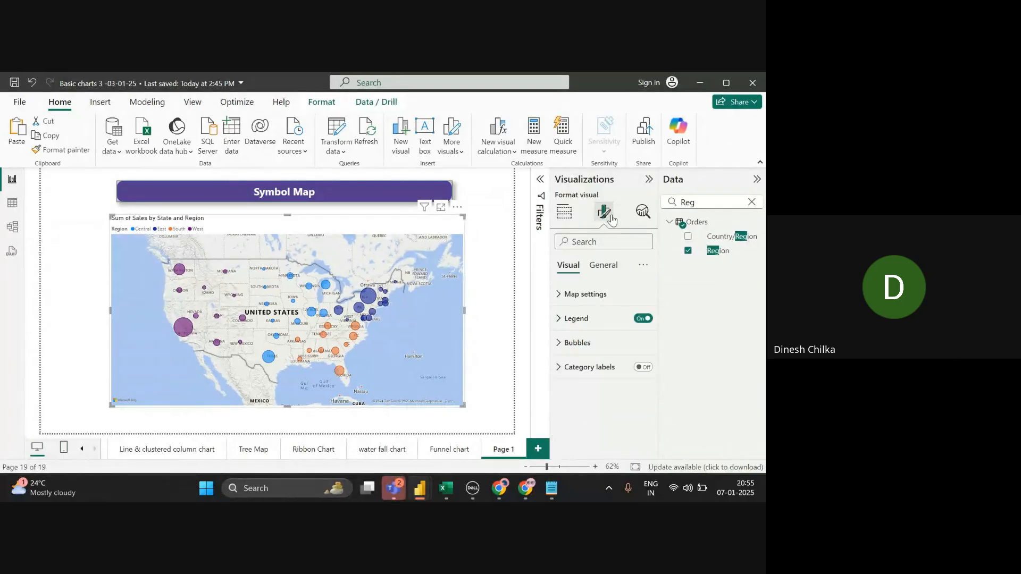
pyautogui.click(607, 296)
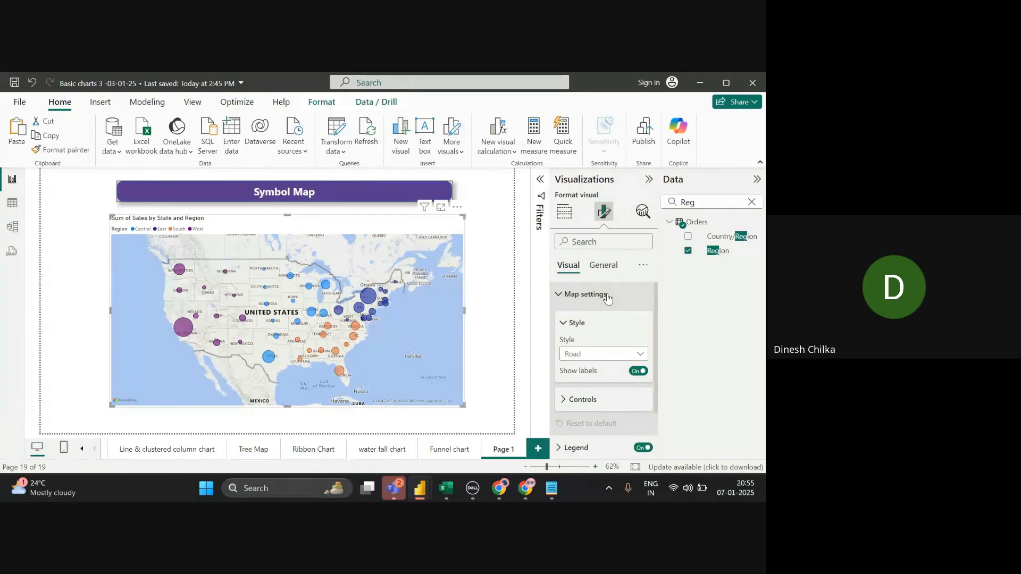
# - Change the Symbol Map's Style from Road to Aerial satellite imagery
pyautogui.click(603, 354)
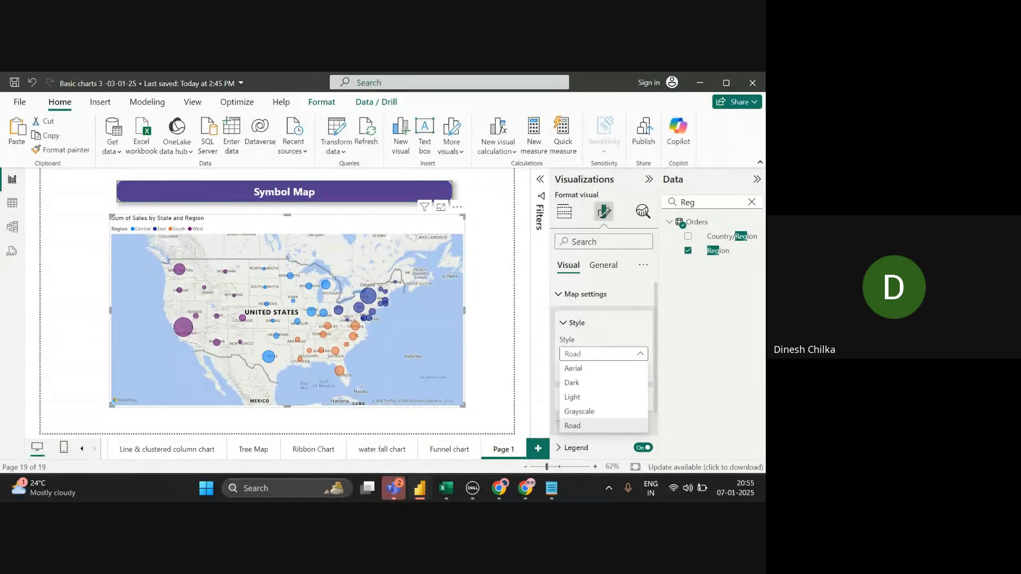
pyautogui.click(576, 370)
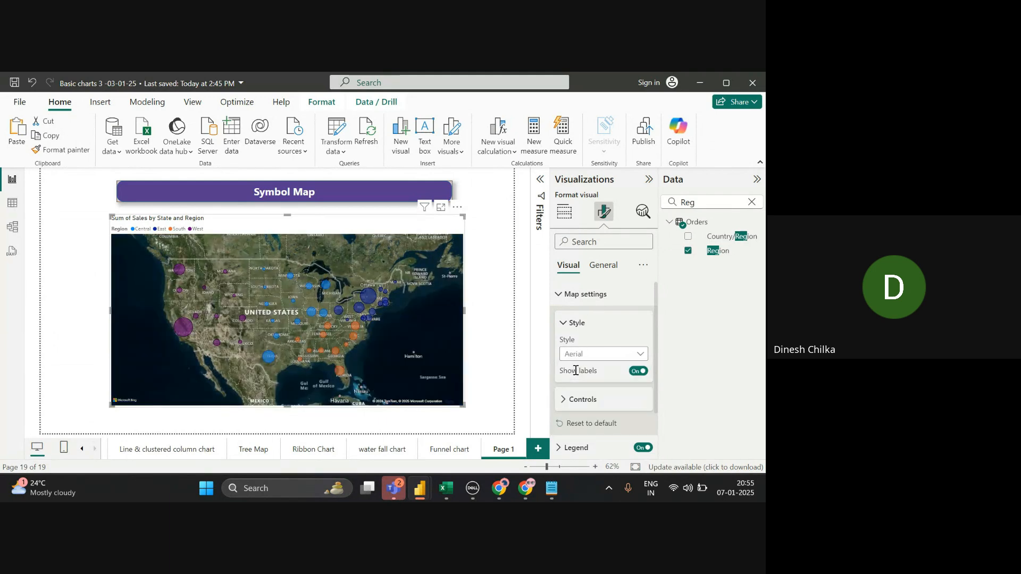
pyautogui.scroll(2, 412, 349)
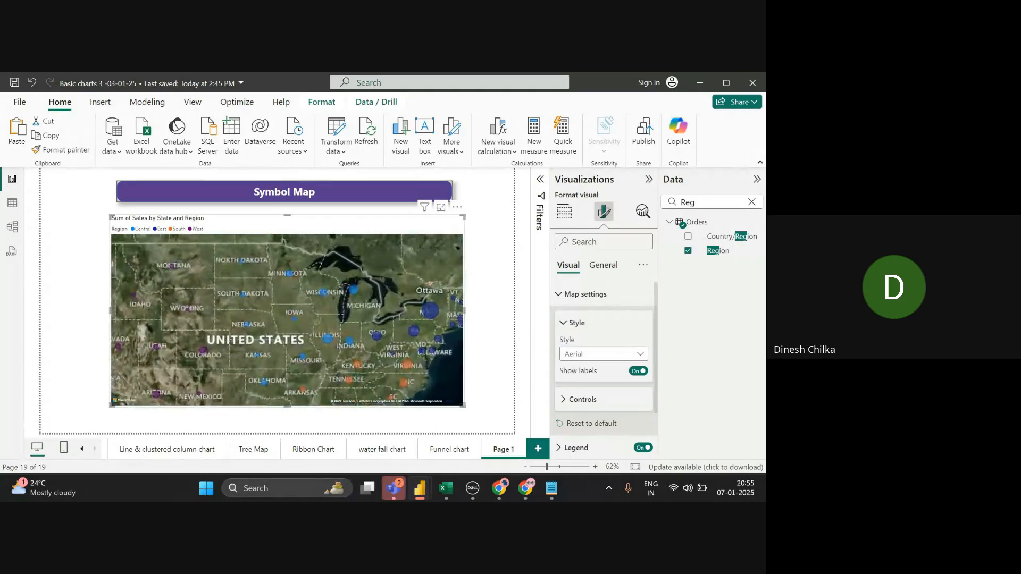
pyautogui.scroll(-3, 287, 319)
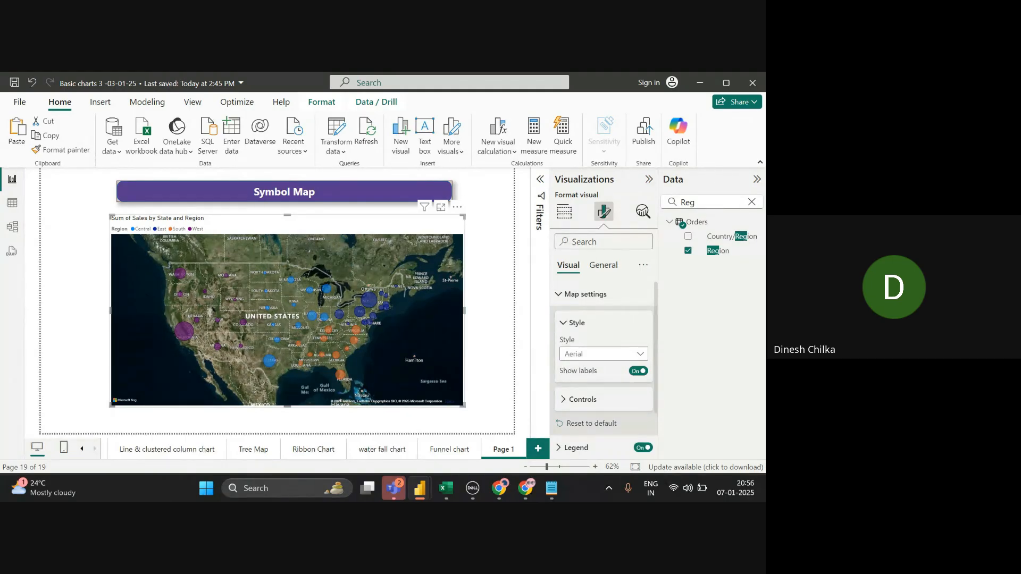
# - Preview the Dark, Light, Grayscale and Road map styles in turn
pyautogui.hotkey('alt', 'Tab')
pyautogui.hotkey('alt', 'Tab')
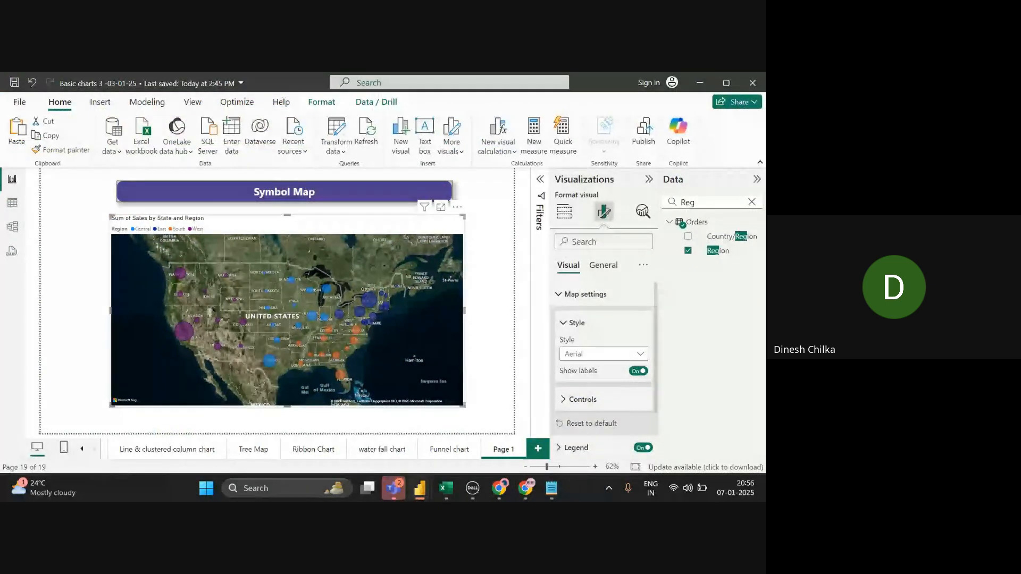
pyautogui.click(603, 353)
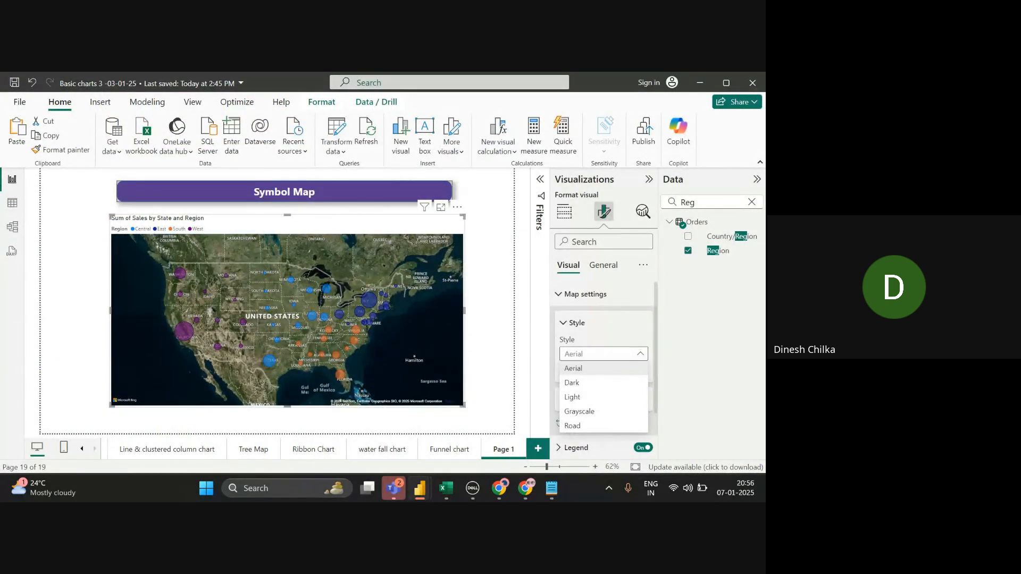
pyautogui.click(577, 385)
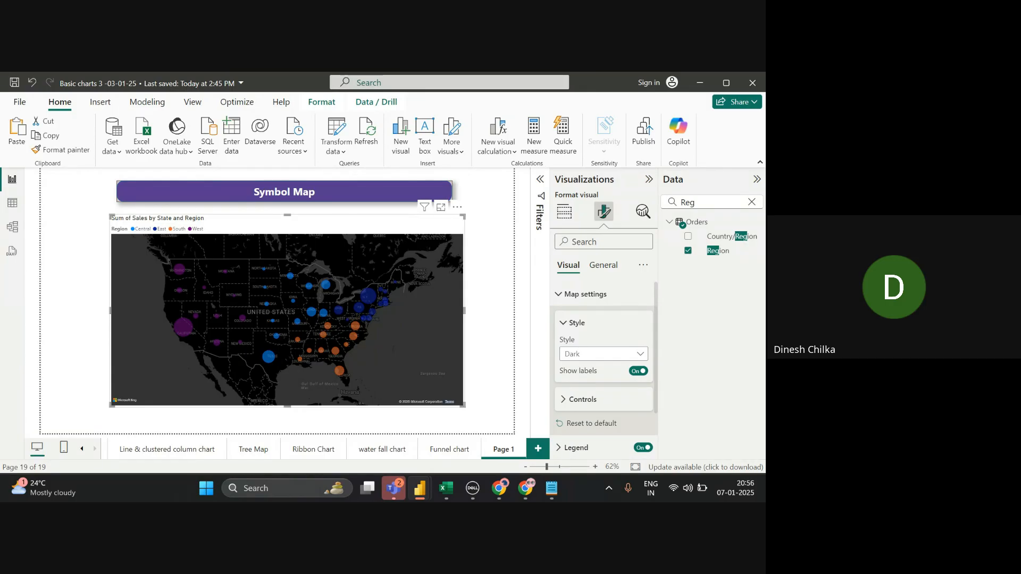
pyautogui.click(603, 354)
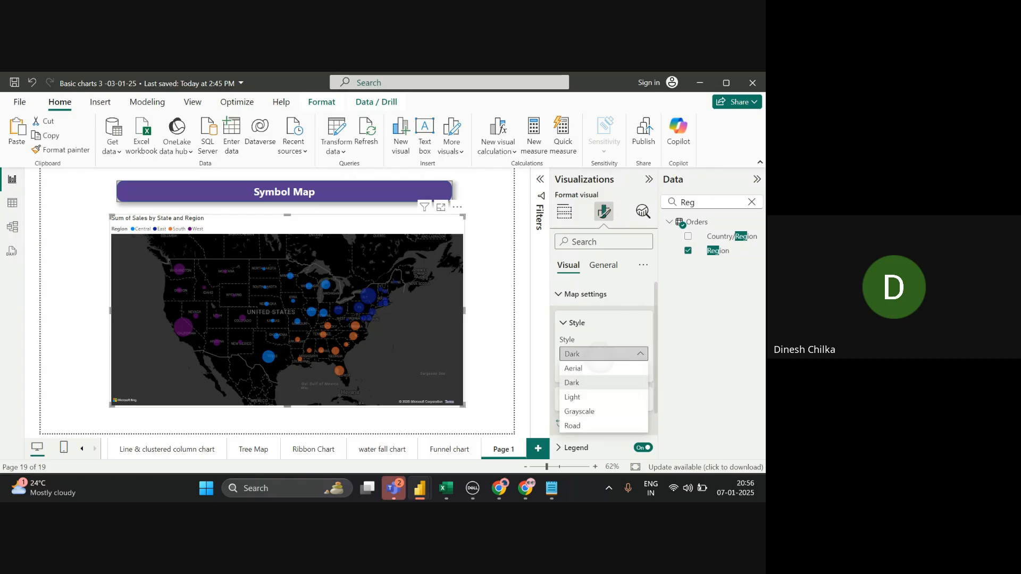
pyautogui.click(571, 394)
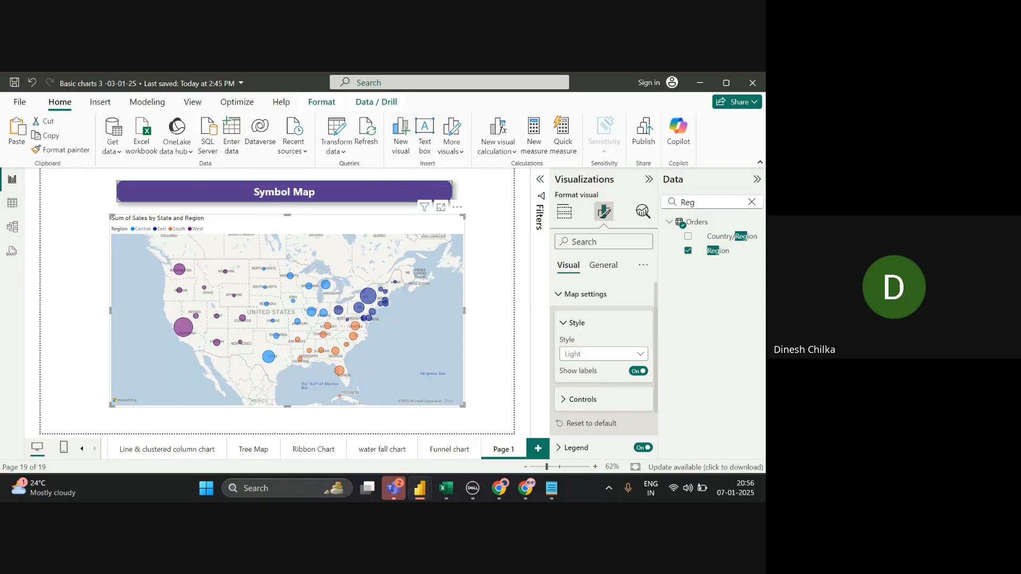
pyautogui.click(607, 352)
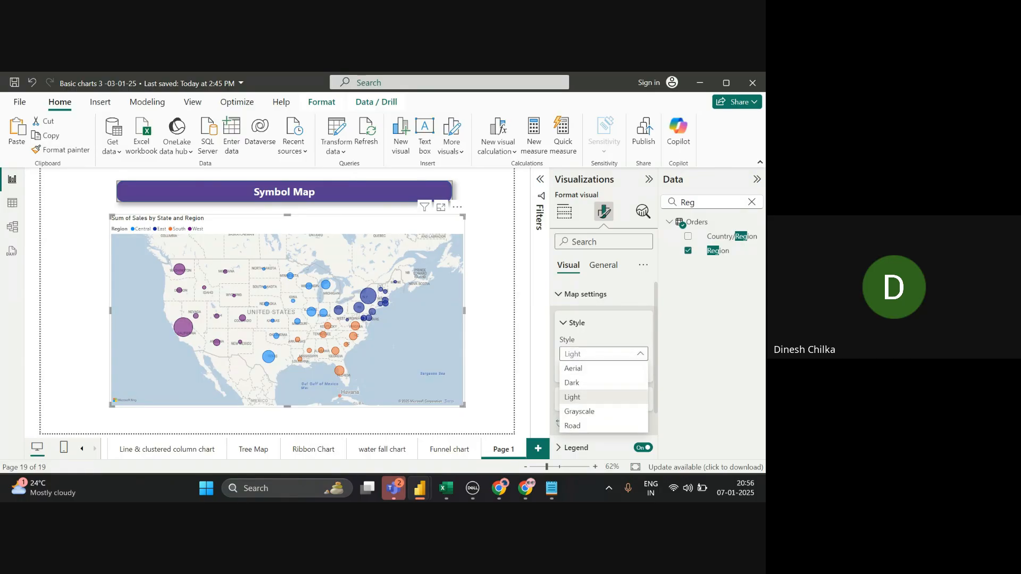
pyautogui.click(579, 411)
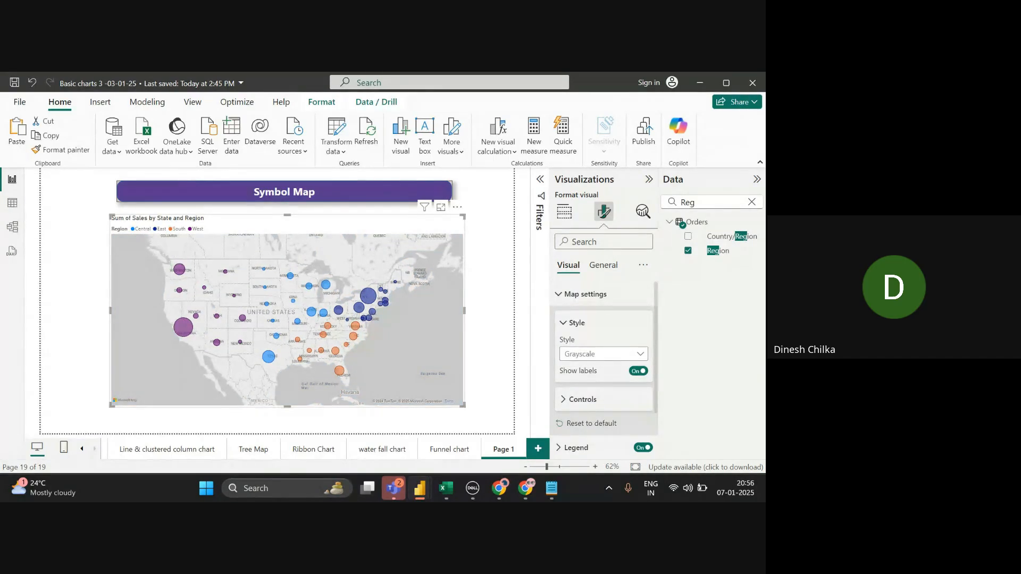
pyautogui.click(604, 354)
pyautogui.click(603, 354)
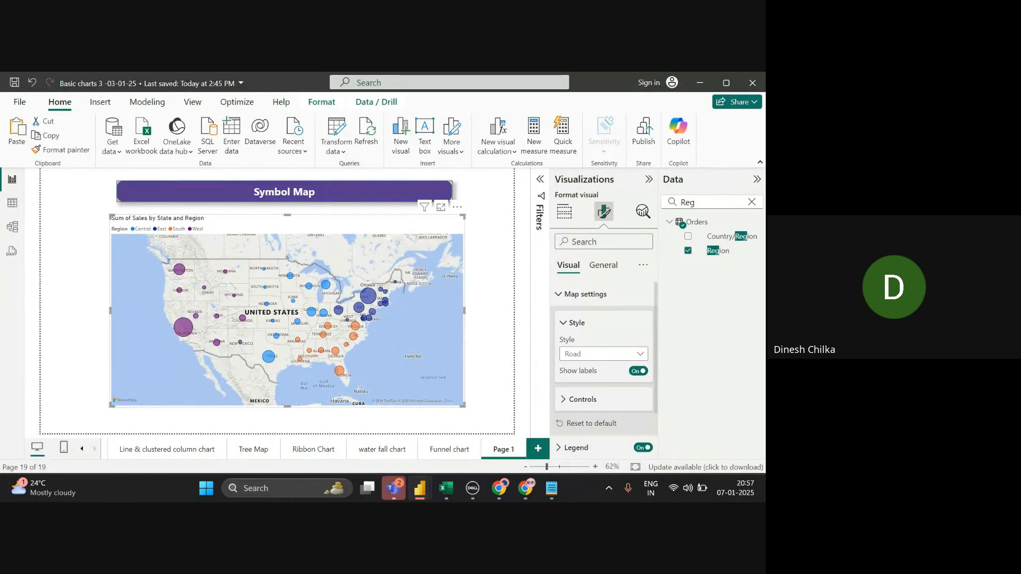
# - Set the map style back to Aerial and expand the Controls section
pyautogui.click(604, 354)
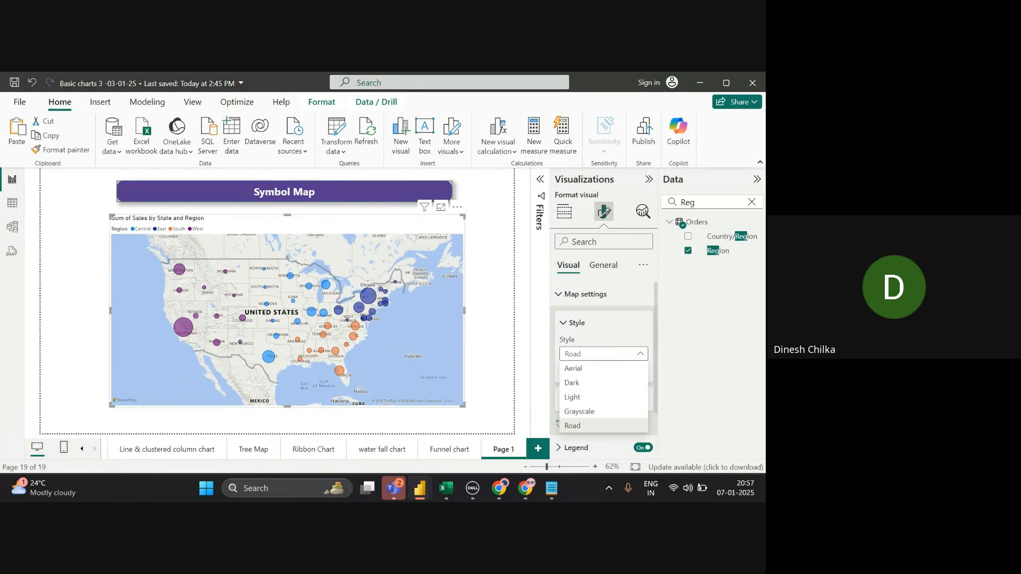
pyautogui.click(574, 368)
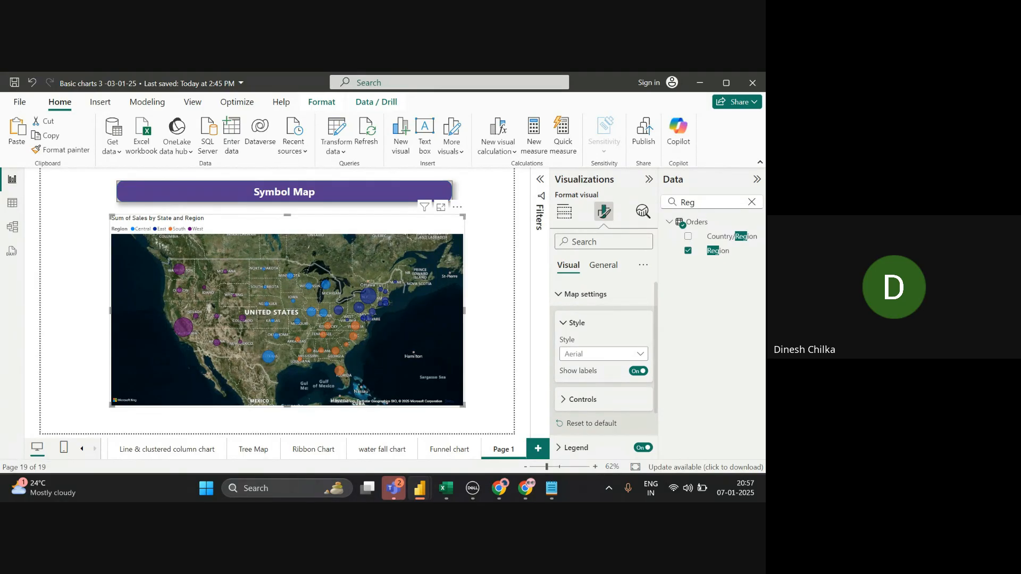
pyautogui.click(582, 399)
# - Turn Zoom buttons On and test one zoom in and out on the map
pyautogui.scroll(-1, 603, 373)
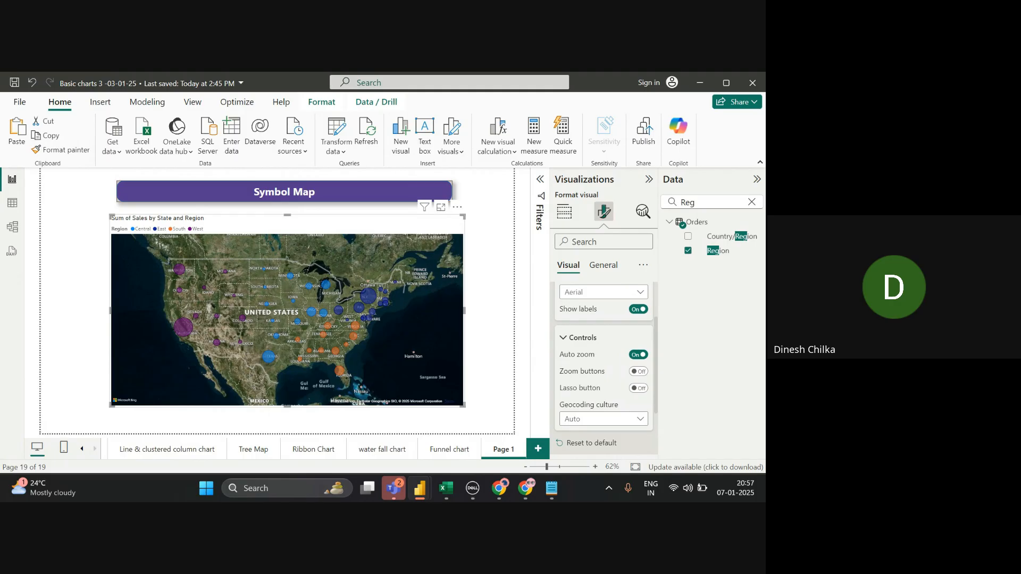
pyautogui.click(638, 371)
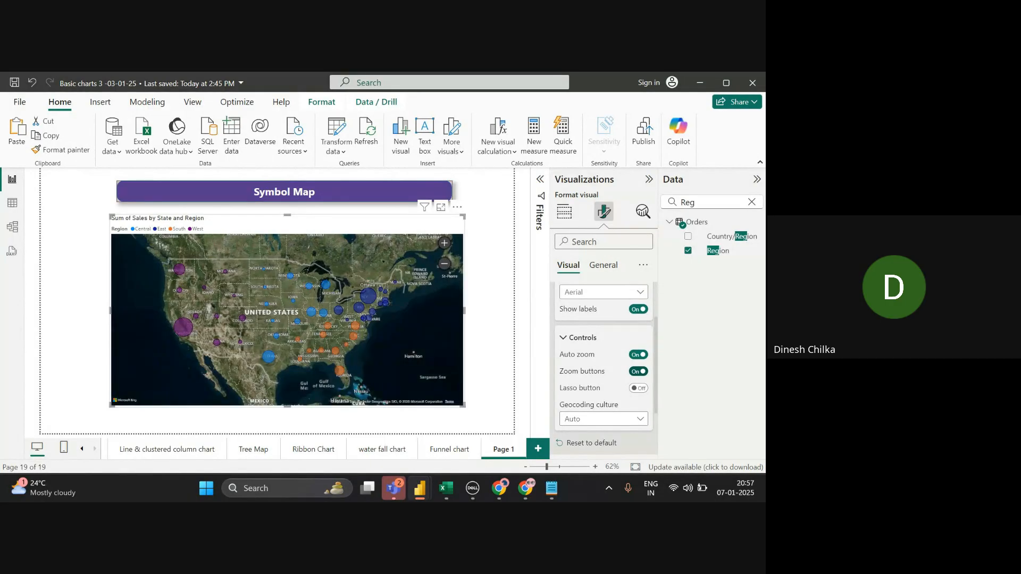
pyautogui.click(445, 243)
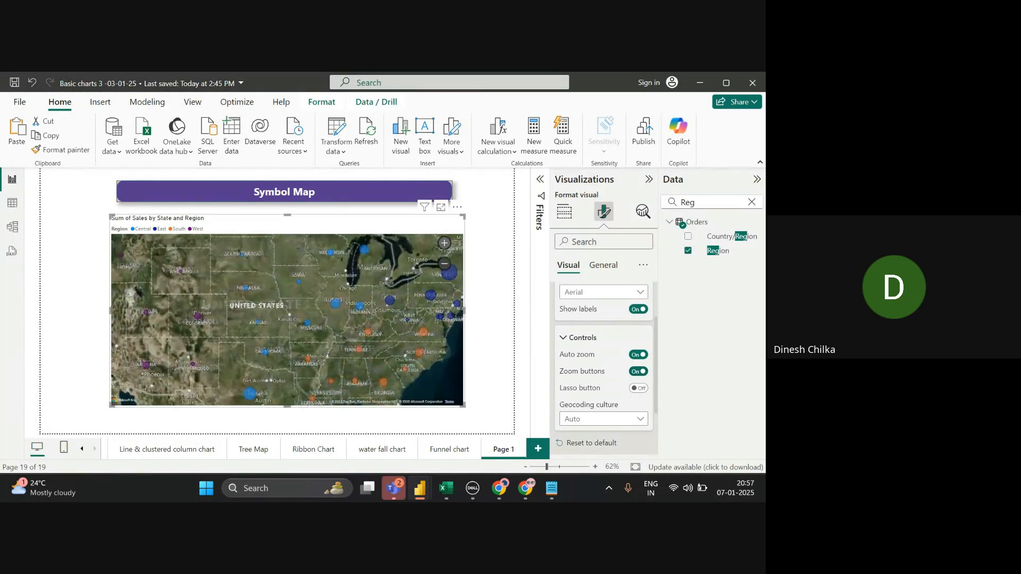
pyautogui.click(445, 264)
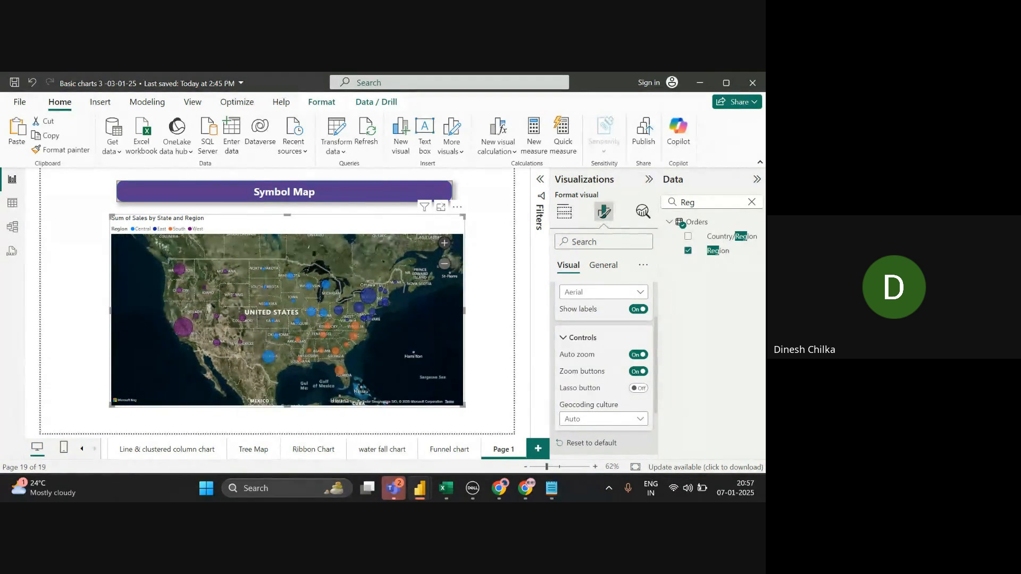
# - Zoom in past Paola, Kansas down to individual farm buildings
pyautogui.click(445, 243)
pyautogui.click(444, 243)
pyautogui.click(445, 243)
pyautogui.click(445, 243)
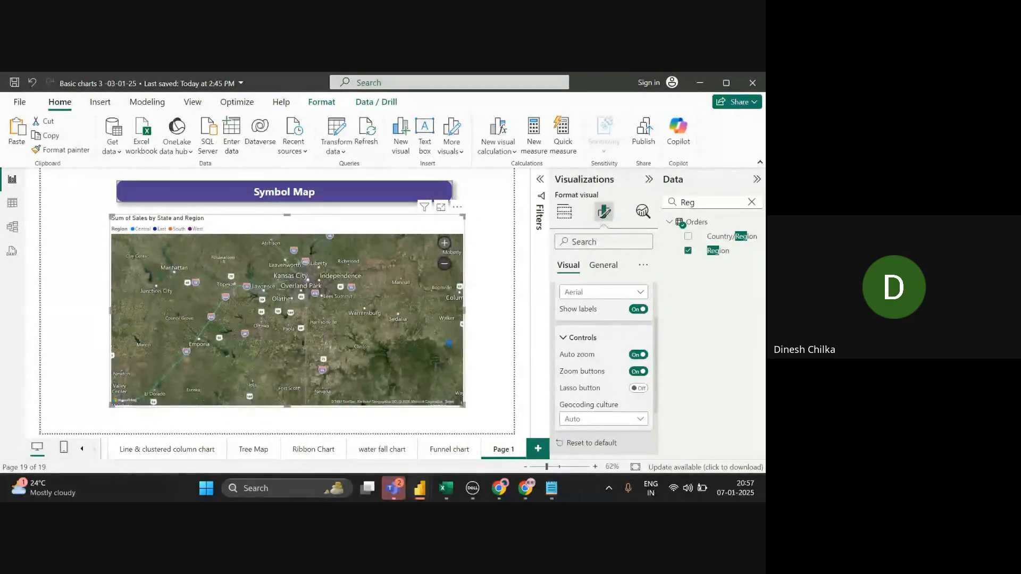
pyautogui.click(444, 243)
pyautogui.click(445, 243)
pyautogui.click(445, 243)
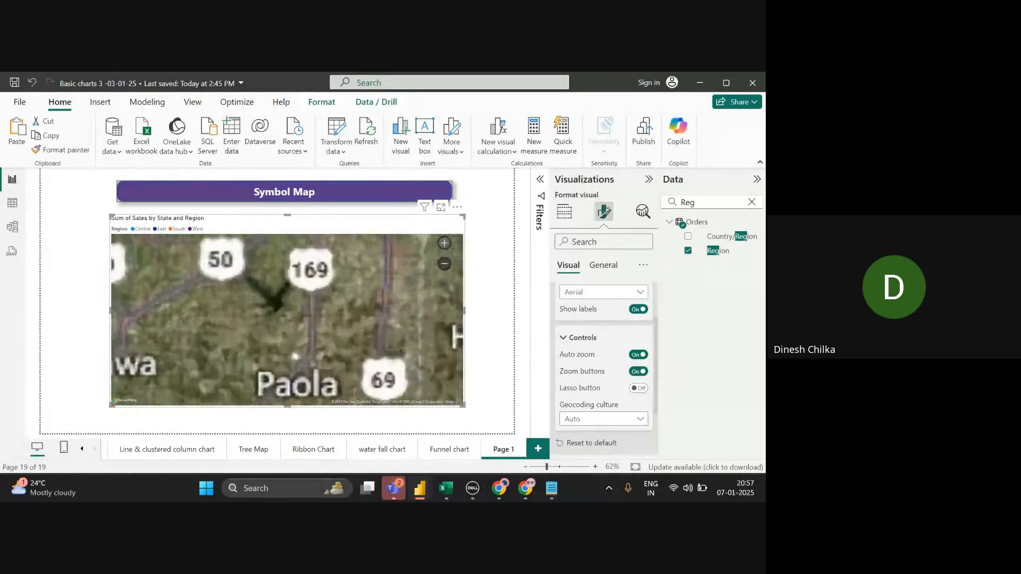
pyautogui.click(445, 243)
pyautogui.click(445, 243)
pyautogui.click(445, 243)
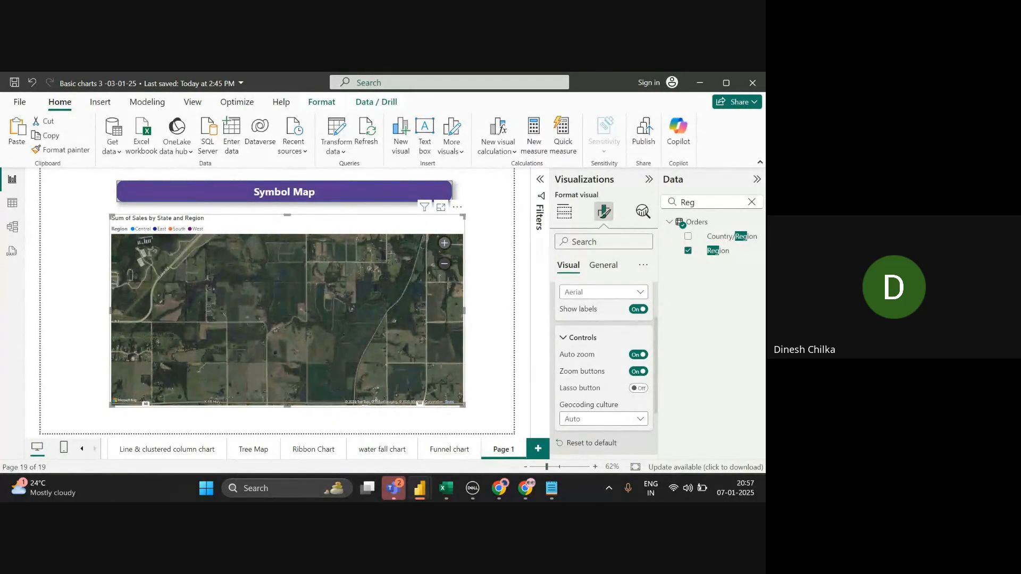
pyautogui.click(444, 243)
pyautogui.click(445, 243)
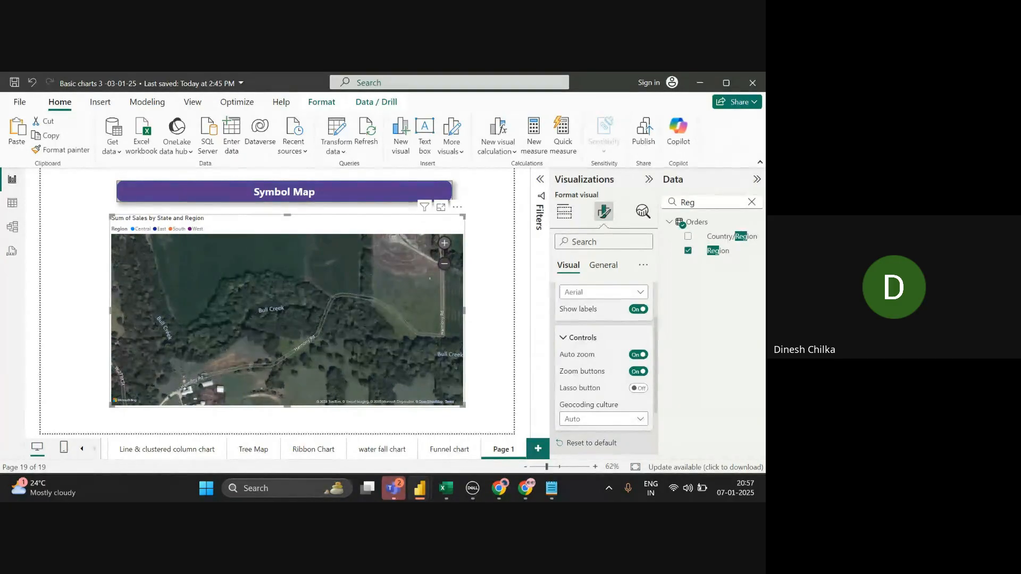
pyautogui.click(444, 243)
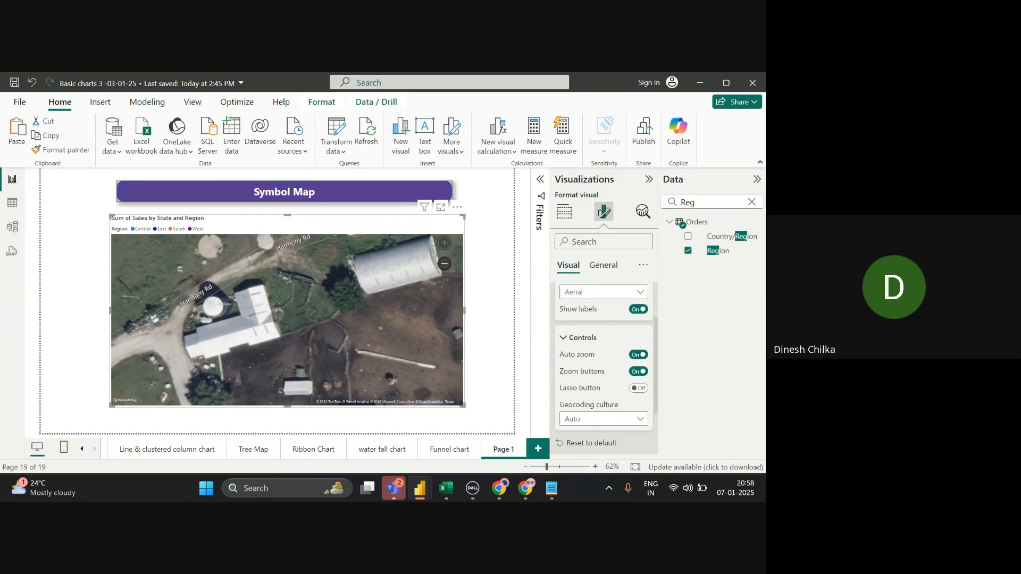
# - Zoom back out past Kansas City to the whole United States
pyautogui.click(445, 264)
pyautogui.click(444, 264)
pyautogui.click(445, 264)
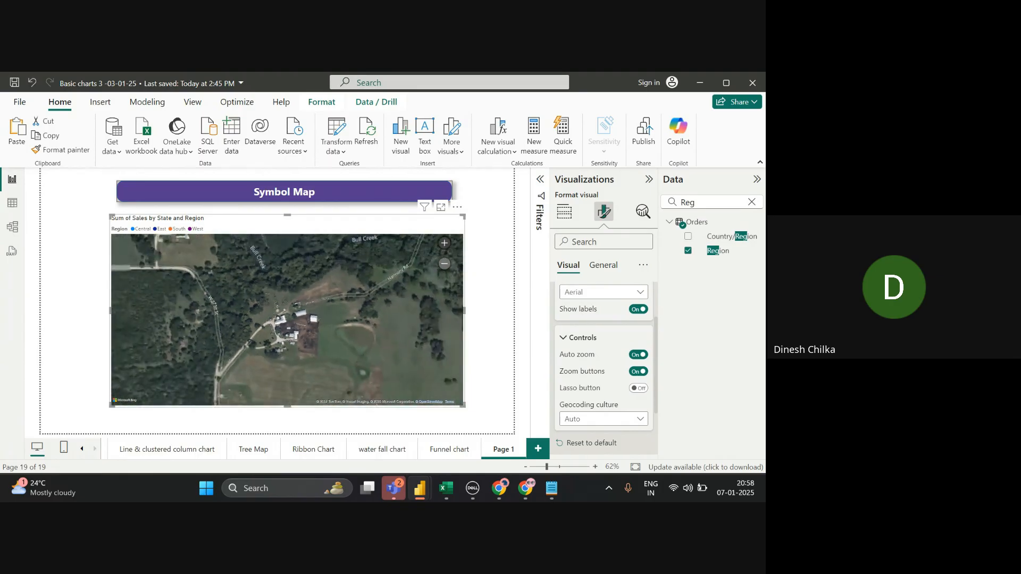
pyautogui.click(444, 264)
pyautogui.click(445, 264)
pyautogui.click(444, 263)
pyautogui.click(444, 264)
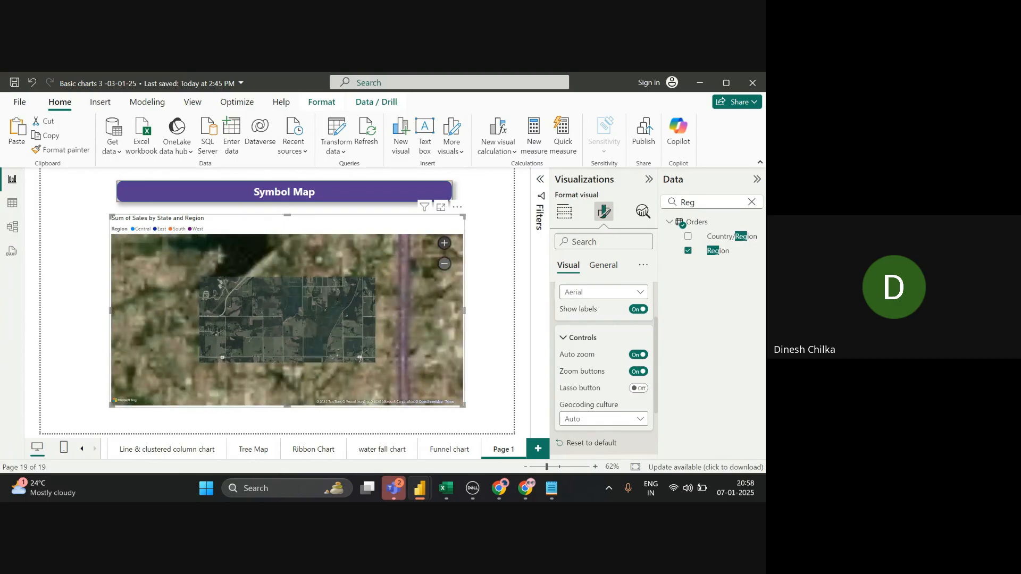
pyautogui.click(444, 264)
pyautogui.click(444, 263)
pyautogui.click(444, 264)
pyautogui.click(444, 264)
pyautogui.click(445, 264)
pyautogui.click(444, 264)
pyautogui.click(445, 264)
pyautogui.click(444, 264)
pyautogui.click(445, 263)
pyautogui.click(445, 264)
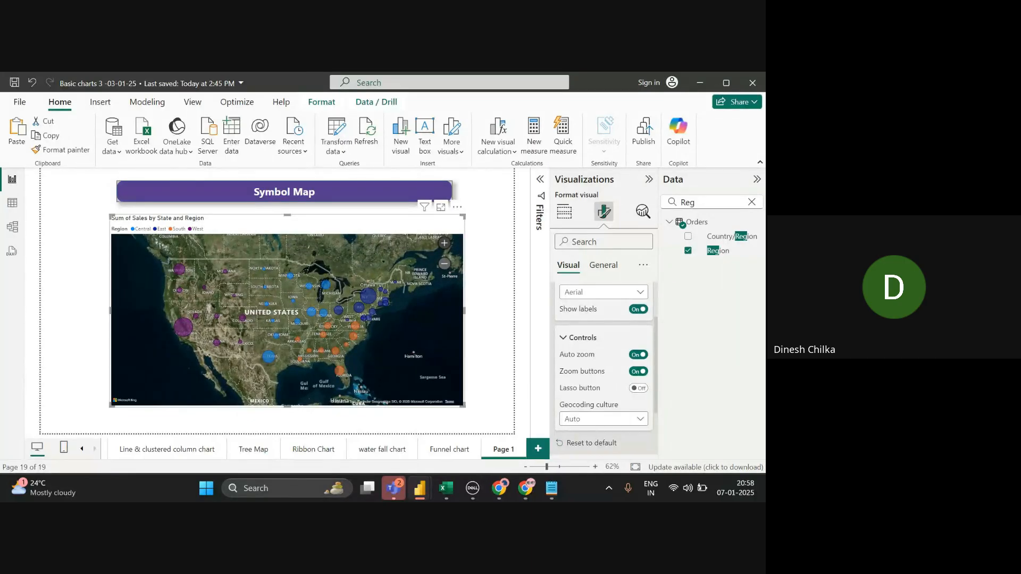
# - Turn the Lasso button On, select the New York bubble, and activate lasso mode
pyautogui.click(638, 388)
pyautogui.click(375, 297)
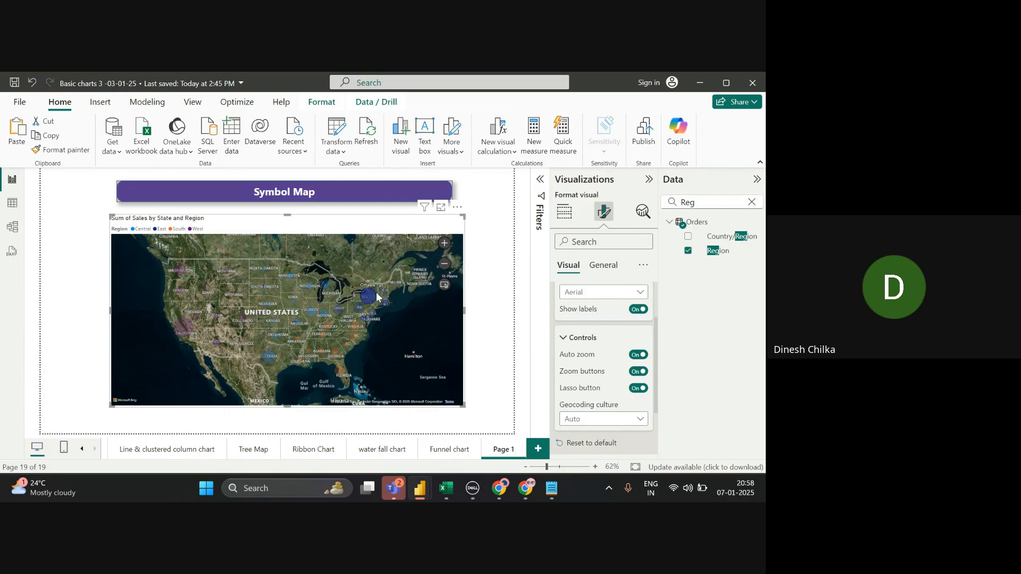
pyautogui.click(446, 288)
pyautogui.click(446, 288)
pyautogui.scroll(2, 279, 284)
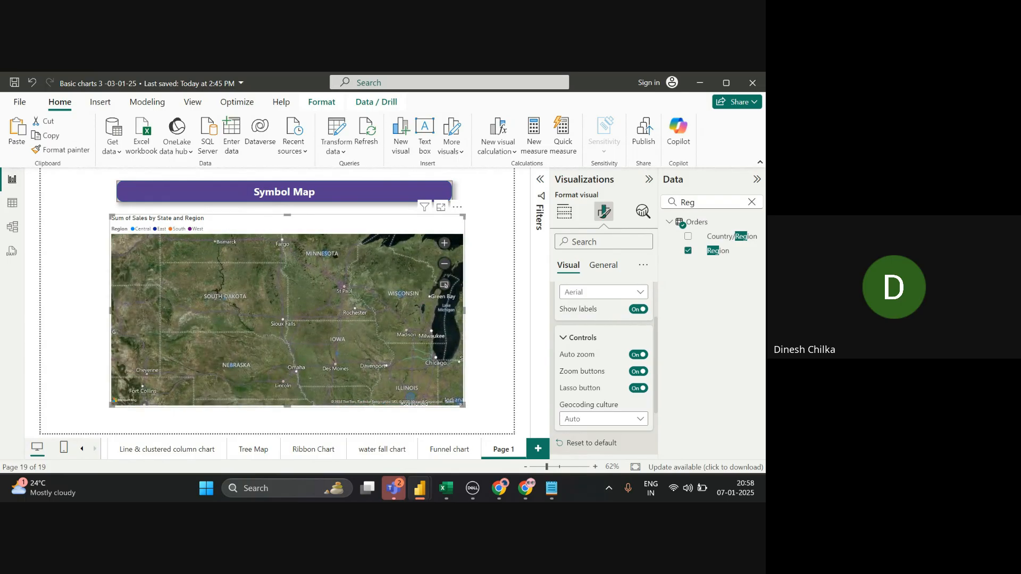
pyautogui.scroll(2, 314, 284)
pyautogui.scroll(-1, 314, 285)
pyautogui.scroll(-3, 314, 285)
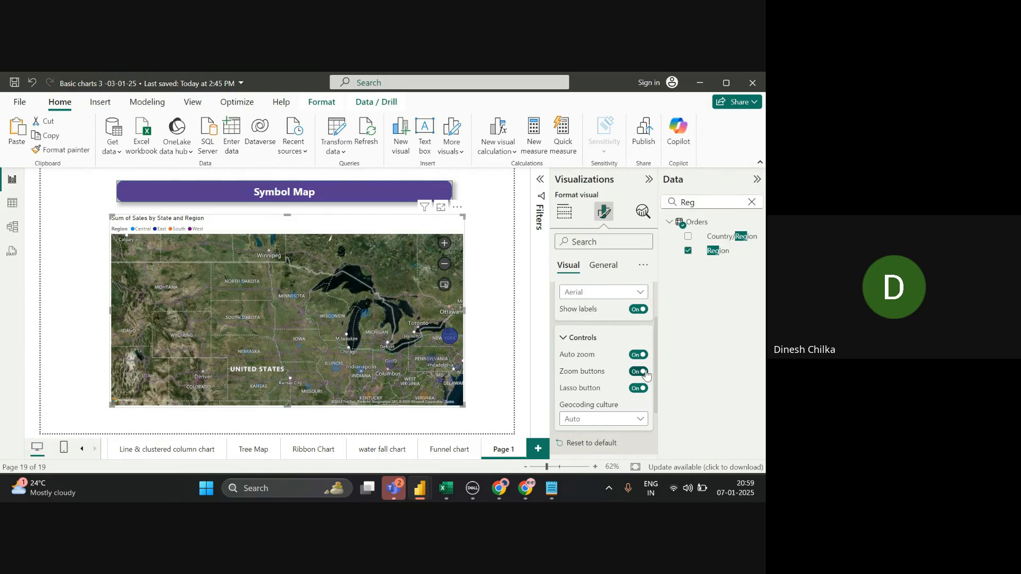
# - Leave Geocoding culture at Auto and zoom the map to fit North America
pyautogui.click(634, 424)
pyautogui.click(633, 425)
pyautogui.click(639, 424)
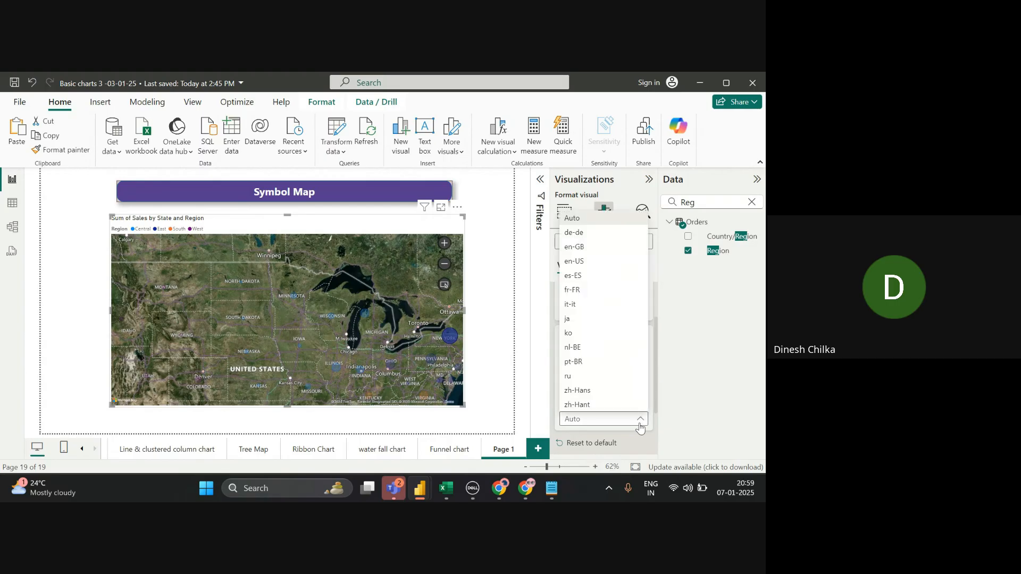
pyautogui.click(639, 424)
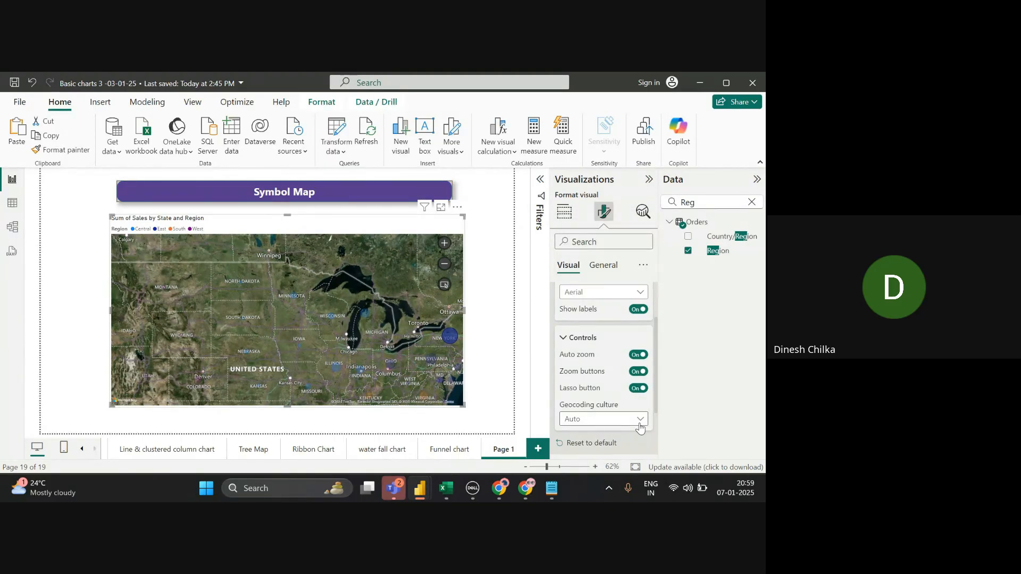
pyautogui.click(641, 424)
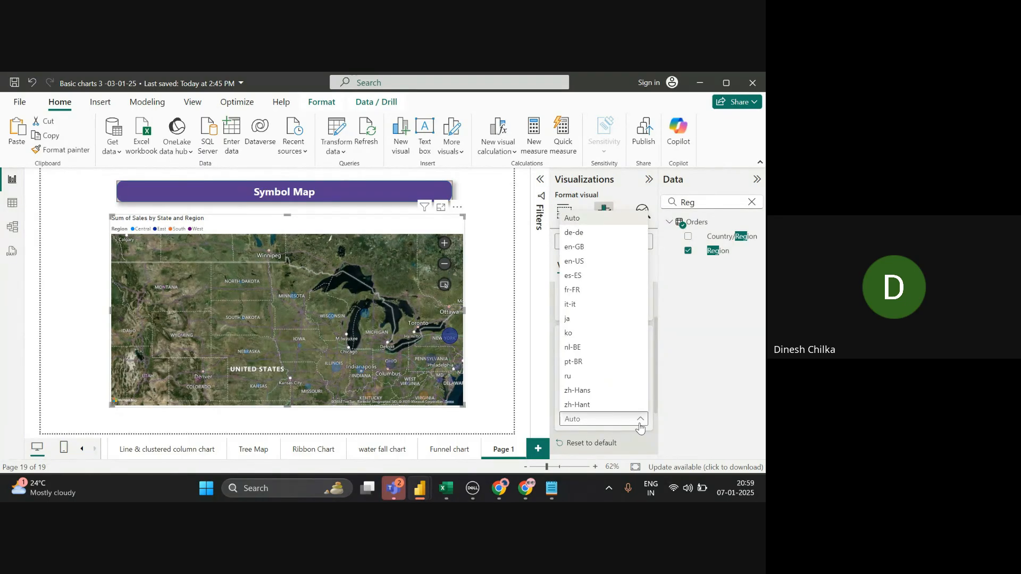
pyautogui.click(640, 424)
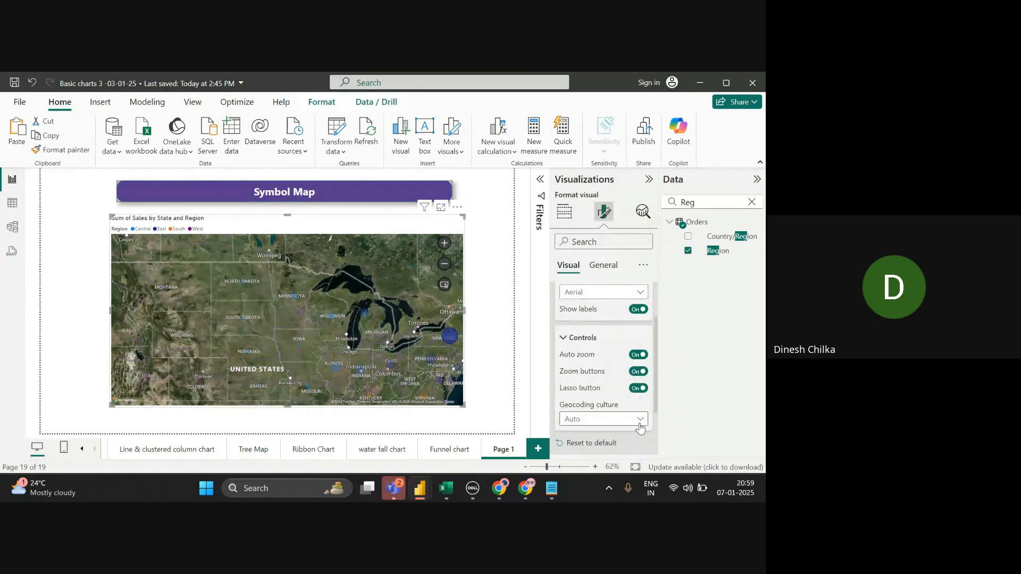
pyautogui.click(640, 424)
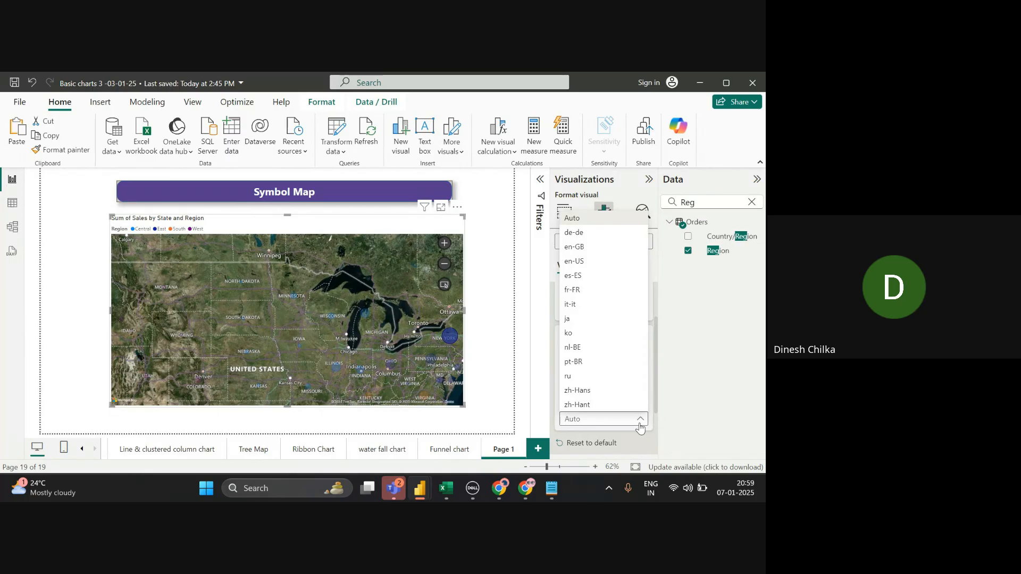
pyautogui.click(640, 425)
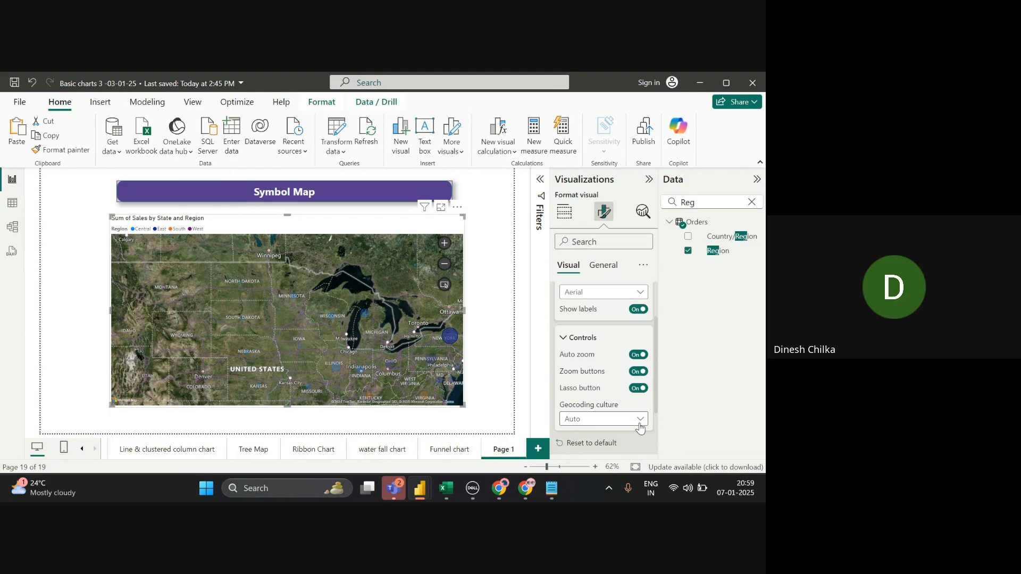
pyautogui.click(445, 284)
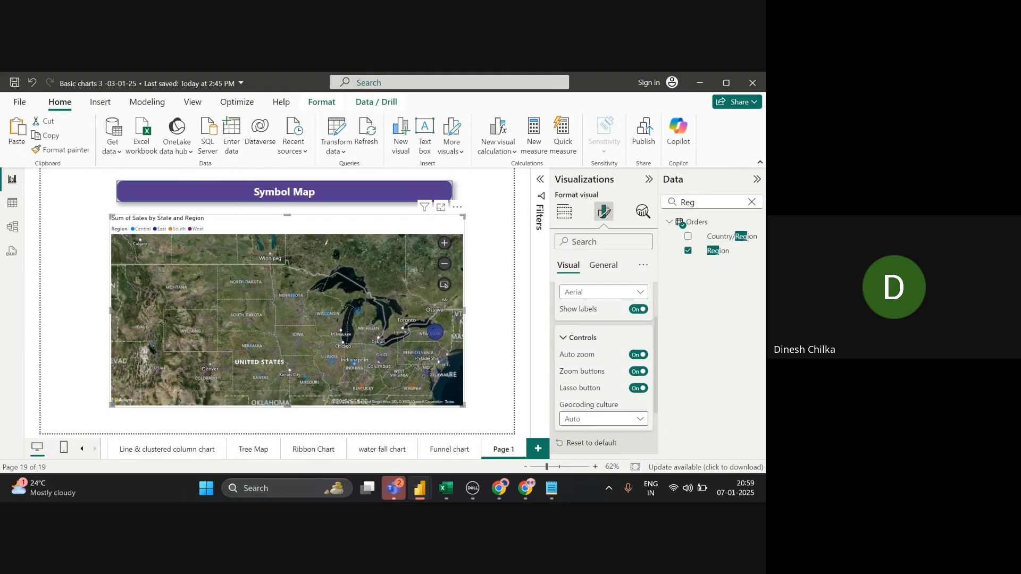
# - Expand Legend and Bubbles, then set the bubble Size slider to -2
pyautogui.scroll(-2, 604, 372)
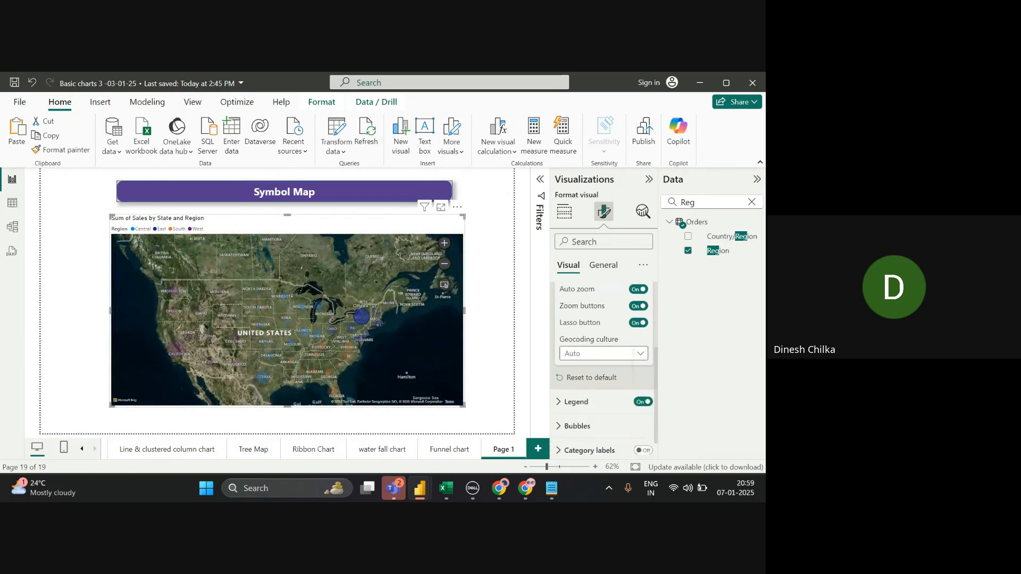
pyautogui.click(559, 390)
pyautogui.scroll(-4, 603, 372)
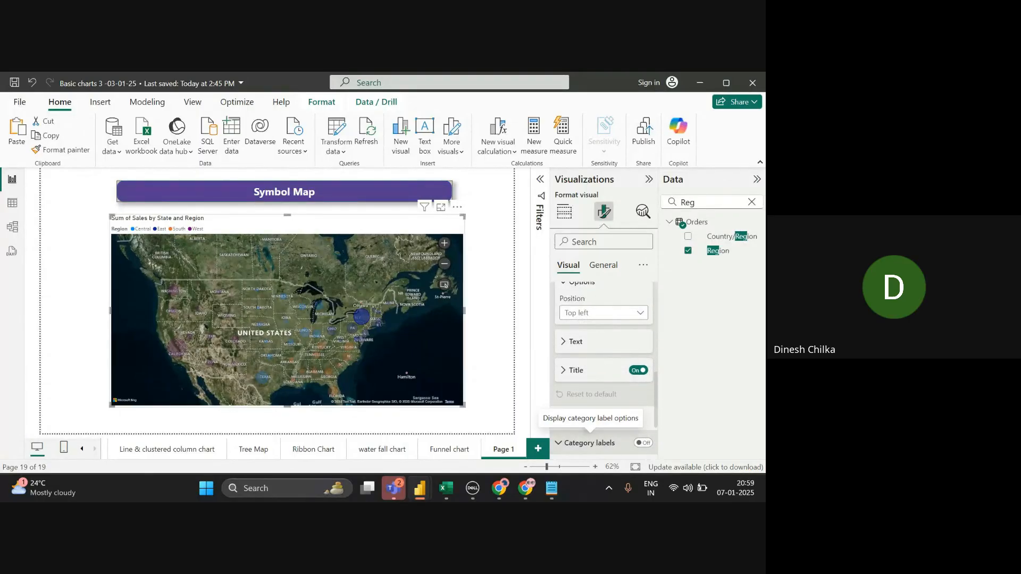
pyautogui.scroll(-2, 589, 431)
pyautogui.click(590, 347)
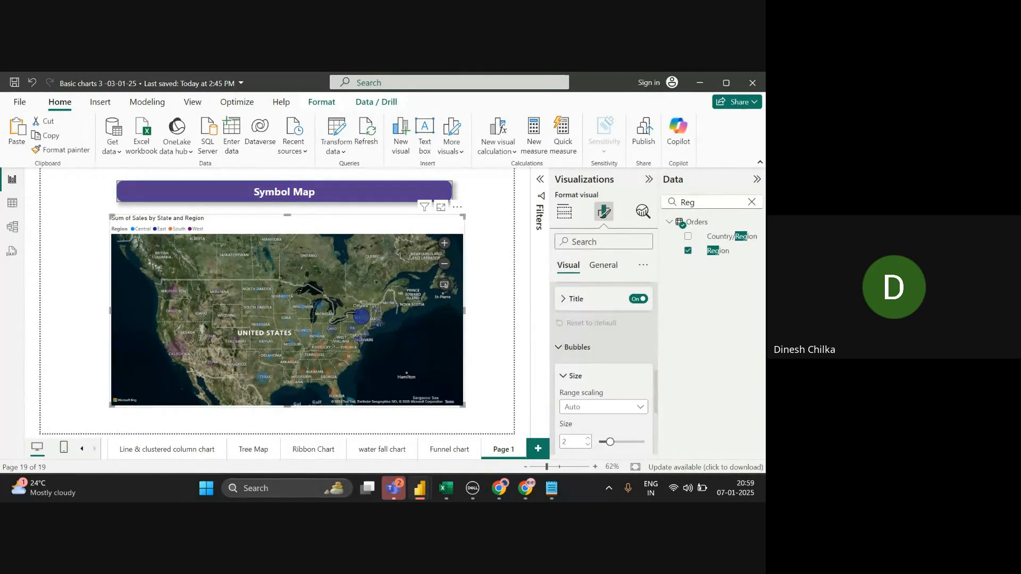
pyautogui.scroll(-2, 603, 334)
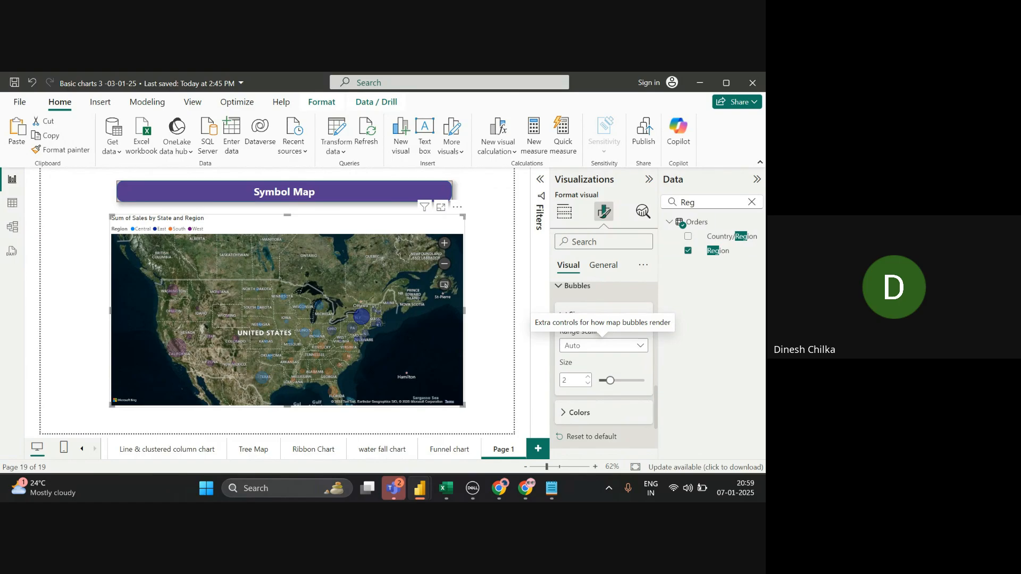
pyautogui.moveTo(610, 381)
pyautogui.mouseDown()
pyautogui.moveTo(622, 381)
pyautogui.moveTo(608, 381)
pyautogui.mouseUp()
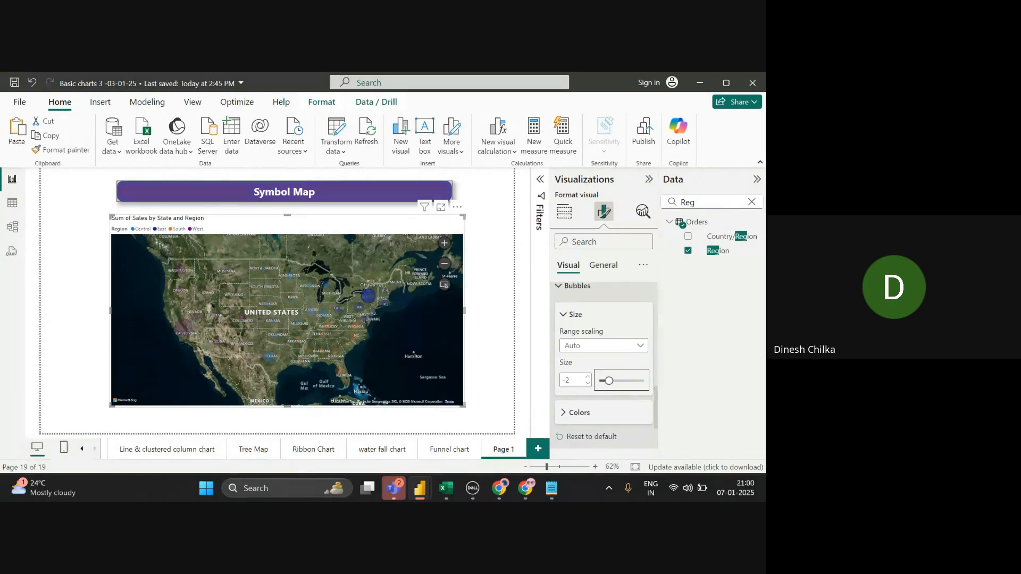
pyautogui.scroll(10, 604, 346)
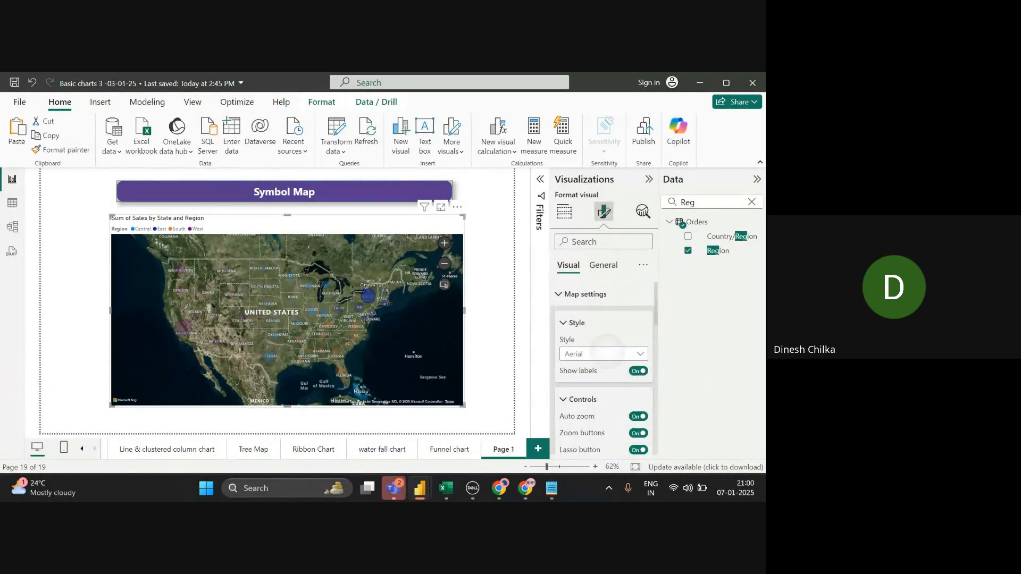
# - Set the map style to Road and enlarge the bubbles to size 19
pyautogui.click(604, 354)
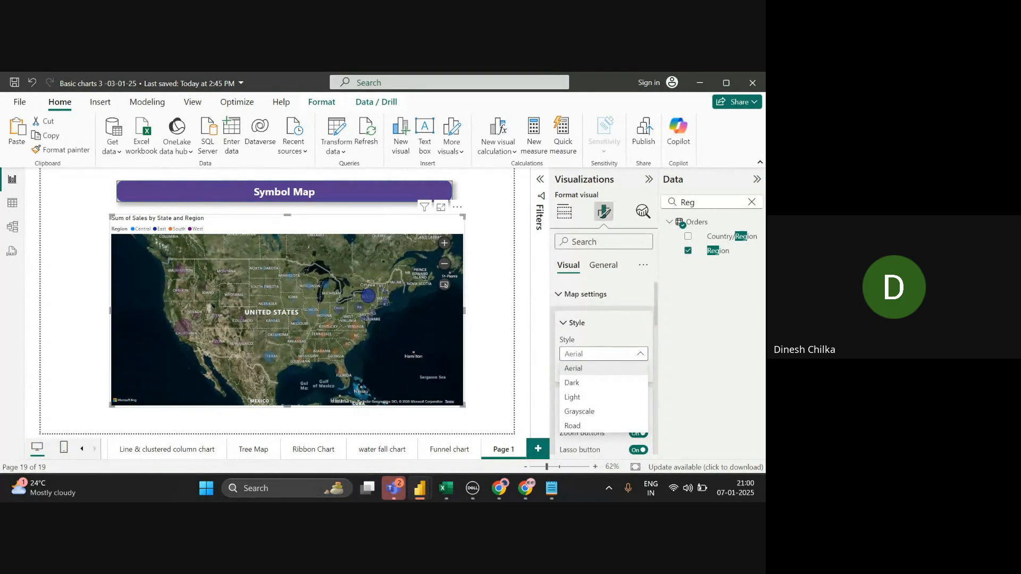
pyautogui.click(573, 425)
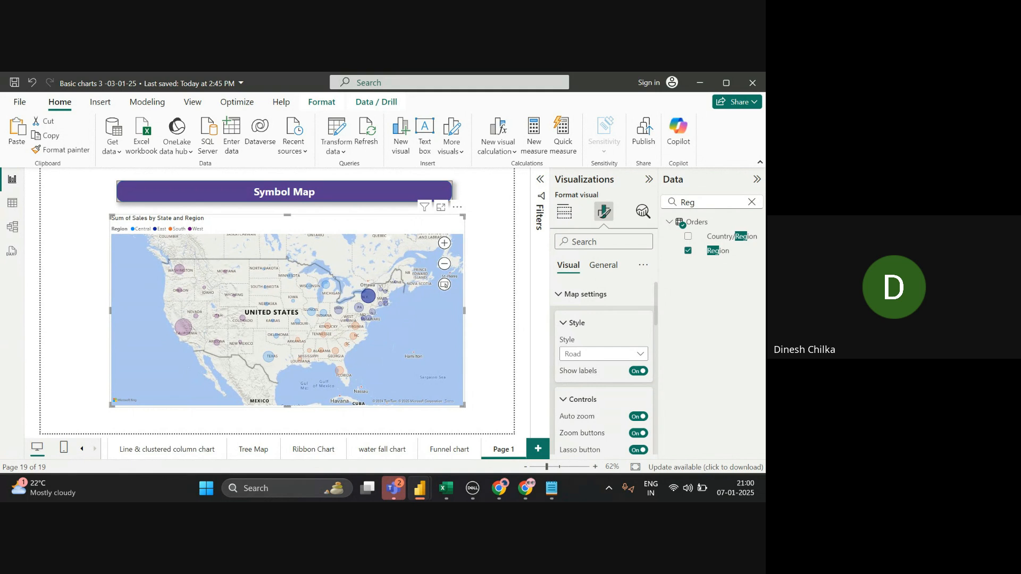
pyautogui.scroll(-10, 603, 340)
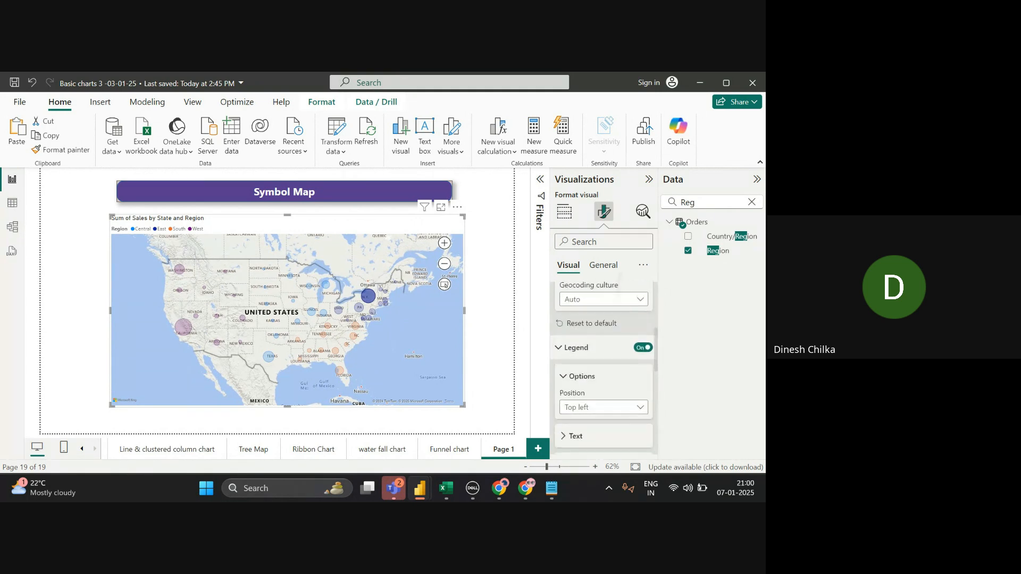
pyautogui.scroll(-6, 604, 340)
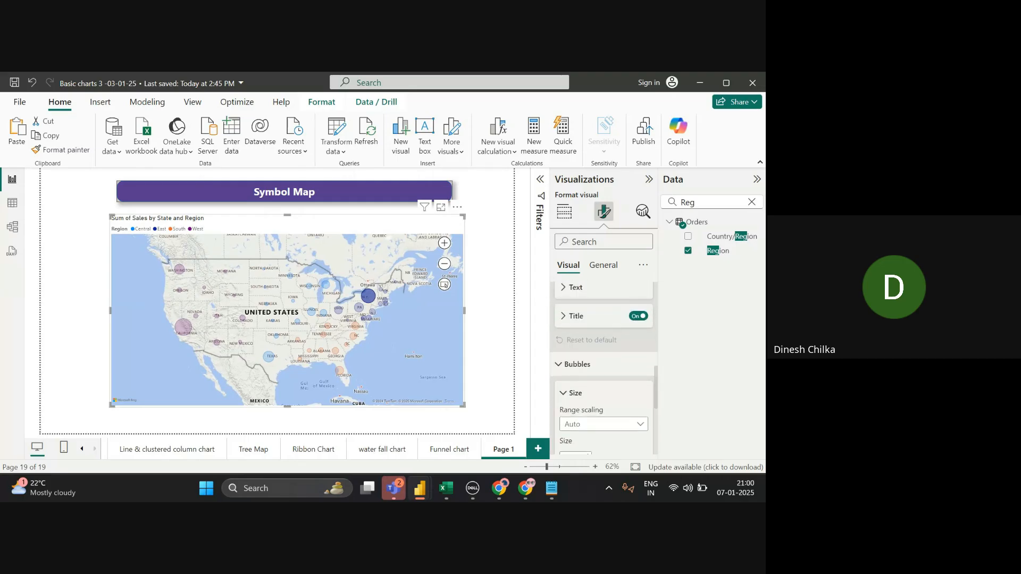
pyautogui.moveTo(609, 321); pyautogui.dragTo(616, 320)
# - Review the region bubble colours and shrink the bubble Size to 1
pyautogui.click(579, 352)
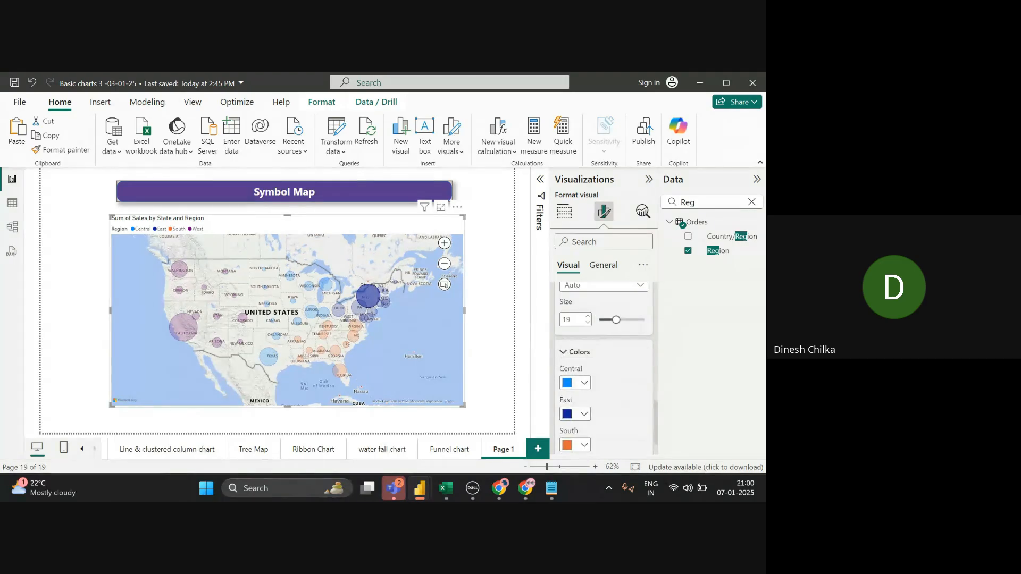
pyautogui.scroll(-2, 603, 352)
pyautogui.scroll(-2, 603, 352)
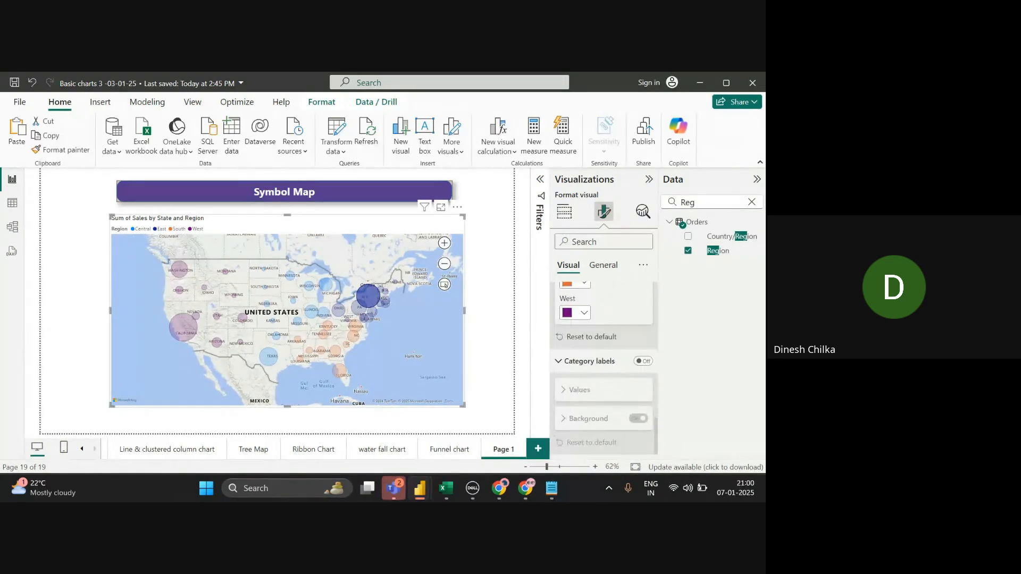
pyautogui.scroll(2, 603, 352)
pyautogui.scroll(1, 604, 352)
pyautogui.moveTo(618, 323); pyautogui.dragTo(624, 323)
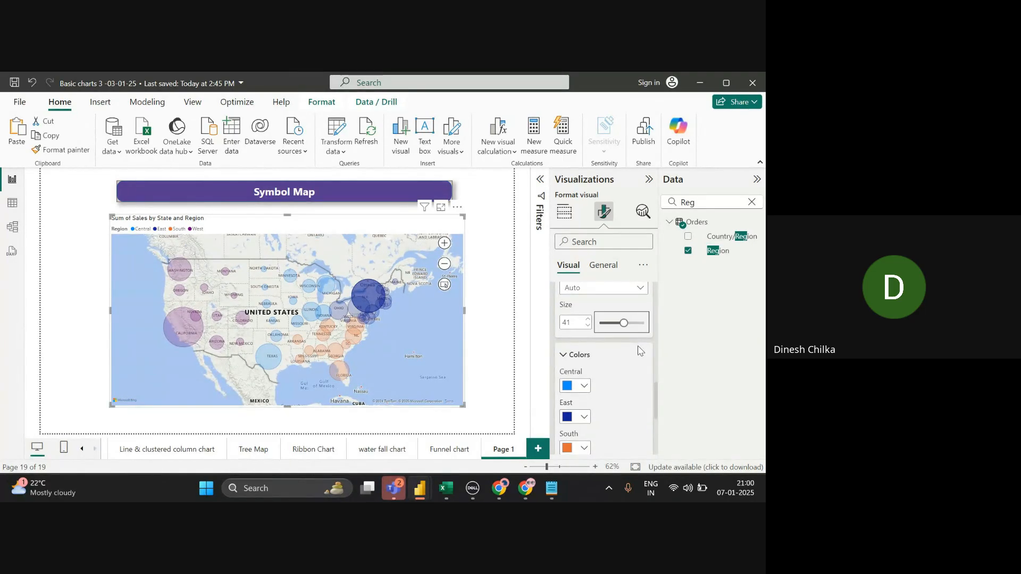
pyautogui.moveTo(616, 325); pyautogui.dragTo(603, 323)
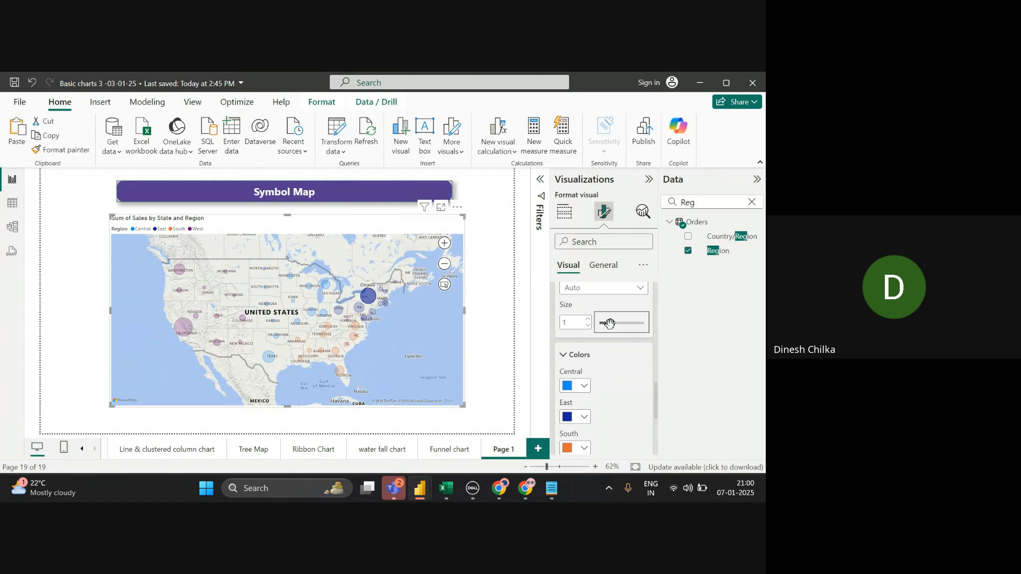
pyautogui.click(511, 322)
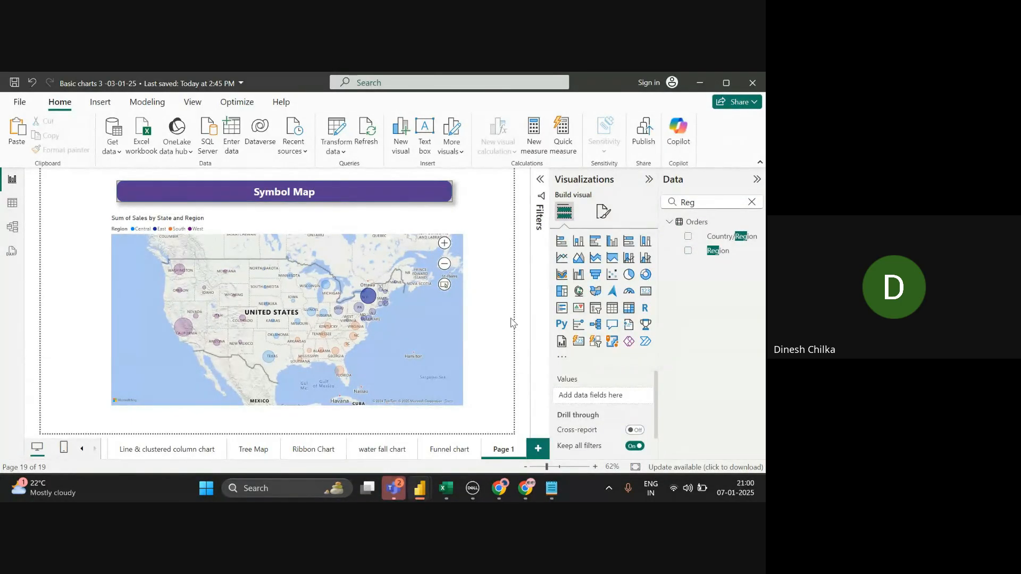
# - Under General > Effects, try a blue map background, then turn the background off
pyautogui.click(435, 333)
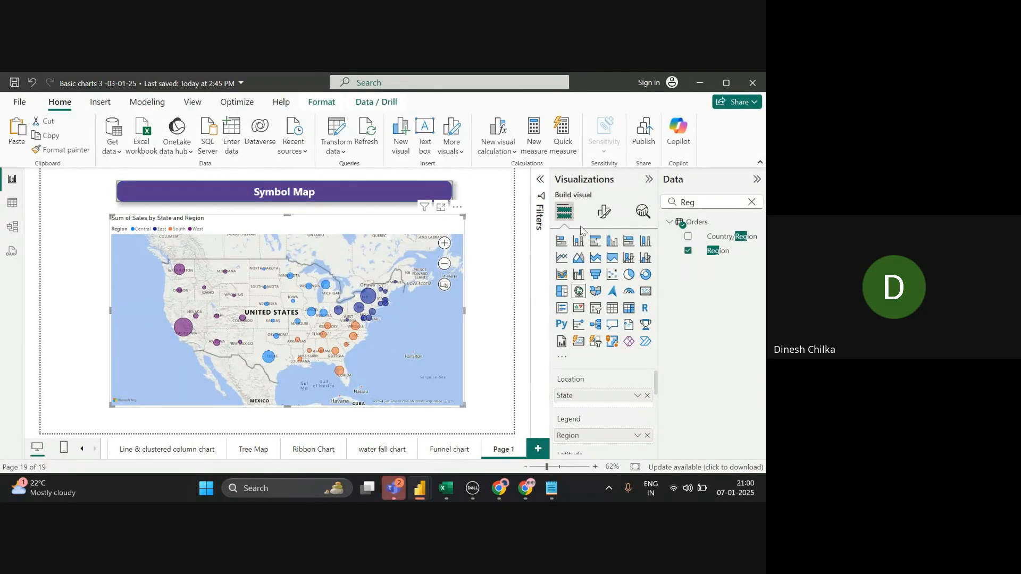
pyautogui.click(604, 212)
pyautogui.click(602, 266)
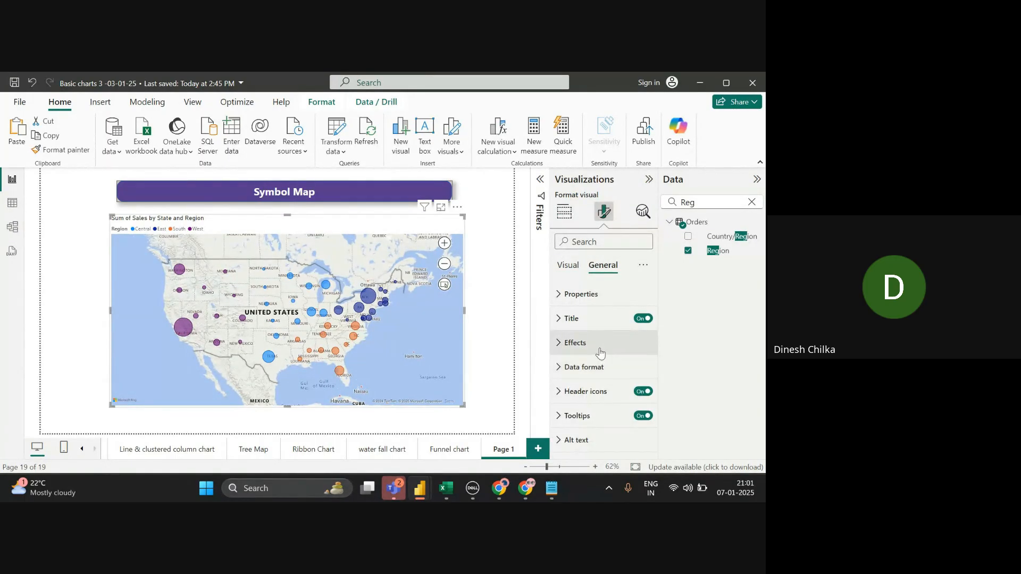
pyautogui.click(577, 343)
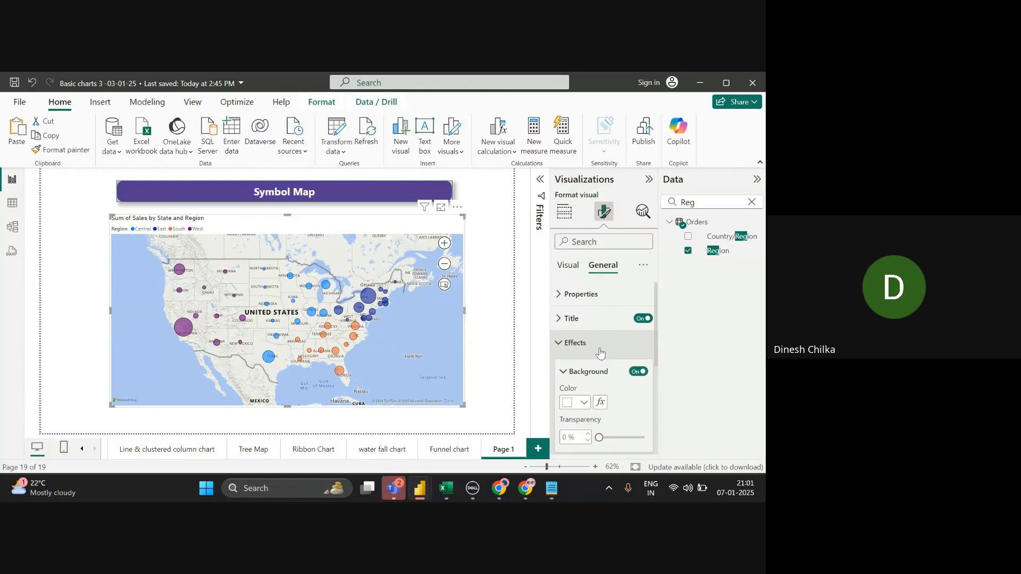
pyautogui.click(584, 403)
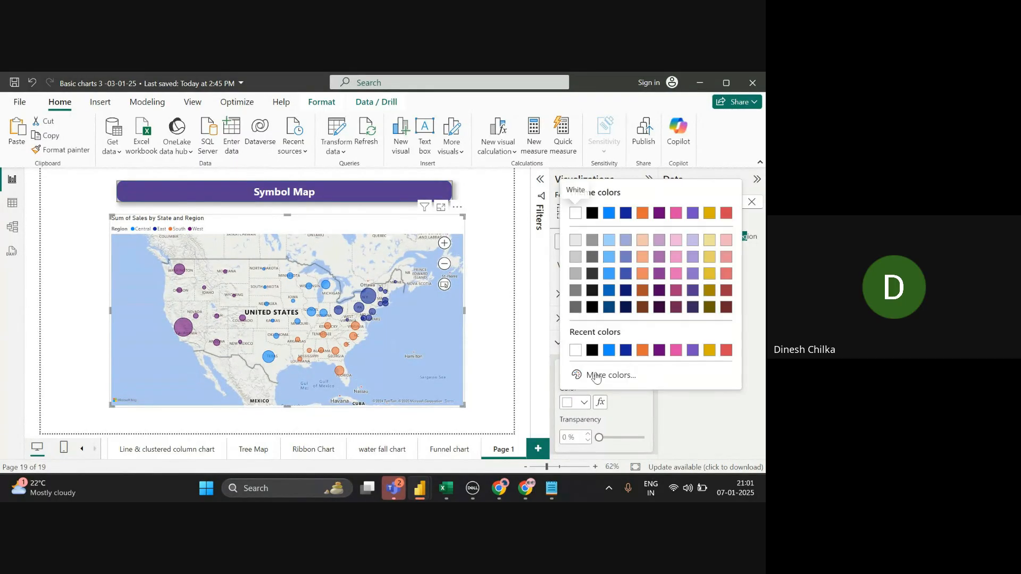
pyautogui.click(612, 351)
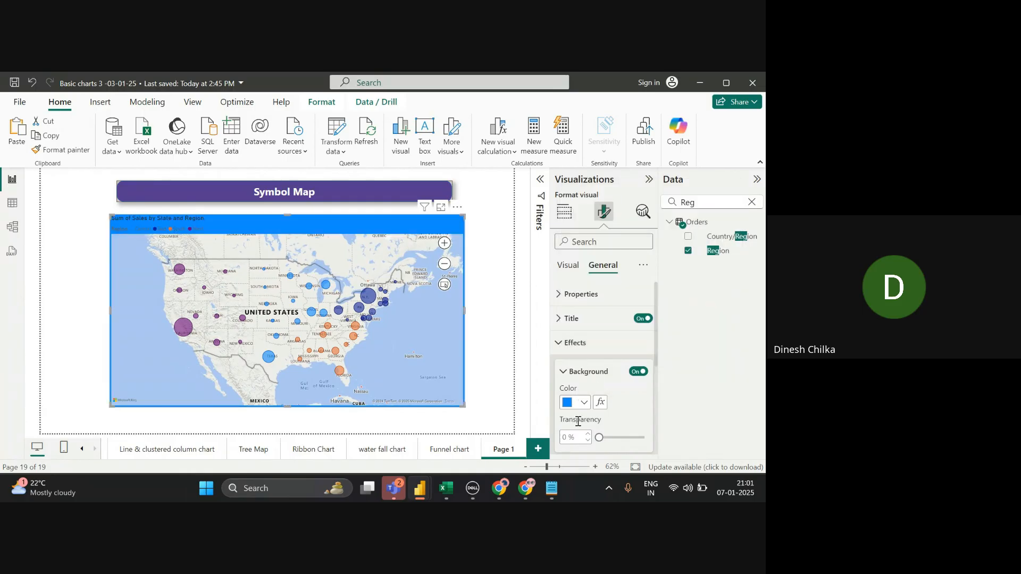
pyautogui.click(640, 371)
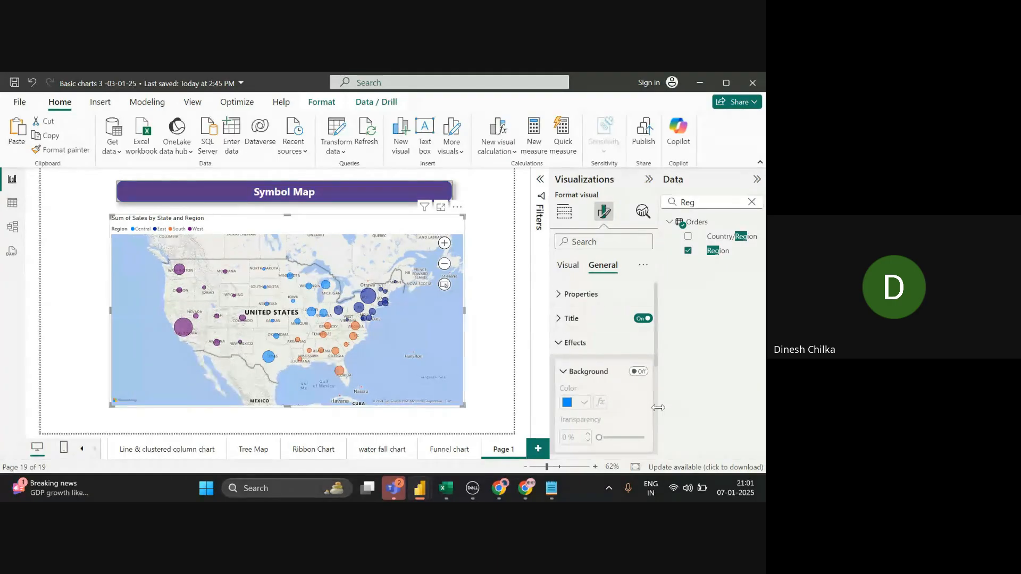
# - Switch Visual border On for the map and deselect it
pyautogui.scroll(-2, 656, 415)
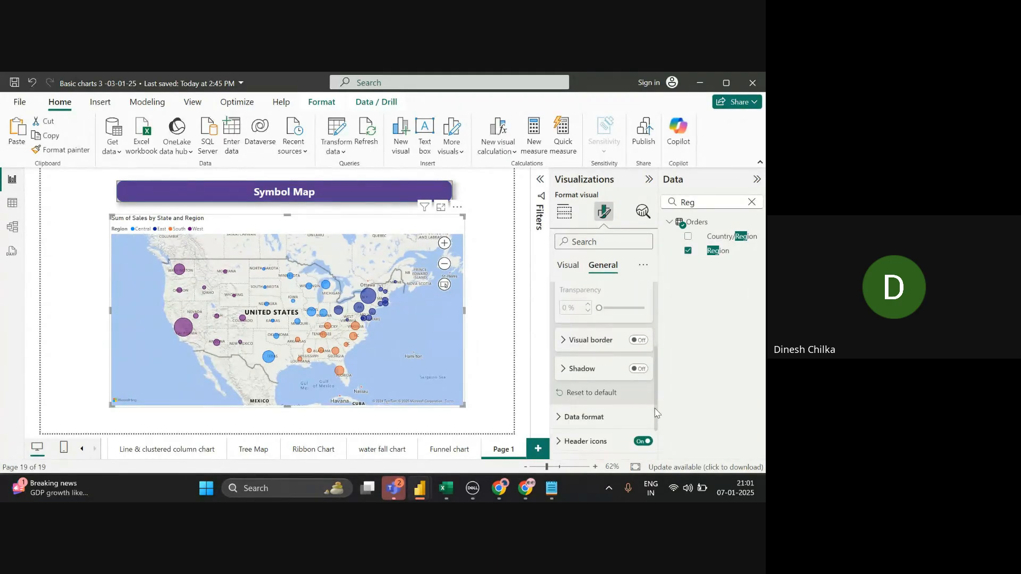
pyautogui.click(638, 341)
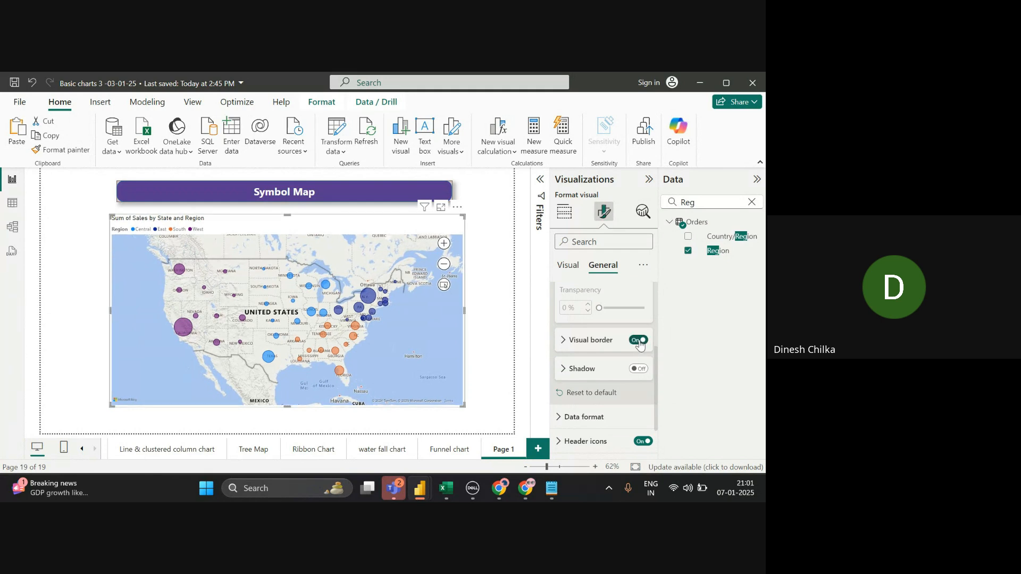
pyautogui.click(482, 361)
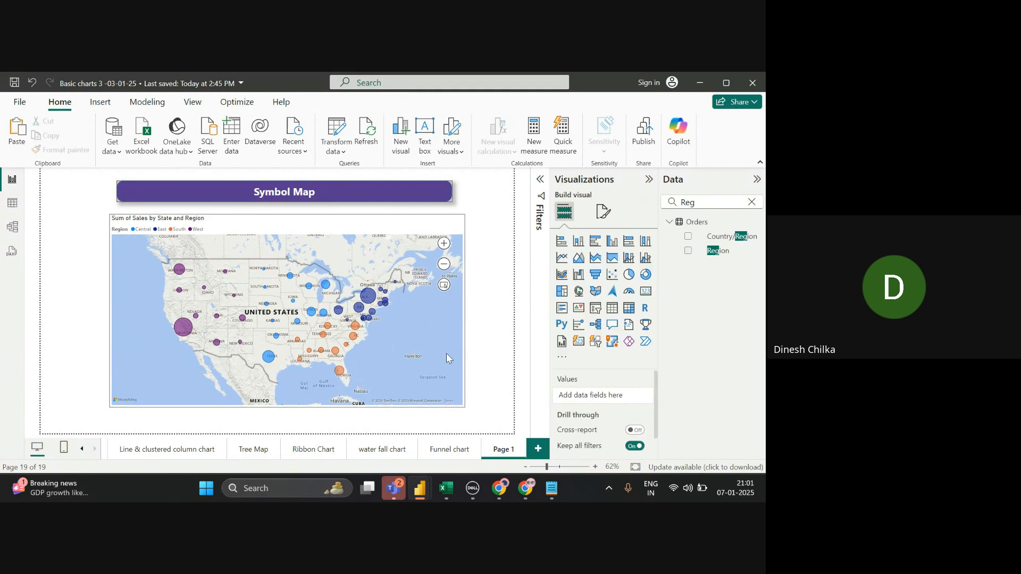
pyautogui.moveTo(355, 340)
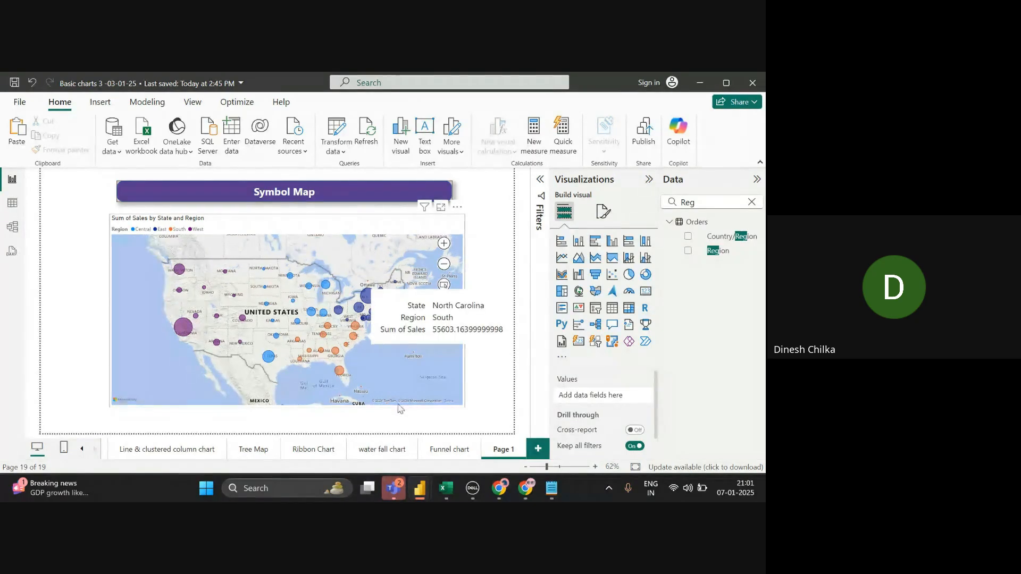
# - Rename the 'Page 1' tab to 'Symbol Map'
pyautogui.doubleClick(501, 451)
pyautogui.press('BackSpace')
pyautogui.write('Sy')
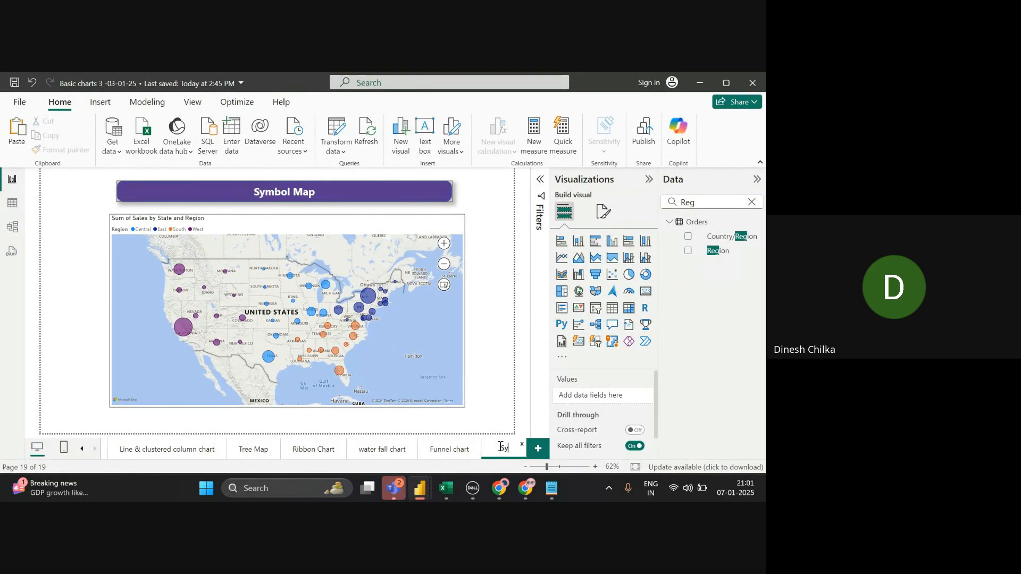
pyautogui.write('mbol Map')
pyautogui.click(511, 368)
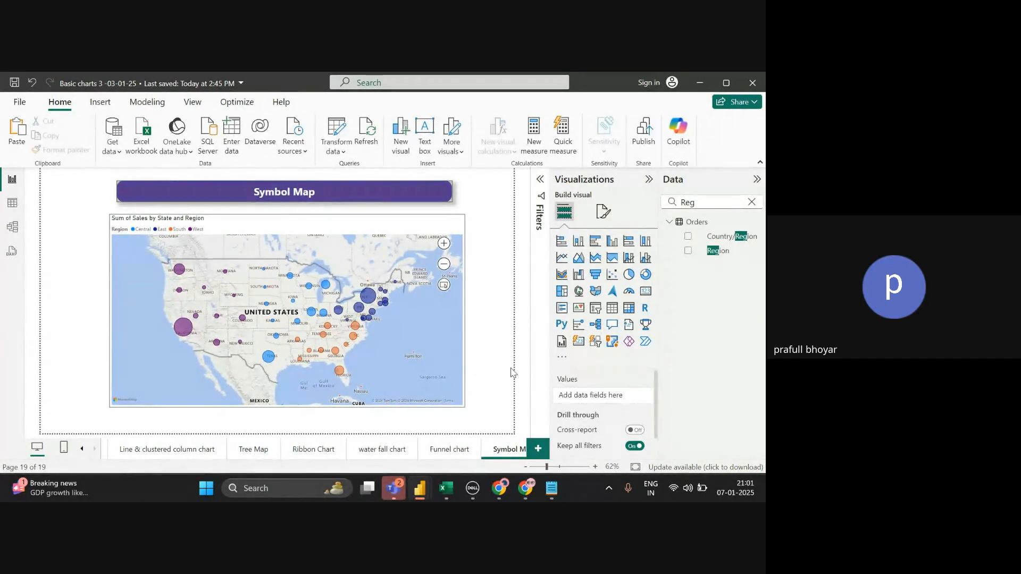
pyautogui.hotkey('alt', 'Tab')
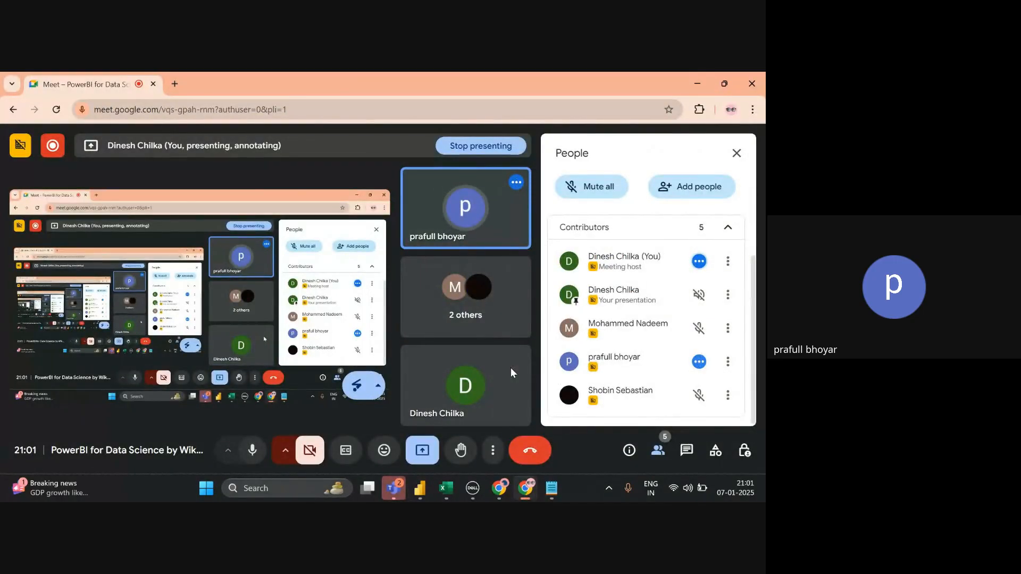
pyautogui.hotkey('alt', 'Tab')
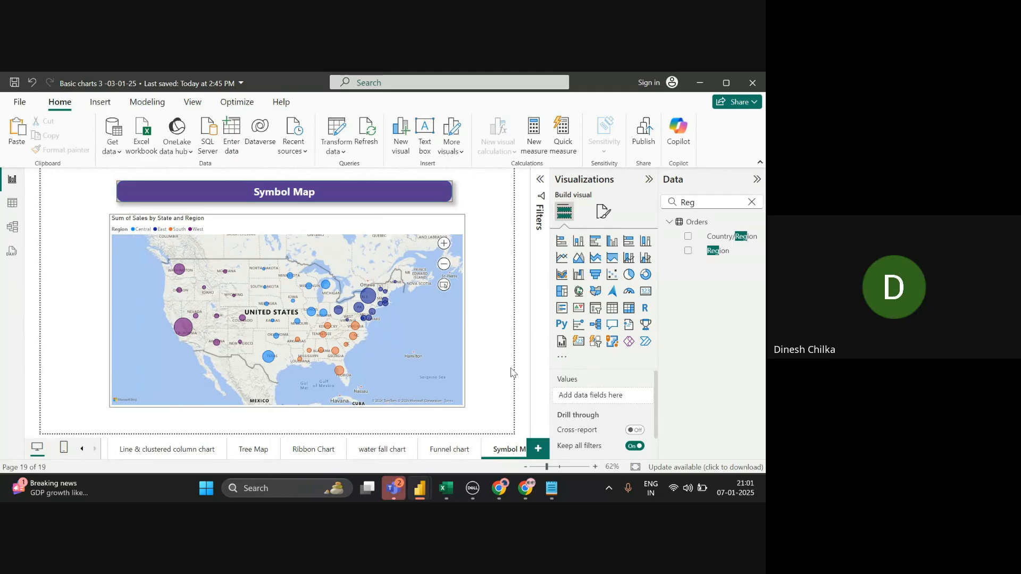
# - Turn Category labels On for the Symbol Map to show state names
pyautogui.click(436, 339)
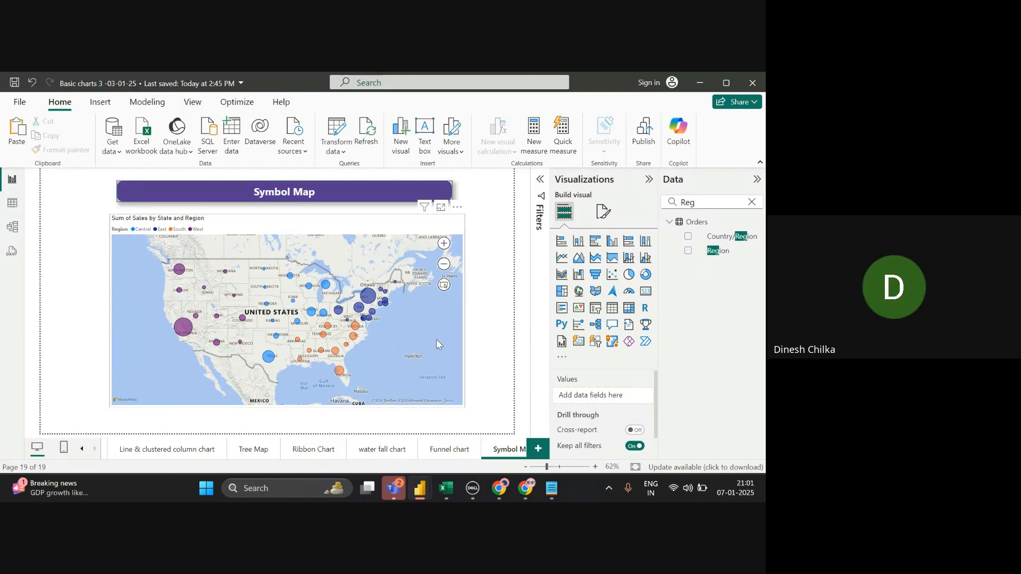
pyautogui.click(604, 216)
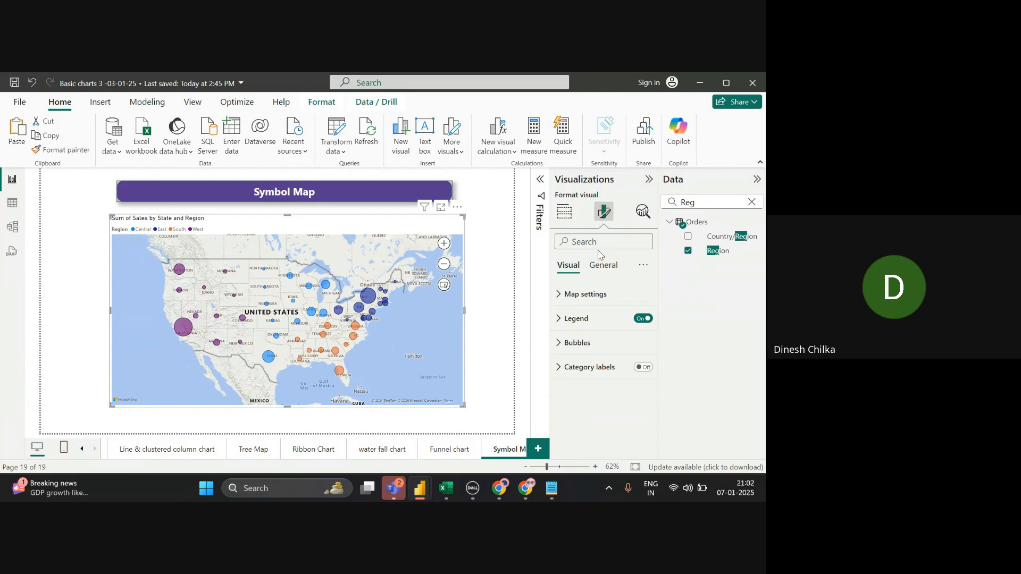
pyautogui.click(561, 375)
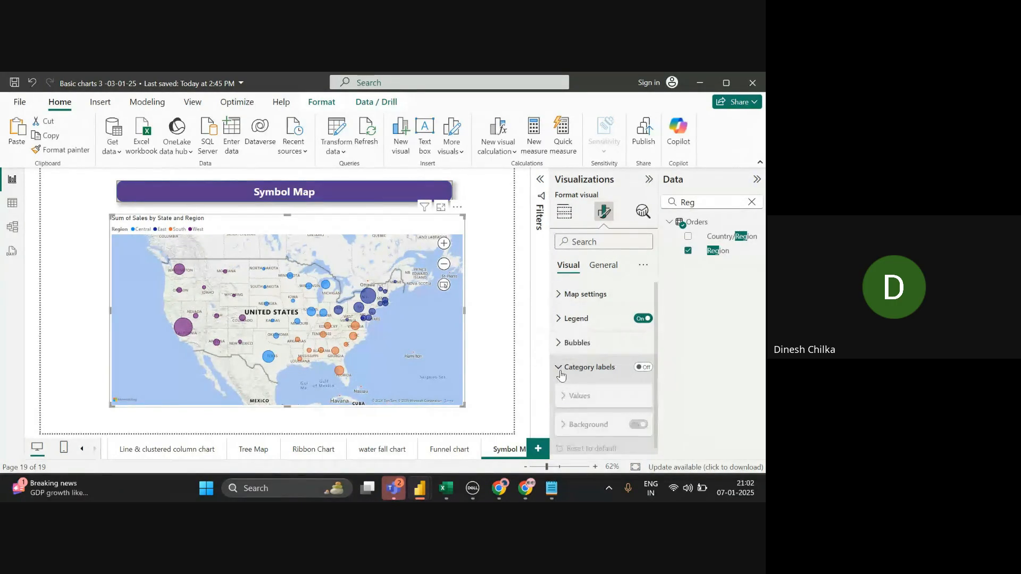
pyautogui.click(642, 367)
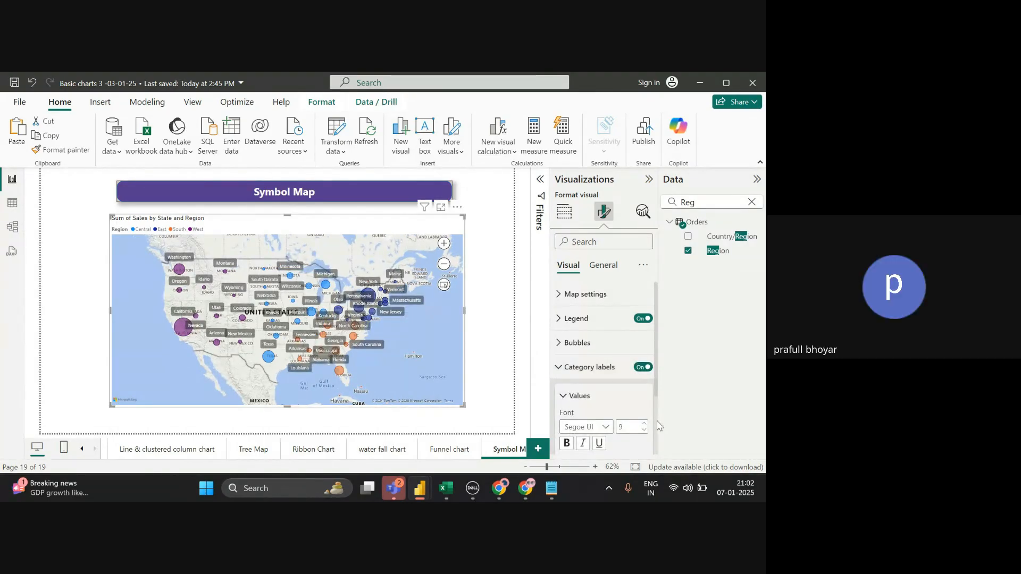
# - Search the format pane for 'Data', then clear the search
pyautogui.scroll(-2, 659, 425)
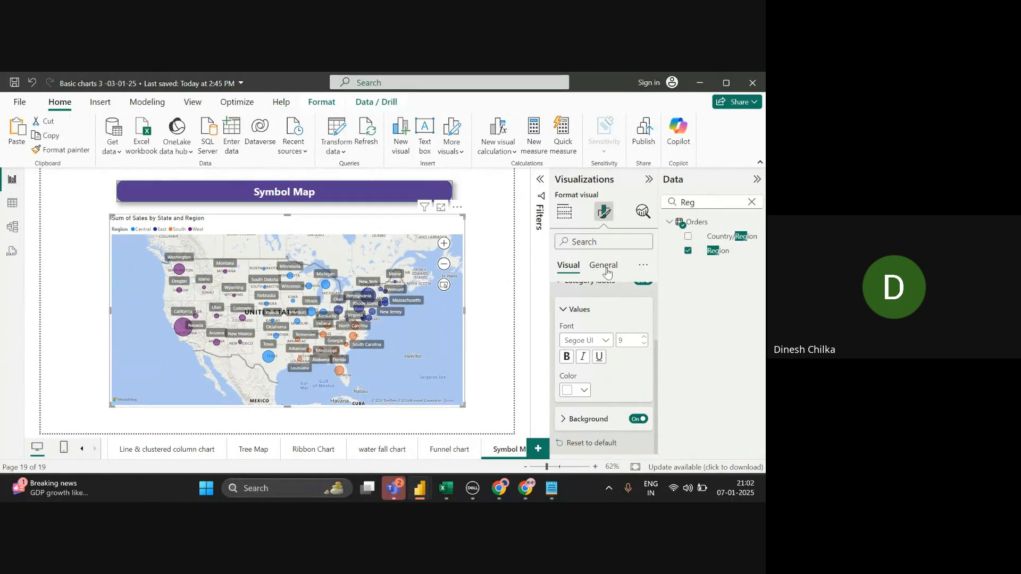
pyautogui.write('Data')
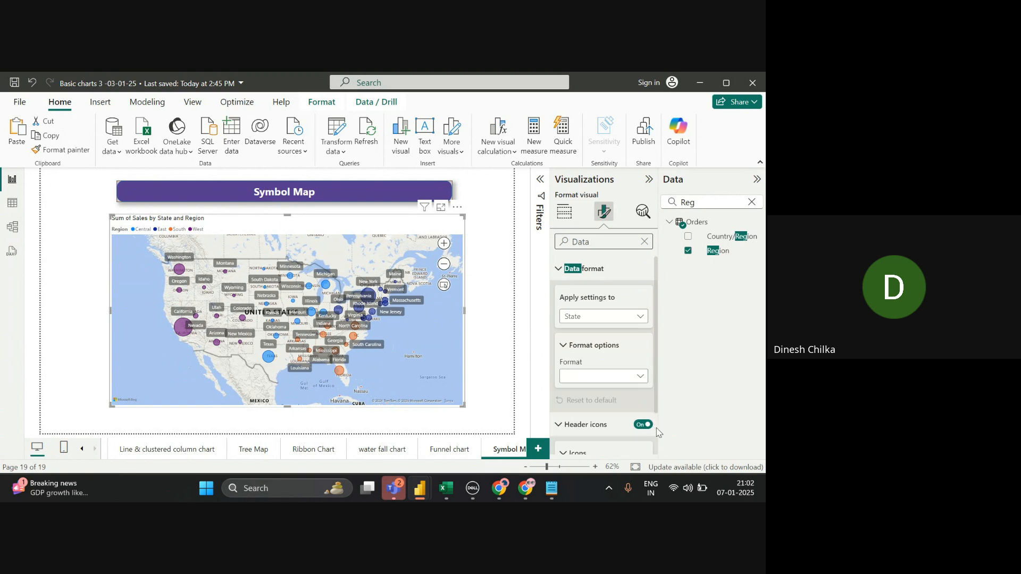
pyautogui.scroll(-2, 658, 431)
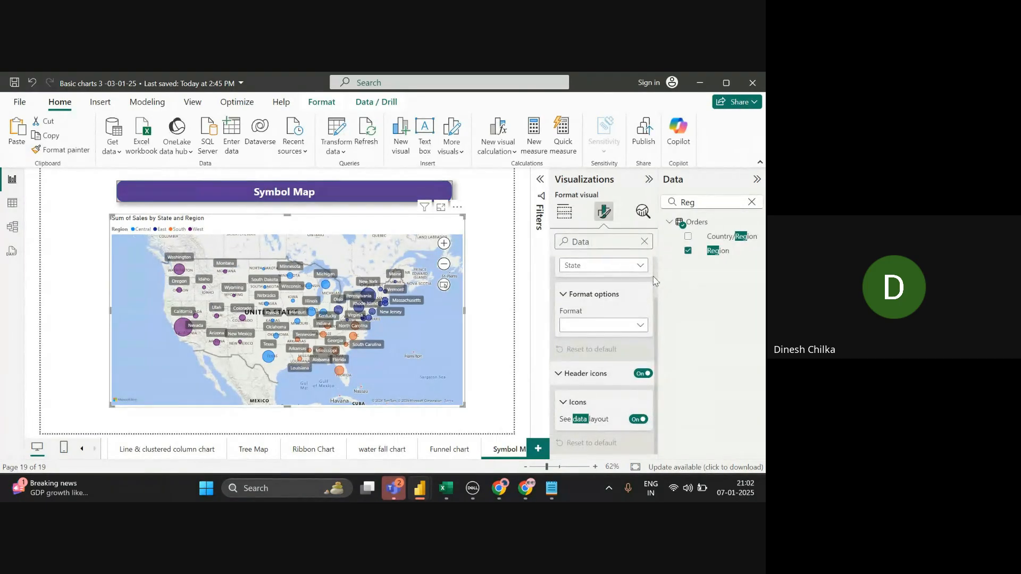
pyautogui.click(644, 241)
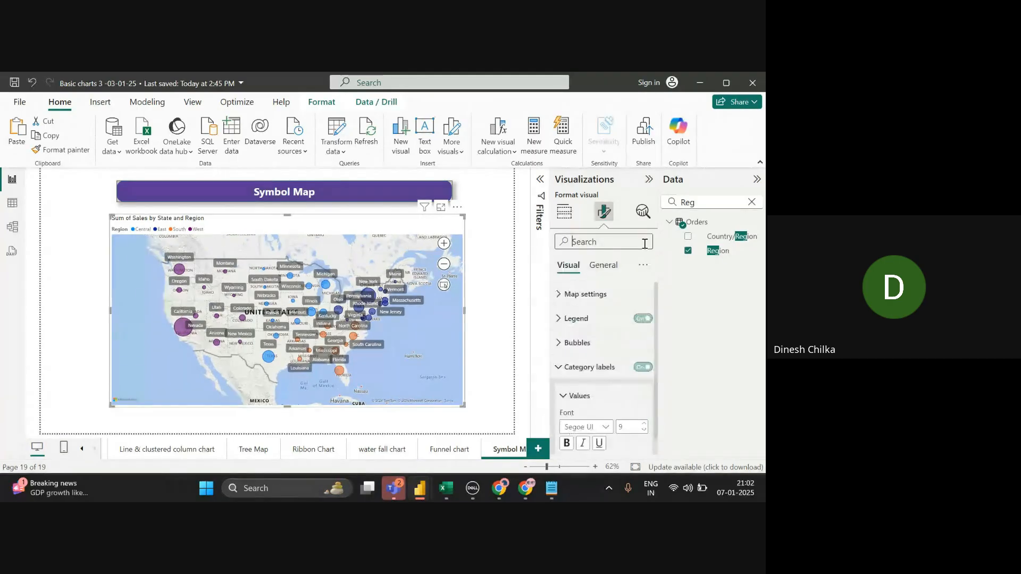
# - Expand the Bubbles, Legend and Map settings sections, then return to the Build visual fields
pyautogui.scroll(-3, 644, 244)
pyautogui.scroll(-2, 603, 329)
pyautogui.scroll(5, 603, 330)
pyautogui.click(577, 320)
pyautogui.scroll(1, 577, 317)
pyautogui.click(575, 318)
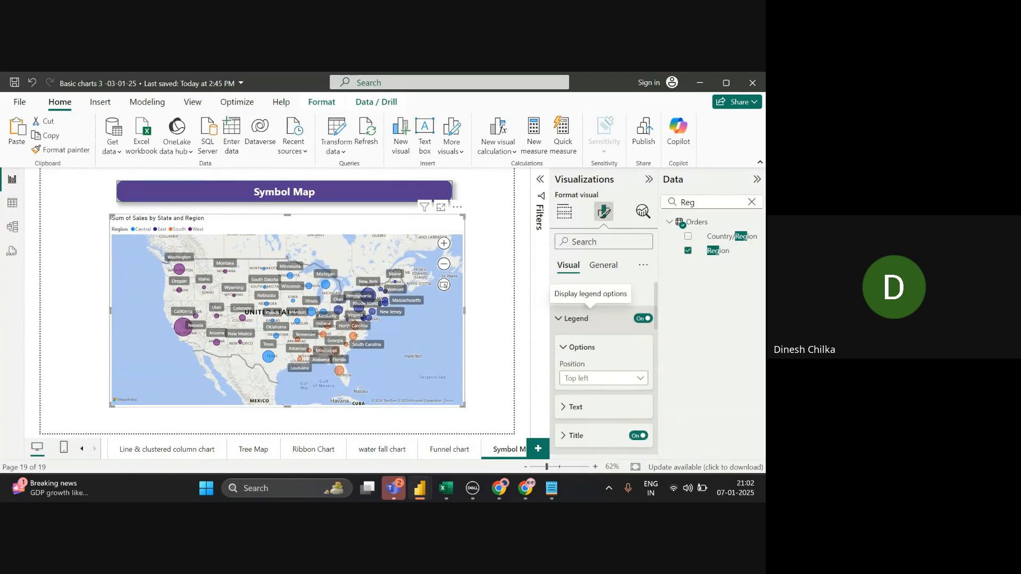
pyautogui.click(584, 294)
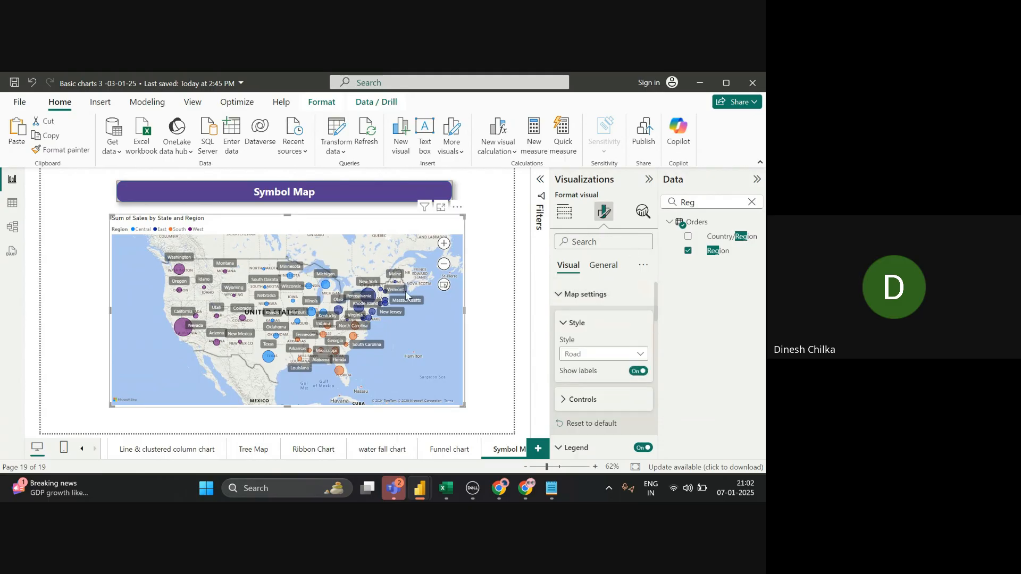
pyautogui.moveTo(182, 332)
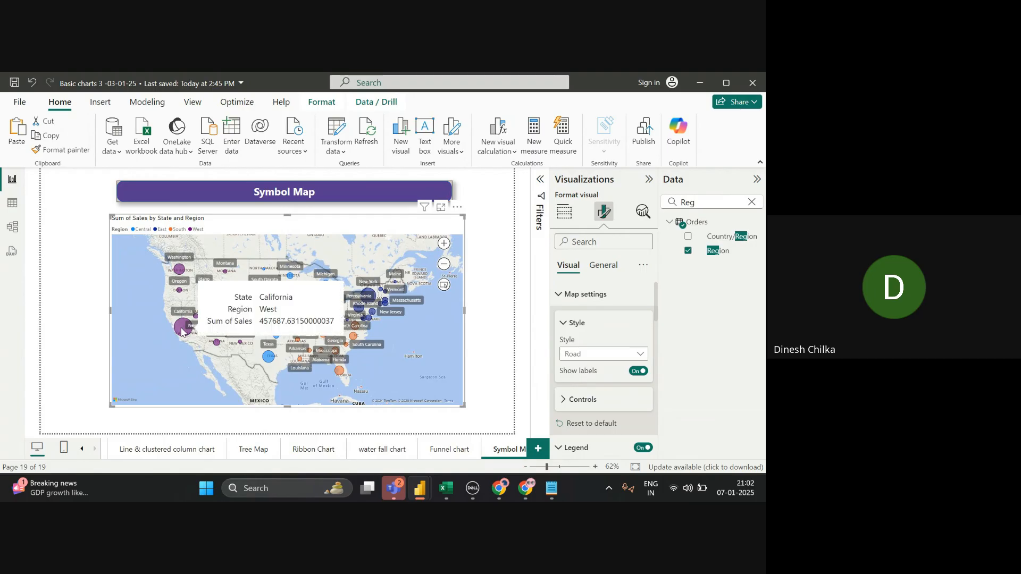
pyautogui.click(562, 213)
pyautogui.scroll(-2, 657, 427)
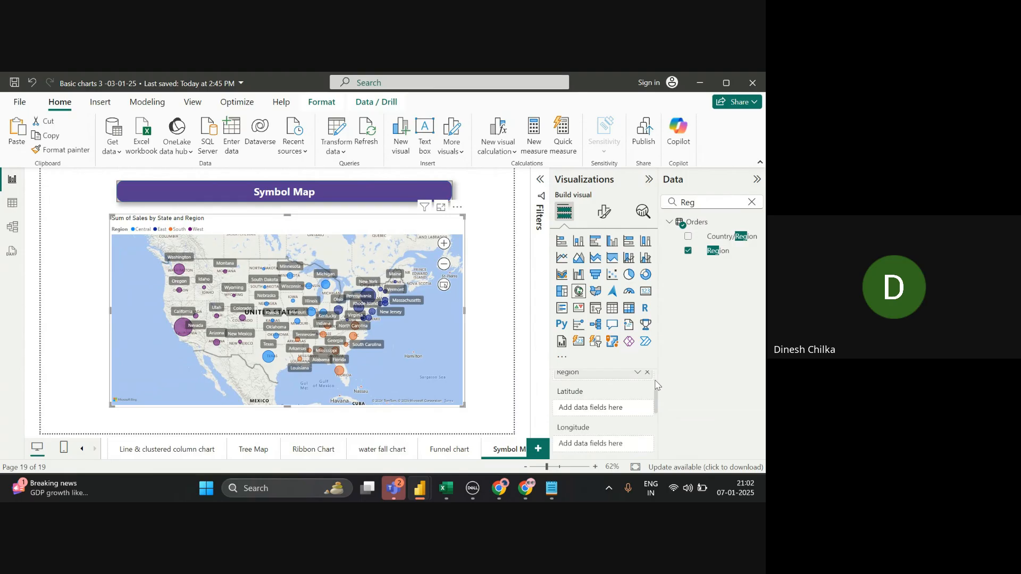
# - Scroll through the Symbol Map's field wells to review its tooltip, drill-through and filter settings
pyautogui.scroll(2, 657, 384)
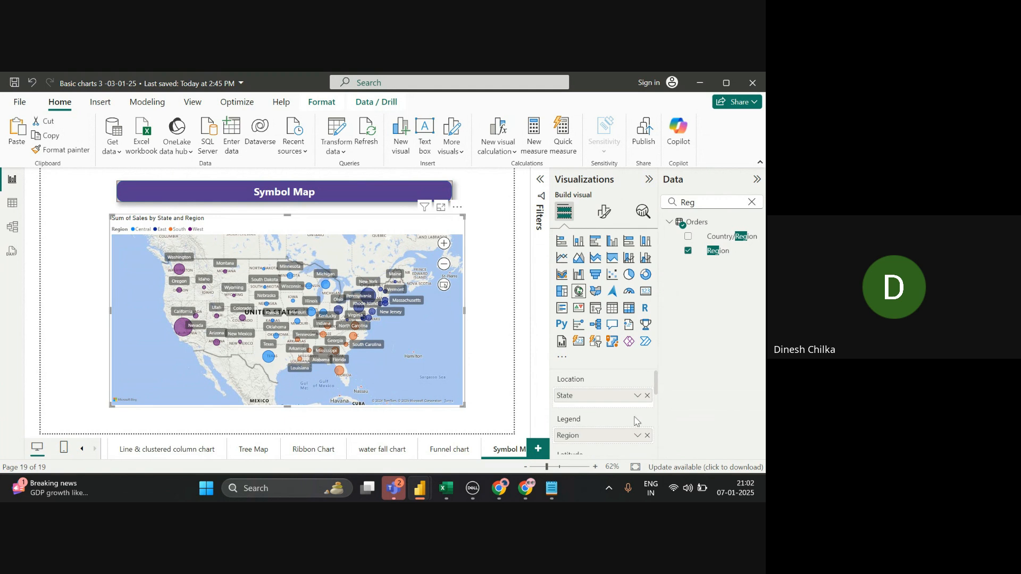
pyautogui.scroll(-2, 656, 431)
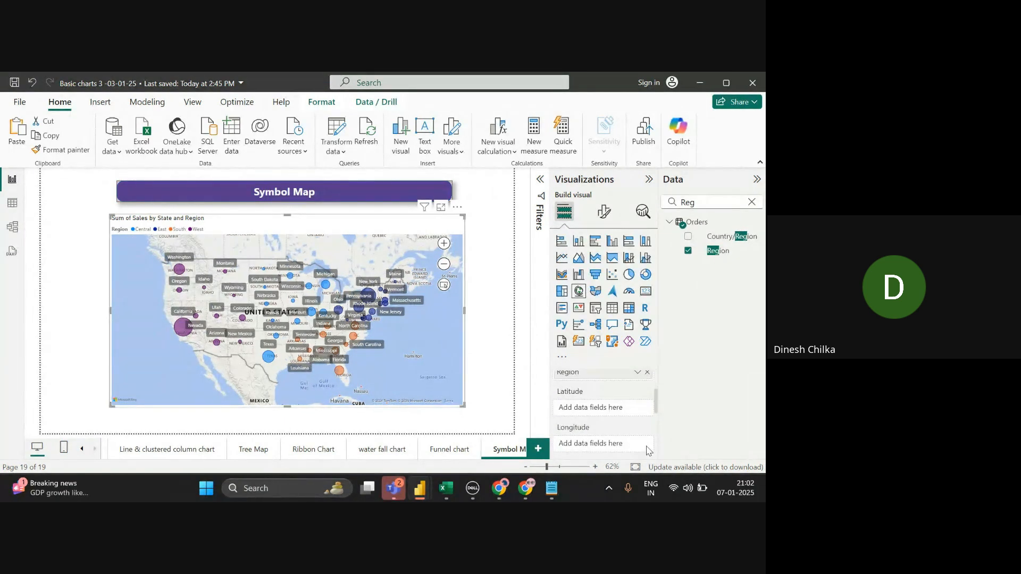
pyautogui.scroll(-2, 656, 446)
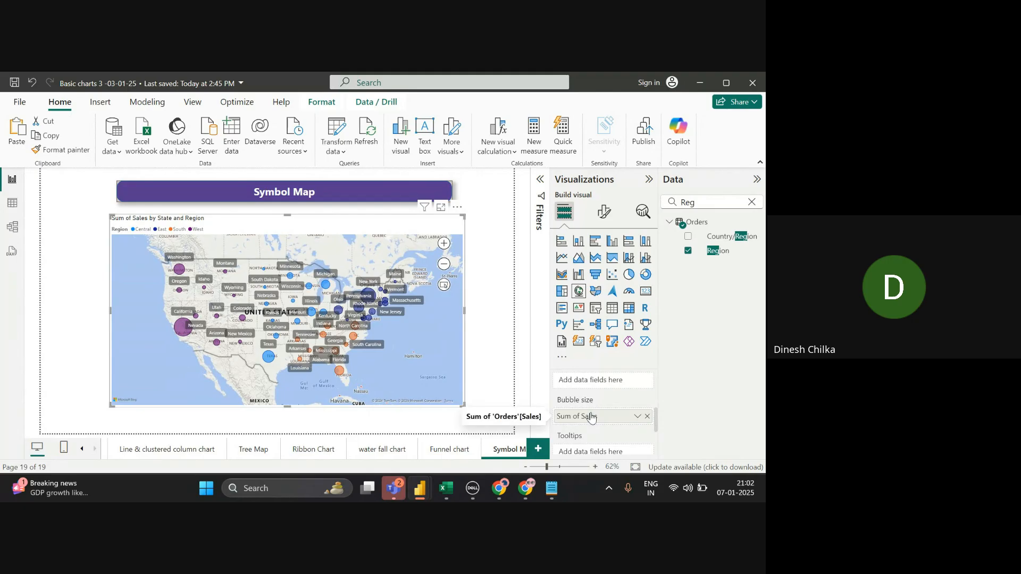
pyautogui.scroll(2, 660, 404)
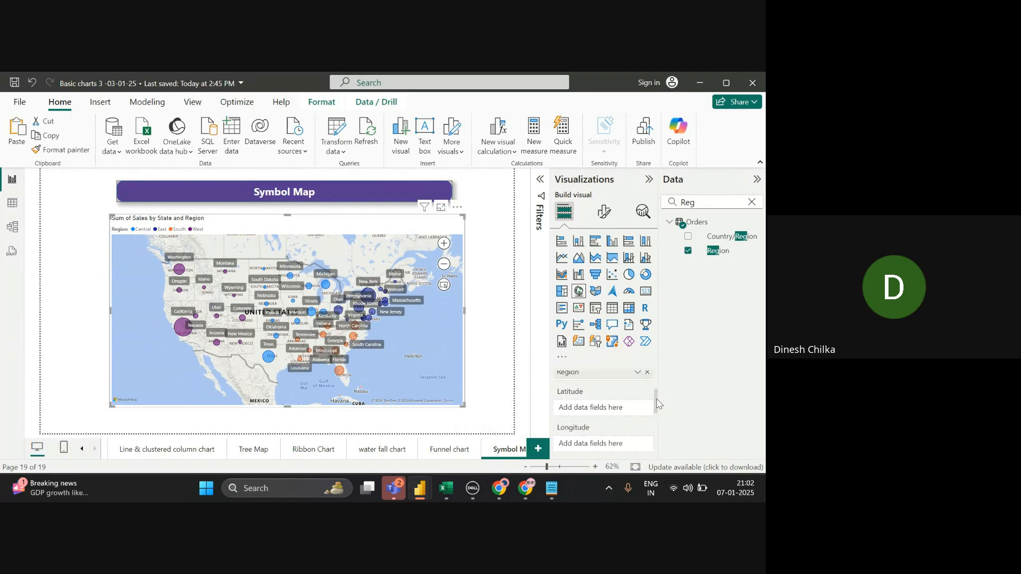
pyautogui.scroll(1, 657, 384)
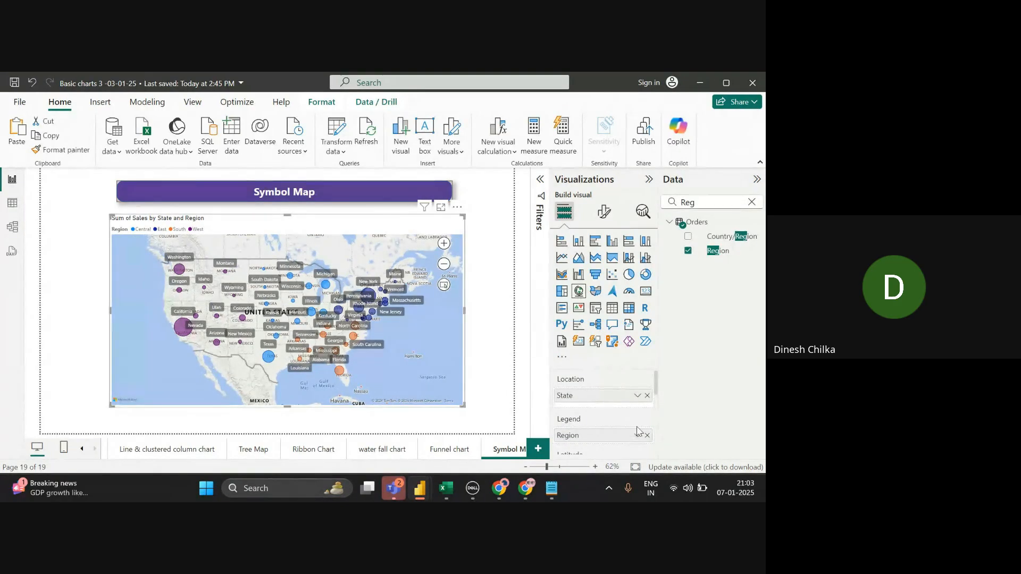
pyautogui.scroll(-1, 659, 440)
pyautogui.scroll(-2, 660, 440)
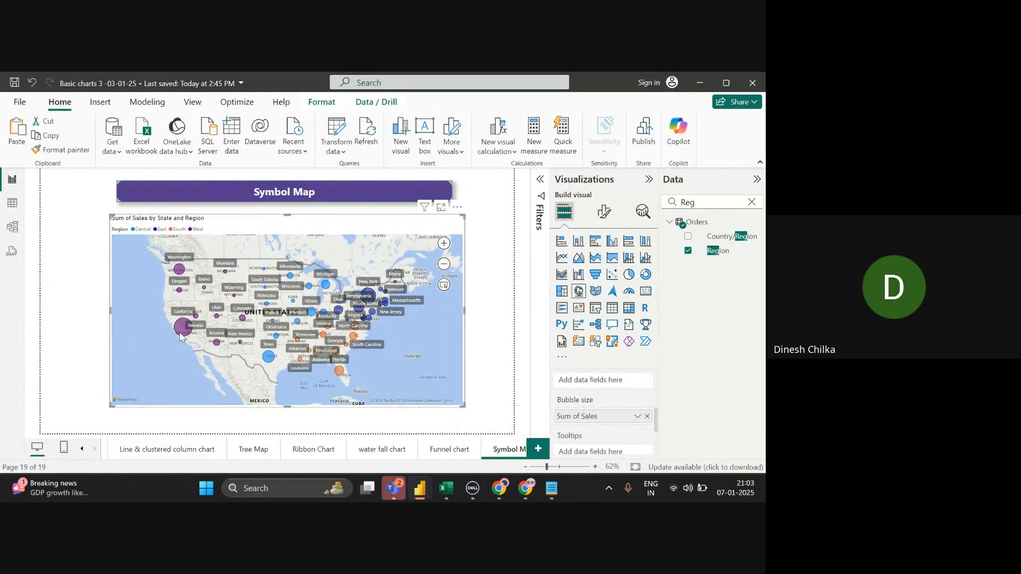
pyautogui.moveTo(181, 336)
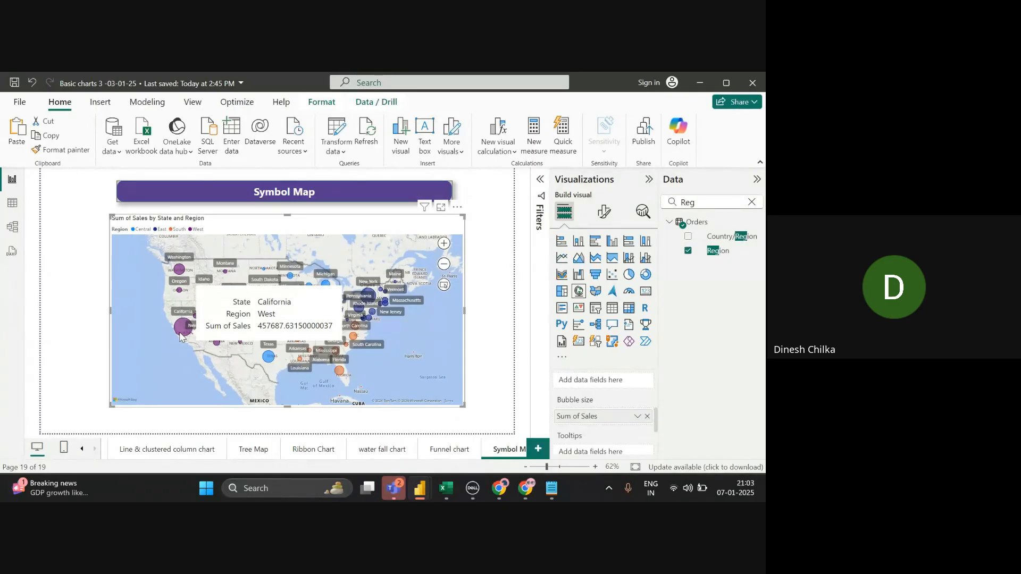
pyautogui.scroll(3, 603, 415)
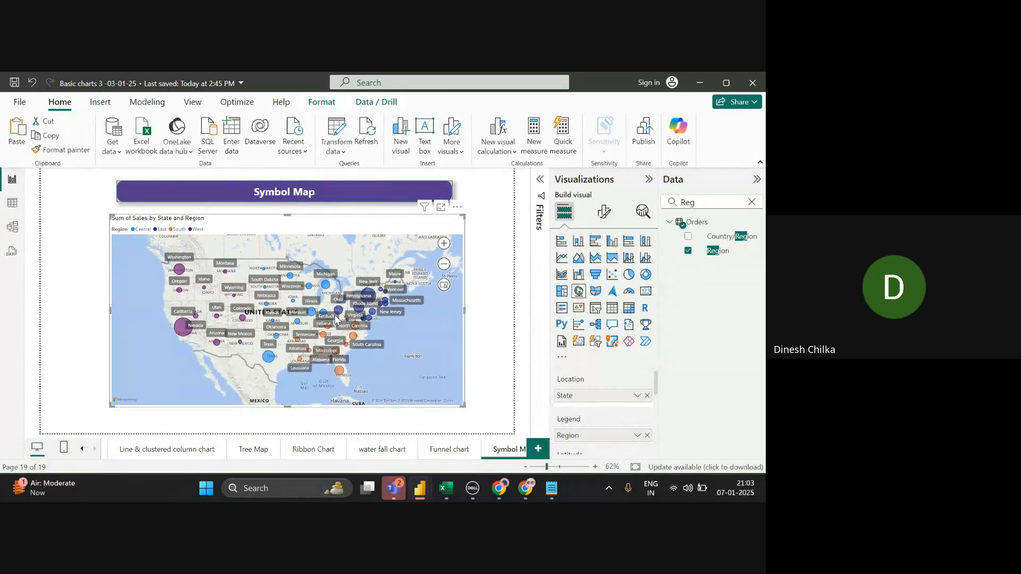
pyautogui.scroll(-1, 603, 414)
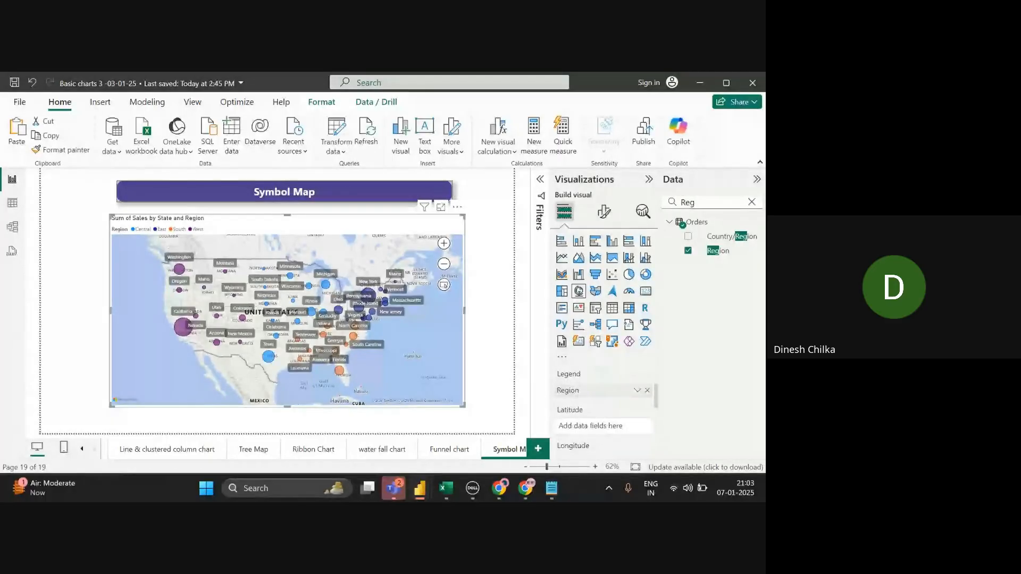
pyautogui.scroll(-4, 603, 414)
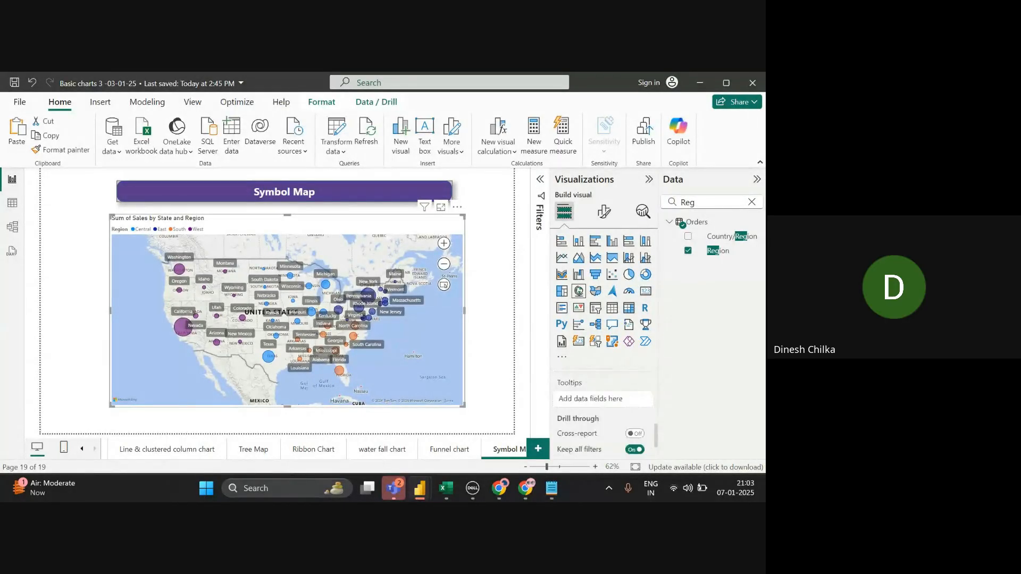
pyautogui.scroll(-1, 603, 415)
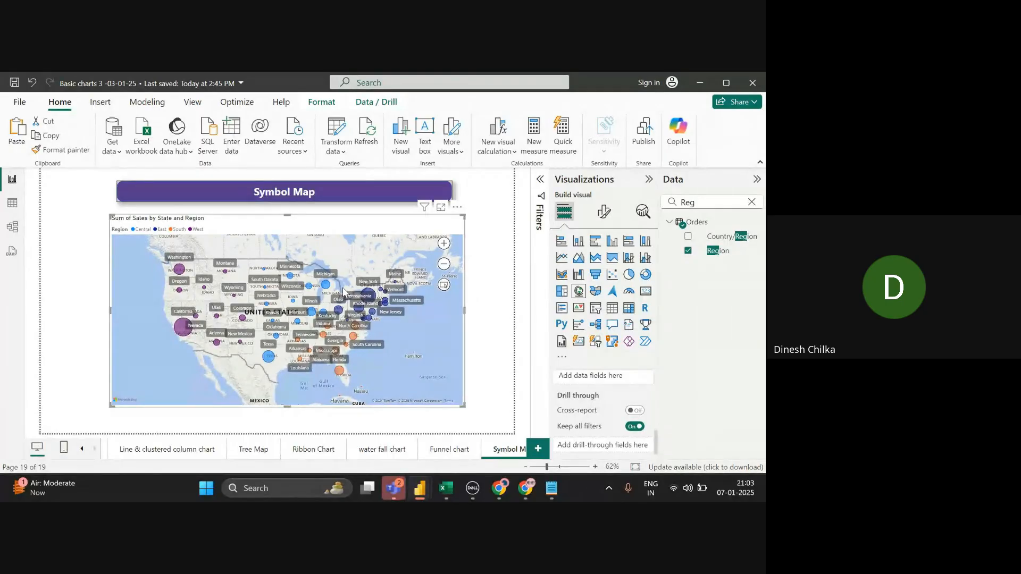
pyautogui.click(446, 247)
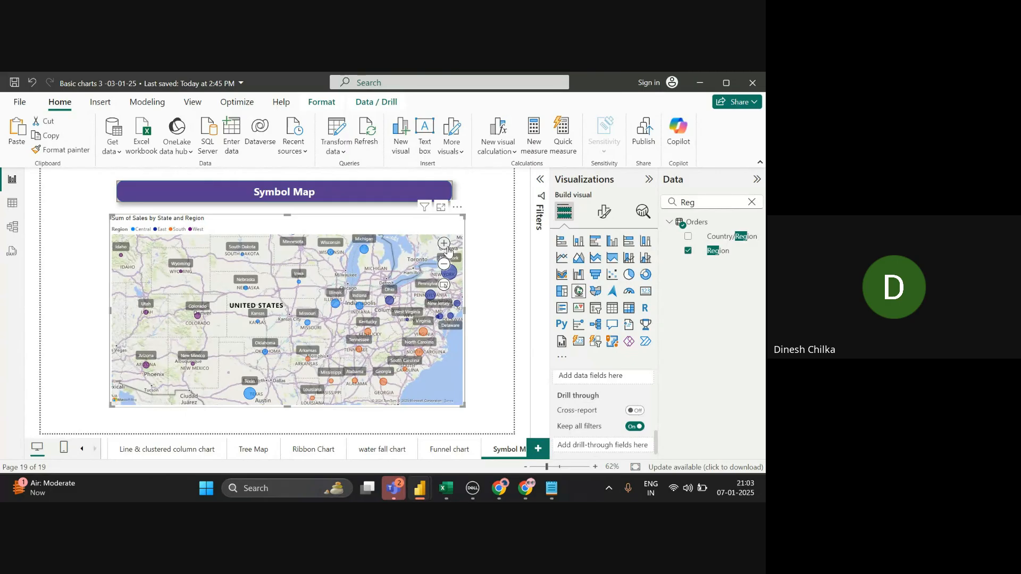
pyautogui.click(444, 243)
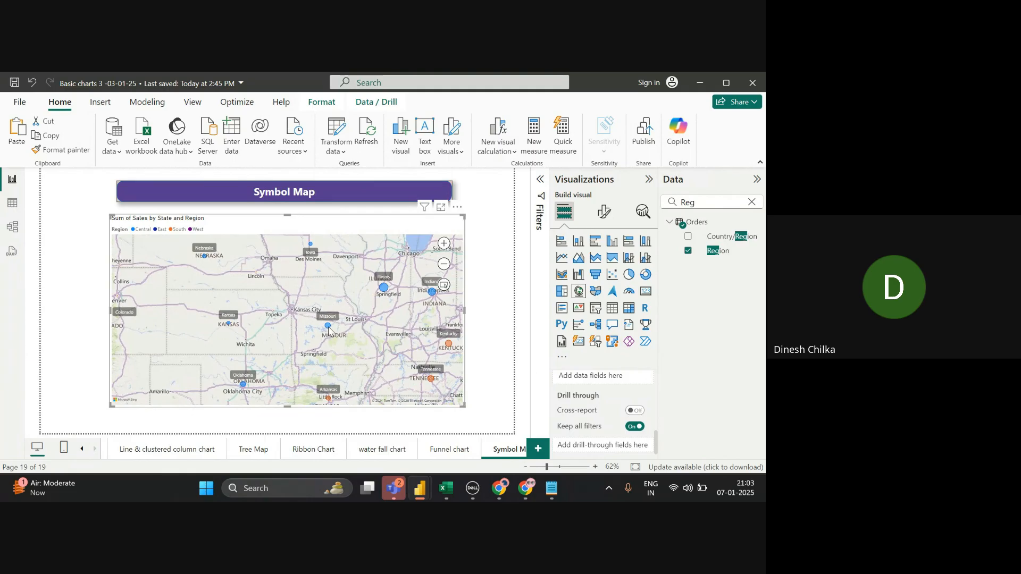
pyautogui.moveTo(329, 330)
pyautogui.scroll(-5, 290, 297)
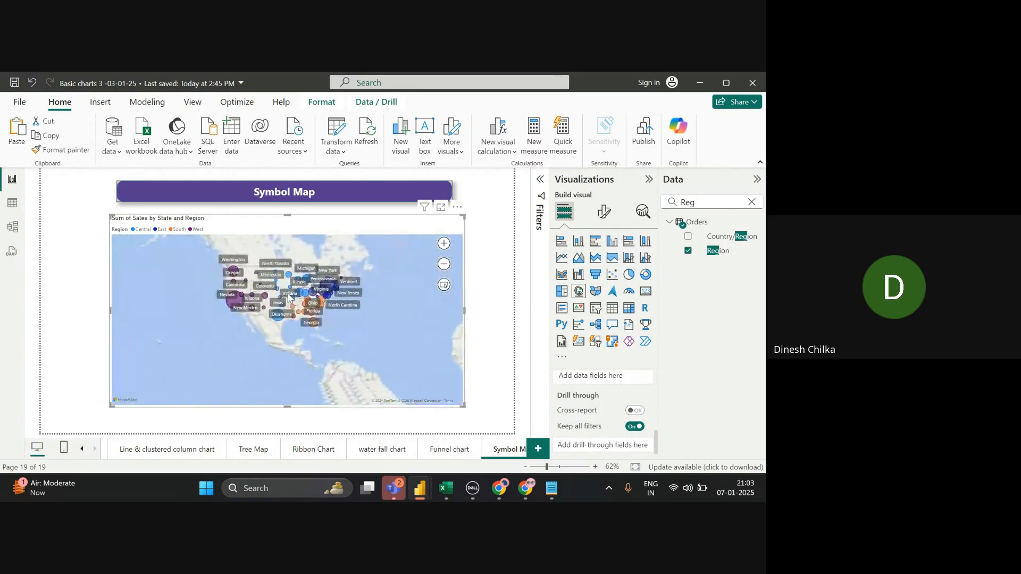
pyautogui.scroll(5, 290, 297)
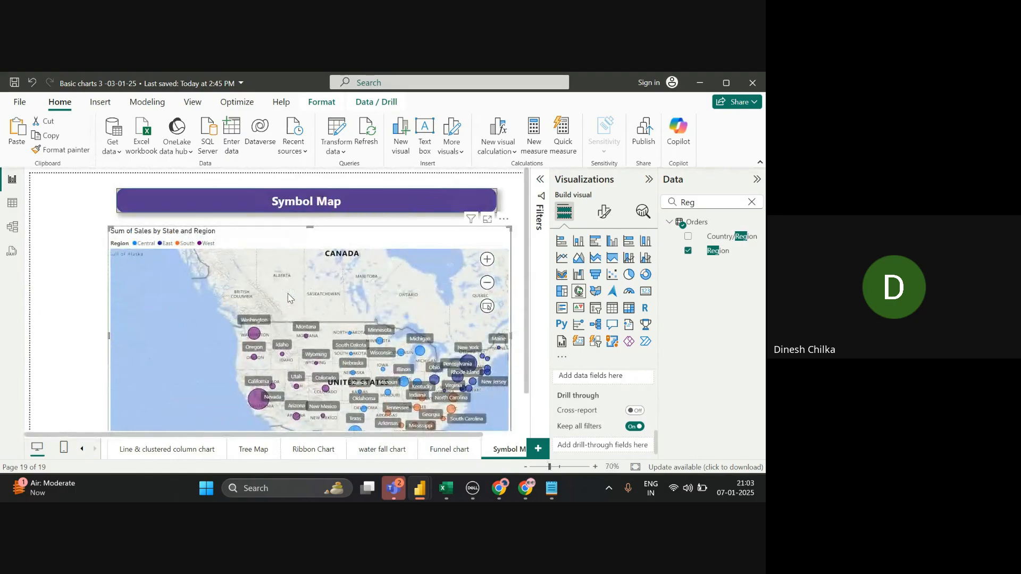
pyautogui.moveTo(289, 297); pyautogui.dragTo(273, 269)
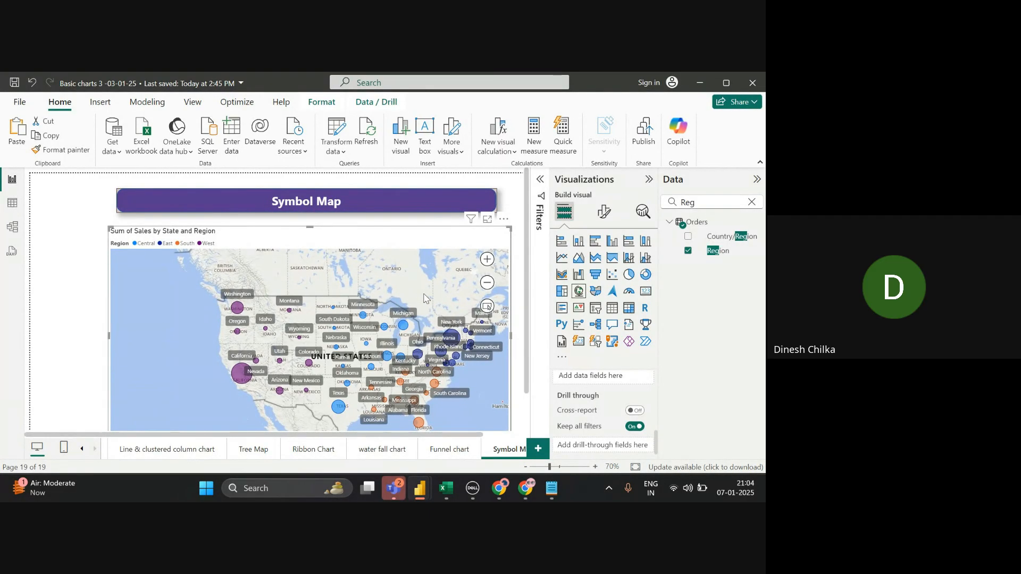
pyautogui.hotkey('alt', 'Tab')
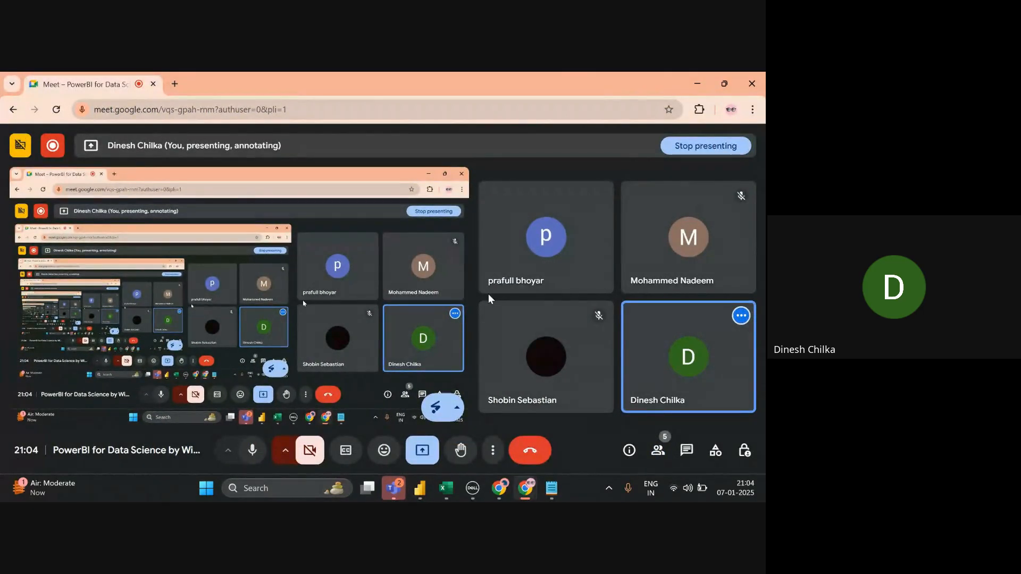
pyautogui.hotkey('alt', 'Tab')
pyautogui.hotkey('alt', 'Tab')
pyautogui.hotkey('alt', 'Tab')
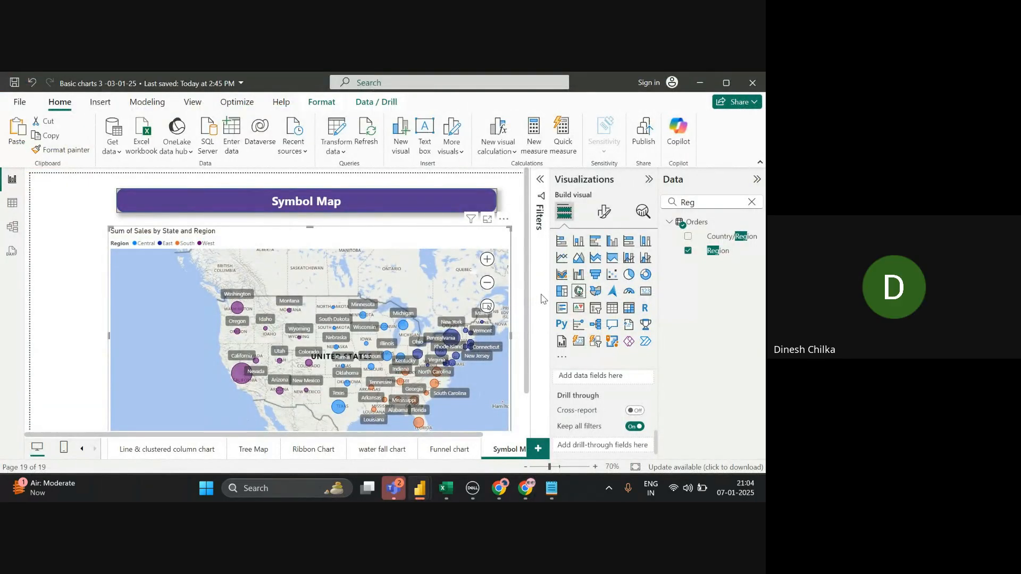
# - Review the Symbol Map's field wells, then switch over to the Google Meet call window
pyautogui.scroll(3, 604, 412)
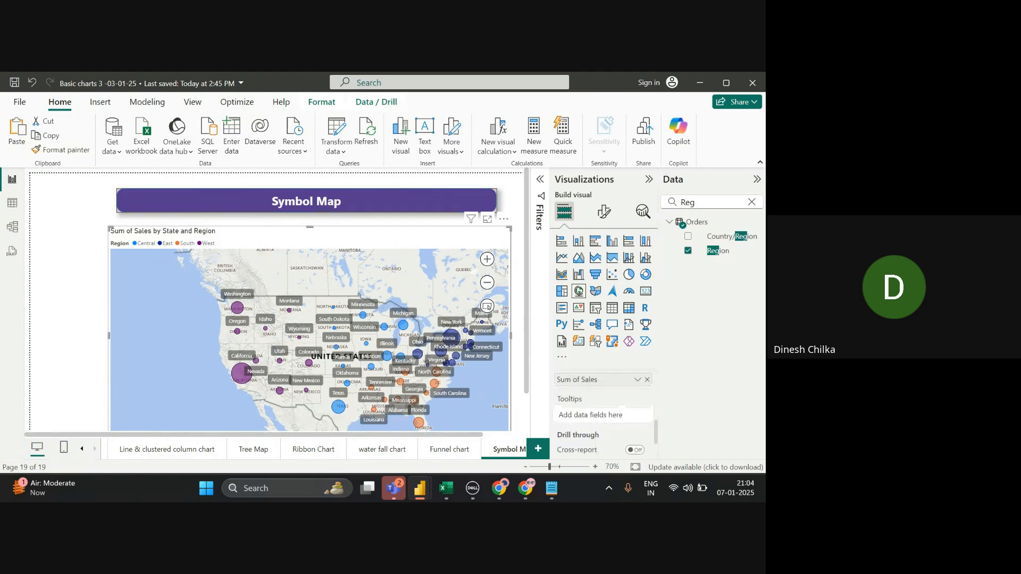
pyautogui.scroll(4, 604, 412)
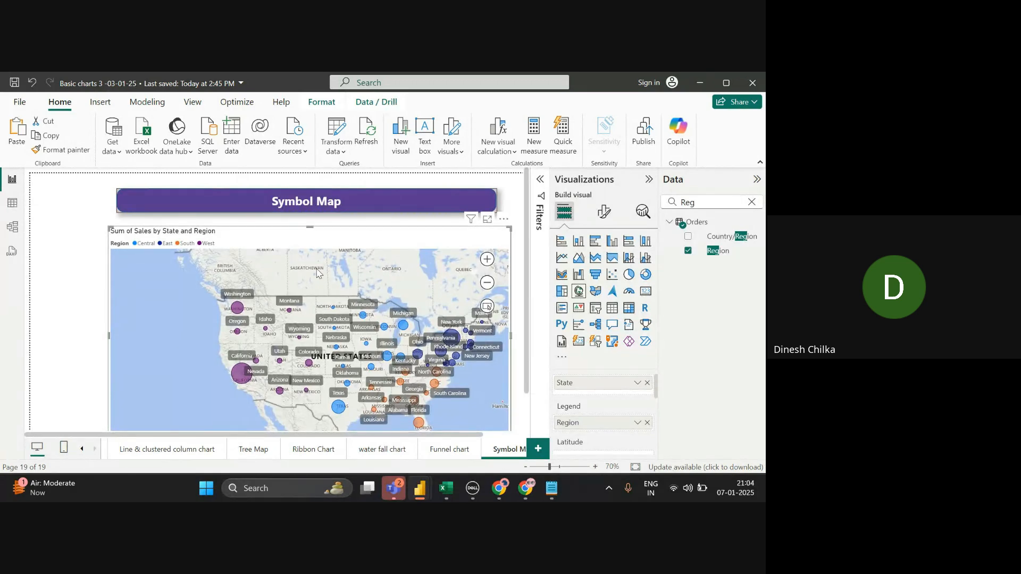
pyautogui.scroll(-1, 317, 274)
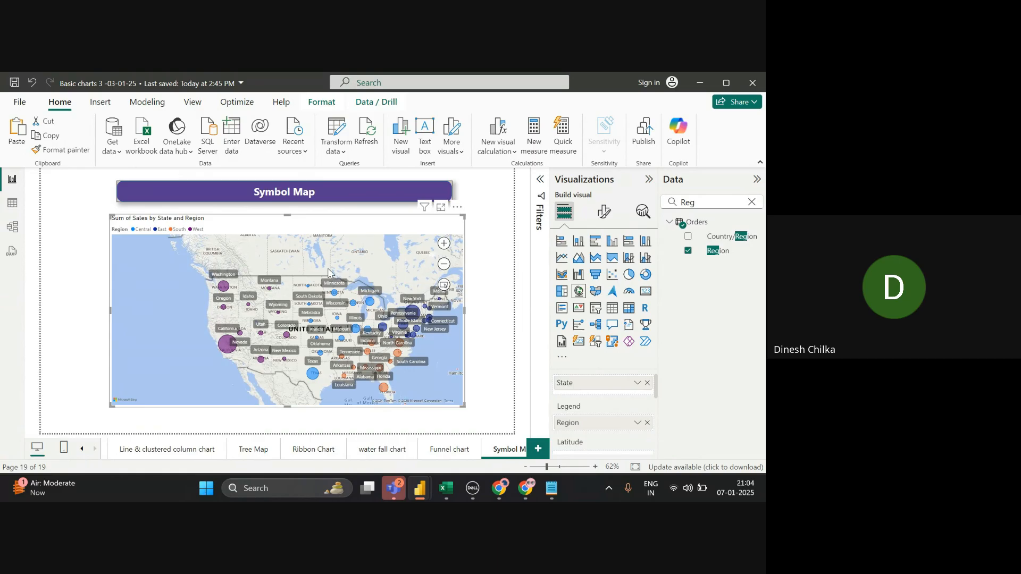
pyautogui.hotkey('alt', 'Tab')
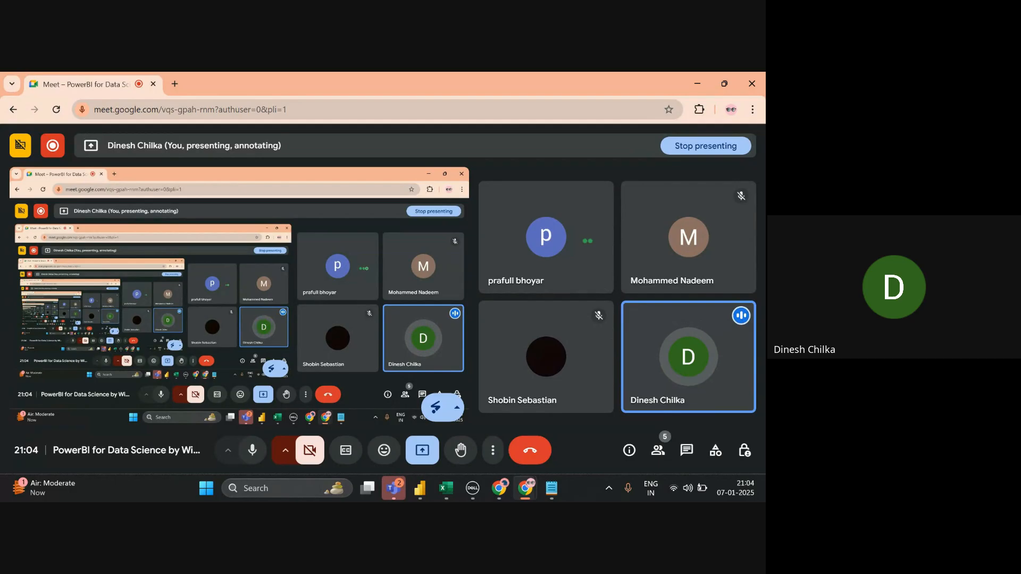
# - Switch back to the Power BI 'Basic charts 3' window and add a new blank page
pyautogui.hotkey('alt', 'Tab')
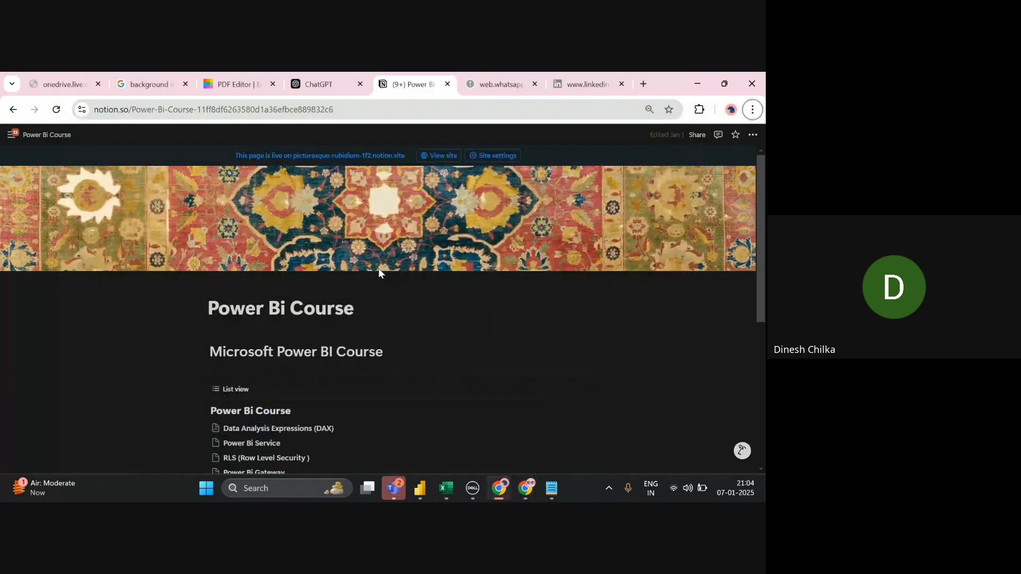
pyautogui.hotkey('alt', 'Tab')
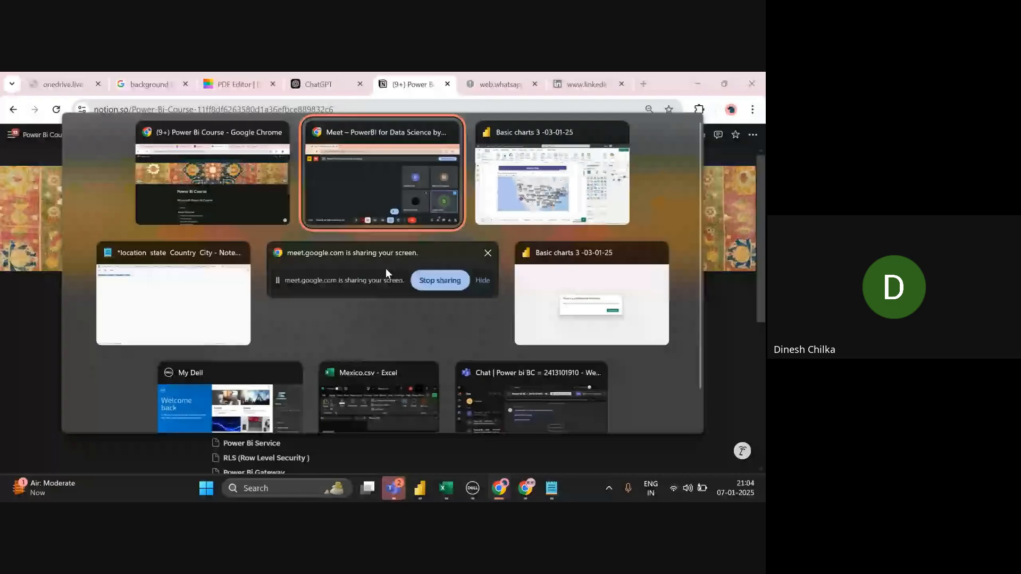
pyautogui.hotkey('alt', 'Tab')
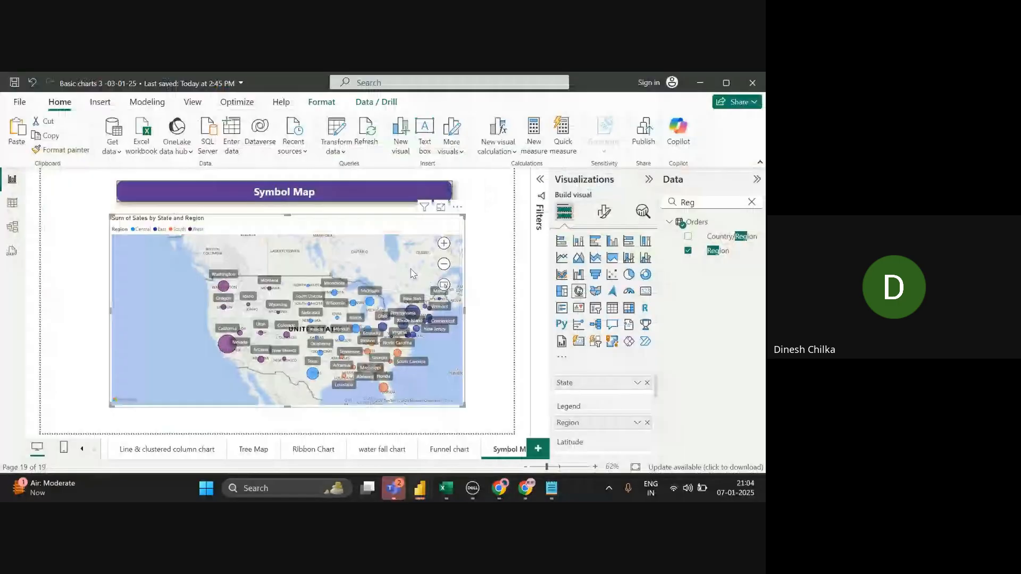
pyautogui.click(538, 450)
# - Check the Symbol Map visual's fields, then go to the new blank Page 1
pyautogui.rightClick(450, 445)
pyautogui.click(451, 449)
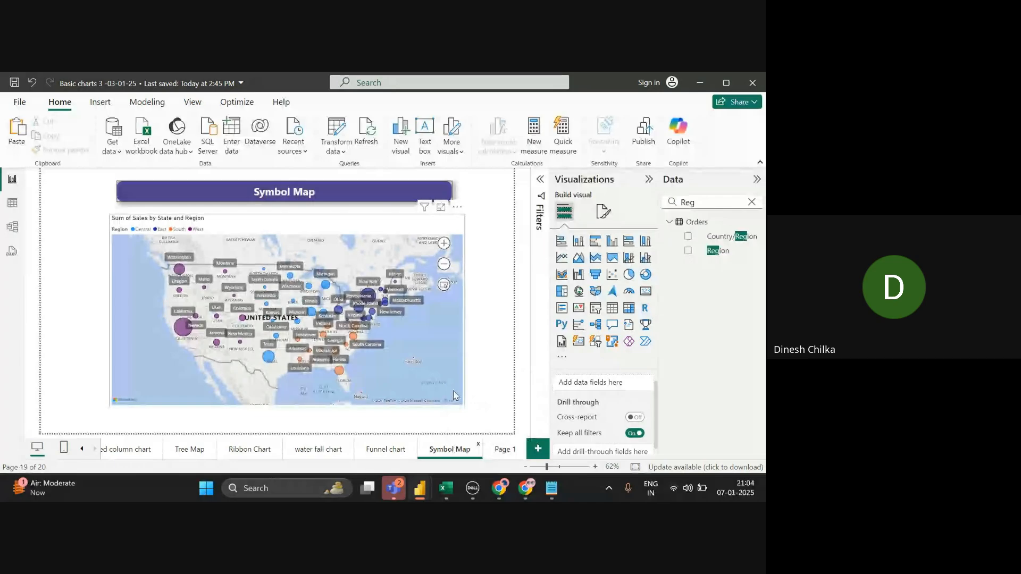
pyautogui.click(455, 395)
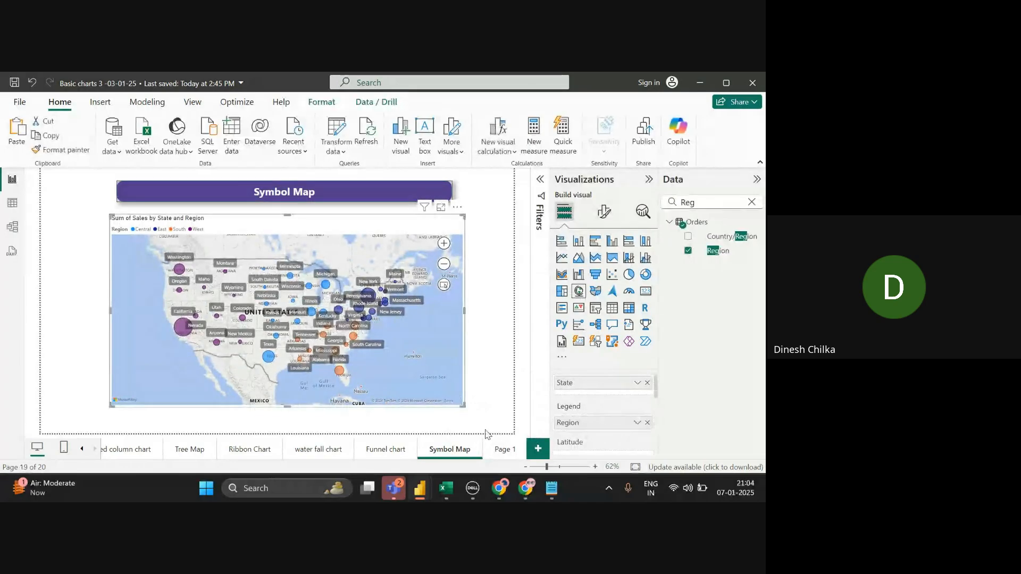
pyautogui.rightClick(500, 453)
pyautogui.click(500, 453)
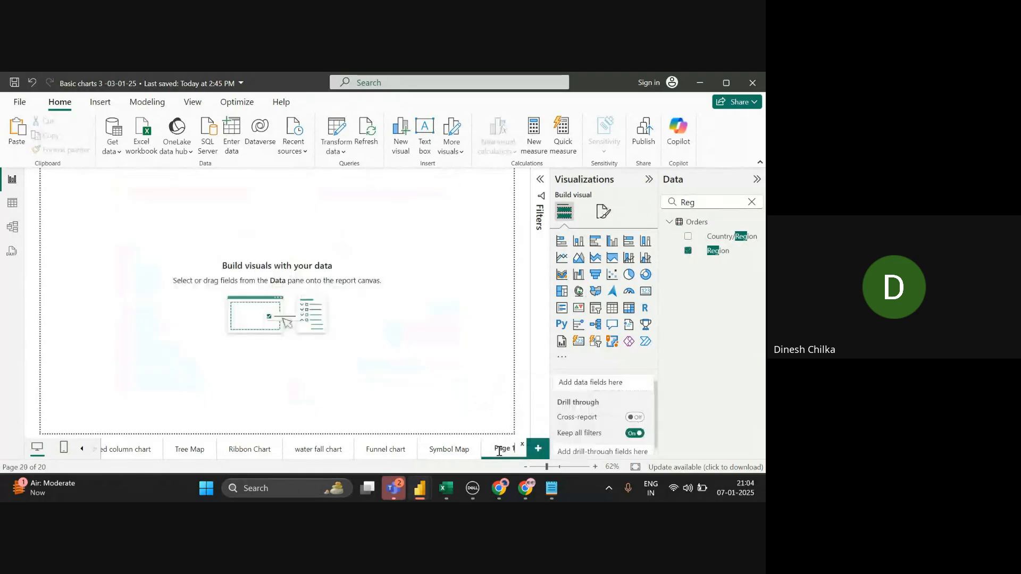
# - Add a Filled map visual to Page 1 and enlarge it across most of the canvas
pyautogui.click(592, 296)
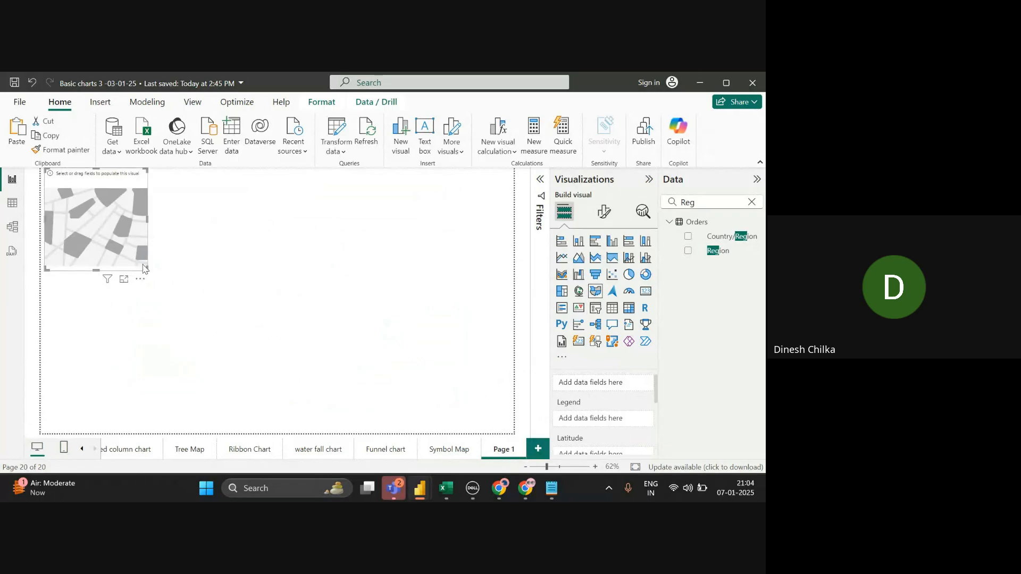
pyautogui.moveTo(145, 266); pyautogui.dragTo(420, 369)
pyautogui.moveTo(399, 296); pyautogui.dragTo(440, 342)
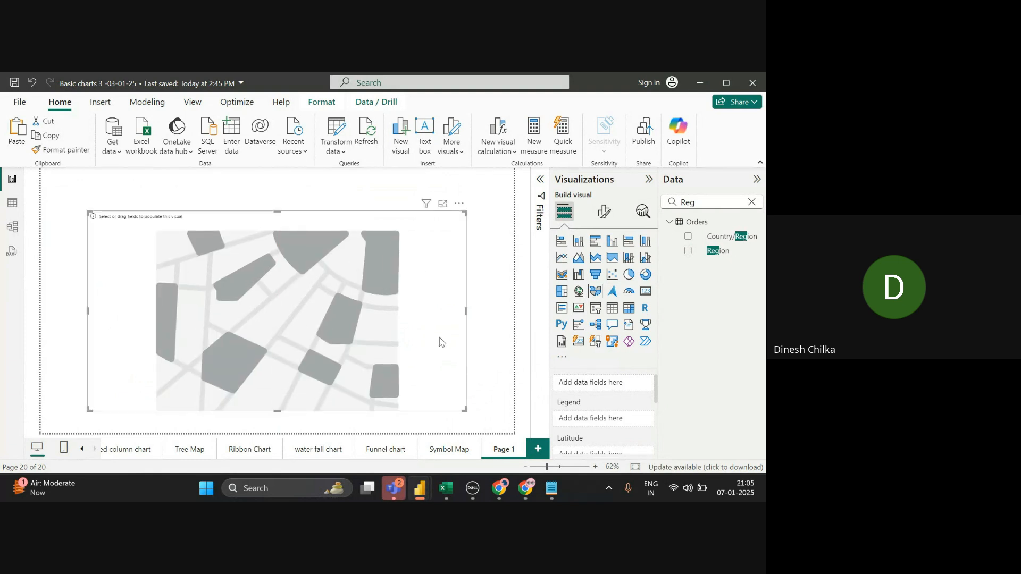
pyautogui.click(452, 452)
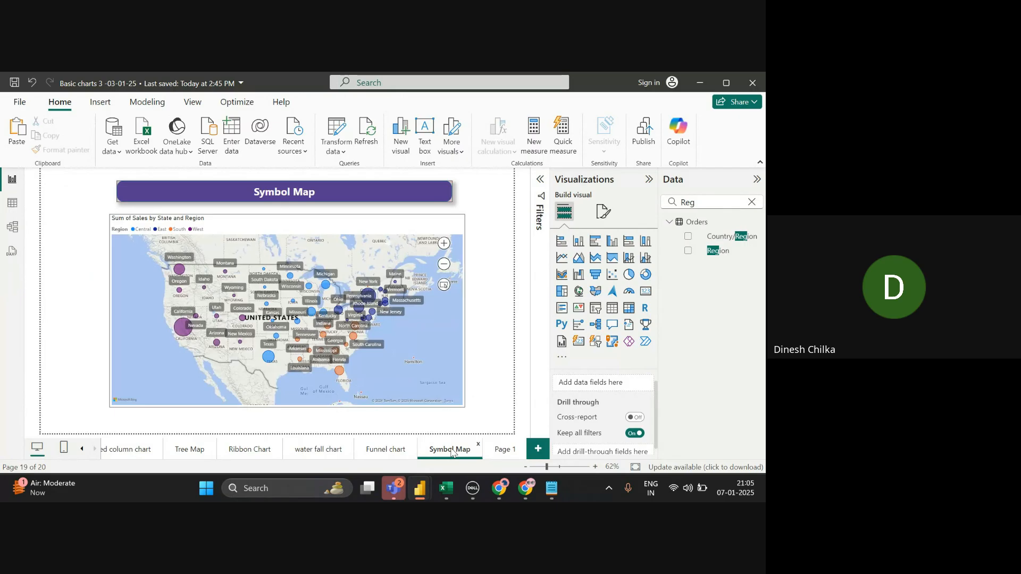
pyautogui.click(503, 450)
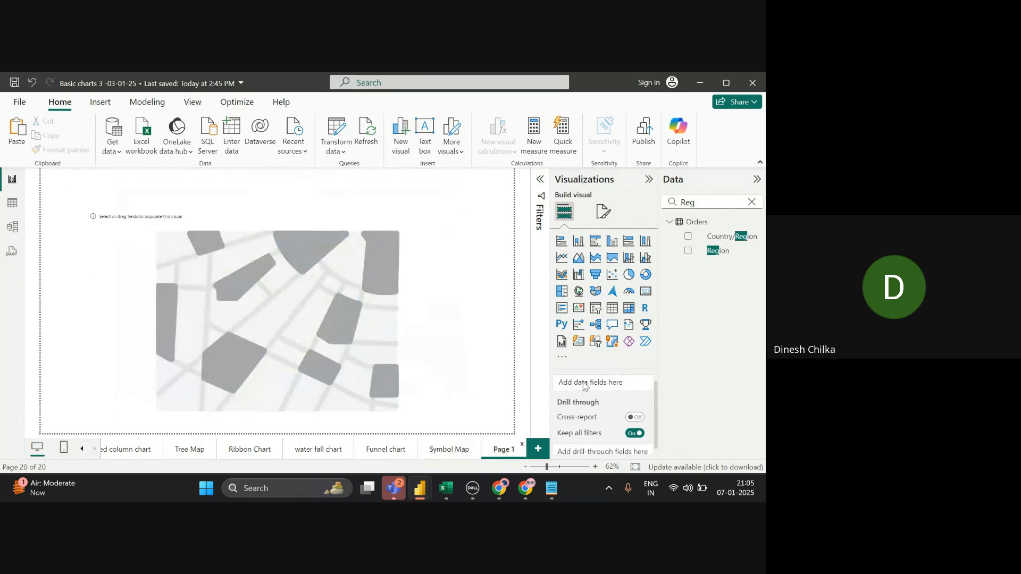
# - Search 'sta', drop the State field on the page, then remove the resulting stray State table
pyautogui.scroll(1, 629, 385)
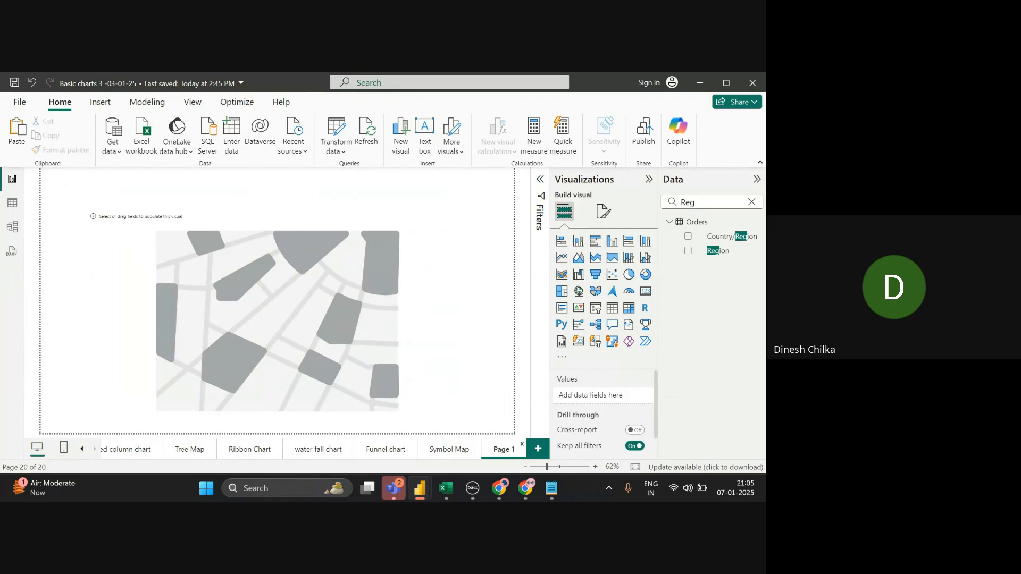
pyautogui.click(751, 202)
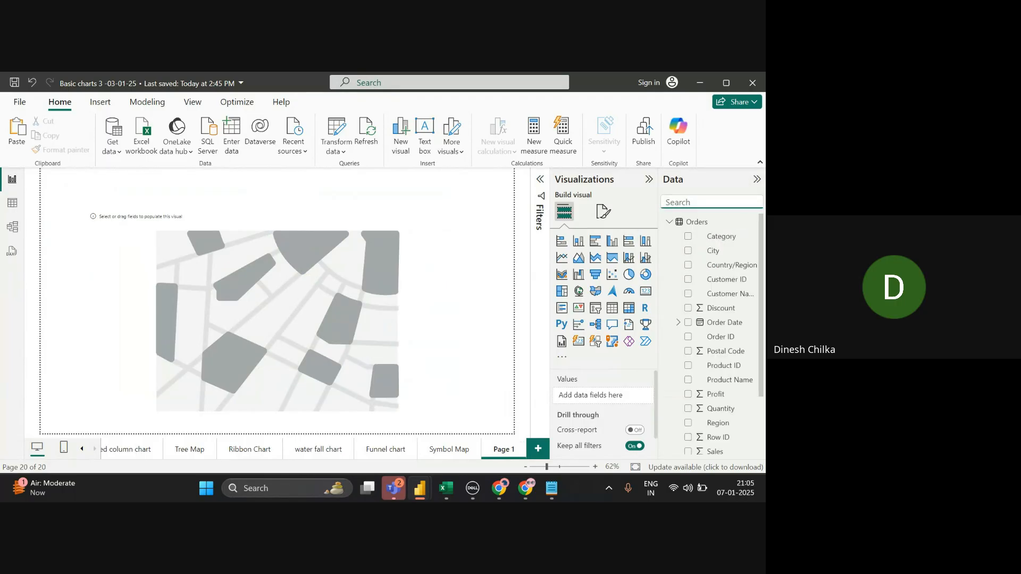
pyautogui.write('sta')
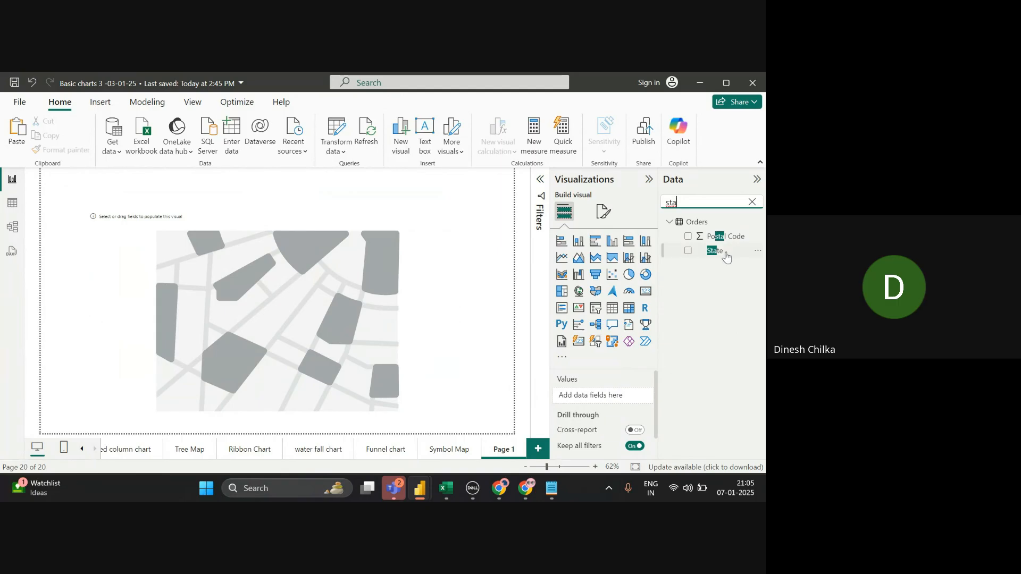
pyautogui.moveTo(726, 257); pyautogui.dragTo(620, 400)
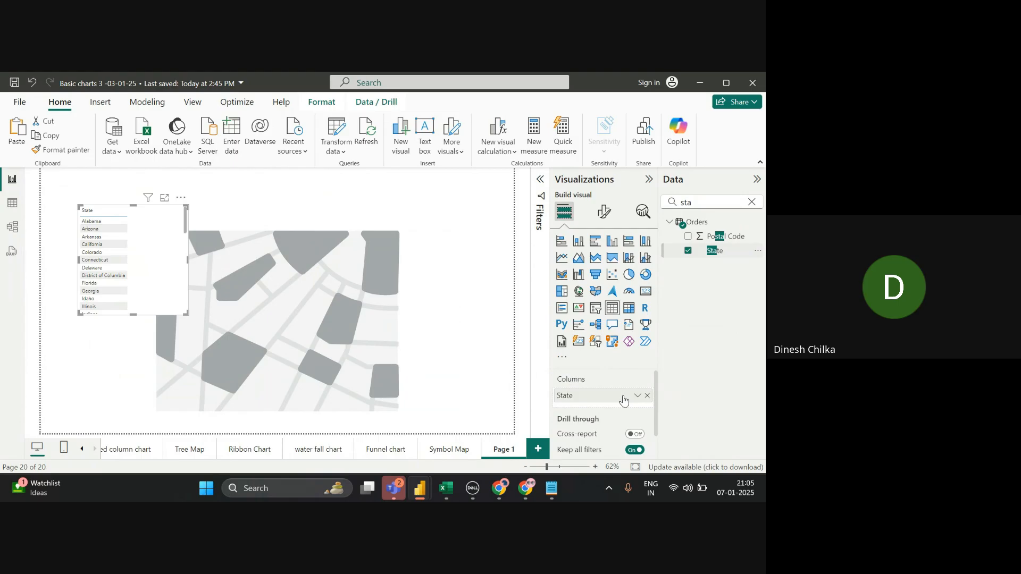
pyautogui.click(181, 197)
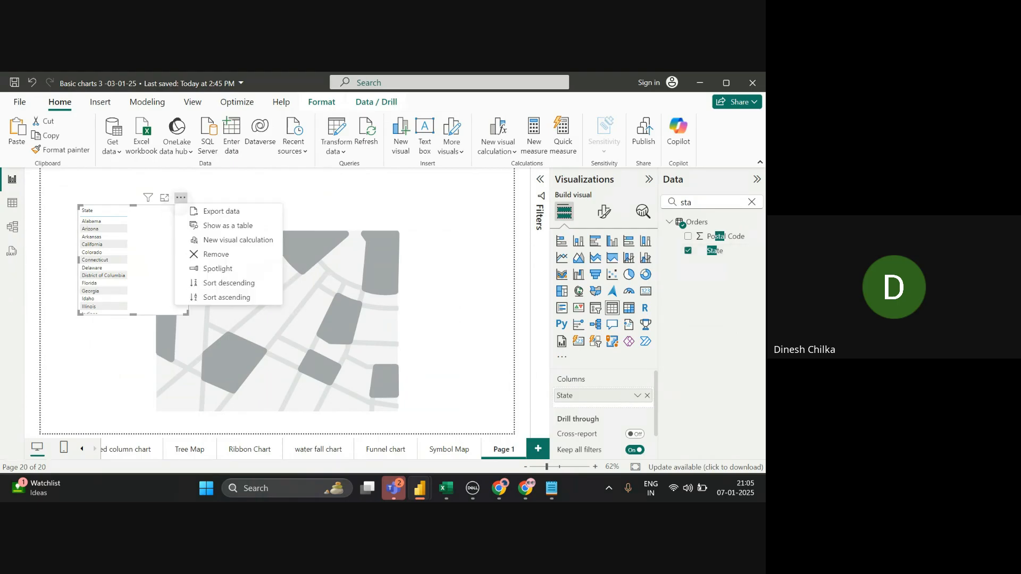
pyautogui.click(215, 254)
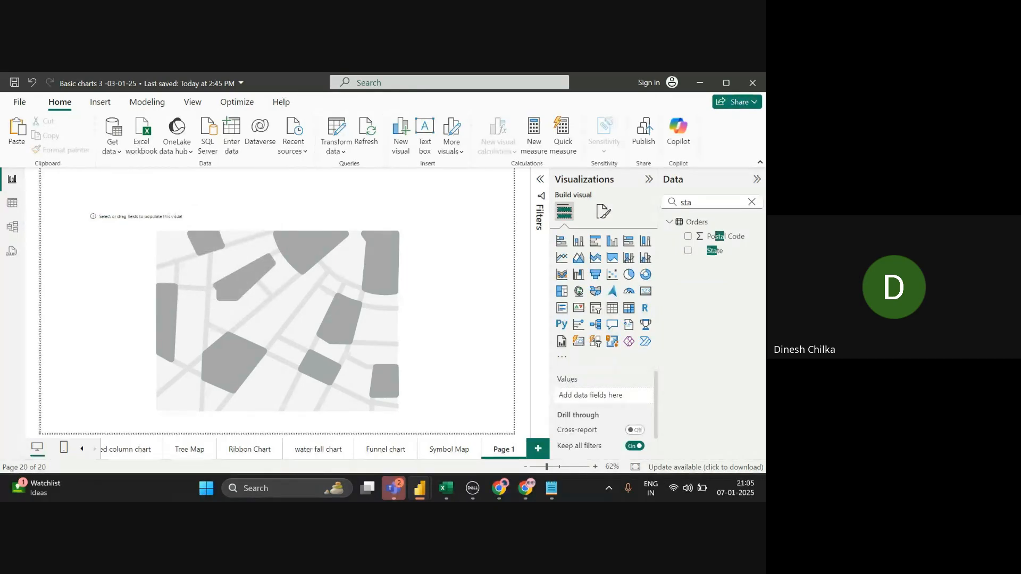
# - Put State in the filled map's location field and shade the states by Region
pyautogui.click(373, 367)
pyautogui.moveTo(716, 261); pyautogui.dragTo(616, 403)
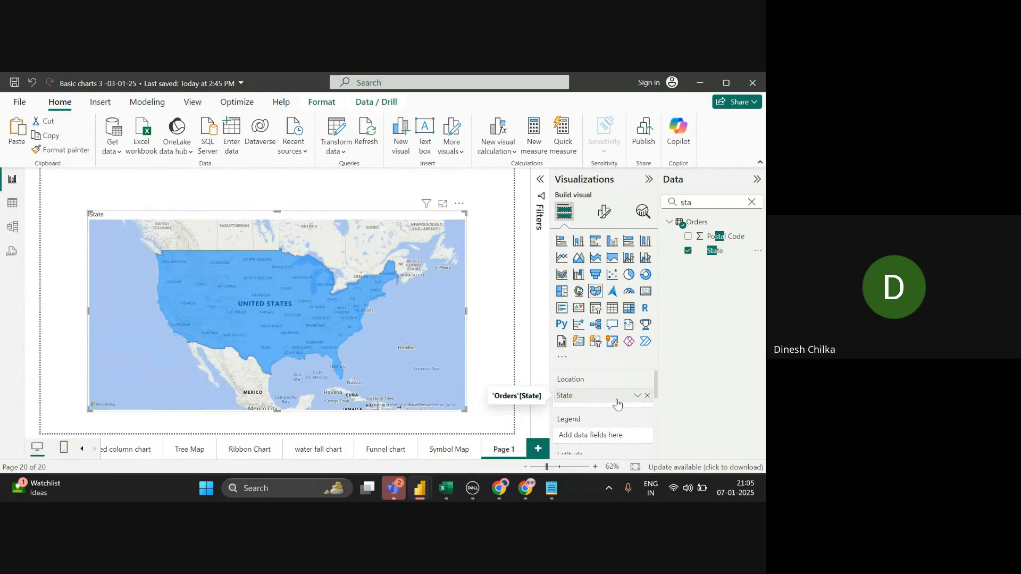
pyautogui.click(751, 202)
pyautogui.write('reg')
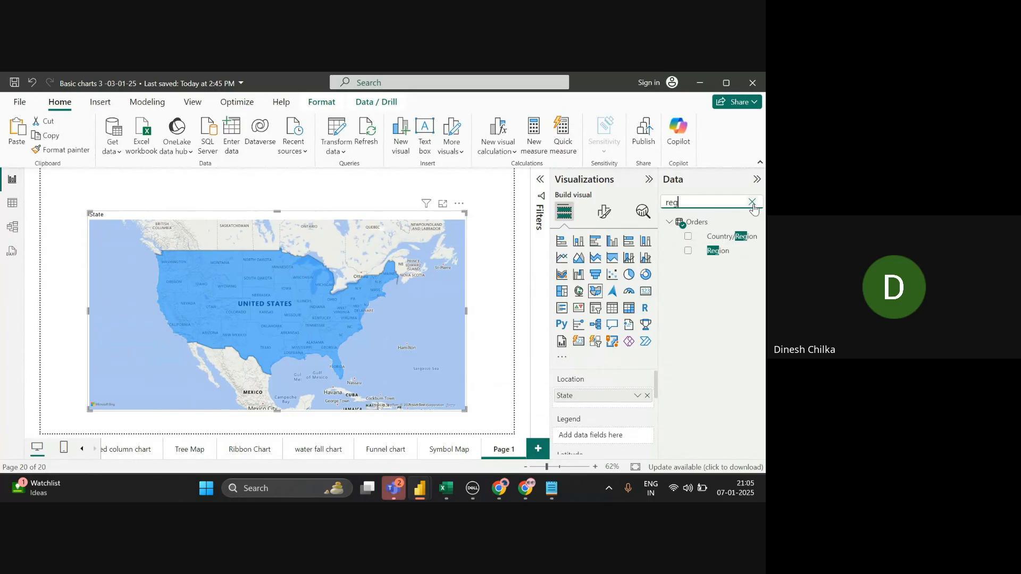
pyautogui.moveTo(723, 250); pyautogui.dragTo(617, 433)
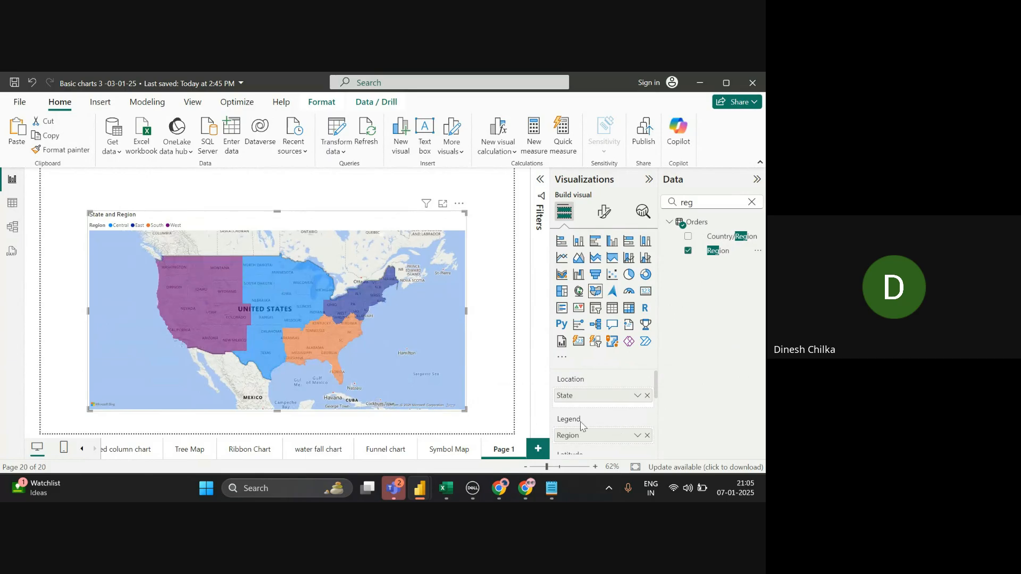
# - Search 'sa', add Sales to the map's Tooltips, and check a state's tooltip
pyautogui.scroll(-3, 657, 422)
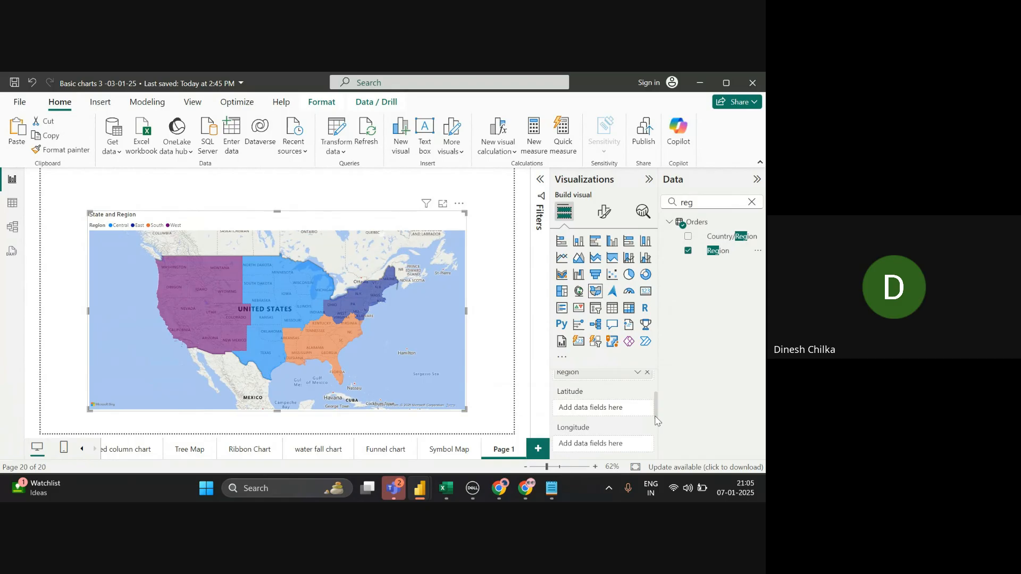
pyautogui.scroll(-2, 658, 434)
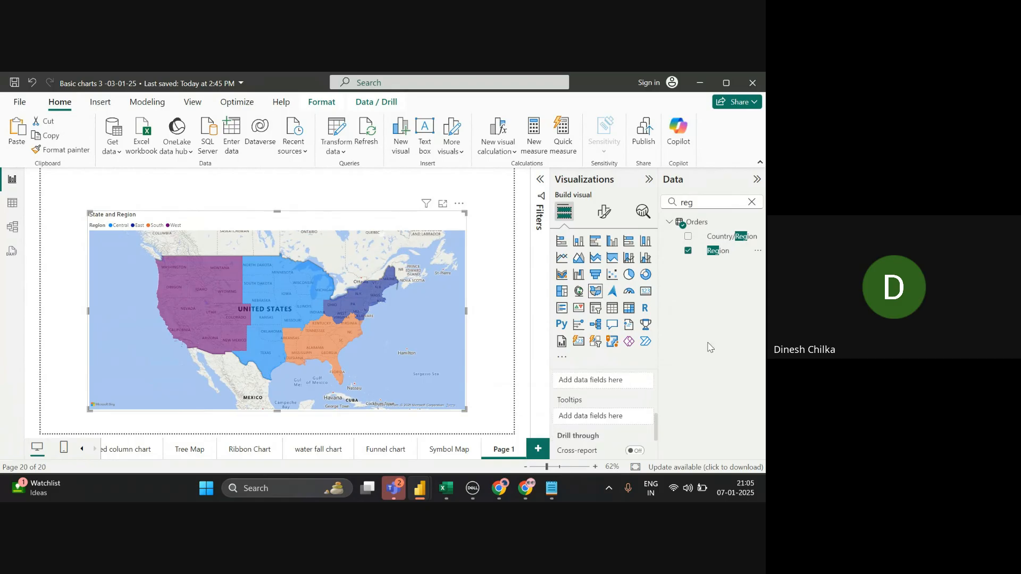
pyautogui.click(750, 203)
pyautogui.write('sa')
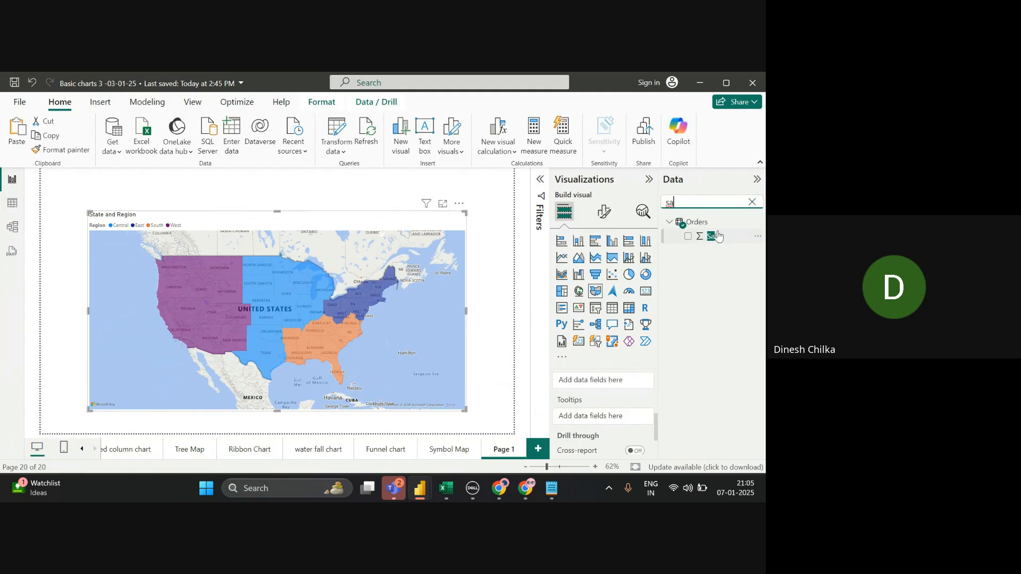
pyautogui.moveTo(717, 236); pyautogui.dragTo(628, 413)
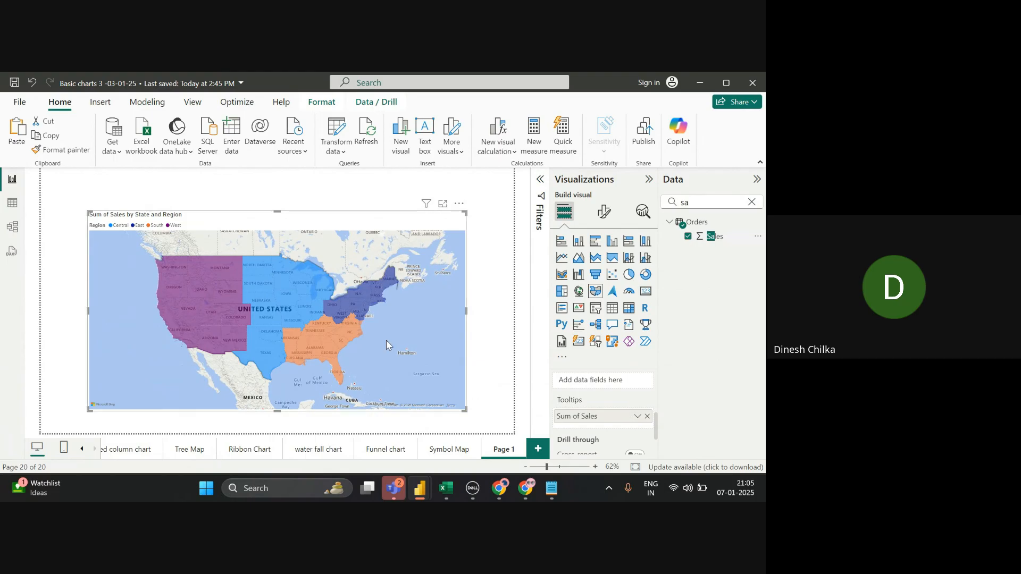
pyautogui.moveTo(331, 333)
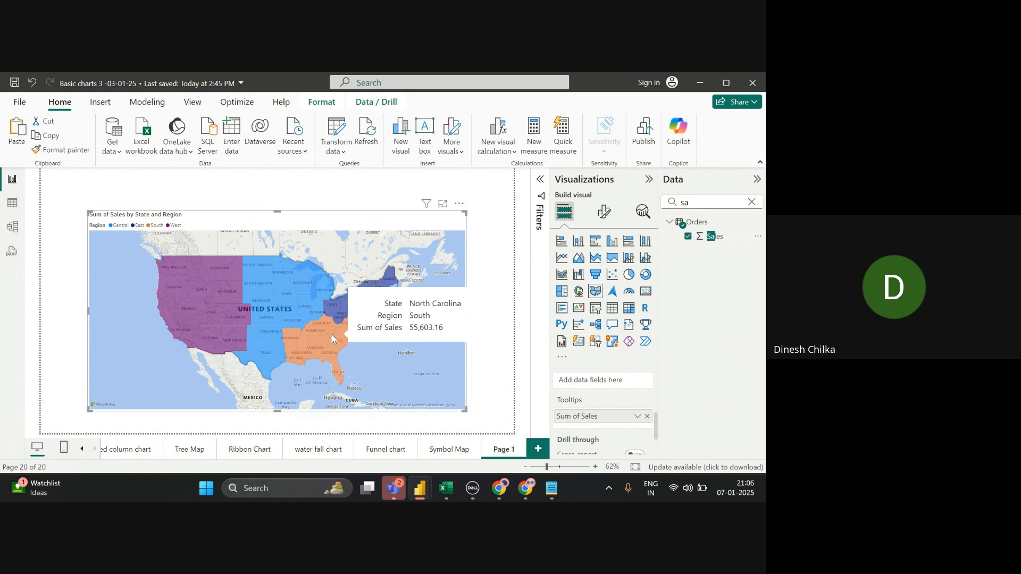
# - Copy the purple Symbol Map title banner and paste it onto Page 1
pyautogui.click(430, 455)
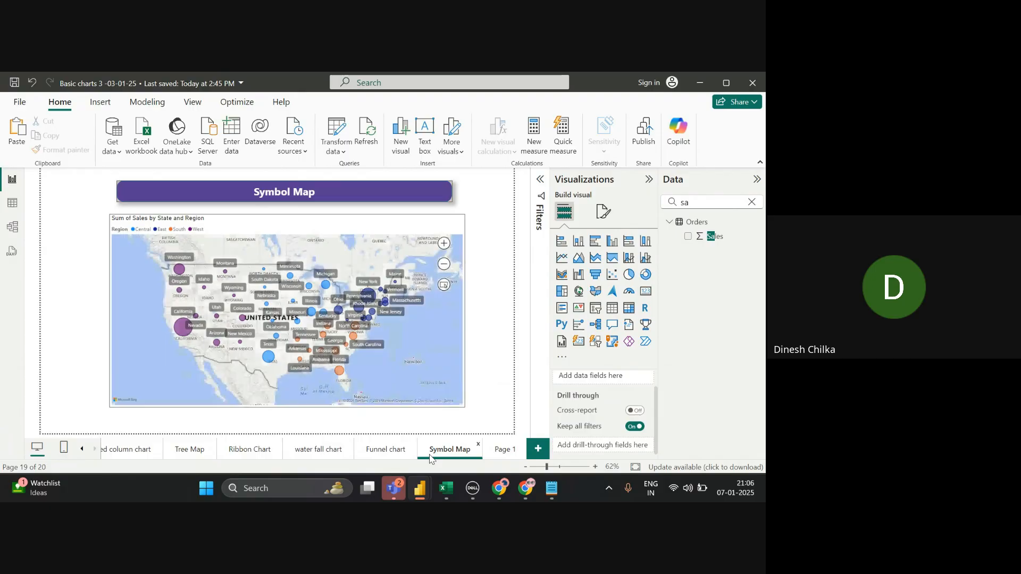
pyautogui.click(485, 455)
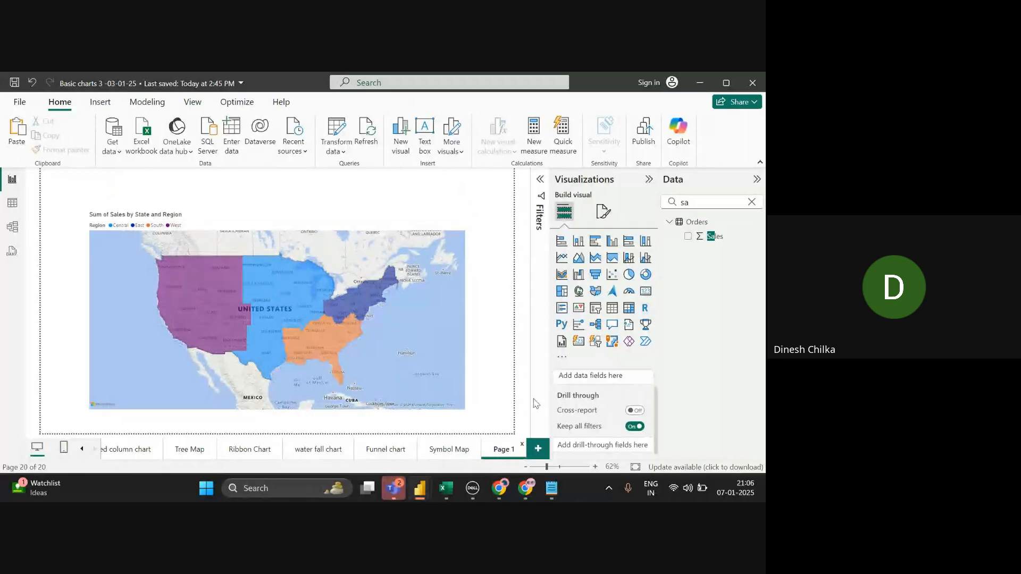
pyautogui.click(454, 450)
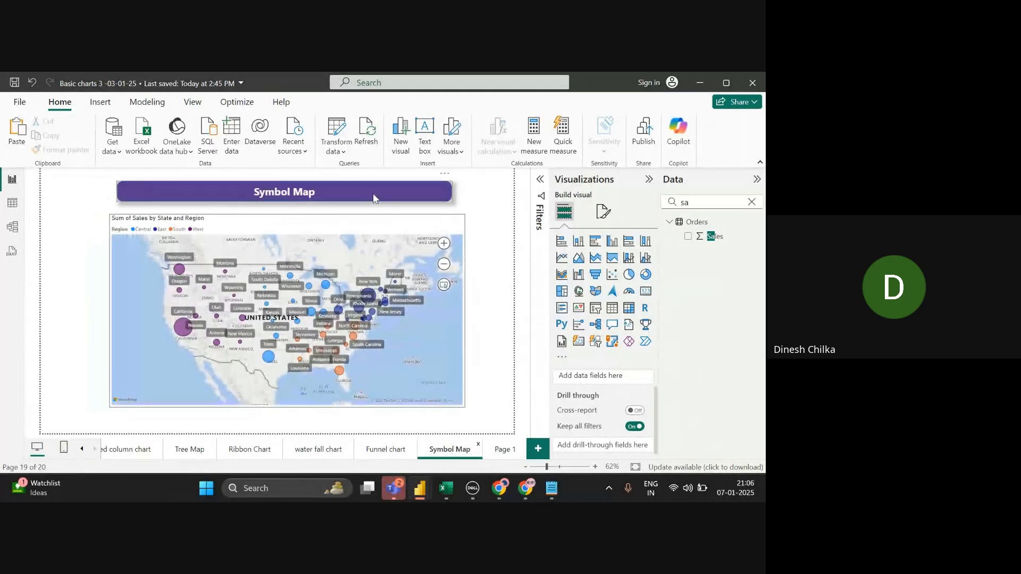
pyautogui.click(373, 196)
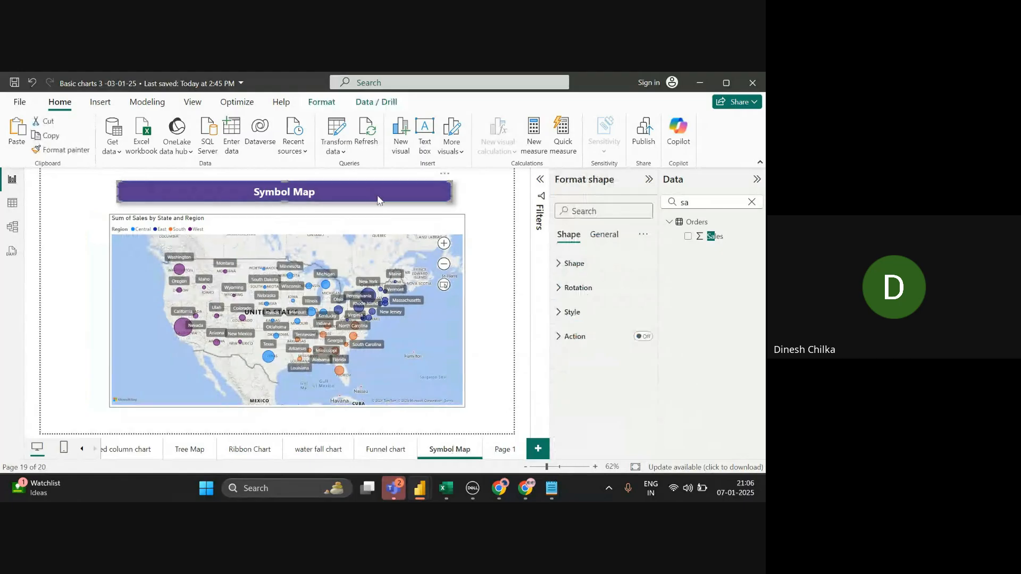
pyautogui.click(489, 455)
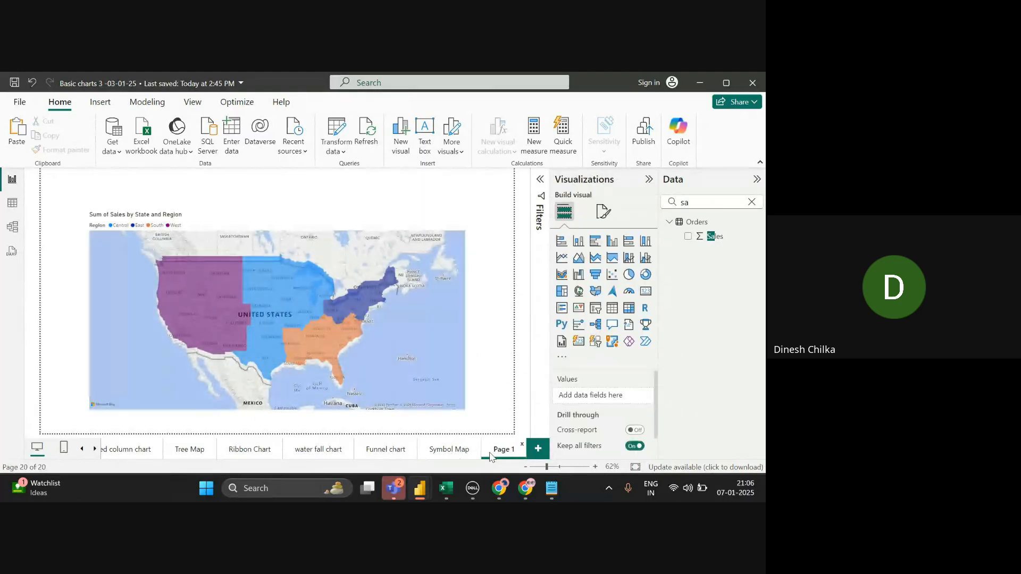
pyautogui.hotkey('ctrl', 'v')
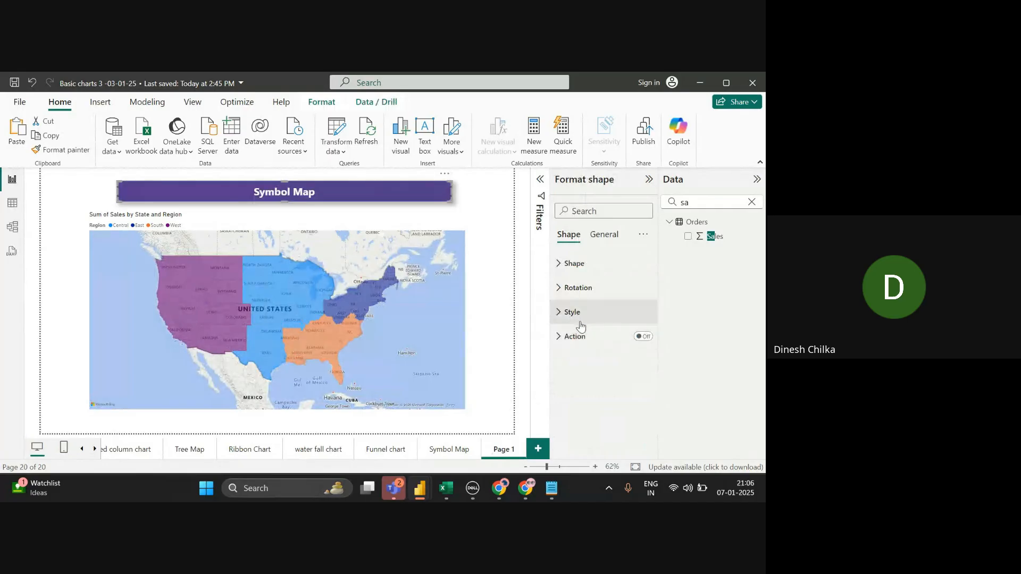
# - Change the pasted banner's text from 'Symbol Map' to 'Filled Map', then return to the Symbol Map page
pyautogui.click(578, 320)
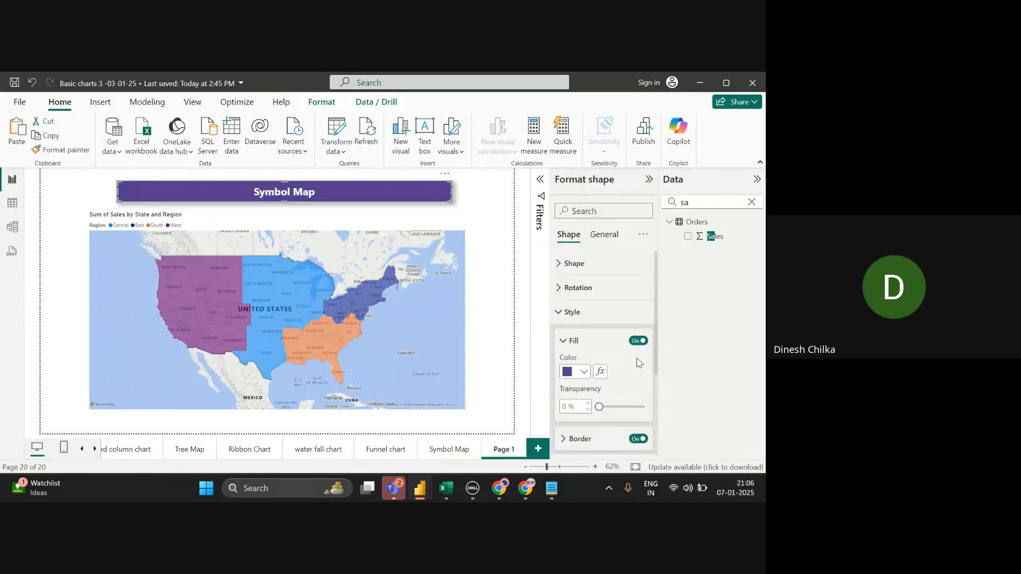
pyautogui.scroll(-3, 656, 398)
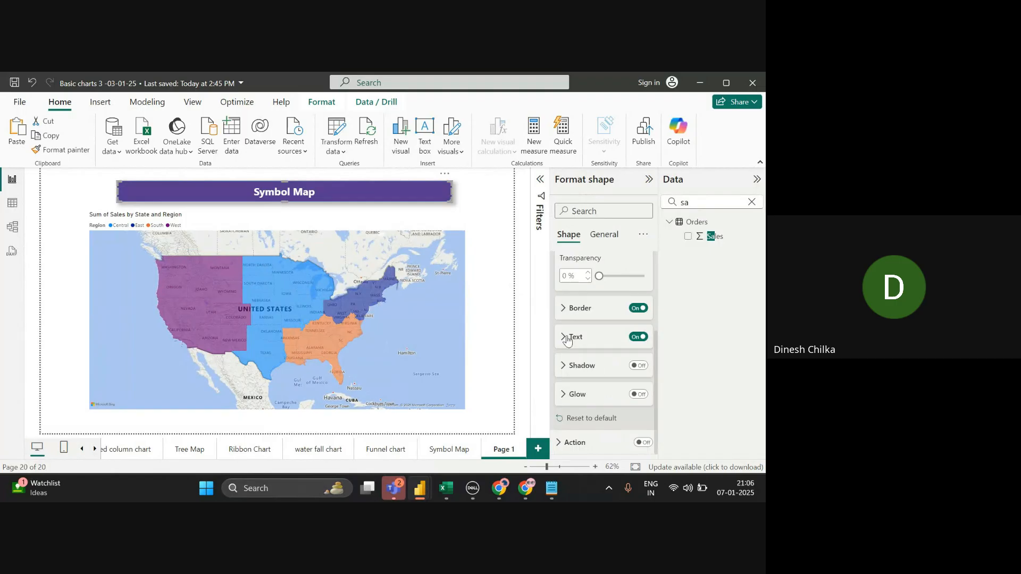
pyautogui.click(566, 339)
pyautogui.tripleClick(597, 368)
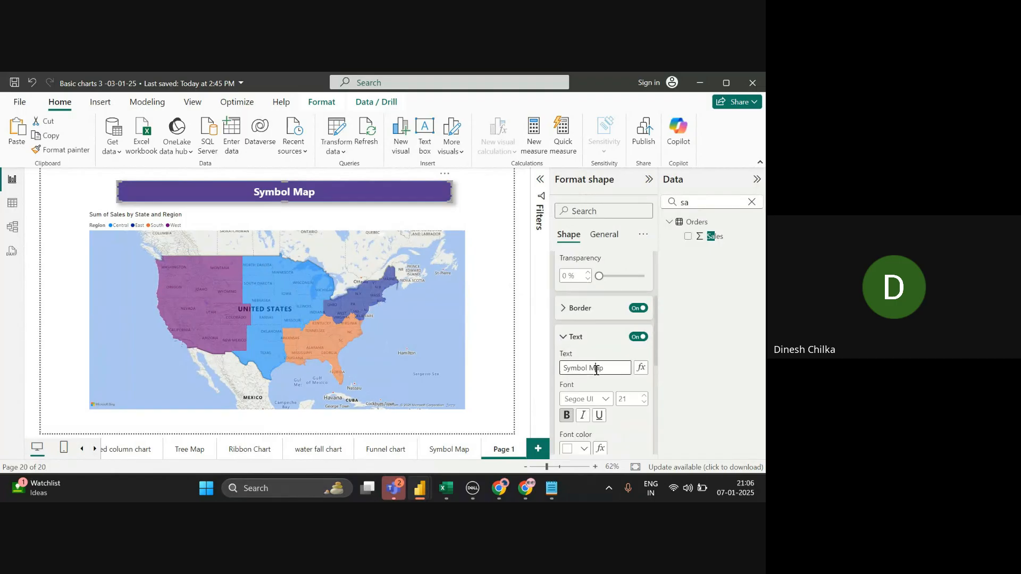
pyautogui.click(597, 369)
pyautogui.press('Delete')
pyautogui.press('Delete')
pyautogui.press('Delete')
pyautogui.press('BackSpace')
pyautogui.press('BackSpace')
pyautogui.press('BackSpace')
pyautogui.press('BackSpace')
pyautogui.write('Fill')
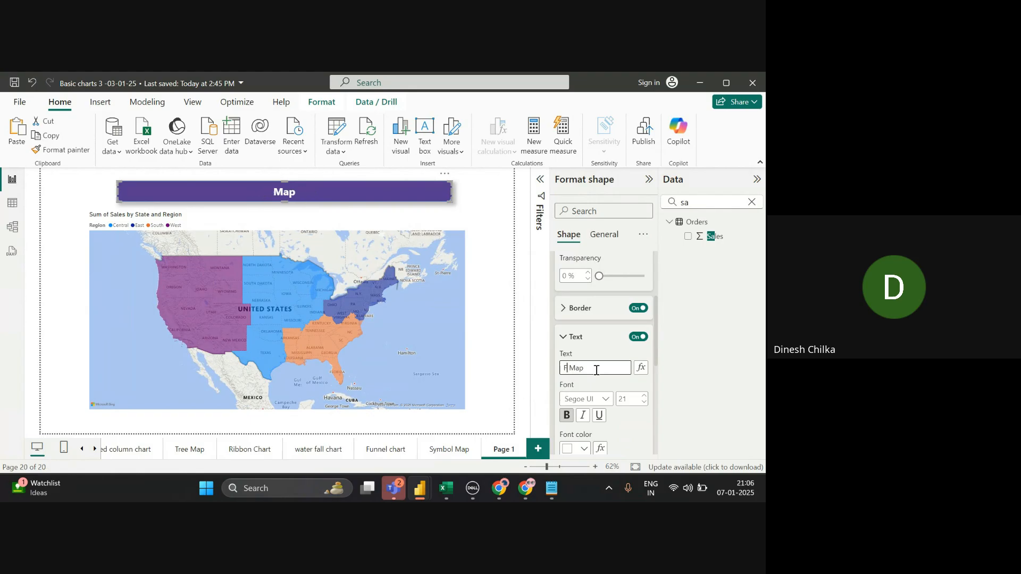
pyautogui.write('ed')
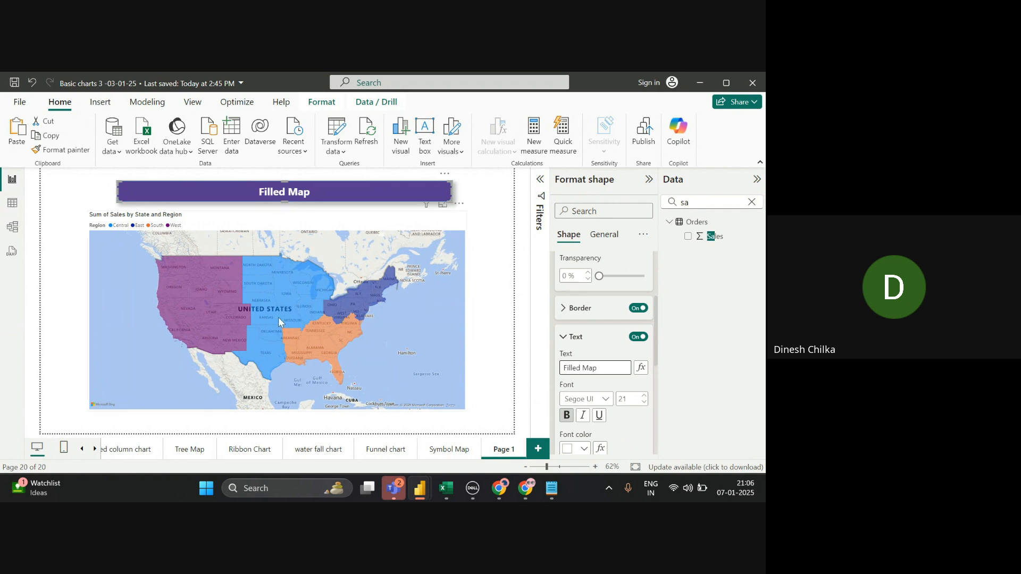
pyautogui.moveTo(277, 318)
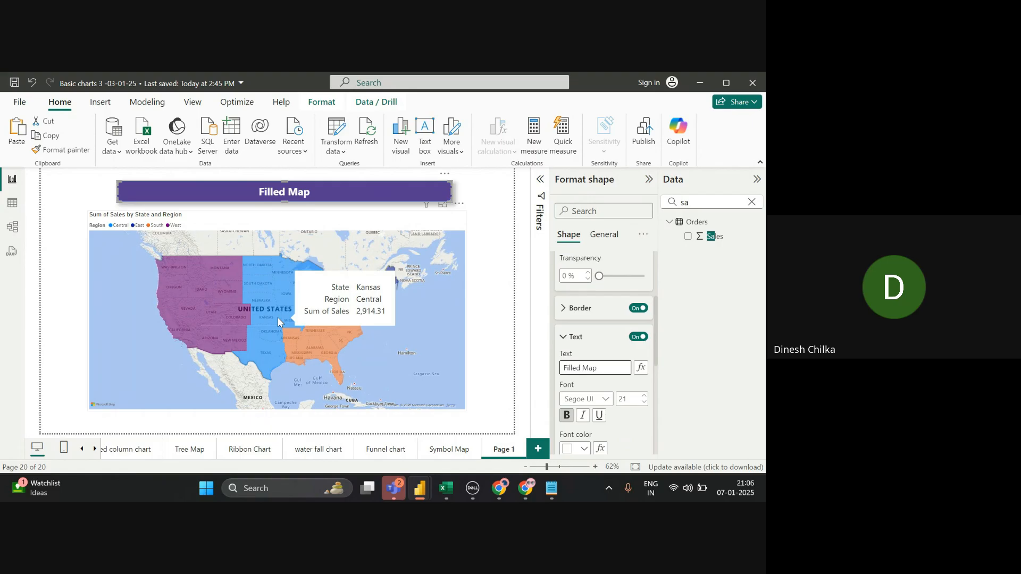
pyautogui.click(469, 457)
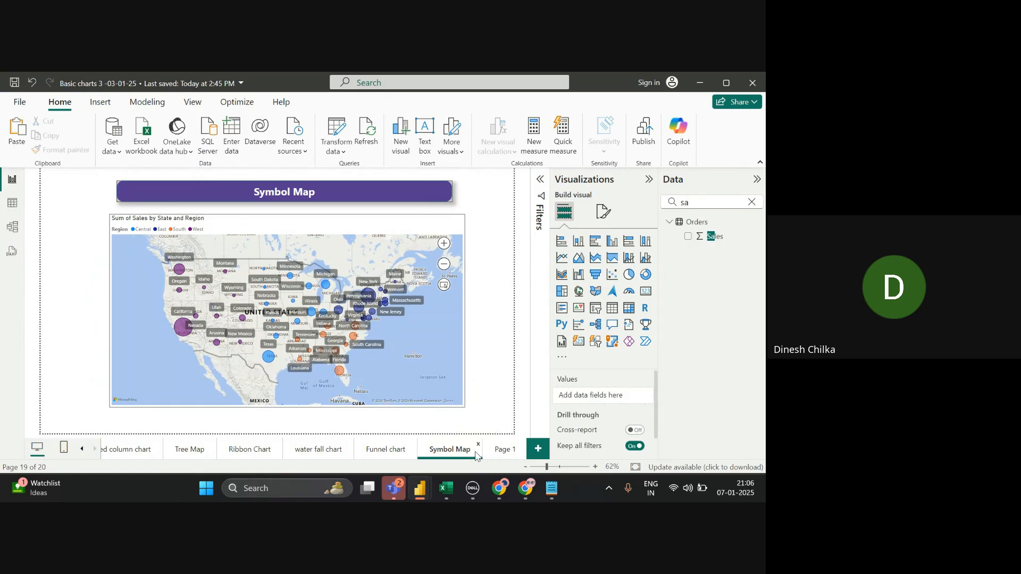
# - On Page 1's filled map, keep the Road map style and switch Zoom buttons On
pyautogui.click(504, 449)
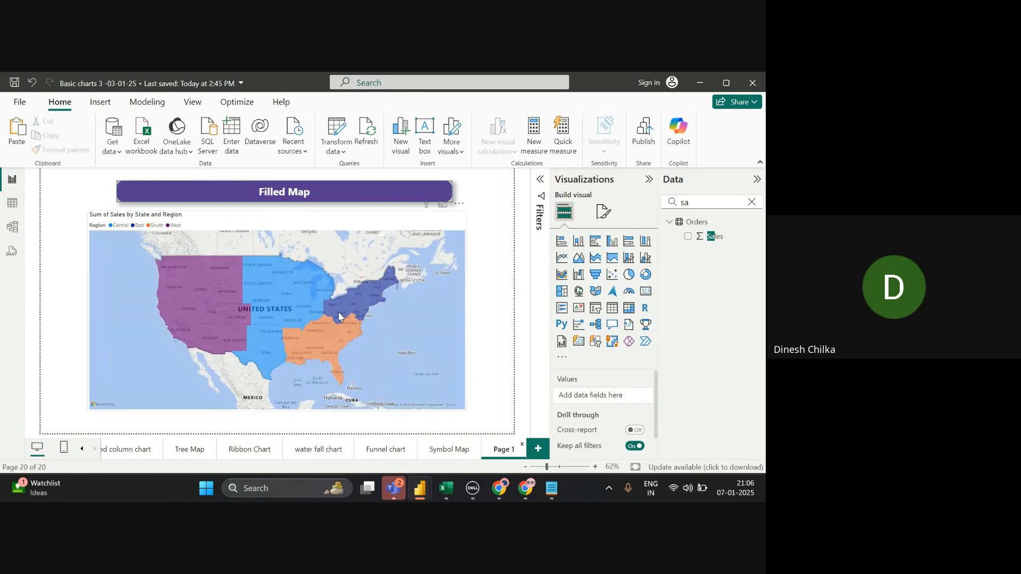
pyautogui.moveTo(339, 317)
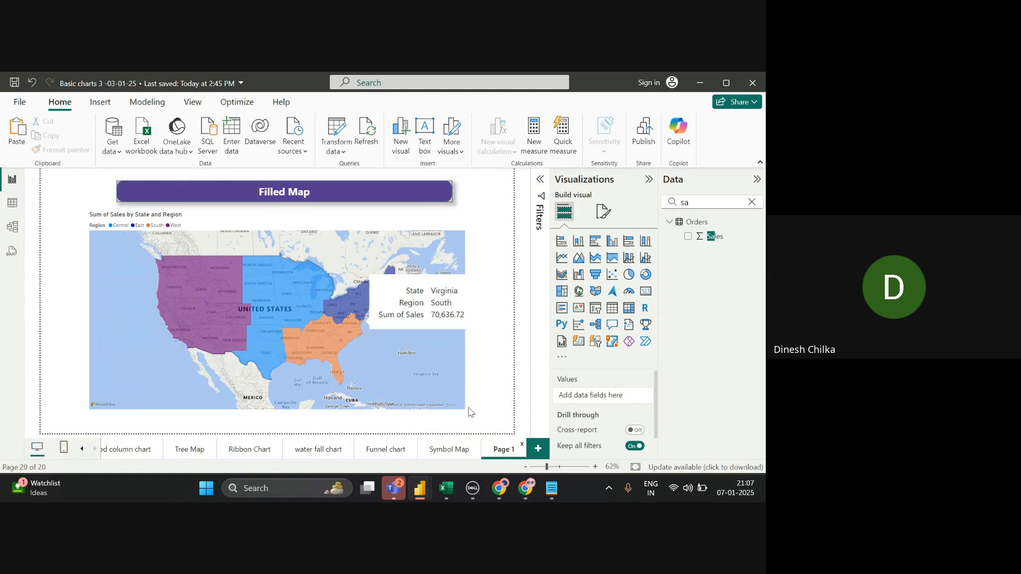
pyautogui.click(604, 211)
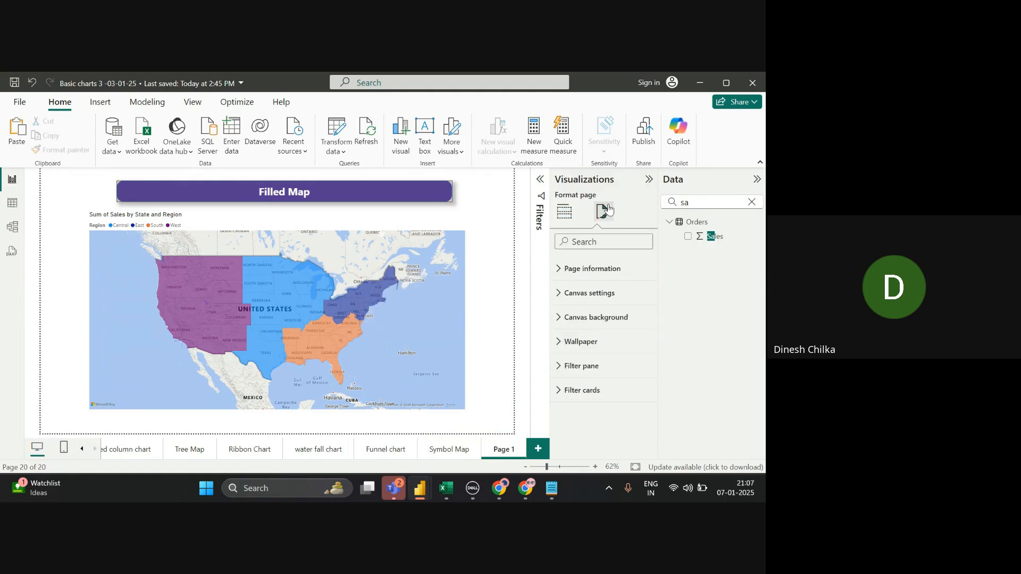
pyautogui.click(416, 285)
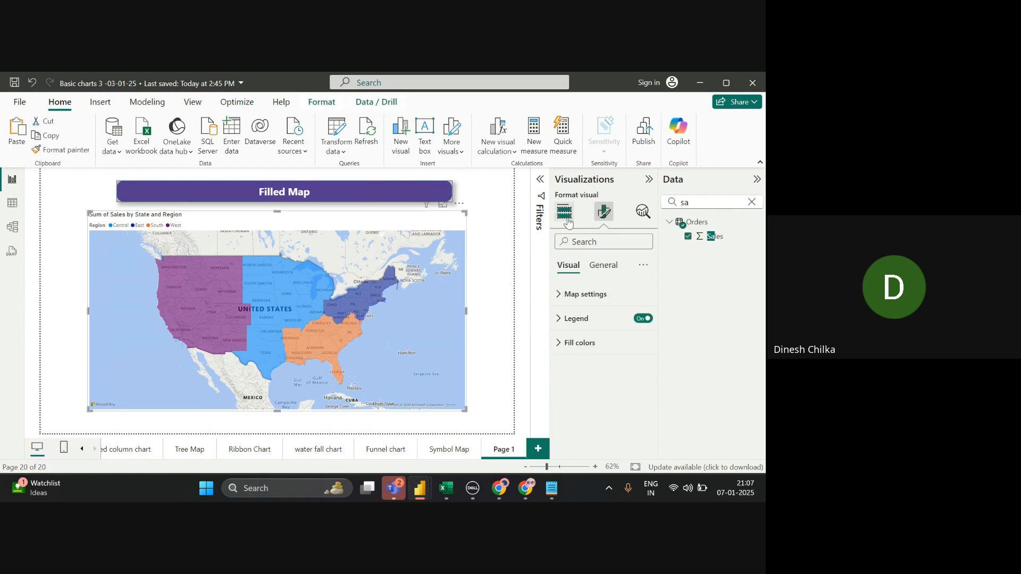
pyautogui.click(588, 294)
pyautogui.click(617, 353)
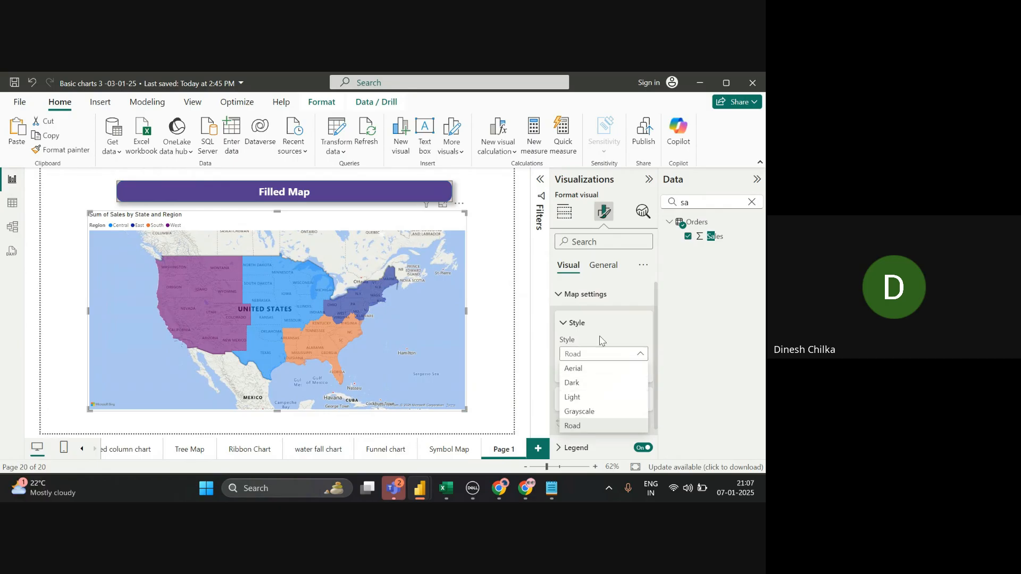
pyautogui.click(600, 360)
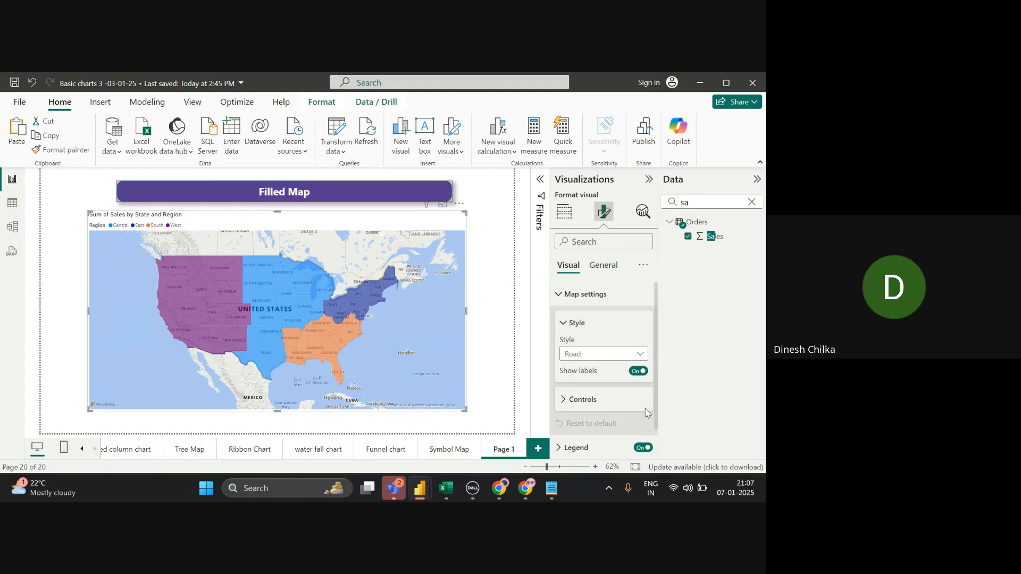
pyautogui.click(615, 404)
pyautogui.click(639, 434)
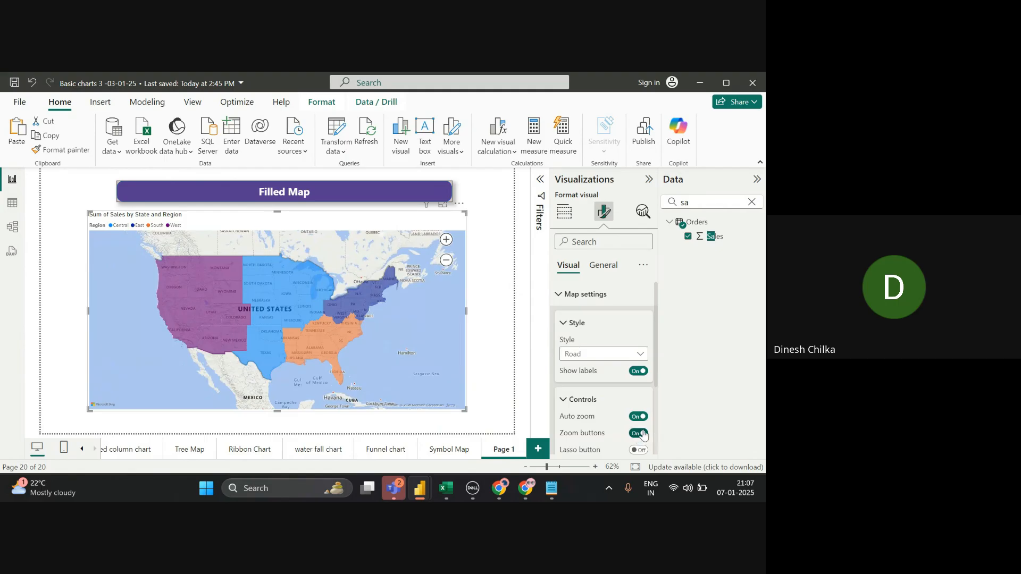
# - Rename the Page 1 tab to 'Filled Map' and append a new blank report page
pyautogui.rightClick(509, 451)
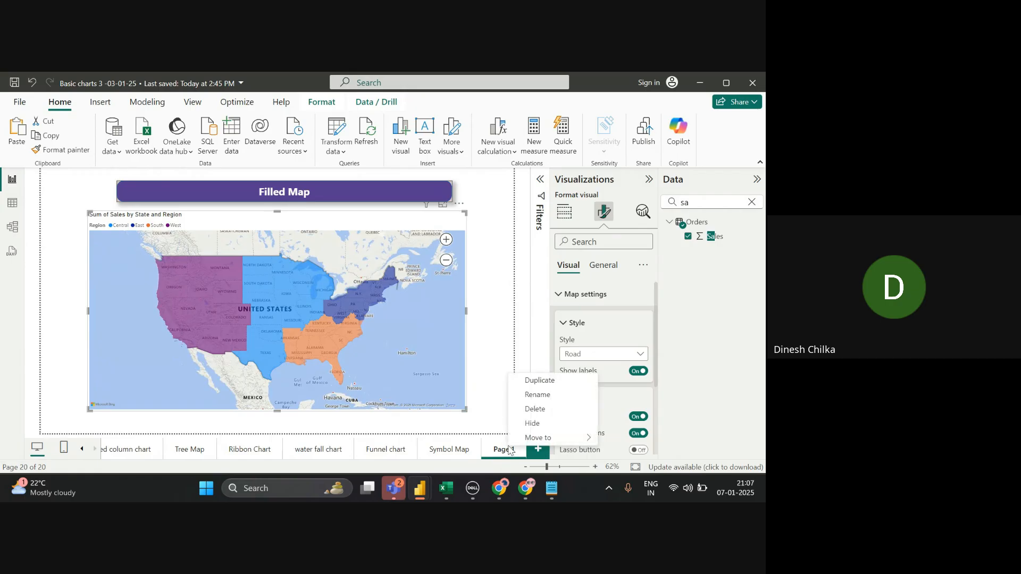
pyautogui.click(538, 395)
pyautogui.press('BackSpace')
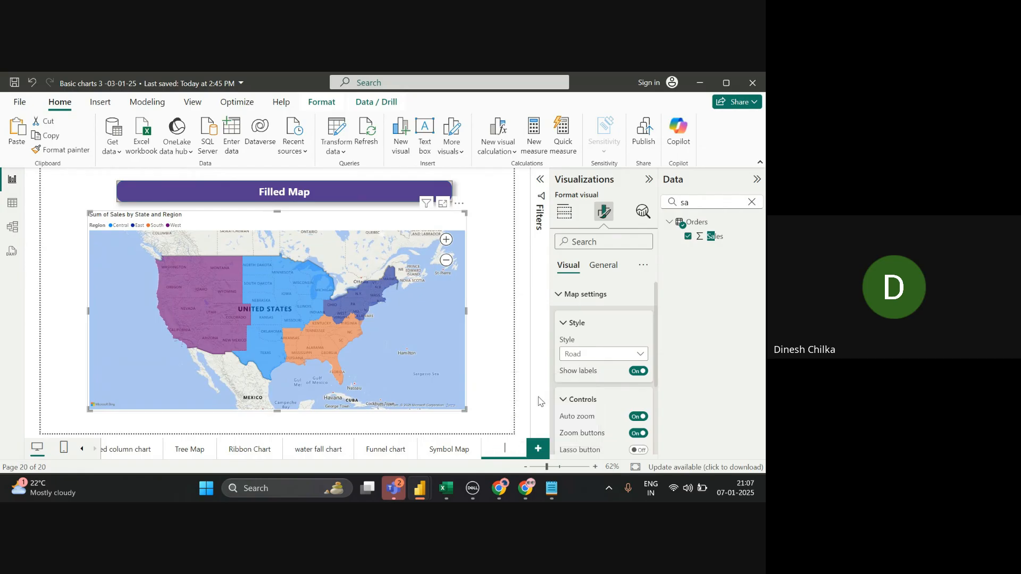
pyautogui.write('Filled Map')
pyautogui.press('Return')
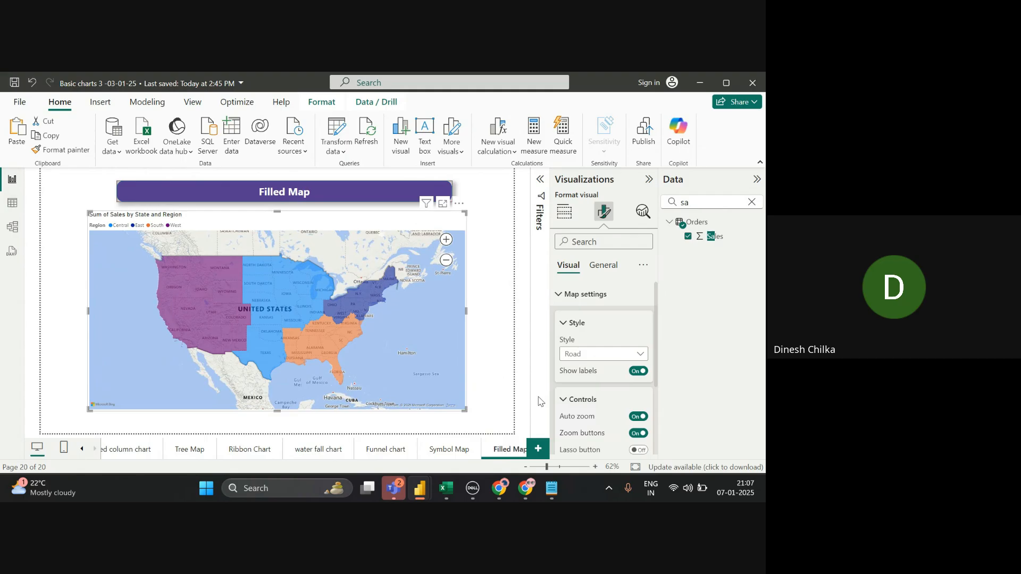
pyautogui.click(536, 449)
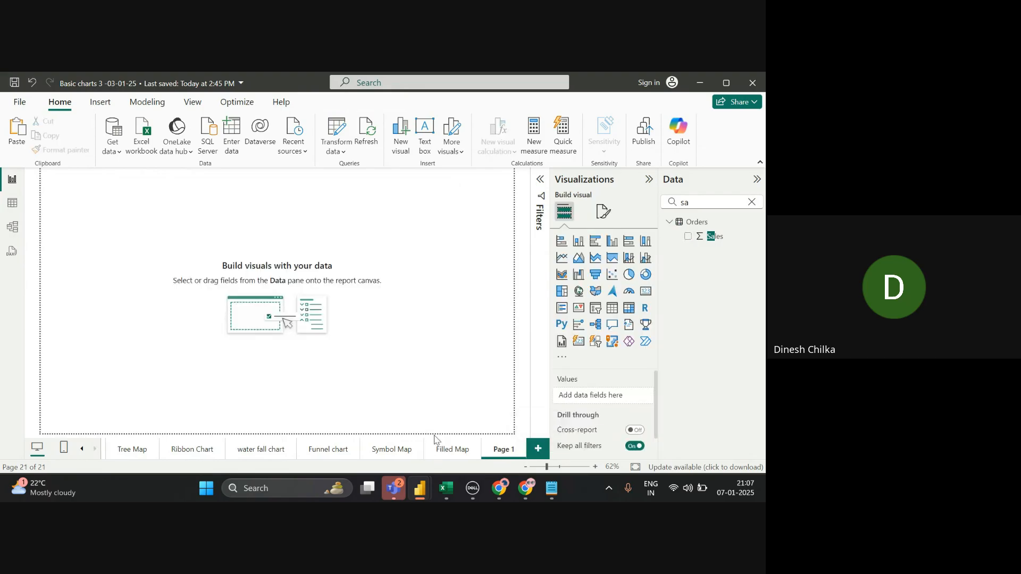
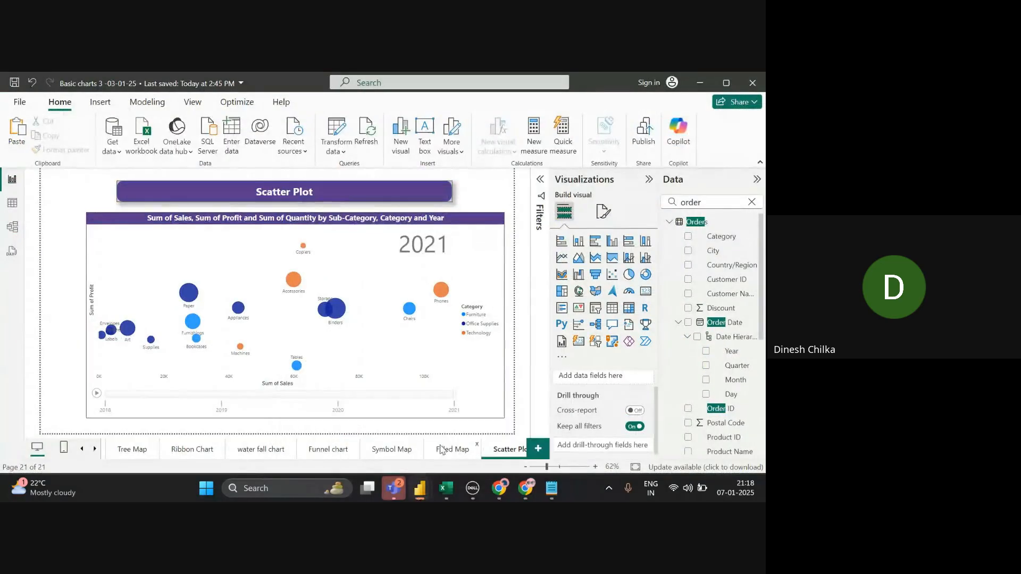
# - Switch from the Power BI Scatter Plot report to the Google Meet call
pyautogui.click(439, 450)
pyautogui.hotkey('alt', 'Tab')
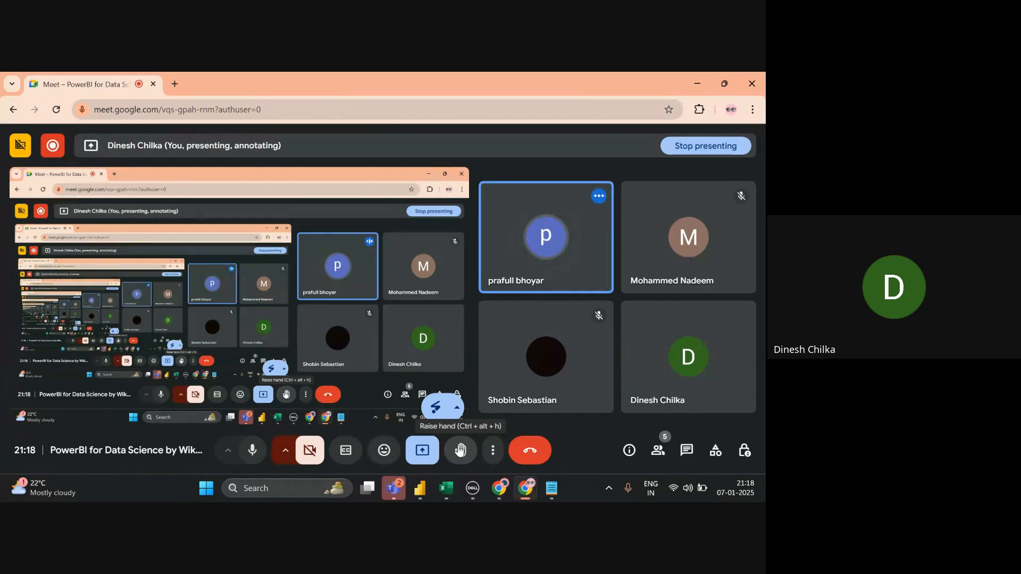
# - Raise and lower a hand in the Meet call, then return to Power BI's Filled Map page
pyautogui.click(461, 451)
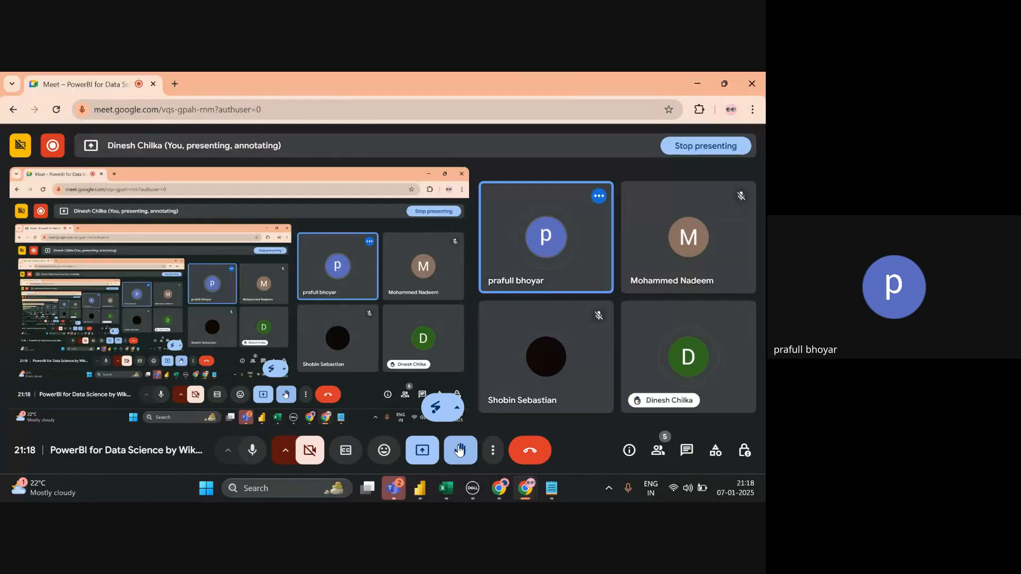
pyautogui.click(460, 451)
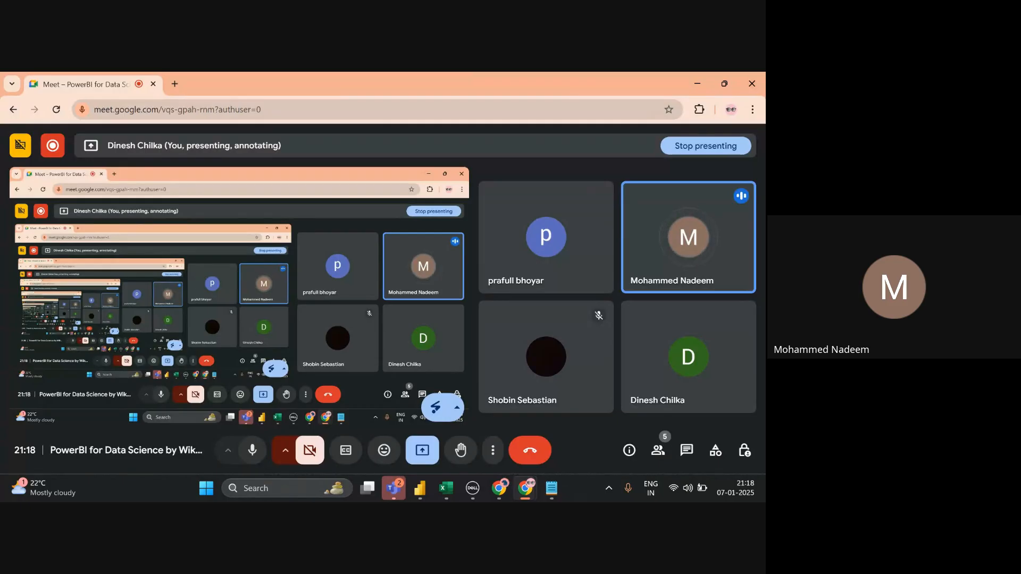
pyautogui.hotkey('alt', 'Tab')
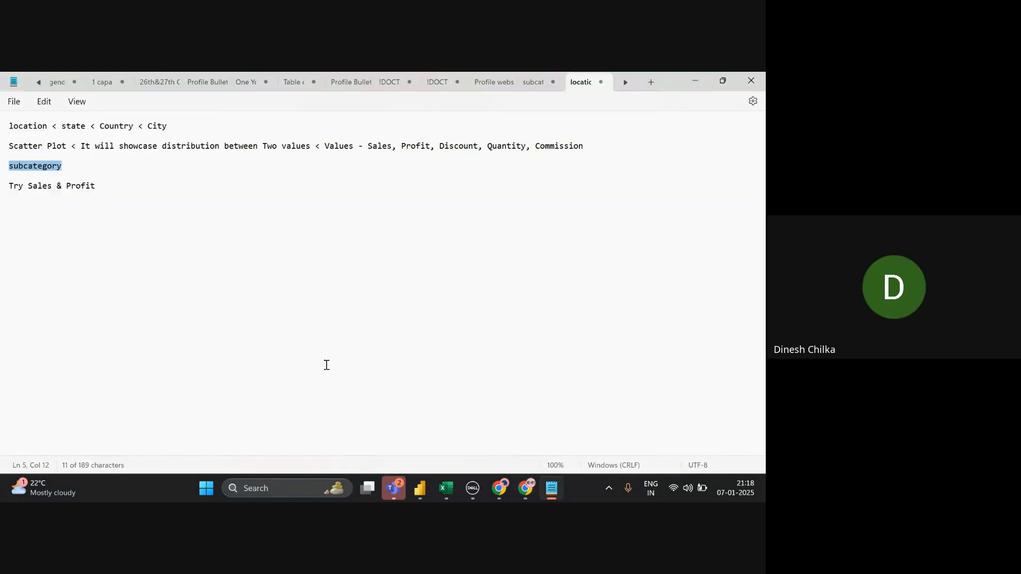
pyautogui.hotkey('alt', 'Tab')
pyautogui.hotkey('alt', 'Tab')
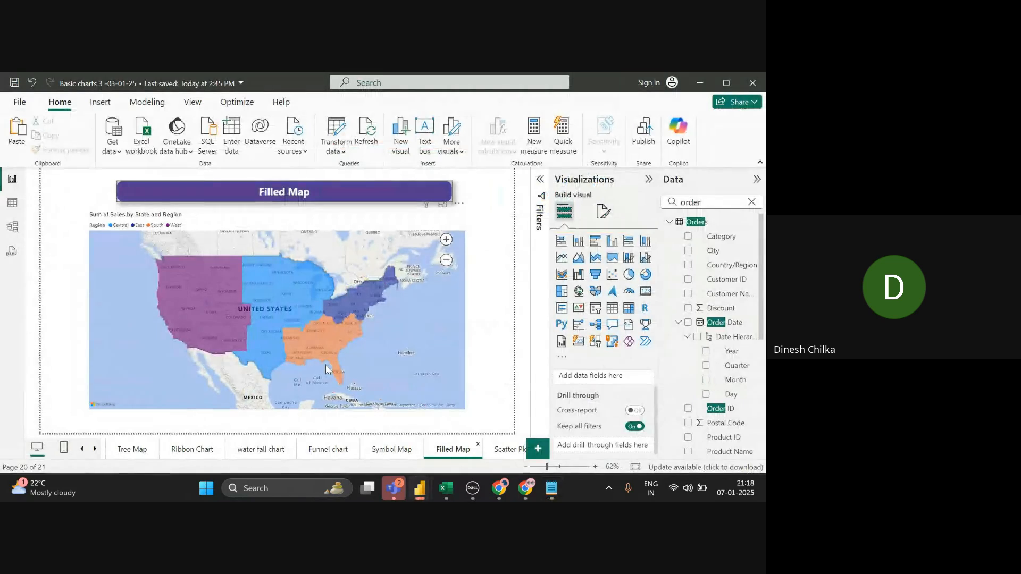
# - Look through the Symbol Map, Filled Map and Scatter Plot report pages
pyautogui.click(392, 449)
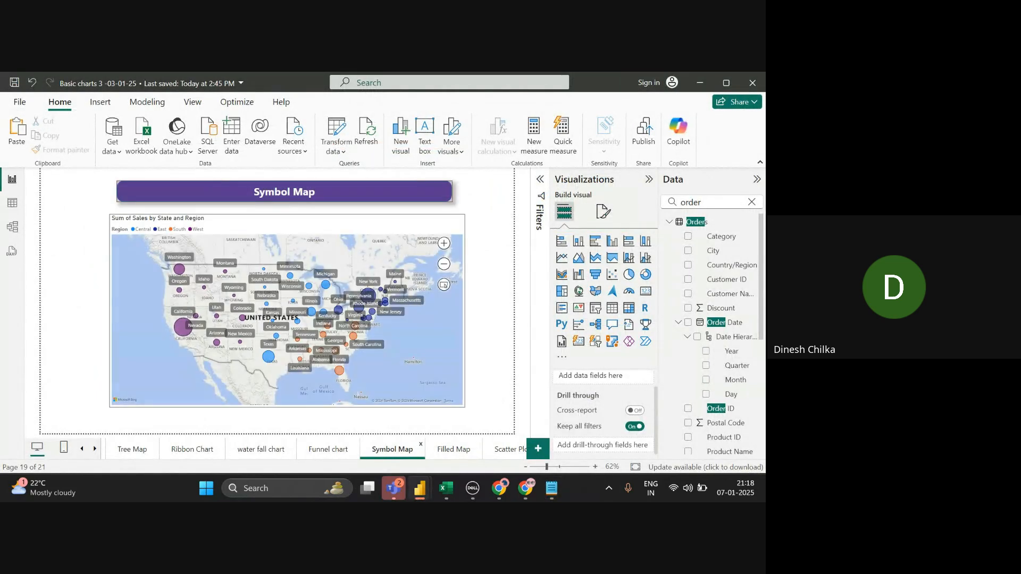
pyautogui.click(454, 450)
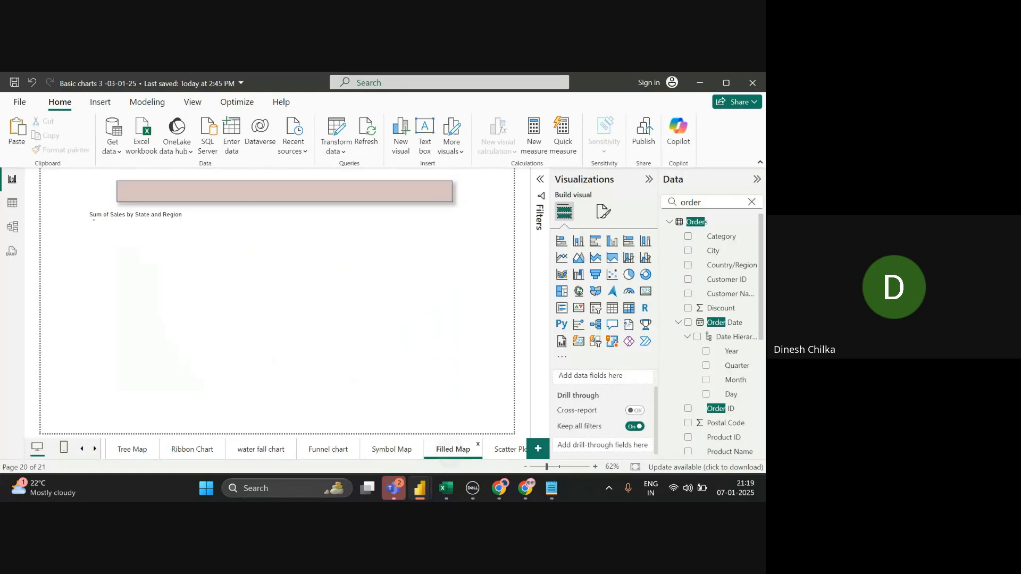
pyautogui.click(508, 449)
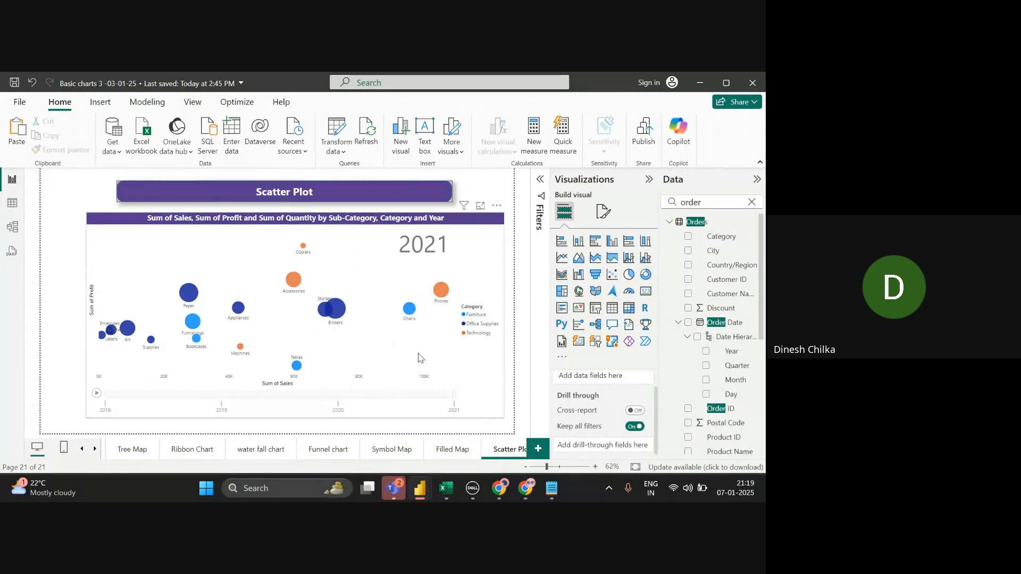
pyautogui.hotkey('alt', 'Tab')
pyautogui.hotkey('alt', 'Tab')
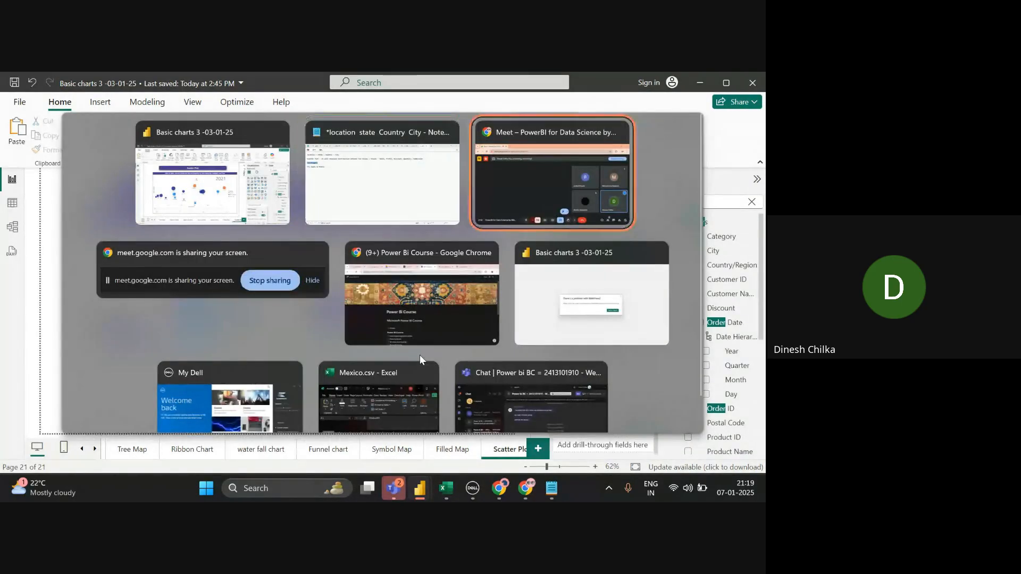
pyautogui.hotkey('alt', 'Tab')
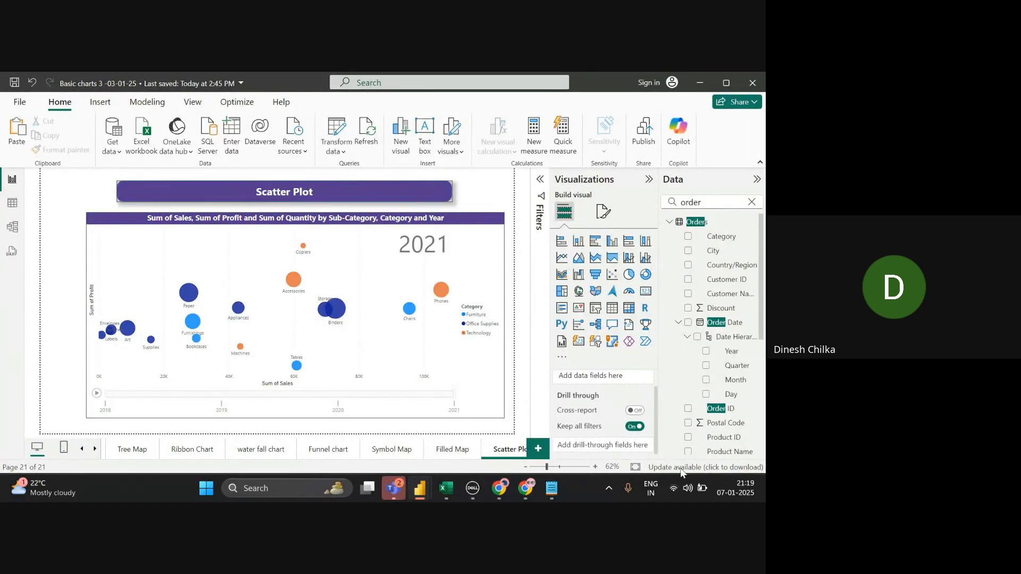
# - Add a new blank Page 1 to the report and bring up the Notepad notes
pyautogui.click(530, 454)
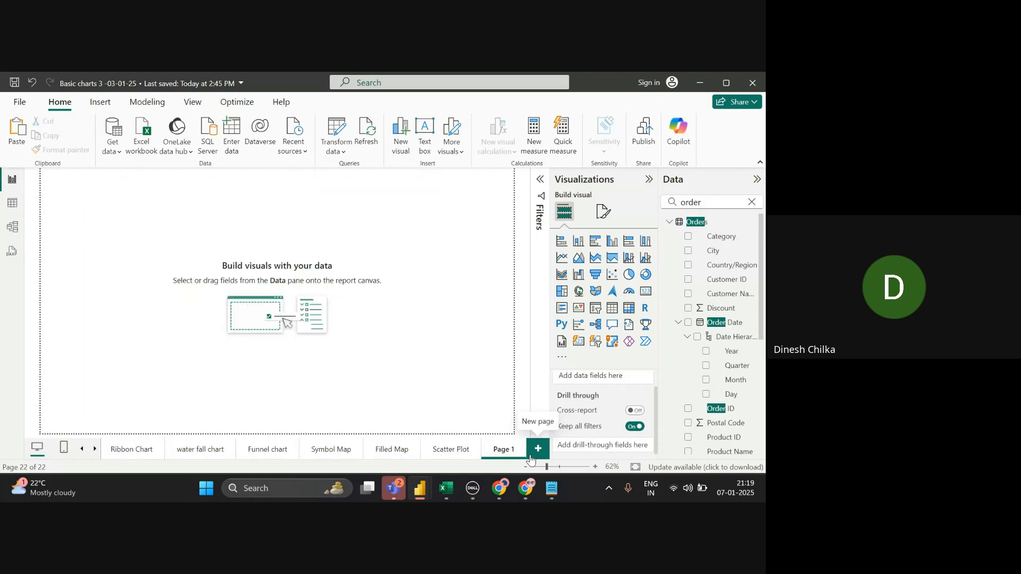
pyautogui.click(451, 451)
pyautogui.click(495, 450)
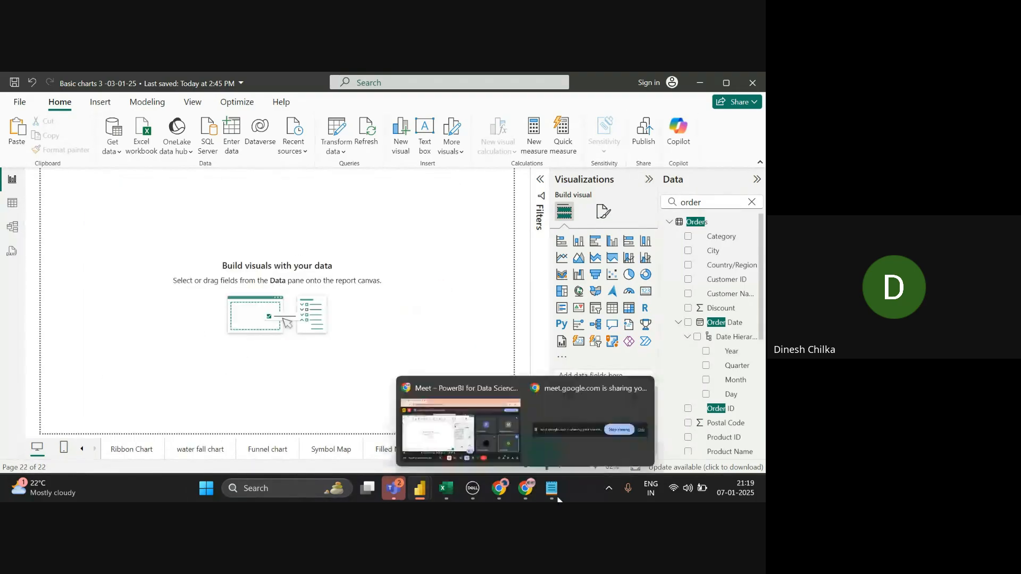
pyautogui.click(551, 488)
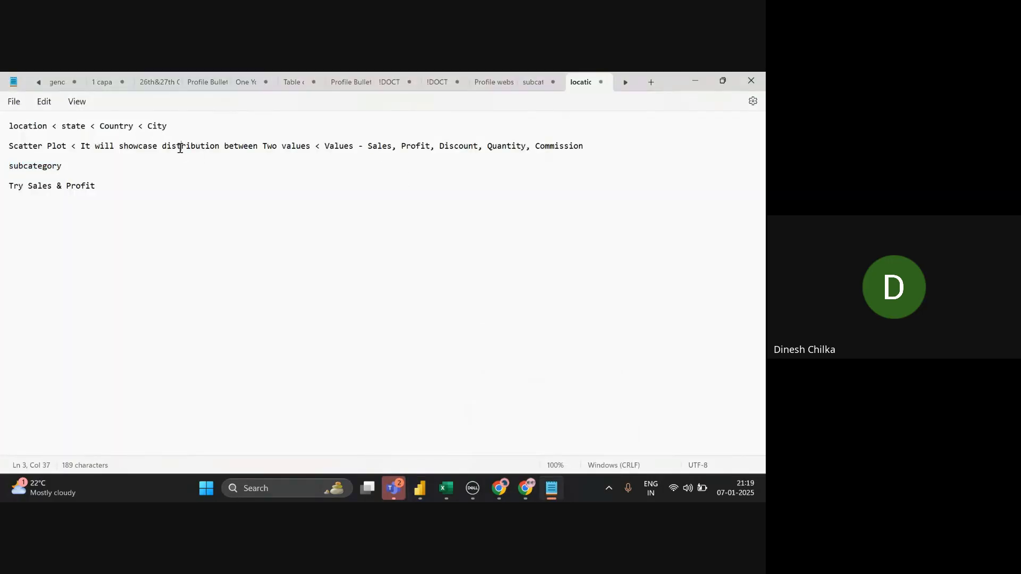
# - Review the scatter plot note's candidate values Sales, Profit, Discount and Commission, then return to Power BI
pyautogui.doubleClick(180, 149)
pyautogui.click(255, 148)
pyautogui.doubleClick(254, 148)
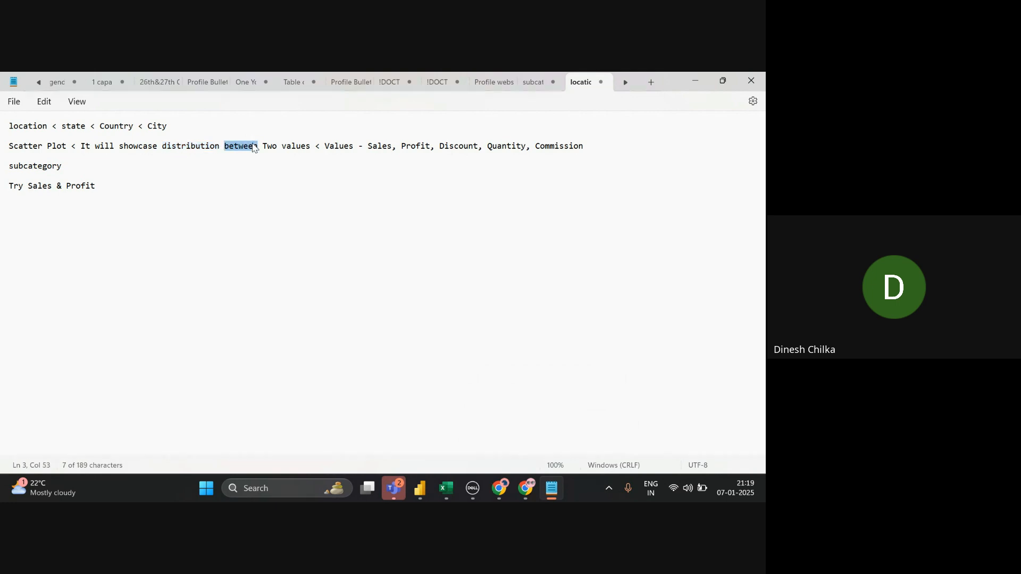
pyautogui.click(297, 148)
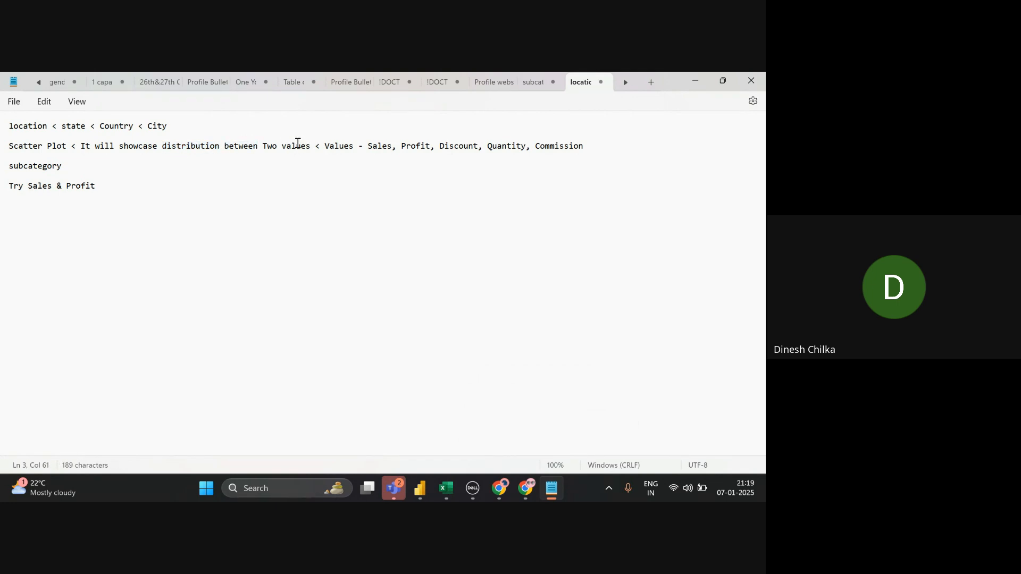
pyautogui.doubleClick(378, 148)
pyautogui.doubleClick(429, 147)
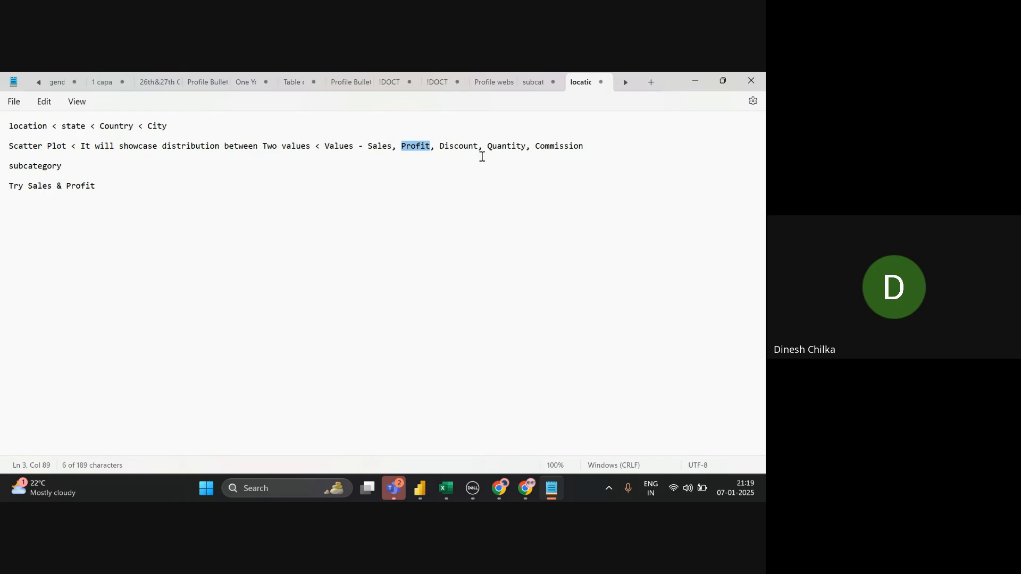
pyautogui.doubleClick(470, 149)
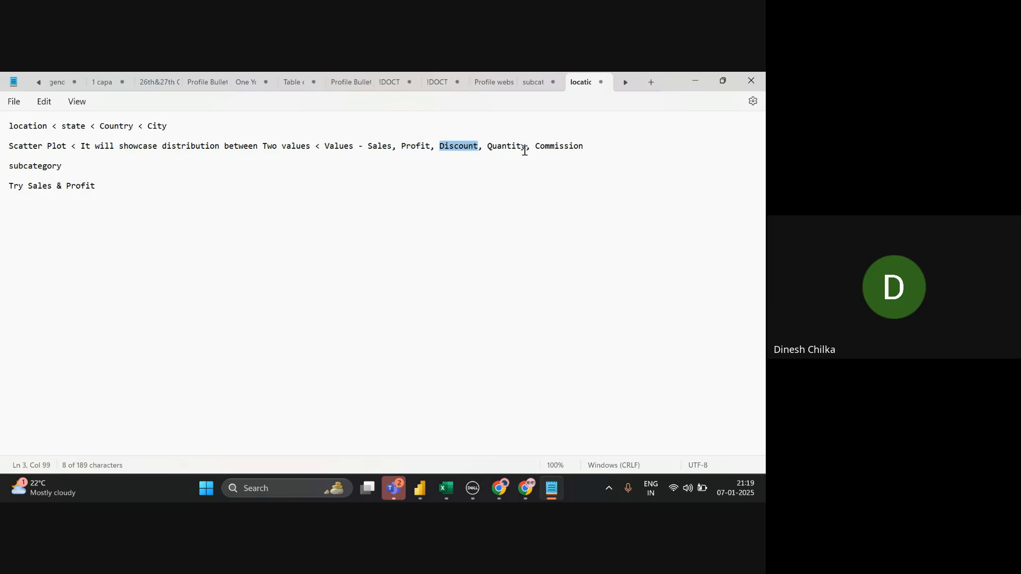
pyautogui.click(525, 149)
pyautogui.click(546, 149)
pyautogui.doubleClick(548, 150)
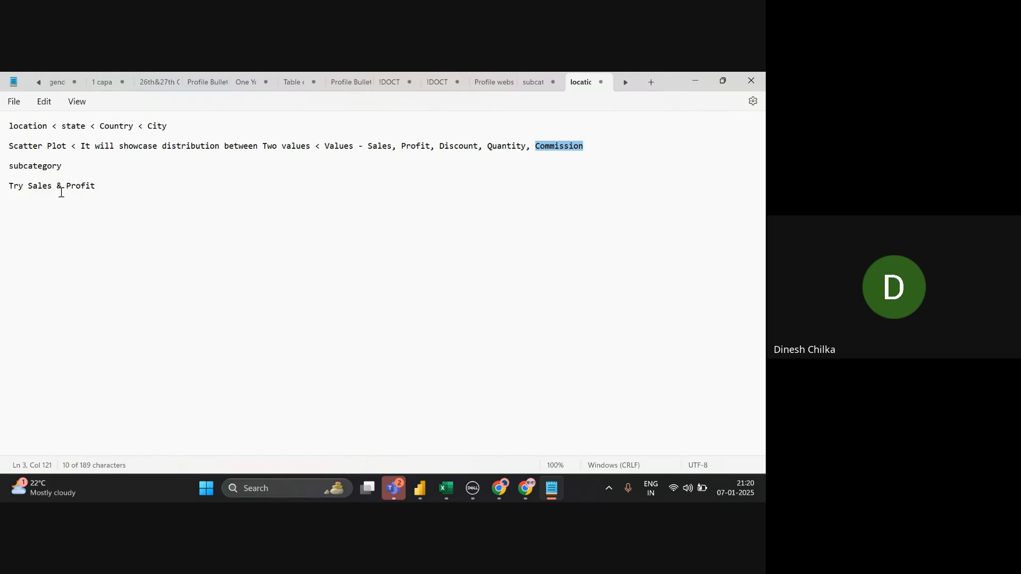
pyautogui.hotkey('alt', 'Tab')
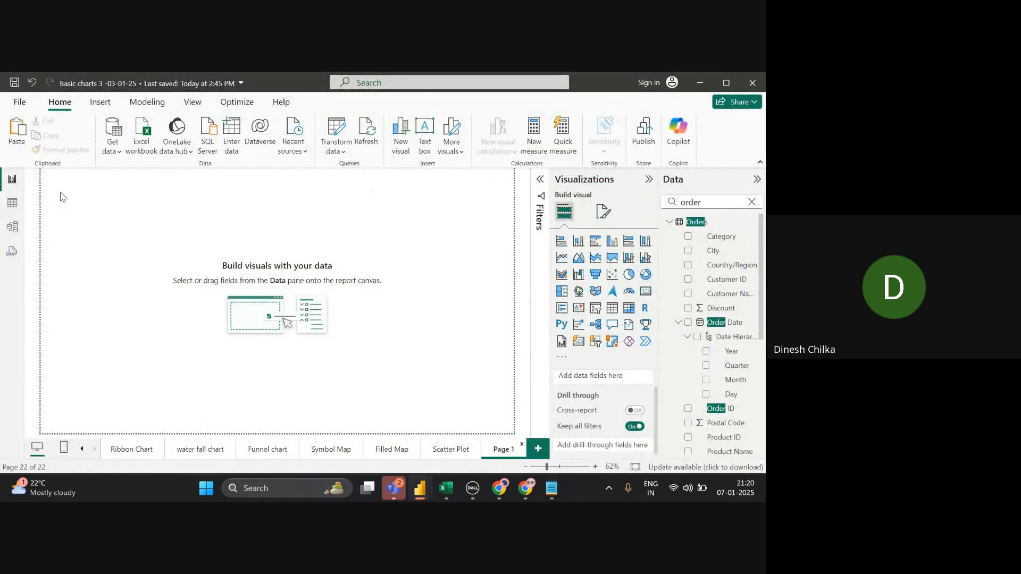
# - After a detour through Notepad and the Meet call, show the Scatter Plot page's bubble chart
pyautogui.hotkey('alt', 'Tab')
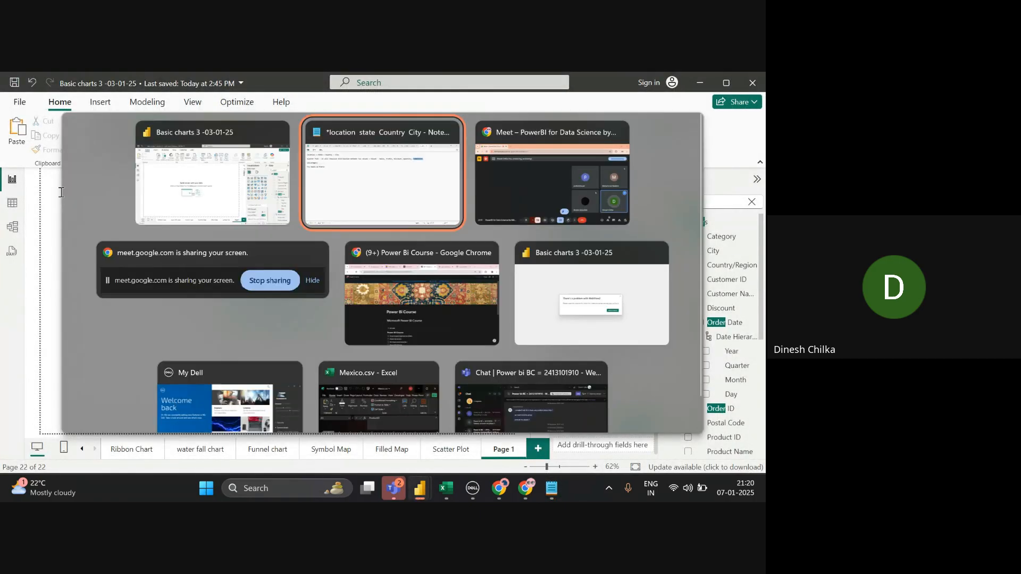
pyautogui.hotkey('alt', 'Tab')
pyautogui.press('Tab')
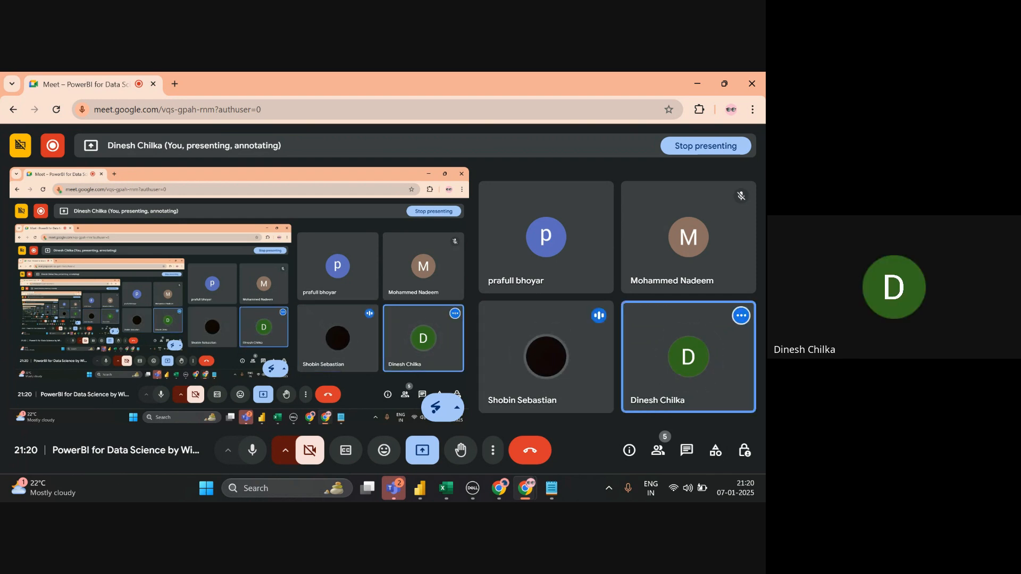
pyautogui.hotkey('alt', 'Tab')
pyautogui.hotkey('alt', 'Tab')
pyautogui.hotkey('alt', 'Tab')
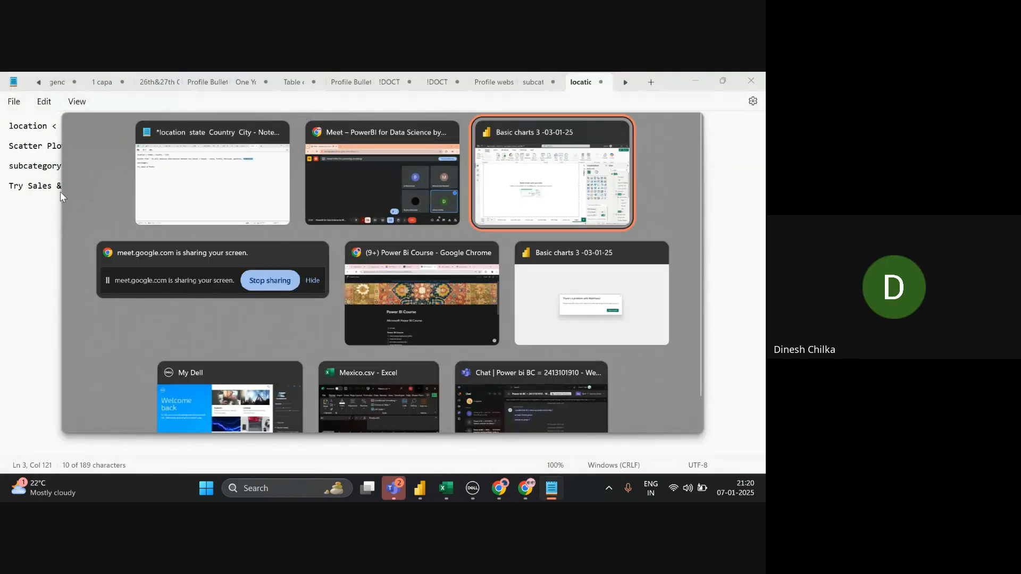
pyautogui.click(451, 449)
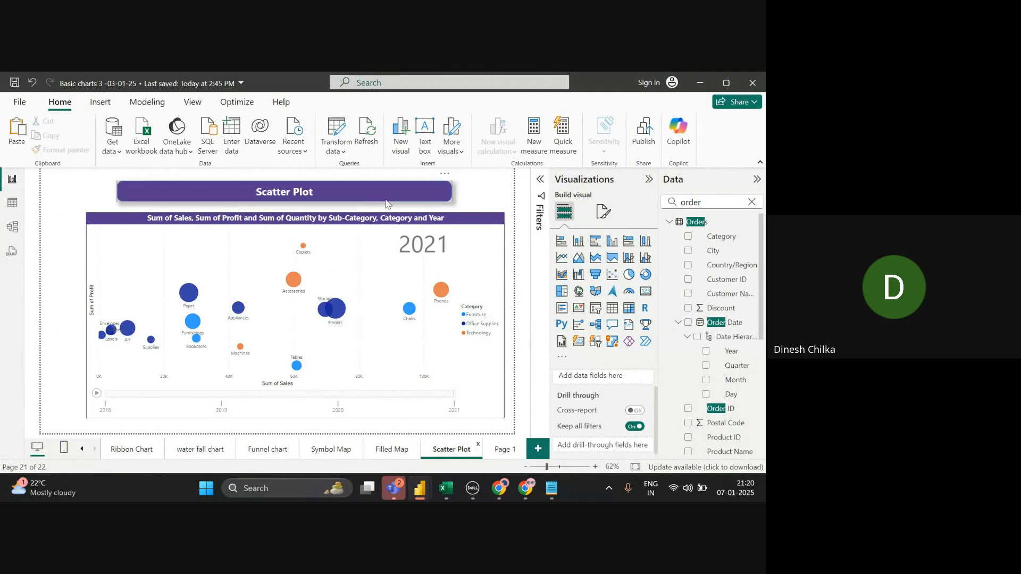
# - Remove the existing sales-versus-profit chart from the Scatter Plot page
pyautogui.click(468, 245)
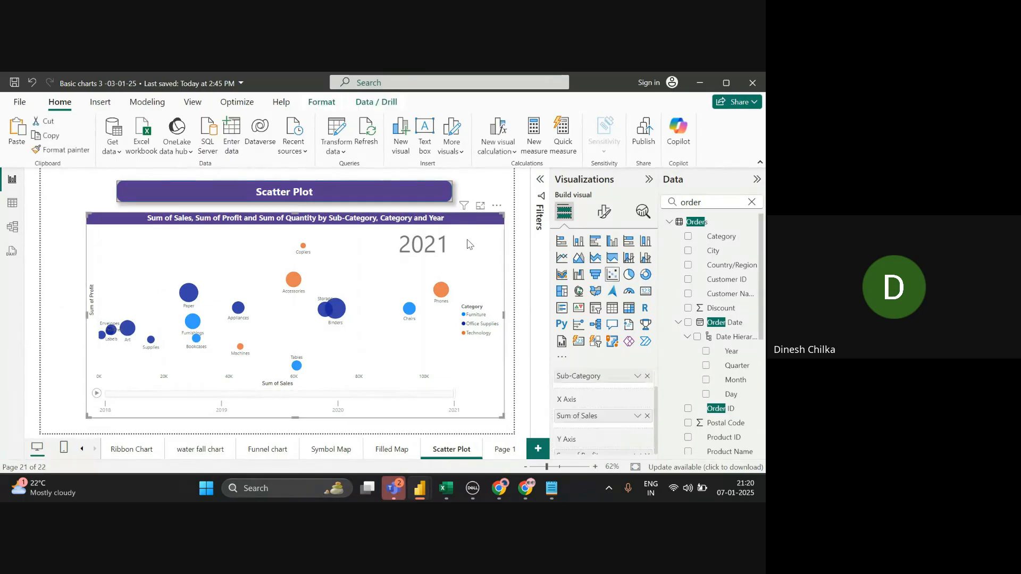
pyautogui.click(497, 205)
pyautogui.click(551, 266)
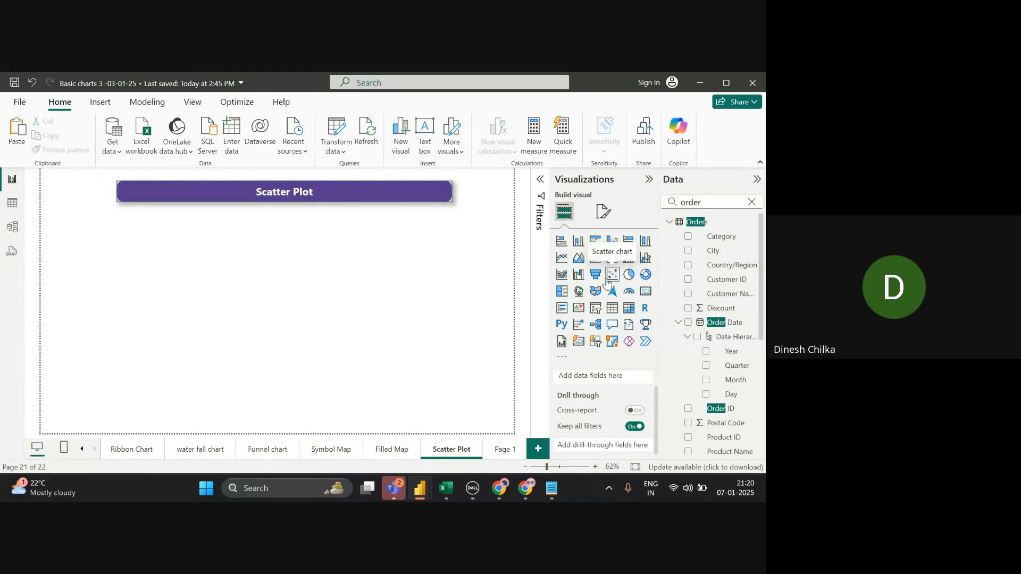
# - Add an empty scatter chart stretched to fill the page, then switch to Notepad
pyautogui.click(607, 281)
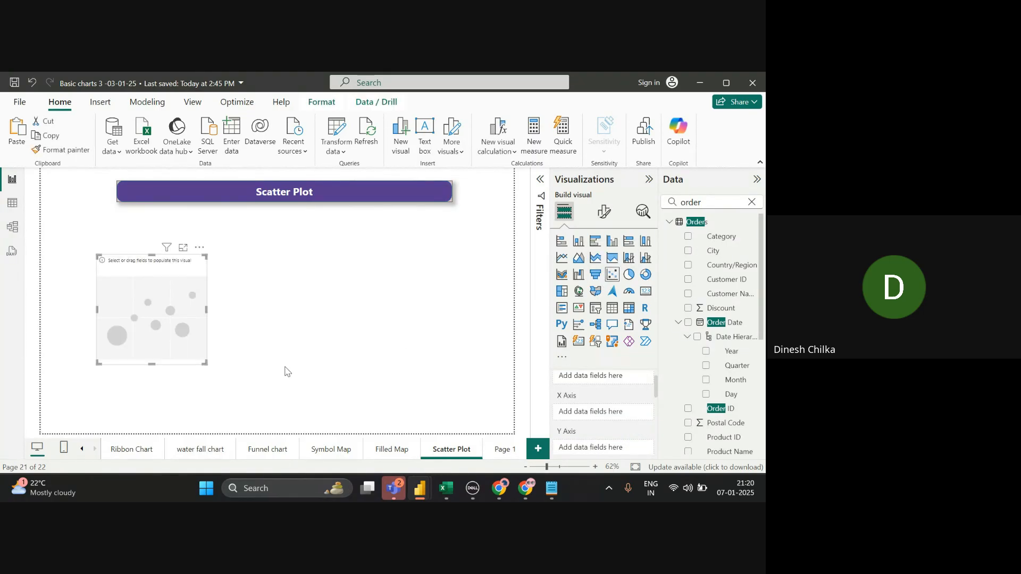
pyautogui.moveTo(205, 362); pyautogui.dragTo(499, 411)
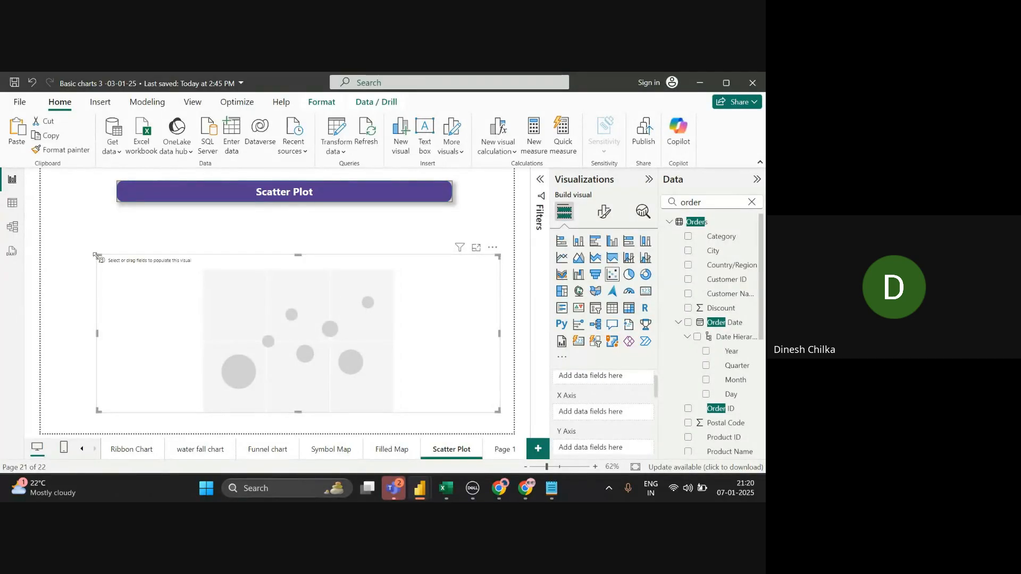
pyautogui.moveTo(98, 257); pyautogui.dragTo(97, 218)
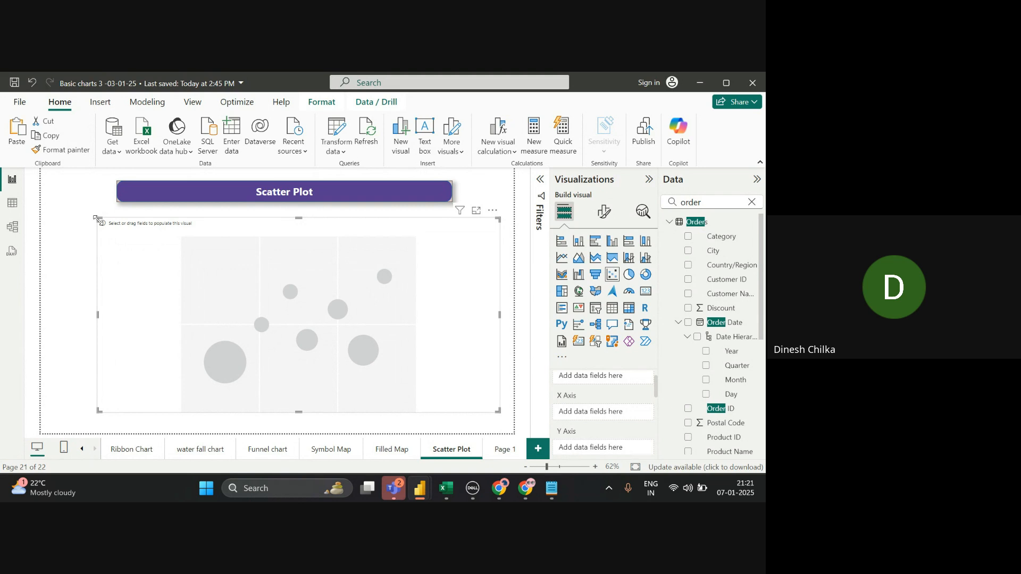
pyautogui.hotkey('alt', 'Tab')
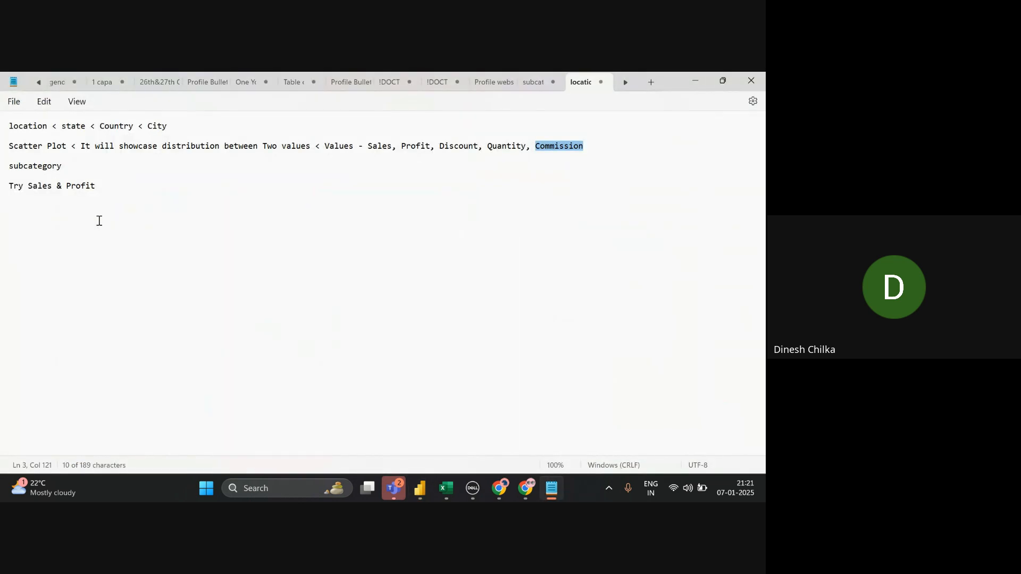
# - Append '> Sales & Profit' after 'subcategory' in the Notepad notes, then return to Power BI
pyautogui.hotkey('alt', 'Tab')
pyautogui.hotkey('alt', 'Tab')
pyautogui.rightClick(178, 140)
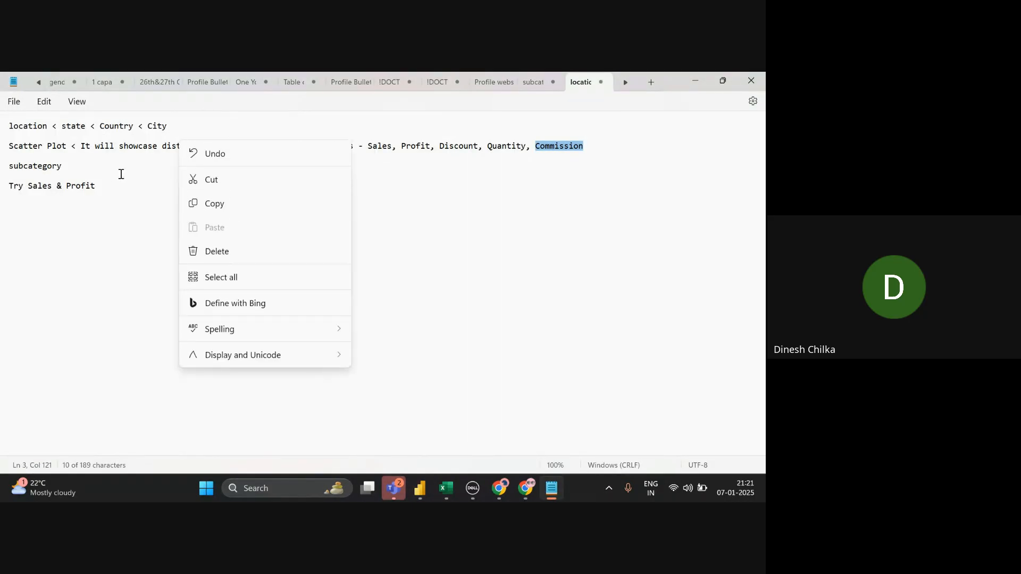
pyautogui.tripleClick(68, 192)
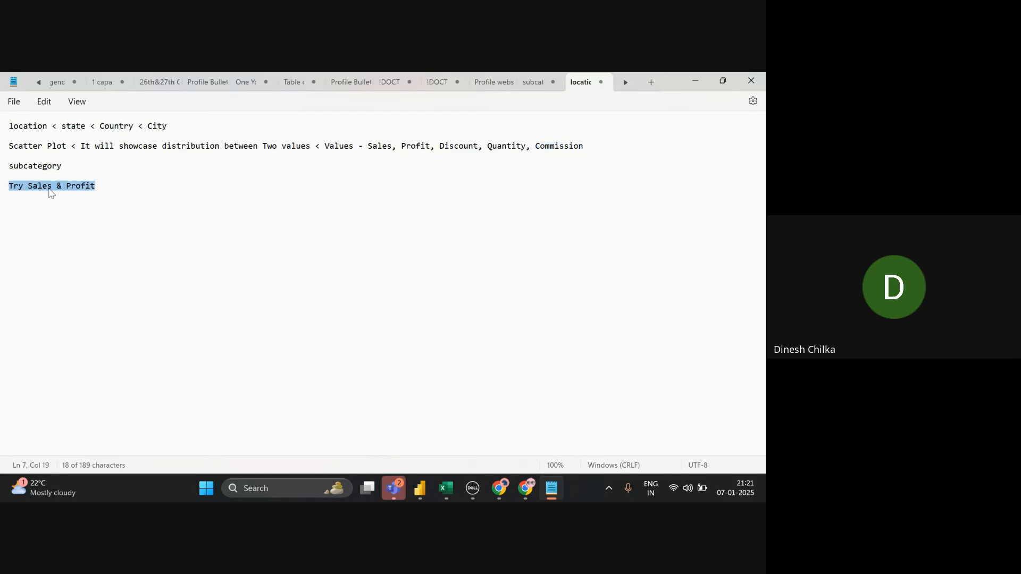
pyautogui.click(69, 170)
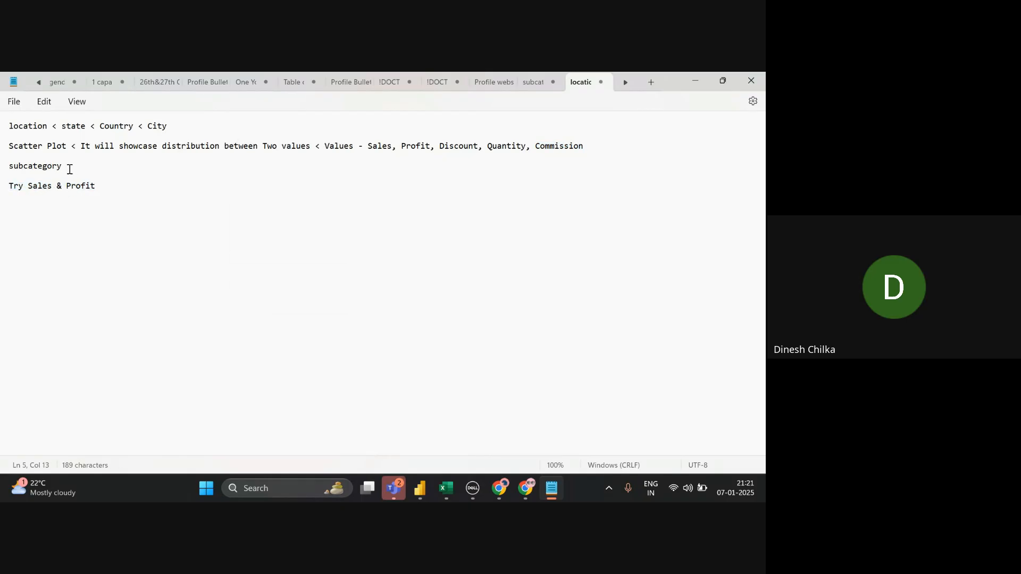
pyautogui.write('> Sales & Profit')
pyautogui.hotkey('alt', 'Tab')
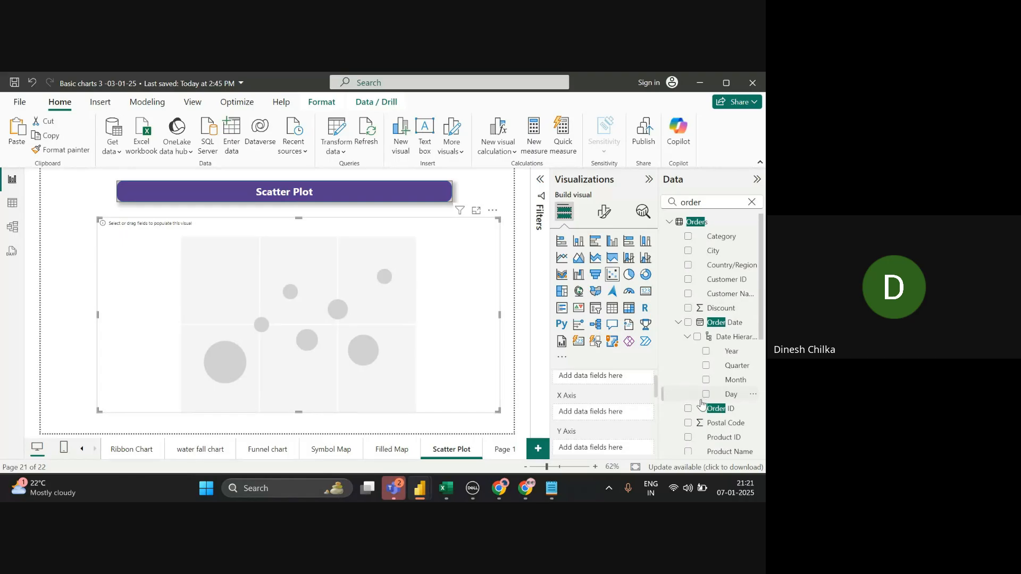
pyautogui.scroll(1, 658, 376)
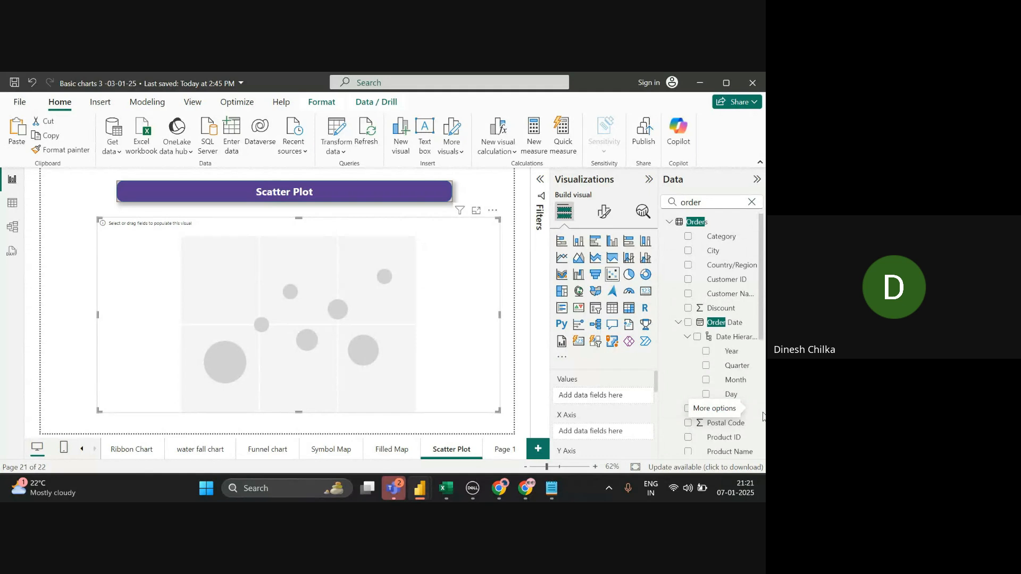
pyautogui.scroll(-5, 764, 418)
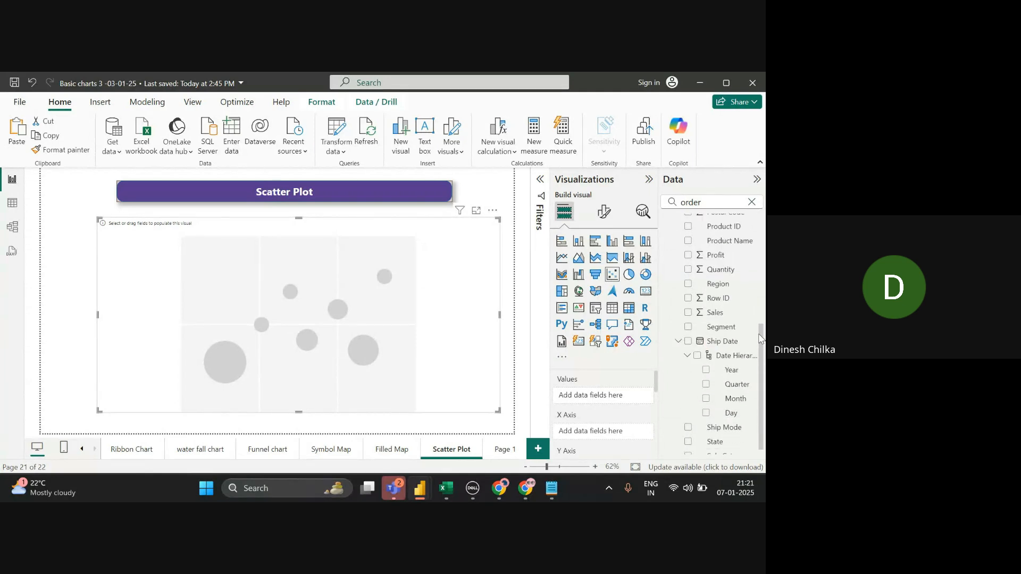
pyautogui.click(734, 203)
# - Search 'sub' and put Sub-Category in the scatter chart's Values, then search the fields for 'prof'
pyautogui.click(752, 204)
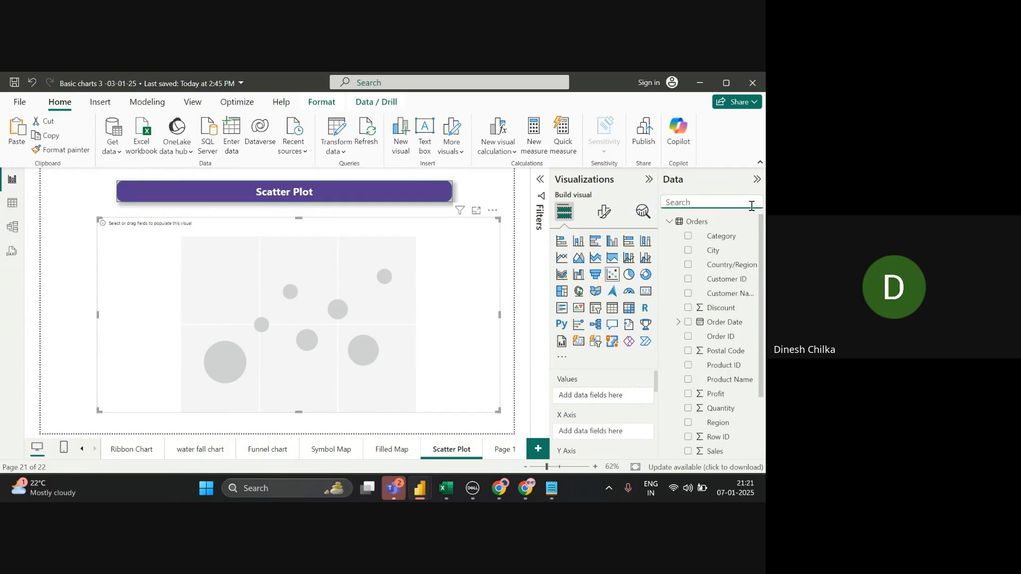
pyautogui.write('sub')
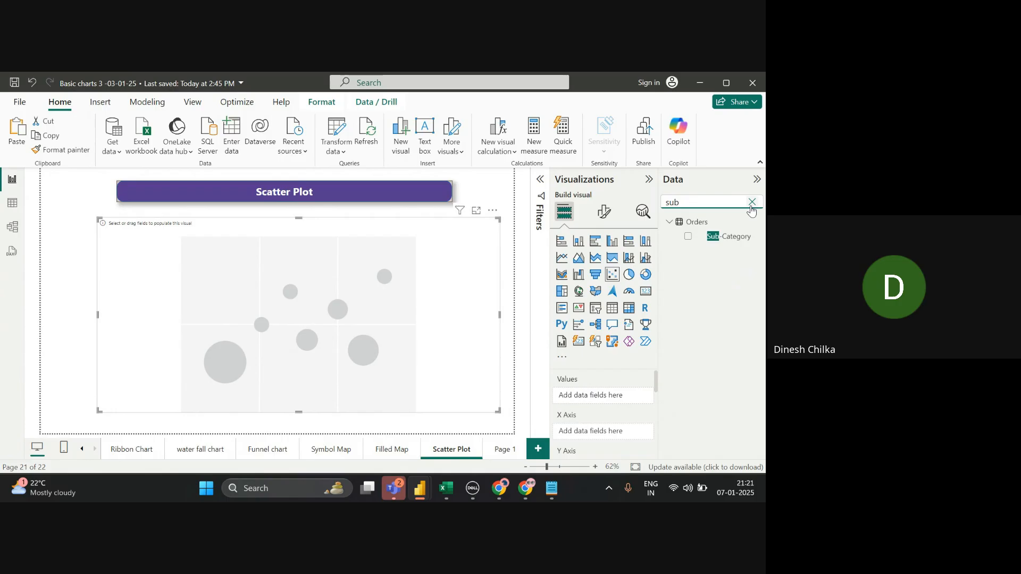
pyautogui.moveTo(748, 241); pyautogui.dragTo(642, 401)
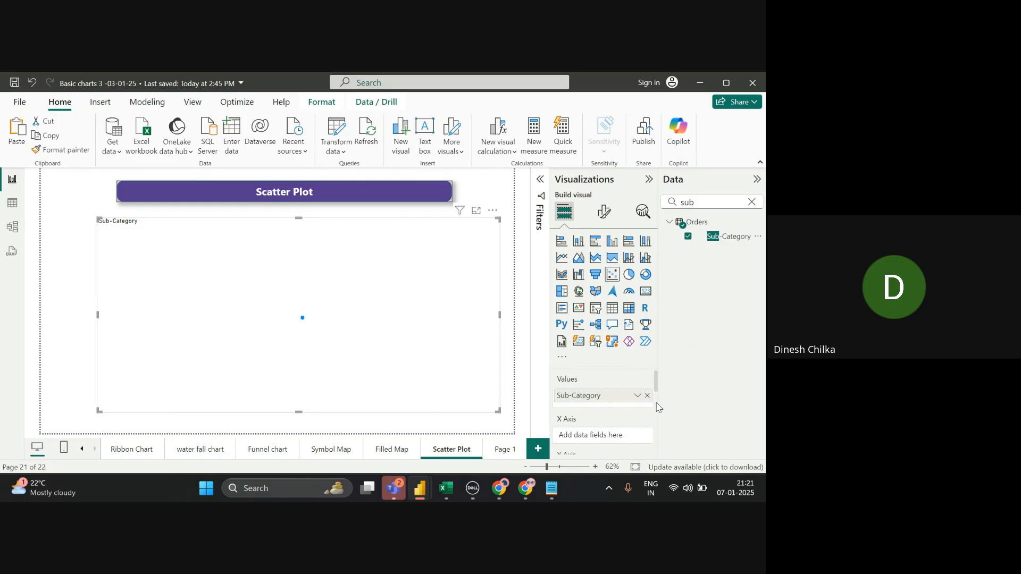
pyautogui.scroll(-2, 658, 407)
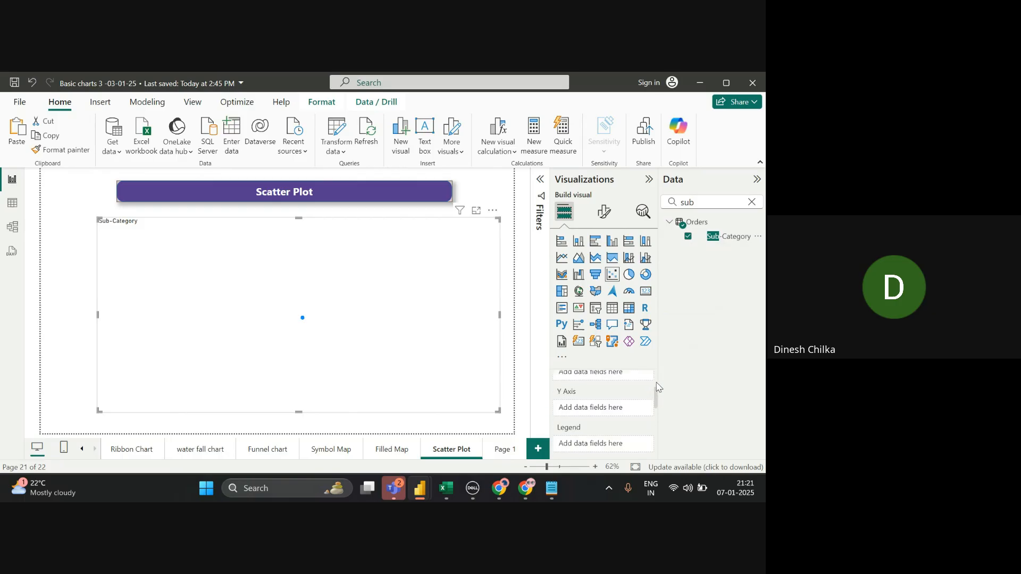
pyautogui.scroll(2, 658, 387)
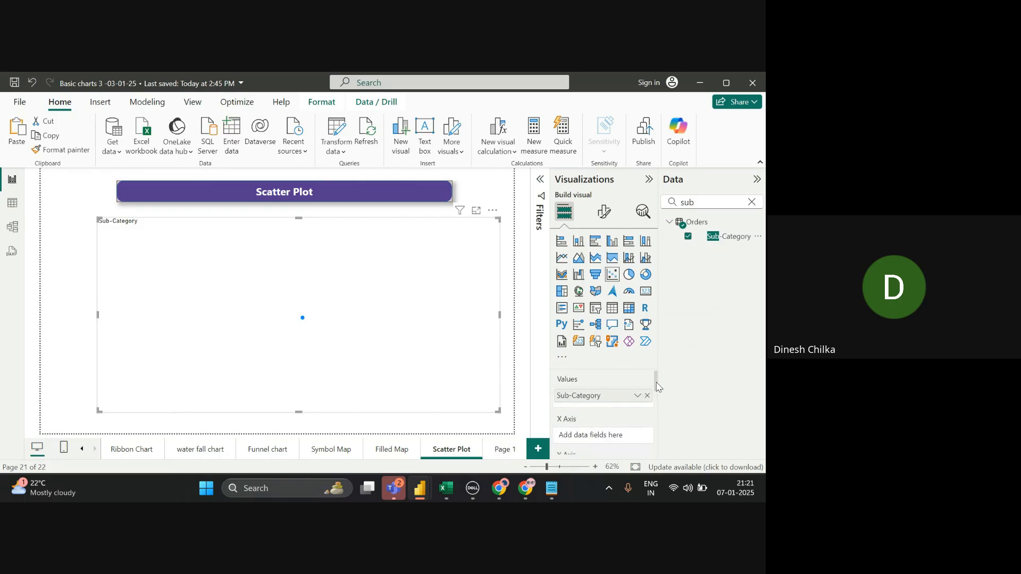
pyautogui.click(751, 207)
pyautogui.click(751, 206)
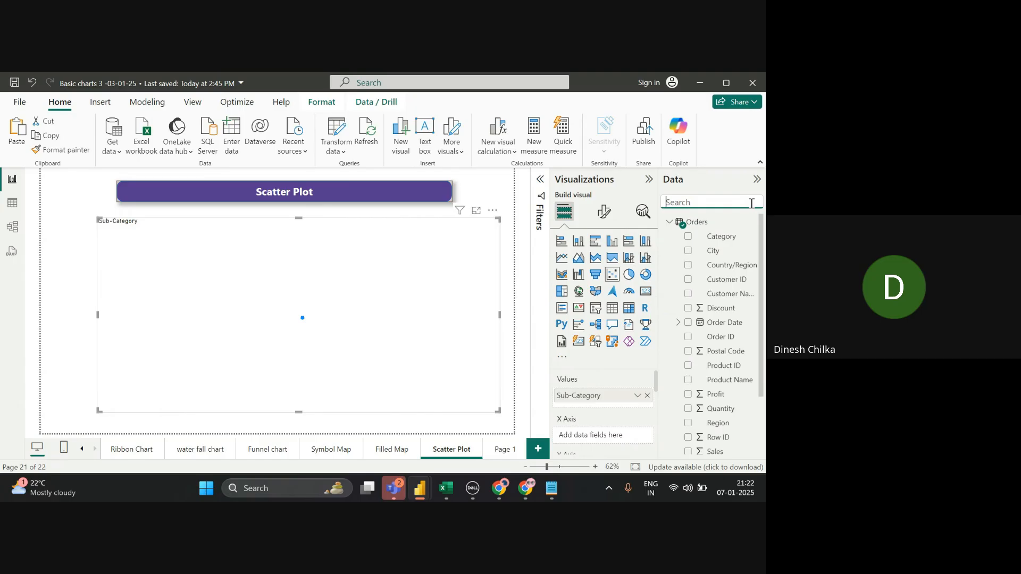
pyautogui.write('prof')
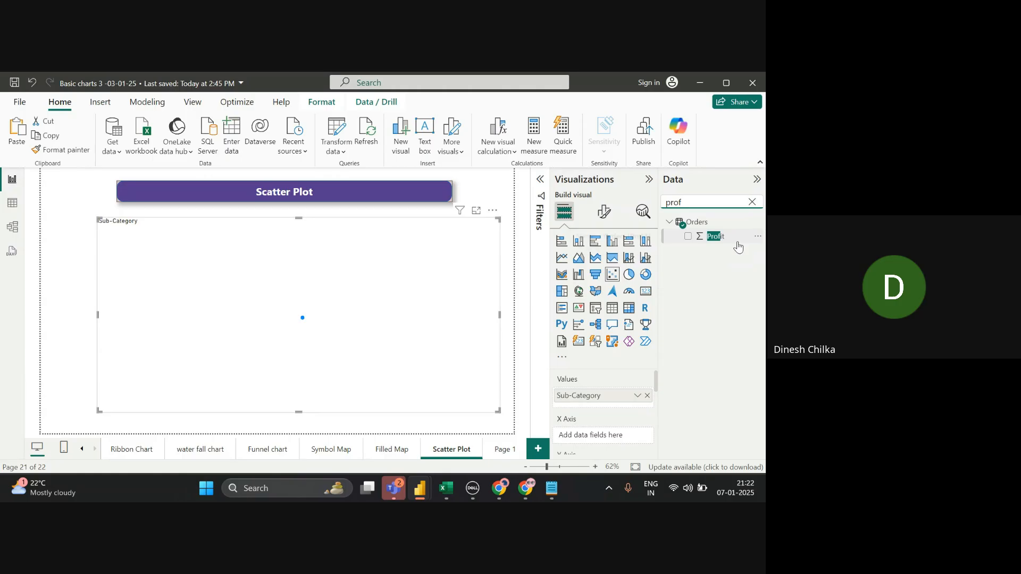
# - Put Profit on the scatter chart's X axis and Sales on its Y axis
pyautogui.moveTo(738, 246); pyautogui.dragTo(623, 441)
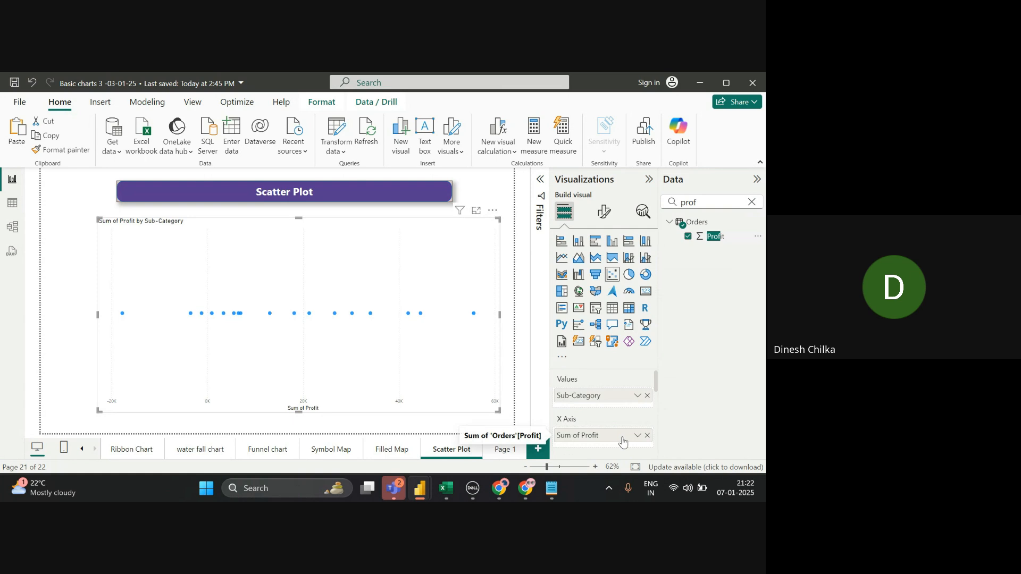
pyautogui.scroll(-2, 658, 447)
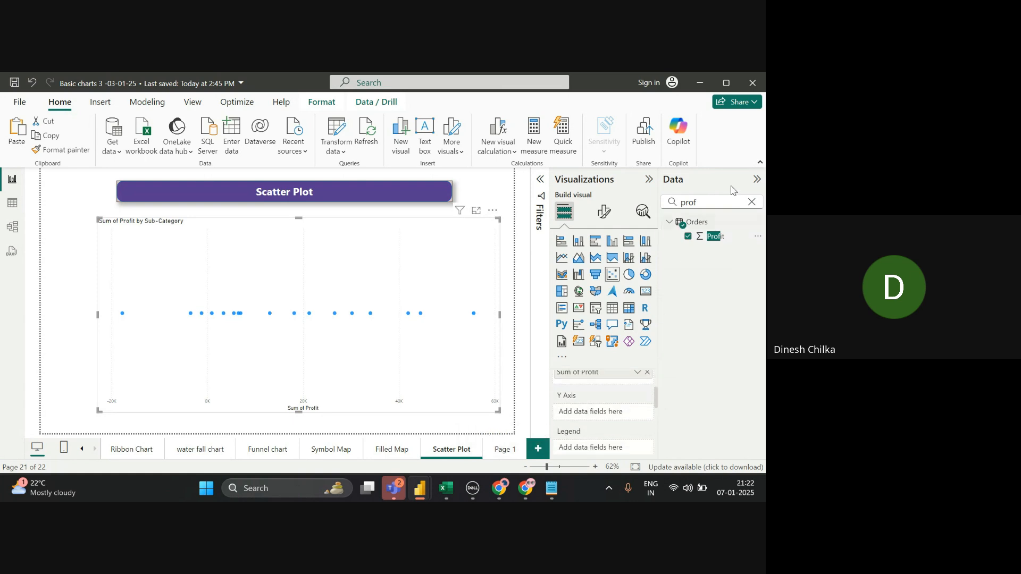
pyautogui.click(754, 204)
pyautogui.write('sa')
pyautogui.moveTo(729, 237); pyautogui.dragTo(621, 413)
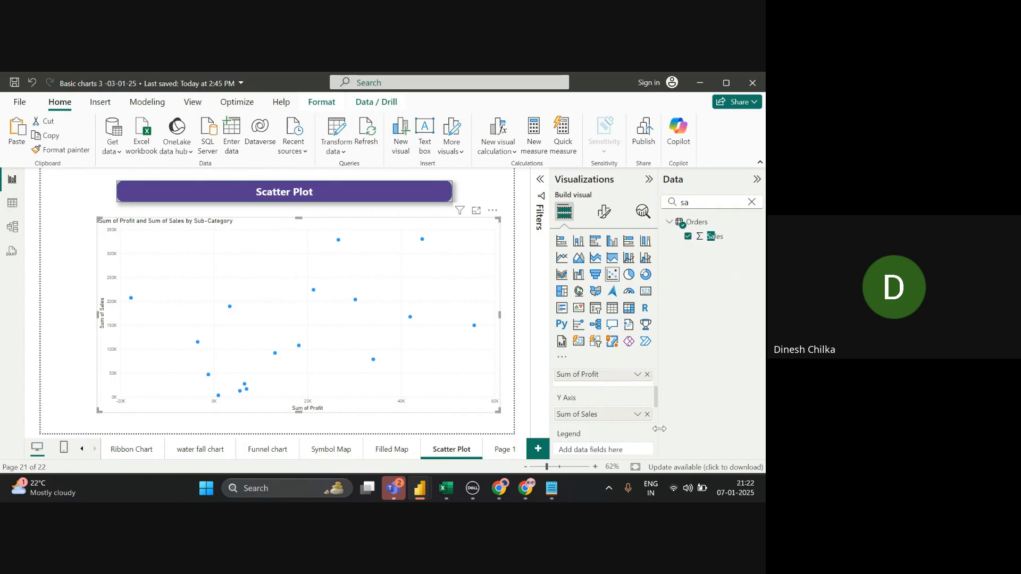
# - Glance at the meeting, then scroll through the finished profit-versus-sales scatter chart in Power BI
pyautogui.hotkey('alt', 'Tab')
pyautogui.hotkey('alt', 'Tab')
pyautogui.hotkey('alt', 'Tab')
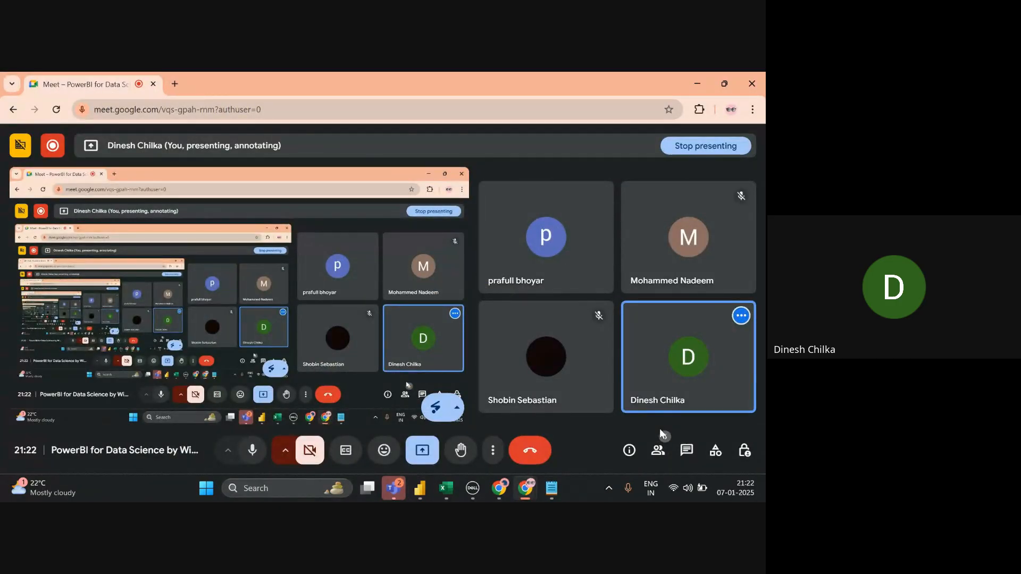
pyautogui.hotkey('alt', 'Tab')
pyautogui.hotkey('alt', 'Tab')
pyautogui.hotkey('alt', 'Tab')
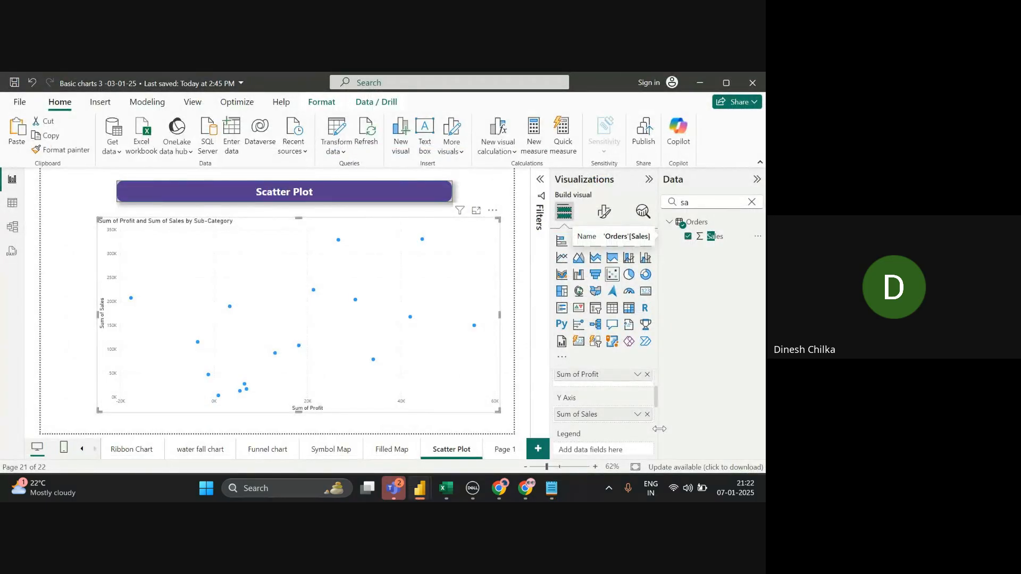
pyautogui.scroll(1, 604, 404)
pyautogui.scroll(1, 603, 410)
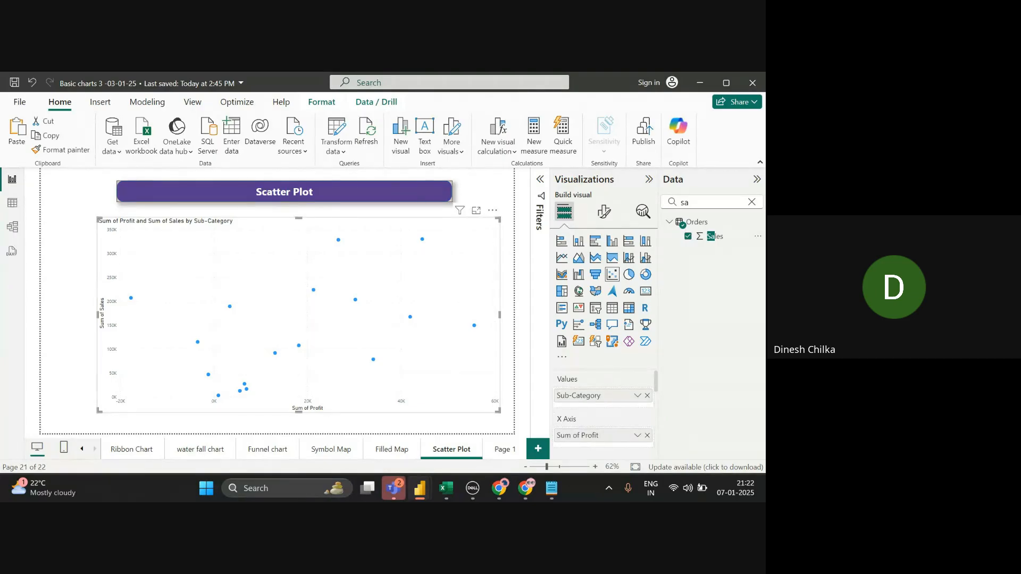
pyautogui.scroll(-1, 604, 409)
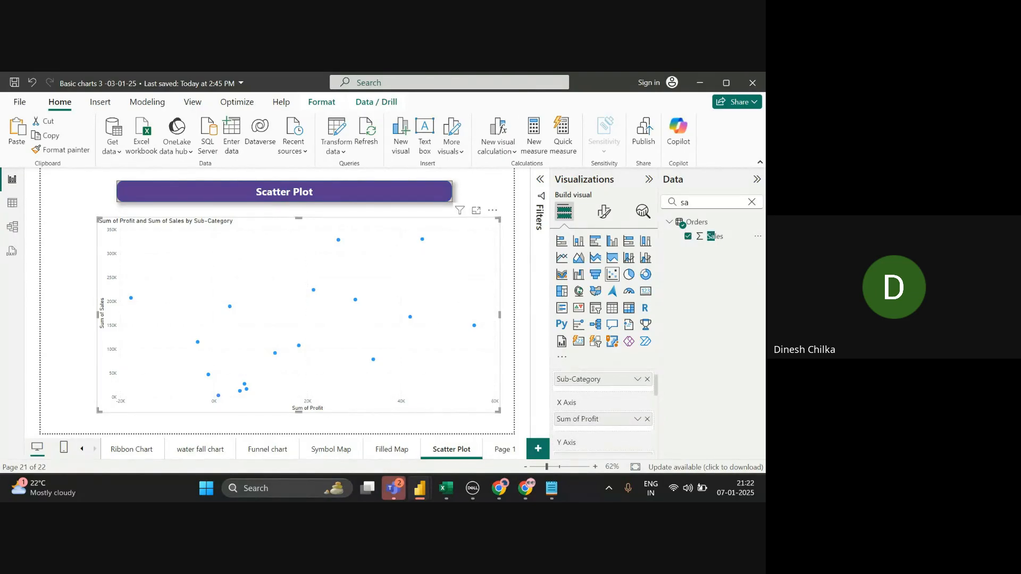
pyautogui.scroll(-1, 603, 409)
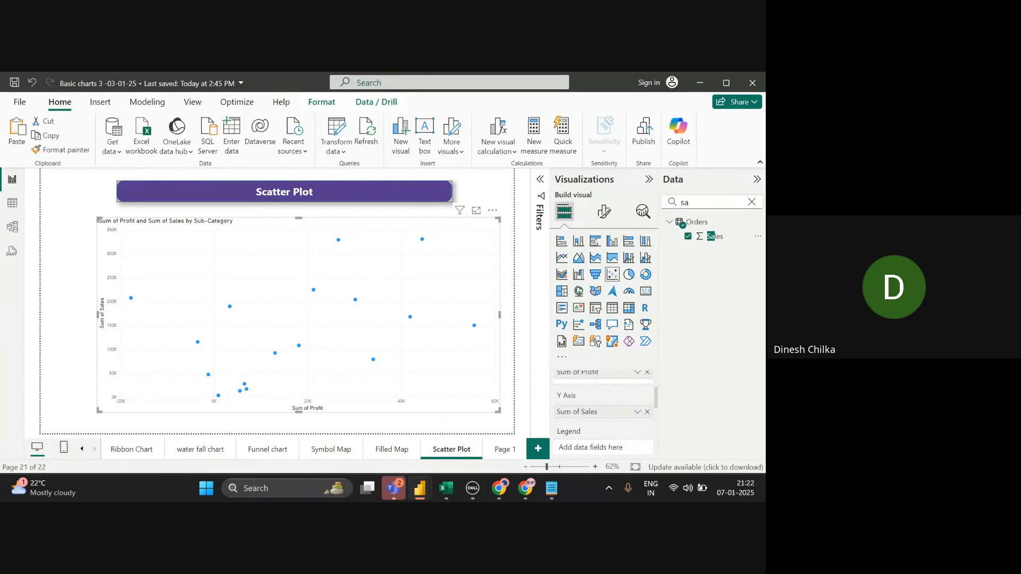
pyautogui.hotkey('alt', 'Tab')
pyautogui.hotkey('alt', 'Tab')
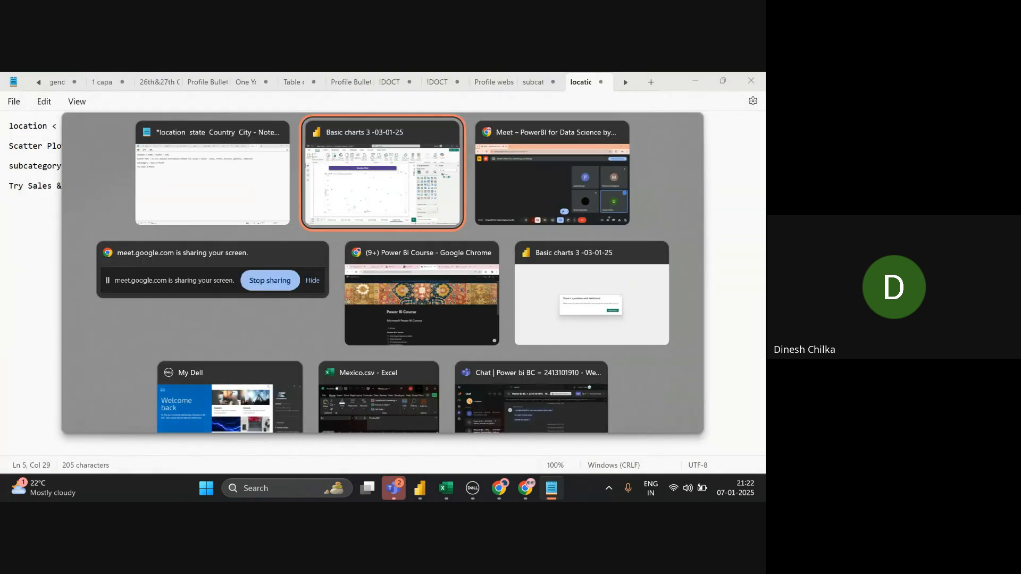
pyautogui.hotkey('alt', 'Tab')
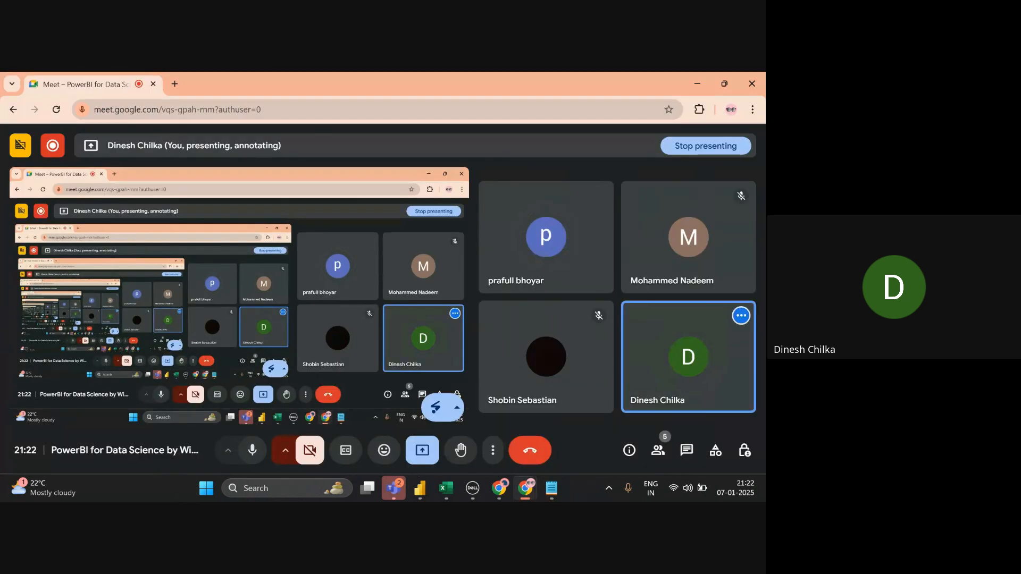
pyautogui.hotkey('alt', 'Tab')
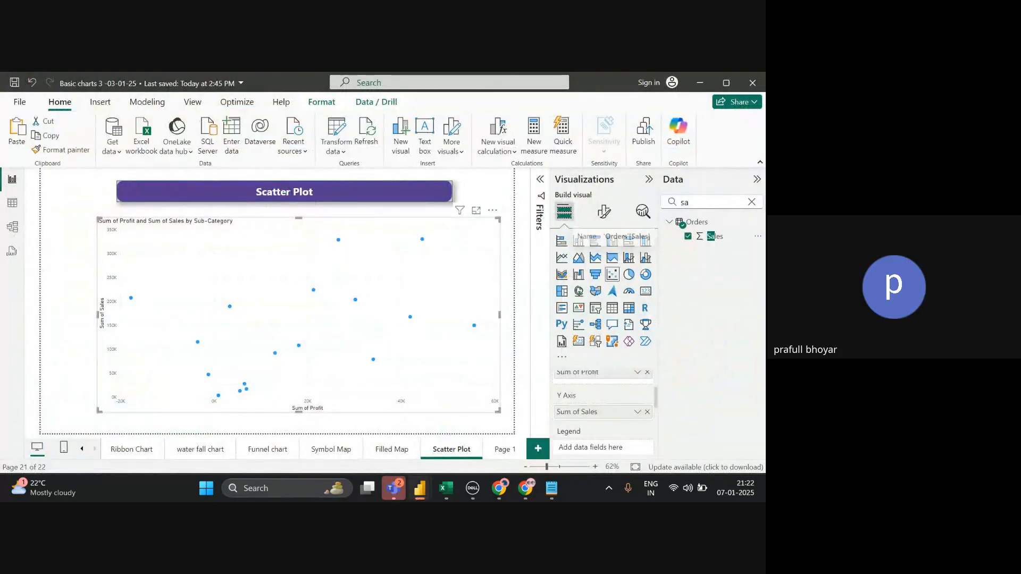
# - Add Category to the scatter chart's Legend, colouring points as Furniture, Office Supplies and Technology
pyautogui.click(751, 202)
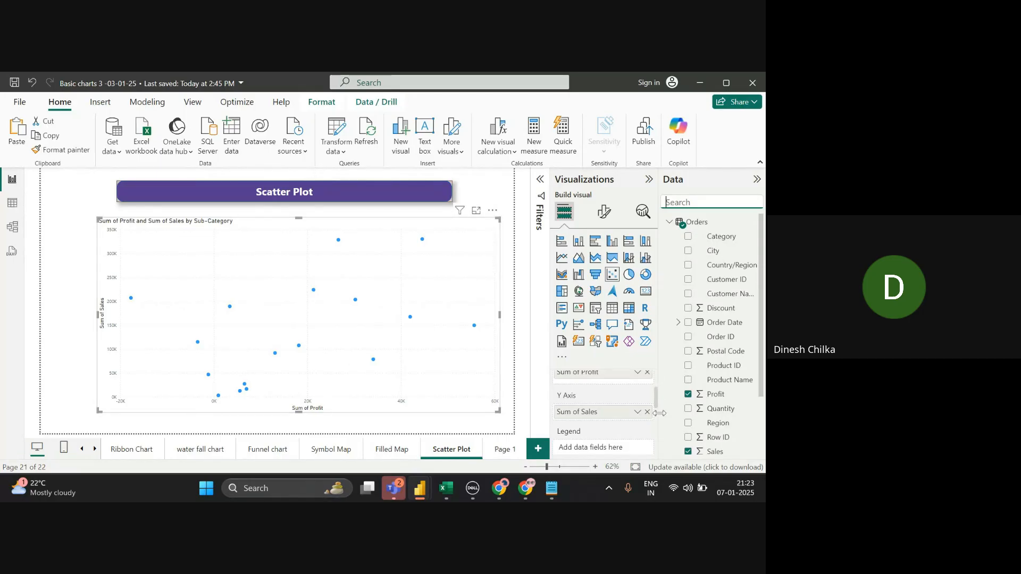
pyautogui.scroll(-3, 659, 428)
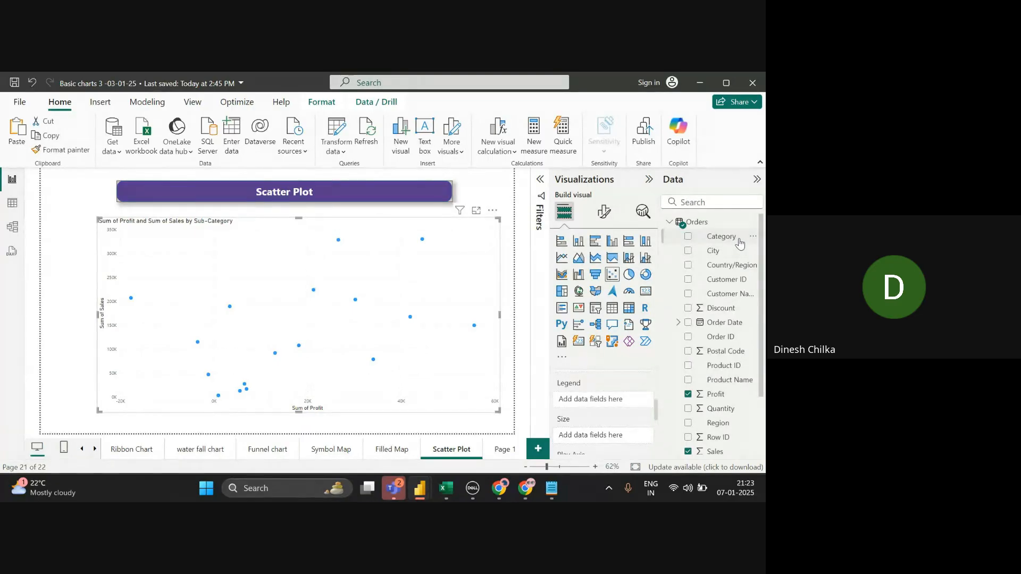
pyautogui.click(739, 243)
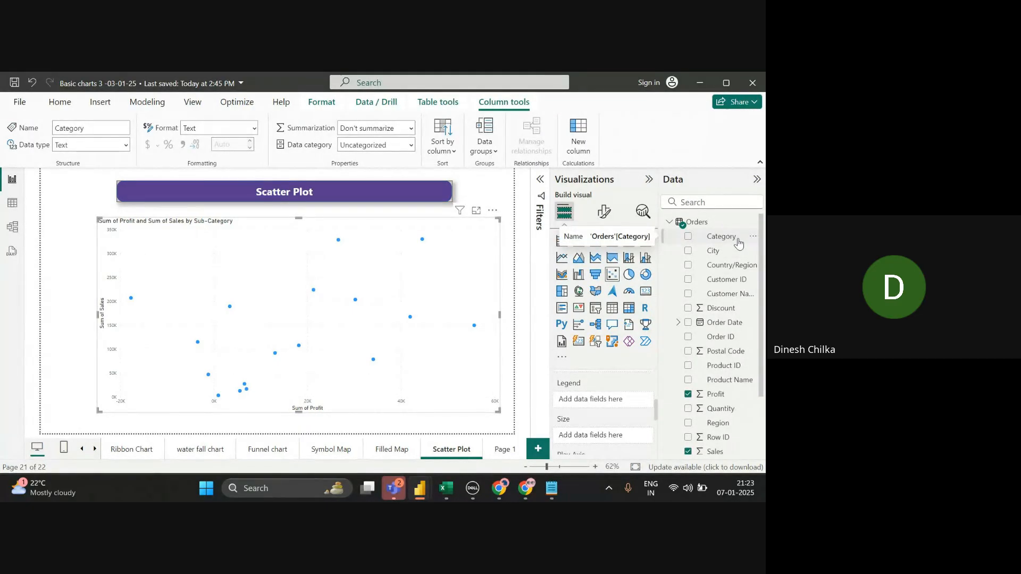
pyautogui.press('Down')
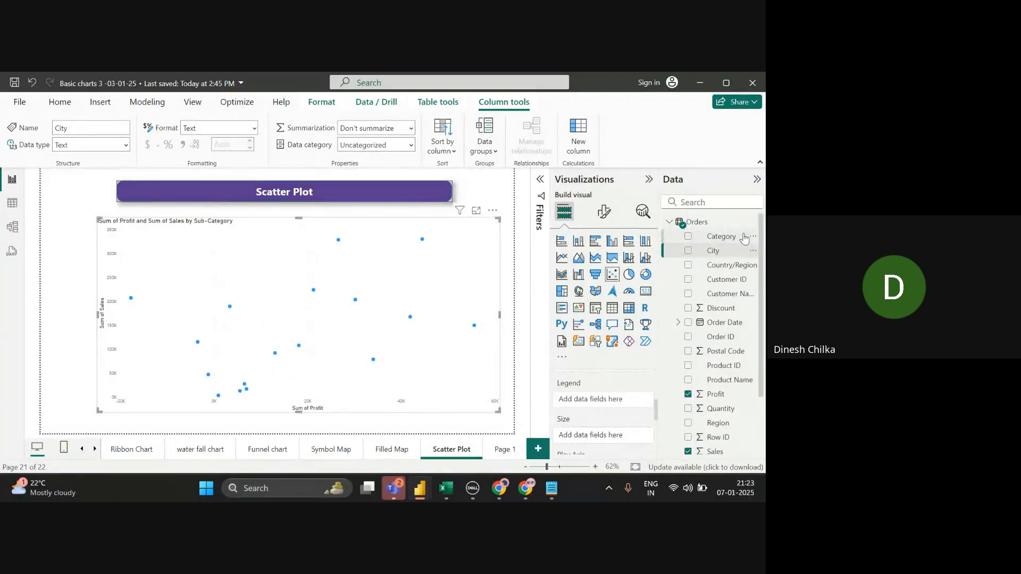
pyautogui.moveTo(744, 238); pyautogui.dragTo(643, 402)
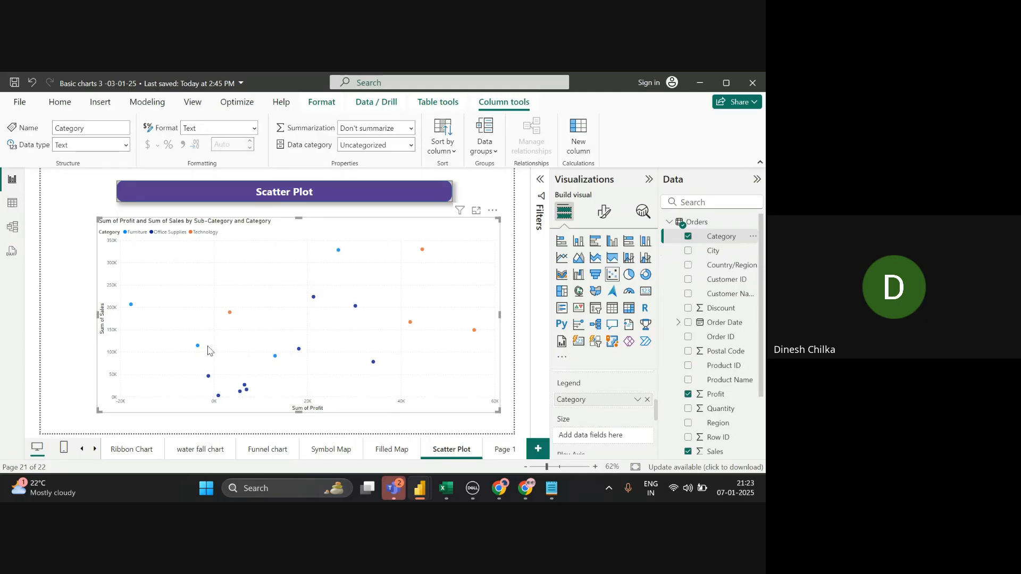
pyautogui.moveTo(198, 346)
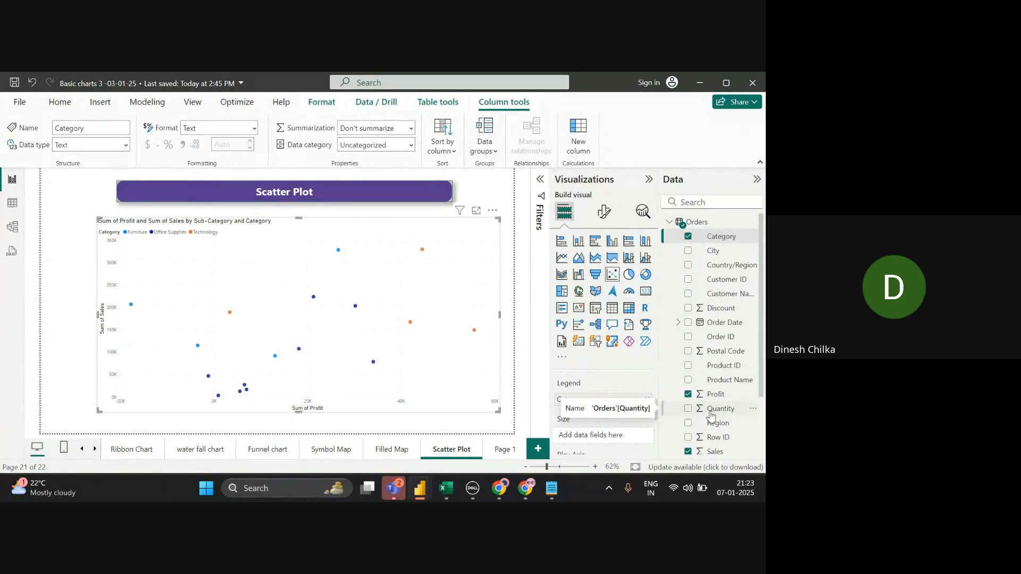
pyautogui.moveTo(711, 414); pyautogui.dragTo(611, 440)
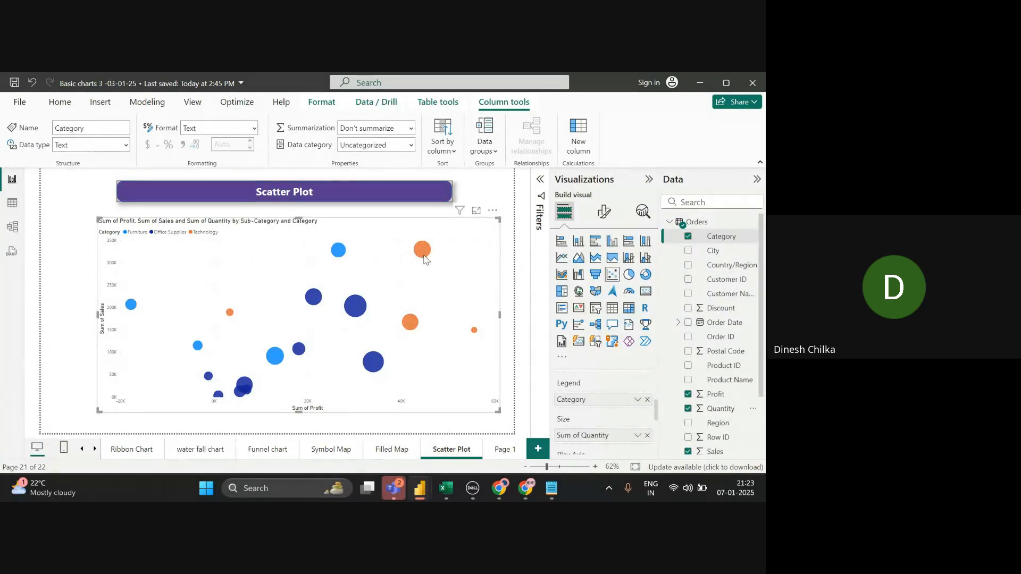
pyautogui.moveTo(424, 257)
pyautogui.moveTo(302, 355)
pyautogui.moveTo(314, 301)
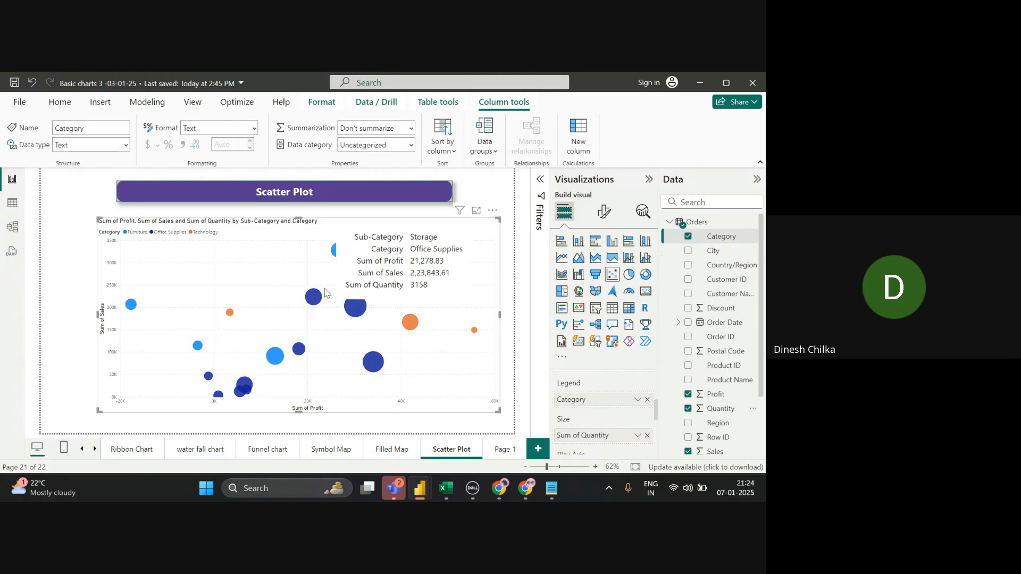
pyautogui.moveTo(342, 256)
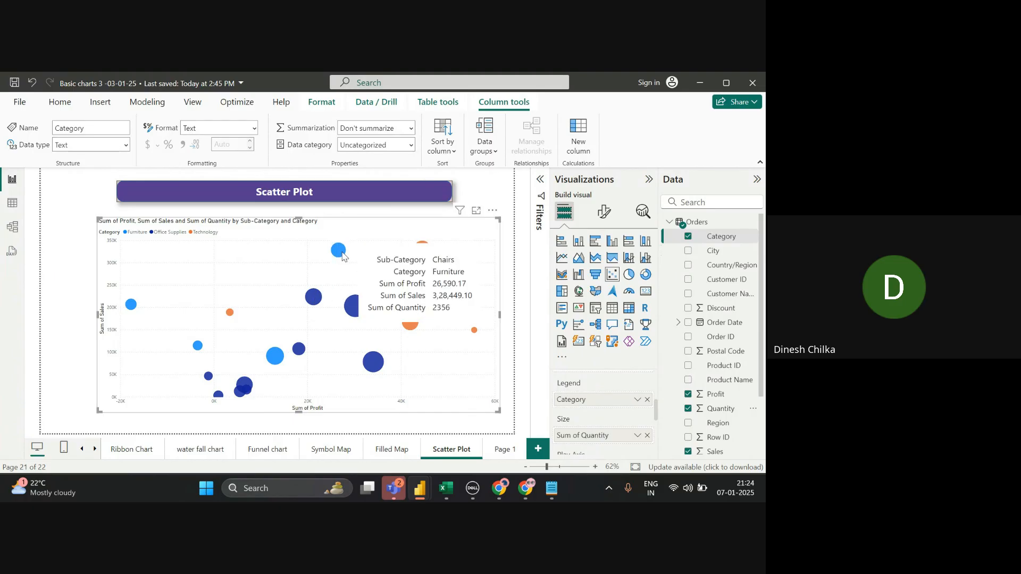
pyautogui.moveTo(351, 308)
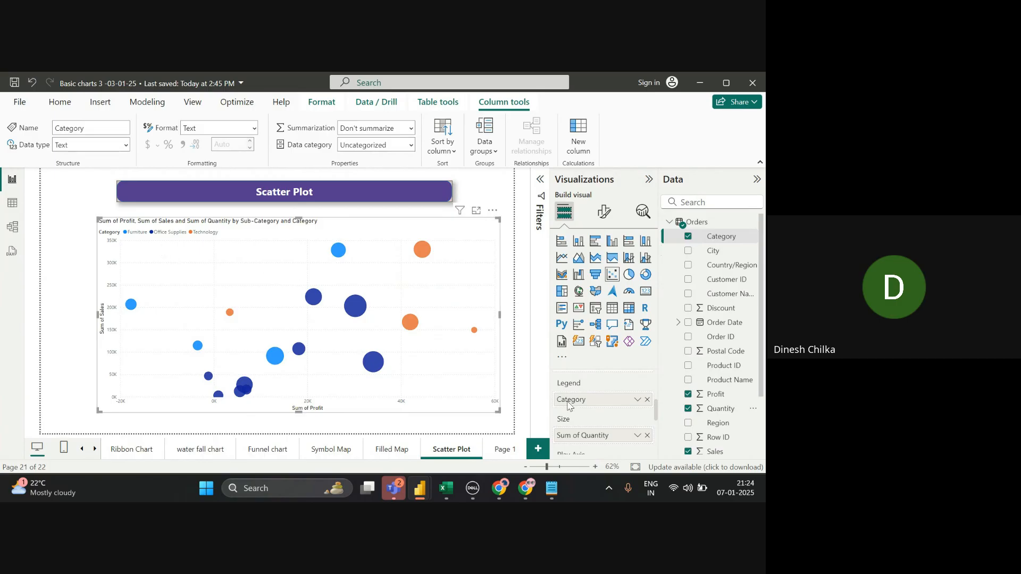
pyautogui.scroll(-2, 660, 448)
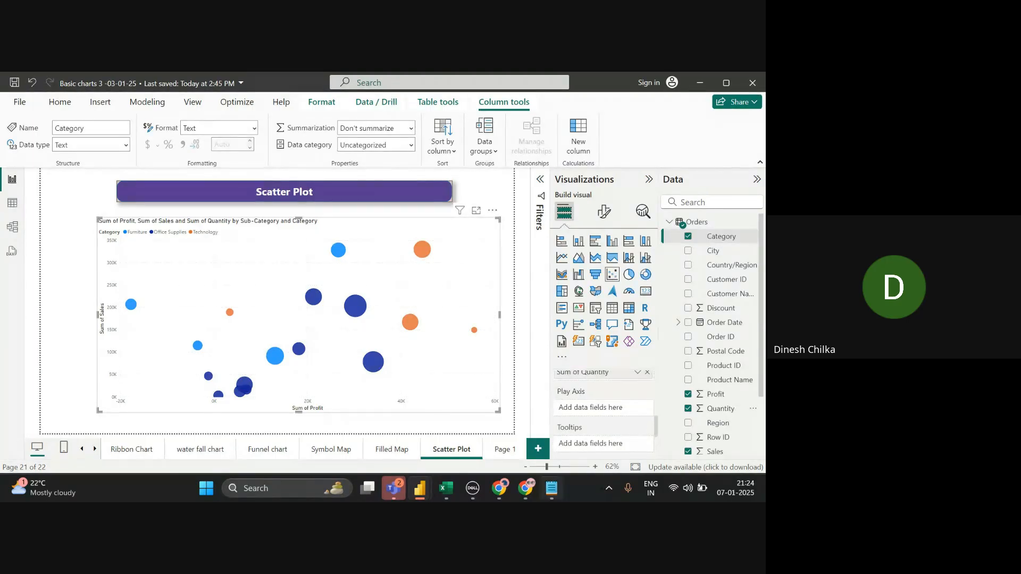
# - Add a new Notepad line reading 'Scatter Plot > we have Anuimation view' followed by 'Date column'
pyautogui.click(552, 488)
pyautogui.click(384, 289)
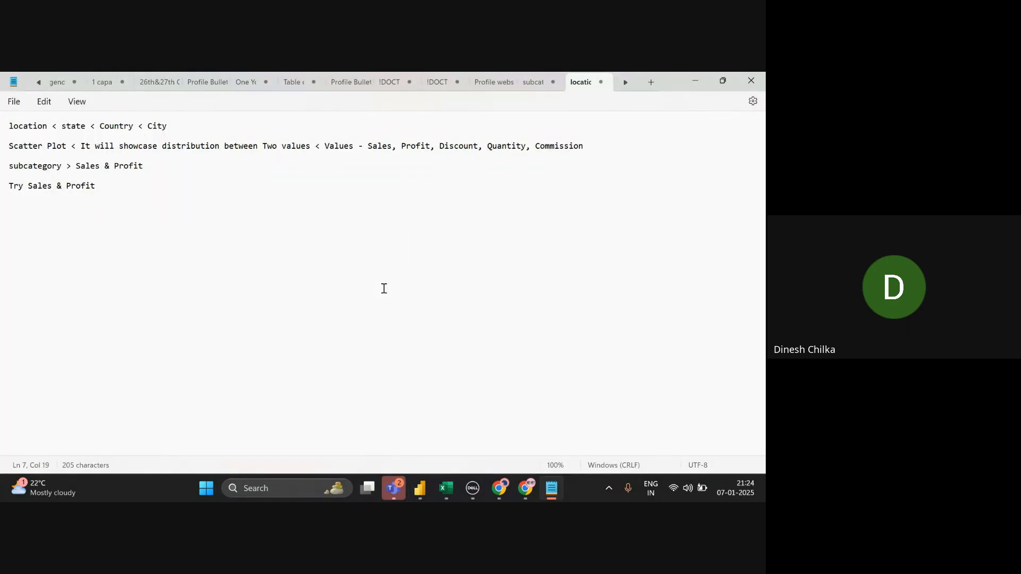
pyautogui.press('Return')
pyautogui.doubleClick(50, 146)
pyautogui.moveTo(9, 146); pyautogui.dragTo(68, 149)
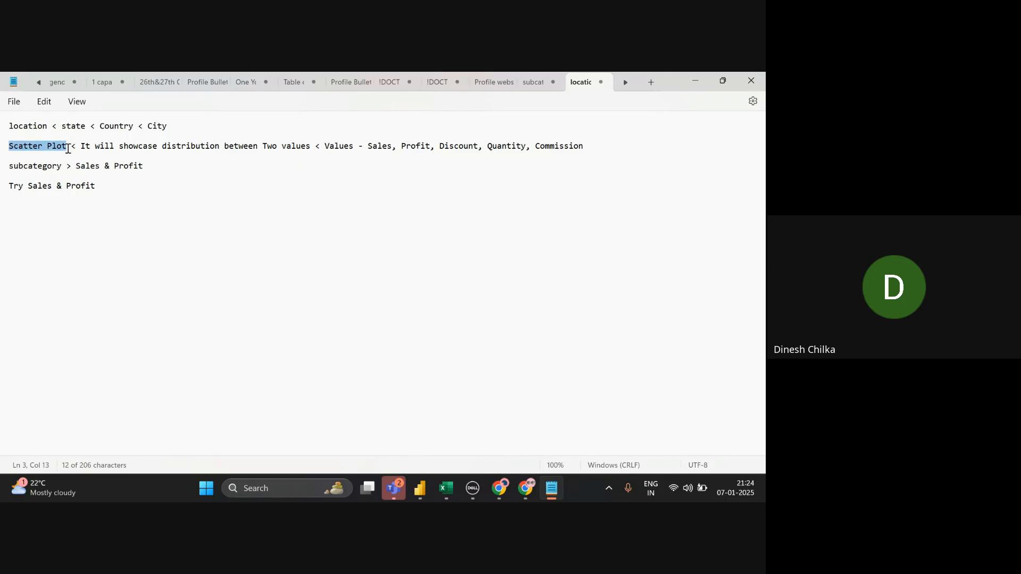
pyautogui.click(37, 219)
pyautogui.press('Return')
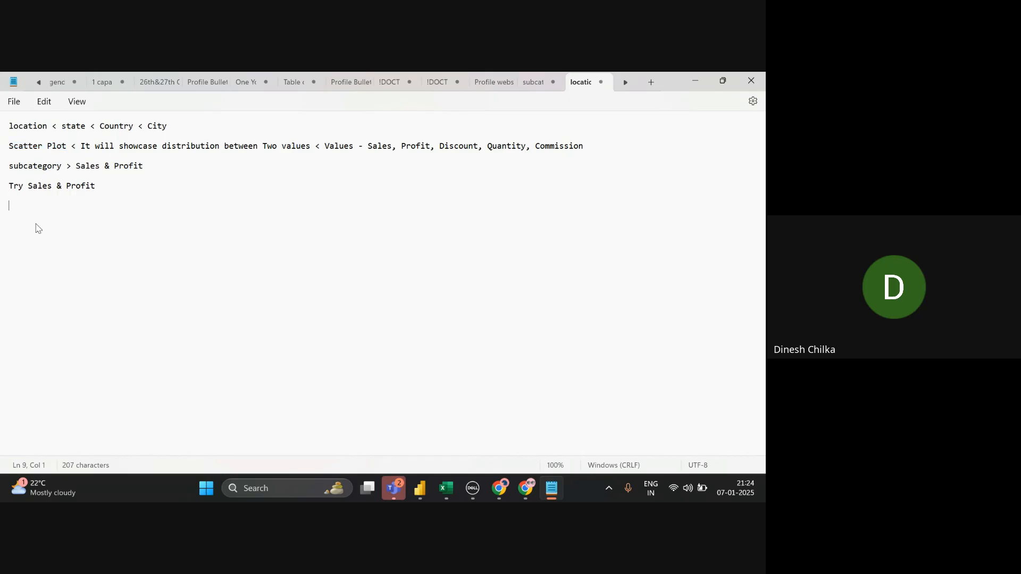
pyautogui.write('Scatter Plot > we have A')
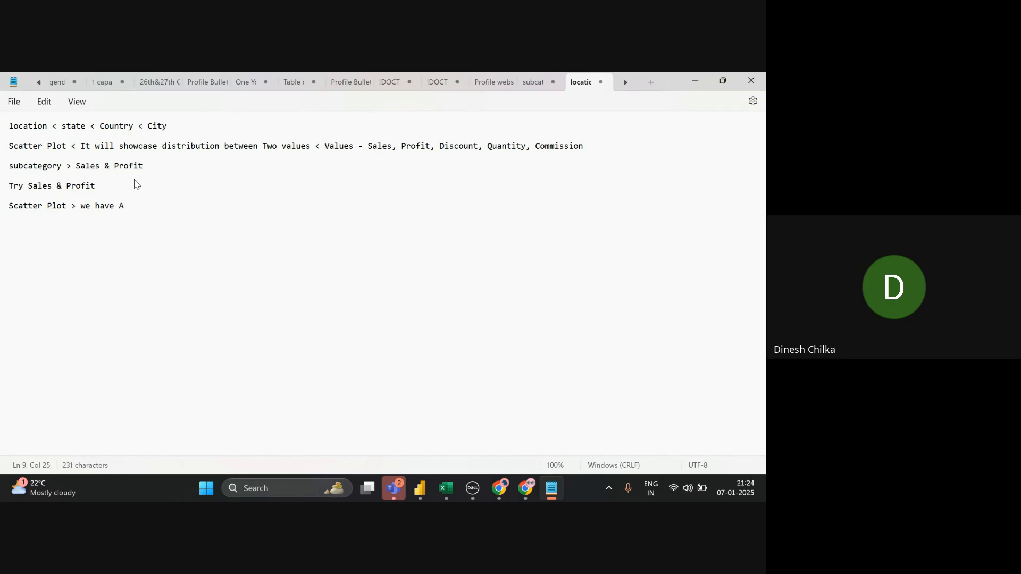
pyautogui.write('nu')
pyautogui.write('imat')
pyautogui.write('ion view >')
pyautogui.write('Dat')
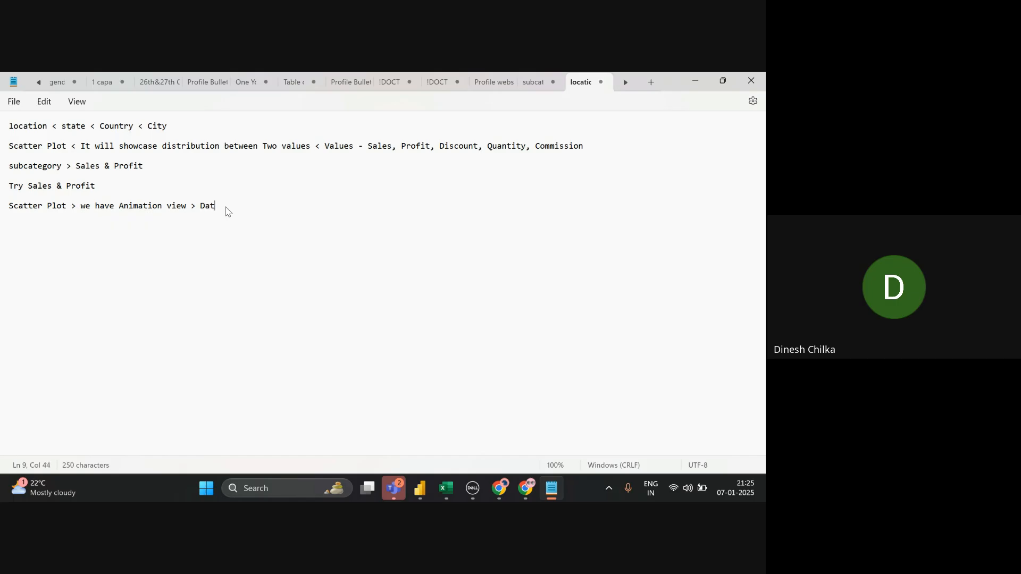
pyautogui.write('e column')
# - Switch from the Notepad notes to the Google Meet call window
pyautogui.hotkey('alt', 'Tab')
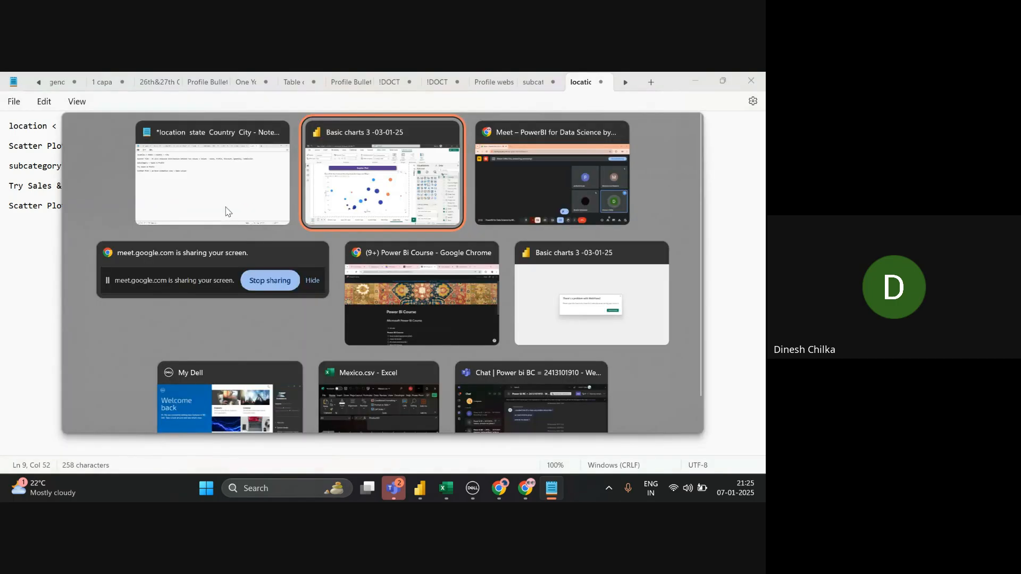
pyautogui.hotkey('alt', 'Tab')
pyautogui.hotkey('alt', 'Tab')
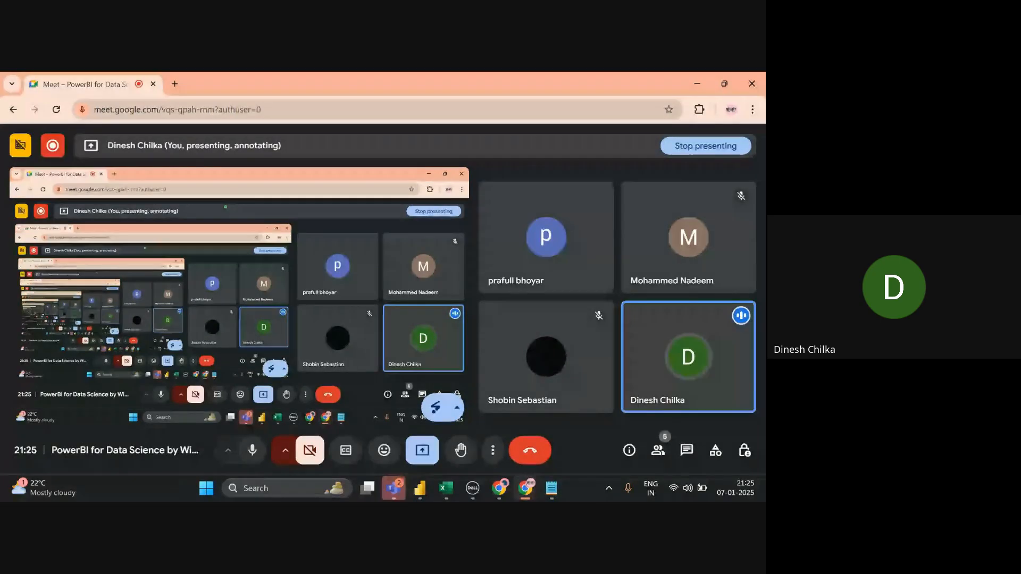
# - Return to the Basic charts 3 Power BI report and search the Data pane for 'order'
pyautogui.hotkey('alt', 'Tab')
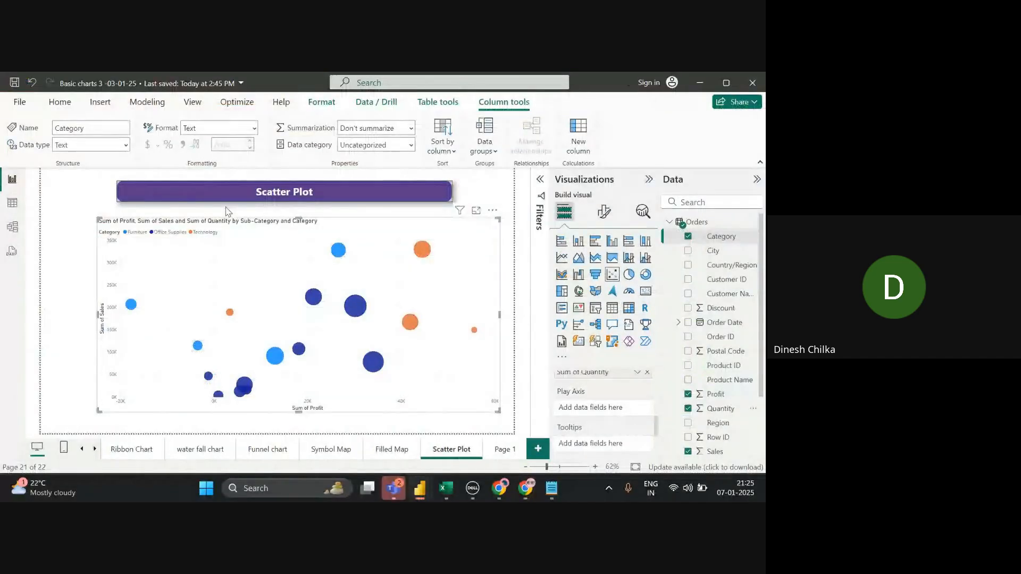
pyautogui.hotkey('alt', 'Tab')
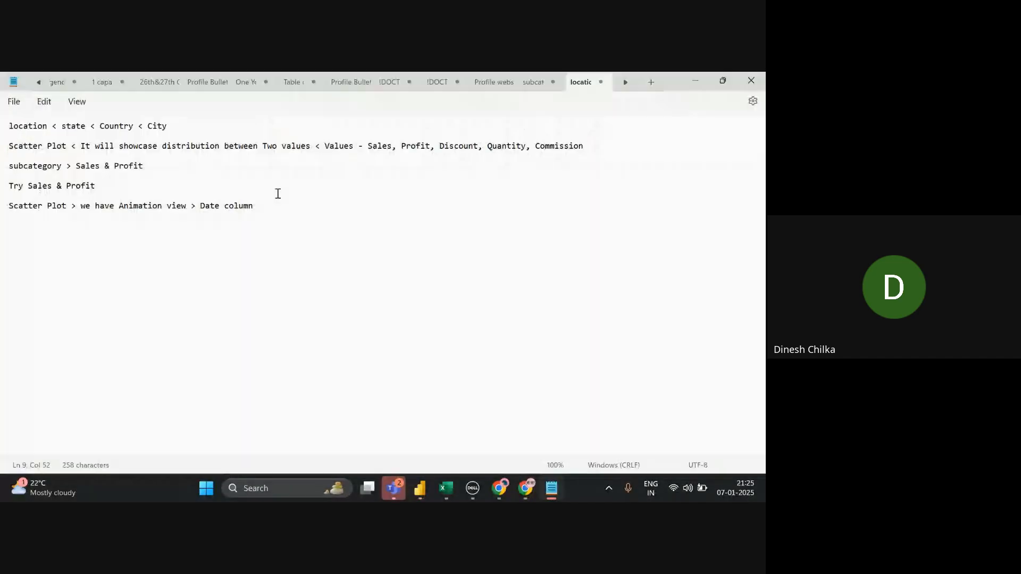
pyautogui.hotkey('alt', 'Tab')
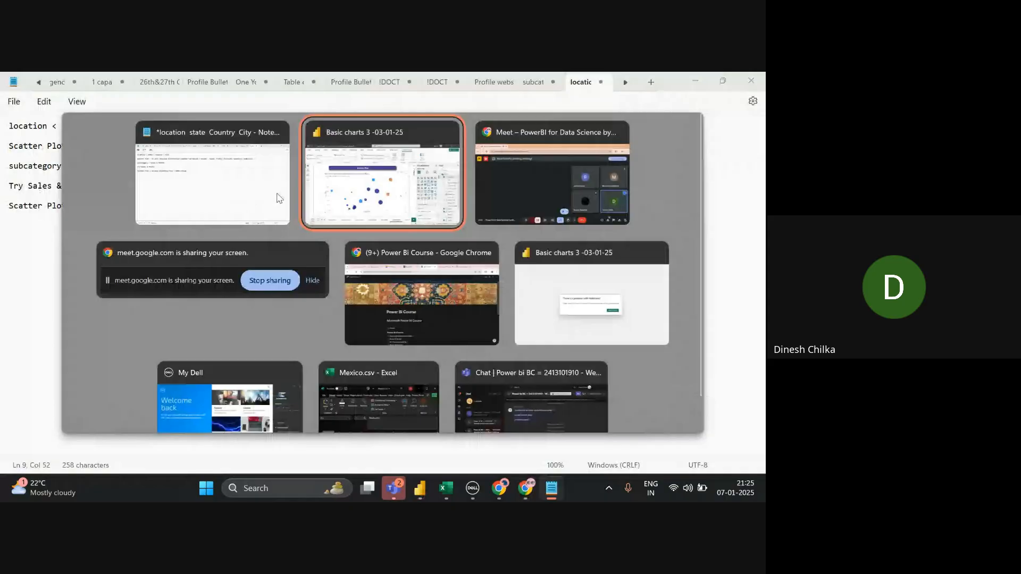
pyautogui.click(740, 201)
pyautogui.write('o')
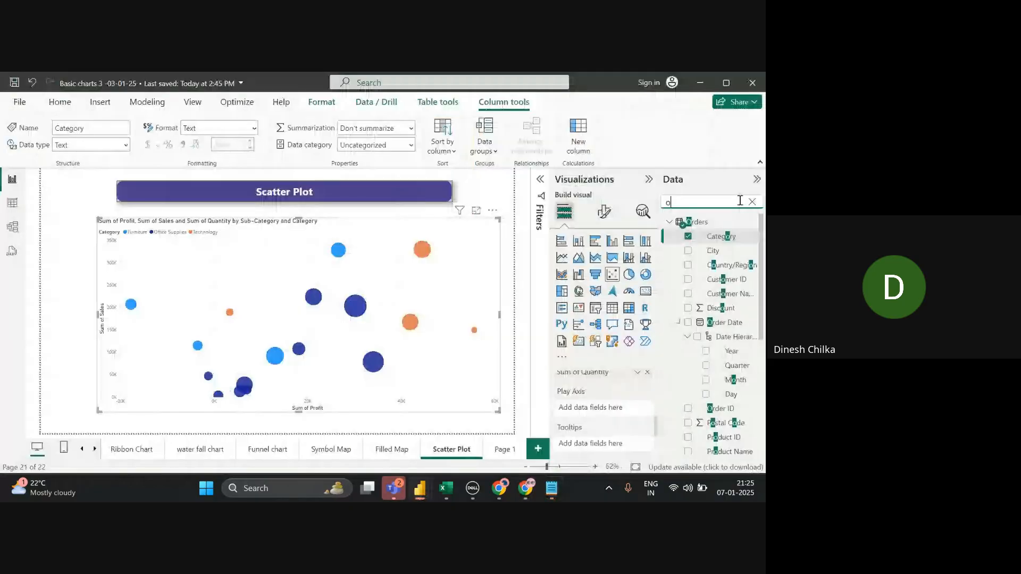
pyautogui.write('rder')
# - Put Order Date on the scatter plot's Play Axis and play the animation
pyautogui.click(718, 325)
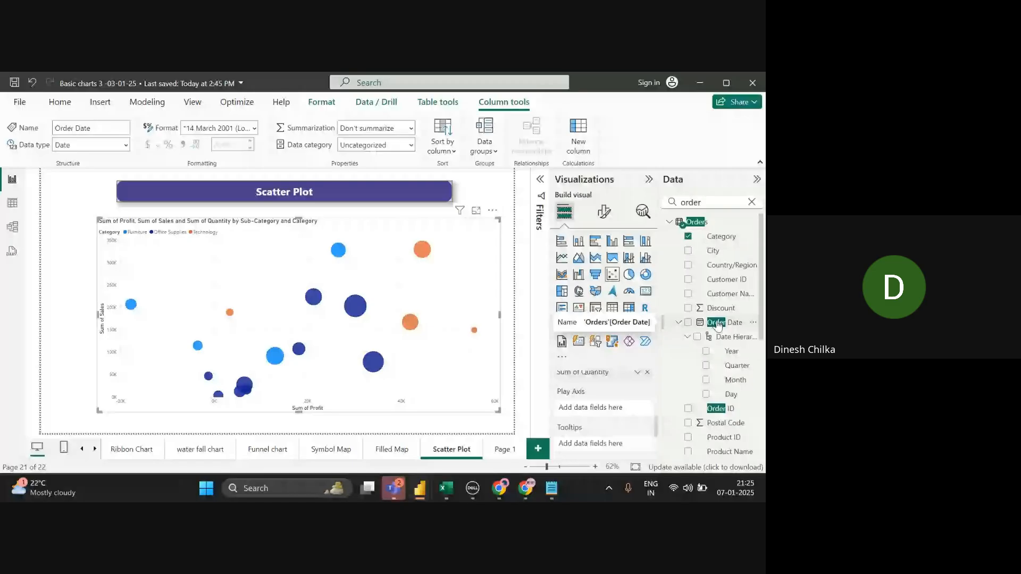
pyautogui.moveTo(719, 326); pyautogui.dragTo(601, 406)
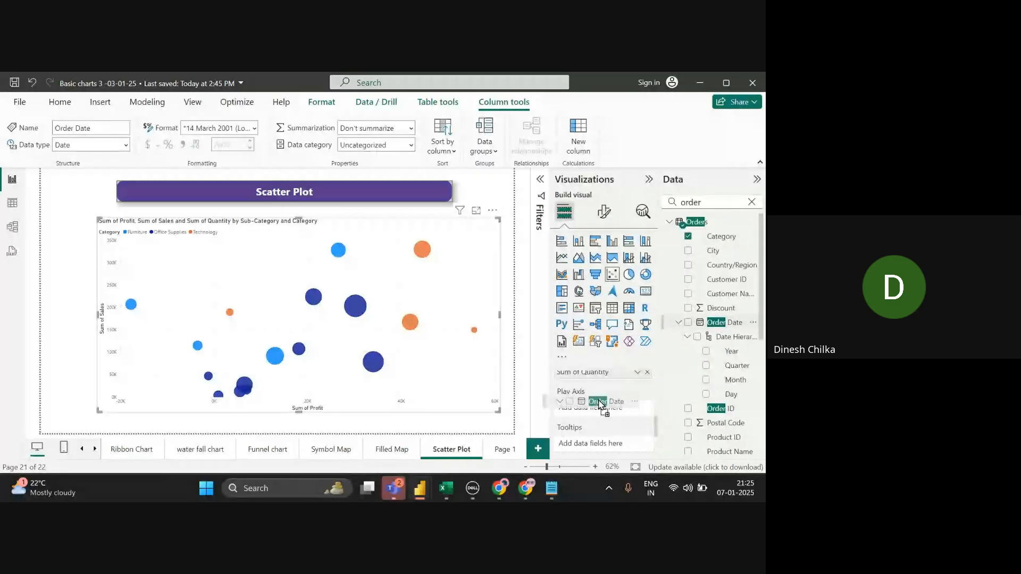
pyautogui.moveTo(601, 405); pyautogui.dragTo(601, 406)
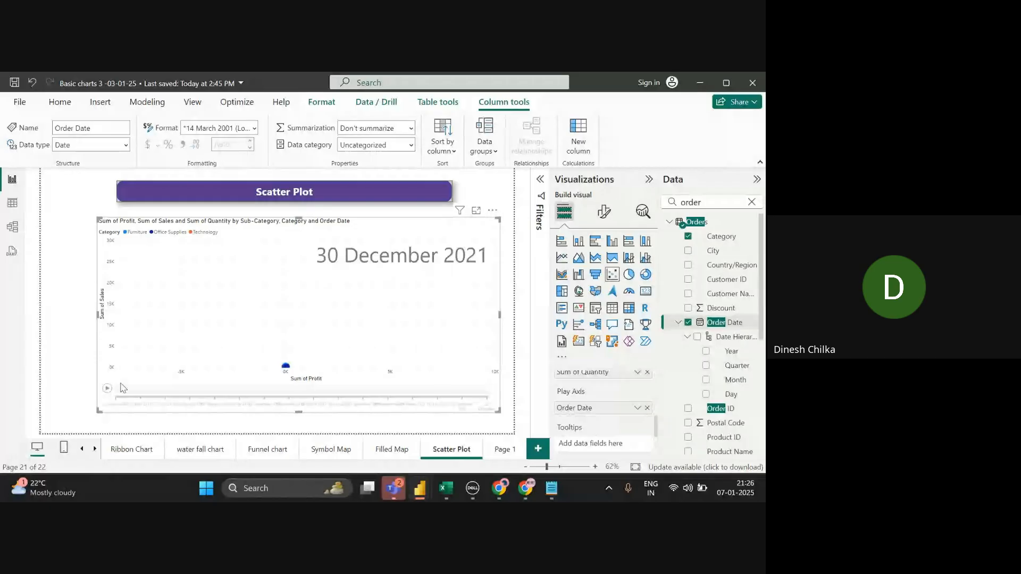
pyautogui.click(107, 389)
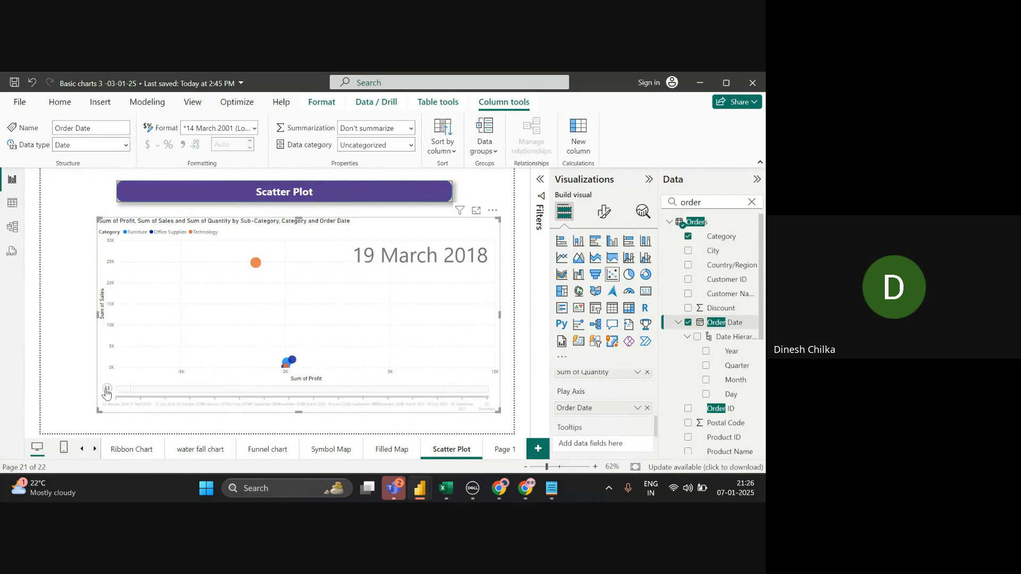
# - Switch the Play Axis Order Date to Date Hierarchy and replay the yearly animation from 2018
pyautogui.rightClick(570, 415)
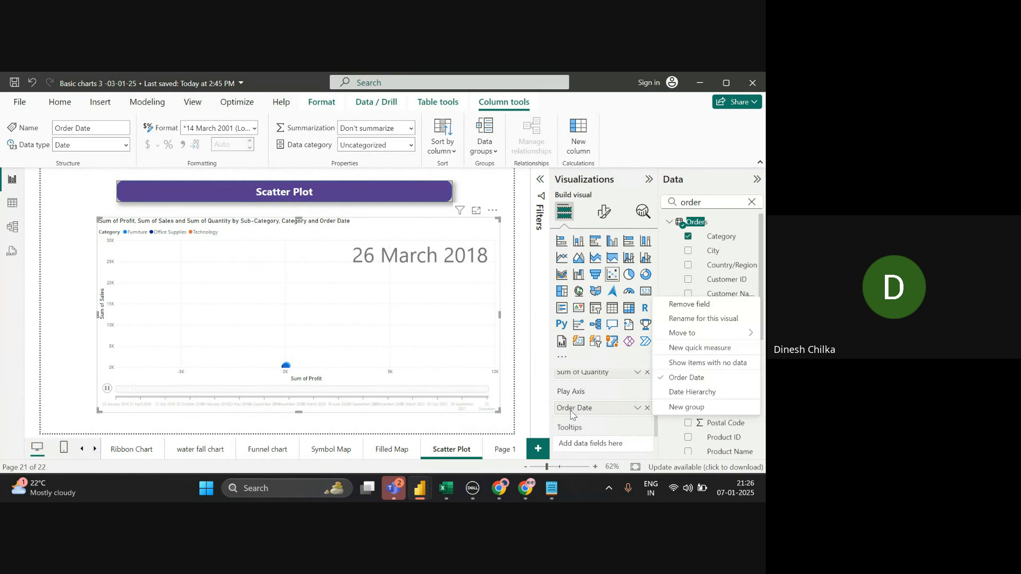
pyautogui.click(700, 393)
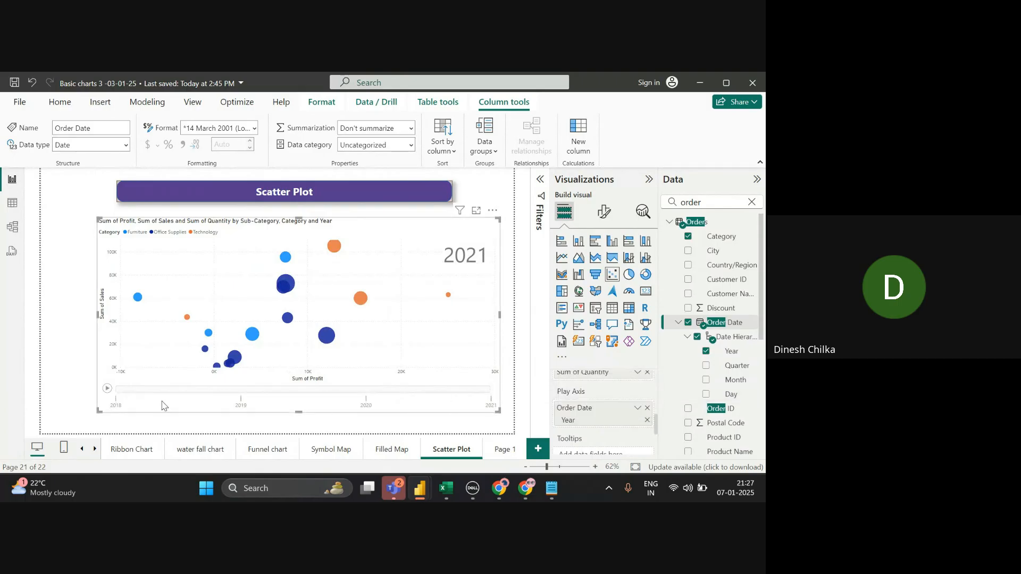
pyautogui.click(107, 390)
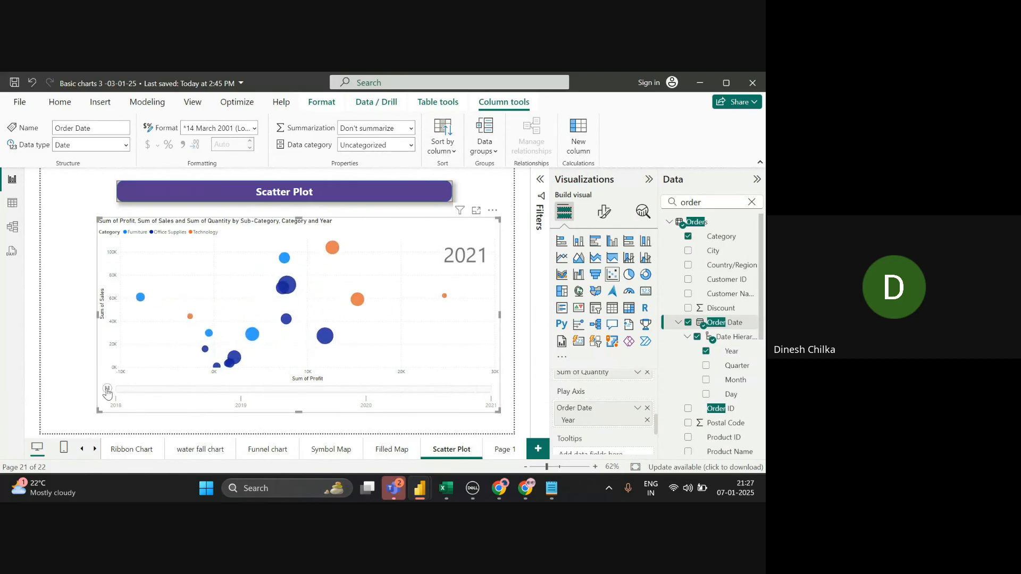
pyautogui.click(107, 390)
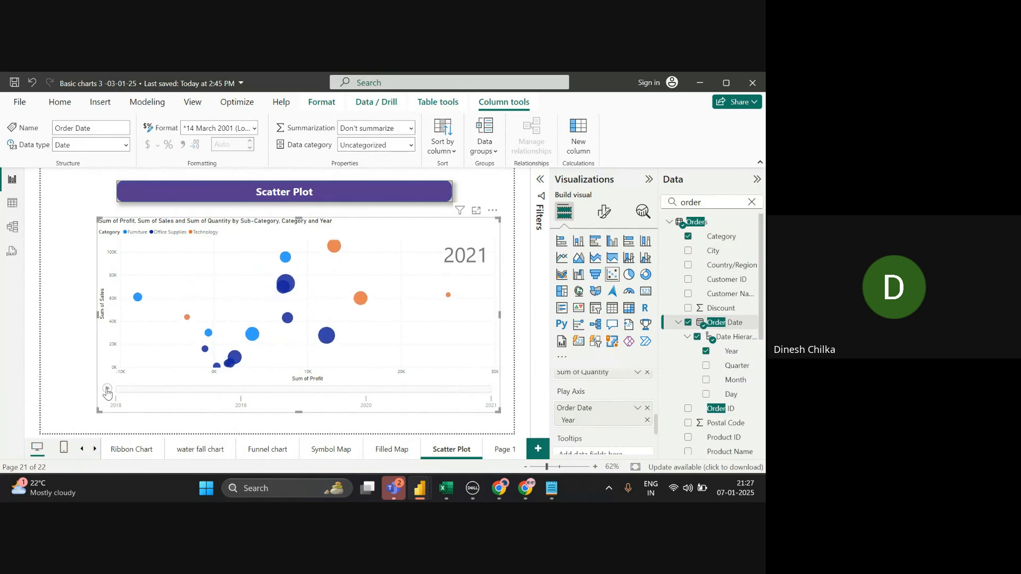
pyautogui.click(107, 390)
# - Copy the Ribbon Chart's formatting with Format painter and apply it to the scatter plot visual
pyautogui.click(212, 455)
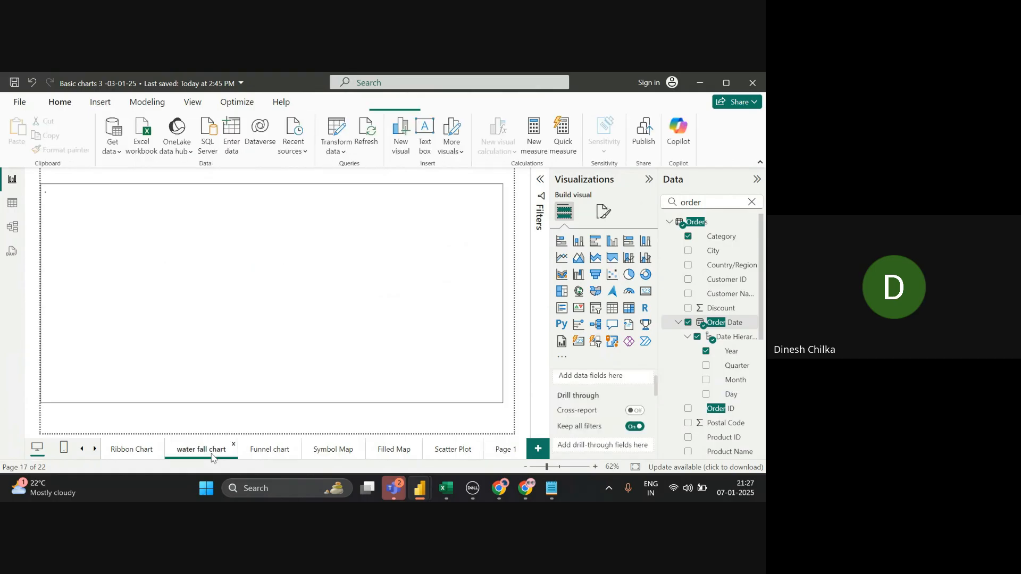
pyautogui.click(124, 460)
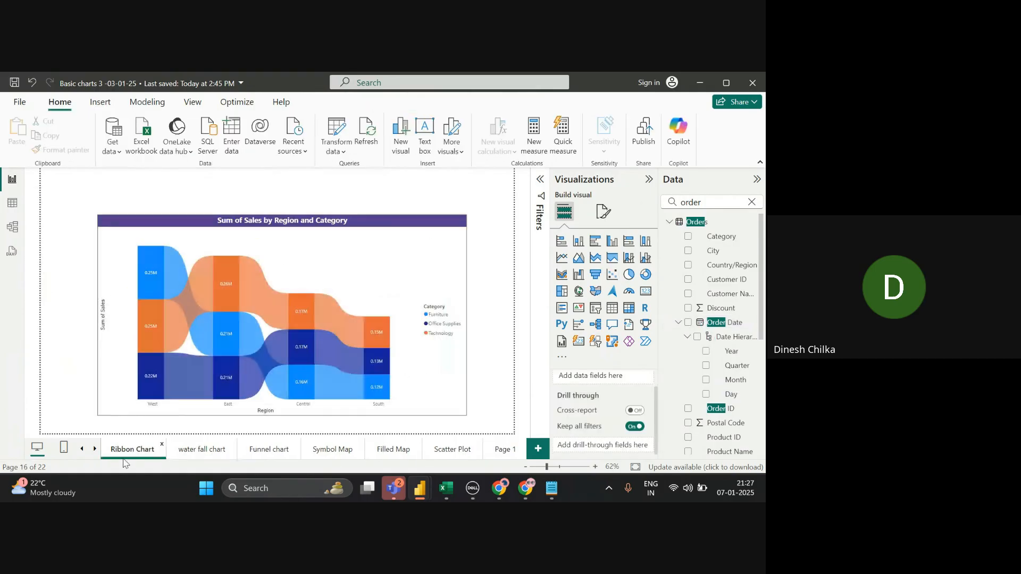
pyautogui.click(326, 289)
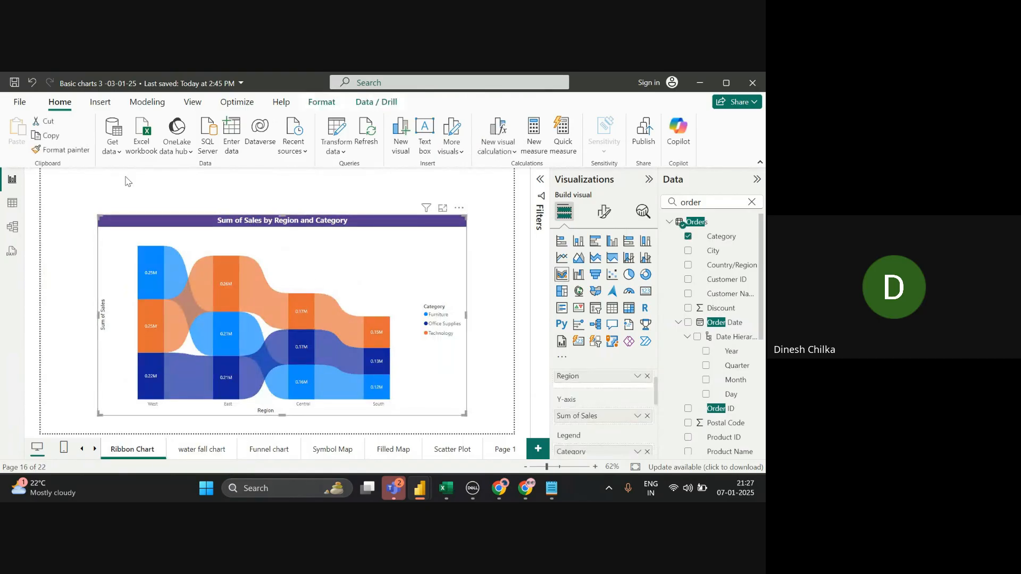
pyautogui.click(67, 151)
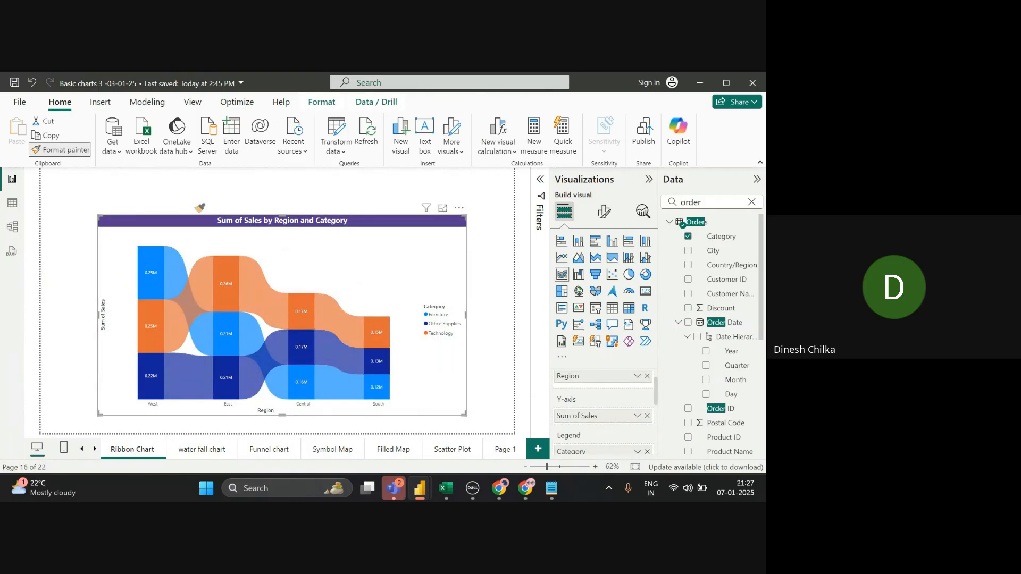
pyautogui.click(498, 448)
pyautogui.click(461, 450)
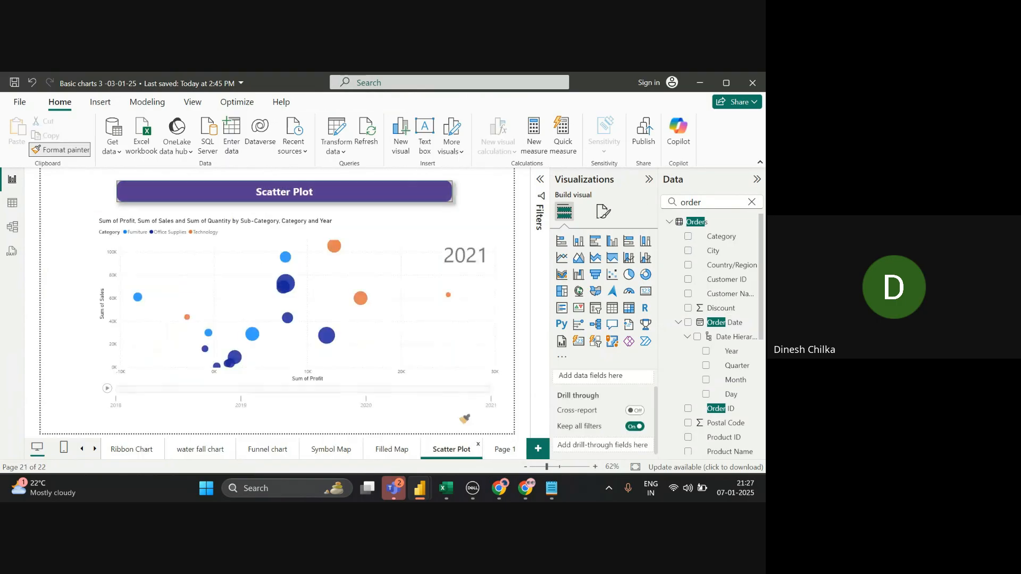
pyautogui.click(453, 353)
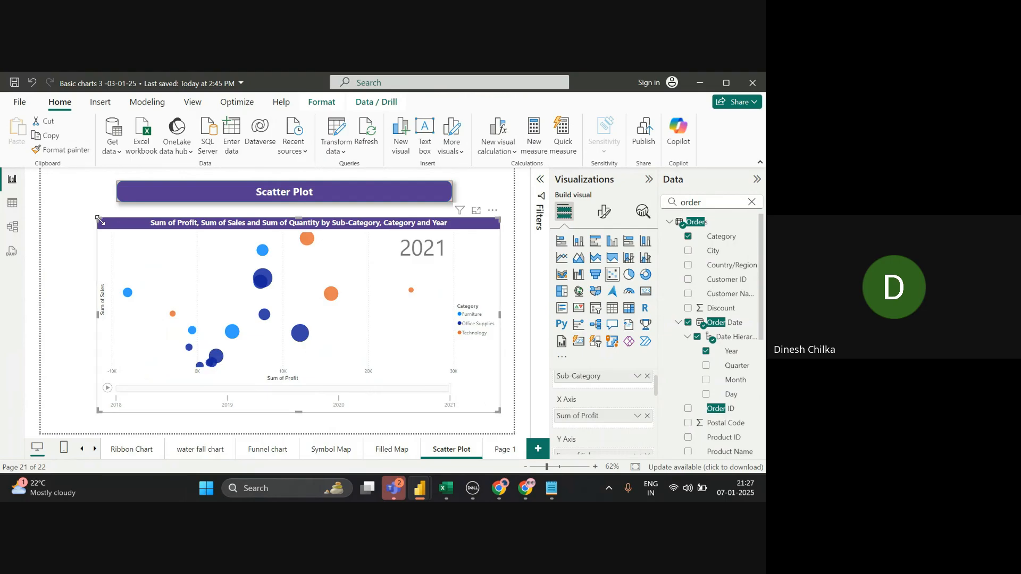
pyautogui.moveTo(98, 220); pyautogui.dragTo(50, 213)
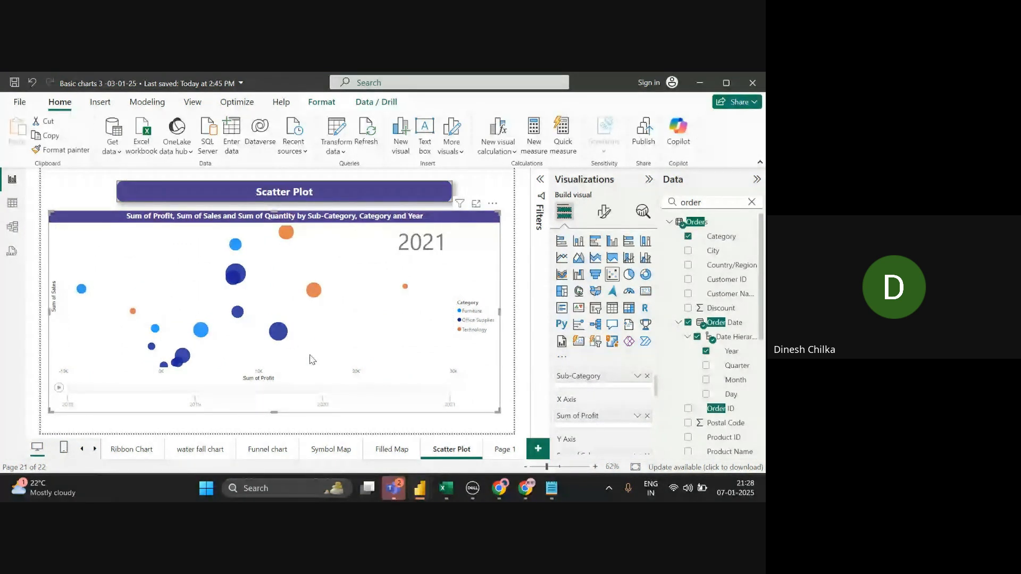
pyautogui.click(59, 388)
pyautogui.click(59, 389)
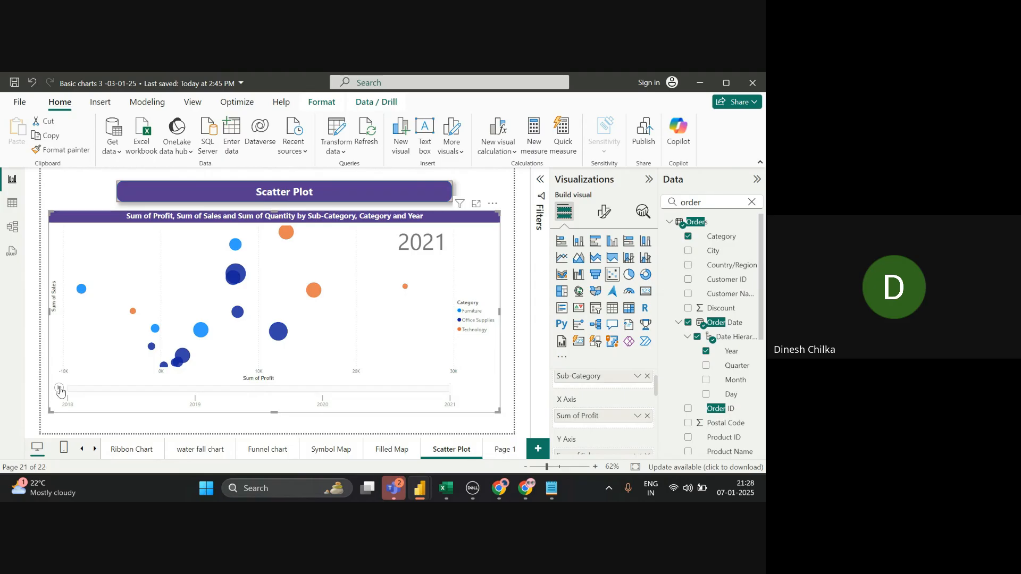
pyautogui.hotkey('alt', 'Tab')
pyautogui.hotkey('alt', 'Tab')
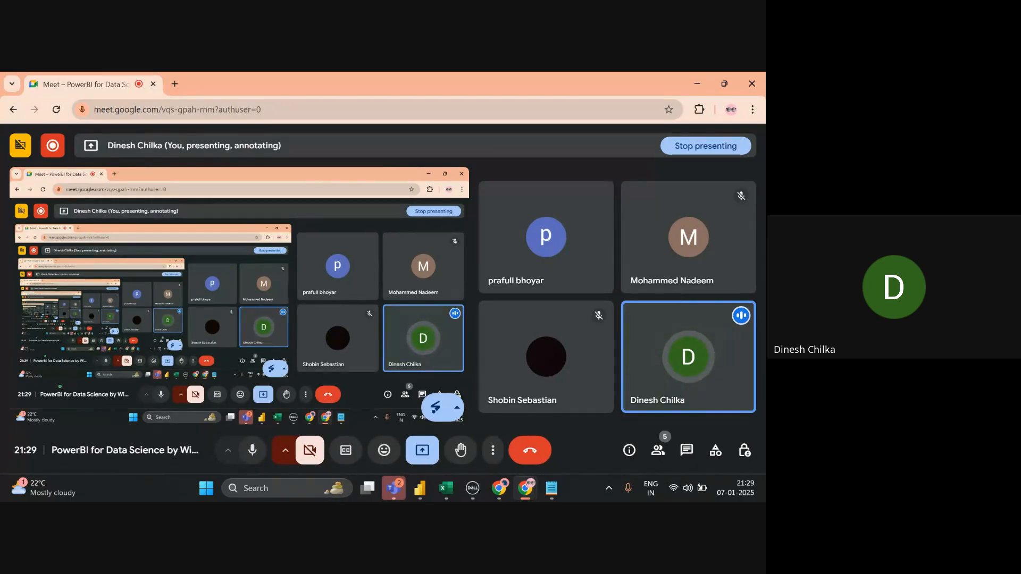
pyautogui.hotkey('alt', 'Tab')
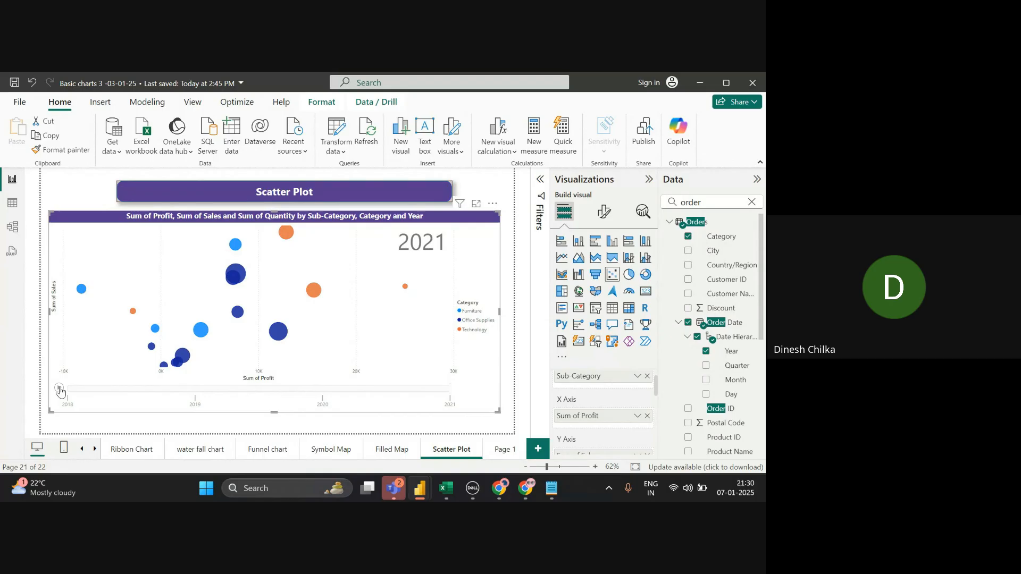
pyautogui.hotkey('alt', 'Tab')
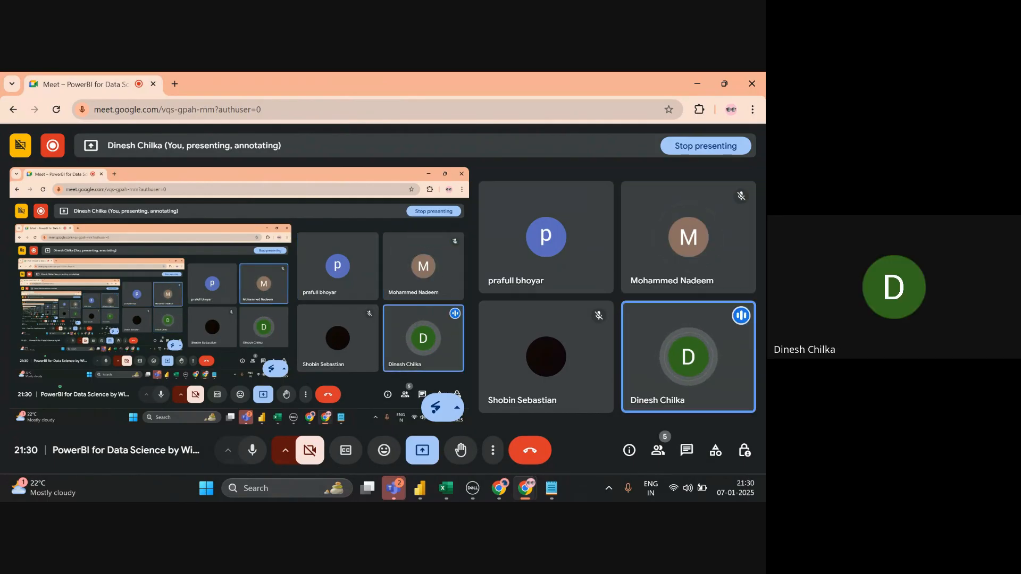
pyautogui.hotkey('alt', 'Tab')
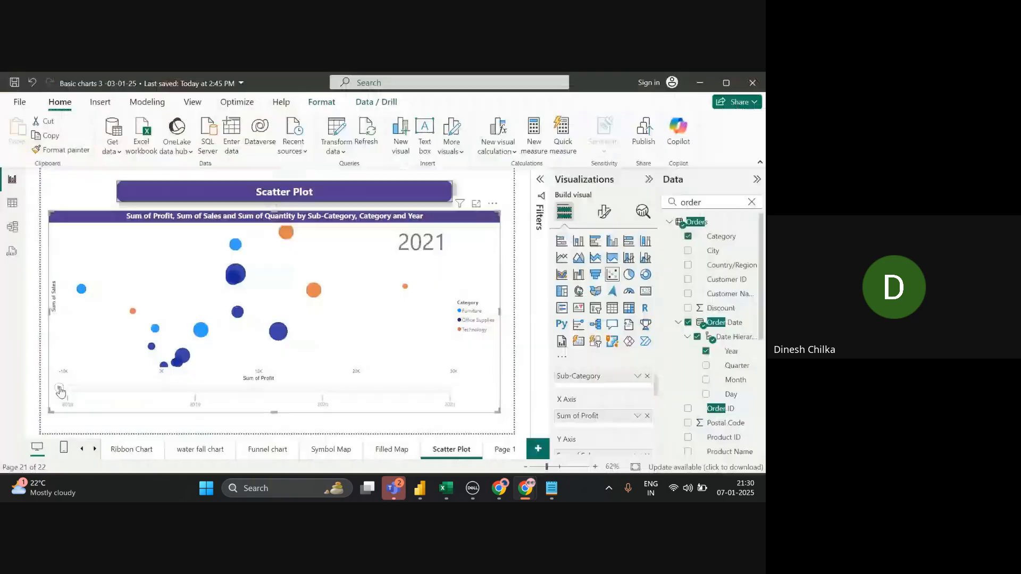
# - Play the scatter plot's year animation twice from 2018, then return to the Google Meet window
pyautogui.hotkey('alt', 'Tab')
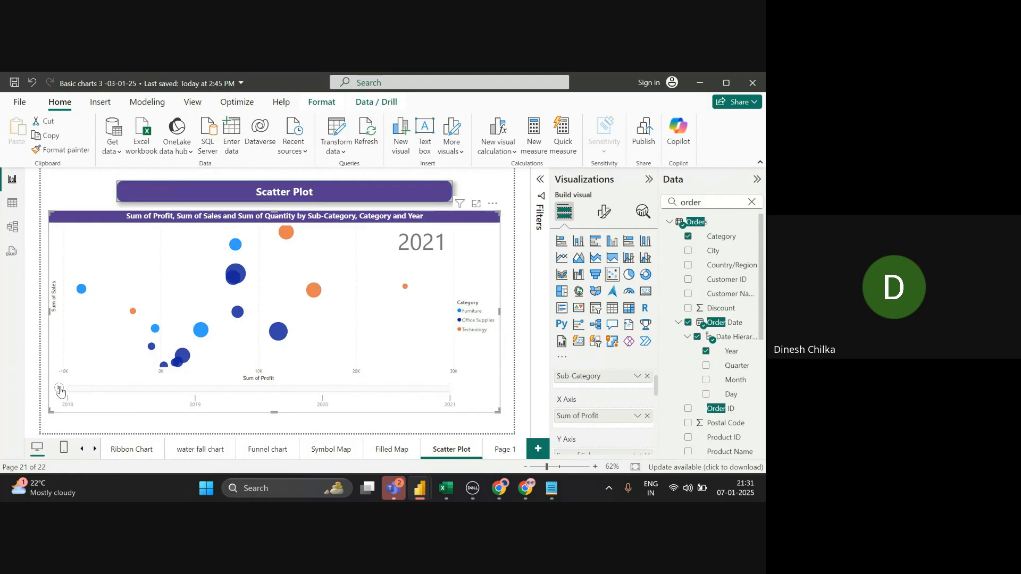
pyautogui.click(59, 390)
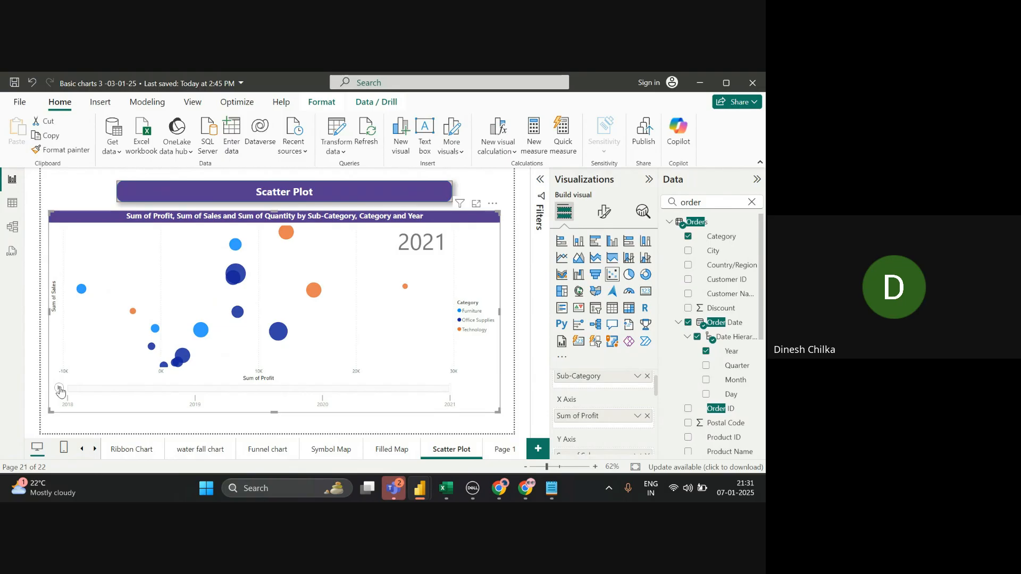
pyautogui.click(59, 390)
pyautogui.hotkey('alt', 'Tab')
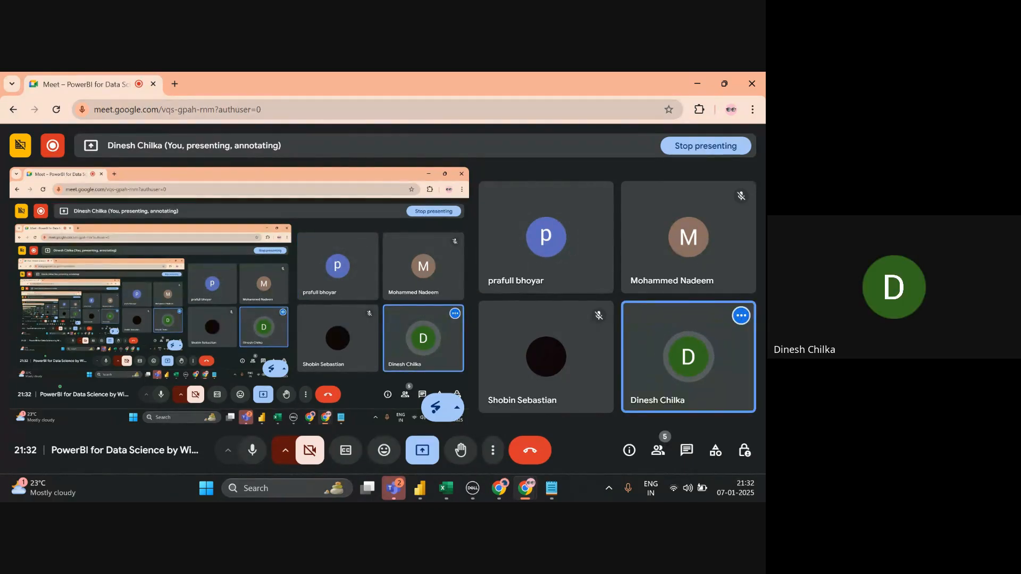
# - Bring Power BI Desktop's Scatter Plot page back in front of the Google Meet call
pyautogui.hotkey('alt', 'Tab')
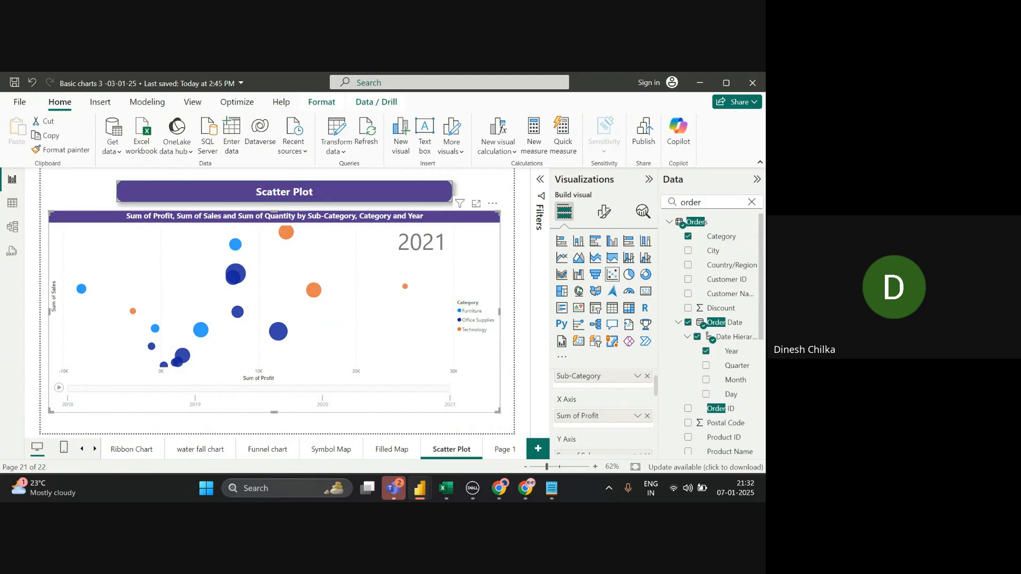
# - Scroll the Visualizations field wells to reveal Order Date / Year in the Play axis well
pyautogui.scroll(1, 603, 409)
pyautogui.scroll(-4, 603, 409)
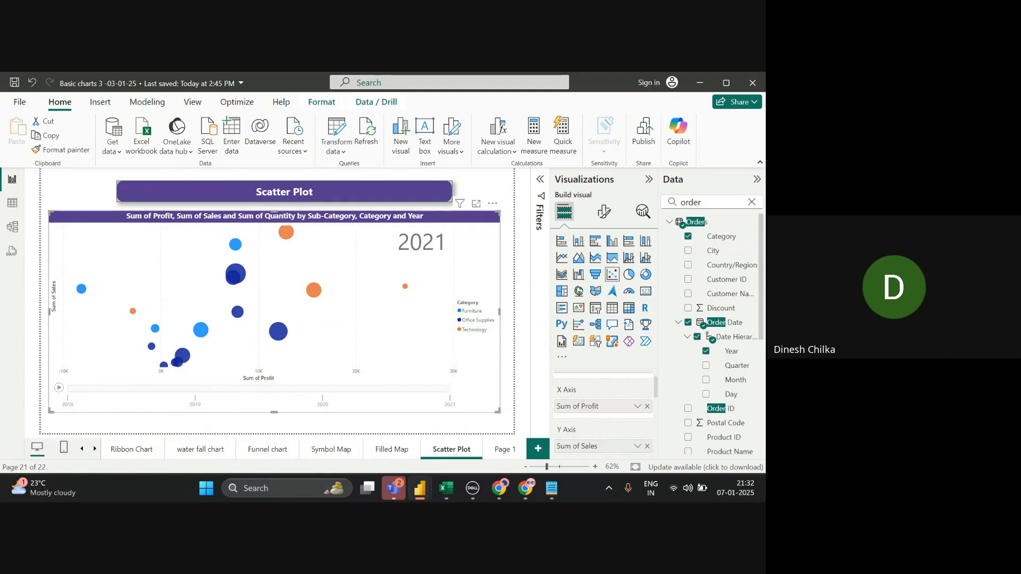
pyautogui.scroll(-5, 603, 410)
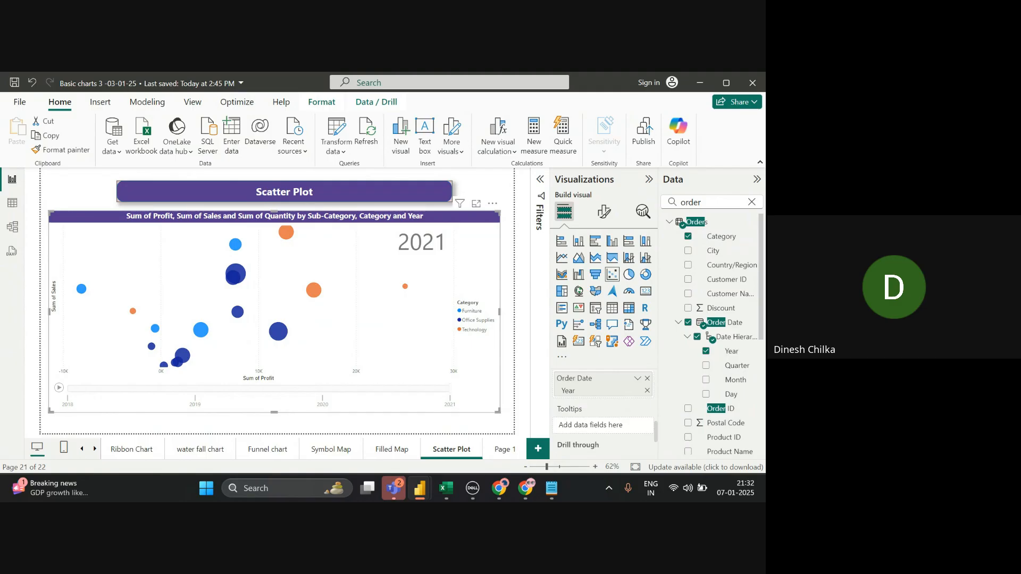
# - Add a gauge visual to Page 1 and drag its corner to enlarge it
pyautogui.click(503, 450)
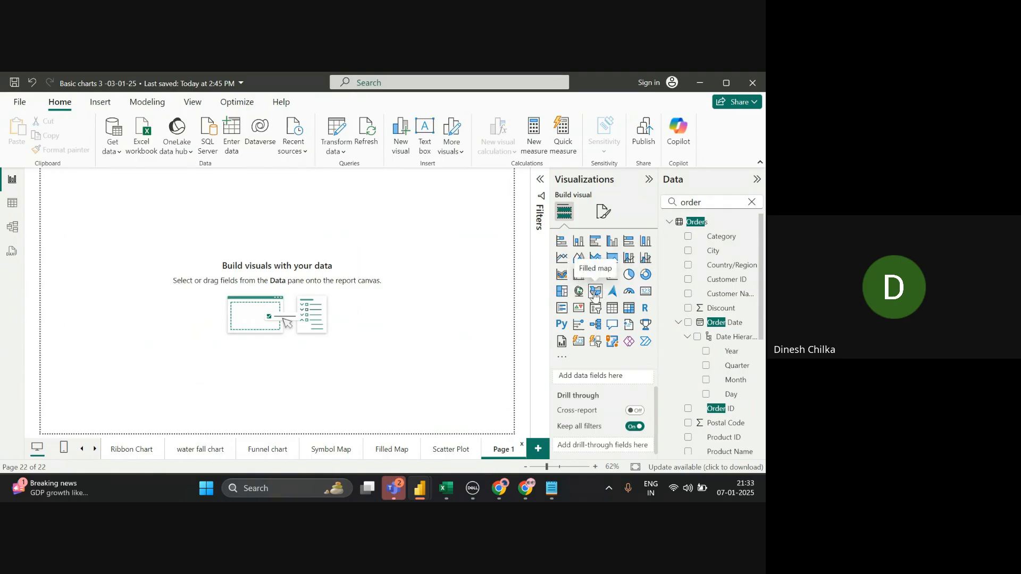
pyautogui.click(628, 293)
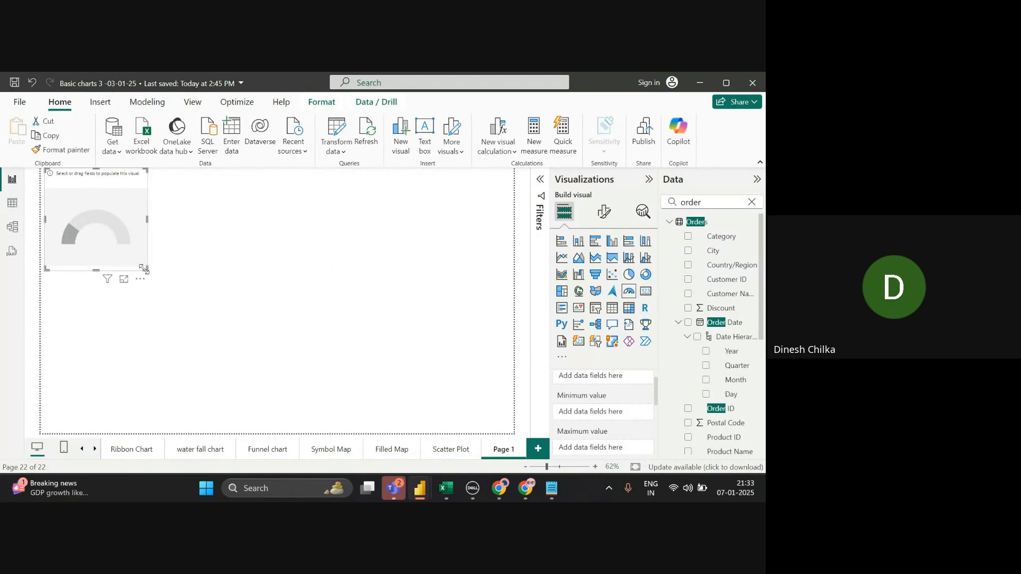
pyautogui.moveTo(141, 271); pyautogui.dragTo(374, 322)
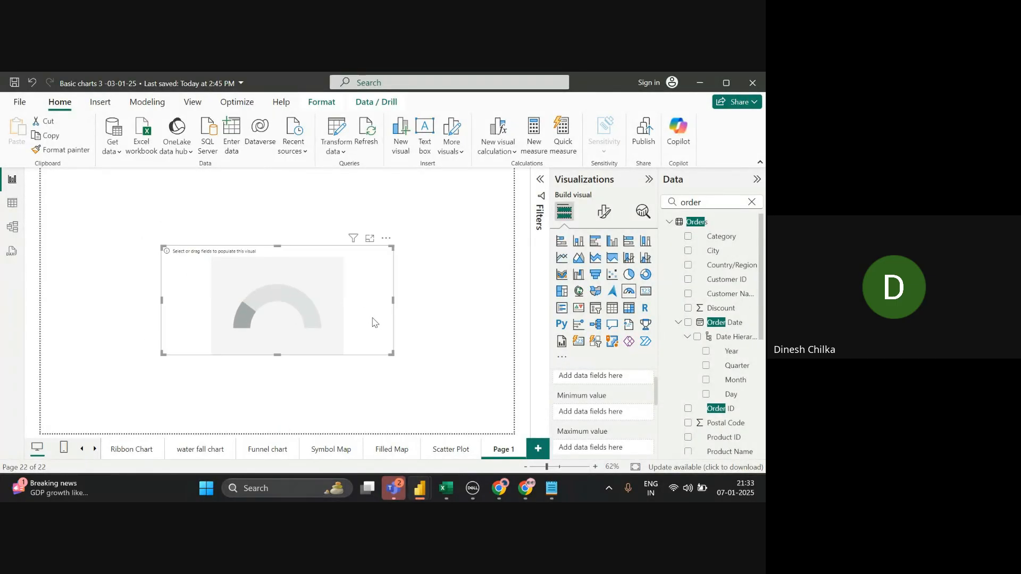
pyautogui.hotkey('alt', 'Tab')
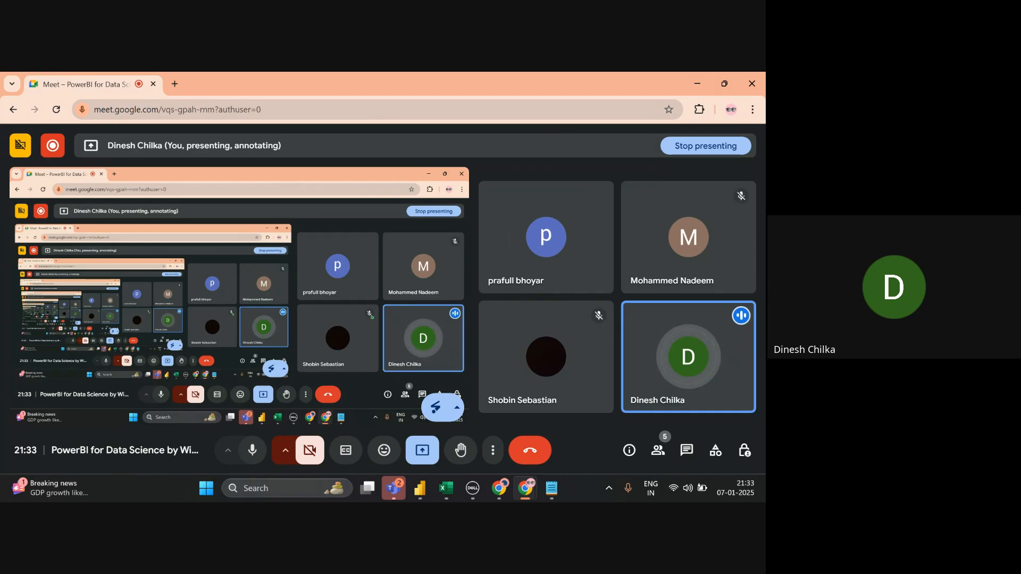
pyautogui.hotkey('alt', 'Tab')
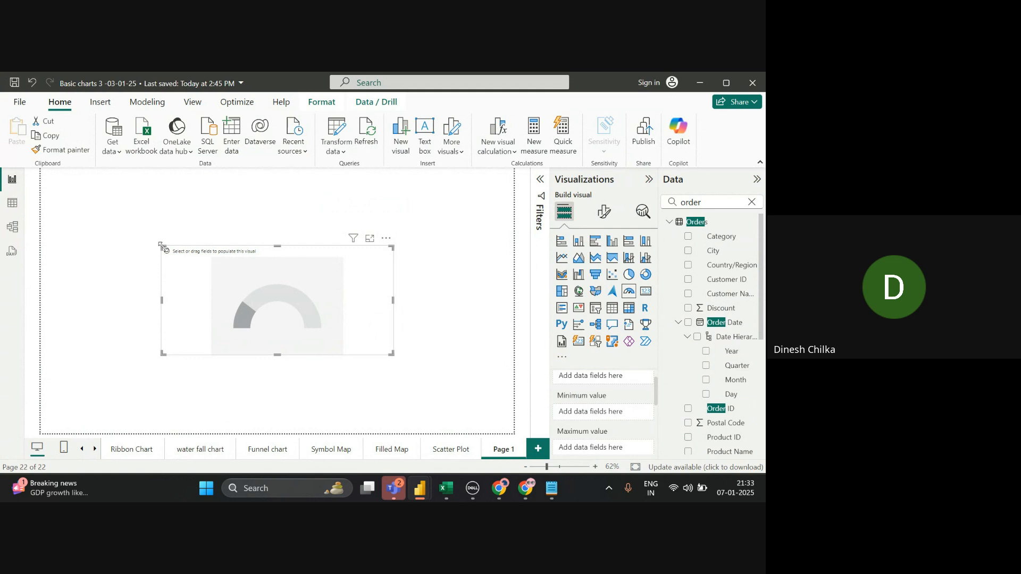
# - Enlarge the empty gauge by pulling its top-left corner up-left and its bottom-right corner down-right
pyautogui.moveTo(160, 244); pyautogui.dragTo(158, 213)
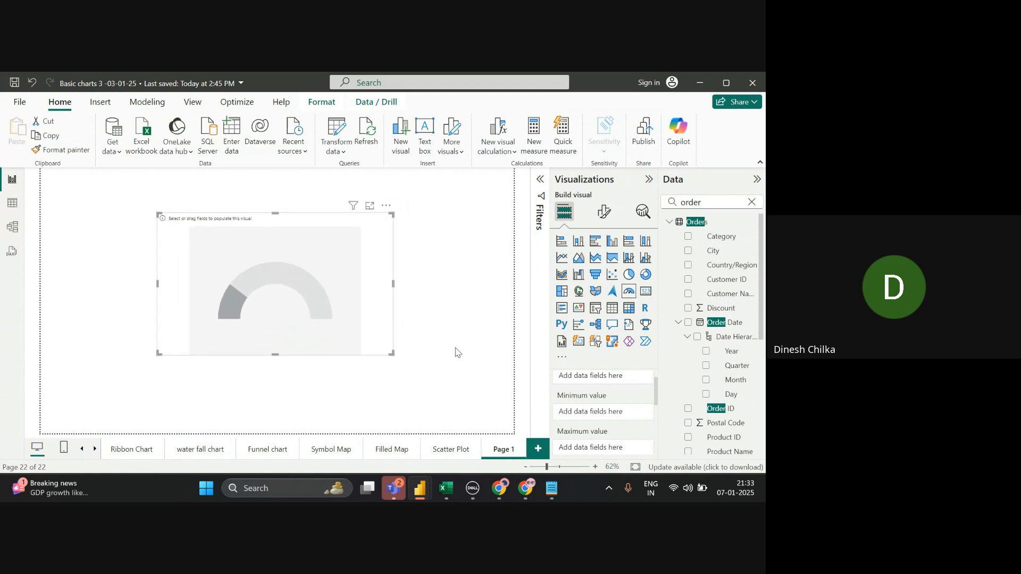
pyautogui.moveTo(389, 355); pyautogui.dragTo(407, 396)
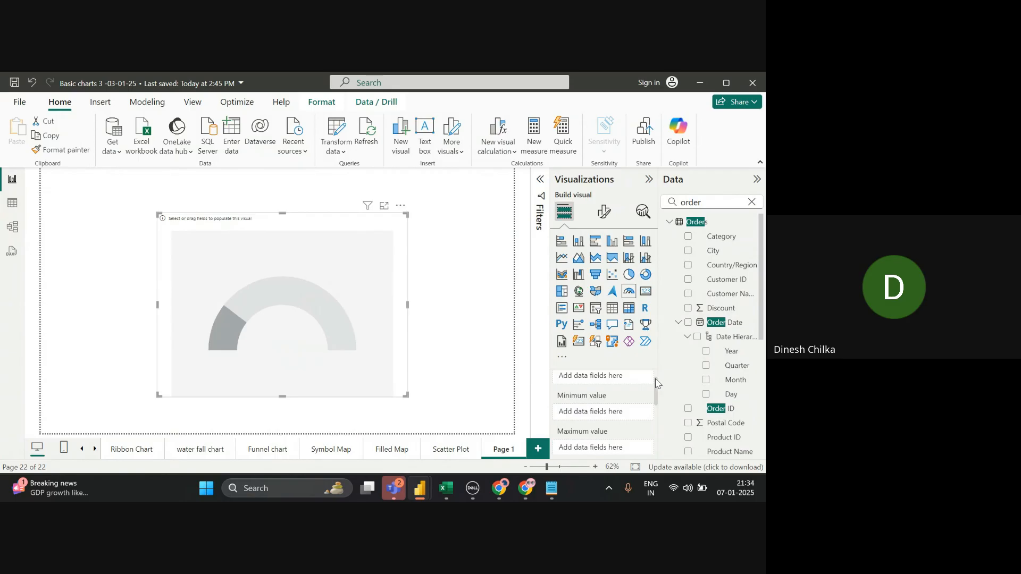
pyautogui.scroll(1, 657, 383)
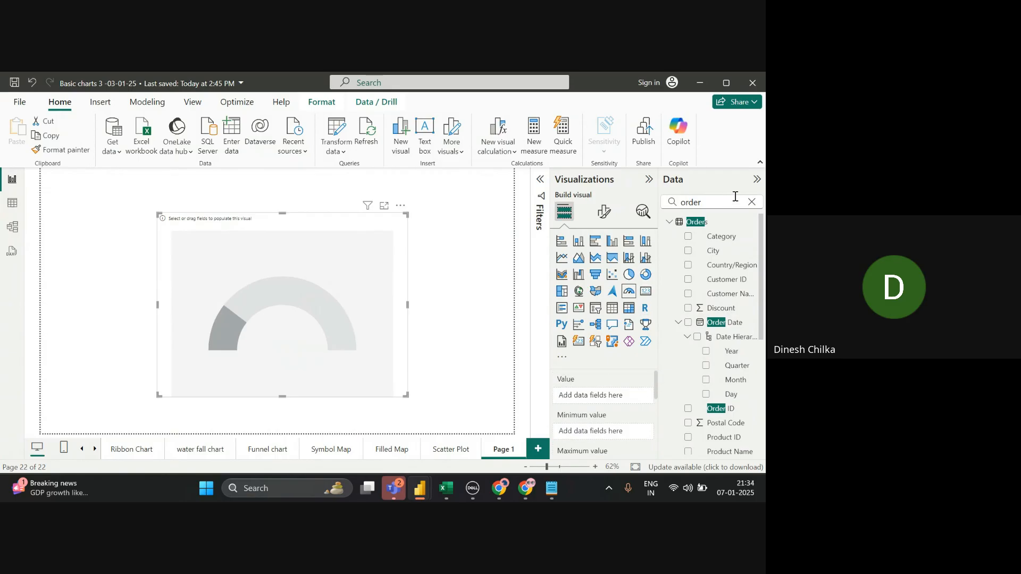
pyautogui.click(752, 202)
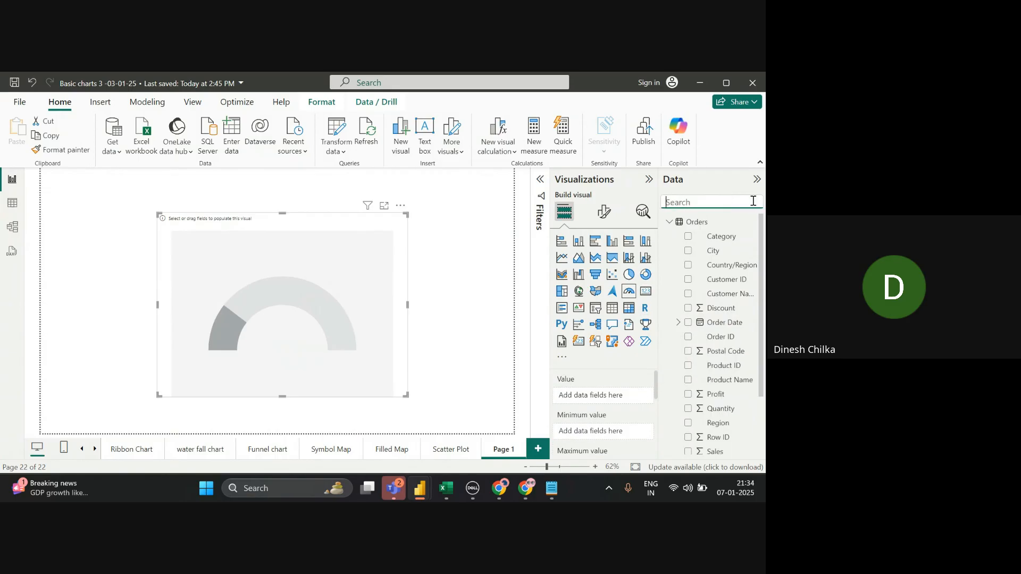
pyautogui.click(287, 282)
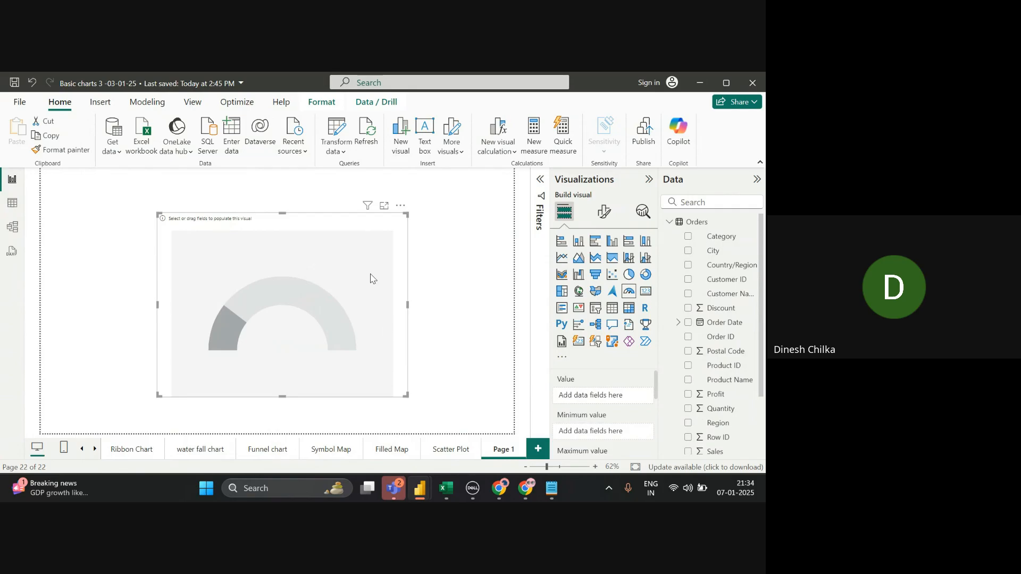
pyautogui.click(451, 449)
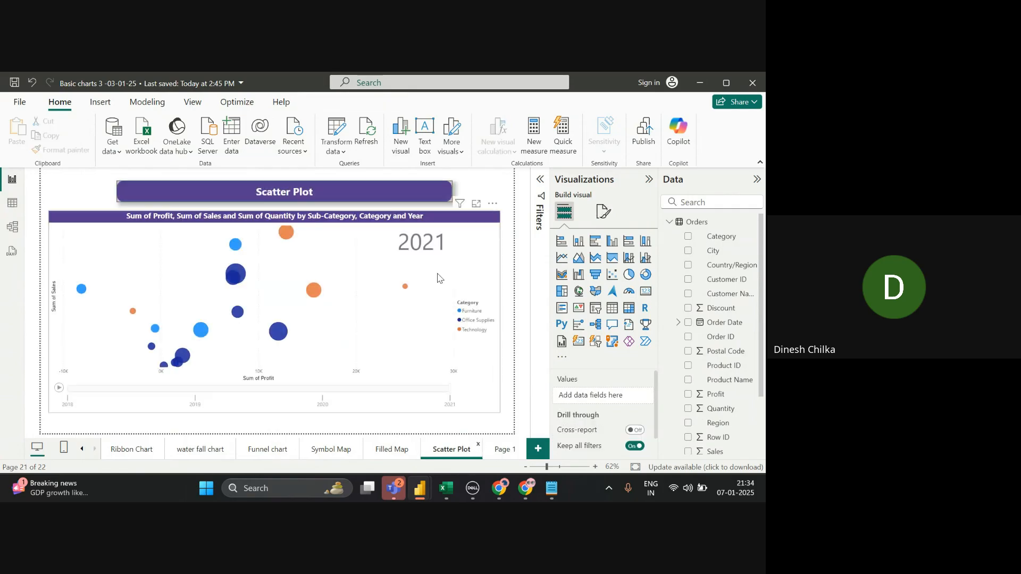
pyautogui.click(421, 197)
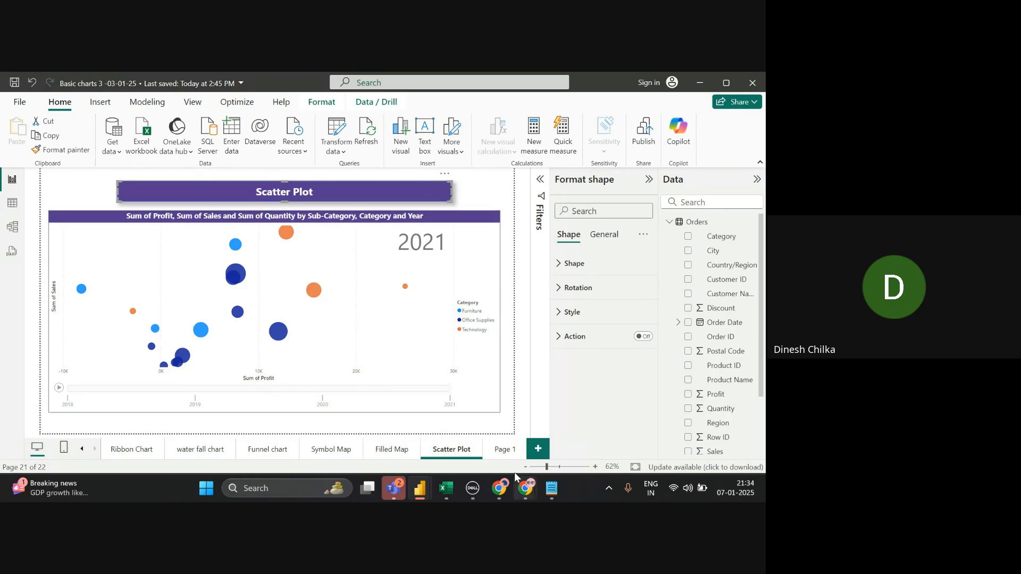
pyautogui.click(499, 446)
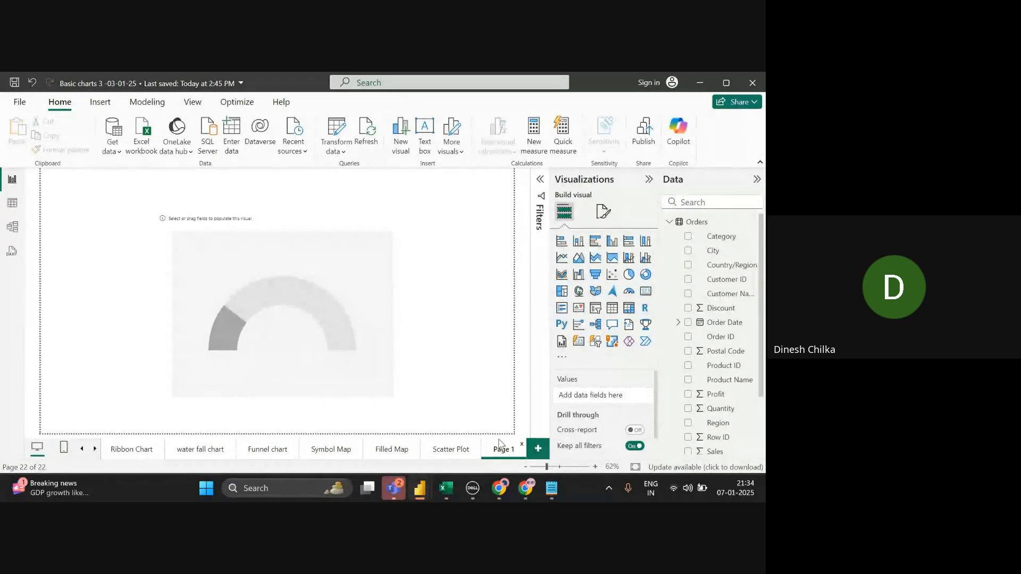
pyautogui.click(469, 390)
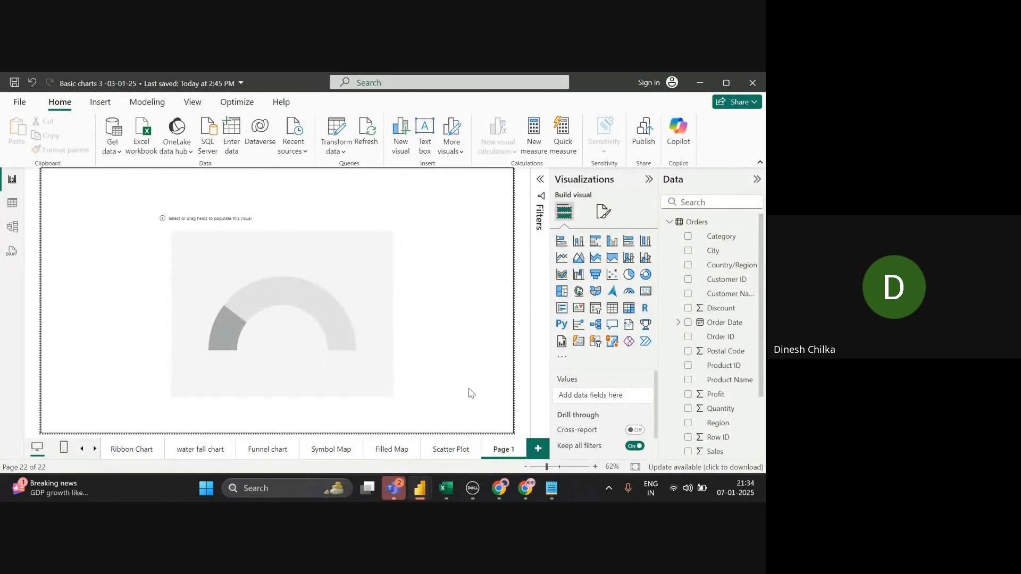
pyautogui.click(456, 446)
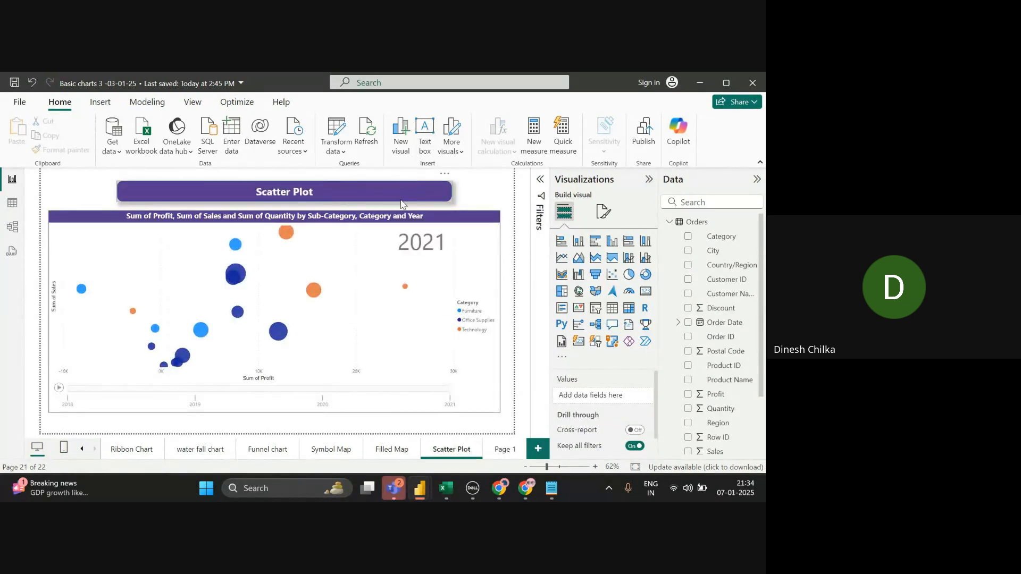
pyautogui.click(401, 206)
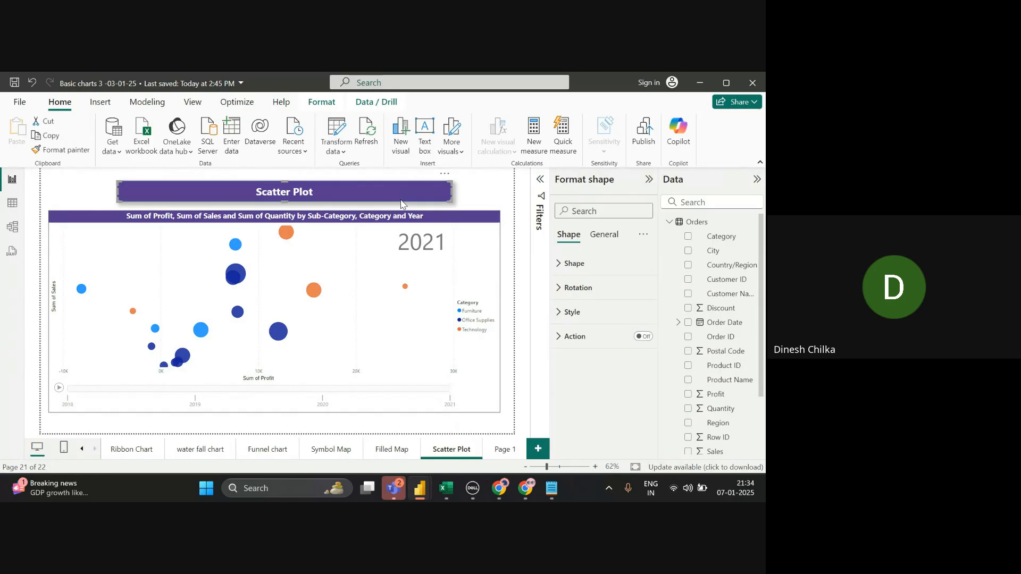
pyautogui.click(506, 449)
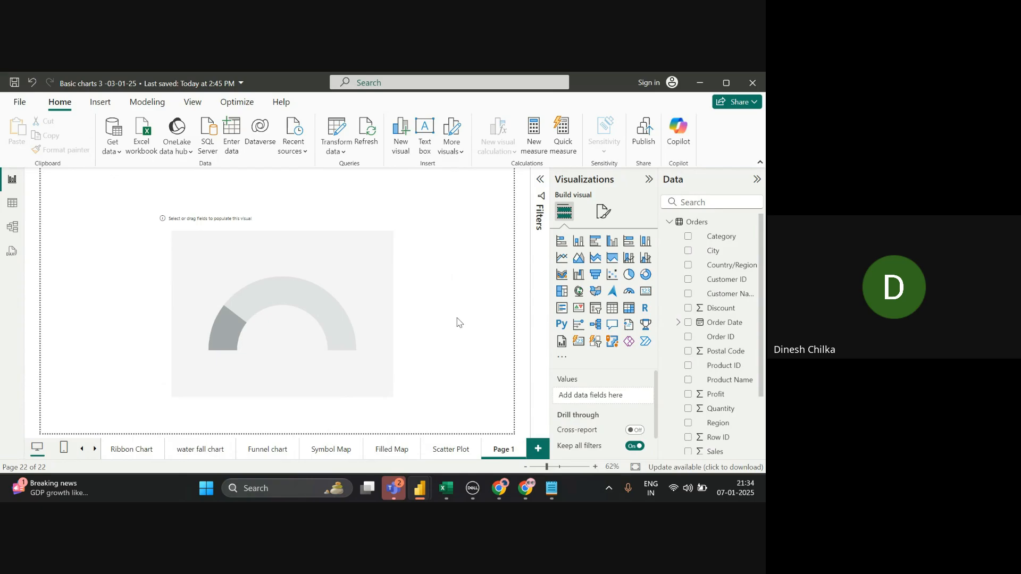
# - Copy the title banner from the Scatter Plot page and paste it onto Page 1
pyautogui.click(451, 450)
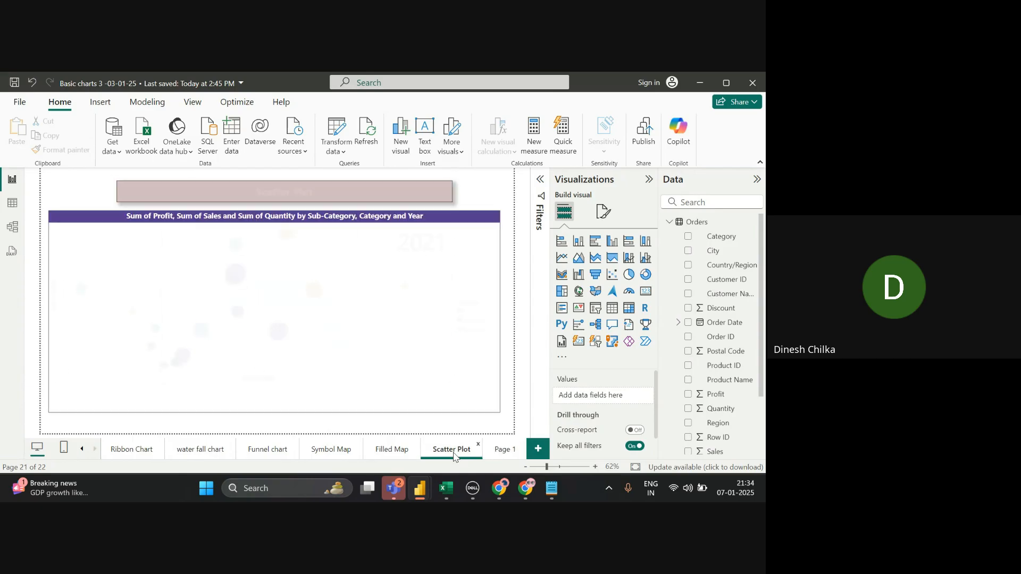
pyautogui.click(408, 199)
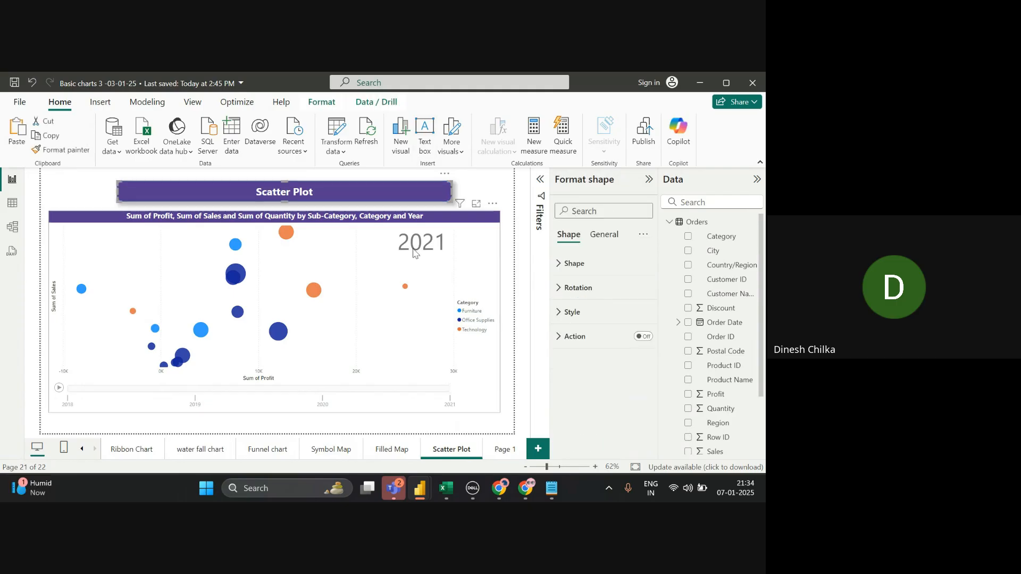
pyautogui.click(507, 447)
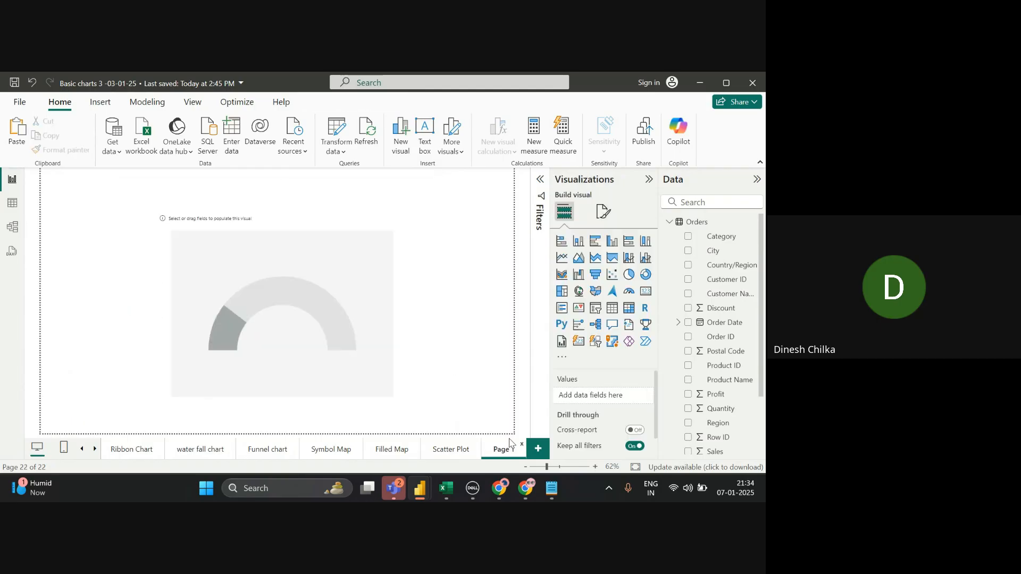
pyautogui.hotkey('ctrl', 'v')
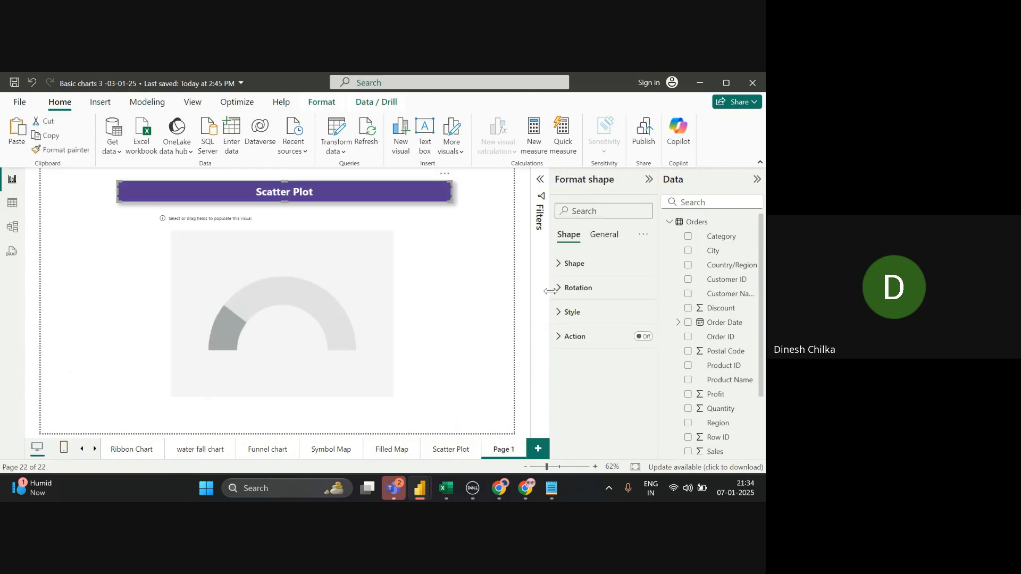
# - Change the pasted banner's text from 'Scatter Plot' to 'Gauge Chart'
pyautogui.click(564, 314)
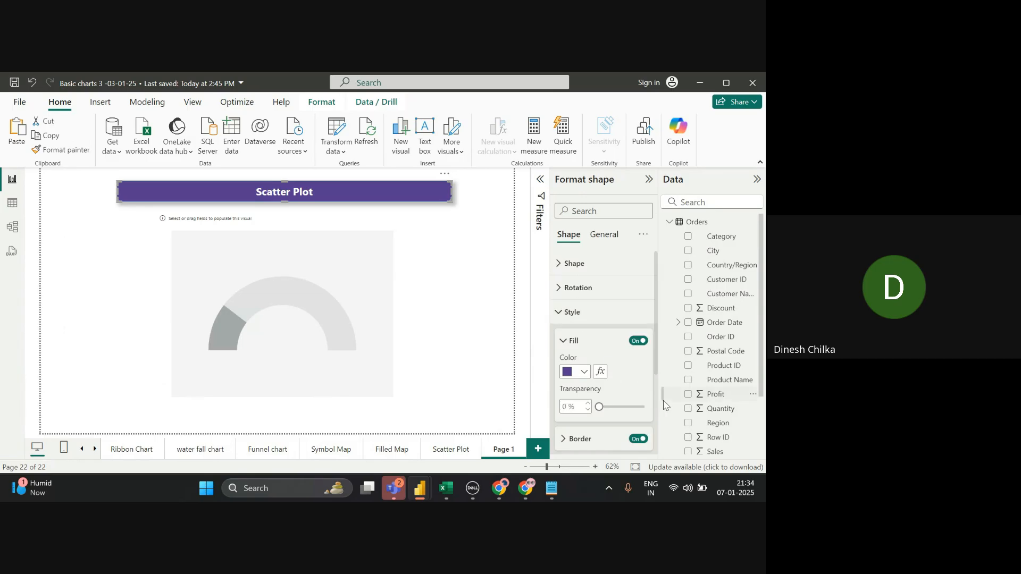
pyautogui.scroll(-3, 658, 414)
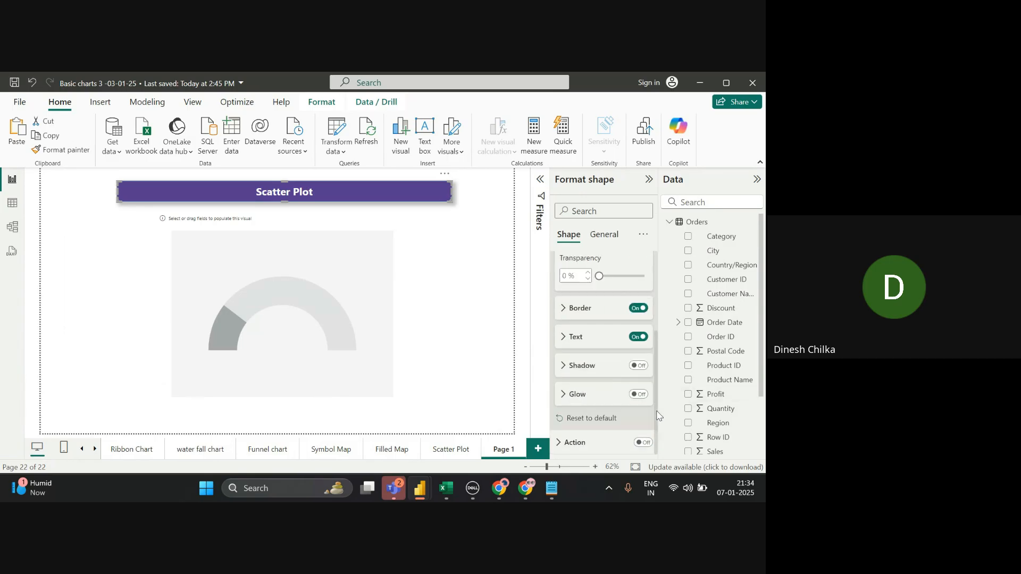
pyautogui.click(564, 338)
pyautogui.tripleClick(600, 366)
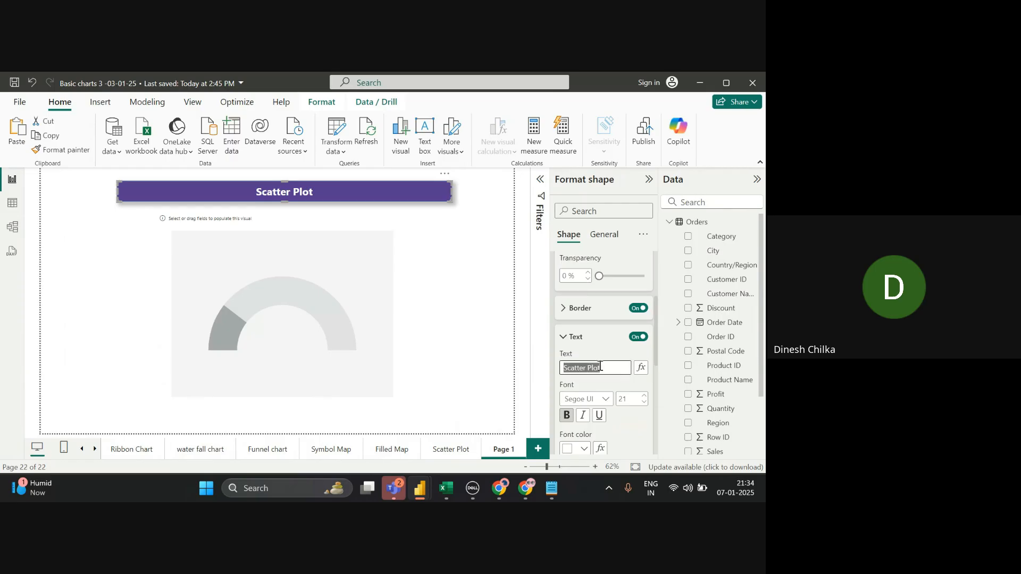
pyautogui.press('BackSpace')
pyautogui.write('Ga')
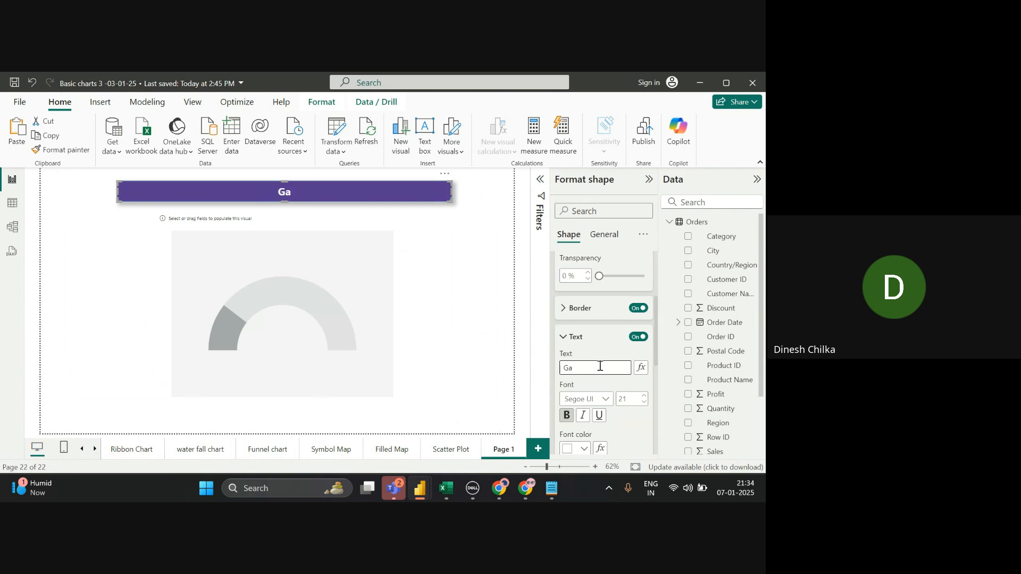
pyautogui.write('uge Chart')
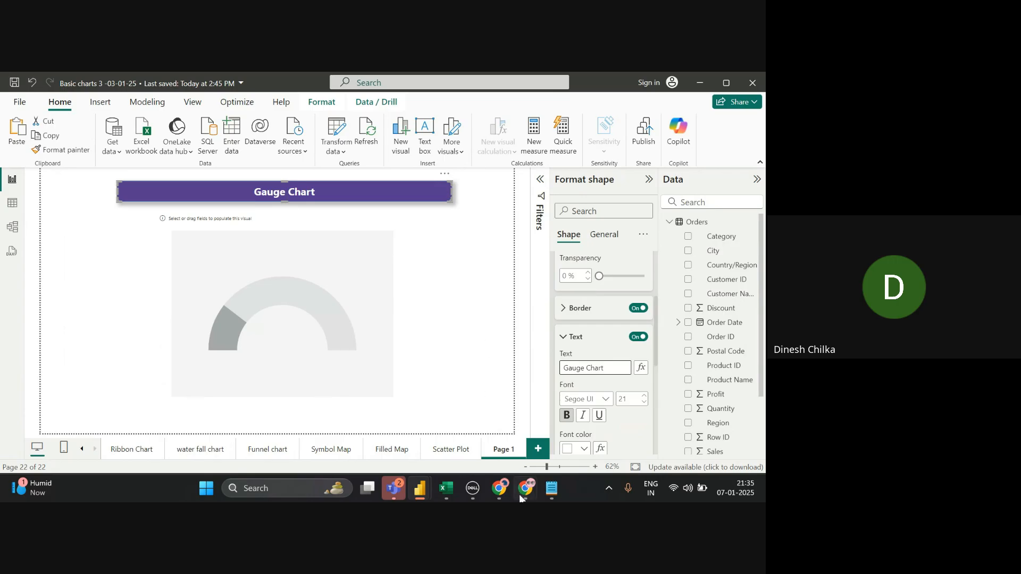
# - Search Google for 'speedometer' in a new Chrome tab
pyautogui.moveTo(523, 494)
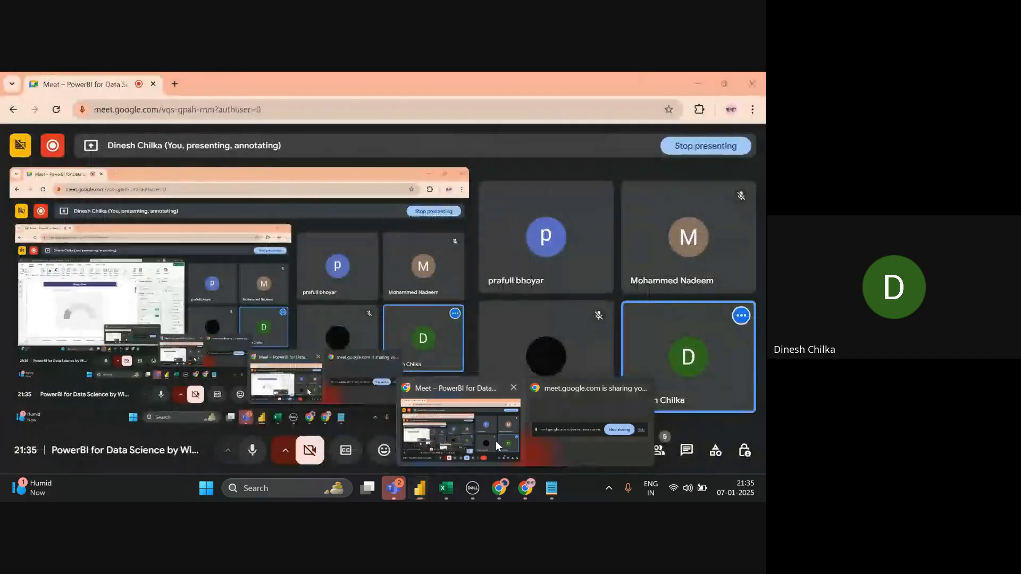
pyautogui.rightClick(495, 442)
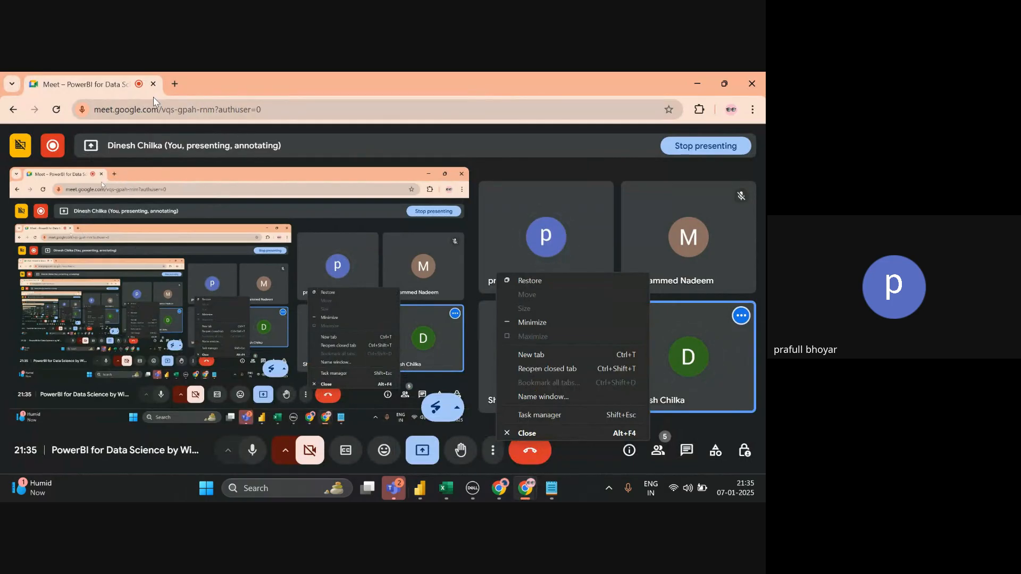
pyautogui.hotkey('ctrl', 't')
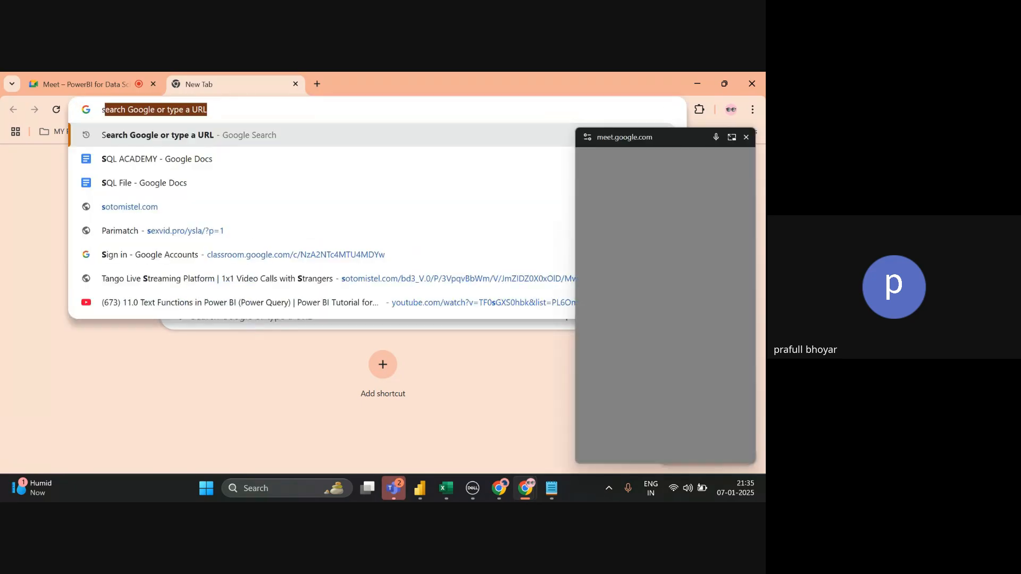
pyautogui.write('peed')
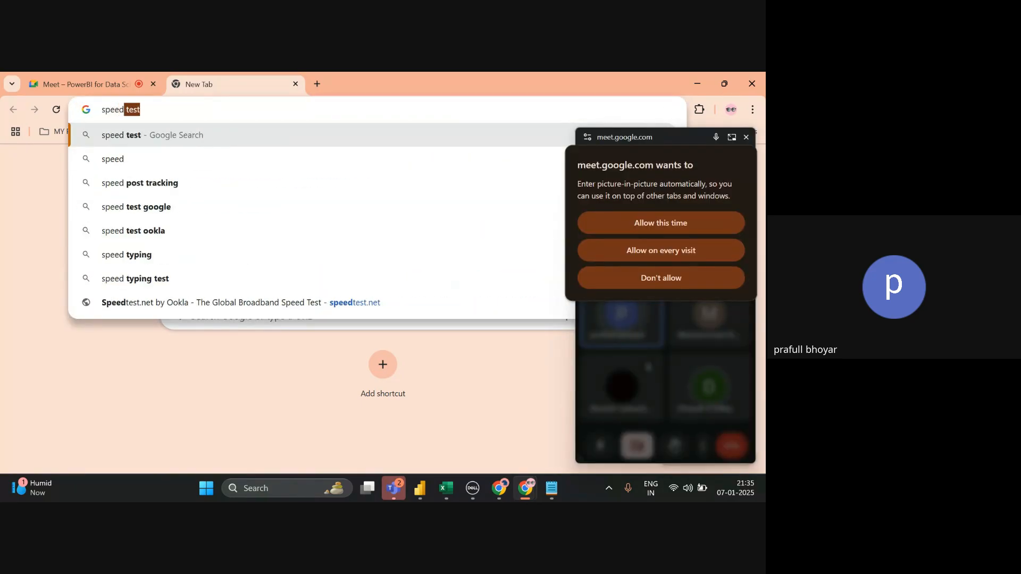
pyautogui.write('ion')
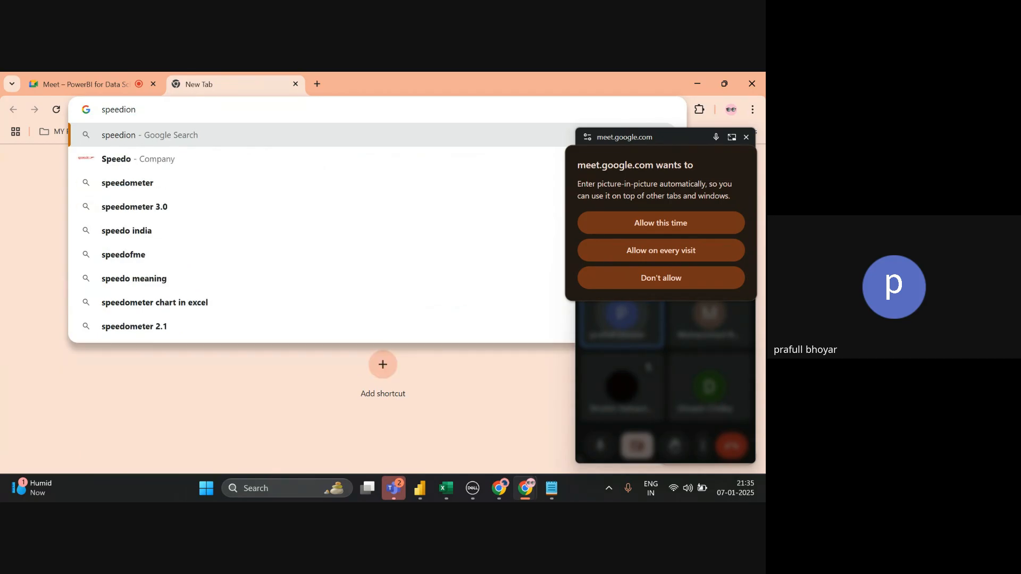
pyautogui.press('Down')
pyautogui.press('Down')
pyautogui.press('Return')
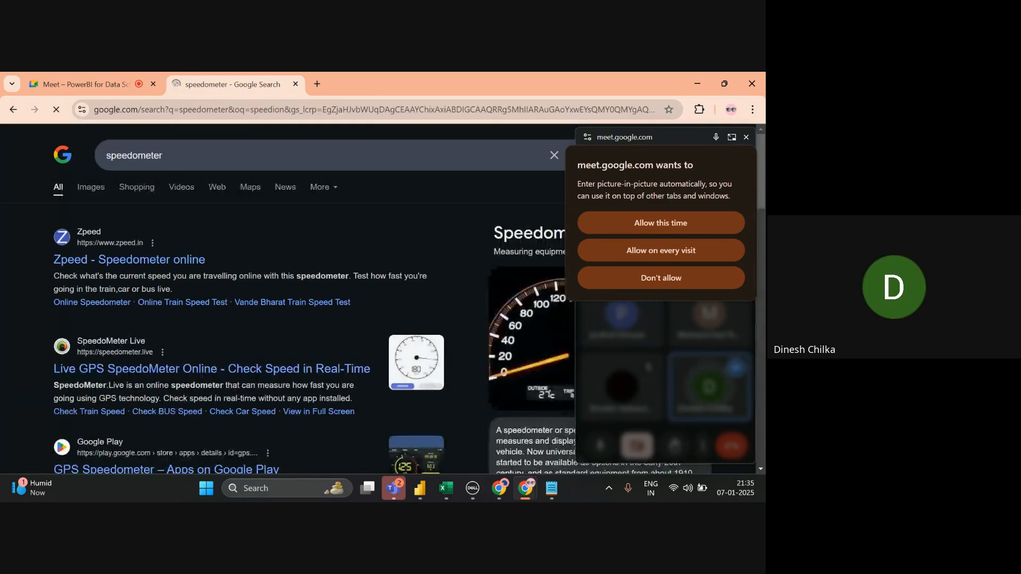
# - Show image results, preview the white speedometer picture, then return to Power BI
pyautogui.click(90, 187)
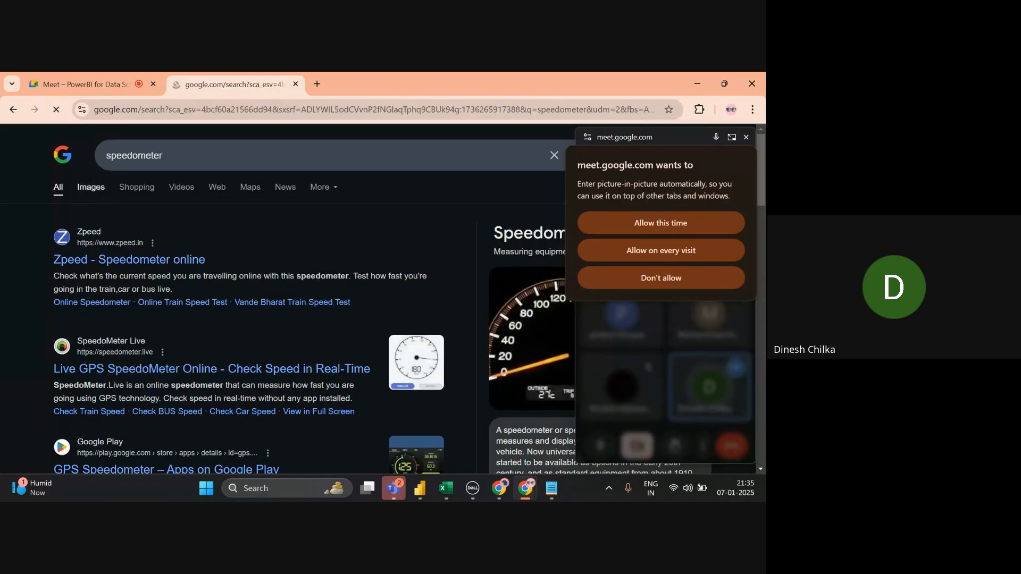
pyautogui.click(746, 137)
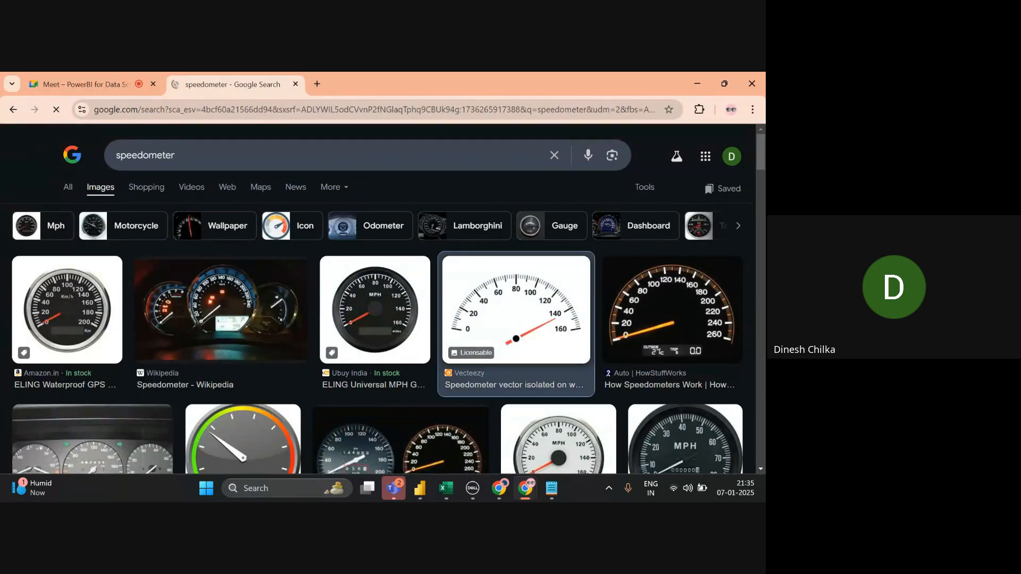
pyautogui.click(516, 319)
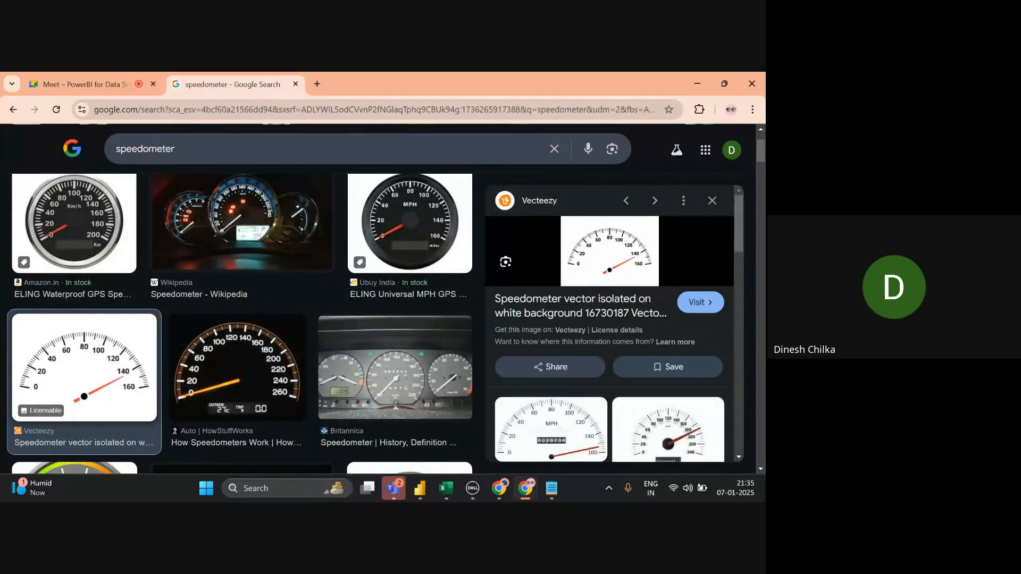
pyautogui.scroll(3, 138, 366)
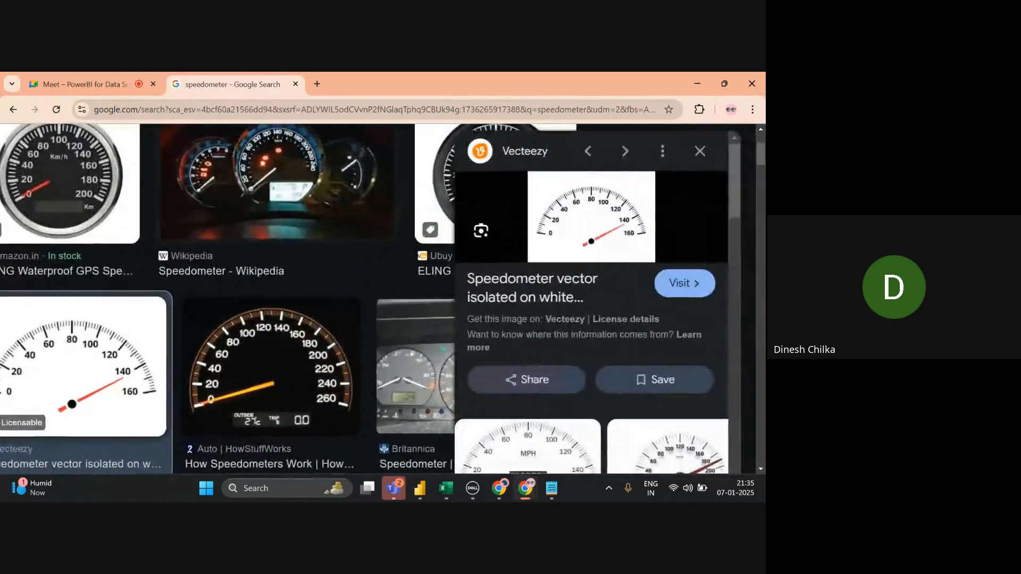
pyautogui.hscroll(-1, 138, 367)
pyautogui.scroll(2, 138, 367)
pyautogui.scroll(2, 159, 367)
pyautogui.hscroll(-2, 159, 367)
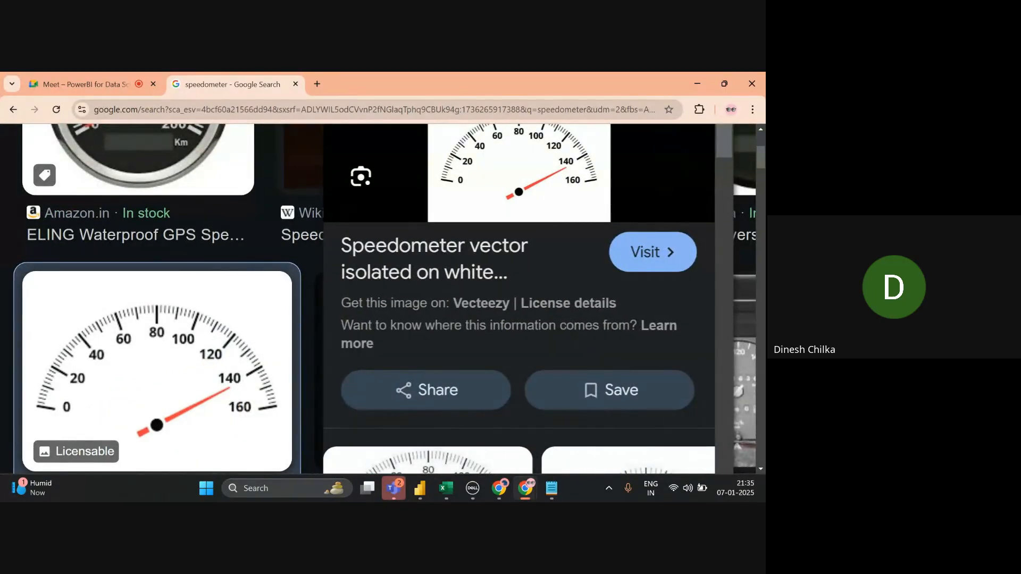
pyautogui.hotkey('alt', 'Tab')
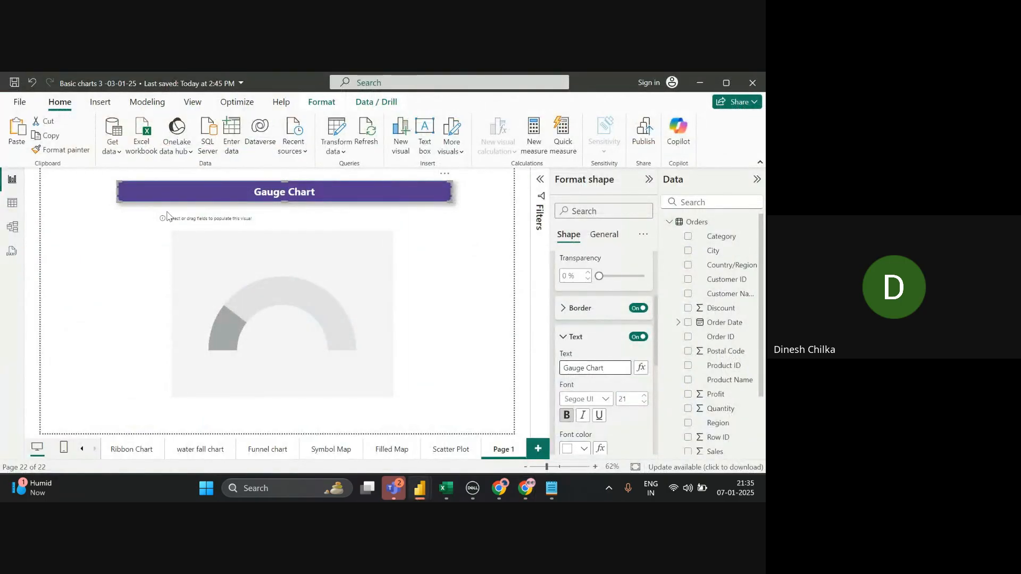
# - Drag Sales into the gauge's Value well so it reads 2.30M on a 0–4.59M scale
pyautogui.click(187, 265)
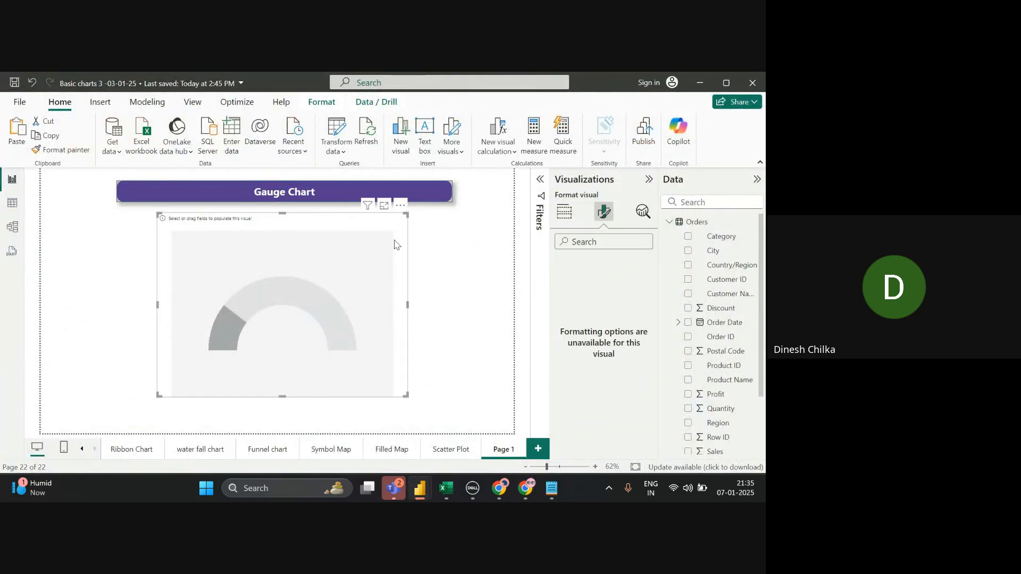
pyautogui.click(566, 211)
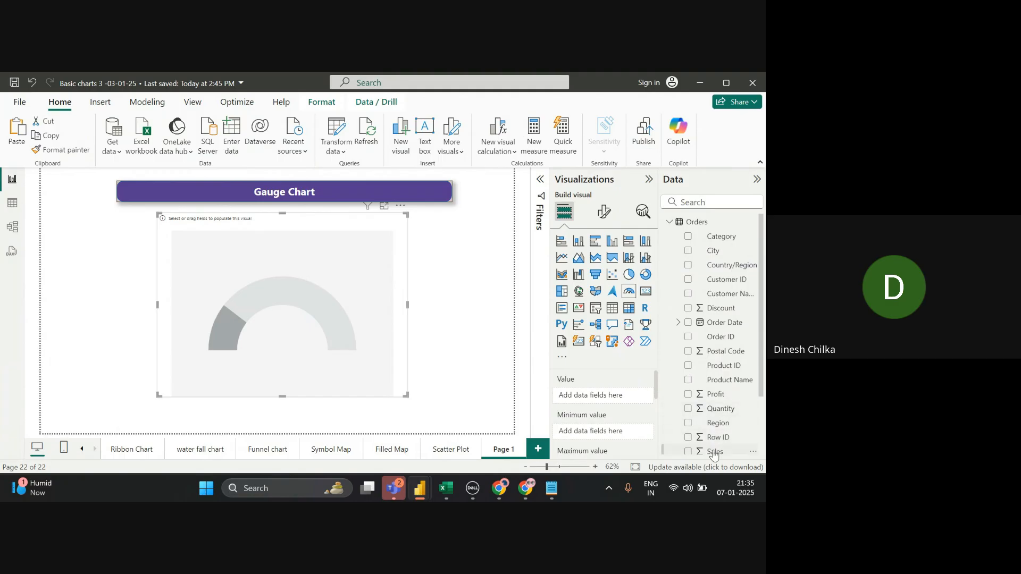
pyautogui.moveTo(714, 454); pyautogui.dragTo(620, 403)
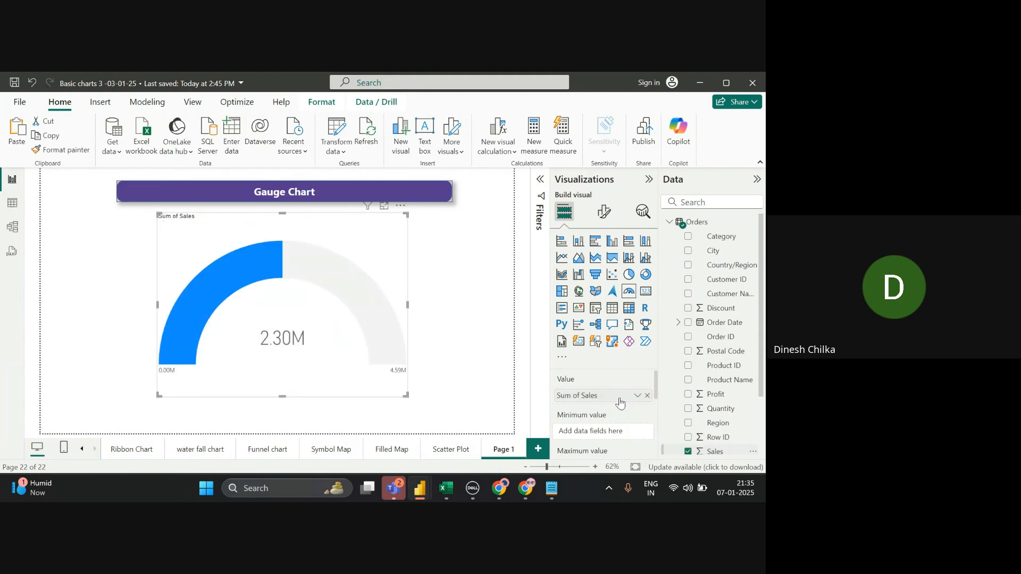
pyautogui.click(485, 234)
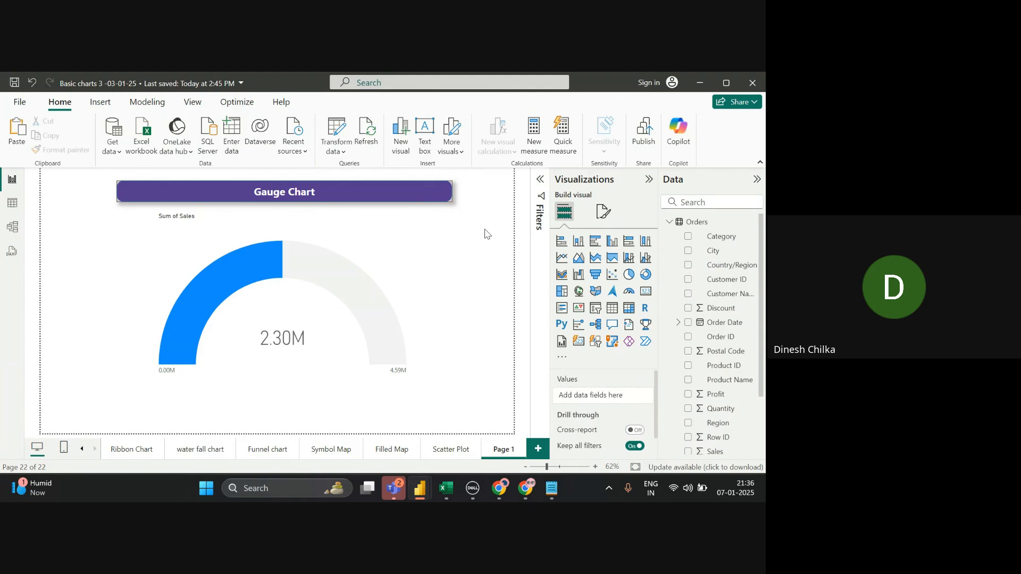
# - Start a new measure named Target sales defined as SUM(Orders[Sales])
pyautogui.click(534, 138)
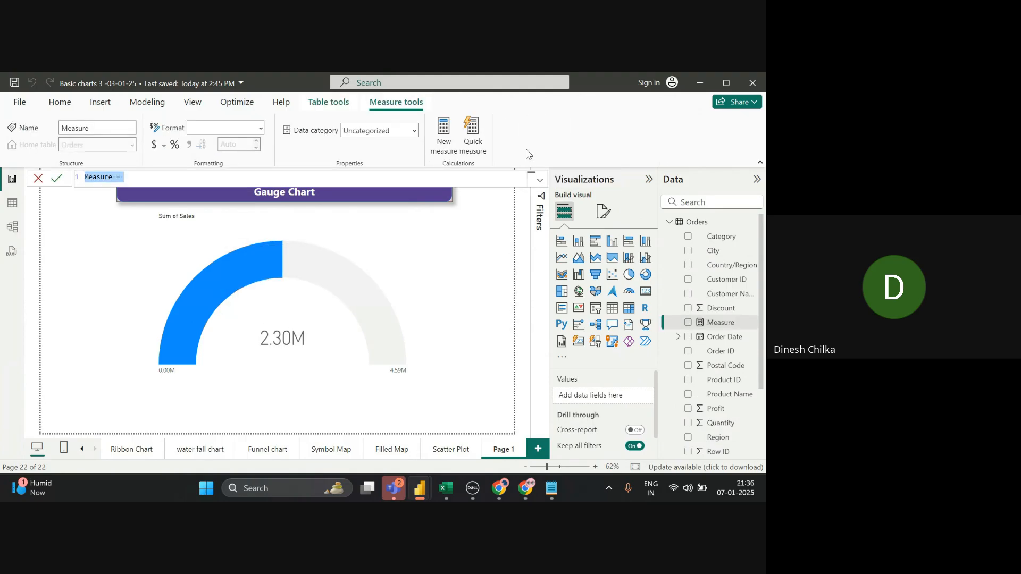
pyautogui.press('BackSpace')
pyautogui.write('Target sales')
pyautogui.write('sa')
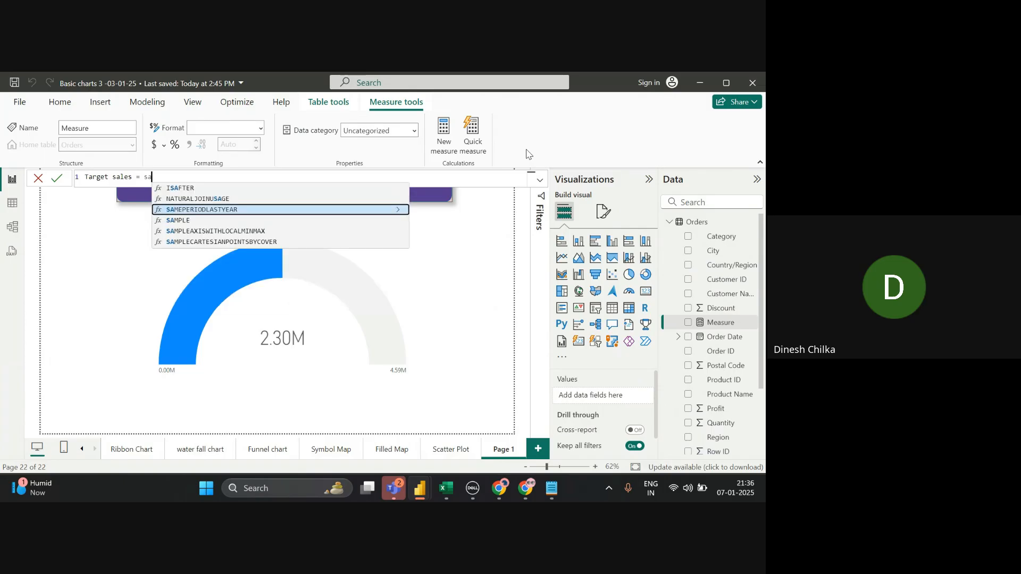
pyautogui.write('l')
pyautogui.press('BackSpace')
pyautogui.press('BackSpace')
pyautogui.press('BackSpace')
pyautogui.write('sun')
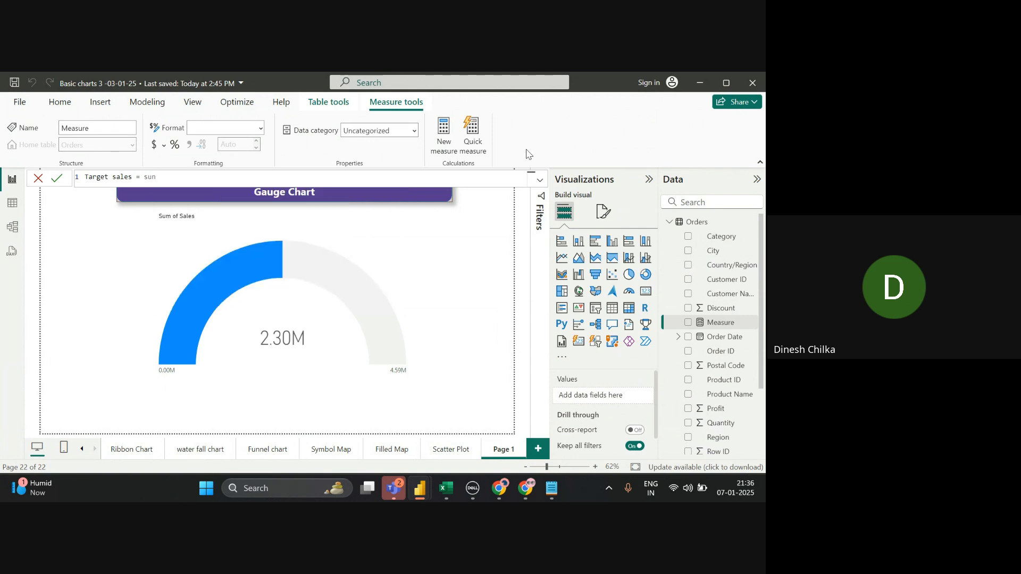
pyautogui.press('BackSpace')
pyautogui.write('m')
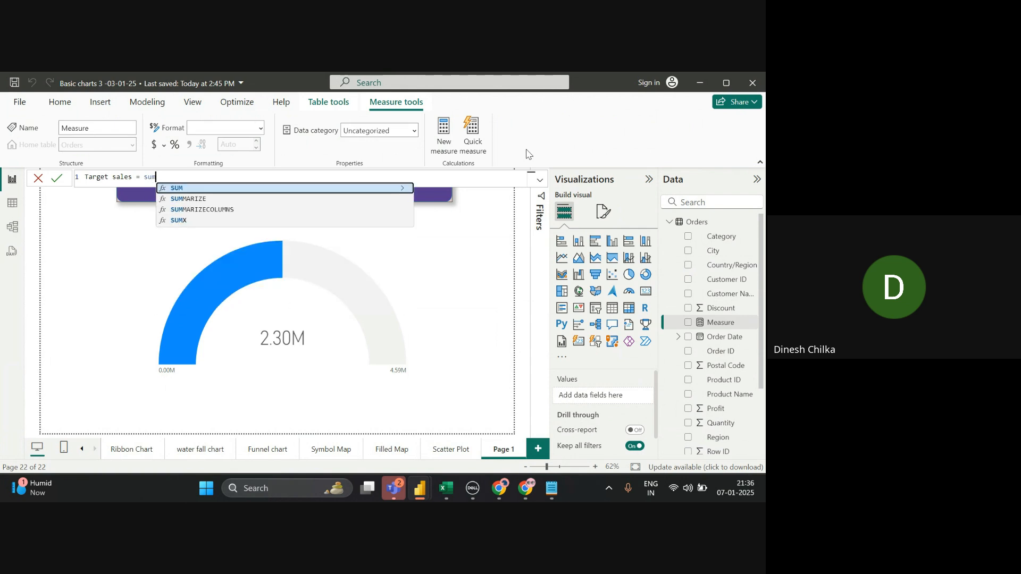
pyautogui.press('Tab')
pyautogui.write('Orders')
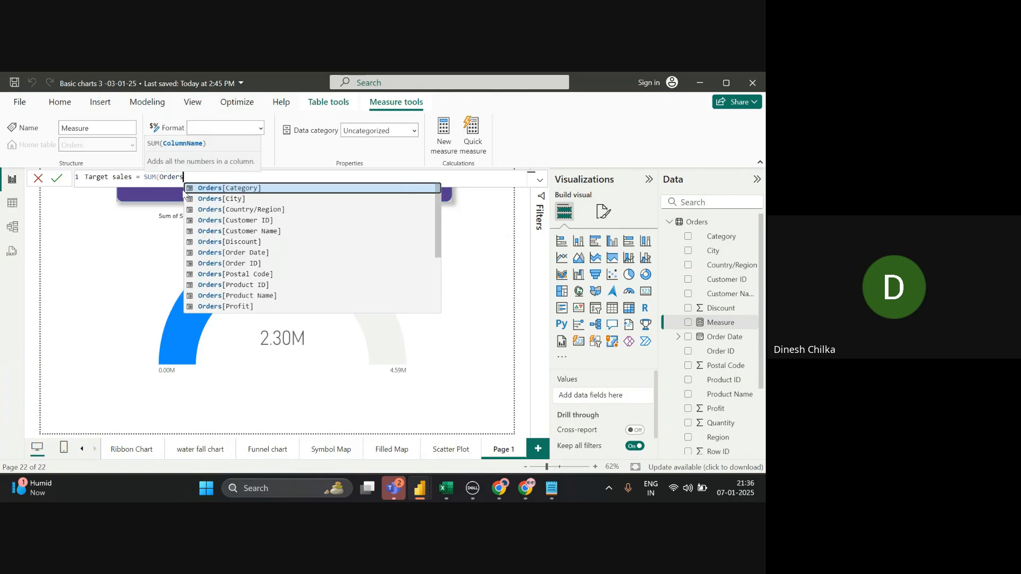
pyautogui.click(260, 264)
pyautogui.press('Down')
pyautogui.press('Down')
pyautogui.press('Down')
pyautogui.press('Down')
pyautogui.press('Down')
pyautogui.press('Down')
pyautogui.press('Down')
pyautogui.press('Down')
pyautogui.press('Down')
pyautogui.press('Down')
pyautogui.press('Down')
pyautogui.press('Down')
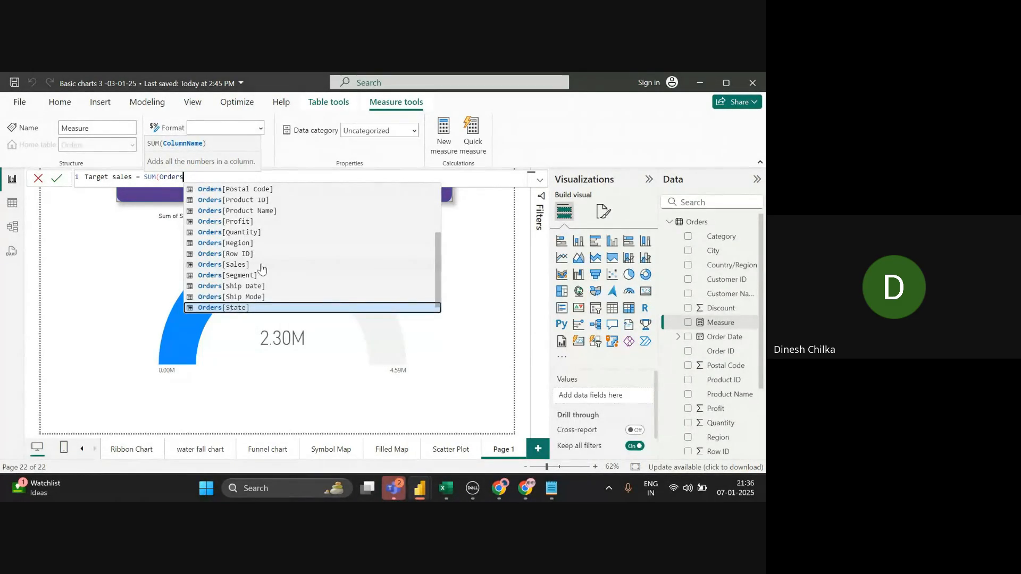
pyautogui.press('Up')
pyautogui.press('Up')
pyautogui.press('Up')
pyautogui.press('Up')
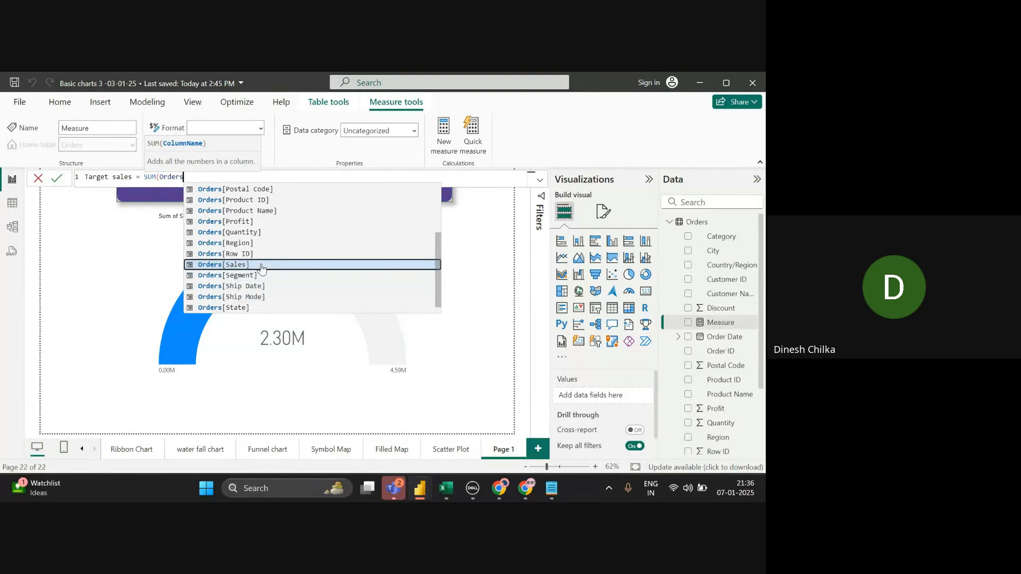
pyautogui.press('Tab')
pyautogui.write(')')
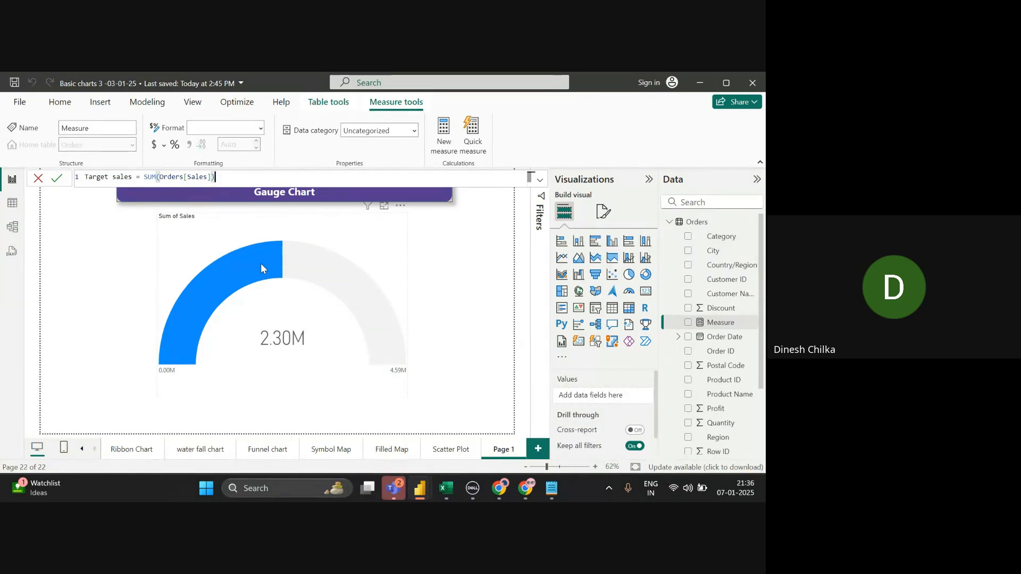
# - Multiply the Target sales formula by 1.50 and commit the measure
pyautogui.doubleClick(156, 177)
pyautogui.doubleClick(171, 182)
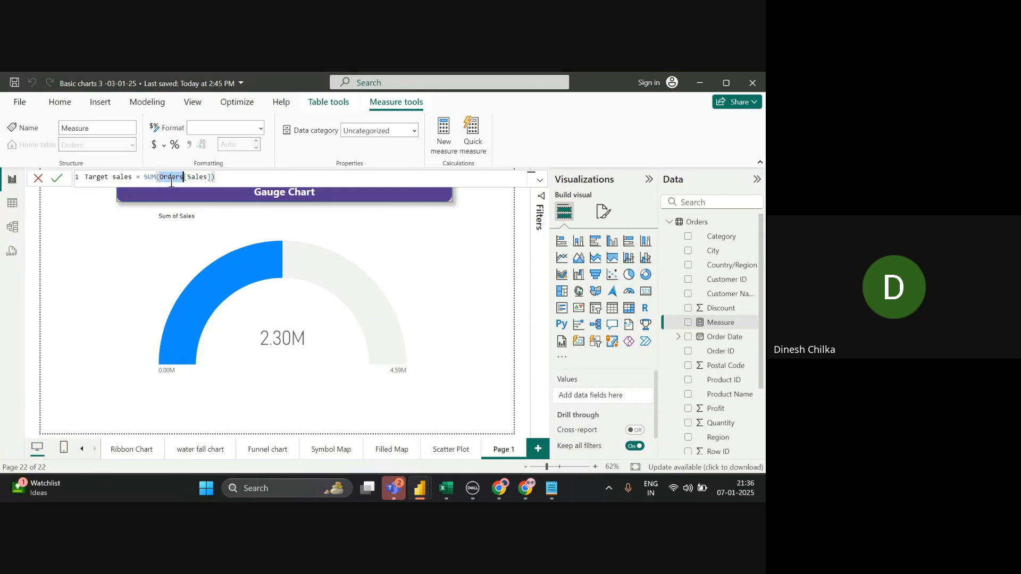
pyautogui.click(195, 183)
pyautogui.write('* 1')
pyautogui.write('.2')
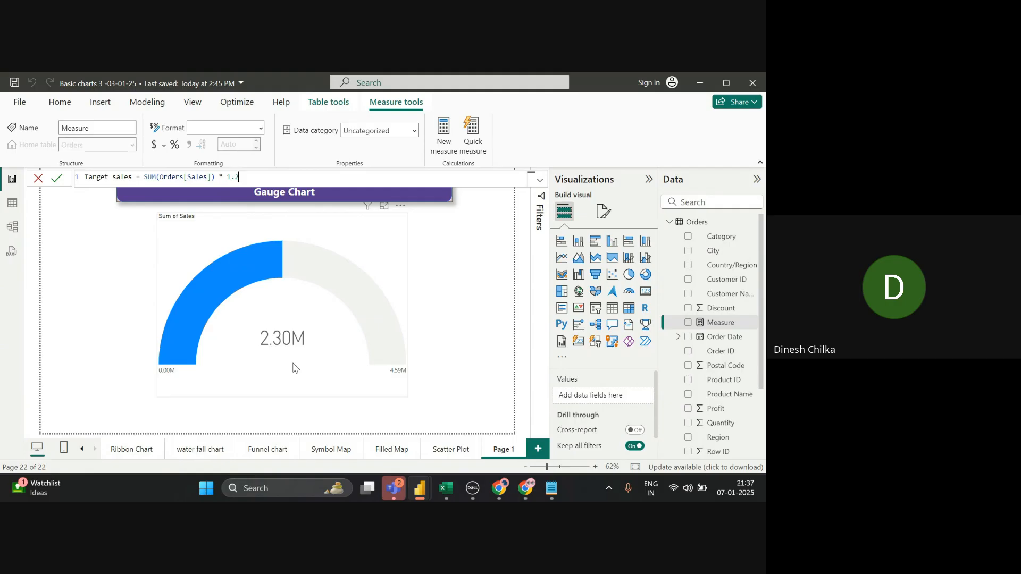
pyautogui.write('5')
pyautogui.press('BackSpace')
pyautogui.press('BackSpace')
pyautogui.write('50')
pyautogui.click(63, 180)
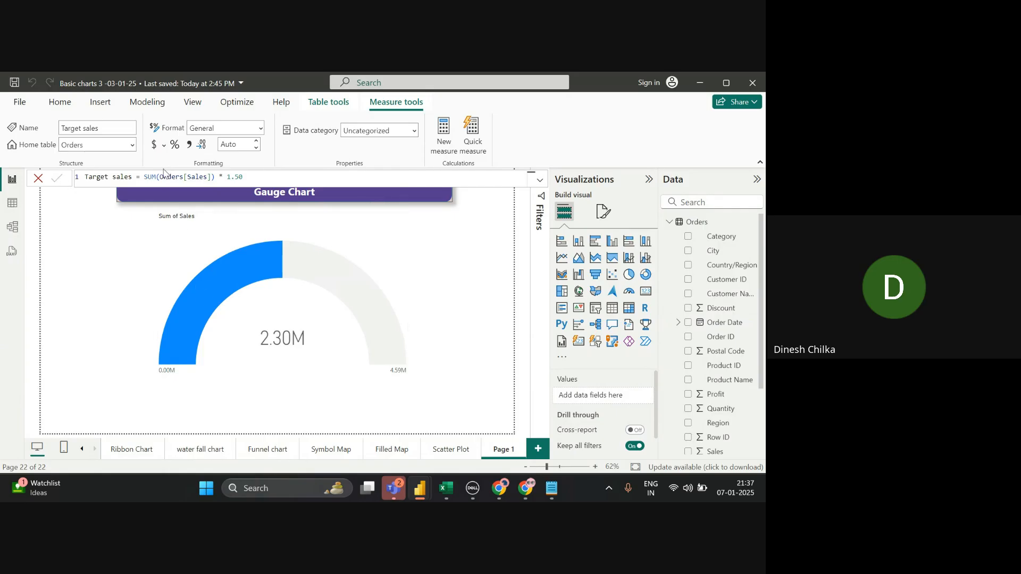
pyautogui.click(38, 178)
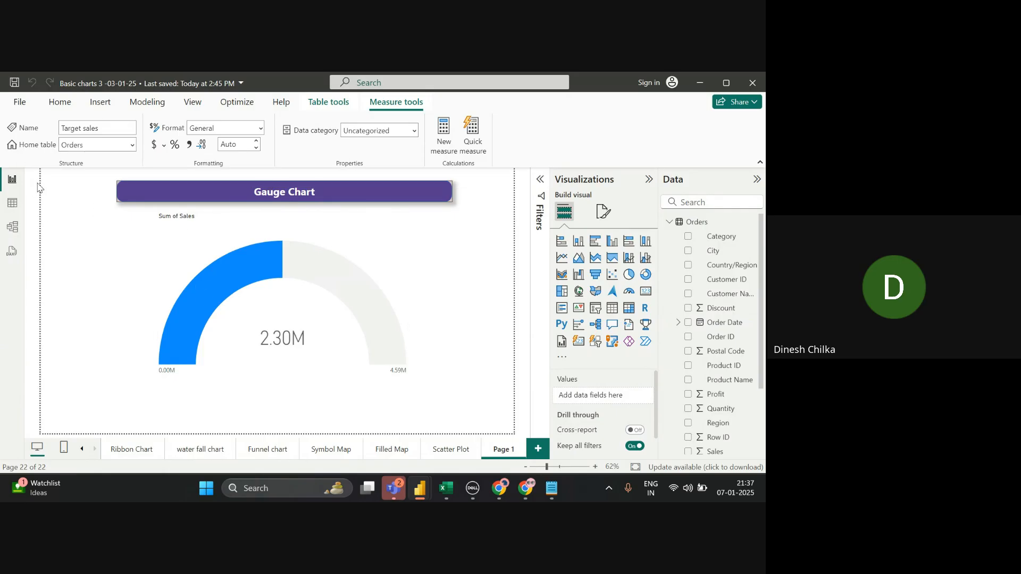
# - Drag the Target sales measure into the gauge's Target value well, adding a 3.45M target line
pyautogui.scroll(-3, 744, 404)
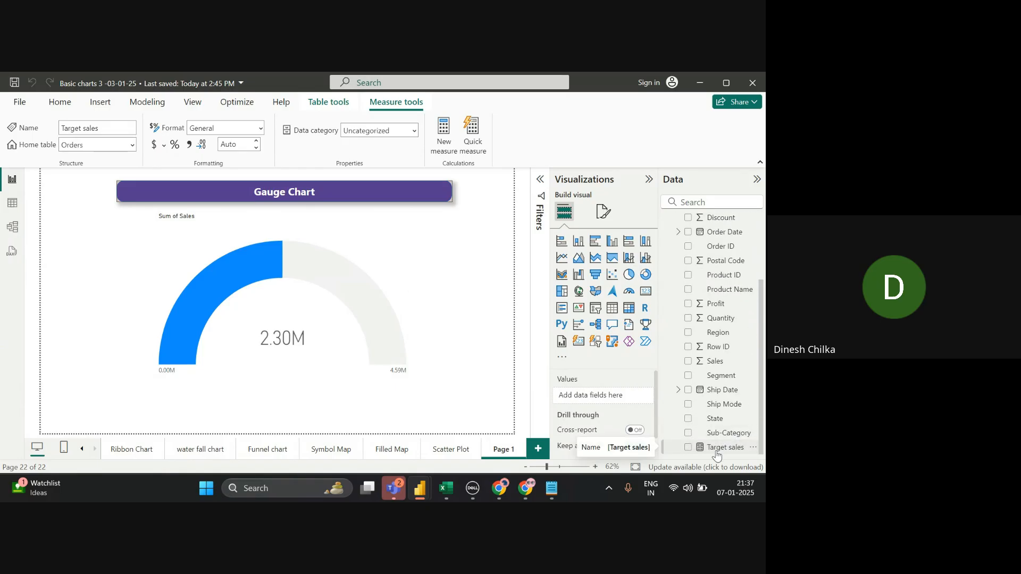
pyautogui.click(360, 377)
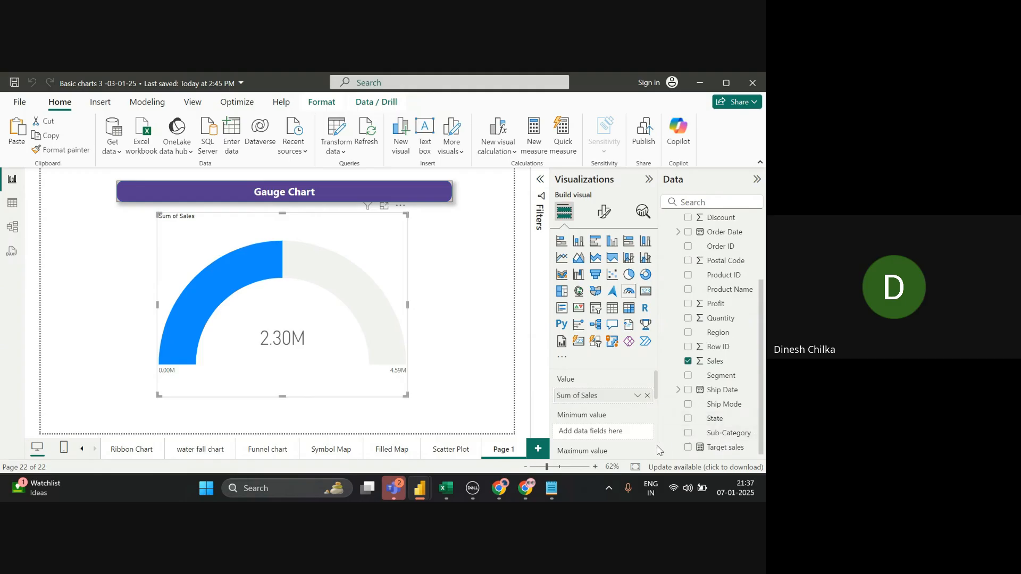
pyautogui.scroll(-2, 654, 448)
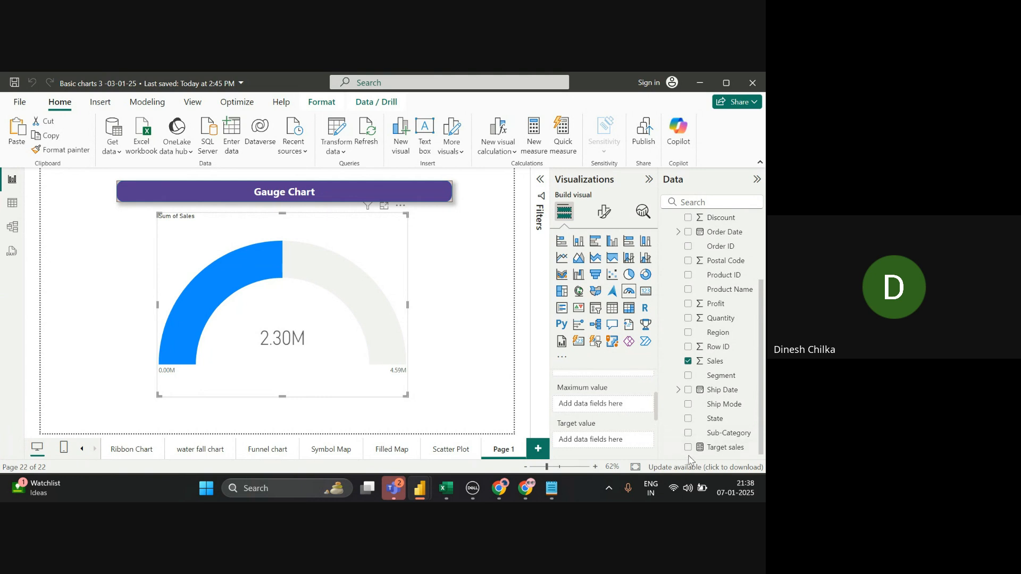
pyautogui.moveTo(700, 455); pyautogui.dragTo(600, 428)
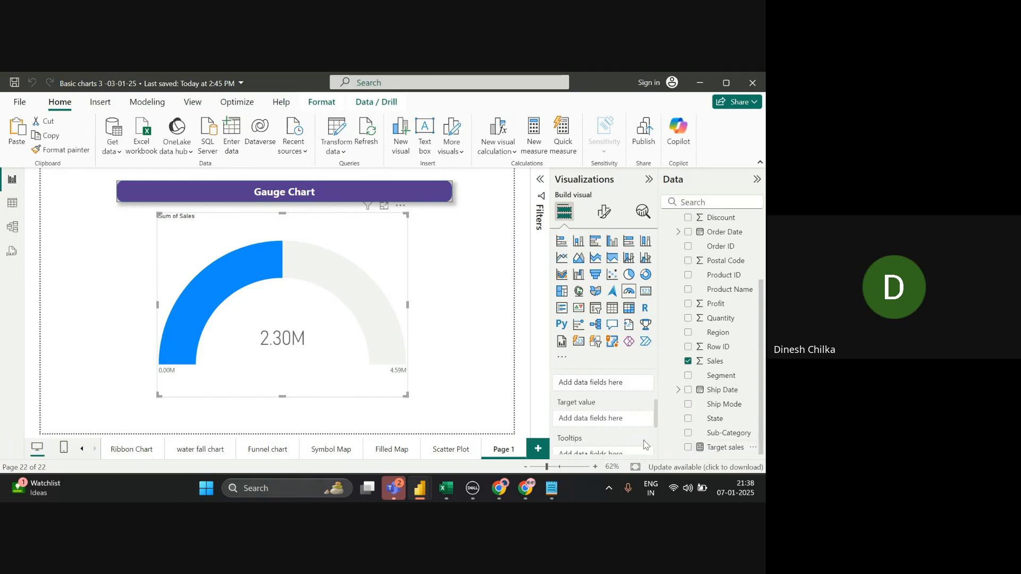
pyautogui.moveTo(699, 456); pyautogui.dragTo(599, 425)
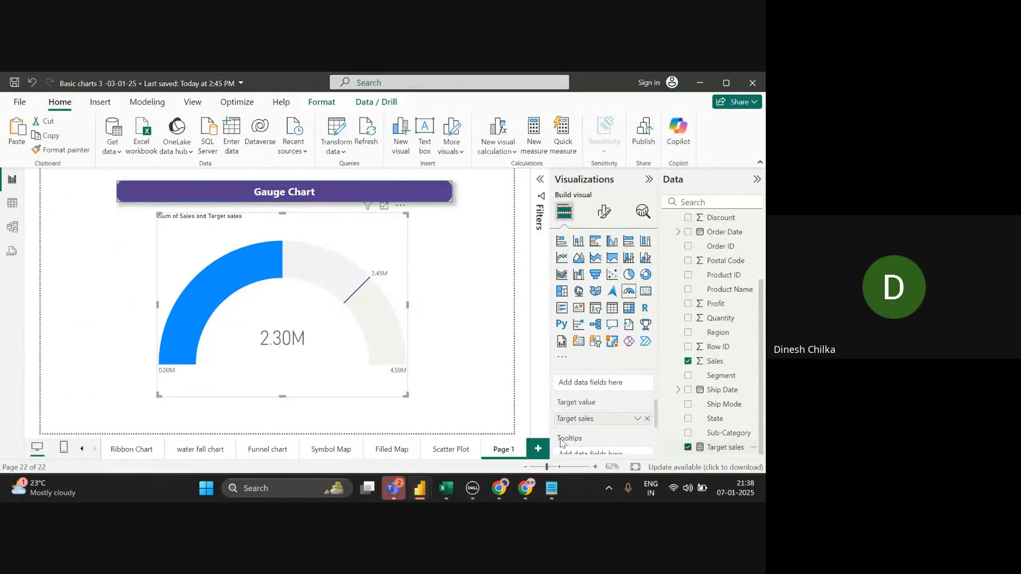
pyautogui.click(688, 361)
# - Create a new measure Maximum Sales = SUM(Orders[Sales])
pyautogui.click(533, 150)
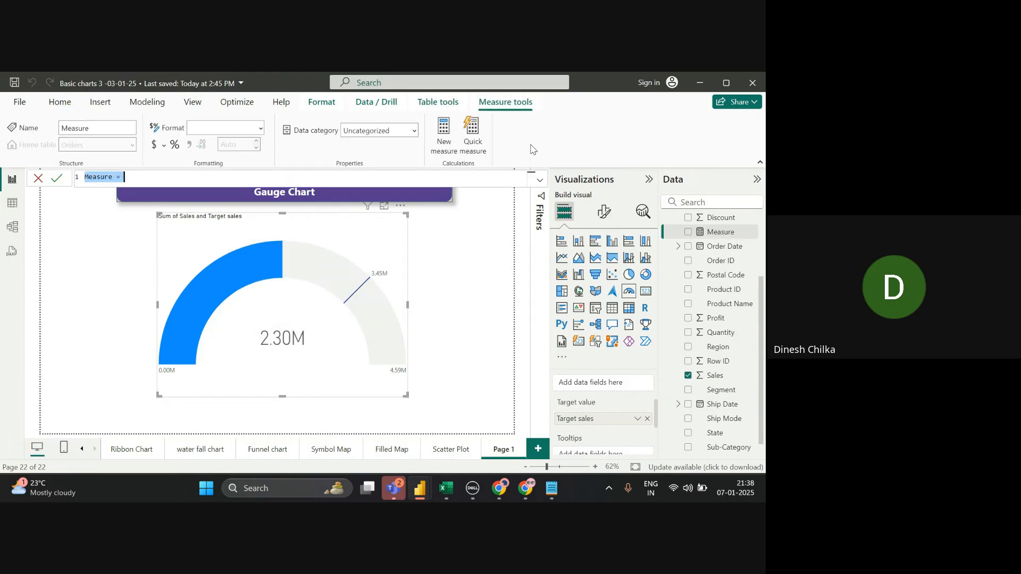
pyautogui.press('BackSpace')
pyautogui.write('Maxim')
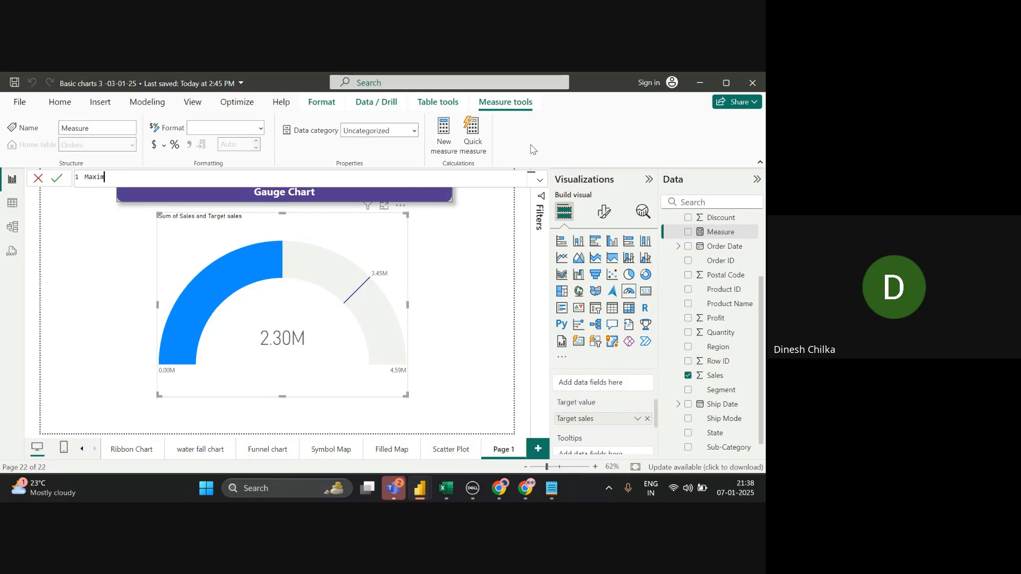
pyautogui.write('um Salw')
pyautogui.press('BackSpace')
pyautogui.write('es =')
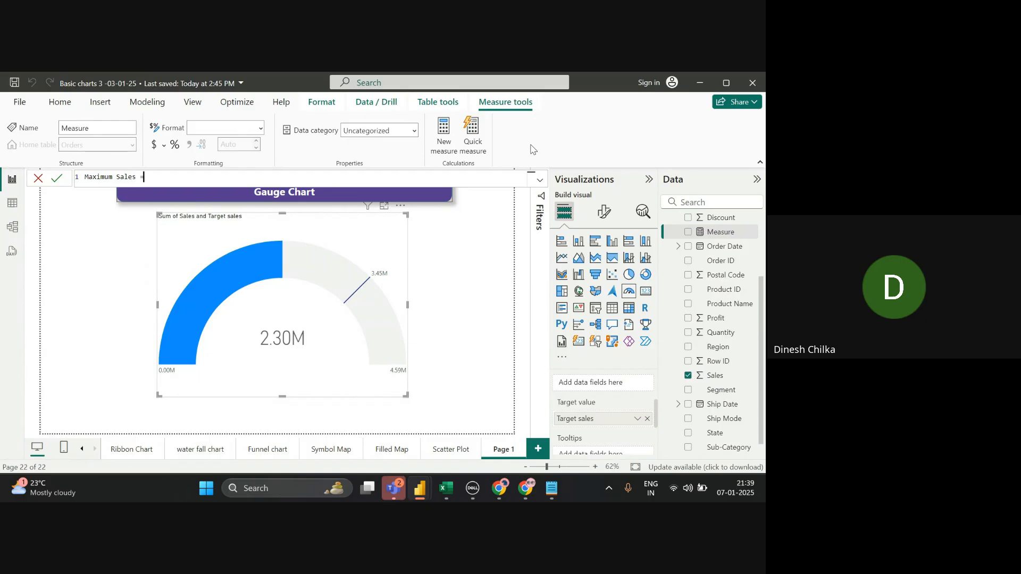
pyautogui.write(' sum')
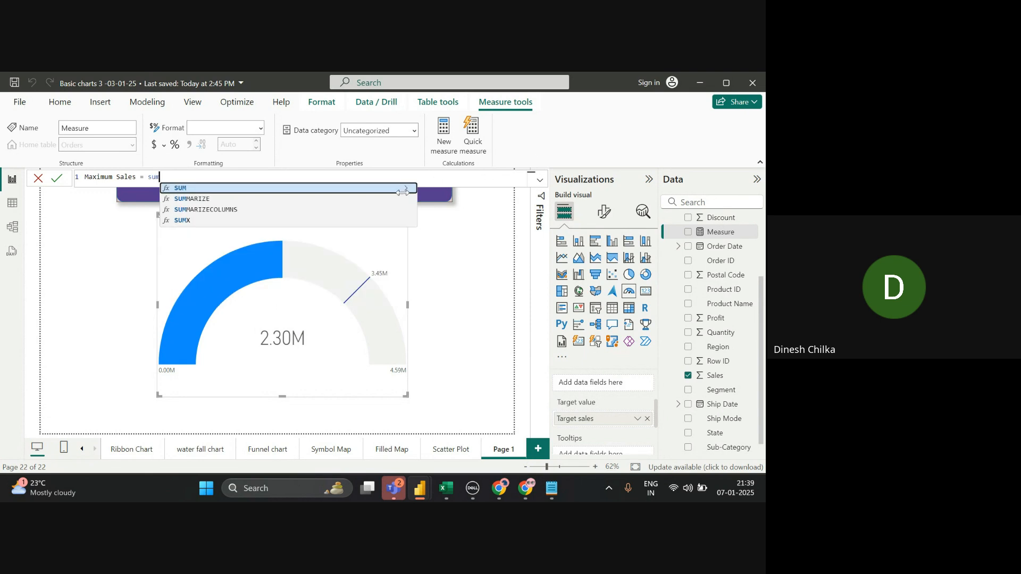
pyautogui.press('Tab')
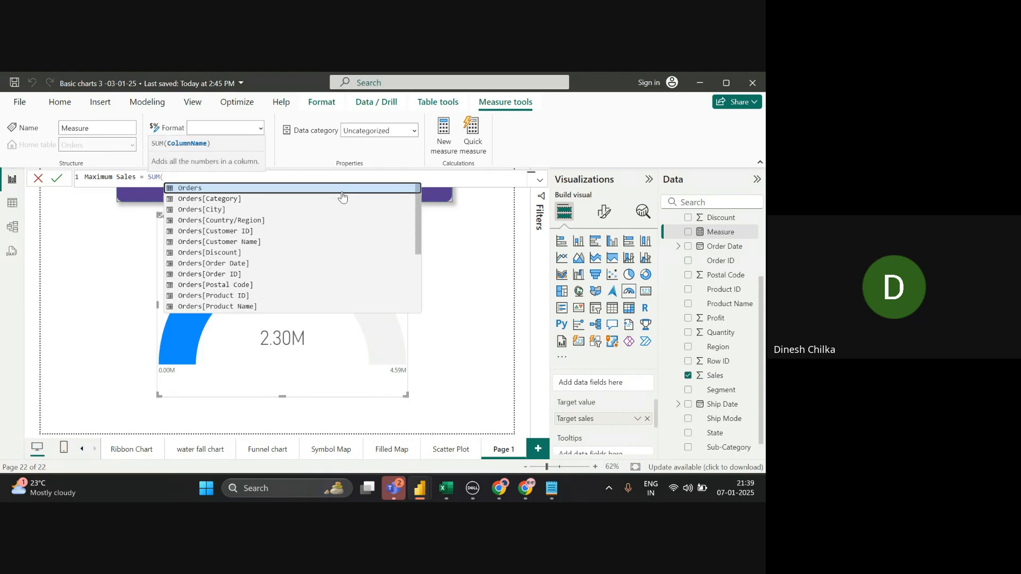
pyautogui.write('order')
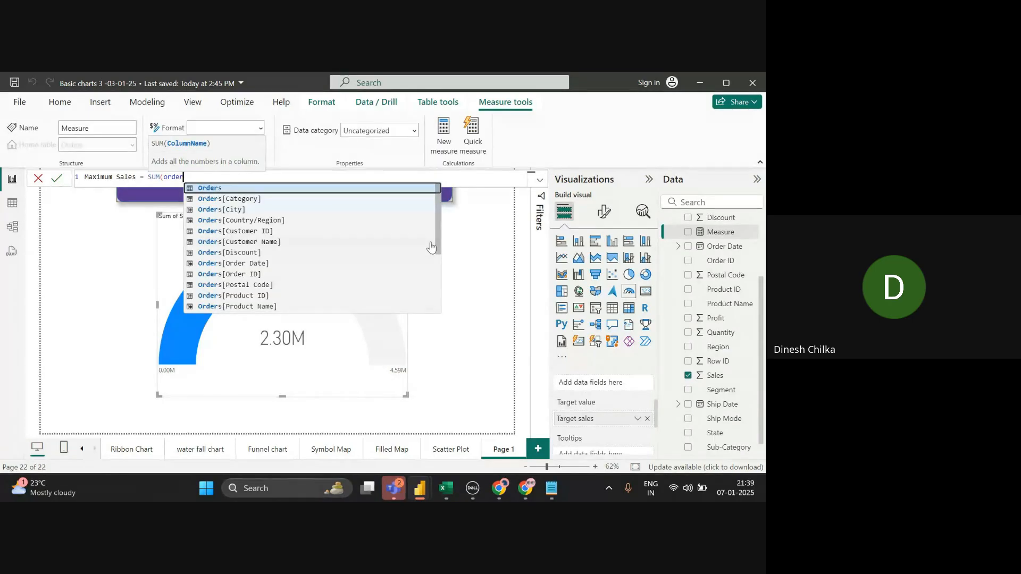
pyautogui.write('s s')
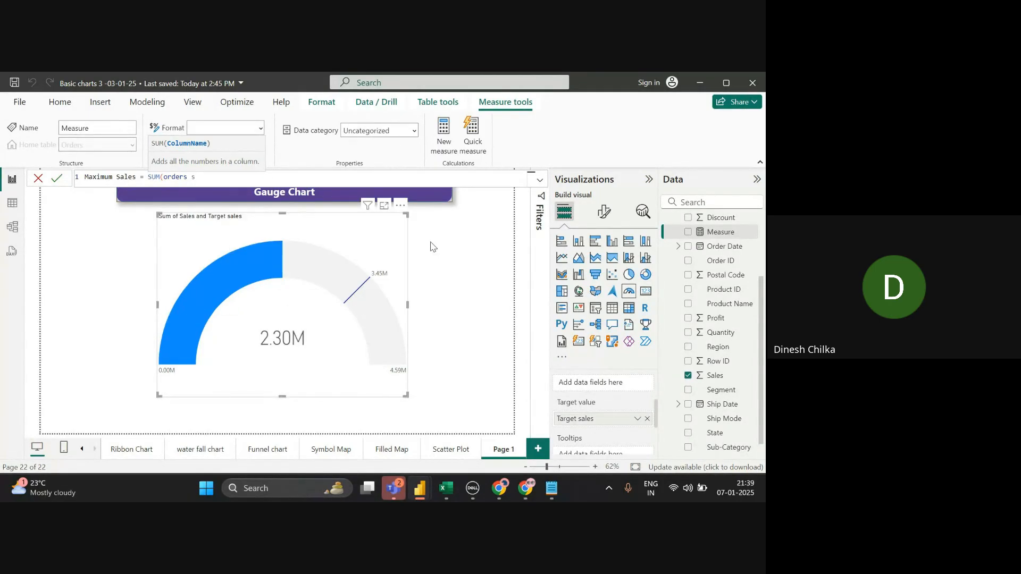
pyautogui.press('BackSpace')
pyautogui.press('BackSpace')
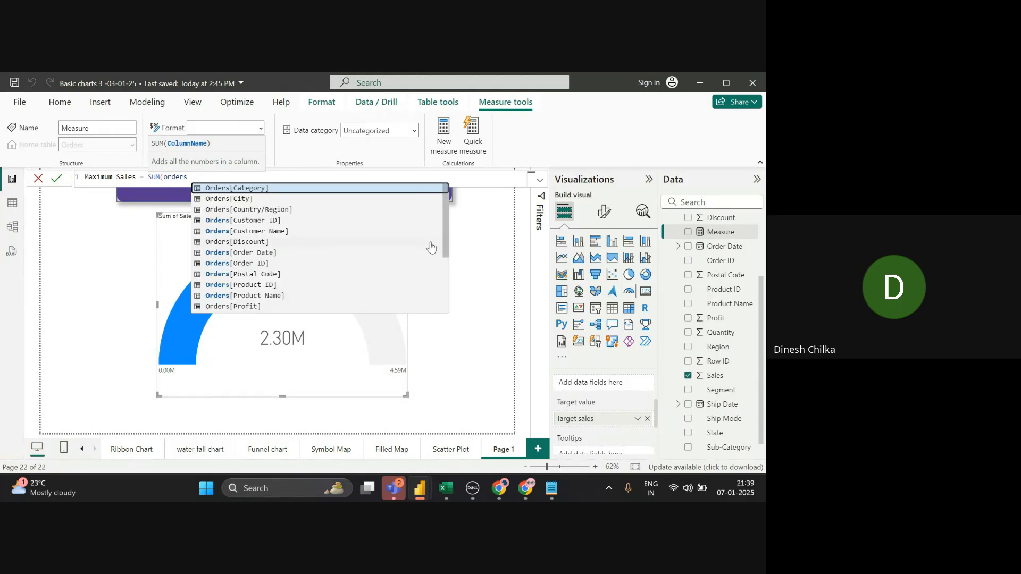
pyautogui.write('[sa')
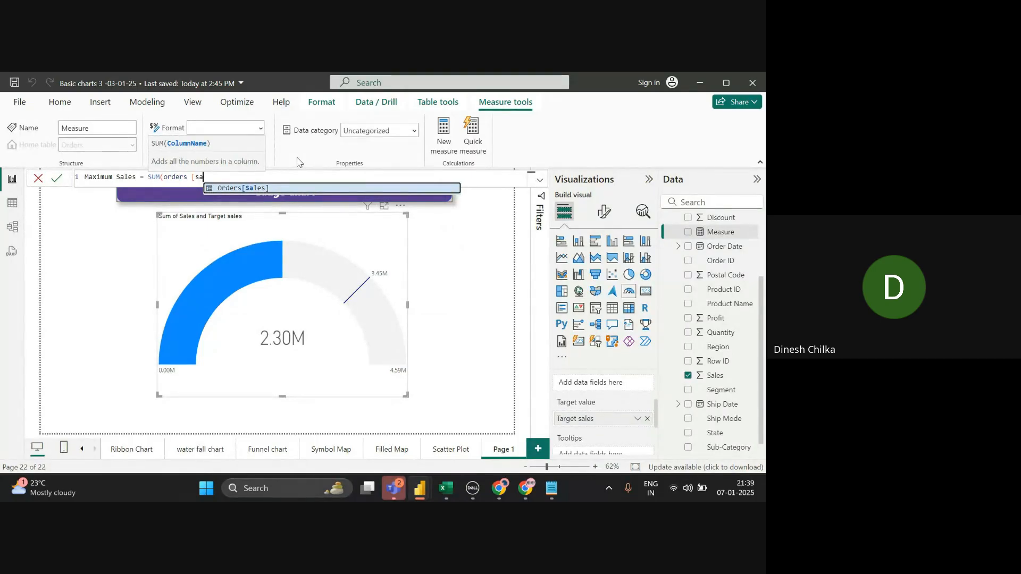
pyautogui.click(302, 192)
pyautogui.write(')')
pyautogui.press('Return')
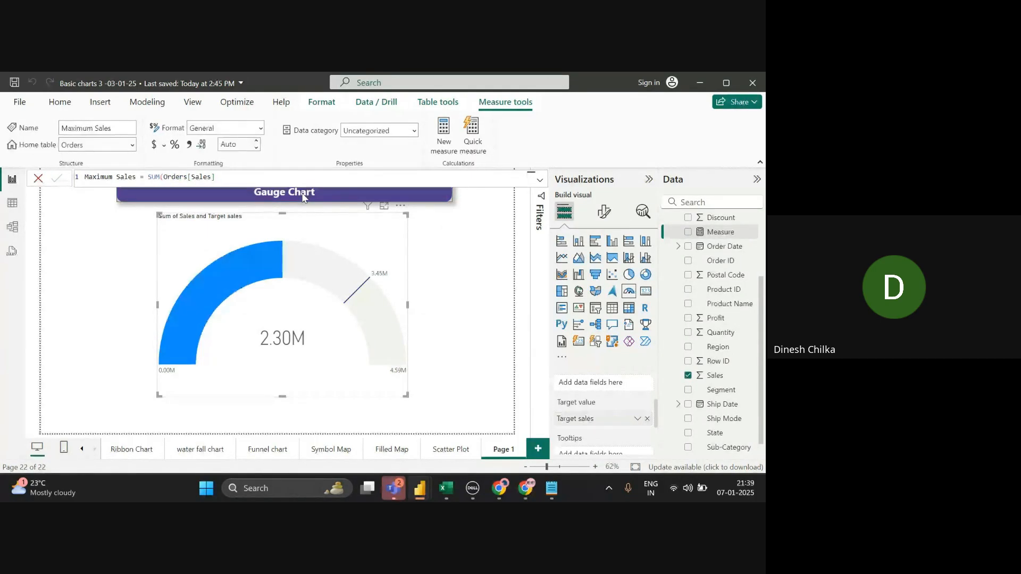
# - Append '* 2' to the Maximum Sales formula and commit it
pyautogui.click(271, 181)
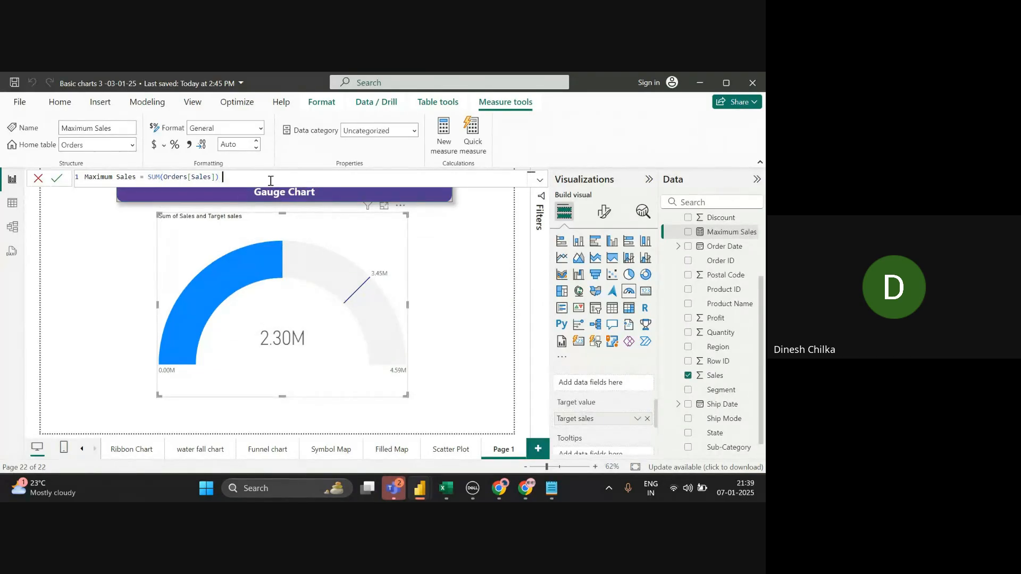
pyautogui.write('* 2')
pyautogui.click(55, 181)
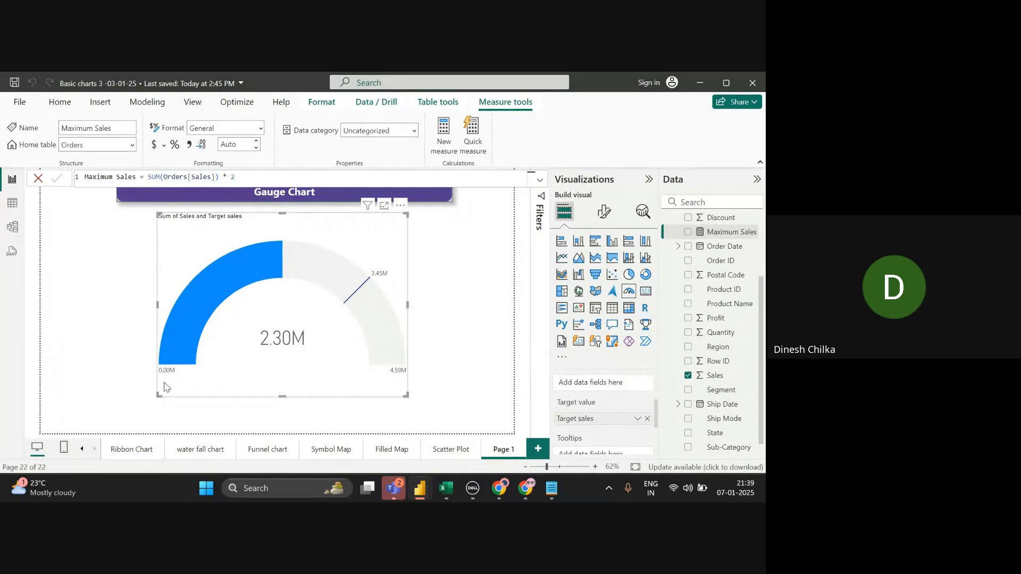
pyautogui.scroll(1, 604, 412)
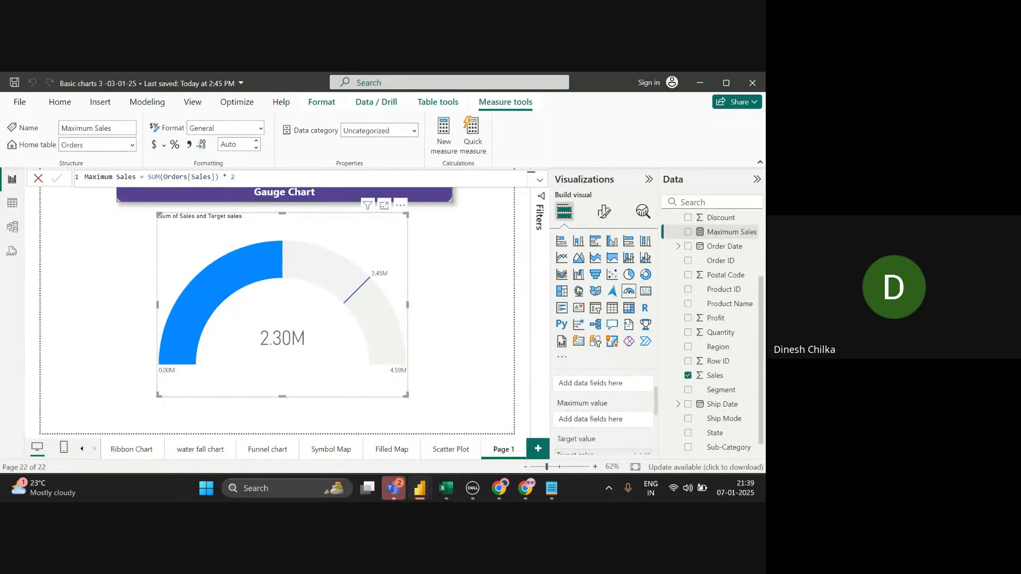
pyautogui.click(45, 182)
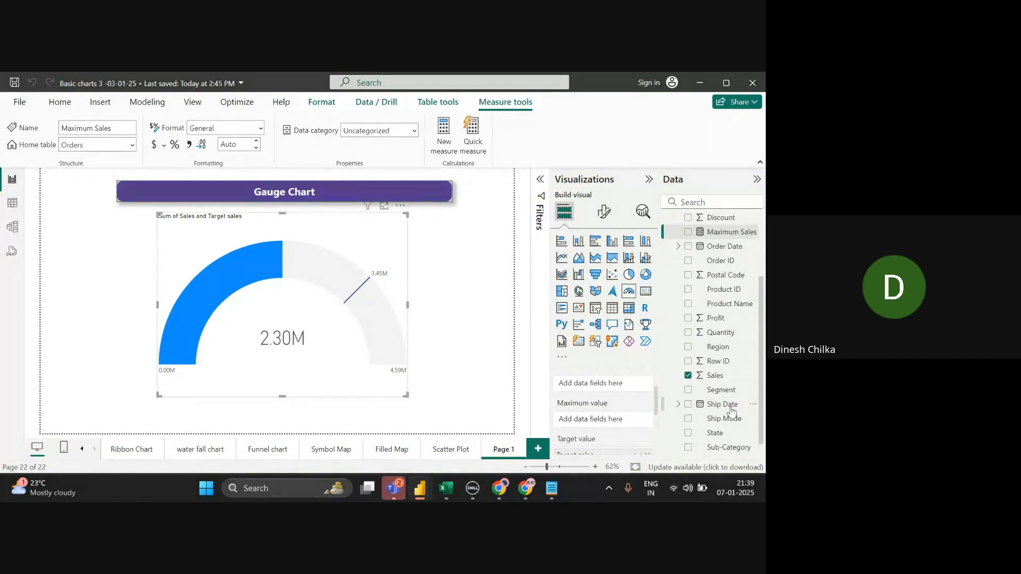
# - Remove Target sales from the gauge's Target value well
pyautogui.click(647, 455)
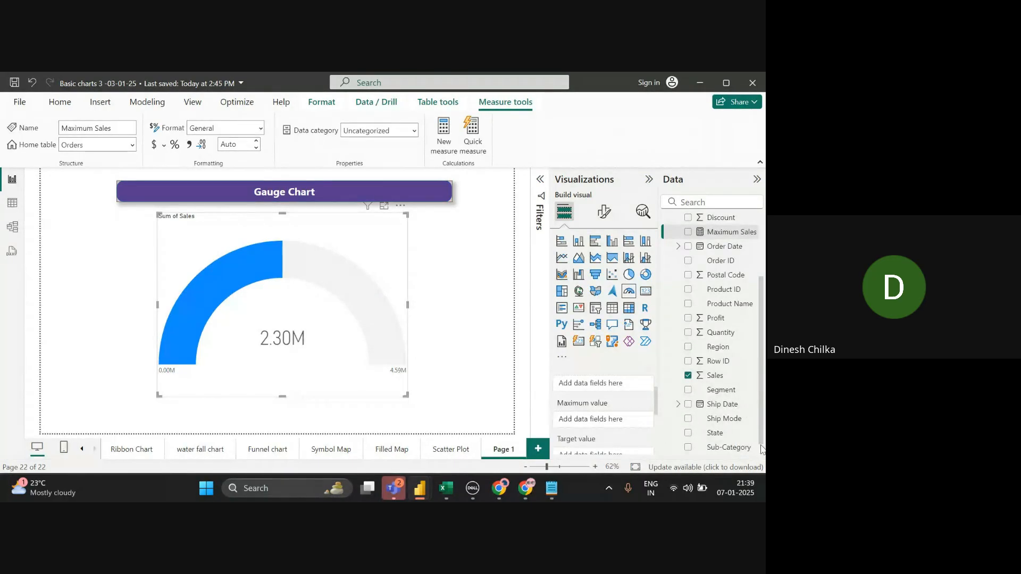
pyautogui.scroll(-1, 760, 452)
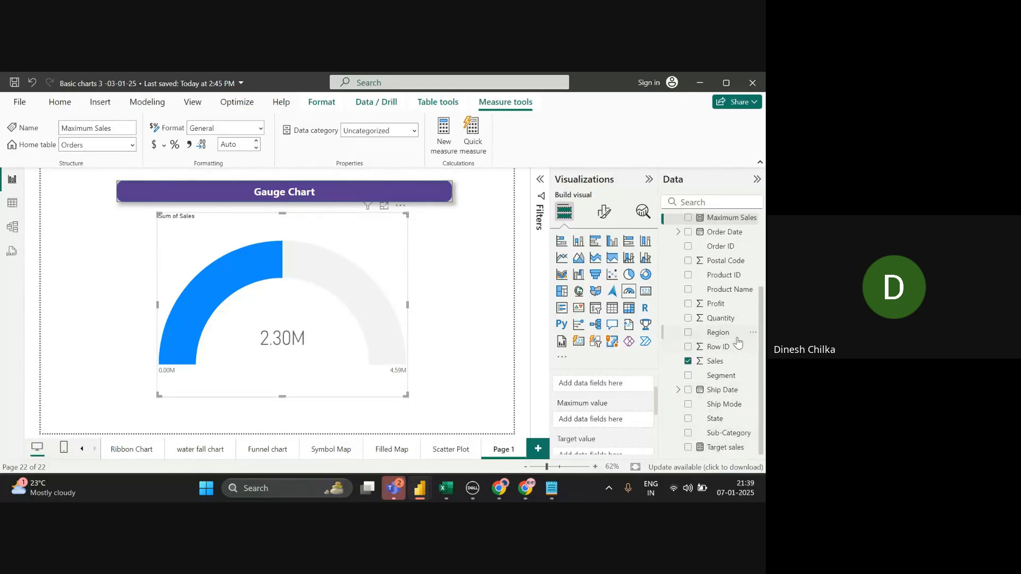
pyautogui.scroll(3, 738, 342)
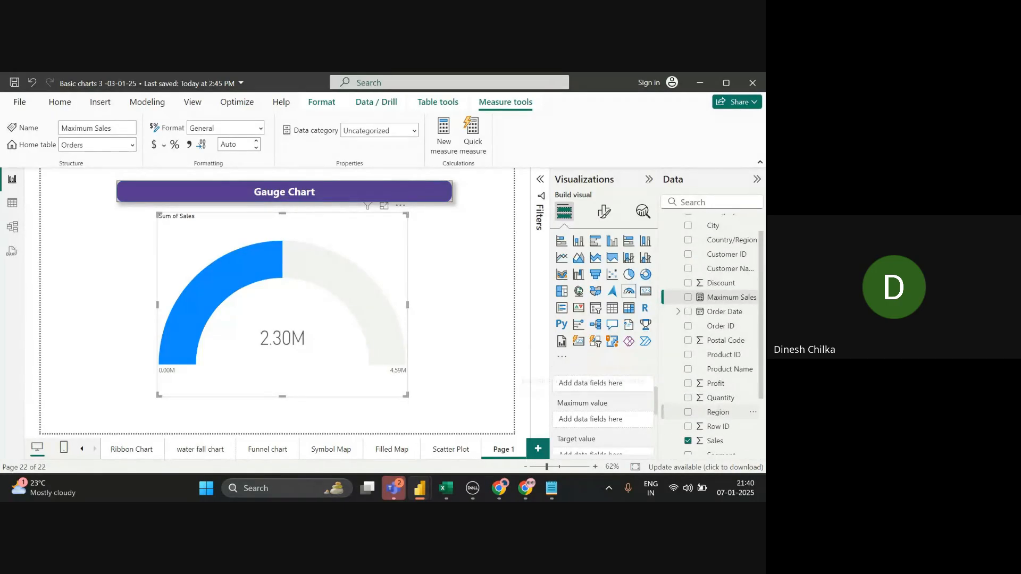
pyautogui.scroll(2, 603, 415)
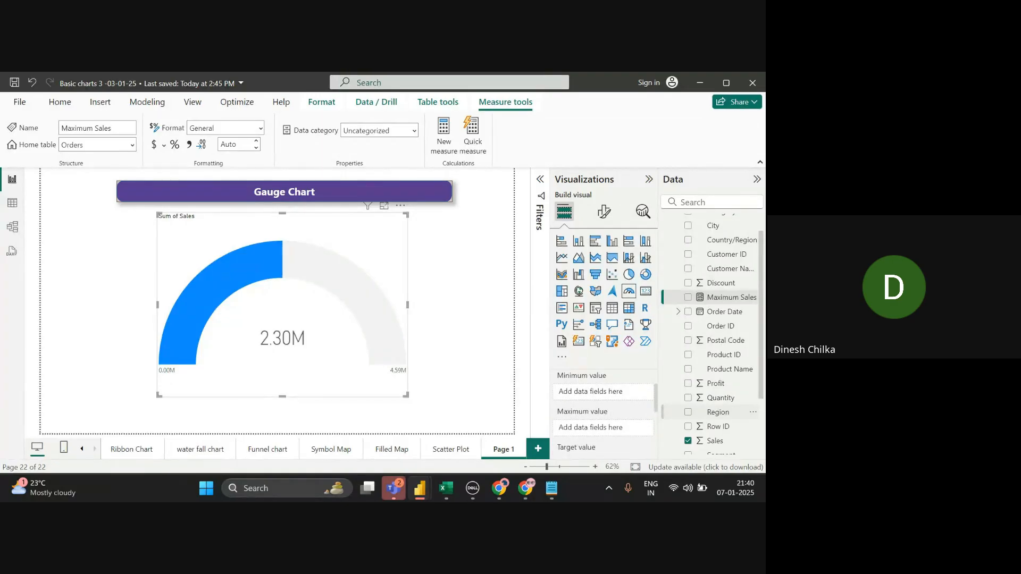
# - Drag Maximum Sales into the Target value well, moving the target marker to 4.59M
pyautogui.moveTo(741, 299); pyautogui.dragTo(629, 435)
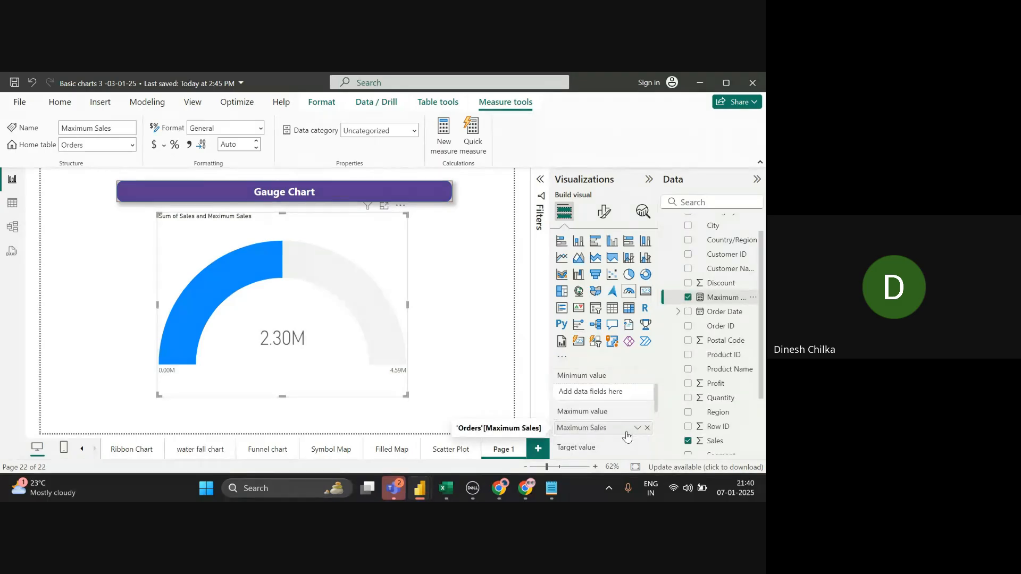
pyautogui.click(647, 428)
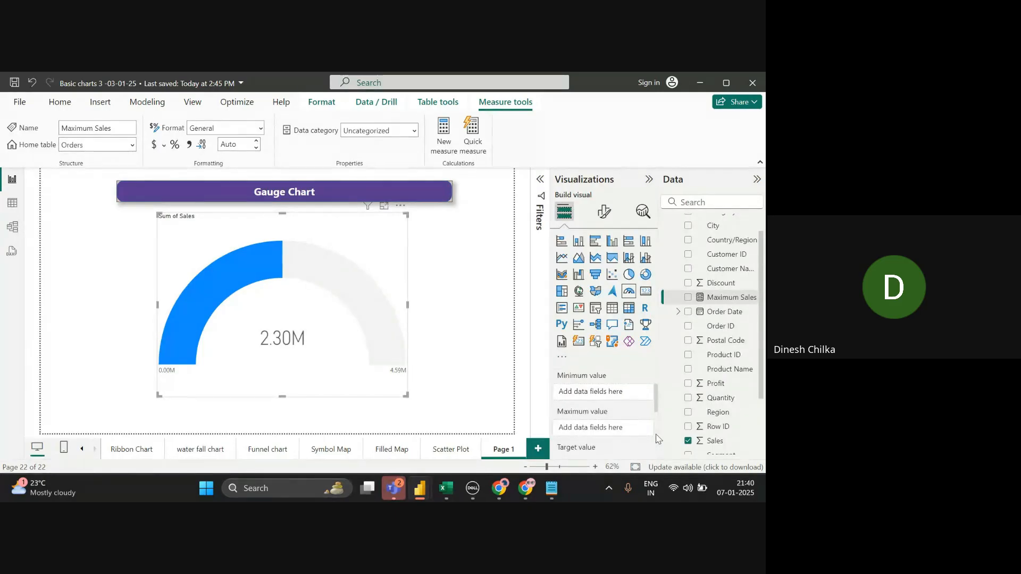
pyautogui.scroll(-5, 658, 439)
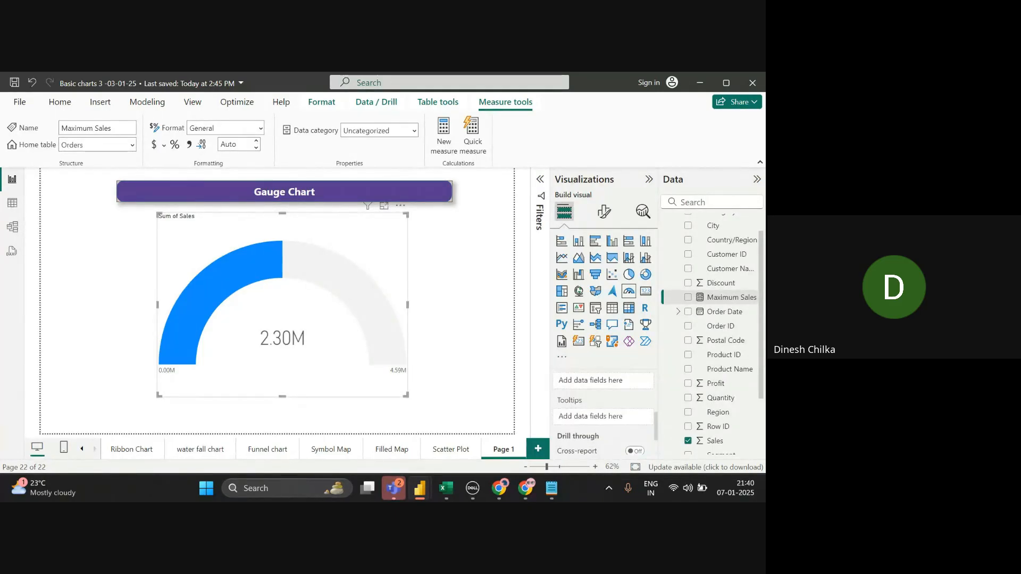
pyautogui.scroll(1, 606, 410)
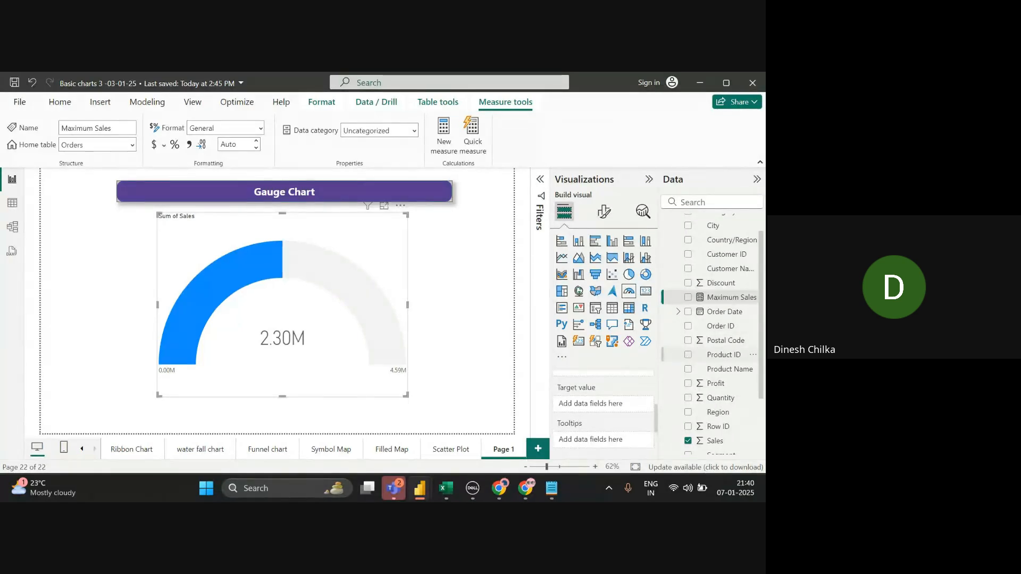
pyautogui.moveTo(729, 298); pyautogui.dragTo(625, 405)
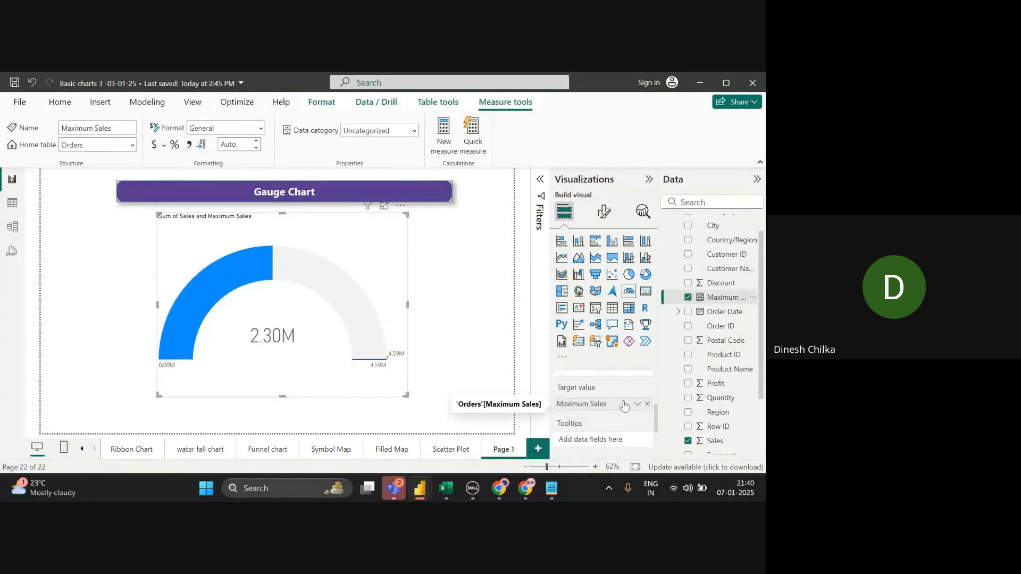
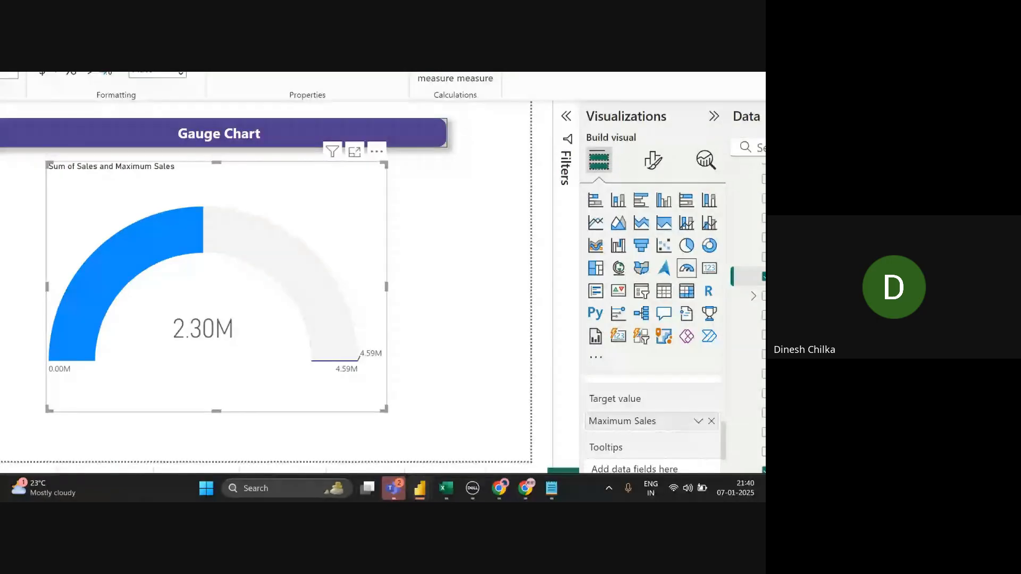
# - Close the Vecteezy speedometer preview in the Chrome image results
pyautogui.press('super+minus')
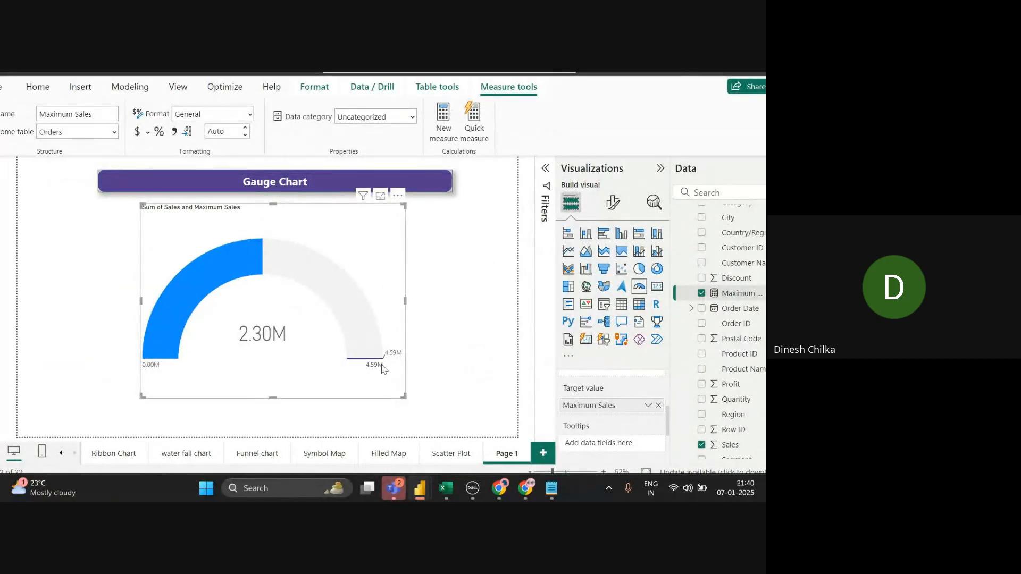
pyautogui.moveTo(380, 361)
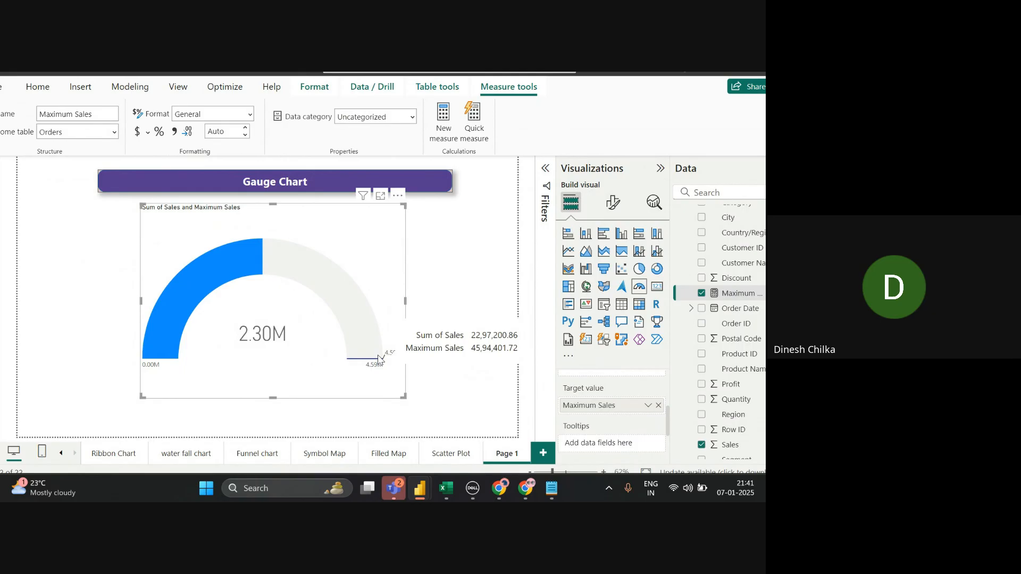
pyautogui.hotkey('alt', 'Tab')
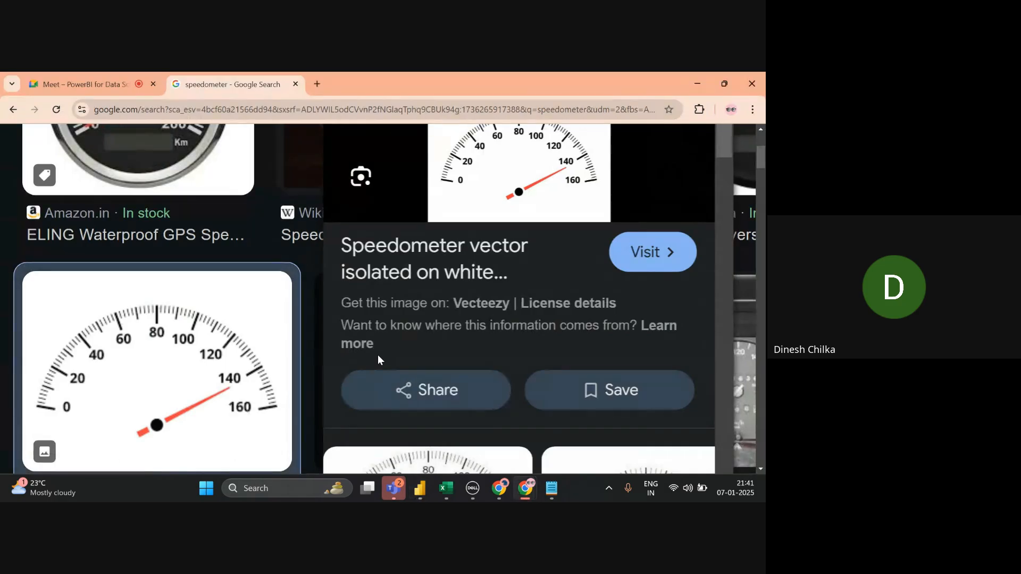
pyautogui.scroll(4, 377, 355)
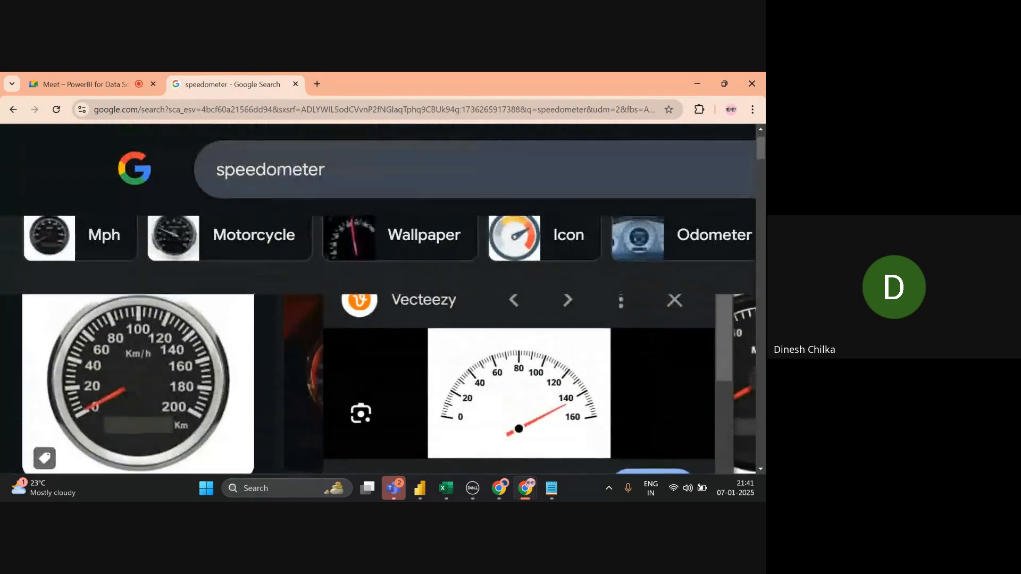
pyautogui.click(674, 300)
# - Scroll to the iStock speedometer image, then go back to the Power BI gauge
pyautogui.scroll(-7, 378, 299)
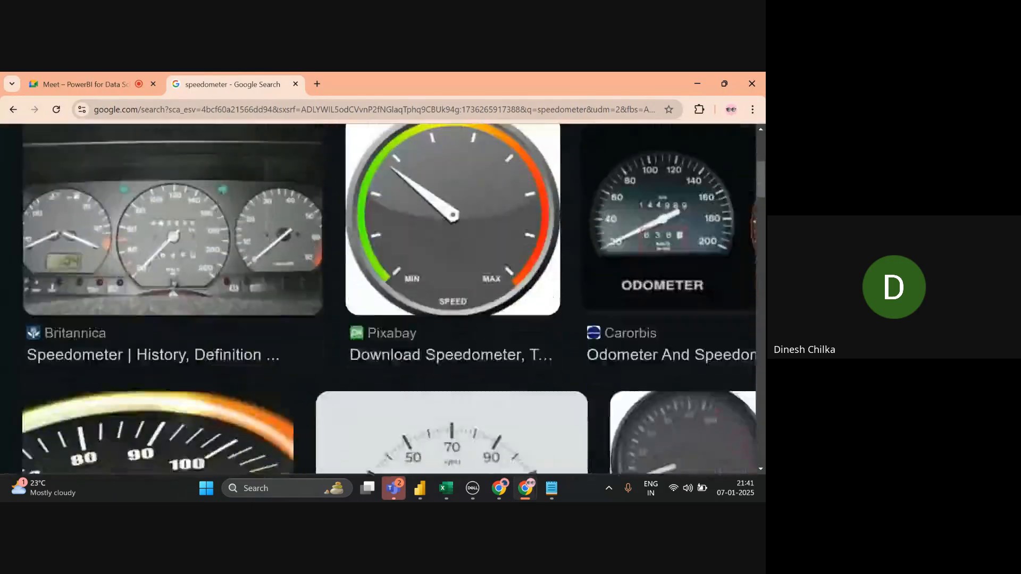
pyautogui.scroll(-4, 377, 299)
pyautogui.scroll(3, 523, 282)
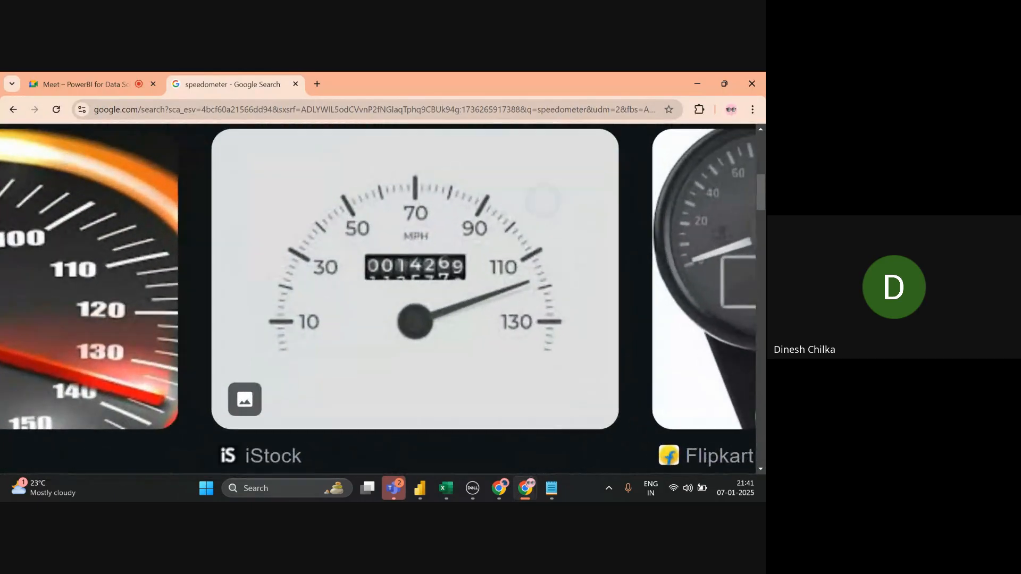
pyautogui.scroll(1, 543, 201)
pyautogui.hscroll(-3, 544, 201)
pyautogui.hscroll(2, 544, 201)
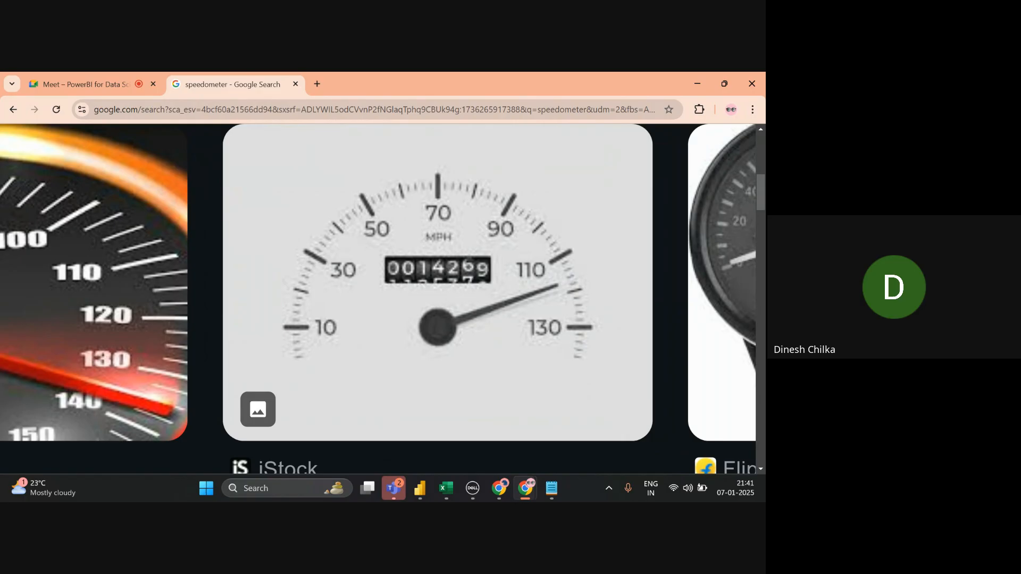
pyautogui.hotkey('alt', 'Tab')
pyautogui.scroll(2, 452, 295)
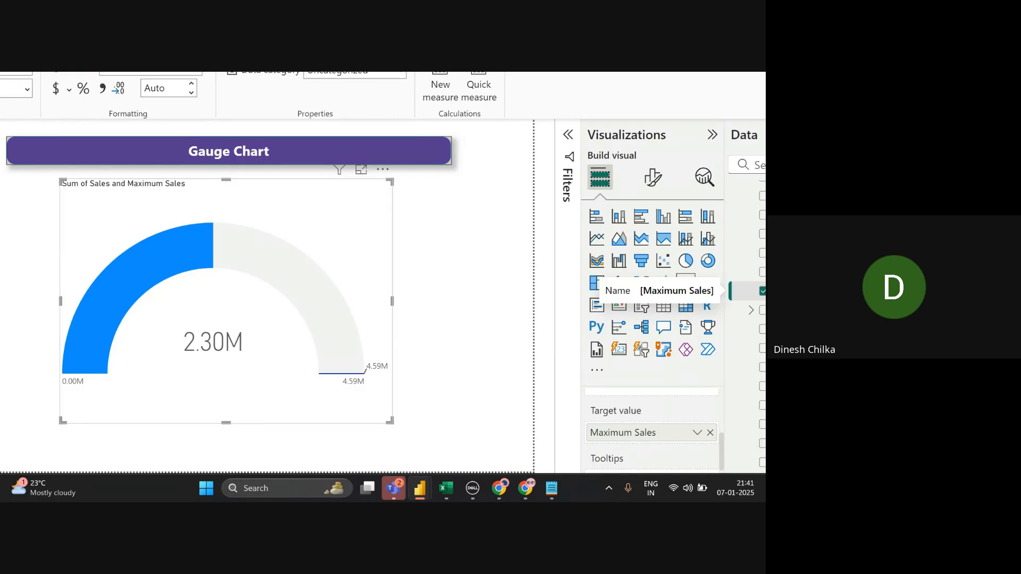
# - Copy the Target sales formula SUM(Orders[Sales]) * 1.50 and switch to the Google Meet tab
pyautogui.scroll(-2, 454, 317)
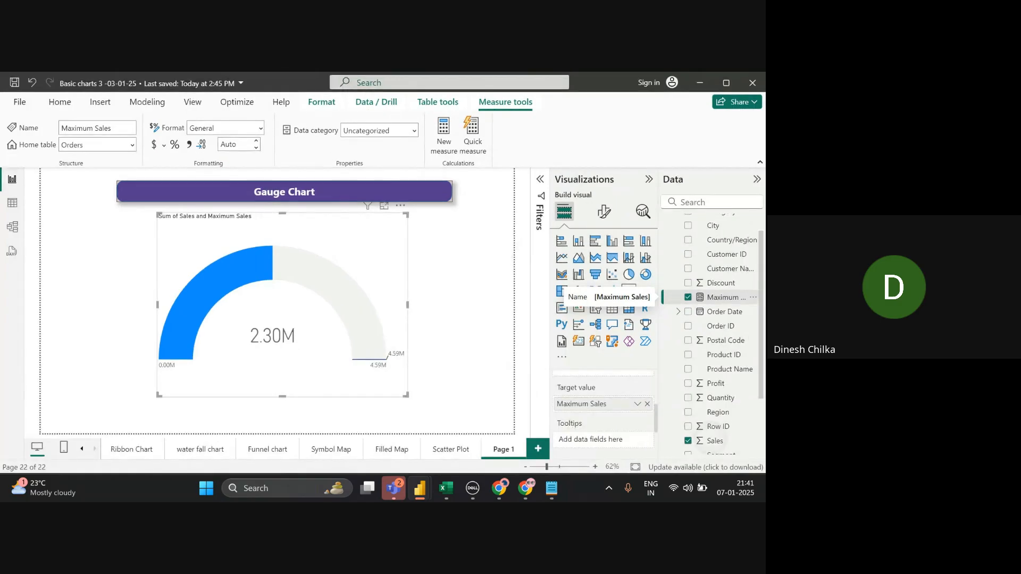
pyautogui.scroll(-2, 744, 356)
pyautogui.click(743, 355)
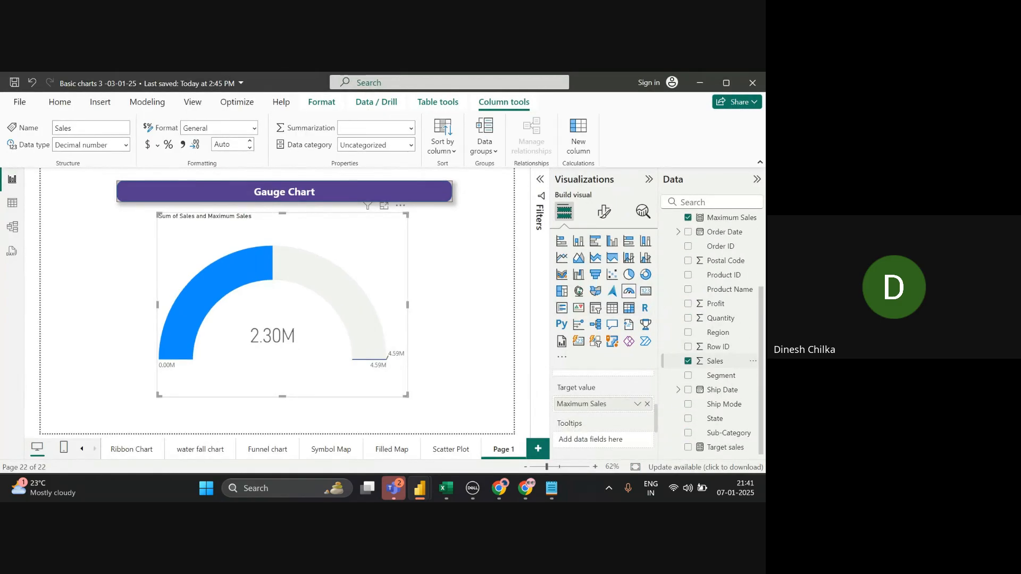
pyautogui.click(726, 448)
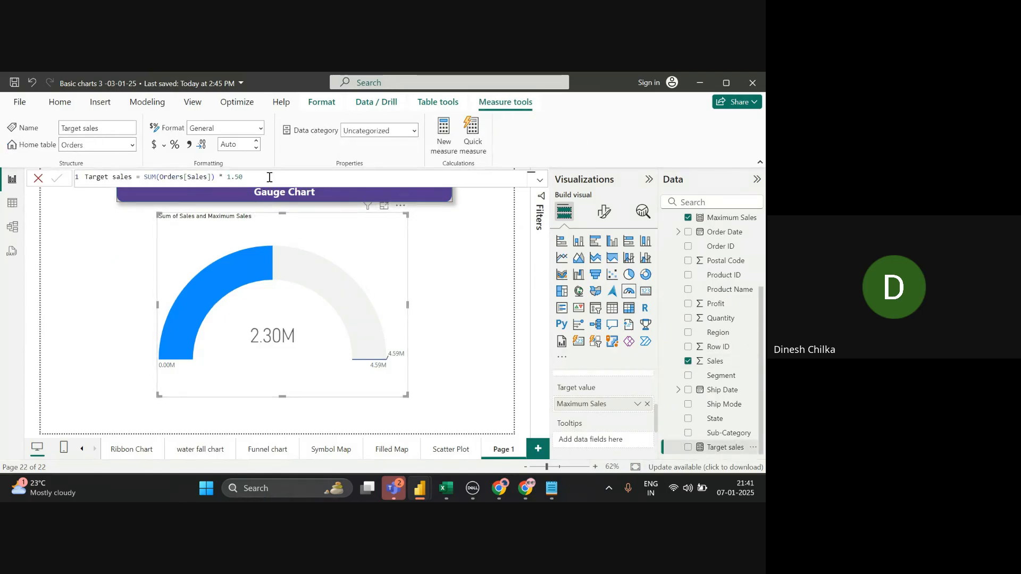
pyautogui.click(269, 177)
pyautogui.hotkey('ctrl', 'a')
pyautogui.hotkey('ctrl', 'c')
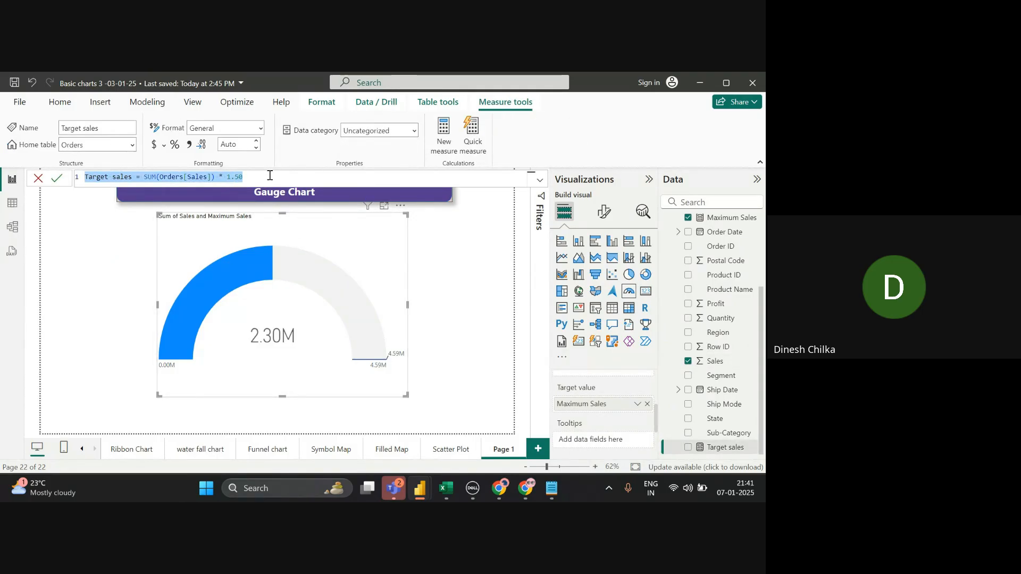
pyautogui.hotkey('alt', 'Tab')
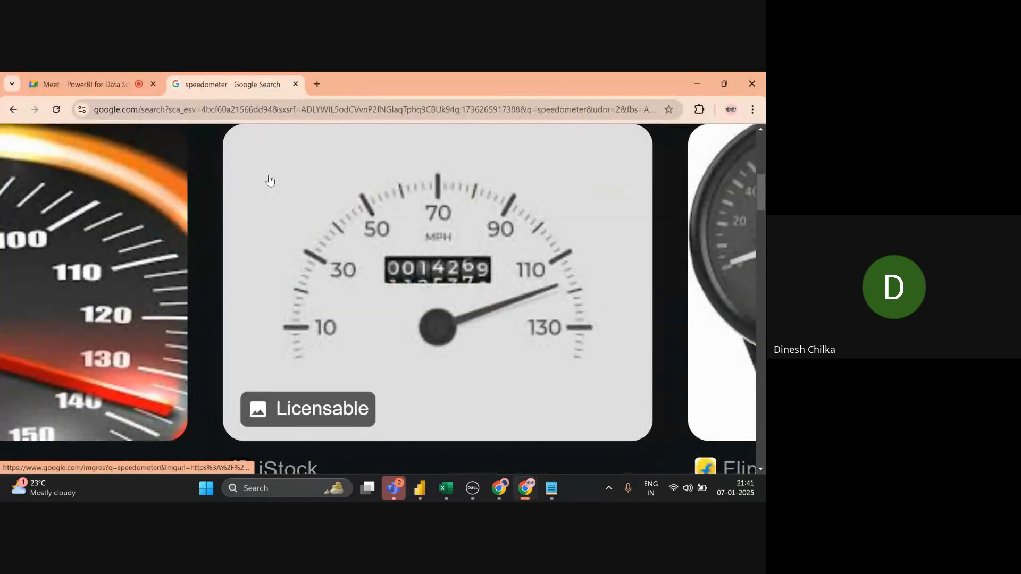
pyautogui.click(85, 84)
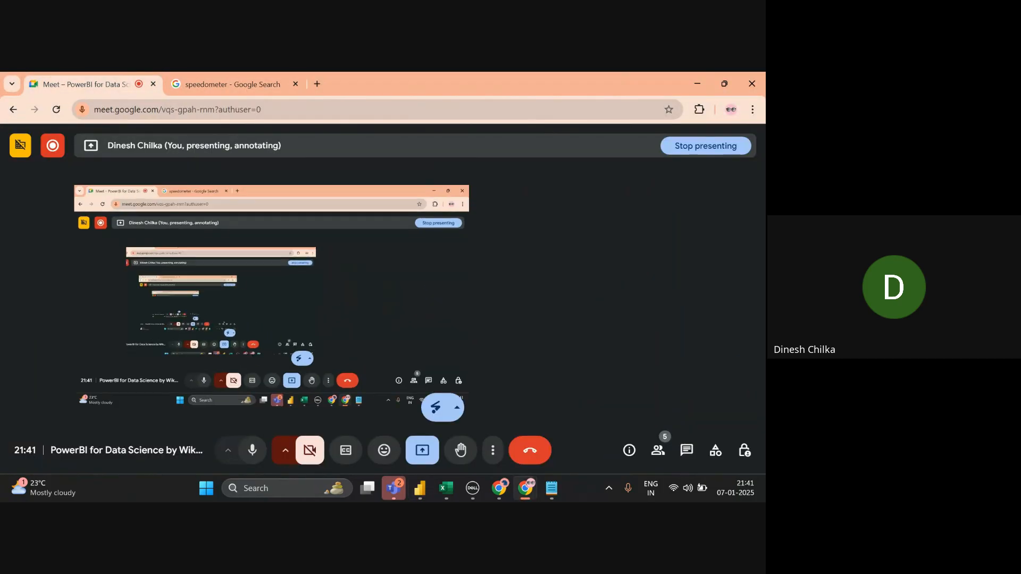
# - Post the Target sales formula with the 1.50 multiplier in the Meet chat
pyautogui.click(686, 450)
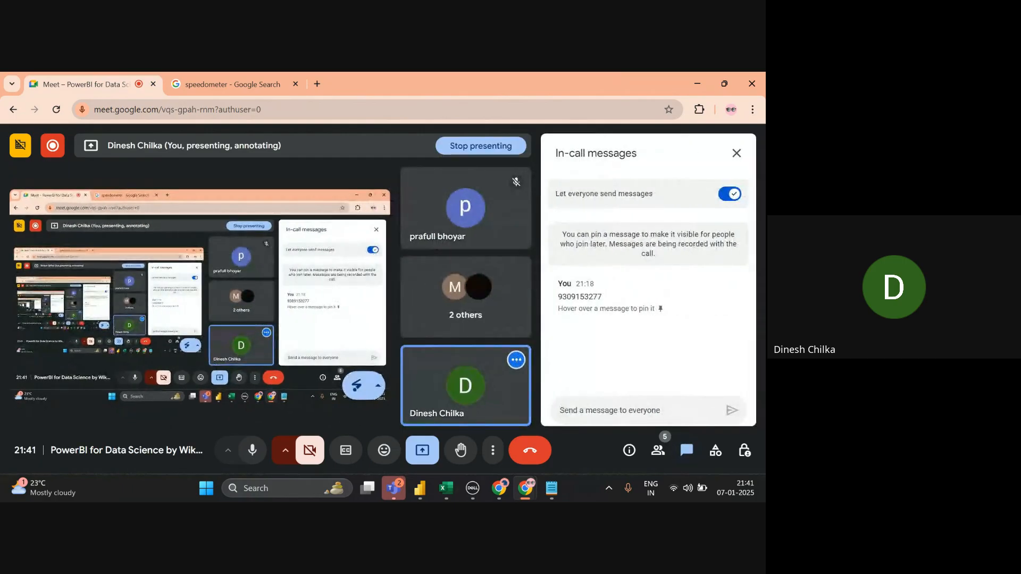
pyautogui.hotkey('ctrl', 'v')
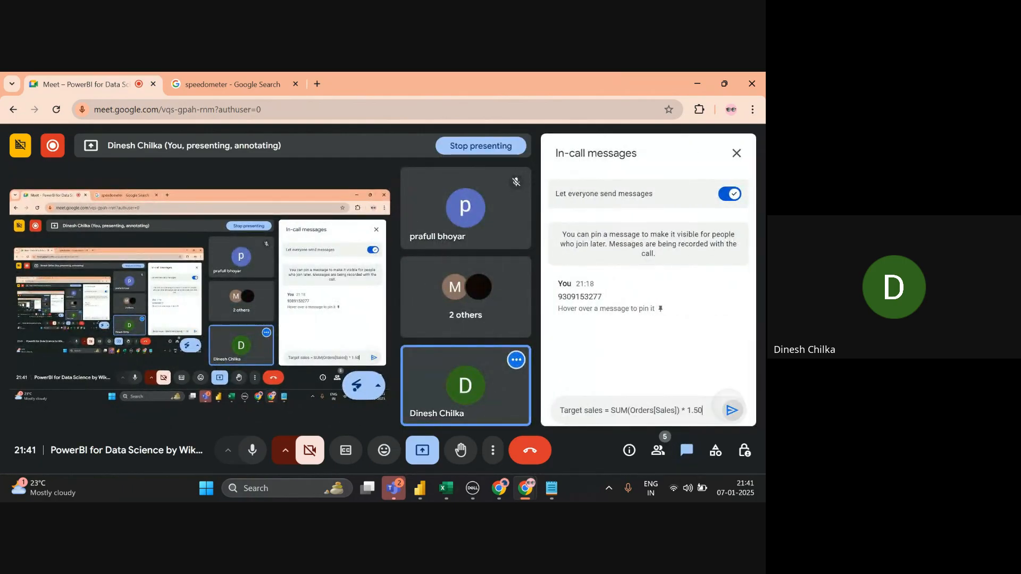
pyautogui.press('Return')
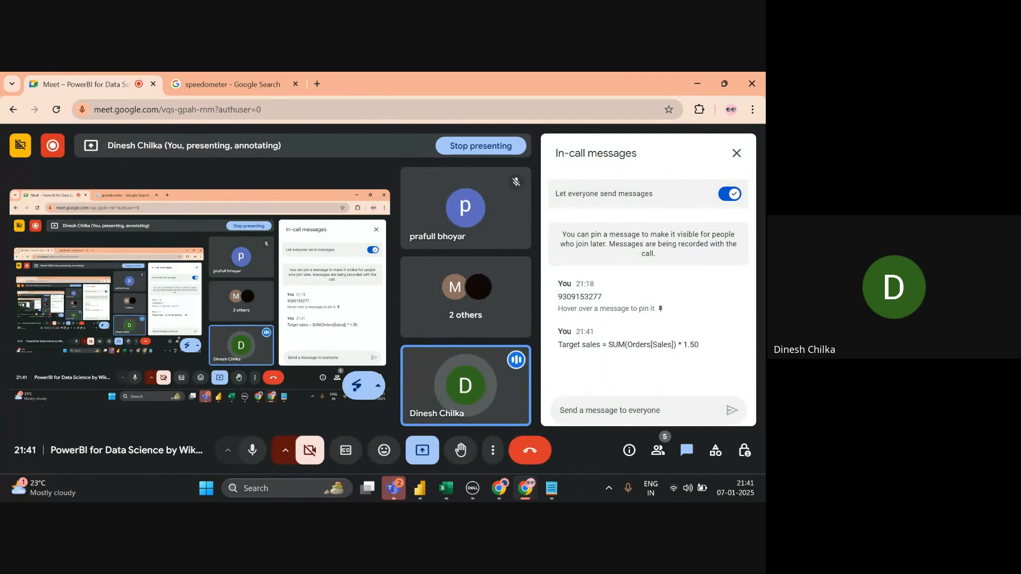
# - Post a second version multiplying by 2, then return to Power BI
pyautogui.hotkey('ctrl', 'v')
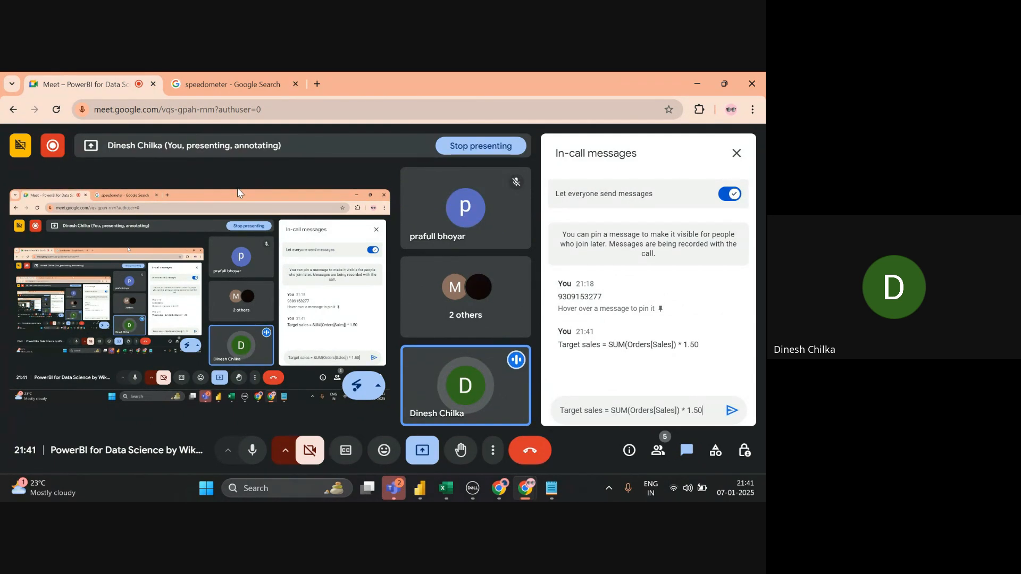
pyautogui.press('BackSpace')
pyautogui.press('BackSpace')
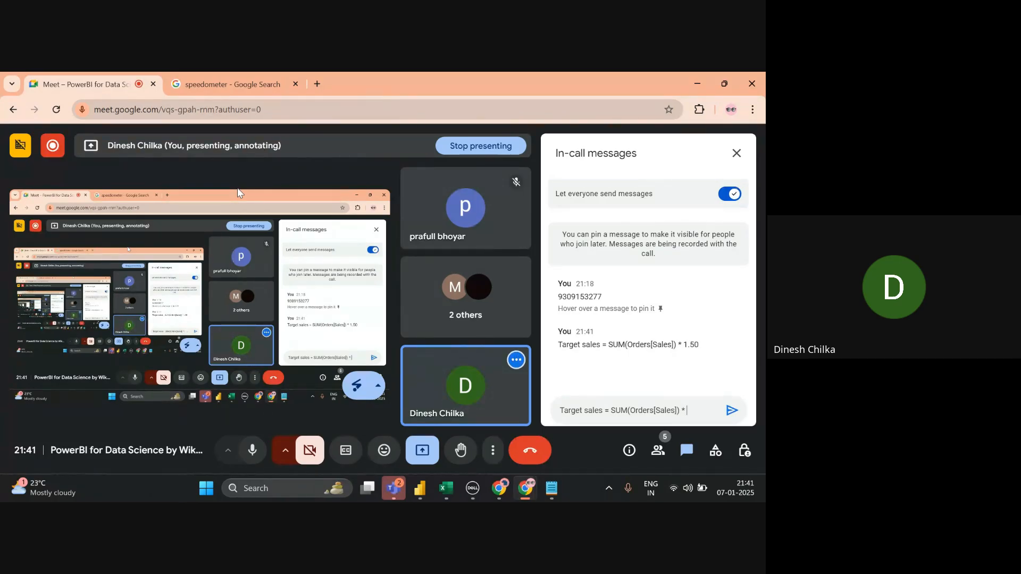
pyautogui.write('2')
pyautogui.press('Return')
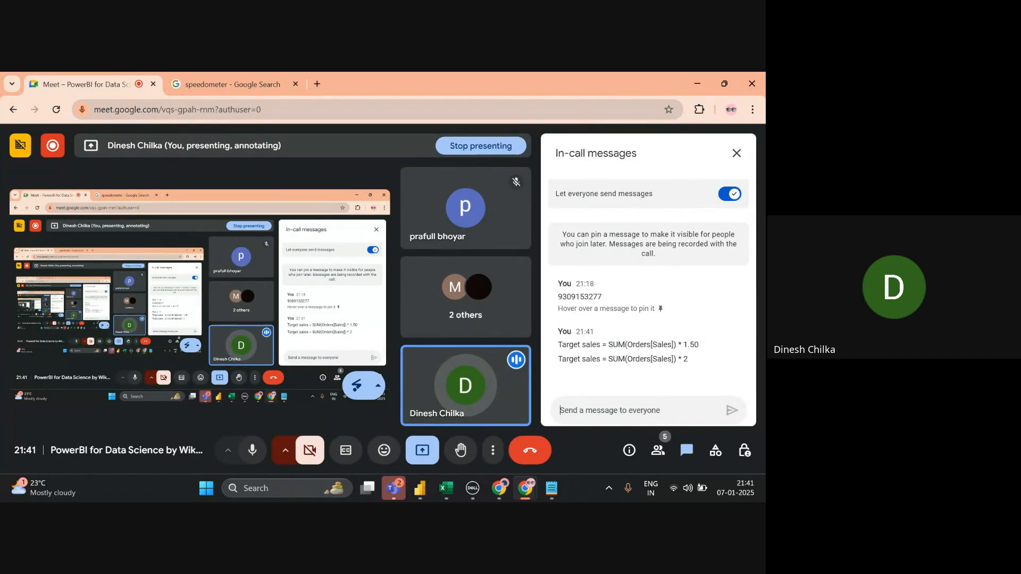
pyautogui.hotkey('alt', 'Tab')
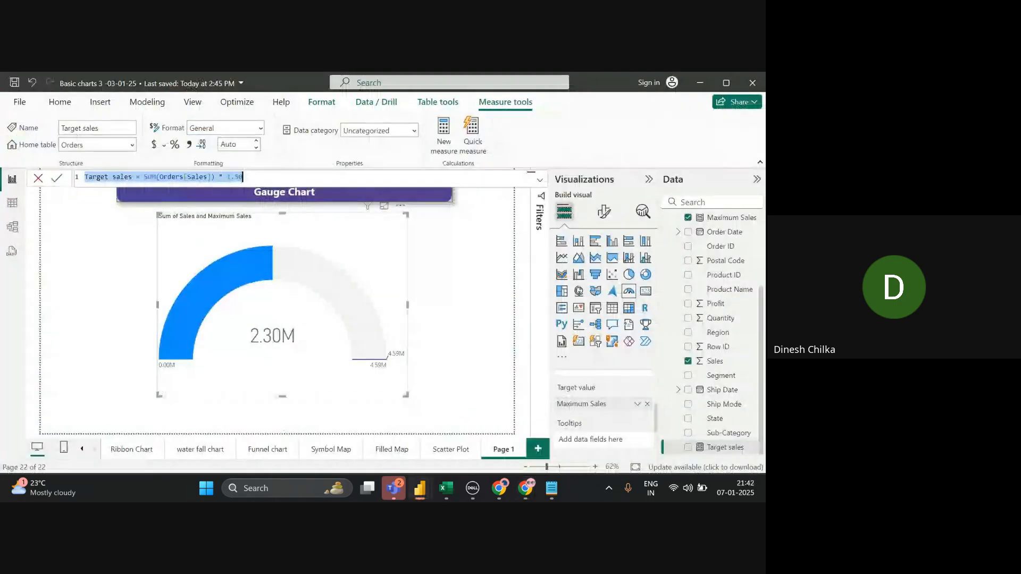
# - Copy the scatter plot's formatting onto the gauge with Format painter
pyautogui.click(38, 179)
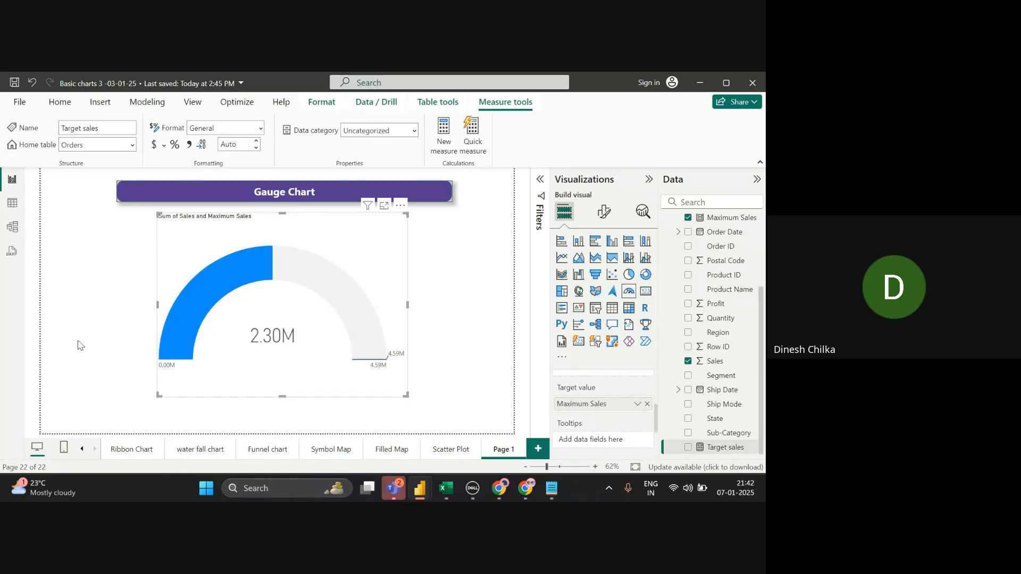
pyautogui.click(431, 452)
pyautogui.click(456, 308)
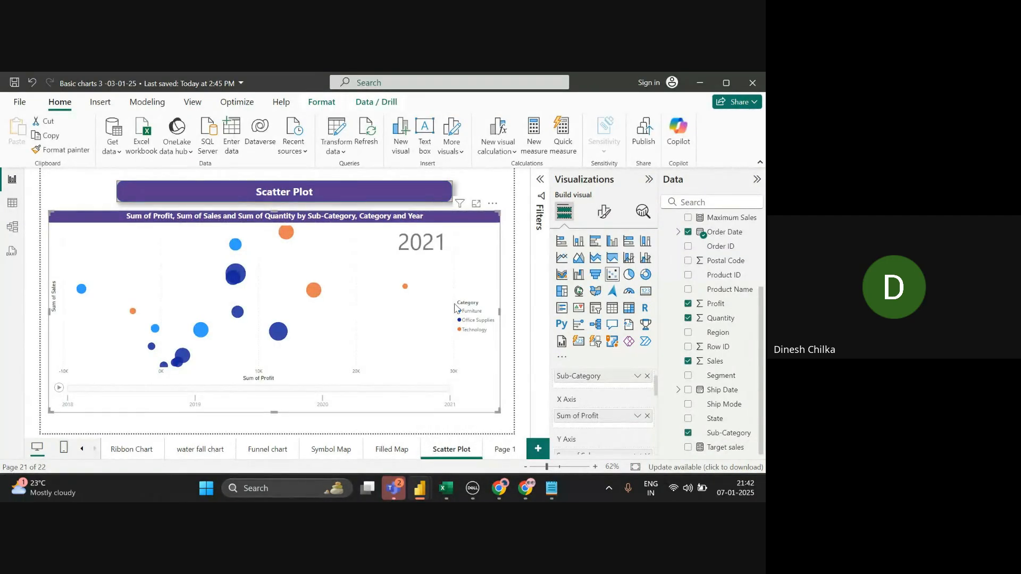
pyautogui.click(62, 153)
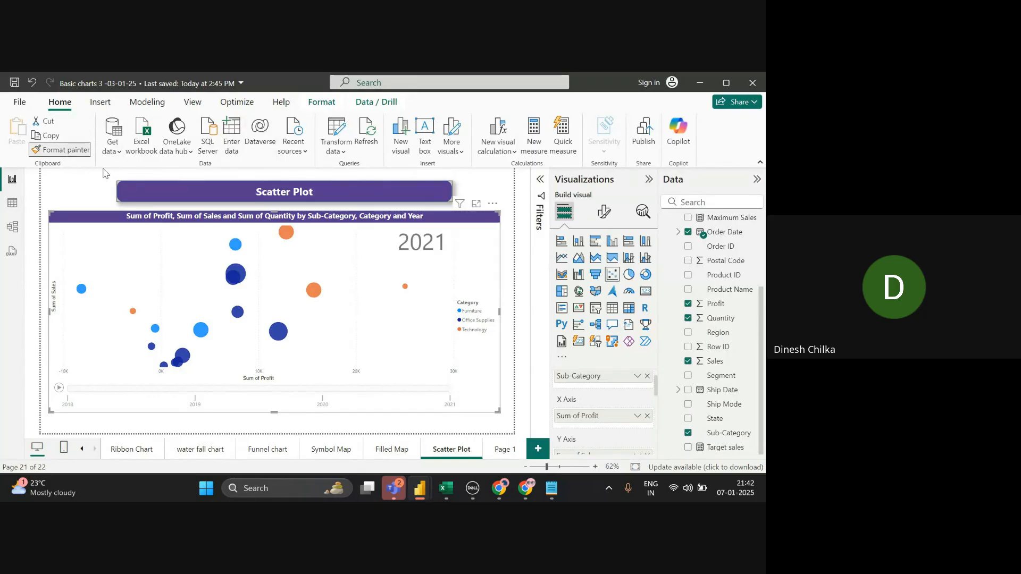
pyautogui.click(504, 451)
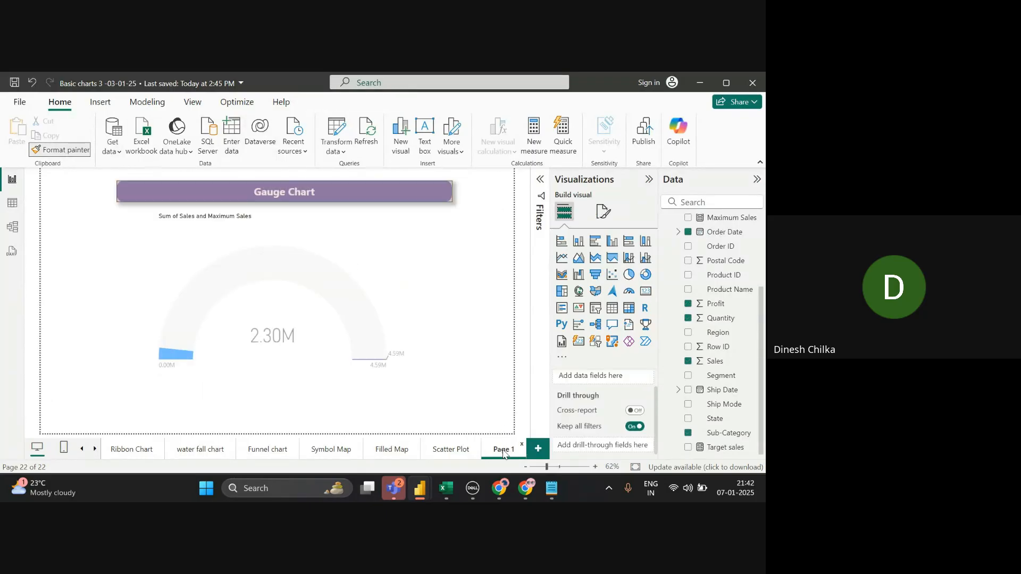
pyautogui.click(406, 313)
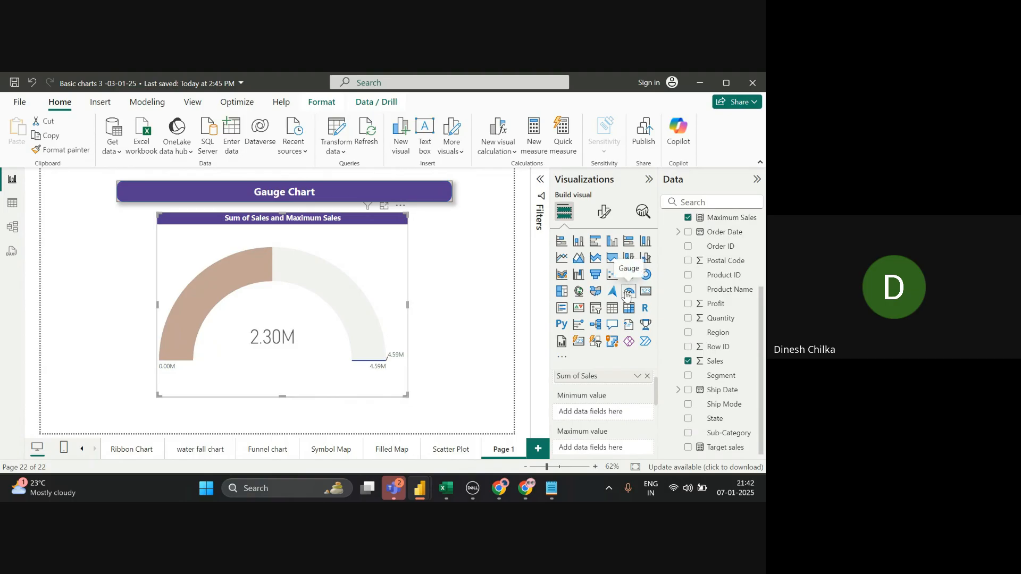
# - Rename the Page 1 tab to 'Gauge chart'
pyautogui.doubleClick(513, 449)
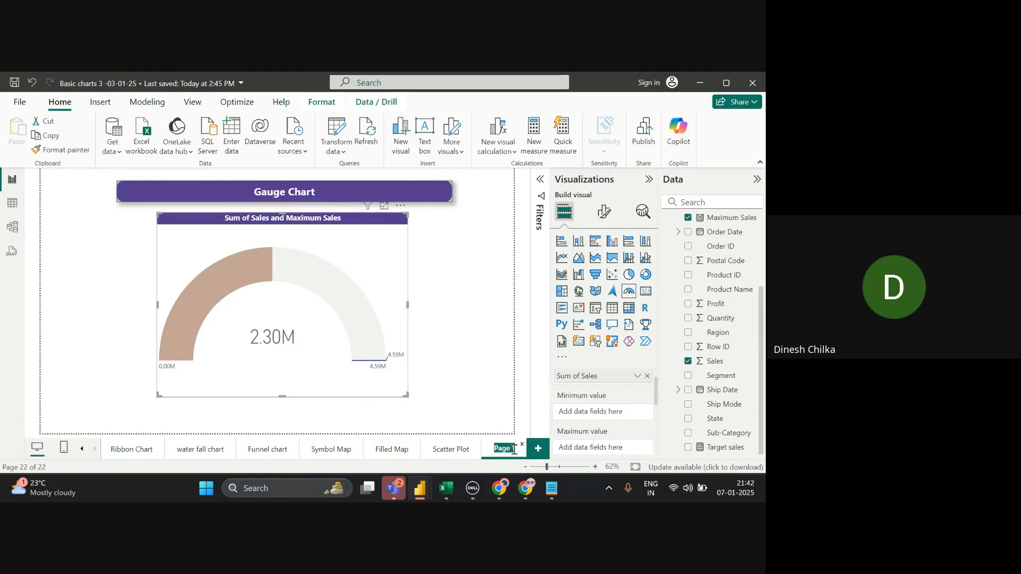
pyautogui.press('BackSpace')
pyautogui.write('Ga')
pyautogui.write('uge c')
pyautogui.write('hart')
pyautogui.press('Return')
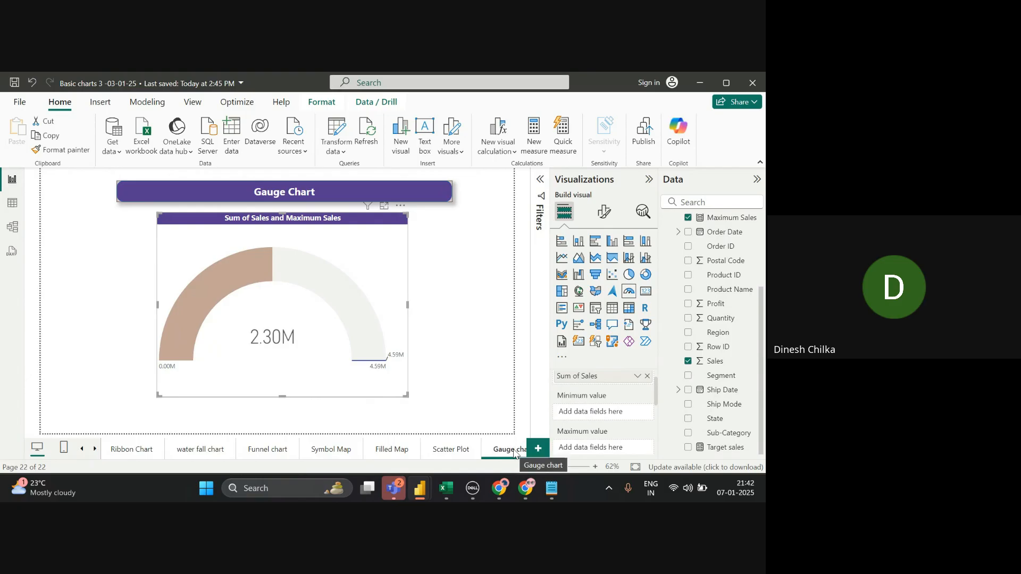
# - Add a new page with an empty table visual moved down-right, then return to Gauge chart
pyautogui.click(541, 455)
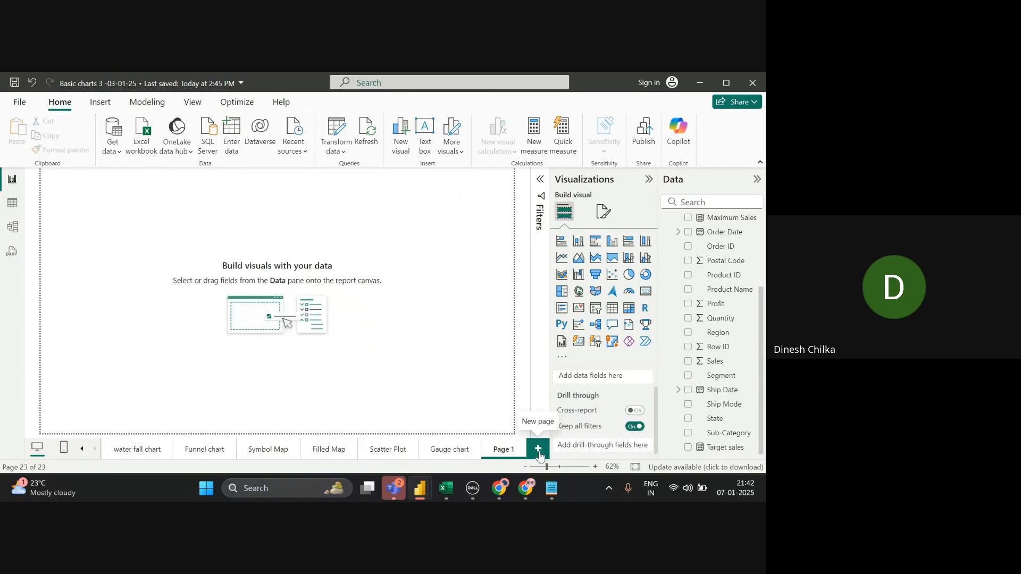
pyautogui.click(612, 308)
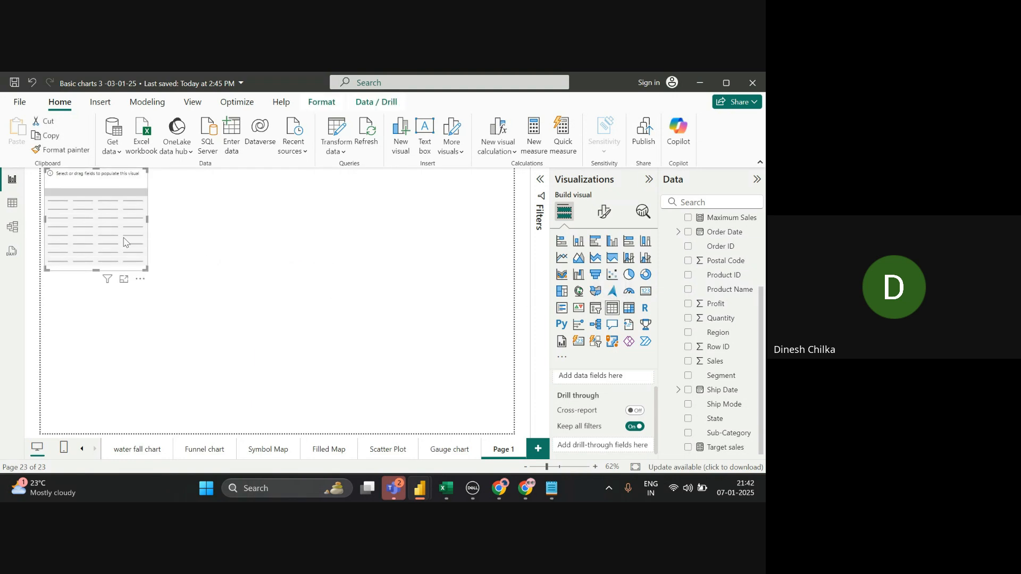
pyautogui.moveTo(124, 241); pyautogui.dragTo(458, 403)
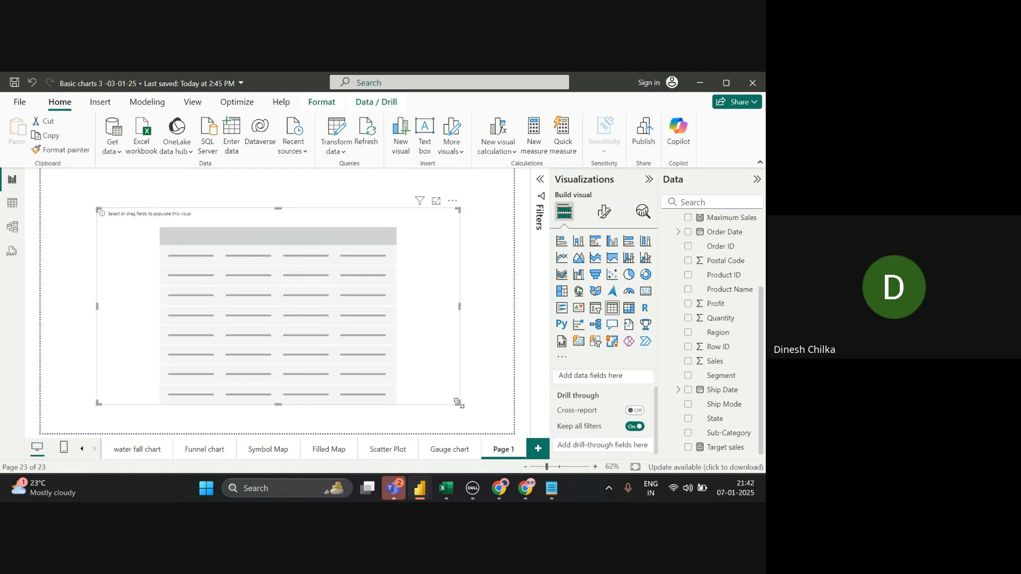
pyautogui.click(452, 456)
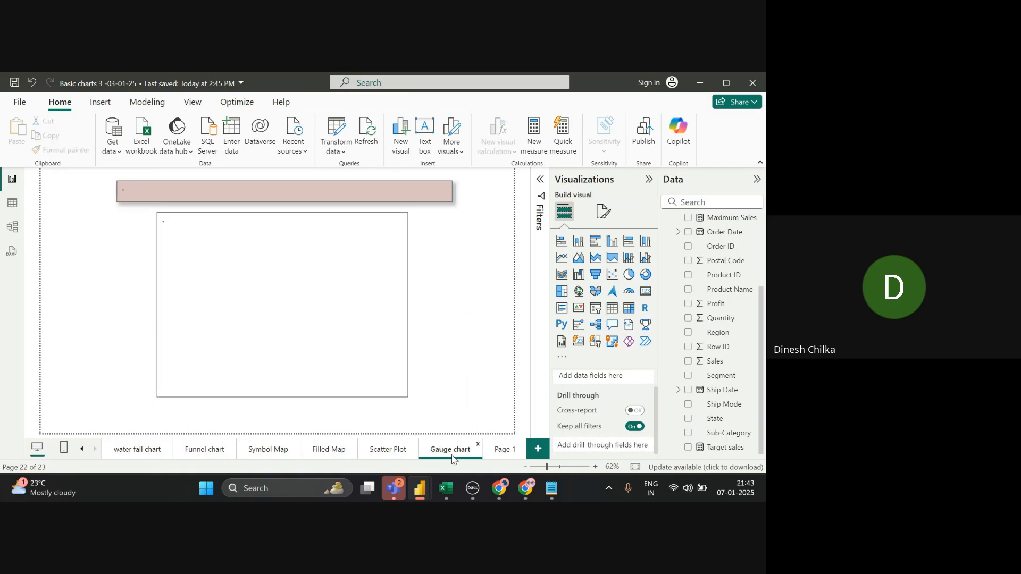
# - Copy the purple Gauge Chart title banner and paste it onto Page 1
pyautogui.click(406, 192)
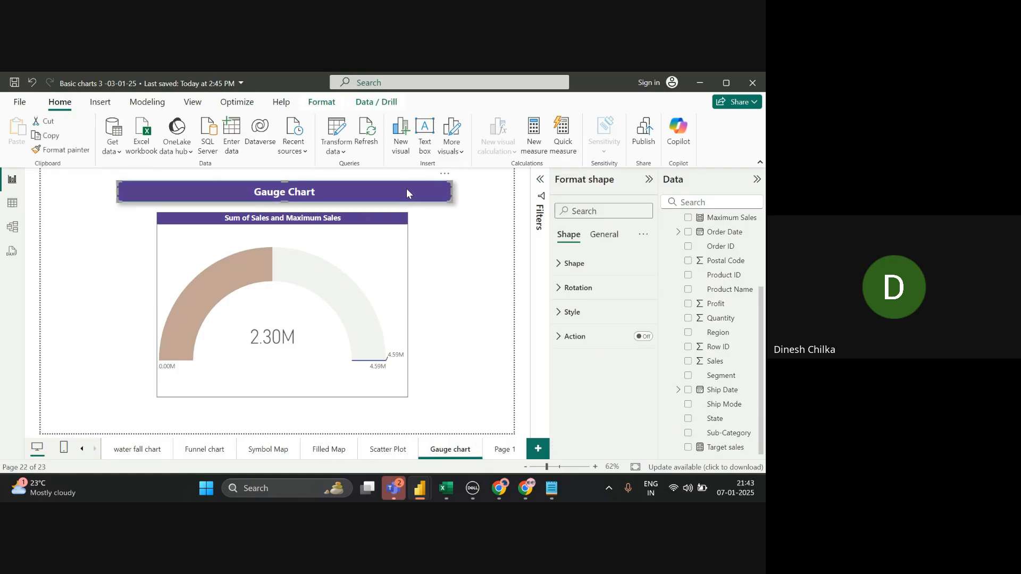
pyautogui.hotkey('ctrl', 'c')
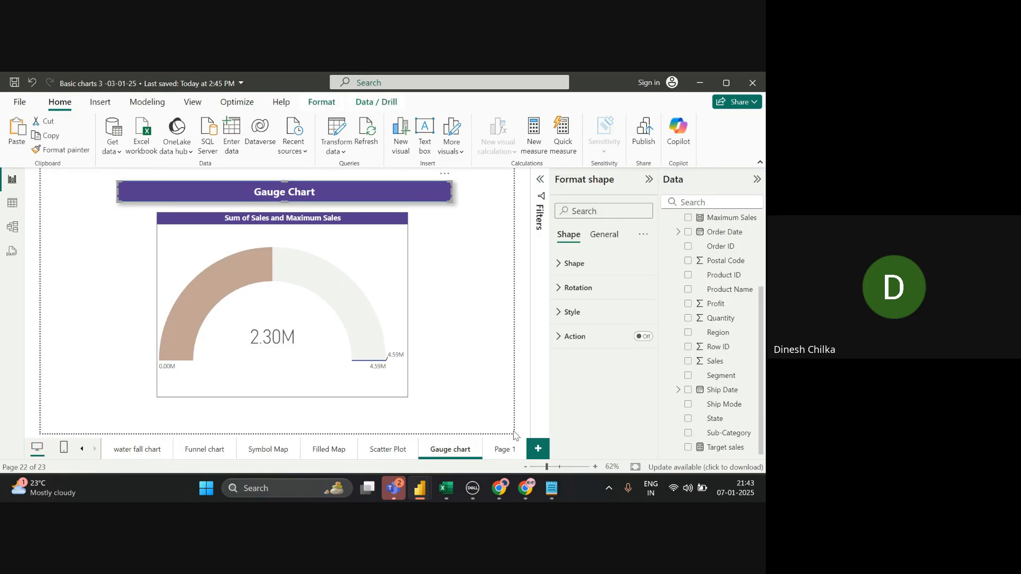
pyautogui.click(509, 448)
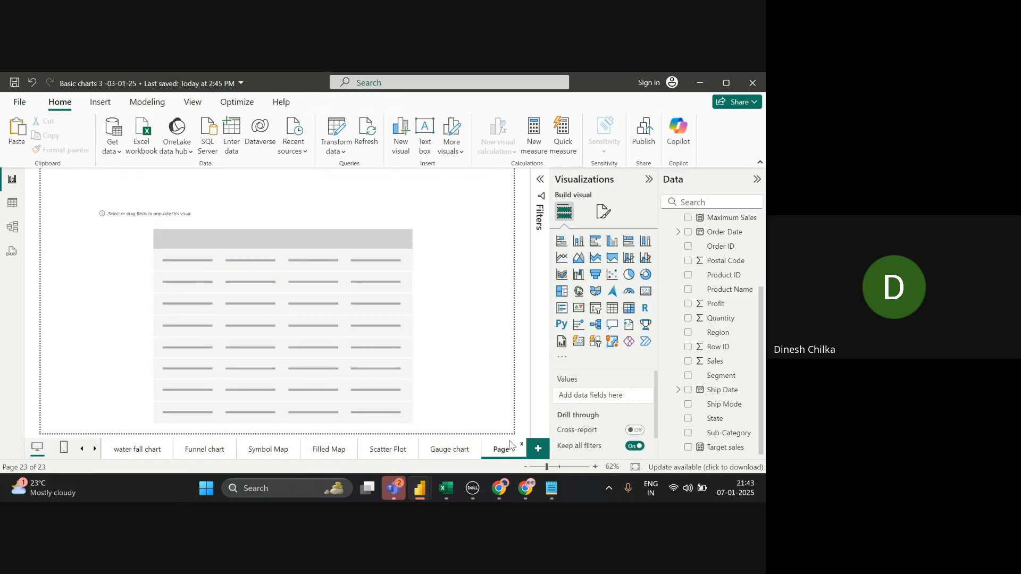
pyautogui.click(447, 335)
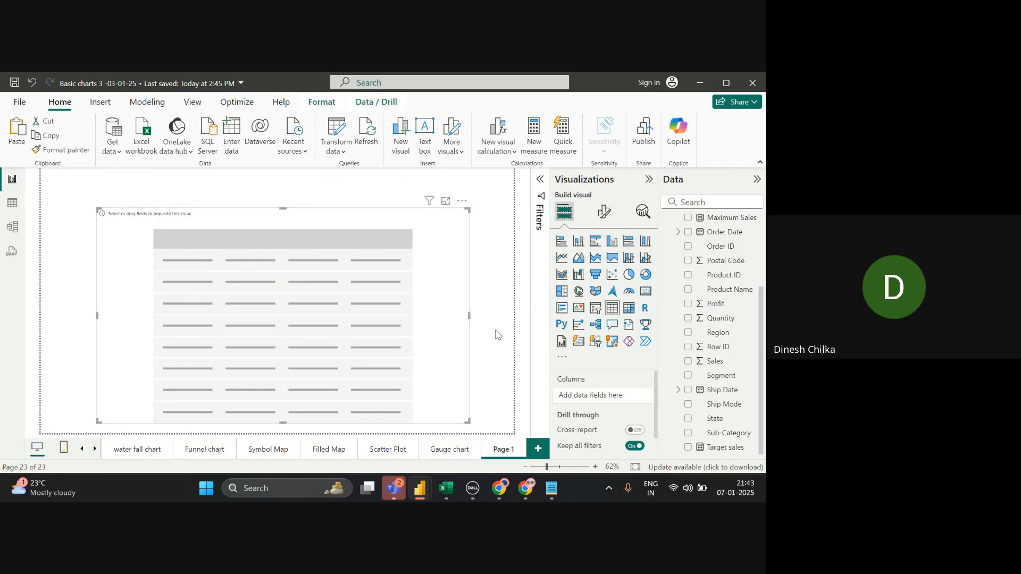
pyautogui.click(498, 335)
pyautogui.hotkey('ctrl', 'v')
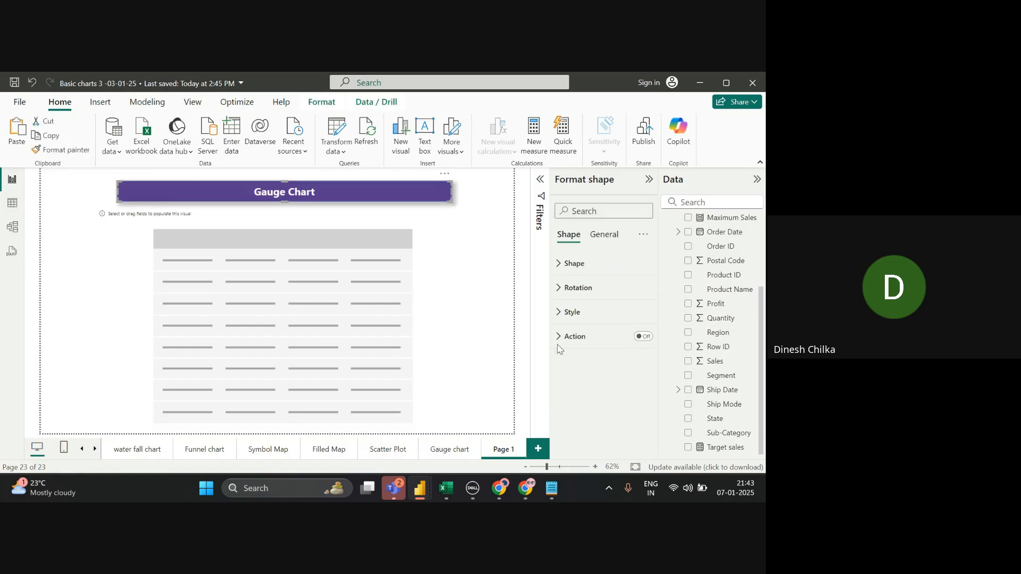
# - Change the pasted banner's text to 'Basic Table'
pyautogui.click(601, 310)
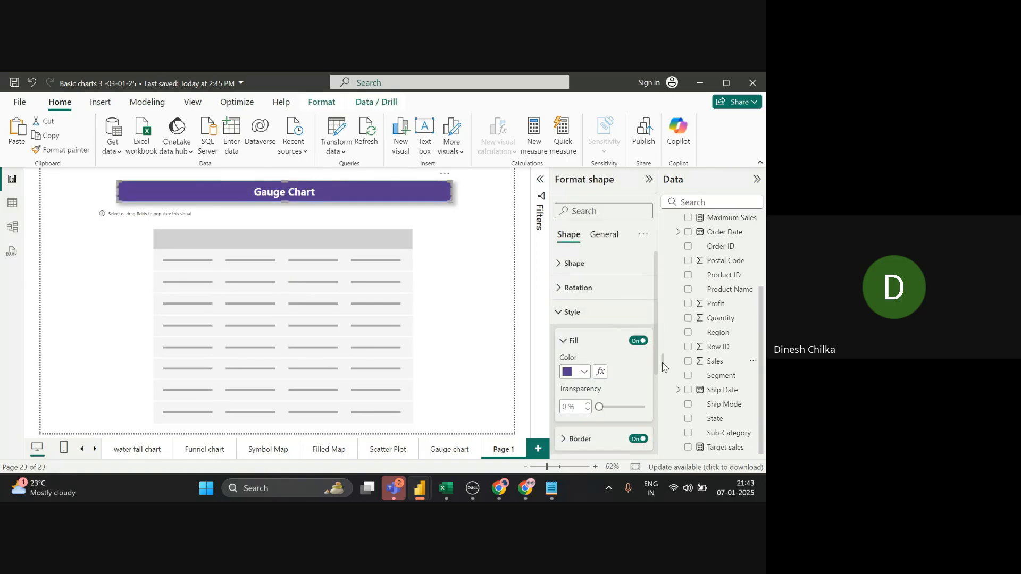
pyautogui.scroll(-3, 658, 398)
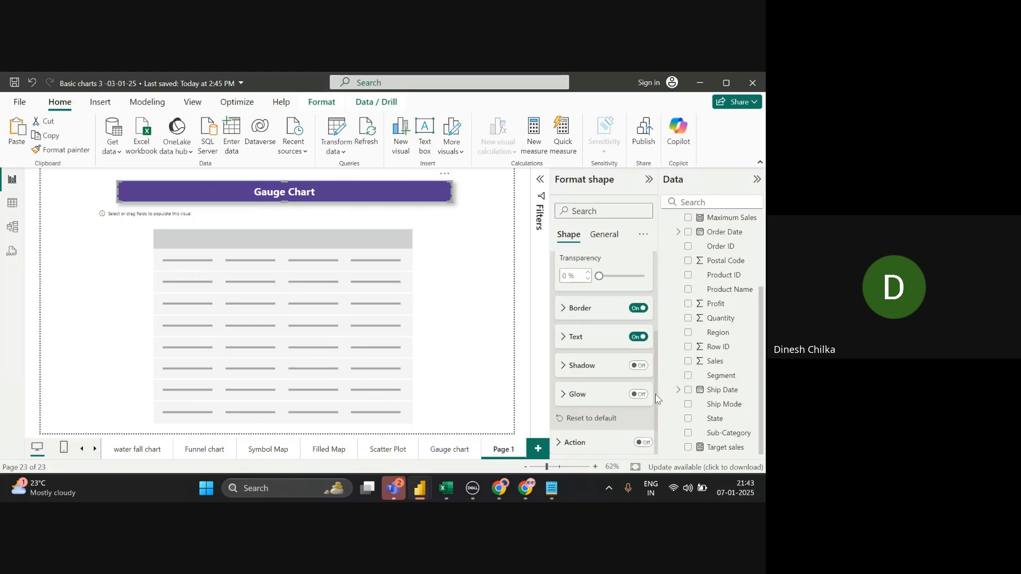
pyautogui.click(611, 338)
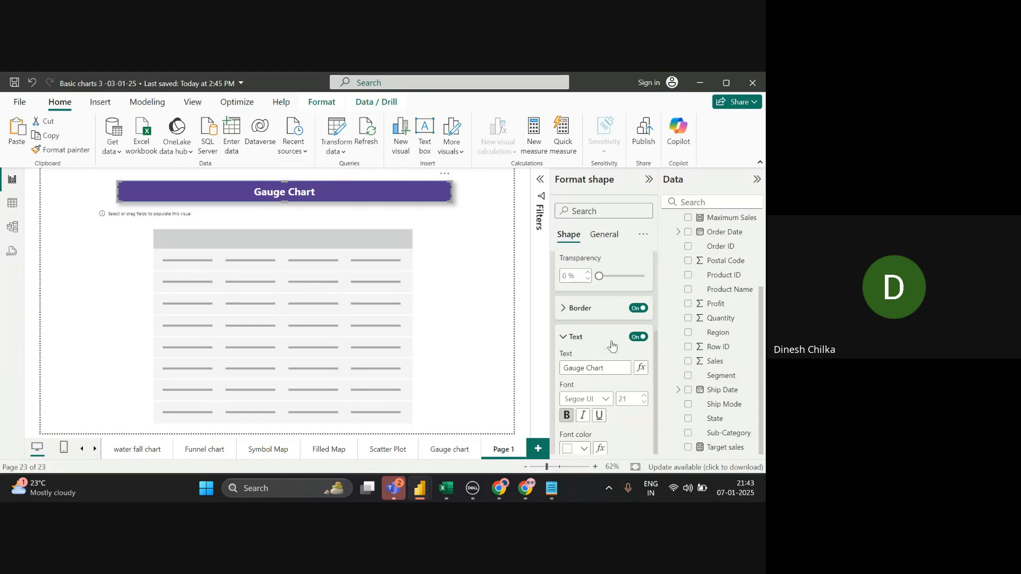
pyautogui.tripleClick(602, 367)
pyautogui.press('BackSpace')
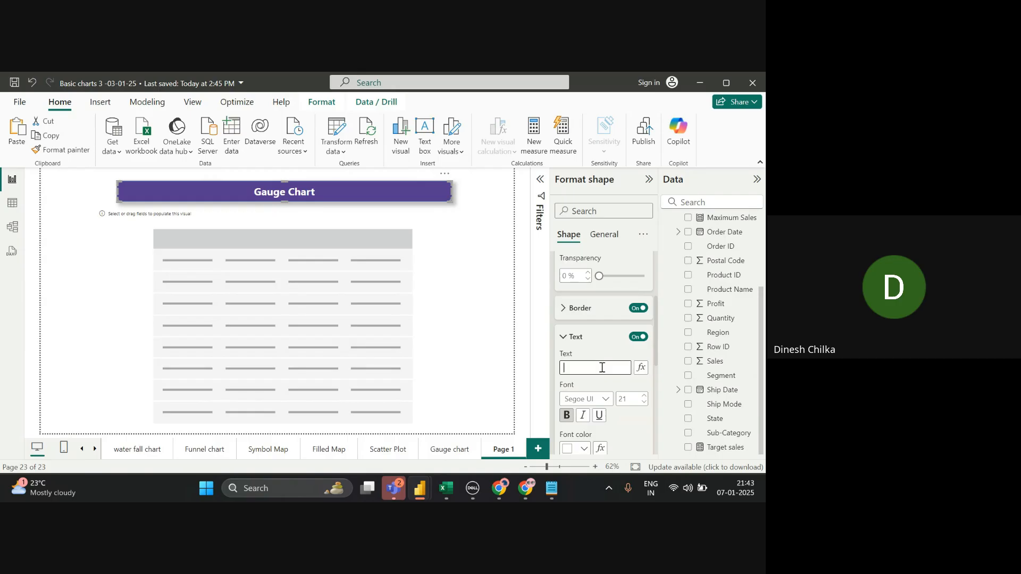
pyautogui.write('Basic Tab')
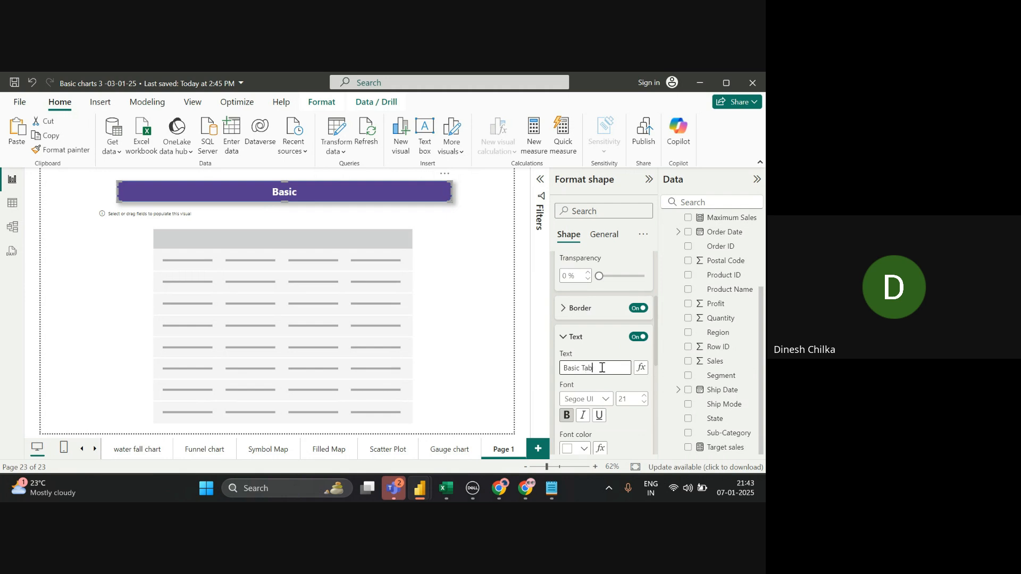
pyautogui.write('le')
pyautogui.click(433, 288)
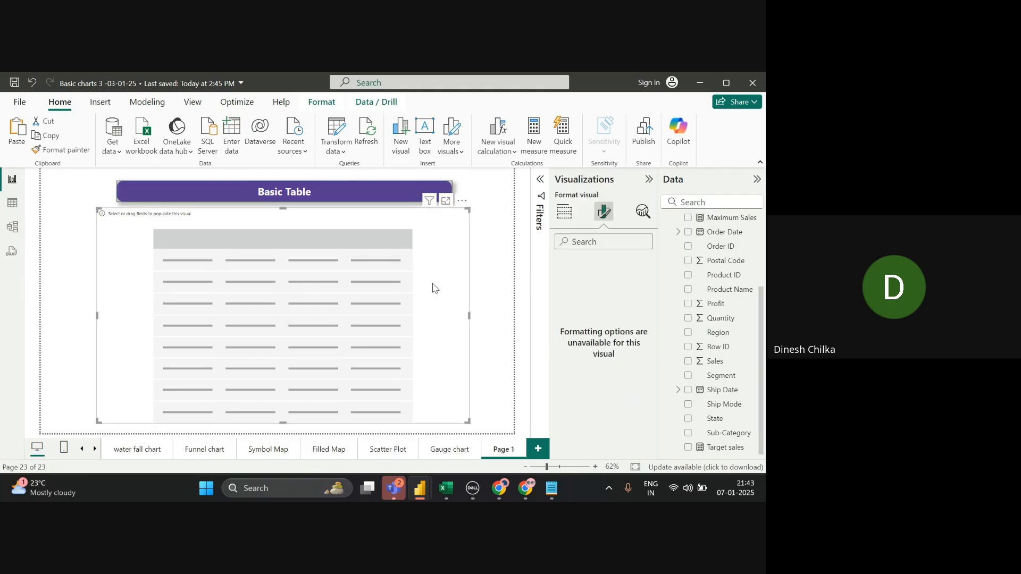
# - Add Category, City and Country/Region to the table
pyautogui.click(564, 211)
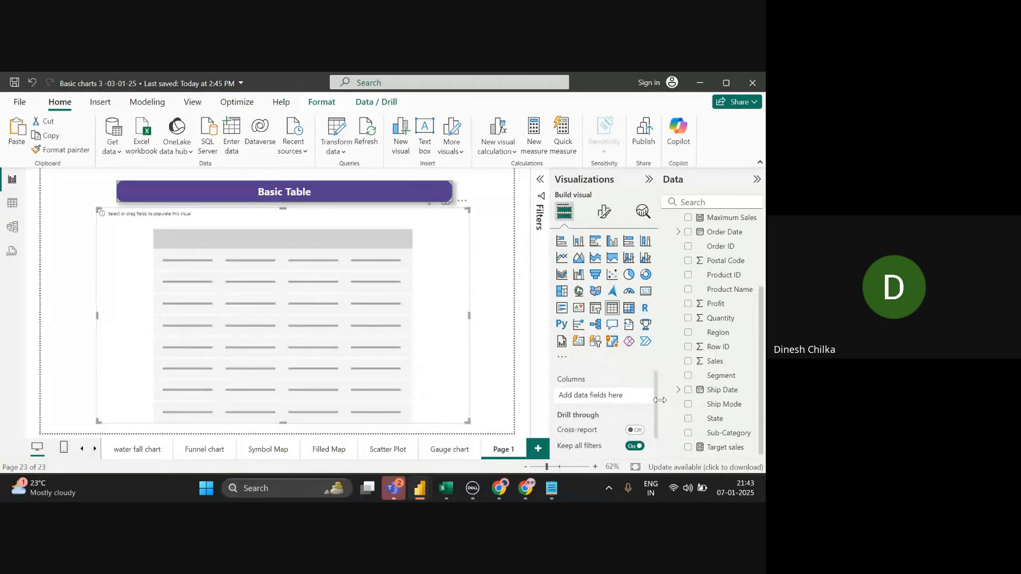
pyautogui.scroll(3, 718, 335)
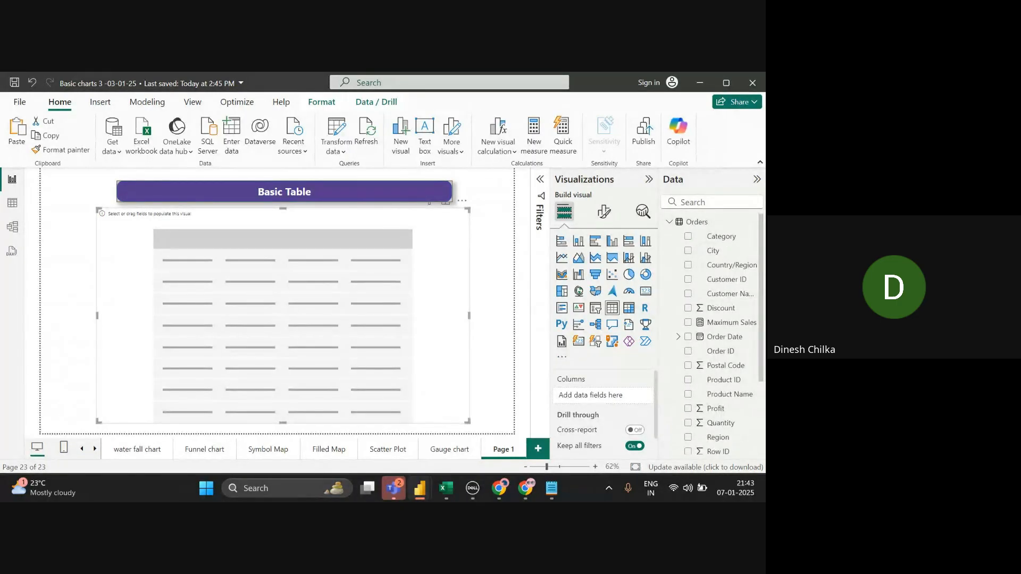
pyautogui.scroll(-3, 717, 335)
pyautogui.scroll(3, 717, 335)
pyautogui.click(688, 236)
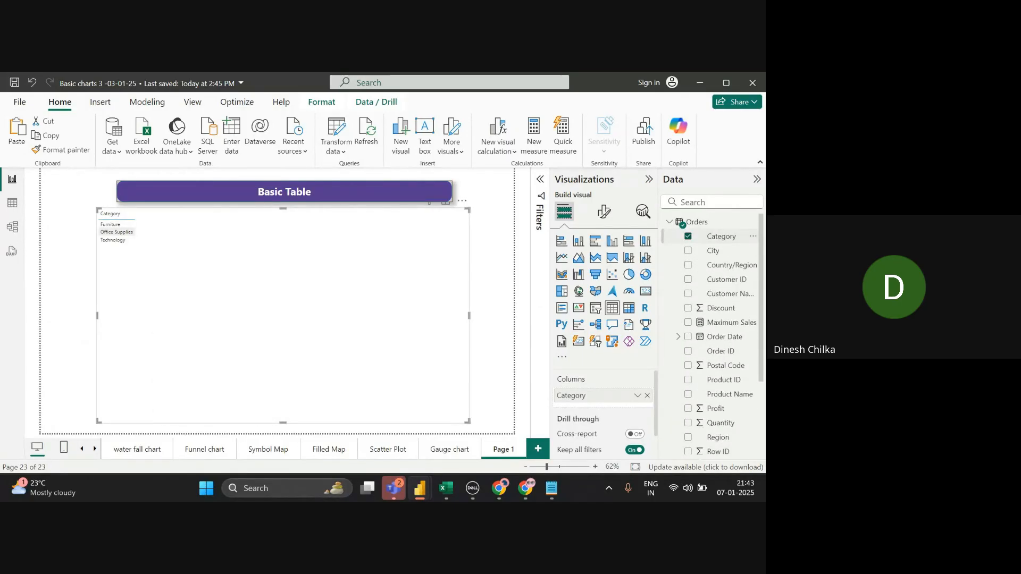
pyautogui.click(688, 251)
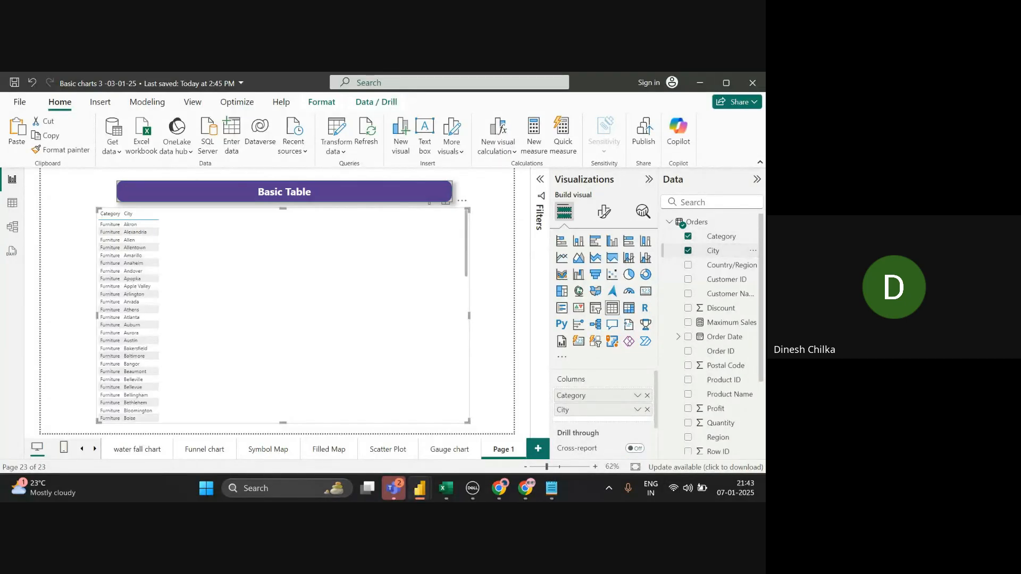
pyautogui.click(688, 265)
# - Add Profit, Sales, Segment, Ship Mode and Product Name, then enlarge the table leftward
pyautogui.scroll(-3, 718, 335)
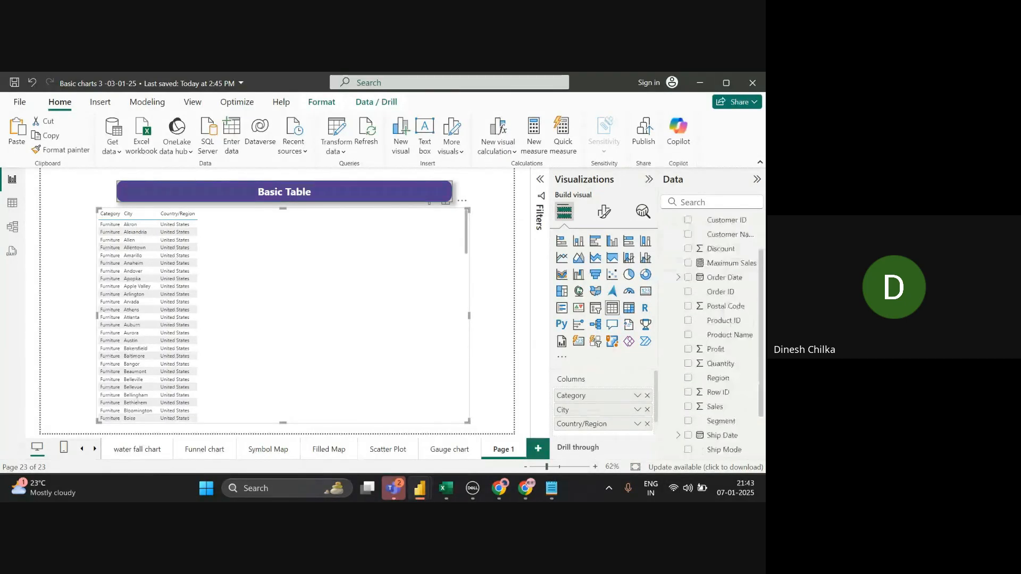
pyautogui.click(688, 303)
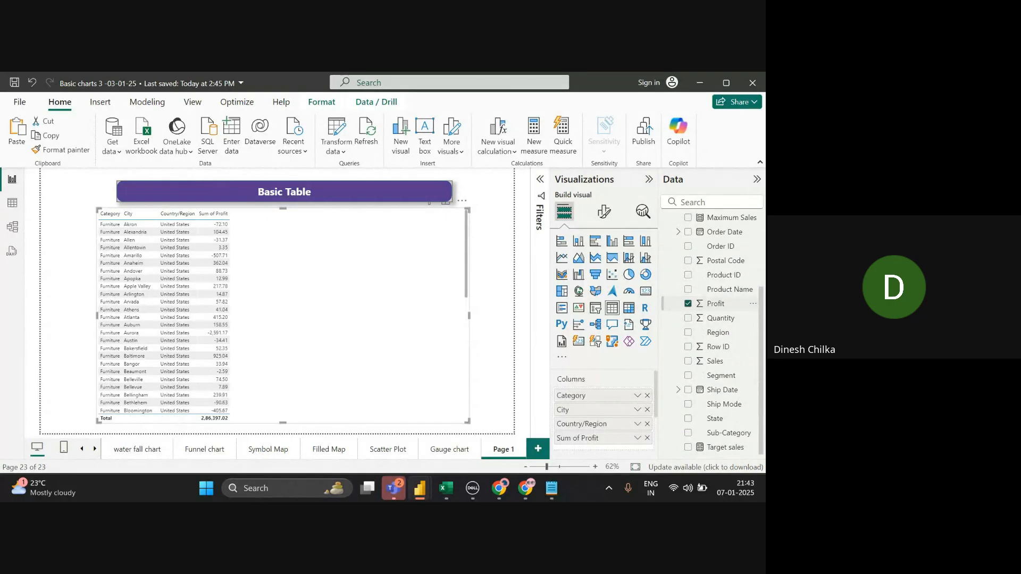
pyautogui.click(688, 361)
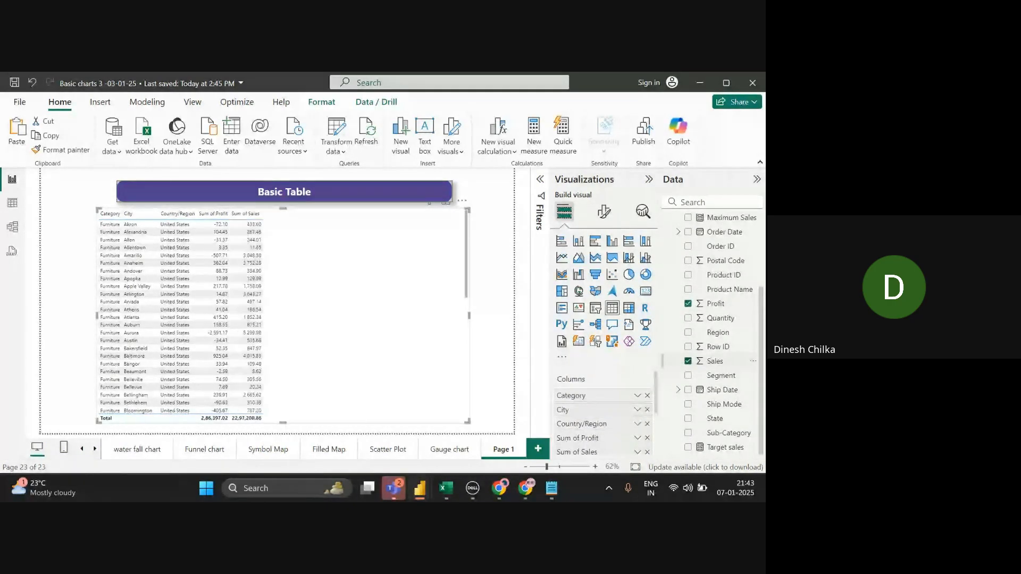
pyautogui.click(688, 375)
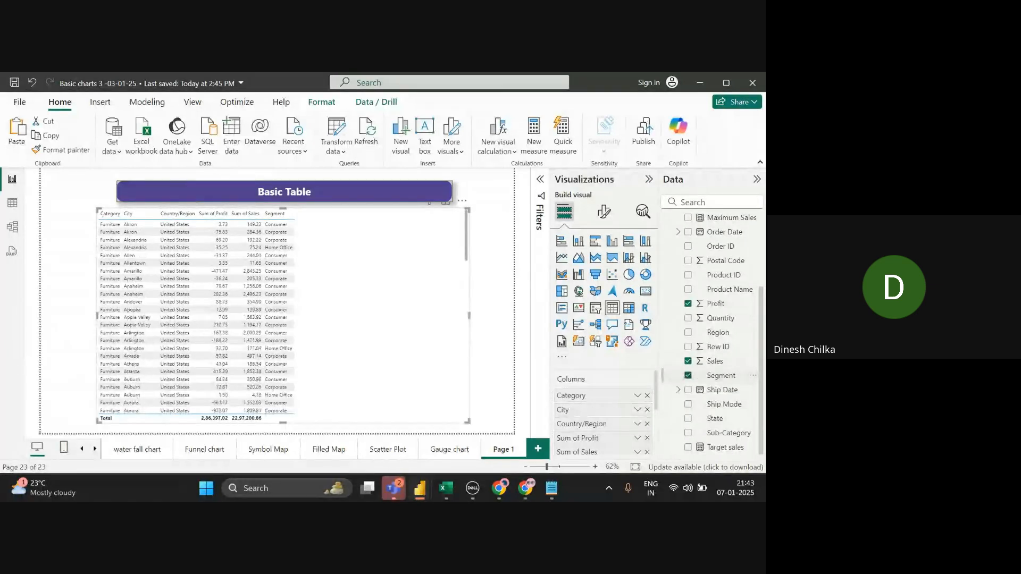
pyautogui.click(688, 404)
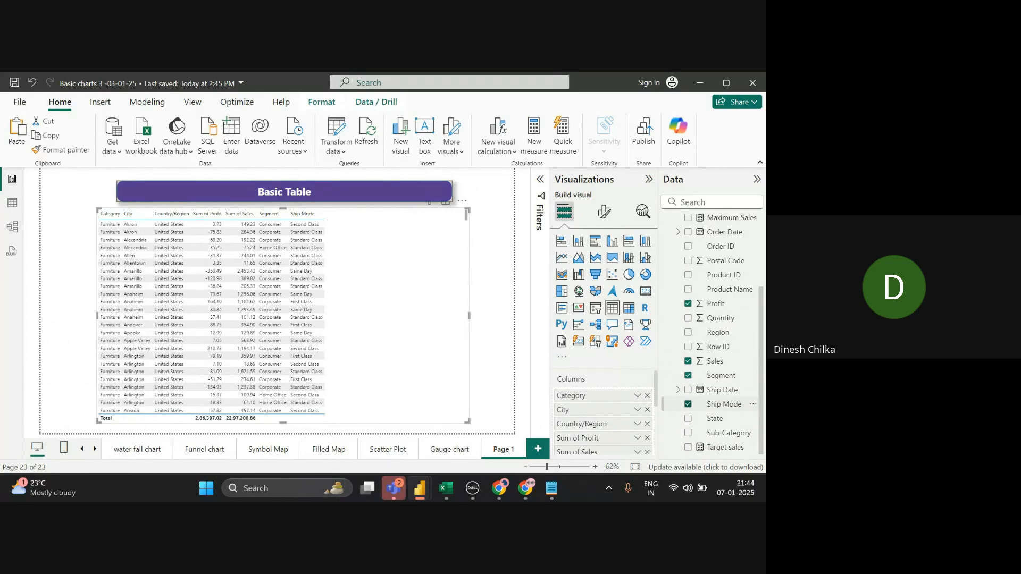
pyautogui.click(688, 289)
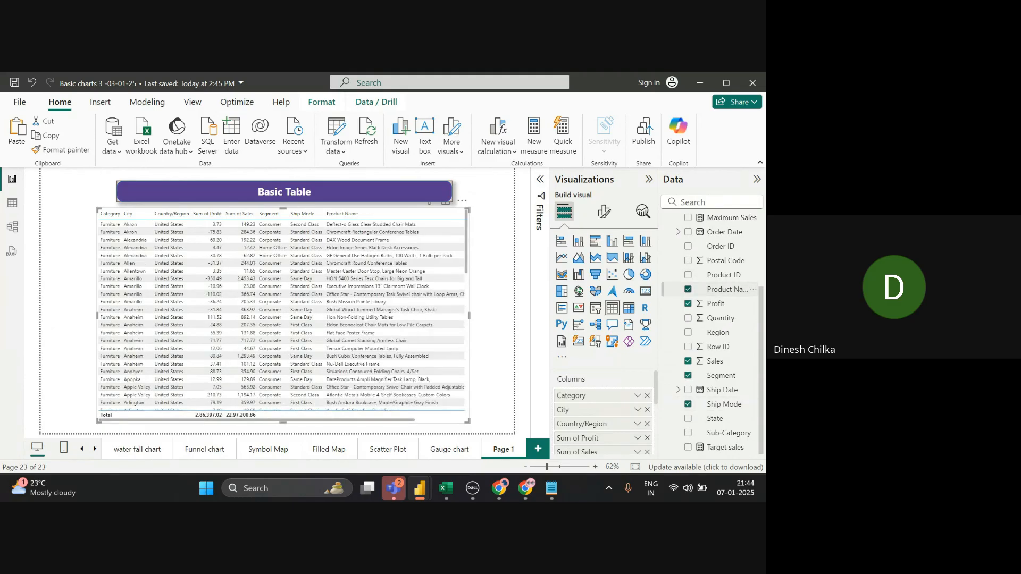
pyautogui.click(726, 260)
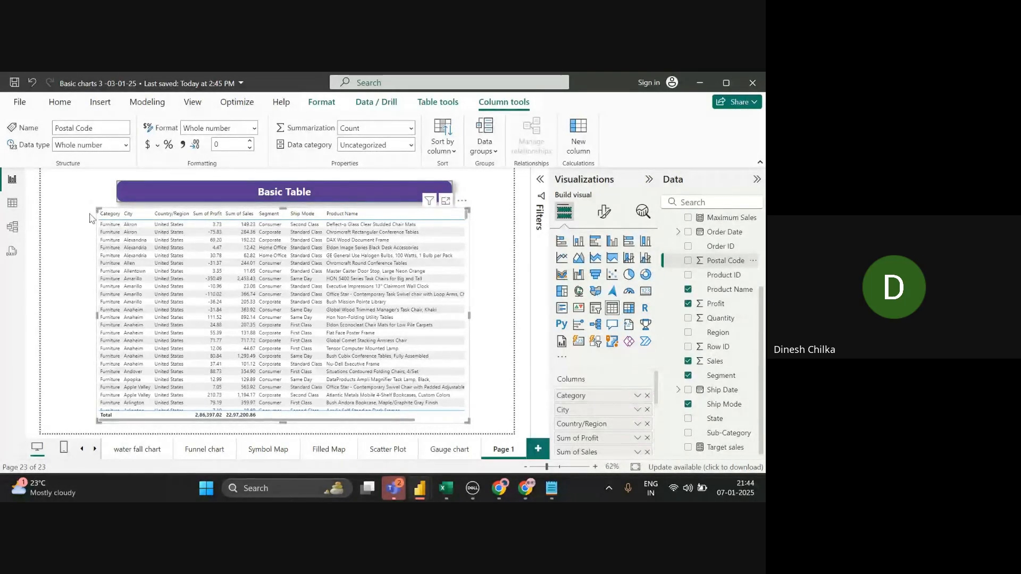
pyautogui.moveTo(99, 210); pyautogui.dragTo(45, 202)
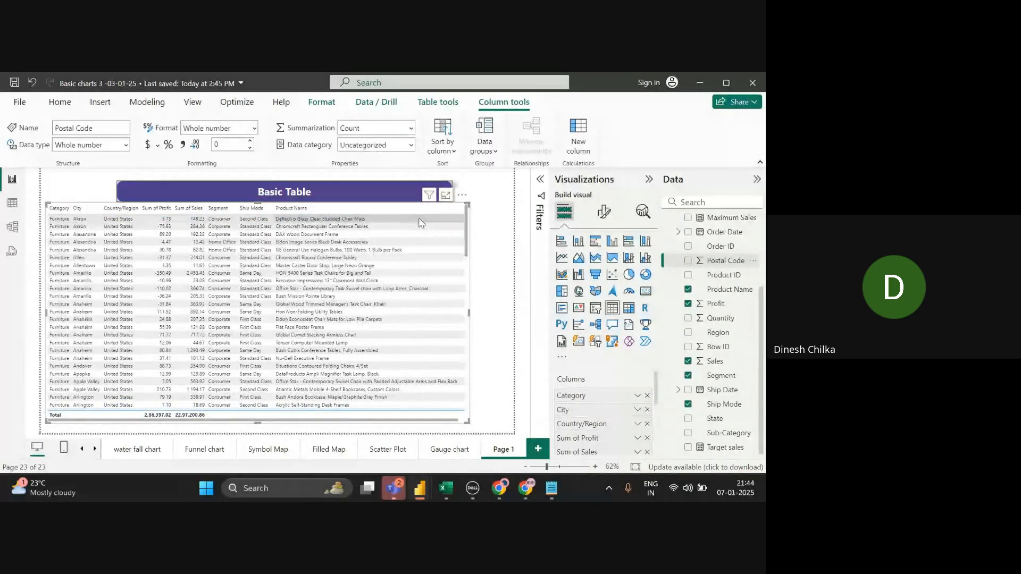
pyautogui.scroll(-2, 657, 426)
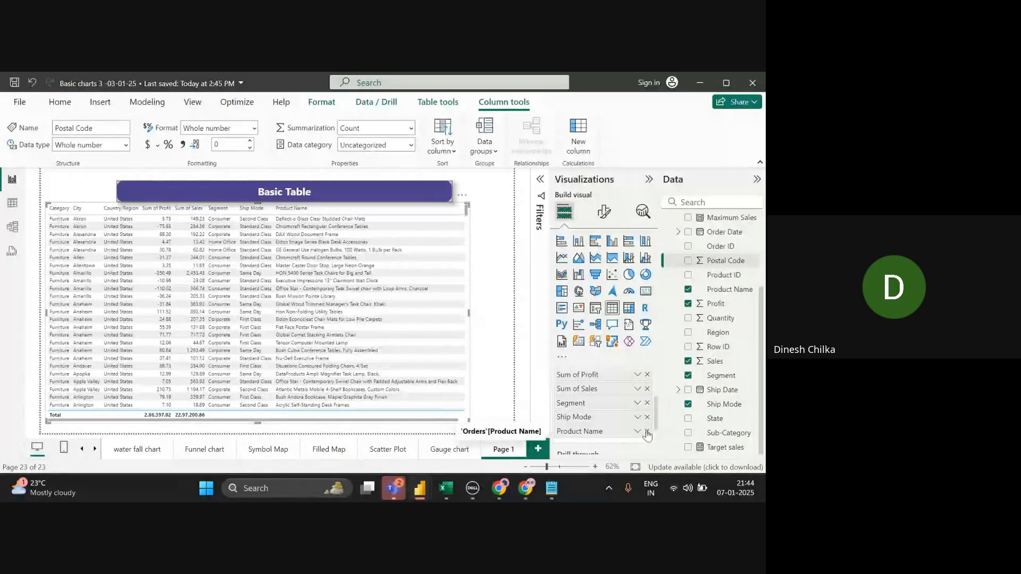
# - Nudge the table right and remove Product Name, Ship Mode, Segment, Sales, Profit, Country/Region and City
pyautogui.click(647, 431)
pyautogui.moveTo(391, 344); pyautogui.dragTo(430, 343)
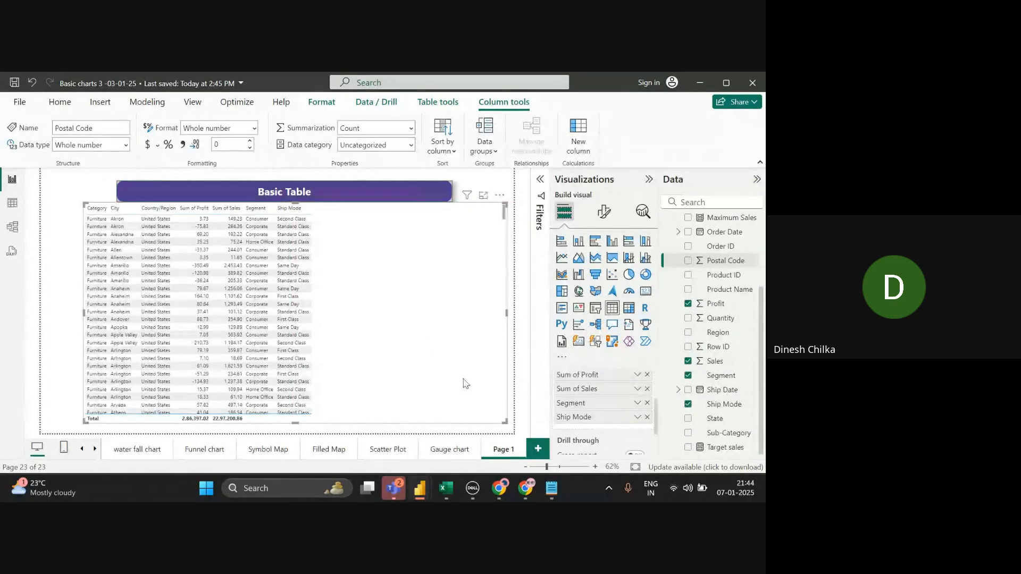
pyautogui.click(647, 417)
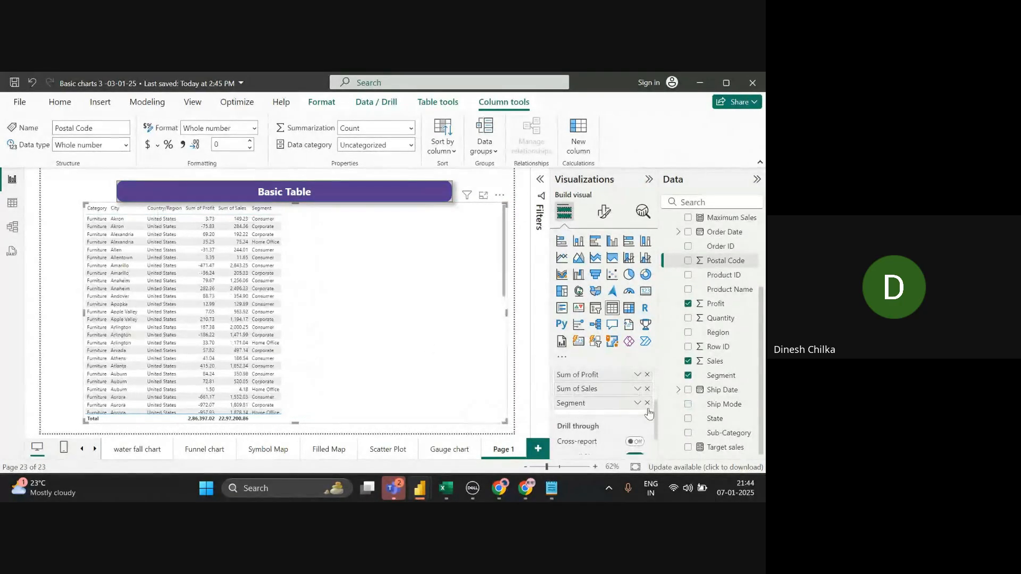
pyautogui.click(647, 403)
pyautogui.click(647, 389)
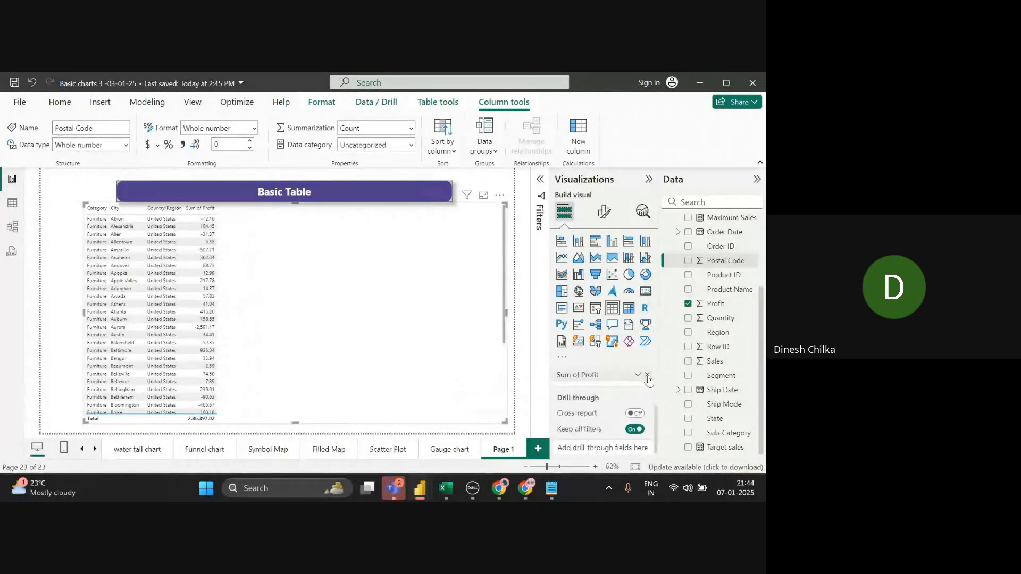
pyautogui.click(647, 374)
pyautogui.click(656, 385)
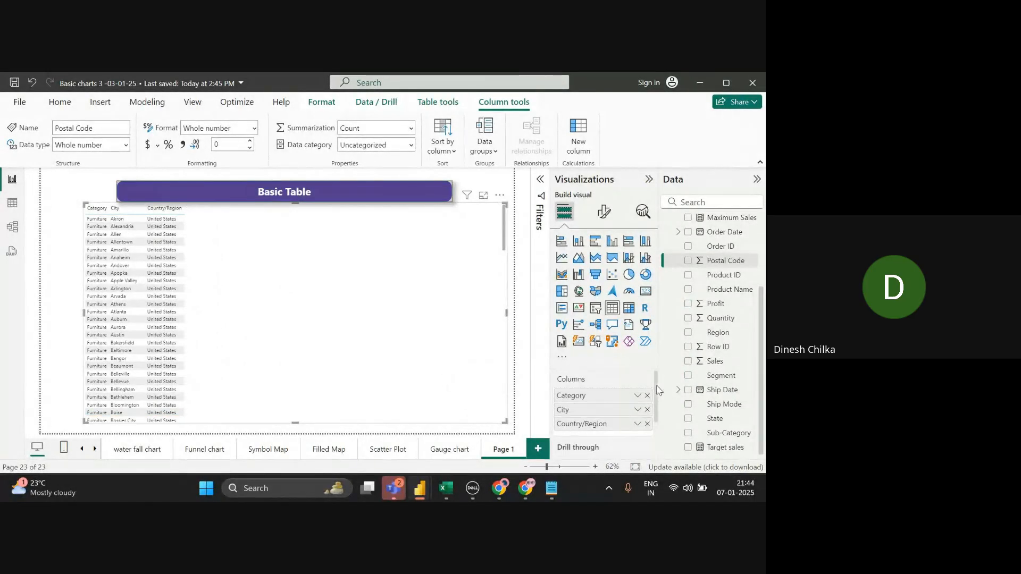
pyautogui.click(647, 424)
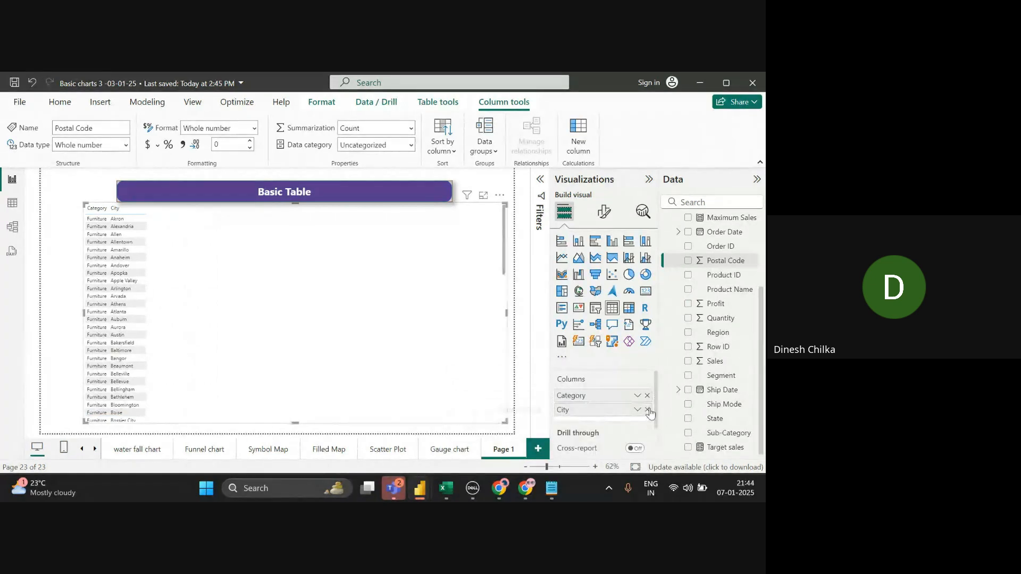
pyautogui.click(647, 409)
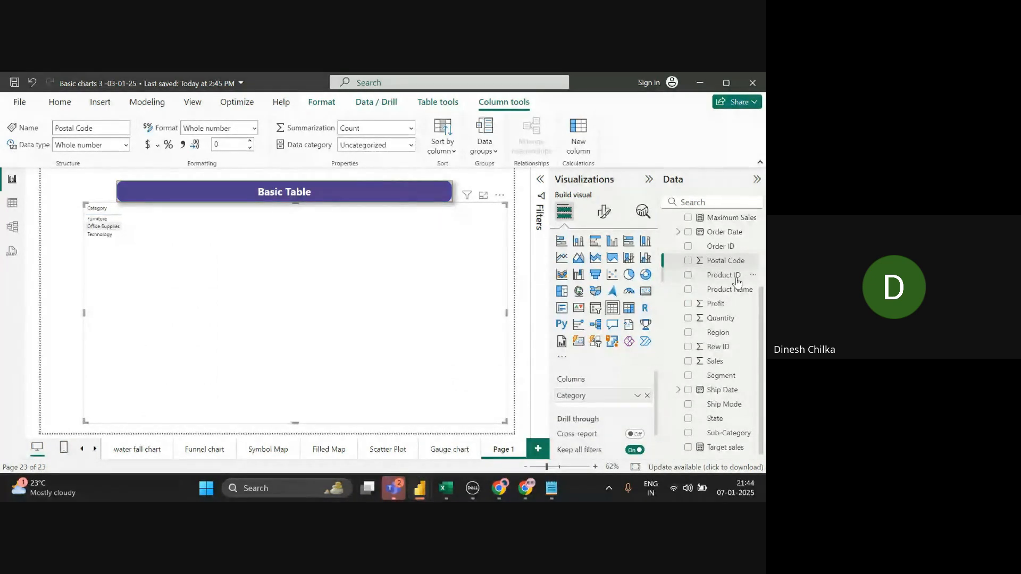
# - Add Sub-Category and Sum of Sales columns via the Data pane search
pyautogui.click(691, 202)
pyautogui.write('sub')
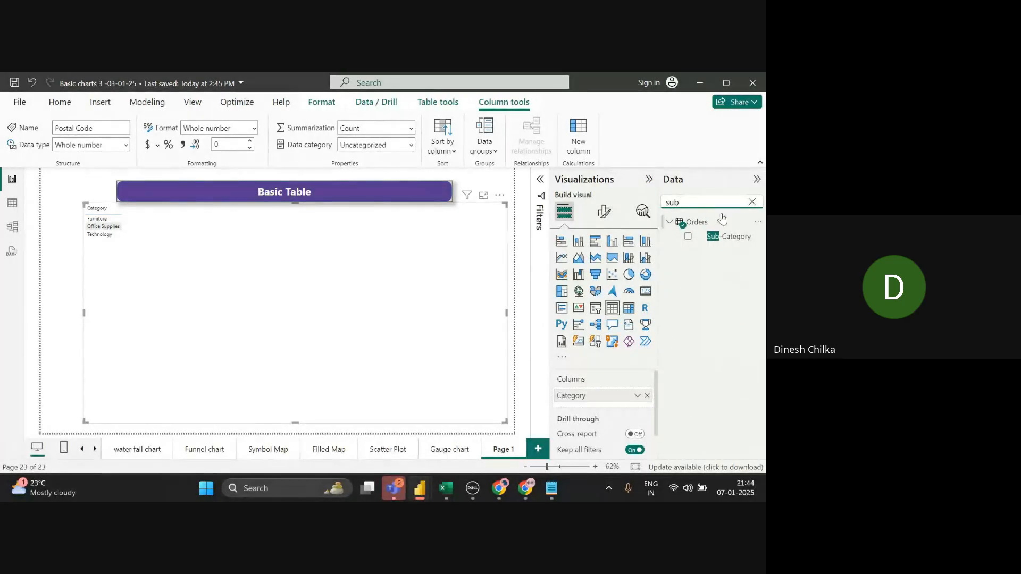
pyautogui.rightClick(687, 238)
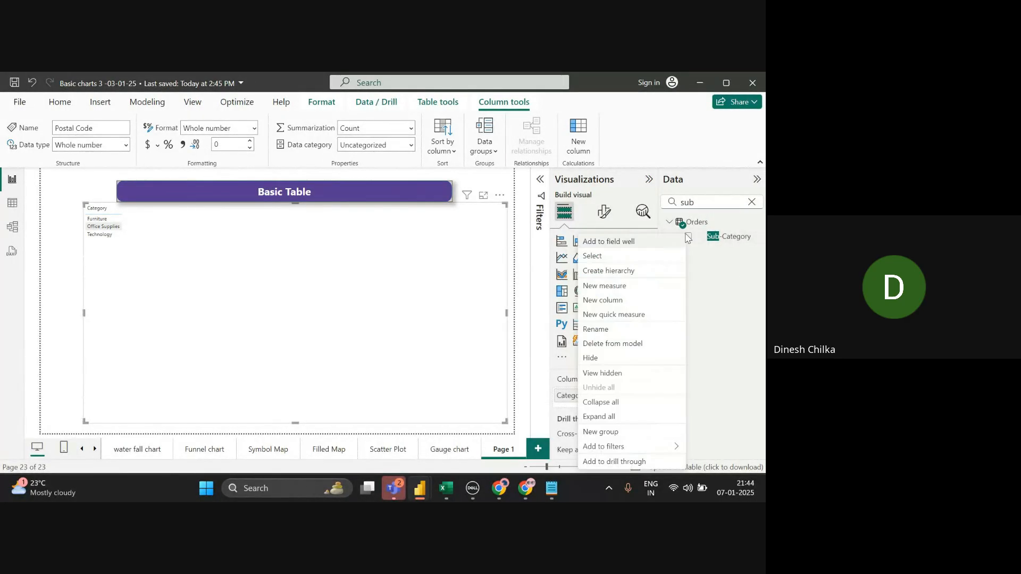
pyautogui.click(609, 241)
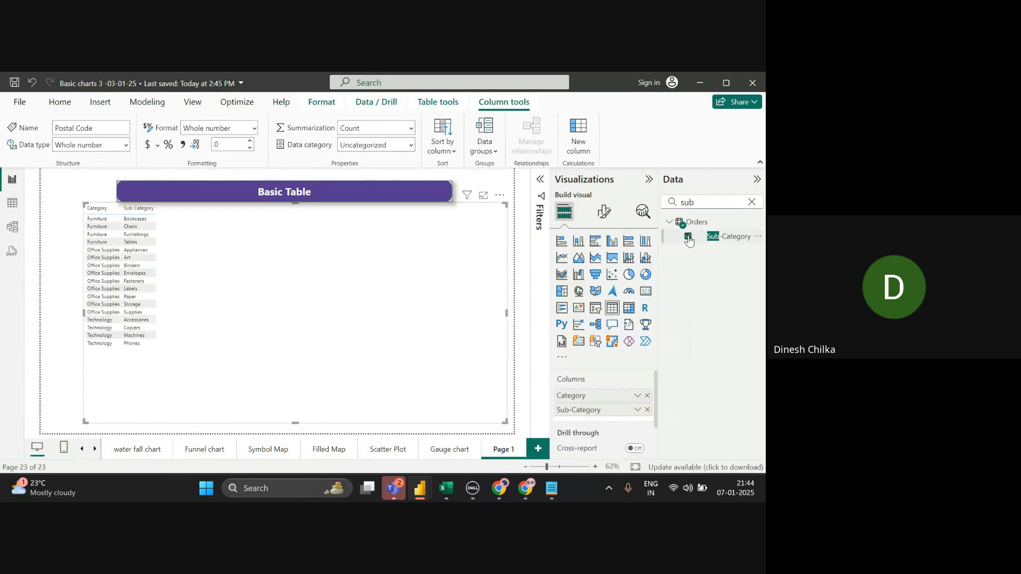
pyautogui.click(752, 203)
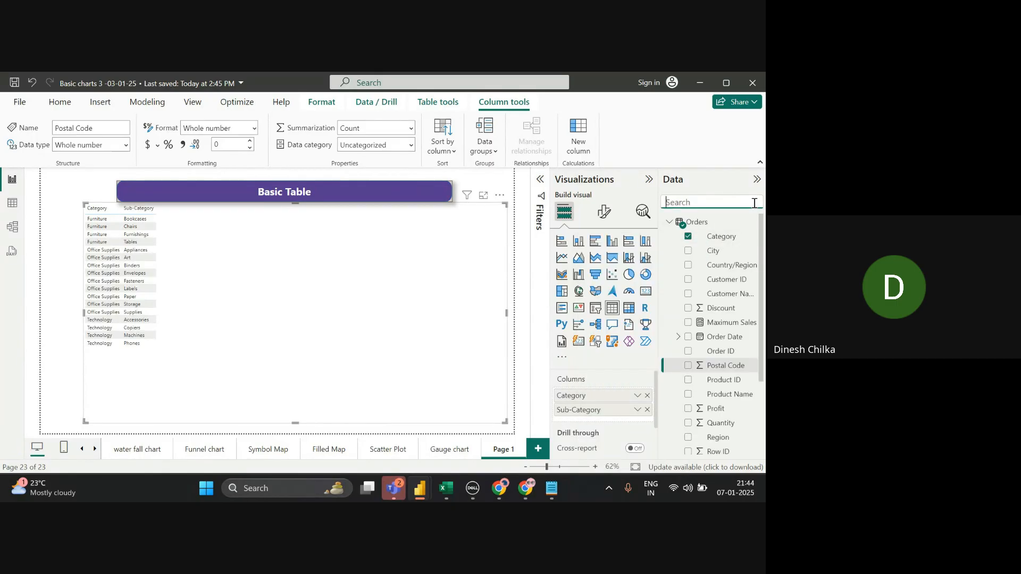
pyautogui.write('sa')
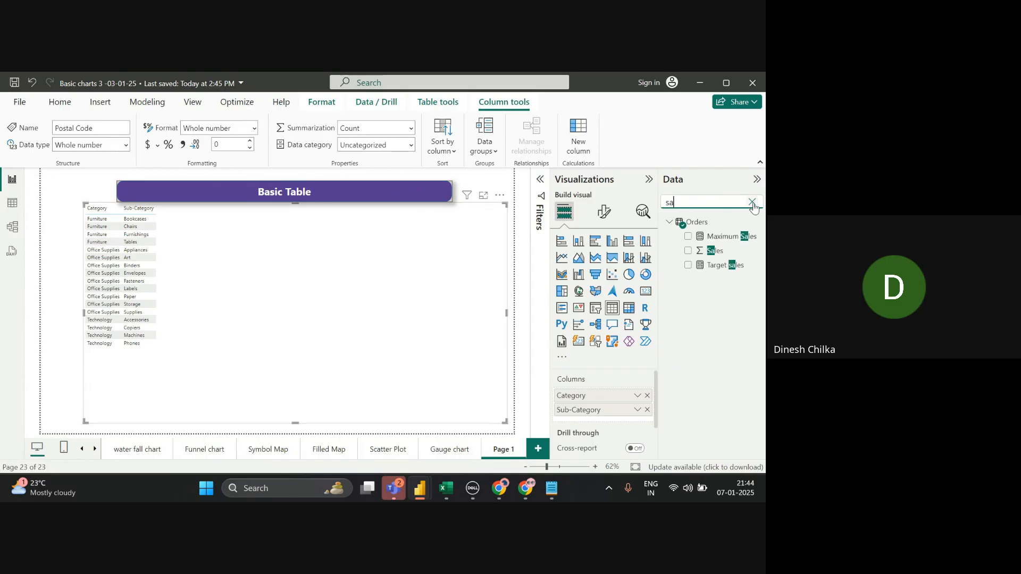
pyautogui.click(690, 253)
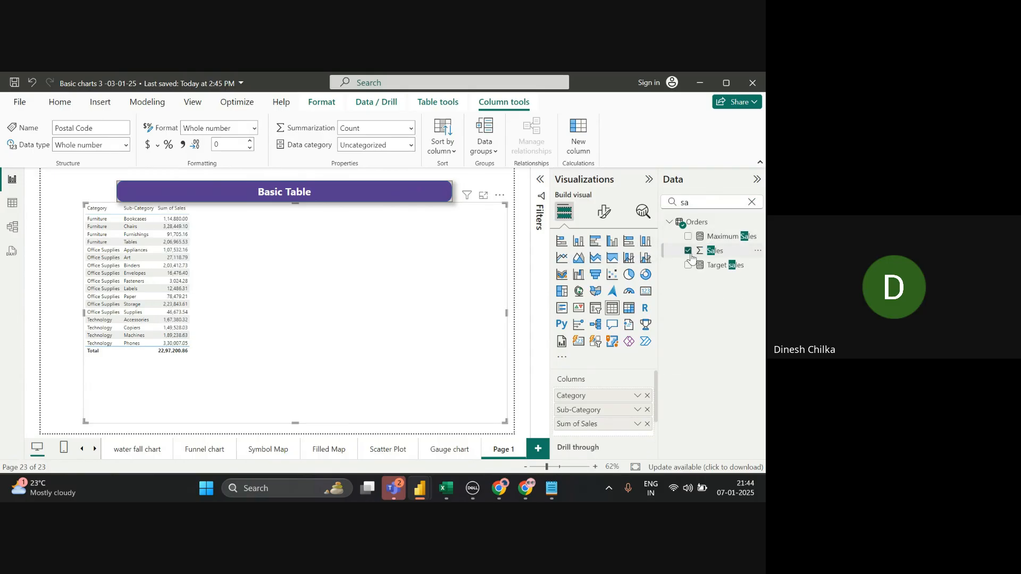
# - Add Sum of Profit and Sum of Discount columns and shrink the table to fit
pyautogui.click(752, 203)
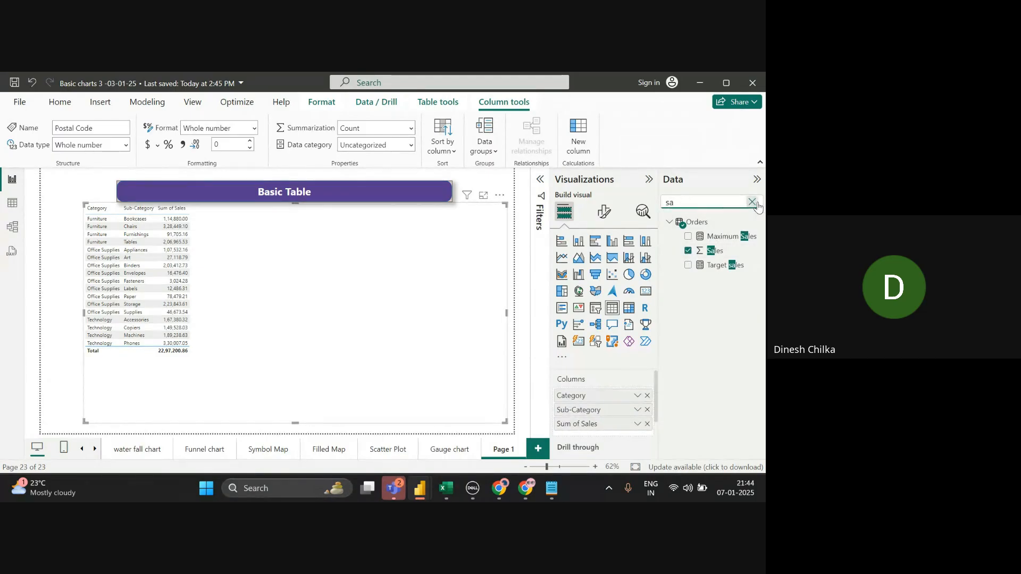
pyautogui.write('pr')
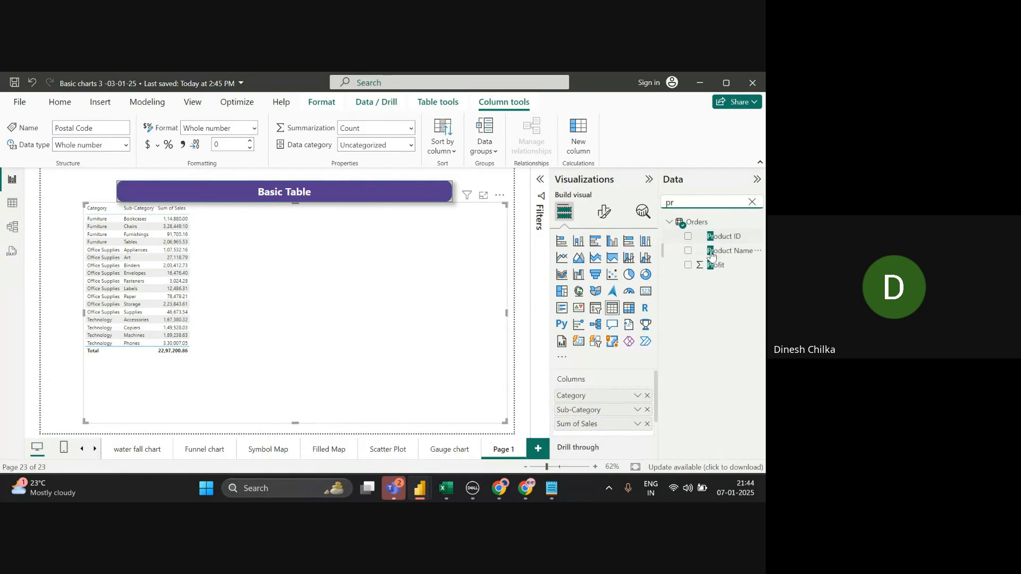
pyautogui.click(689, 265)
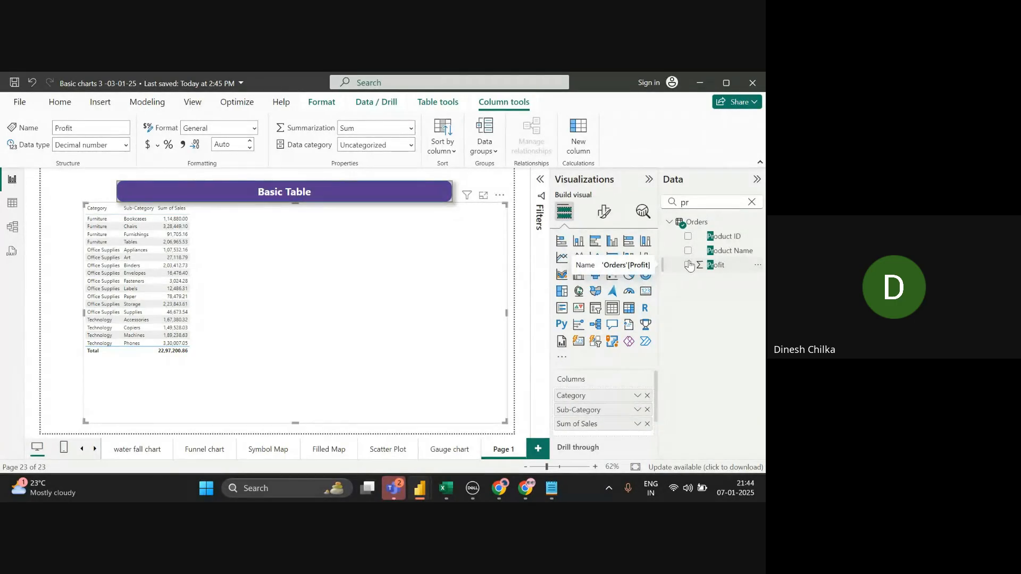
pyautogui.click(688, 266)
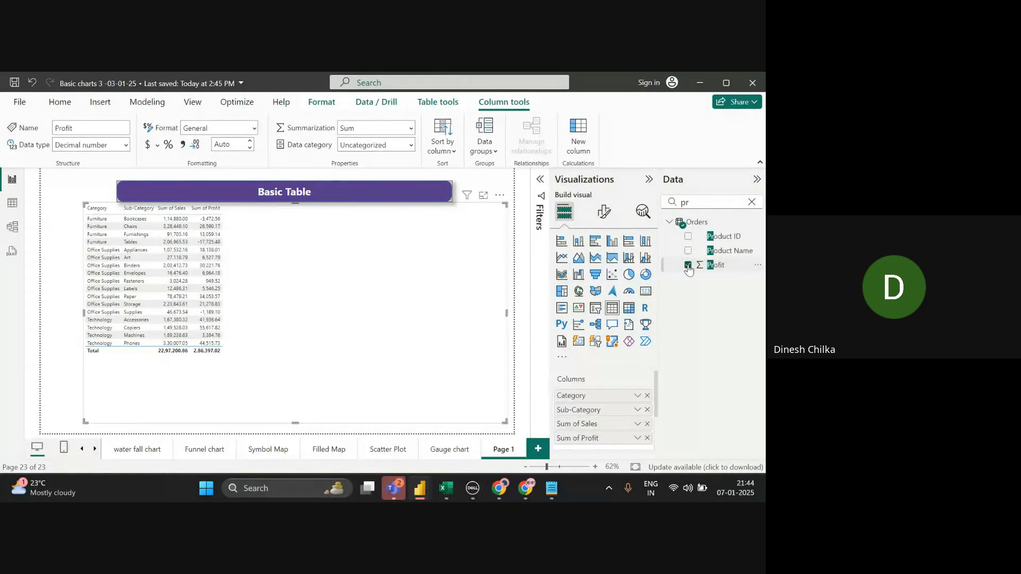
pyautogui.click(751, 202)
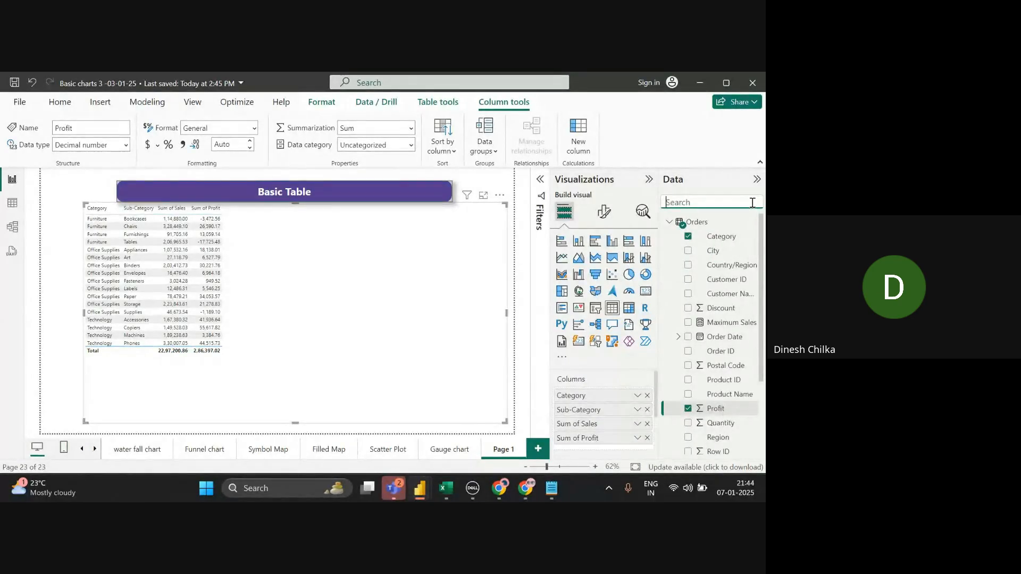
pyautogui.write('di')
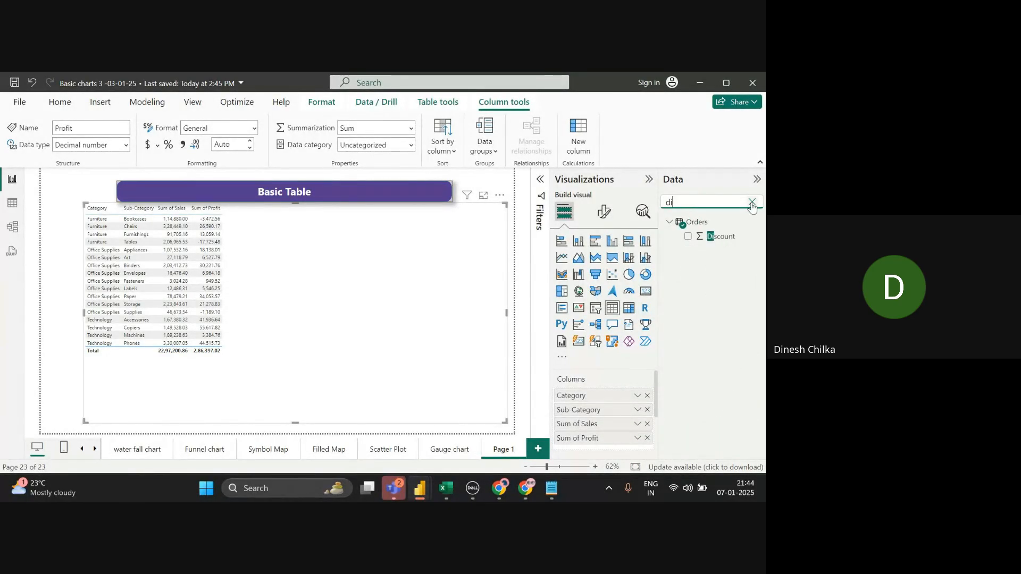
pyautogui.click(689, 238)
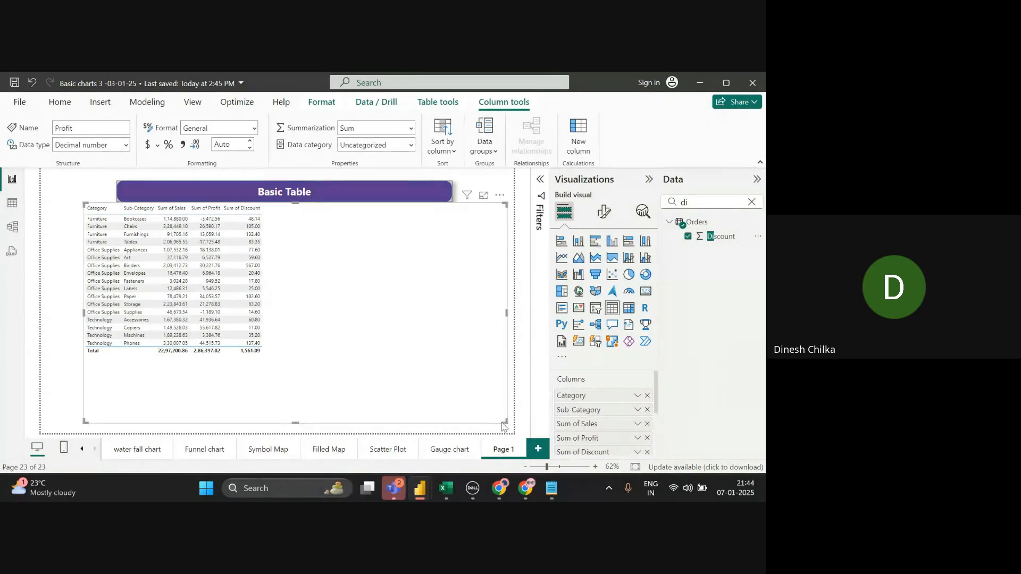
pyautogui.moveTo(505, 421); pyautogui.dragTo(400, 385)
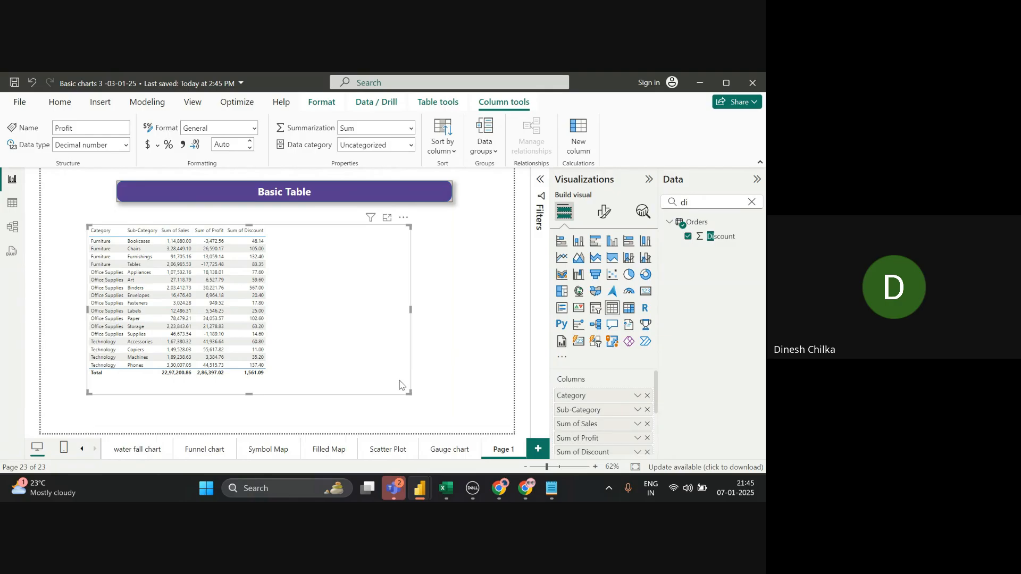
# - Try the Minimal, Bold header and Alternating rows style presets on the table
pyautogui.click(602, 217)
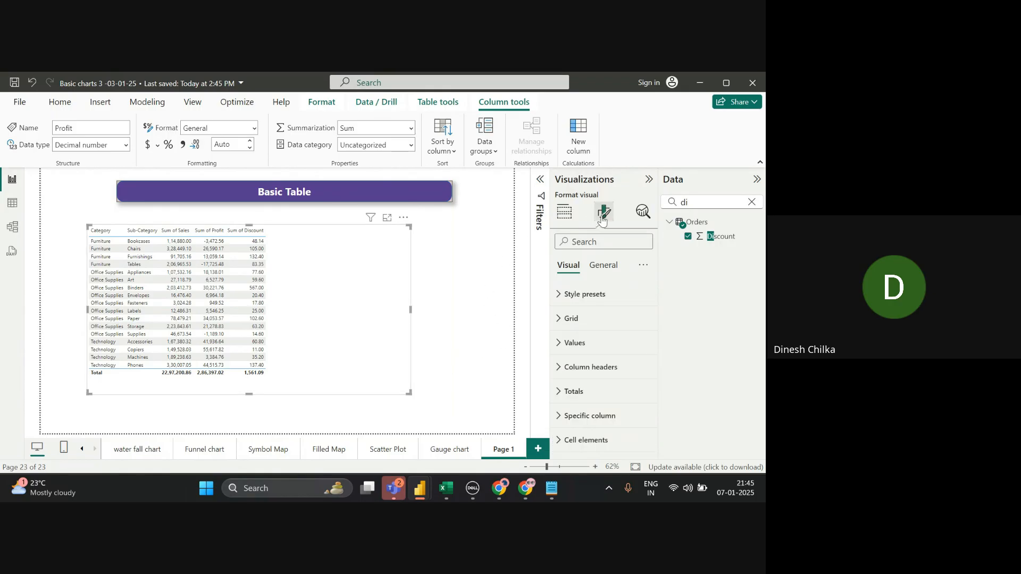
pyautogui.click(590, 297)
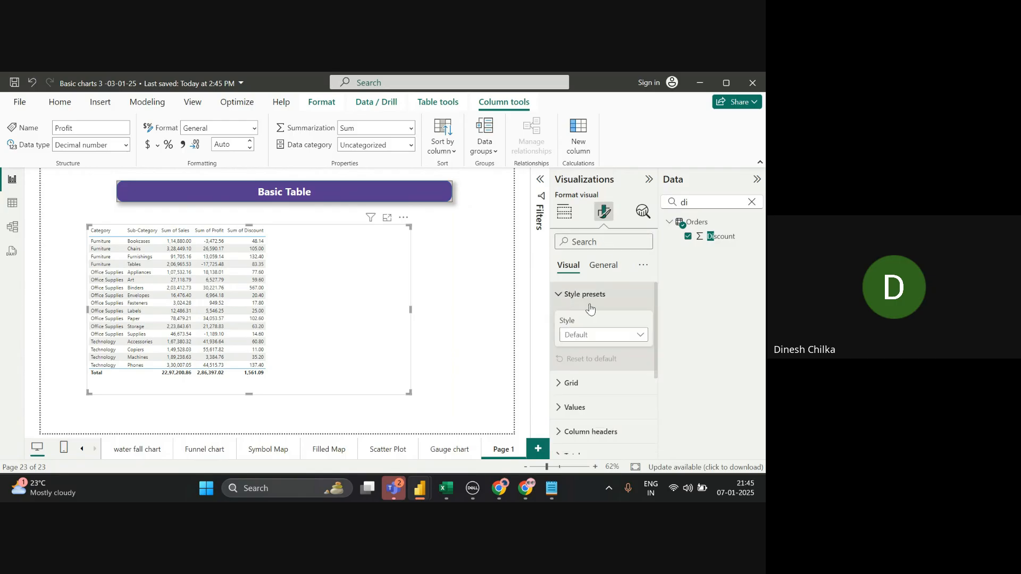
pyautogui.click(590, 335)
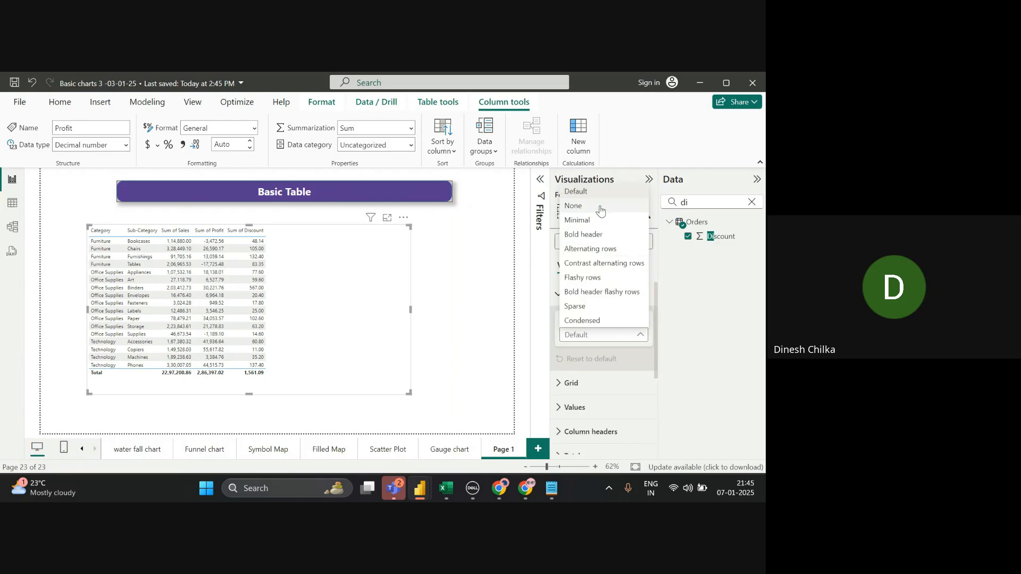
pyautogui.click(592, 228)
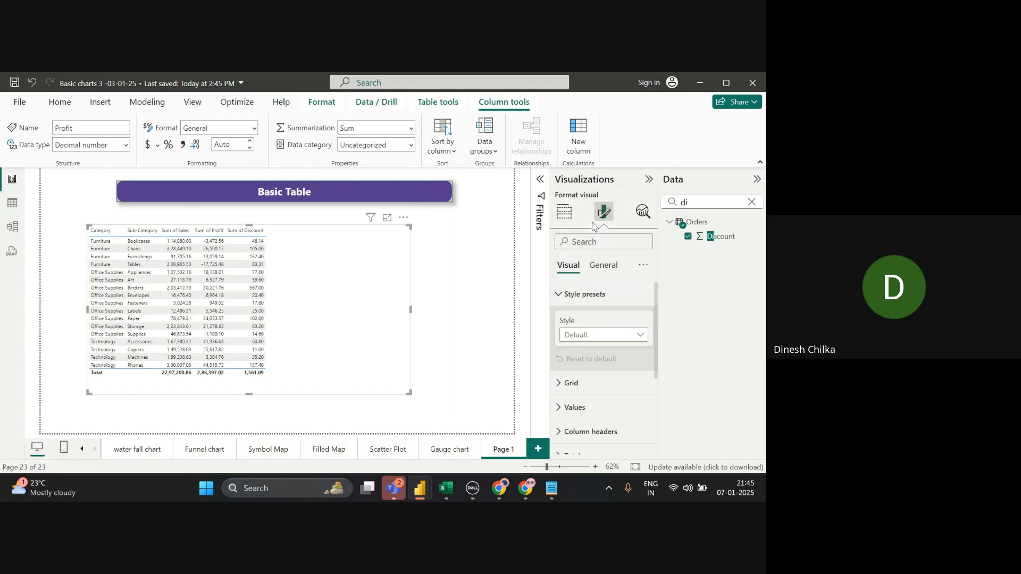
pyautogui.click(581, 335)
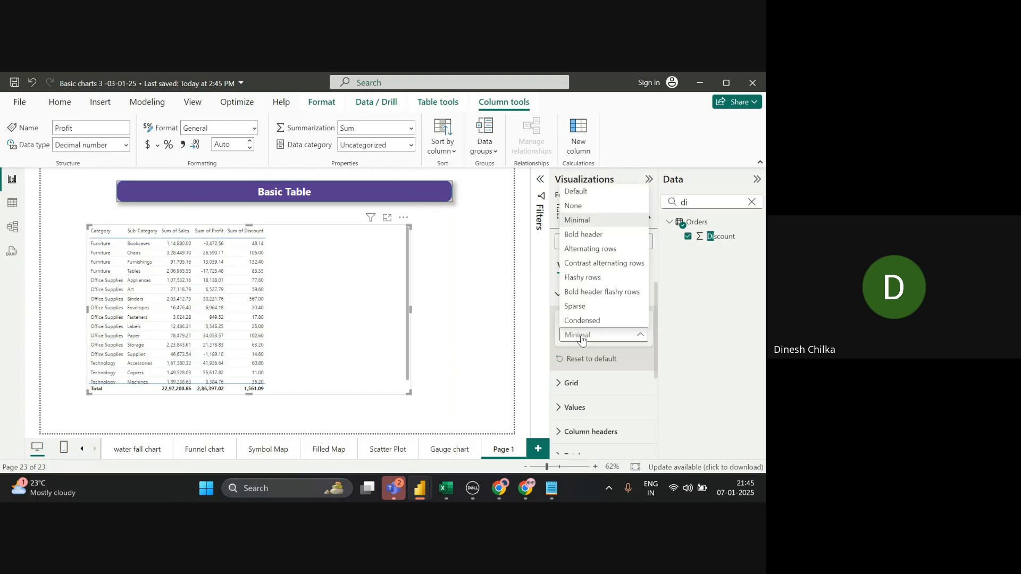
pyautogui.click(606, 236)
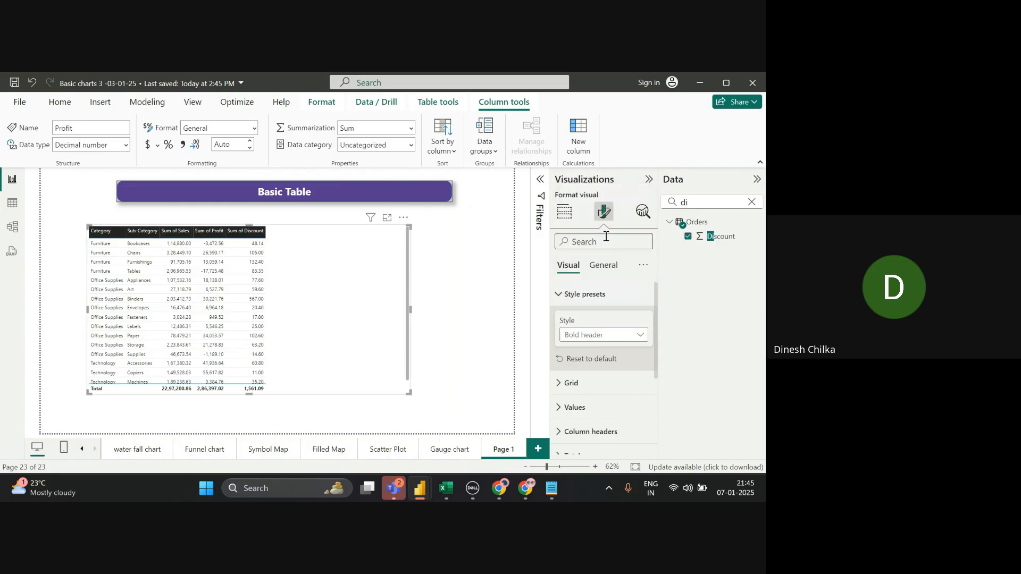
pyautogui.click(595, 335)
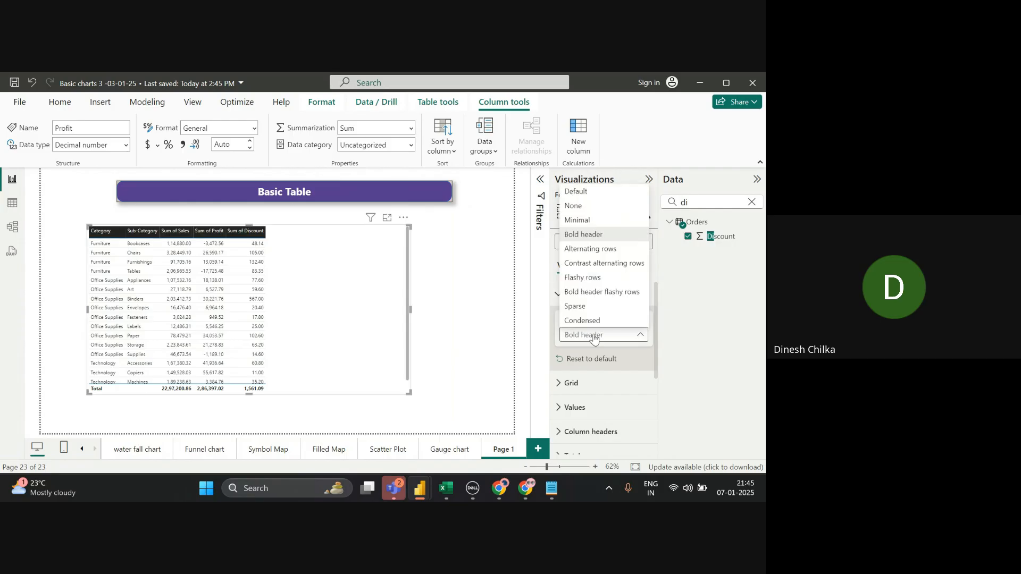
pyautogui.click(599, 250)
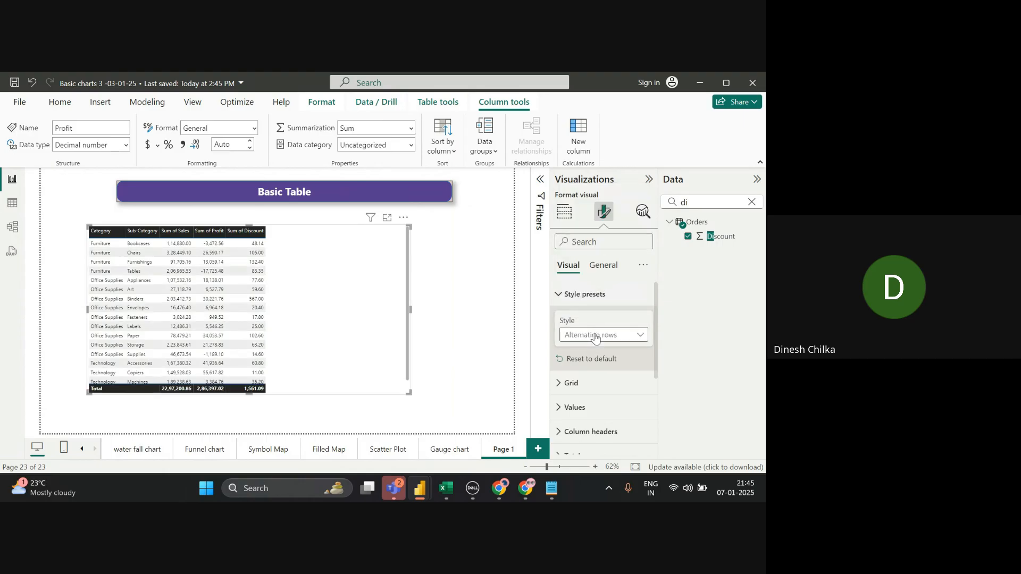
# - Try Contrast alternating rows, settle on Flashy rows, then bring up the Mexico.csv Excel window
pyautogui.click(596, 335)
pyautogui.click(609, 266)
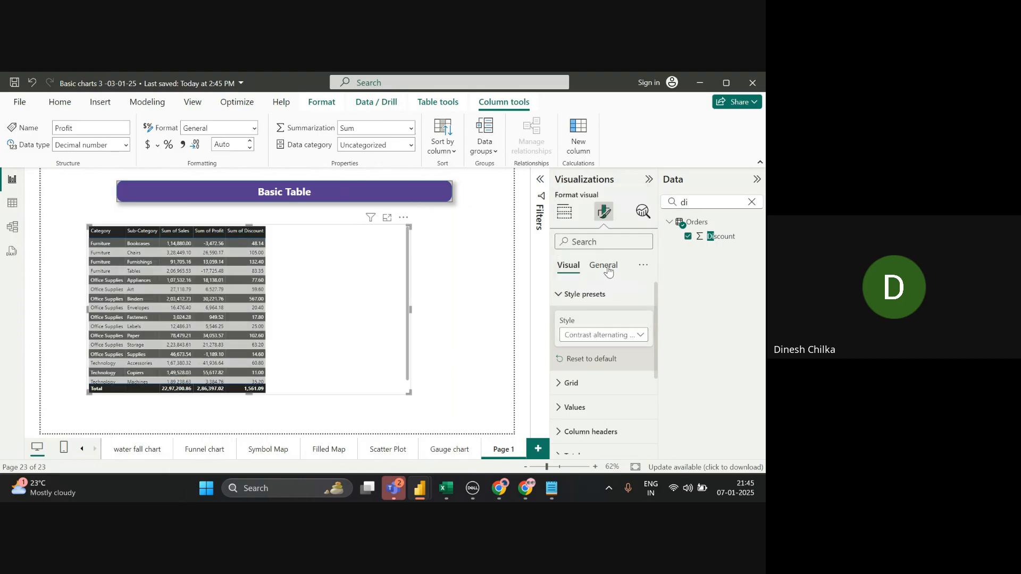
pyautogui.click(593, 336)
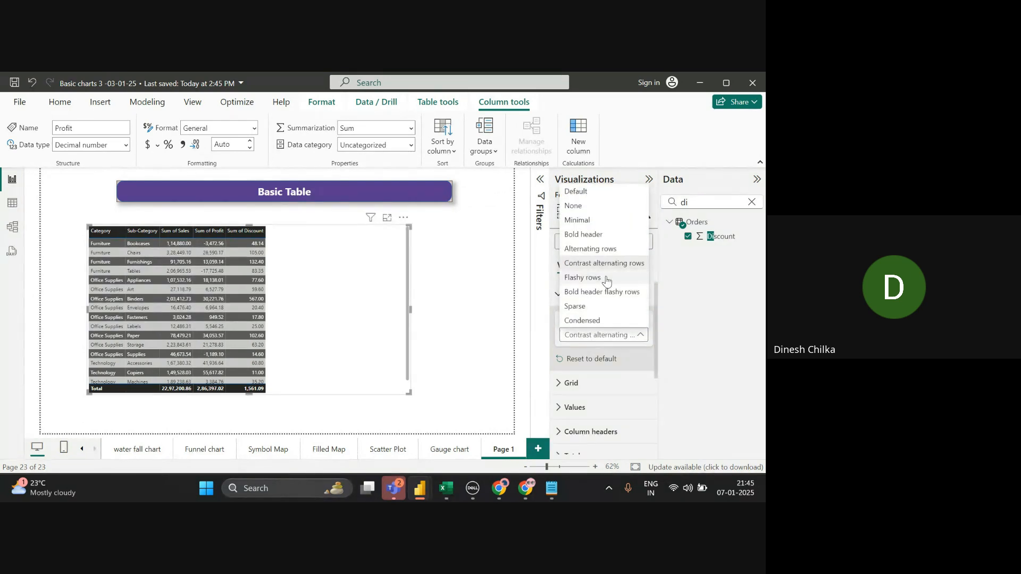
pyautogui.click(584, 277)
pyautogui.click(597, 341)
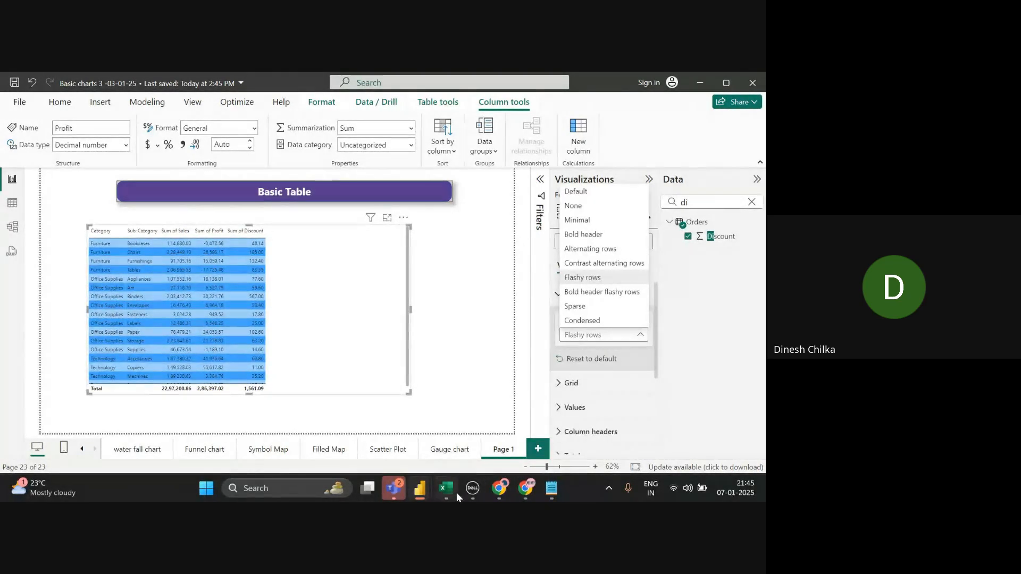
pyautogui.moveTo(456, 492)
pyautogui.click(469, 451)
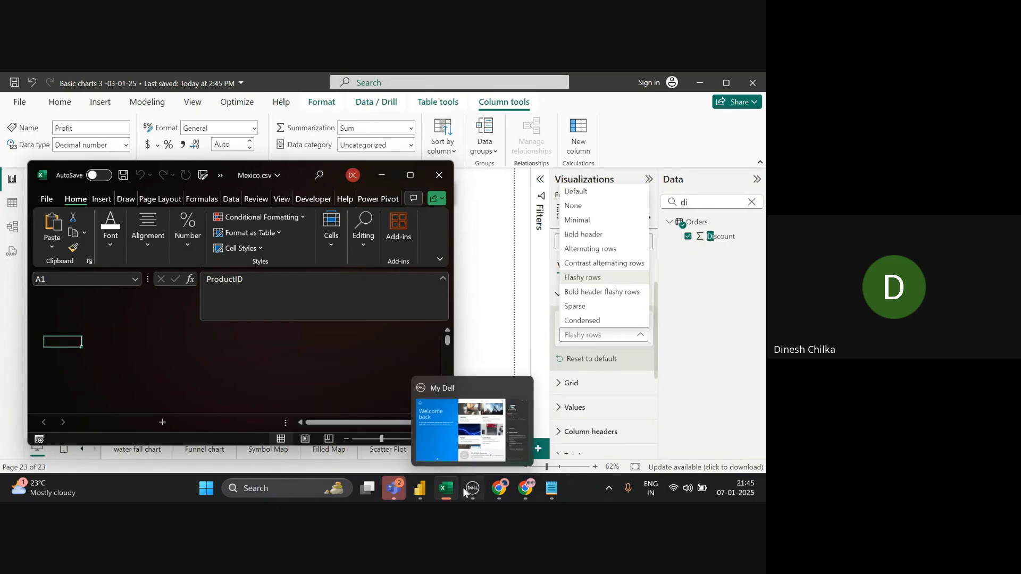
# - Minimize the unresponsive Mexico.csv Excel window to get back to Power BI
pyautogui.moveTo(452, 489)
pyautogui.click(454, 432)
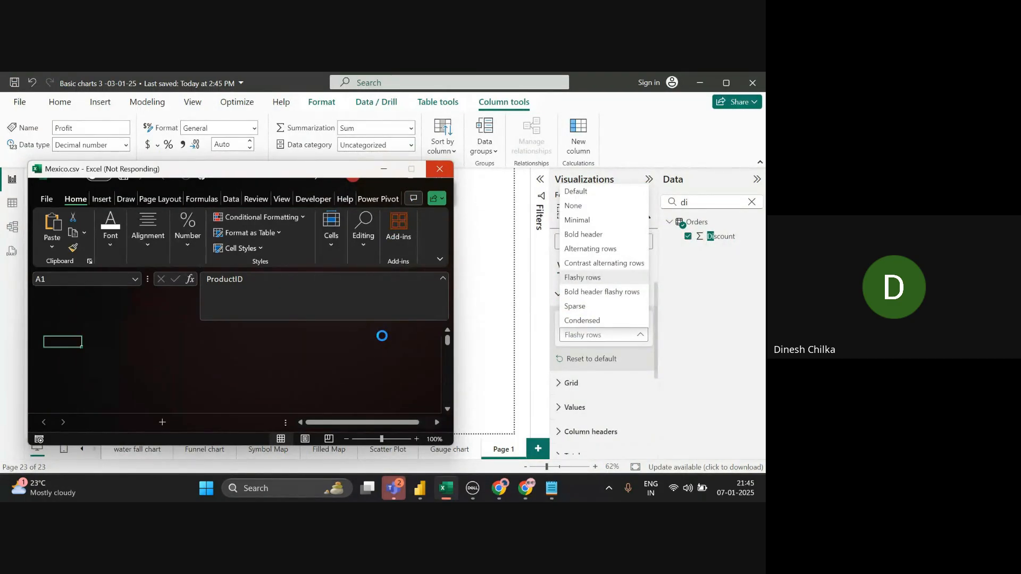
pyautogui.click(386, 170)
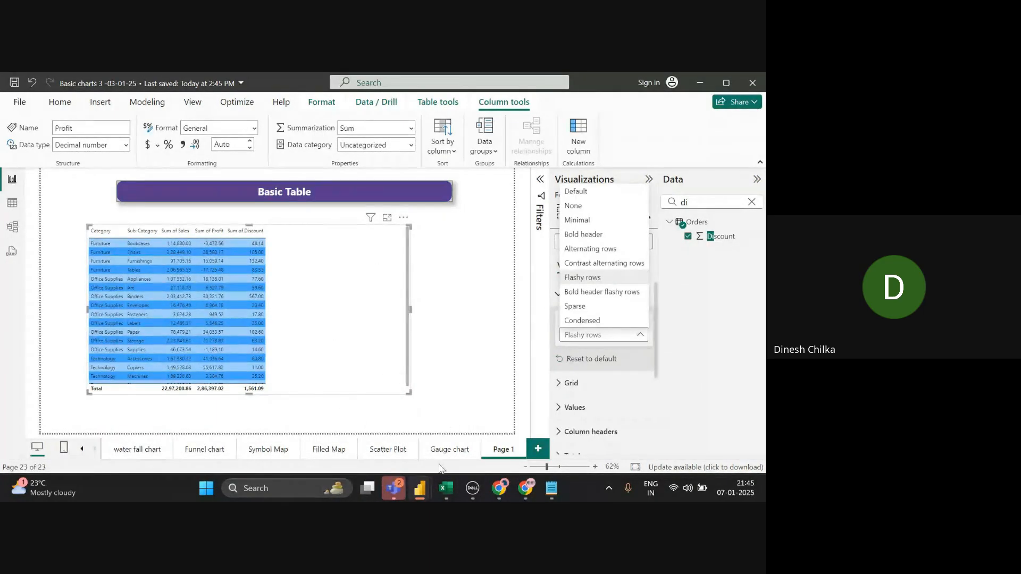
pyautogui.moveTo(454, 479)
pyautogui.click(451, 441)
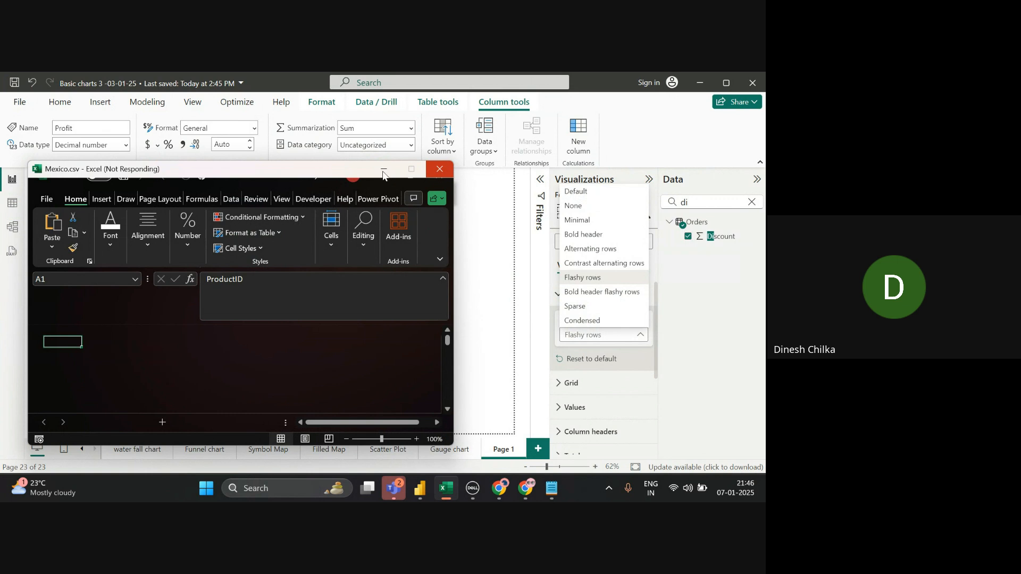
pyautogui.click(384, 173)
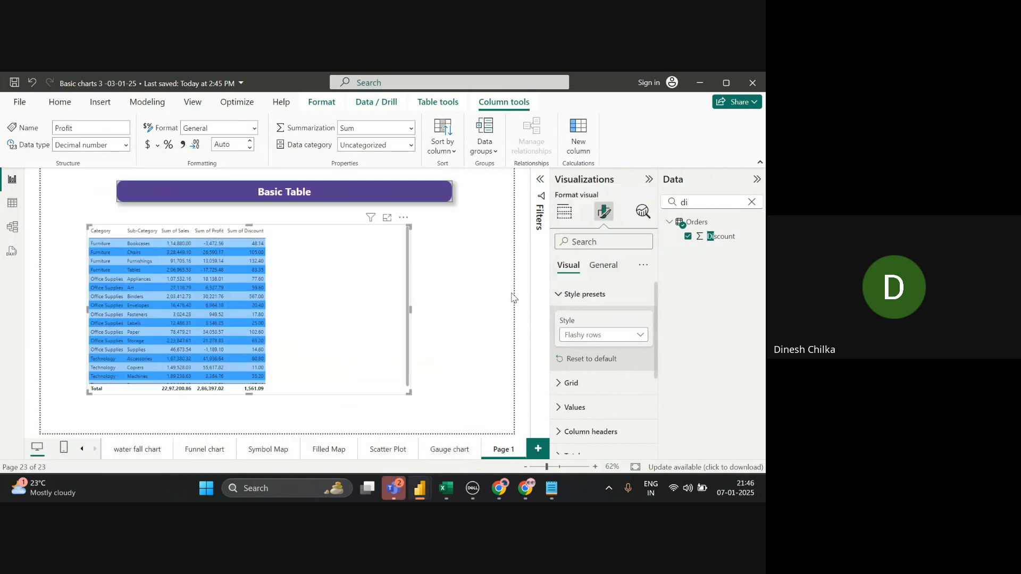
# - Try the Bold header flashy rows and Sparse style presets, then settle on Condensed
pyautogui.click(593, 340)
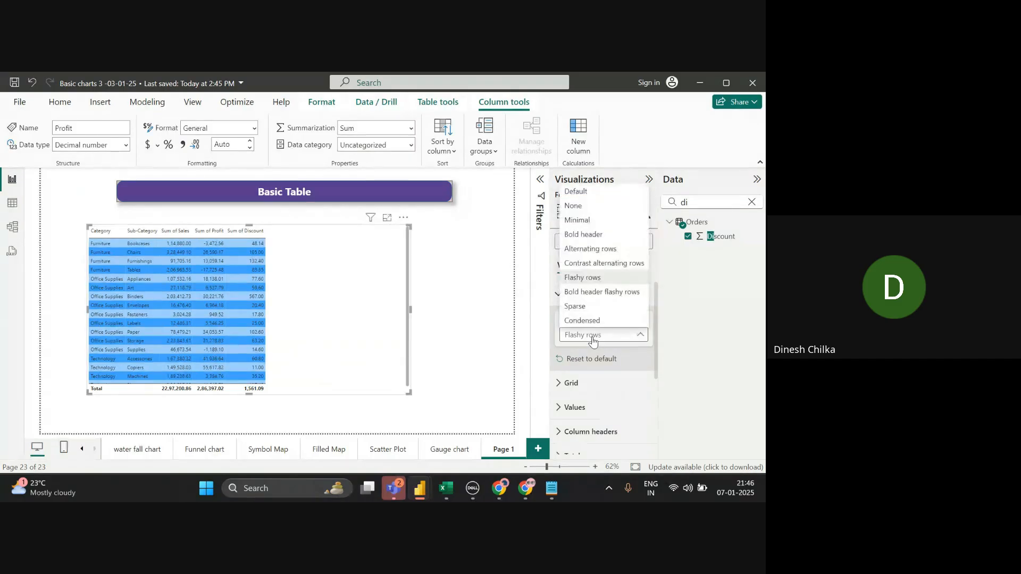
pyautogui.click(603, 293)
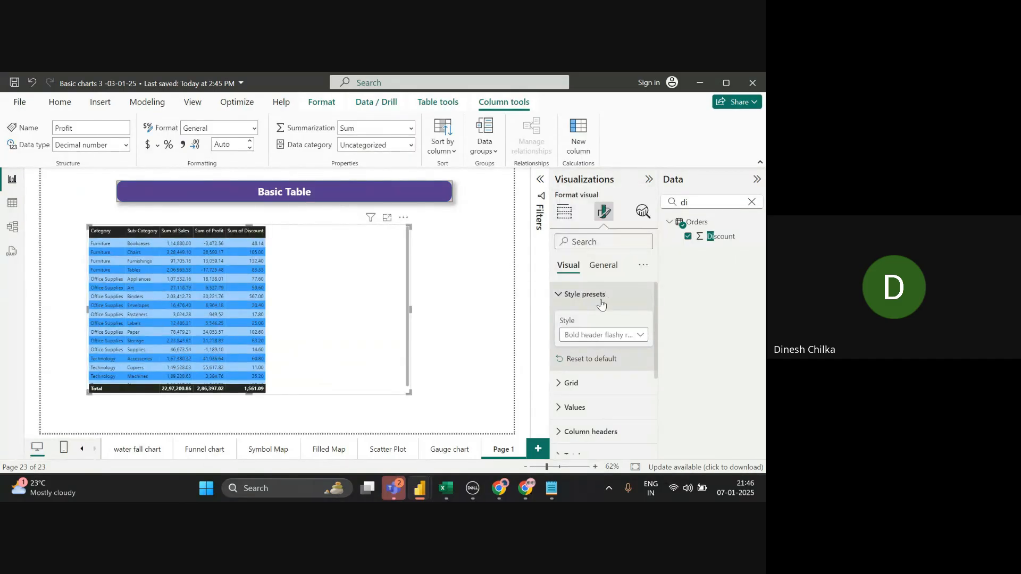
pyautogui.click(587, 343)
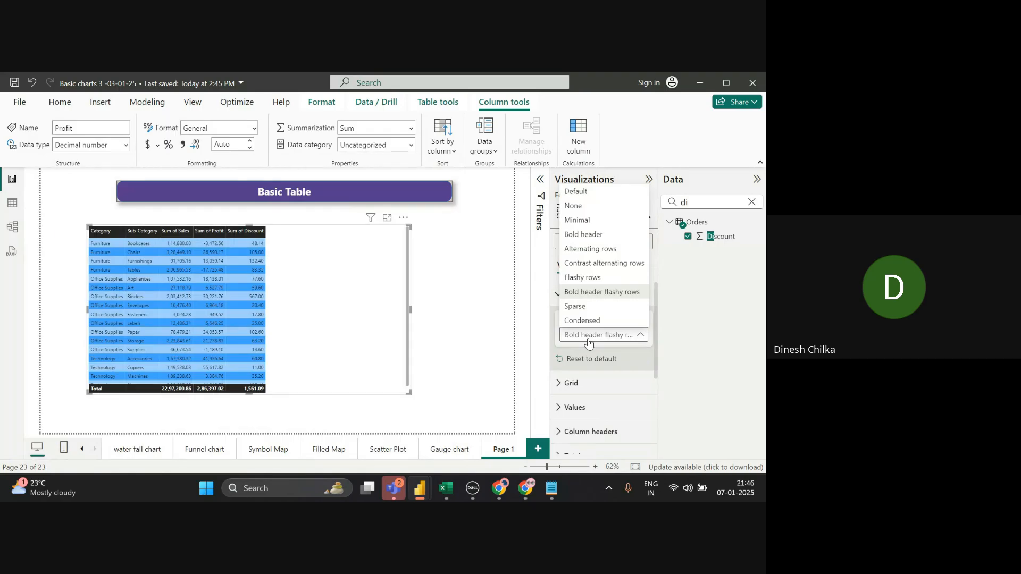
pyautogui.click(590, 306)
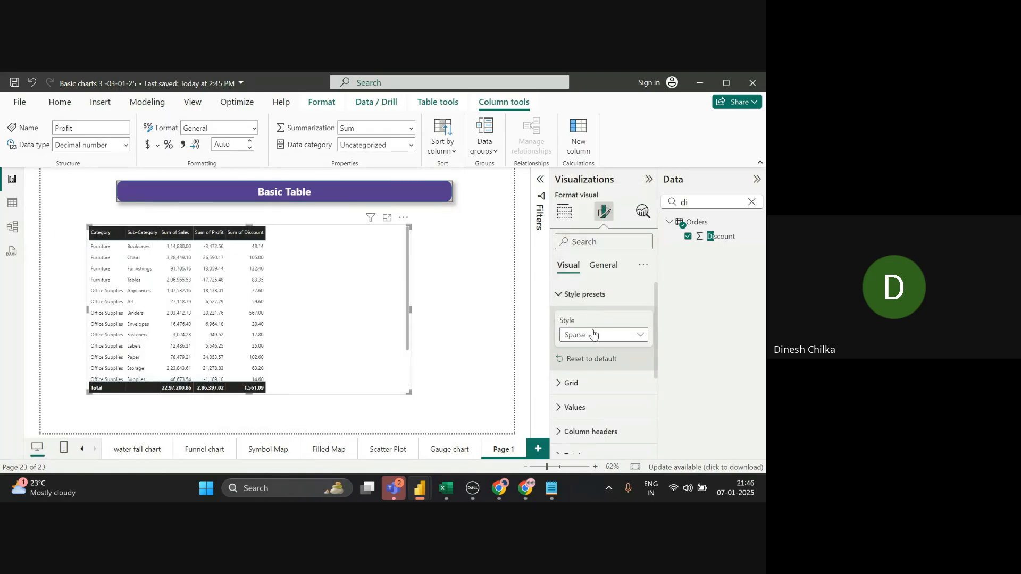
pyautogui.click(593, 334)
pyautogui.click(598, 323)
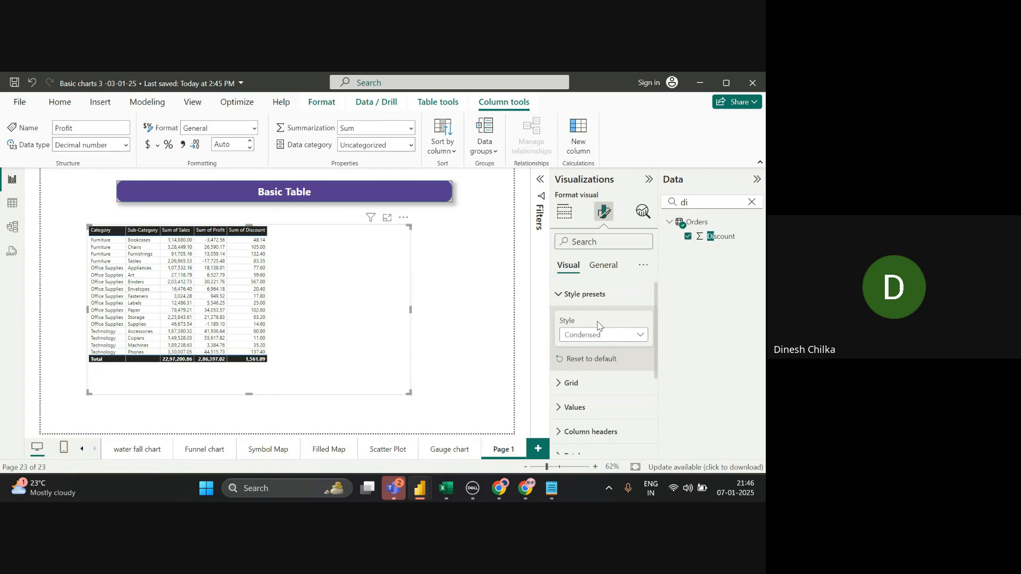
pyautogui.click(610, 337)
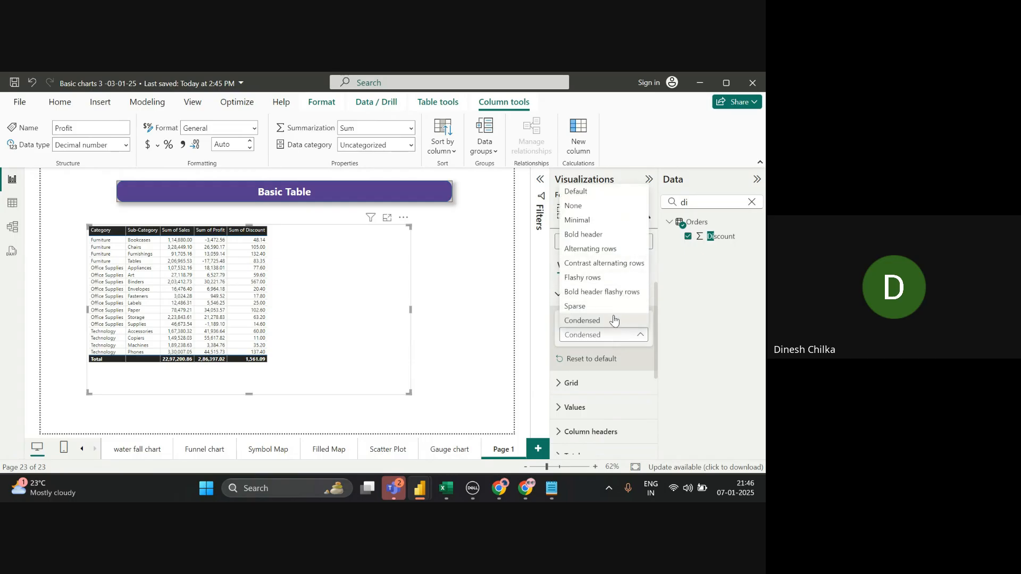
pyautogui.click(615, 379)
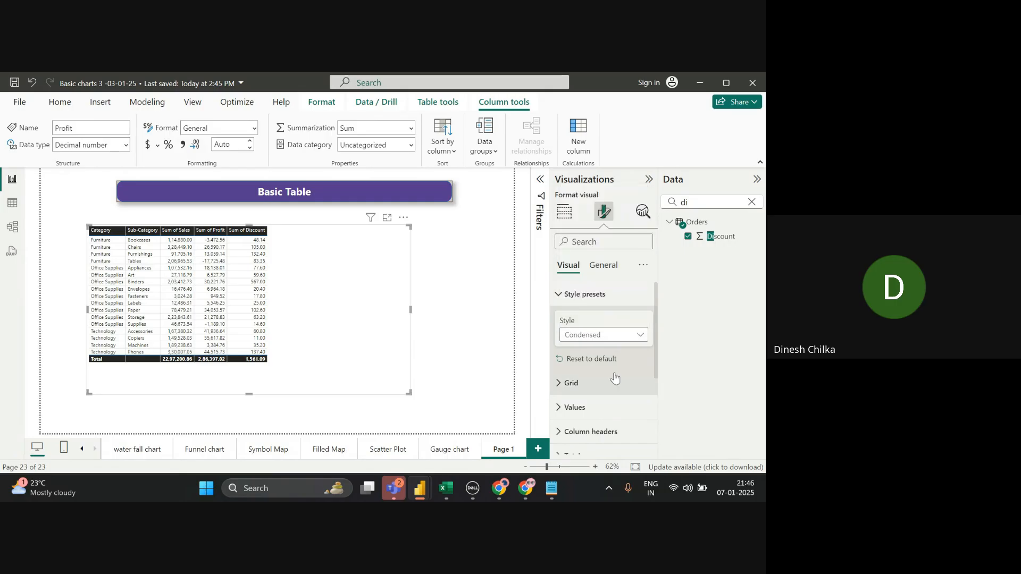
# - Set both horizontal and vertical gridline widths to 2
pyautogui.click(615, 378)
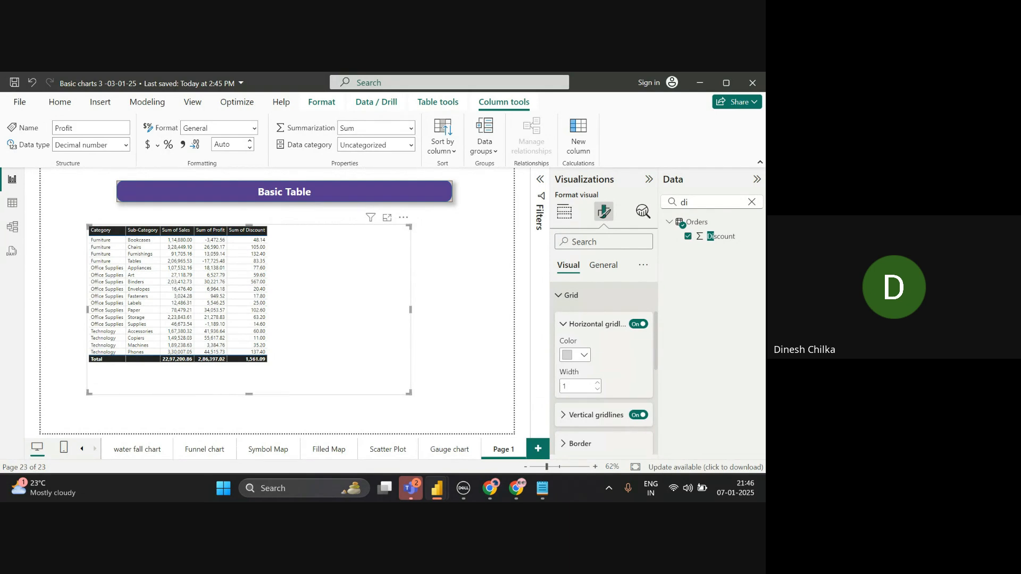
pyautogui.click(597, 383)
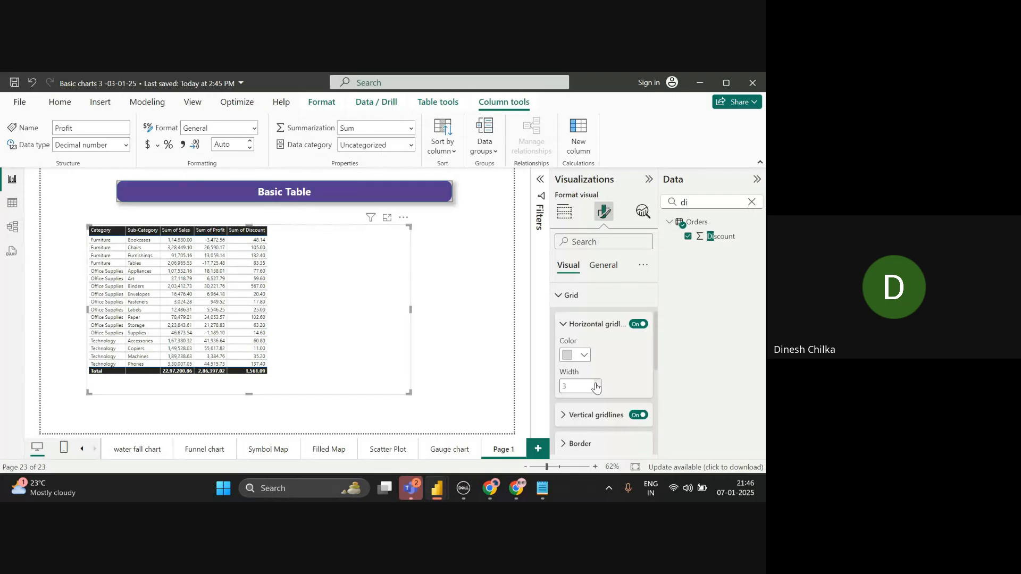
pyautogui.click(585, 416)
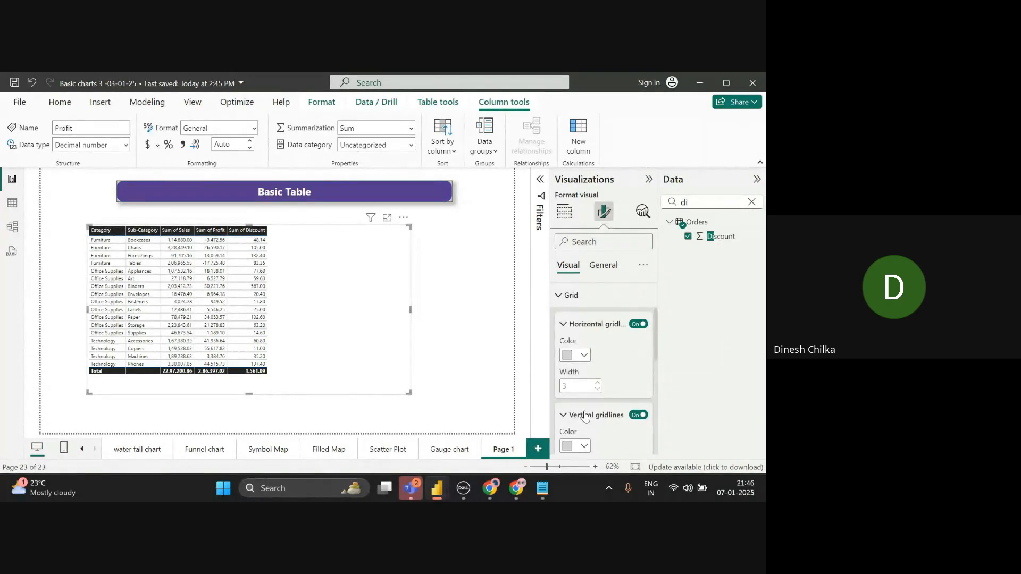
pyautogui.scroll(-3, 649, 423)
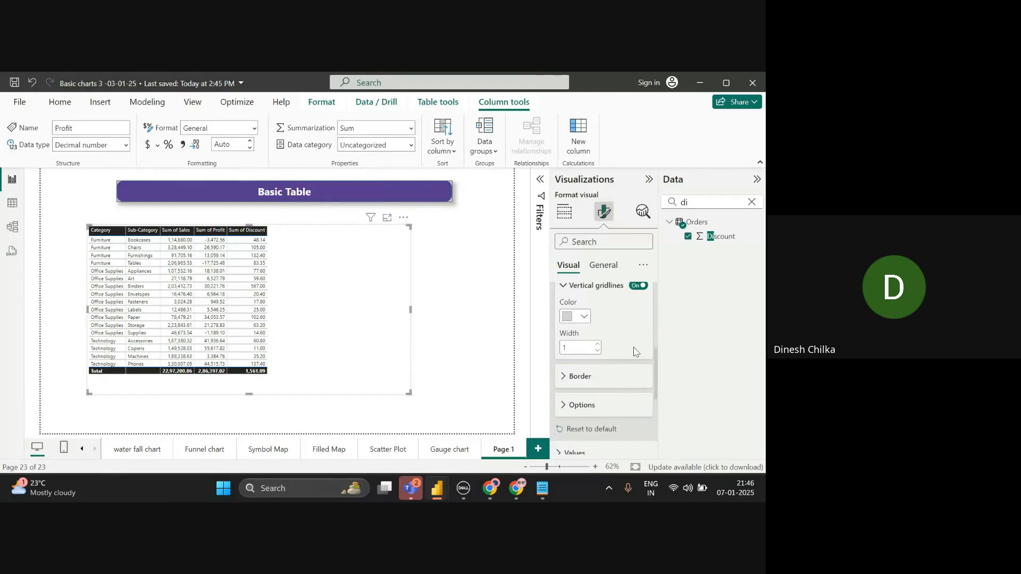
pyautogui.scroll(2, 602, 347)
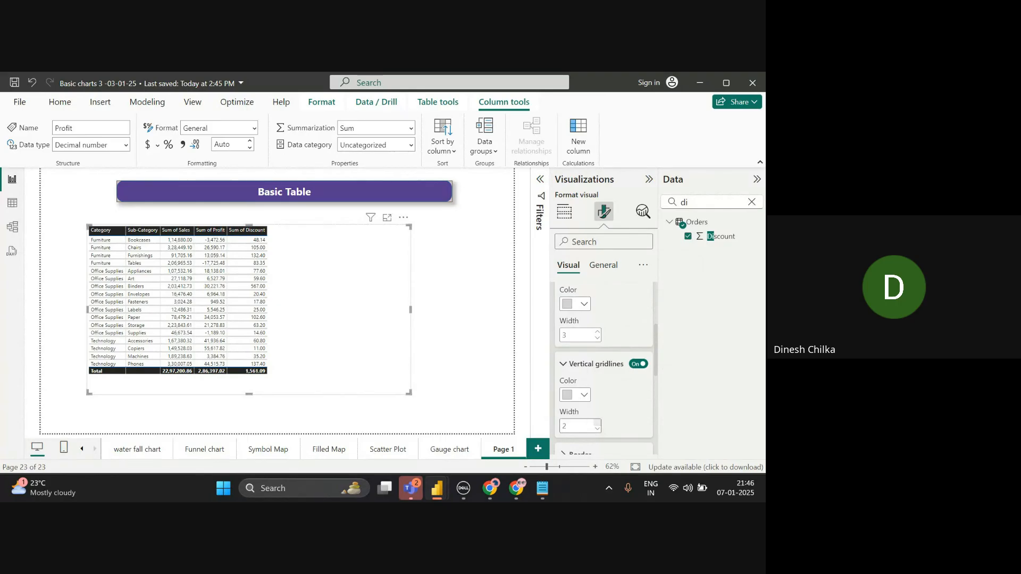
pyautogui.click(597, 422)
pyautogui.click(597, 422)
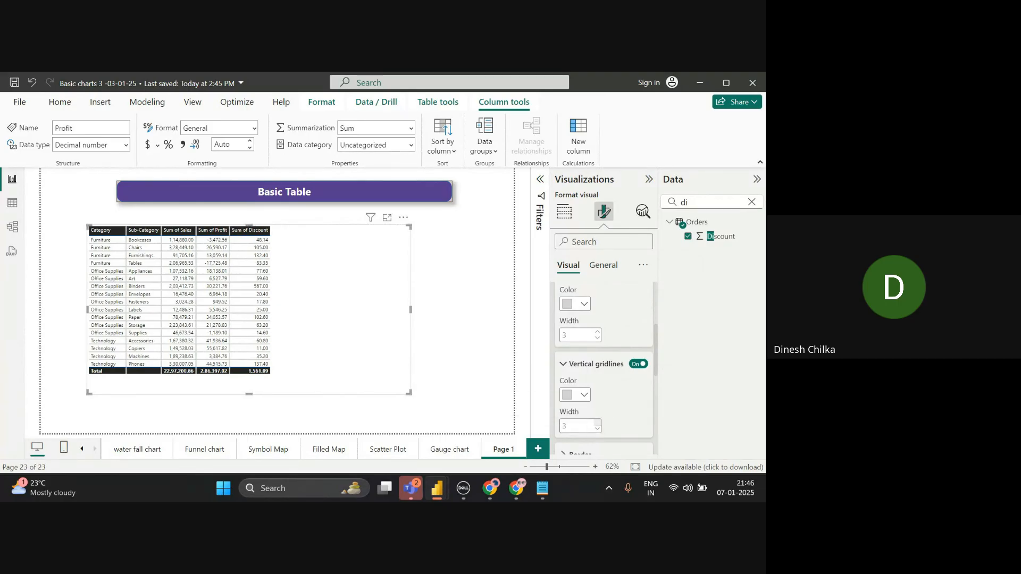
pyautogui.click(597, 338)
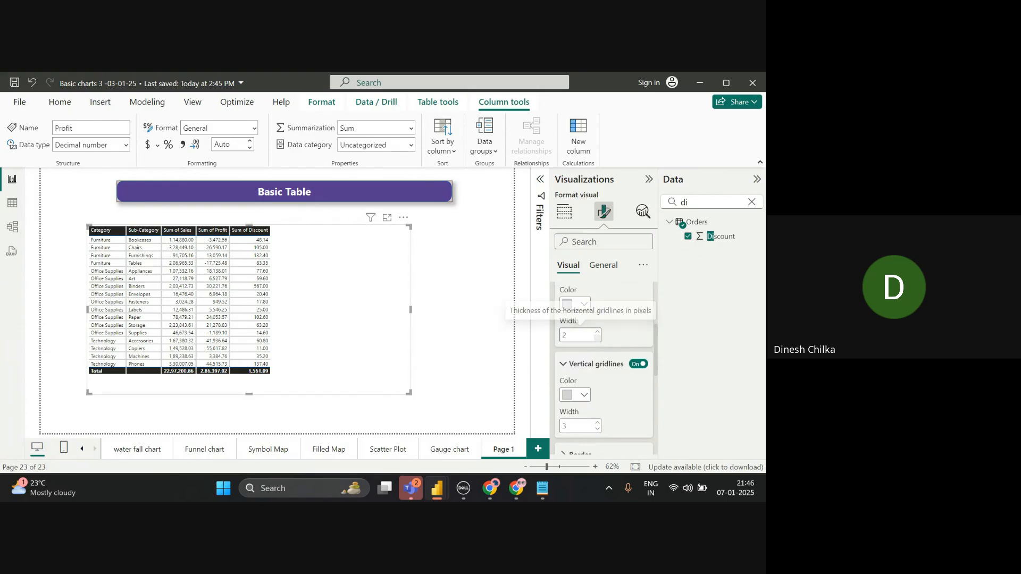
pyautogui.click(597, 428)
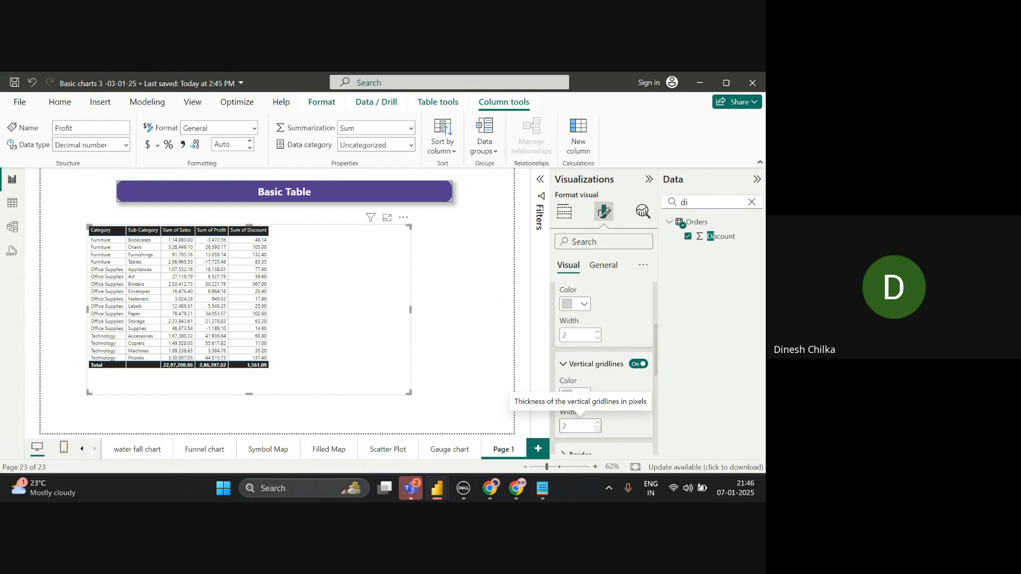
# - Reselect the table and reopen its Grid, Vertical gridlines and Border format settings
pyautogui.click(460, 350)
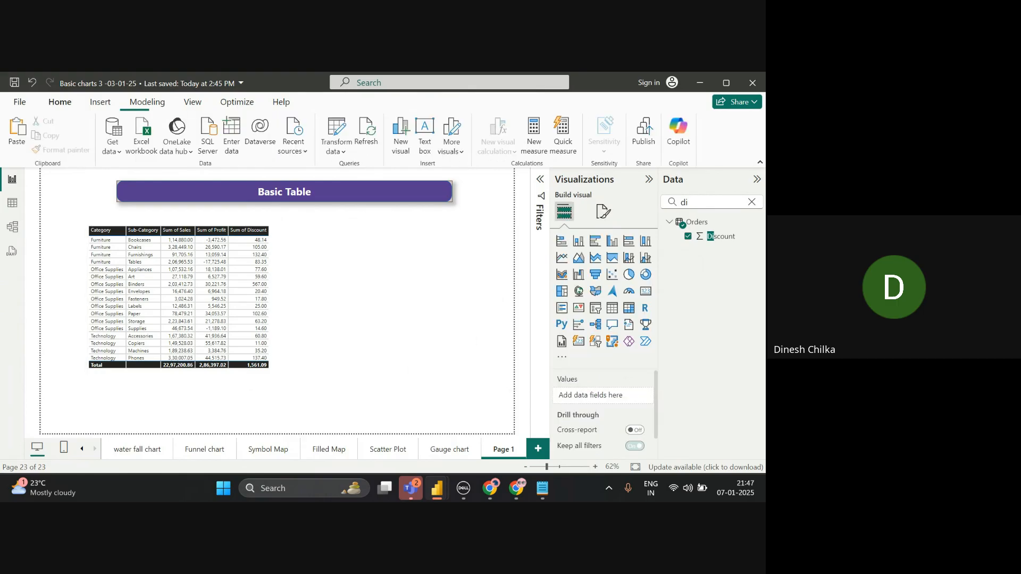
pyautogui.click(321, 332)
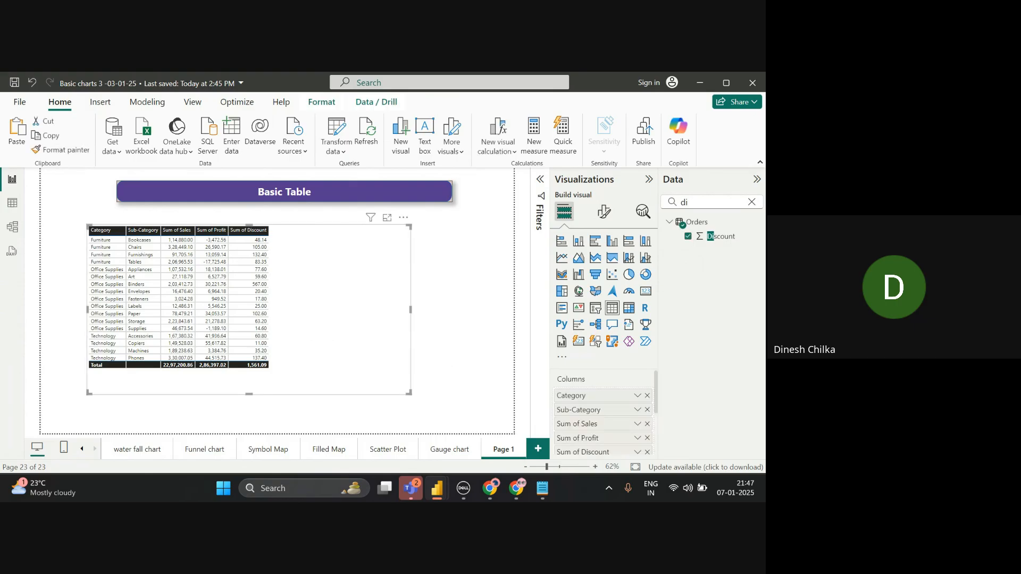
pyautogui.click(604, 211)
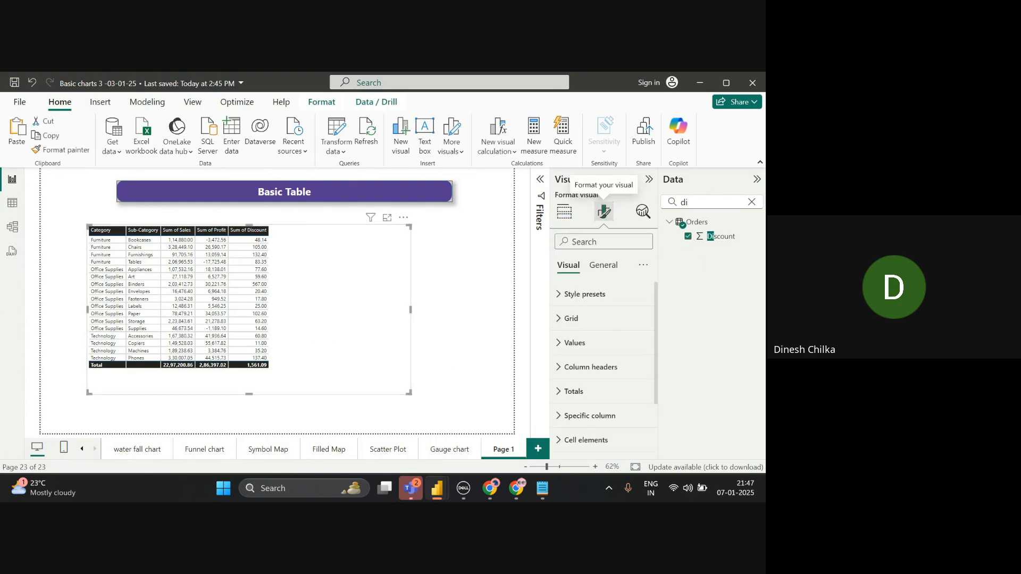
pyautogui.click(571, 318)
pyautogui.scroll(-3, 604, 362)
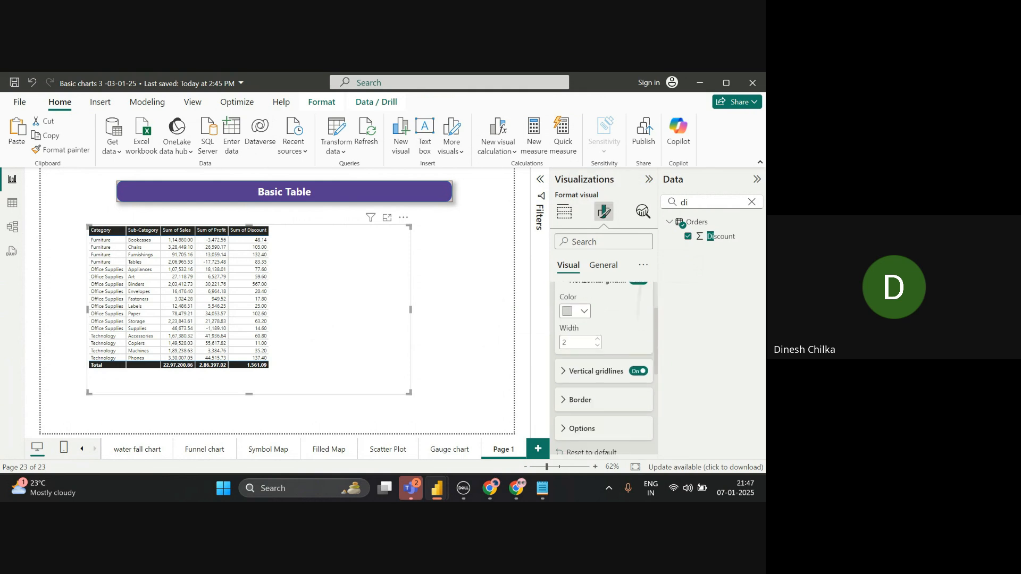
pyautogui.click(584, 359)
pyautogui.scroll(-2, 584, 360)
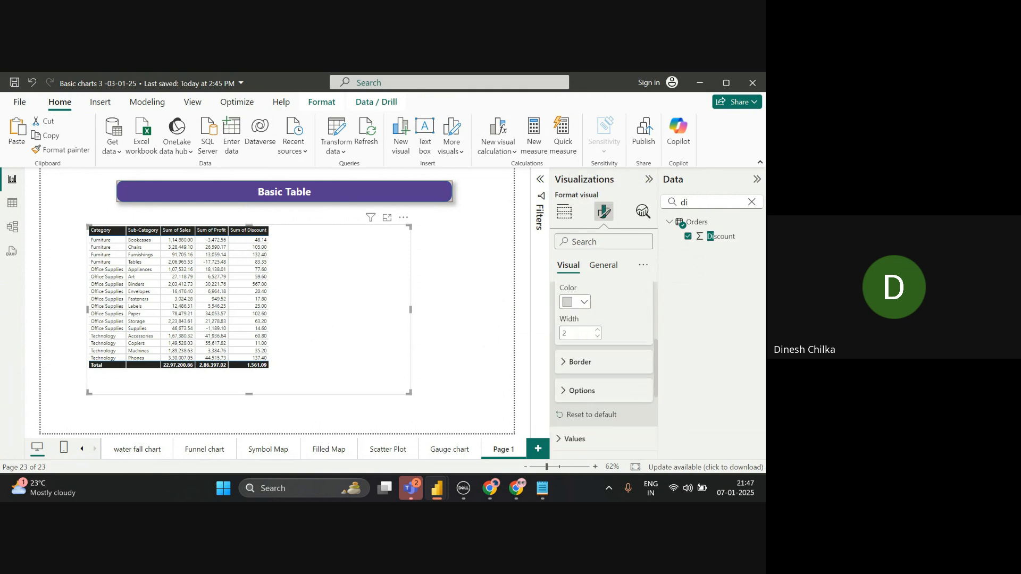
pyautogui.click(579, 360)
# - Make the table border grey and apply it to the top, bottom, left and right
pyautogui.scroll(-2, 584, 359)
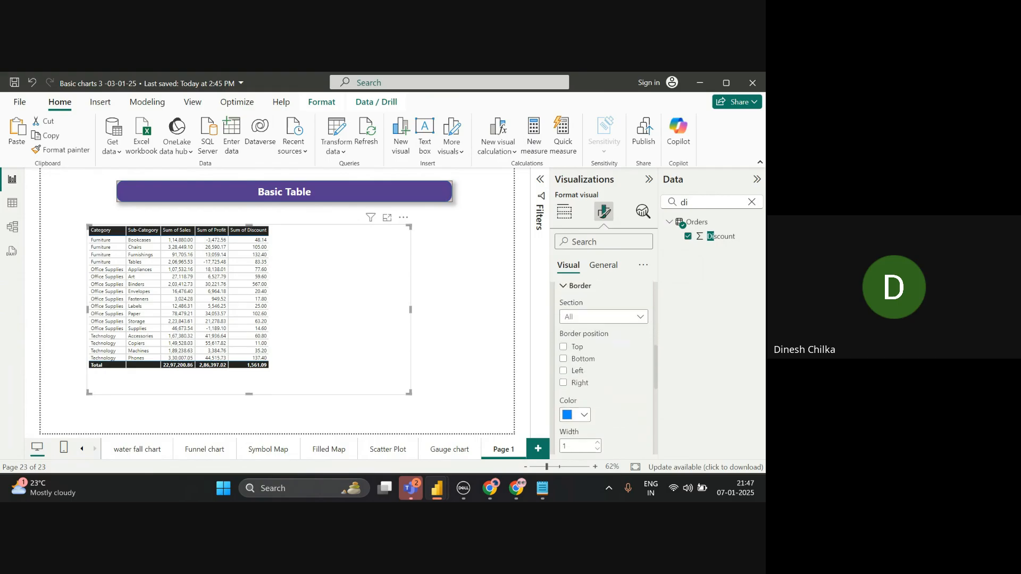
pyautogui.click(584, 415)
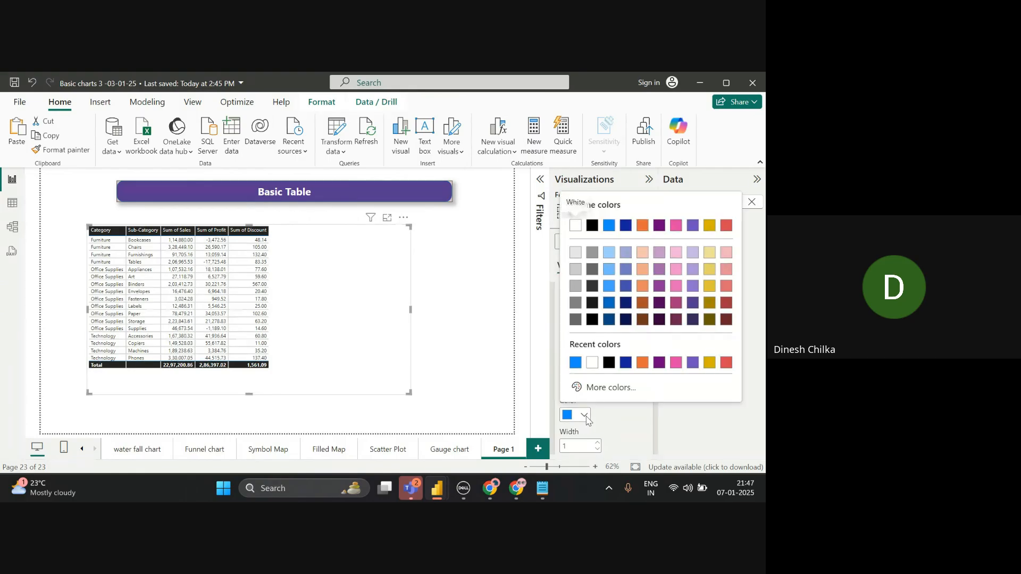
pyautogui.click(575, 286)
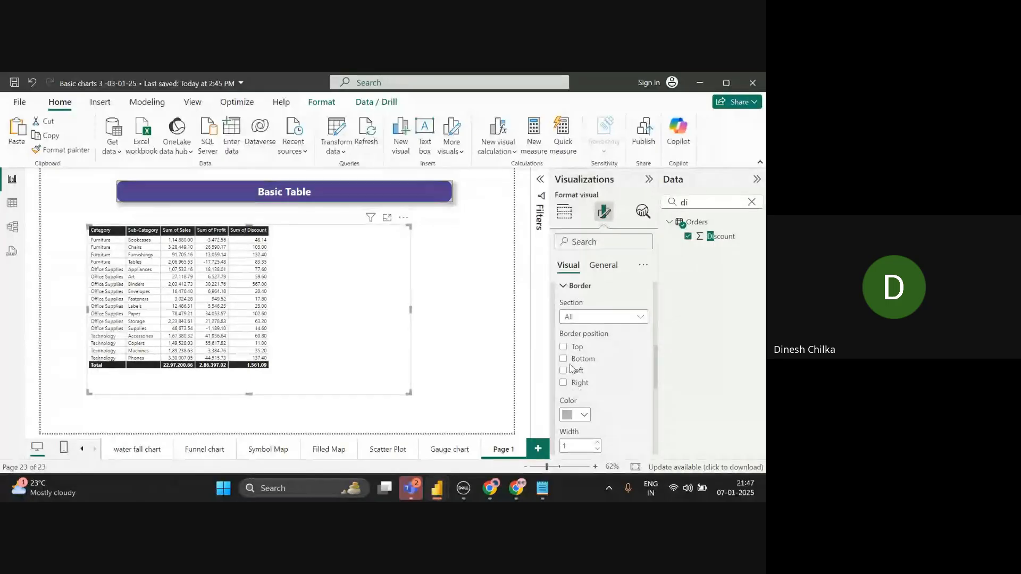
pyautogui.click(562, 347)
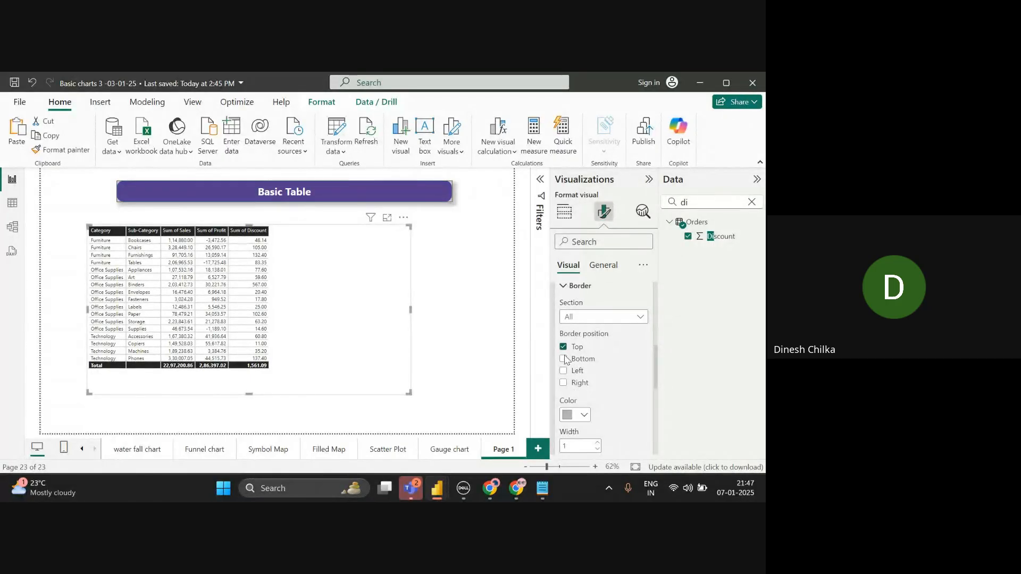
pyautogui.click(565, 360)
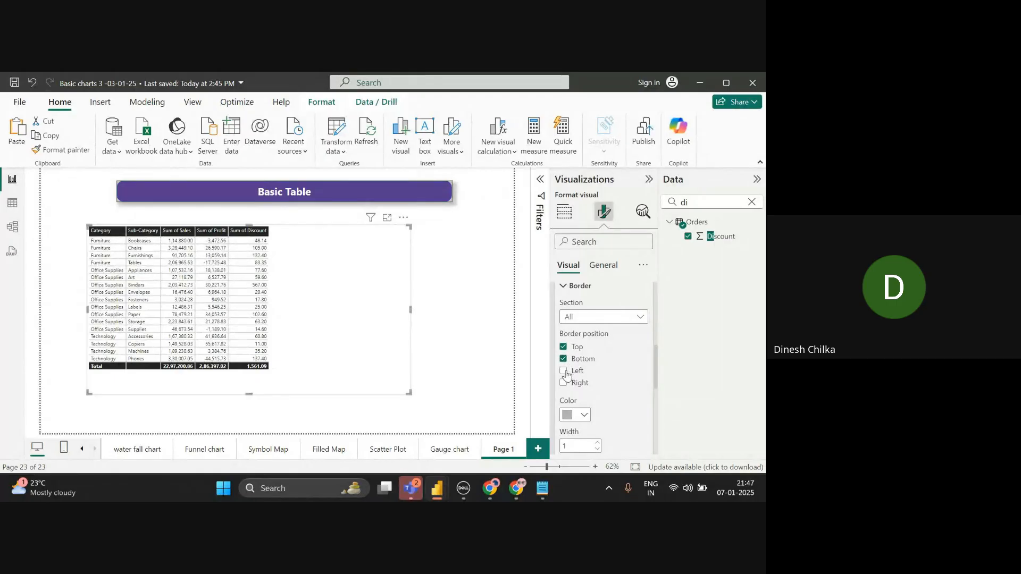
pyautogui.click(565, 371)
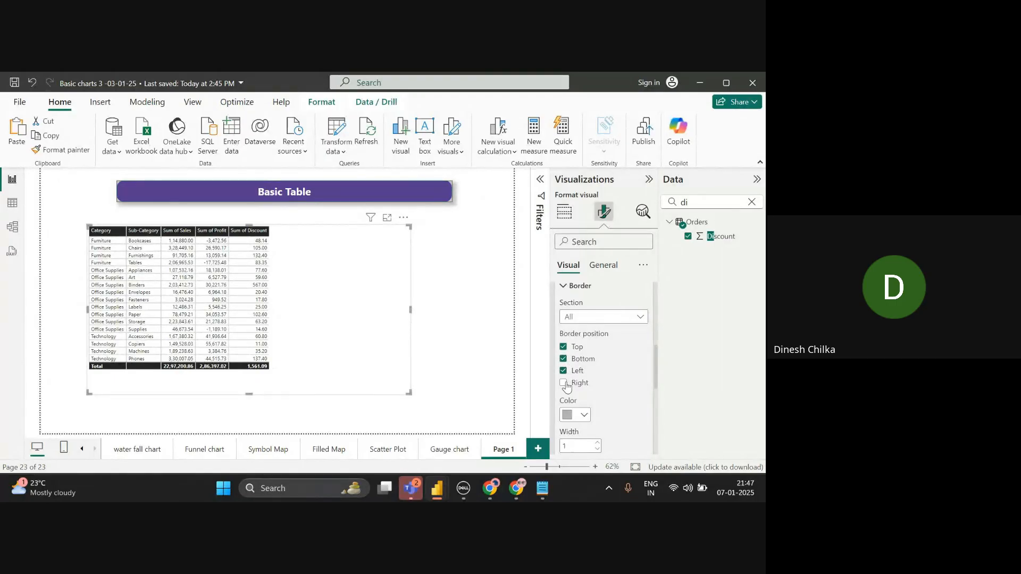
pyautogui.click(565, 383)
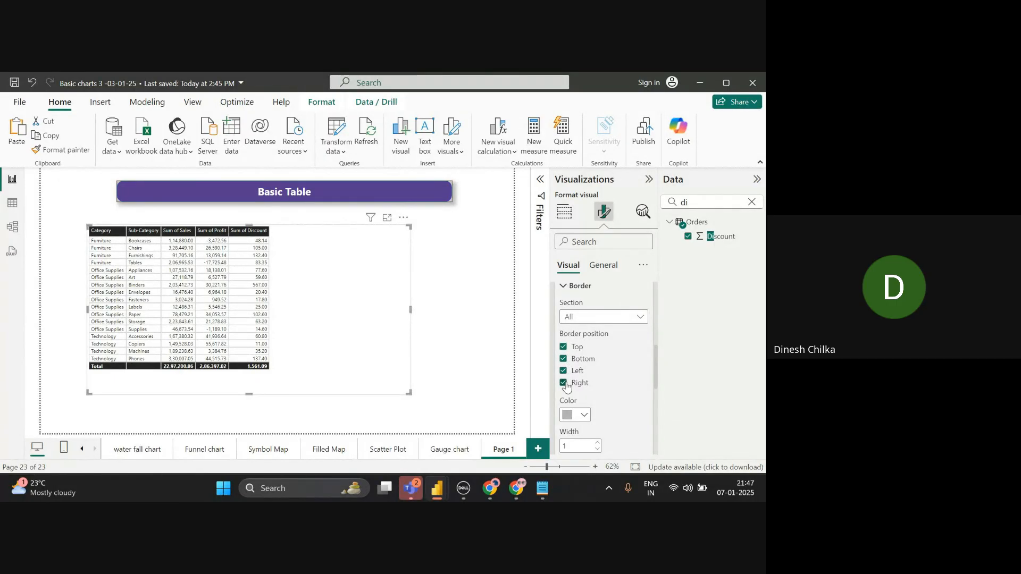
# - Reselect the table and return to its gridline and border format settings
pyautogui.click(445, 359)
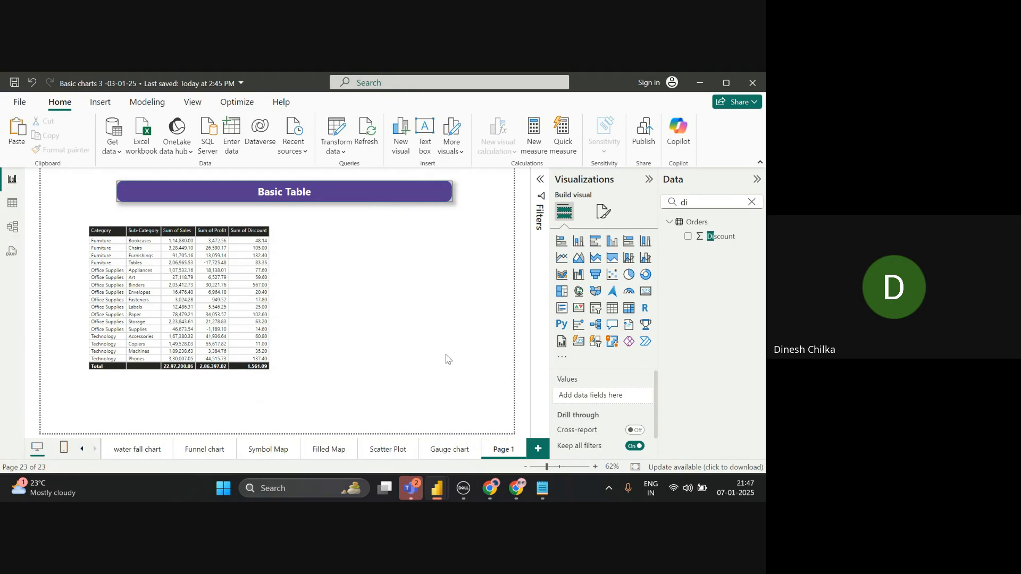
pyautogui.click(306, 337)
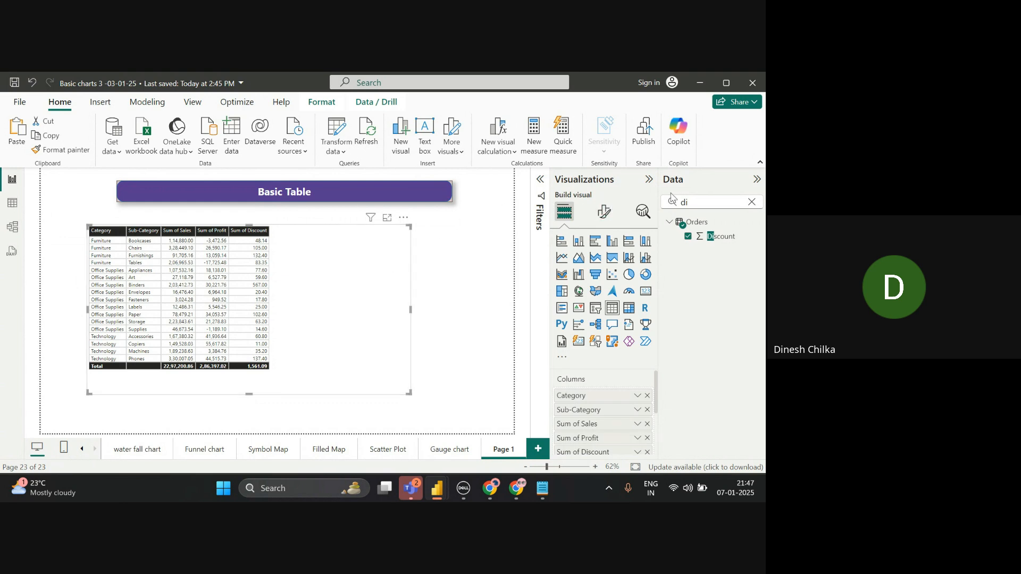
pyautogui.click(602, 212)
pyautogui.click(560, 324)
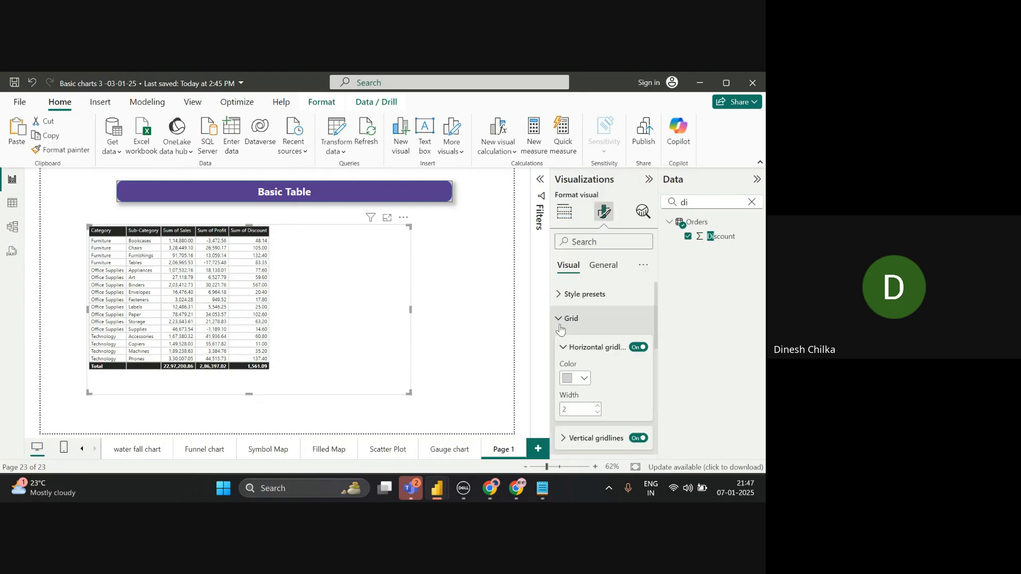
pyautogui.scroll(-1, 561, 330)
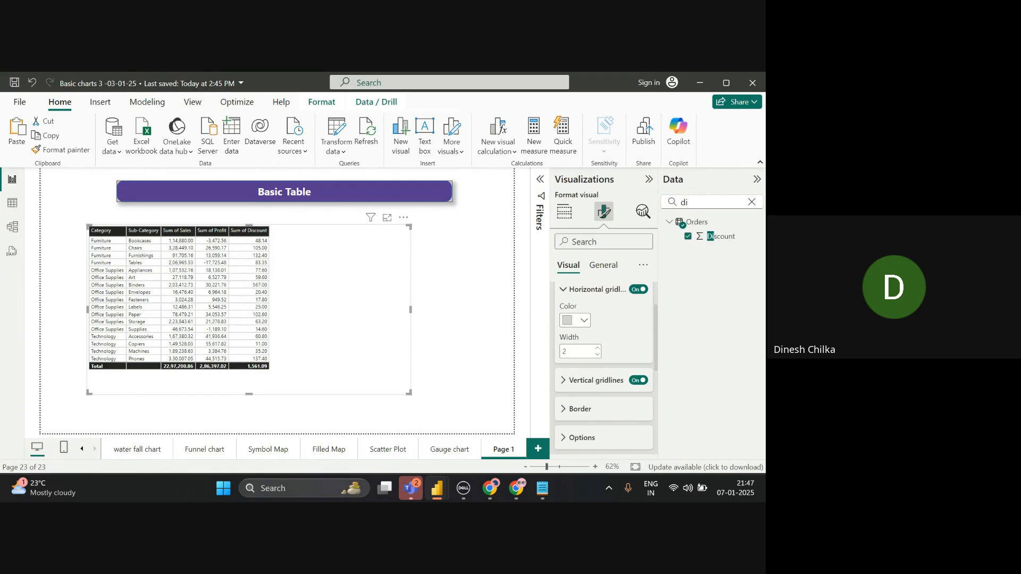
pyautogui.scroll(1, 604, 367)
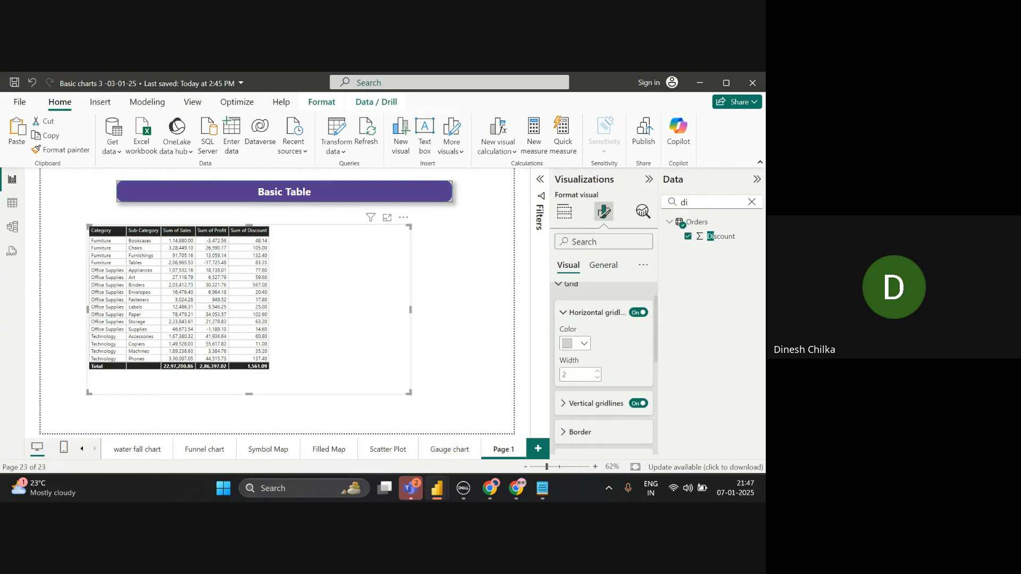
pyautogui.scroll(-1, 595, 362)
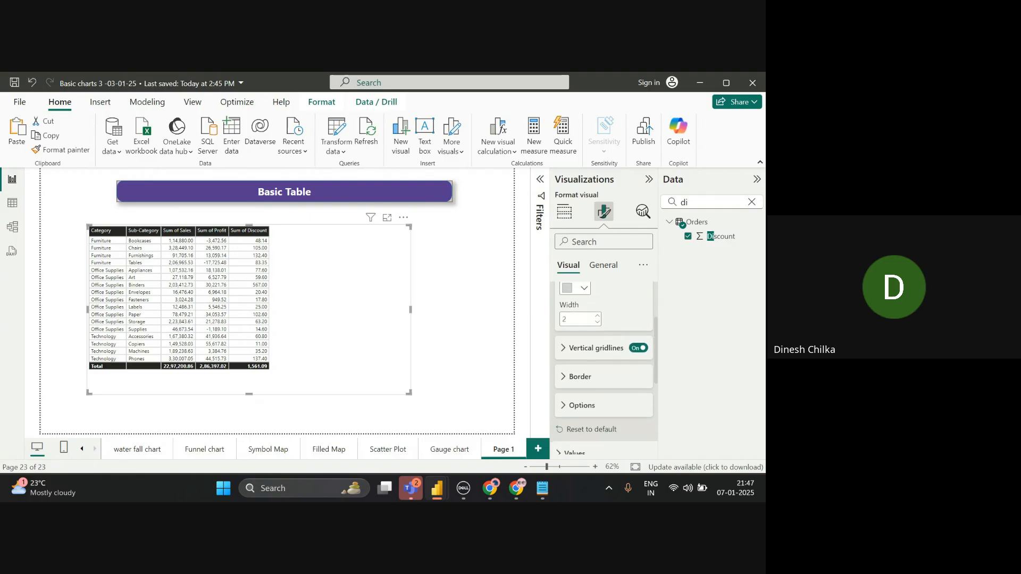
pyautogui.click(564, 348)
pyautogui.scroll(-1, 603, 367)
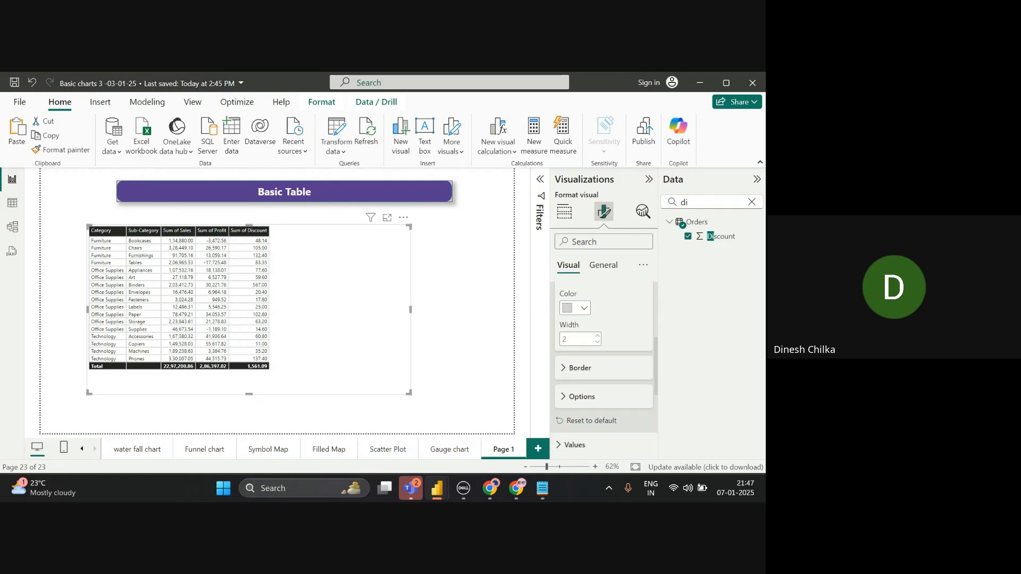
pyautogui.click(565, 367)
# - Raise the border width from 1 to 2
pyautogui.scroll(-1, 603, 367)
pyautogui.scroll(-1, 603, 367)
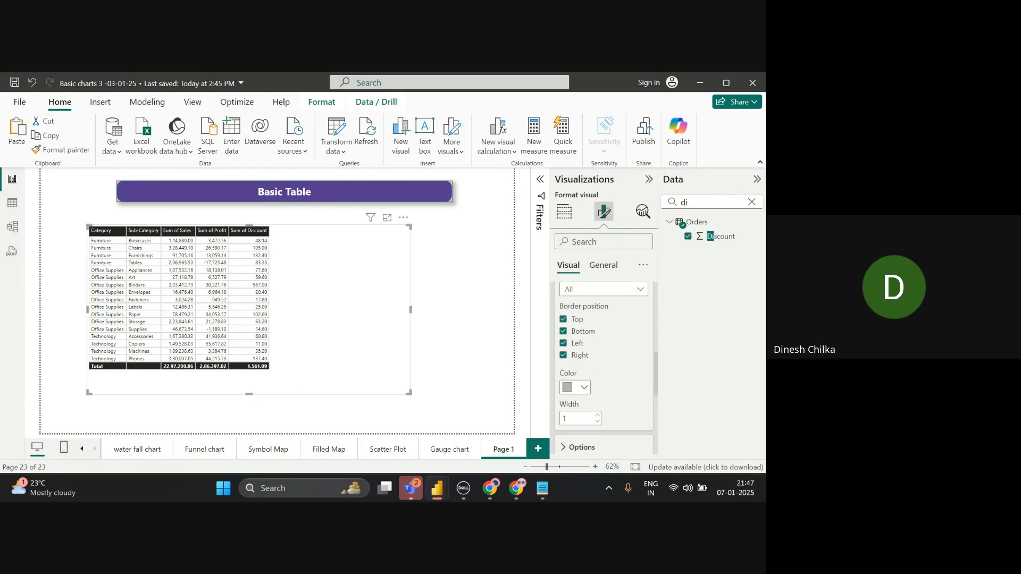
pyautogui.scroll(1, 618, 415)
pyautogui.scroll(1, 623, 332)
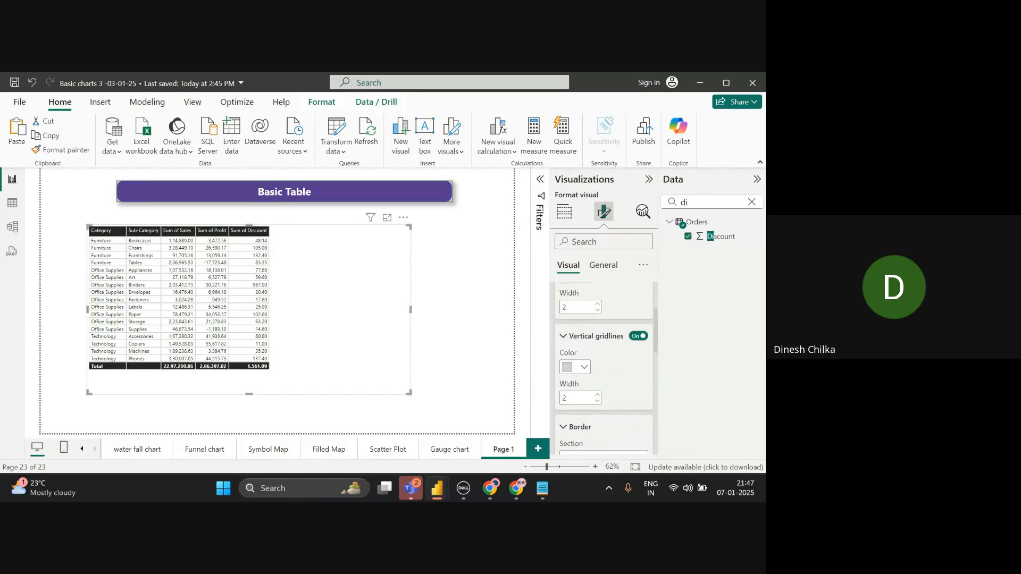
pyautogui.scroll(-3, 623, 332)
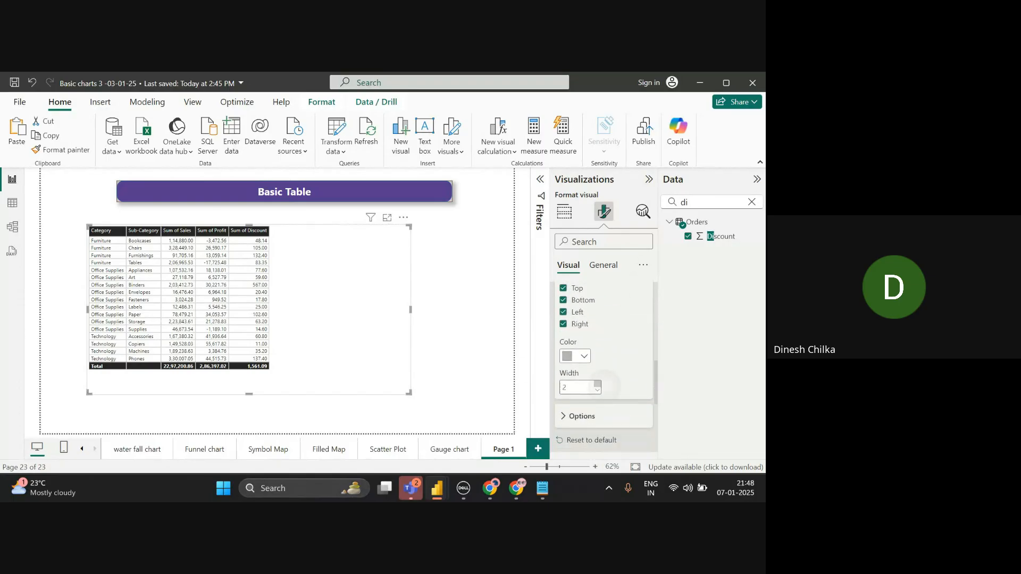
pyautogui.click(598, 384)
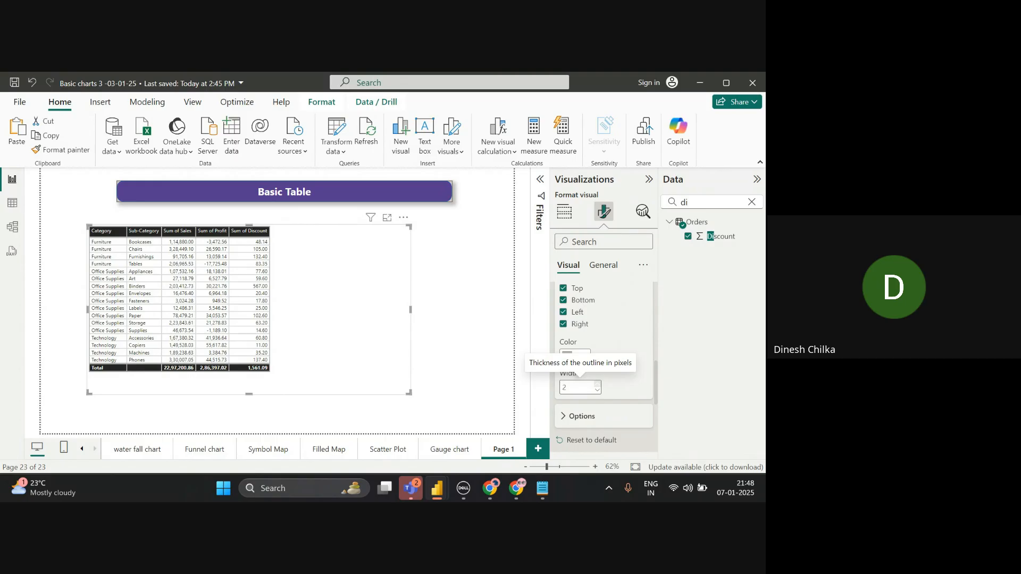
# - Set the table's row padding to 2 and drag its corner to enlarge the visual
pyautogui.click(578, 416)
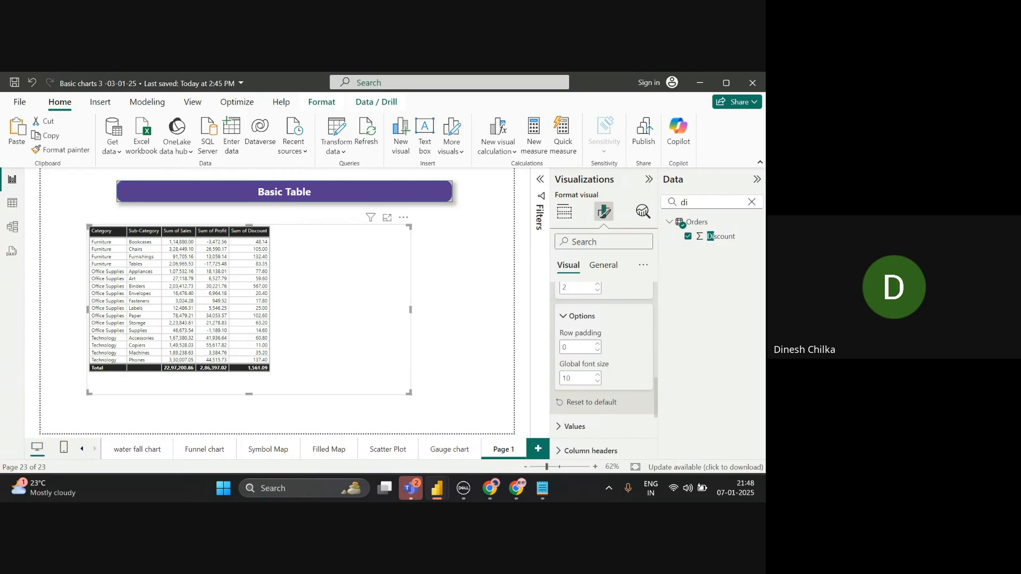
pyautogui.doubleClick(598, 344)
pyautogui.click(598, 344)
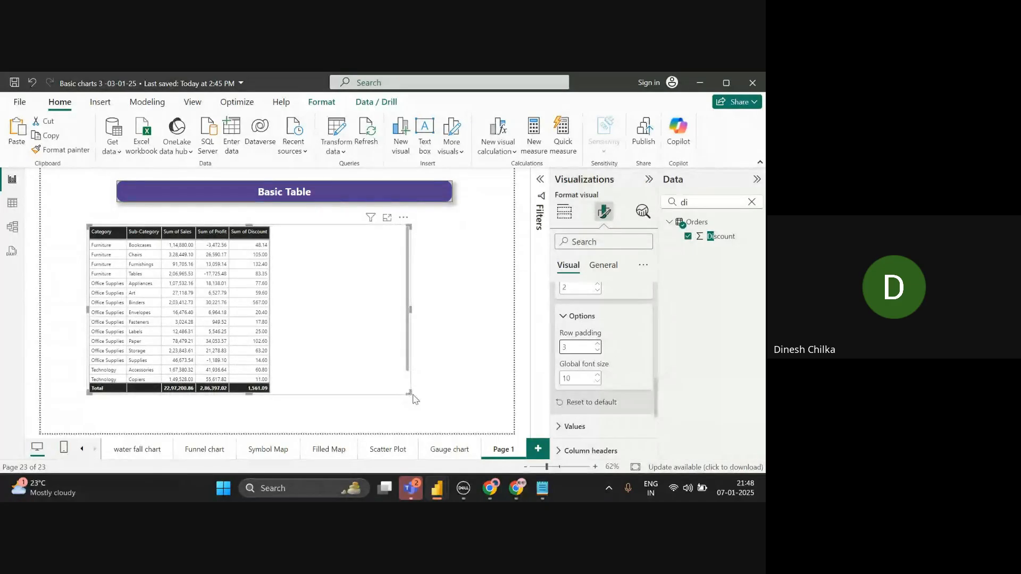
pyautogui.moveTo(409, 389); pyautogui.dragTo(435, 432)
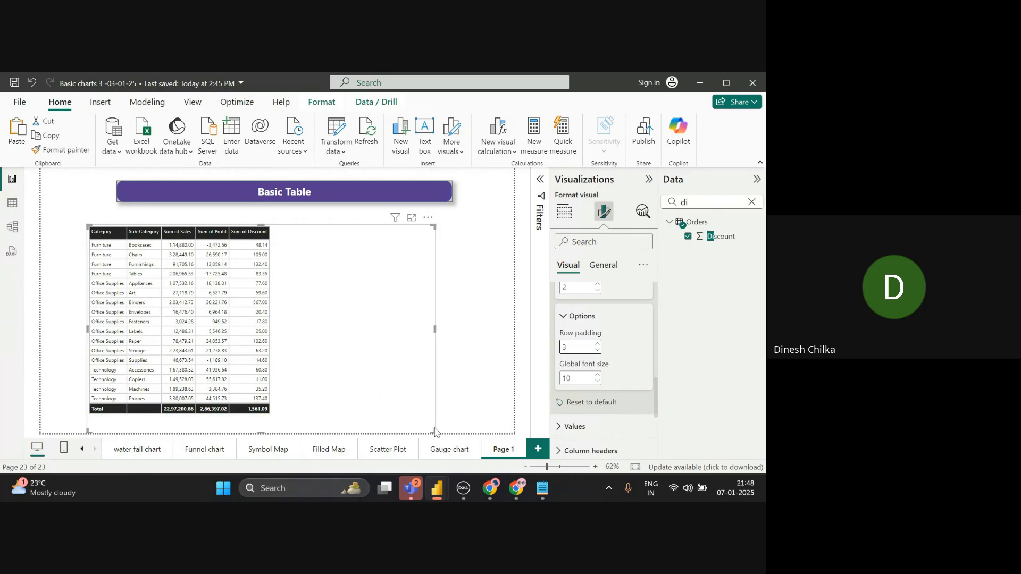
pyautogui.click(597, 343)
pyautogui.click(598, 344)
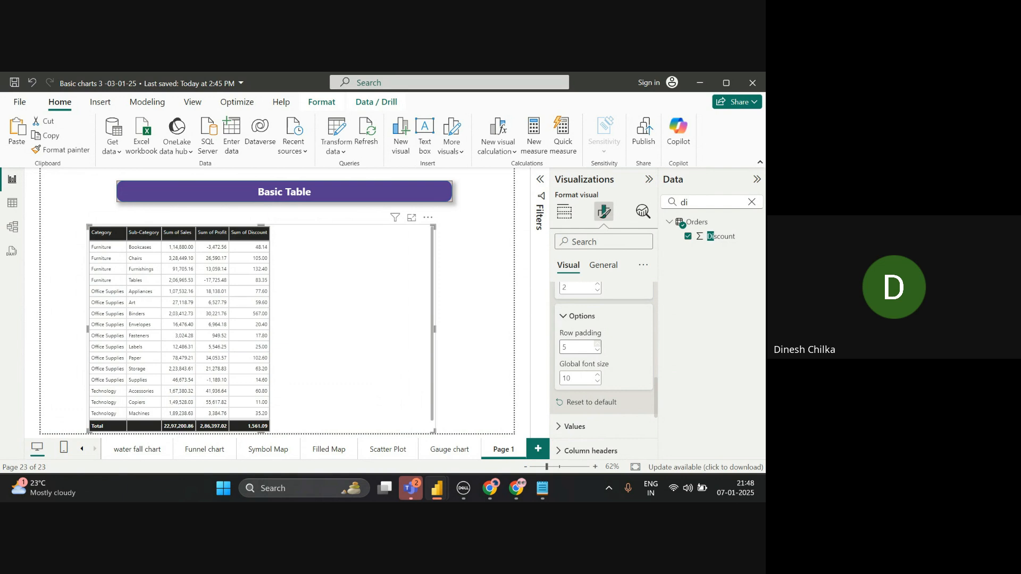
pyautogui.click(597, 350)
pyautogui.click(598, 350)
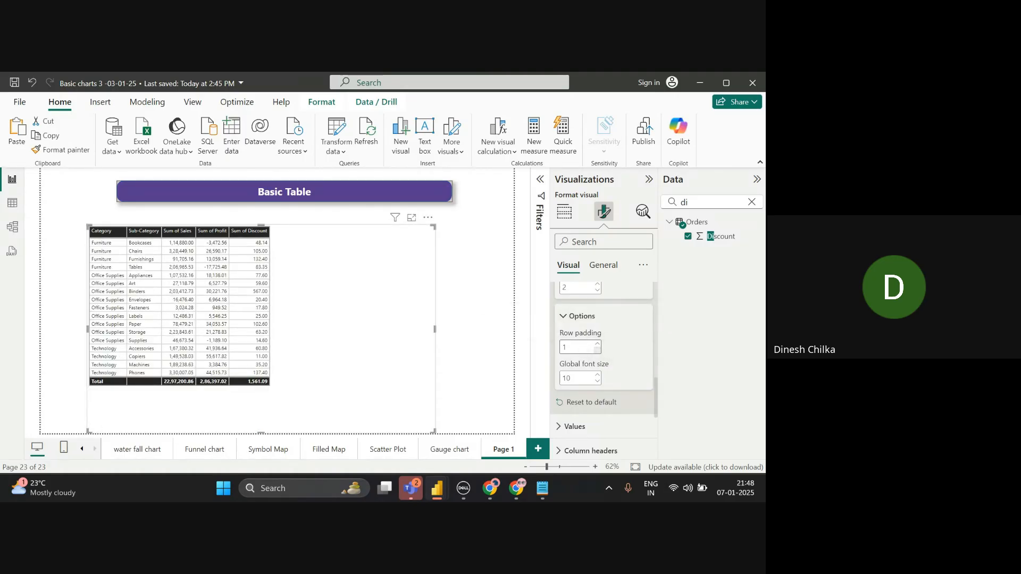
pyautogui.click(598, 350)
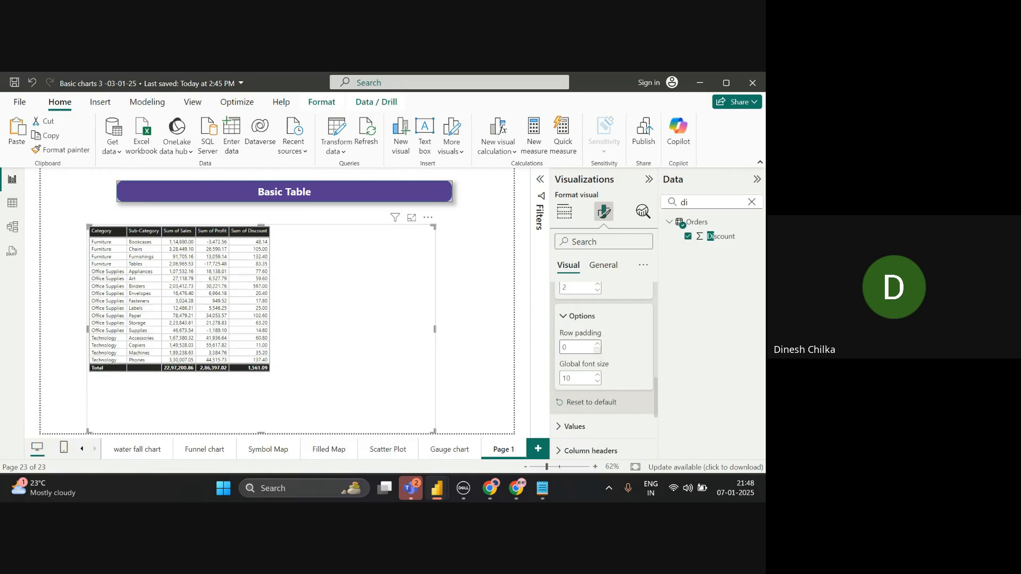
pyautogui.click(598, 344)
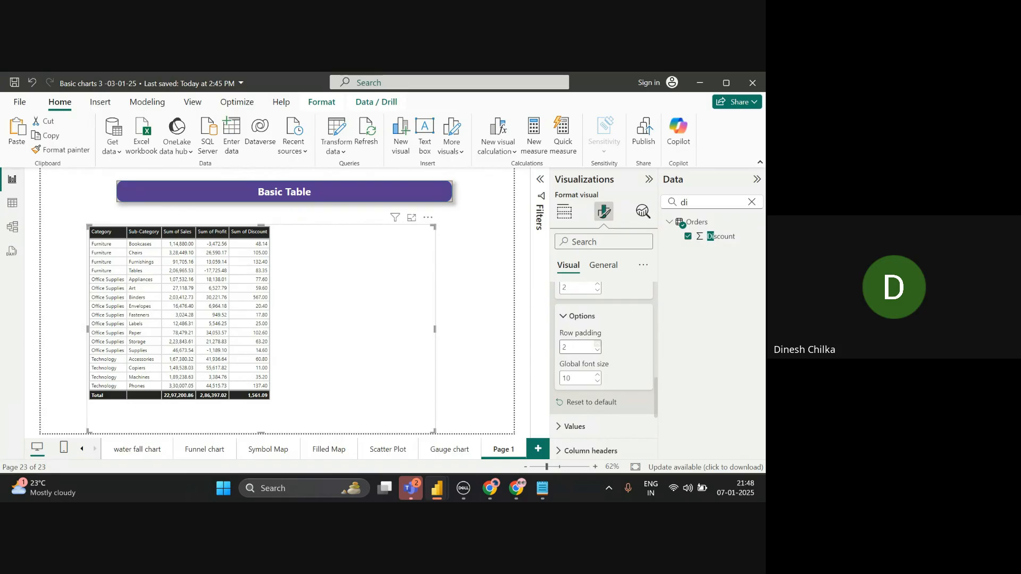
# - Raise the table's global font size from 10 to 11
pyautogui.click(597, 381)
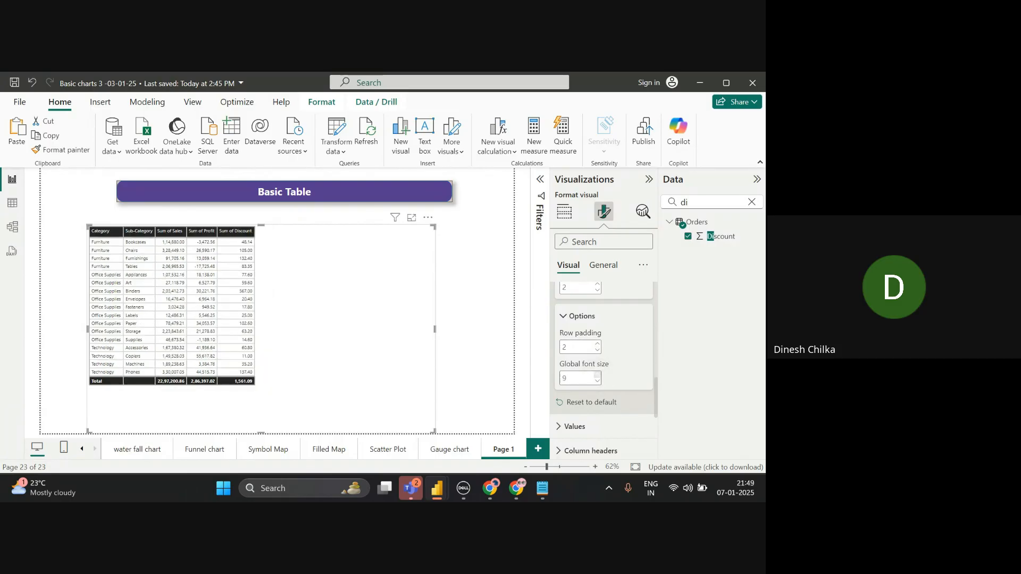
pyautogui.click(597, 375)
pyautogui.click(597, 375)
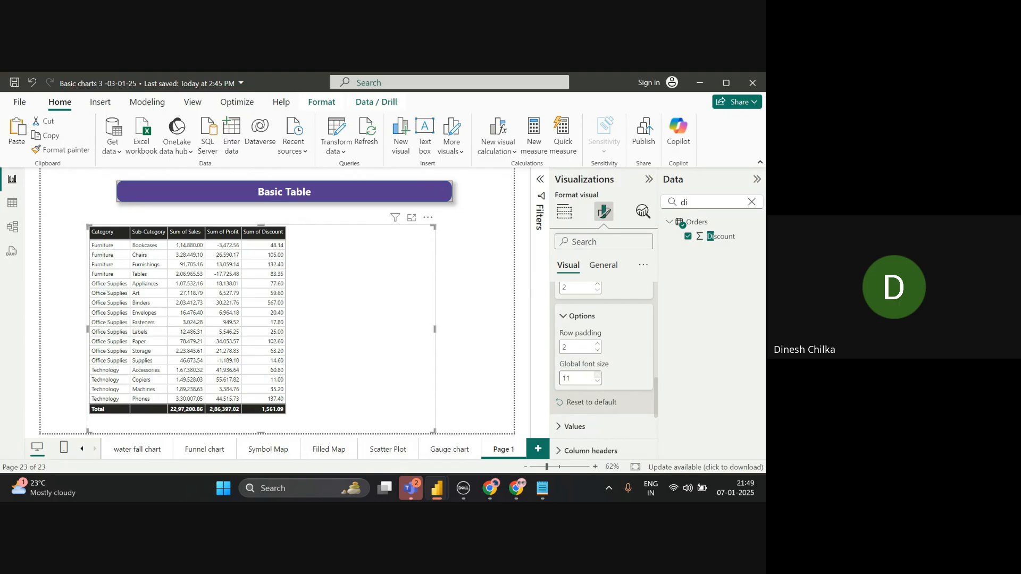
# - Expand the Values card, then scroll down and open the Column headers text options
pyautogui.click(614, 426)
pyautogui.scroll(-3, 614, 426)
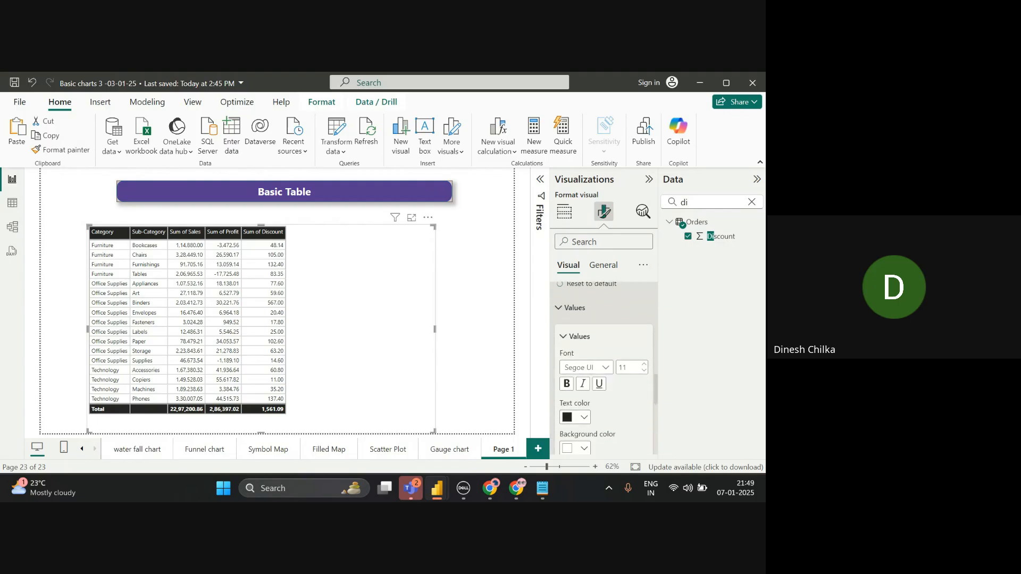
pyautogui.scroll(2, 603, 340)
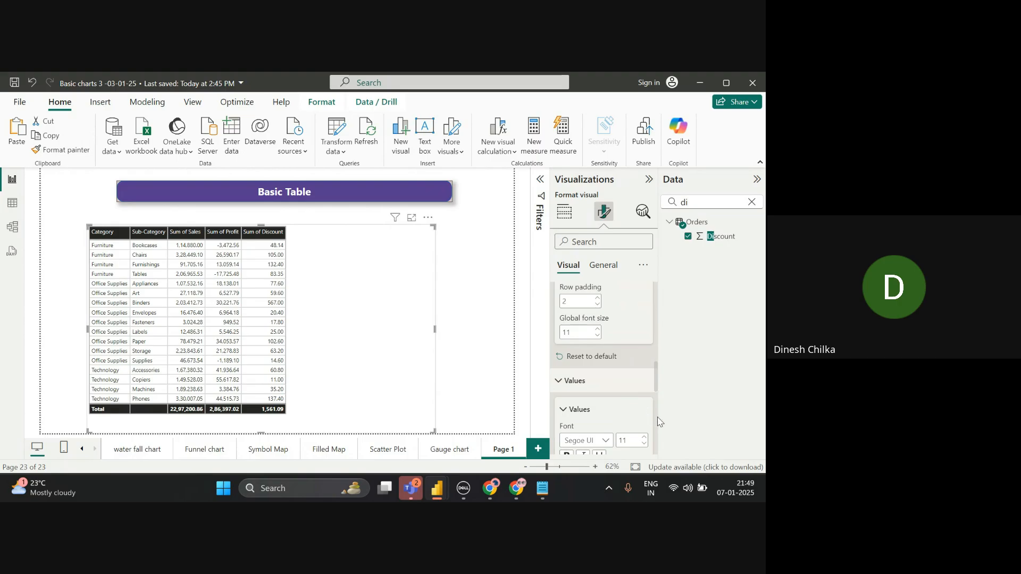
pyautogui.scroll(-5, 659, 421)
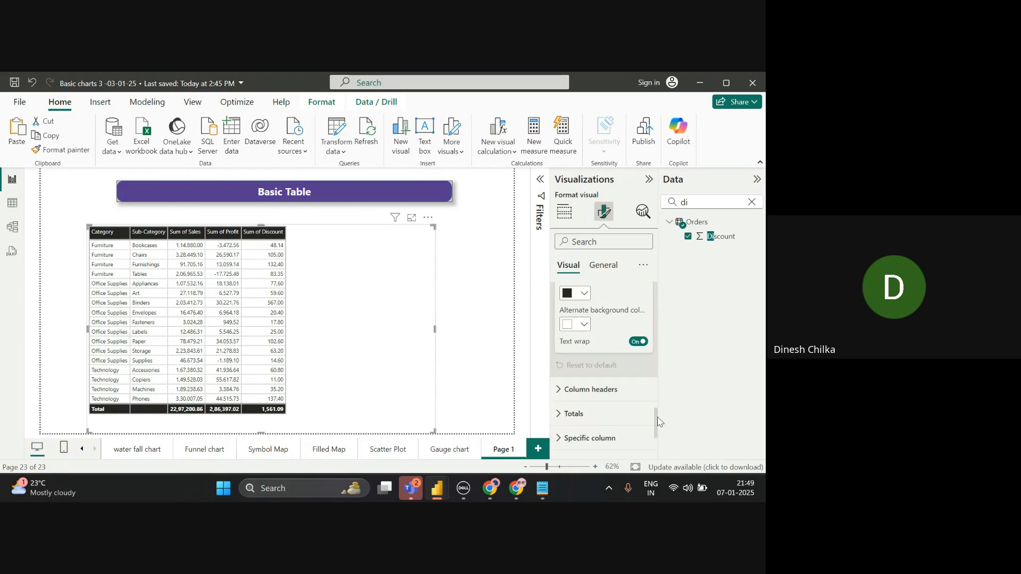
pyautogui.scroll(5, 658, 421)
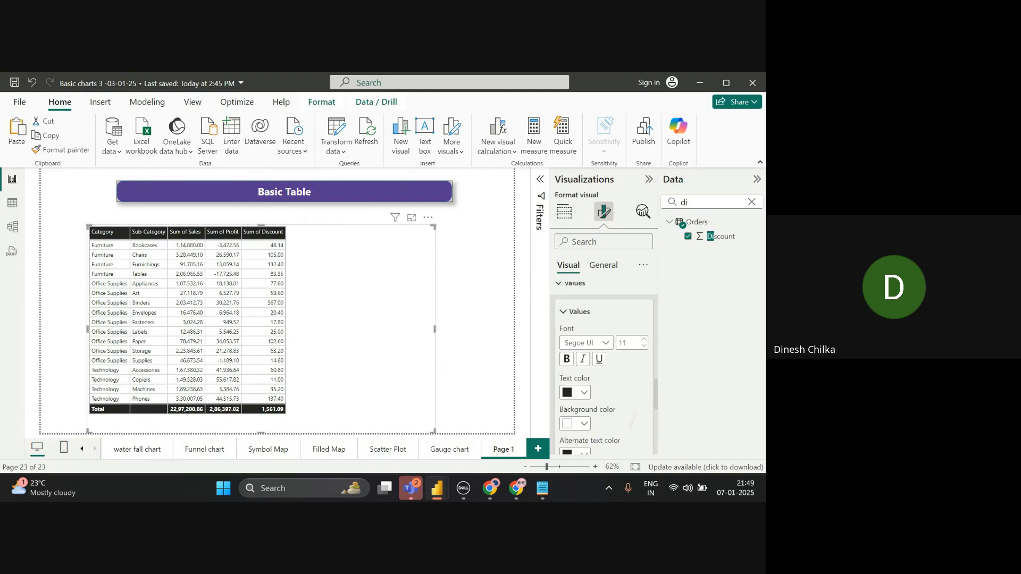
pyautogui.scroll(-3, 633, 420)
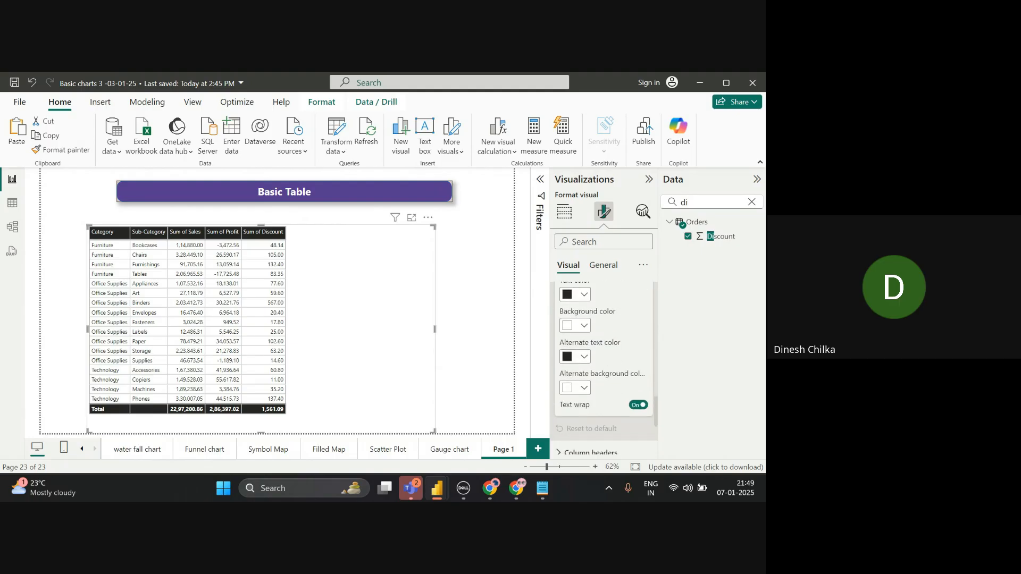
pyautogui.scroll(-2, 603, 367)
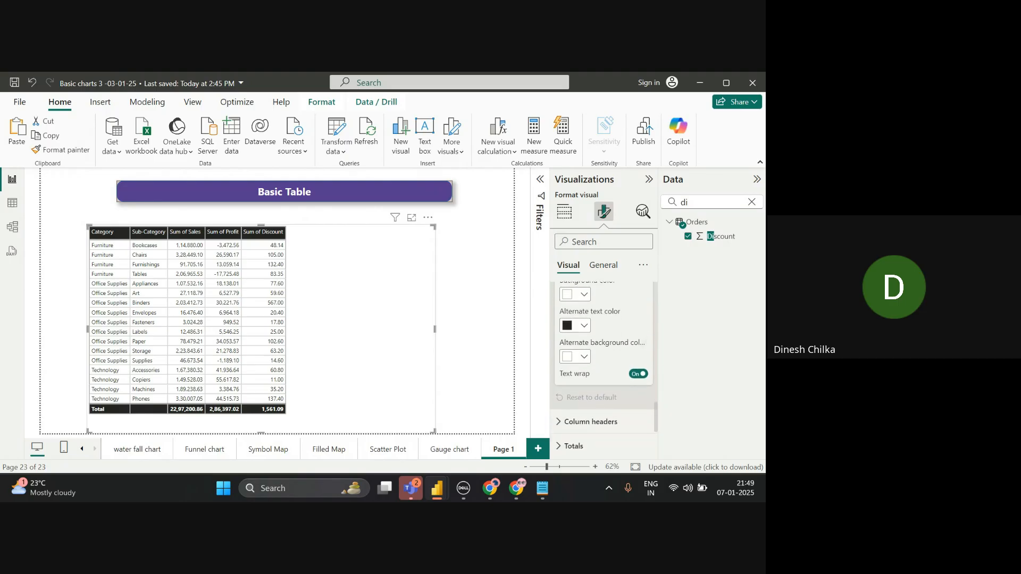
pyautogui.scroll(-2, 603, 367)
pyautogui.click(590, 365)
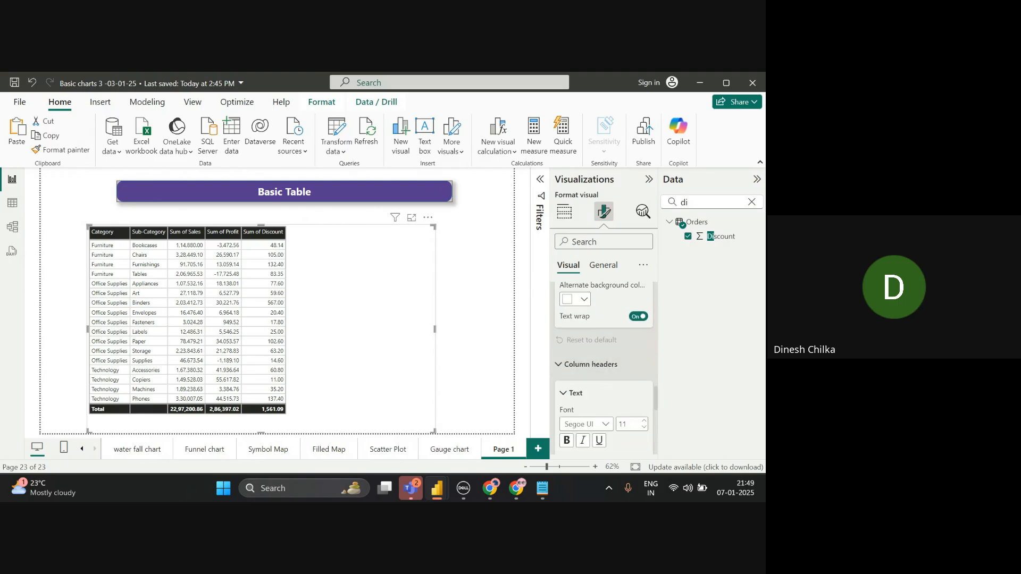
# - Try navy, royal blue and gold header backgrounds, finally leaving the header background white
pyautogui.scroll(-3, 596, 367)
pyautogui.scroll(-1, 603, 366)
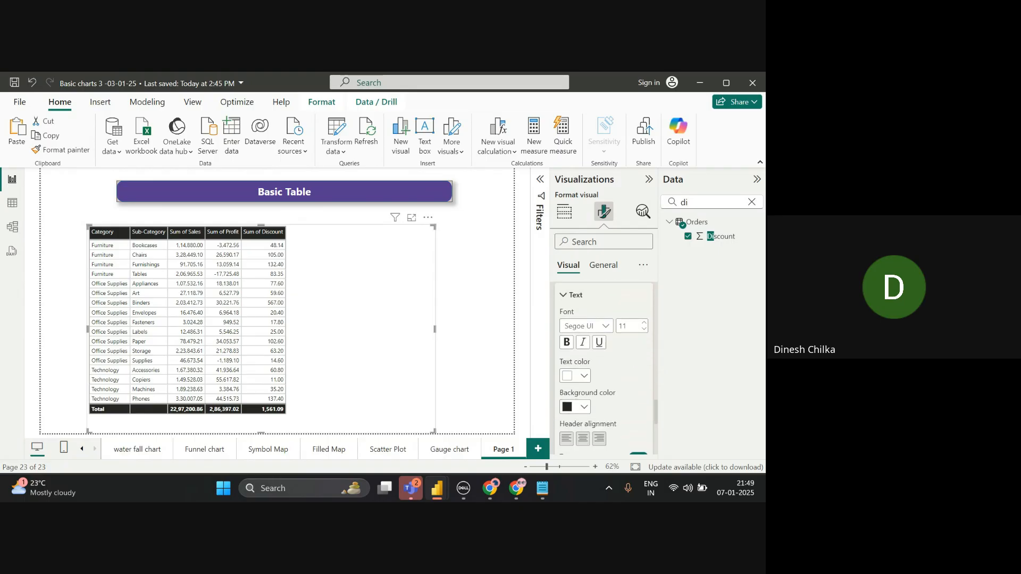
pyautogui.scroll(-2, 603, 366)
pyautogui.click(576, 383)
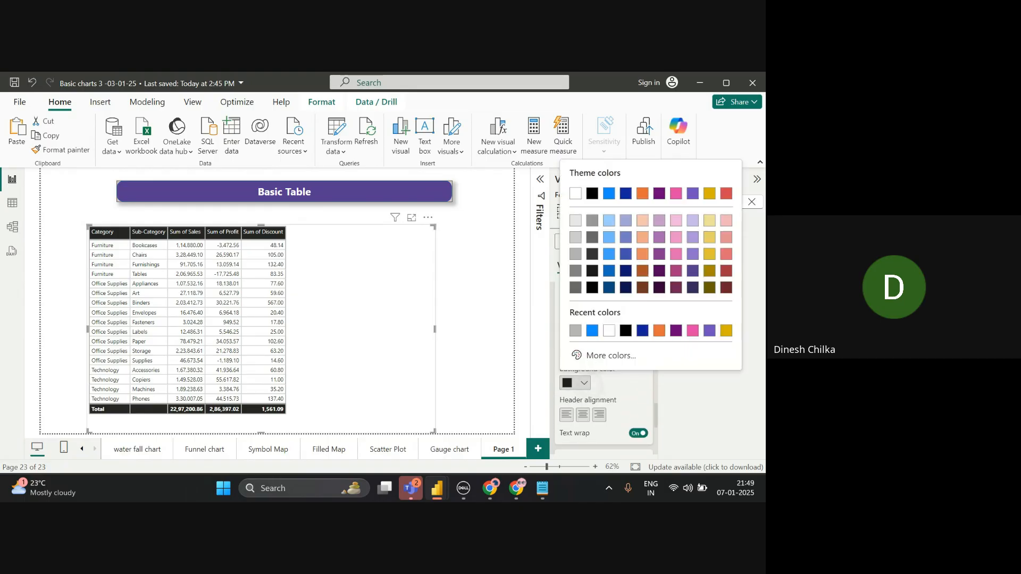
pyautogui.click(634, 287)
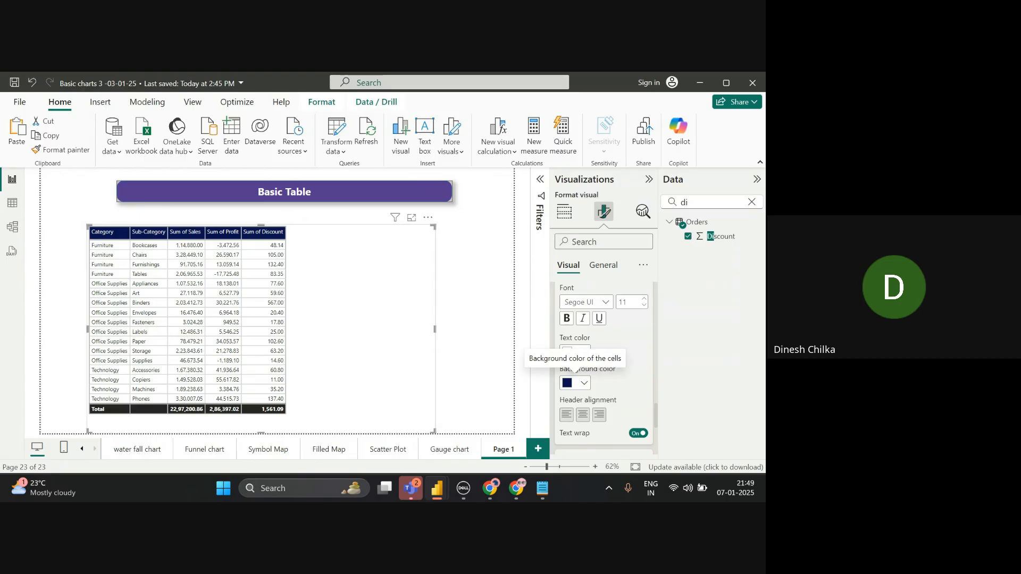
pyautogui.click(575, 383)
pyautogui.click(659, 330)
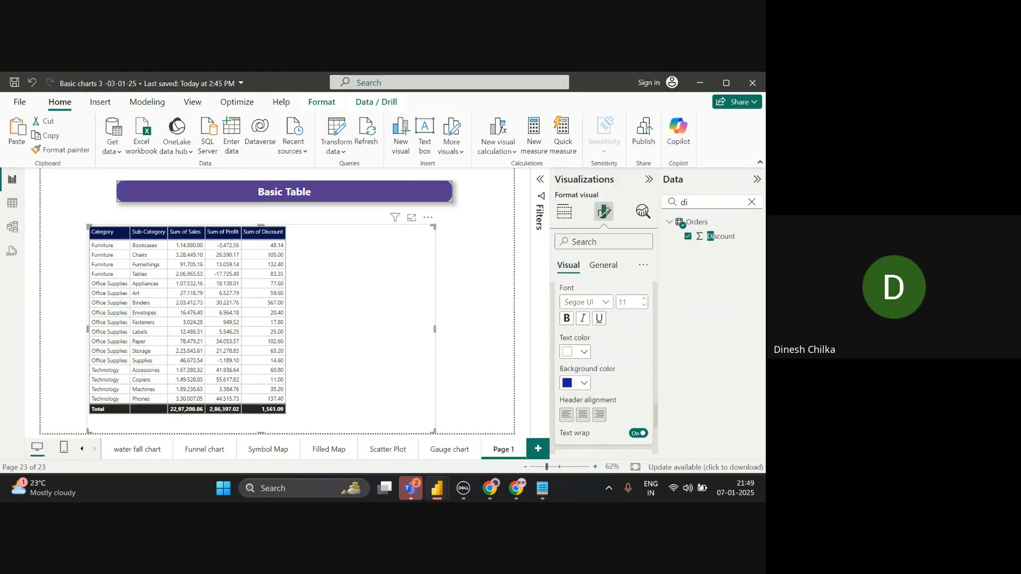
pyautogui.click(576, 383)
pyautogui.click(709, 236)
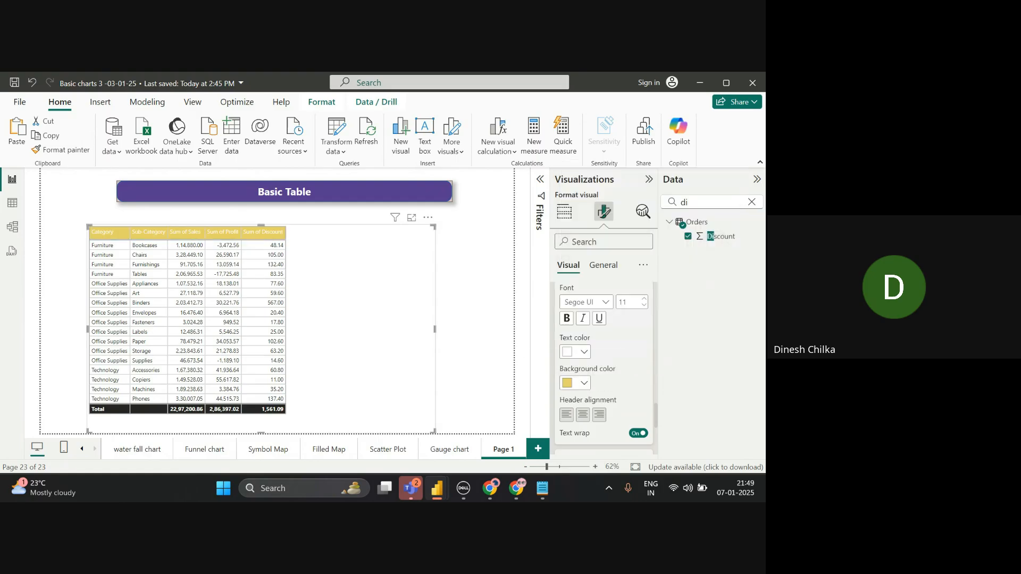
pyautogui.click(576, 383)
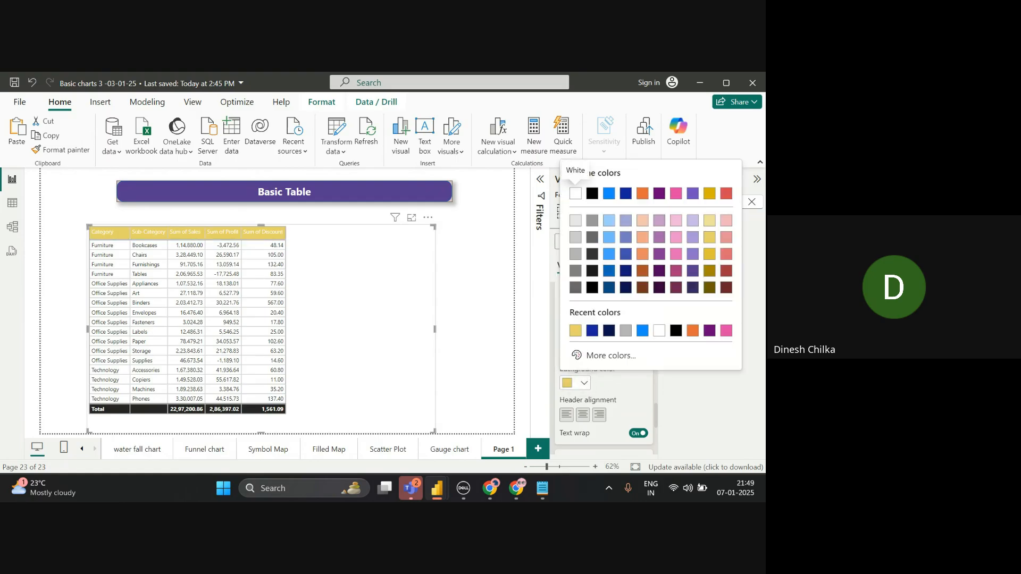
pyautogui.click(576, 193)
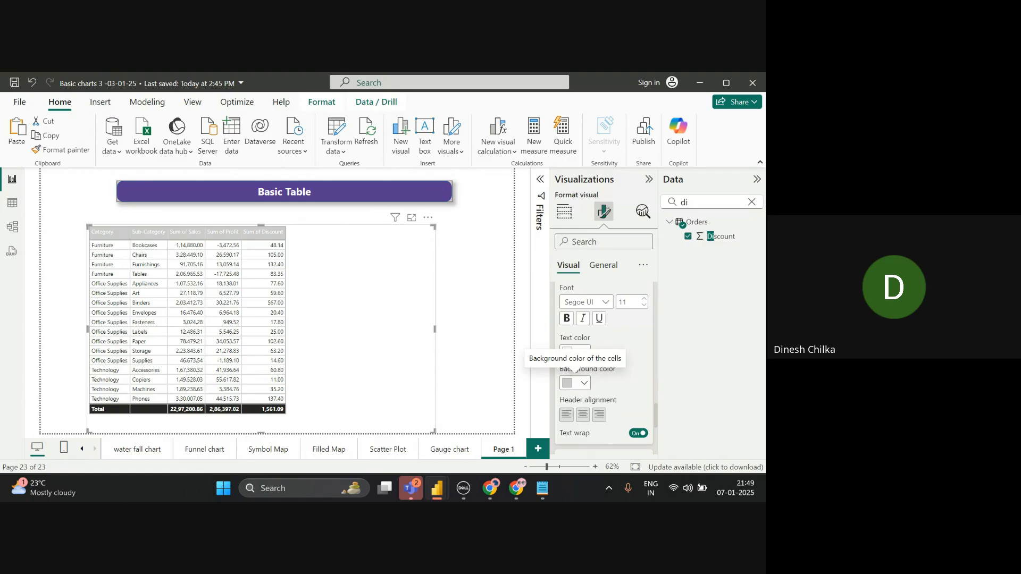
# - Make the column header text dark navy and bold
pyautogui.scroll(1, 576, 369)
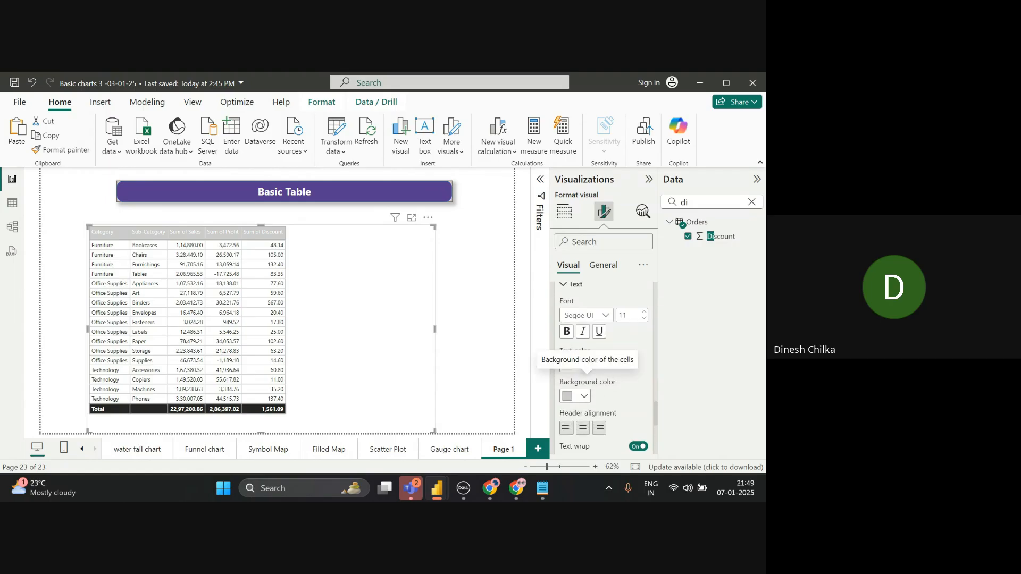
pyautogui.click(577, 366)
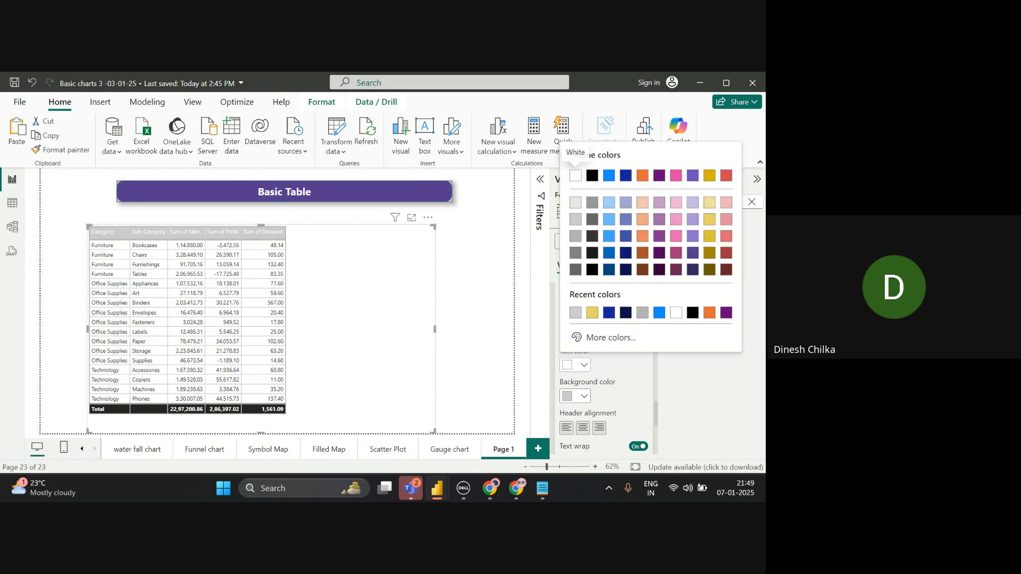
pyautogui.click(626, 313)
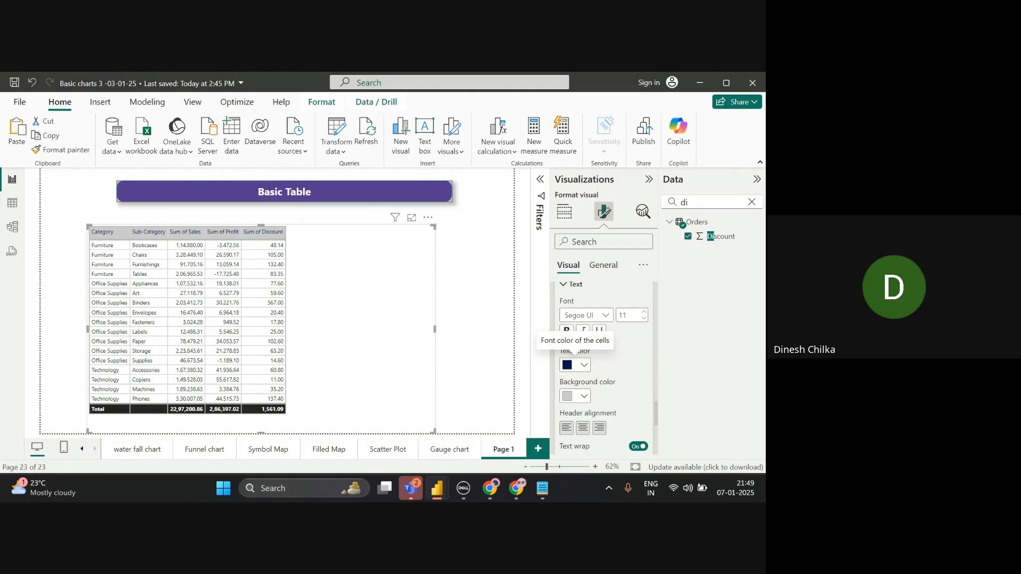
pyautogui.scroll(4, 575, 367)
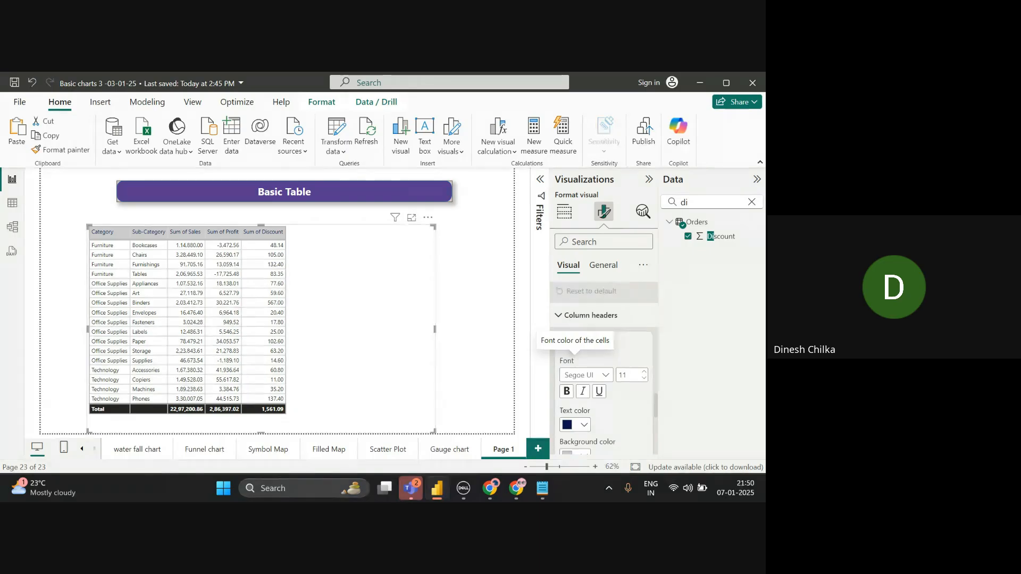
pyautogui.click(566, 392)
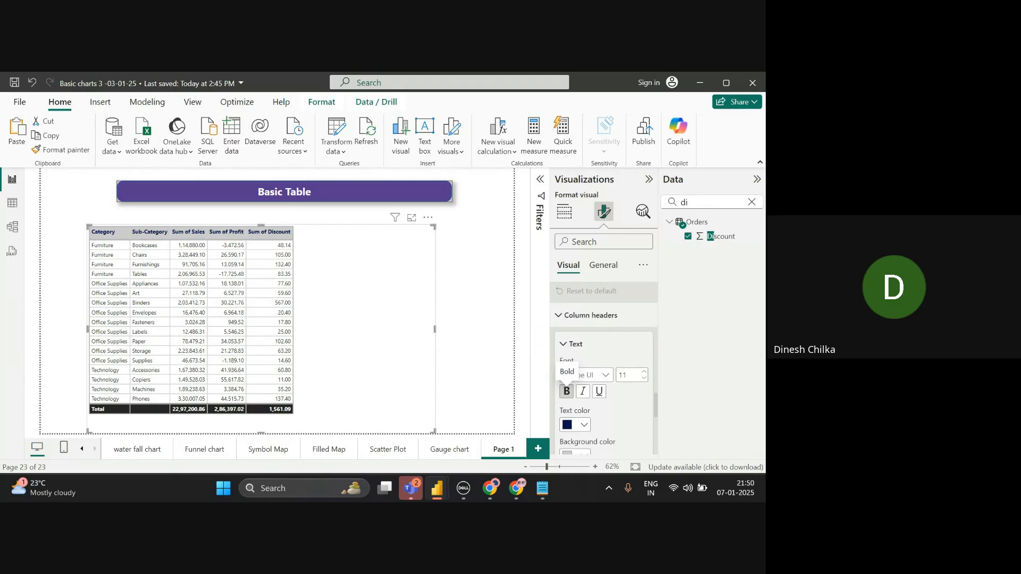
# - Set the column header alignment to Center
pyautogui.scroll(-5, 603, 362)
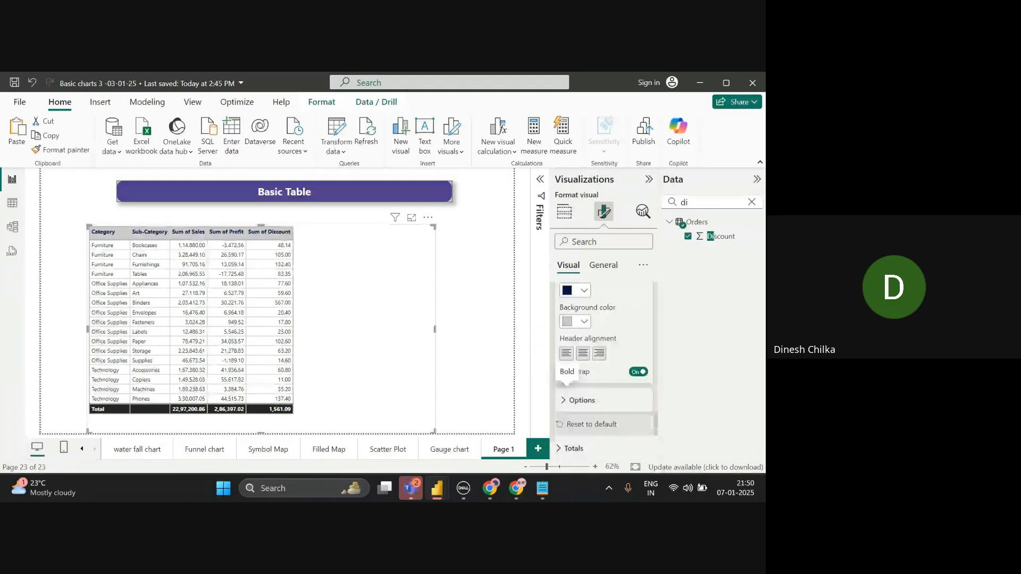
pyautogui.click(583, 353)
pyautogui.scroll(-2, 583, 356)
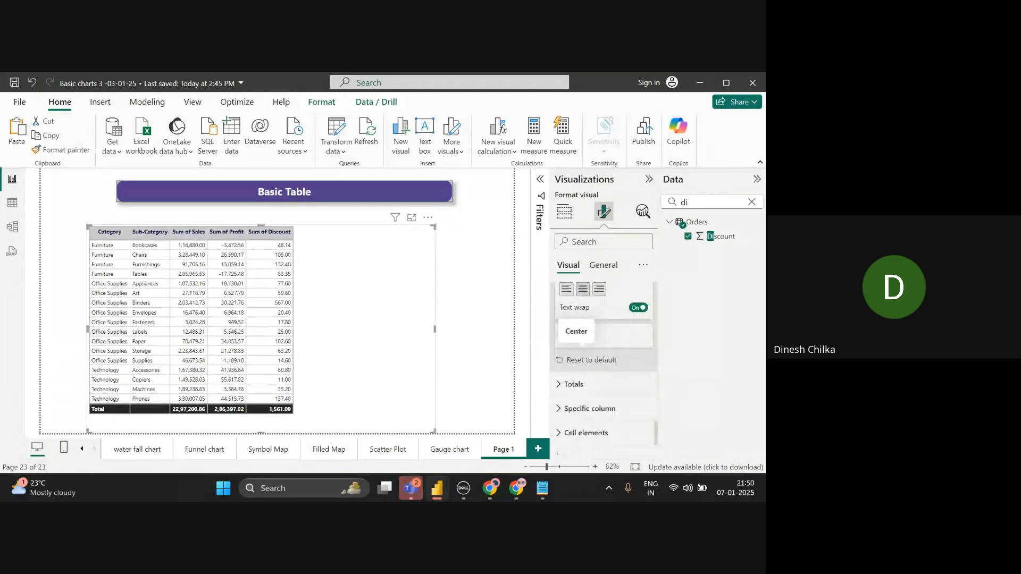
pyautogui.scroll(1, 583, 357)
pyautogui.click(582, 362)
pyautogui.scroll(5, 603, 362)
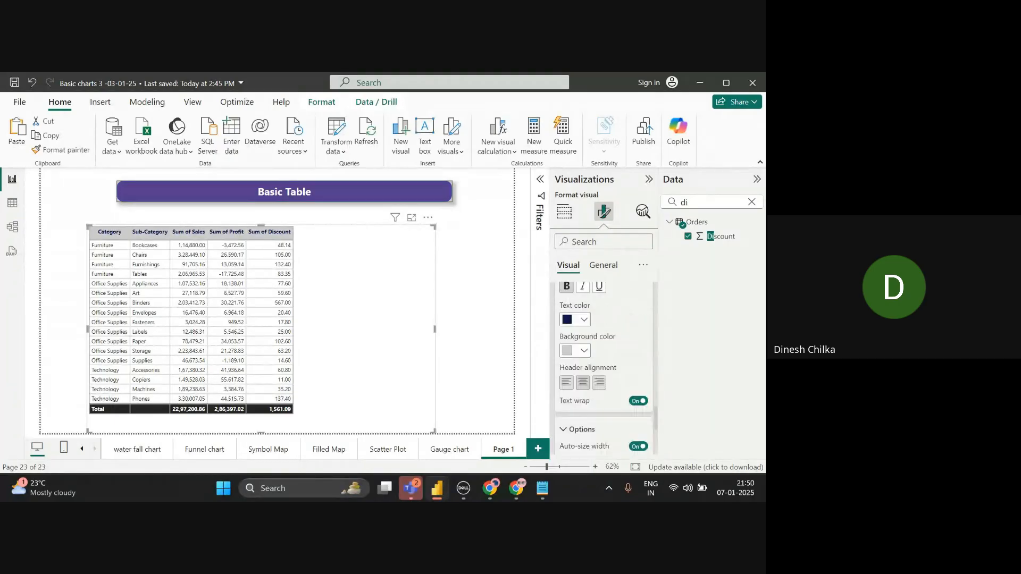
pyautogui.scroll(2, 603, 361)
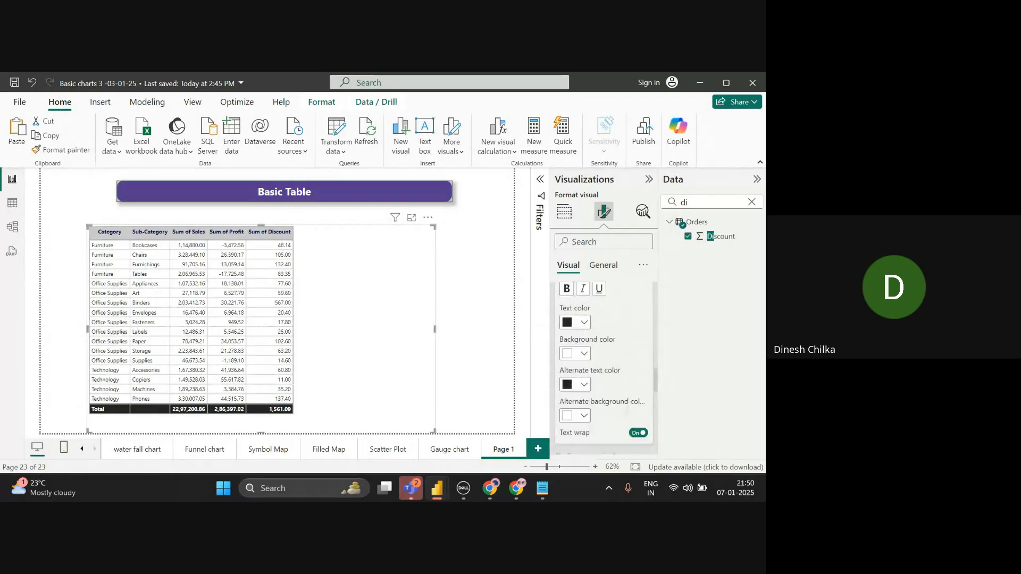
pyautogui.scroll(-2, 603, 362)
pyautogui.scroll(-5, 603, 362)
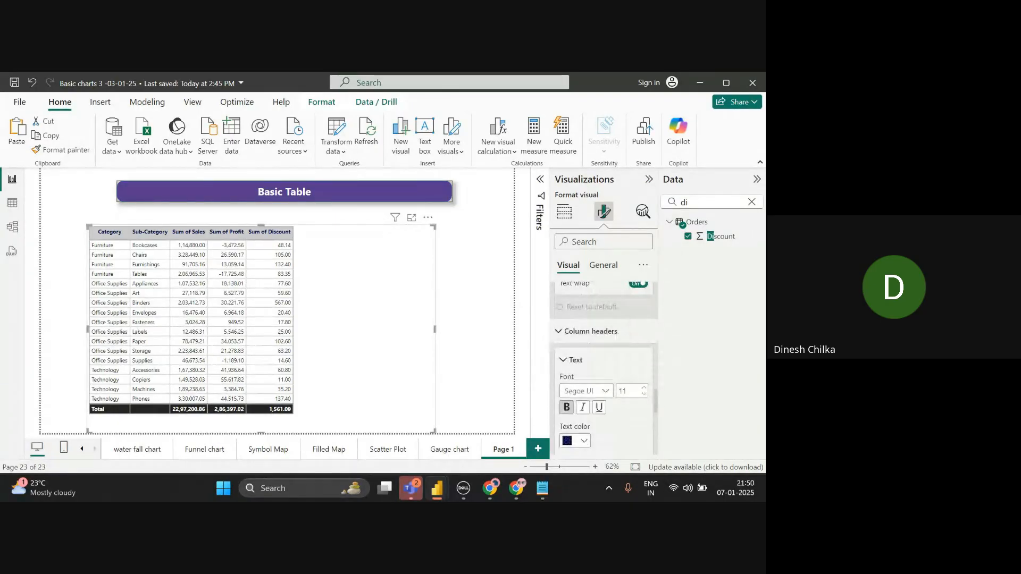
pyautogui.scroll(-1, 590, 372)
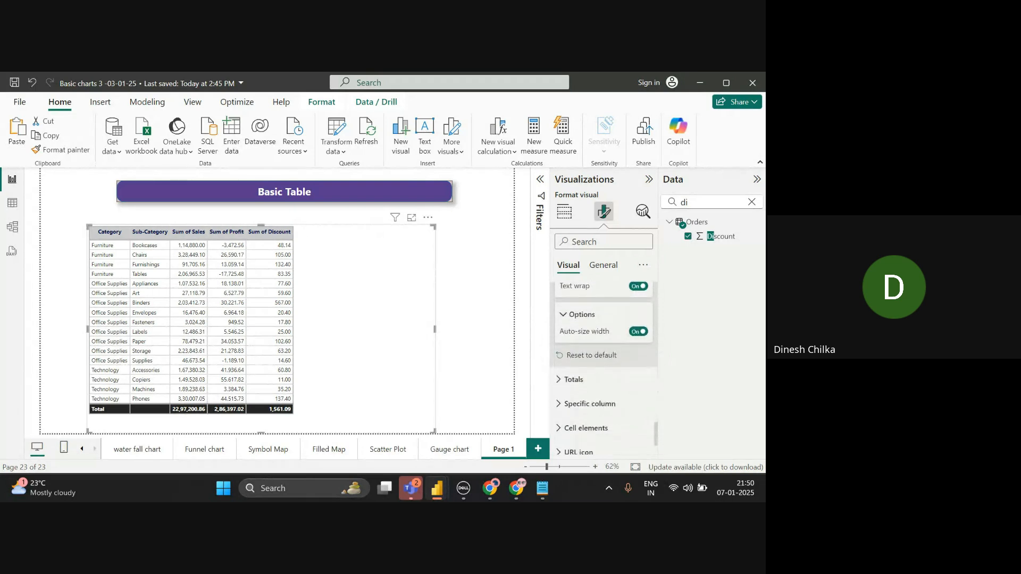
# - Under Totals, set the Total row background to light grey and its text to black
pyautogui.click(574, 380)
pyautogui.scroll(-1, 590, 380)
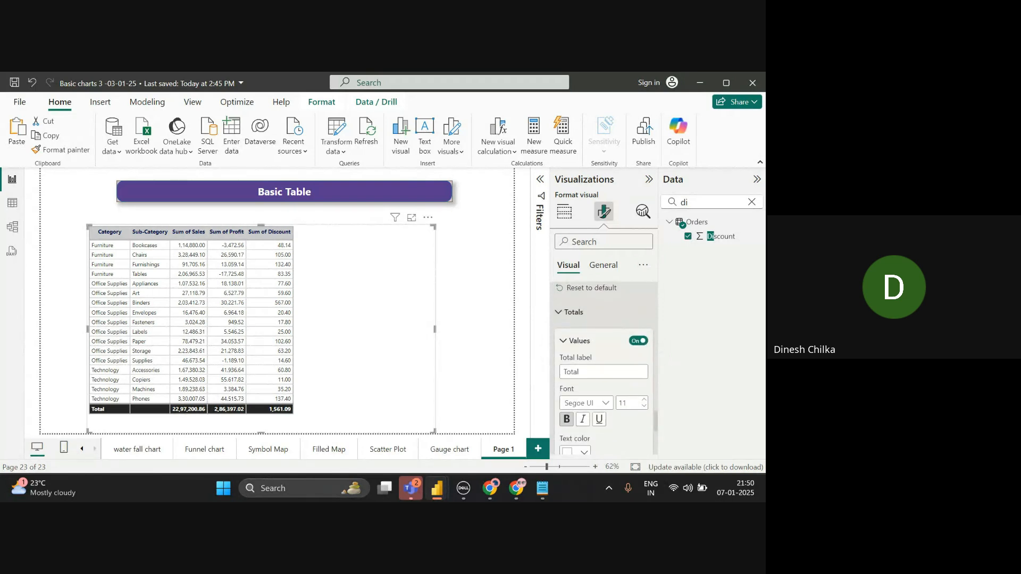
pyautogui.scroll(-1, 604, 361)
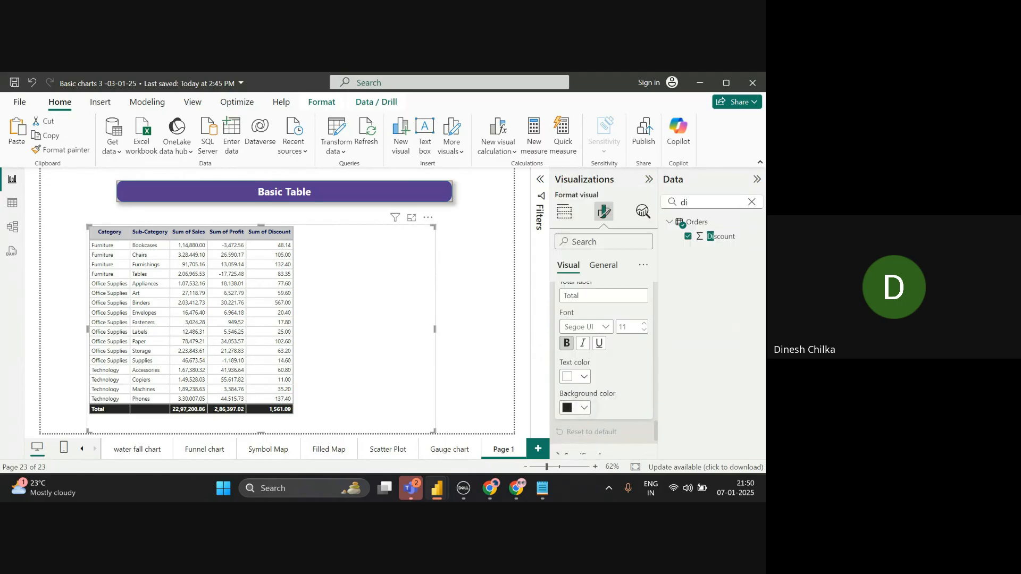
pyautogui.click(577, 408)
pyautogui.click(575, 261)
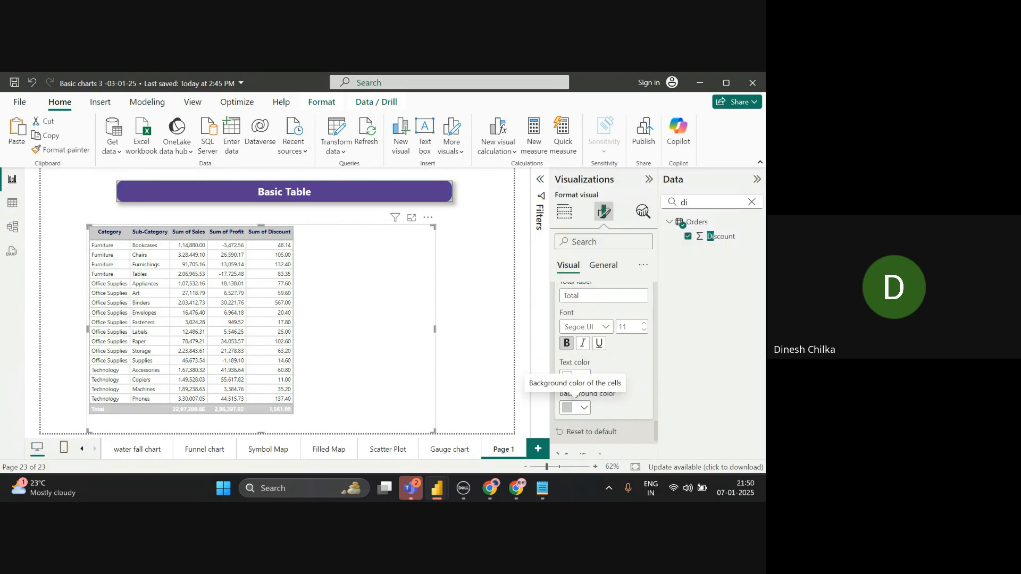
pyautogui.scroll(2, 575, 396)
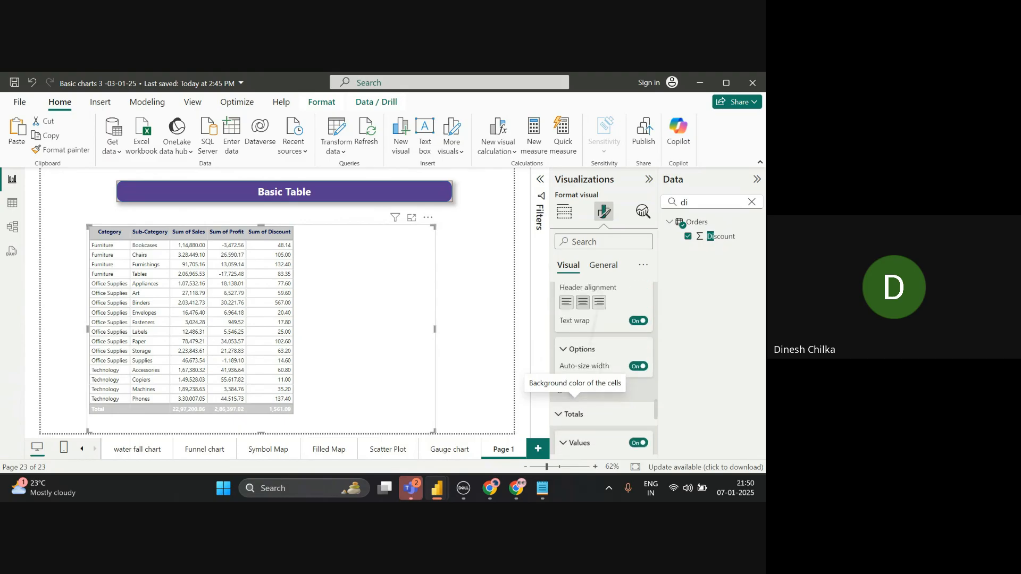
pyautogui.scroll(-4, 574, 396)
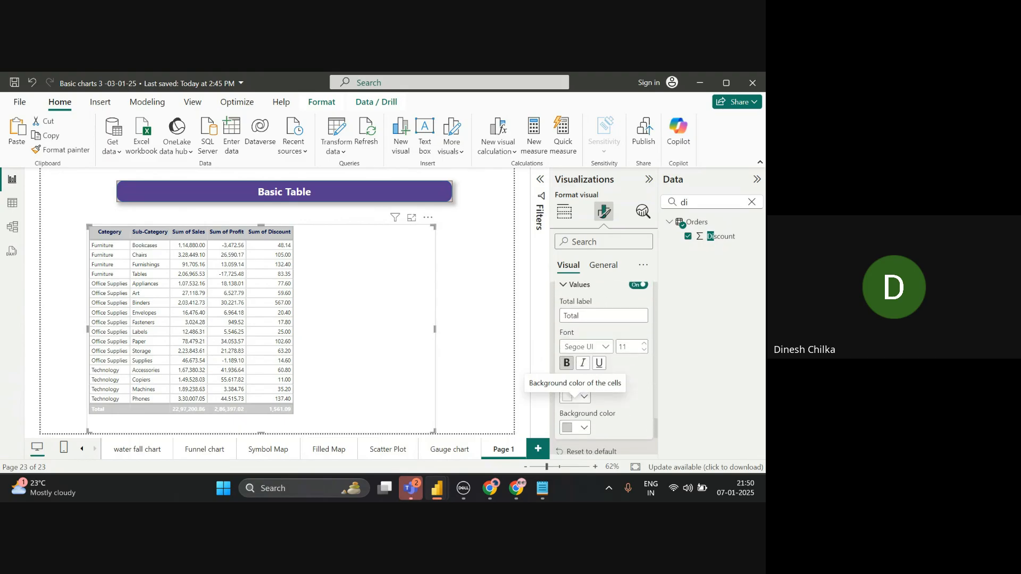
pyautogui.click(575, 396)
pyautogui.click(593, 207)
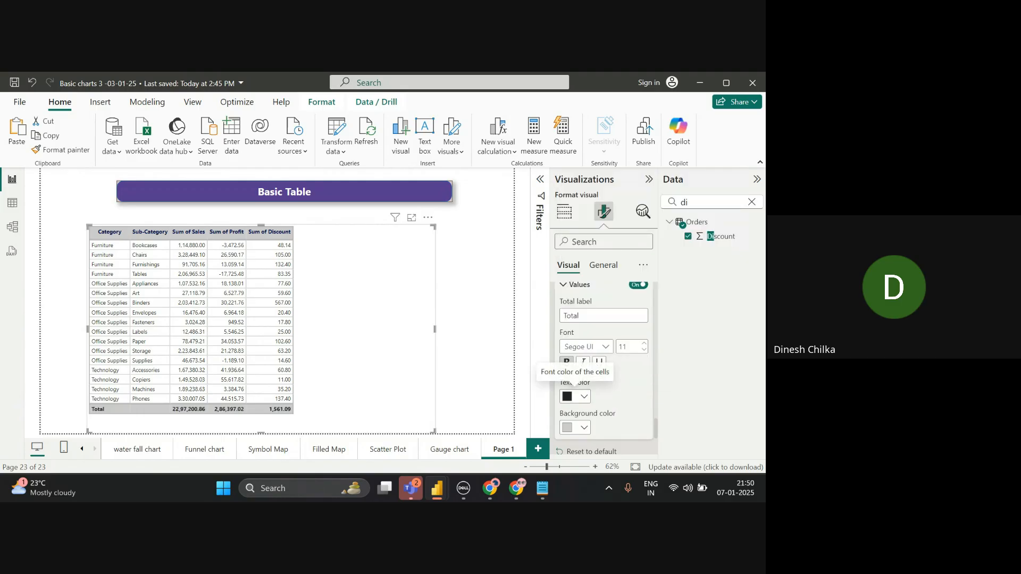
pyautogui.scroll(1, 575, 386)
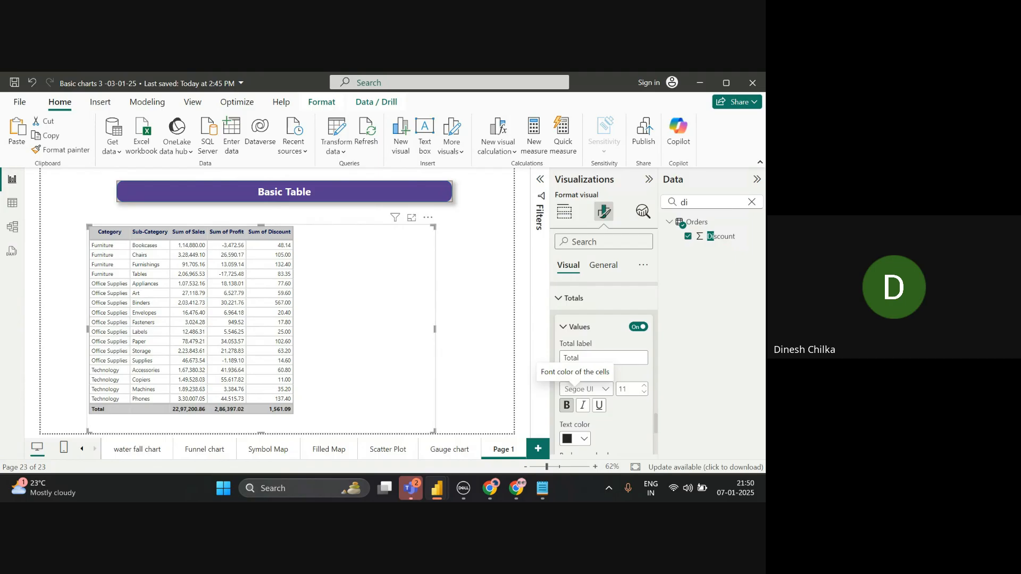
pyautogui.scroll(-3, 580, 367)
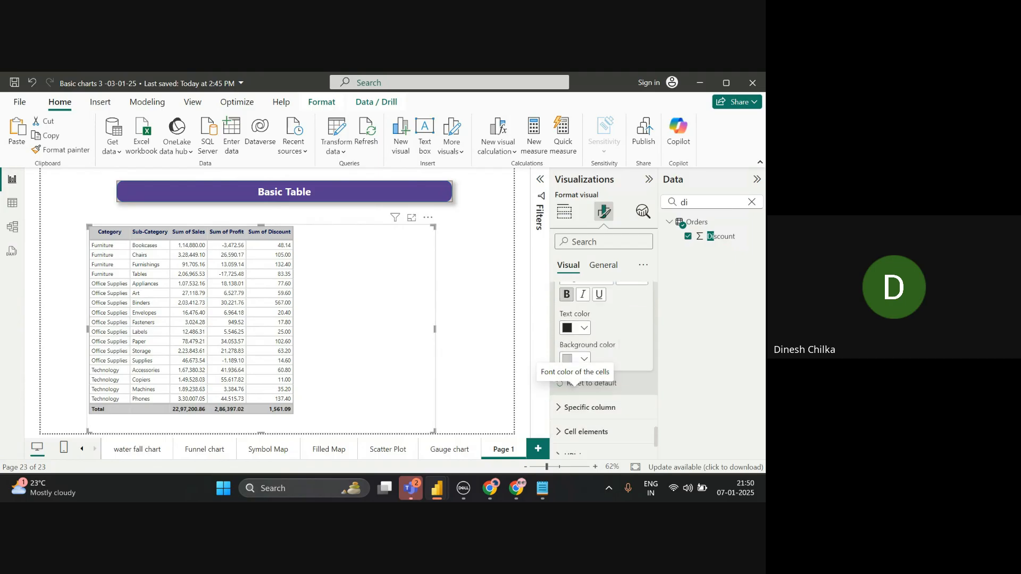
# - Pick Sub-Category under Specific column, turn on Apply to header, and centre its values
pyautogui.scroll(-1, 587, 342)
pyautogui.click(604, 384)
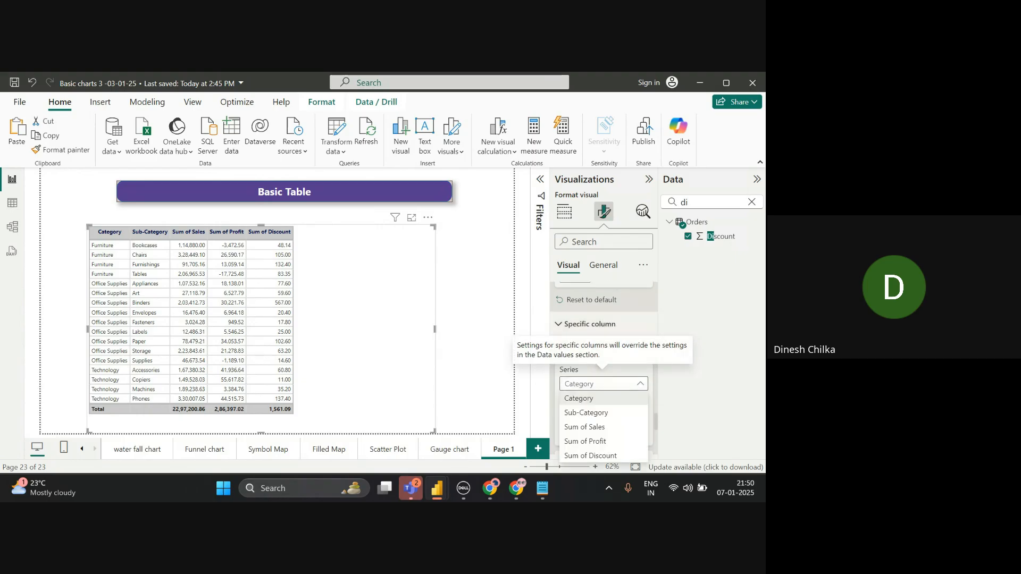
pyautogui.click(595, 413)
pyautogui.scroll(-1, 604, 367)
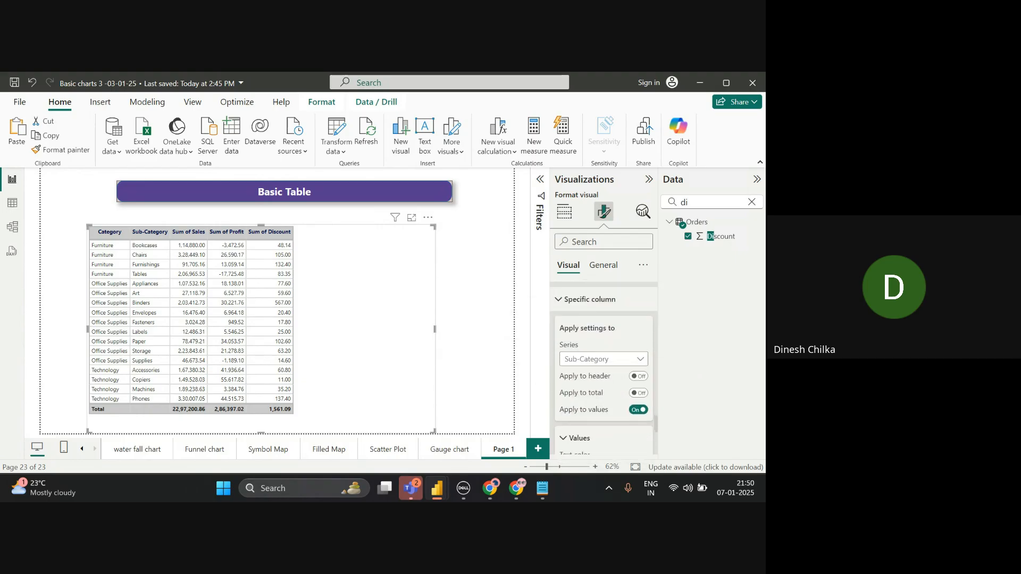
pyautogui.click(638, 377)
pyautogui.scroll(-4, 604, 346)
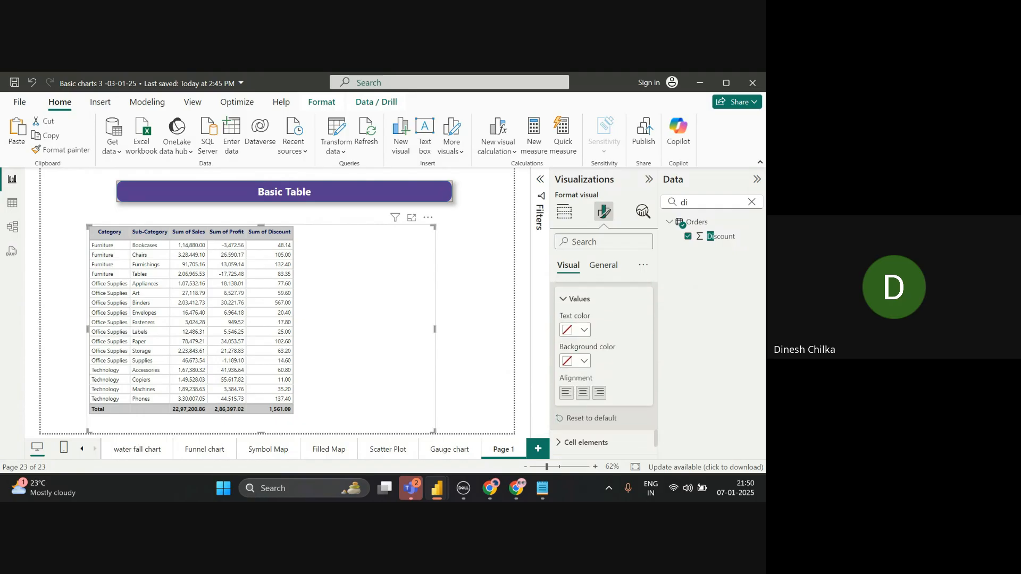
pyautogui.click(583, 392)
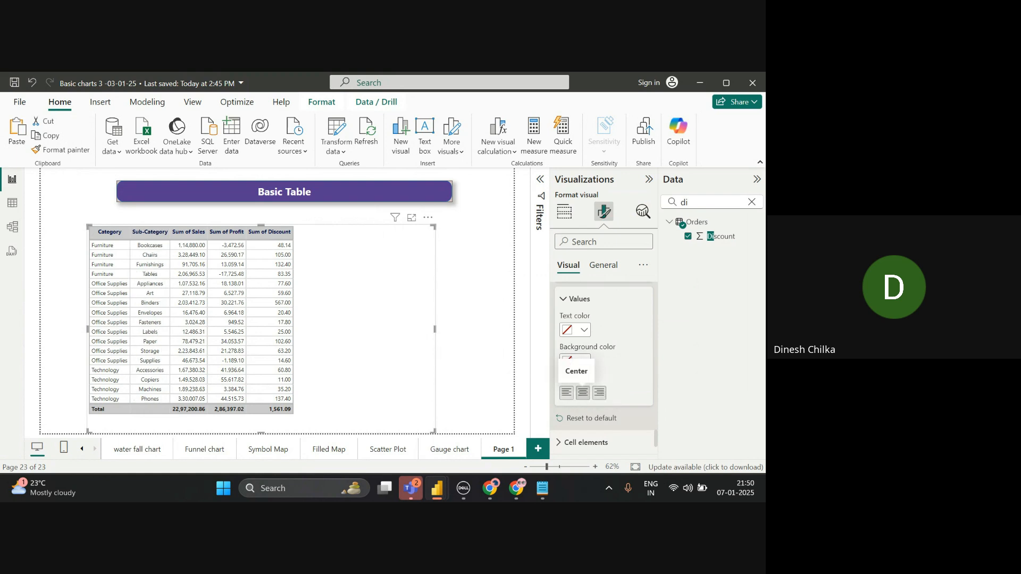
# - Expand the image size settings, then click the blank canvas to deselect the table
pyautogui.scroll(2, 583, 393)
pyautogui.scroll(-3, 583, 393)
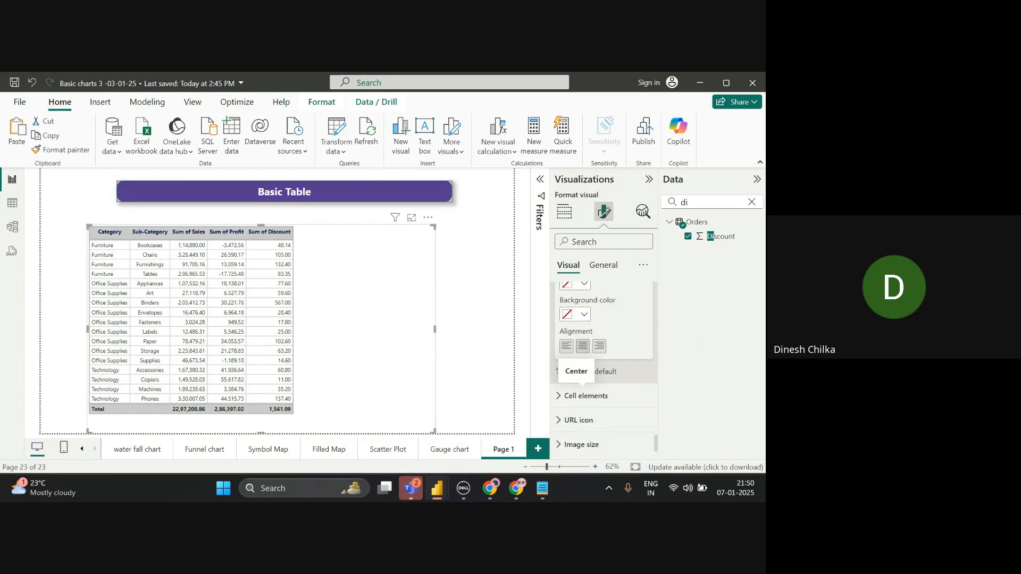
pyautogui.scroll(-1, 583, 392)
pyautogui.click(581, 418)
pyautogui.scroll(-3, 581, 372)
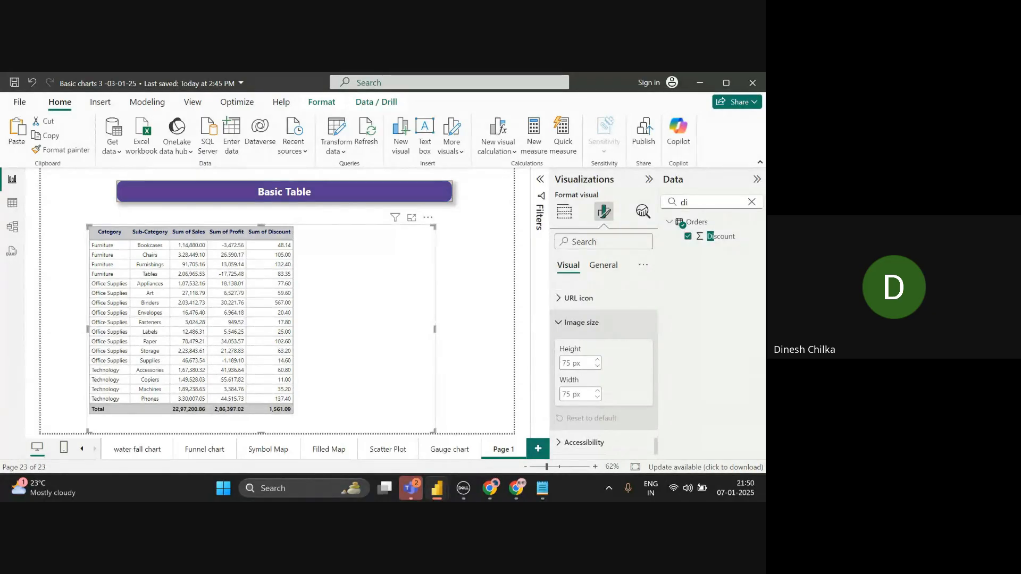
pyautogui.click(485, 379)
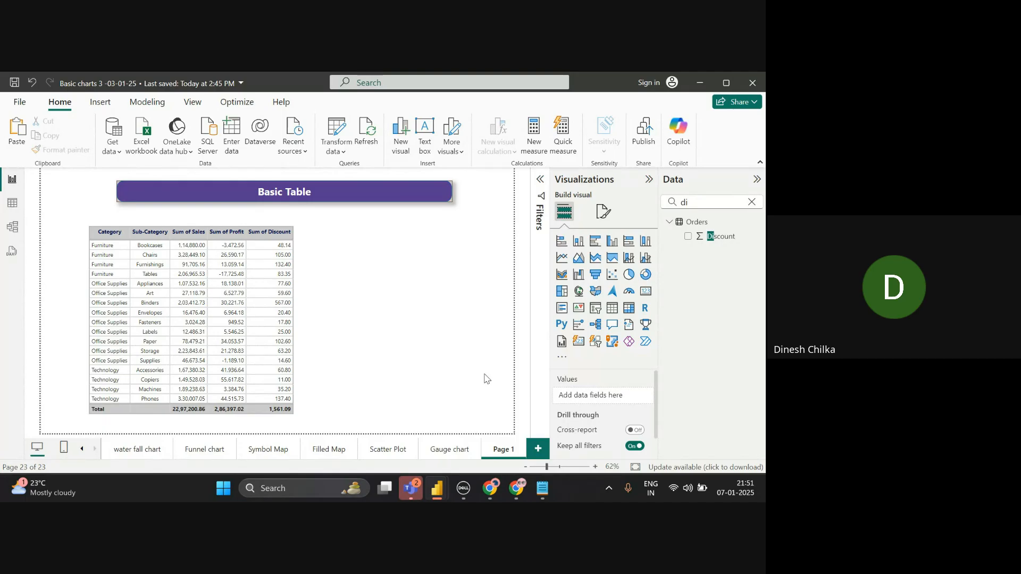
# - Narrow the first table and place a new empty table visual beside it
pyautogui.click(296, 327)
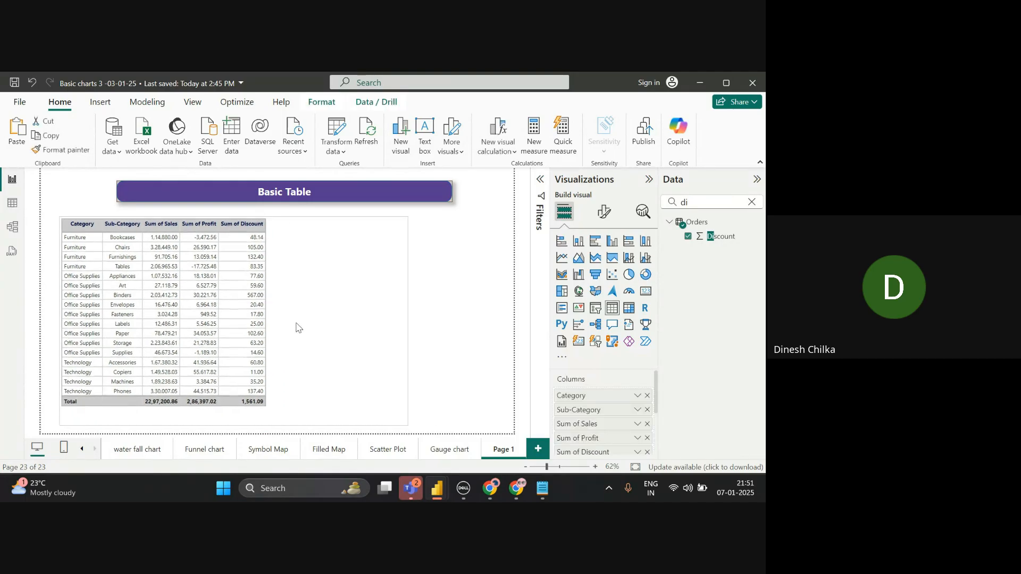
pyautogui.moveTo(406, 425); pyautogui.dragTo(285, 422)
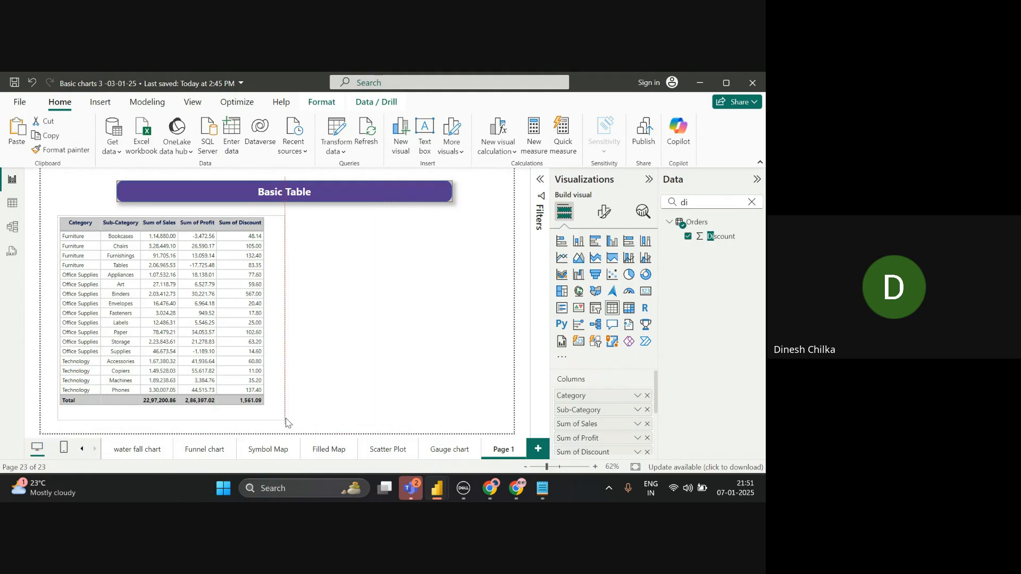
pyautogui.click(355, 392)
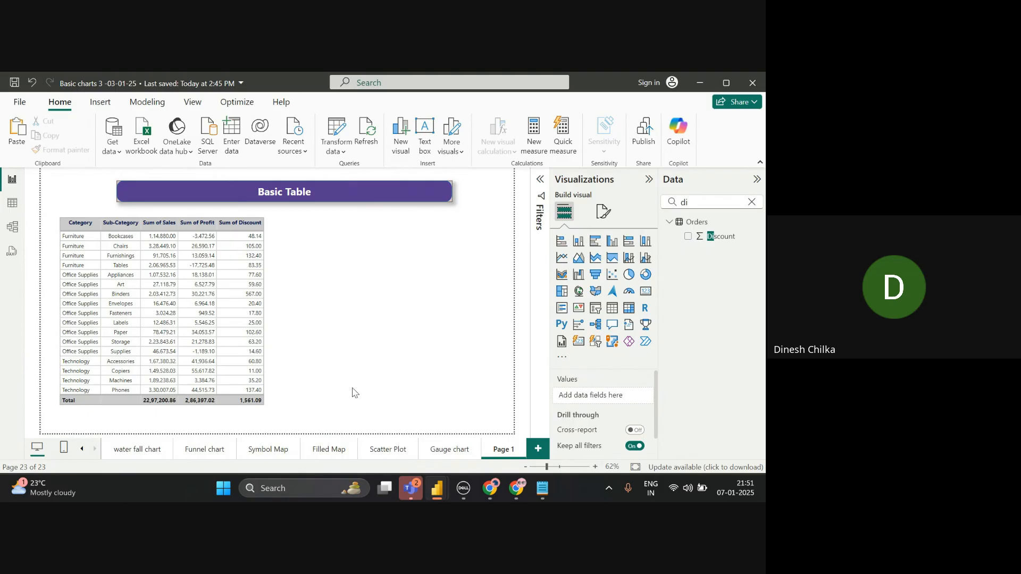
pyautogui.click(612, 308)
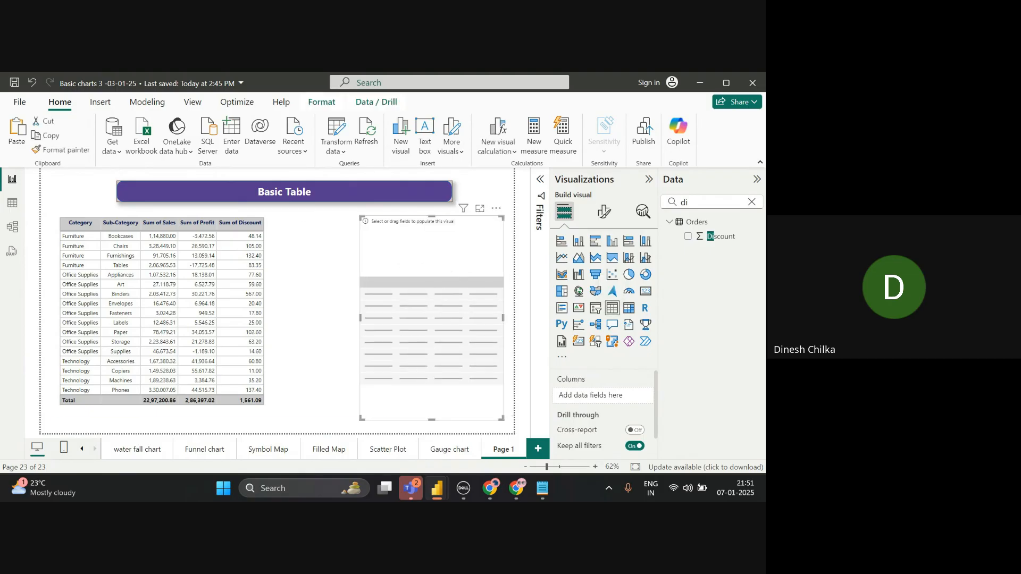
pyautogui.moveTo(429, 249); pyautogui.dragTo(413, 249)
pyautogui.moveTo(482, 208); pyautogui.dragTo(471, 208)
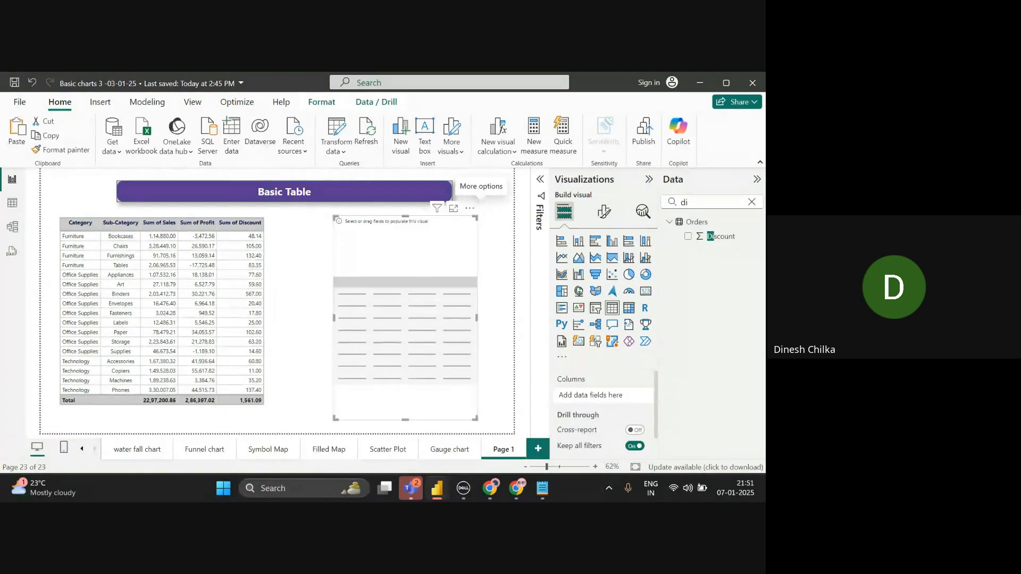
# - Add Category, Sub-Category, Sales and Profit to the new table using the field search
pyautogui.click(751, 204)
pyautogui.click(751, 202)
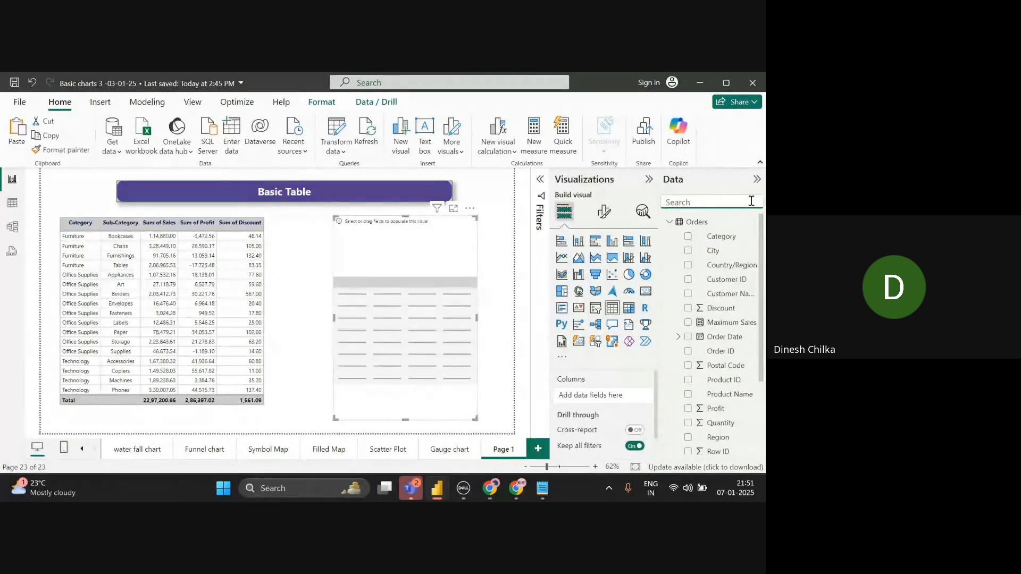
pyautogui.write('ca')
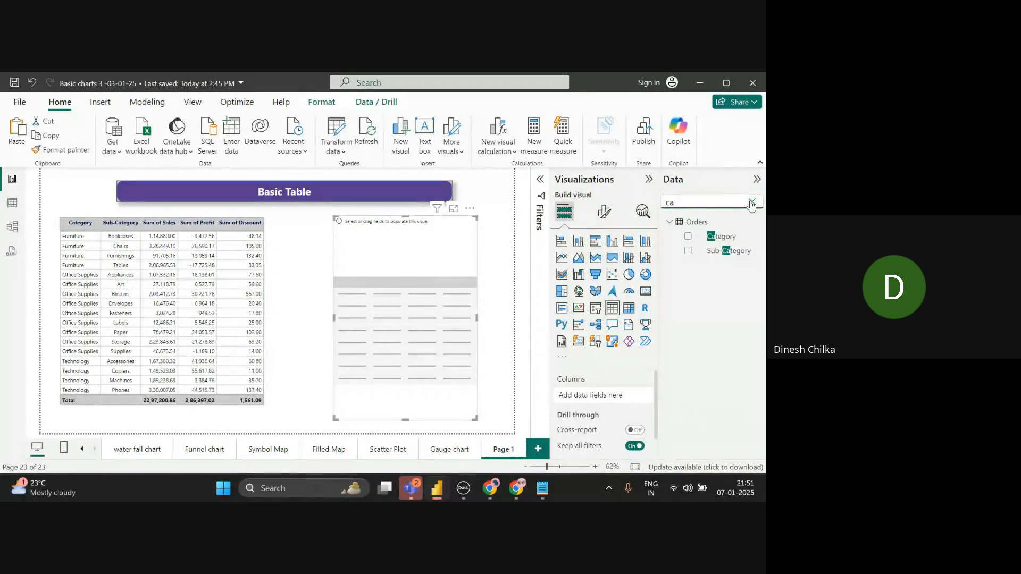
pyautogui.click(688, 236)
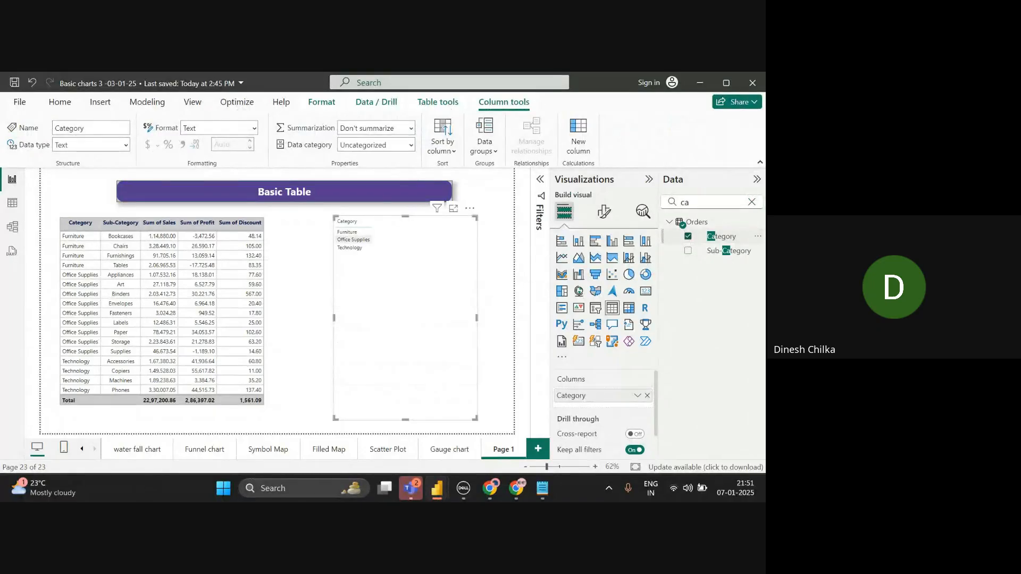
pyautogui.click(688, 250)
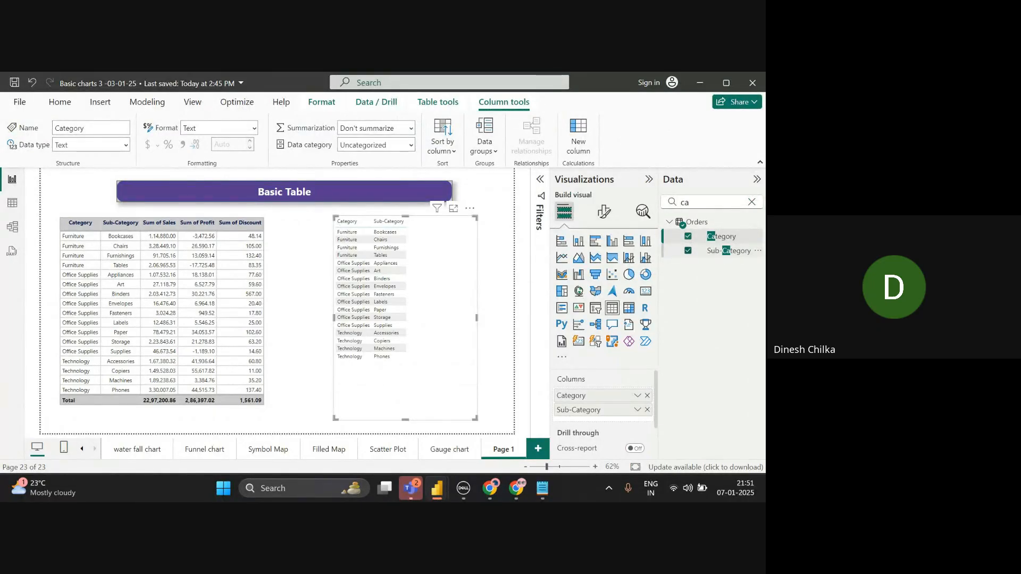
pyautogui.click(752, 203)
pyautogui.write('sa')
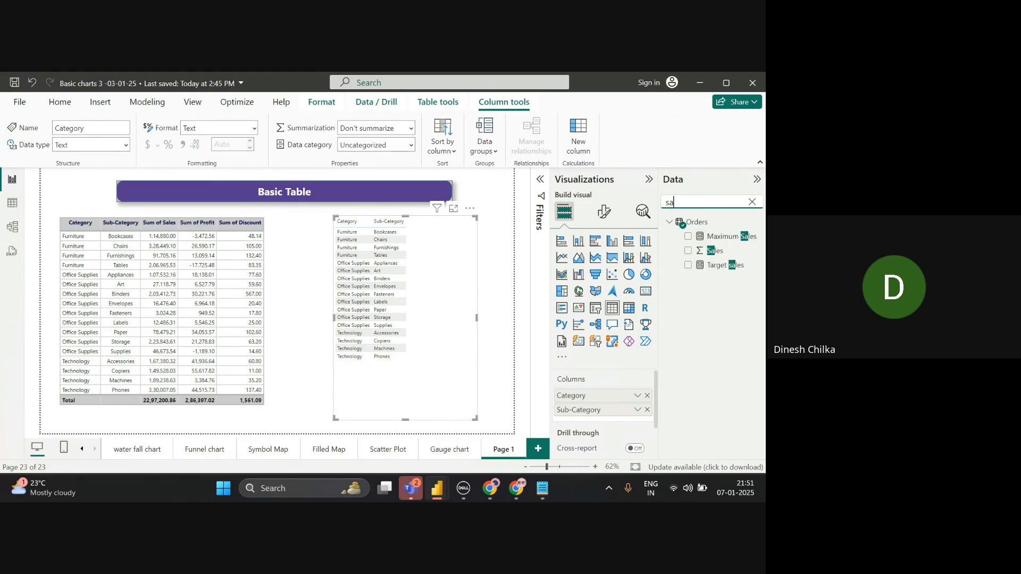
pyautogui.click(688, 251)
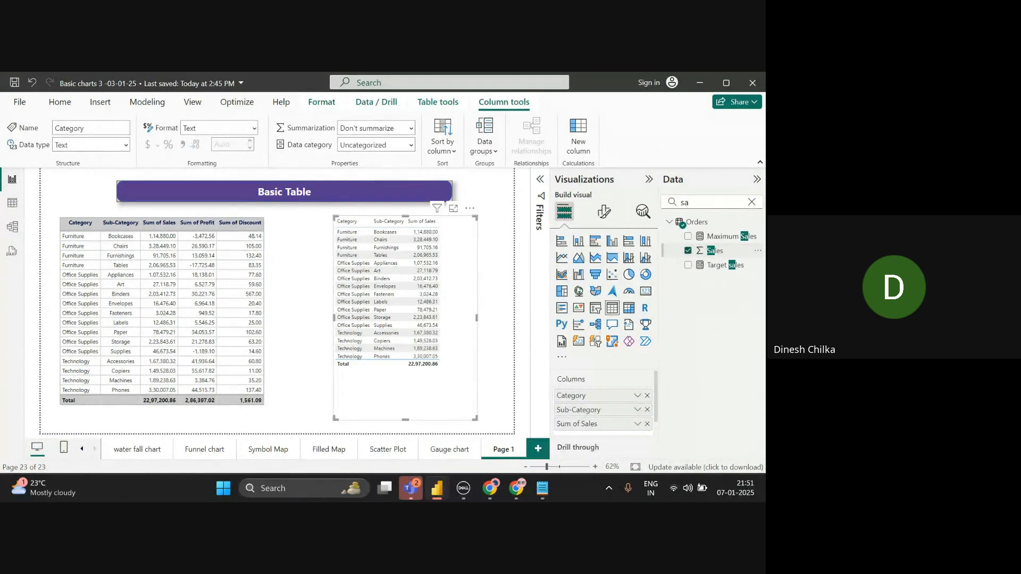
pyautogui.click(752, 203)
pyautogui.write('o')
pyautogui.press('BackSpace')
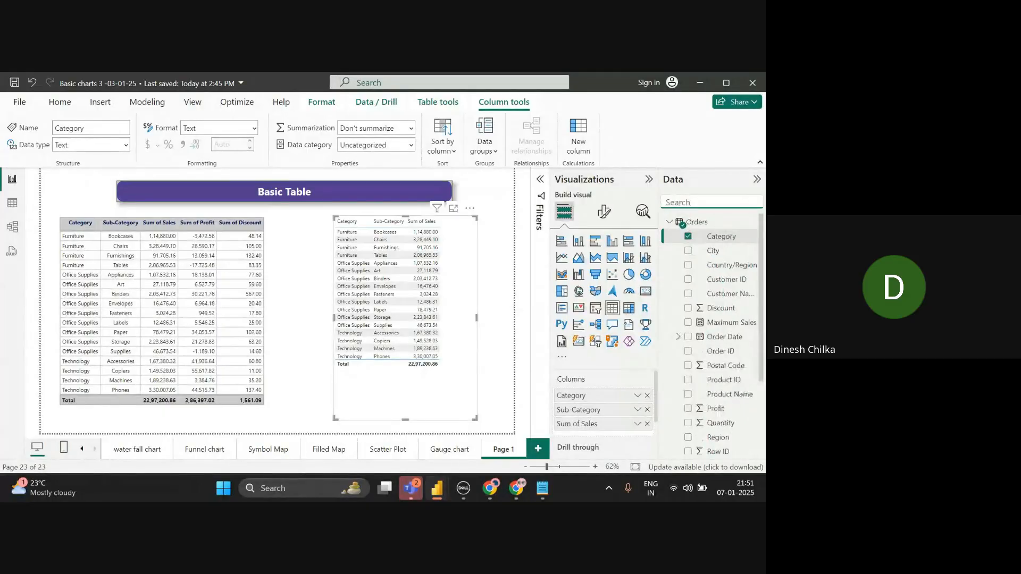
pyautogui.write('pro')
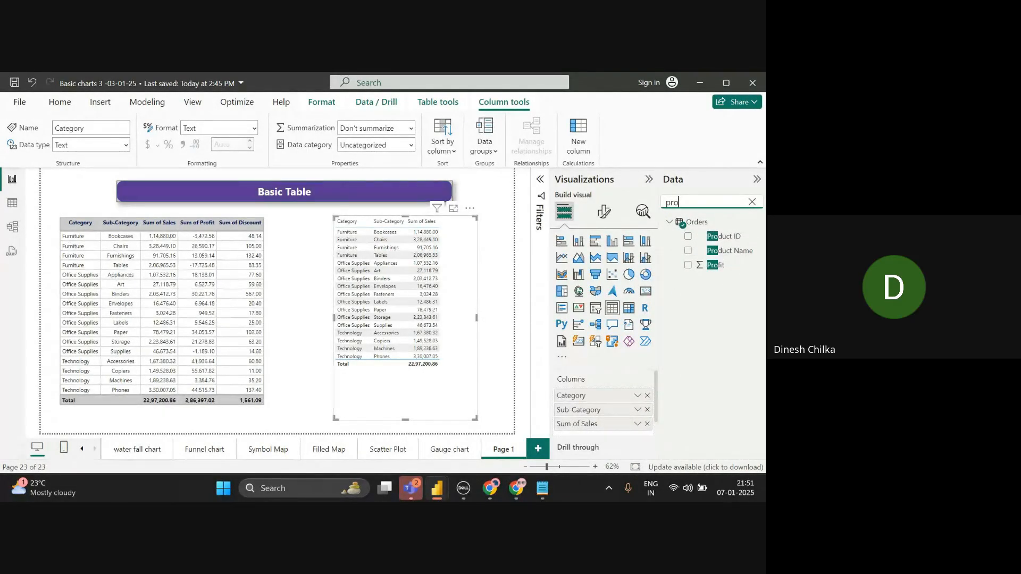
pyautogui.hotkey('alt', 'Tab')
pyautogui.hotkey('alt', 'Tab')
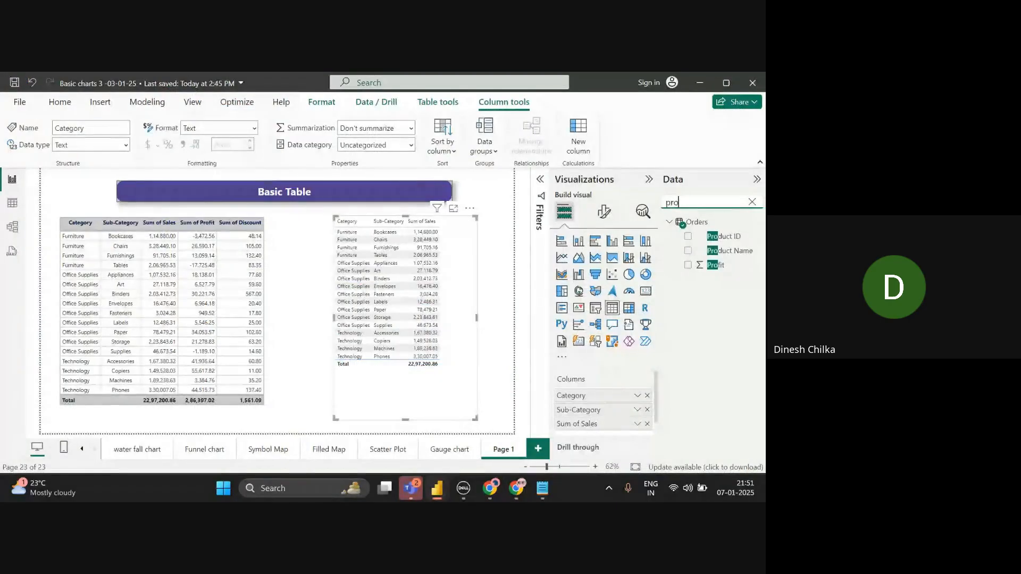
pyautogui.click(688, 264)
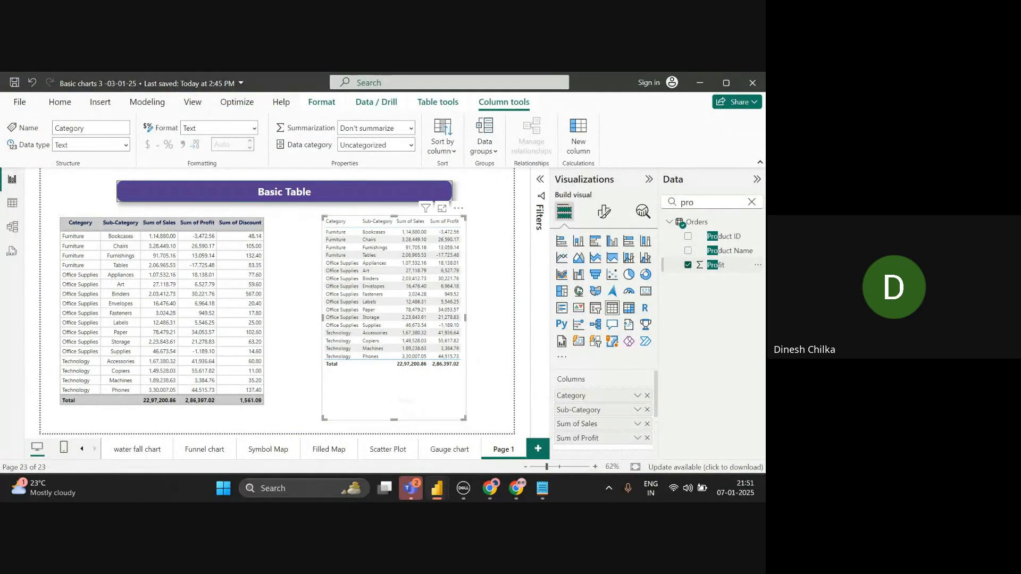
# - Move the new table left and stretch it to the banner's right edge
pyautogui.moveTo(423, 393); pyautogui.dragTo(409, 393)
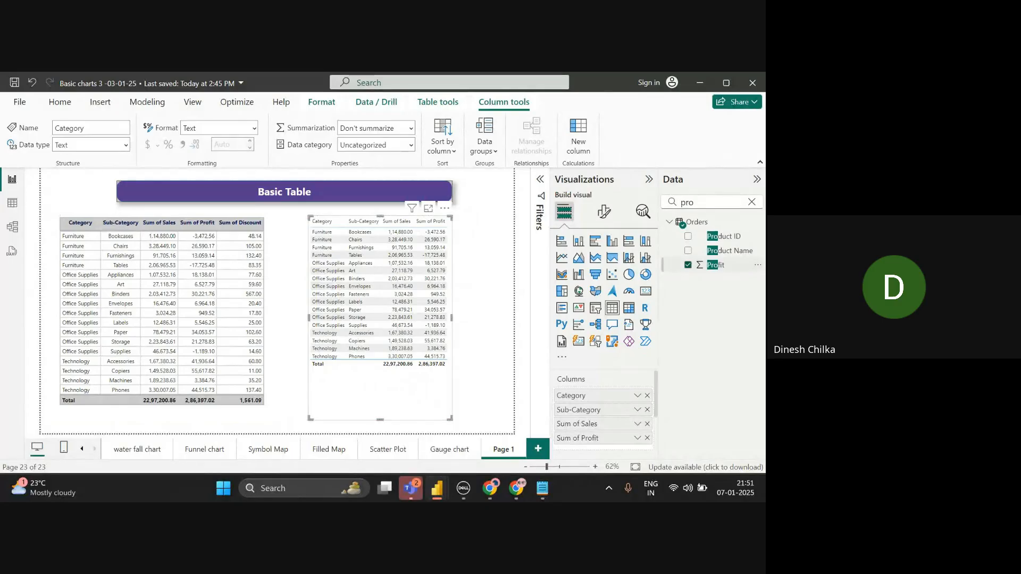
pyautogui.moveTo(444, 208); pyautogui.dragTo(434, 207)
pyautogui.moveTo(442, 317); pyautogui.dragTo(503, 318)
# - Add Discount to the new table and clear the field search
pyautogui.press('BackSpace')
pyautogui.press('BackSpace')
pyautogui.press('BackSpace')
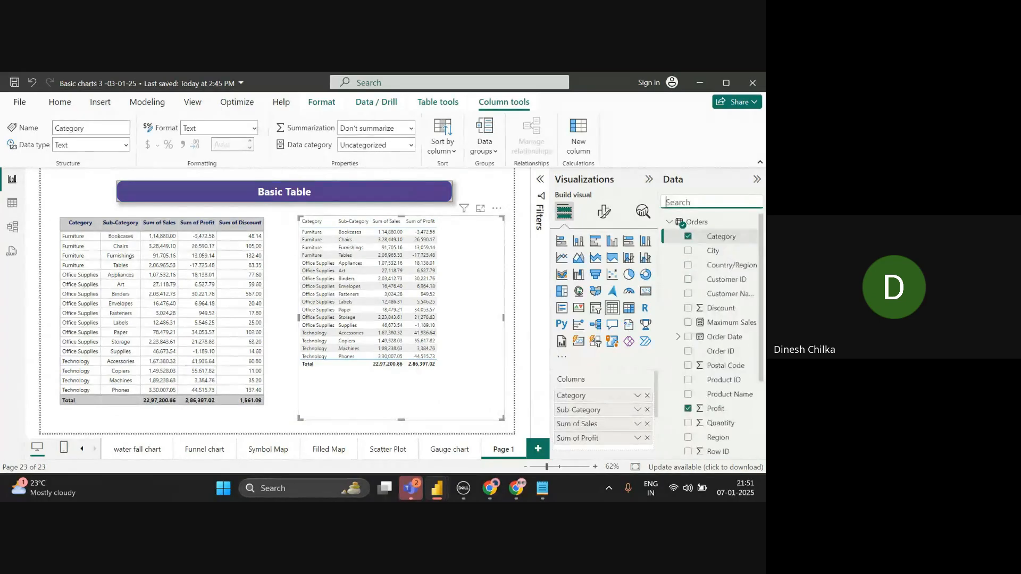
pyautogui.write('di')
pyautogui.click(710, 236)
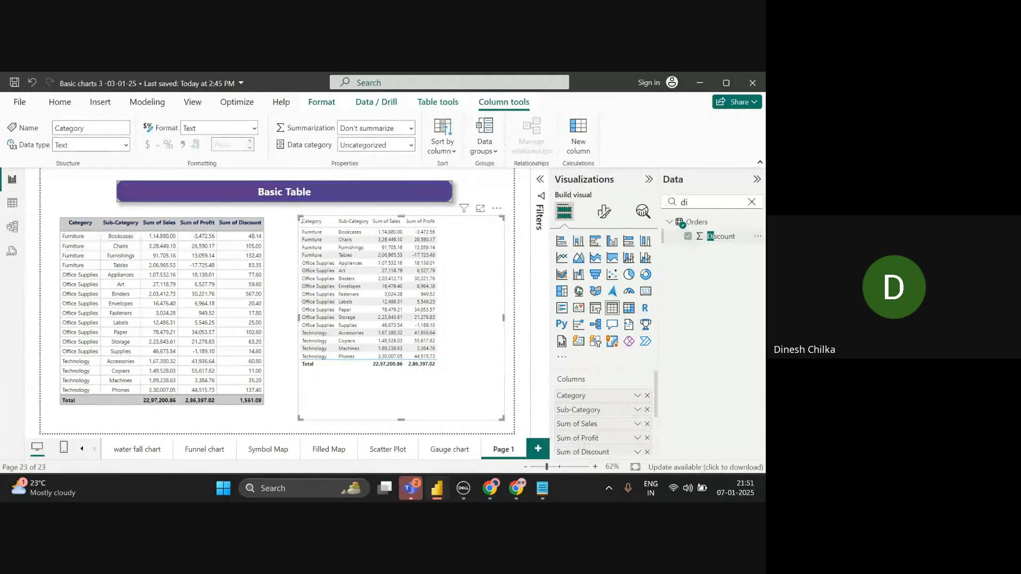
pyautogui.write('q')
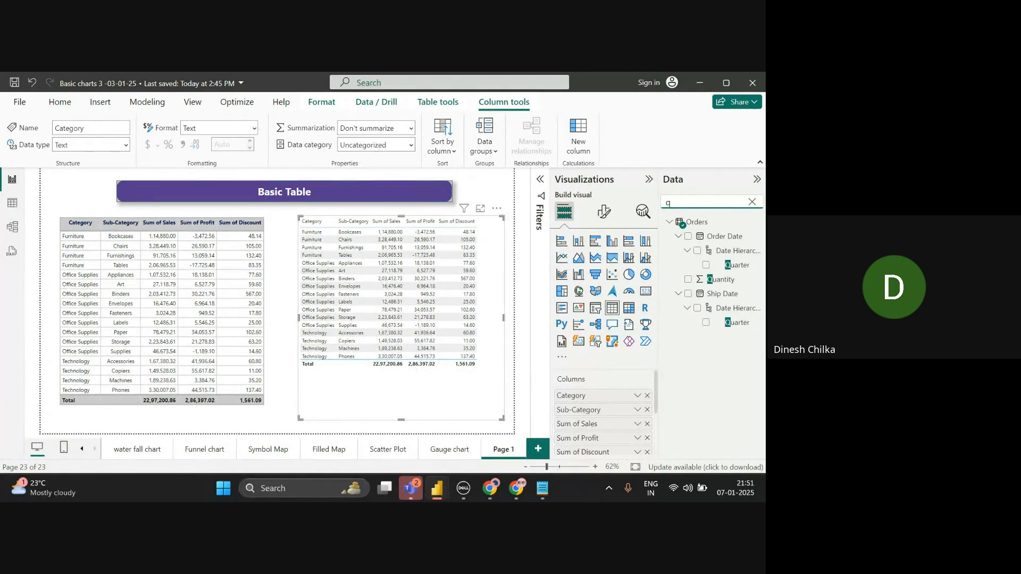
pyautogui.press('BackSpace')
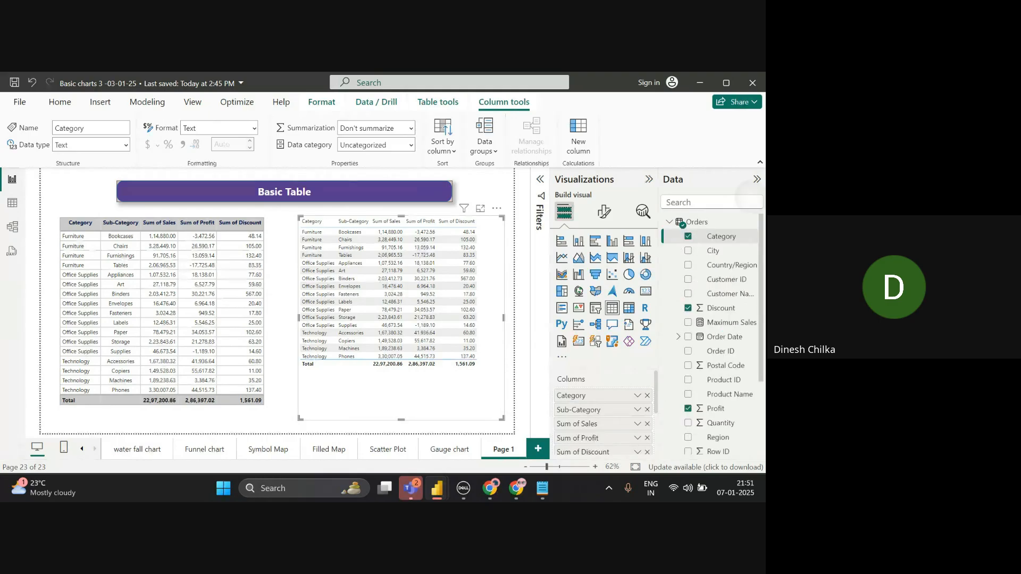
pyautogui.click(272, 413)
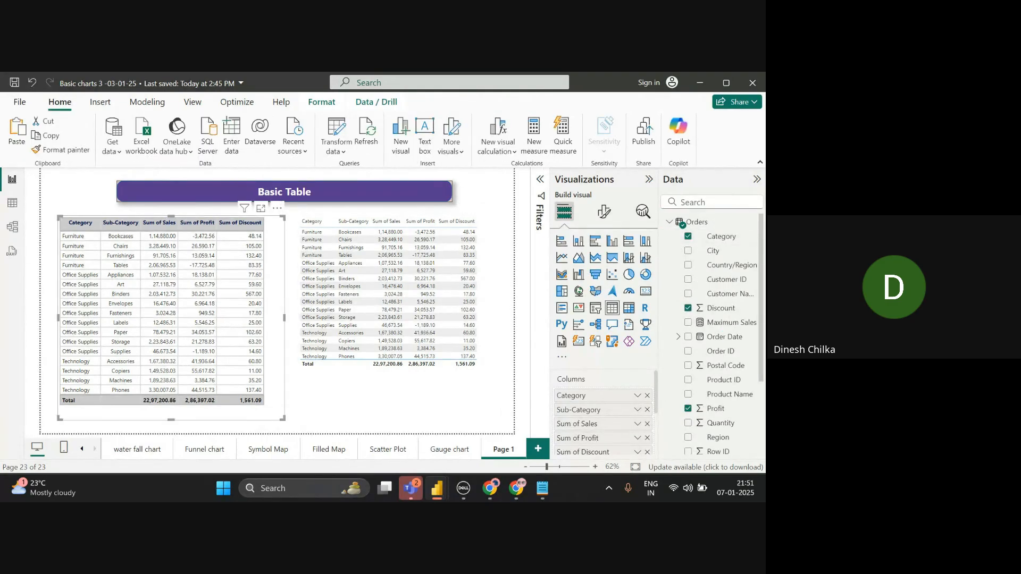
# - Try the Minimal, Bold header, Alternating rows and Flashy rows style presets on the left table
pyautogui.click(487, 183)
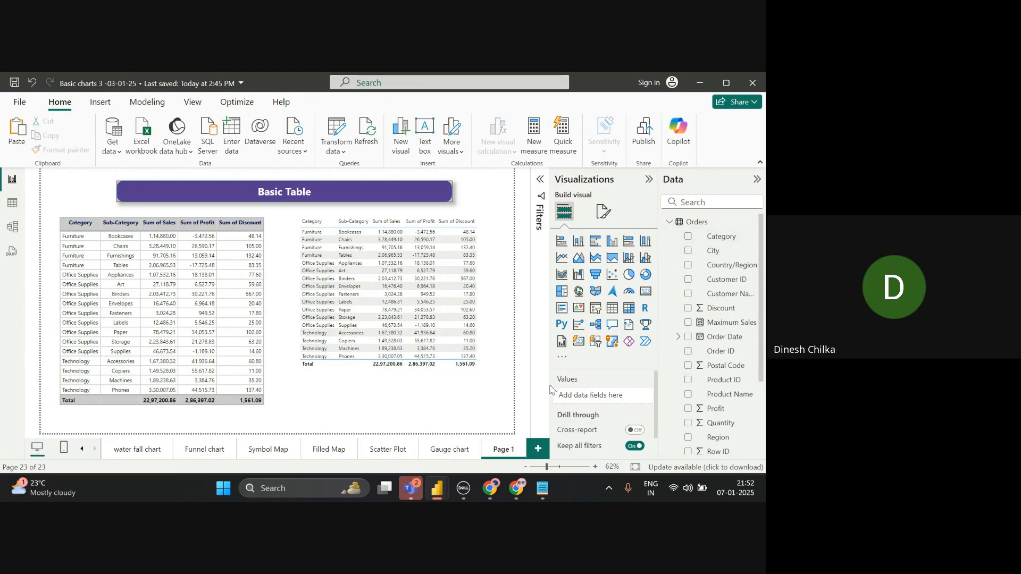
pyautogui.click(218, 416)
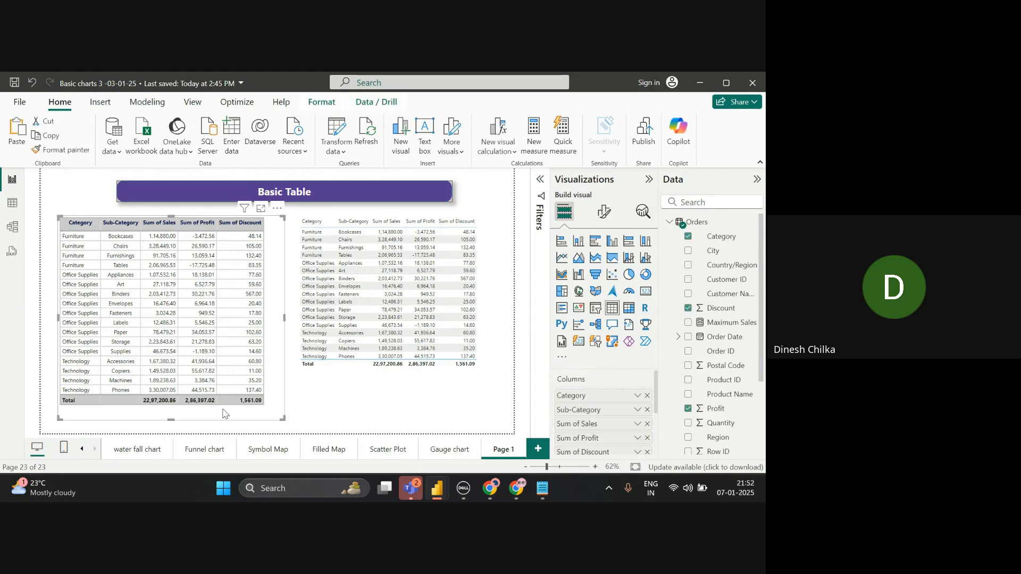
pyautogui.click(604, 213)
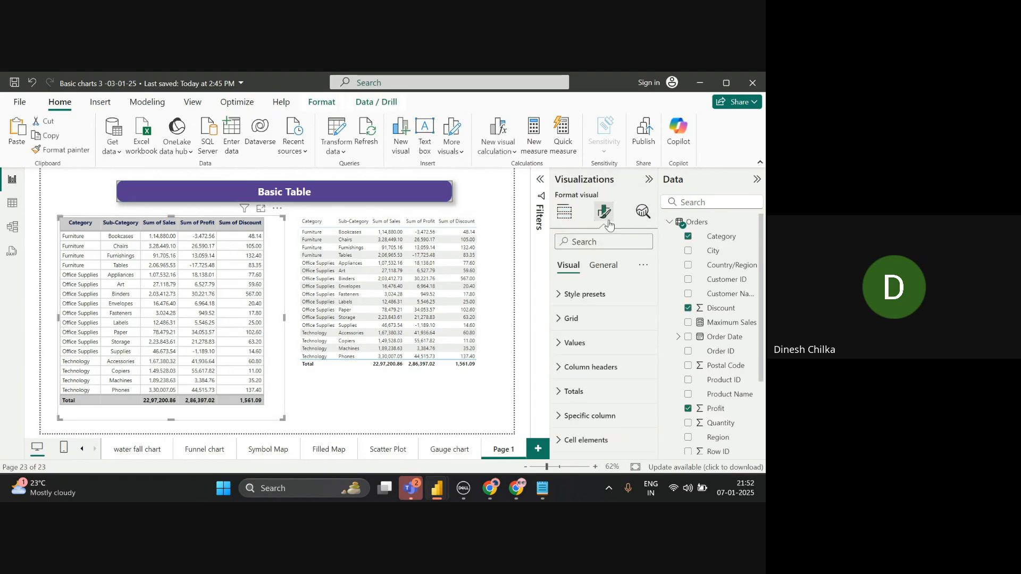
pyautogui.click(633, 295)
pyautogui.click(617, 336)
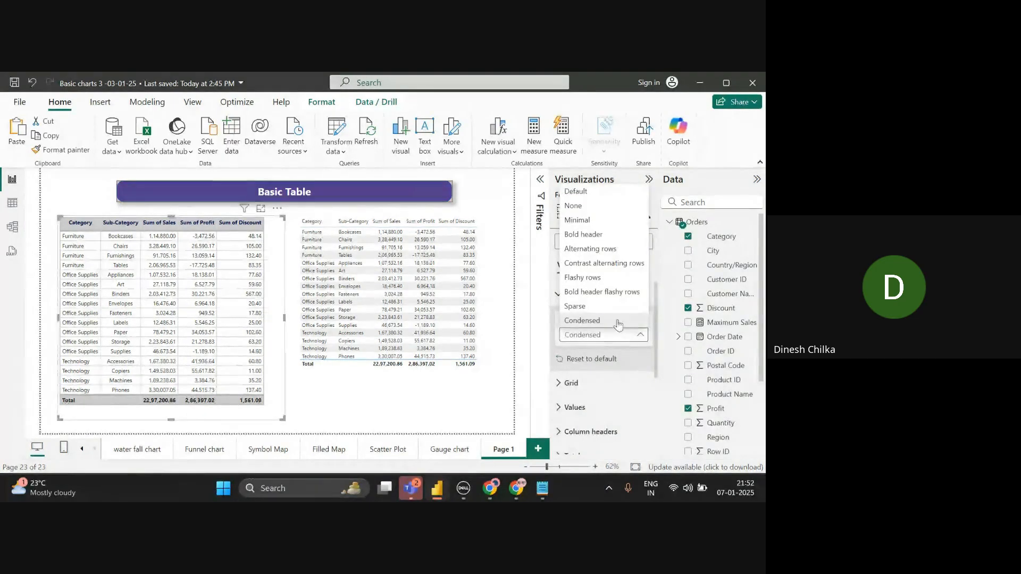
pyautogui.click(610, 223)
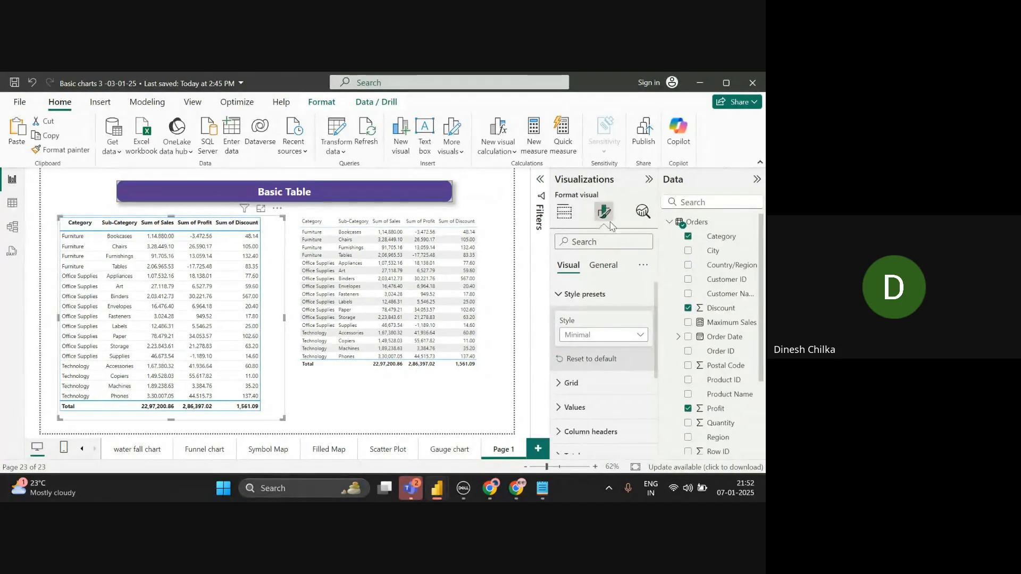
pyautogui.click(598, 335)
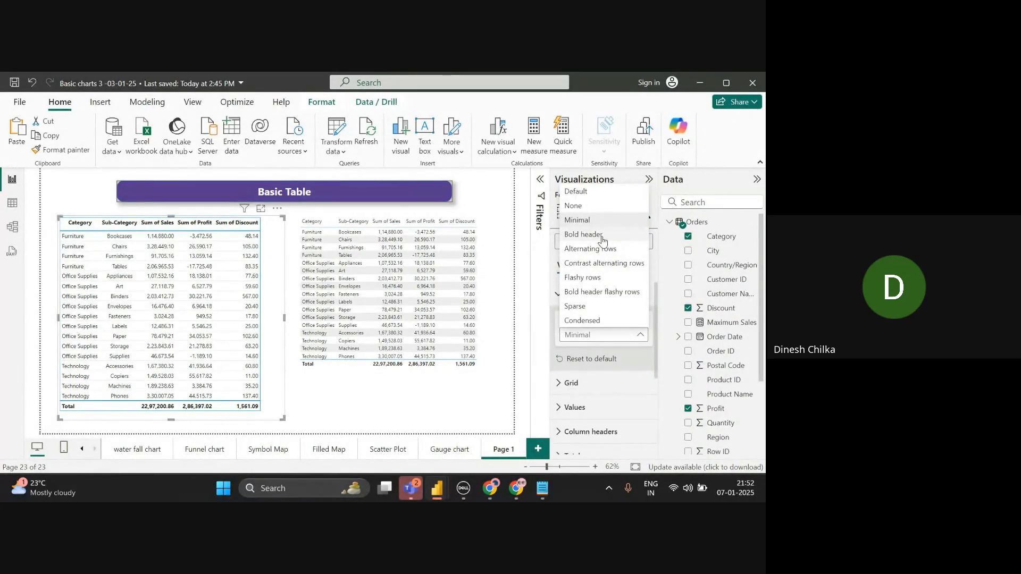
pyautogui.click(583, 235)
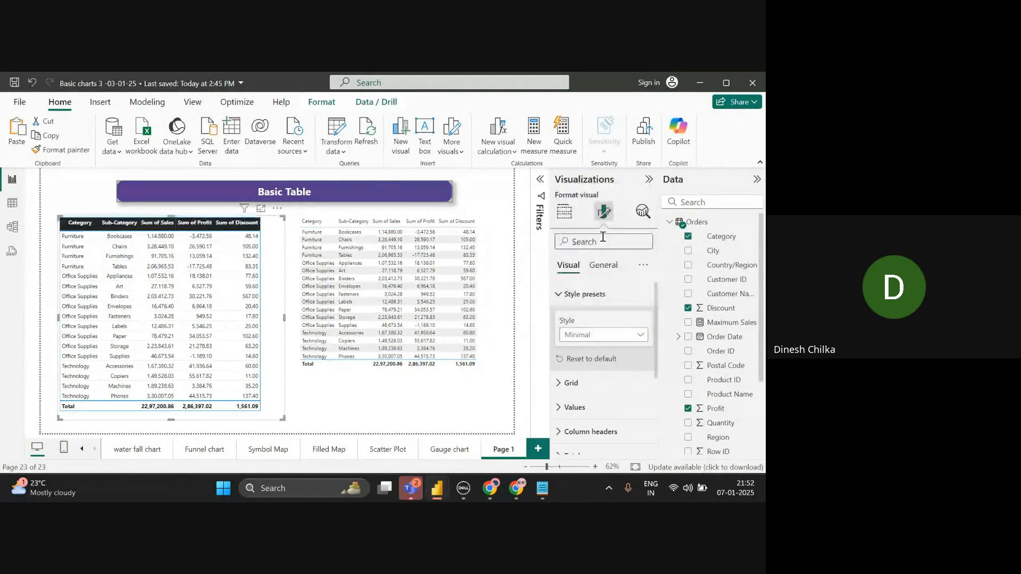
pyautogui.click(592, 333)
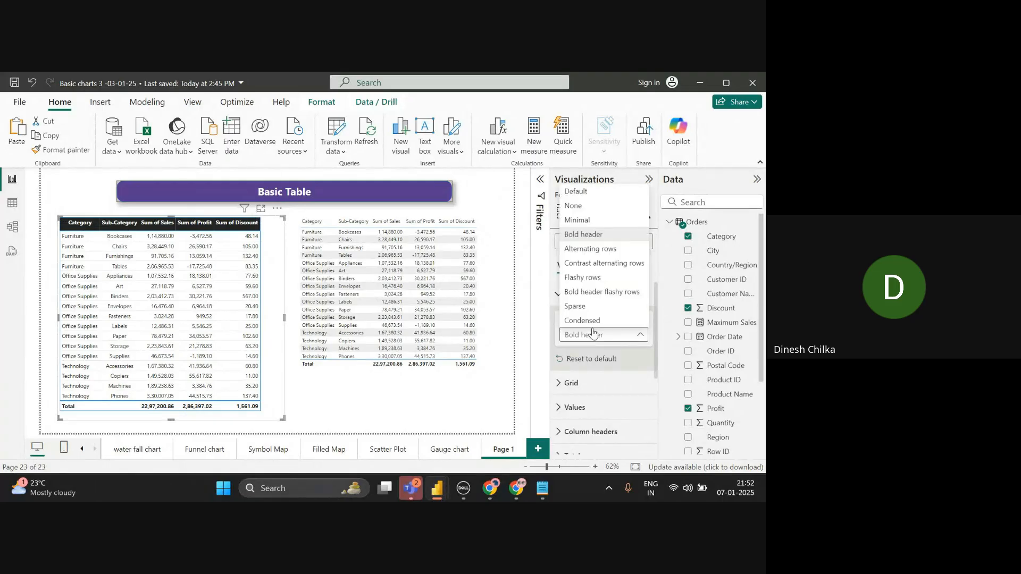
pyautogui.click(599, 250)
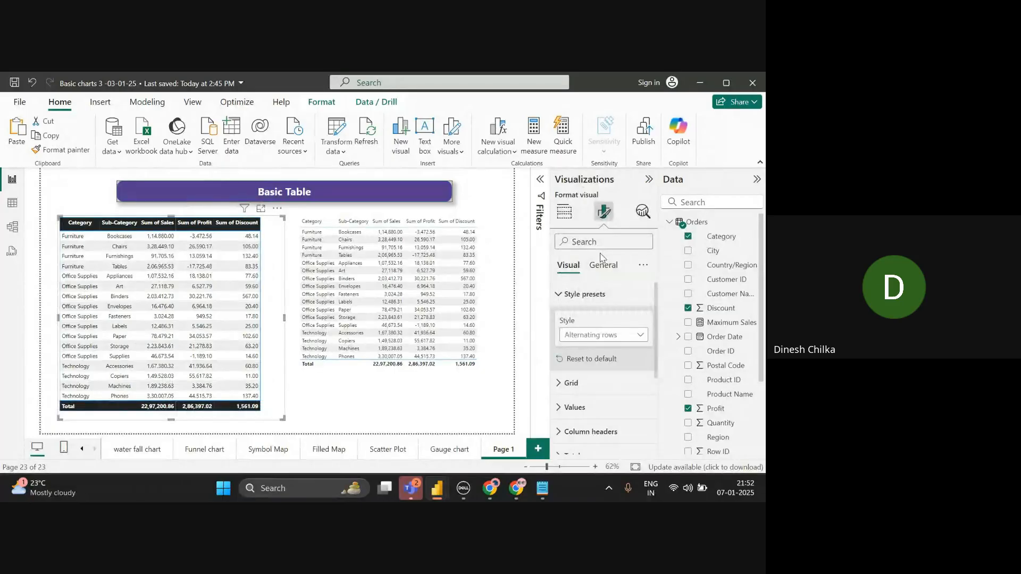
pyautogui.click(597, 334)
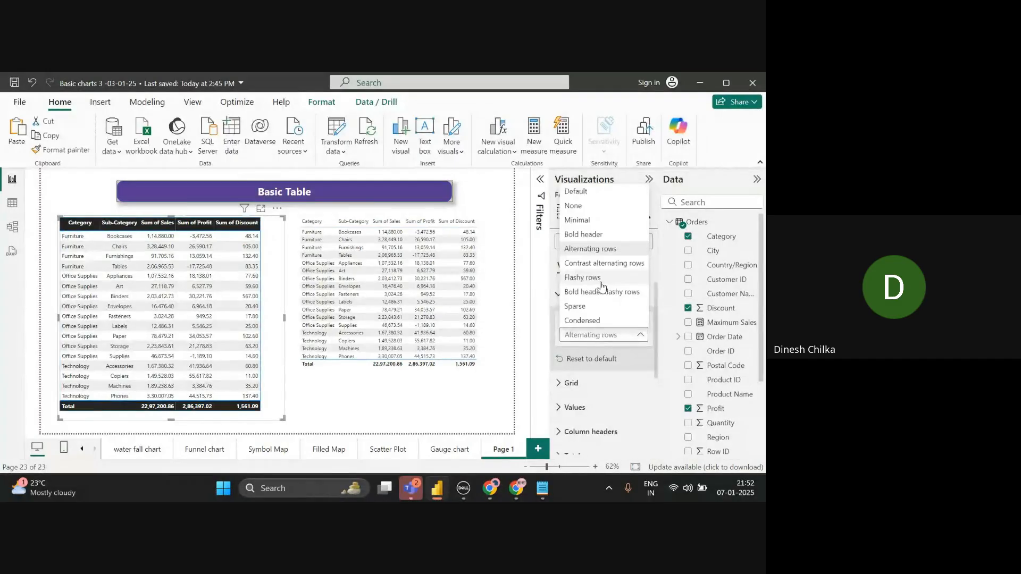
pyautogui.click(600, 282)
# - Try Default, Condensed and Sparse presets, then settle on the None style
pyautogui.click(594, 343)
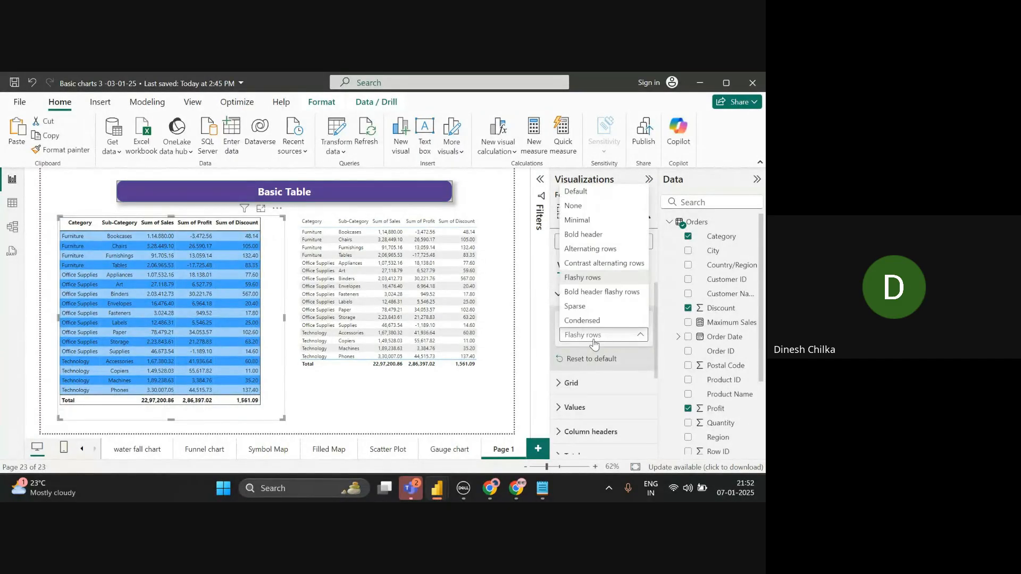
pyautogui.click(604, 195)
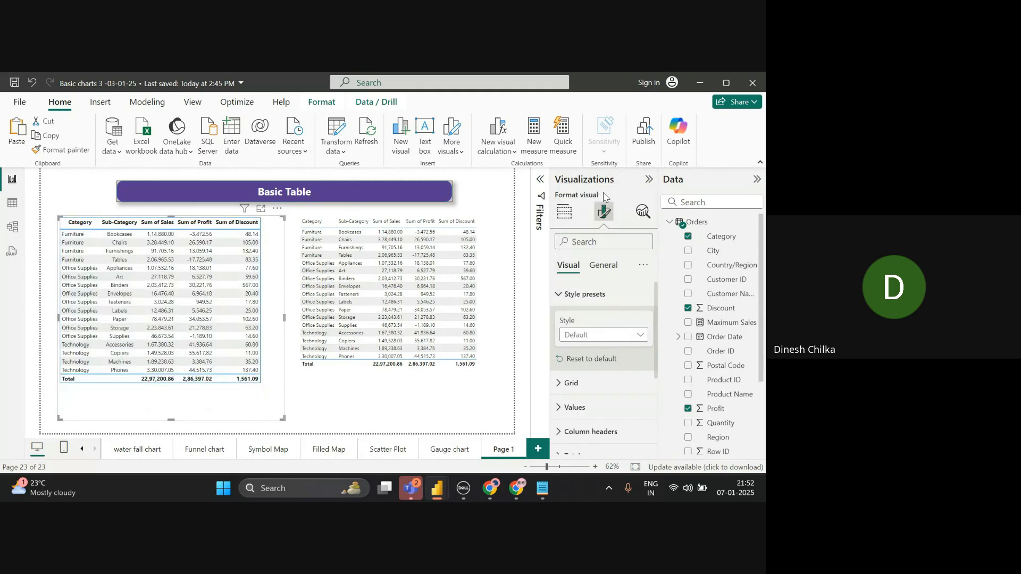
pyautogui.click(589, 343)
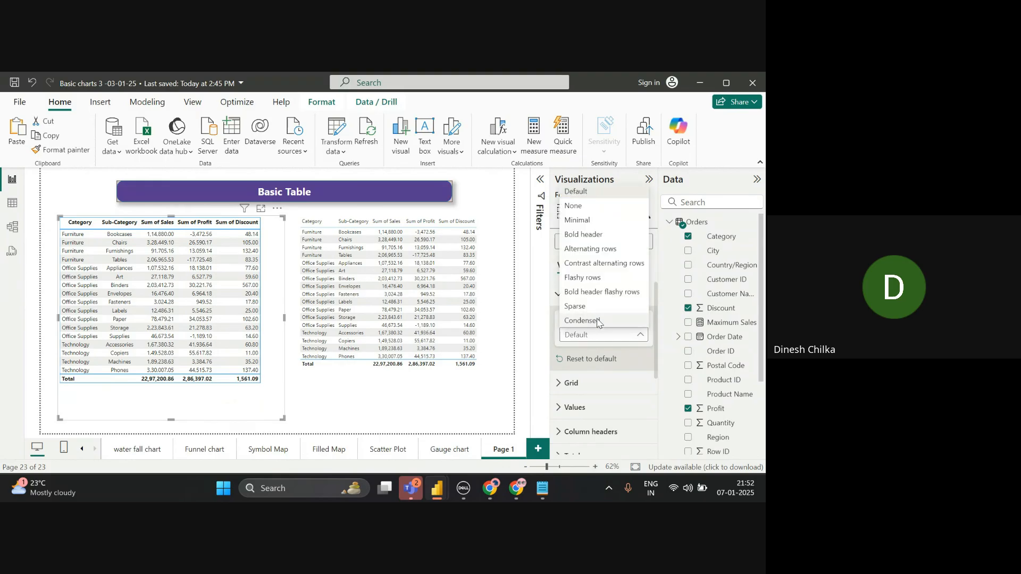
pyautogui.click(598, 321)
pyautogui.click(588, 342)
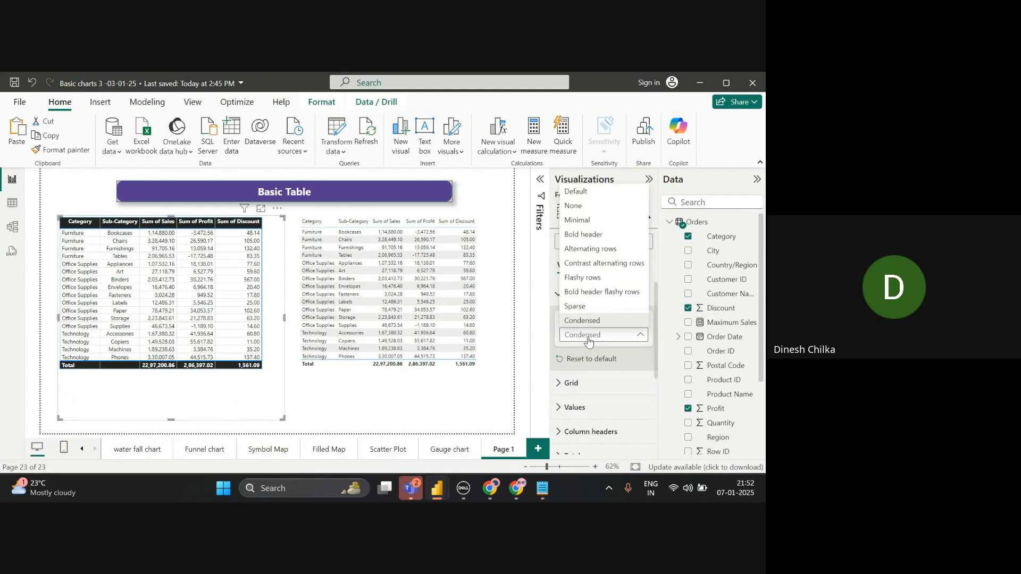
pyautogui.click(595, 308)
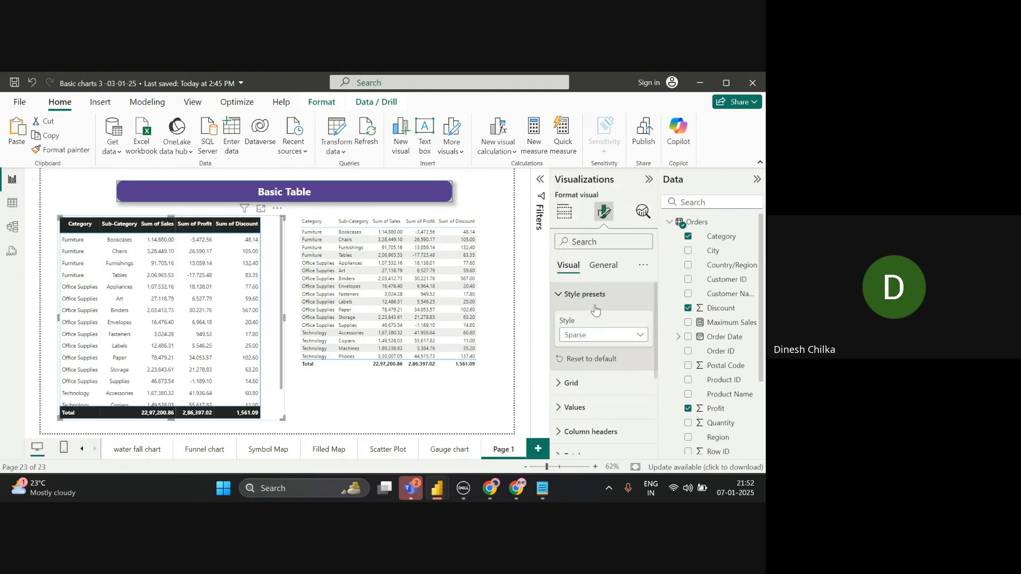
pyautogui.click(592, 336)
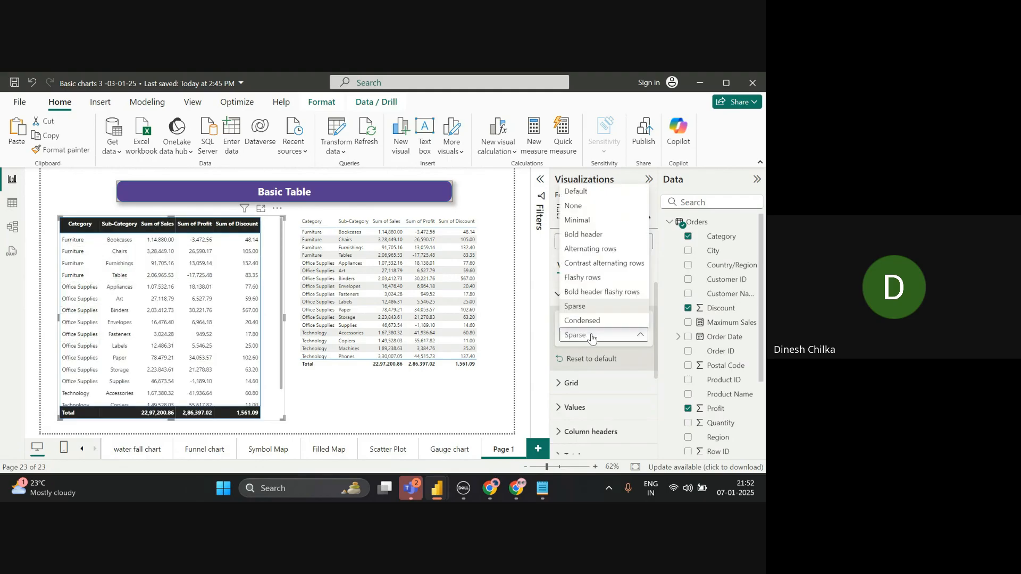
pyautogui.click(588, 209)
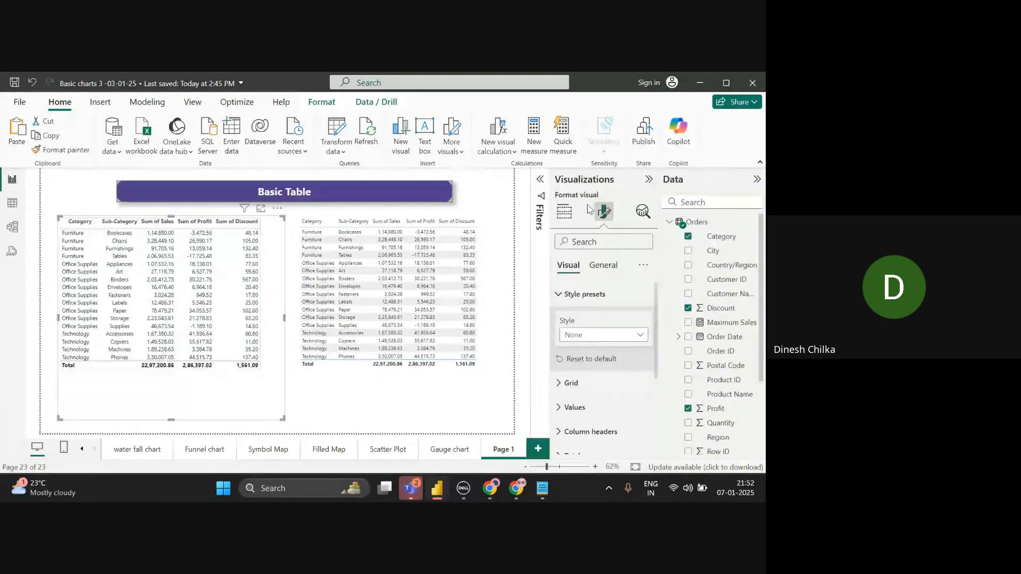
pyautogui.click(496, 267)
pyautogui.click(512, 267)
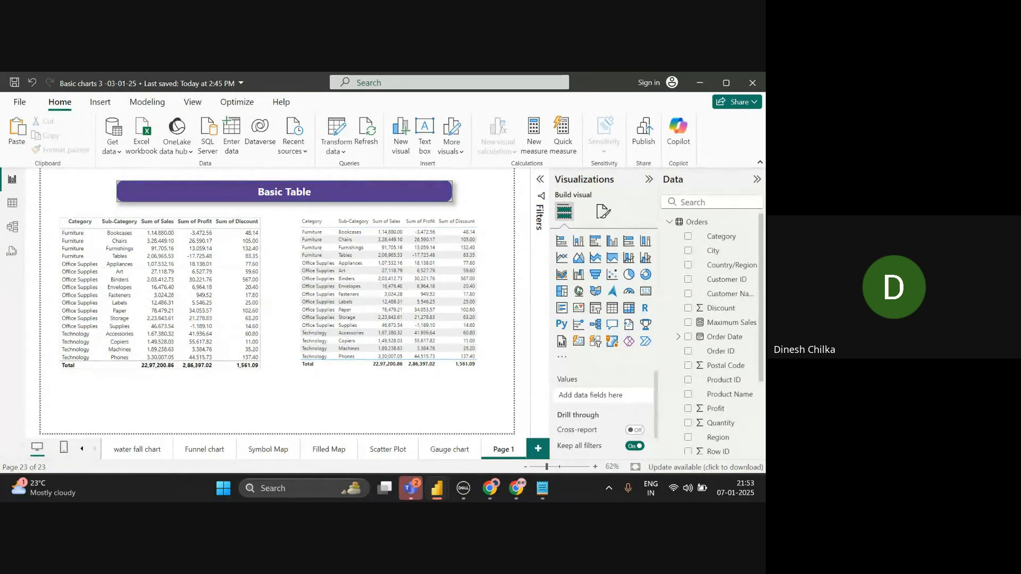
# - Apply the Minimal style preset to the left table and deselect it
pyautogui.click(162, 418)
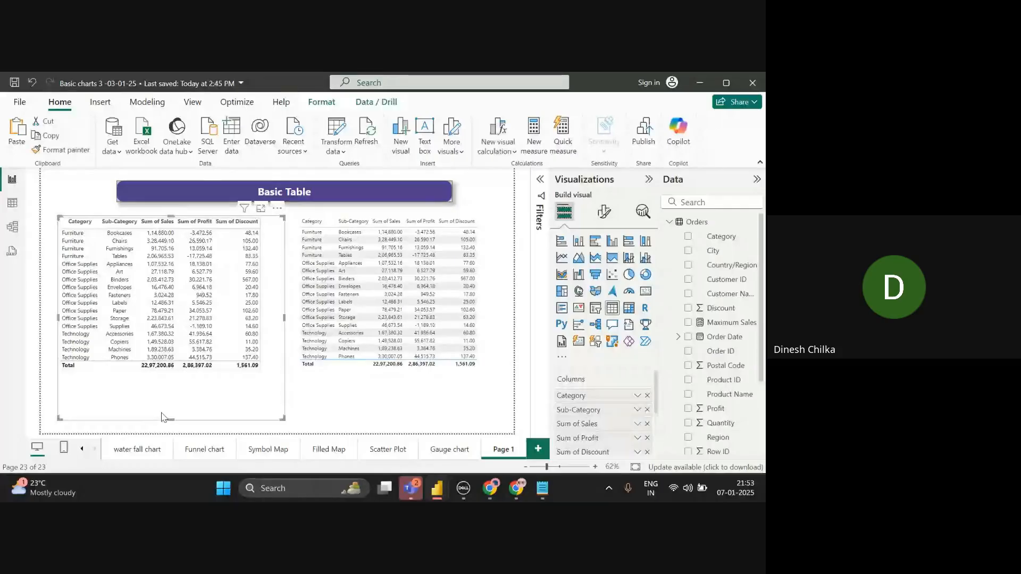
pyautogui.click(605, 212)
pyautogui.click(587, 295)
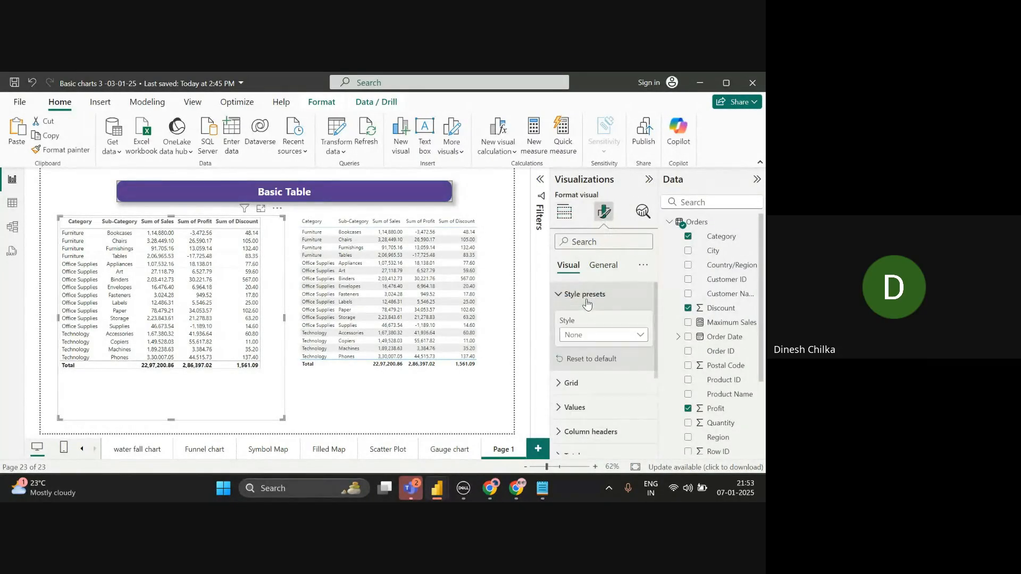
pyautogui.click(587, 336)
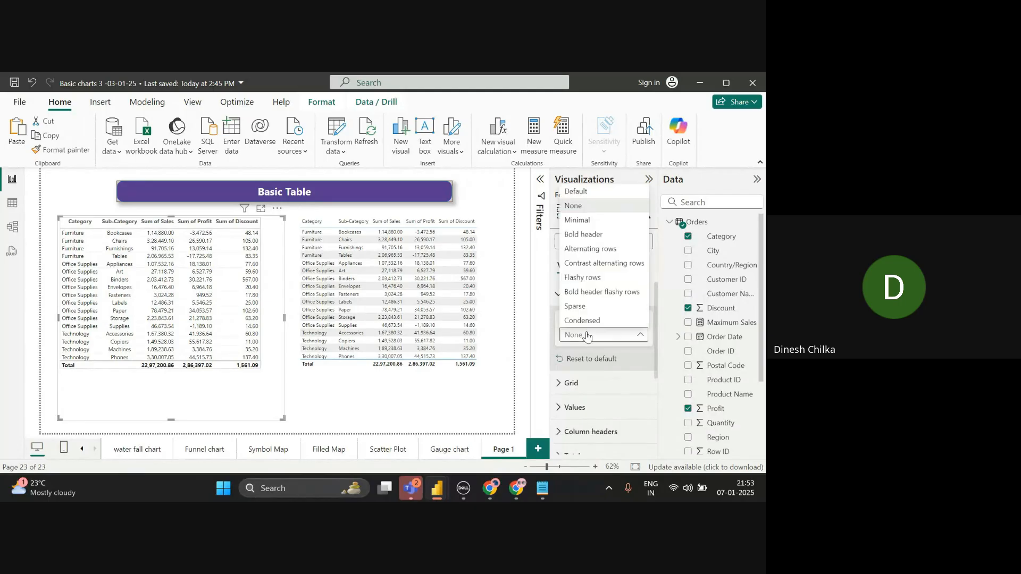
pyautogui.click(595, 220)
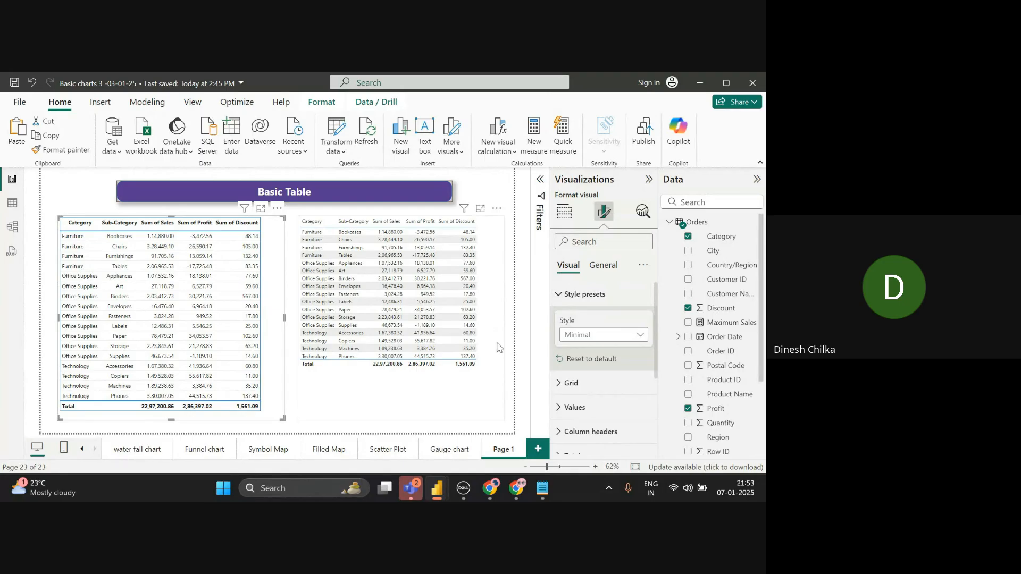
pyautogui.click(510, 179)
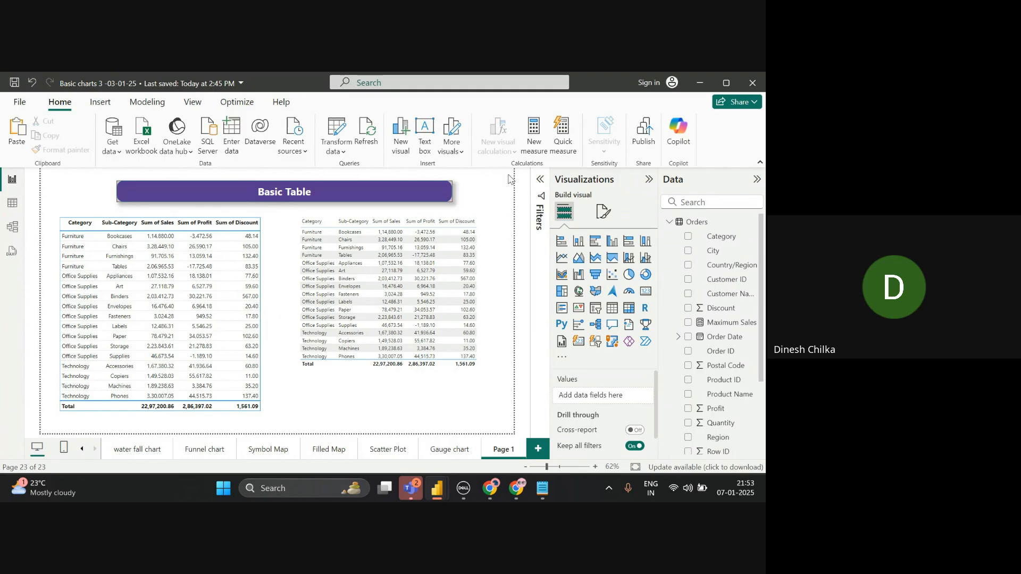
# - Glance at the Google Meet call and return to Page 1's page formatting settings
pyautogui.hotkey('alt', 'Tab')
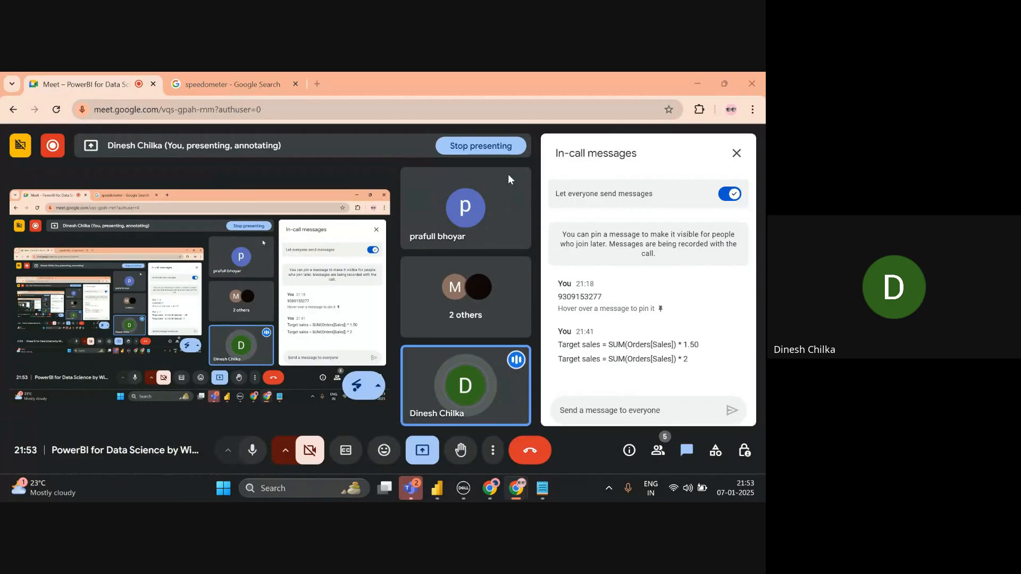
pyautogui.hotkey('alt', 'Tab')
pyautogui.click(603, 212)
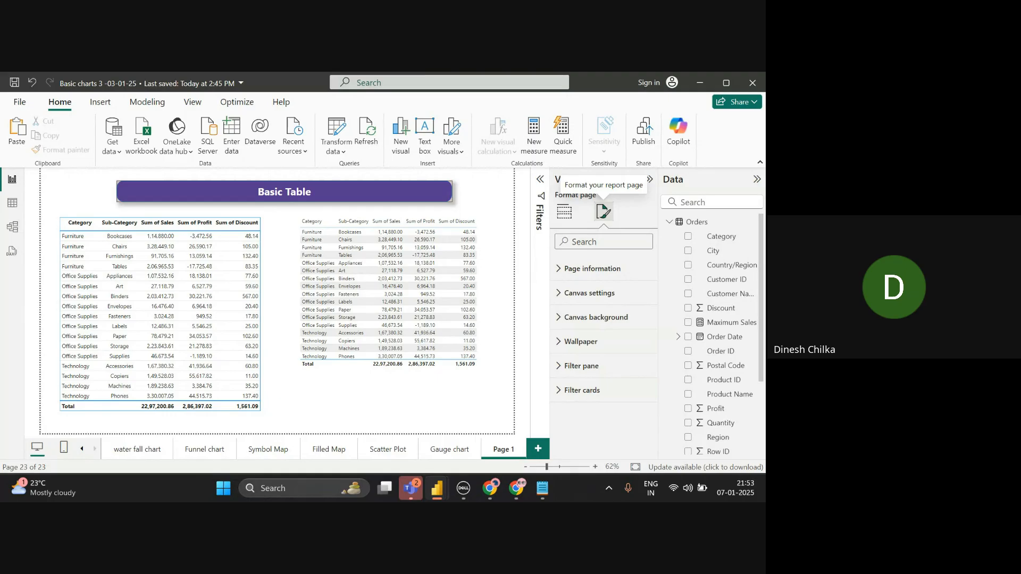
# - Try Bold header and Flashy rows on the left table, clear the Paper cross-filter, then choose None
pyautogui.click(564, 212)
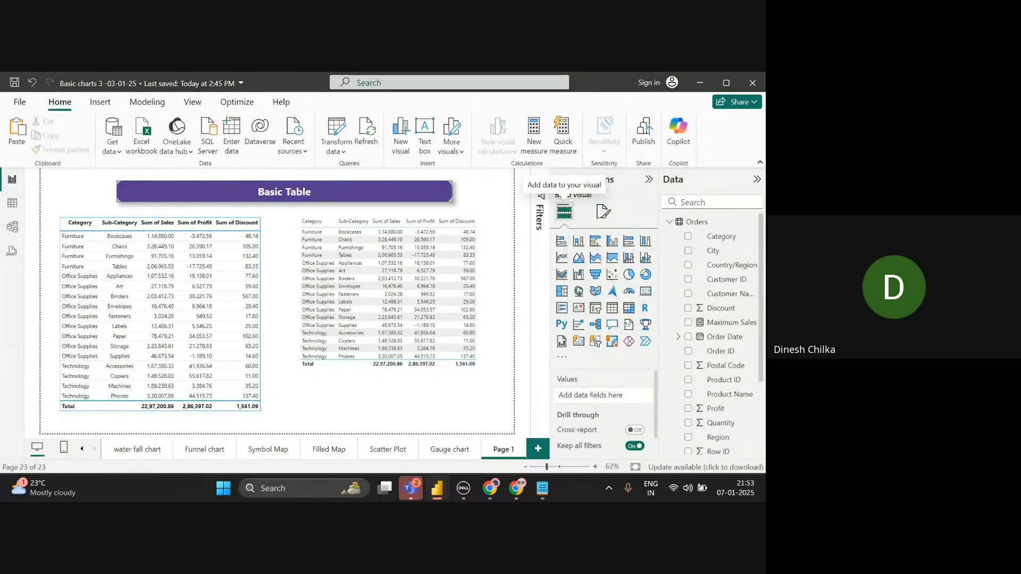
pyautogui.click(229, 336)
pyautogui.click(603, 212)
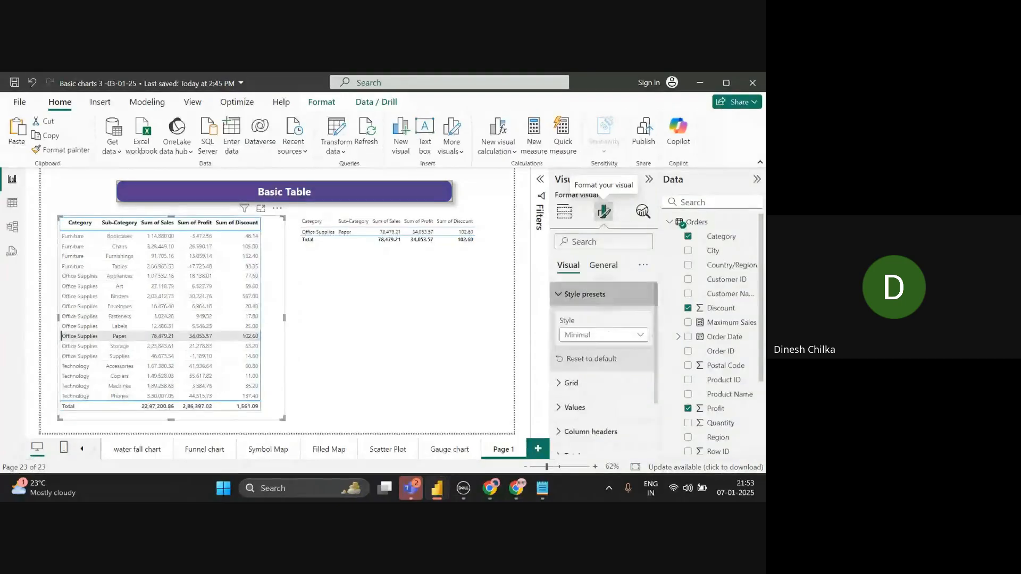
pyautogui.click(604, 335)
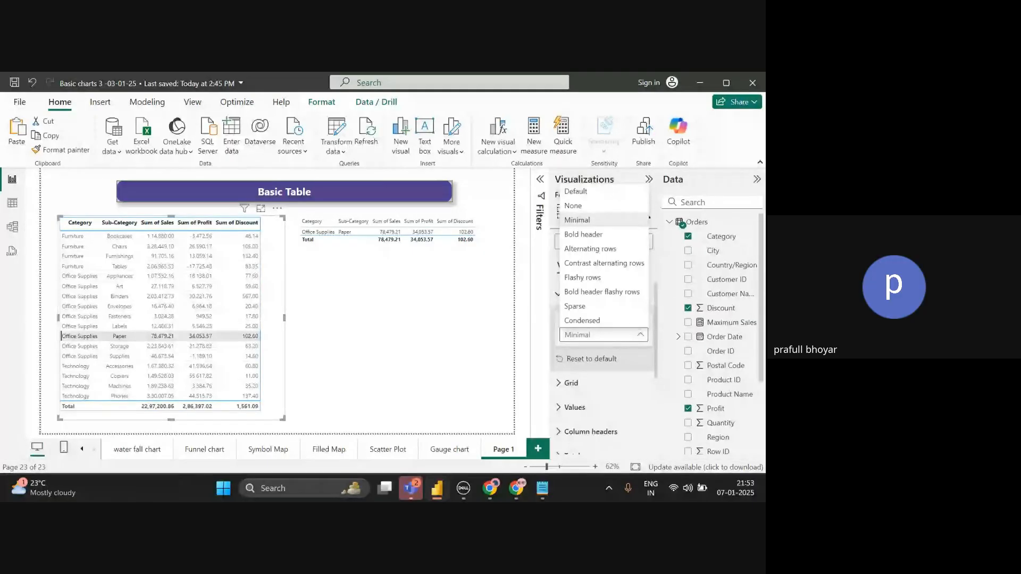
pyautogui.click(583, 234)
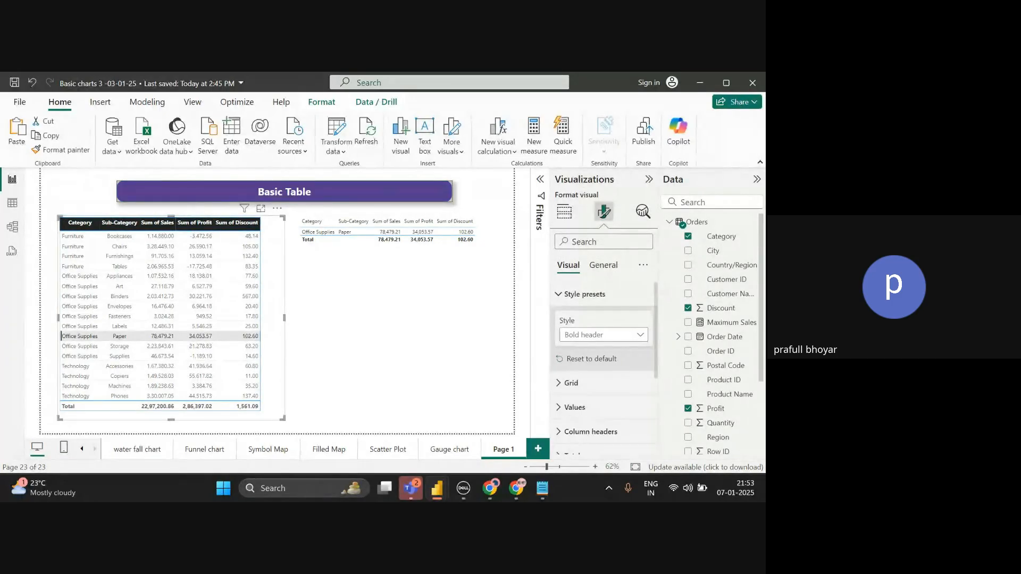
pyautogui.click(604, 335)
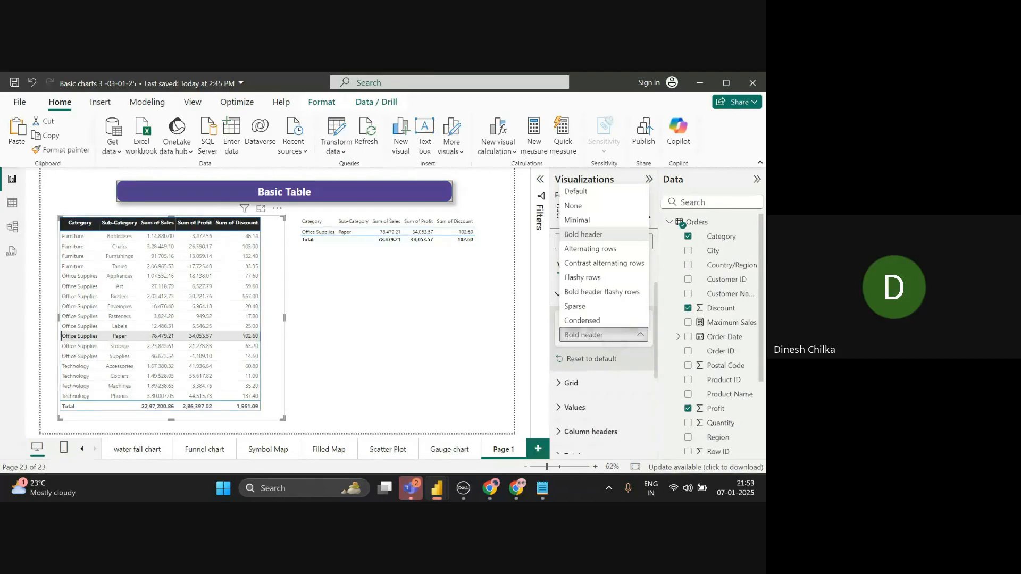
pyautogui.click(583, 277)
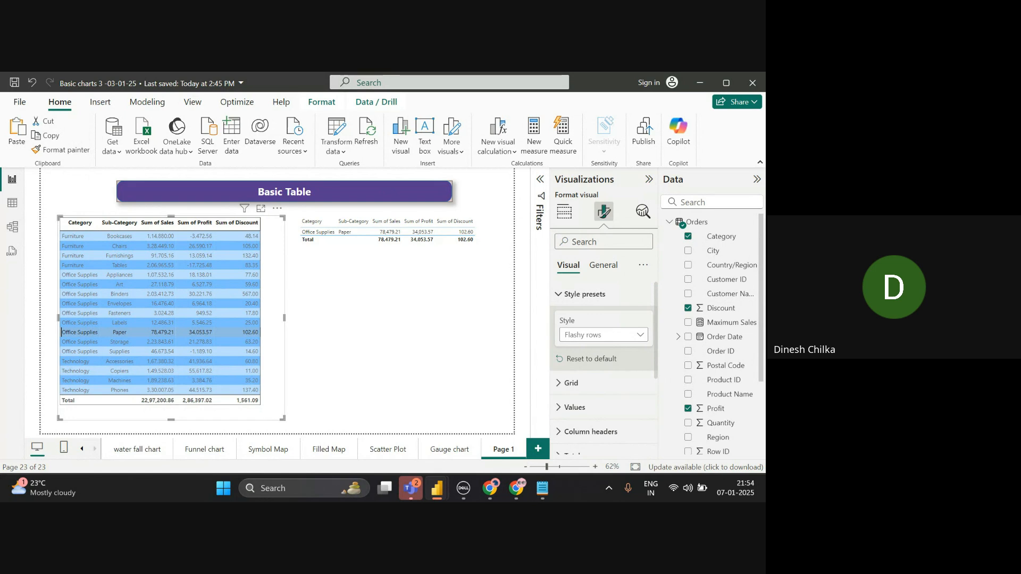
pyautogui.click(61, 332)
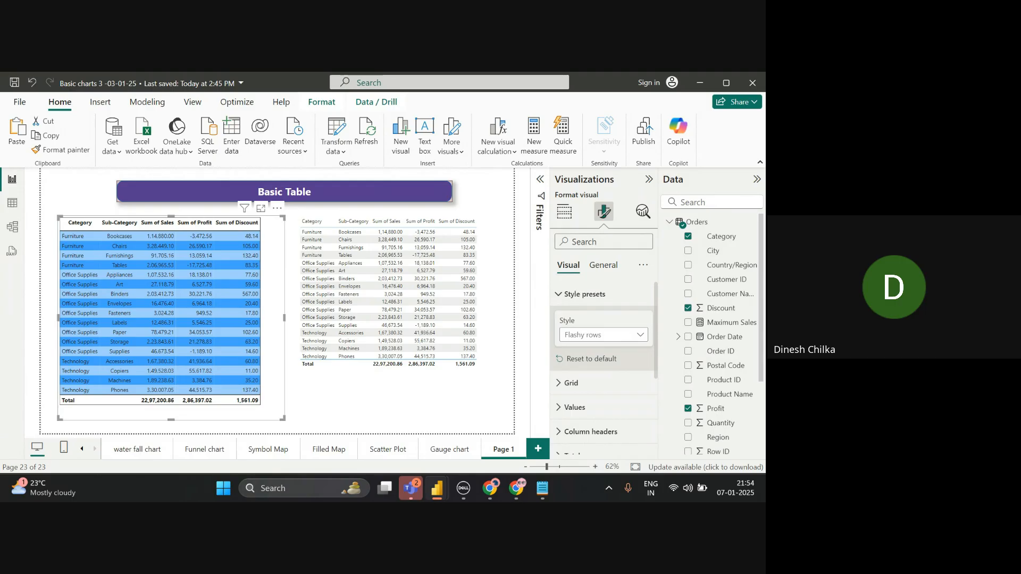
pyautogui.click(604, 334)
pyautogui.click(572, 205)
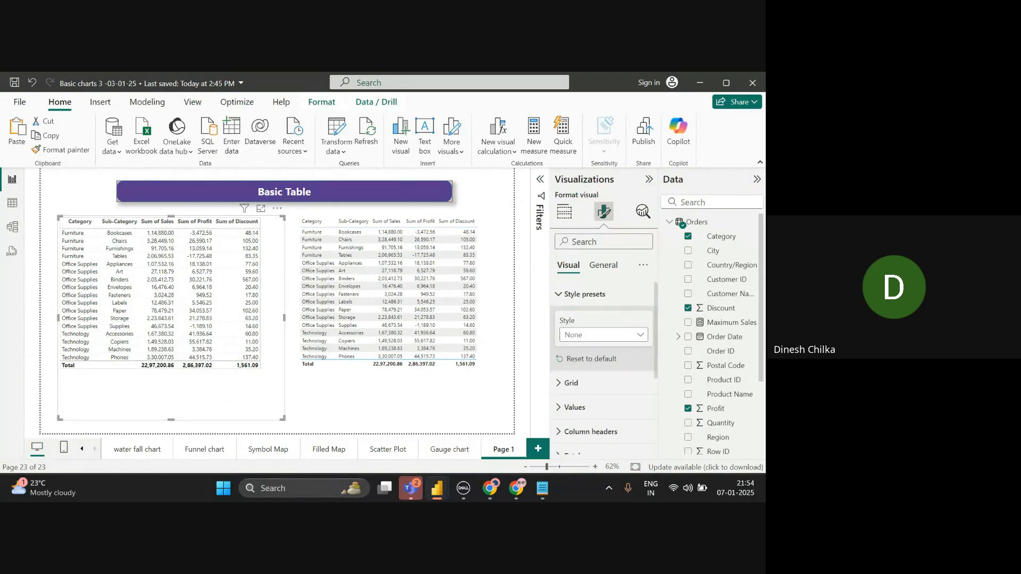
pyautogui.click(495, 396)
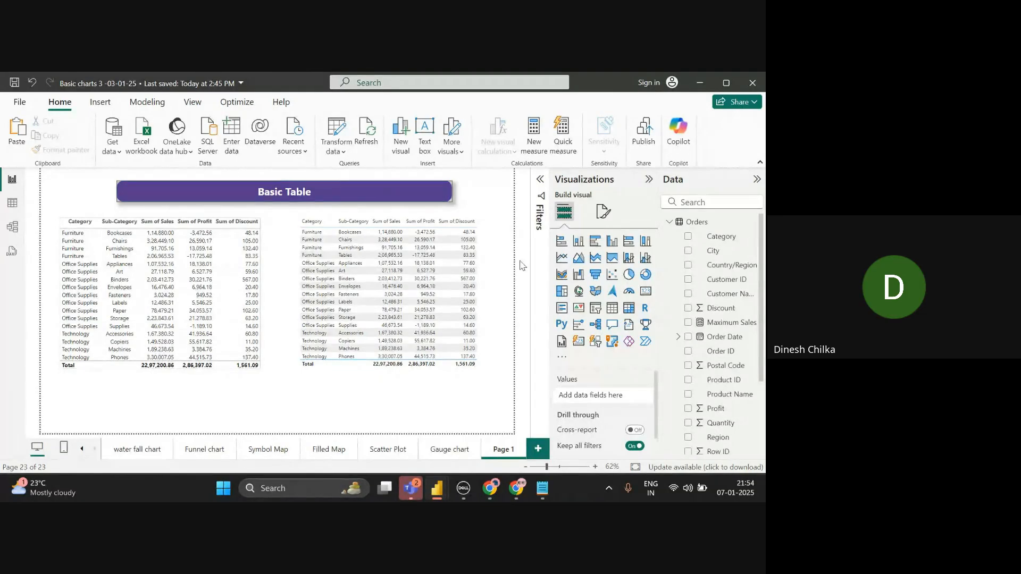
# - Rename Page 1 to 'Basic Table', add a new page, and switch to Google Meet
pyautogui.doubleClick(505, 449)
pyautogui.press('BackSpace')
pyautogui.write('B')
pyautogui.write('as')
pyautogui.write('ic Ta')
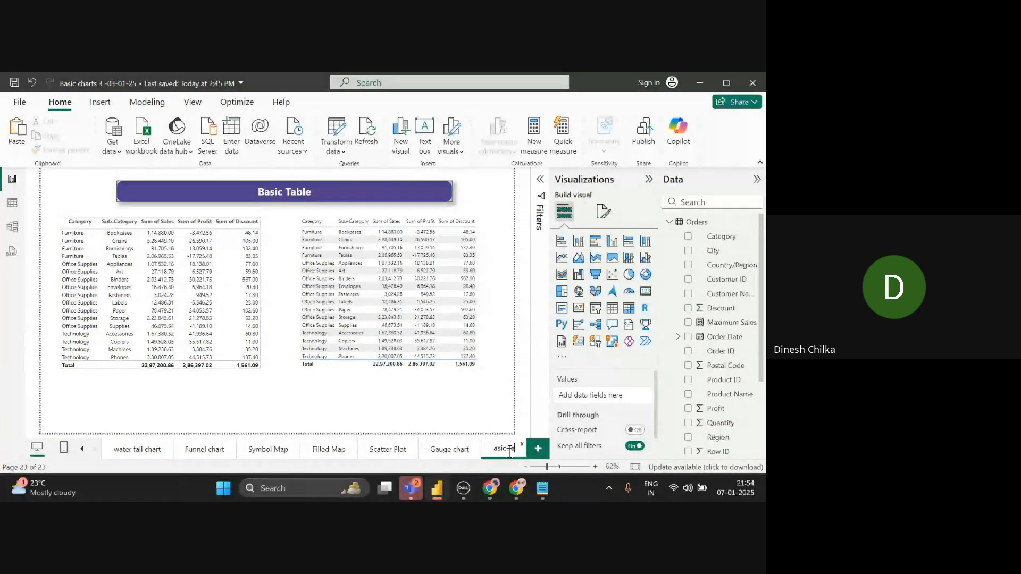
pyautogui.write('bl')
pyautogui.click(537, 448)
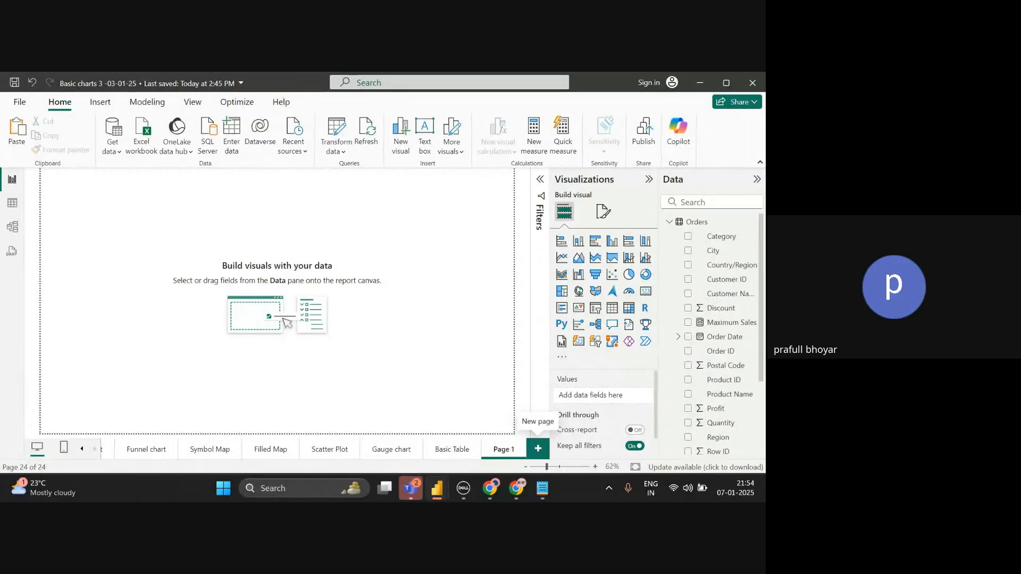
pyautogui.hotkey('alt', 'Tab')
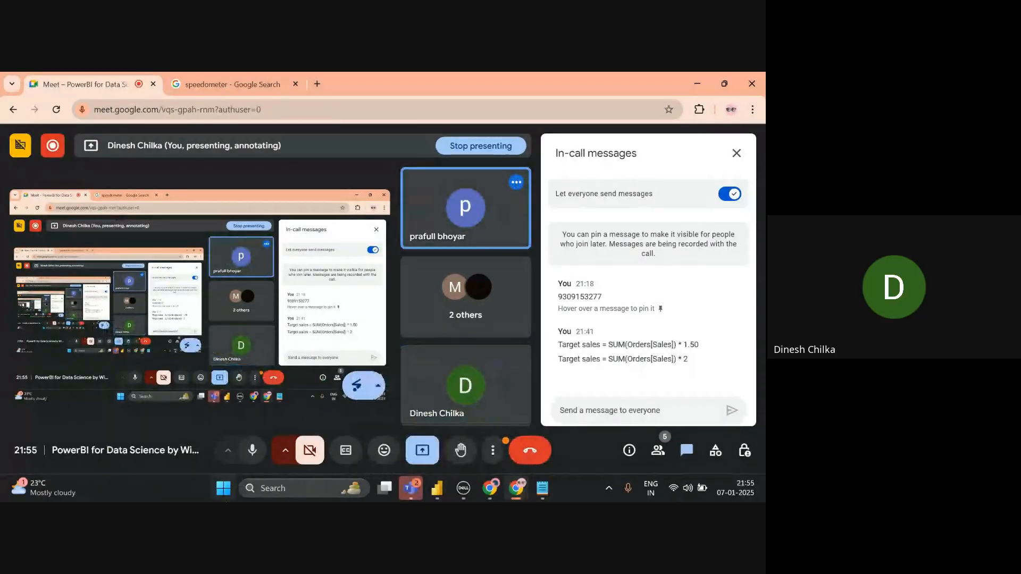
# - Open Mexico.csv from File Explorer's Recent list and minimize Explorer
pyautogui.click(223, 488)
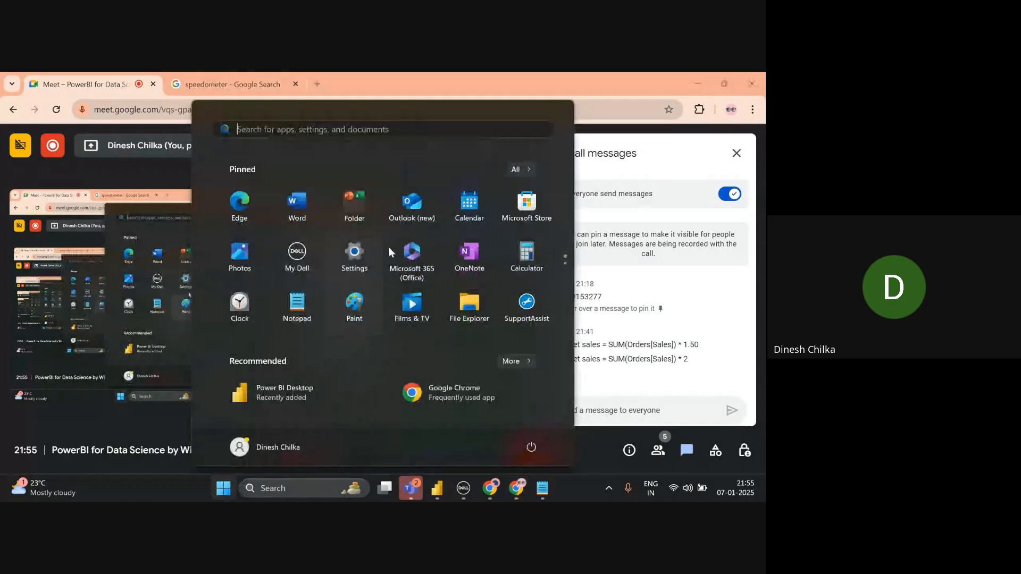
pyautogui.click(470, 305)
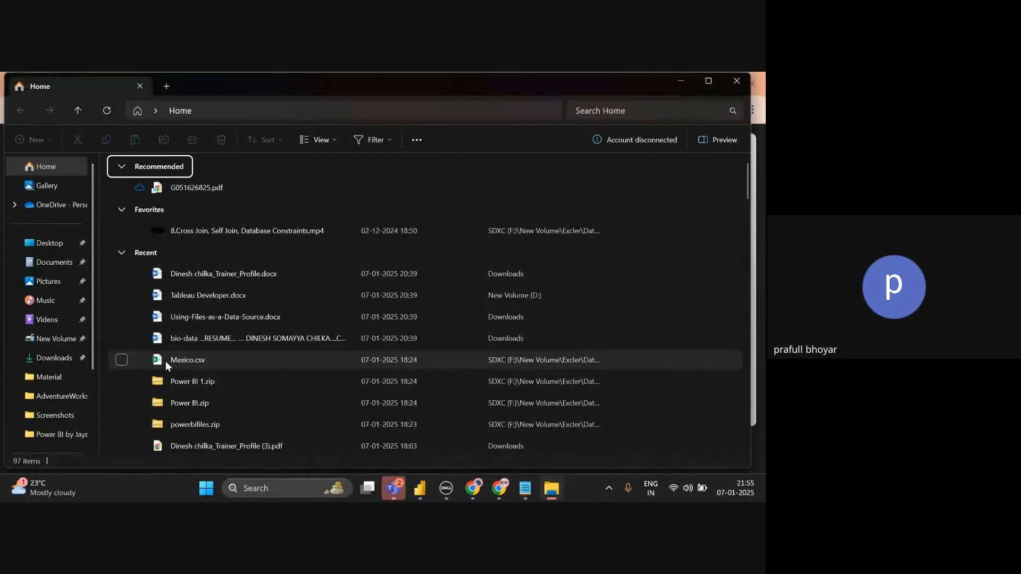
pyautogui.doubleClick(167, 361)
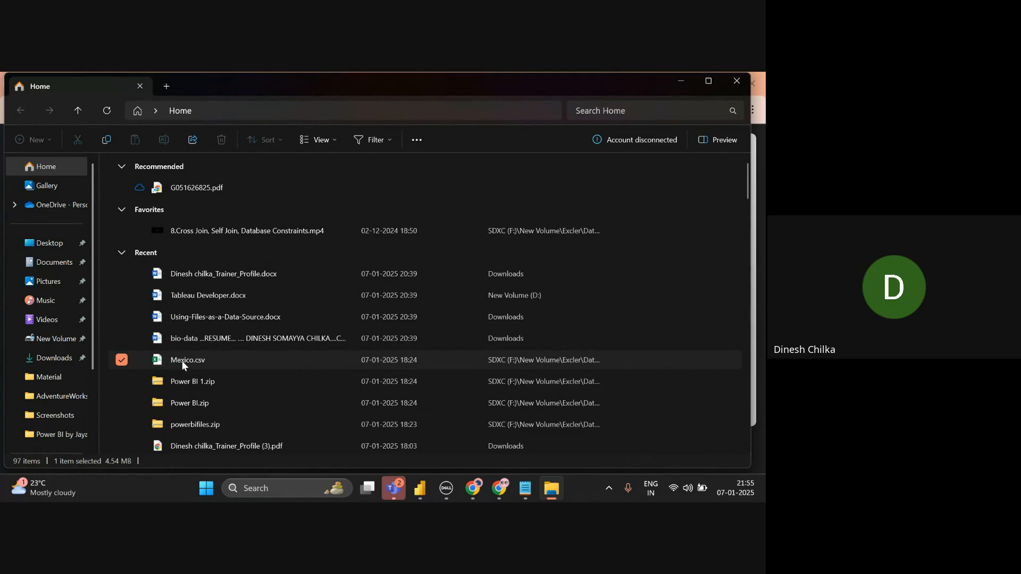
pyautogui.click(675, 75)
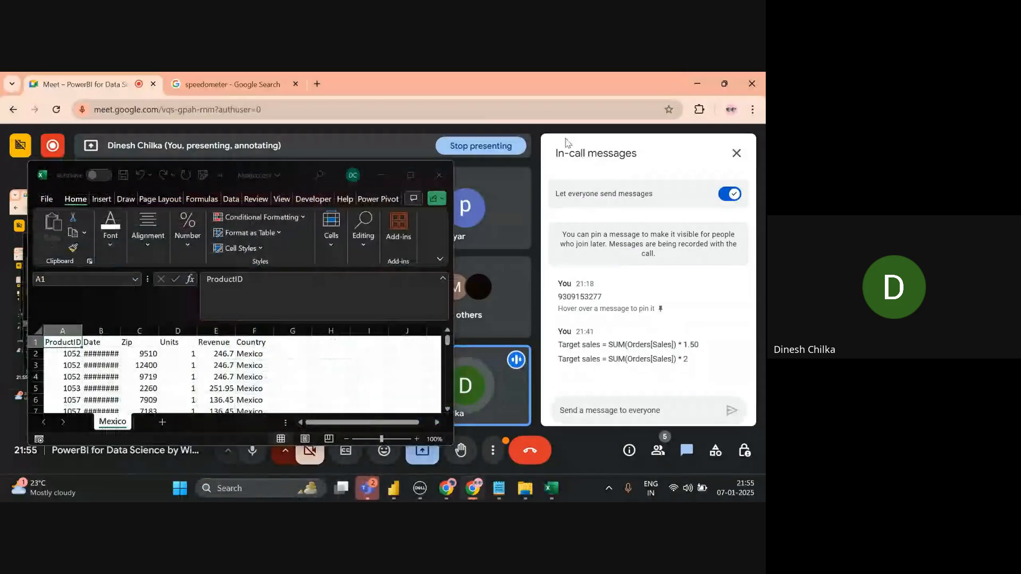
# - Maximize Excel and format the Mexico data range as a table with headers
pyautogui.click(415, 174)
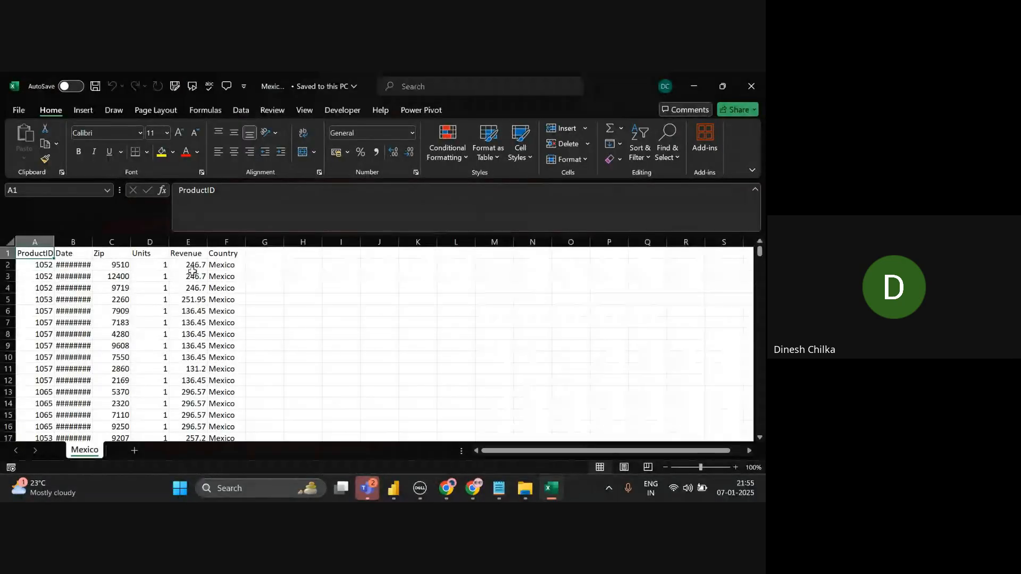
pyautogui.hotkey('ctrl', 'shift', 'End')
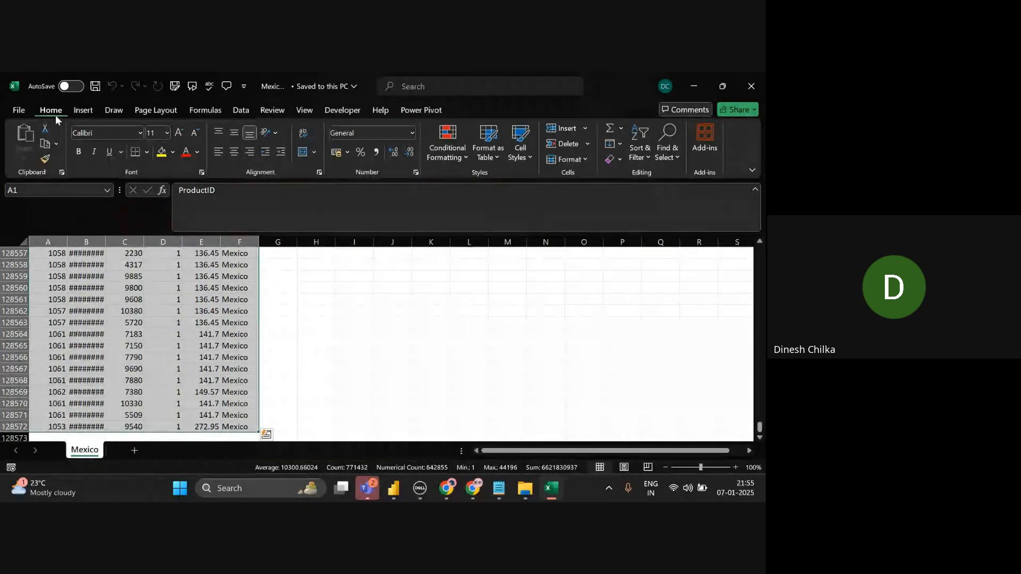
pyautogui.click(82, 109)
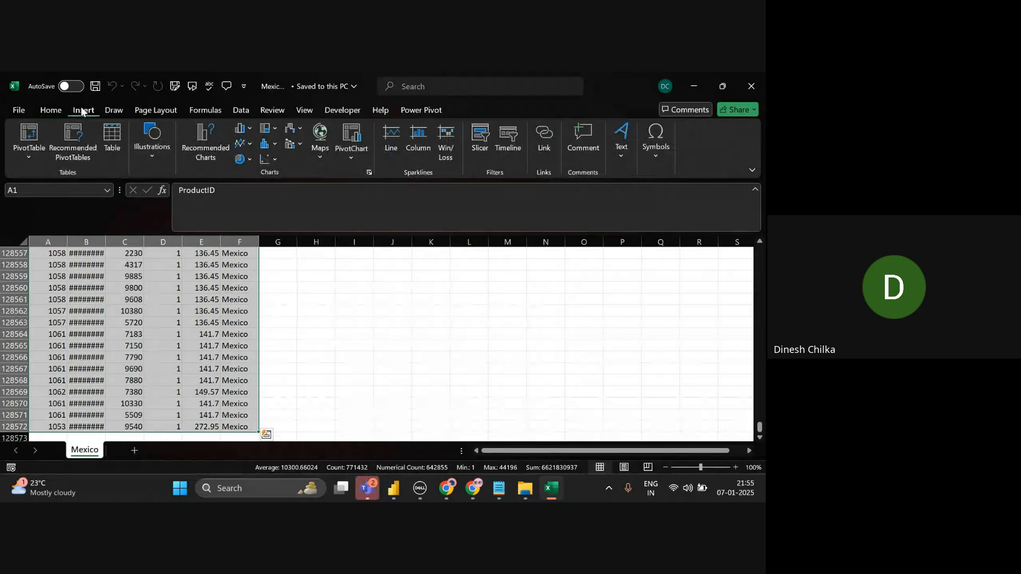
pyautogui.click(123, 131)
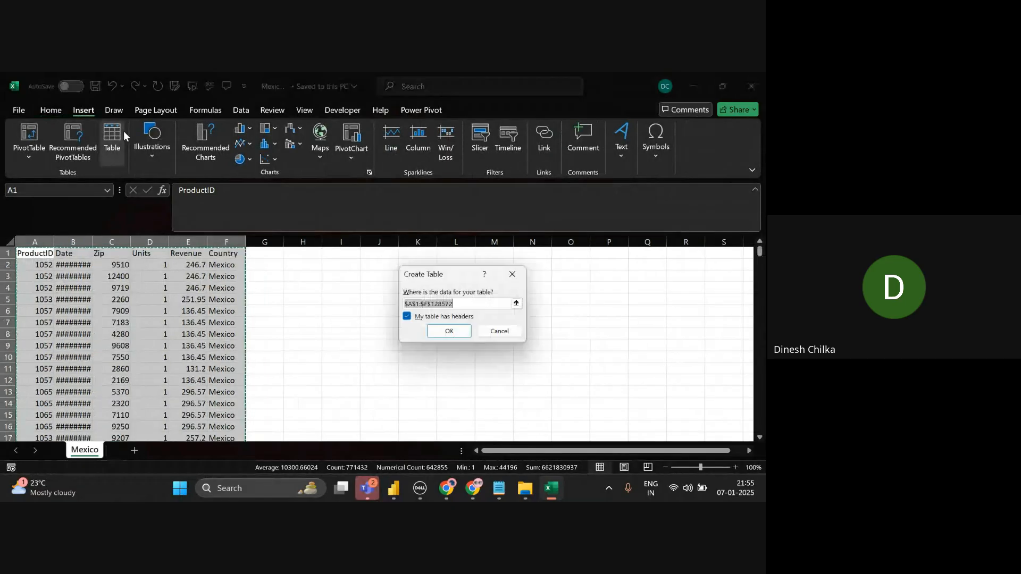
pyautogui.click(435, 330)
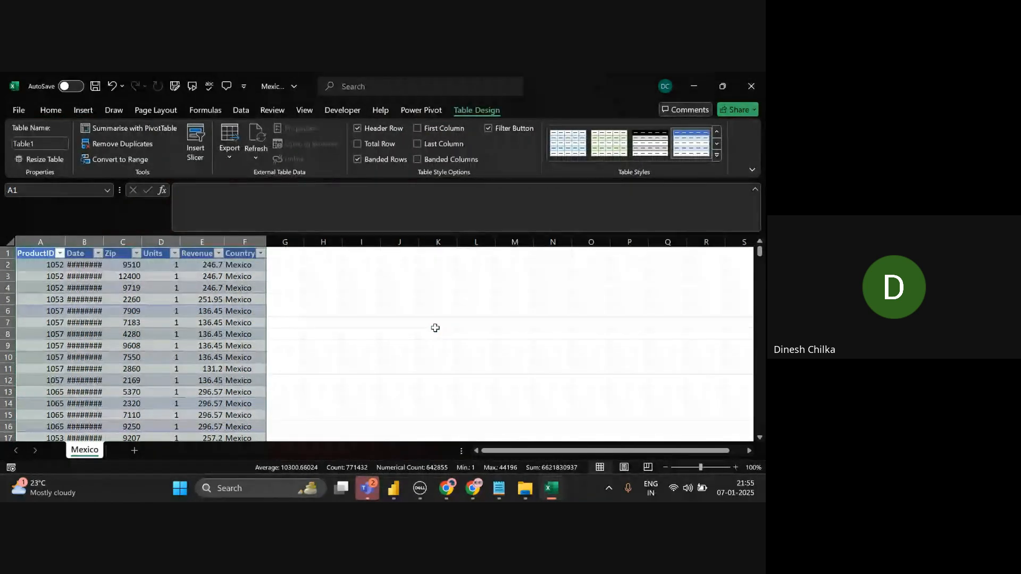
pyautogui.click(435, 326)
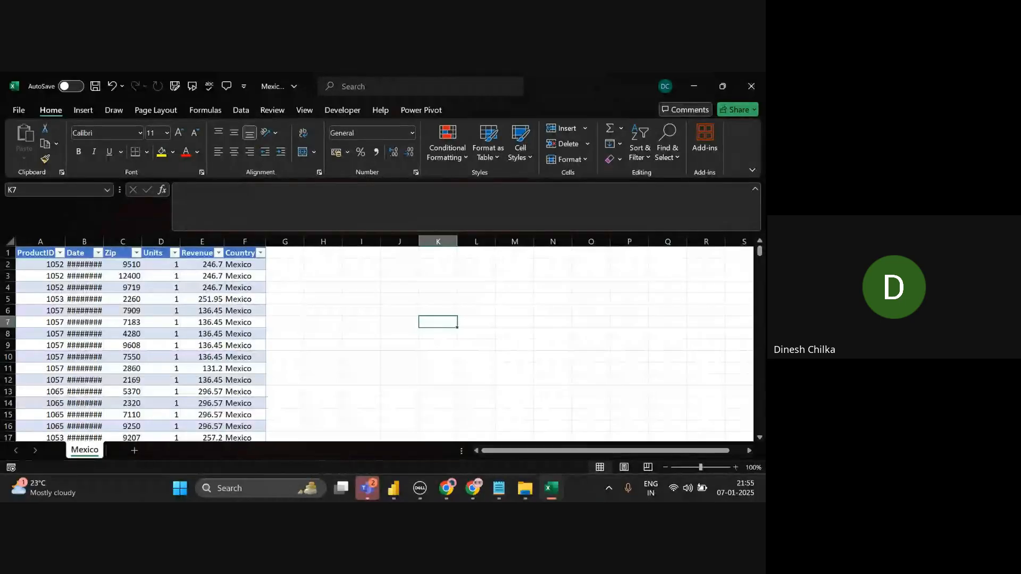
# - Widen the Date column so full dates show, then switch windows
pyautogui.click(85, 249)
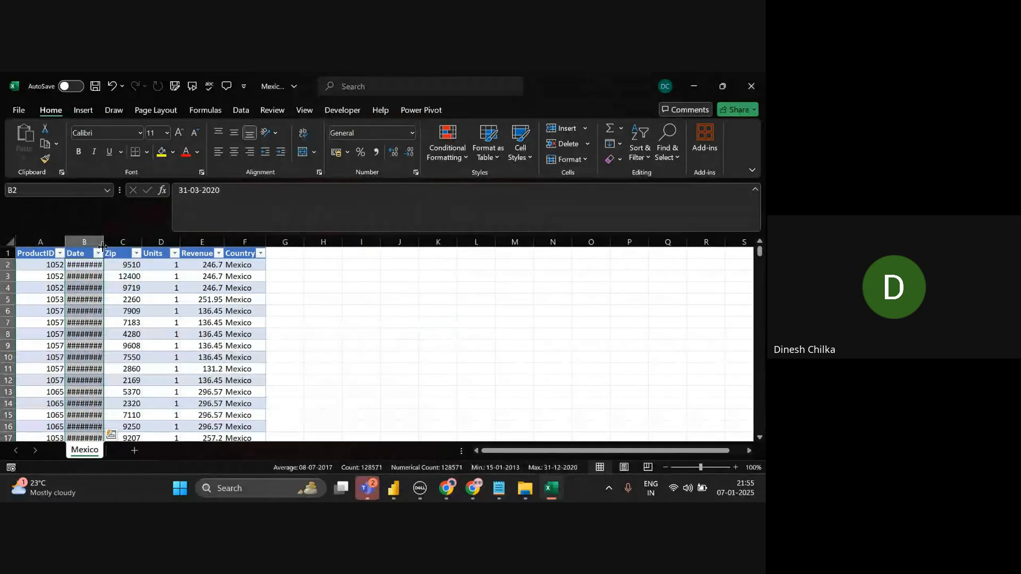
pyautogui.moveTo(104, 242); pyautogui.dragTo(131, 249)
pyautogui.click(377, 265)
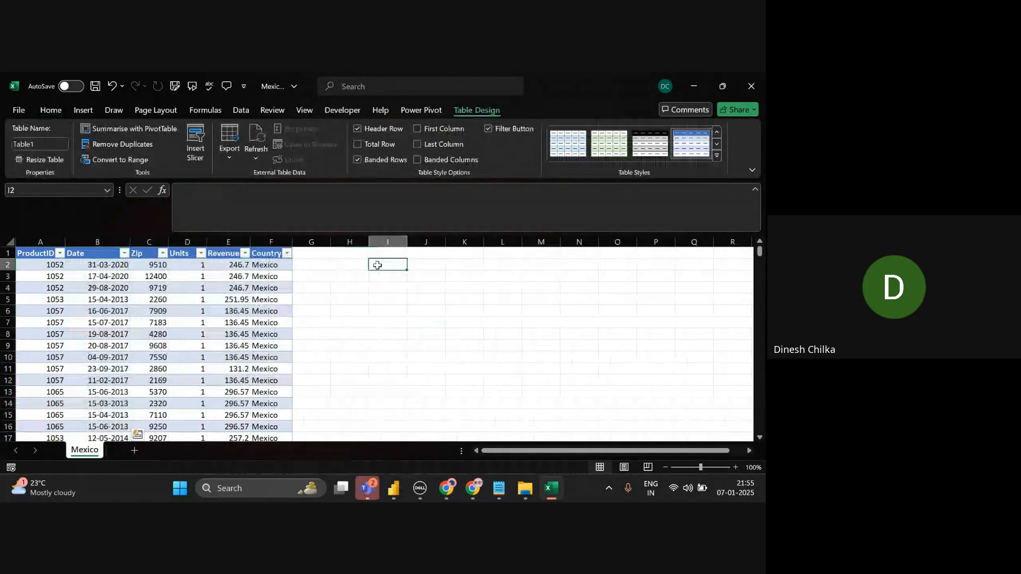
pyautogui.scroll(-3, 377, 265)
pyautogui.scroll(3, 377, 265)
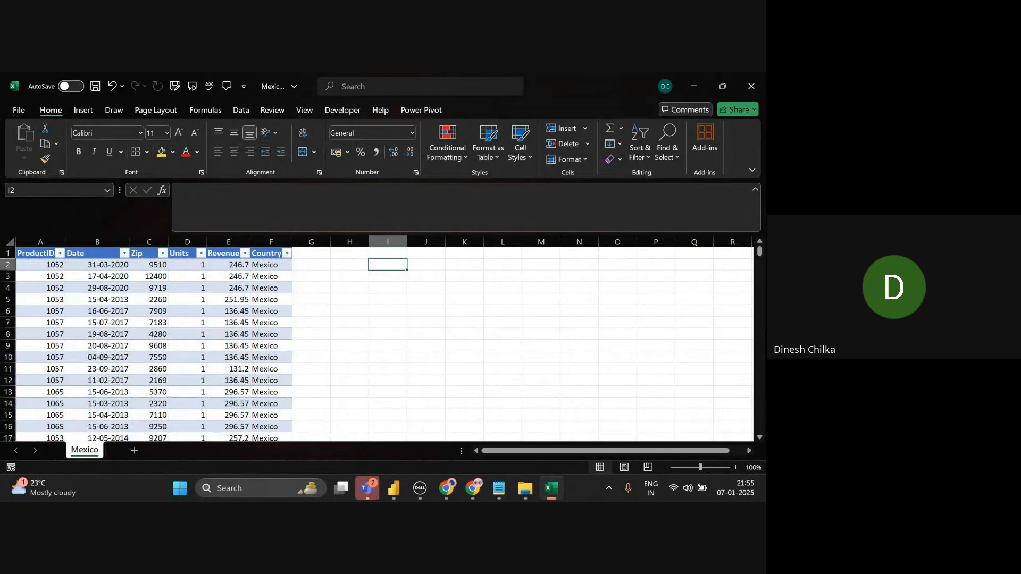
pyautogui.hotkey('alt', 'Tab')
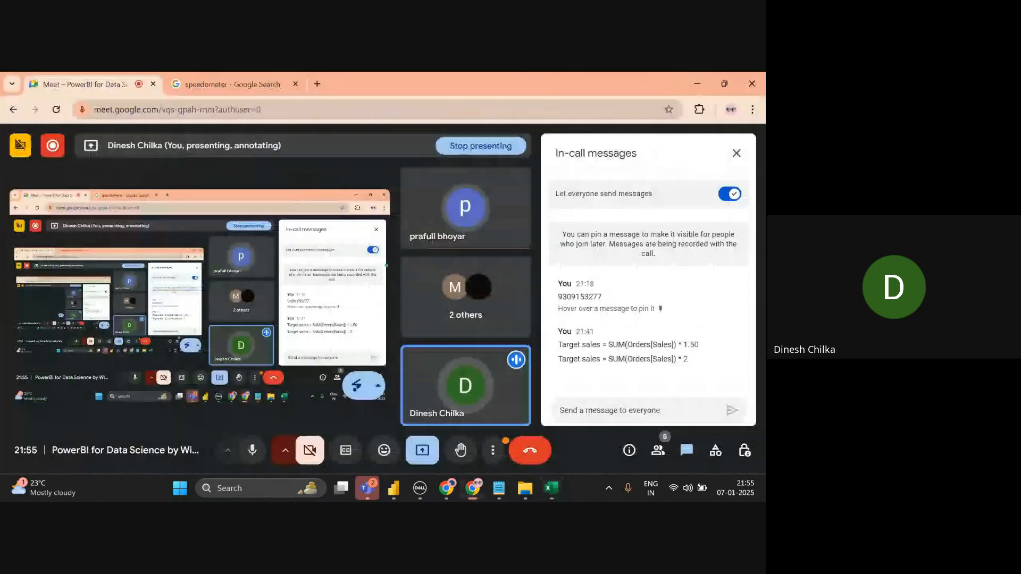
# - On the Basic Table page, select the left table and undo its accidental column-chart change
pyautogui.hotkey('alt', 'Tab')
pyautogui.hotkey('alt', 'Tab')
pyautogui.hotkey('alt', 'Tab')
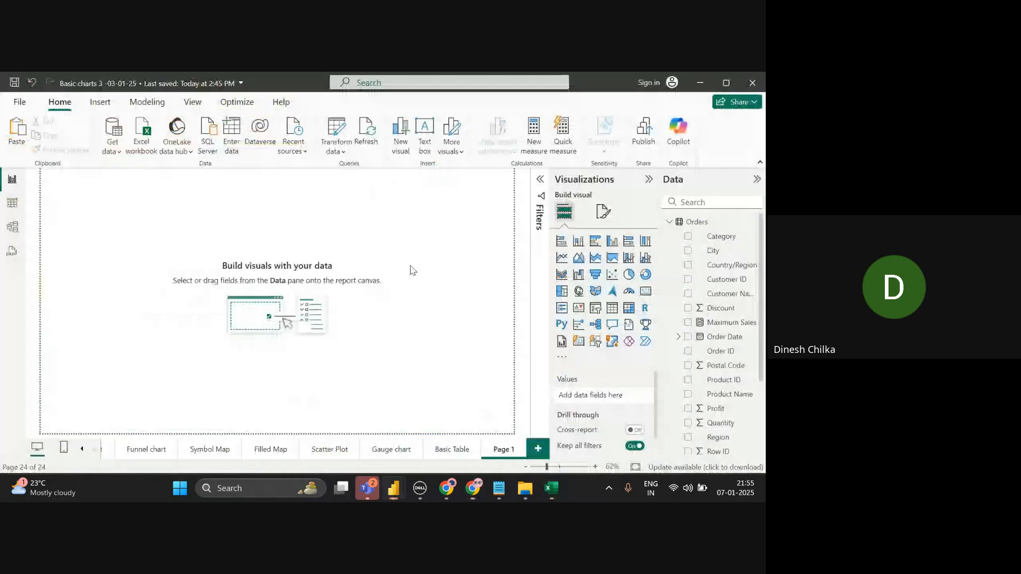
pyautogui.click(452, 449)
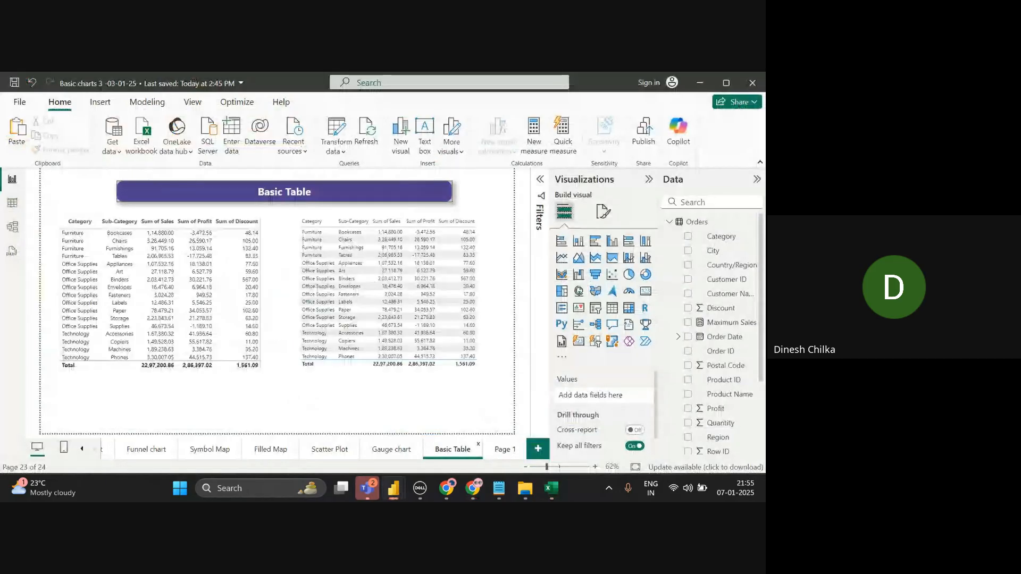
pyautogui.click(120, 311)
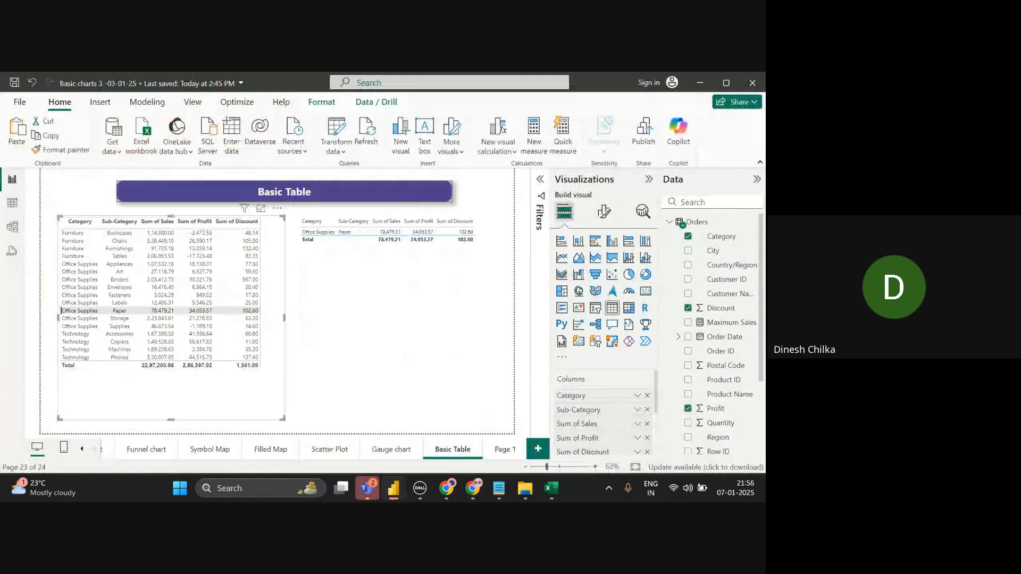
pyautogui.click(612, 241)
pyautogui.click(604, 212)
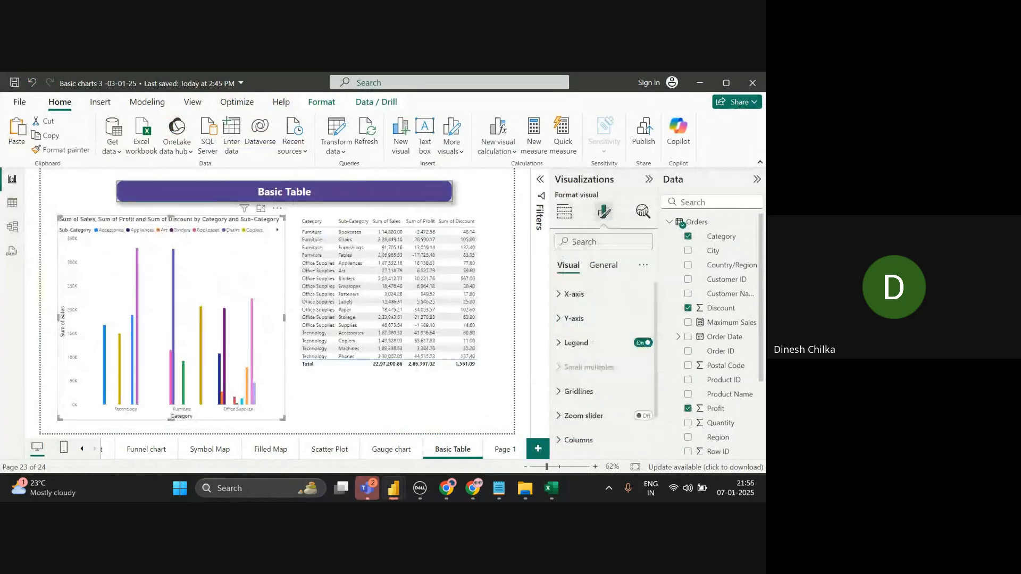
pyautogui.hotkey('ctrl', 'z')
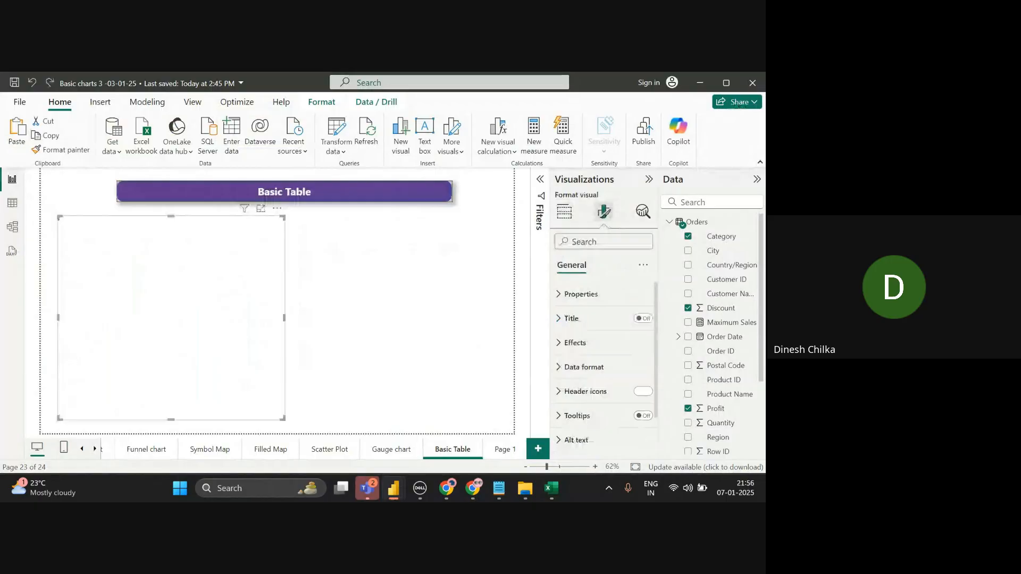
# - Apply the Flashy rows style preset to the left table, then switch to Excel
pyautogui.click(584, 294)
pyautogui.click(603, 335)
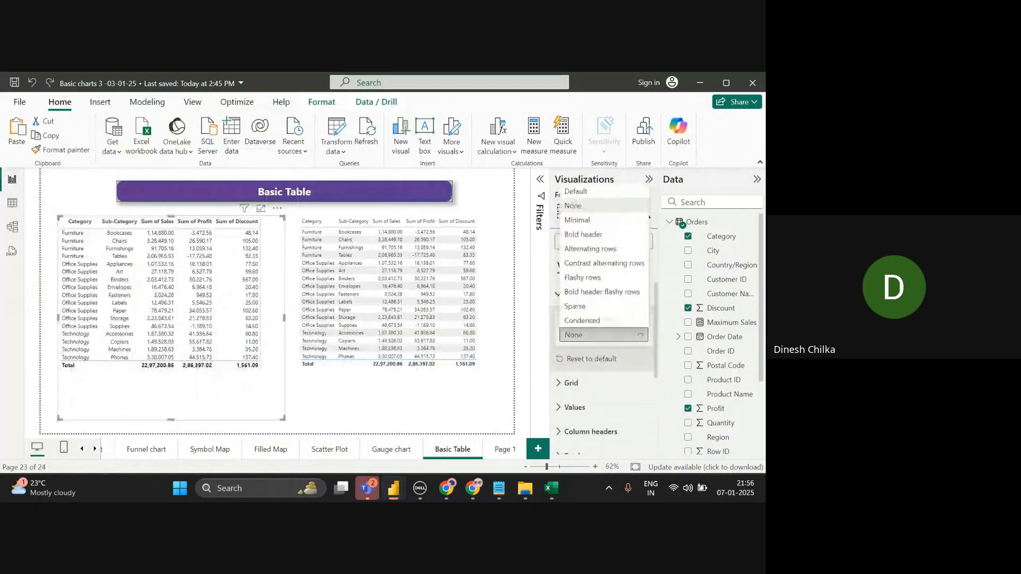
pyautogui.click(579, 207)
pyautogui.press('Down')
pyautogui.press('Down')
pyautogui.press('Down')
pyautogui.press('Down')
pyautogui.press('Down')
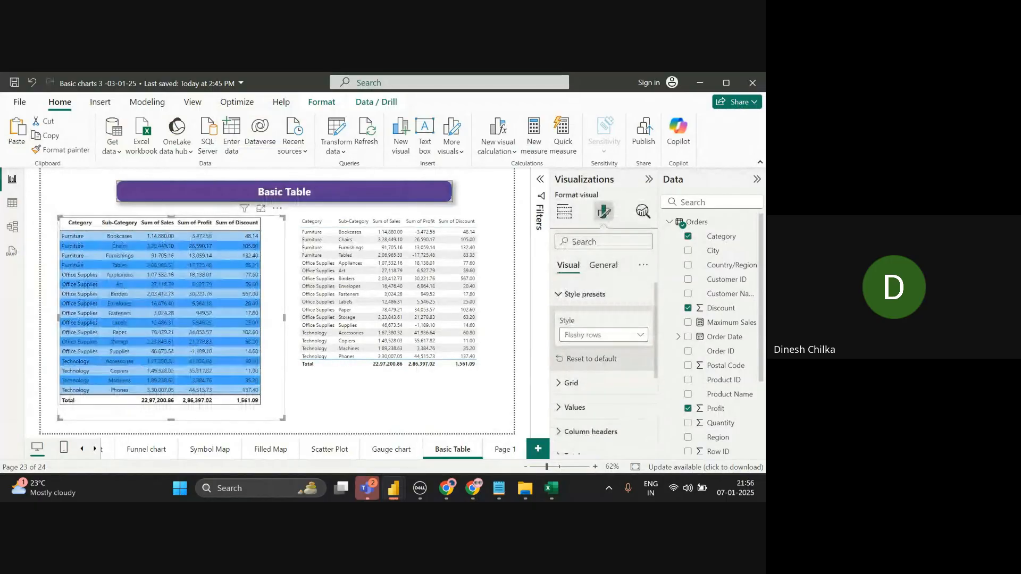
pyautogui.hotkey('alt', 'Tab')
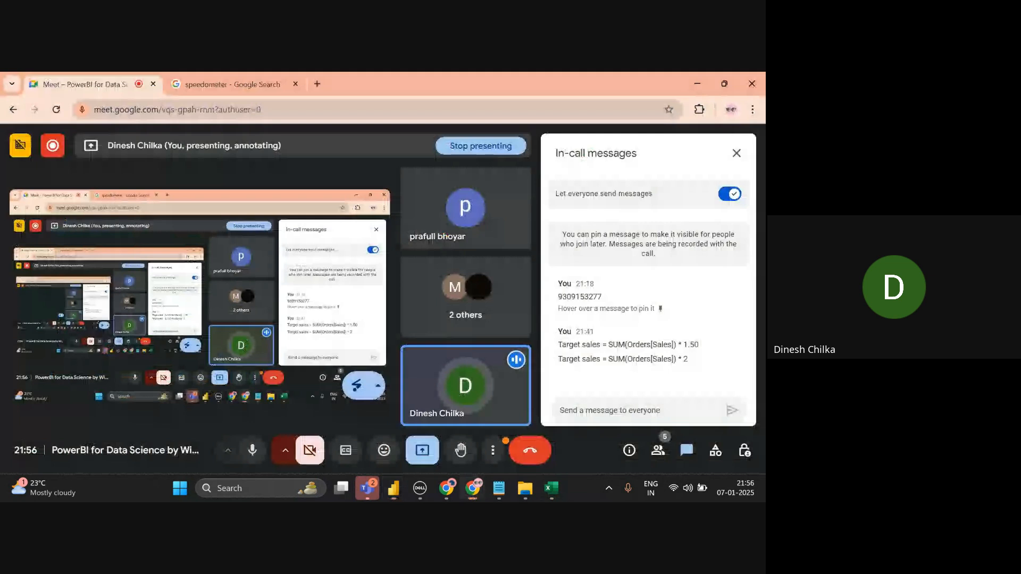
pyautogui.hotkey('alt', 'Tab')
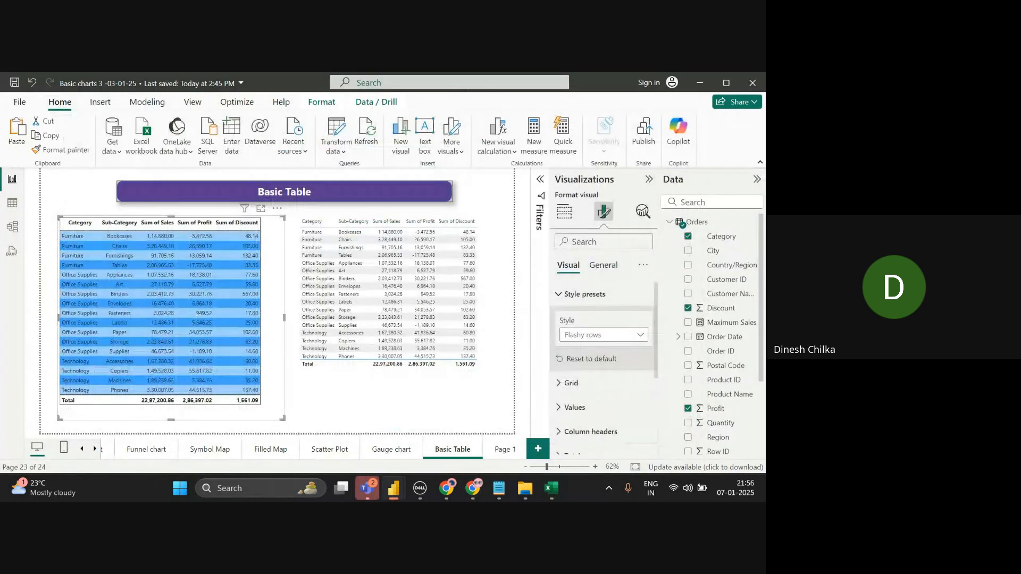
pyautogui.hotkey('alt', 'Tab')
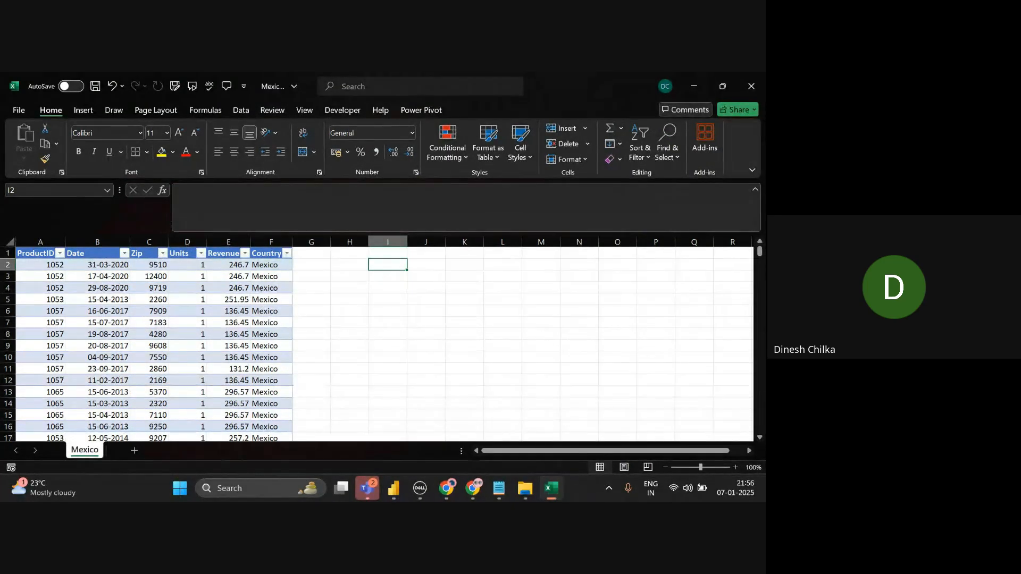
# - Copy the Basic Table title banner and paste it onto Page 1
pyautogui.click(694, 86)
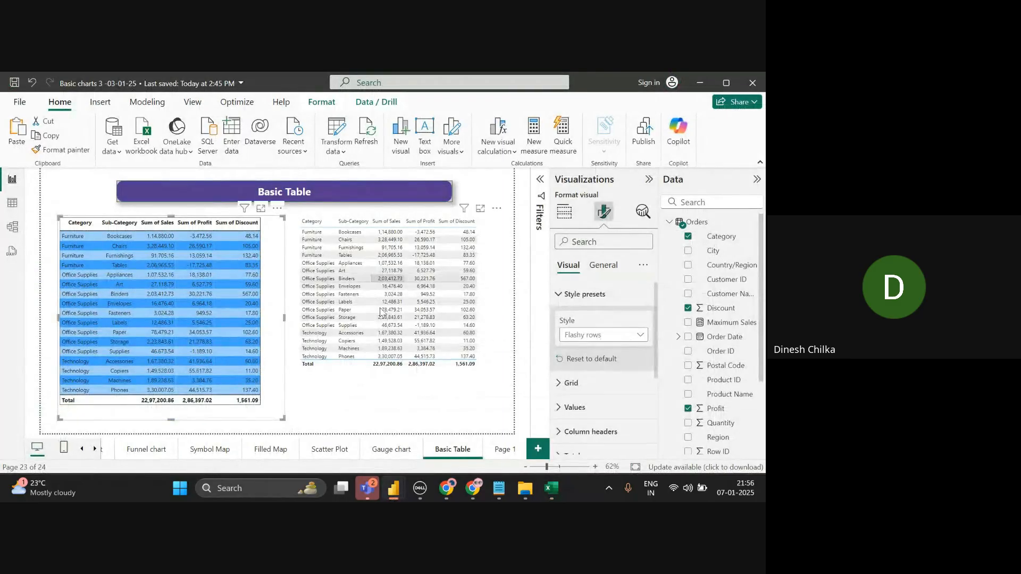
pyautogui.click(503, 449)
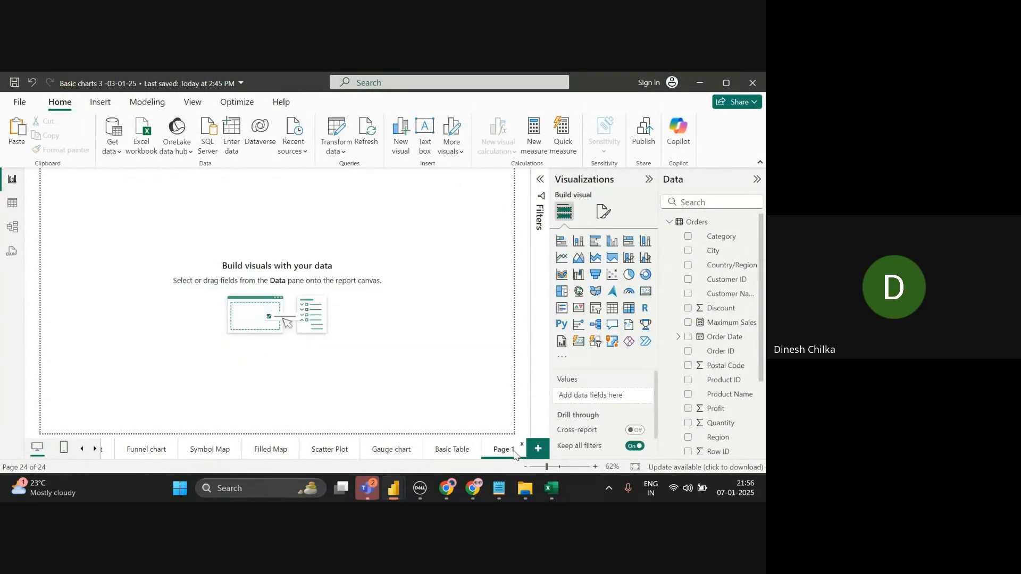
pyautogui.click(446, 458)
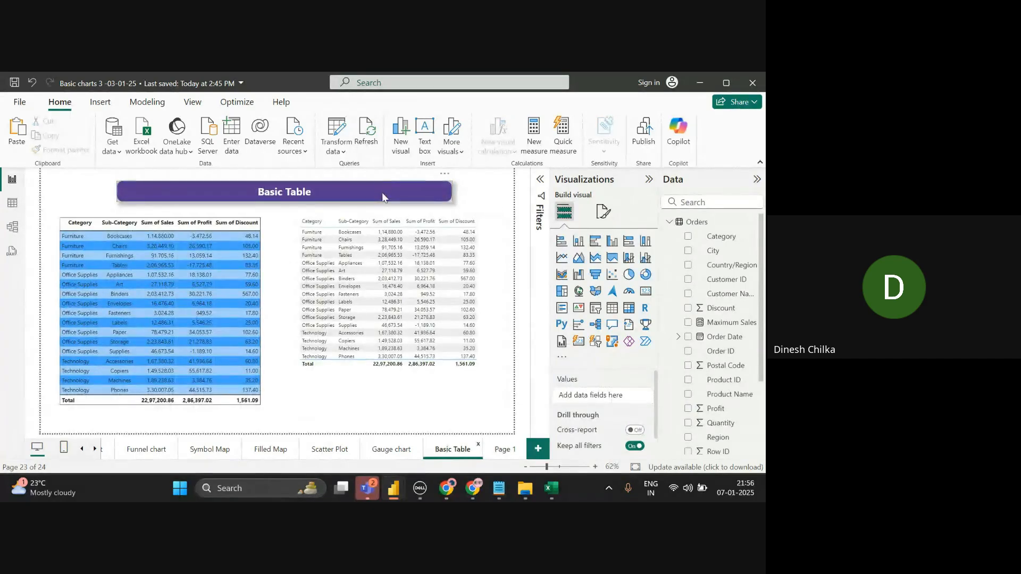
pyautogui.click(383, 196)
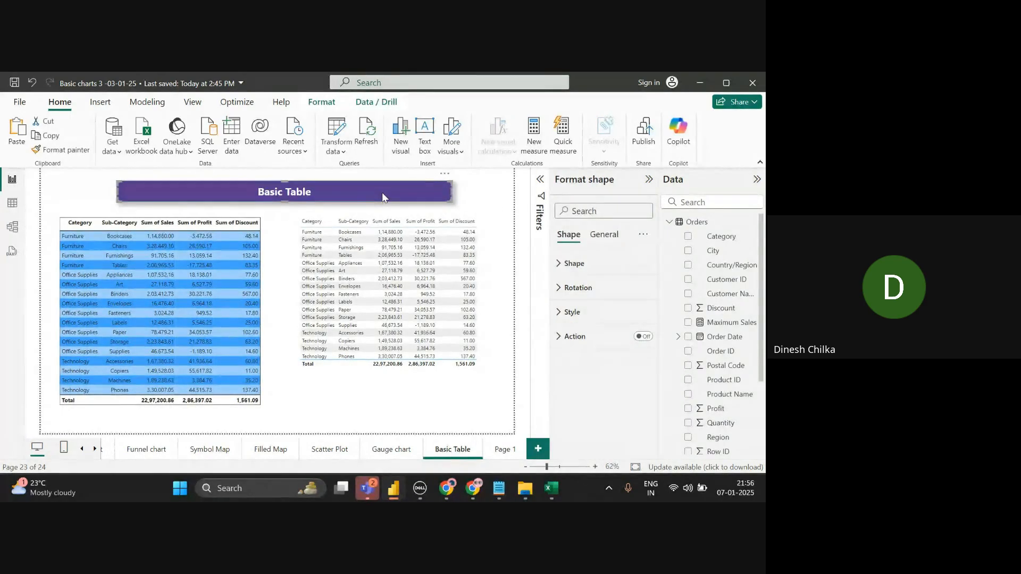
pyautogui.click(514, 453)
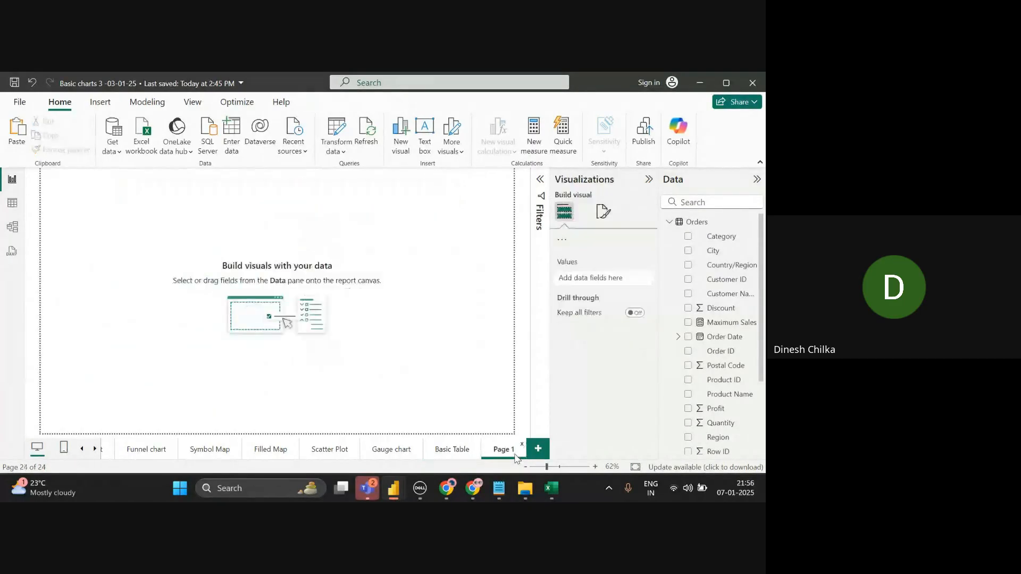
pyautogui.hotkey('ctrl', 'v')
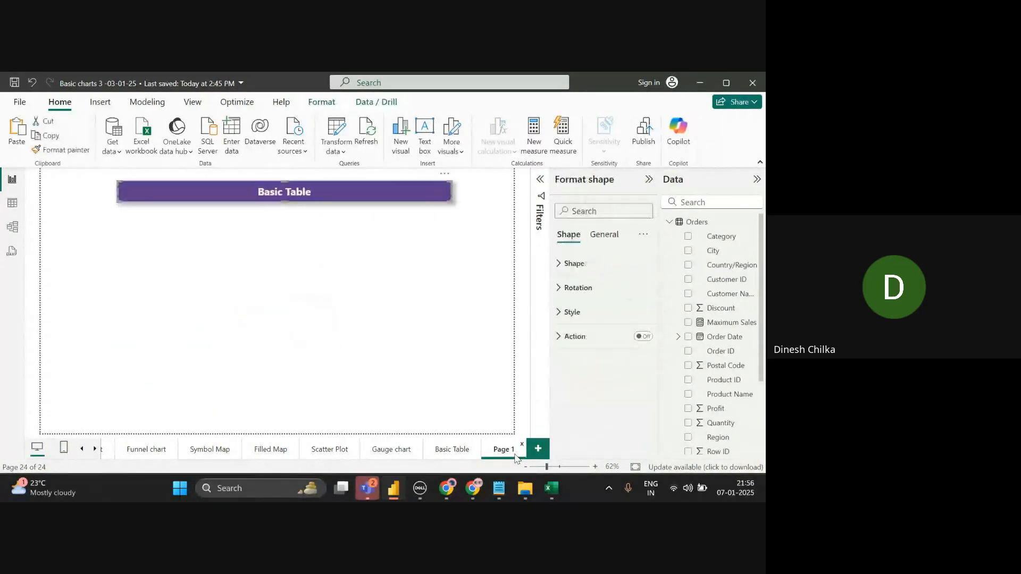
# - Change the pasted banner's text to 'Matrix Table'
pyautogui.click(617, 314)
pyautogui.scroll(-3, 658, 410)
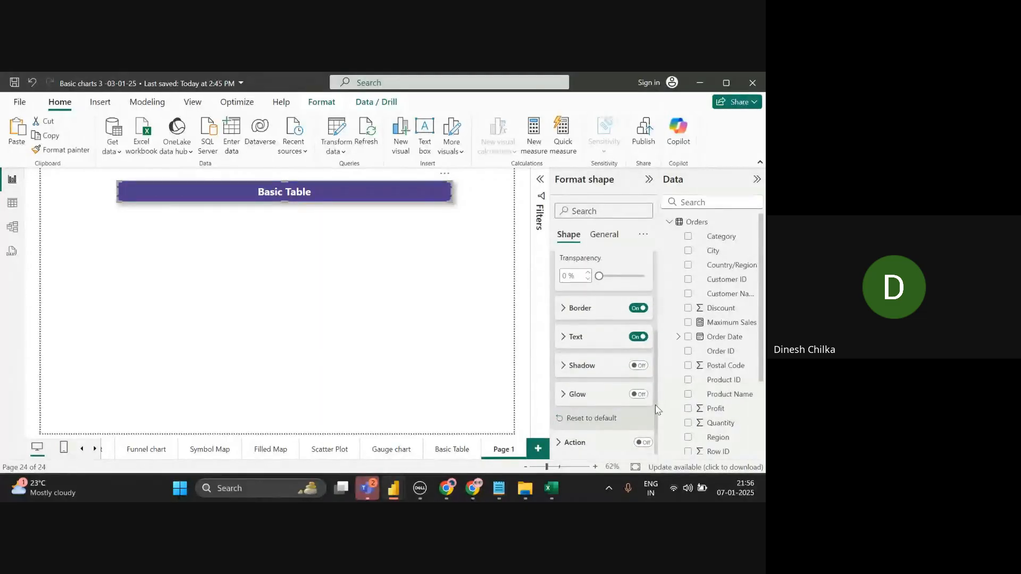
pyautogui.click(599, 340)
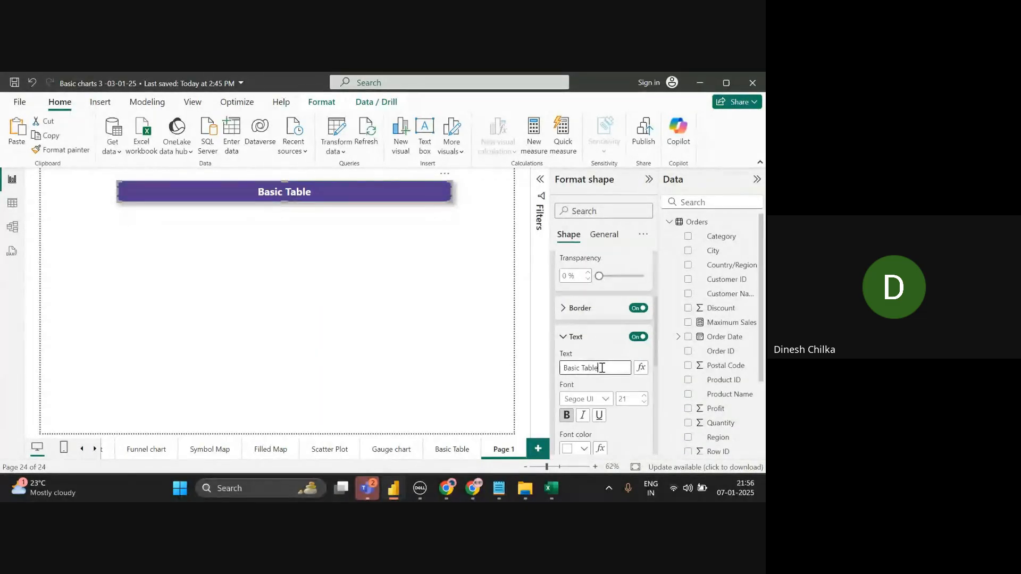
pyautogui.tripleClick(602, 368)
pyautogui.write('Matri')
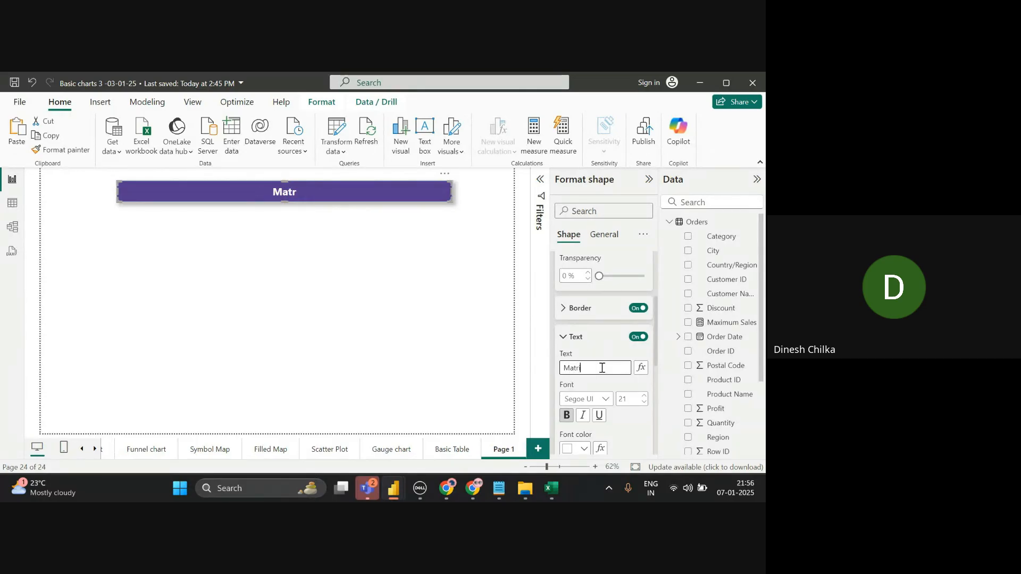
pyautogui.write('c')
pyautogui.press('BackSpace')
pyautogui.write('x Table')
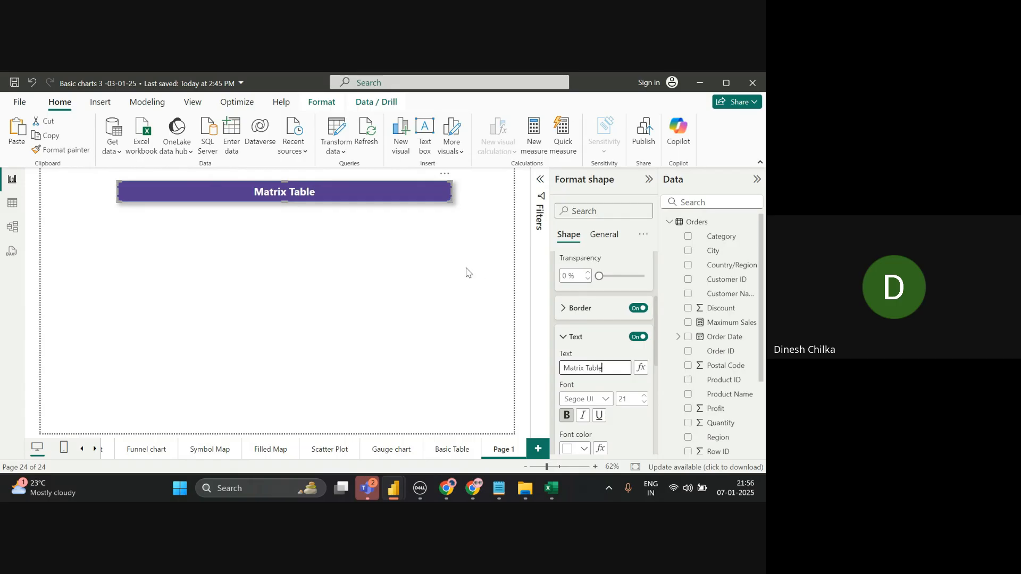
# - Insert a matrix visual, enlarge it across the page, and move it just under the banner
pyautogui.click(485, 252)
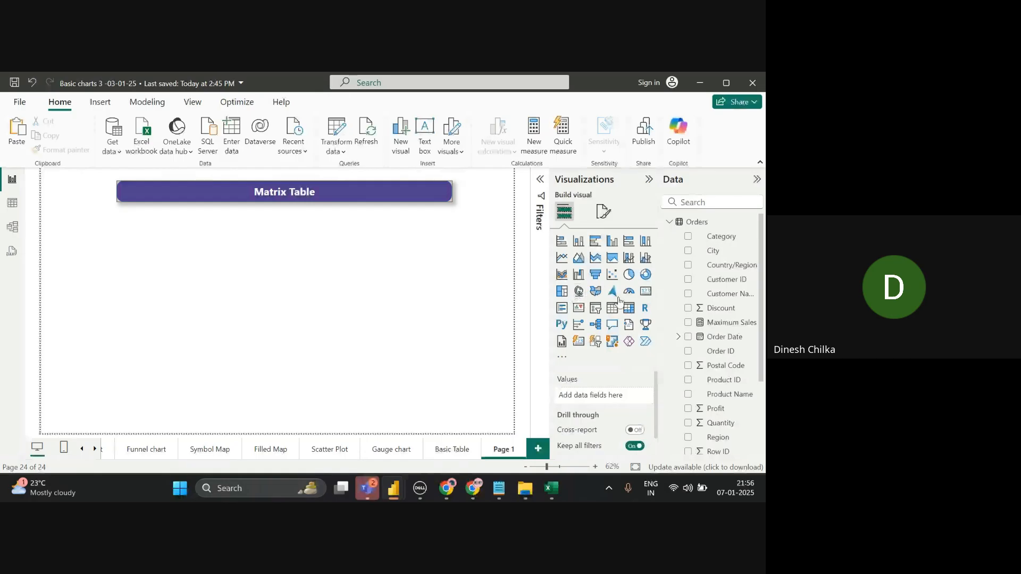
pyautogui.click(630, 309)
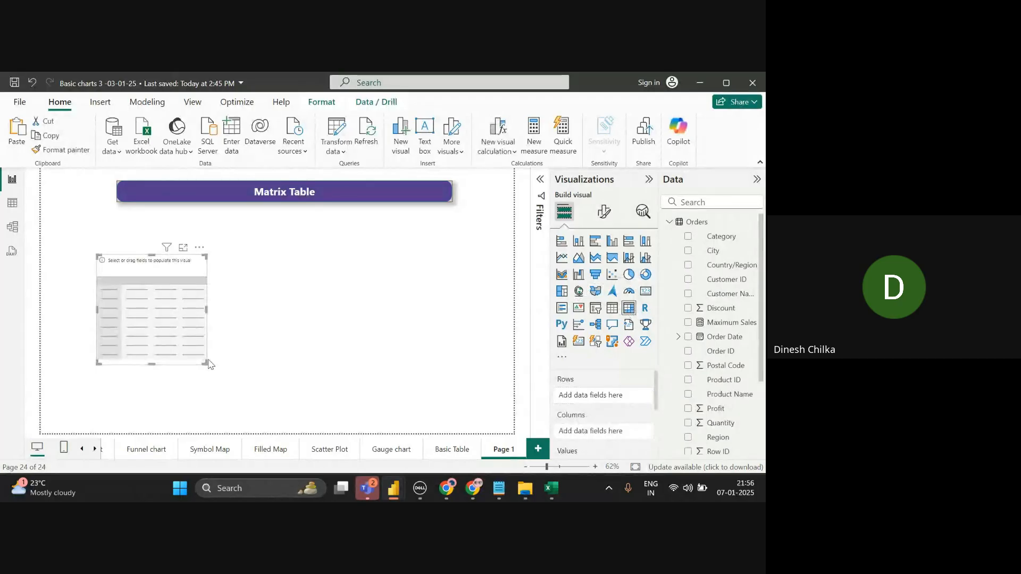
pyautogui.moveTo(205, 362); pyautogui.dragTo(469, 401)
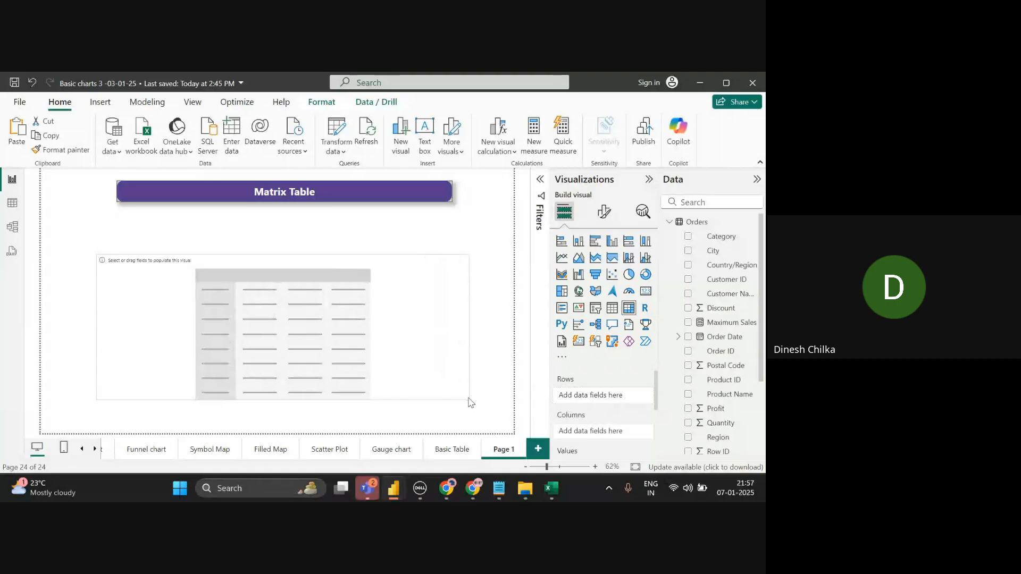
pyautogui.moveTo(470, 402); pyautogui.dragTo(469, 402)
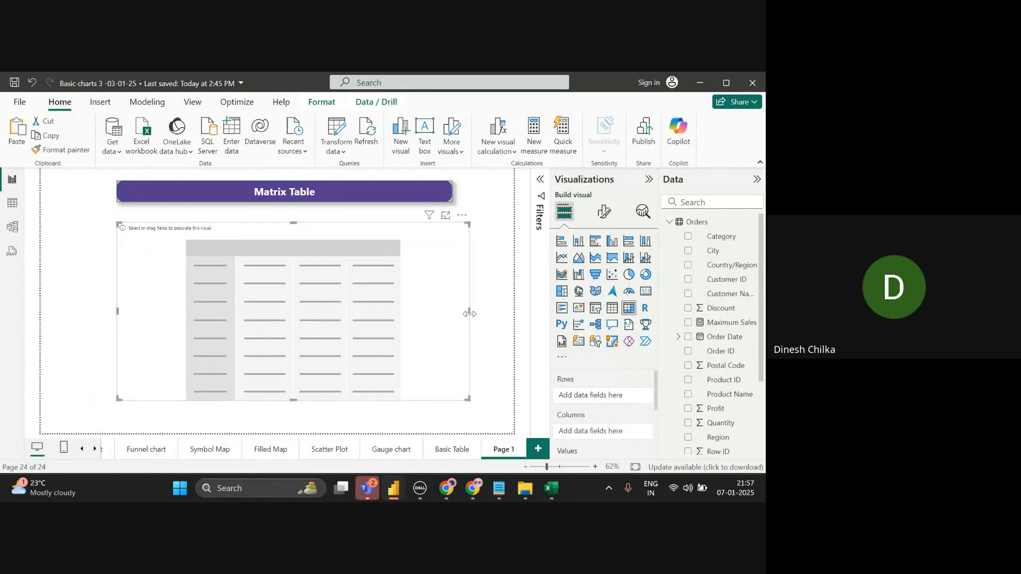
pyautogui.moveTo(468, 313); pyautogui.dragTo(446, 318)
pyautogui.click(486, 318)
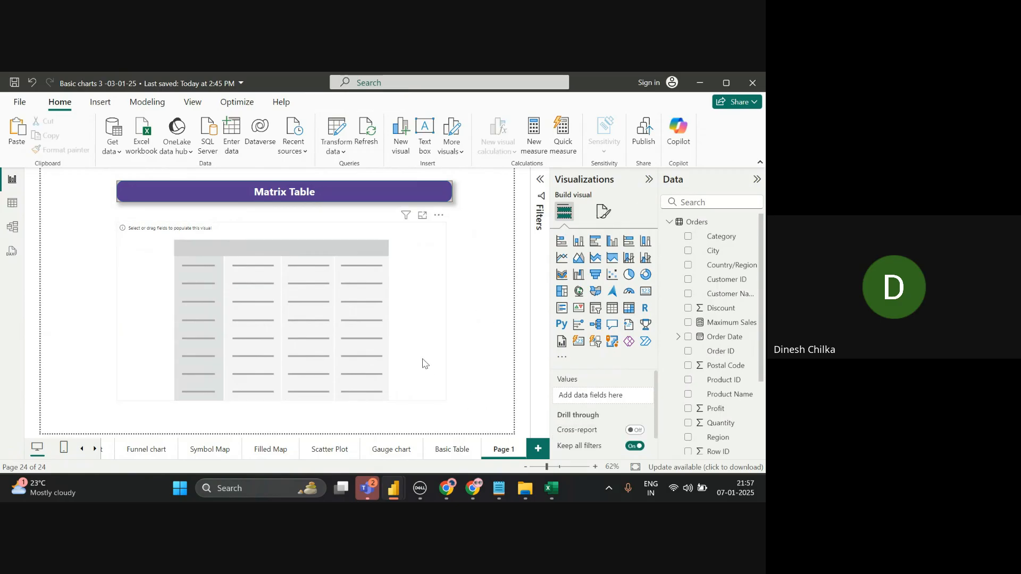
pyautogui.moveTo(421, 326); pyautogui.dragTo(427, 345)
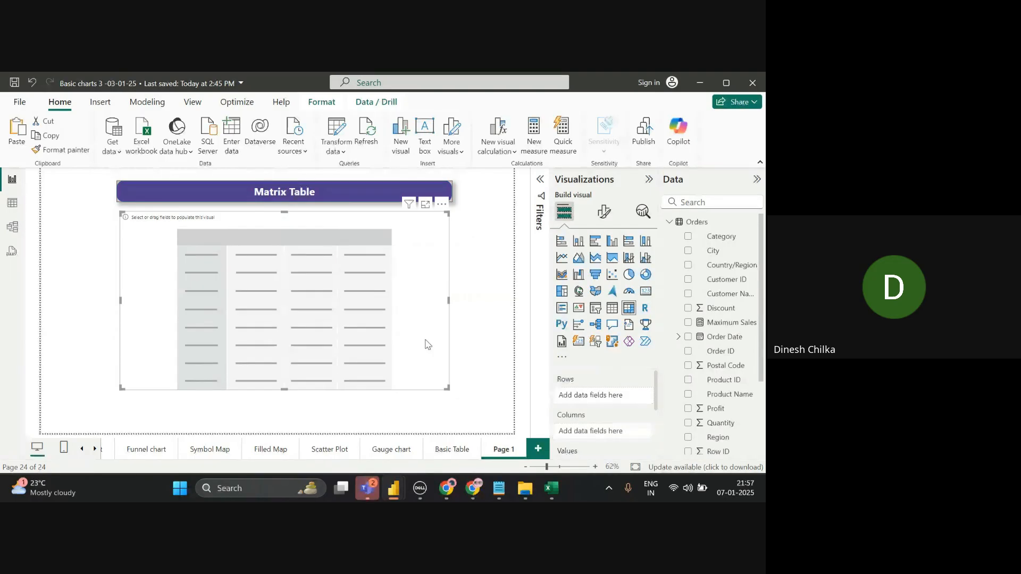
# - Search fields for 'Ca', put Category in the matrix columns and Sub-Category in the rows
pyautogui.click(732, 203)
pyautogui.write('Ca')
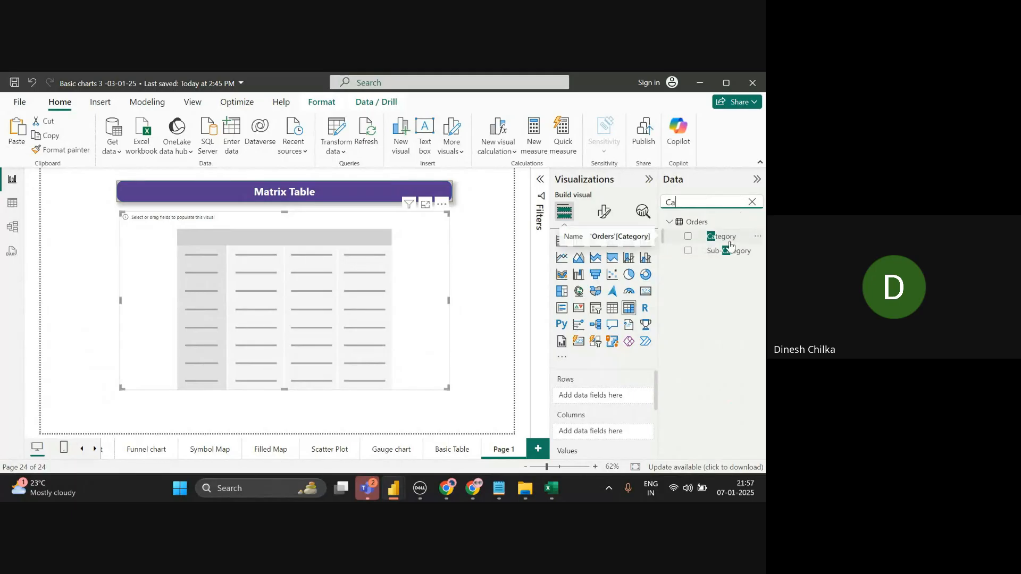
pyautogui.rightClick(691, 298)
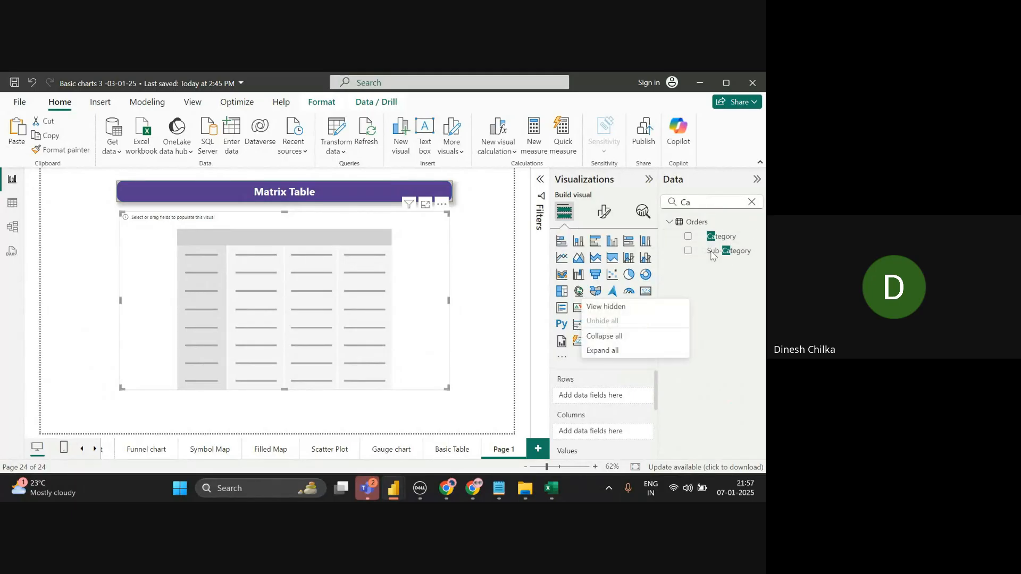
pyautogui.click(719, 238)
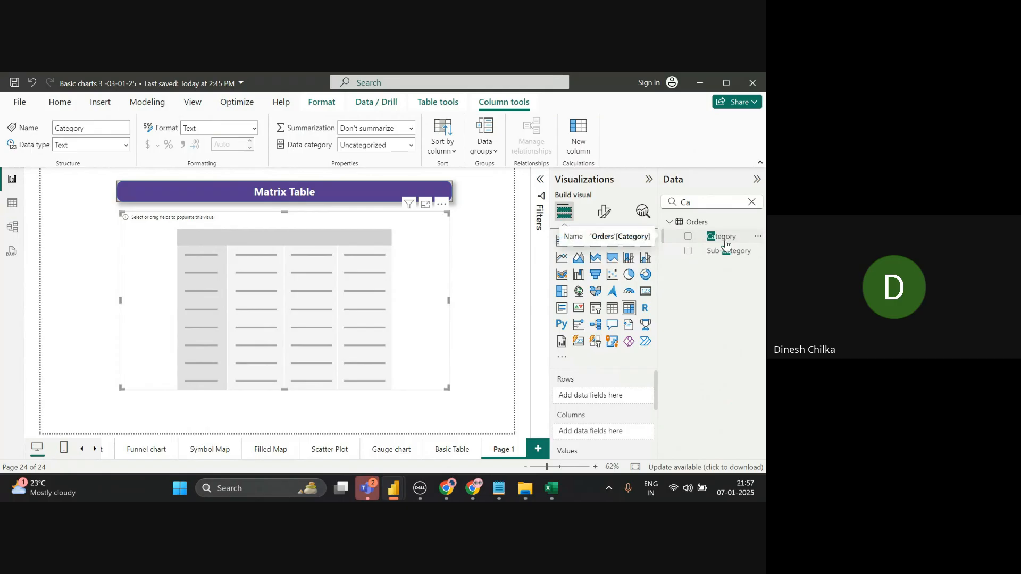
pyautogui.moveTo(726, 243); pyautogui.dragTo(615, 441)
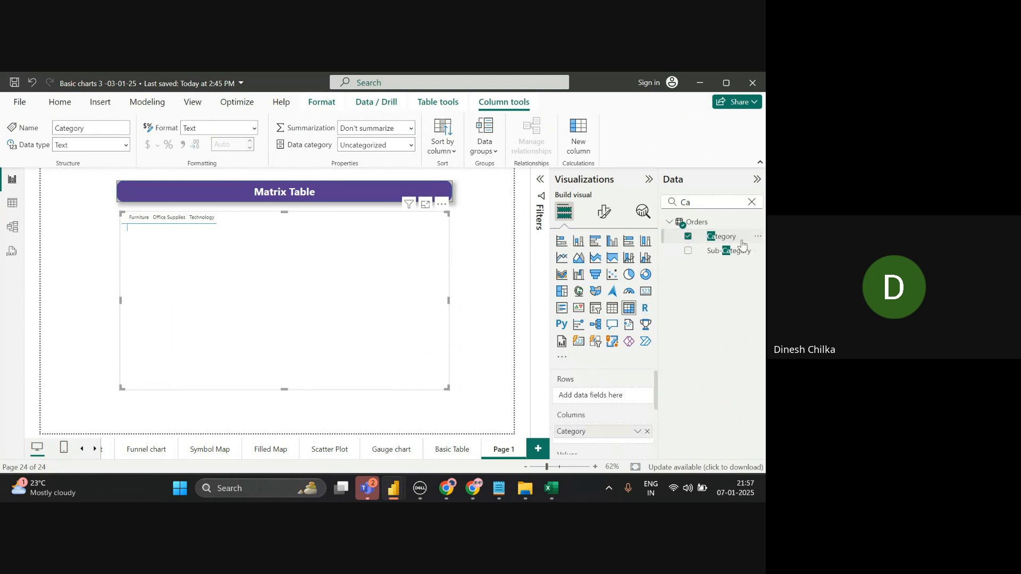
pyautogui.moveTo(742, 246); pyautogui.dragTo(627, 393)
pyautogui.scroll(-3, 655, 425)
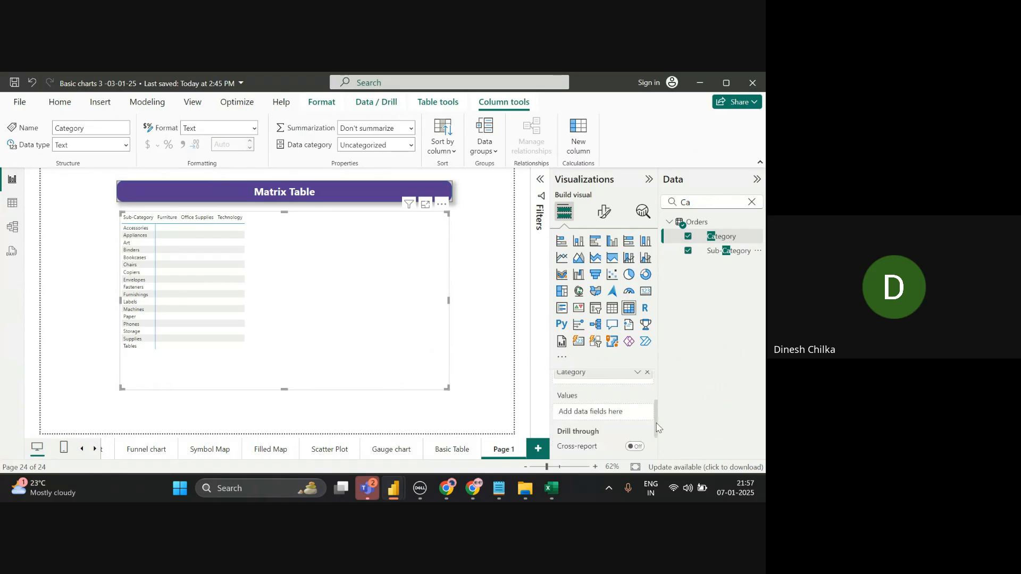
# - Add Profit, Sales, Discount and Quantity to the matrix values by searching each field
pyautogui.click(755, 202)
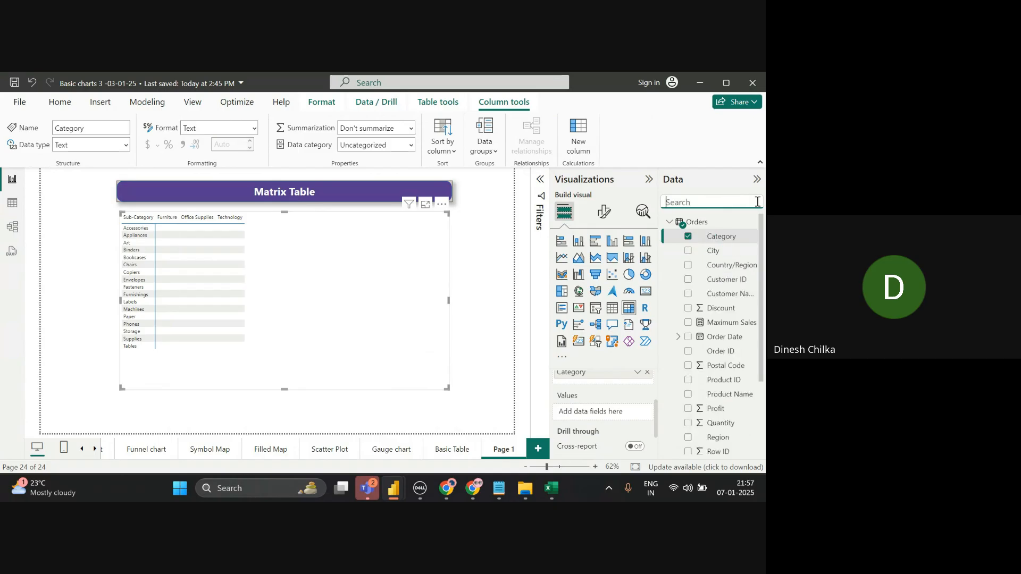
pyautogui.write('Pr')
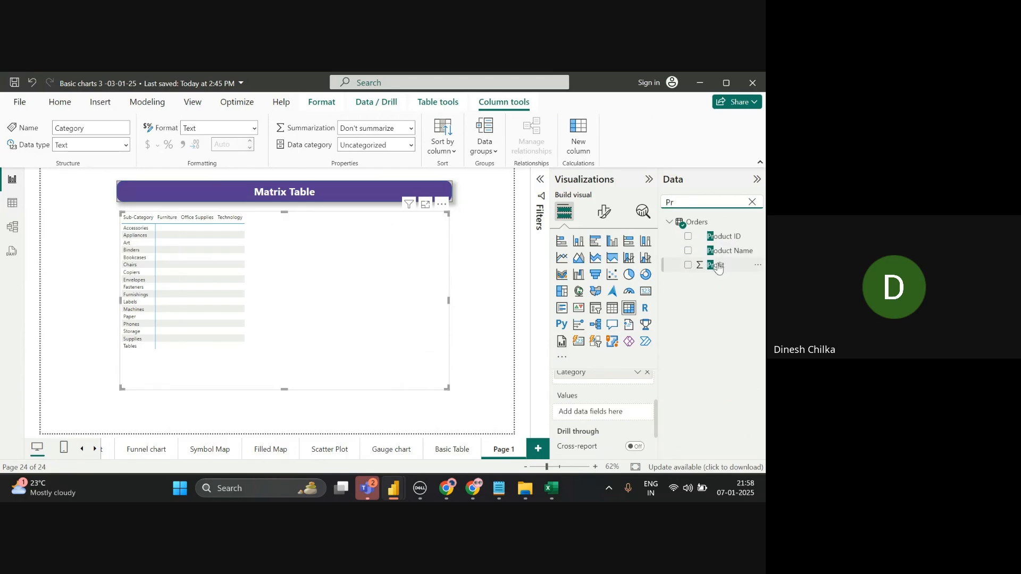
pyautogui.moveTo(718, 265); pyautogui.dragTo(626, 415)
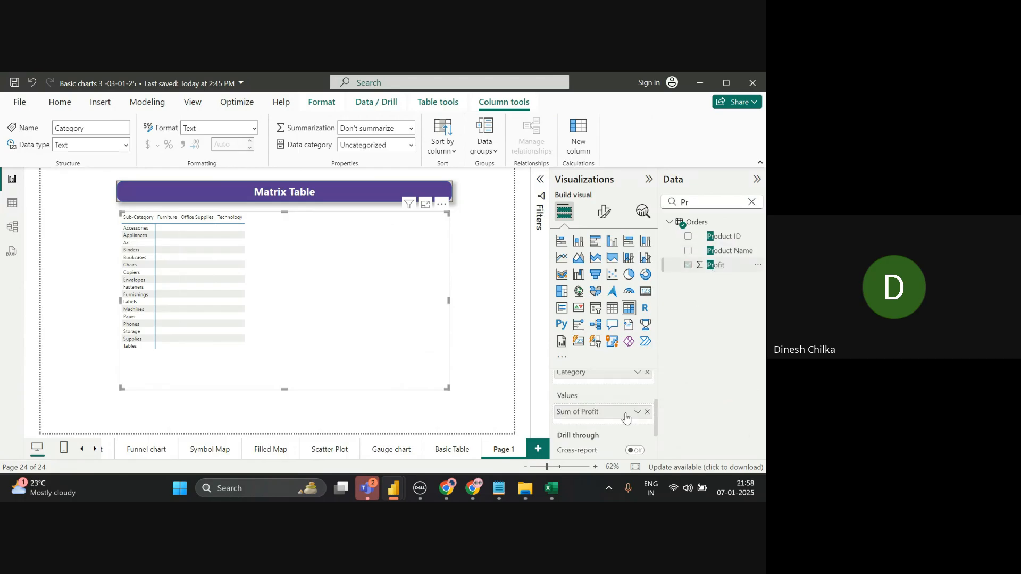
pyautogui.click(752, 202)
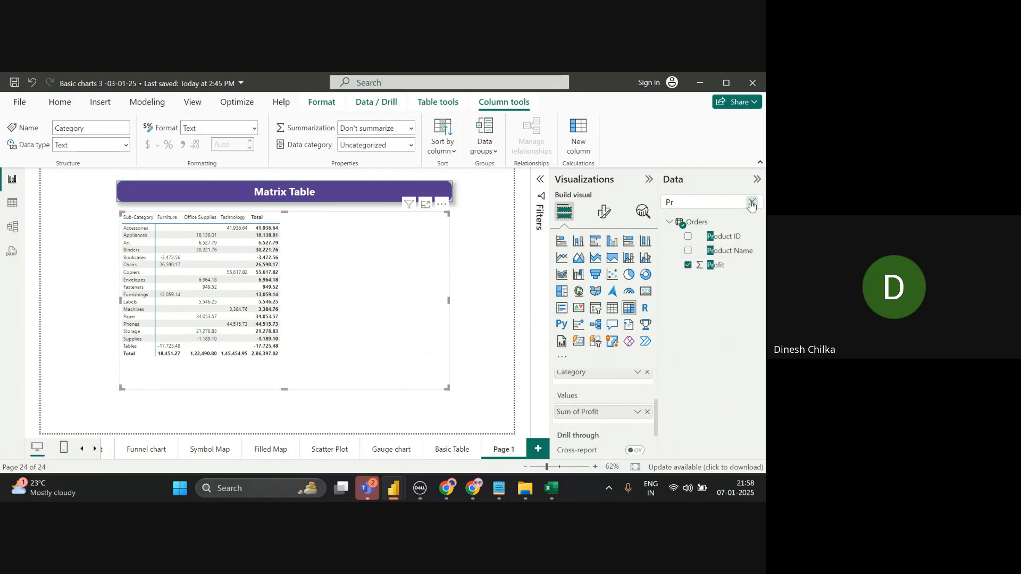
pyautogui.write('Sa')
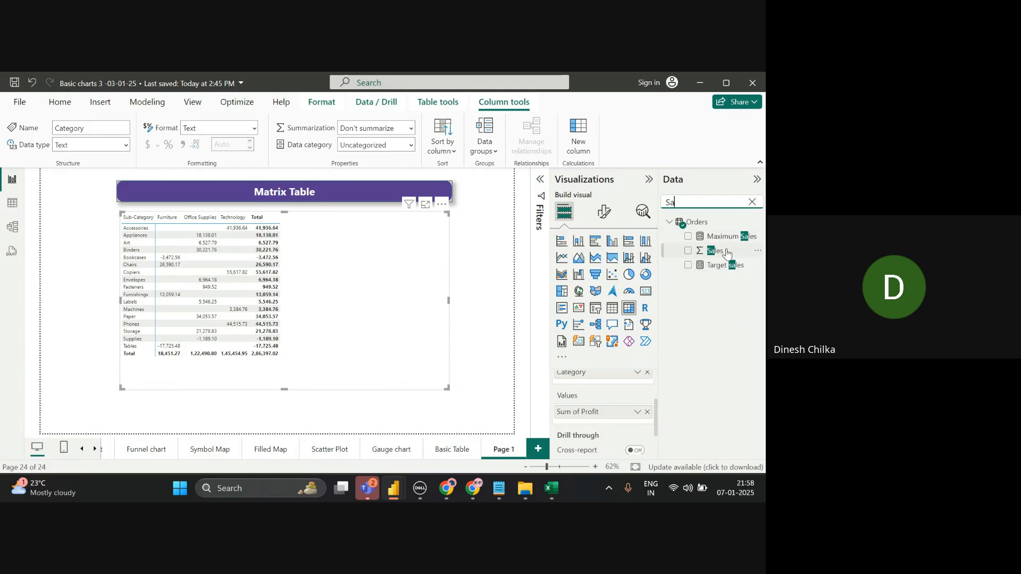
pyautogui.moveTo(727, 252); pyautogui.dragTo(624, 423)
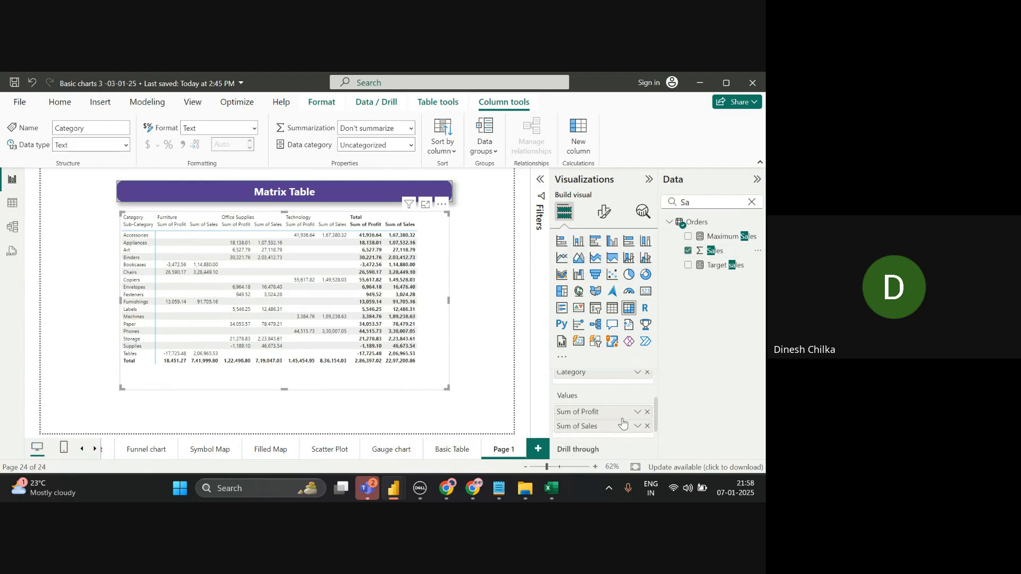
pyautogui.click(752, 205)
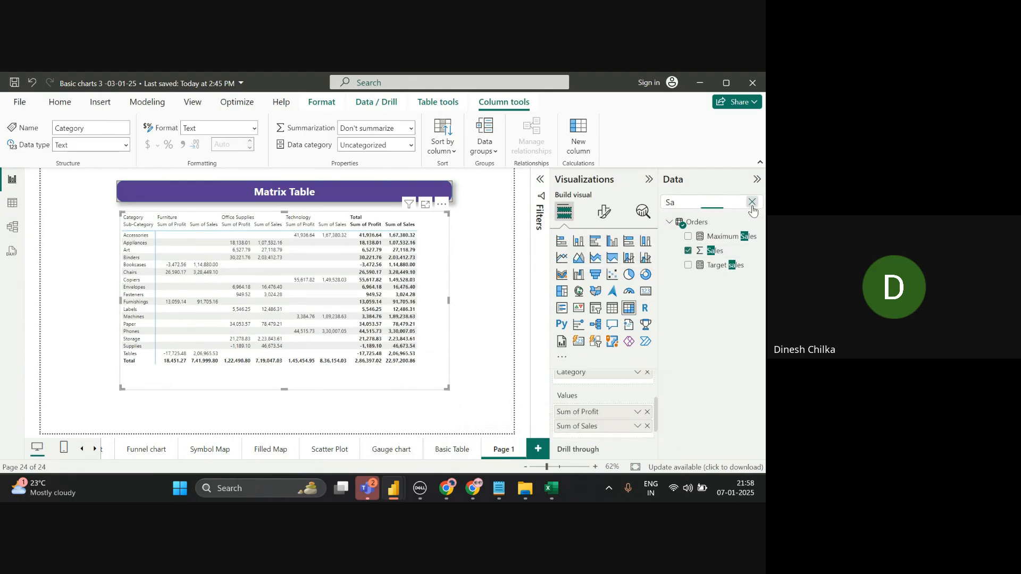
pyautogui.write('Dis')
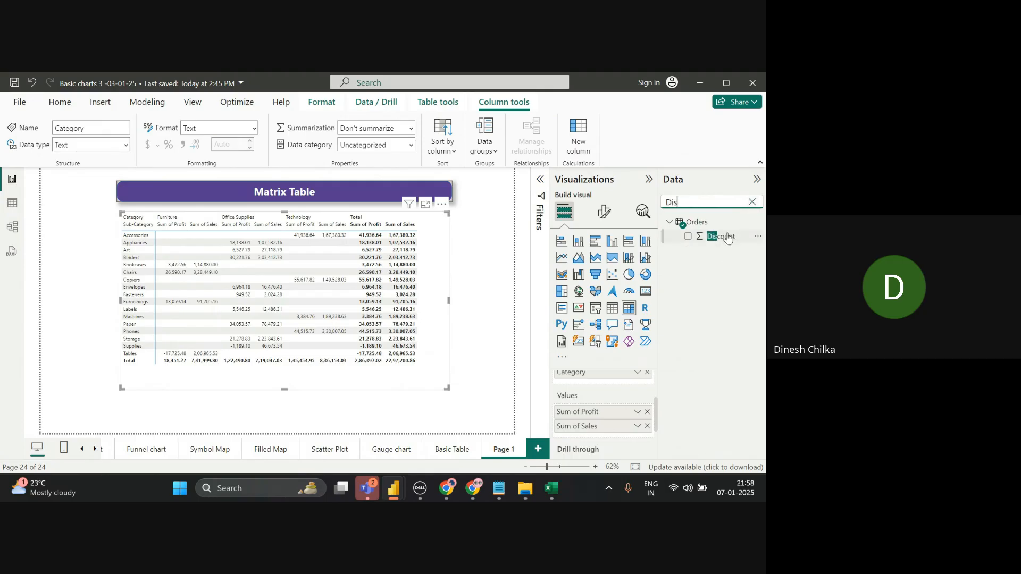
pyautogui.moveTo(724, 237); pyautogui.dragTo(628, 433)
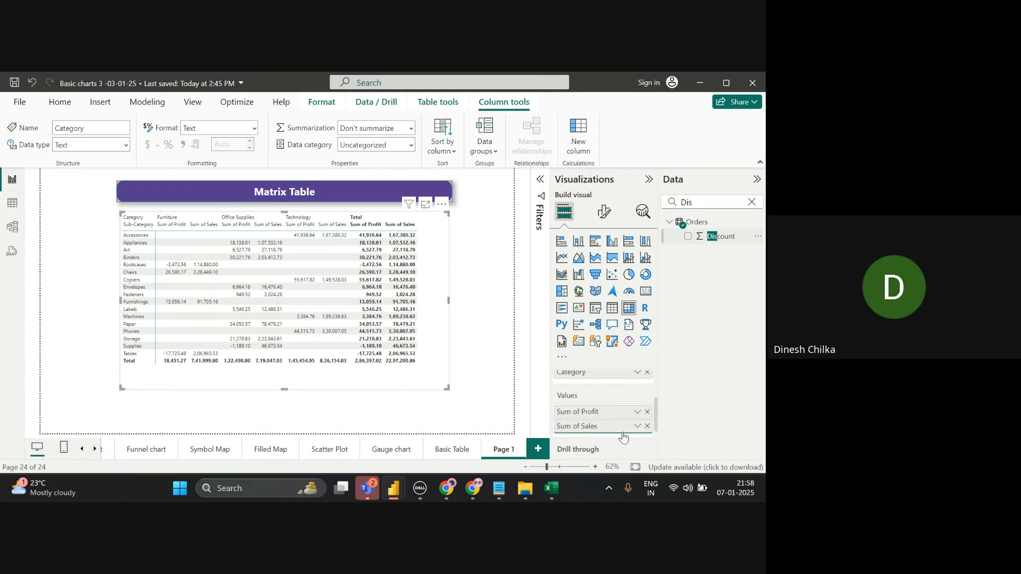
pyautogui.click(751, 202)
pyautogui.write('Quan')
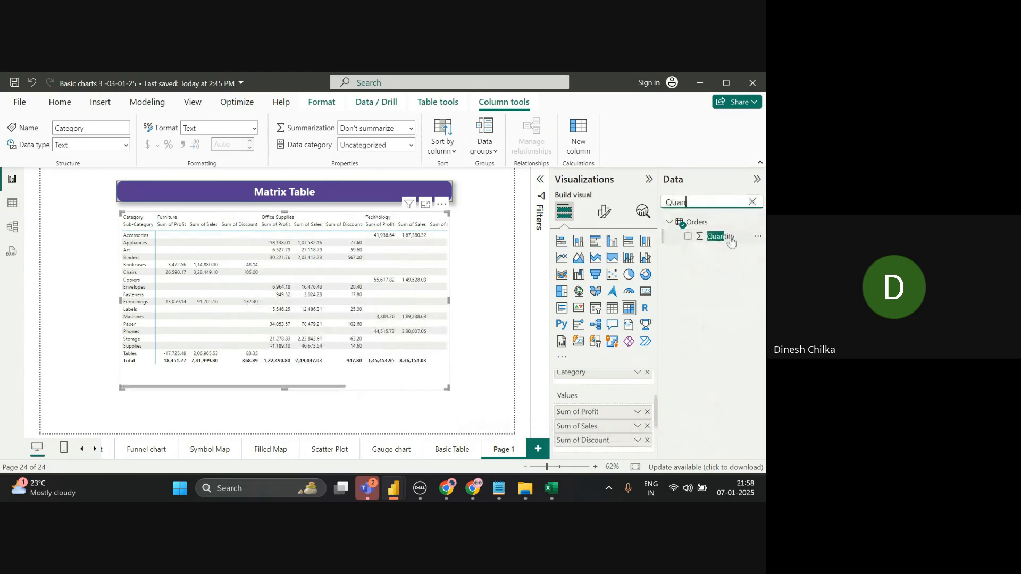
pyautogui.moveTo(731, 242); pyautogui.dragTo(624, 385)
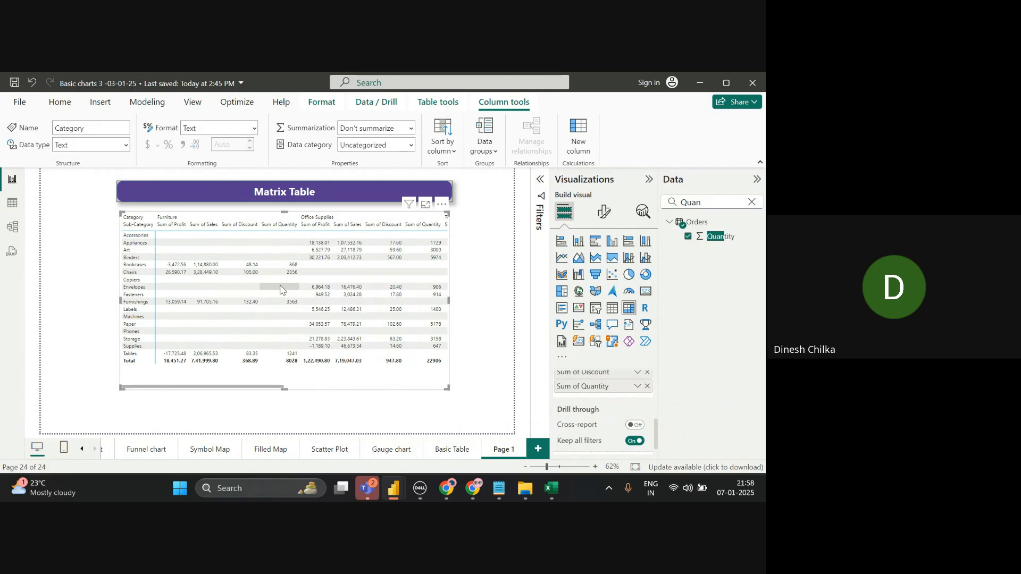
# - Move Category out of the matrix columns into the rows, above Sub-Category
pyautogui.scroll(5, 603, 412)
pyautogui.scroll(-1, 603, 412)
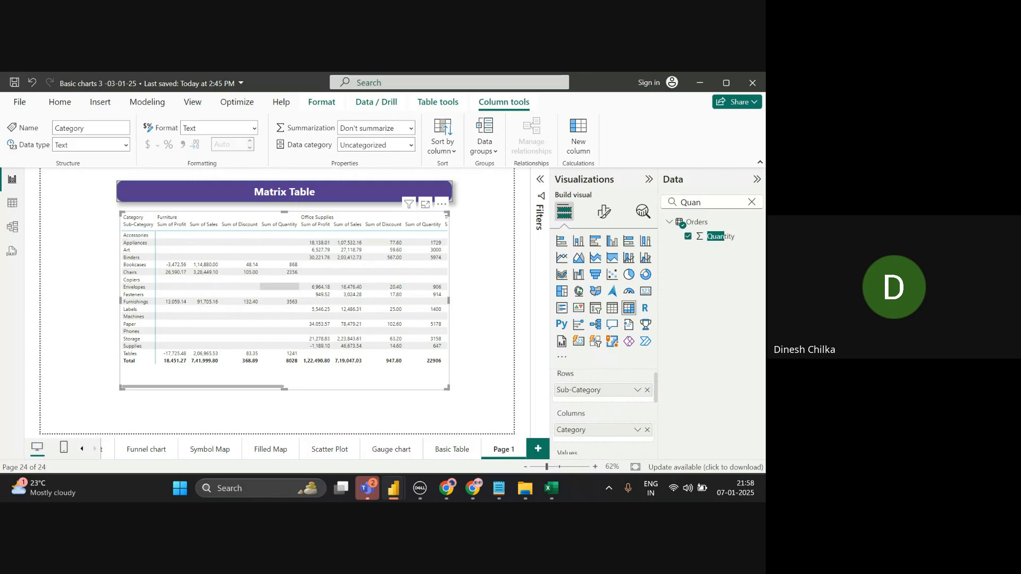
pyautogui.click(280, 286)
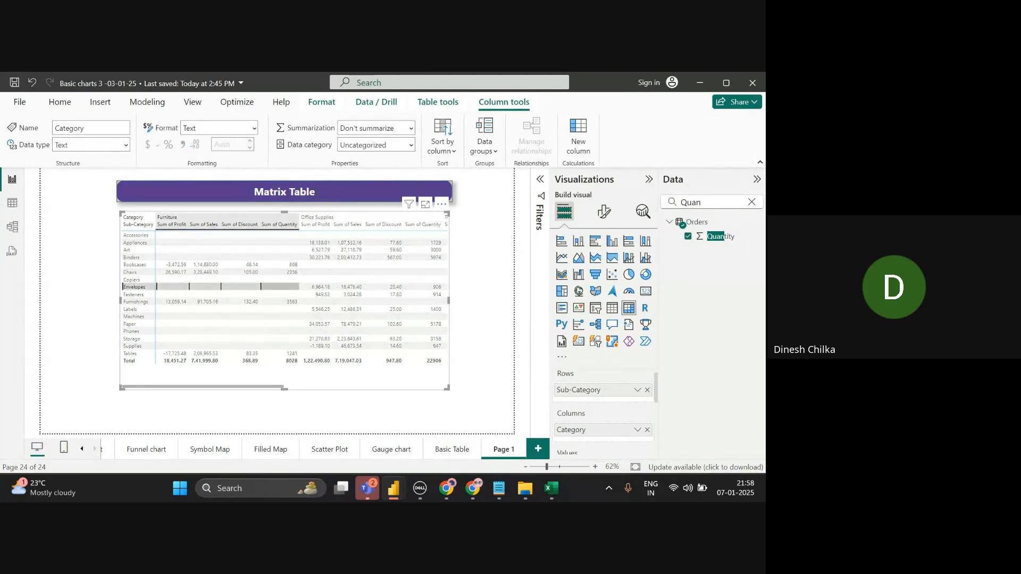
pyautogui.click(288, 288)
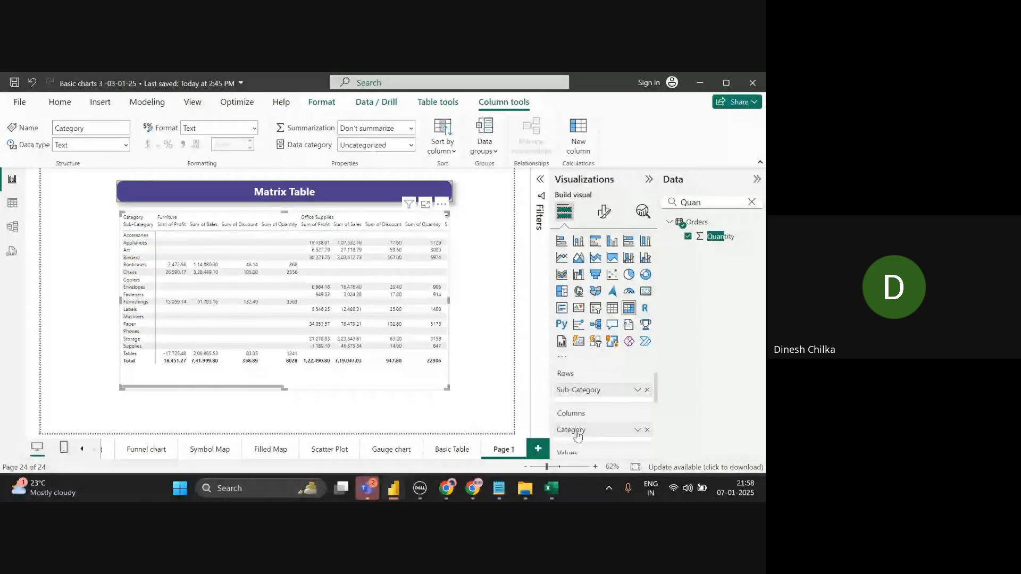
pyautogui.moveTo(577, 431); pyautogui.dragTo(584, 386)
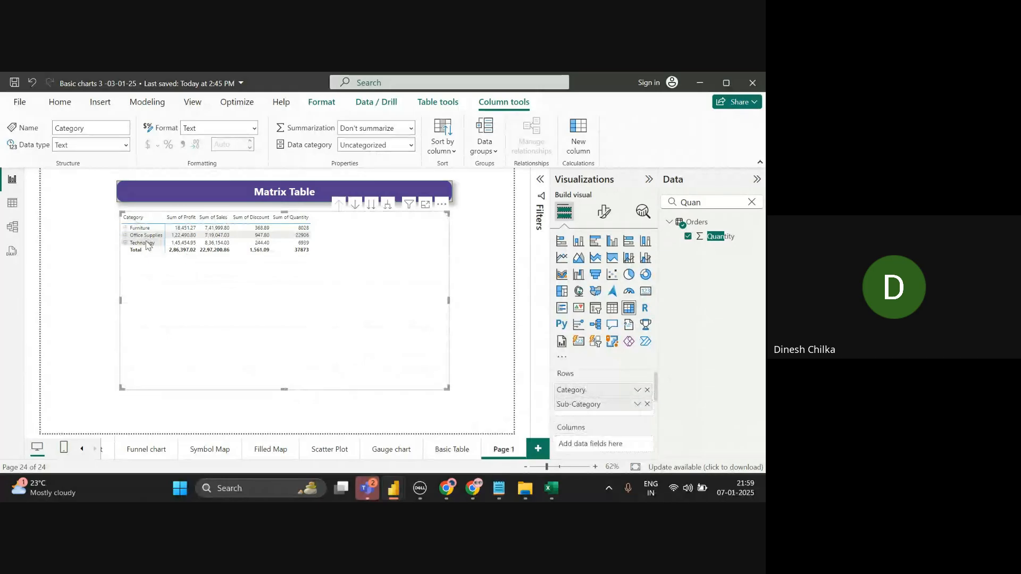
# - Add Segment, Region and Customer Name as row levels under Sub-Category
pyautogui.click(751, 203)
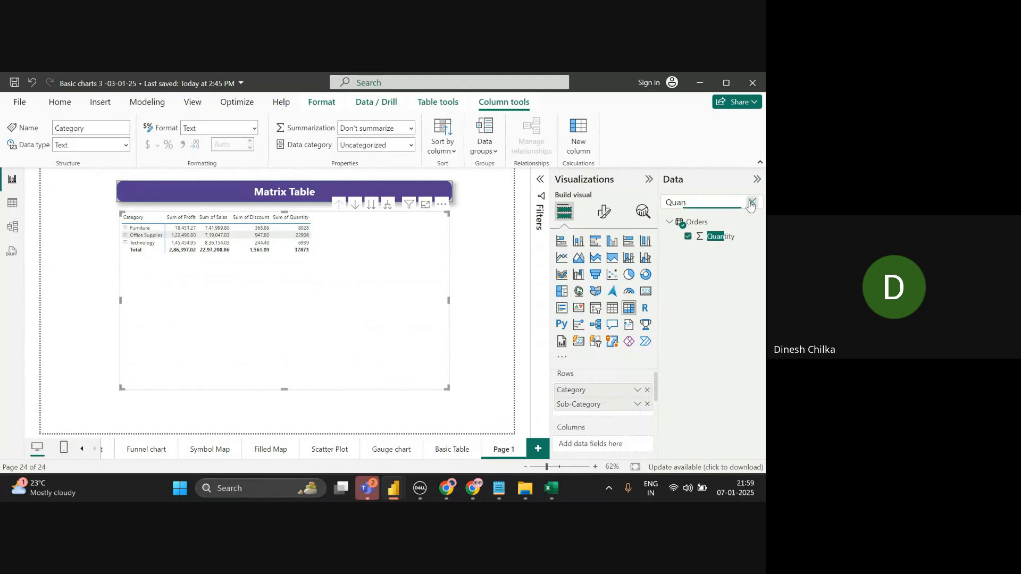
pyautogui.write('se')
pyautogui.moveTo(731, 236); pyautogui.dragTo(639, 414)
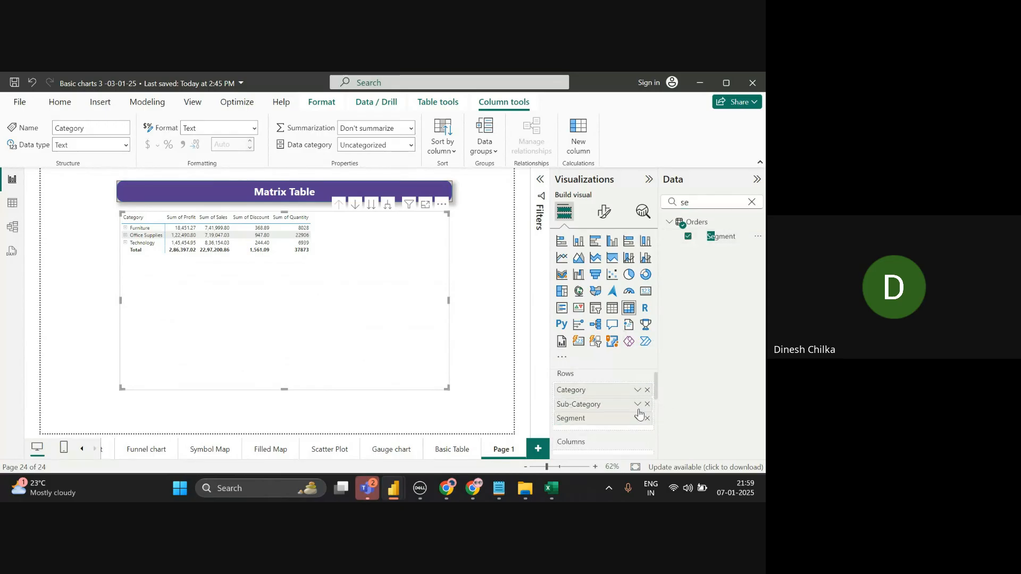
pyautogui.click(752, 202)
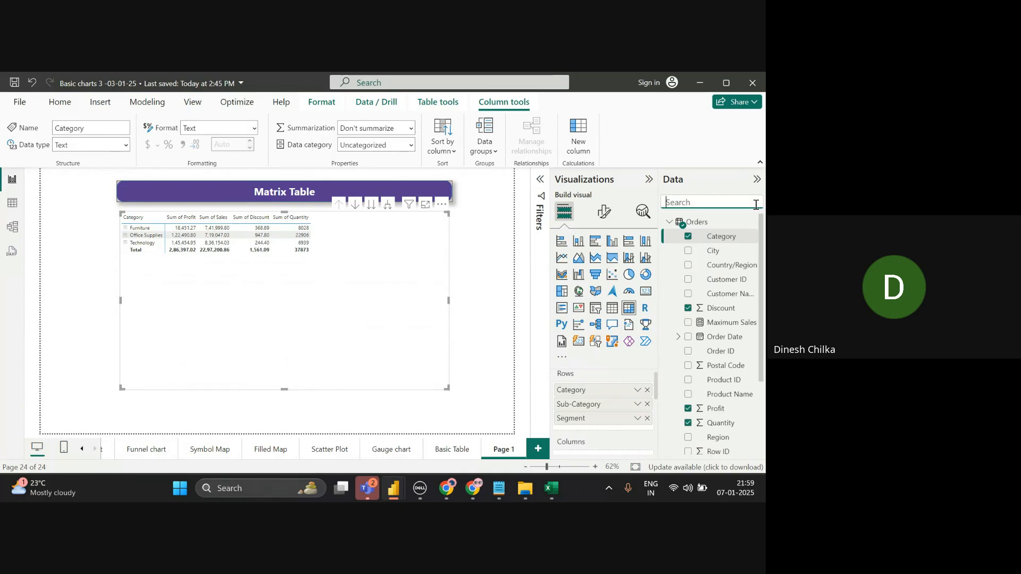
pyautogui.write('reg')
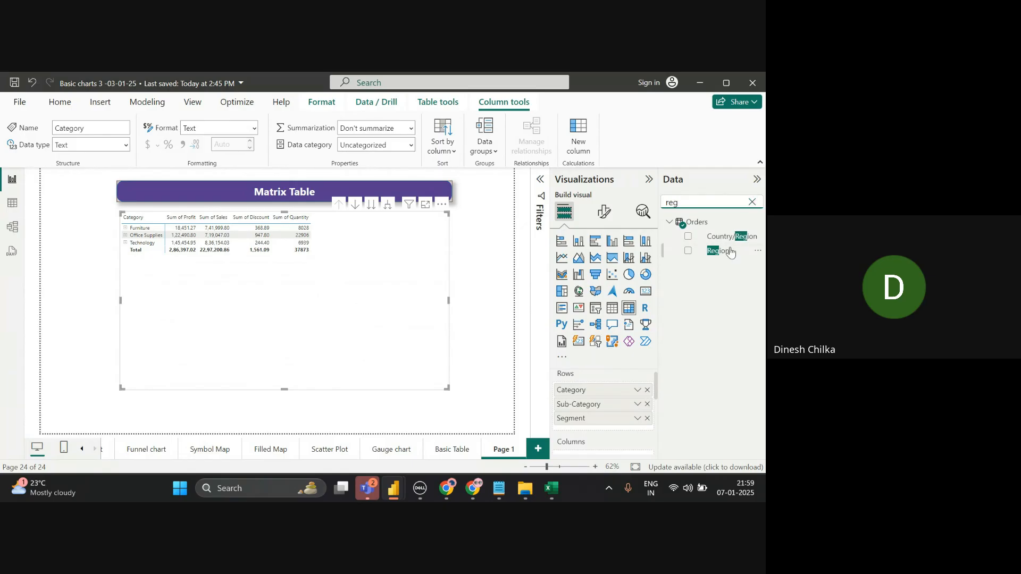
pyautogui.moveTo(731, 251); pyautogui.dragTo(623, 427)
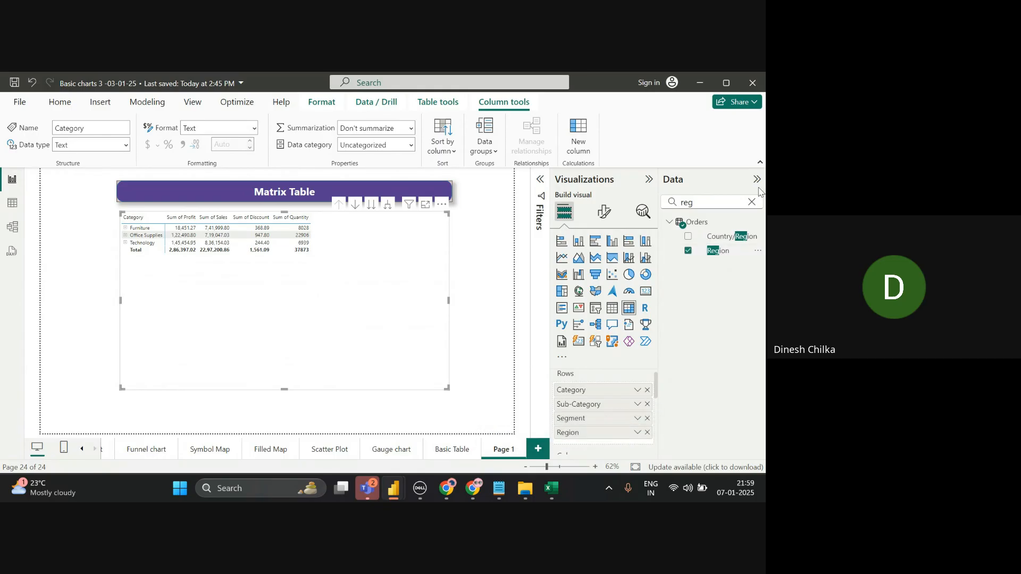
pyautogui.click(750, 201)
pyautogui.write('cus')
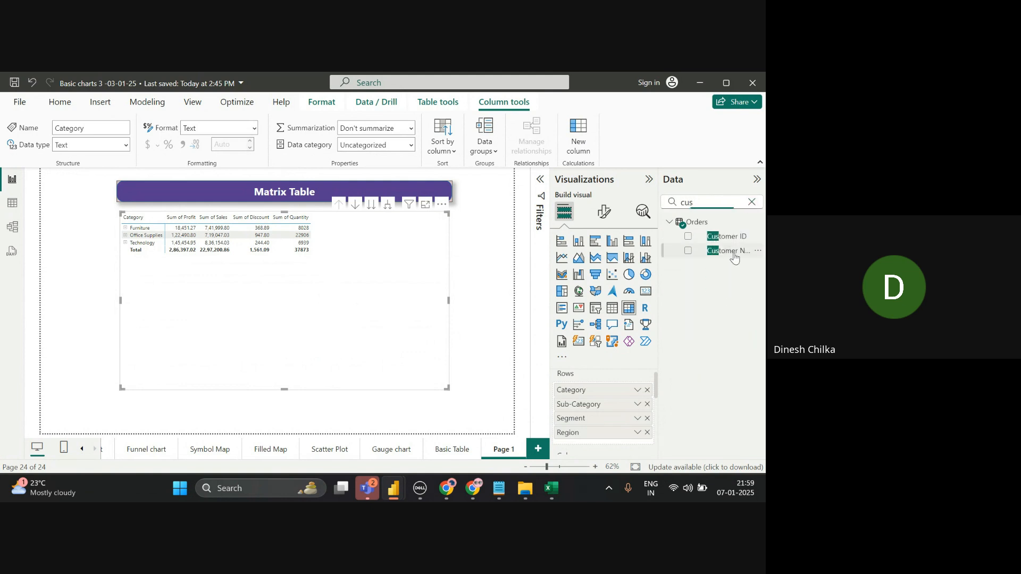
pyautogui.moveTo(734, 257); pyautogui.dragTo(629, 444)
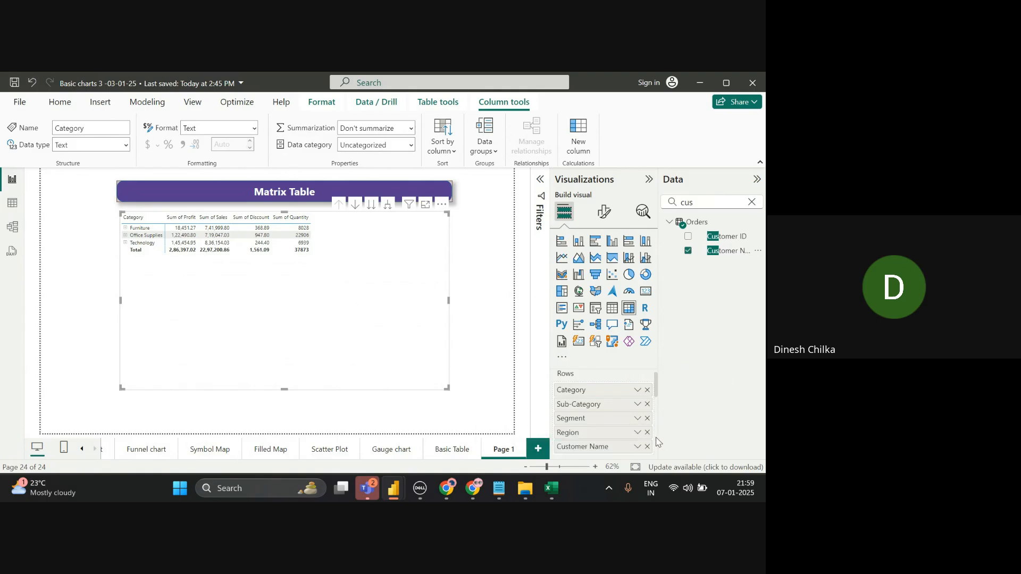
# - Search for 'pro' and add Profit to the matrix fields
pyautogui.scroll(-2, 658, 442)
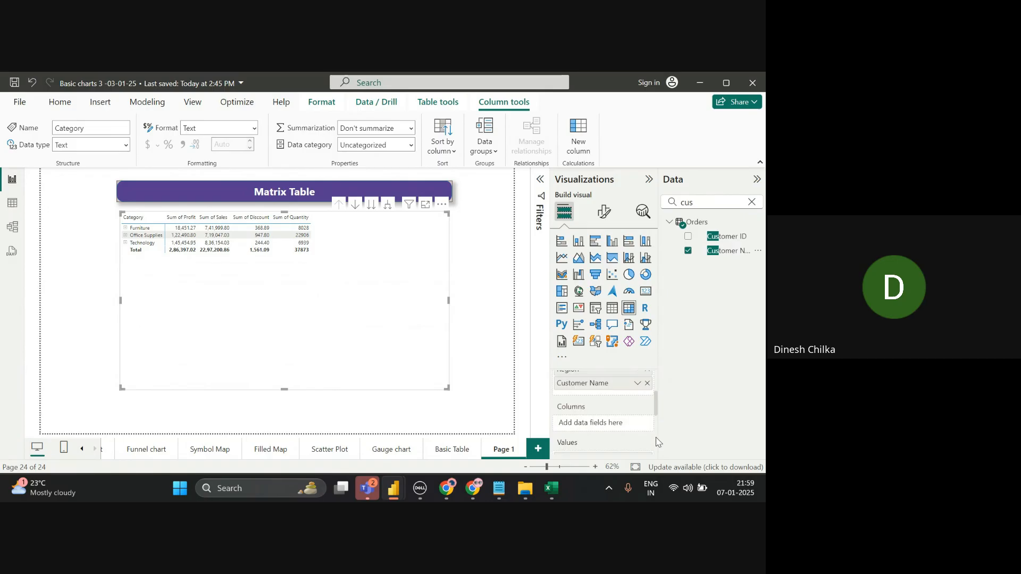
pyautogui.click(752, 203)
pyautogui.write('pe')
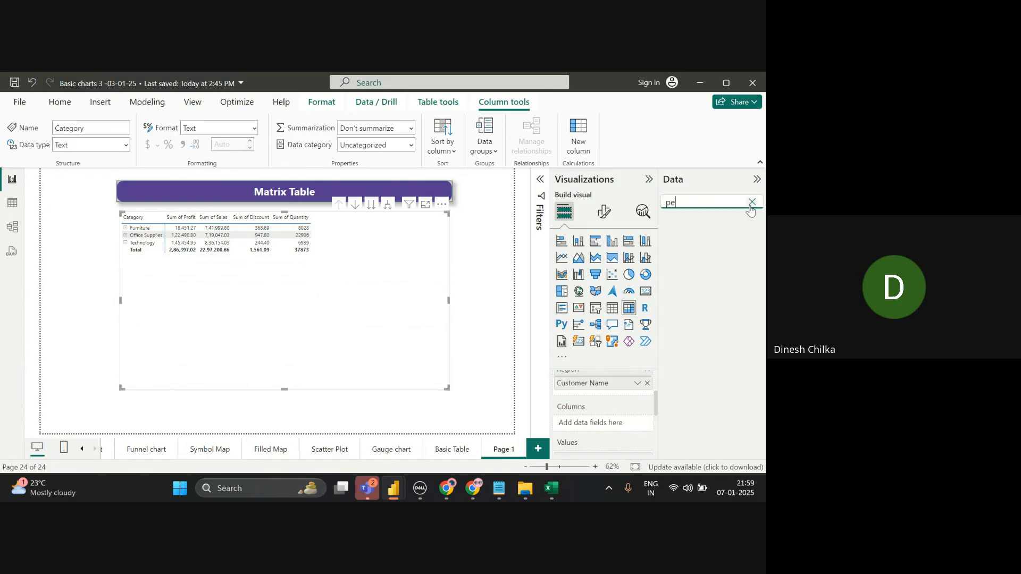
pyautogui.click(751, 203)
pyautogui.write('pro')
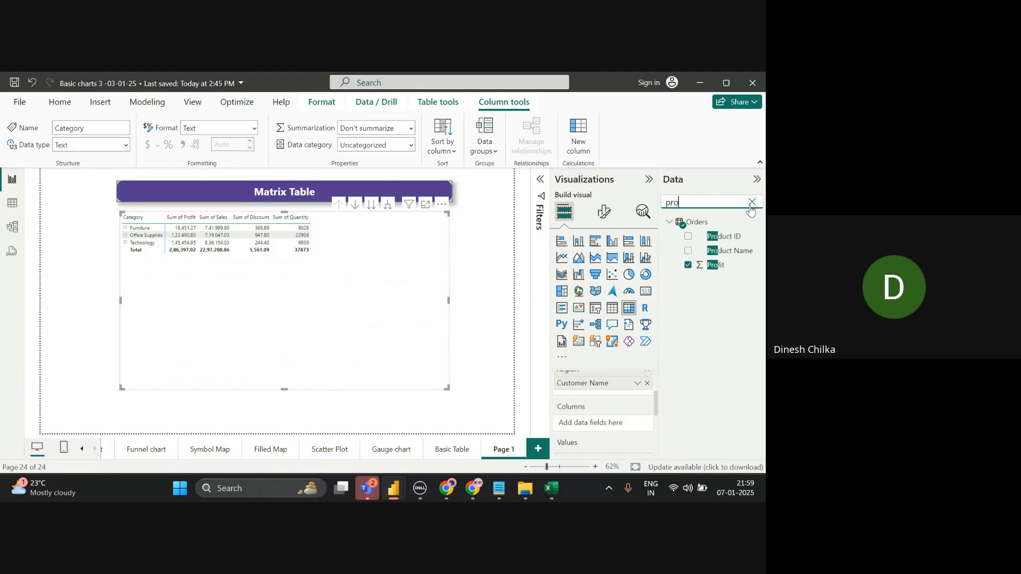
pyautogui.moveTo(719, 265); pyautogui.dragTo(633, 390)
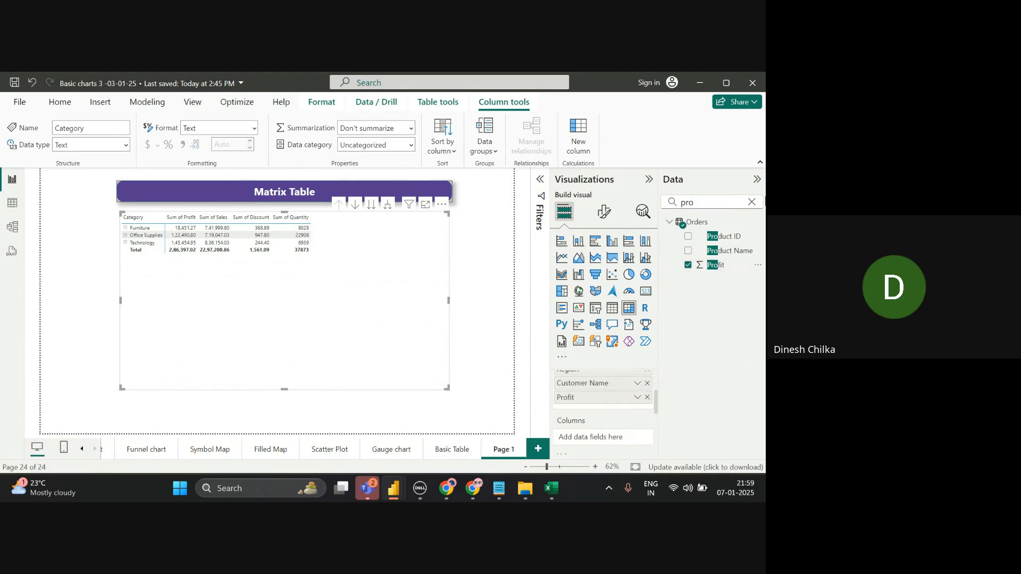
# - Add Product ID to the matrix columns, then remove it again
pyautogui.click(752, 203)
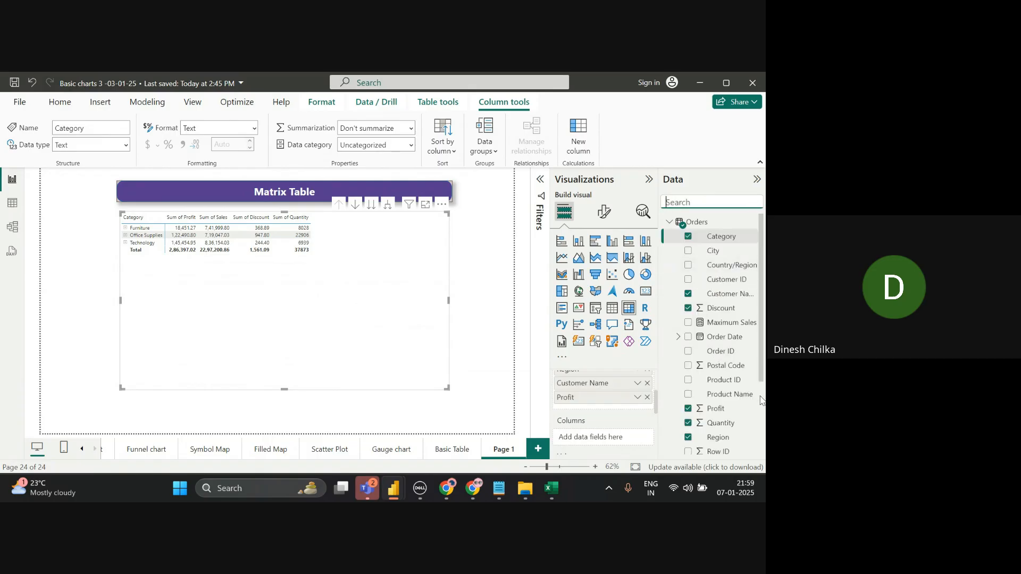
pyautogui.scroll(-3, 760, 400)
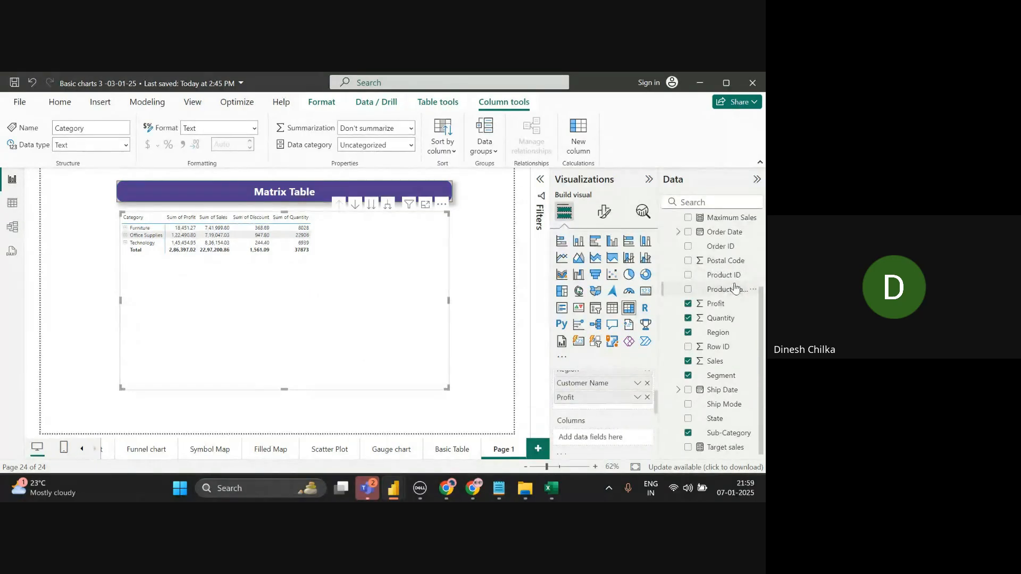
pyautogui.moveTo(723, 276); pyautogui.dragTo(627, 441)
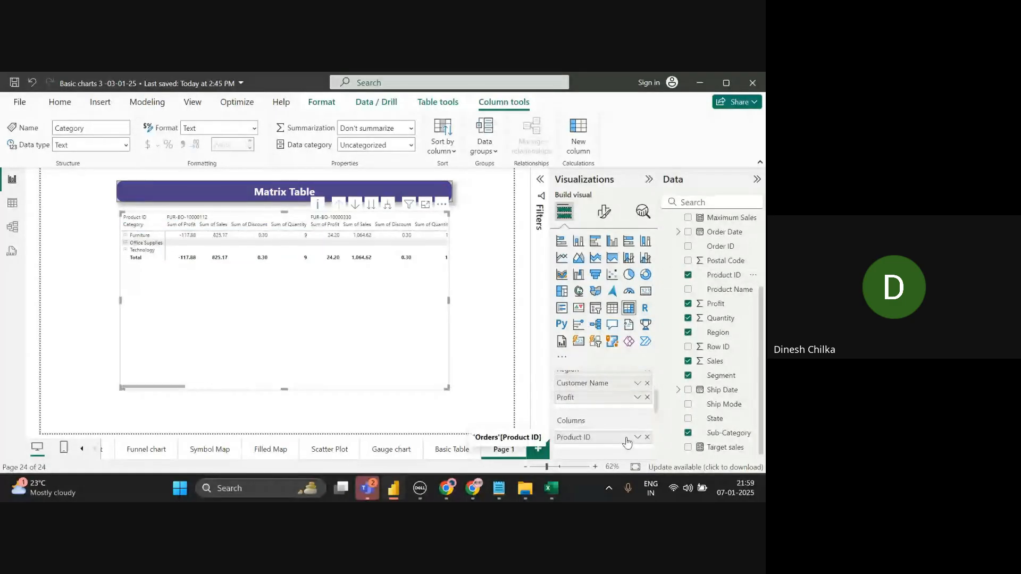
pyautogui.click(647, 437)
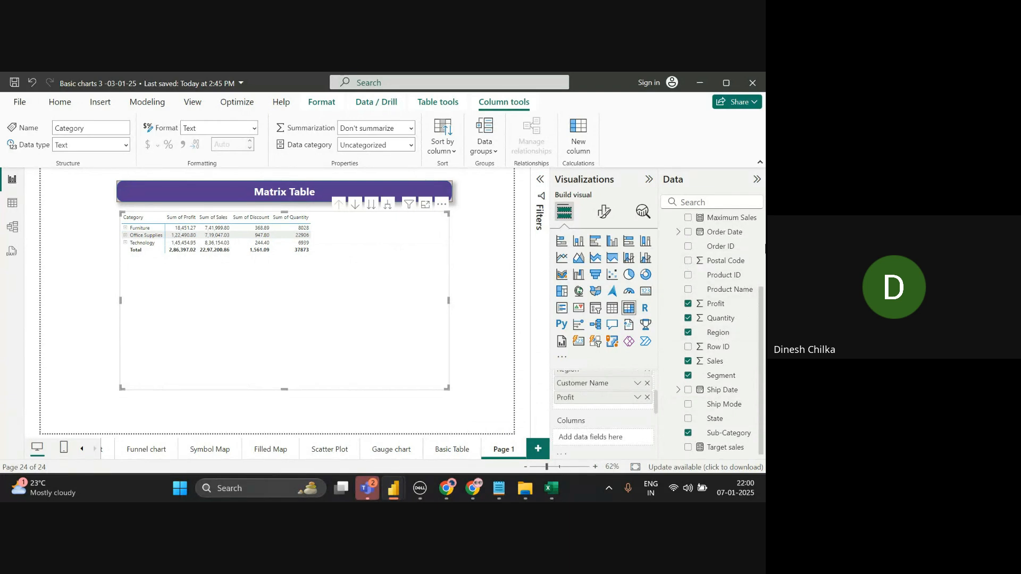
# - Remove Profit from the Rows well so the row levels end with Customer Name
pyautogui.scroll(3, 763, 259)
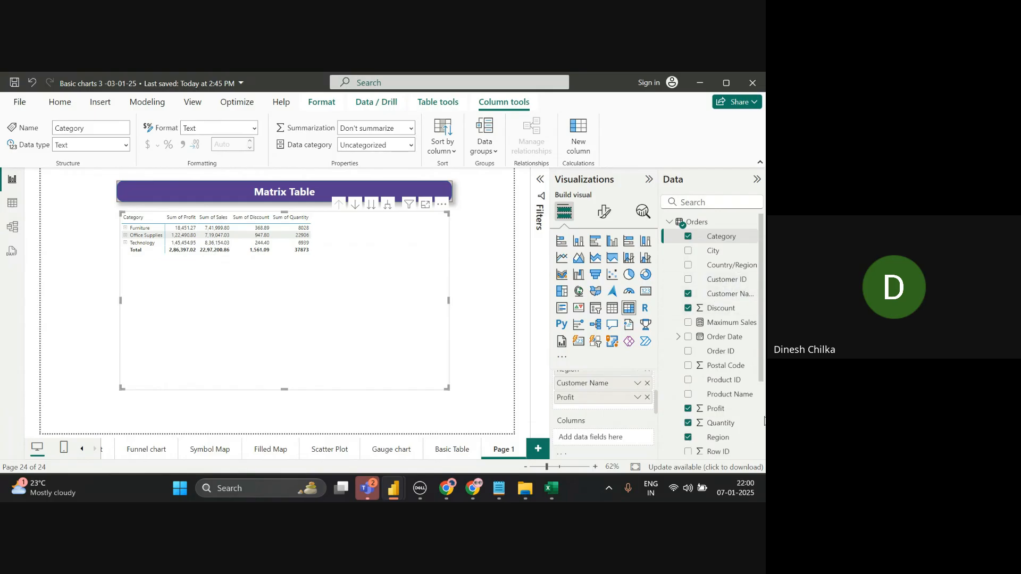
pyautogui.moveTo(655, 394); pyautogui.dragTo(656, 383)
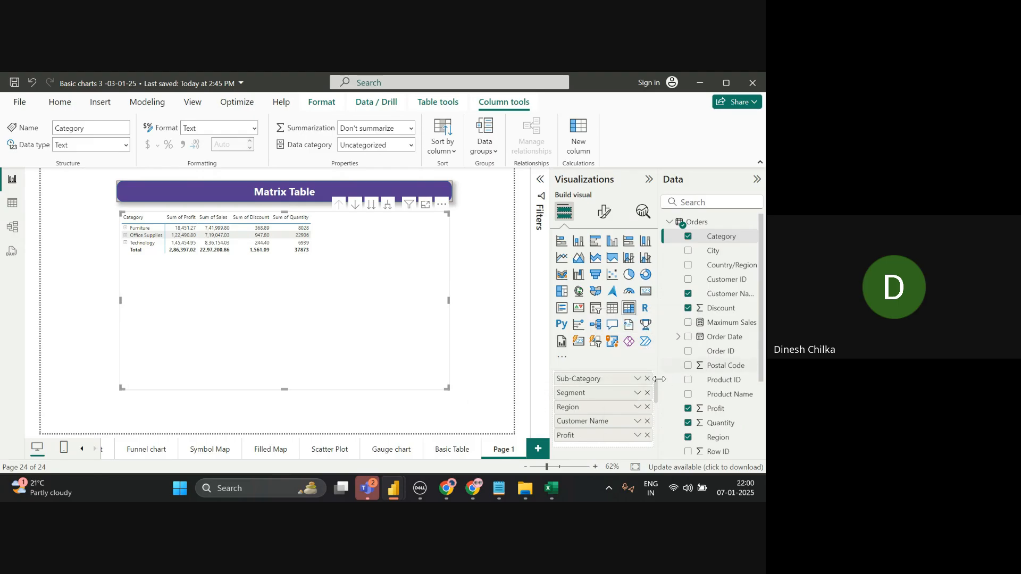
pyautogui.scroll(1, 659, 382)
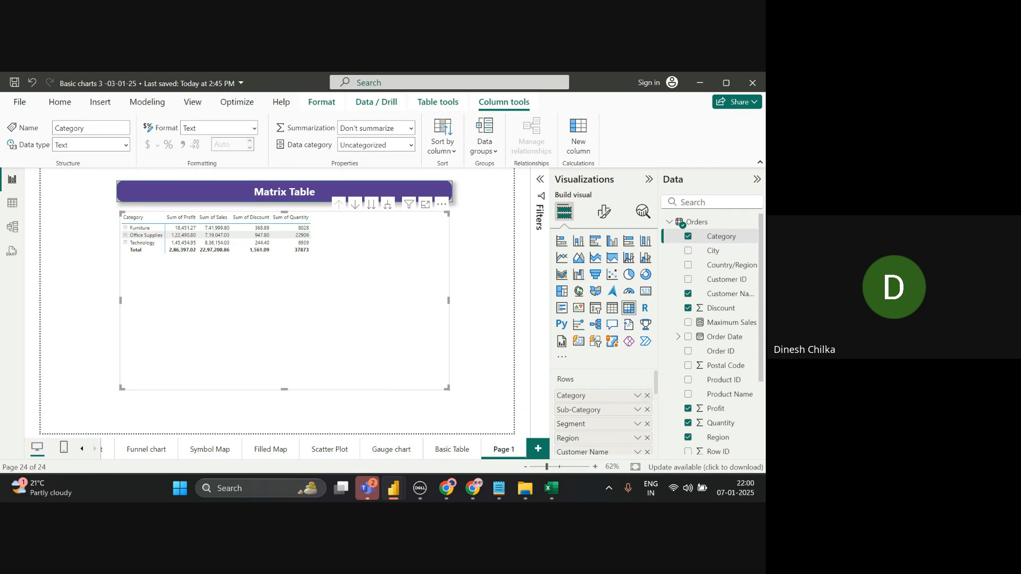
pyautogui.scroll(-3, 657, 424)
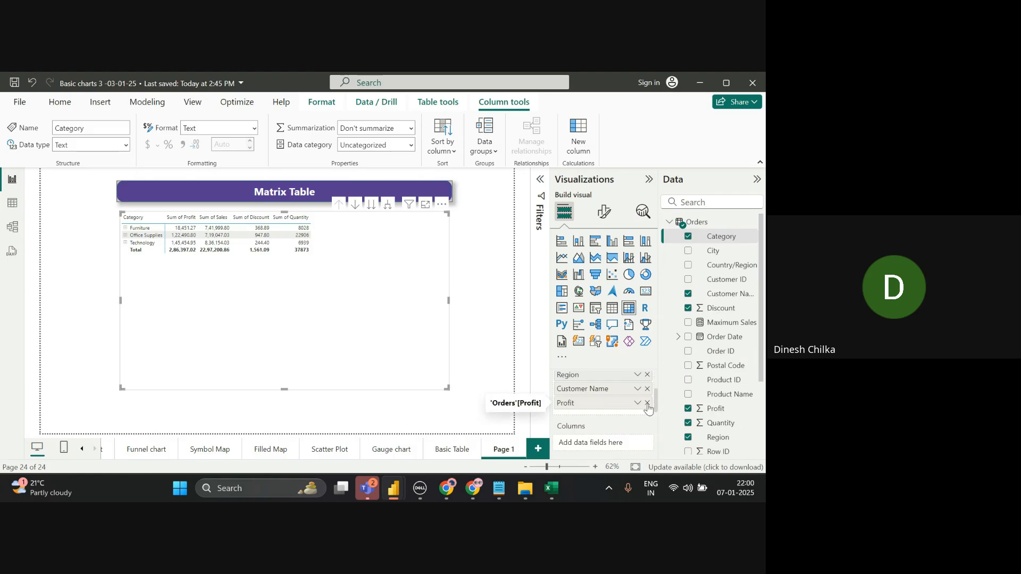
pyautogui.click(647, 404)
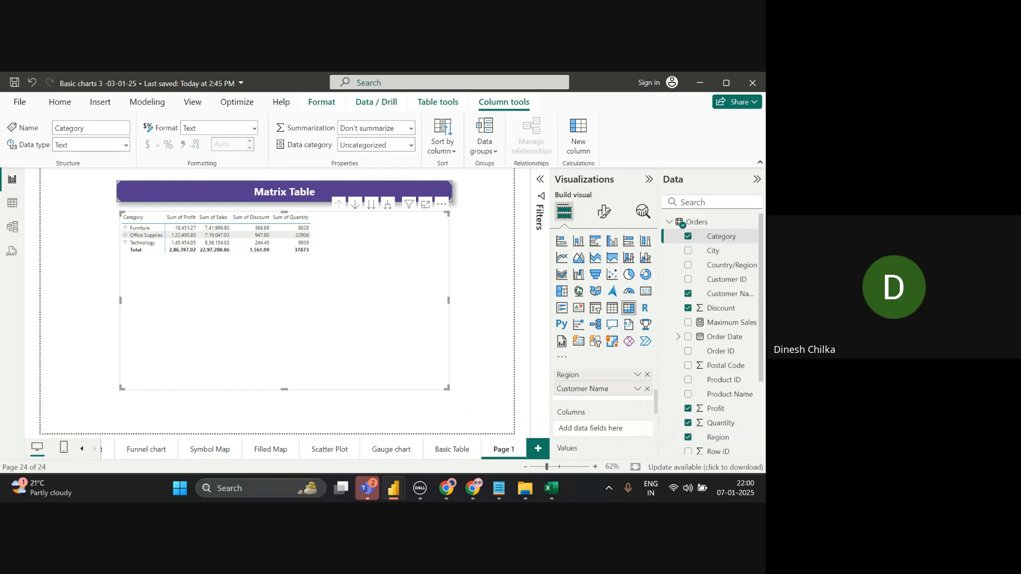
pyautogui.scroll(-3, 655, 417)
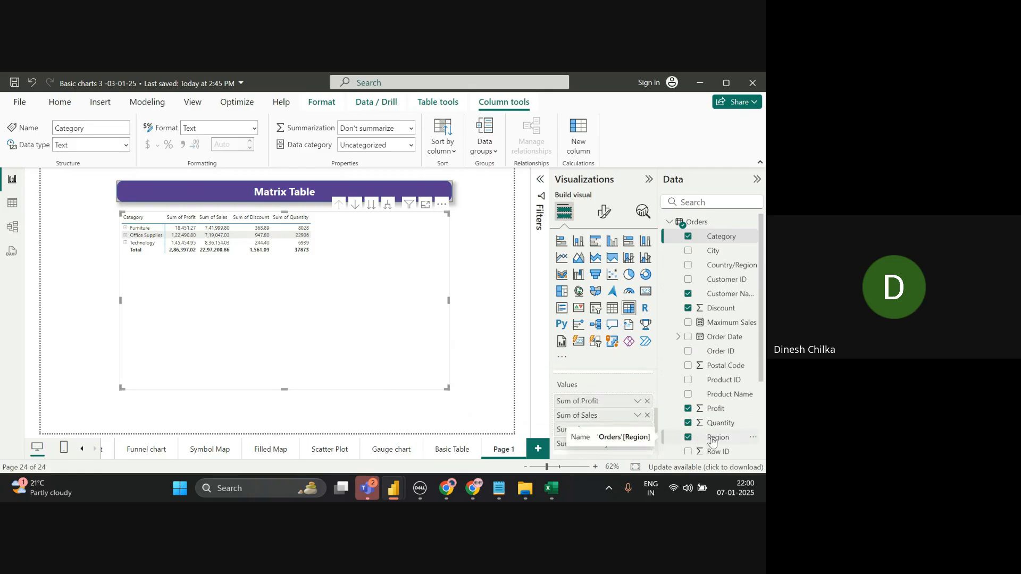
pyautogui.hotkey('alt', 'Tab')
pyautogui.press('Tab')
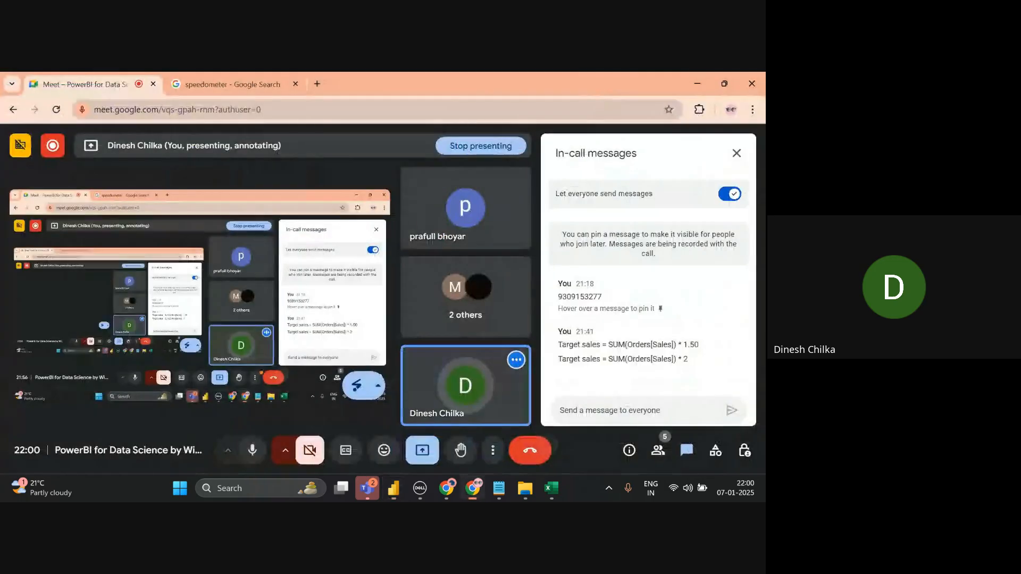
pyautogui.hotkey('alt', 'Tab')
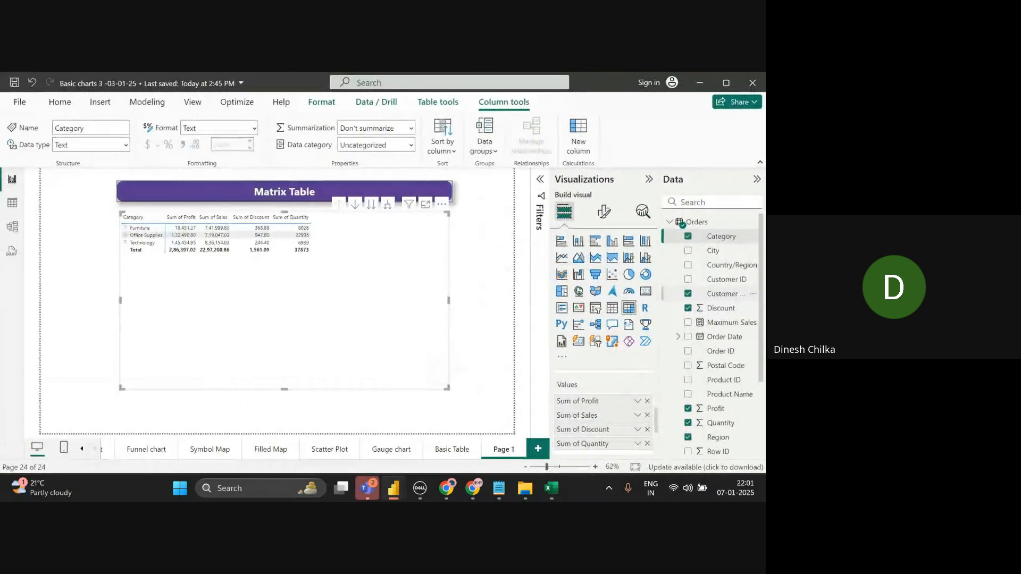
pyautogui.scroll(-2, 712, 333)
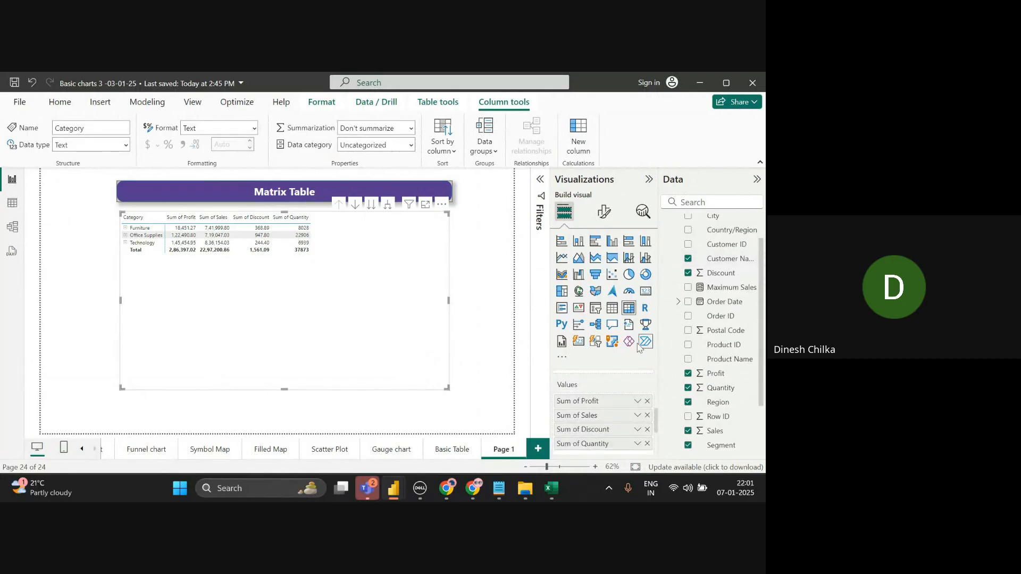
pyautogui.scroll(3, 657, 388)
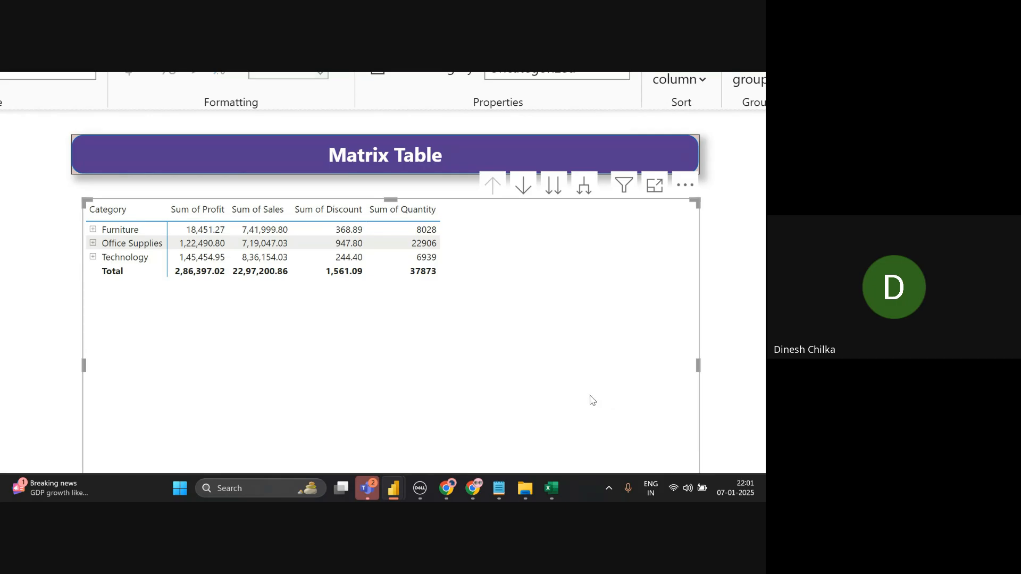
pyautogui.hotkey('alt', 'Tab')
# - Add a new Notepad line reading 'Hirerchy < DRill Down < DRill up'
pyautogui.hotkey('alt', 'Tab')
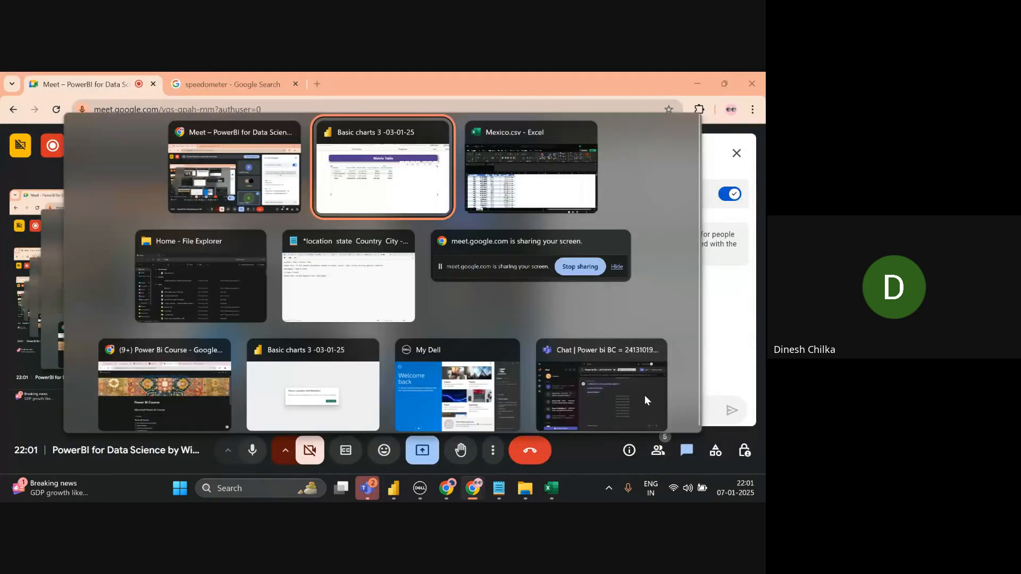
pyautogui.hotkey('alt', 'Tab')
pyautogui.hotkey('alt', 'Tab')
pyautogui.hotkey('alt', 'Tab')
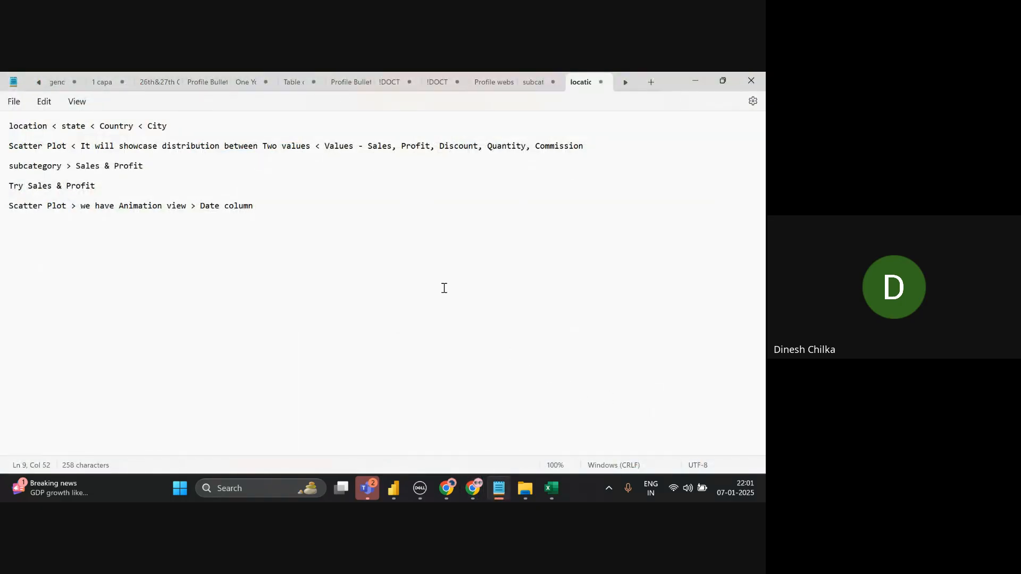
pyautogui.press('Return')
pyautogui.press('Return')
pyautogui.write('rerchy < D')
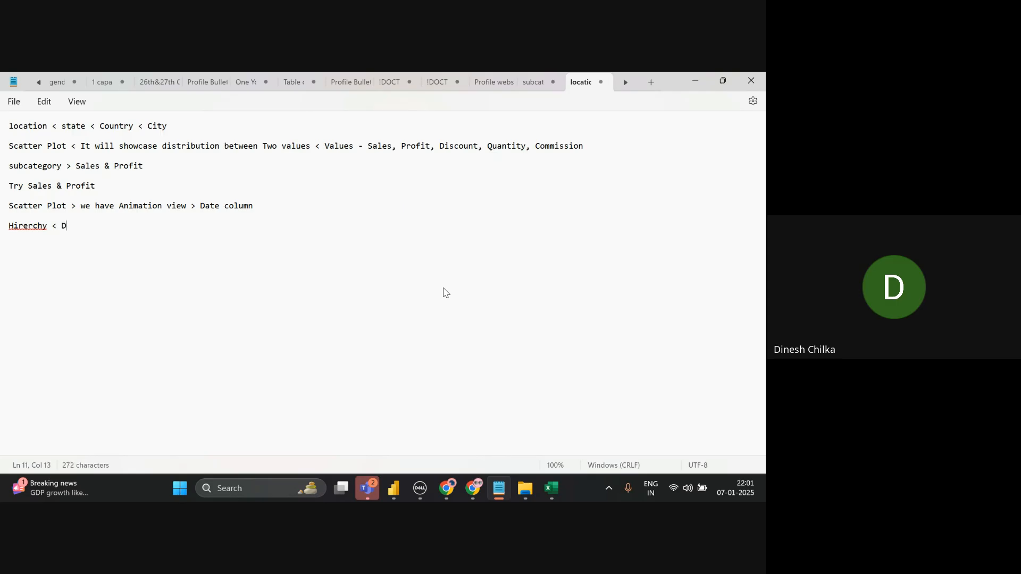
pyautogui.write('Rill Down < DRill up')
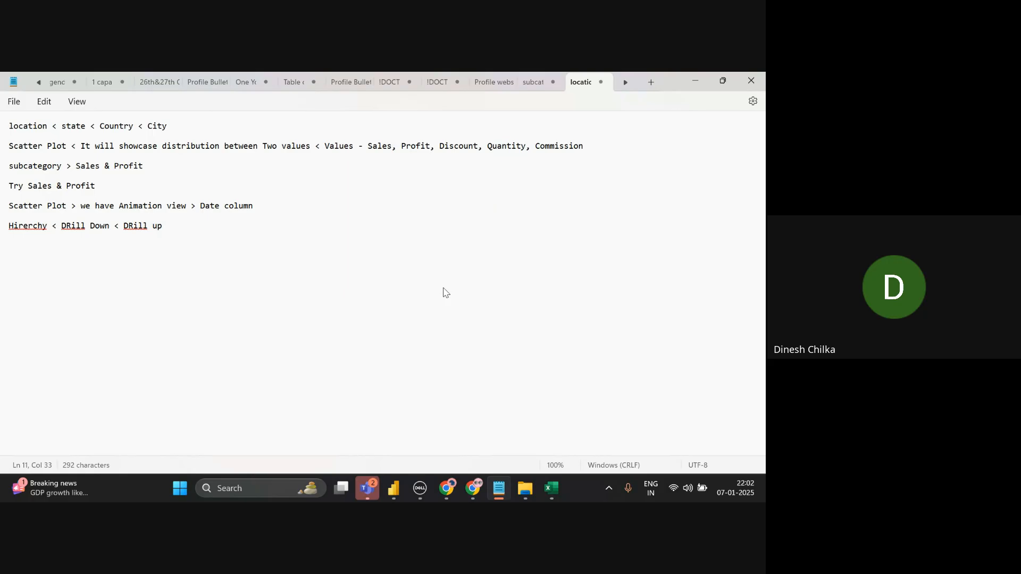
pyautogui.hotkey('alt', 'Tab')
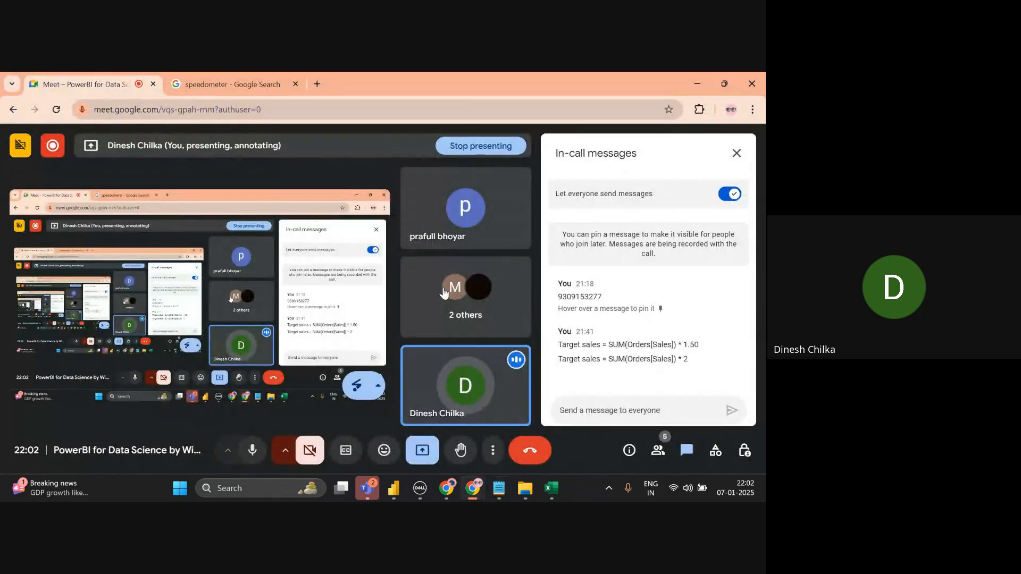
# - Back in Power BI, toggle drill mode and step the matrix to Sub-Category and back to Category
pyautogui.hotkey('alt', 'Tab')
pyautogui.hotkey('alt', 'Tab')
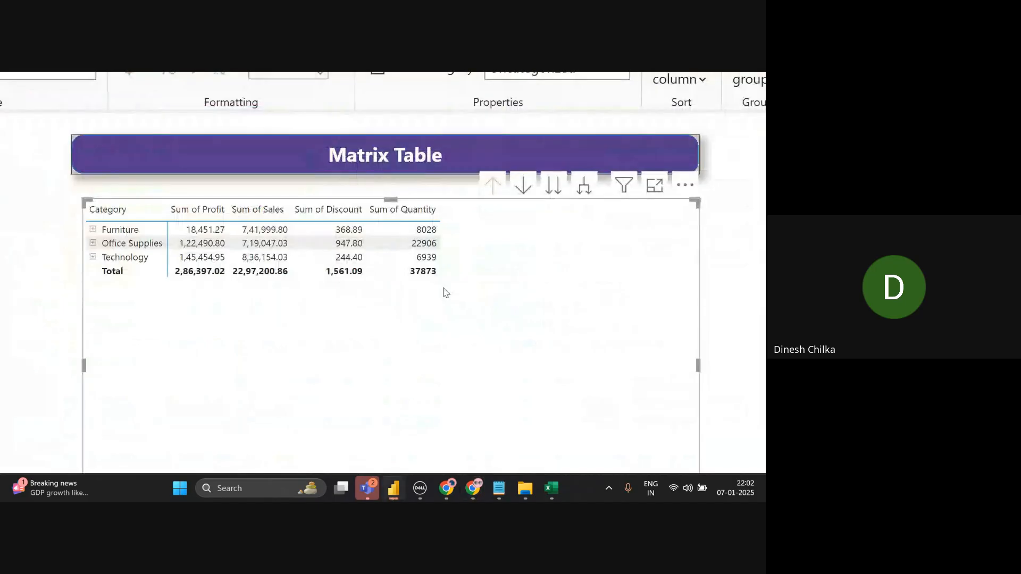
pyautogui.scroll(2, 446, 293)
pyautogui.scroll(-3, 617, 353)
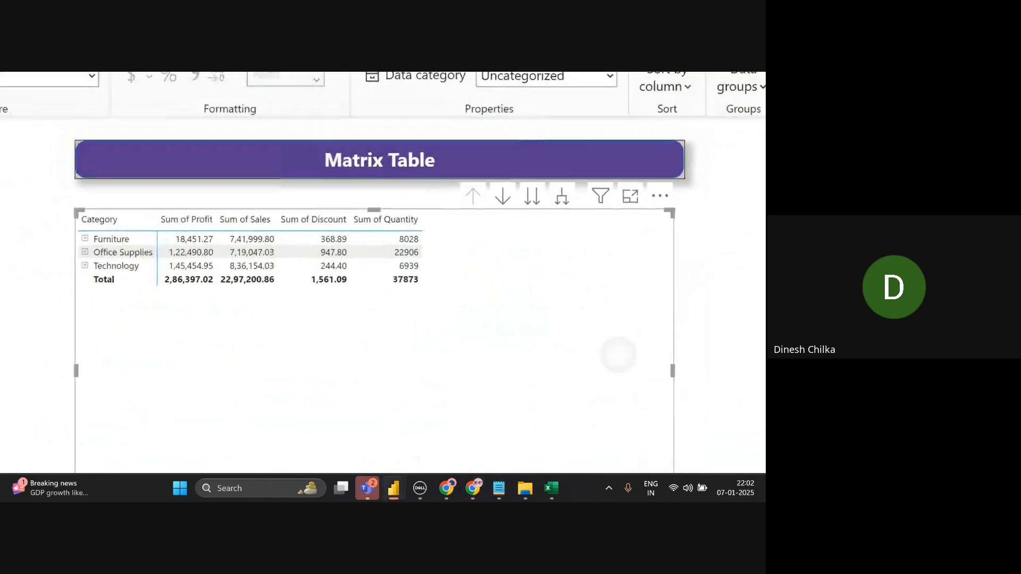
pyautogui.scroll(2, 618, 354)
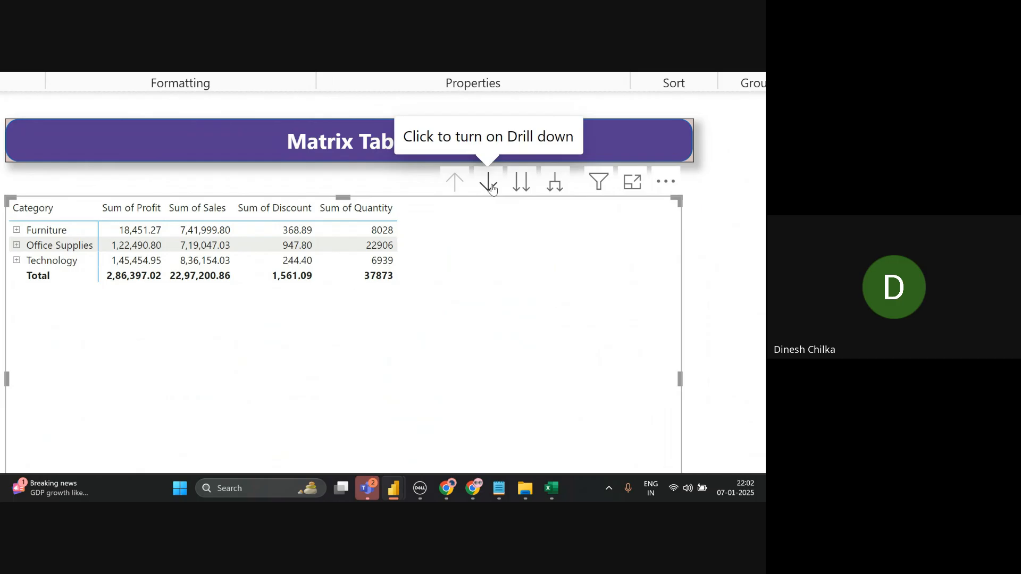
pyautogui.click(488, 182)
pyautogui.click(491, 185)
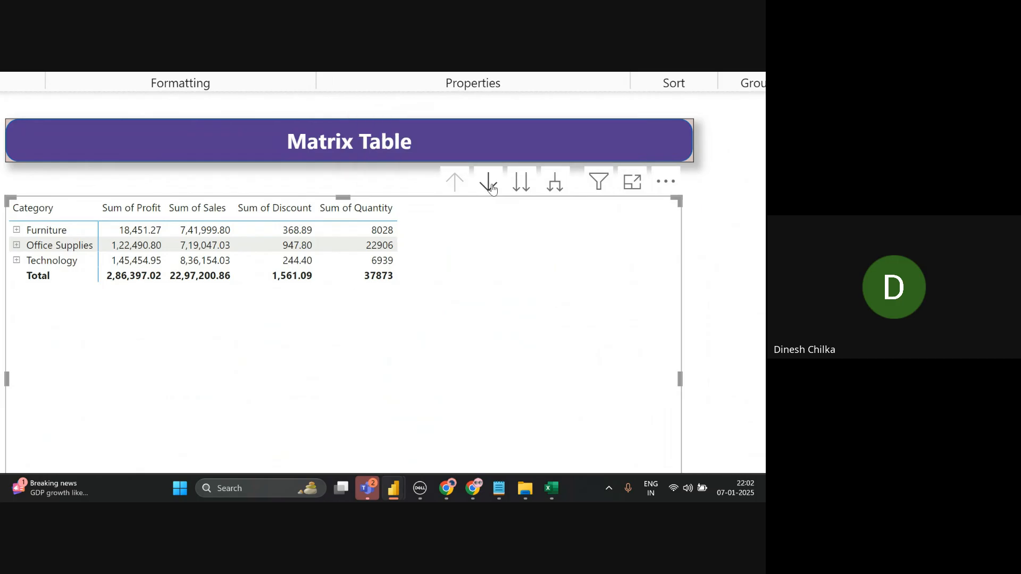
pyautogui.click(491, 186)
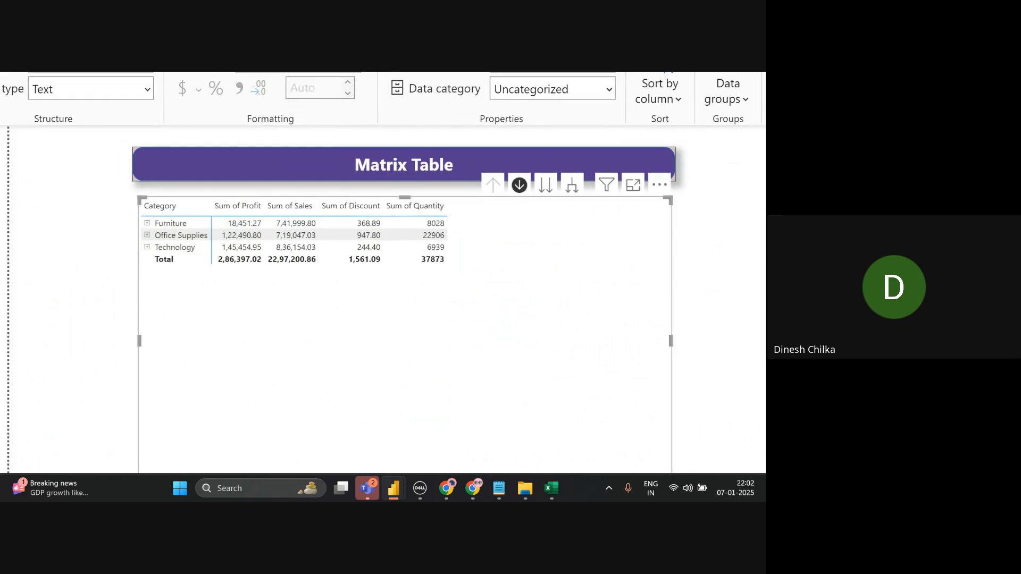
pyautogui.click(545, 185)
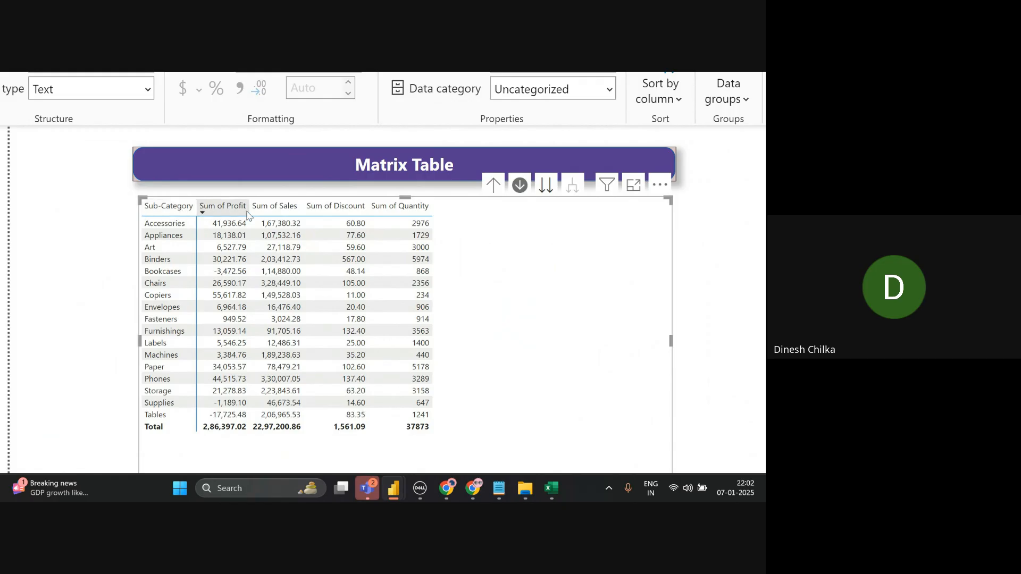
pyautogui.click(515, 186)
pyautogui.click(494, 186)
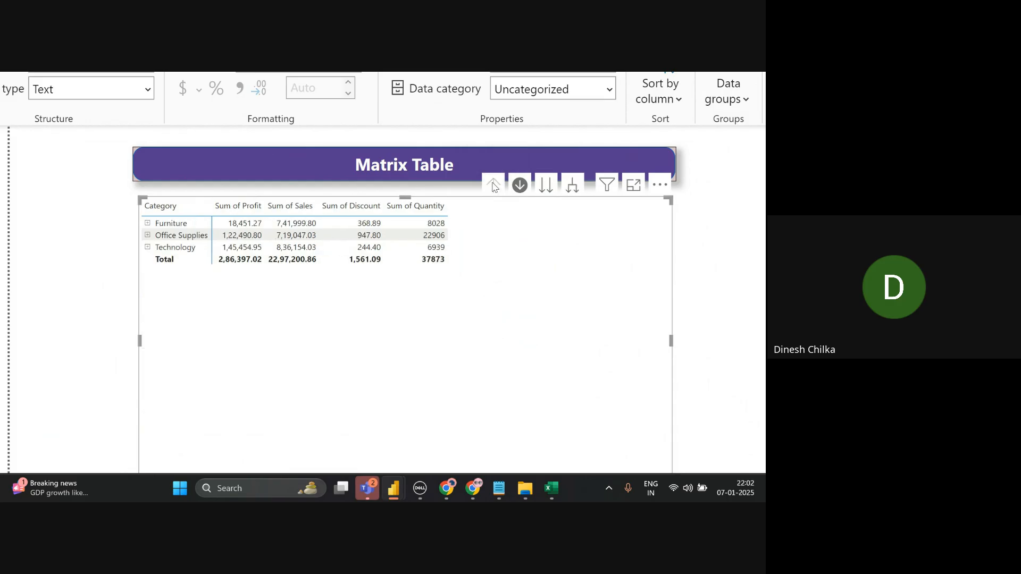
pyautogui.click(521, 186)
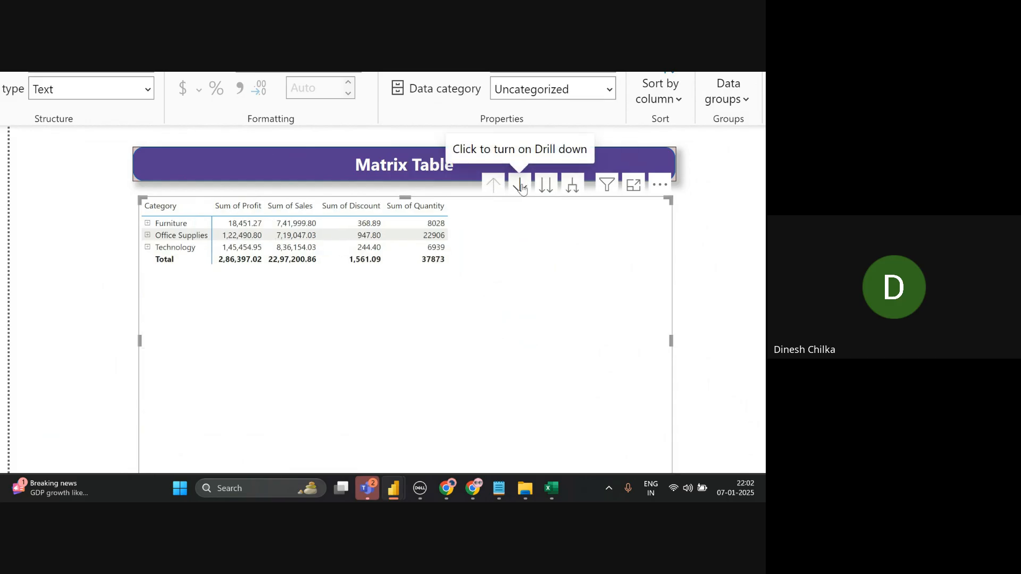
# - Drill the matrix down to Customer Name, then up four levels to Category
pyautogui.click(544, 186)
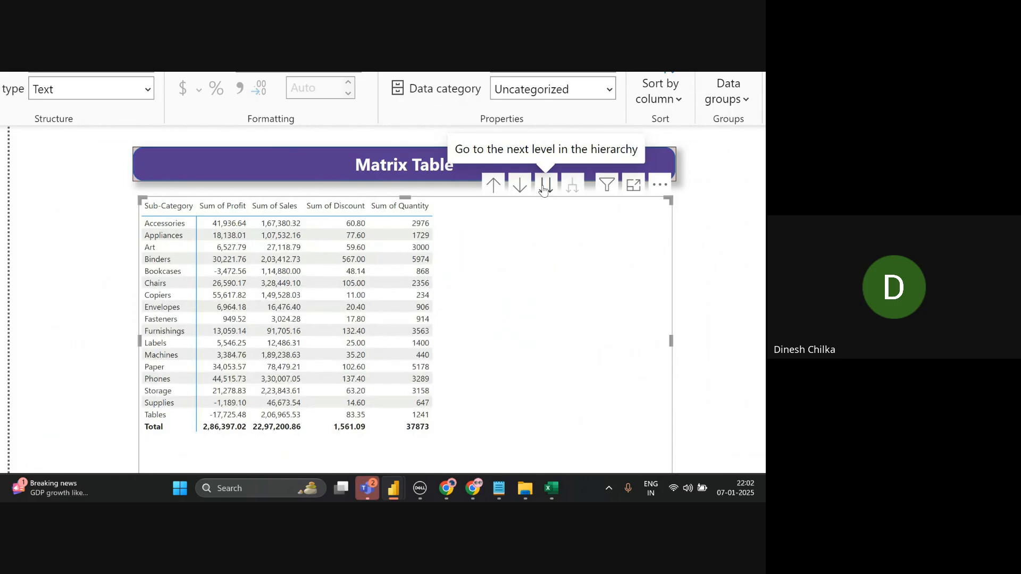
pyautogui.click(543, 187)
pyautogui.click(543, 187)
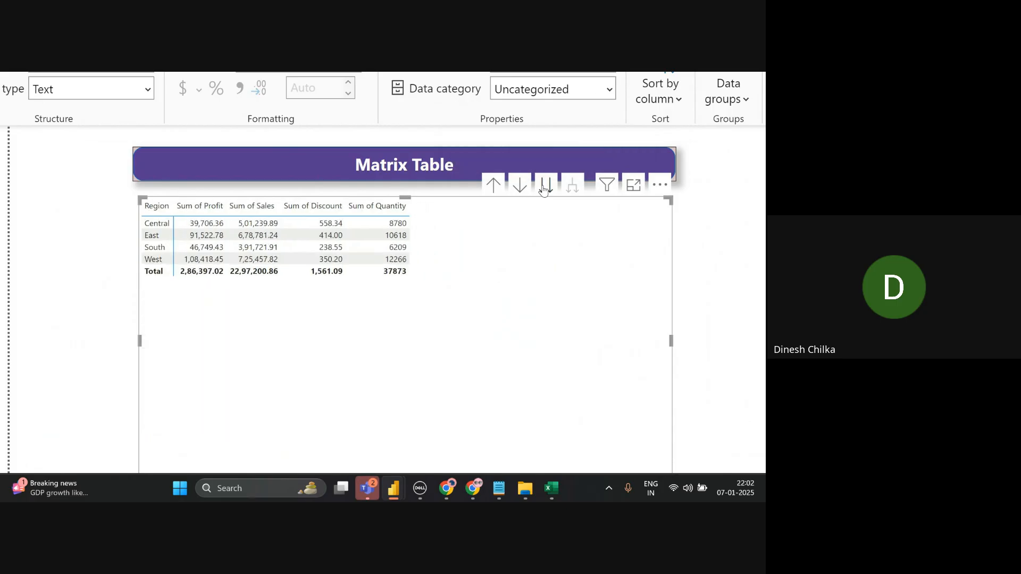
pyautogui.click(543, 187)
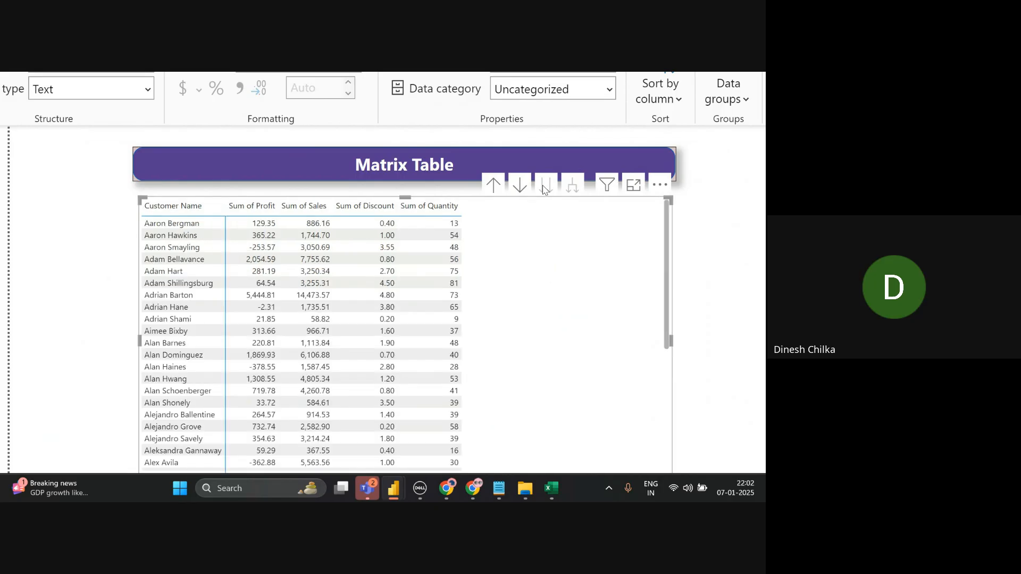
pyautogui.click(499, 185)
pyautogui.click(499, 184)
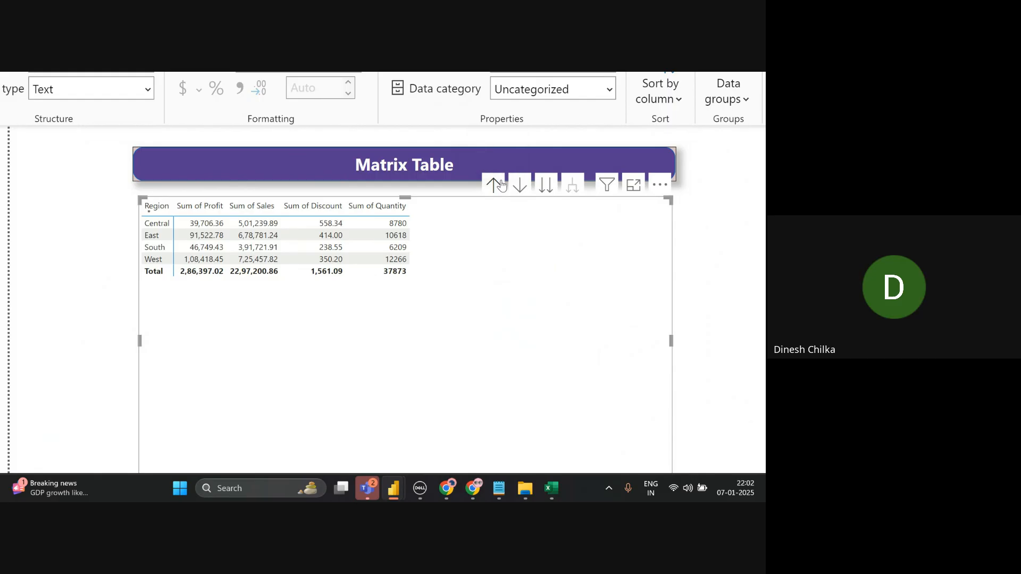
pyautogui.click(499, 185)
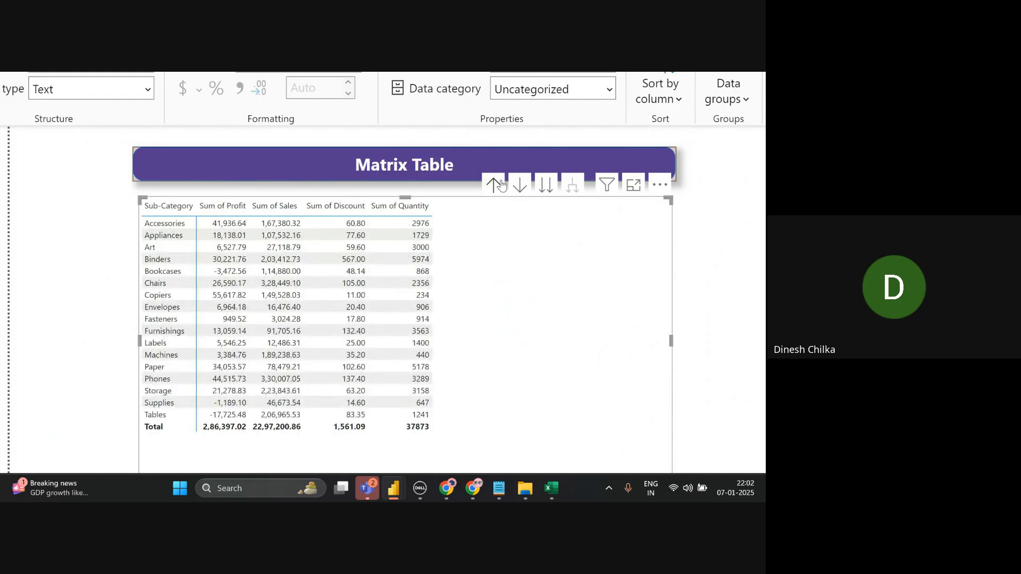
pyautogui.click(500, 184)
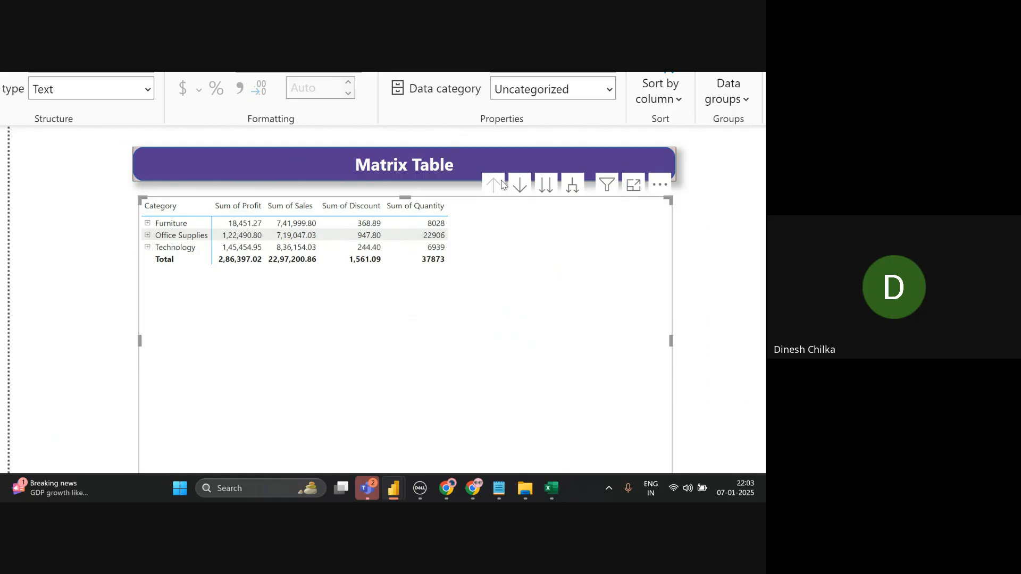
pyautogui.click(565, 189)
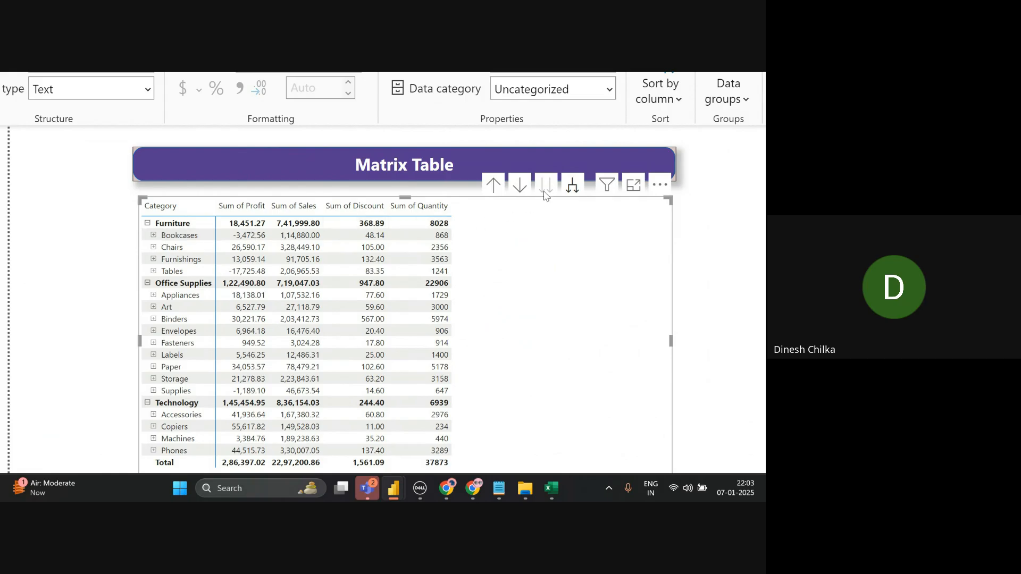
pyautogui.click(572, 186)
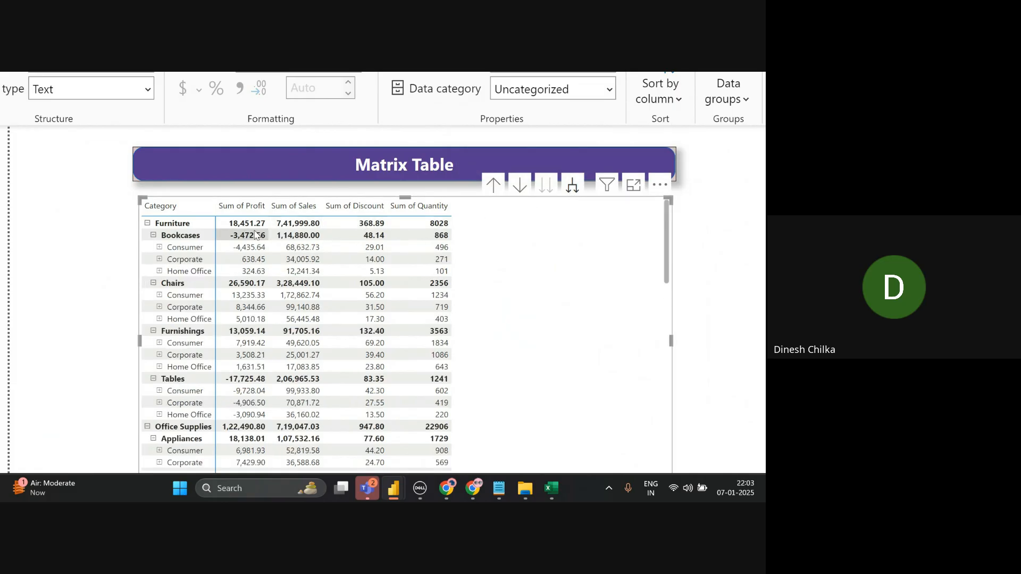
pyautogui.click(572, 186)
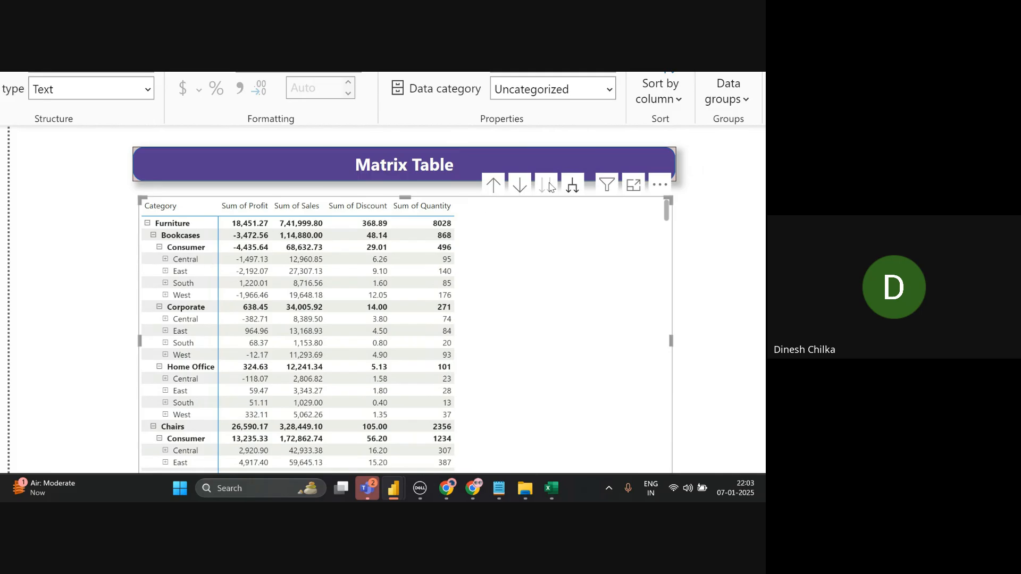
pyautogui.click(573, 186)
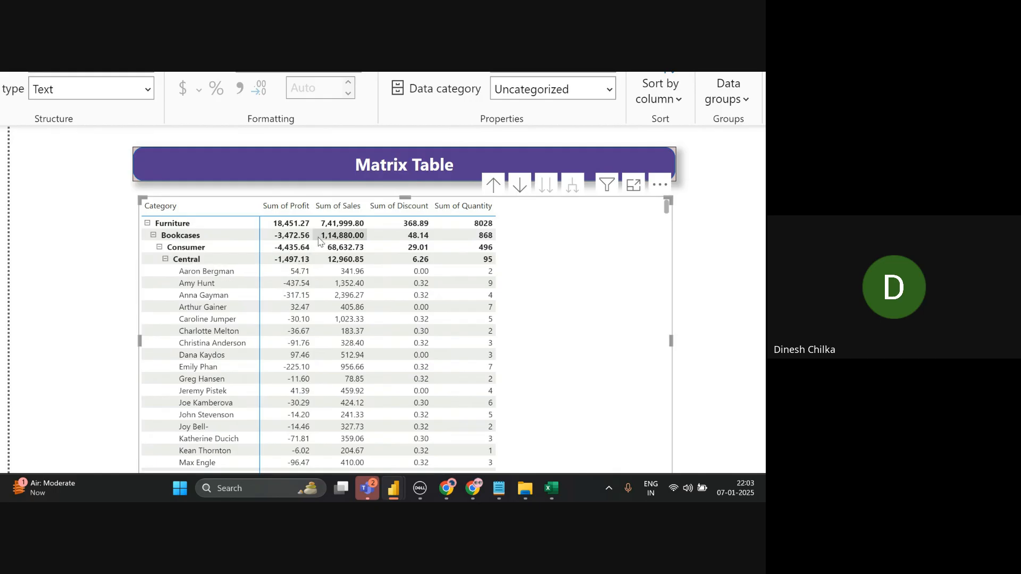
pyautogui.click(494, 184)
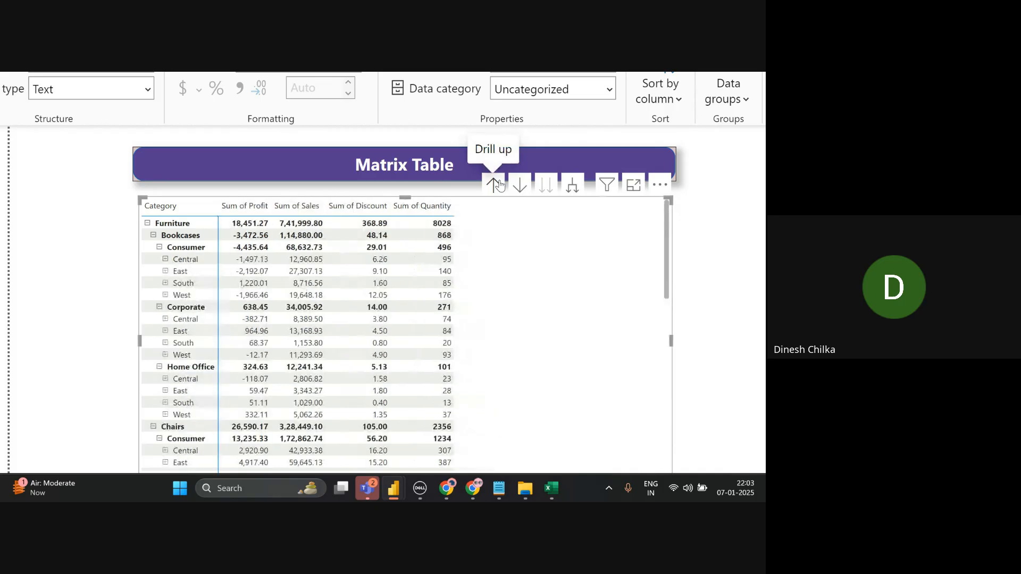
pyautogui.click(494, 184)
pyautogui.click(493, 184)
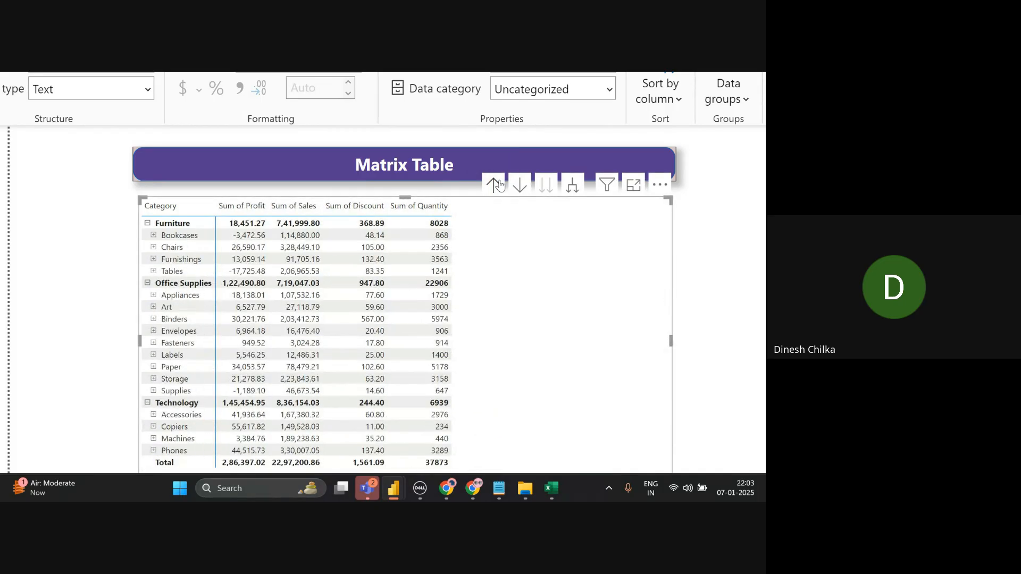
pyautogui.click(500, 184)
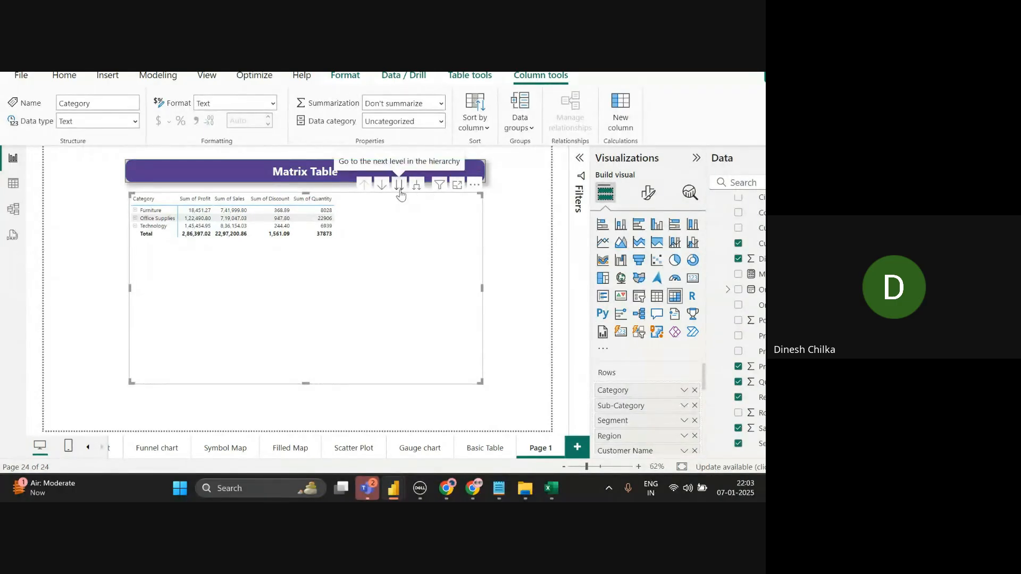
pyautogui.click(399, 185)
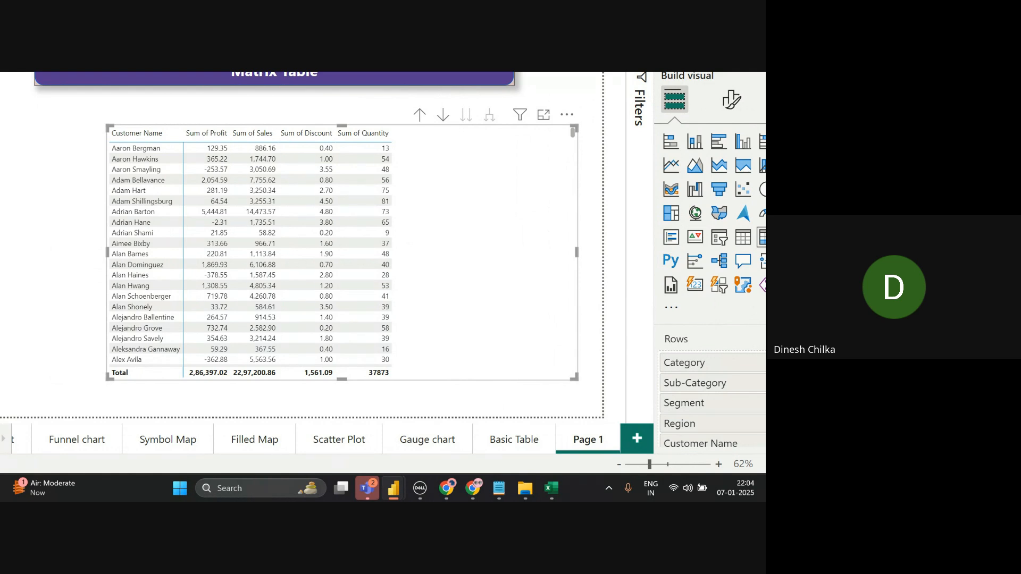
pyautogui.click(419, 114)
pyautogui.click(419, 118)
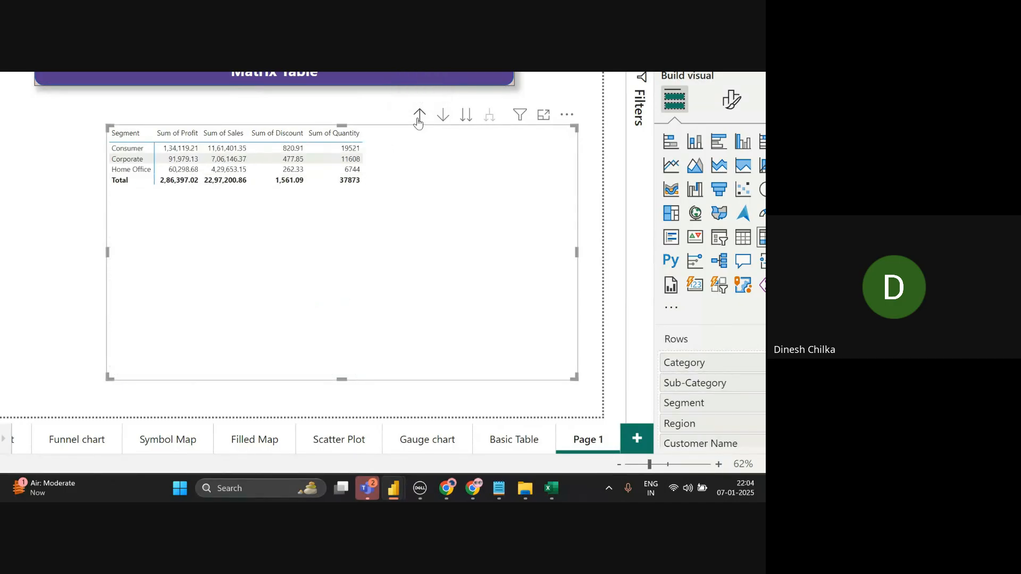
pyautogui.click(419, 118)
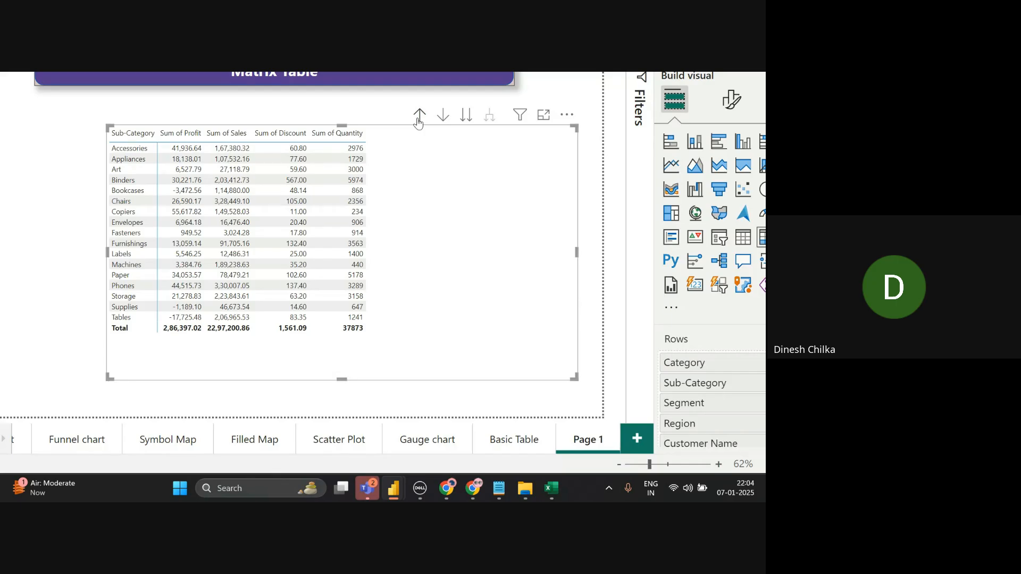
pyautogui.click(418, 118)
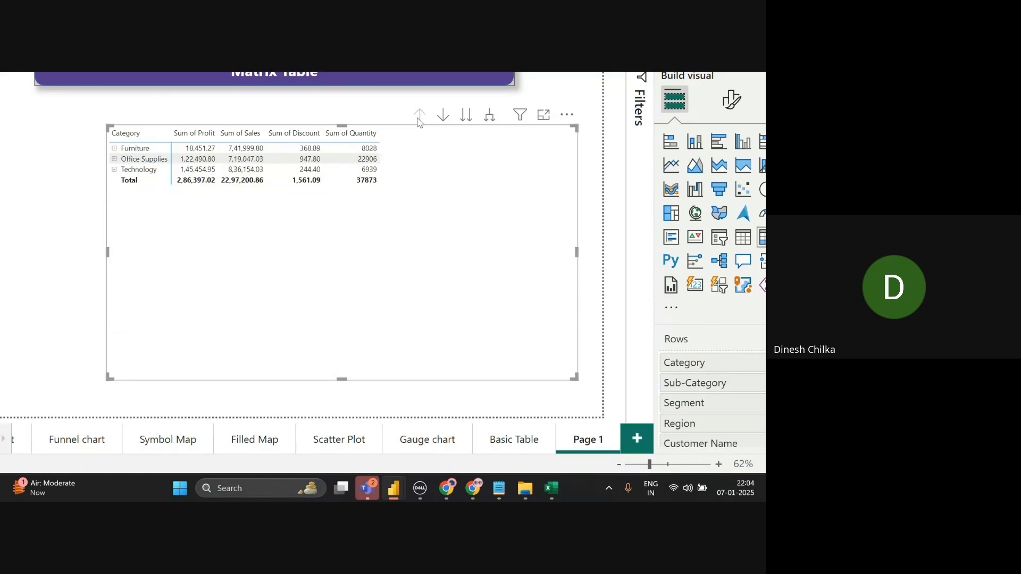
# - Expand all categories down to their sub-categories and segment rows
pyautogui.scroll(1, 507, 202)
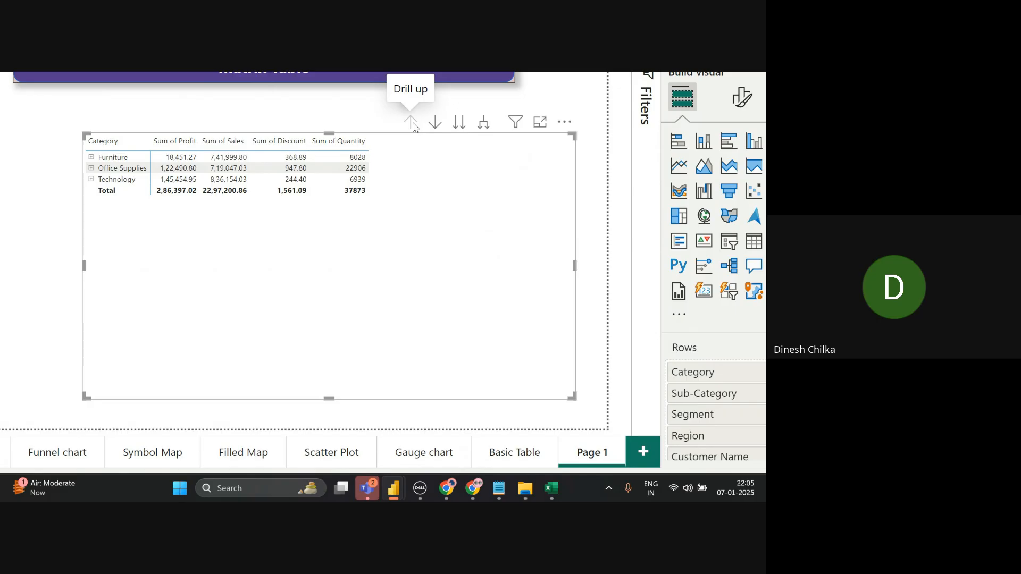
pyautogui.click(482, 131)
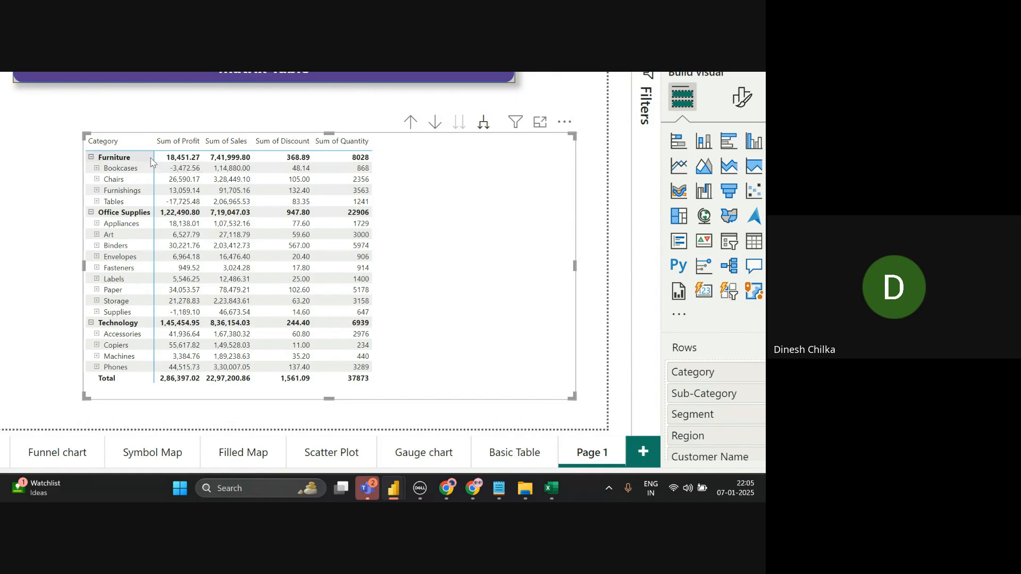
pyautogui.click(91, 158)
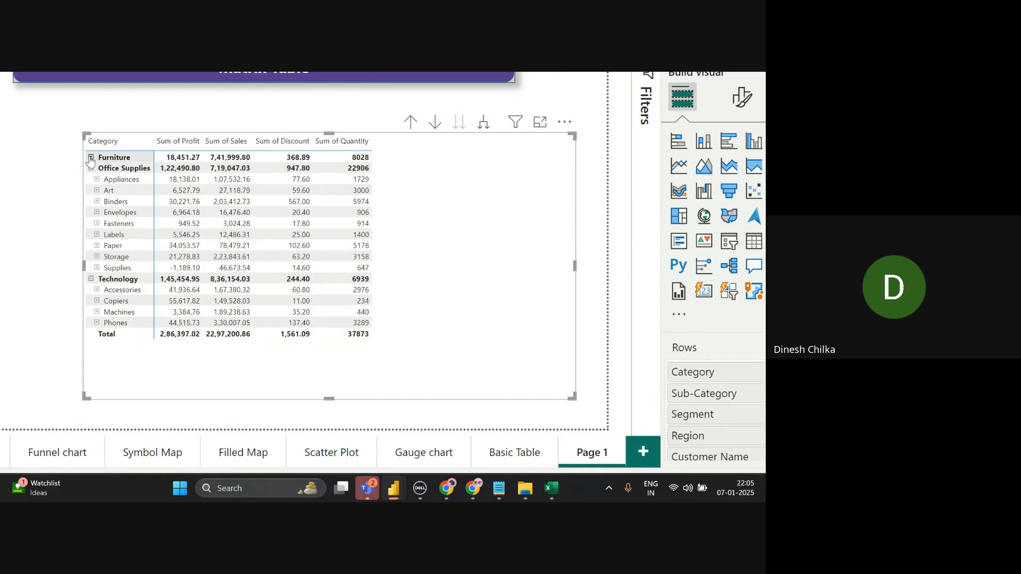
pyautogui.click(91, 158)
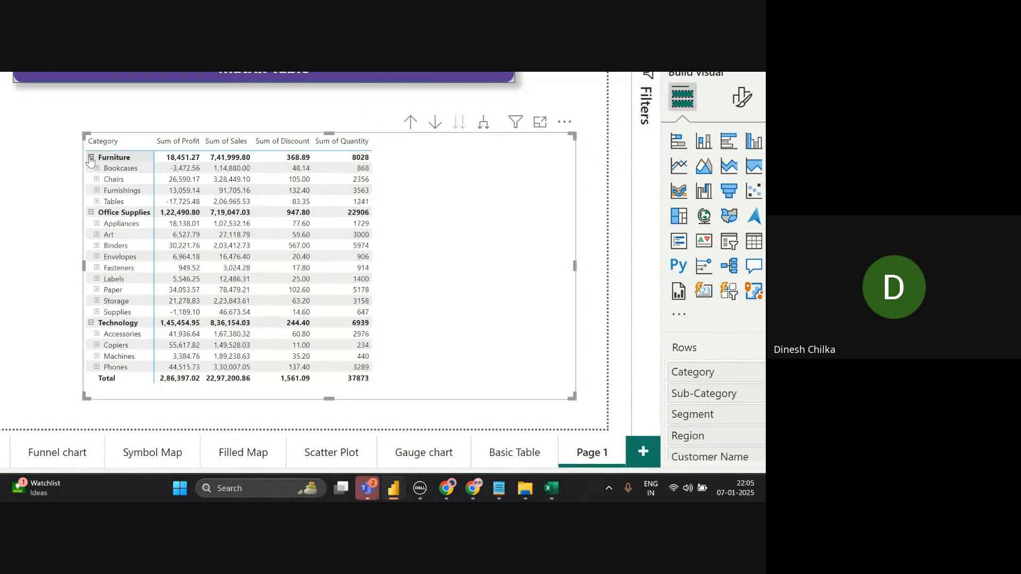
pyautogui.click(477, 130)
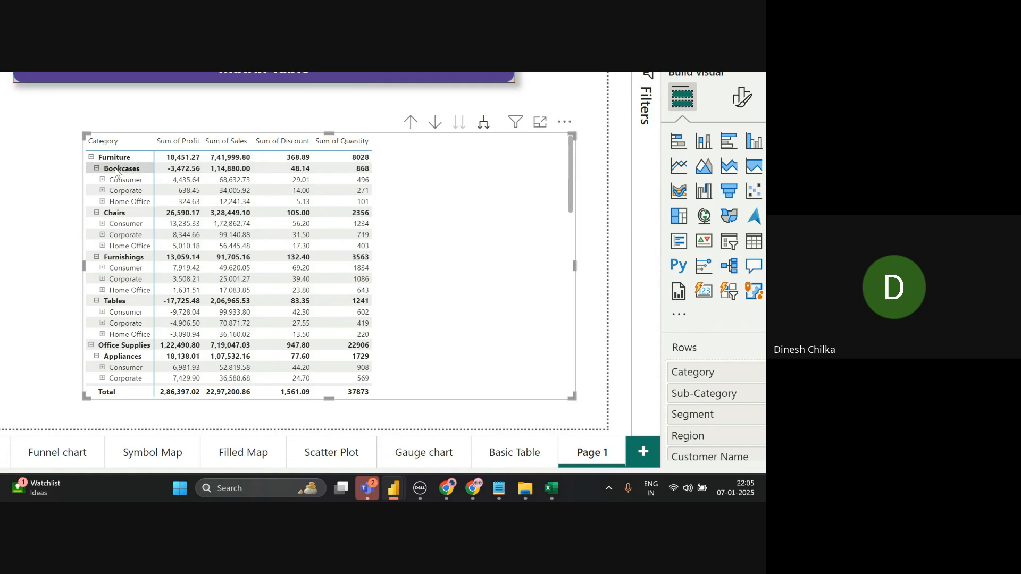
# - Collapse all three categories, then expand Furniture and break Bookcases' Consumer row into regions
pyautogui.click(91, 158)
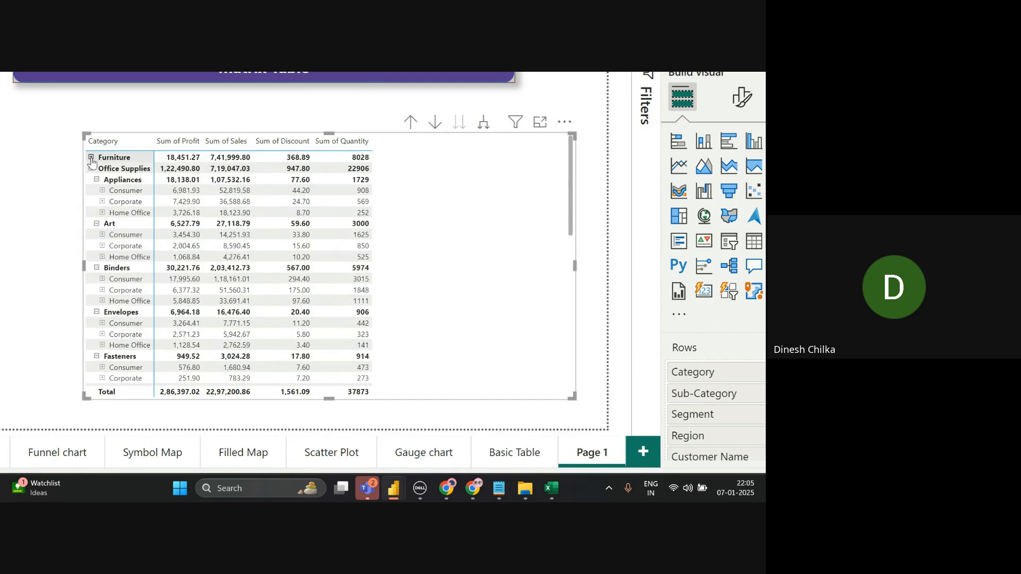
pyautogui.click(91, 169)
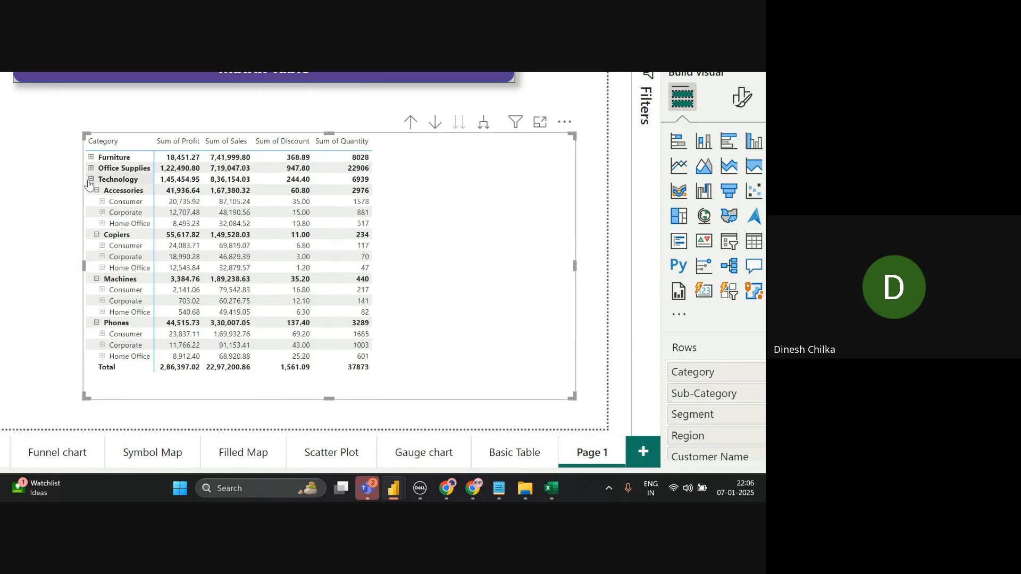
pyautogui.click(90, 180)
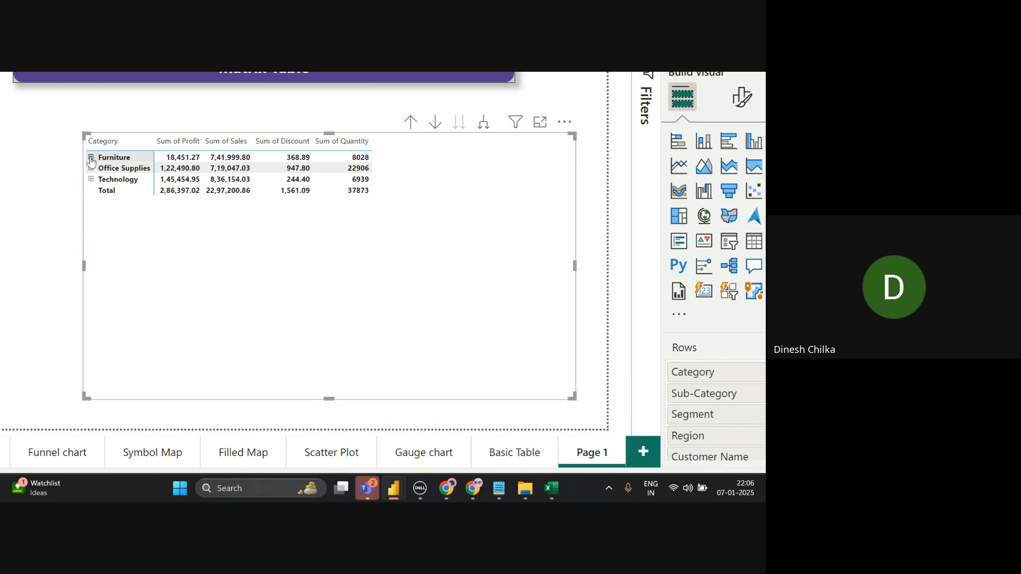
pyautogui.click(91, 158)
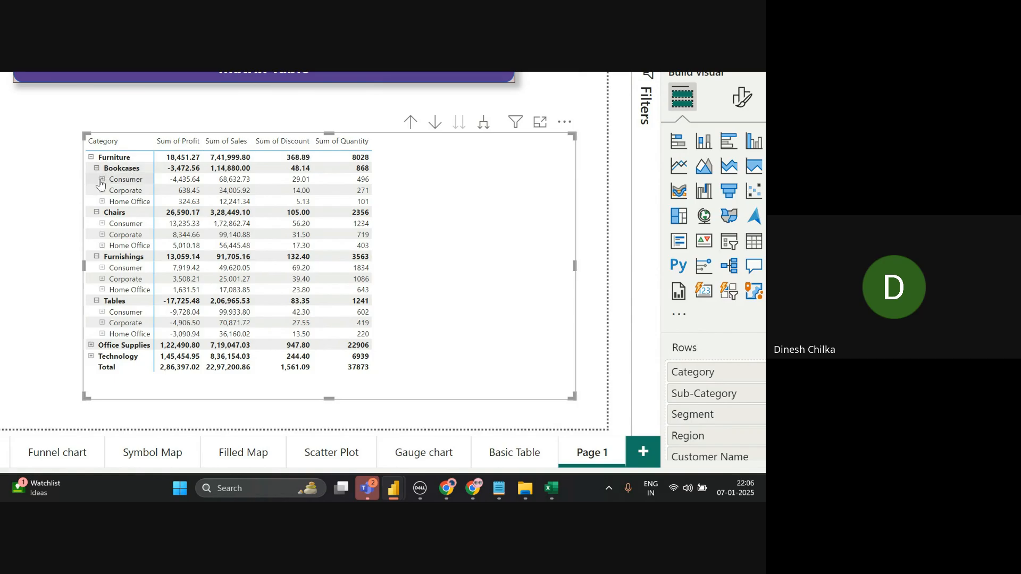
pyautogui.click(102, 179)
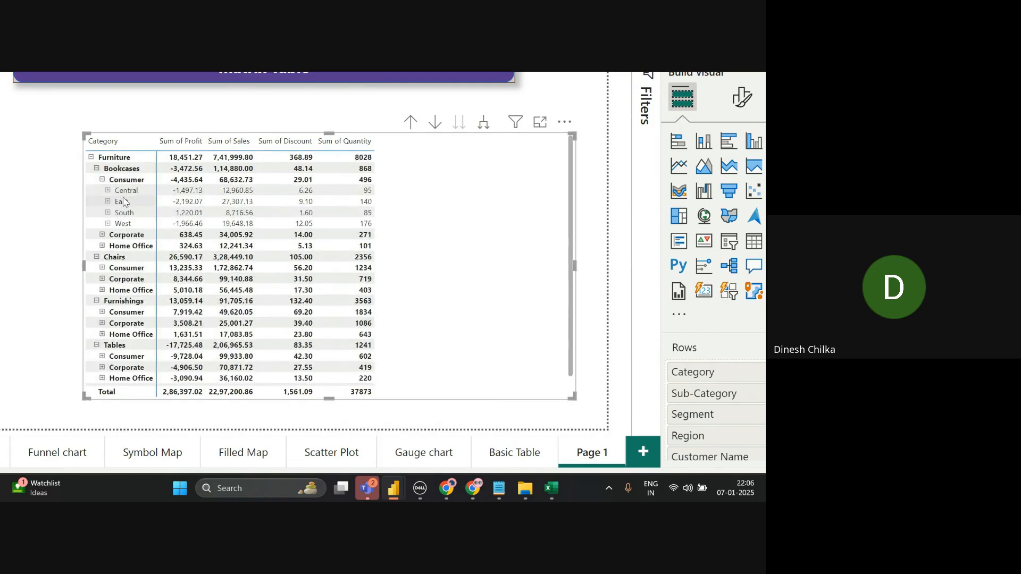
# - Expand Central to its customers, then drill up to Category rows and toggle drill mode
pyautogui.click(107, 190)
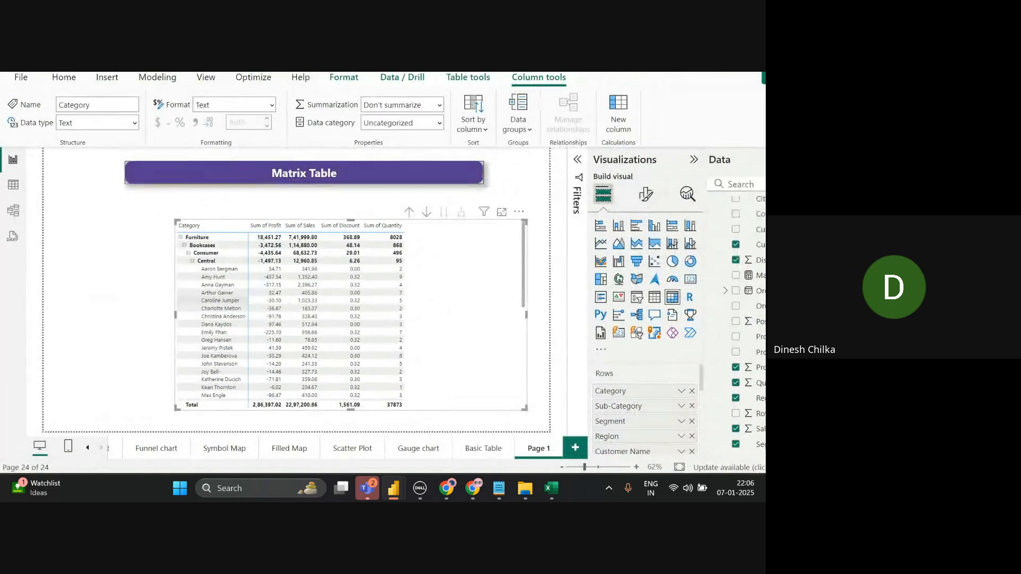
pyautogui.click(409, 214)
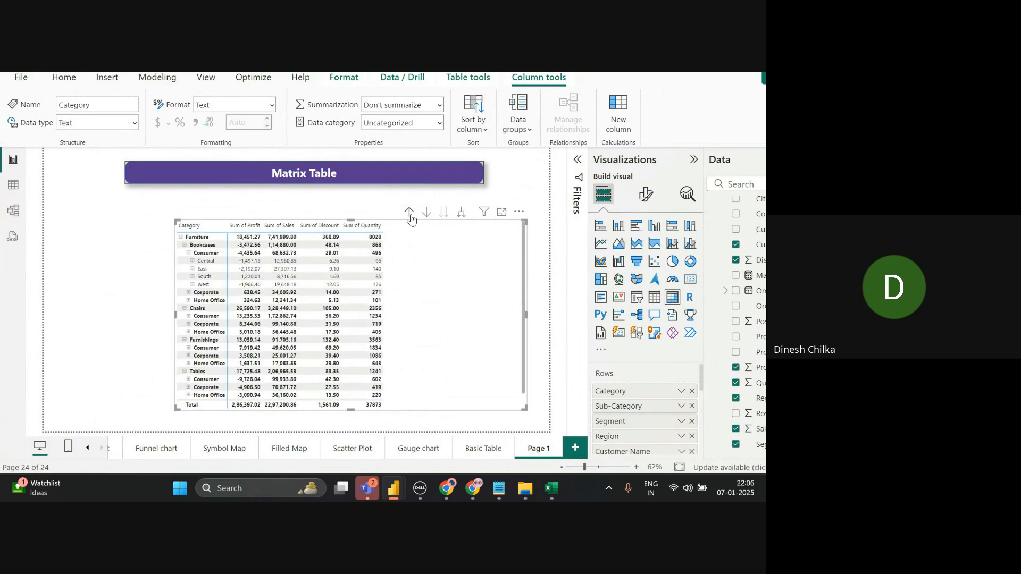
pyautogui.click(410, 213)
pyautogui.click(410, 213)
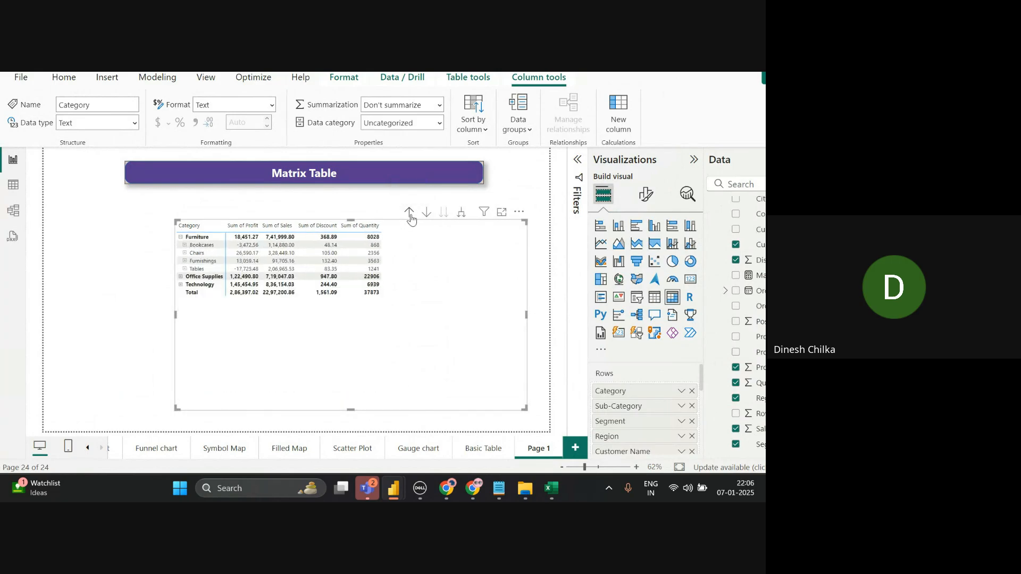
pyautogui.click(410, 215)
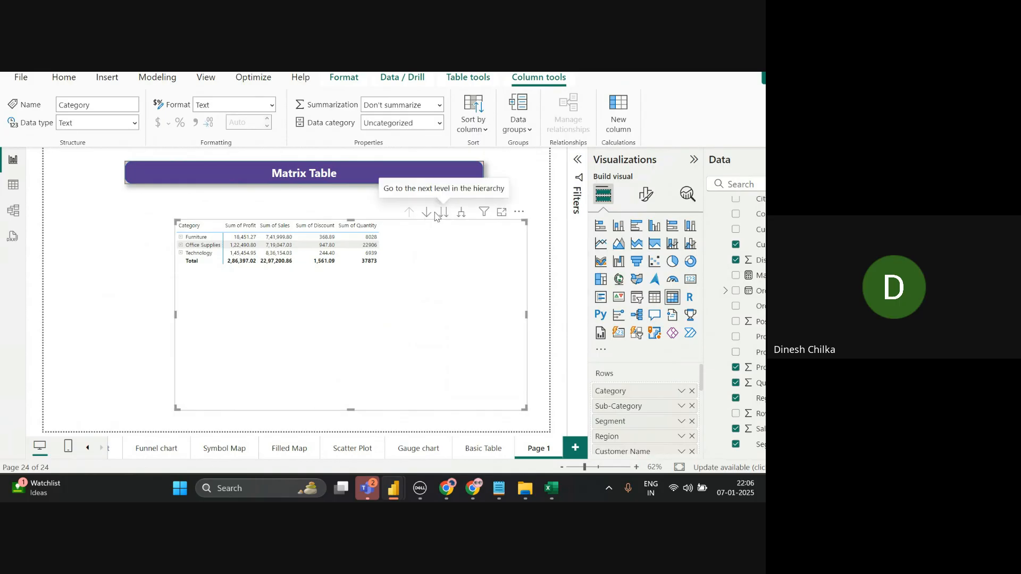
pyautogui.click(429, 215)
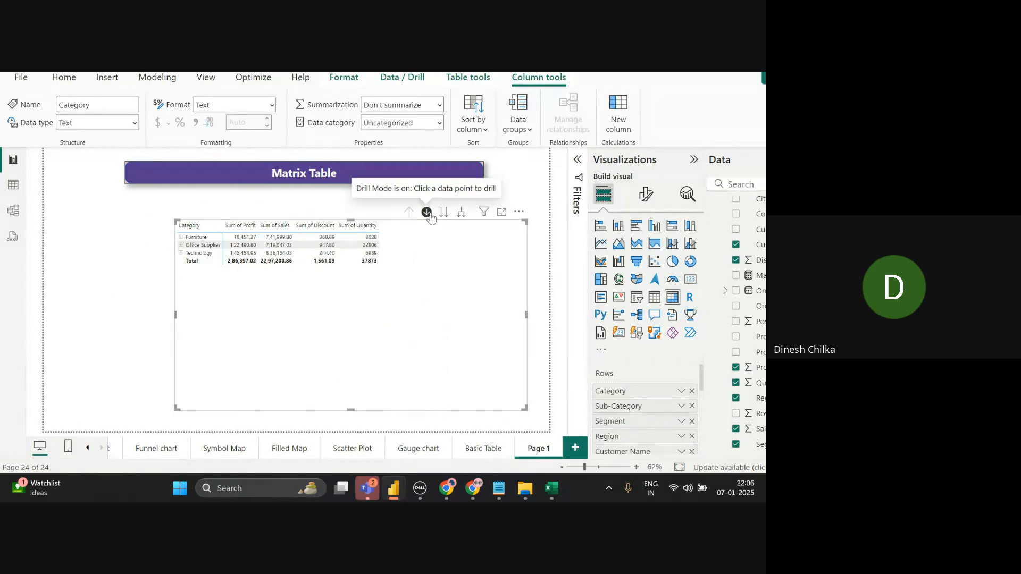
pyautogui.click(429, 215)
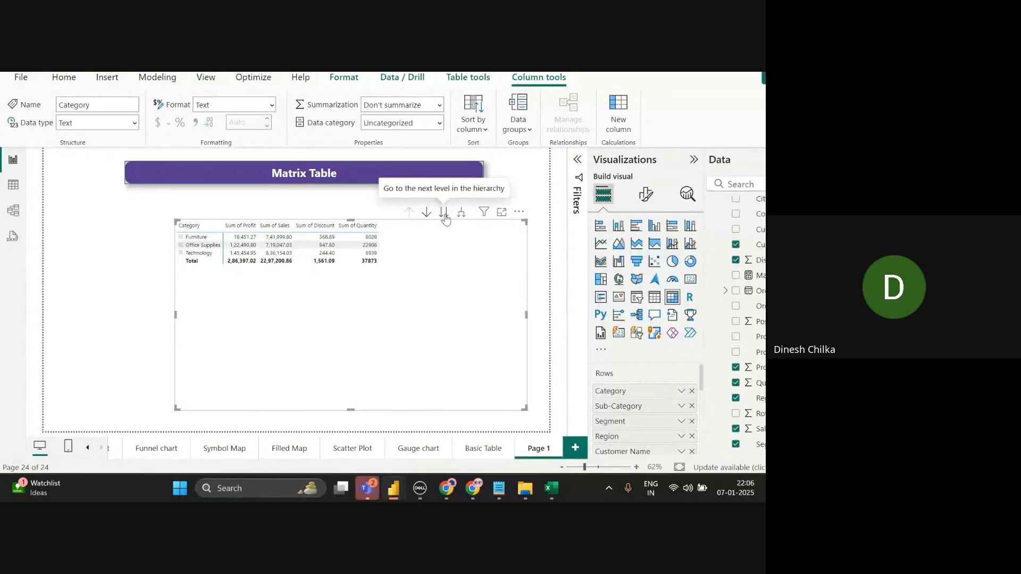
# - Drill the matrix down to Customer Name level, then back up to Category rows
pyautogui.click(445, 216)
pyautogui.click(445, 216)
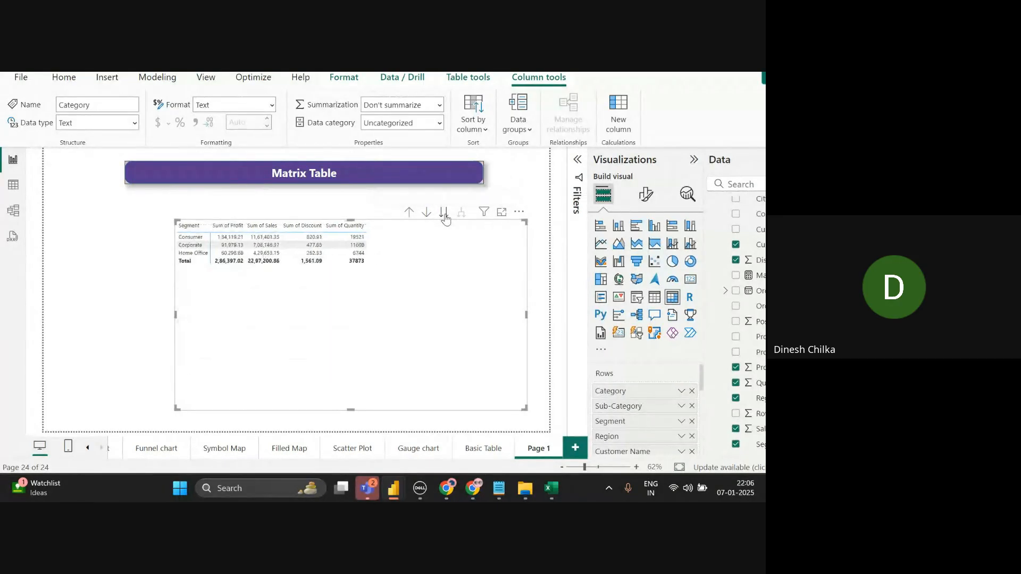
pyautogui.click(444, 216)
pyautogui.click(444, 216)
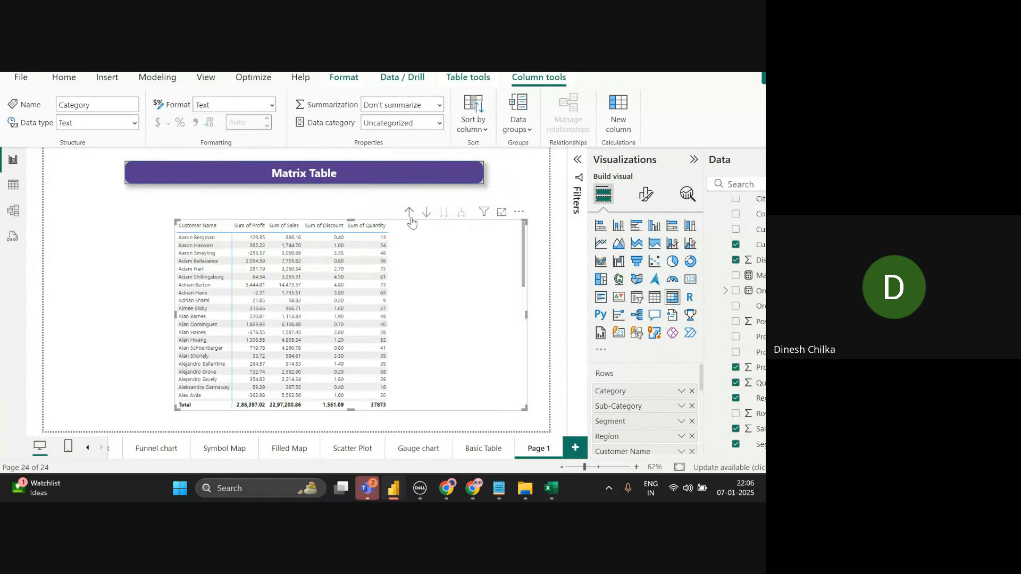
pyautogui.click(407, 215)
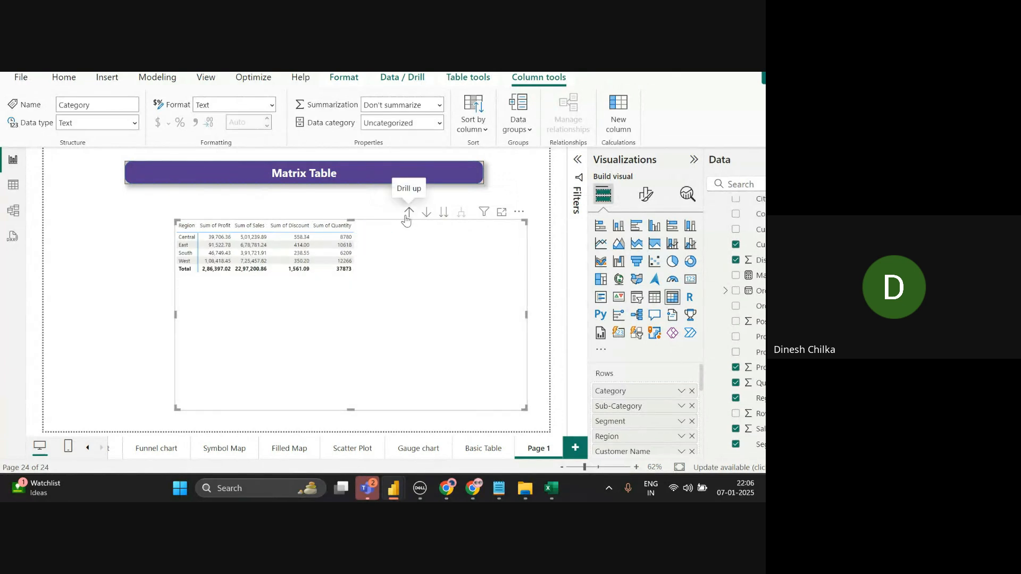
pyautogui.click(407, 220)
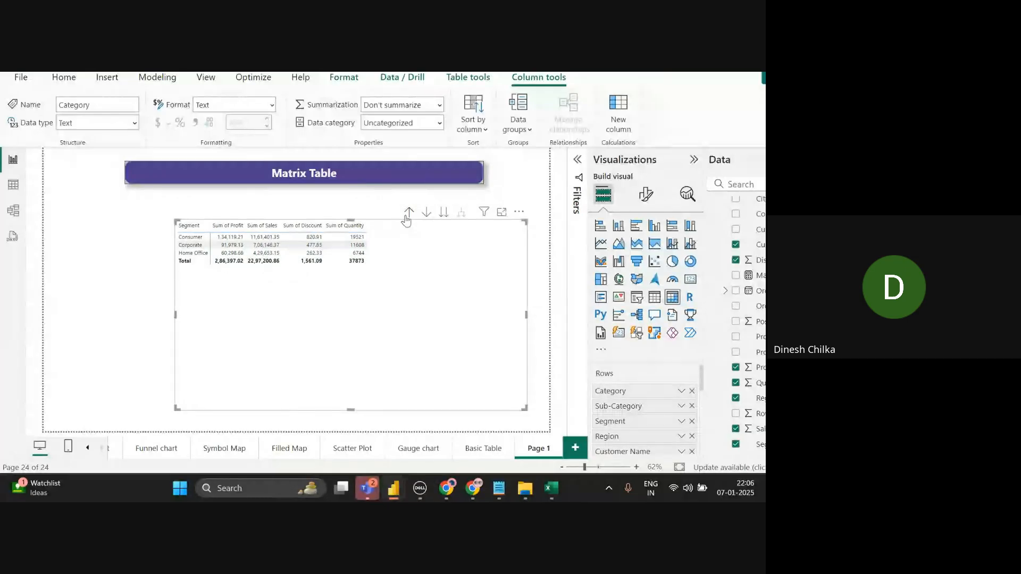
pyautogui.click(407, 216)
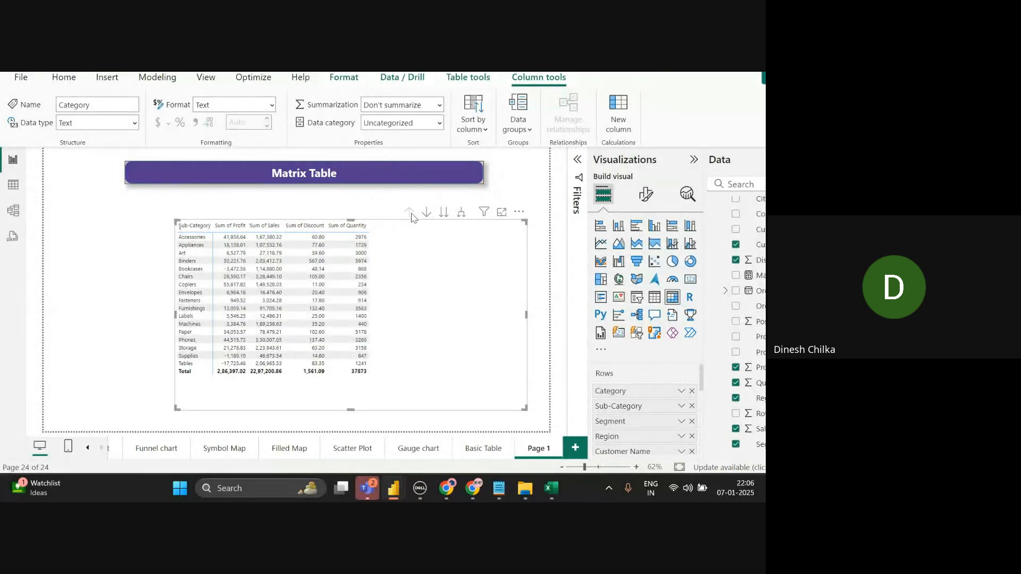
pyautogui.click(411, 215)
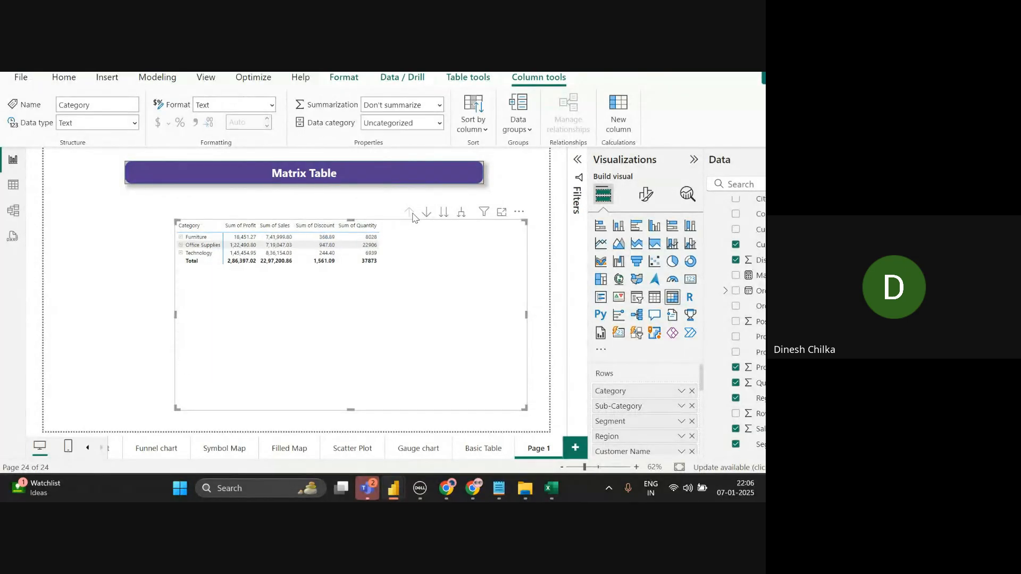
pyautogui.click(462, 213)
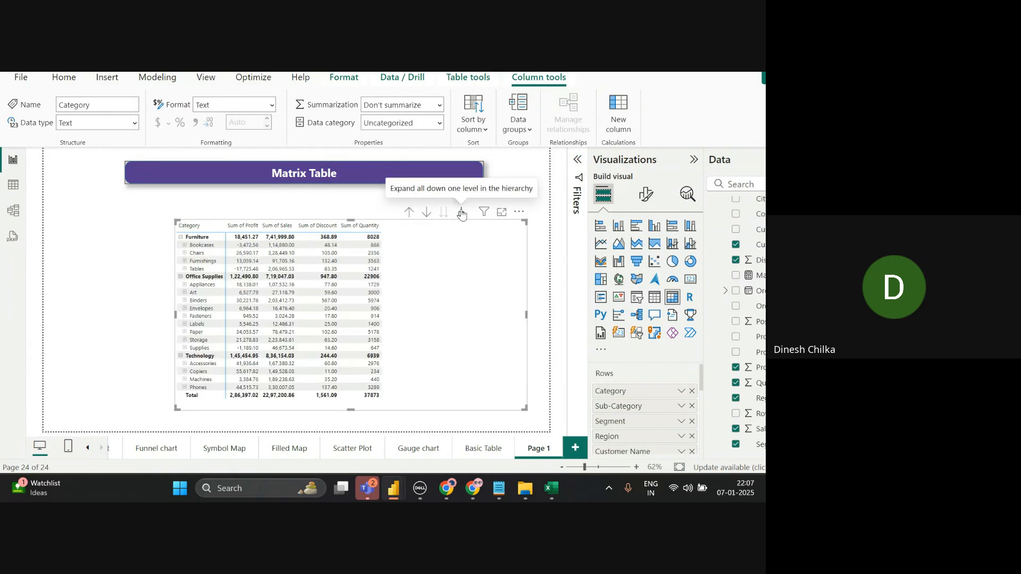
pyautogui.click(180, 238)
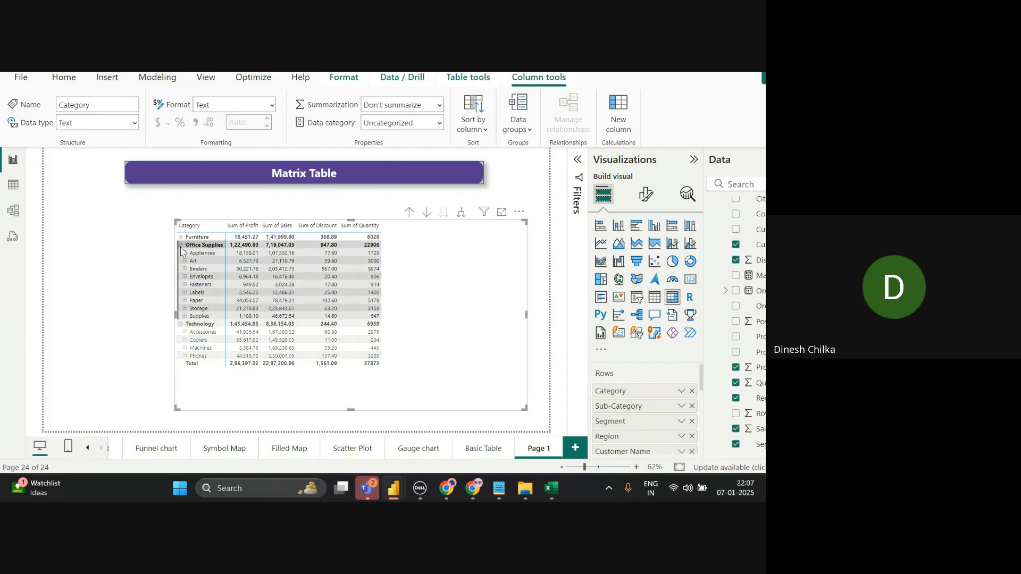
pyautogui.click(180, 245)
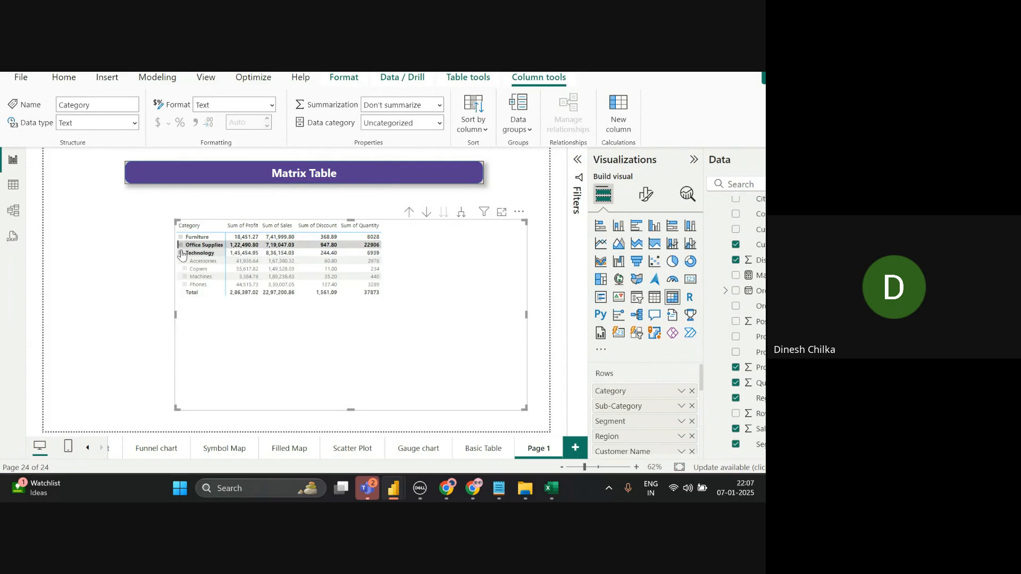
pyautogui.click(181, 253)
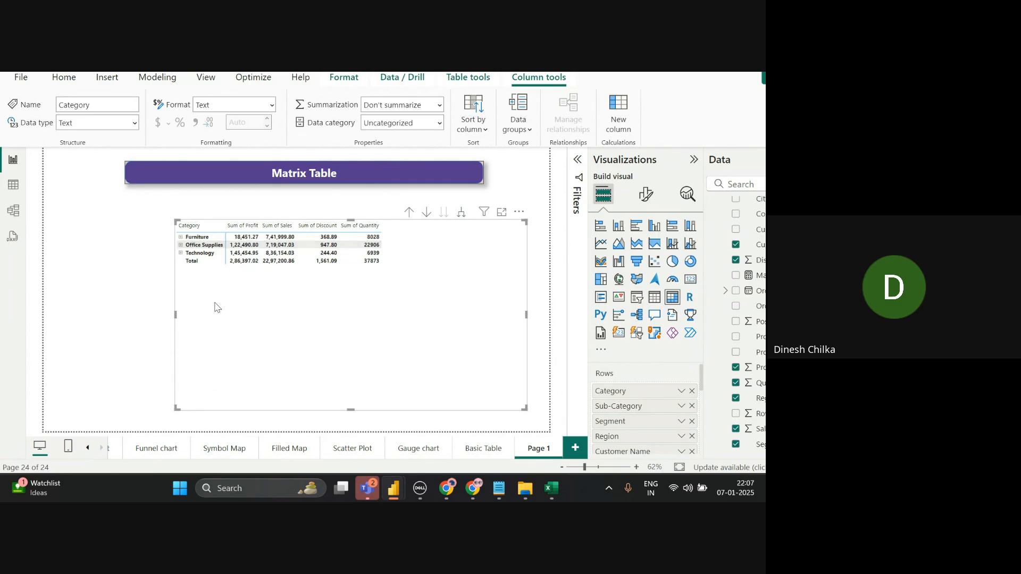
pyautogui.click(181, 253)
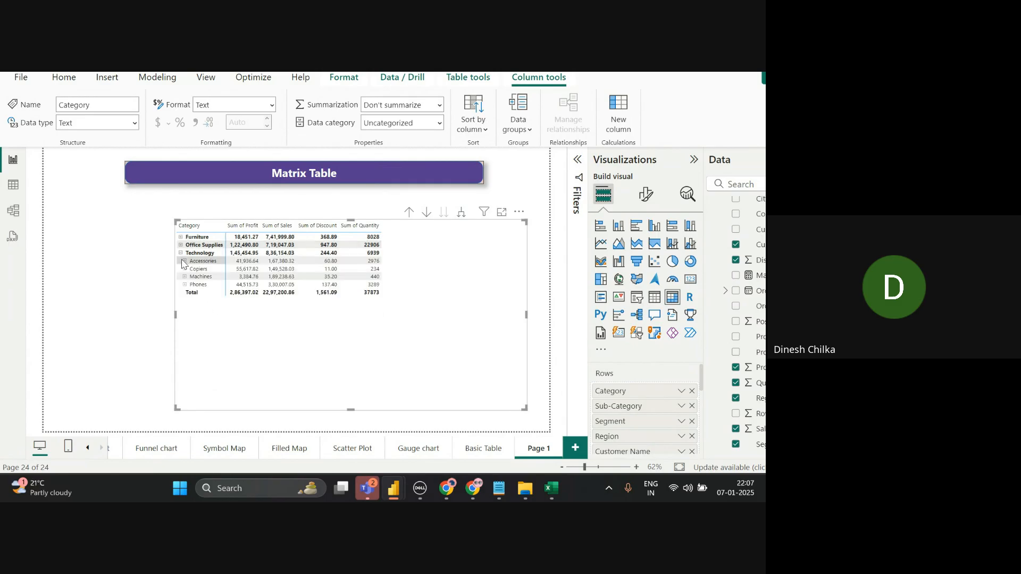
pyautogui.click(184, 261)
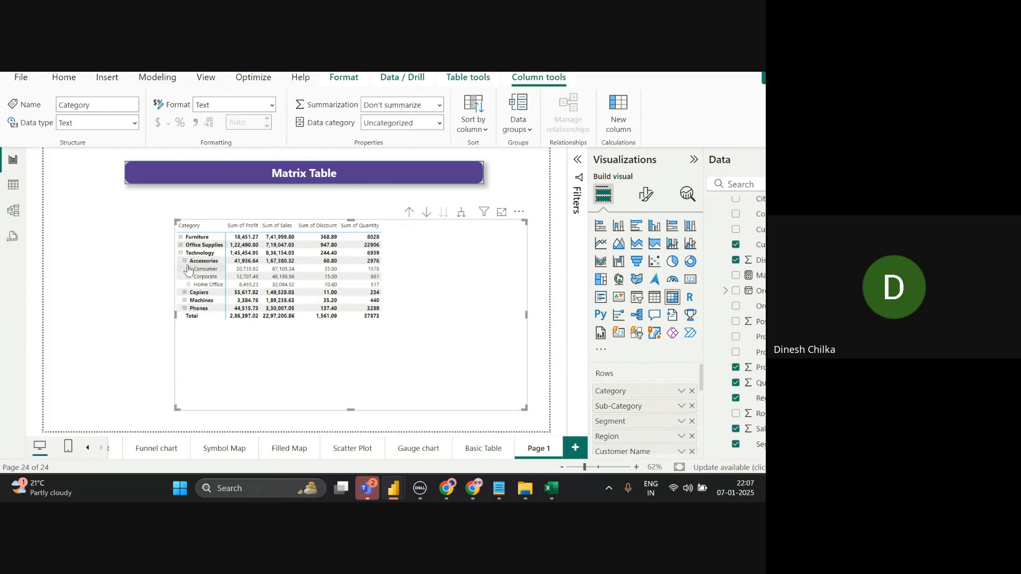
pyautogui.click(188, 270)
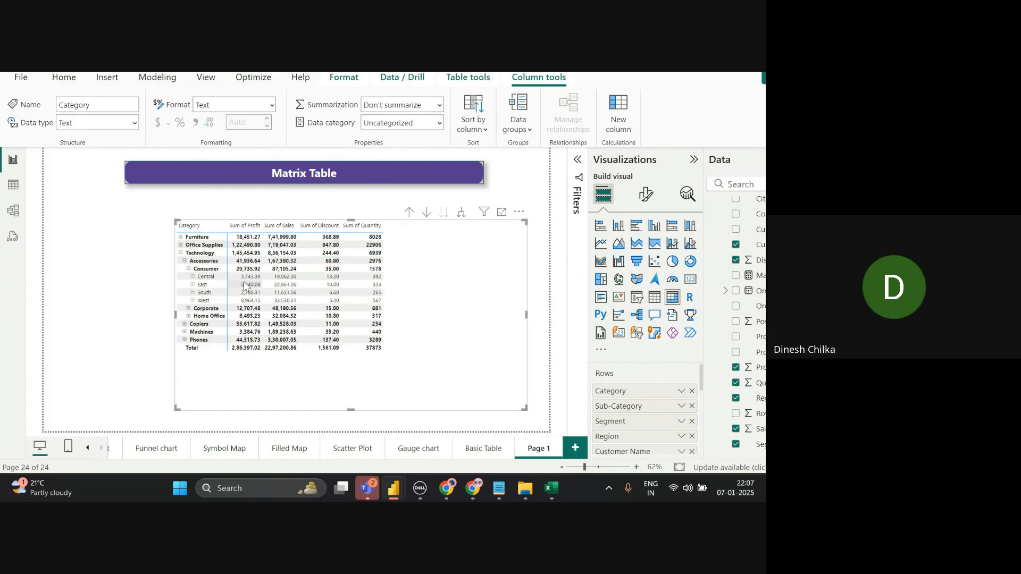
pyautogui.click(192, 277)
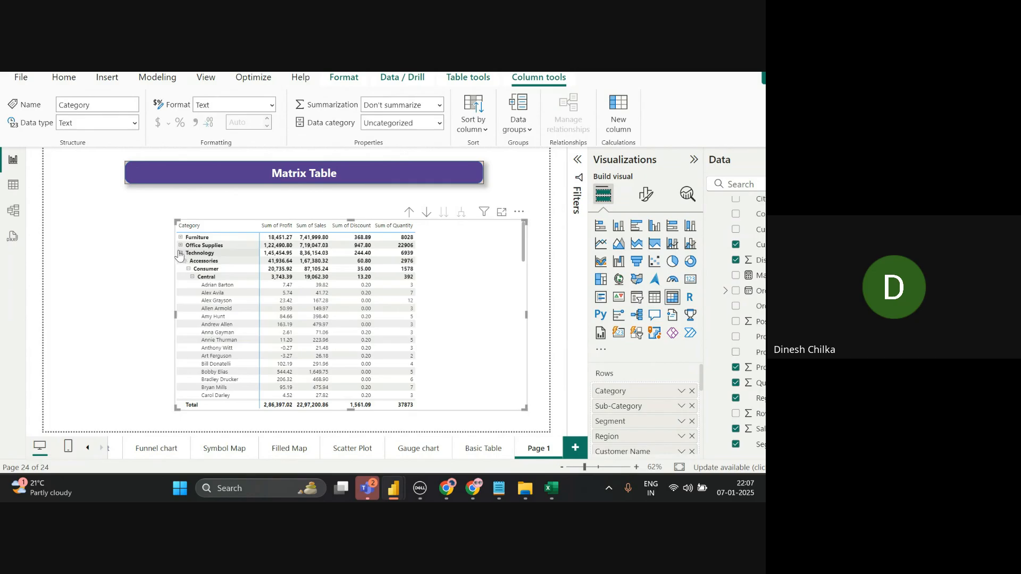
pyautogui.click(181, 253)
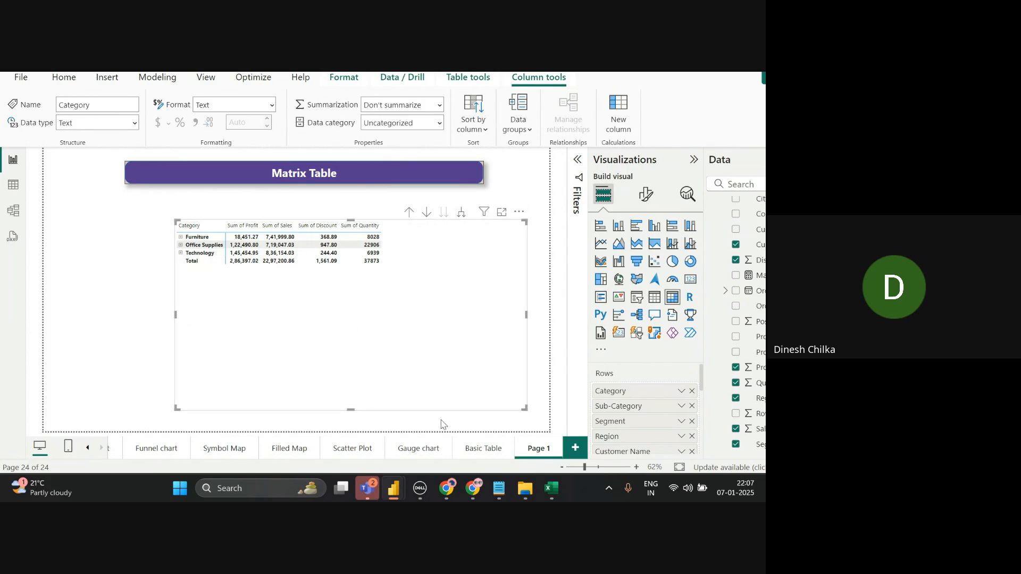
# - Copy the left table's formatting from the Basic Table page onto the Page 1 matrix with Format Painter
pyautogui.click(468, 447)
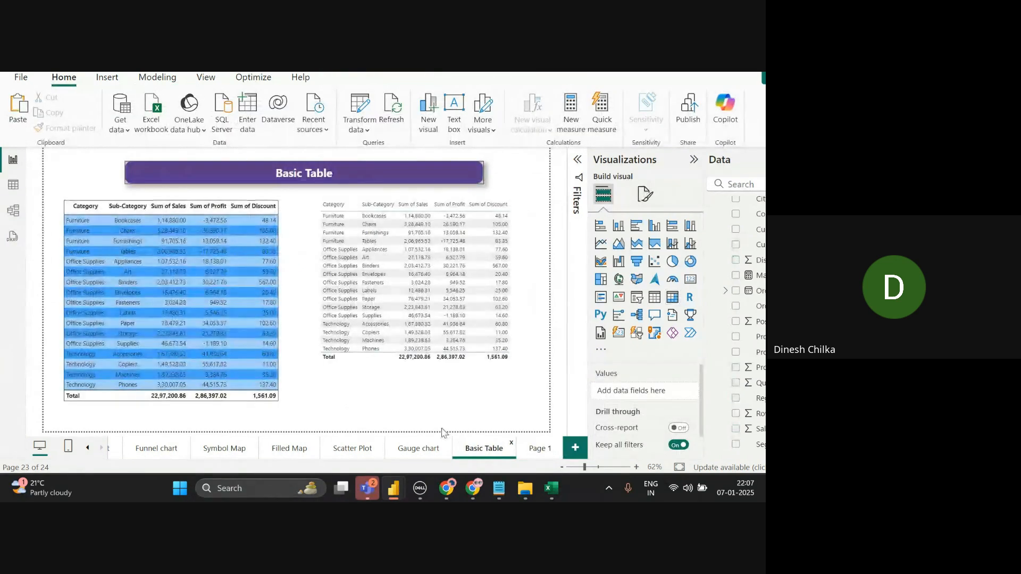
pyautogui.click(296, 406)
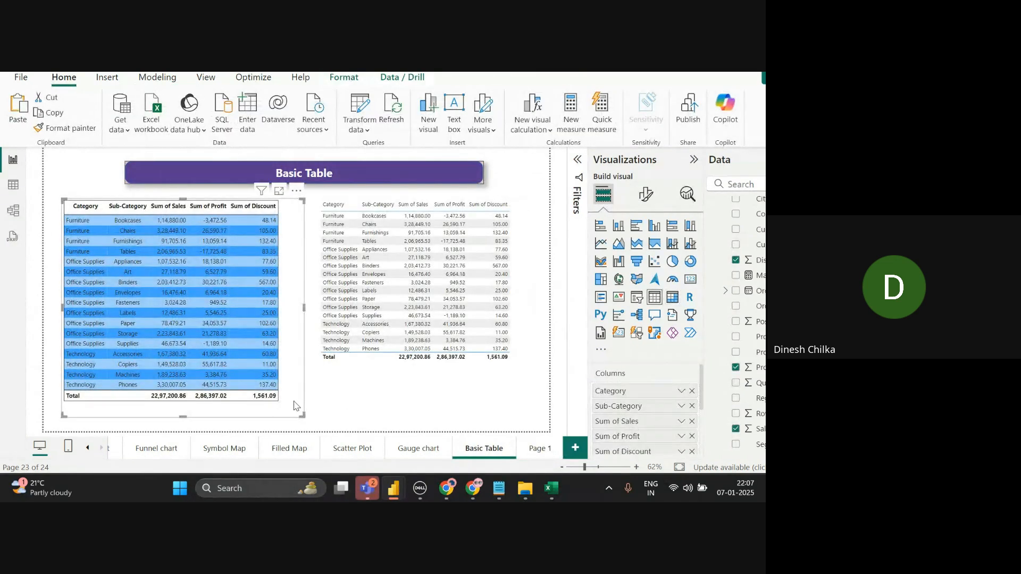
pyautogui.click(63, 128)
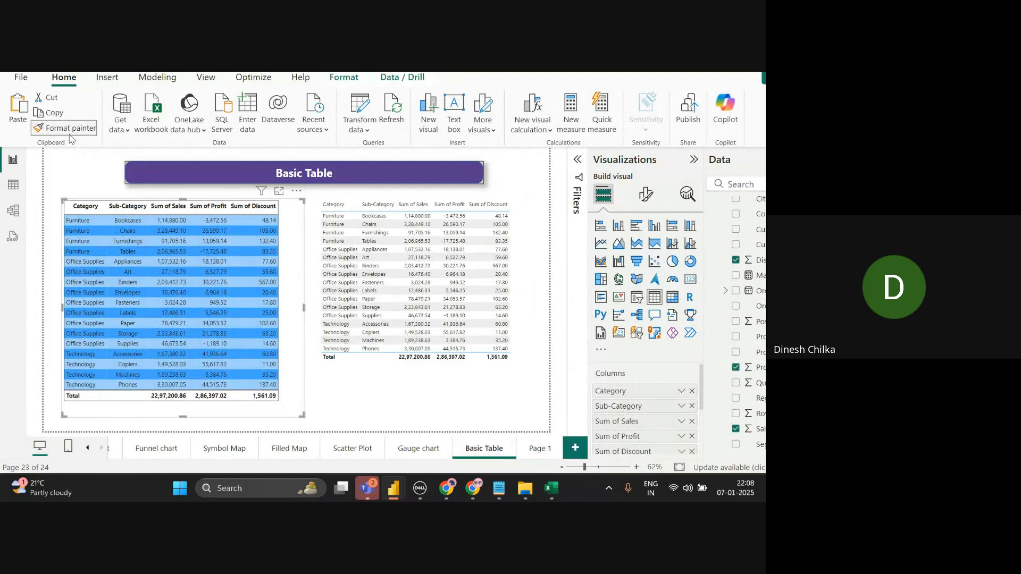
pyautogui.click(537, 445)
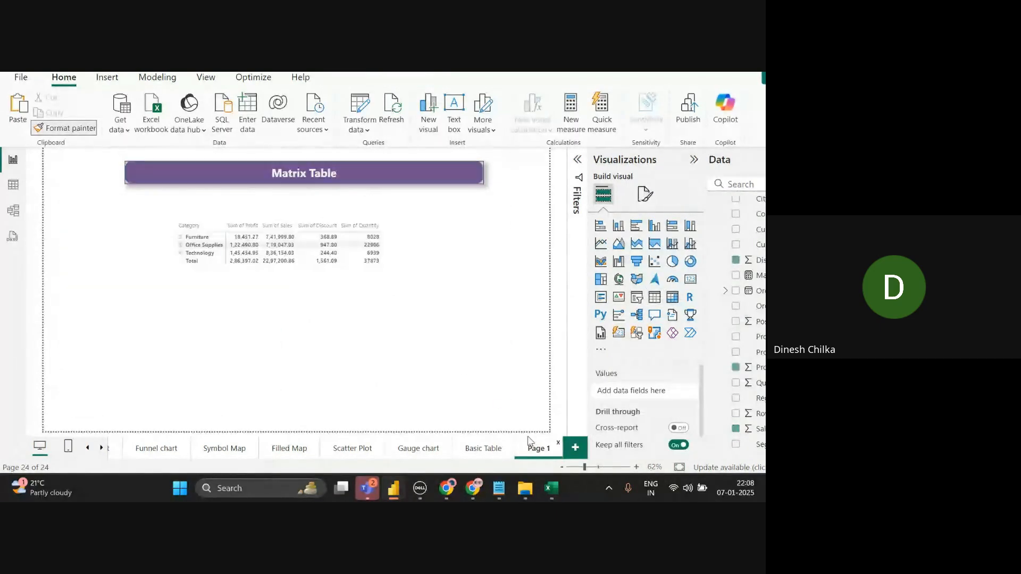
pyautogui.rightClick(379, 283)
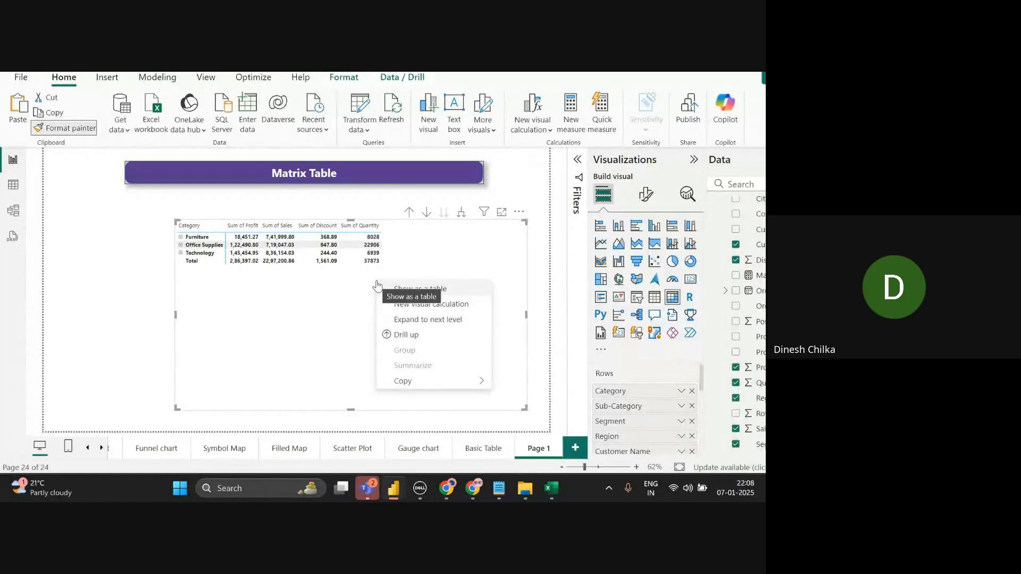
pyautogui.click(357, 282)
pyautogui.click(359, 283)
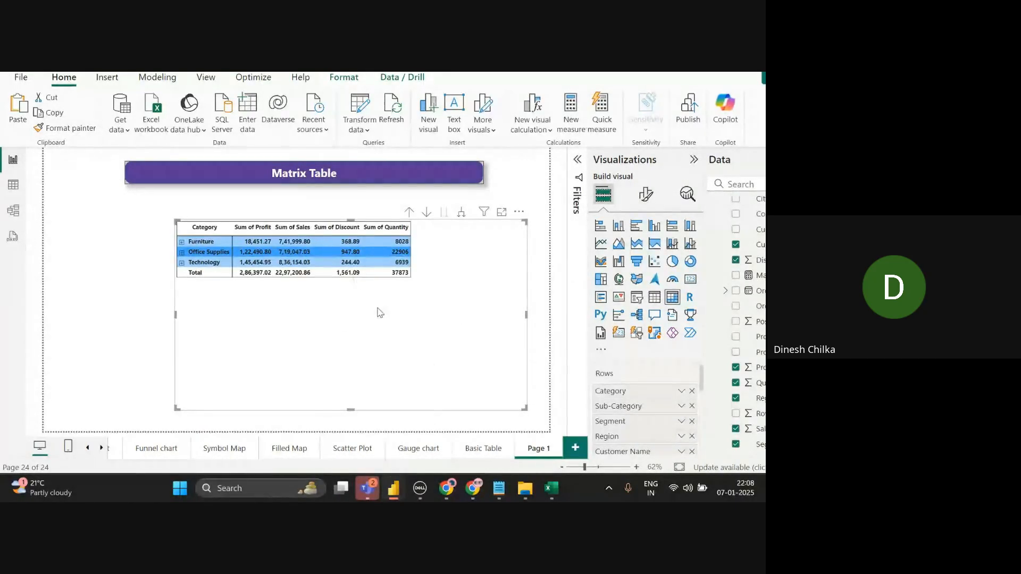
pyautogui.click(123, 286)
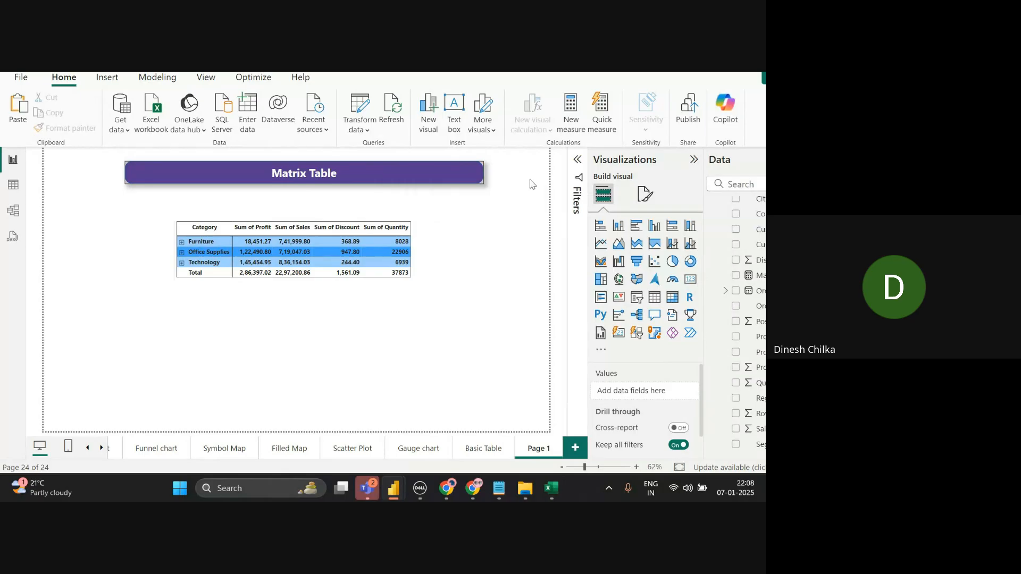
pyautogui.click(489, 349)
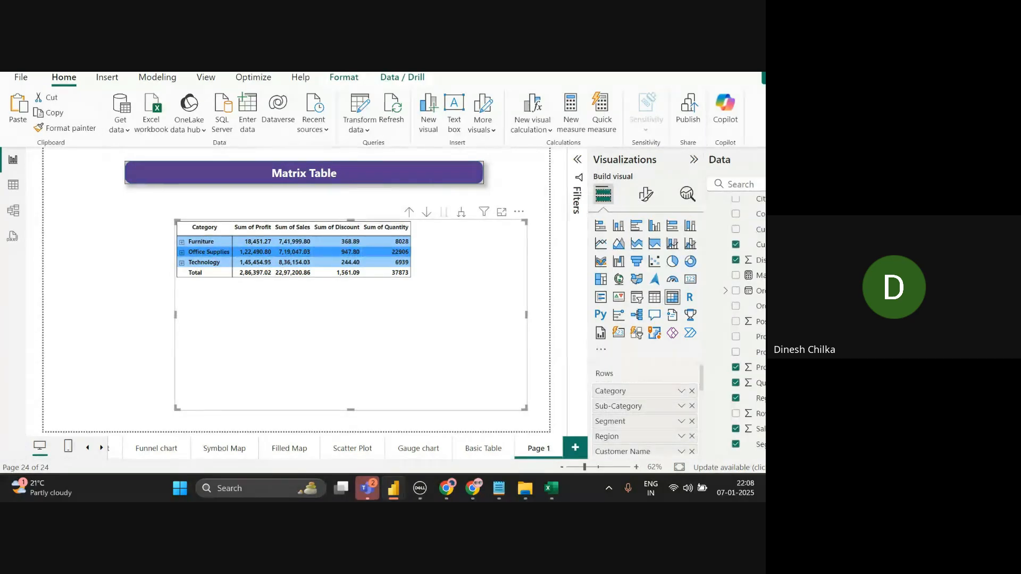
pyautogui.doubleClick(461, 211)
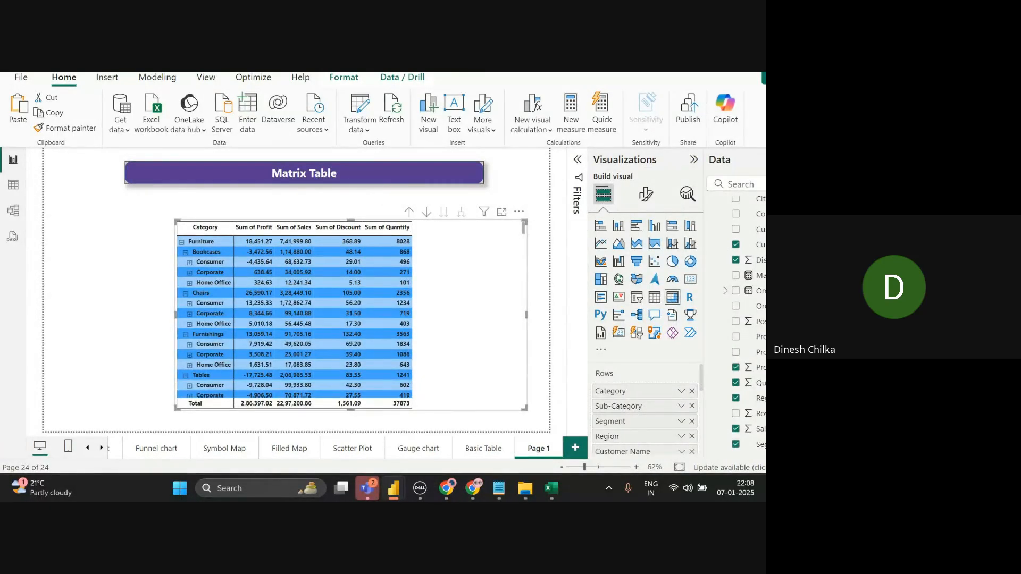
pyautogui.click(409, 212)
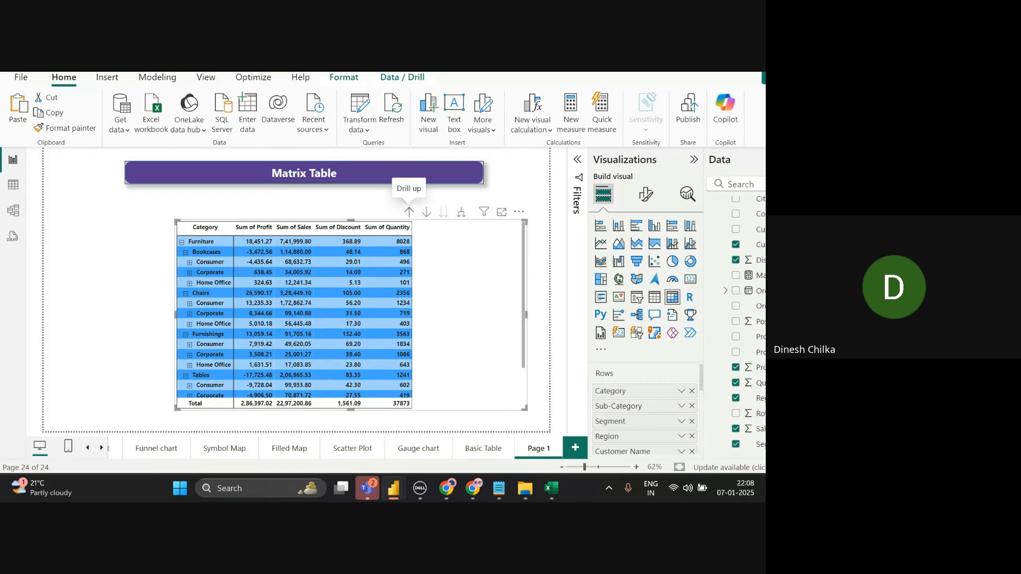
pyautogui.click(409, 211)
pyautogui.click(409, 212)
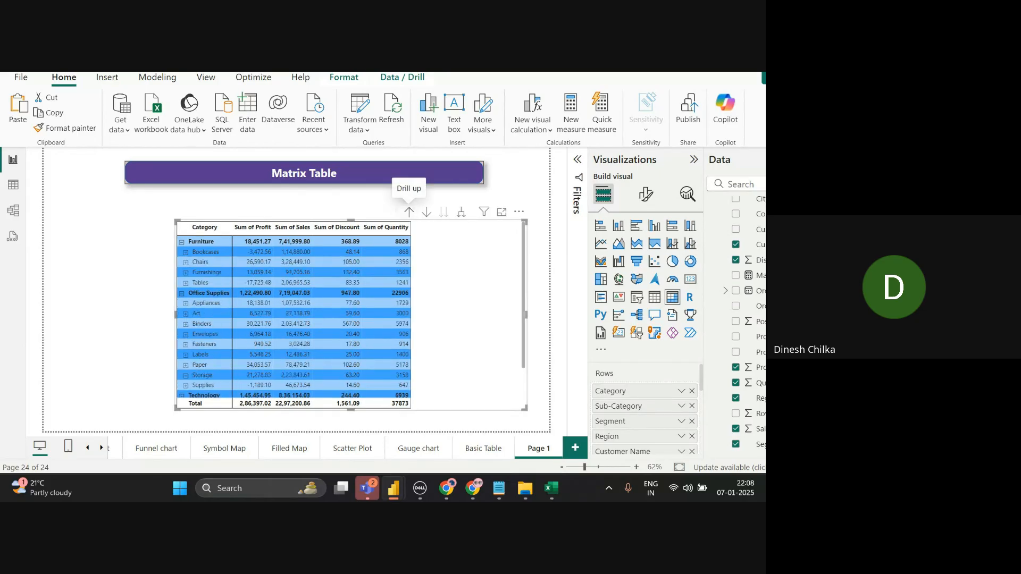
pyautogui.click(409, 211)
pyautogui.click(444, 212)
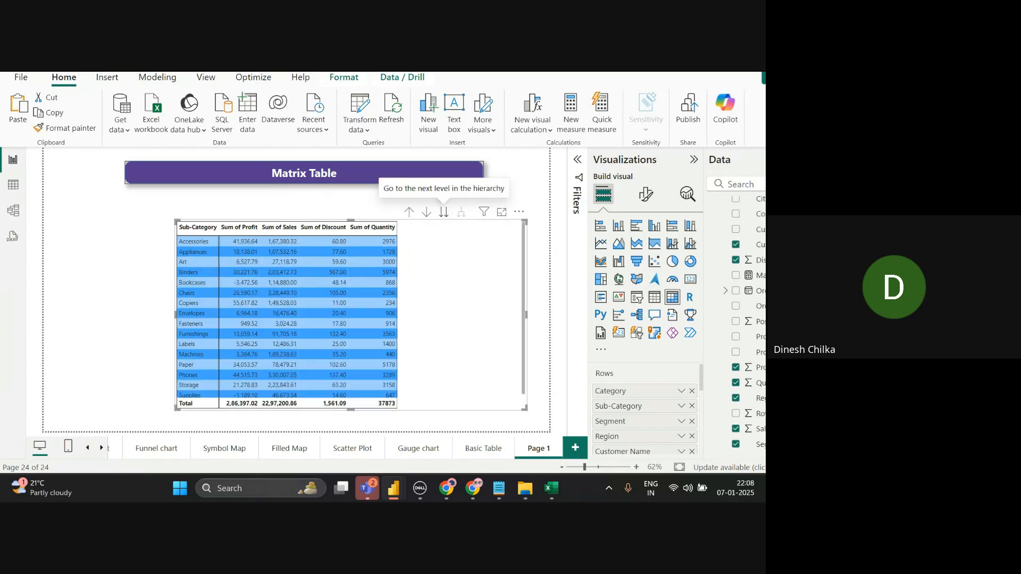
pyautogui.click(443, 211)
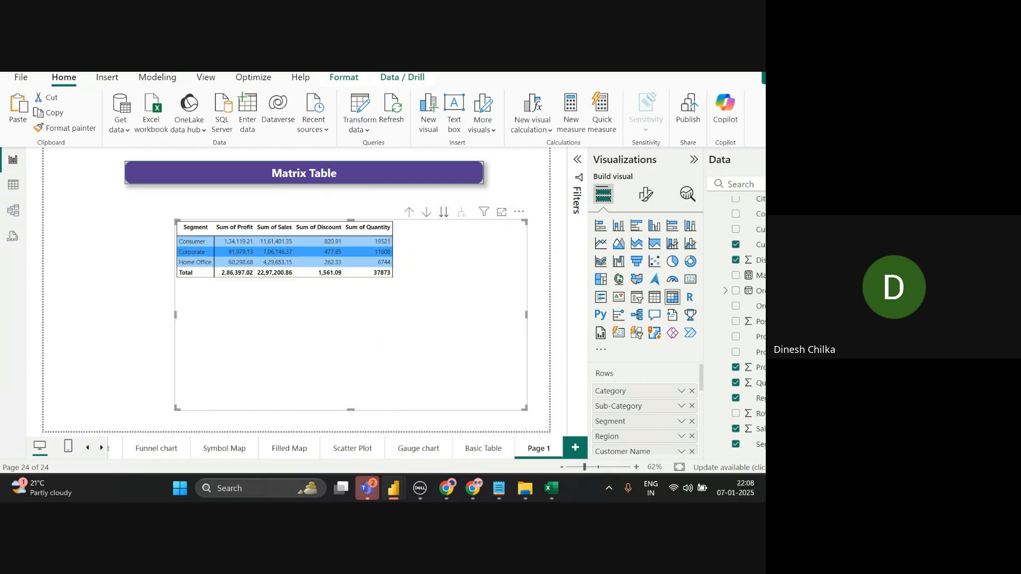
pyautogui.click(443, 211)
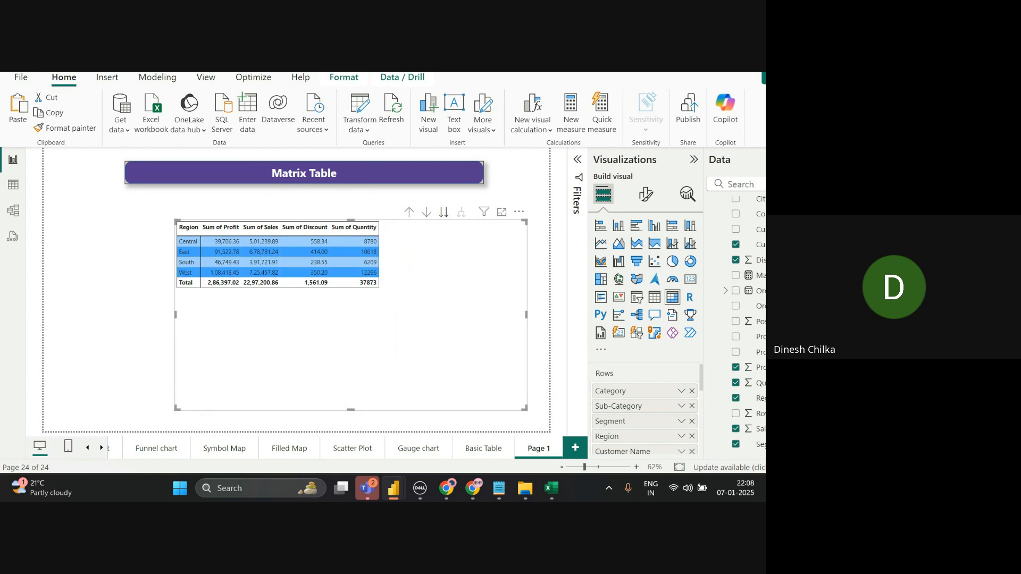
pyautogui.click(444, 212)
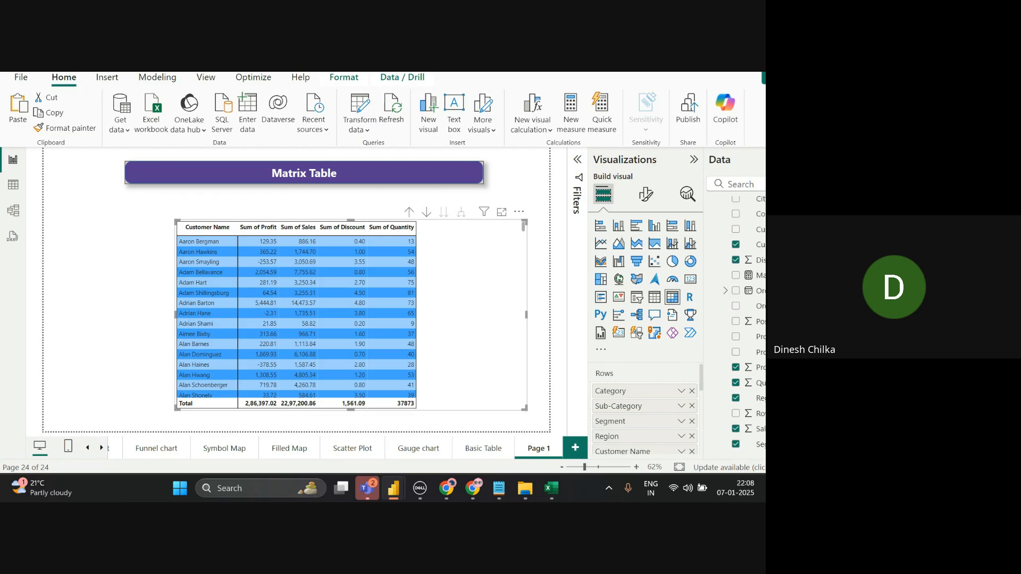
pyautogui.click(408, 212)
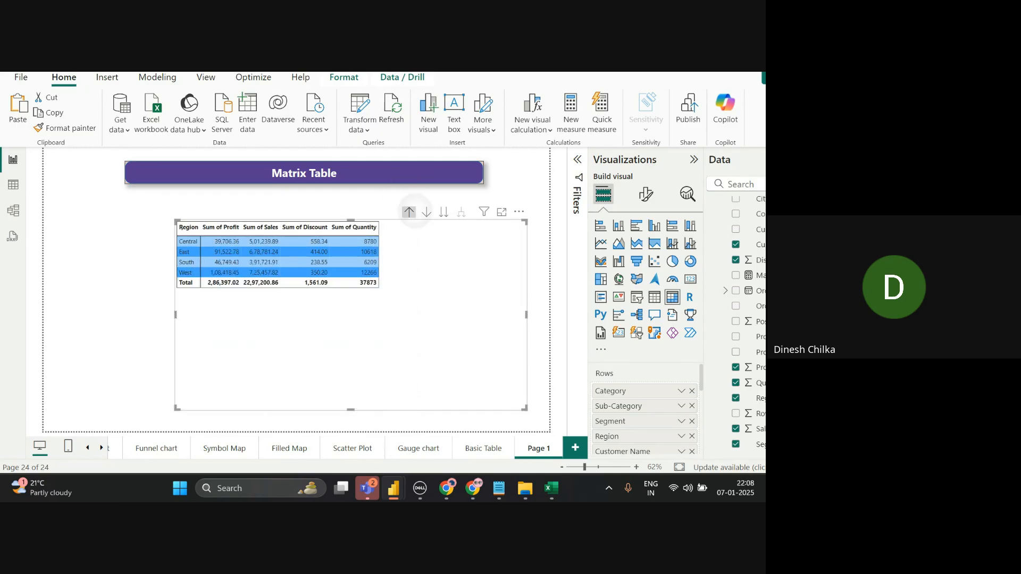
pyautogui.click(409, 212)
pyautogui.click(409, 212)
pyautogui.click(409, 212)
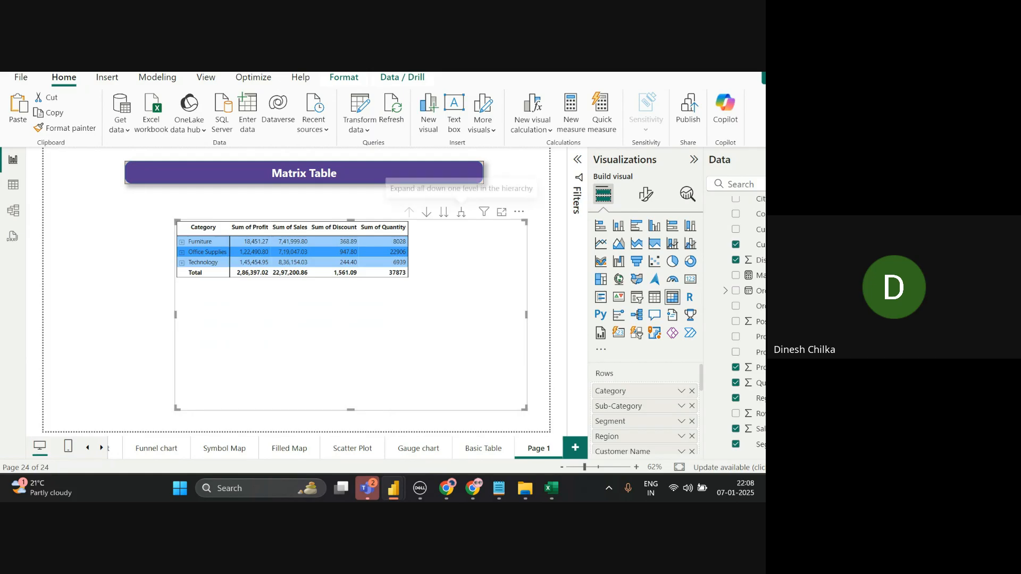
# - Expand all matrix categories, then Bookcases › Consumer › Central down to individual customer rows
pyautogui.click(461, 212)
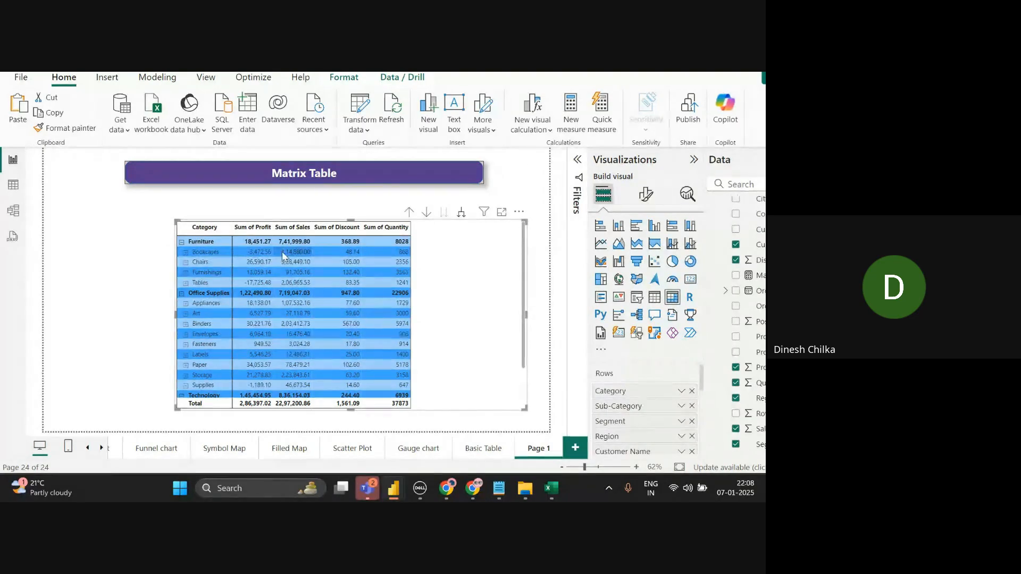
pyautogui.click(186, 253)
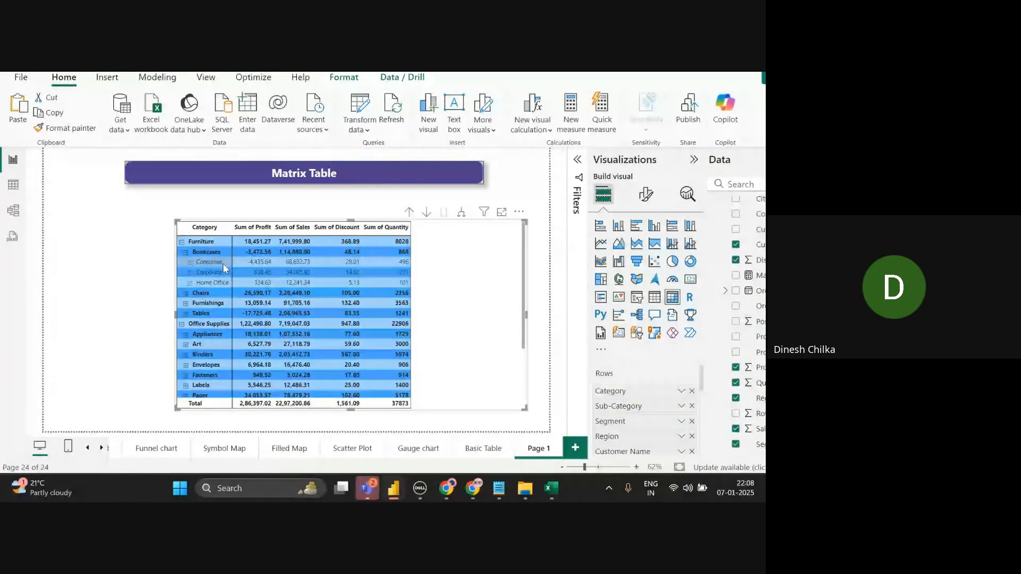
pyautogui.click(190, 263)
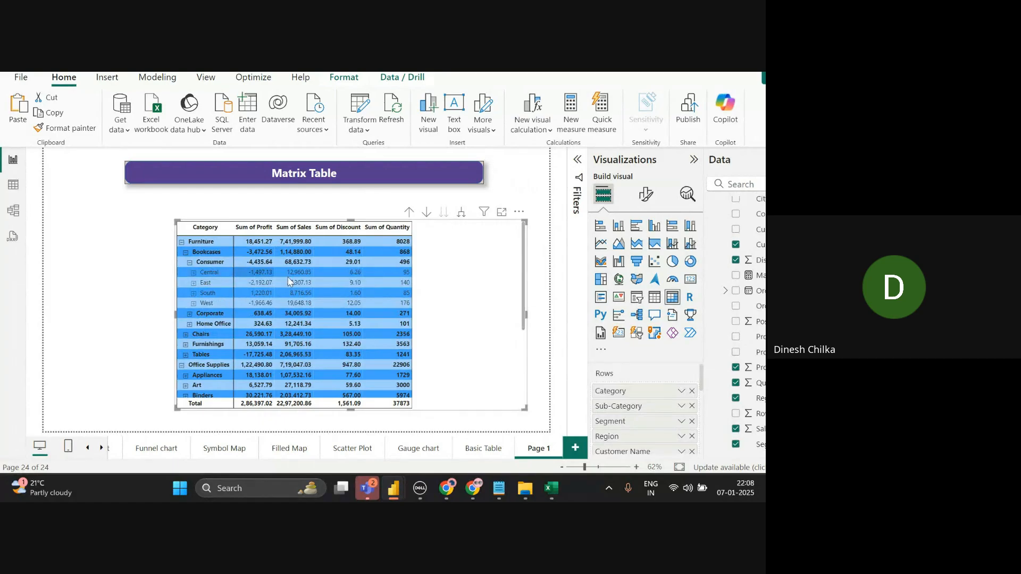
pyautogui.click(193, 274)
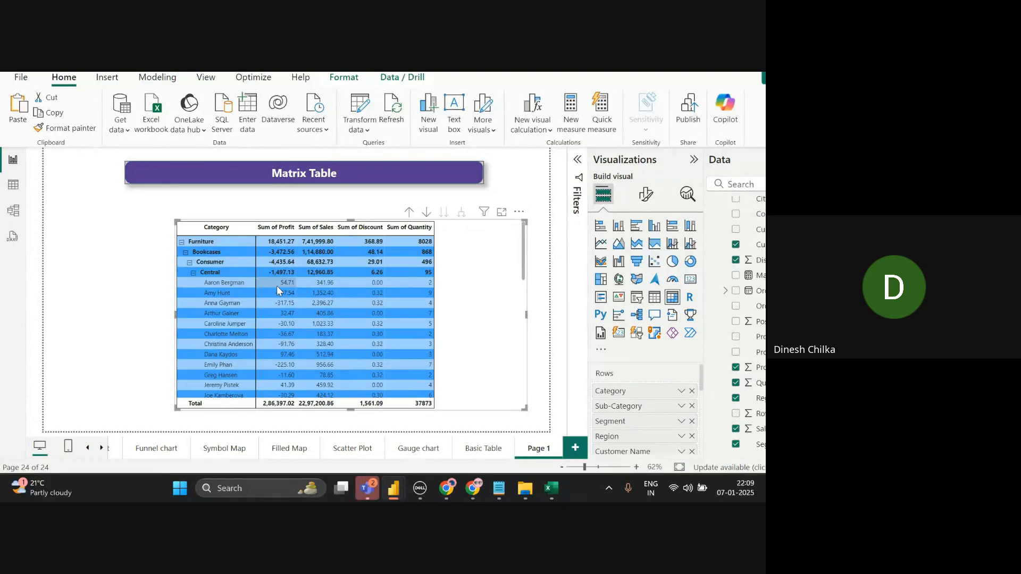
pyautogui.click(646, 194)
# - Try the Condensed, Sparse, Bold header flashy rows, Flashy rows and Alternating rows matrix style presets
pyautogui.click(611, 309)
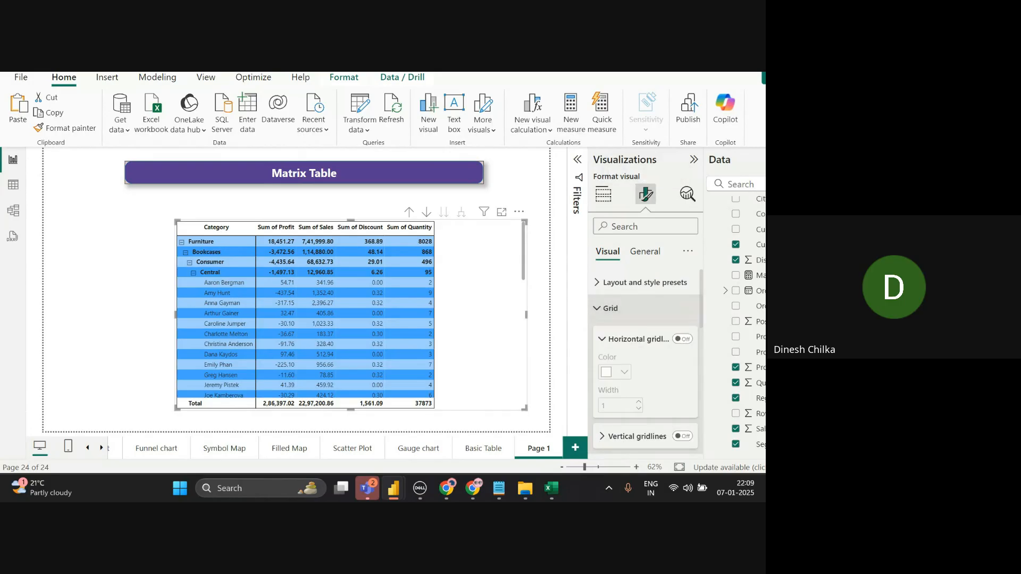
pyautogui.click(644, 282)
pyautogui.click(645, 326)
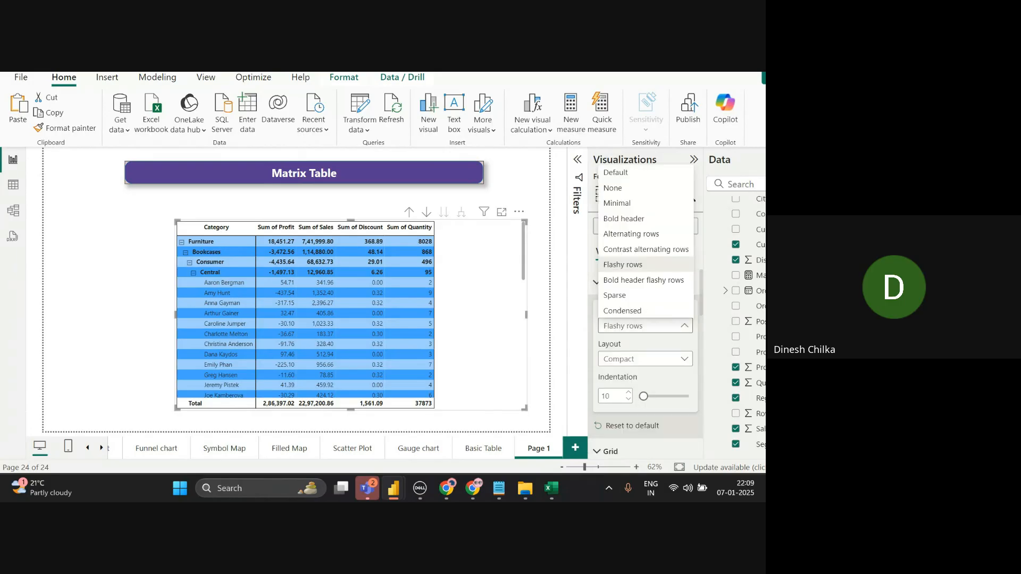
pyautogui.click(622, 311)
pyautogui.click(645, 326)
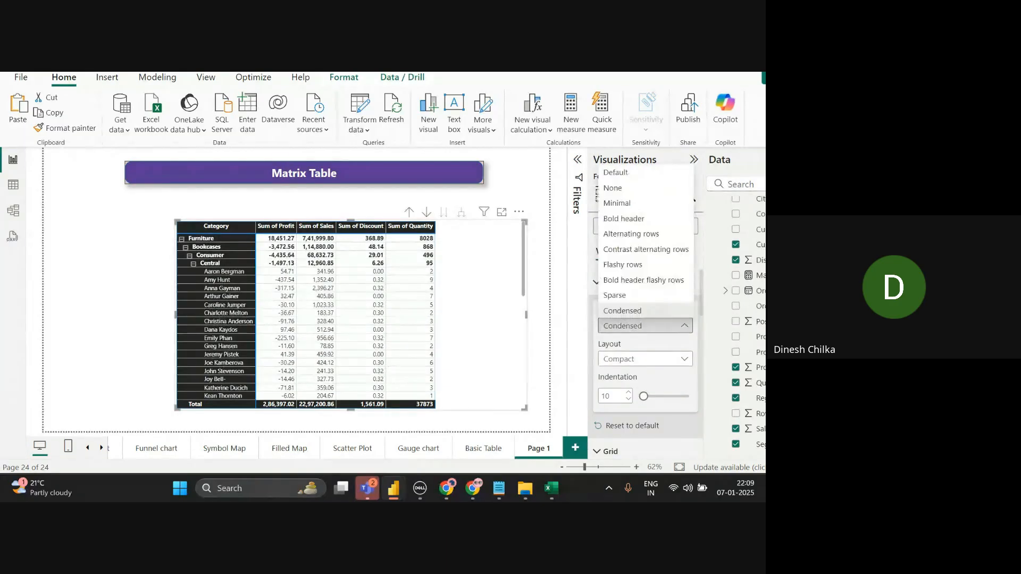
pyautogui.click(614, 295)
pyautogui.click(645, 325)
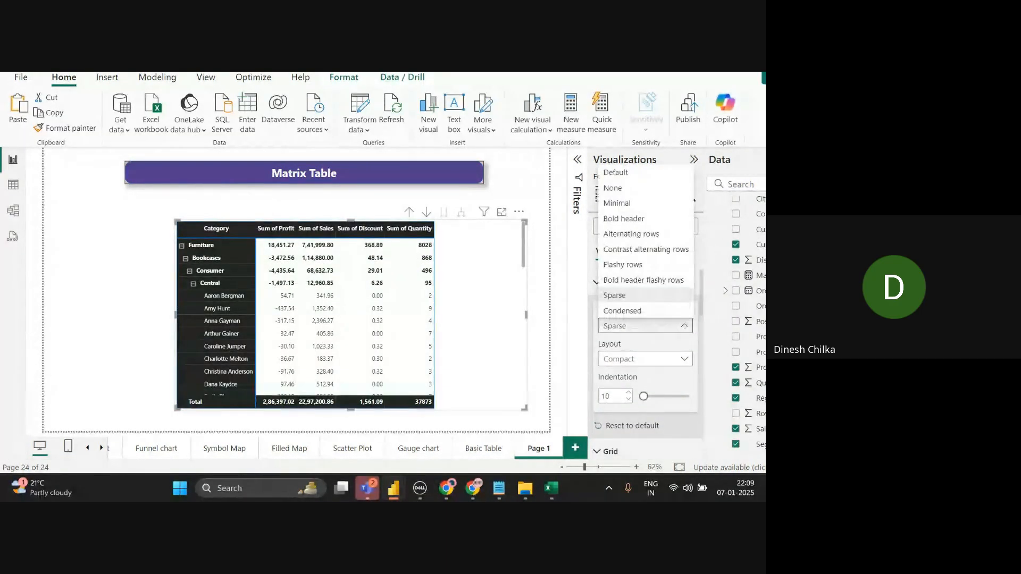
pyautogui.click(644, 280)
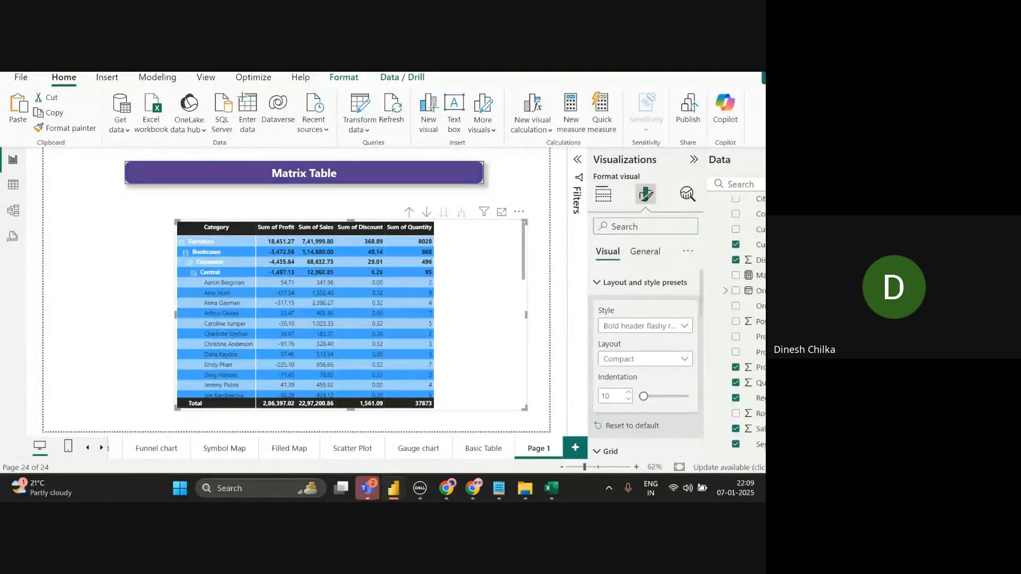
pyautogui.click(645, 326)
pyautogui.click(623, 265)
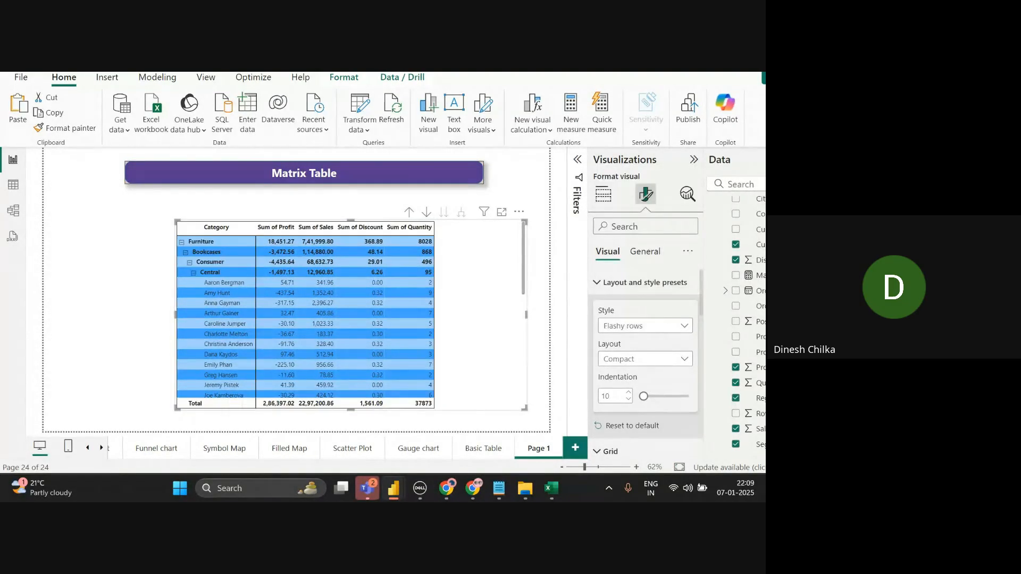
pyautogui.click(645, 326)
pyautogui.click(630, 234)
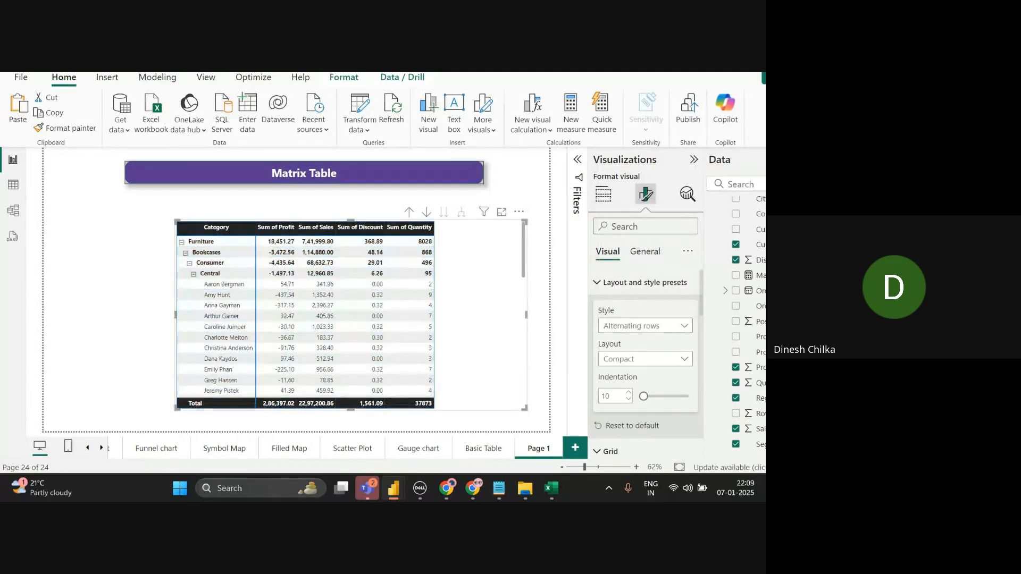
# - Try the Bold header preset, settle on the Minimal style, then switch to the Google Meet call
pyautogui.click(644, 325)
pyautogui.click(624, 218)
pyautogui.click(645, 326)
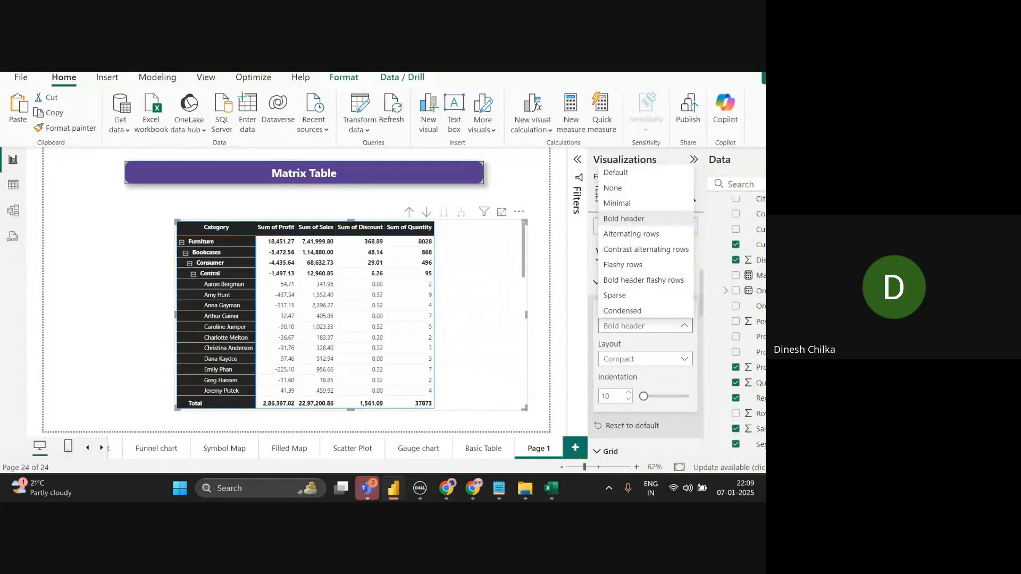
pyautogui.click(645, 326)
pyautogui.click(645, 326)
pyautogui.click(617, 203)
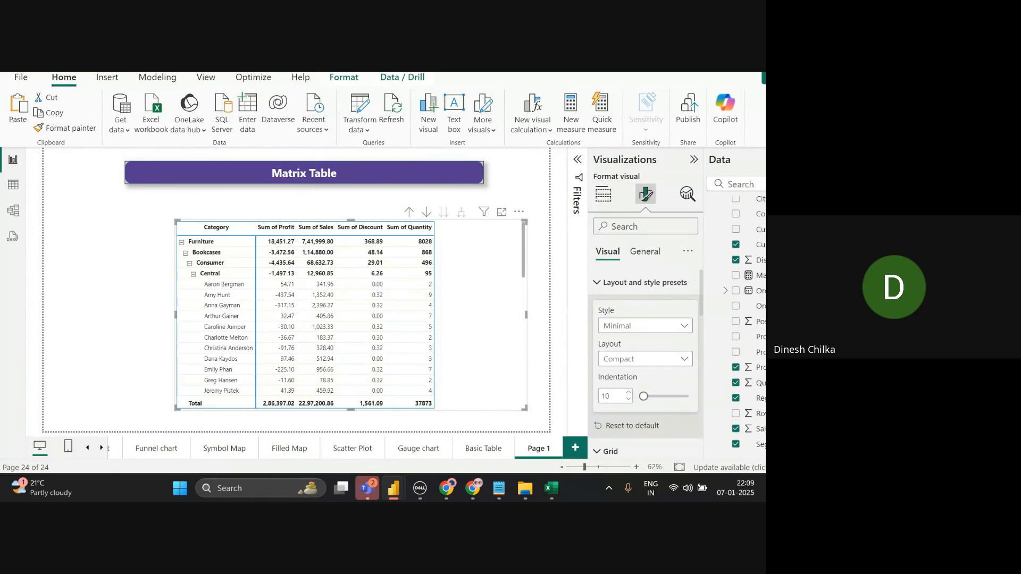
pyautogui.click(645, 326)
pyautogui.click(543, 300)
pyautogui.click(543, 301)
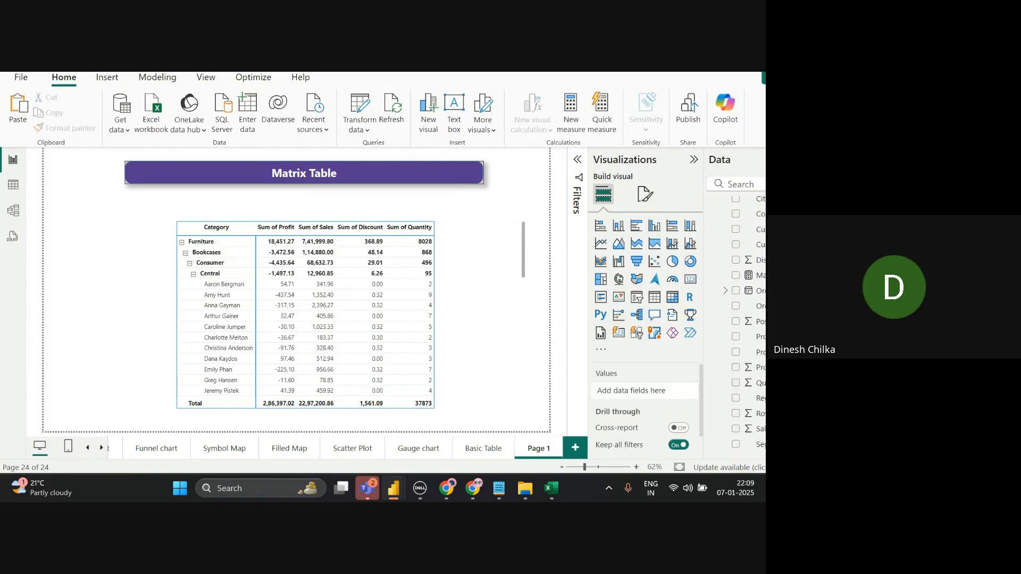
pyautogui.hotkey('alt', 'Tab')
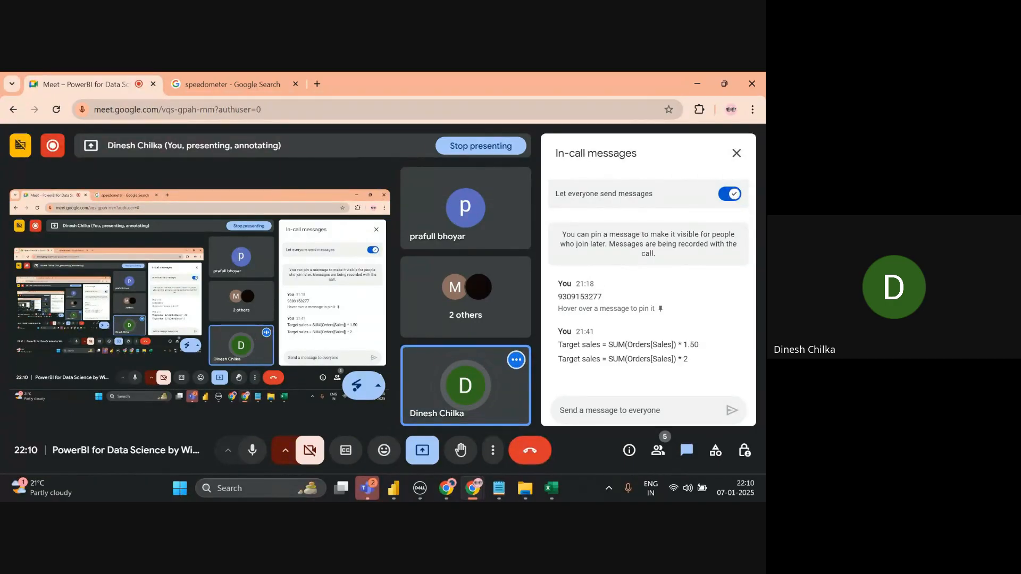
# - Switch from the Google Meet call back to the Power BI matrix report
pyautogui.hotkey('alt', 'Tab')
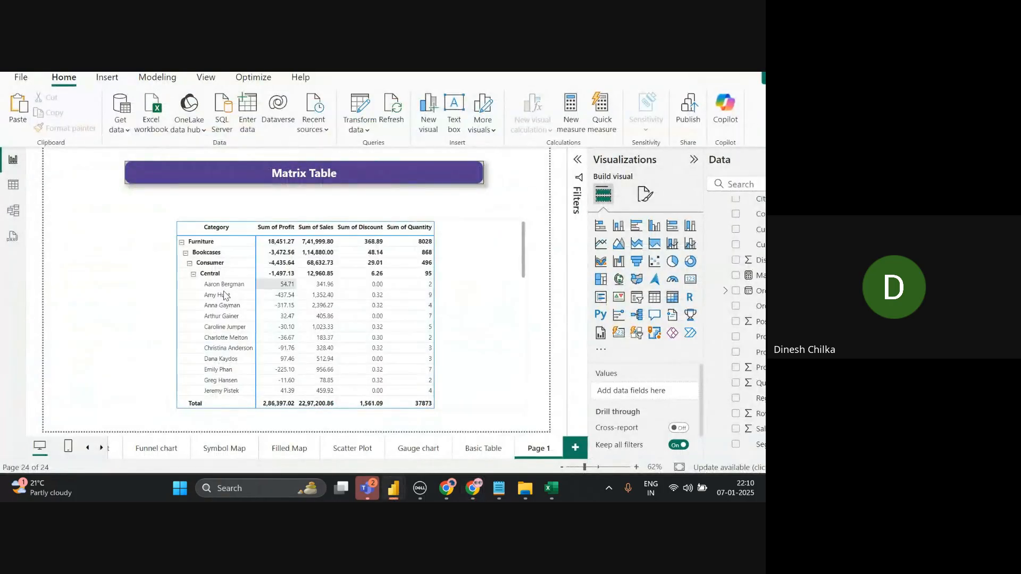
# - Drill the matrix up from Region to Category level, briefly showing all Sub-Category rows
pyautogui.click(486, 292)
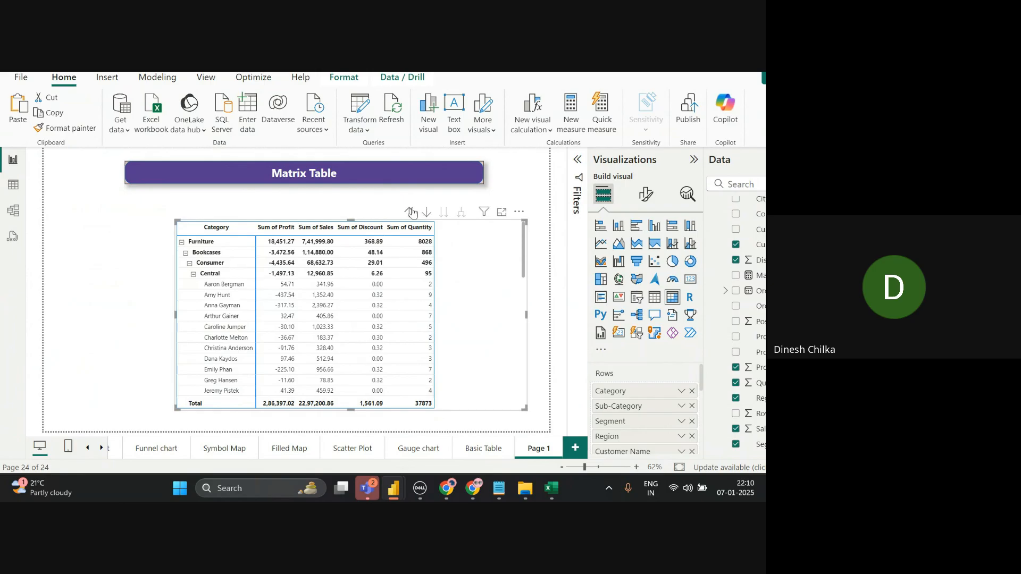
pyautogui.click(410, 212)
pyautogui.click(411, 212)
pyautogui.click(411, 213)
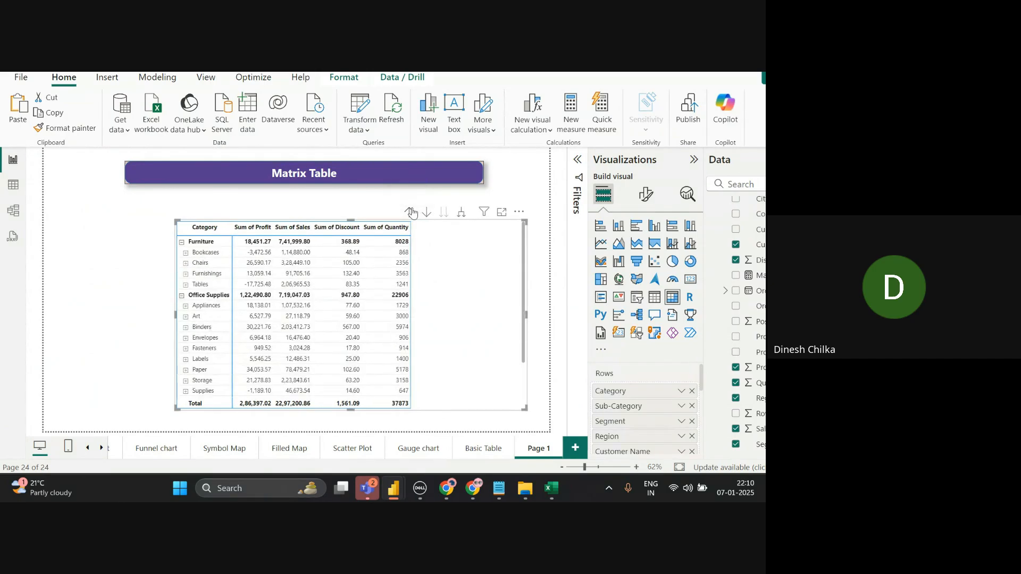
pyautogui.click(411, 213)
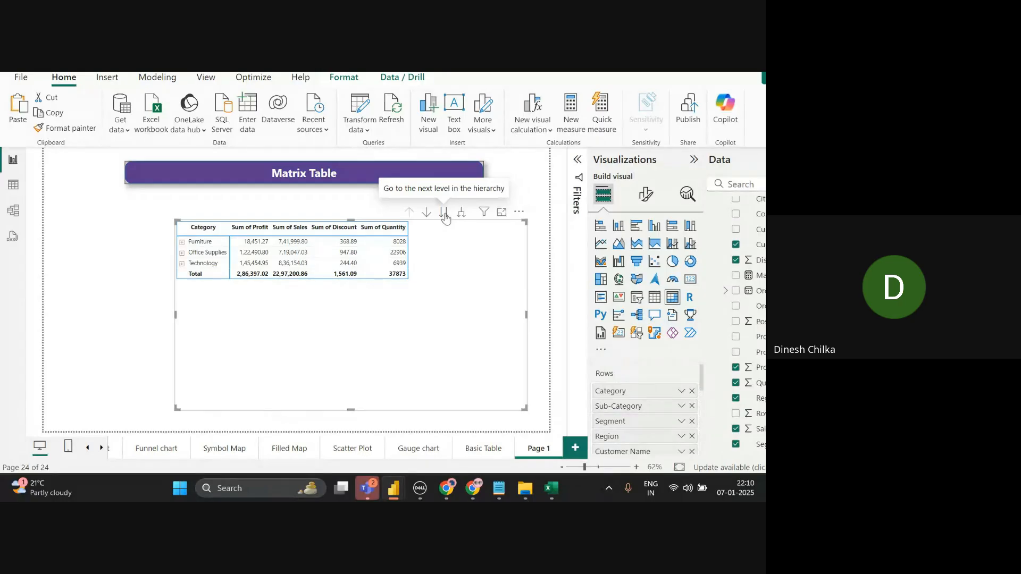
pyautogui.click(444, 215)
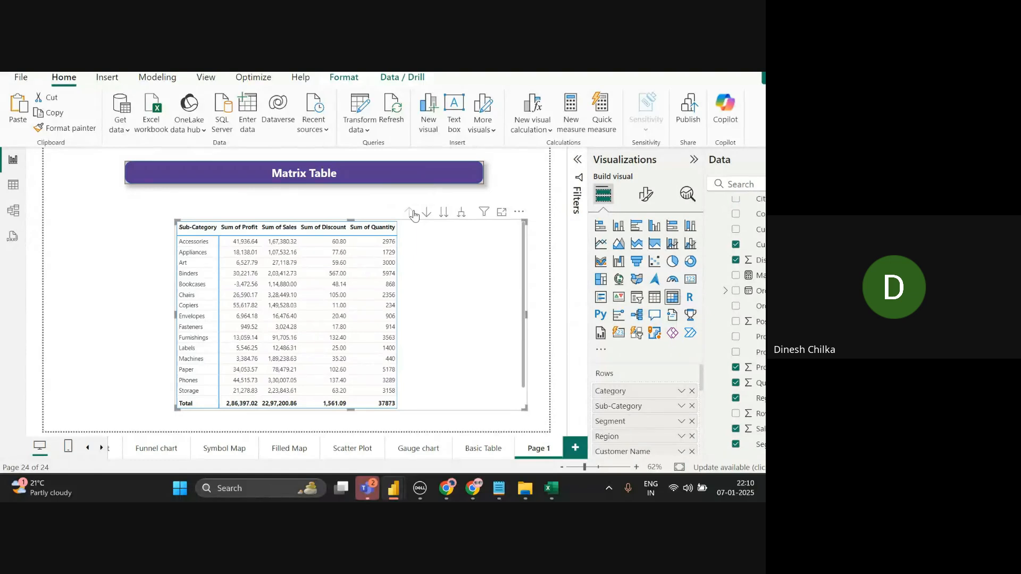
pyautogui.click(414, 213)
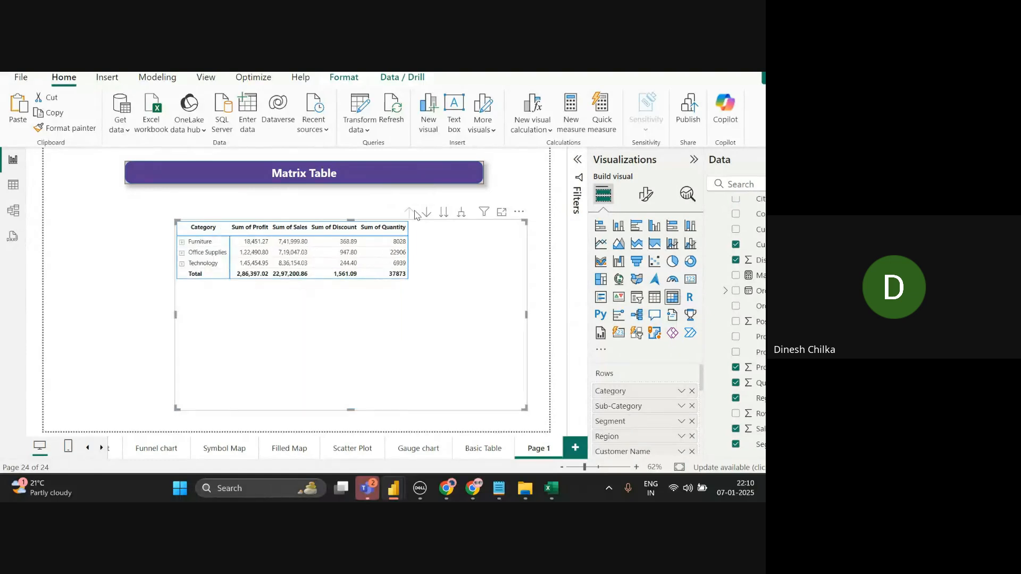
# - Expand all categories and Bookcases, then collapse Furniture, Office Supplies and Technology to single category rows
pyautogui.click(464, 214)
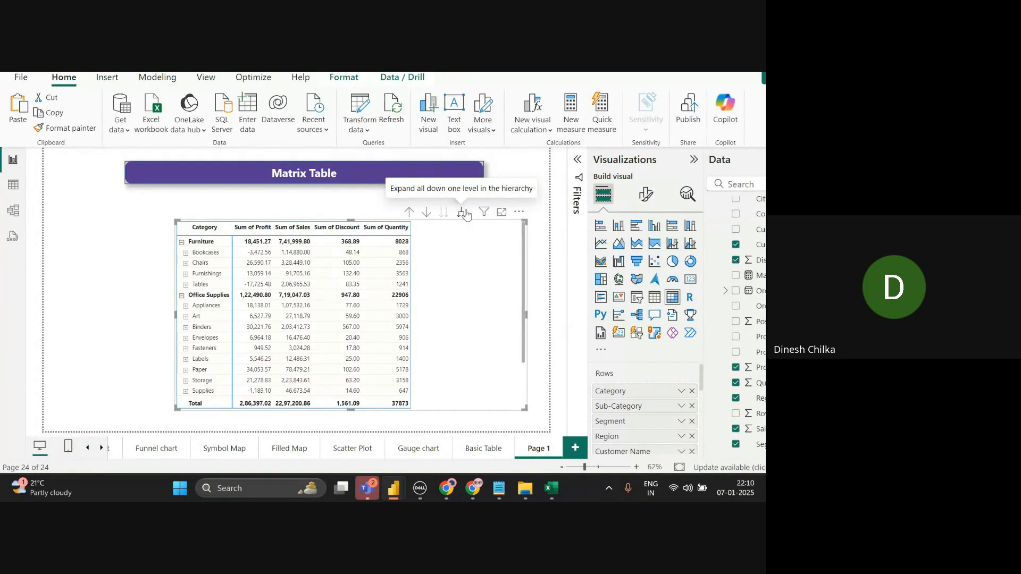
pyautogui.click(186, 253)
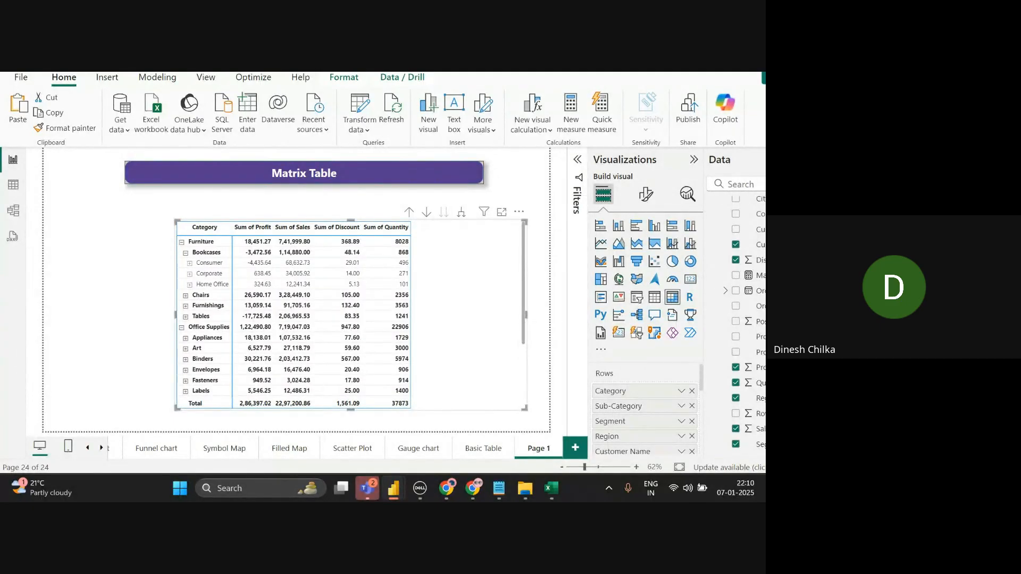
pyautogui.click(462, 215)
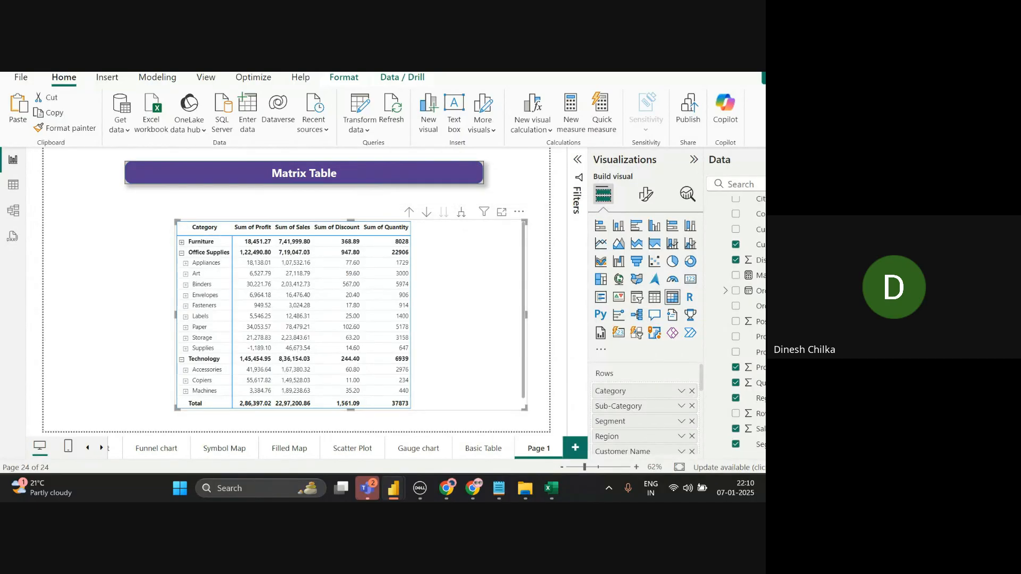
pyautogui.click(182, 252)
pyautogui.click(181, 263)
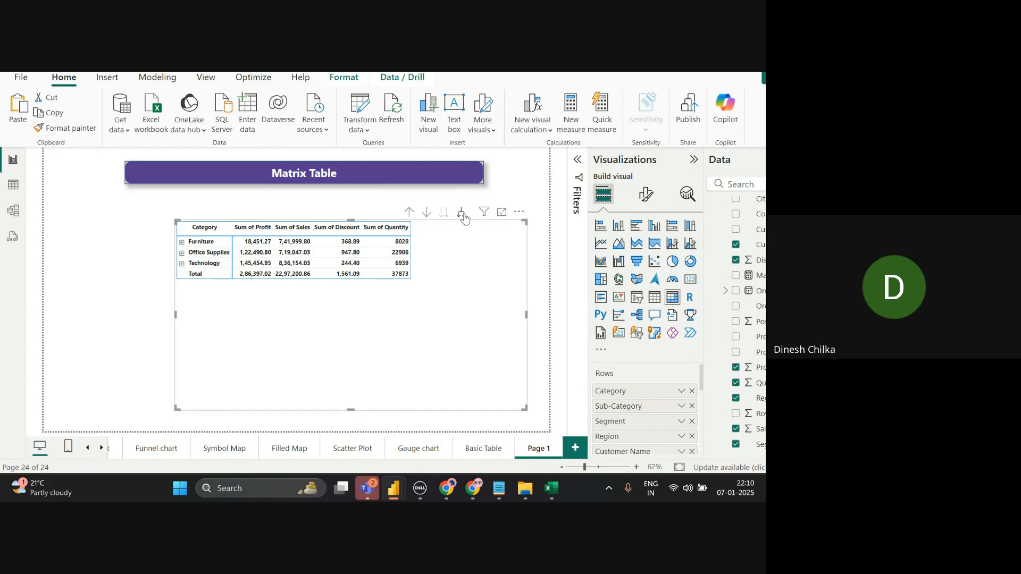
pyautogui.doubleClick(536, 448)
pyautogui.press('BackSpace')
pyautogui.press('BackSpace')
pyautogui.press('BackSpace')
pyautogui.press('BackSpace')
pyautogui.press('BackSpace')
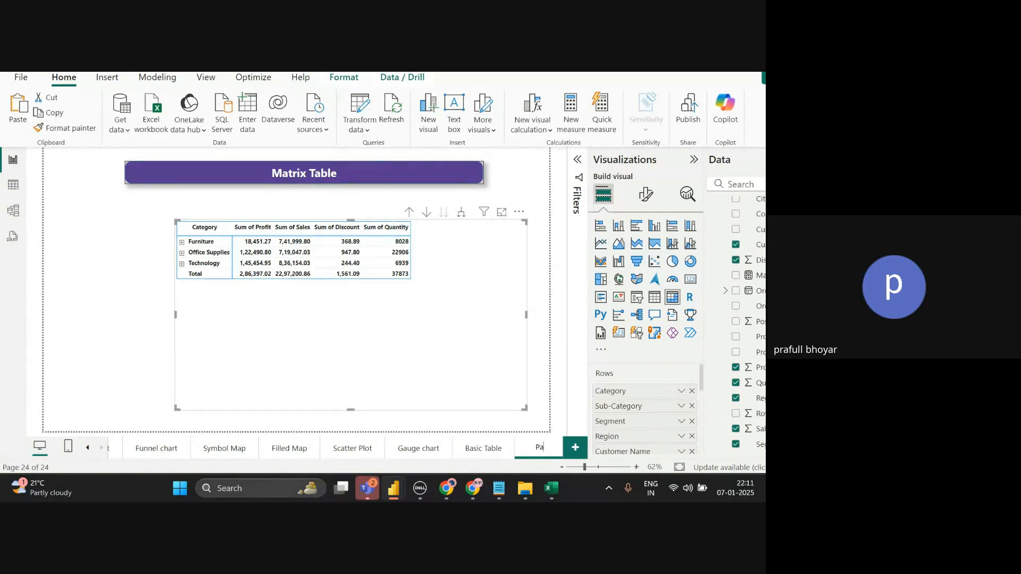
pyautogui.write('Matric')
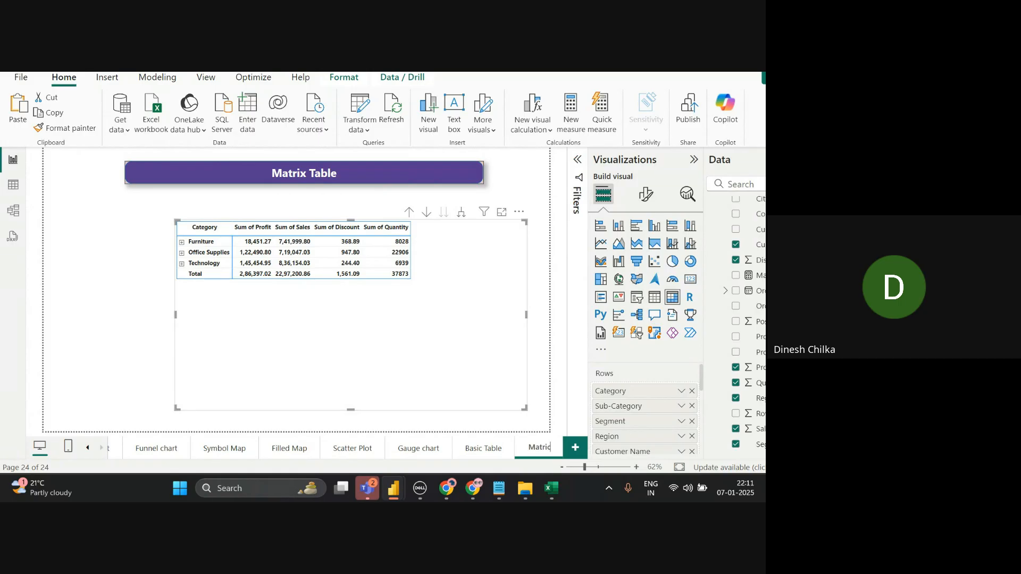
pyautogui.press('BackSpace')
pyautogui.write('x Table')
pyautogui.press('Return')
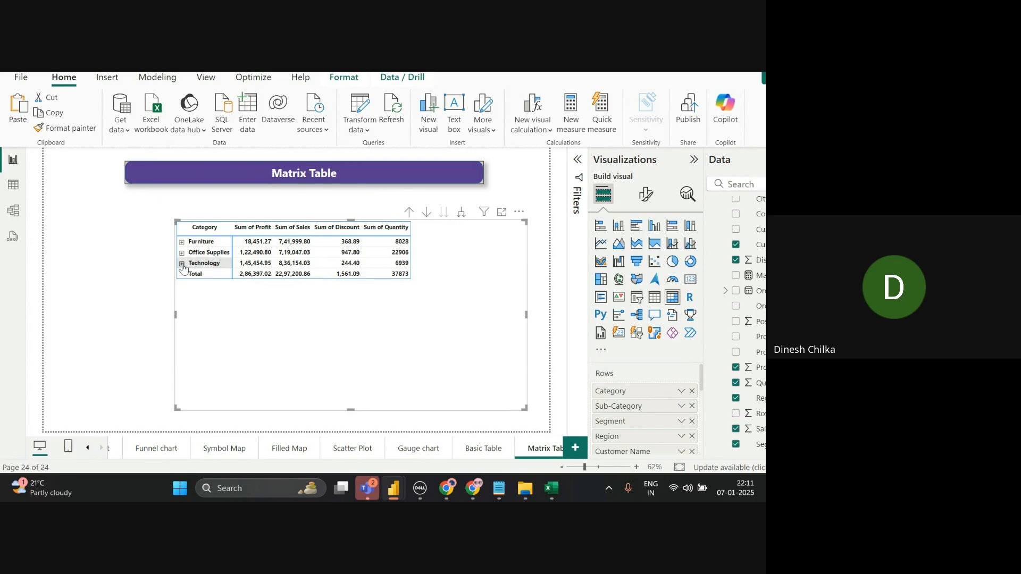
pyautogui.click(181, 264)
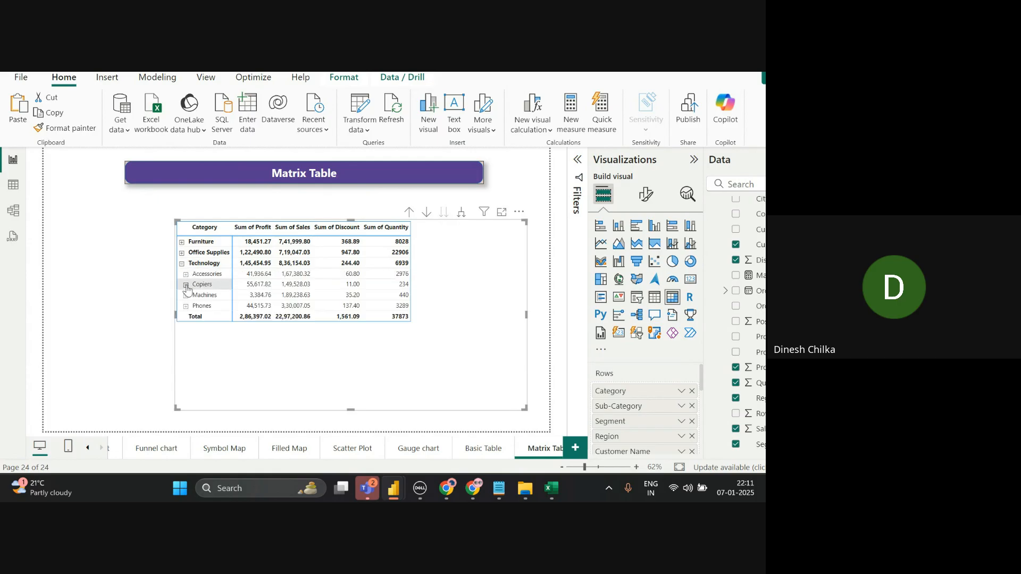
pyautogui.click(186, 285)
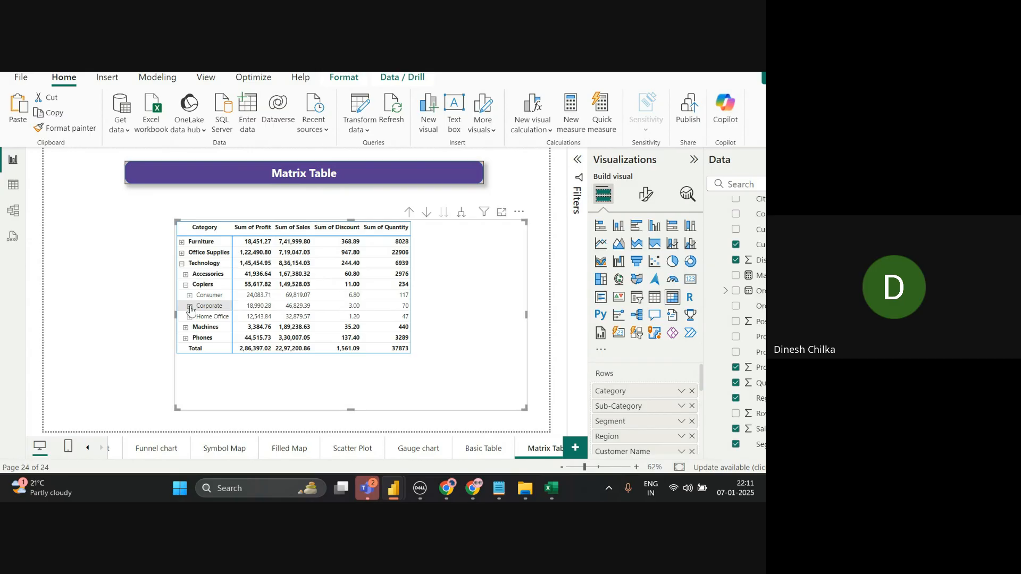
pyautogui.click(190, 306)
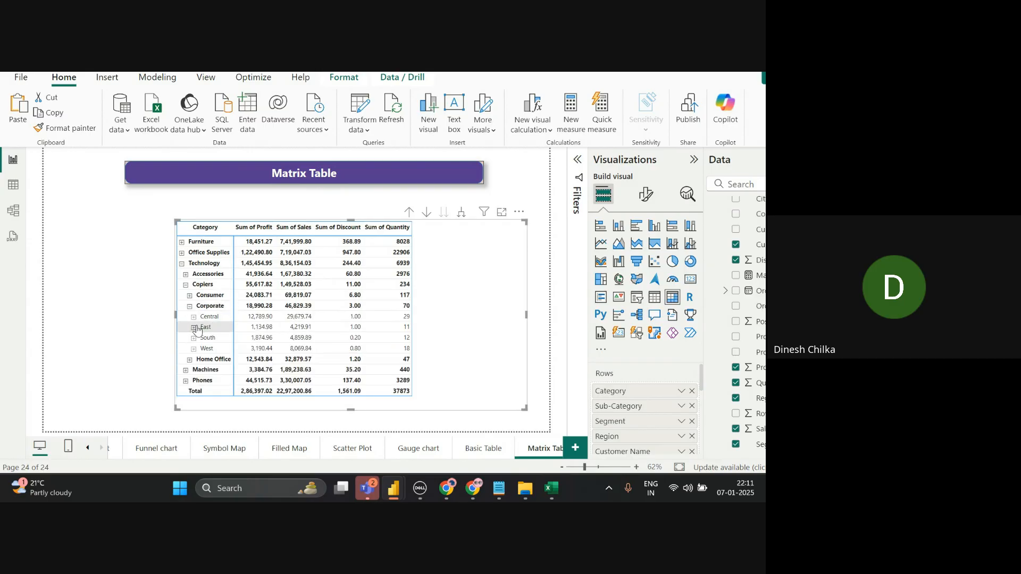
pyautogui.click(195, 327)
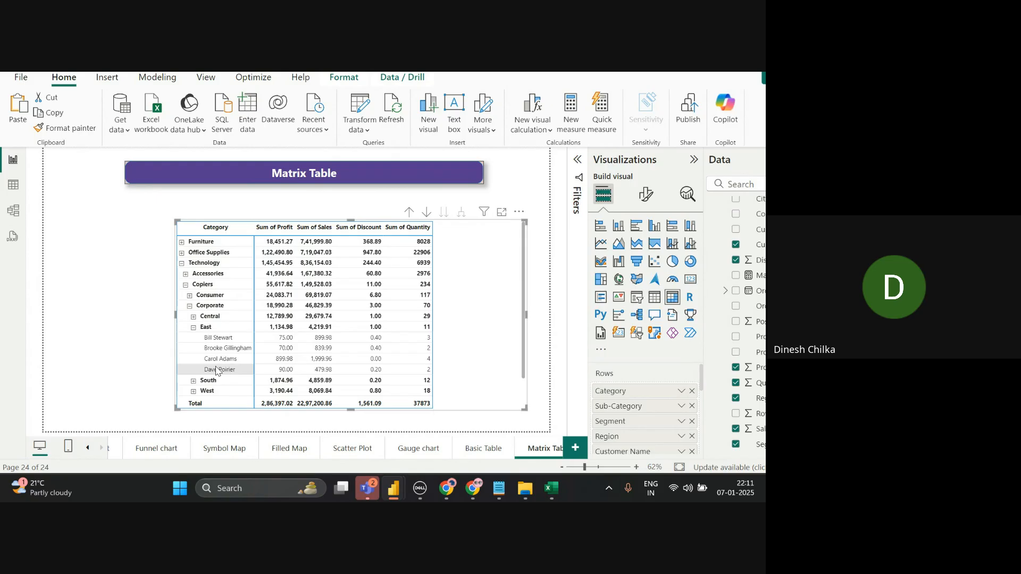
pyautogui.hotkey('alt', 'Tab')
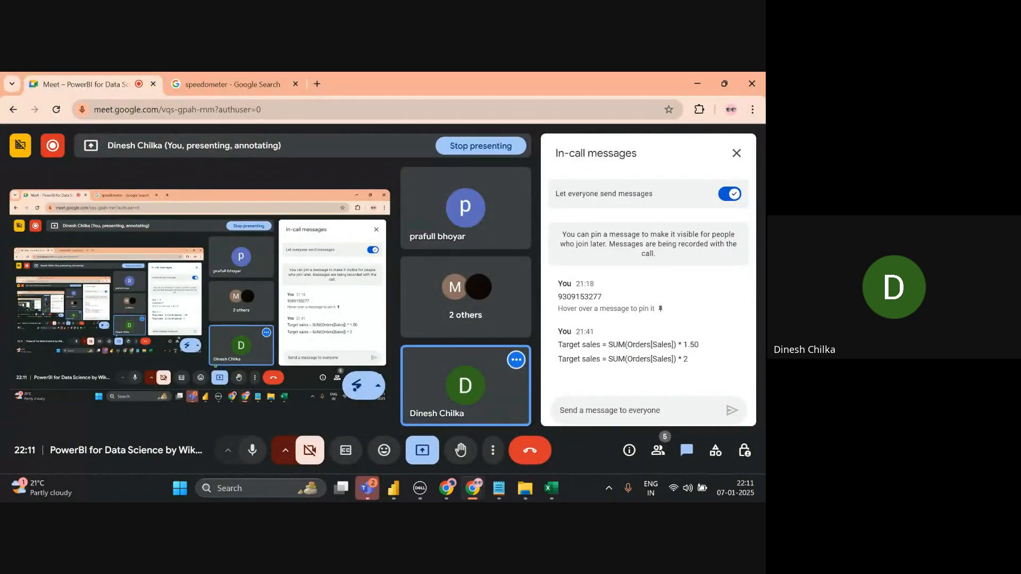
pyautogui.hotkey('alt', 'Tab')
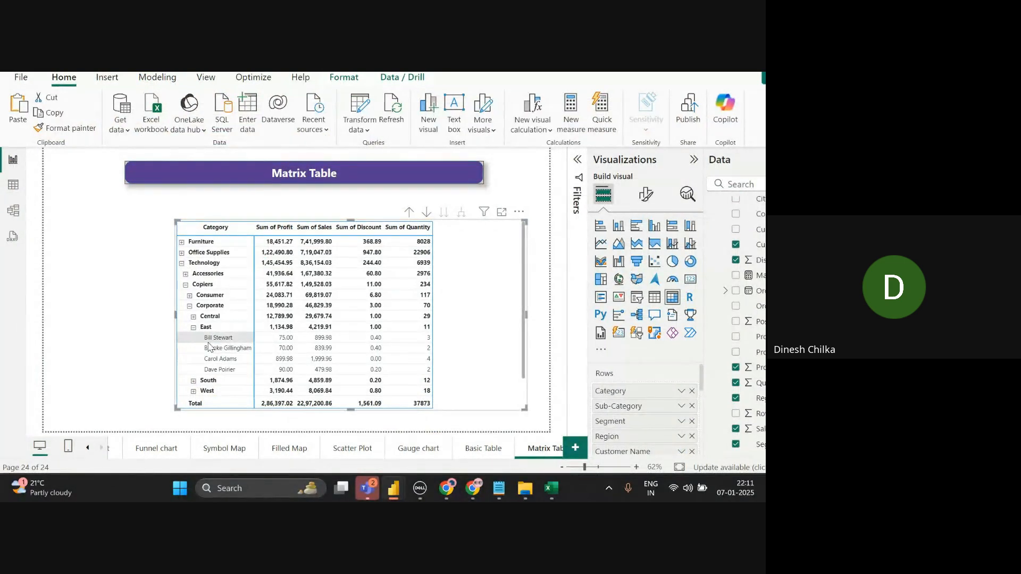
pyautogui.hotkey('alt', 'Tab')
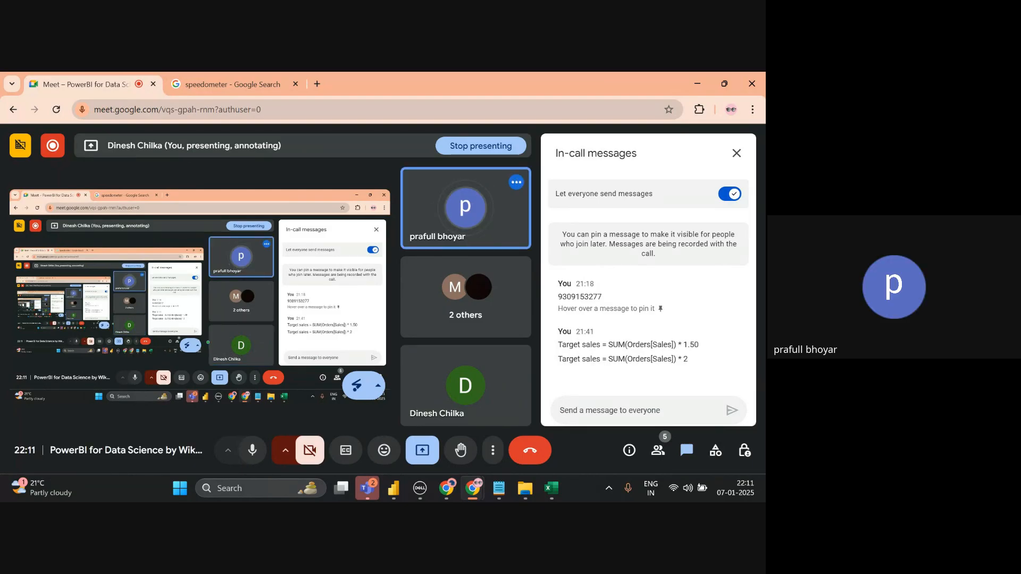
pyautogui.hotkey('alt', 'Tab')
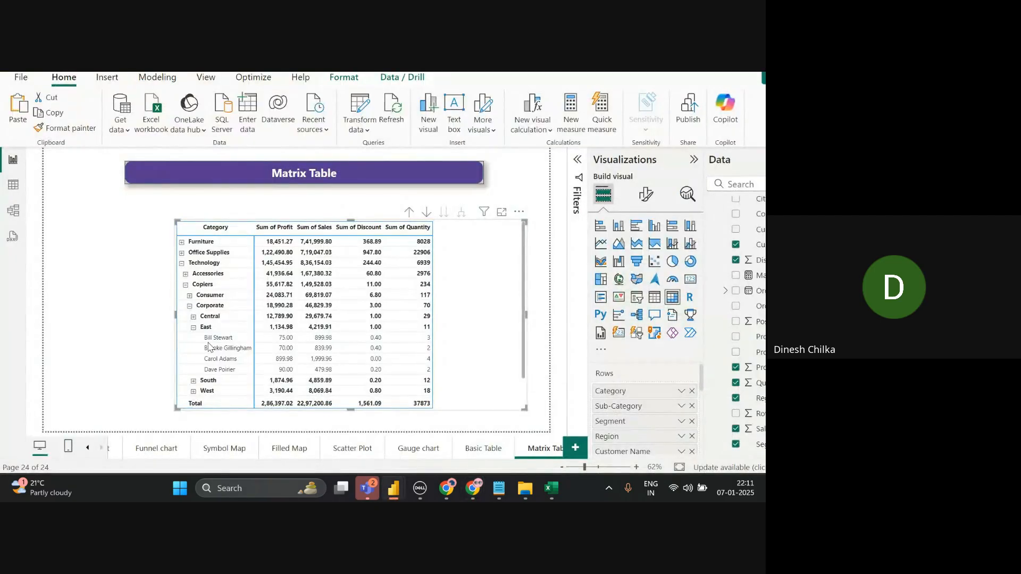
# - Drill the matrix up to its categories and add a new blank report page
pyautogui.rightClick(505, 325)
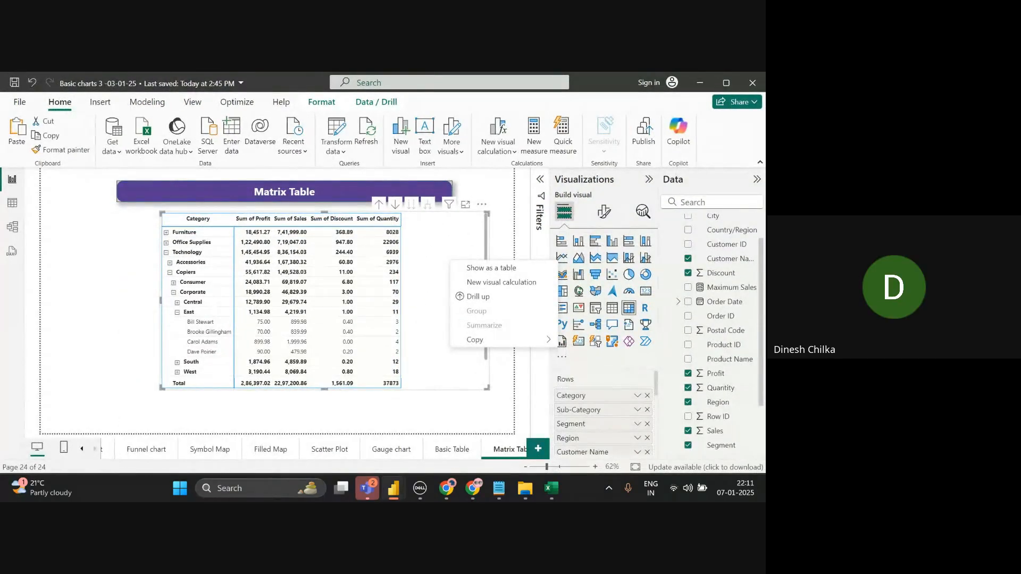
pyautogui.click(478, 296)
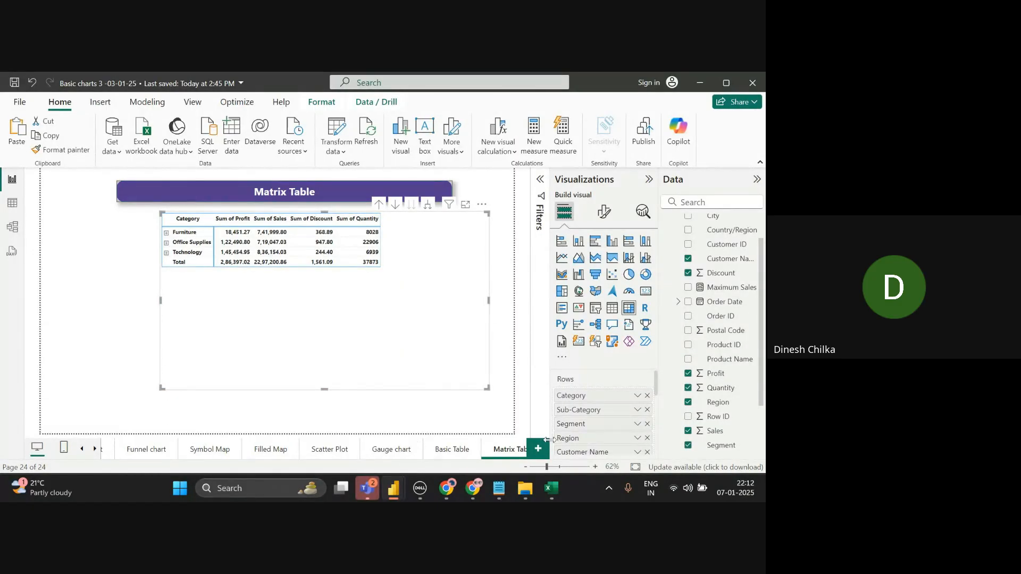
pyautogui.click(537, 450)
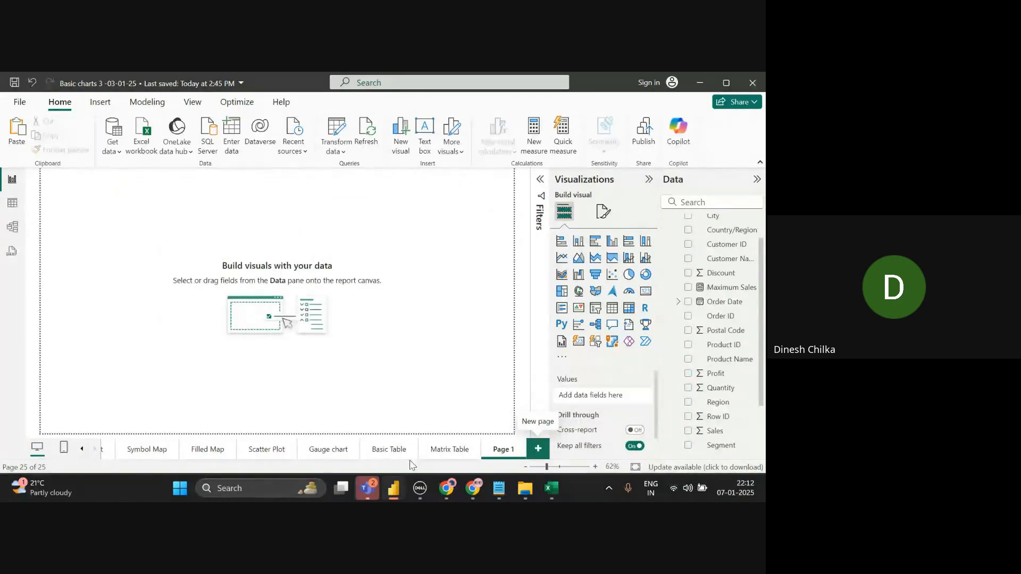
# - Browse the Symbol Map, Filled Map, Scatter Plot, Gauge, Basic Table and Matrix Table pages, ending on Page 1
pyautogui.click(134, 452)
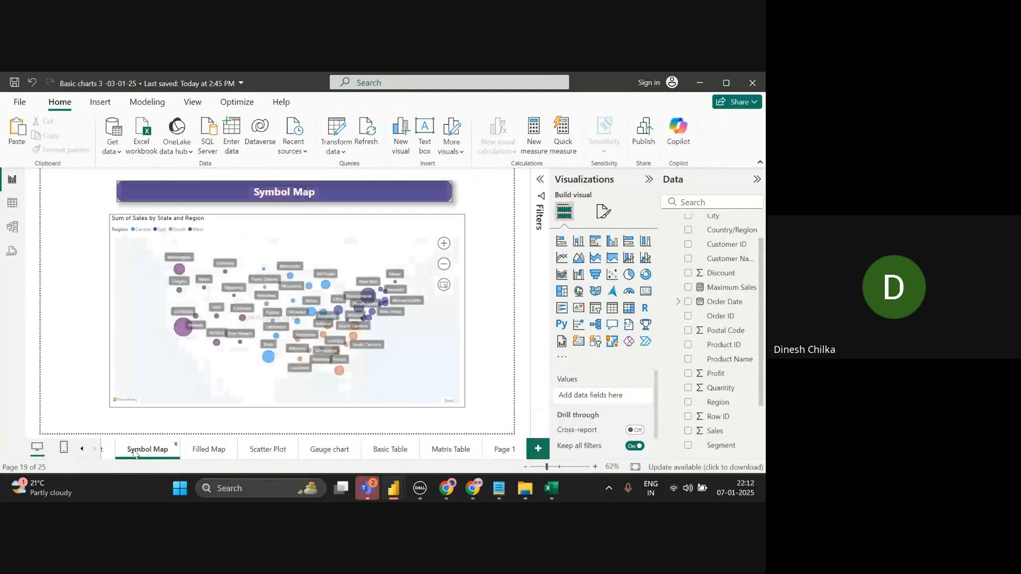
pyautogui.click(202, 450)
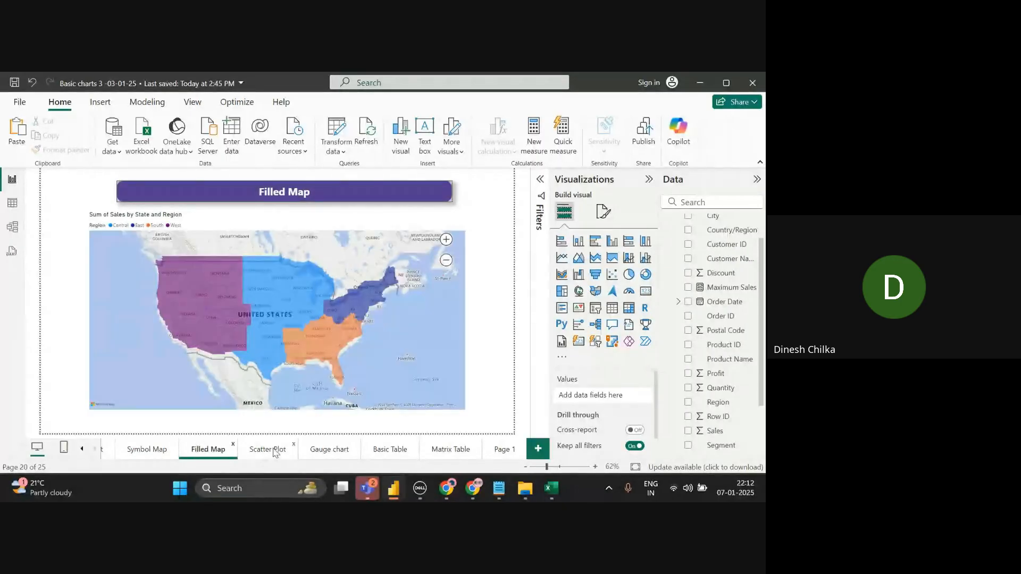
pyautogui.click(274, 452)
pyautogui.click(324, 457)
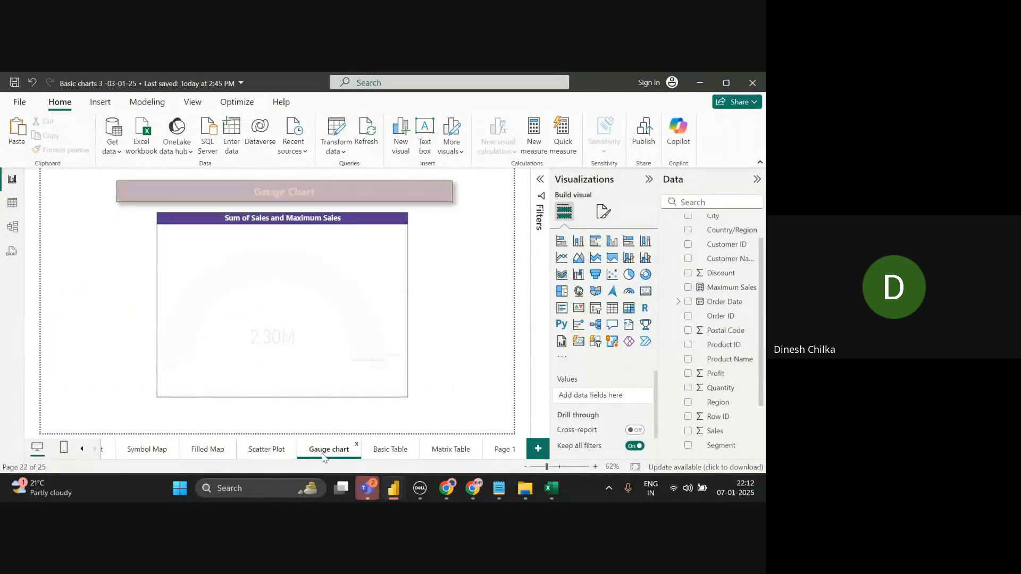
pyautogui.click(384, 452)
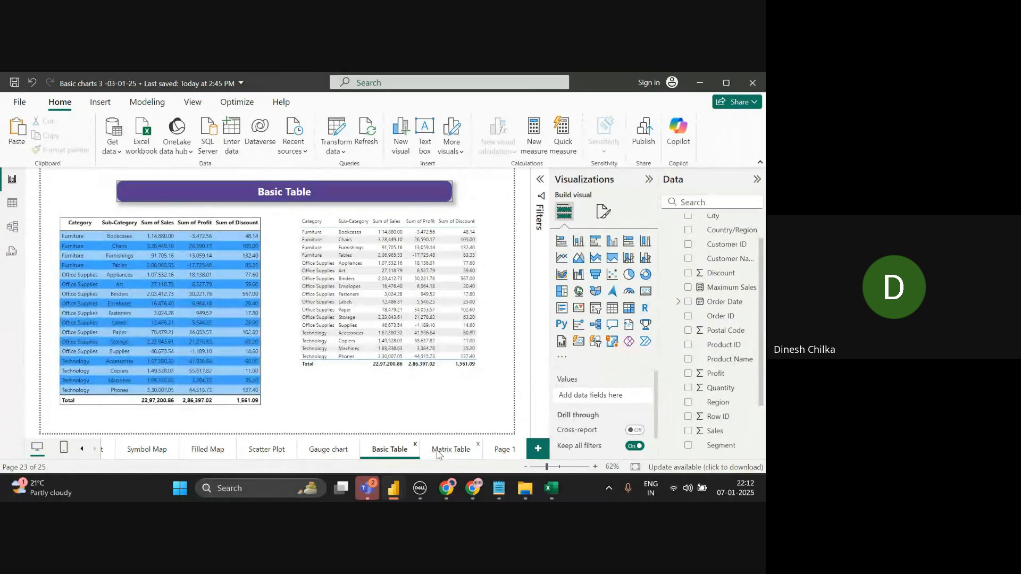
pyautogui.click(439, 452)
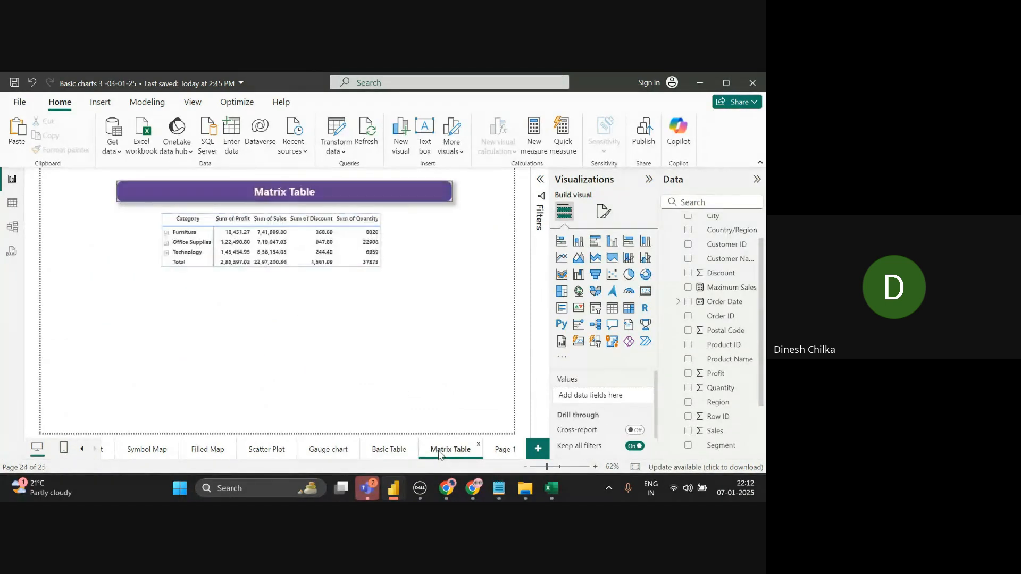
pyautogui.click(503, 453)
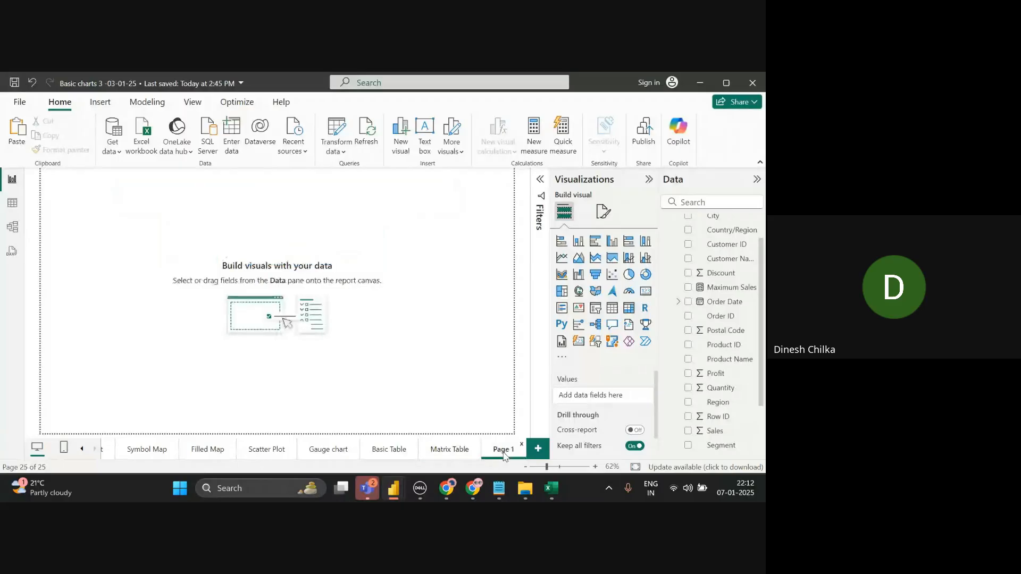
# - Add a decomposition tree visual to Page 1, enlarge it across the canvas, then bring Google Meet forward
pyautogui.click(596, 327)
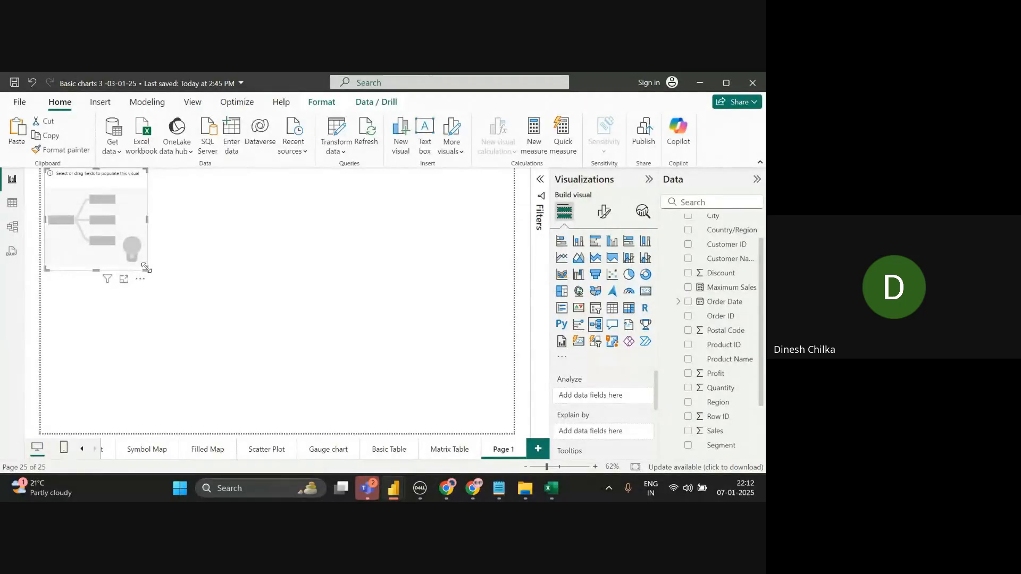
pyautogui.moveTo(146, 267); pyautogui.dragTo(325, 361)
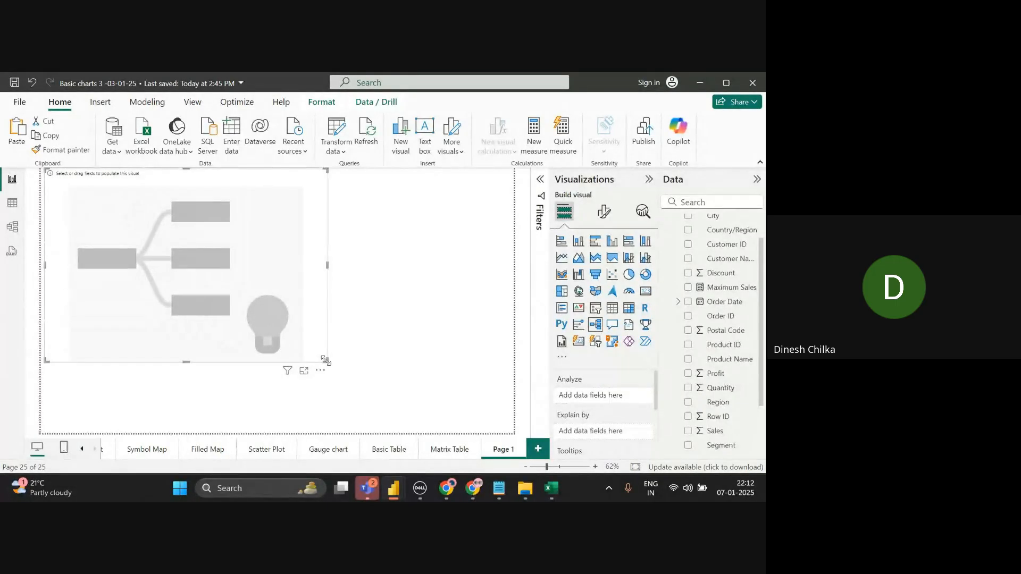
pyautogui.moveTo(296, 297); pyautogui.dragTo(307, 302)
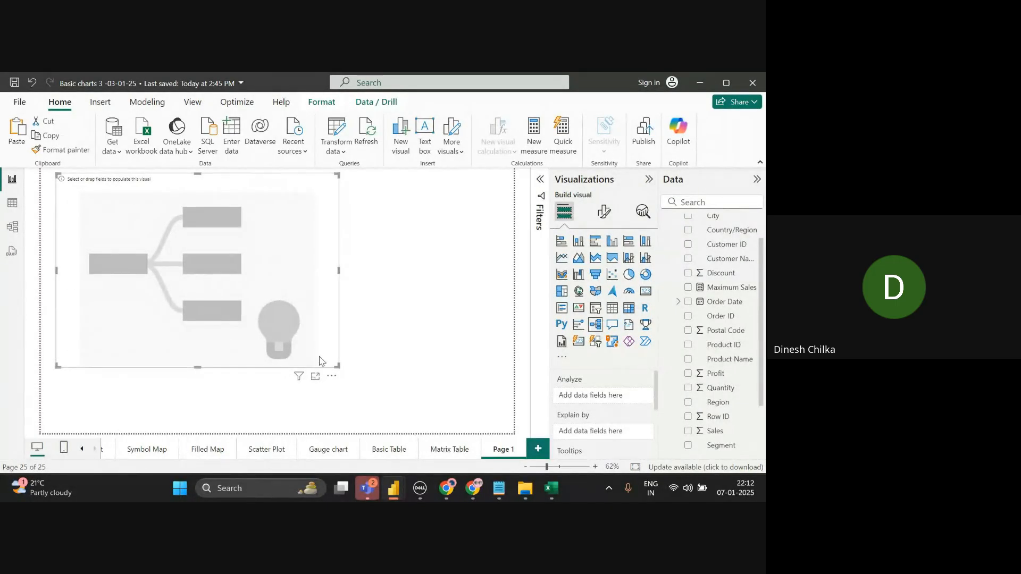
pyautogui.moveTo(339, 366); pyautogui.dragTo(446, 416)
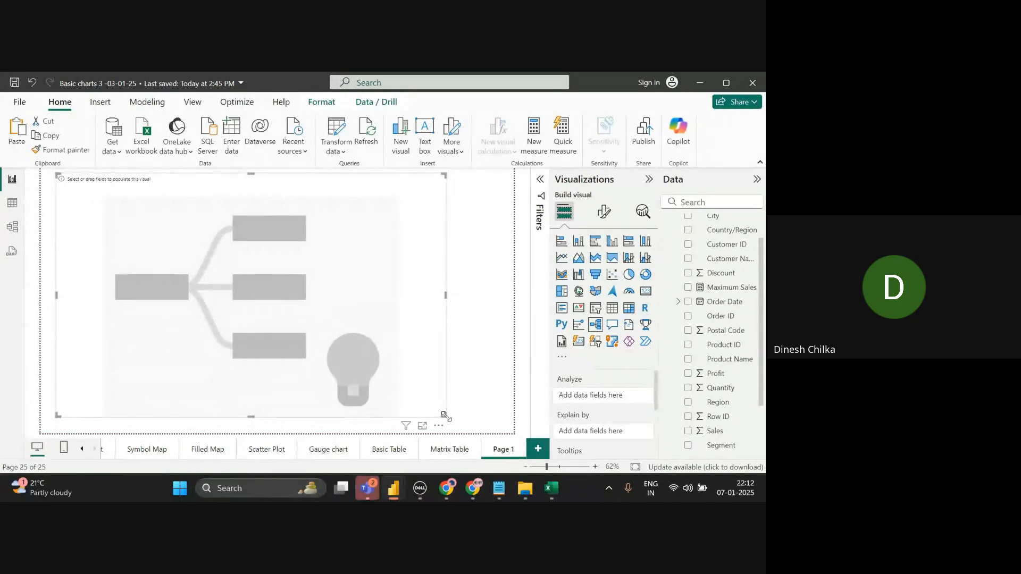
pyautogui.click(490, 411)
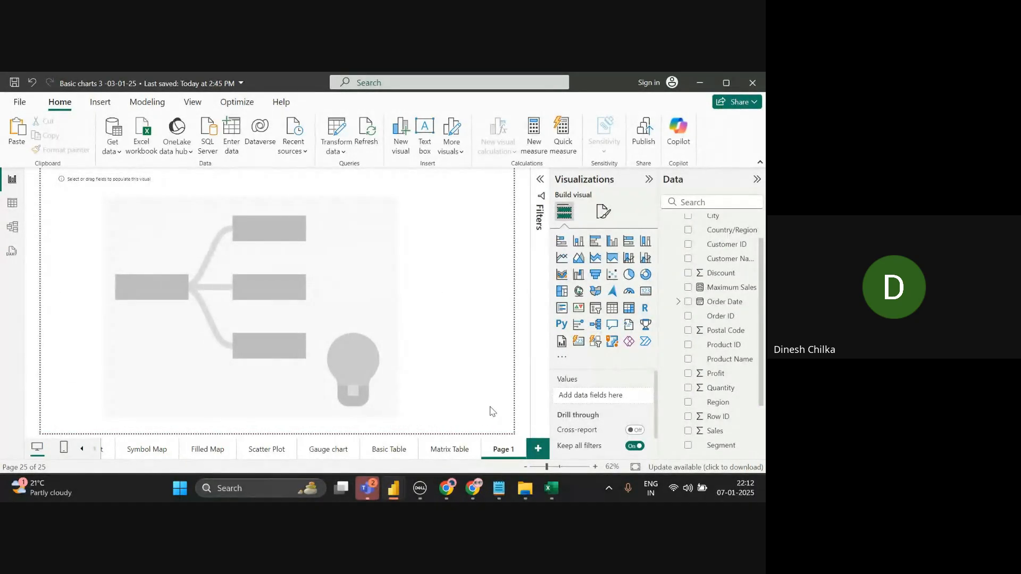
pyautogui.hotkey('alt', 'Tab')
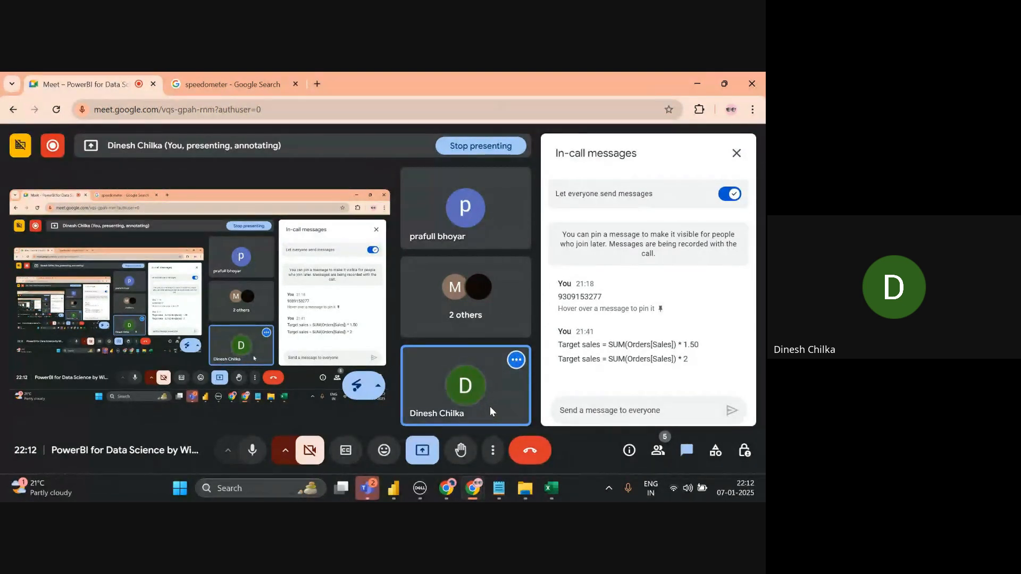
# - Show and scroll the Google Meet participant list, then return to Power BI Desktop
pyautogui.click(658, 451)
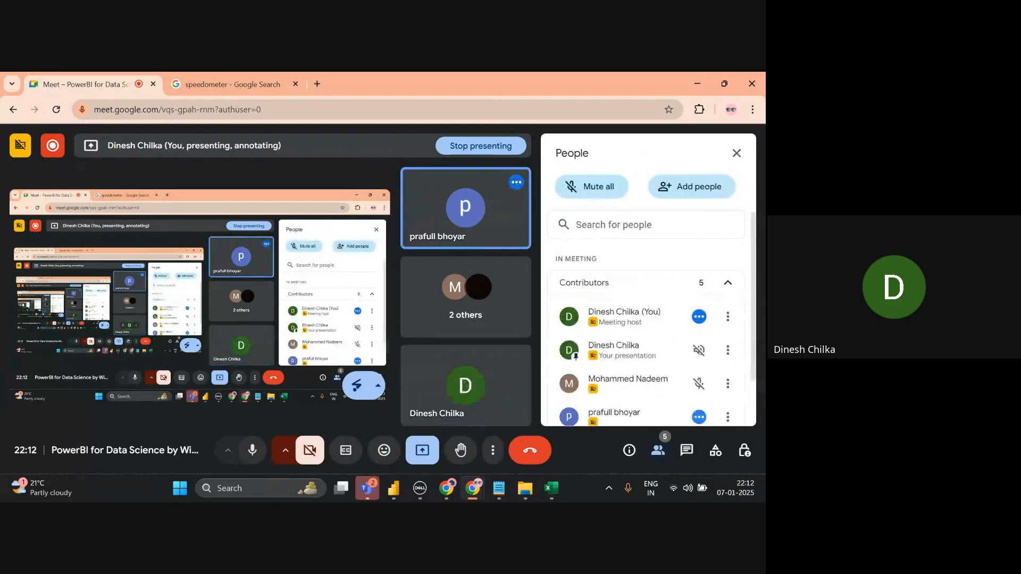
pyautogui.scroll(-2, 646, 330)
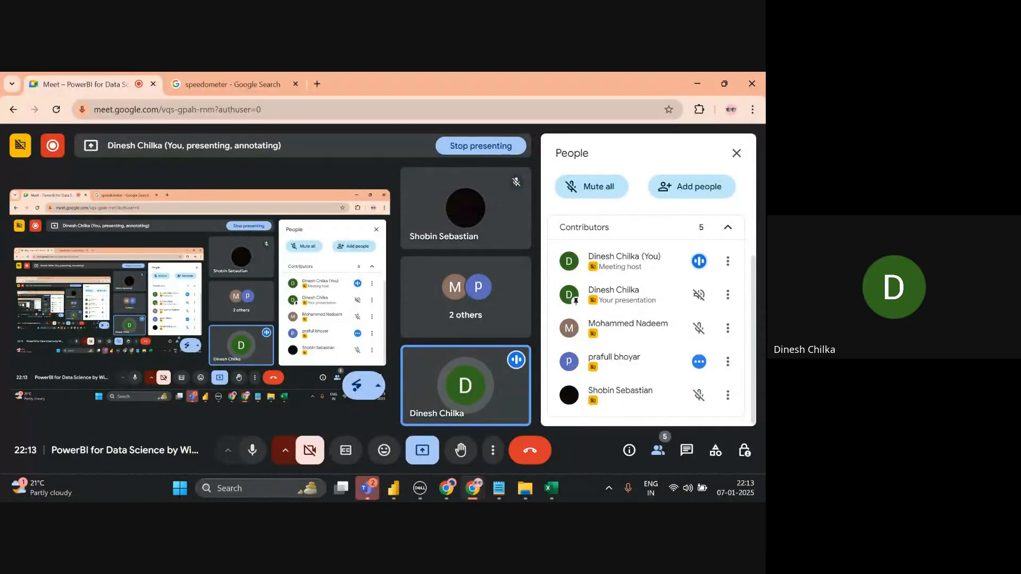
pyautogui.hotkey('alt', 'Tab')
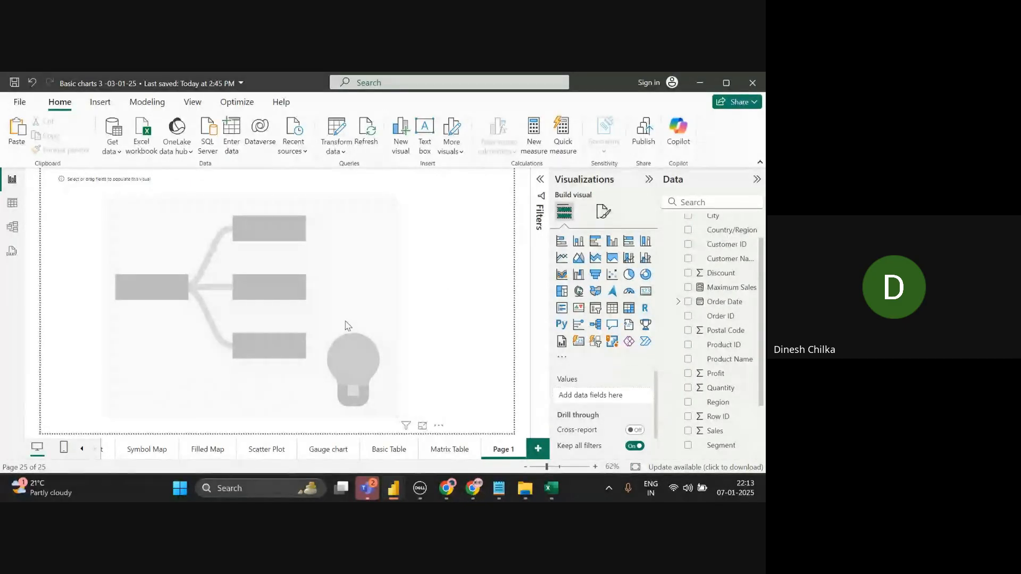
# - Resize the decomposition tree visual and rename its page to Decomposition Tree
pyautogui.press('super+s')
pyautogui.press('super+s')
pyautogui.press('super+s')
pyautogui.press('super+s')
pyautogui.click(67, 186)
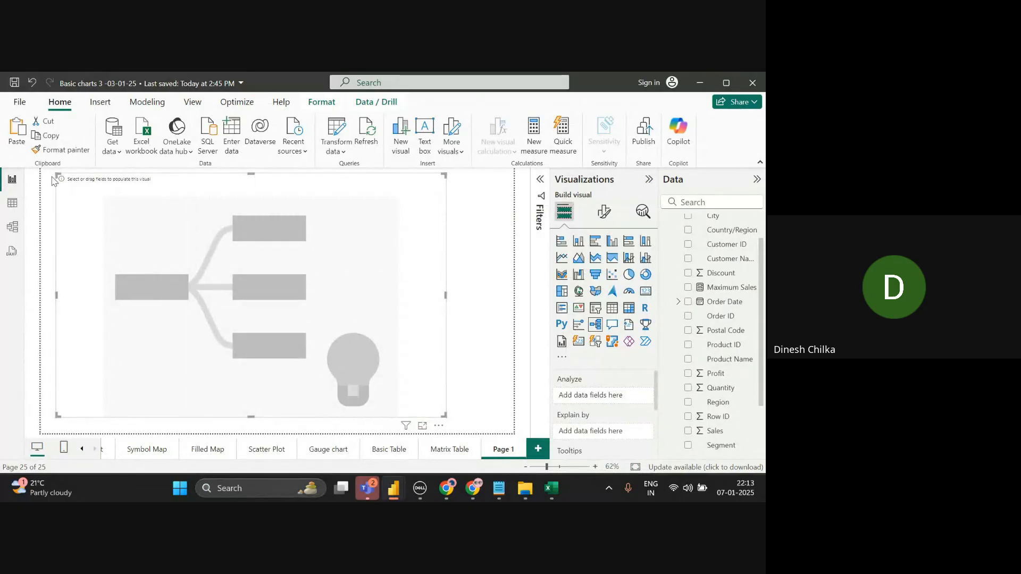
pyautogui.moveTo(57, 174); pyautogui.dragTo(121, 230)
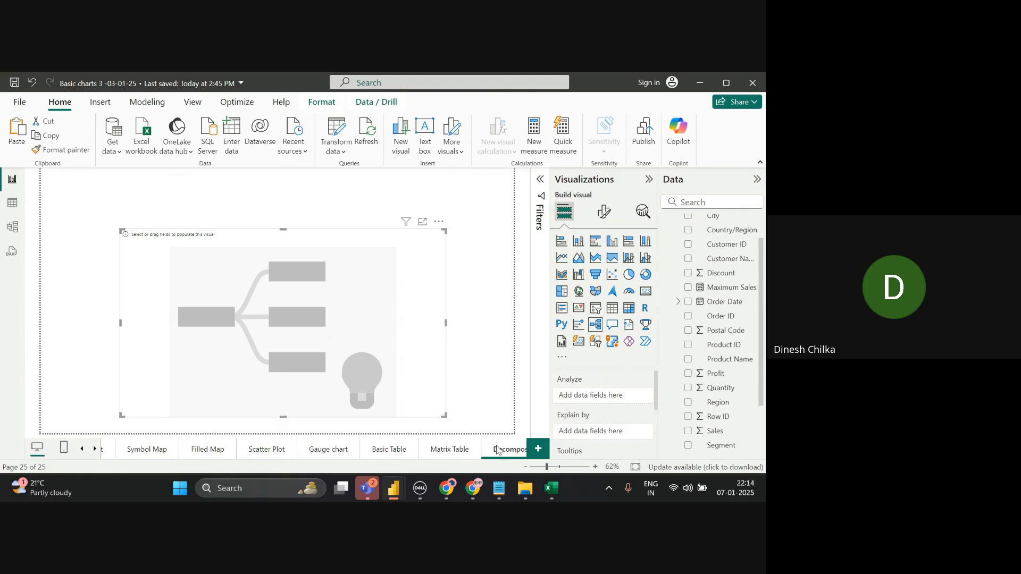
pyautogui.press('Return')
# - Go back to the Decomposition Tree page, add another blank page, and glance at the Meet call
pyautogui.click(252, 451)
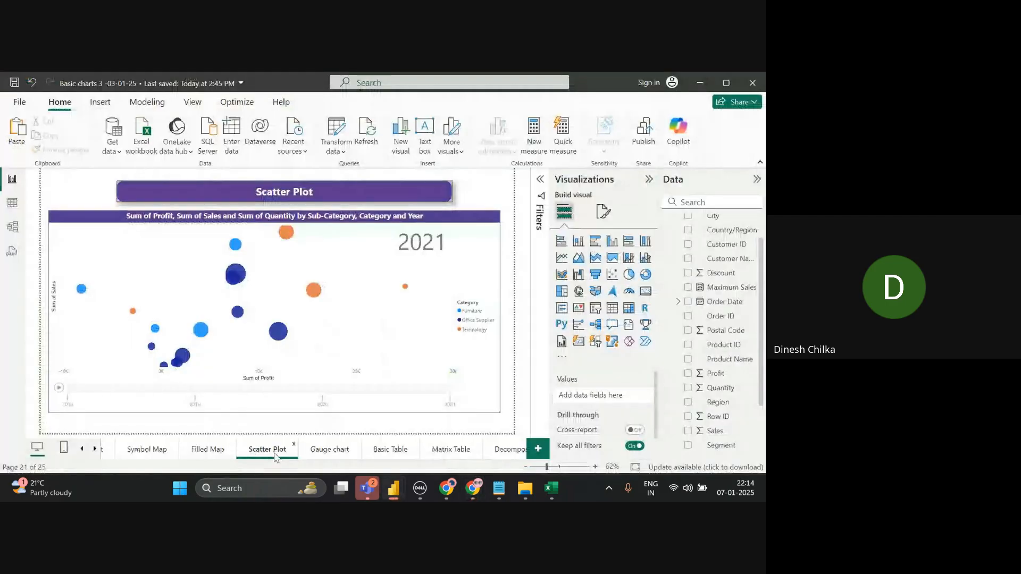
pyautogui.click(95, 449)
pyautogui.click(461, 453)
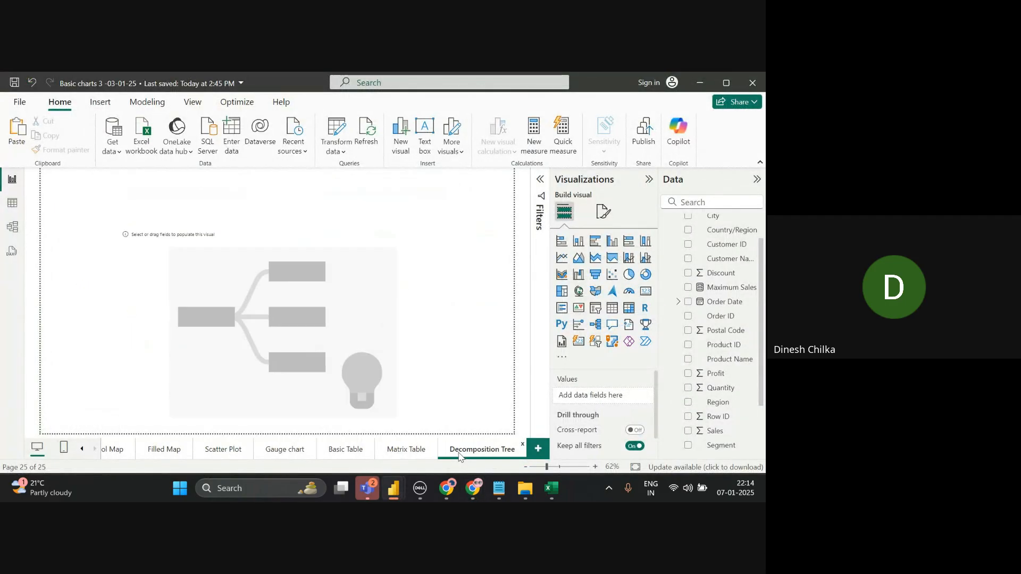
pyautogui.click(538, 451)
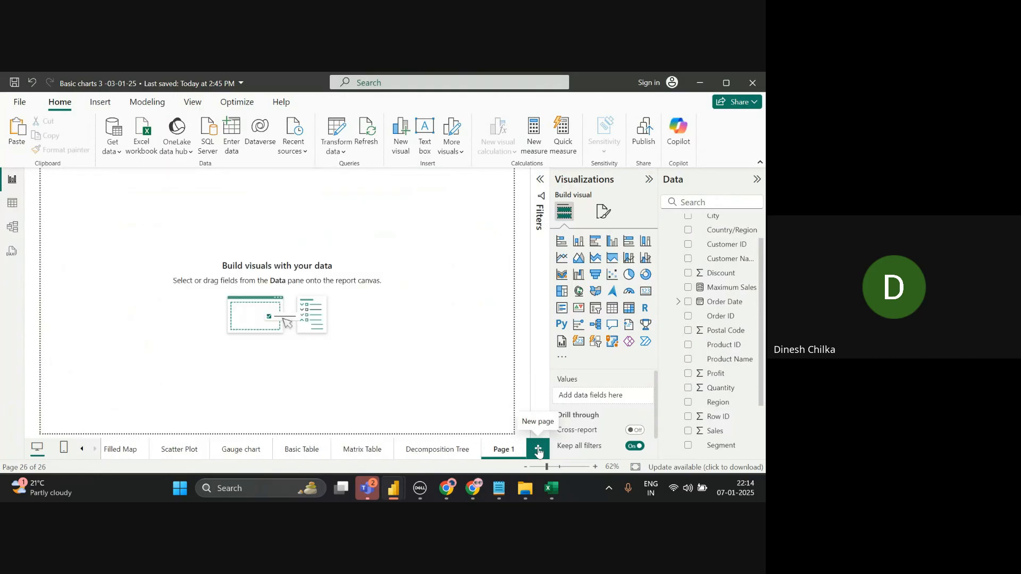
pyautogui.hotkey('alt', 'Tab')
pyautogui.hotkey('alt', 'Tab')
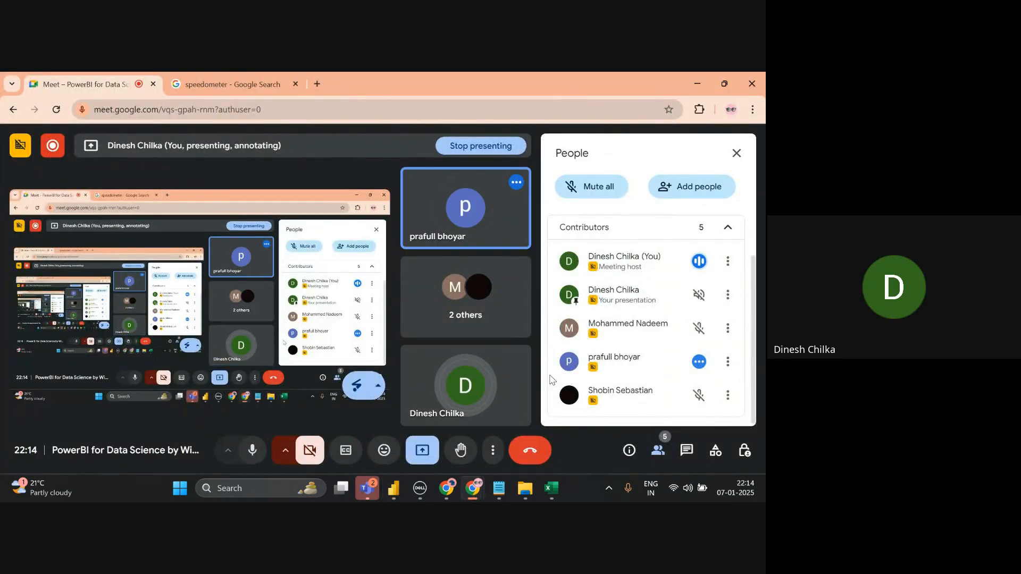
pyautogui.hotkey('alt', 'Tab')
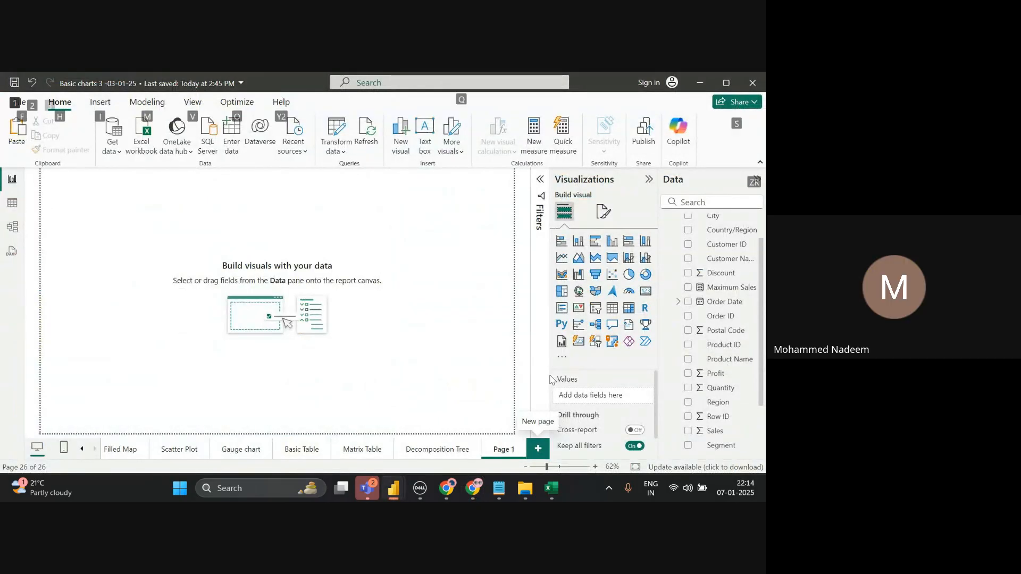
# - On the Decomposition Tree page, drop Sub-Category into the tree's Analyze well
pyautogui.hotkey('alt', 'Tab')
pyautogui.hotkey('alt', 'Tab')
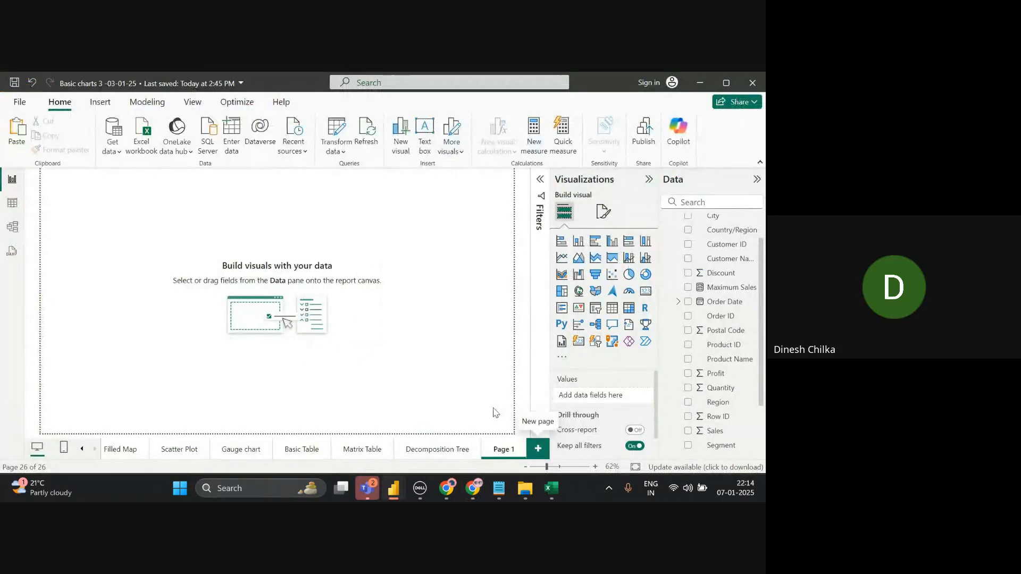
pyautogui.click(455, 448)
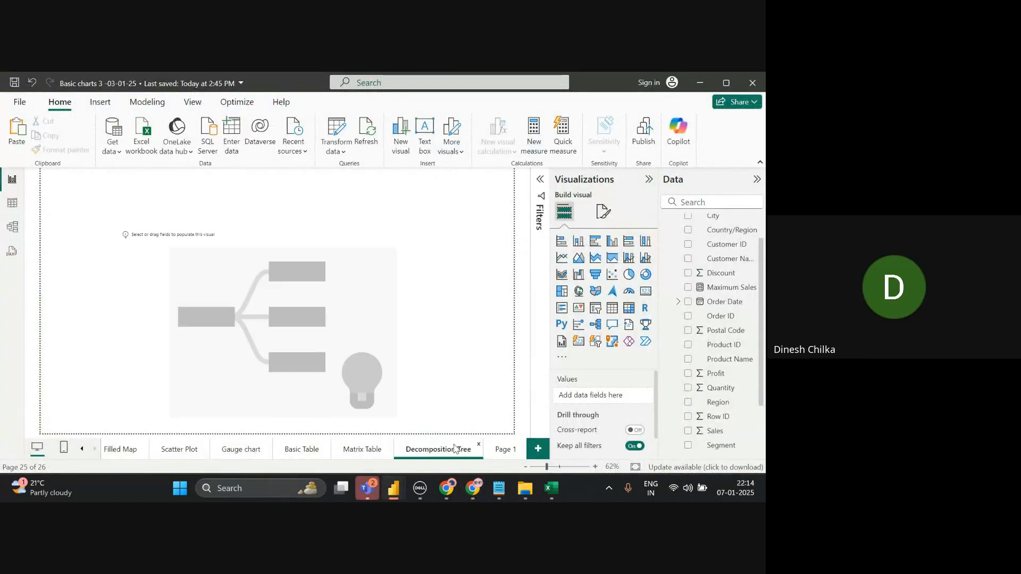
pyautogui.click(353, 357)
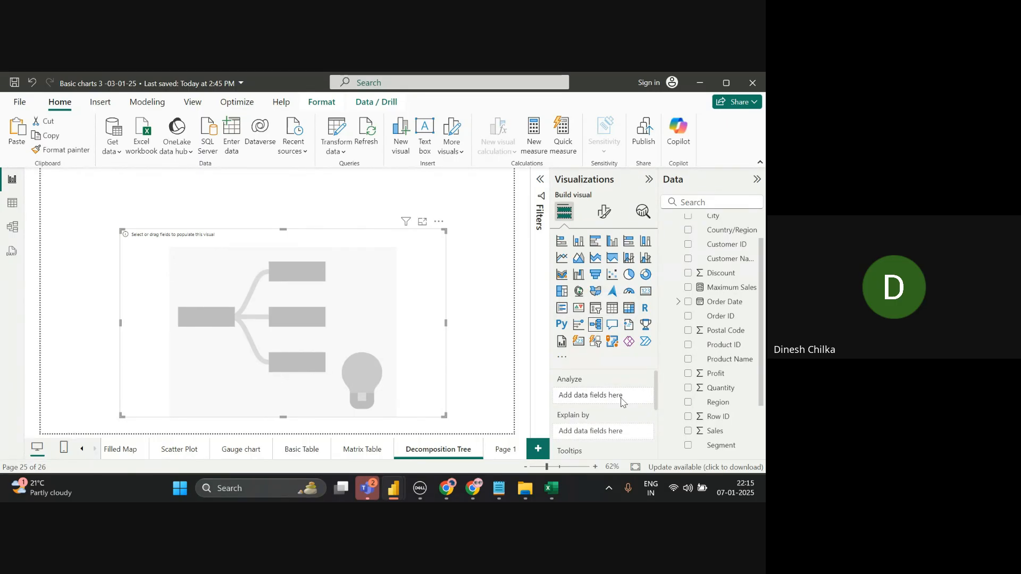
pyautogui.scroll(1, 691, 355)
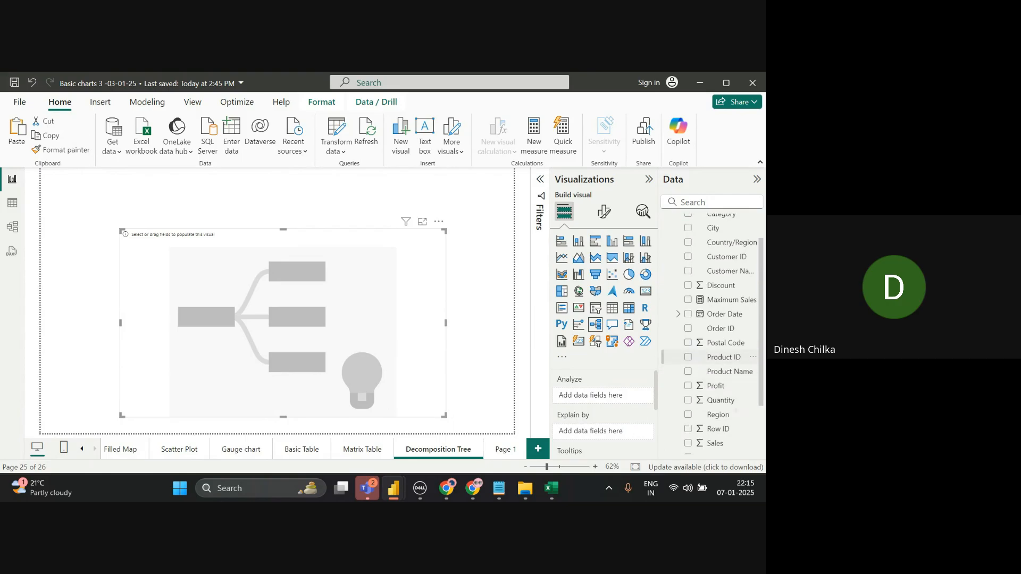
pyautogui.click(713, 206)
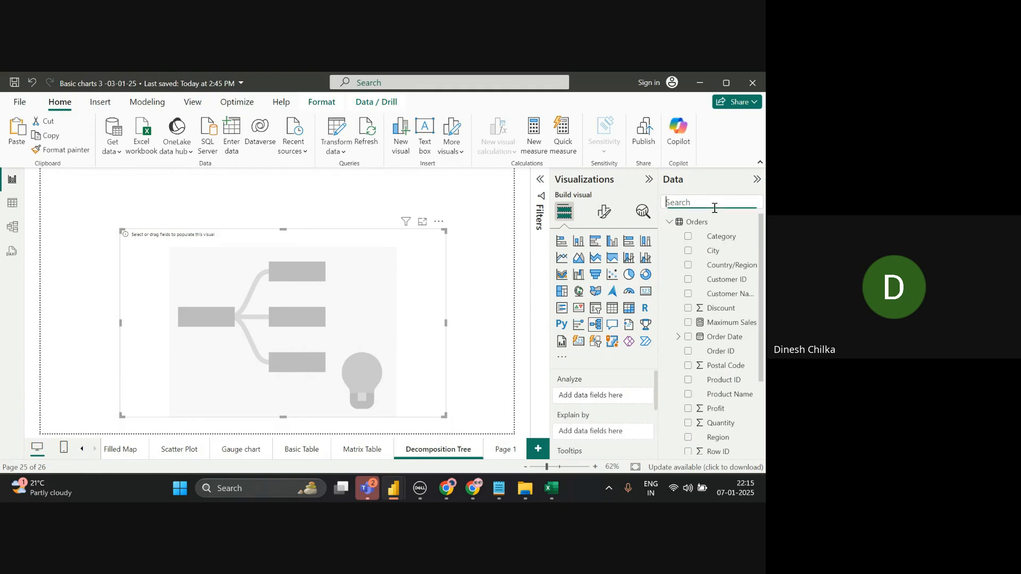
pyautogui.write('sub')
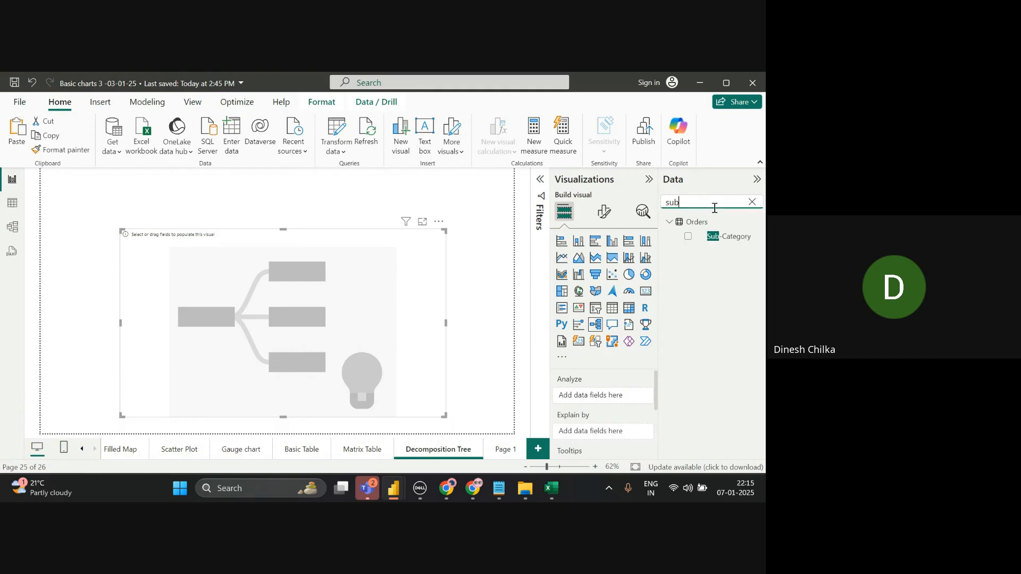
pyautogui.moveTo(710, 238); pyautogui.dragTo(611, 394)
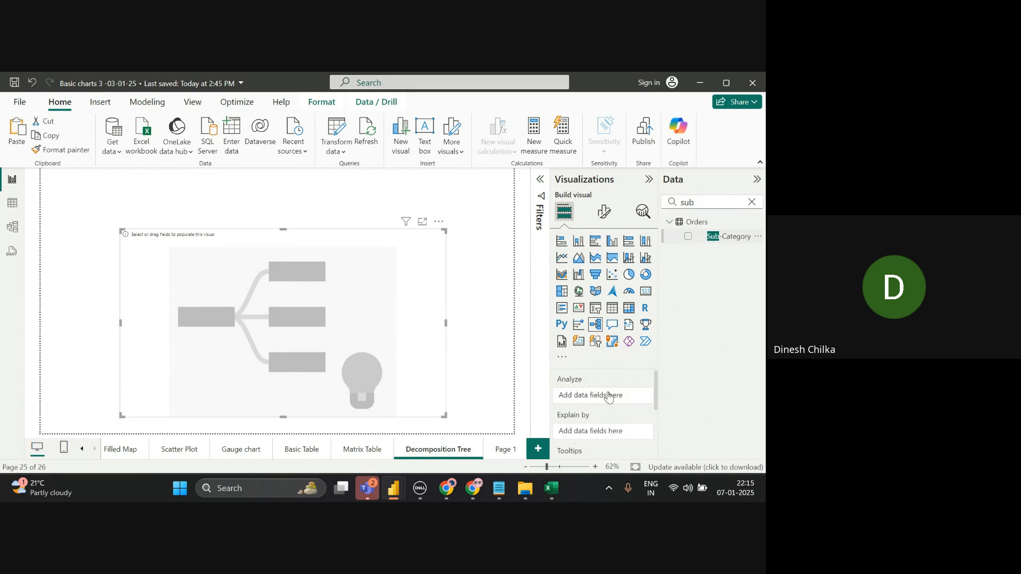
# - Add Sales to Explain by and remove Count of Sub-Category from Analyze
pyautogui.click(752, 202)
pyautogui.write('sa')
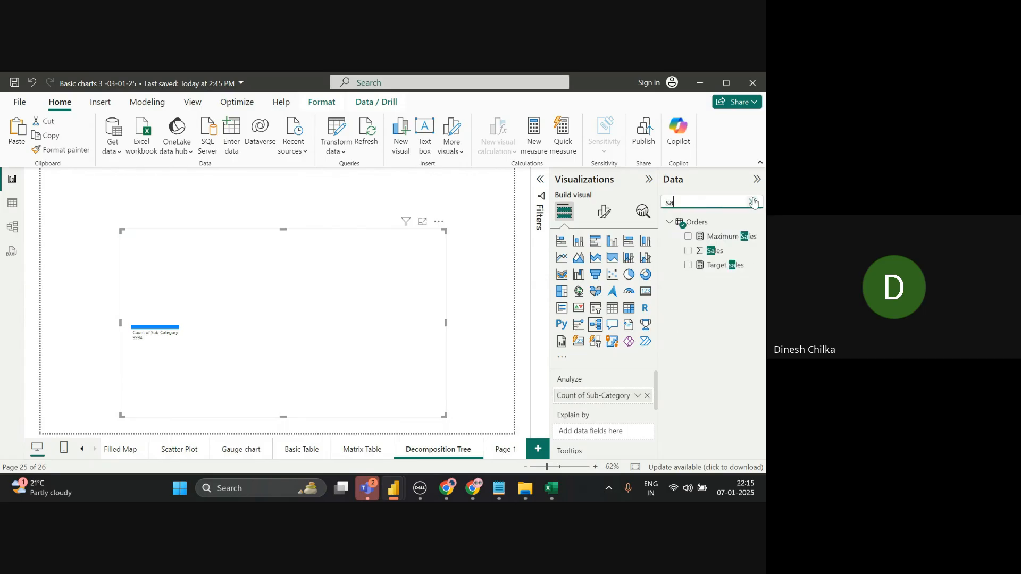
pyautogui.moveTo(723, 259); pyautogui.dragTo(624, 440)
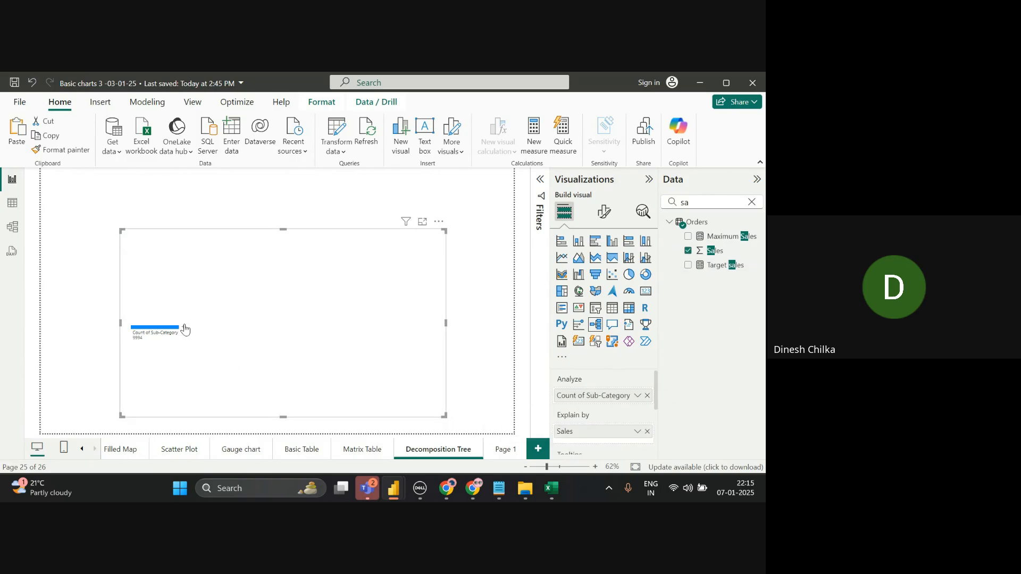
pyautogui.click(184, 327)
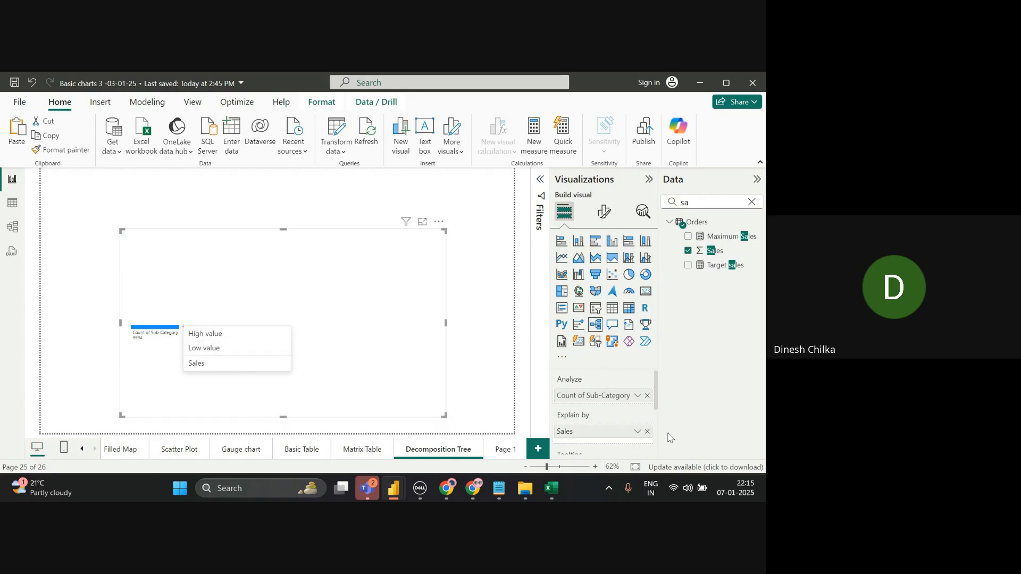
pyautogui.click(647, 396)
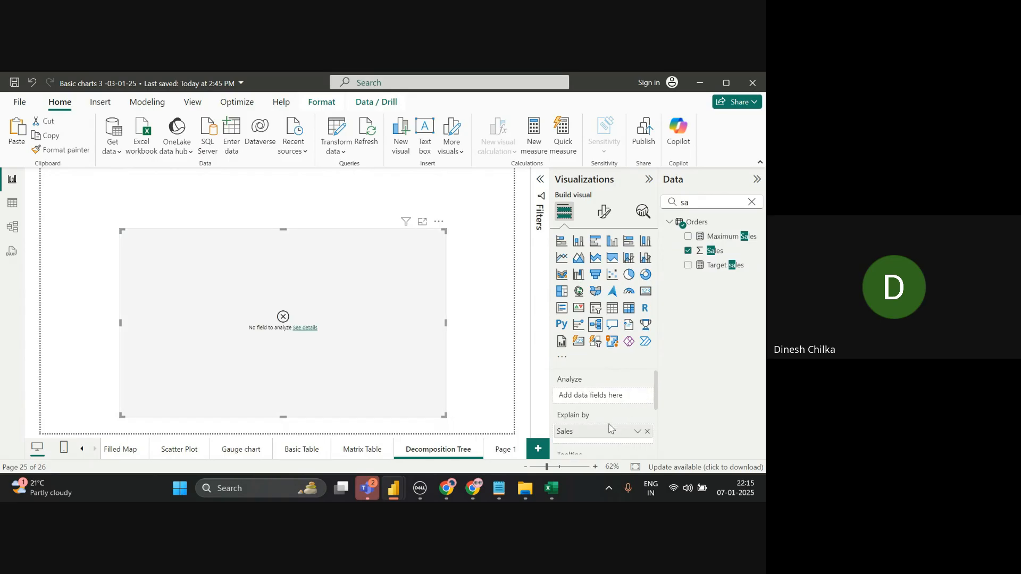
# - Move Sales into Analyze, add Sub-Category to Explain by, and split Sum of Sales by Sub-Category
pyautogui.moveTo(600, 432); pyautogui.dragTo(598, 393)
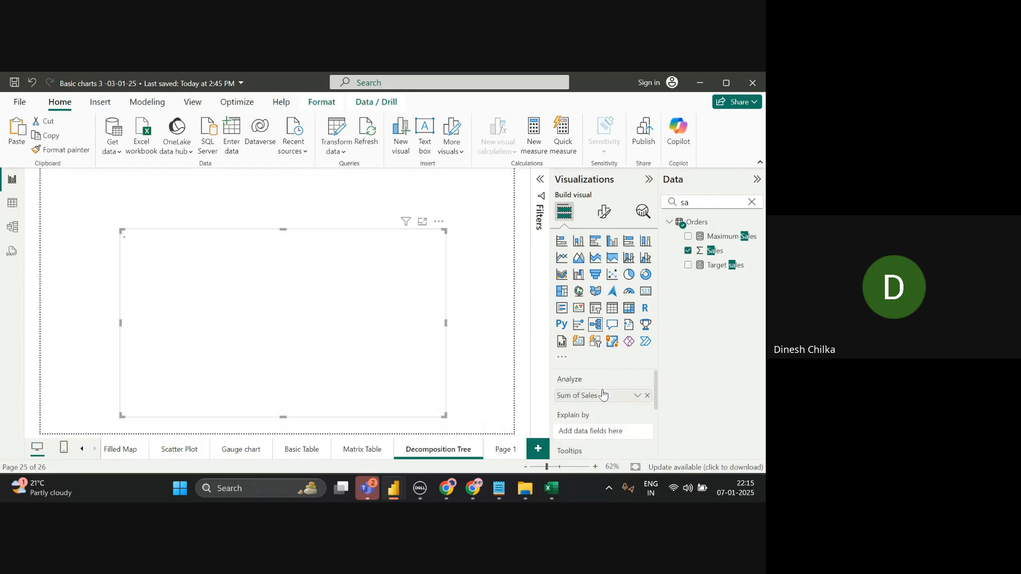
pyautogui.click(745, 203)
pyautogui.press('BackSpace')
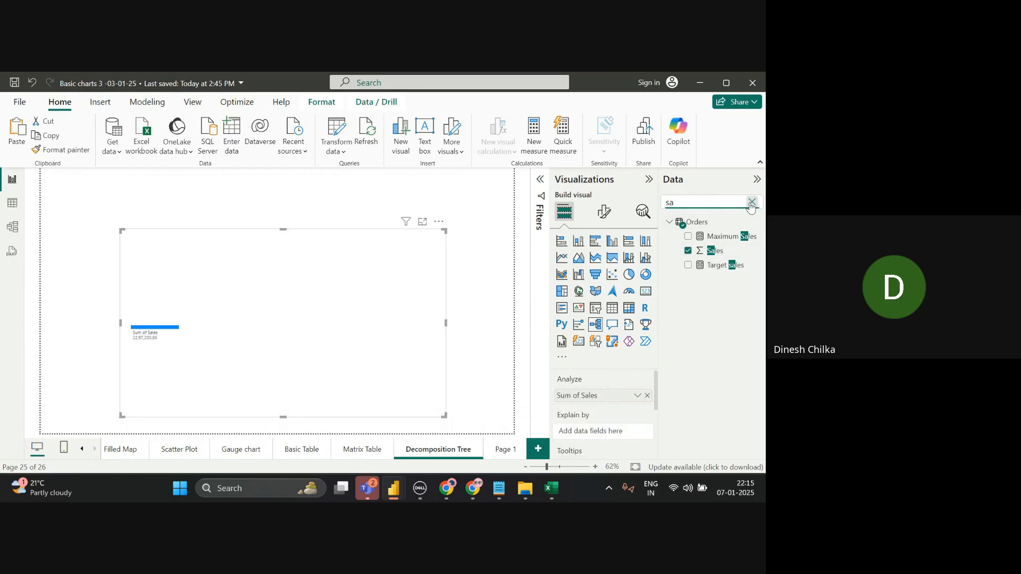
pyautogui.write('ub')
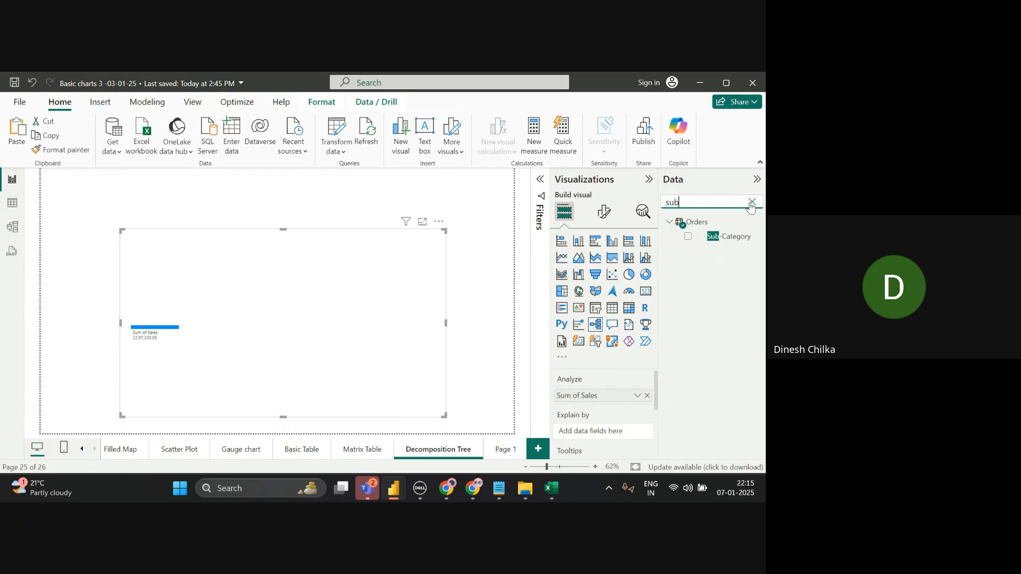
pyautogui.moveTo(742, 236); pyautogui.dragTo(646, 423)
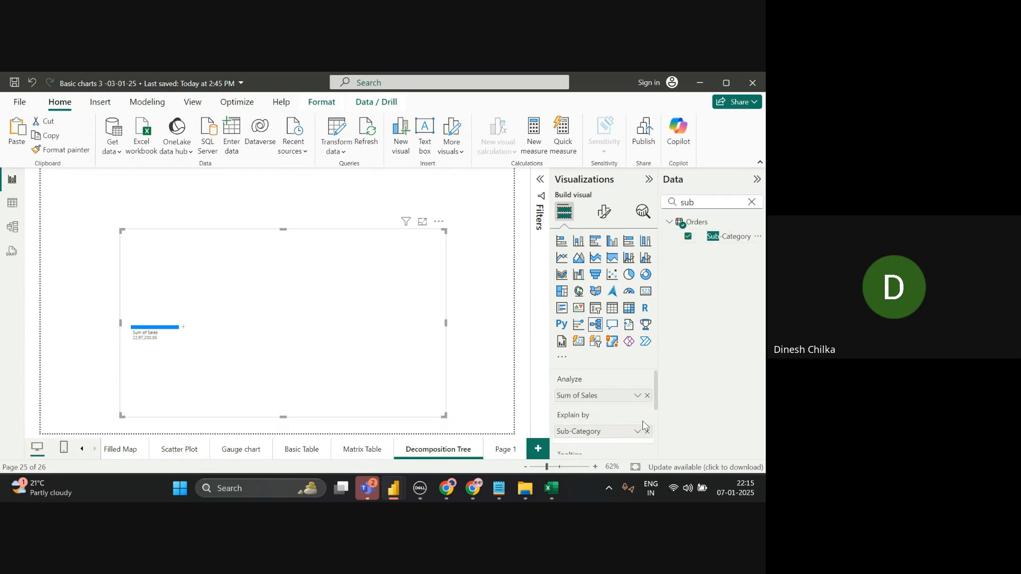
pyautogui.click(182, 330)
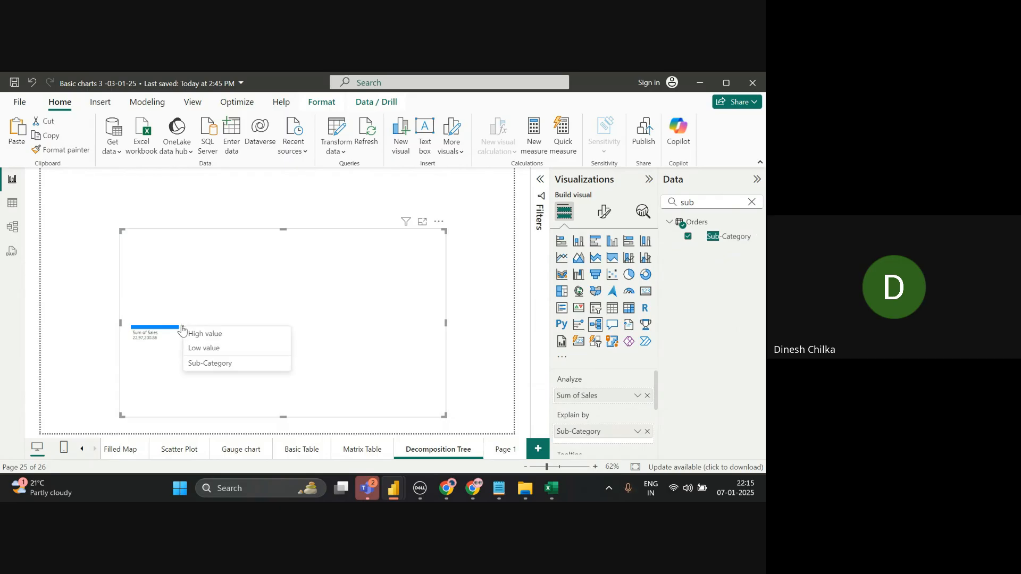
pyautogui.click(229, 365)
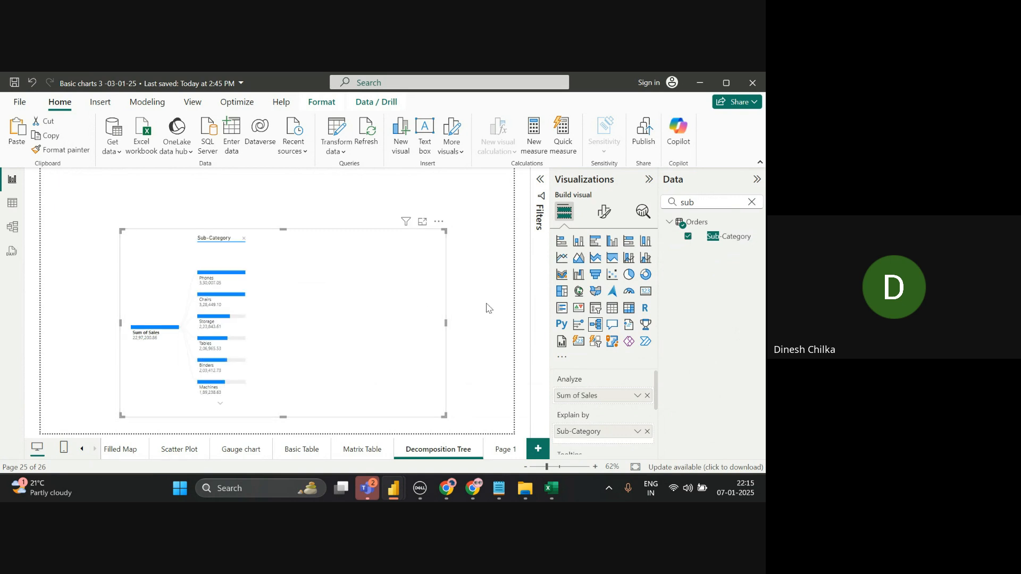
# - Add Segment to Explain by and break Phones into Consumer, Corporate and Home Office segments
pyautogui.click(751, 202)
pyautogui.click(751, 202)
pyautogui.write('se')
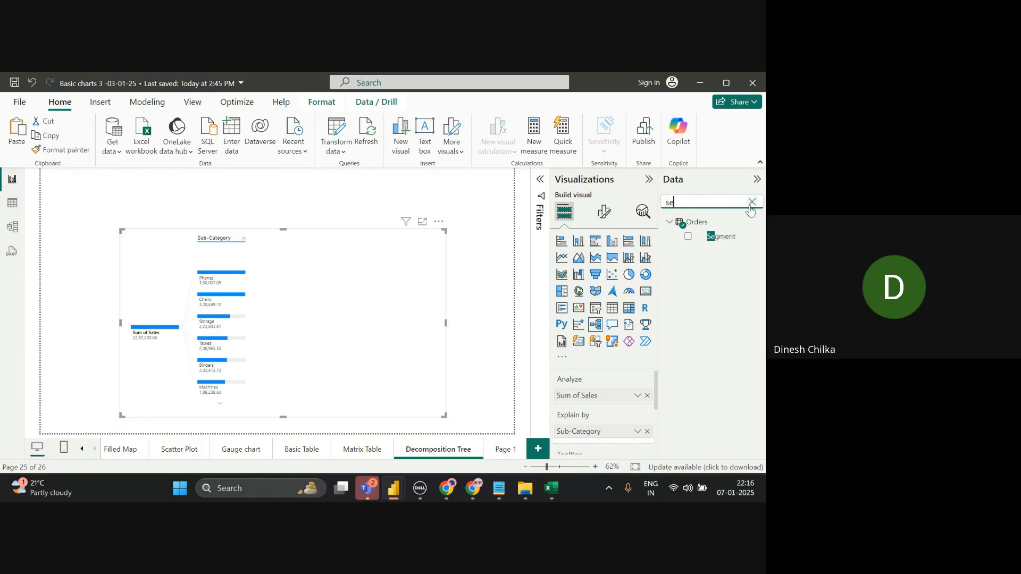
pyautogui.moveTo(729, 237); pyautogui.dragTo(634, 444)
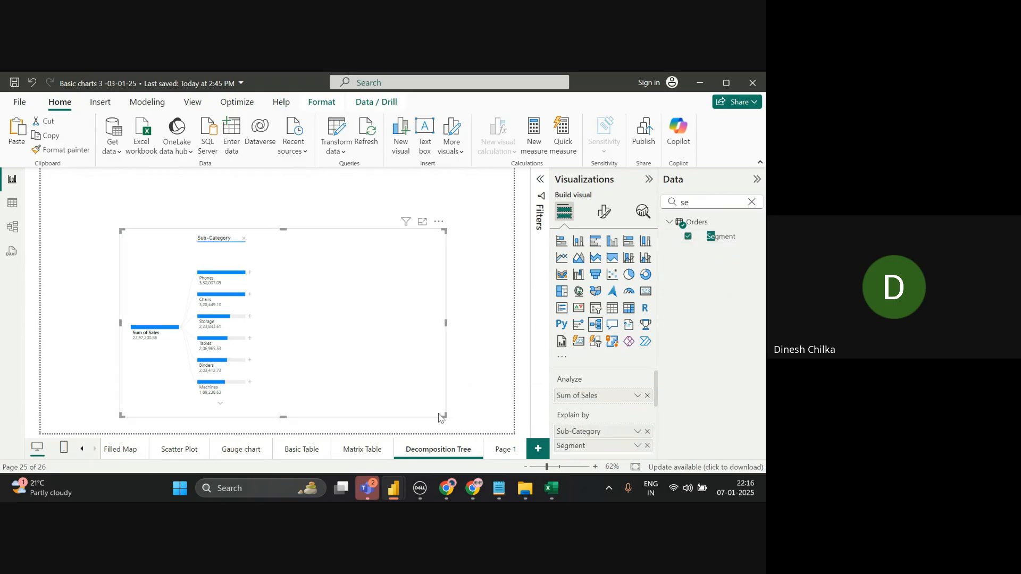
pyautogui.click(250, 272)
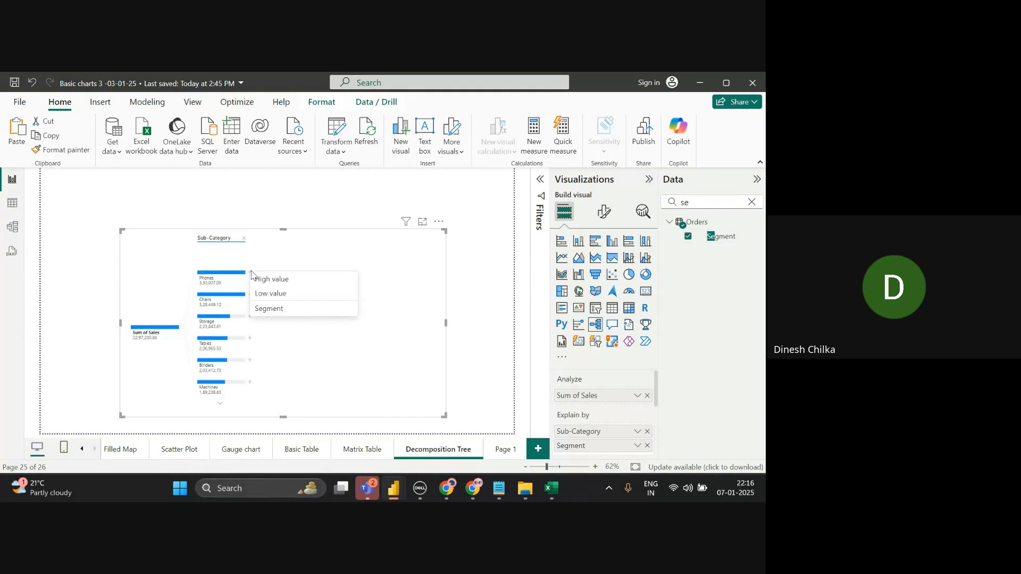
pyautogui.click(281, 309)
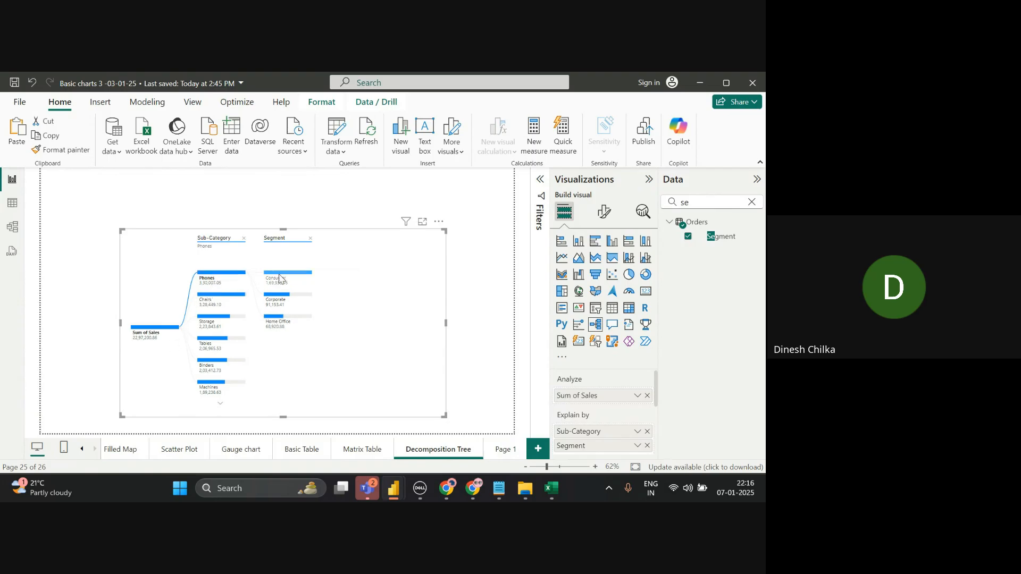
# - Search 're' in the Data pane and add the Region field to Explain by
pyautogui.click(750, 201)
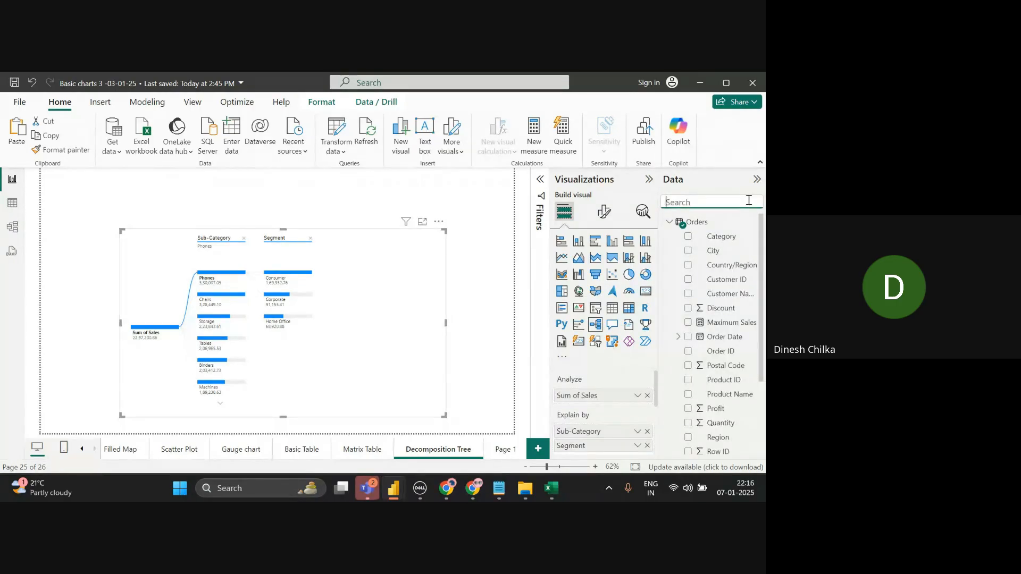
pyautogui.write('re')
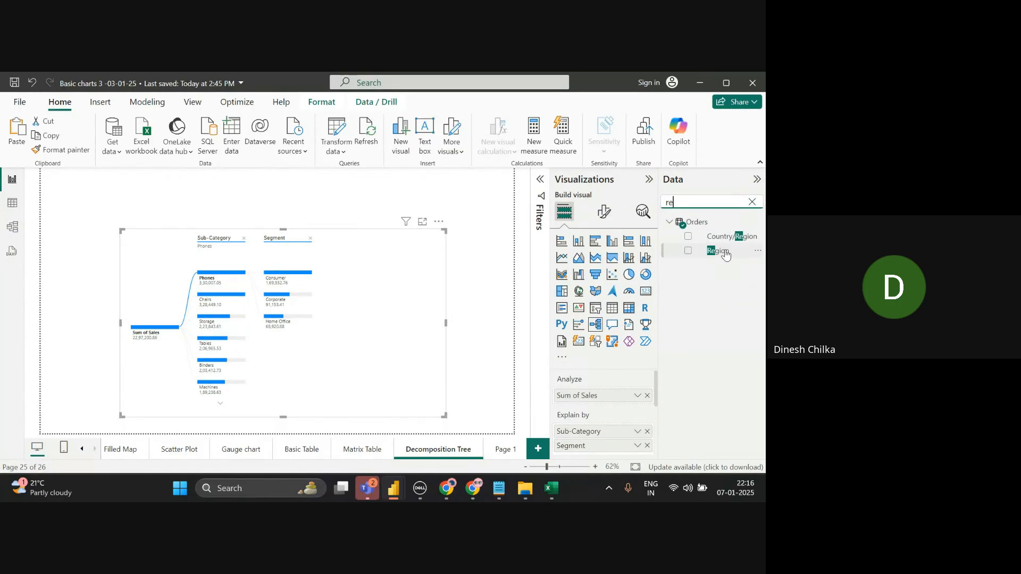
pyautogui.moveTo(721, 251); pyautogui.dragTo(655, 383)
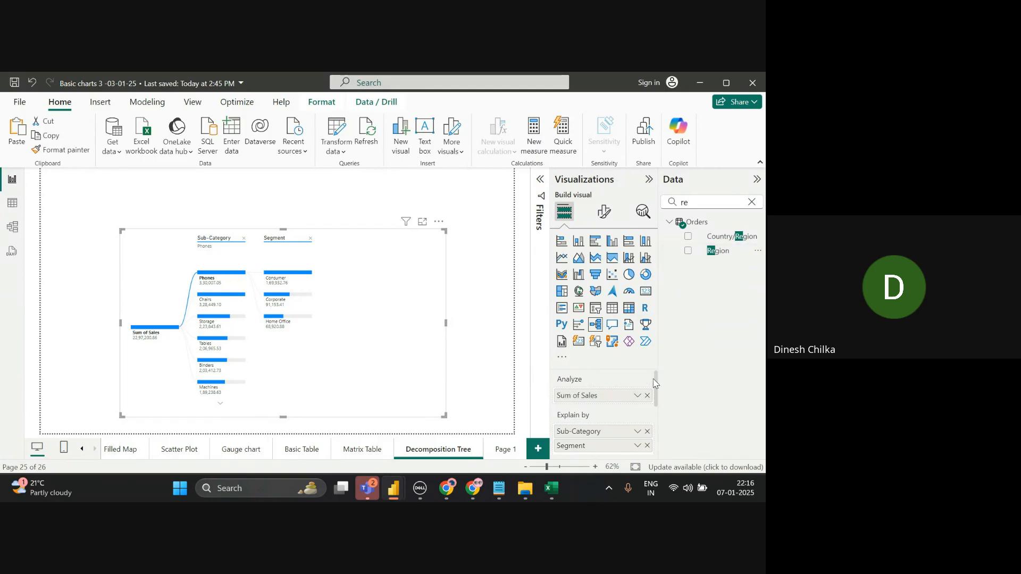
pyautogui.click(724, 255)
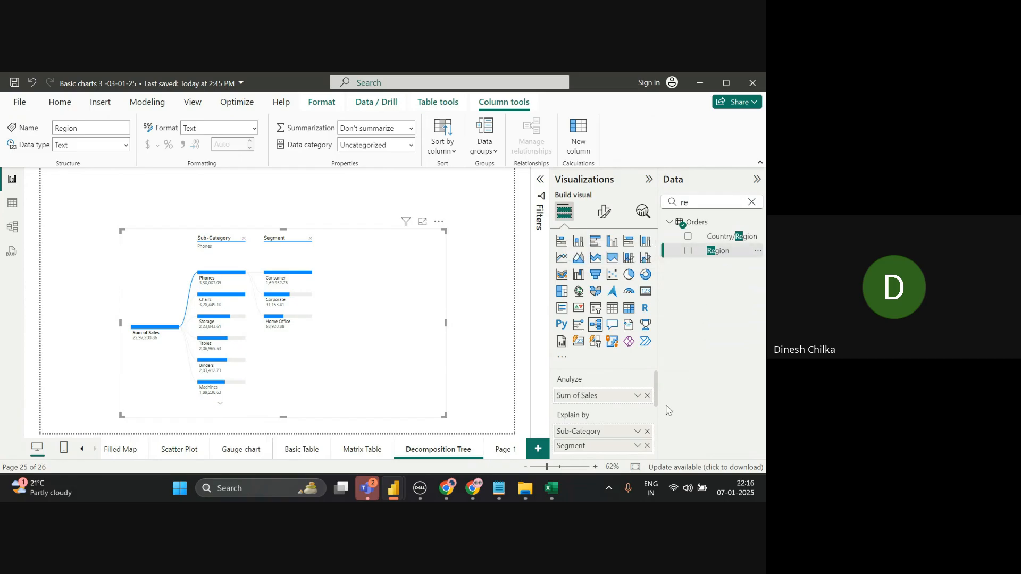
pyautogui.scroll(-2, 652, 422)
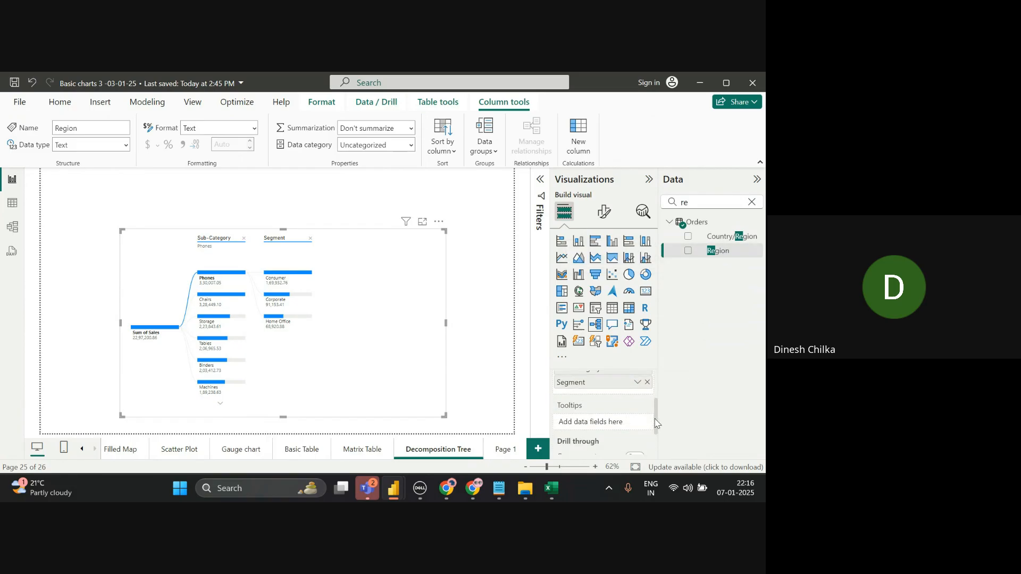
pyautogui.moveTo(726, 252); pyautogui.dragTo(626, 393)
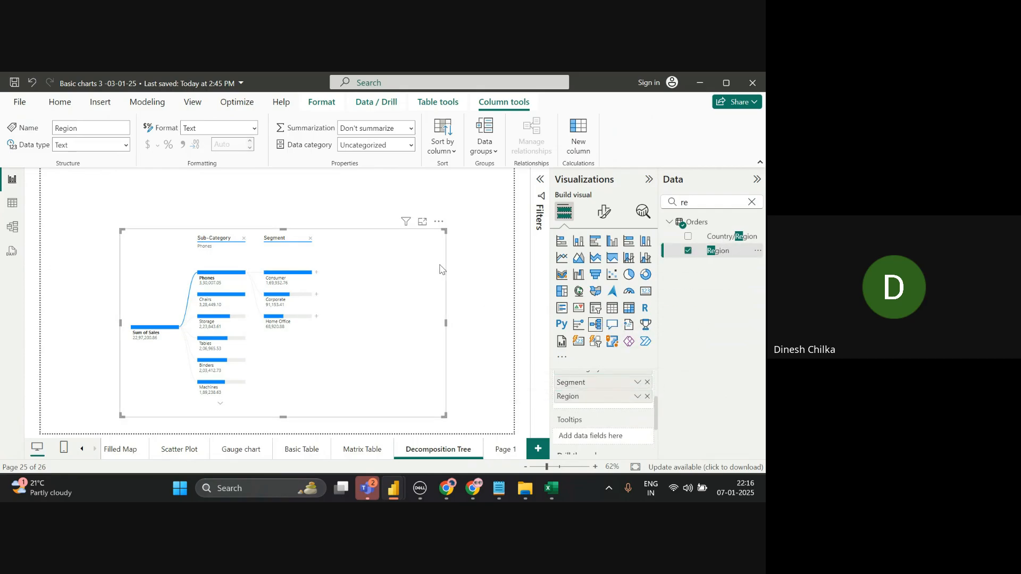
# - Expand Consumer under Phones by Region into East, West, Central and South
pyautogui.click(478, 282)
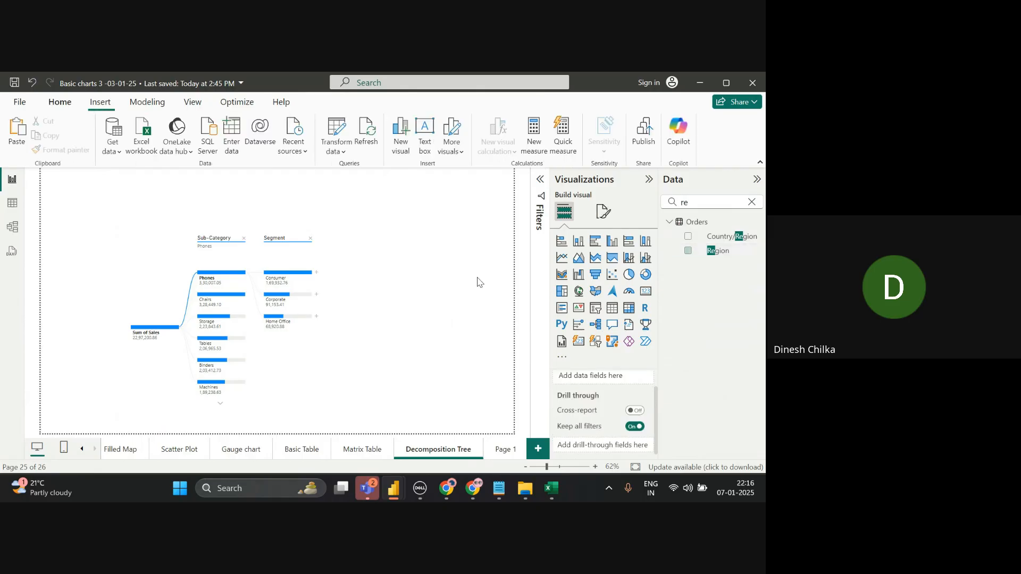
pyautogui.click(316, 273)
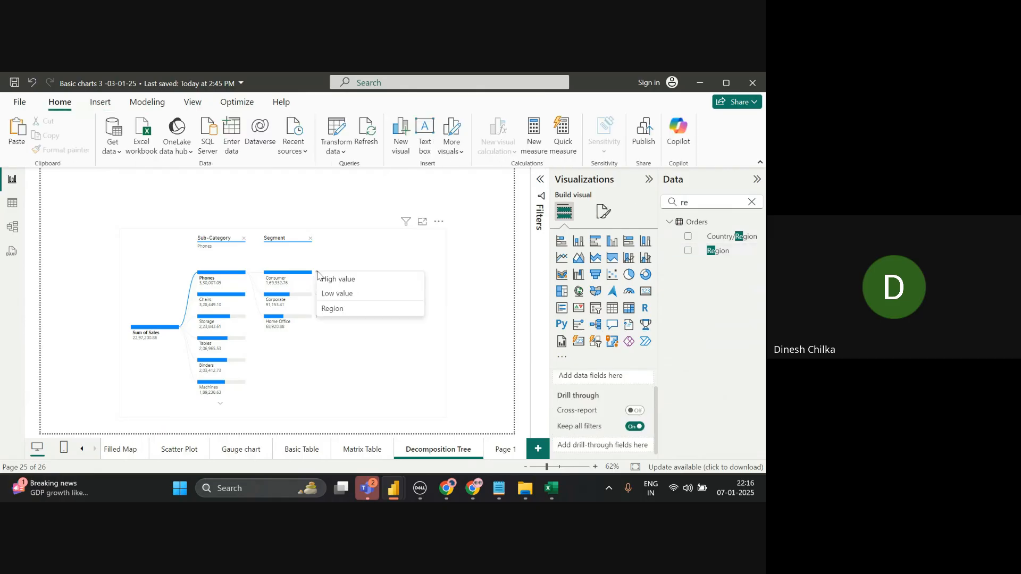
pyautogui.click(346, 306)
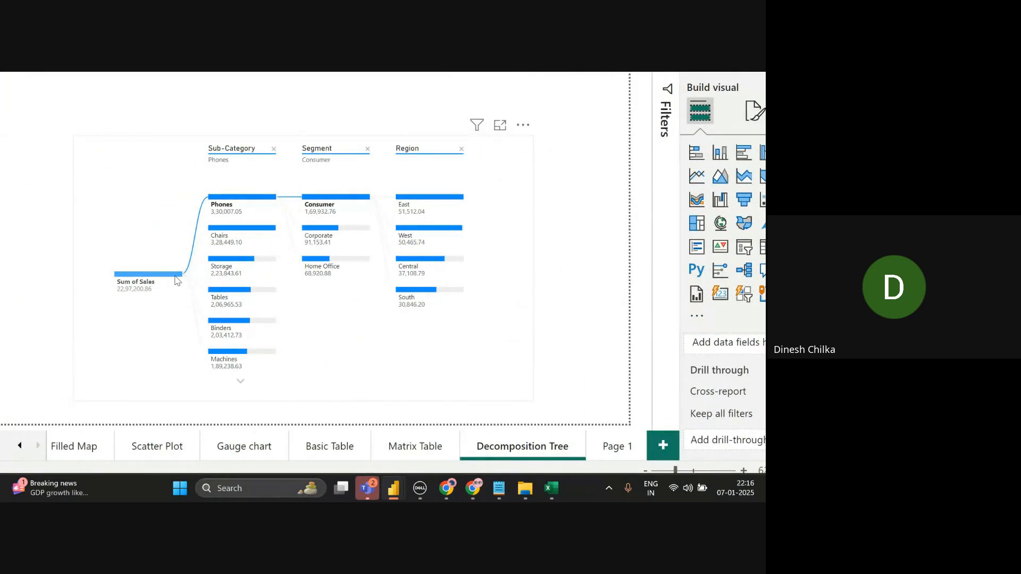
pyautogui.click(186, 276)
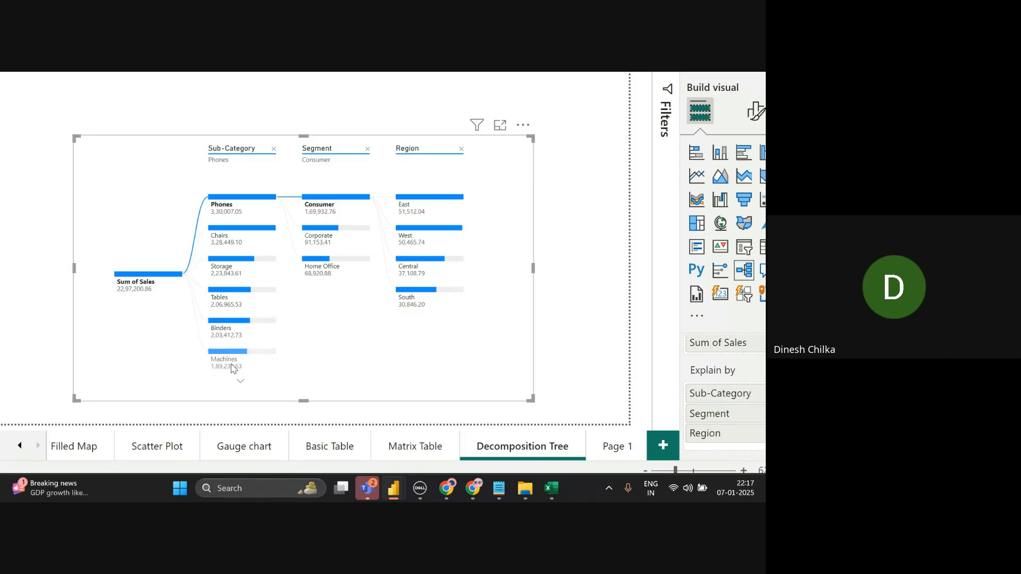
pyautogui.moveTo(231, 367)
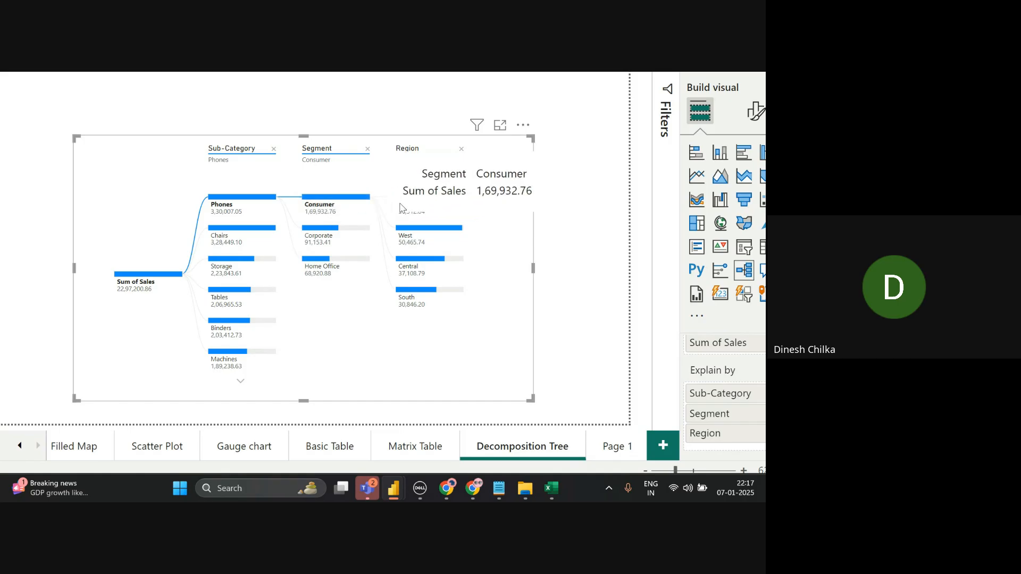
pyautogui.moveTo(410, 210)
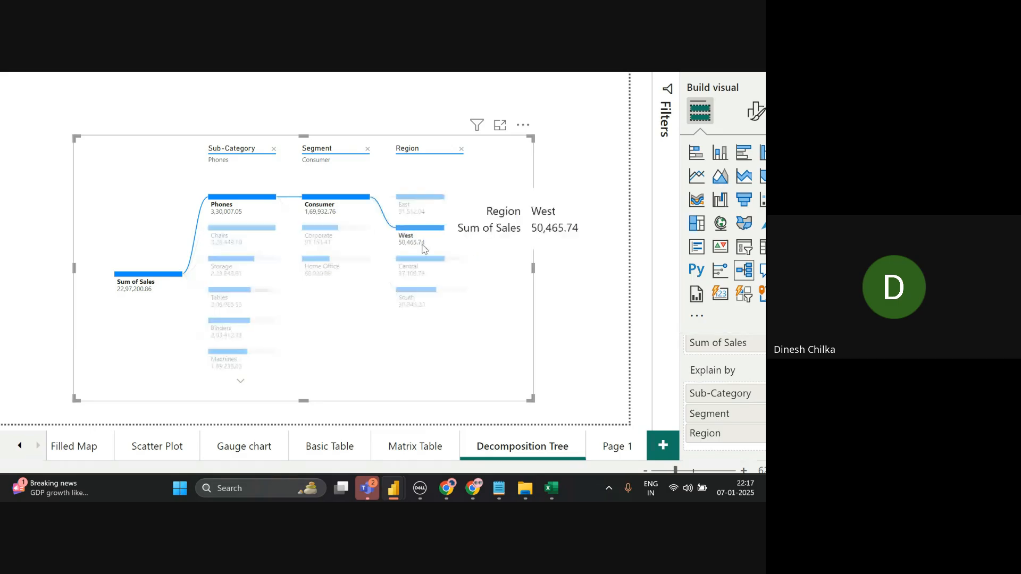
pyautogui.click(420, 264)
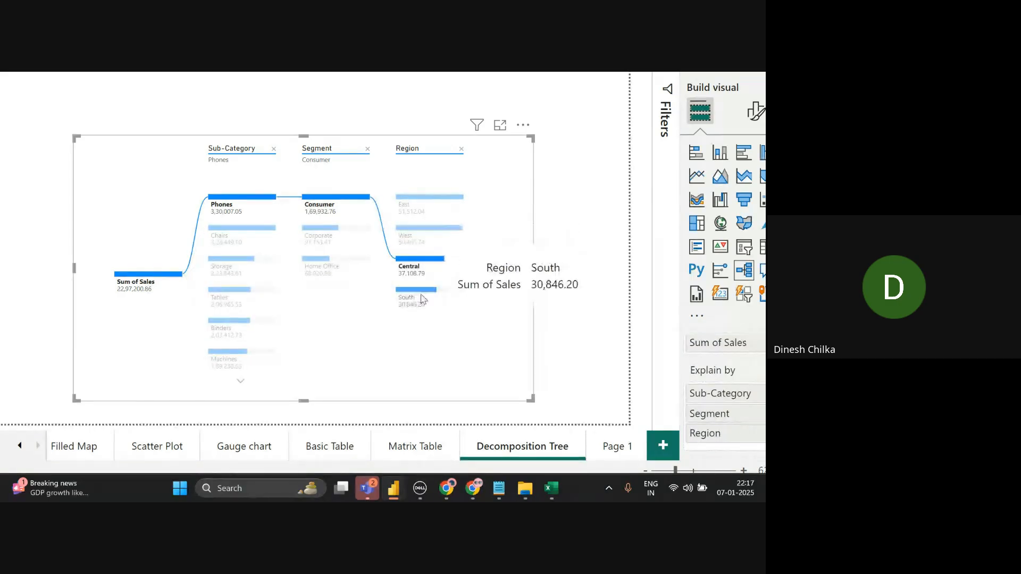
pyautogui.click(421, 298)
pyautogui.click(449, 323)
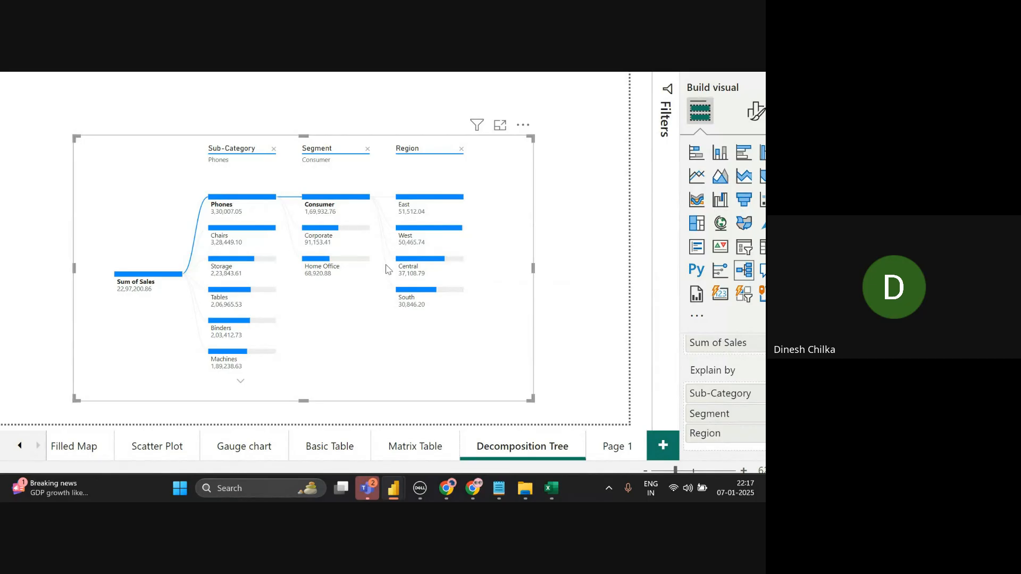
pyautogui.click(420, 294)
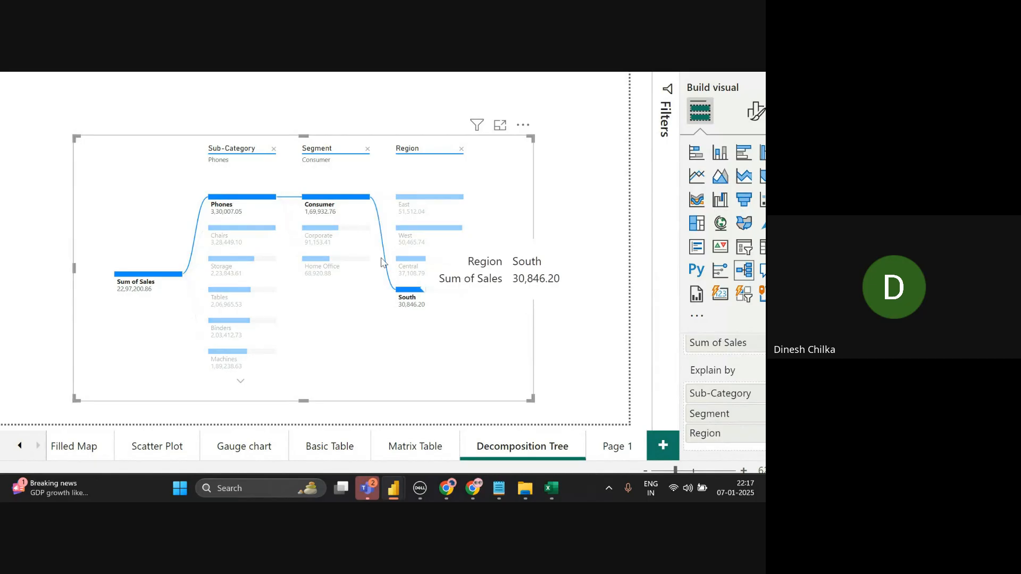
pyautogui.click(420, 262)
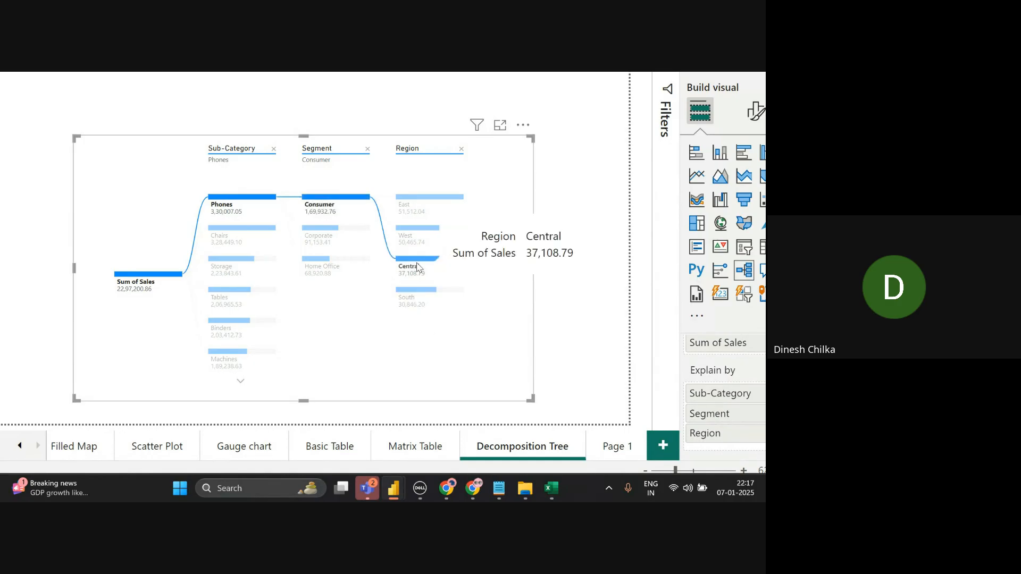
pyautogui.click(476, 256)
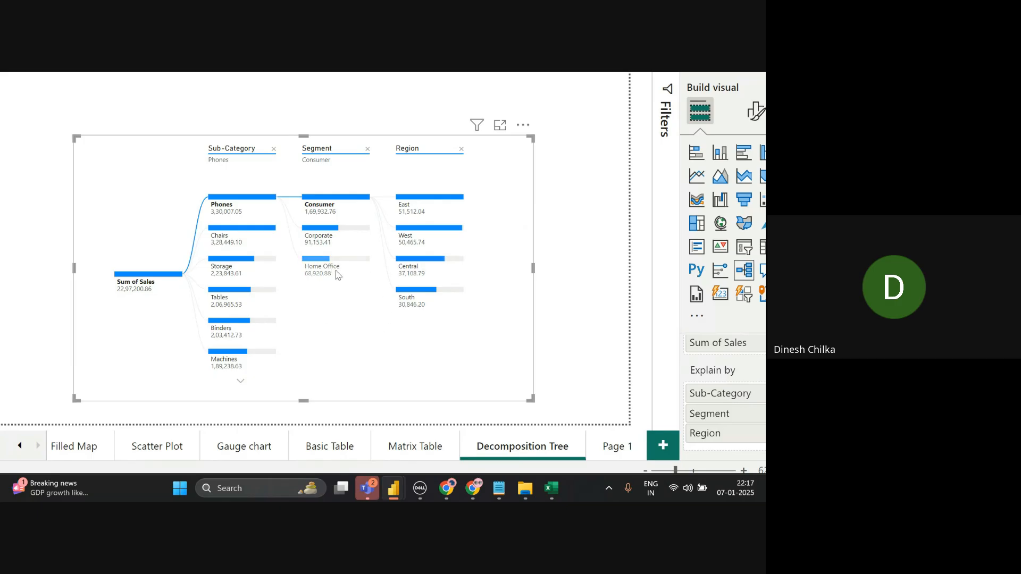
pyautogui.moveTo(336, 275)
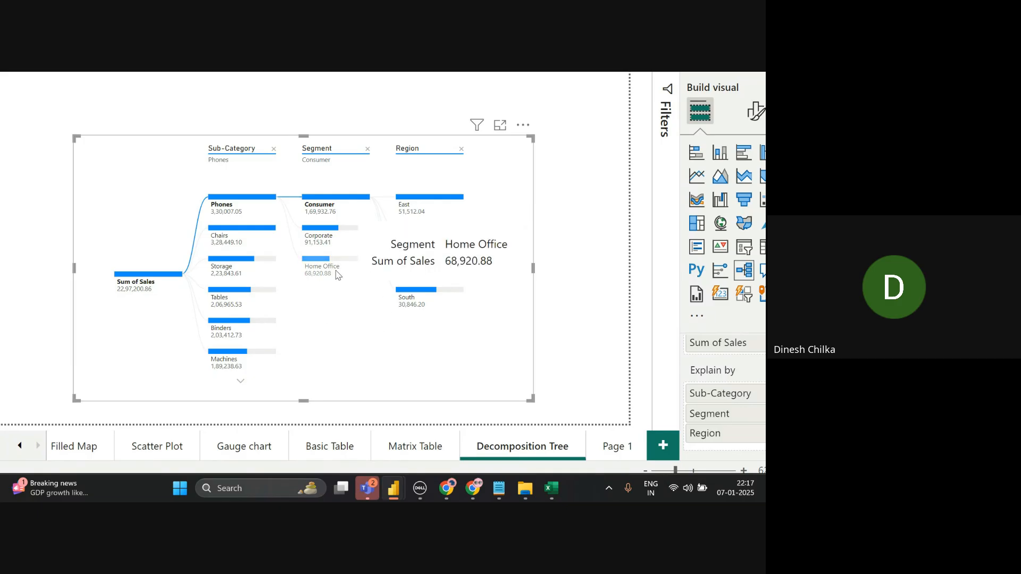
# - Remove the Segment and Region levels, then split Fasteners sales by Region
pyautogui.click(368, 150)
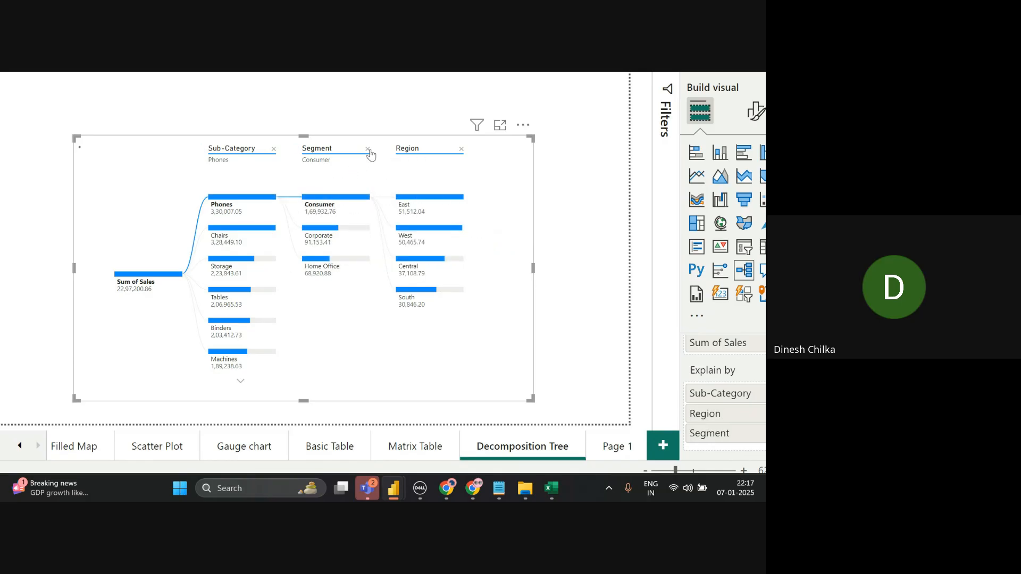
pyautogui.click(371, 150)
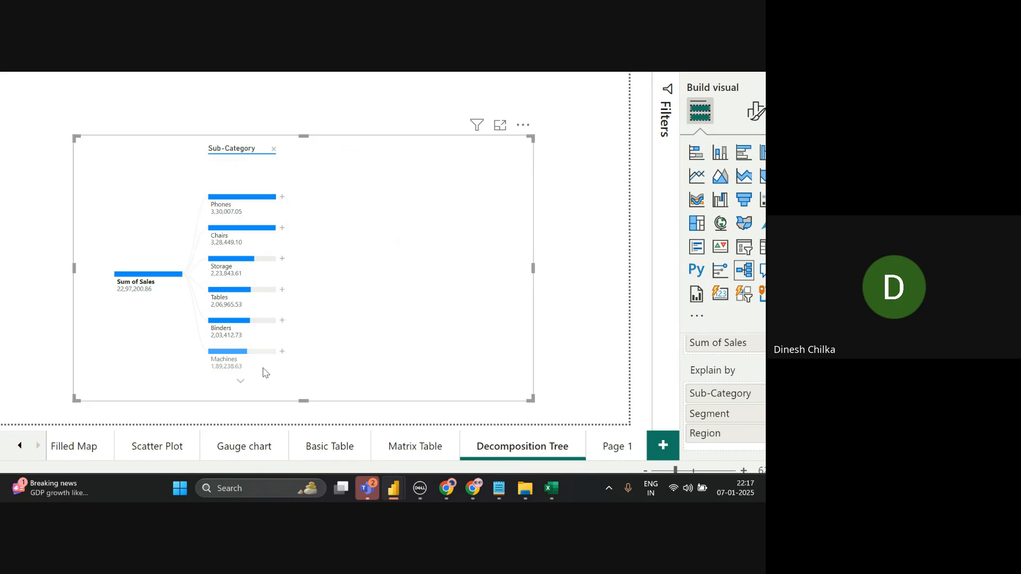
pyautogui.click(241, 383)
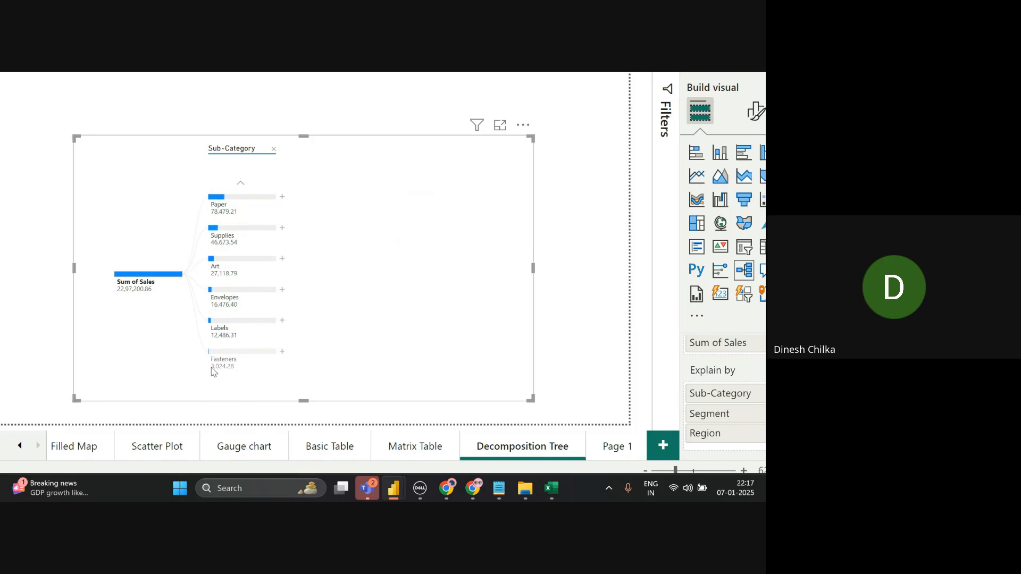
pyautogui.moveTo(213, 371)
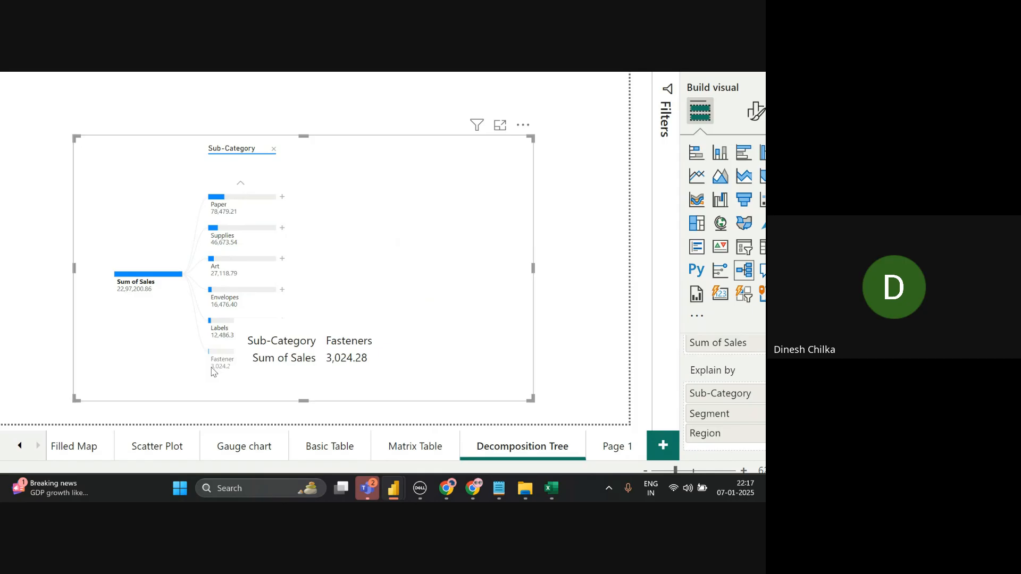
pyautogui.click(283, 352)
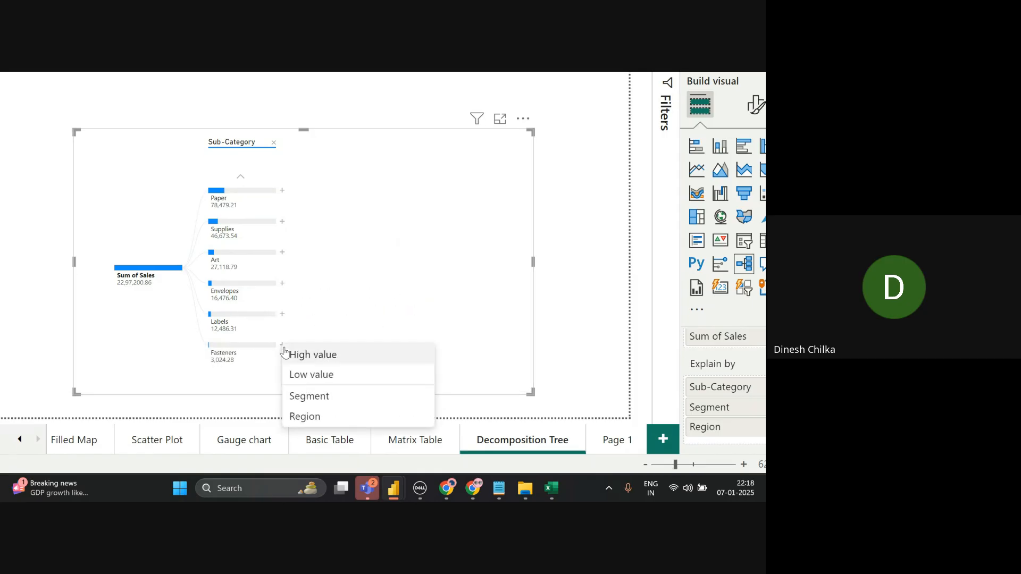
pyautogui.click(306, 417)
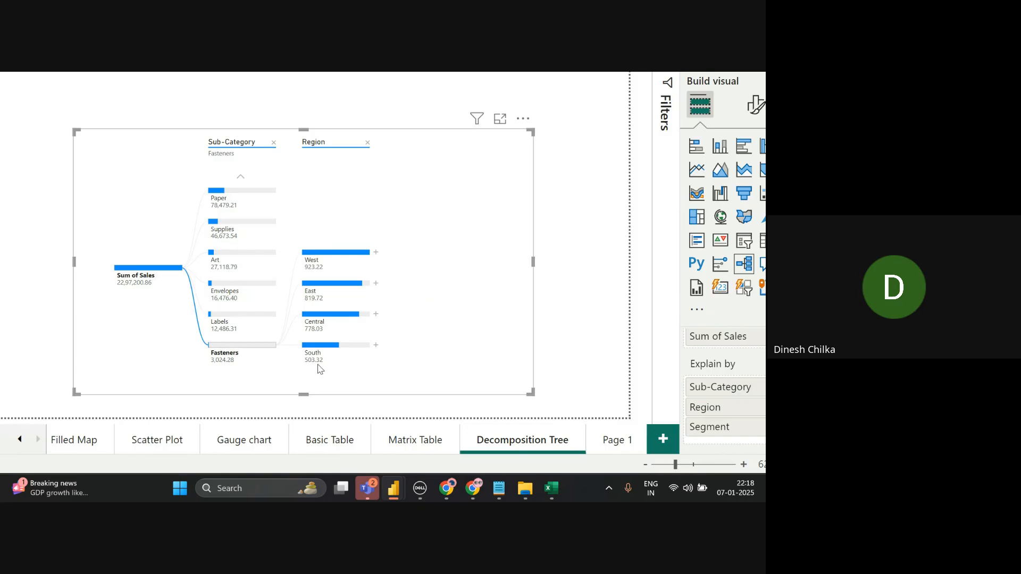
# - Split South's Fasteners sales by Segment, then remove the Region level again
pyautogui.click(375, 346)
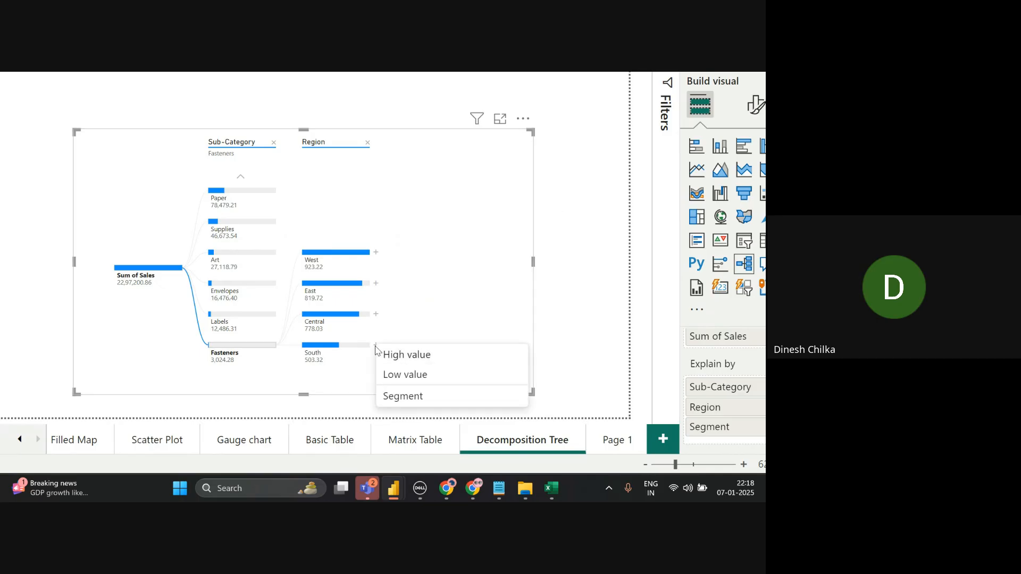
pyautogui.click(398, 397)
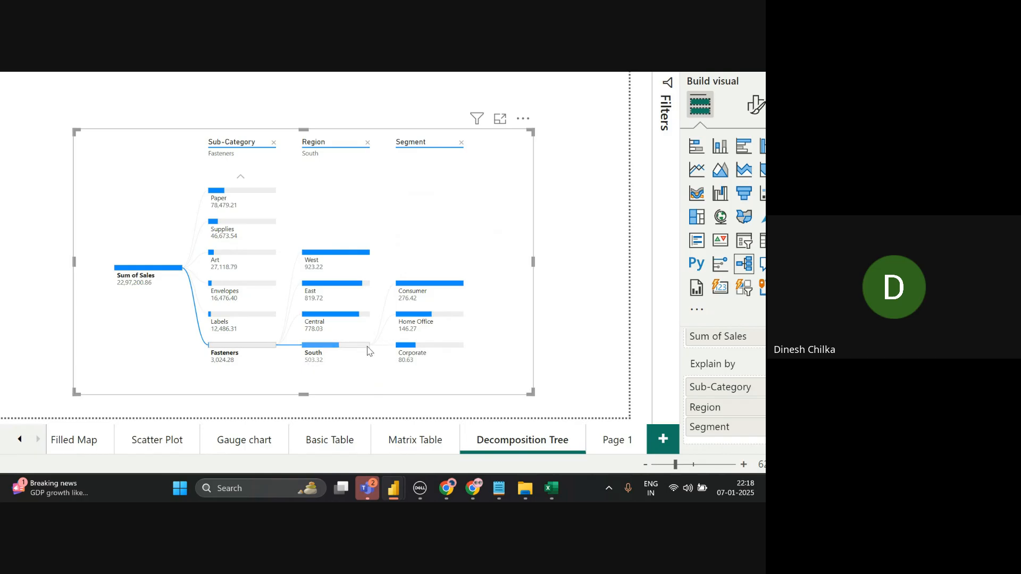
pyautogui.moveTo(355, 360)
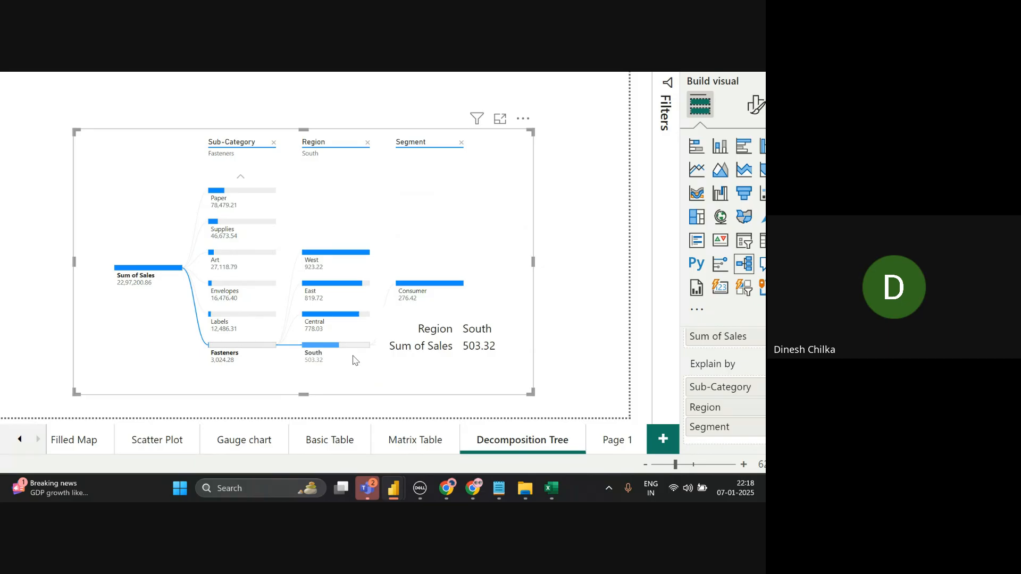
pyautogui.click(367, 143)
# - Remove the Segment level and page back to the top-selling sub-categories
pyautogui.click(368, 143)
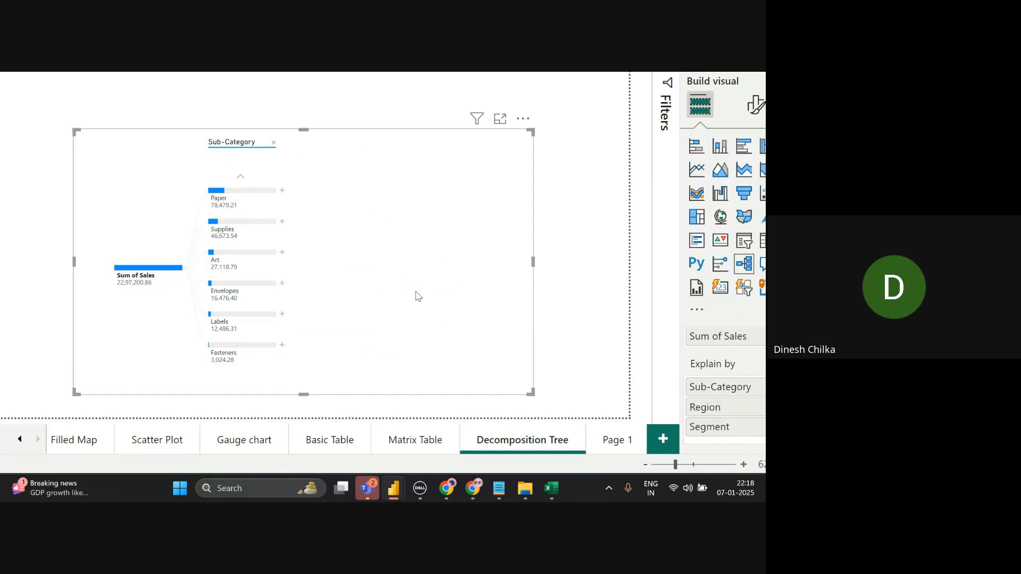
pyautogui.scroll(5, 358, 262)
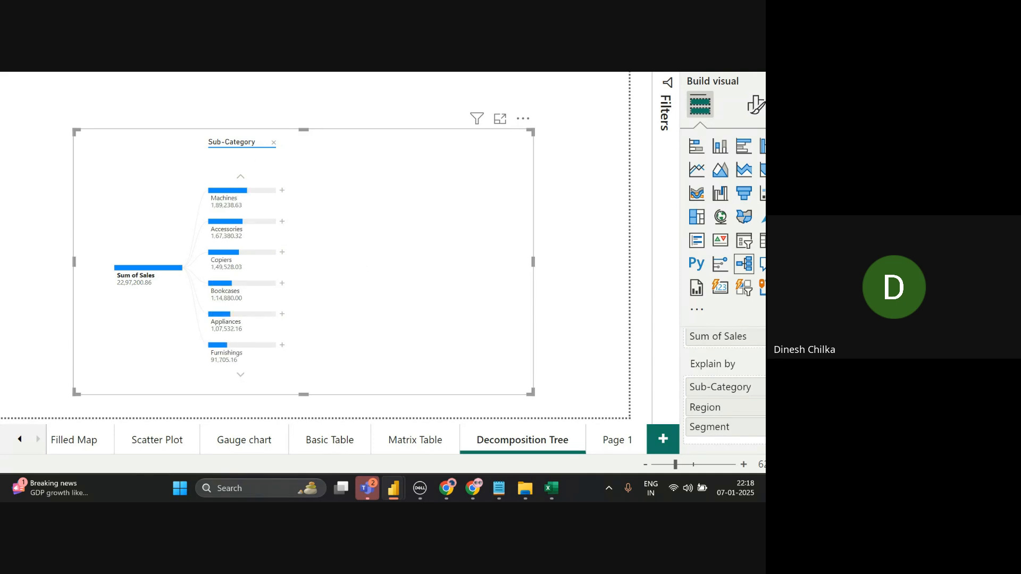
pyautogui.click(239, 180)
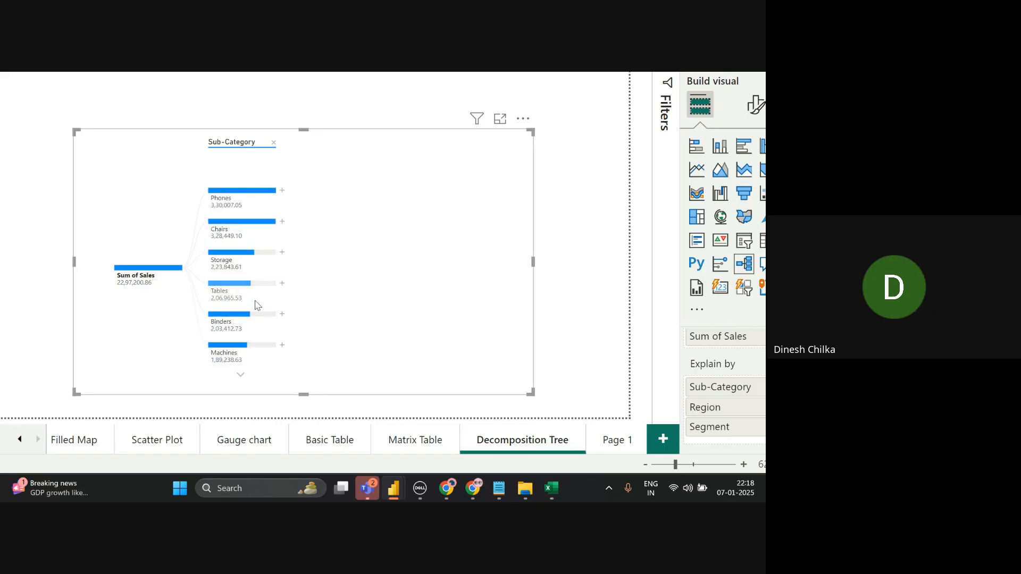
pyautogui.click(241, 376)
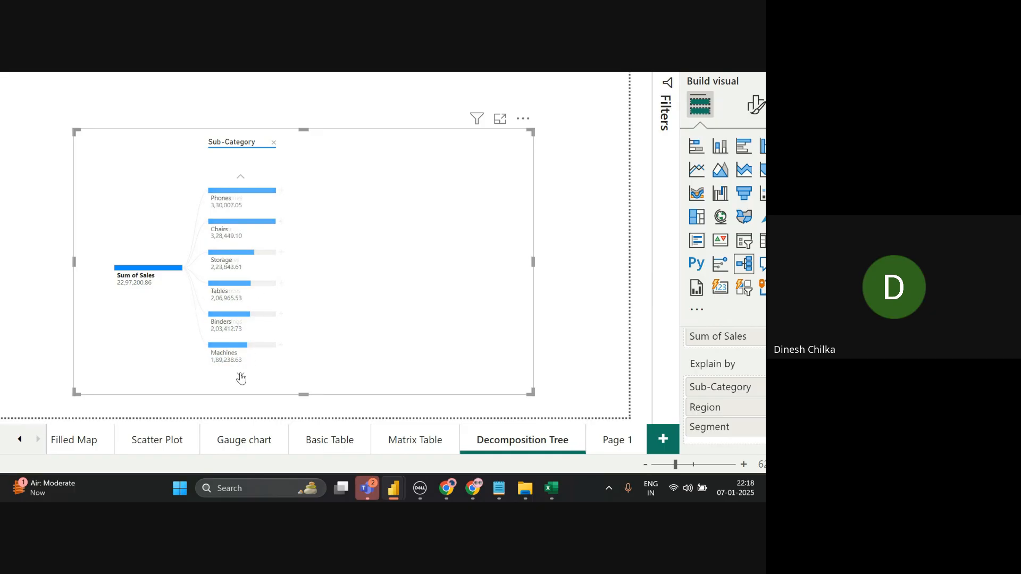
pyautogui.click(240, 377)
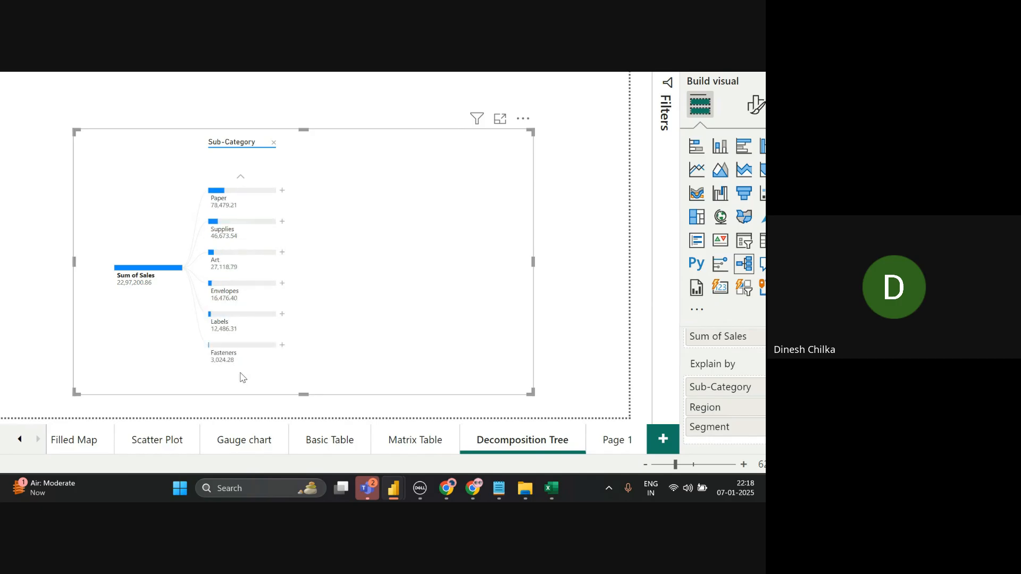
pyautogui.click(240, 177)
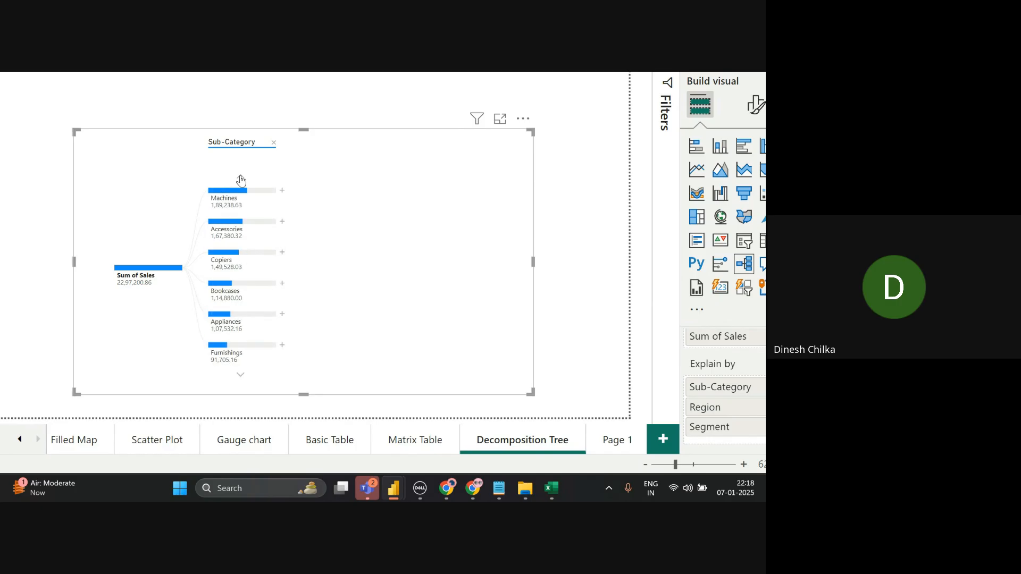
pyautogui.click(240, 375)
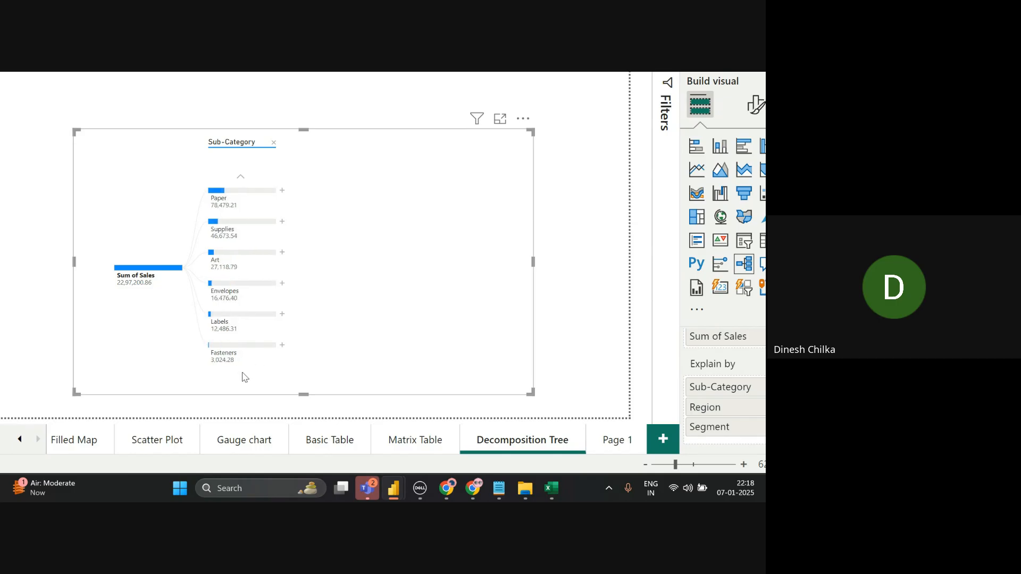
pyautogui.click(242, 178)
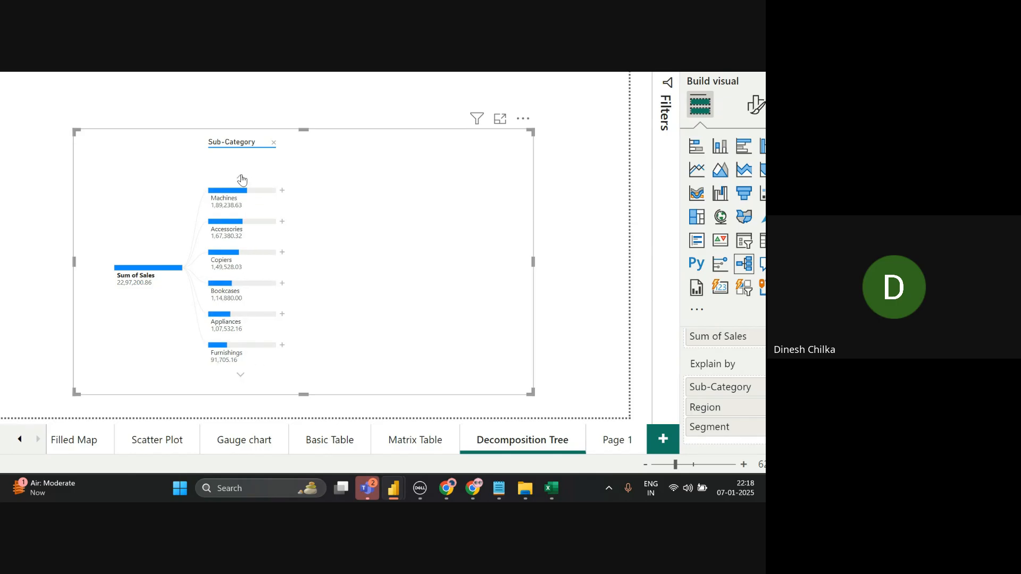
pyautogui.click(241, 179)
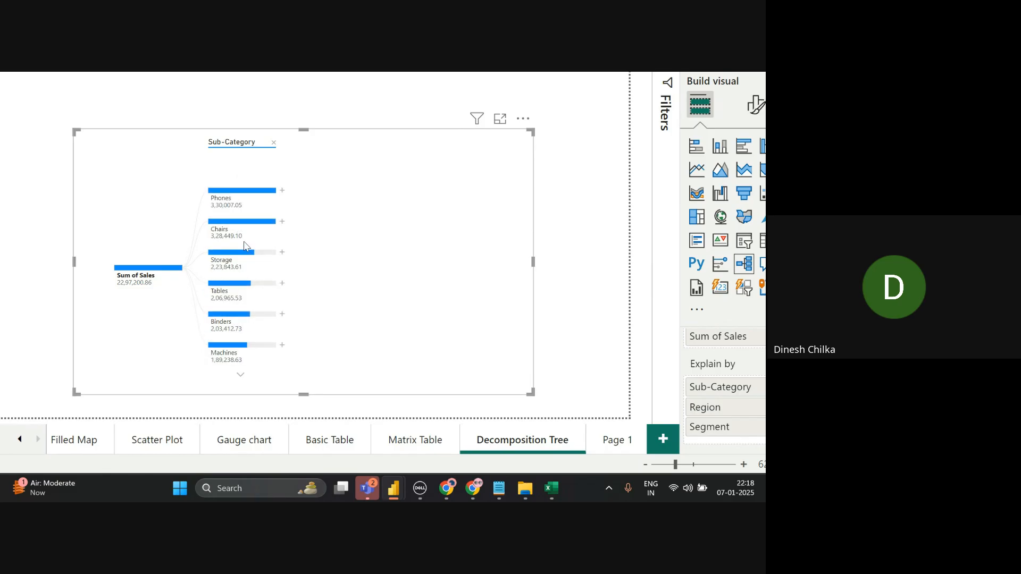
# - Split Tables sales by Region, then West into Consumer, Corporate and Home Office
pyautogui.click(283, 285)
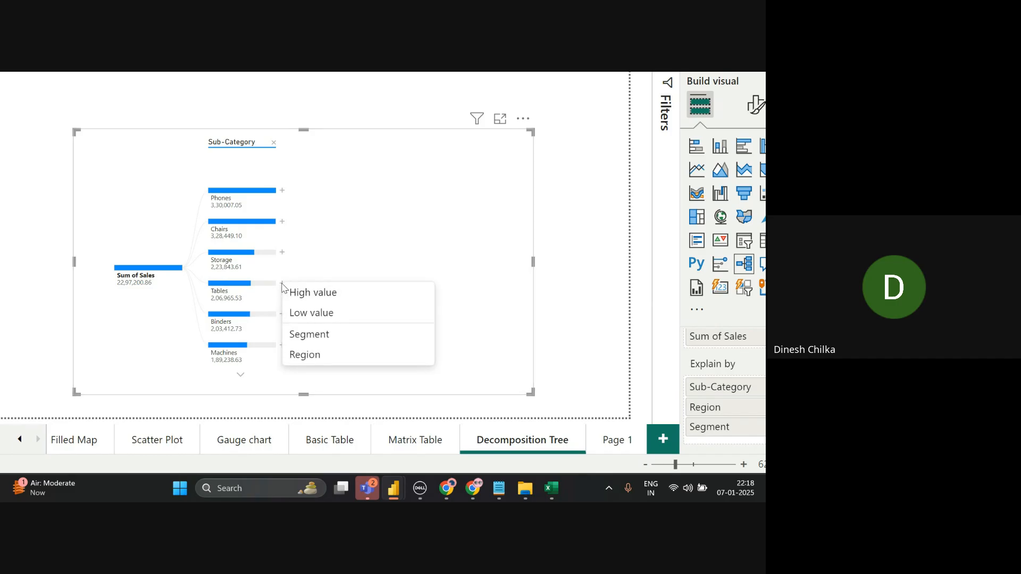
pyautogui.click(318, 354)
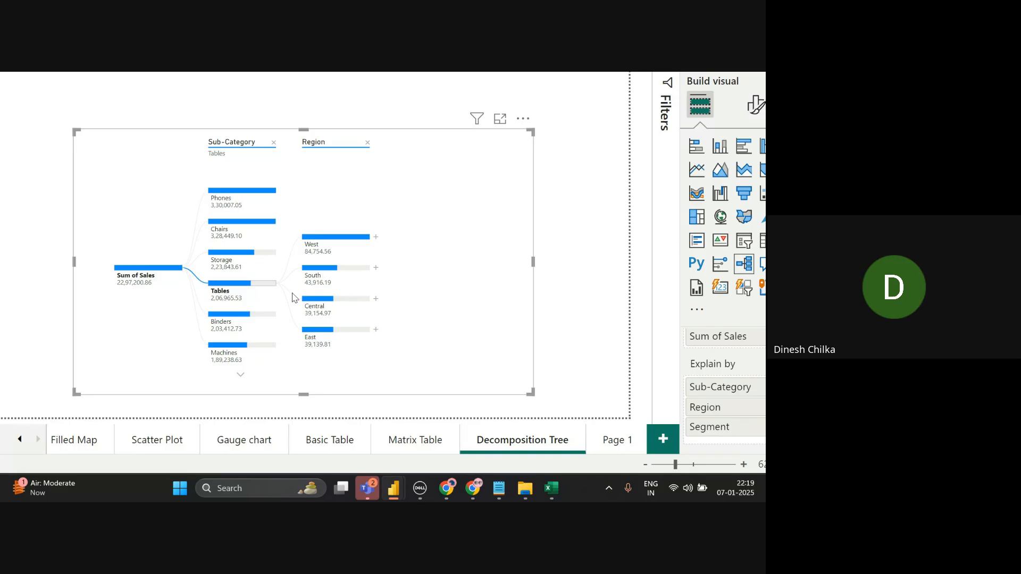
pyautogui.moveTo(327, 250)
pyautogui.click(375, 238)
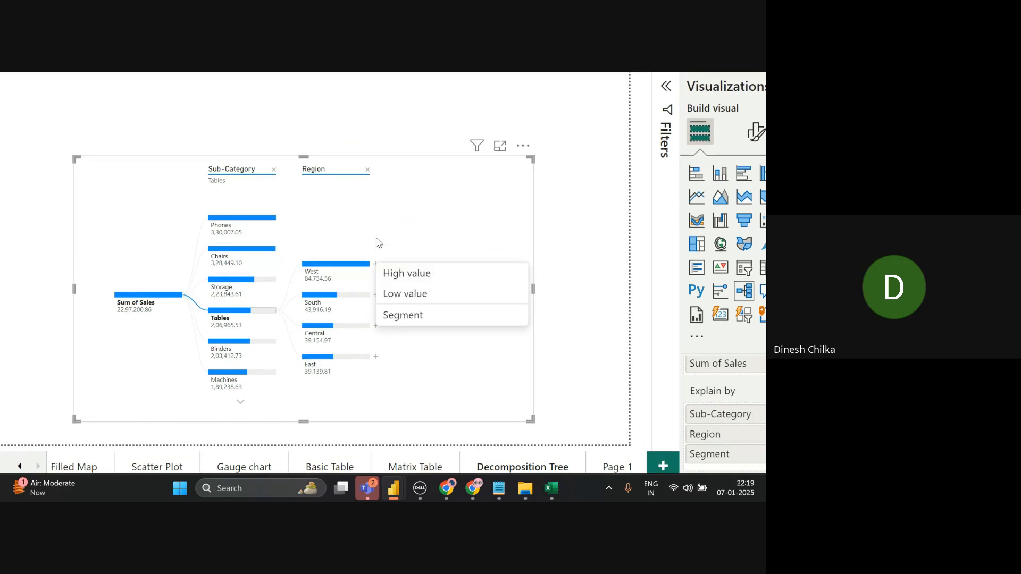
pyautogui.click(416, 316)
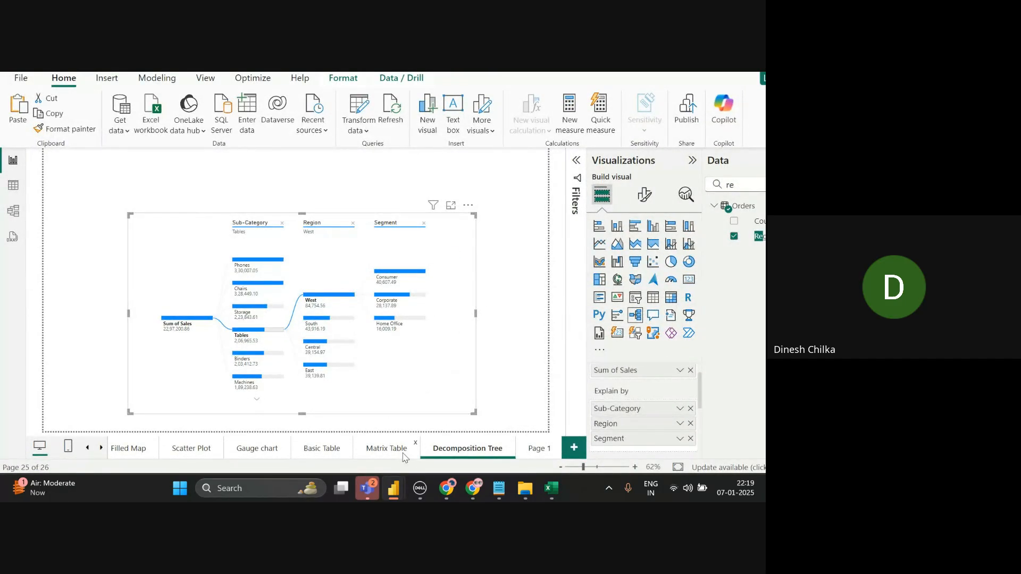
# - Copy the Matrix Table title banner onto the Decomposition Tree page and fill it blue
pyautogui.click(387, 449)
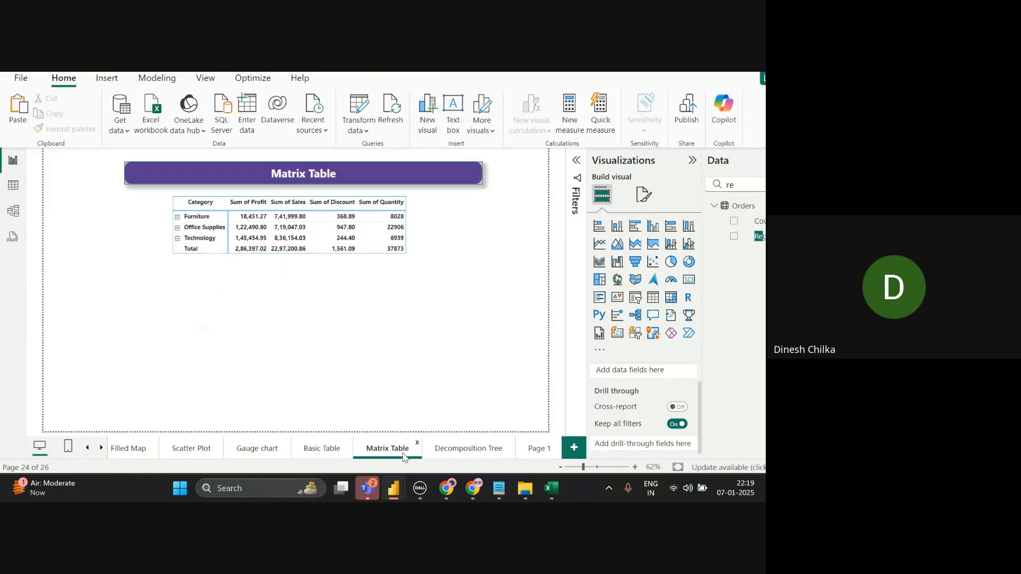
pyautogui.click(374, 181)
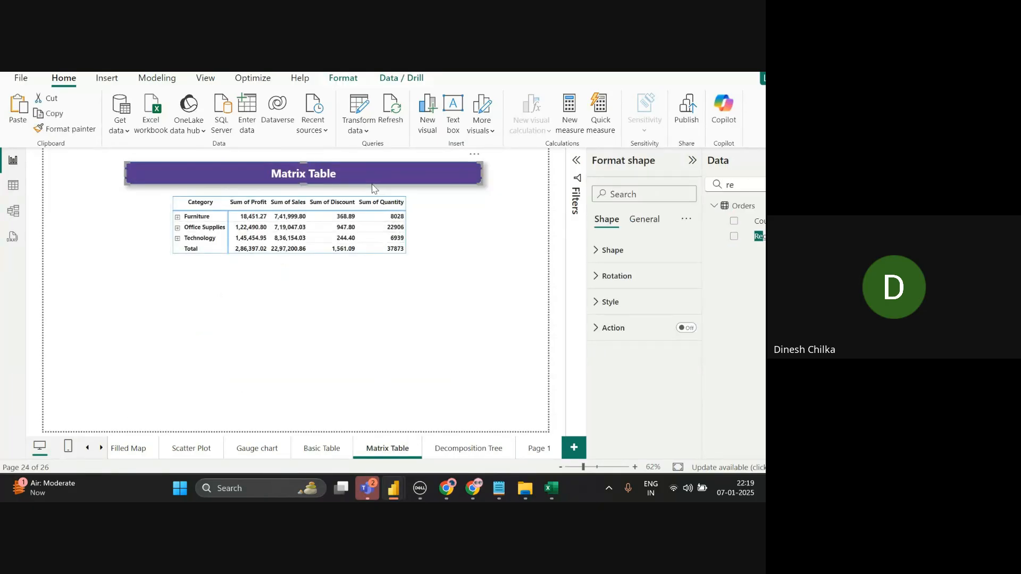
pyautogui.click(479, 456)
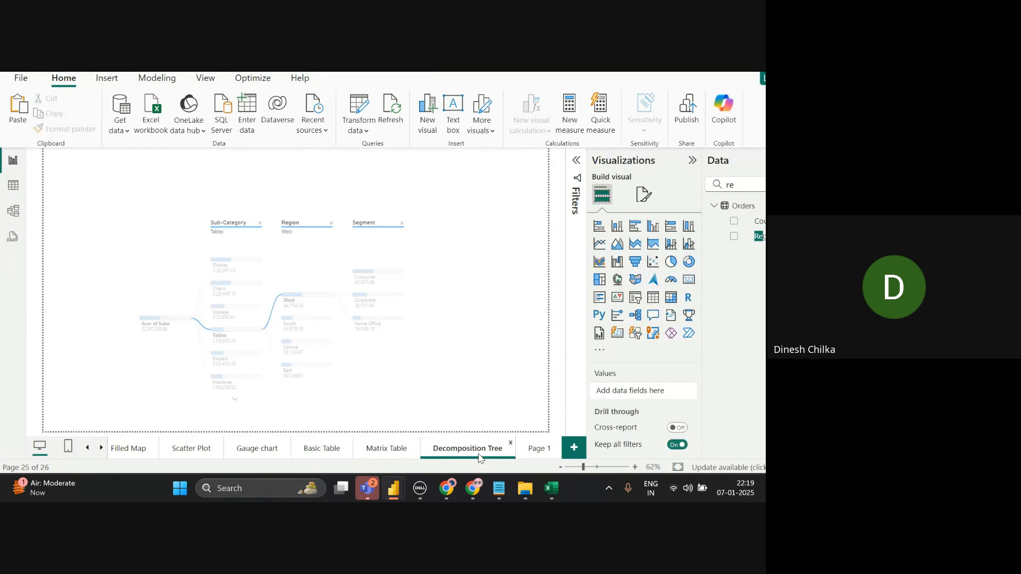
pyautogui.hotkey('ctrl', 'v')
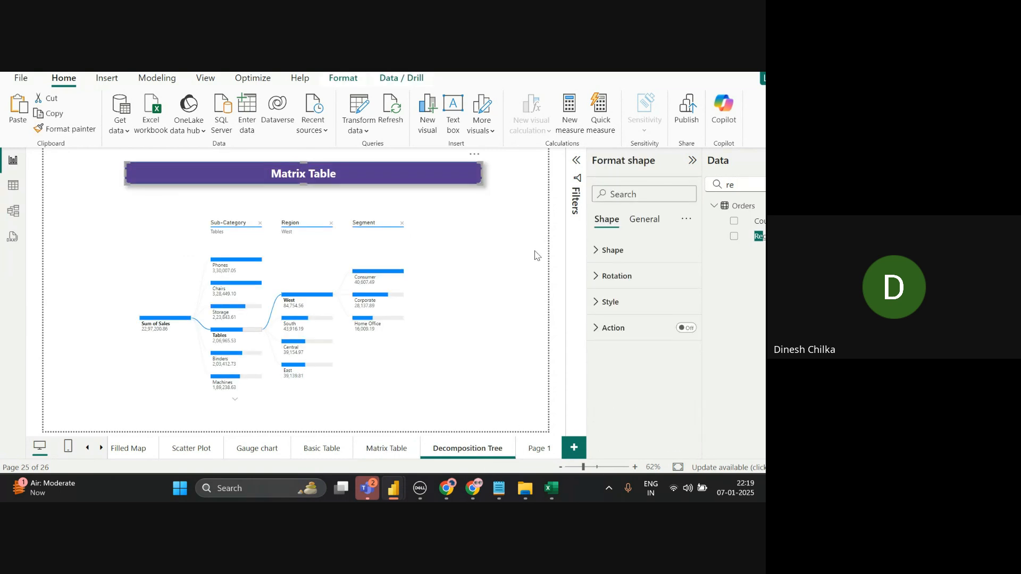
pyautogui.click(598, 302)
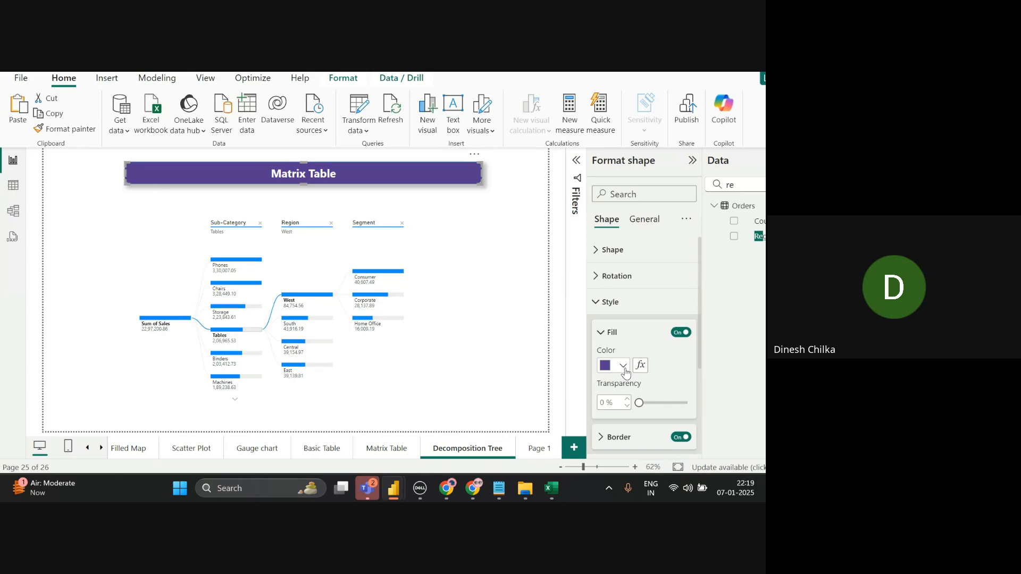
pyautogui.click(624, 367)
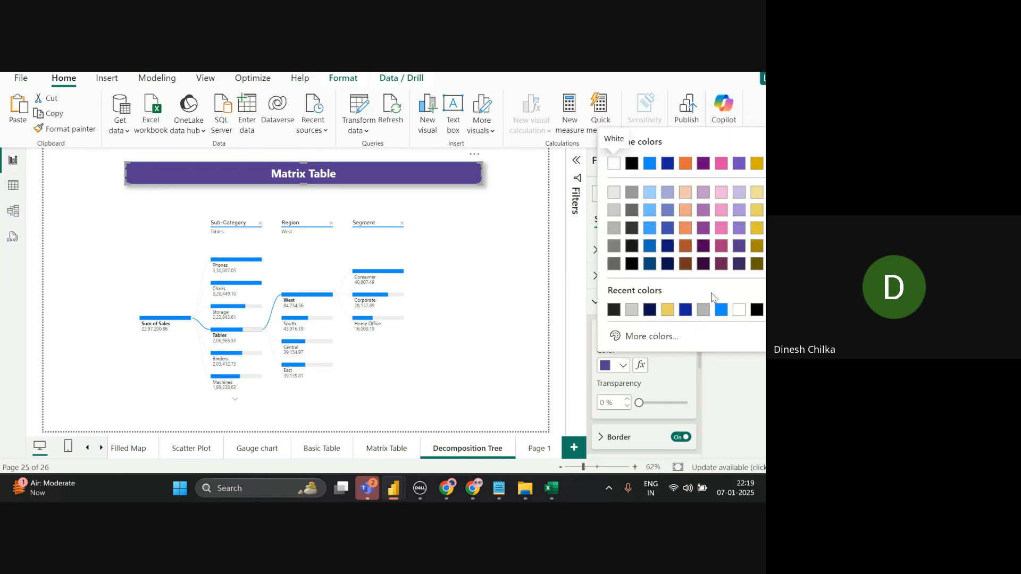
pyautogui.click(722, 312)
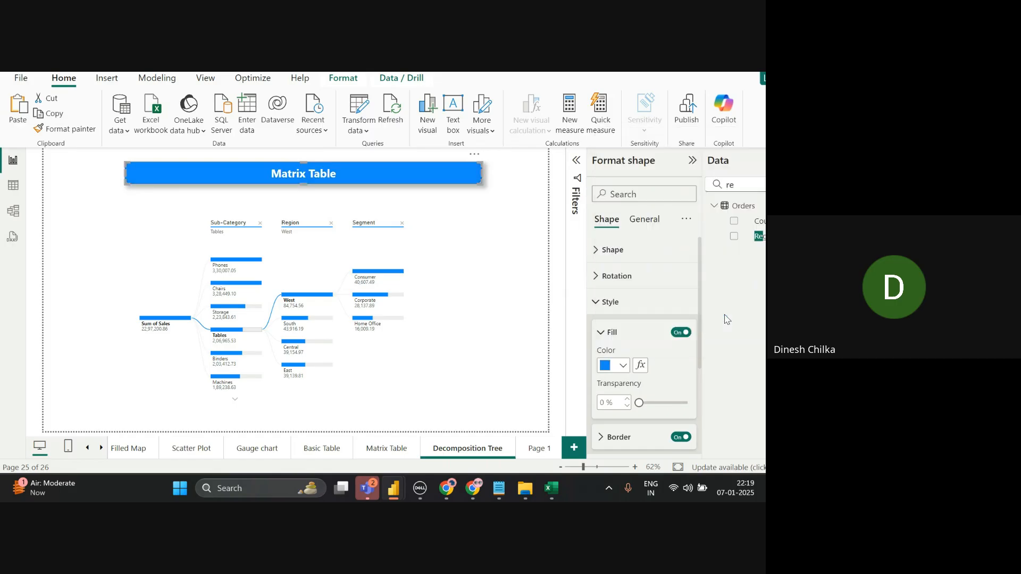
# - Replace the banner text 'Matrix Table' with 'Decomposition Tree'
pyautogui.scroll(-5, 698, 414)
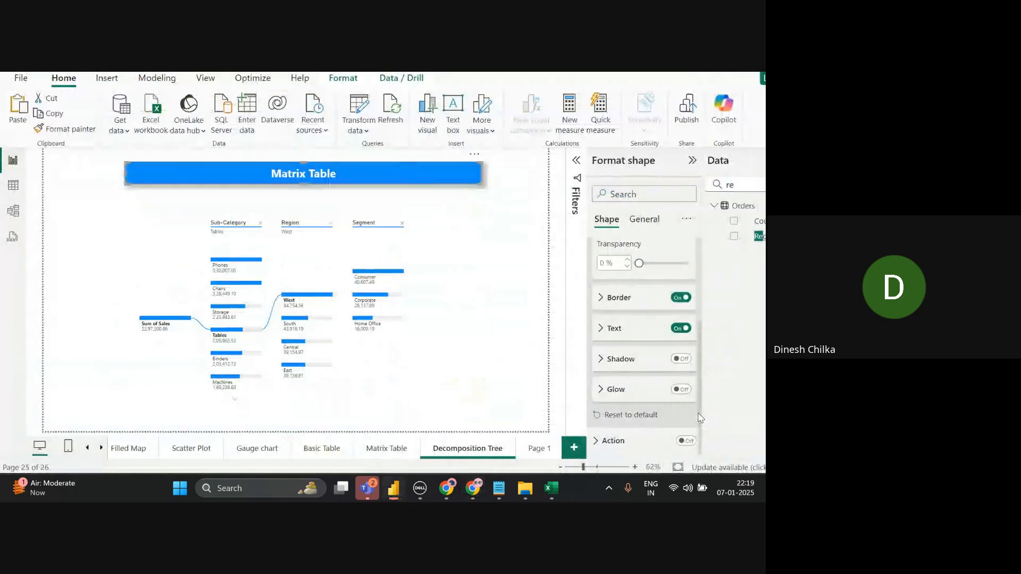
pyautogui.click(614, 328)
pyautogui.tripleClick(650, 365)
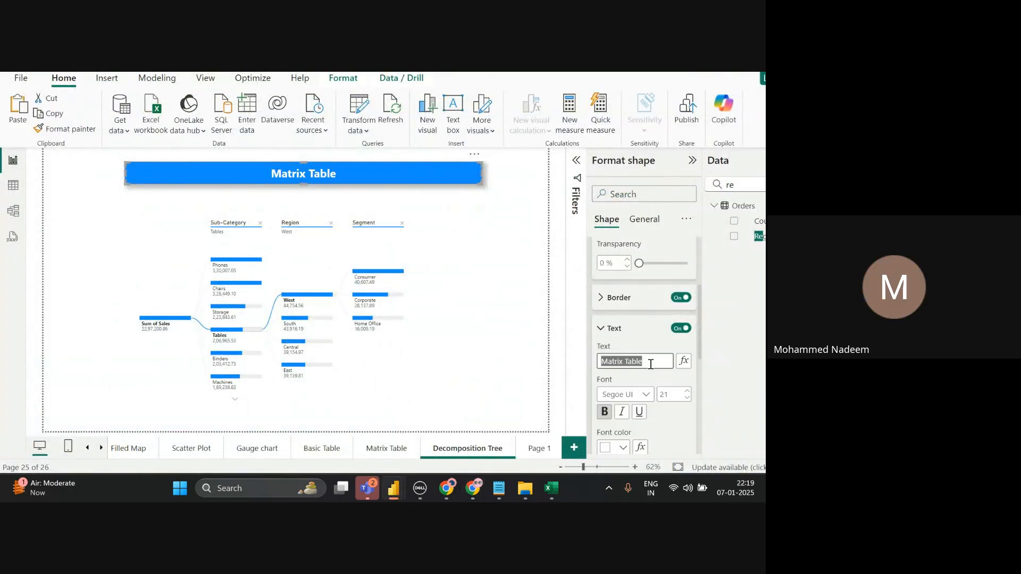
pyautogui.press('BackSpace')
pyautogui.write('Dec')
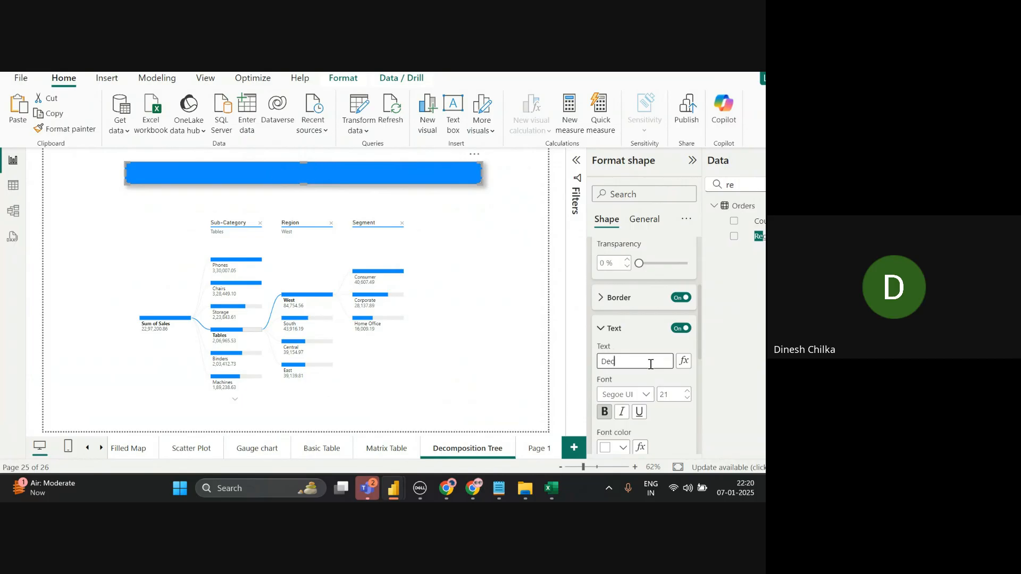
pyautogui.write('omposit')
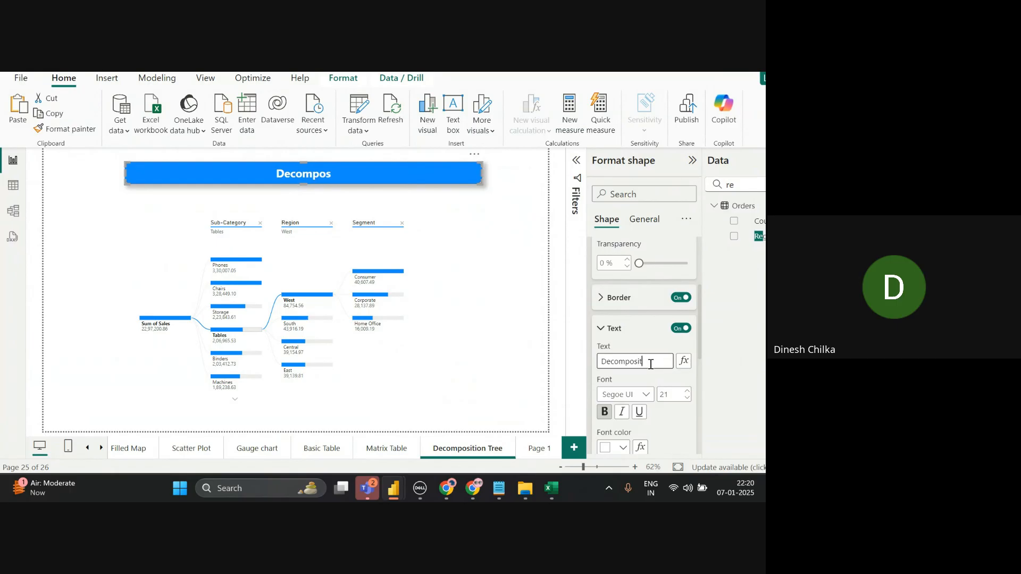
pyautogui.write('ion T')
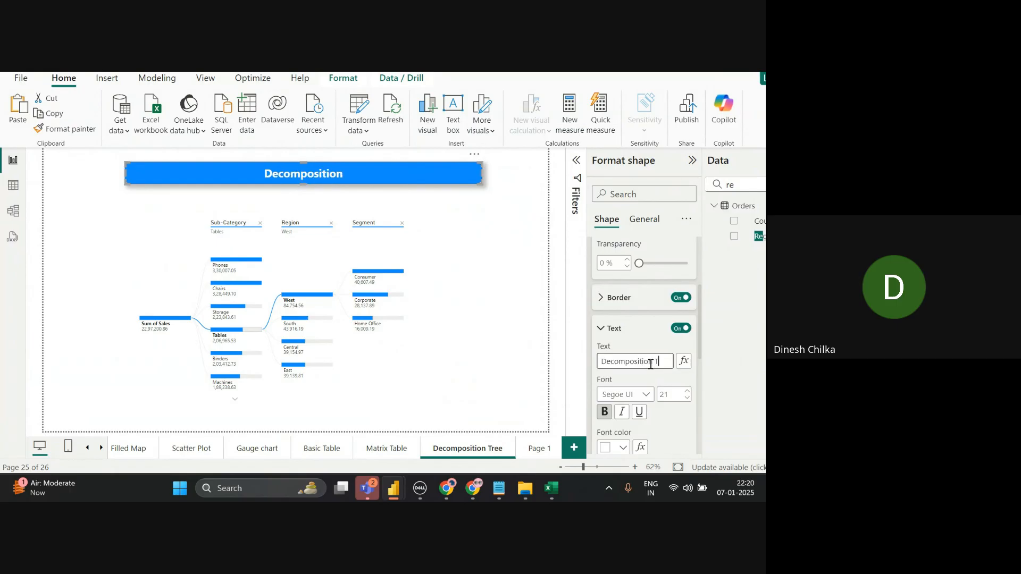
pyautogui.write('ree')
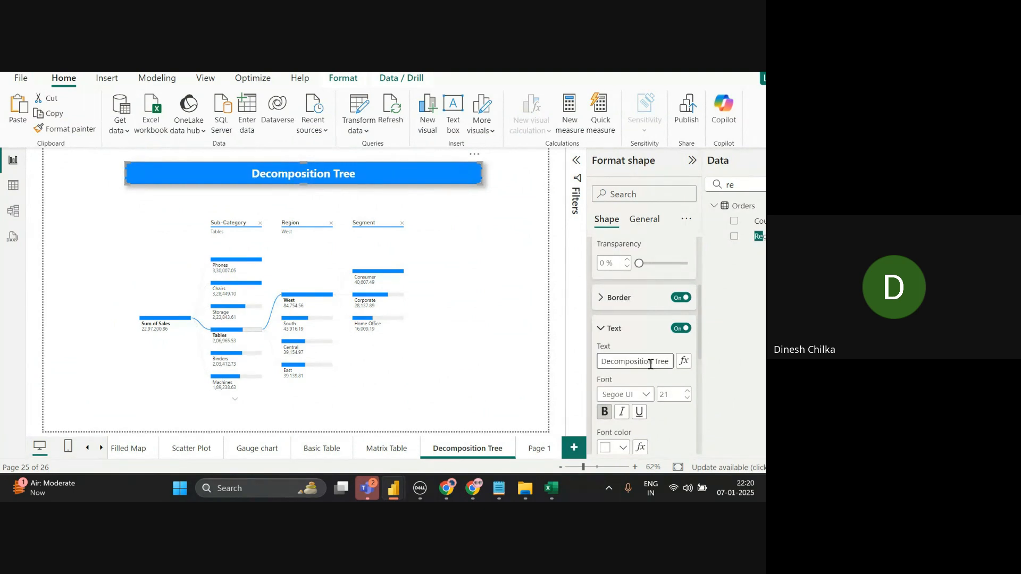
# - Remove the Segment and Region levels, then break Art sales down by Segment
pyautogui.click(401, 223)
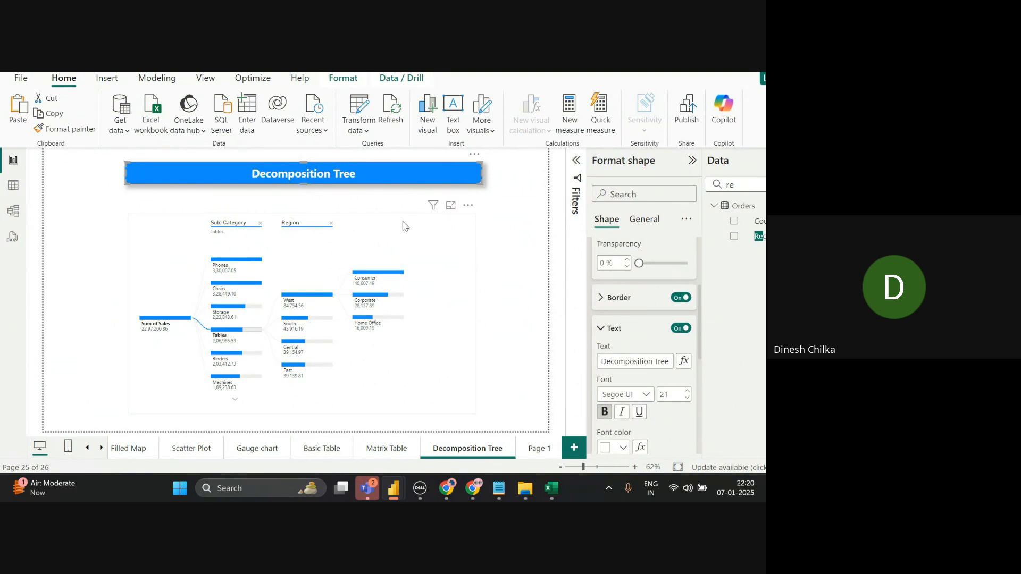
pyautogui.click(331, 223)
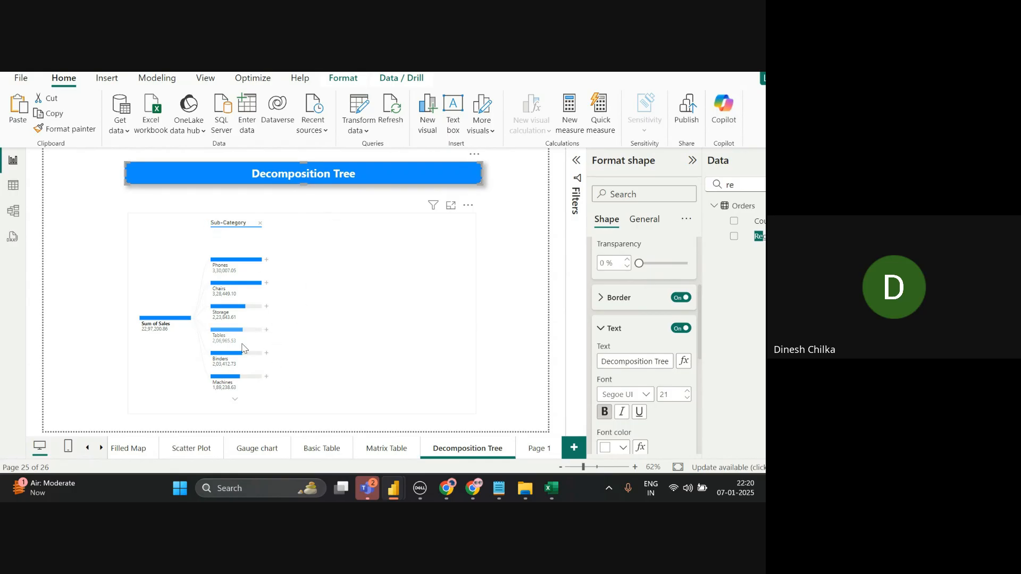
pyautogui.click(235, 400)
pyautogui.click(235, 401)
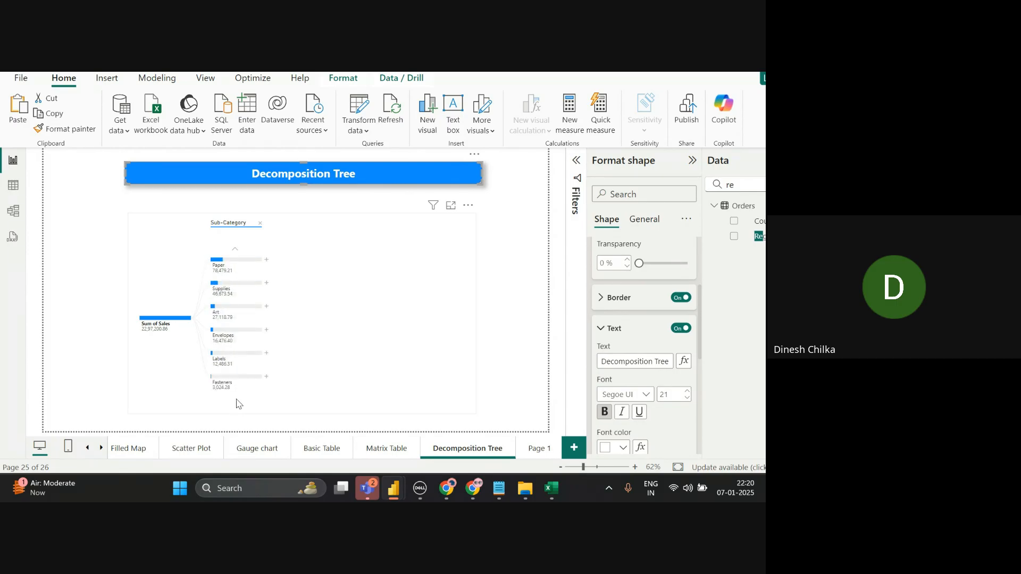
pyautogui.click(266, 306)
pyautogui.click(293, 344)
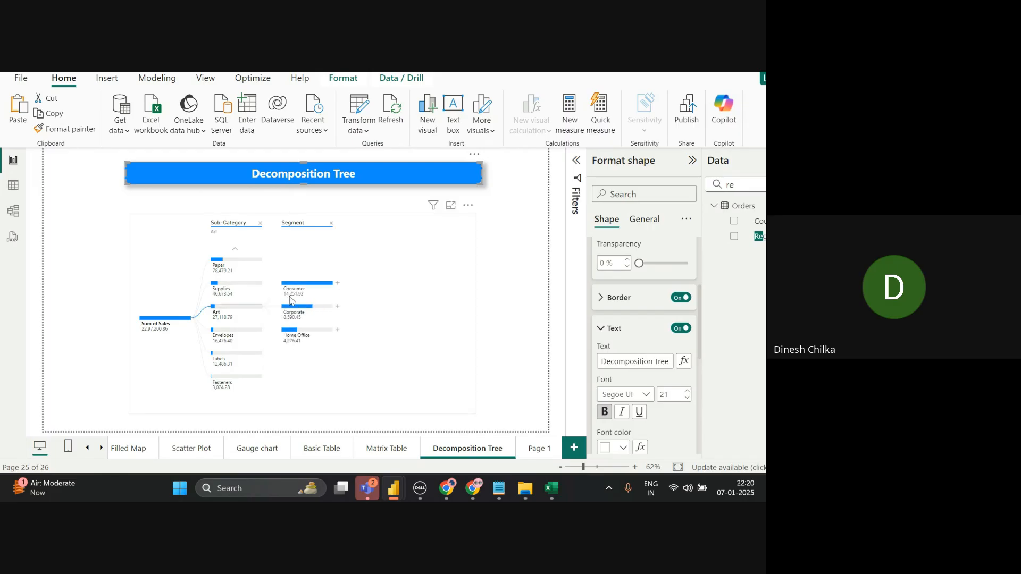
# - Break Art's Consumer sales down by Region and select the tree visual
pyautogui.click(337, 282)
pyautogui.click(371, 320)
pyautogui.moveTo(379, 270)
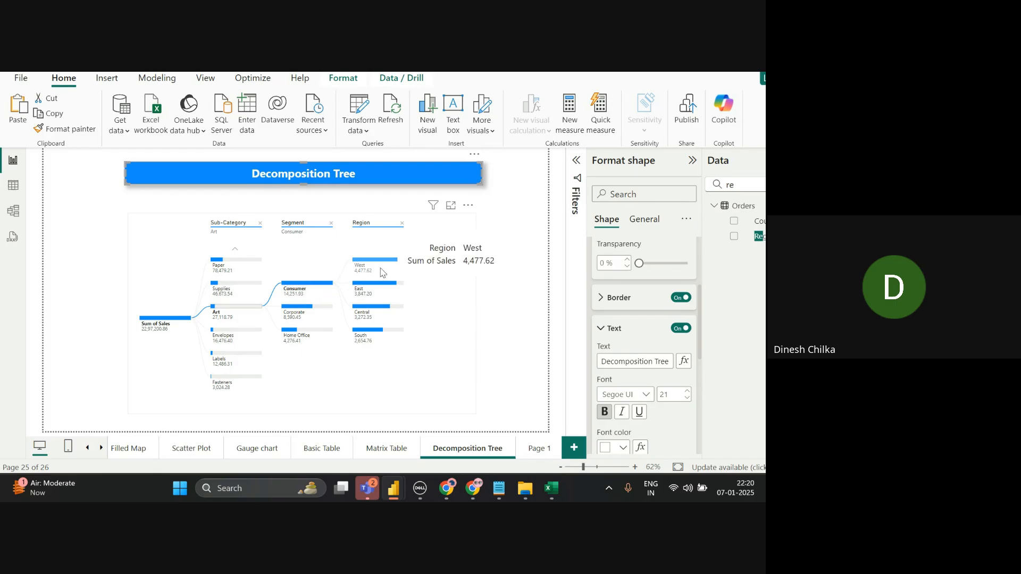
pyautogui.click(424, 276)
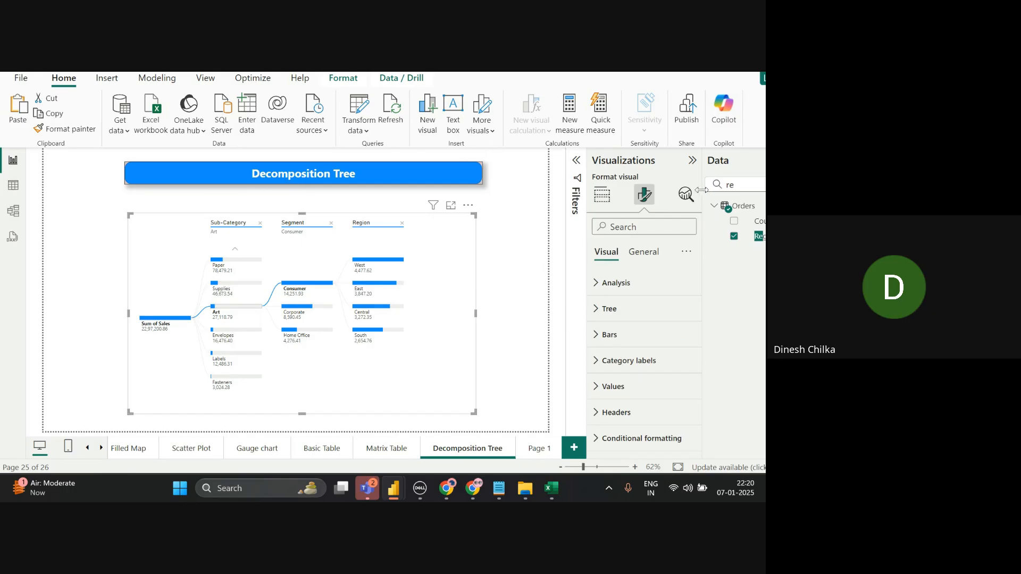
# - Search 'sta' in the Data pane and add the State field to Explain by
pyautogui.click(602, 195)
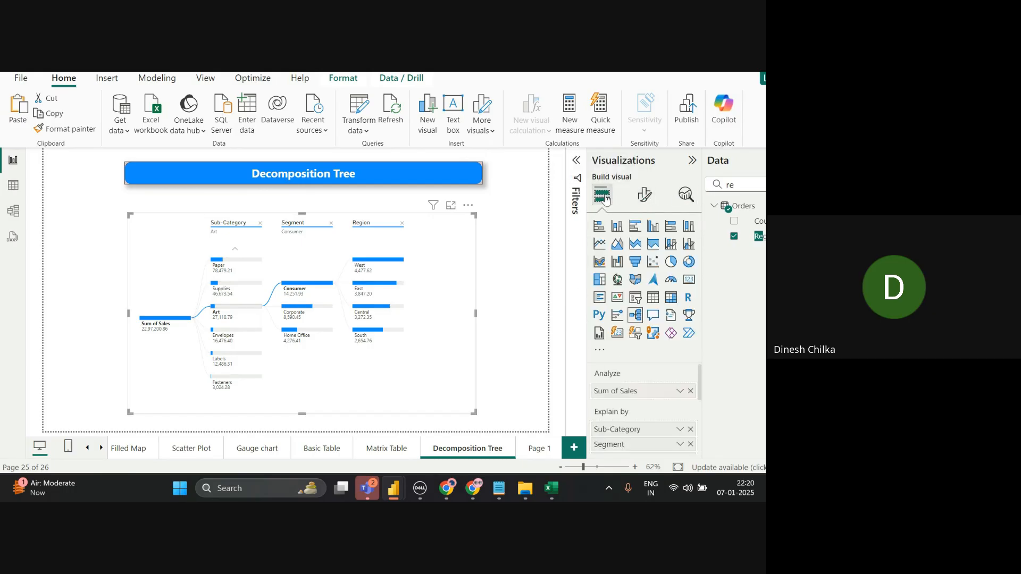
pyautogui.click(743, 186)
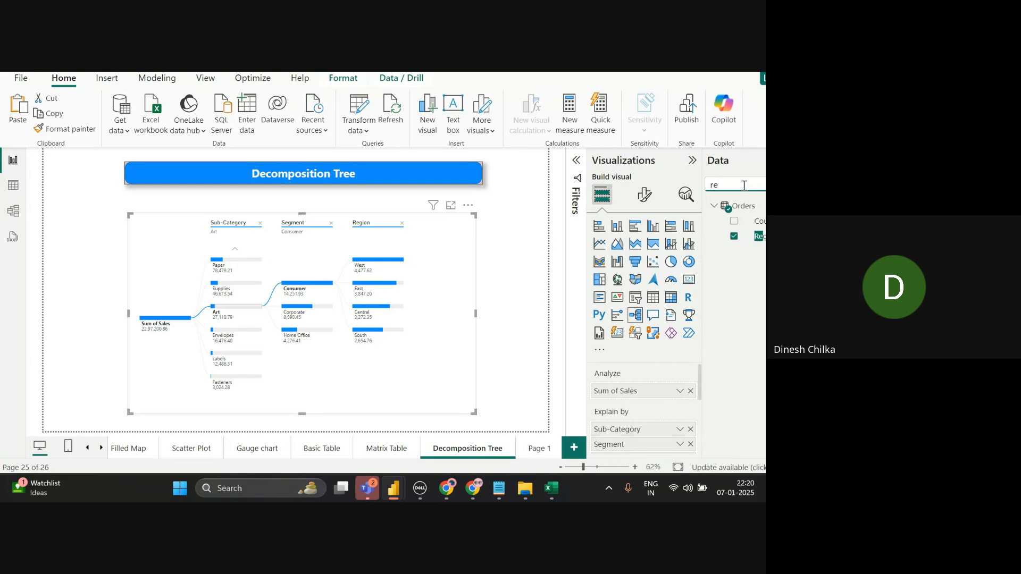
pyautogui.scroll(-1, 644, 410)
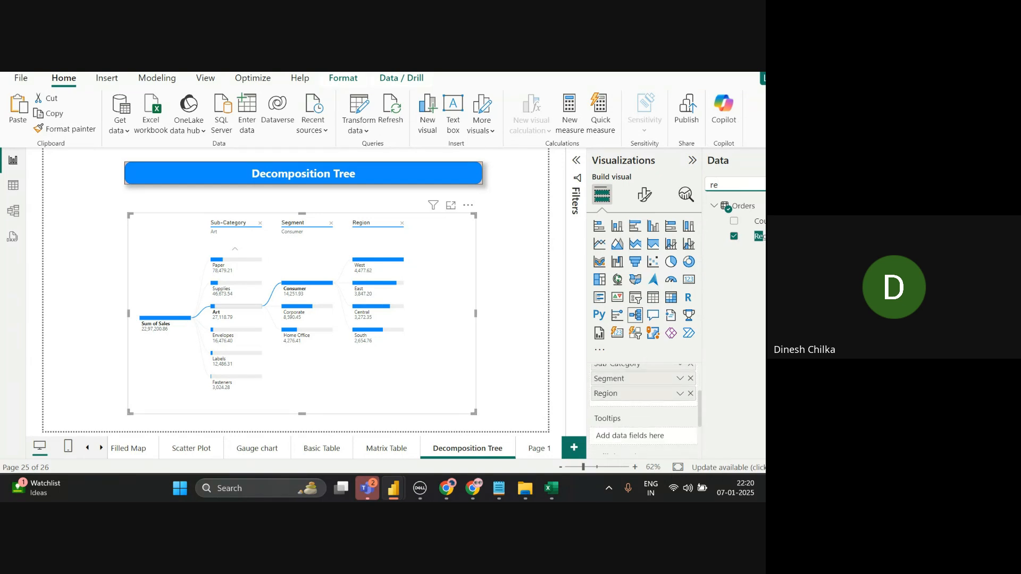
pyautogui.press('BackSpace')
pyautogui.press('BackSpace')
pyautogui.write('sta')
pyautogui.moveTo(755, 243); pyautogui.dragTo(631, 403)
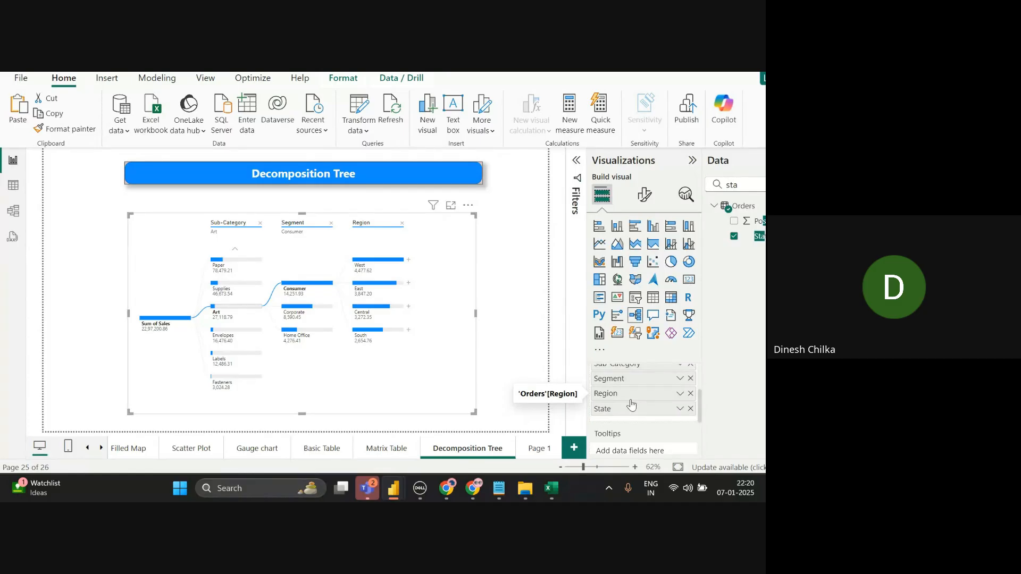
# - Expand West by State and widen the decomposition tree to fit the new level
pyautogui.click(408, 260)
pyautogui.click(447, 303)
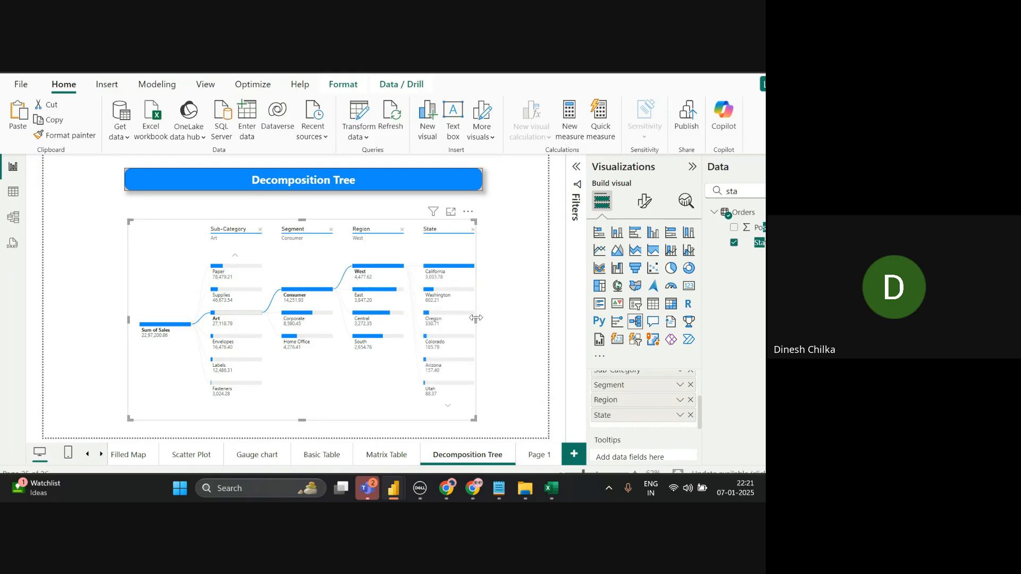
pyautogui.moveTo(476, 318); pyautogui.dragTo(501, 321)
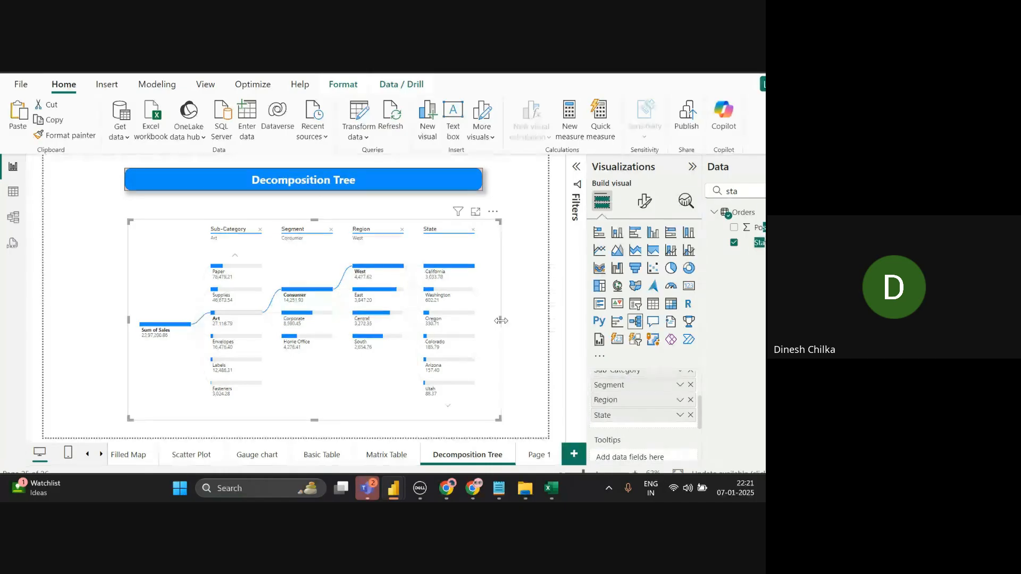
pyautogui.scroll(1, 644, 412)
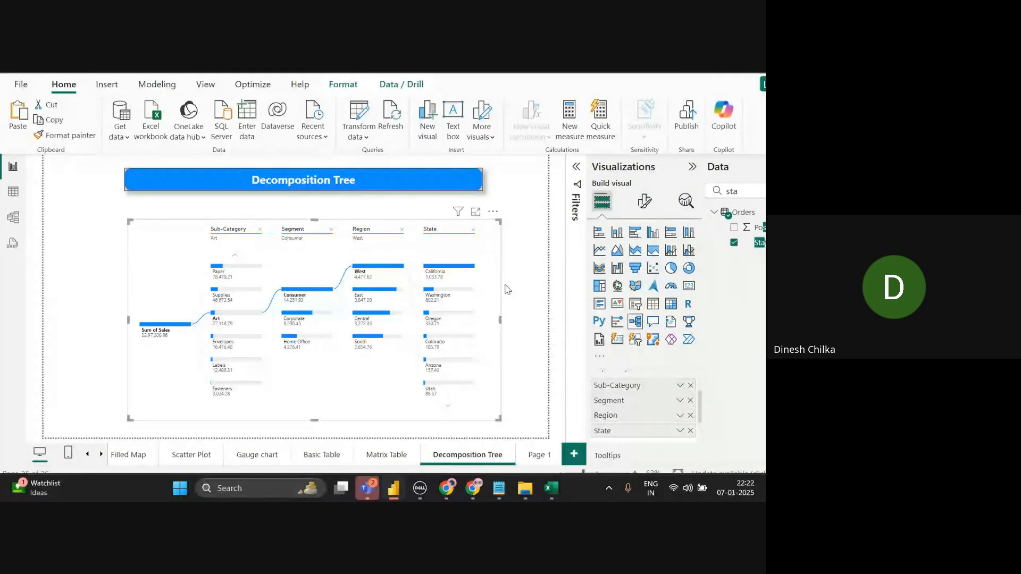
# - Nudge the Decomposition Tree visual up and to the left on its page, then deselect it
pyautogui.moveTo(492, 287); pyautogui.dragTo(486, 275)
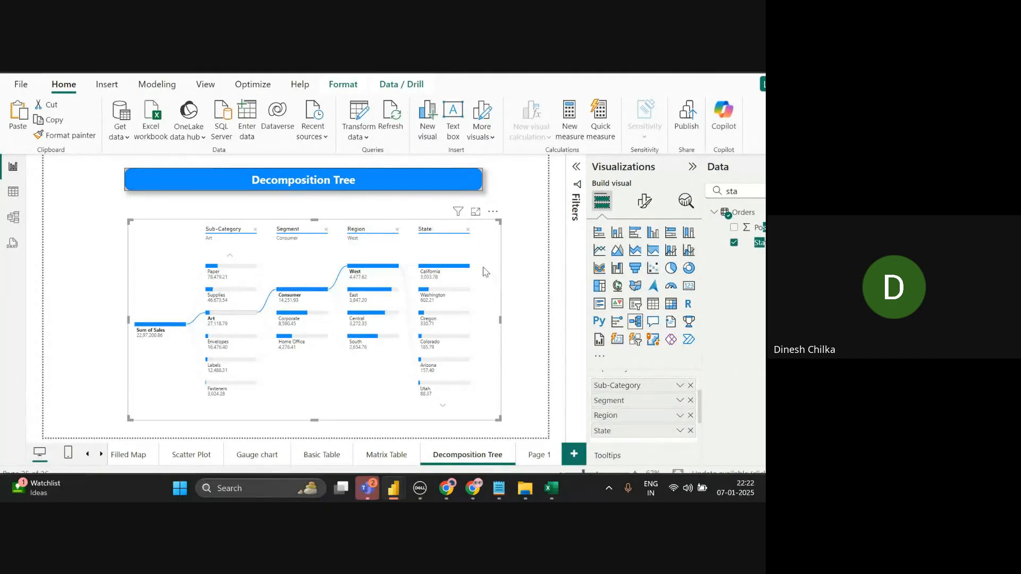
pyautogui.moveTo(482, 230); pyautogui.dragTo(466, 214)
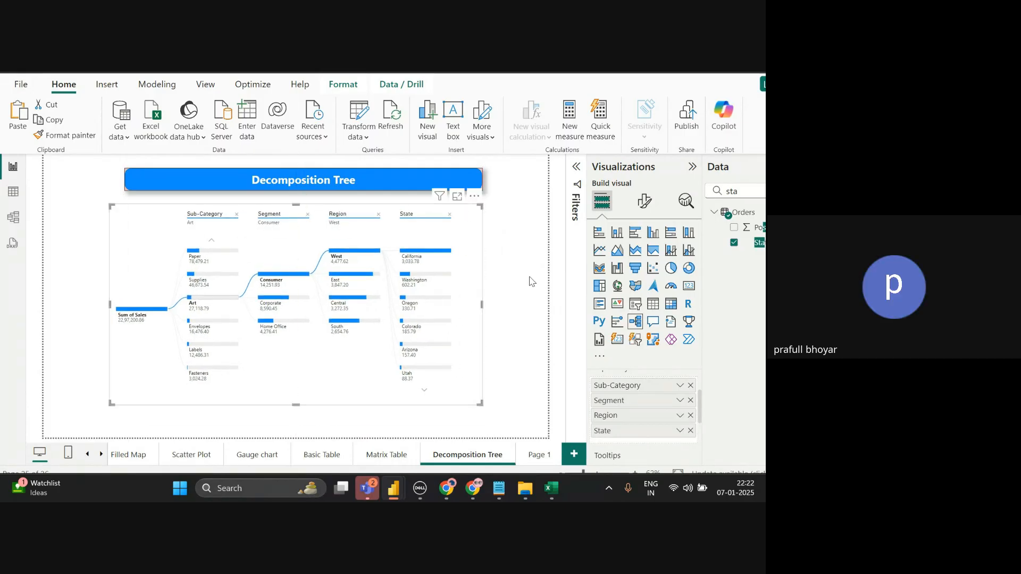
pyautogui.click(531, 311)
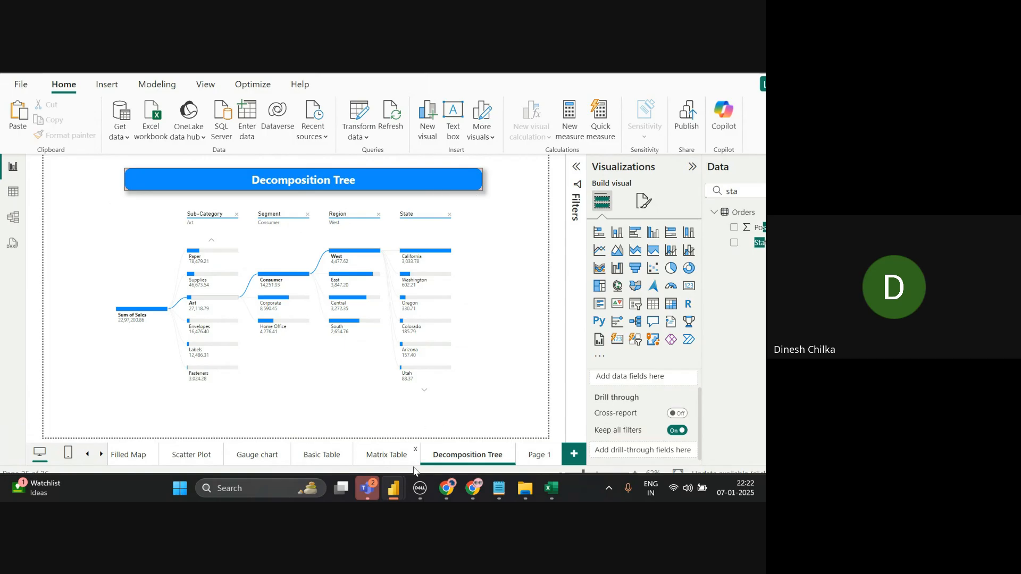
# - Go to Page 1, add an empty card visual and shift it slightly right
pyautogui.click(540, 457)
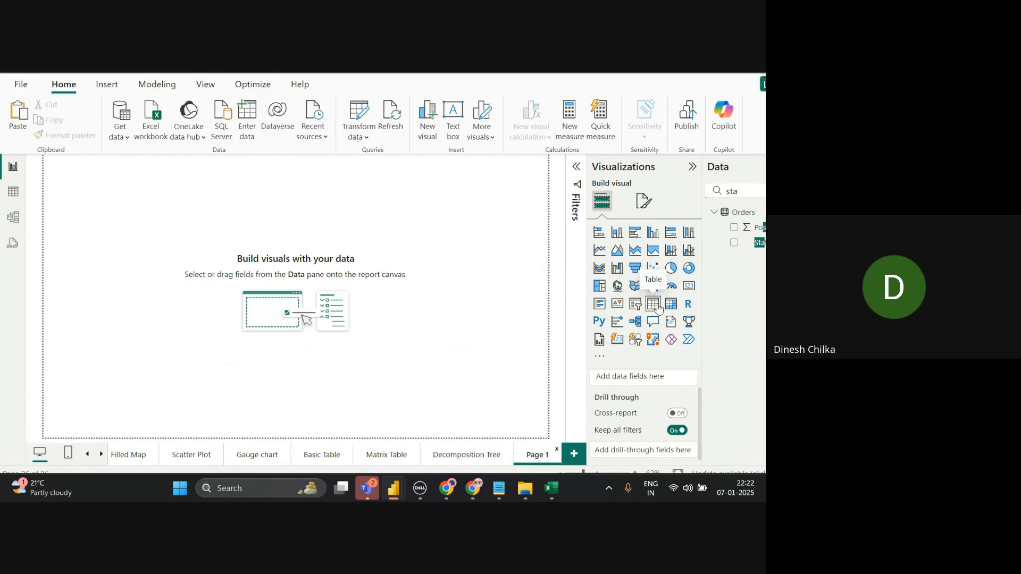
pyautogui.rightClick(691, 296)
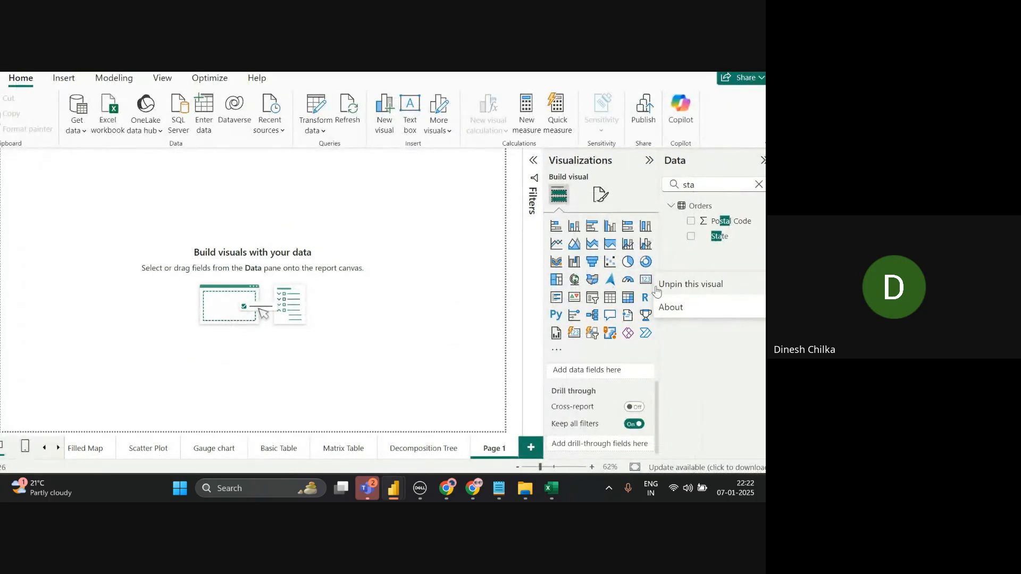
pyautogui.click(506, 283)
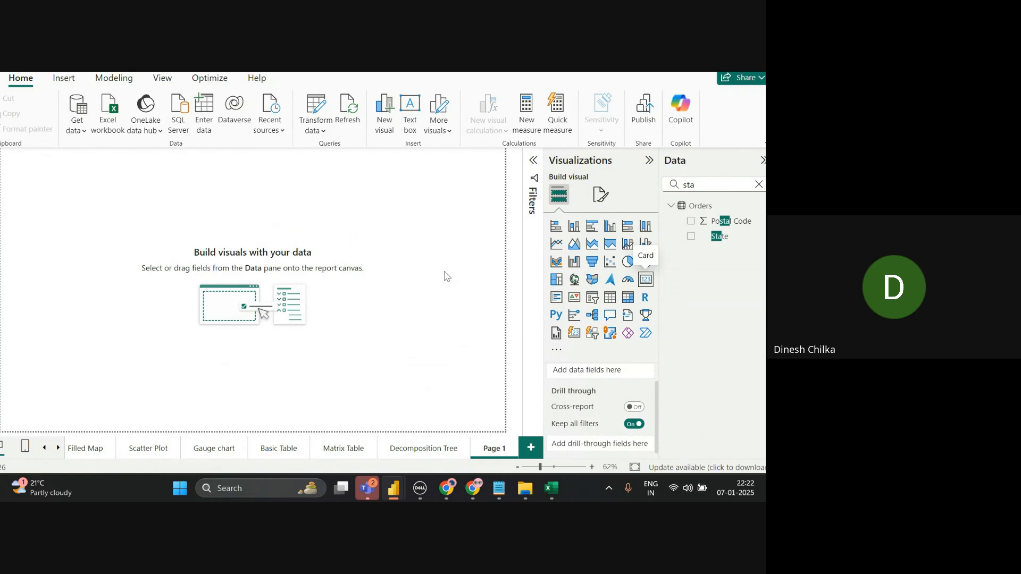
pyautogui.click(646, 280)
pyautogui.moveTo(102, 224); pyautogui.dragTo(216, 290)
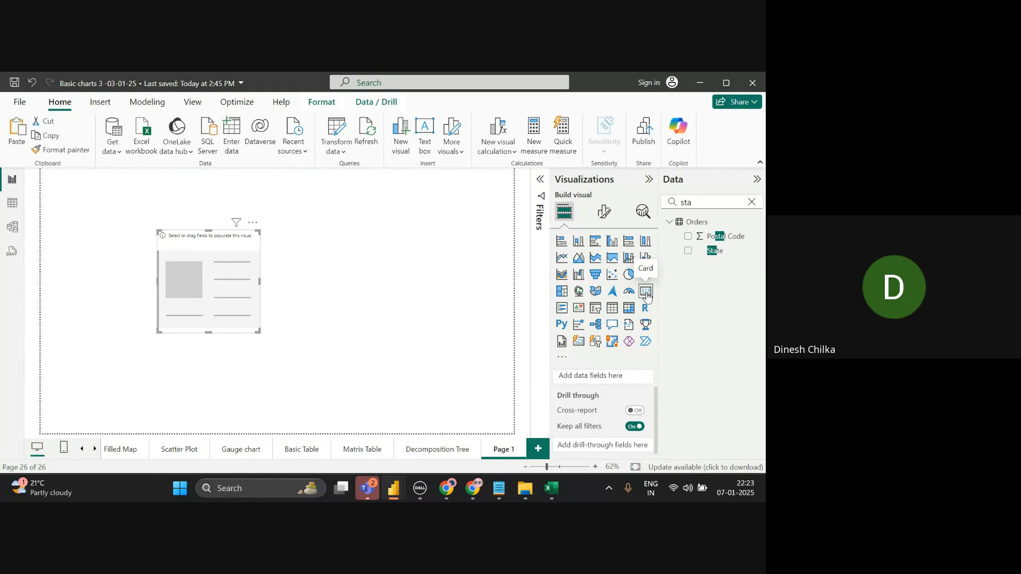
pyautogui.click(752, 202)
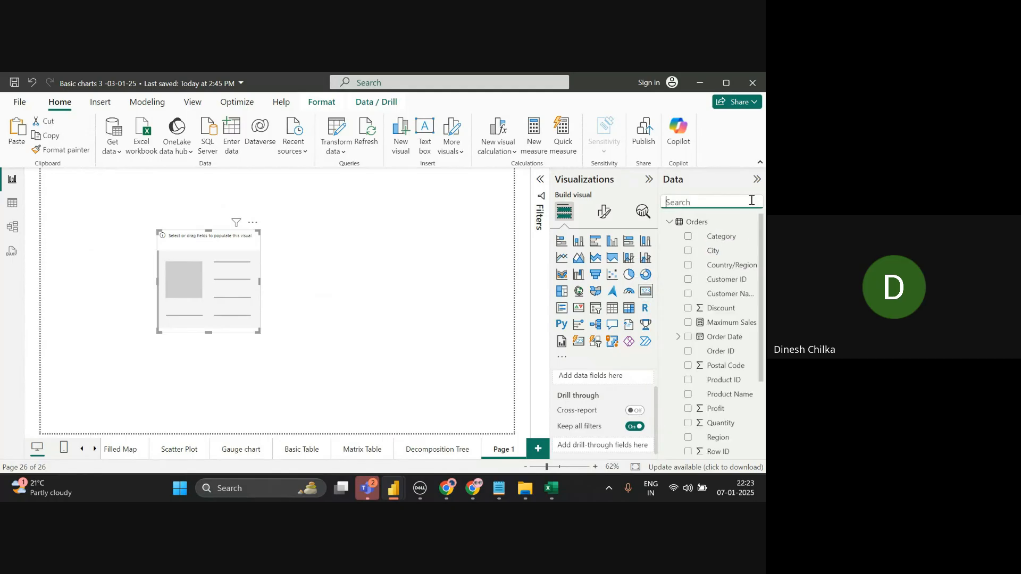
pyautogui.write('sa')
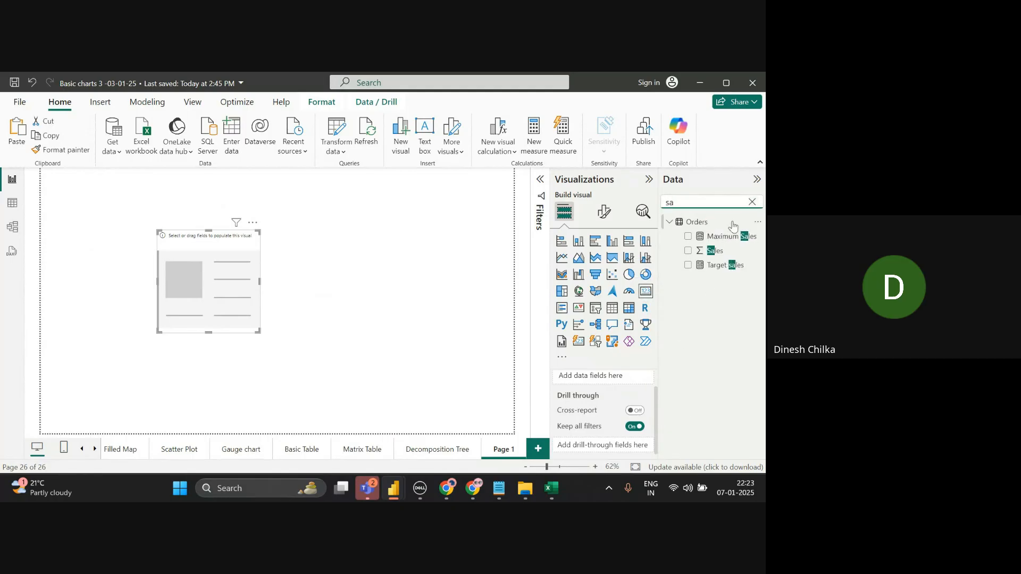
pyautogui.moveTo(715, 252); pyautogui.dragTo(220, 279)
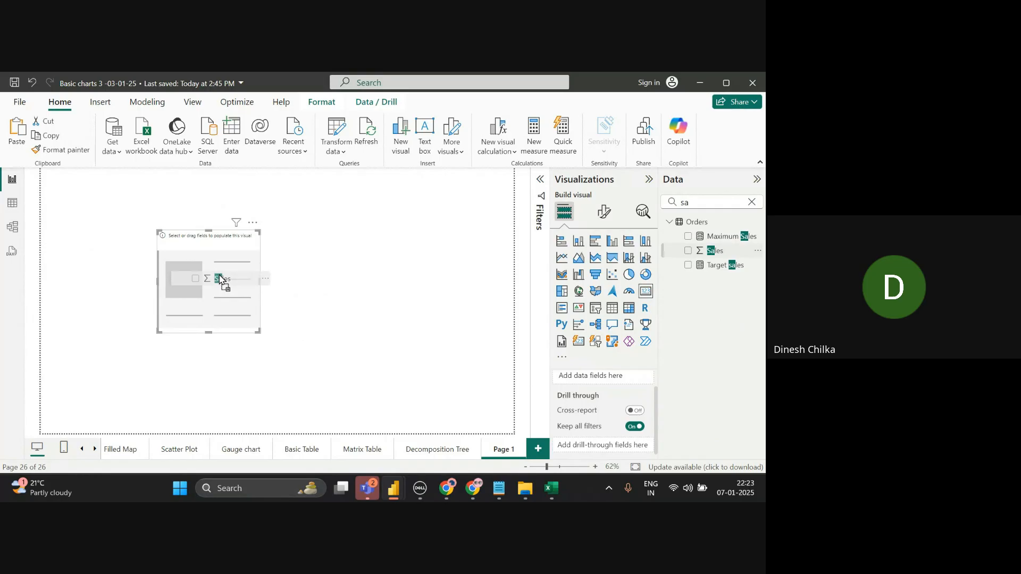
pyautogui.moveTo(220, 276); pyautogui.dragTo(220, 276)
pyautogui.click(637, 377)
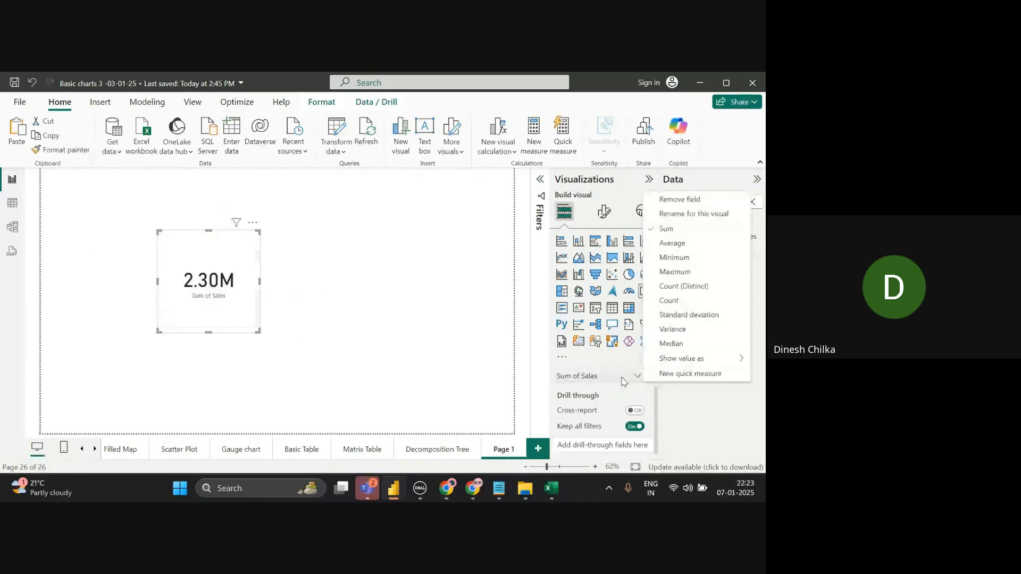
pyautogui.click(679, 199)
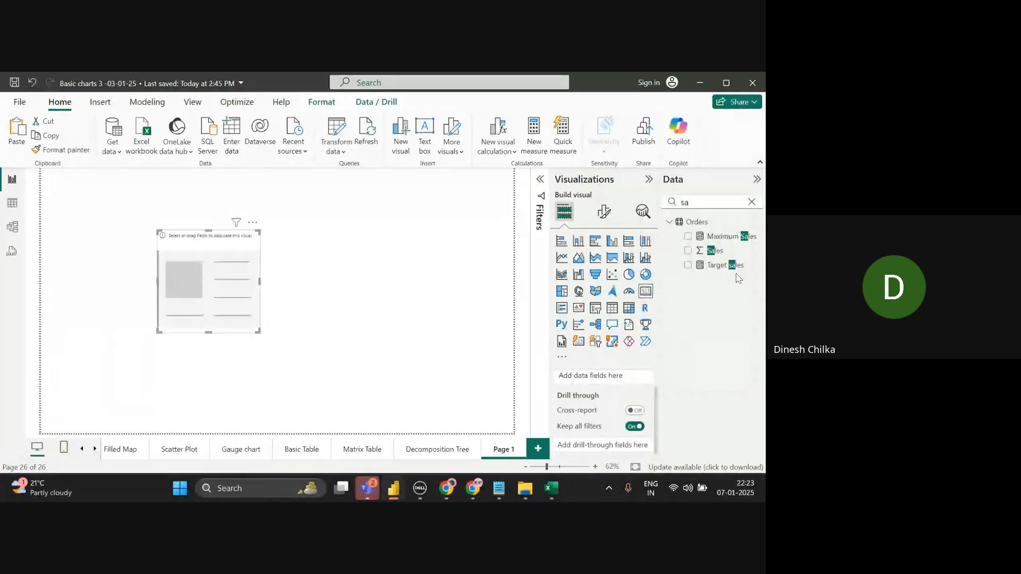
pyautogui.moveTo(729, 266); pyautogui.dragTo(241, 281)
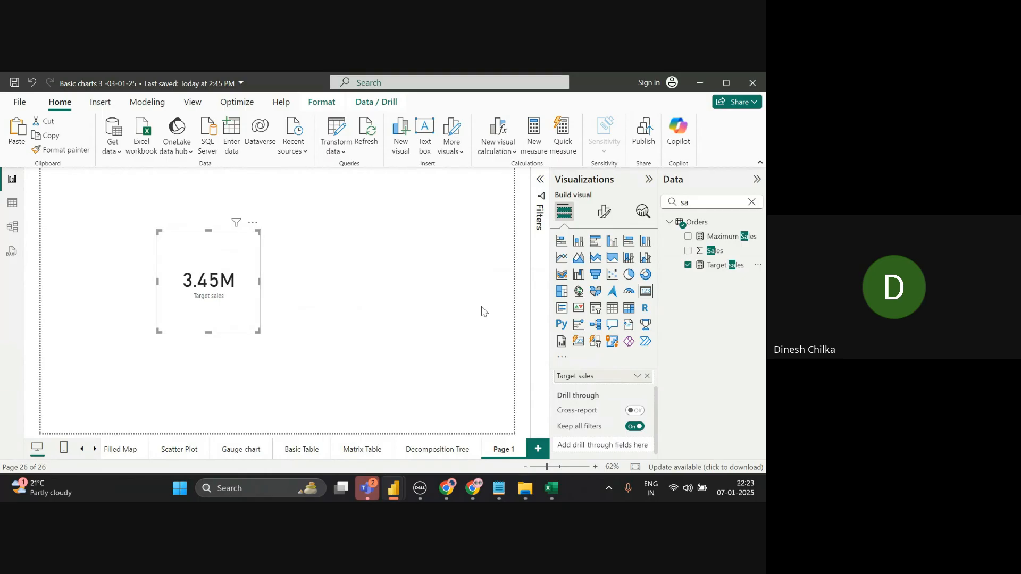
pyautogui.click(647, 376)
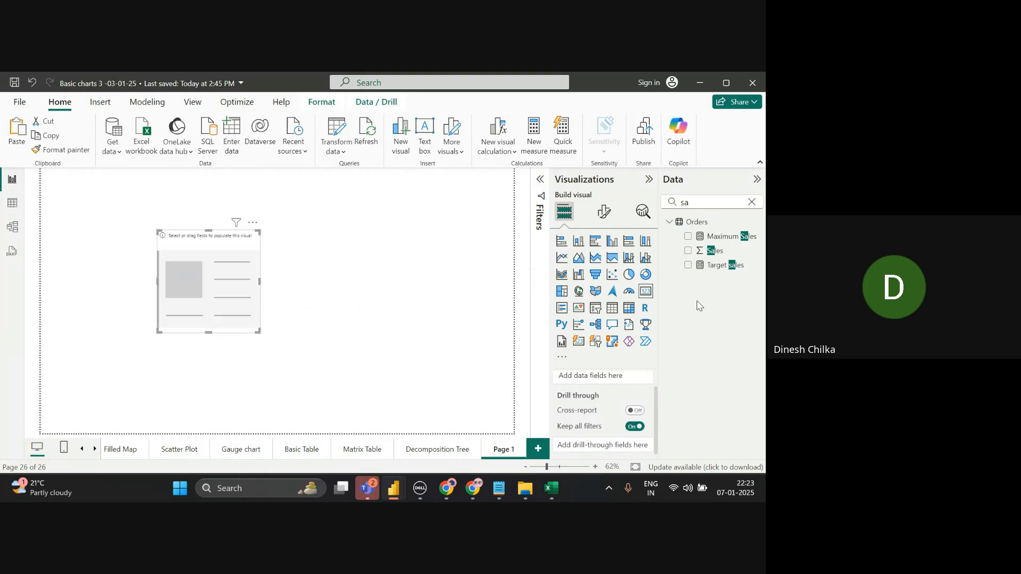
# - Search 'ca' in the Data pane, briefly show Category in the card, then remove it
pyautogui.click(750, 203)
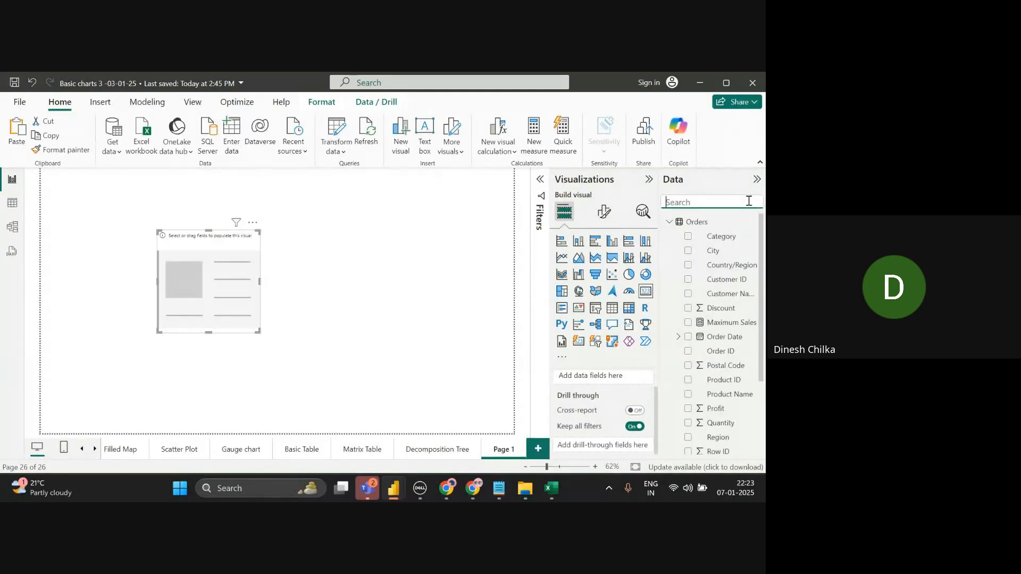
pyautogui.write('ca')
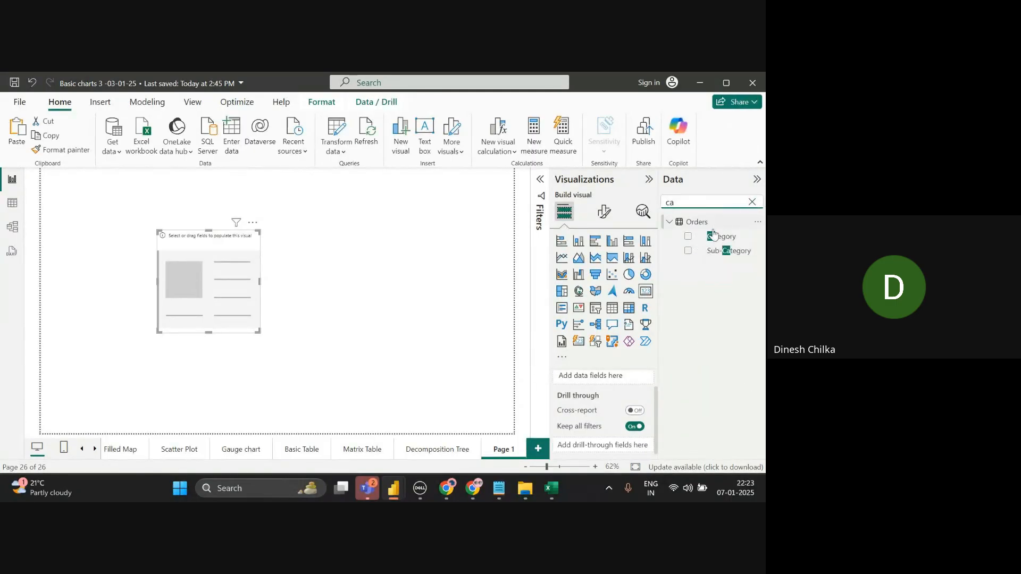
pyautogui.moveTo(715, 236); pyautogui.dragTo(607, 376)
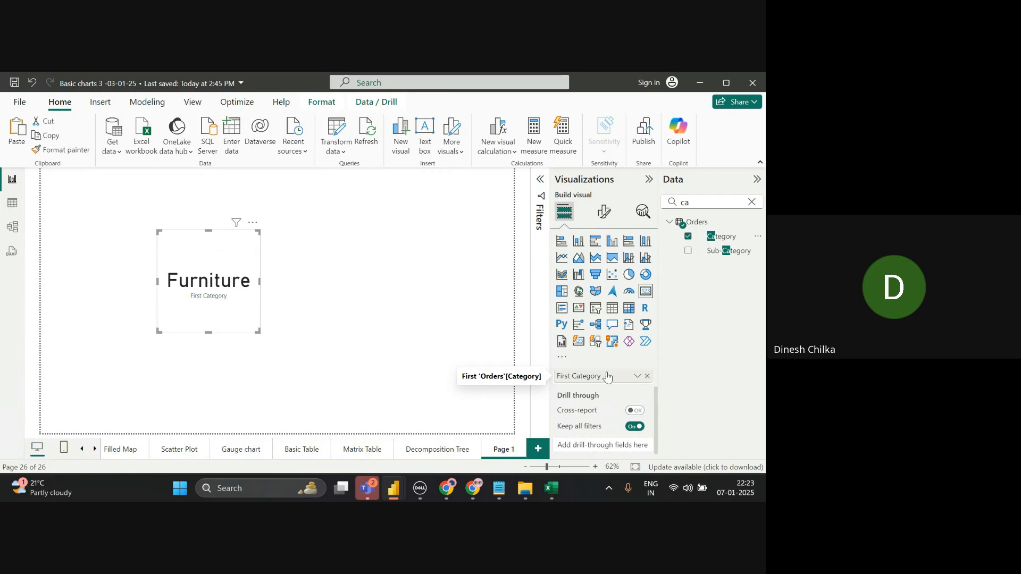
pyautogui.click(647, 376)
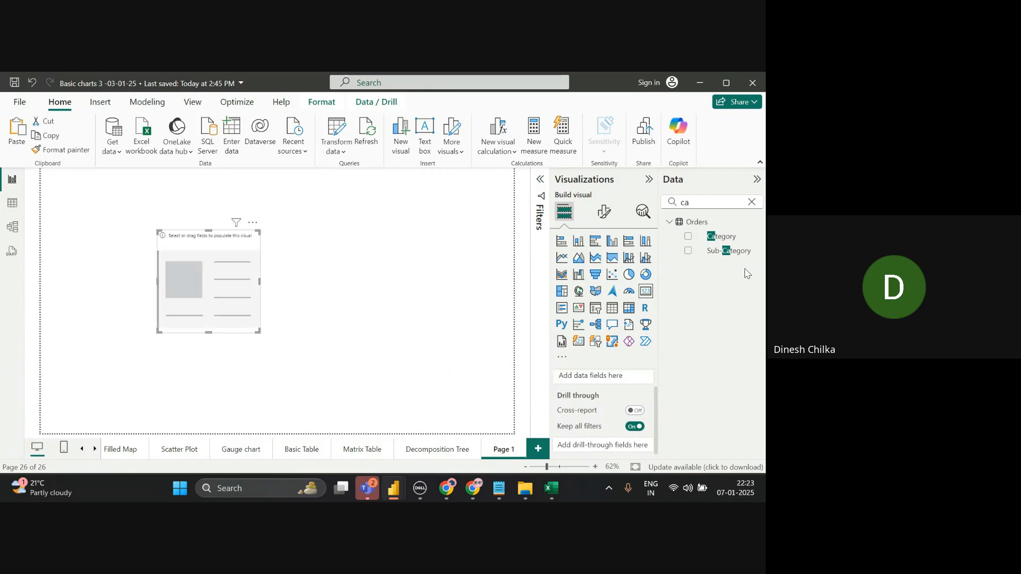
# - Show Sub-Category ('Accessories') in the card, widen it to fit, then remove the field
pyautogui.click(737, 252)
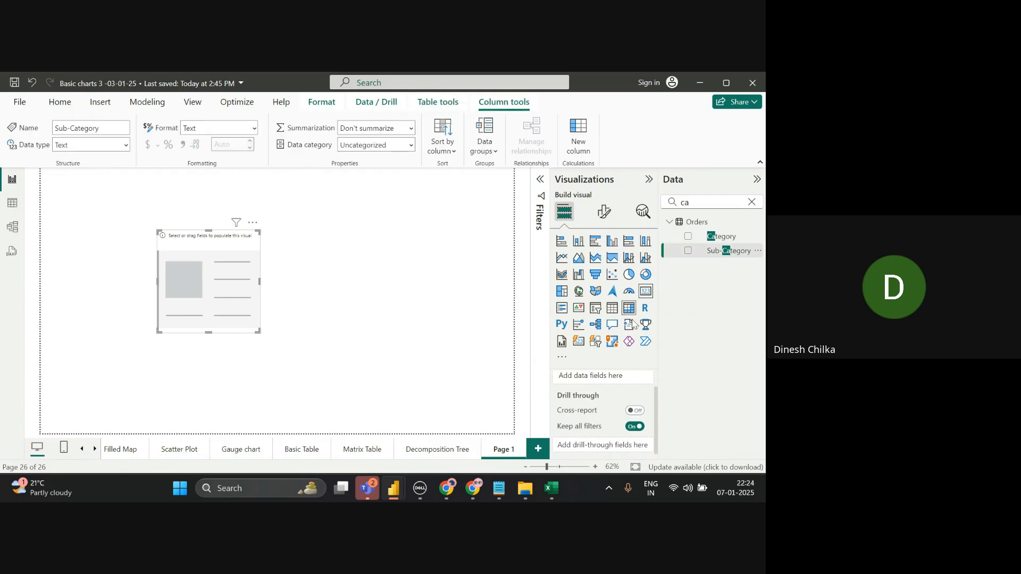
pyautogui.moveTo(737, 252); pyautogui.dragTo(620, 382)
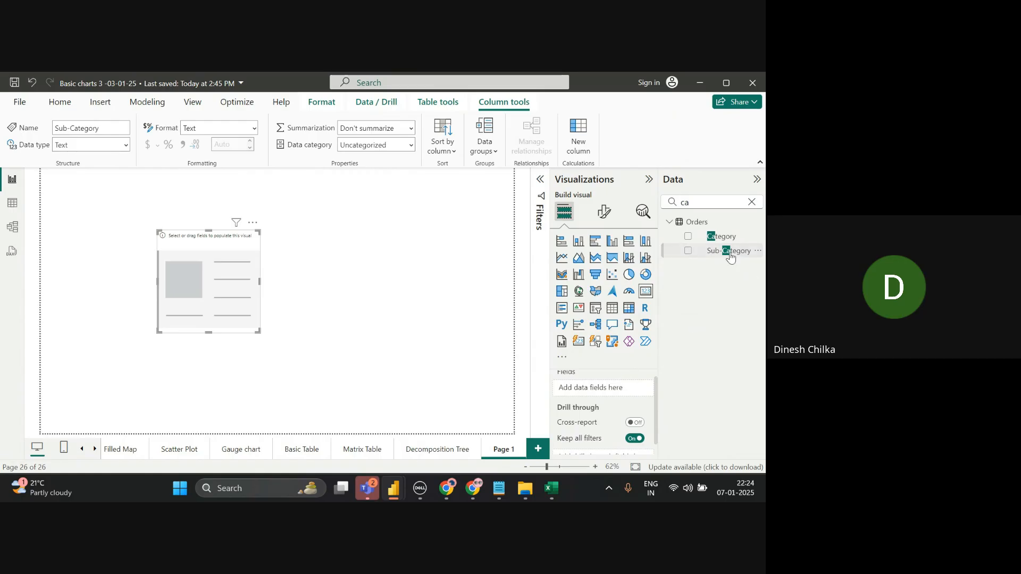
pyautogui.moveTo(730, 257); pyautogui.dragTo(636, 395)
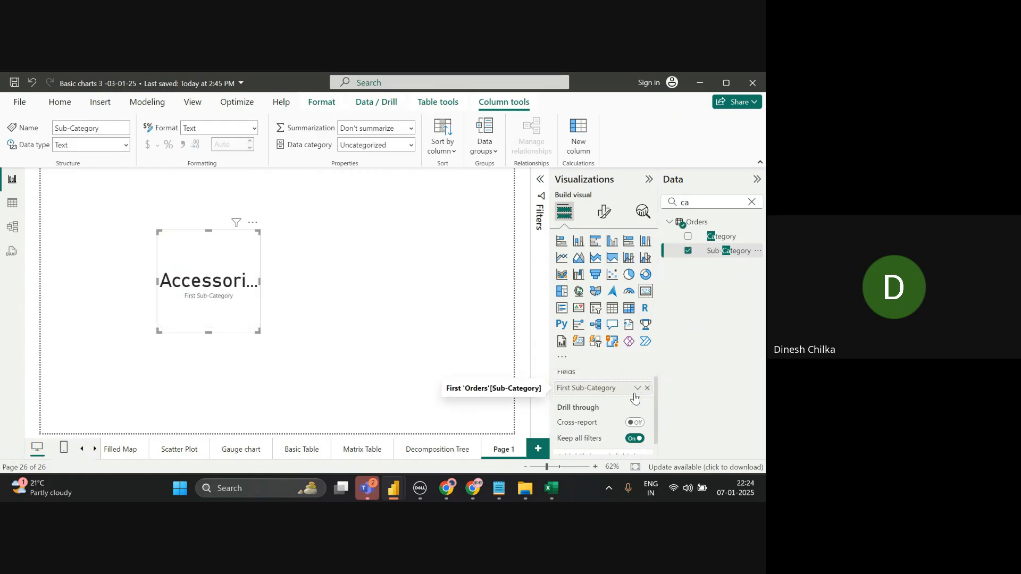
pyautogui.moveTo(258, 331); pyautogui.dragTo(360, 322)
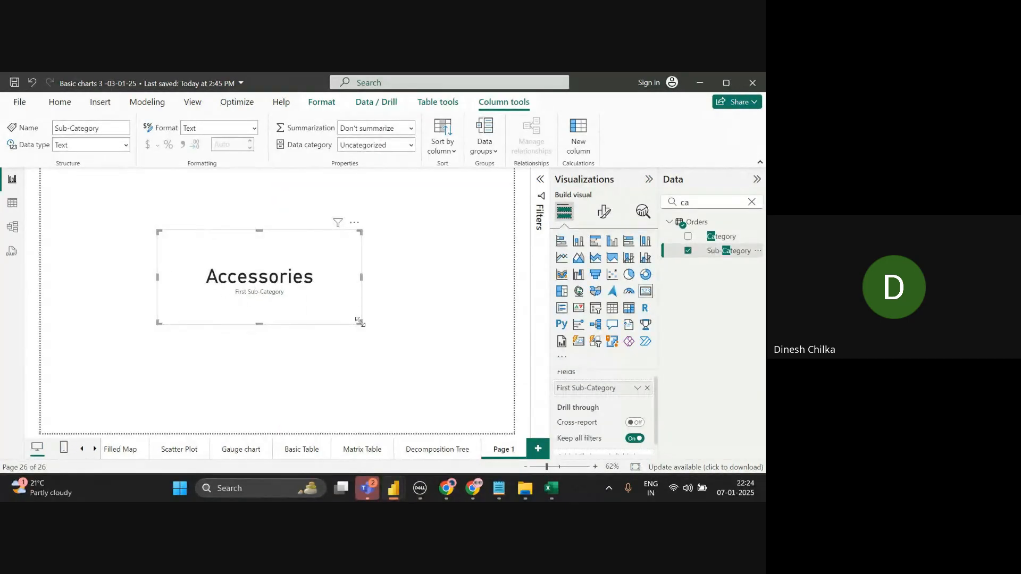
pyautogui.click(647, 388)
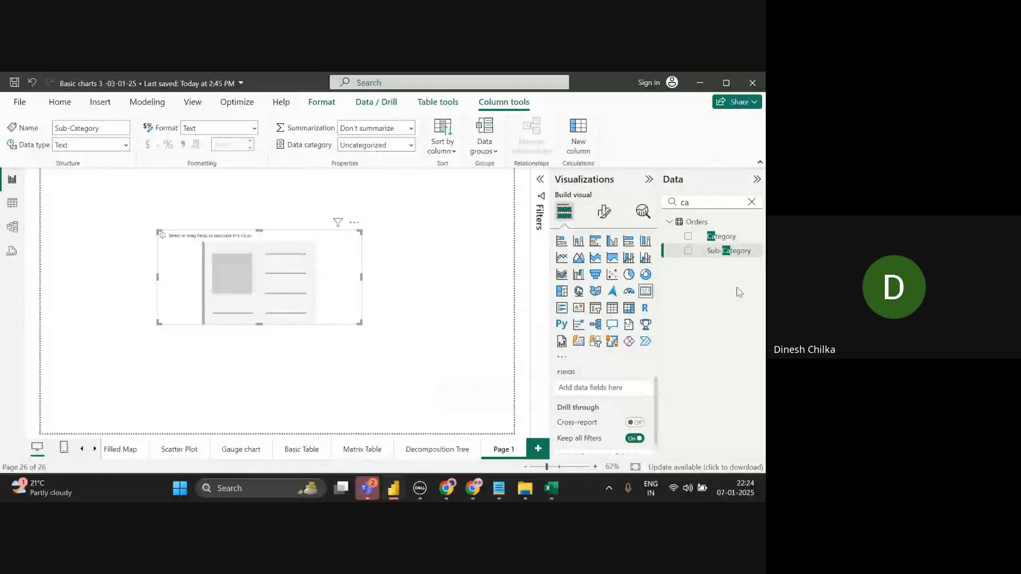
pyautogui.click(752, 202)
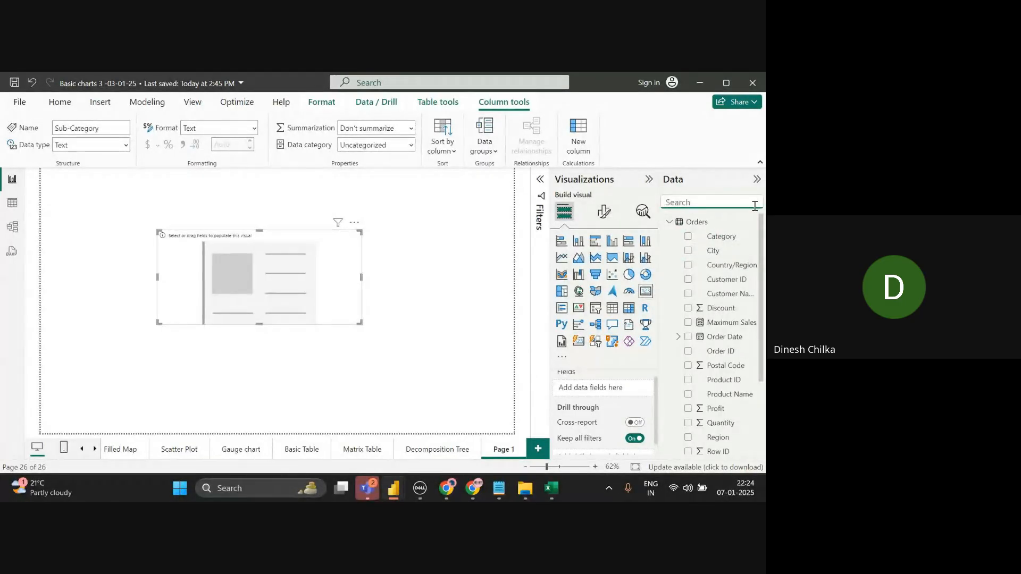
# - Add Sales to the card and try the Average, Minimum and Maximum aggregations
pyautogui.write('sa')
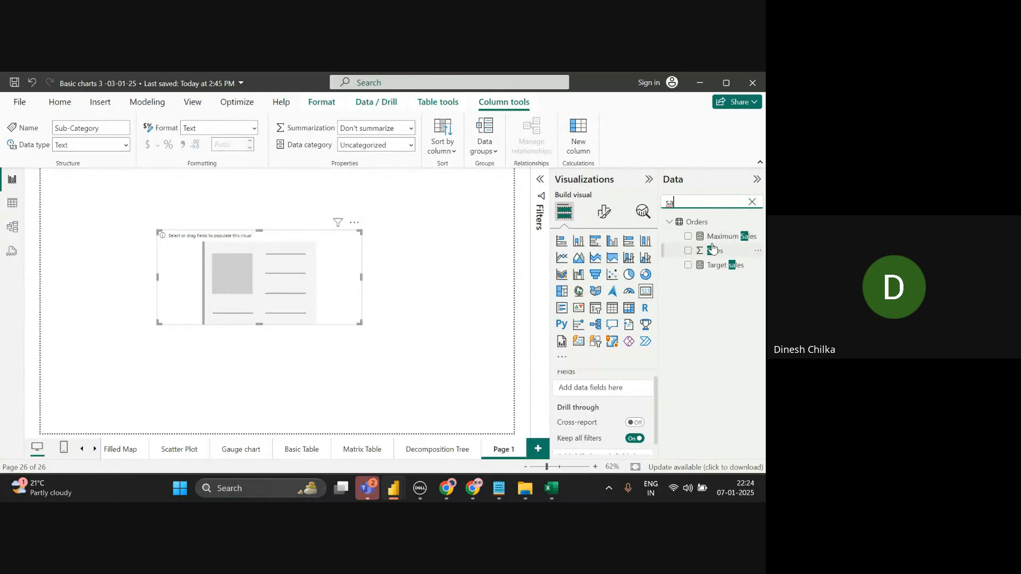
pyautogui.moveTo(712, 247); pyautogui.dragTo(596, 382)
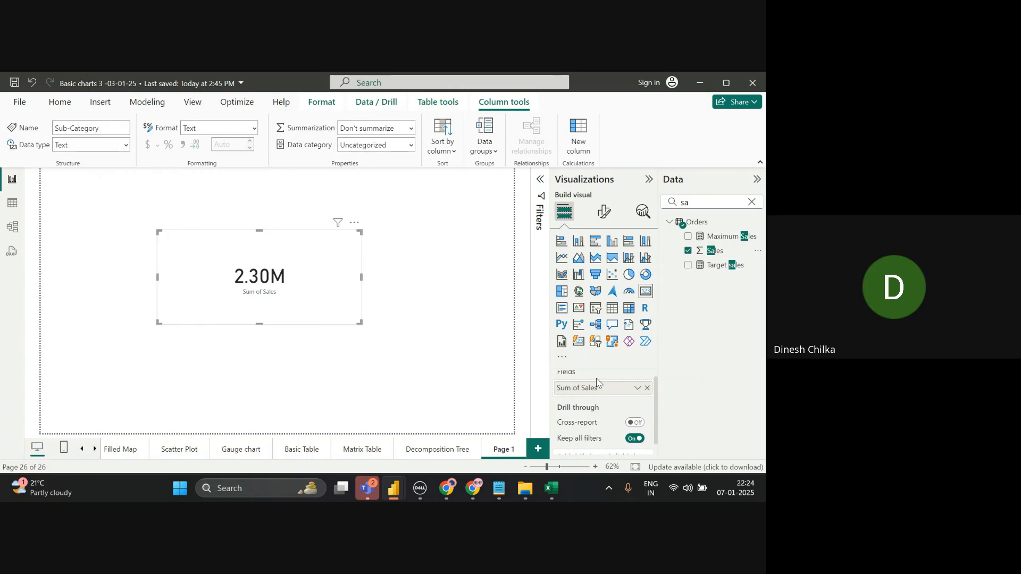
pyautogui.click(637, 388)
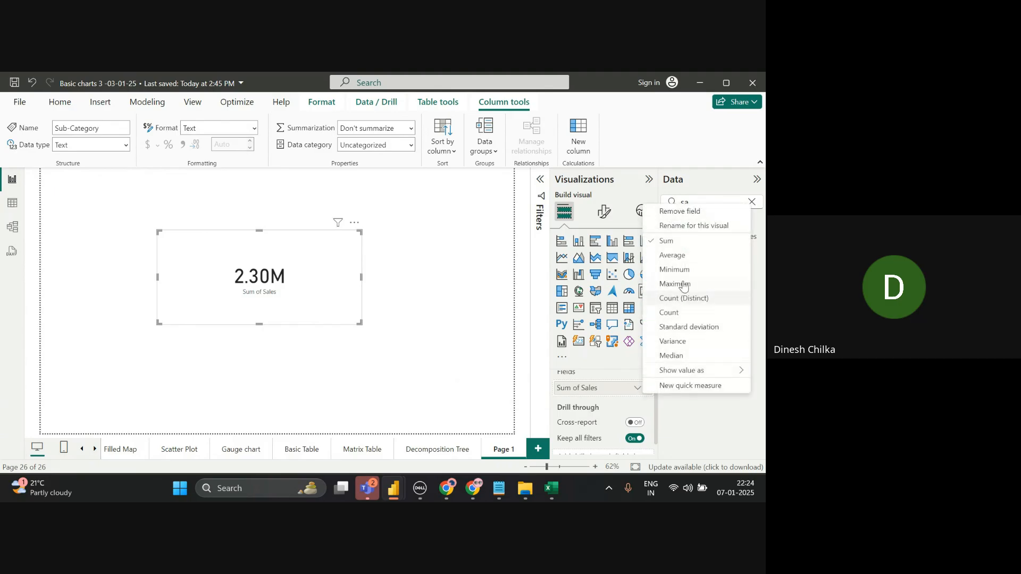
pyautogui.click(684, 256)
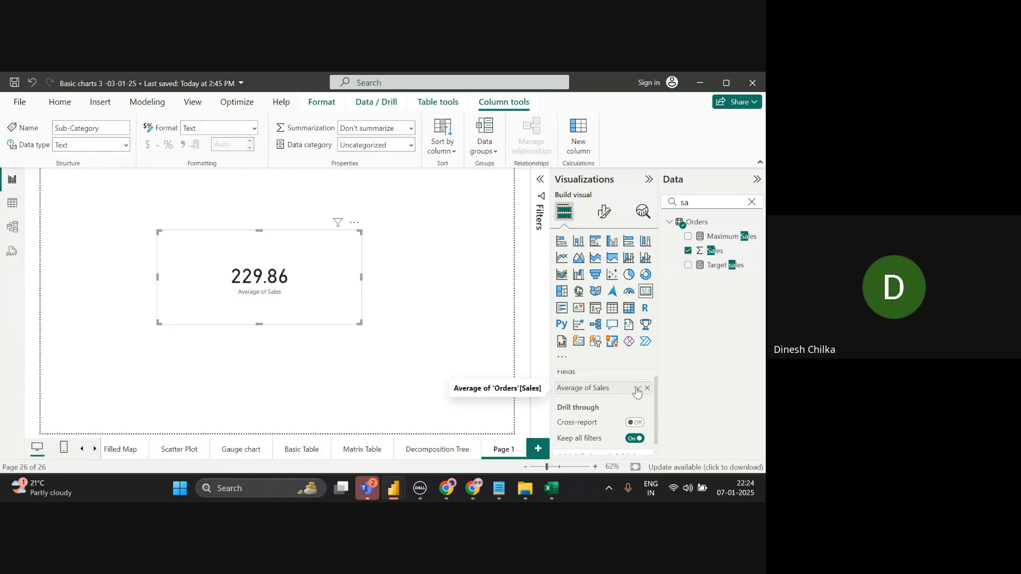
pyautogui.click(637, 389)
pyautogui.click(694, 266)
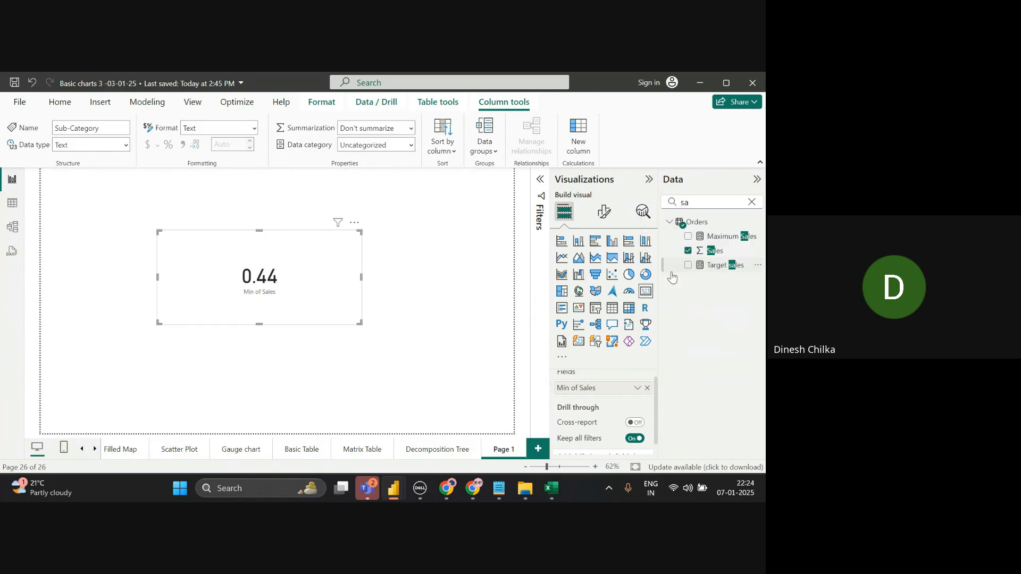
pyautogui.click(636, 389)
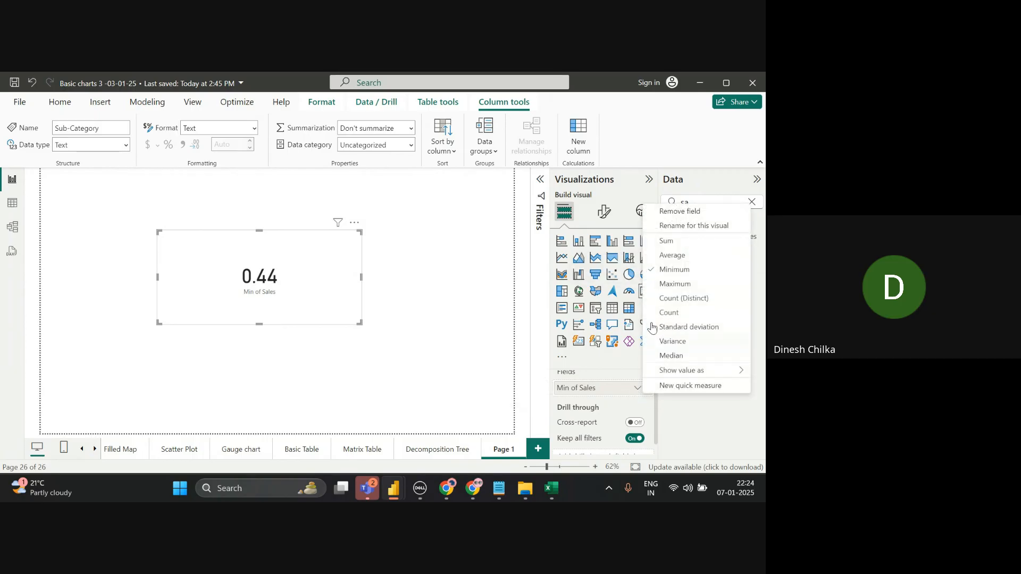
pyautogui.click(663, 286)
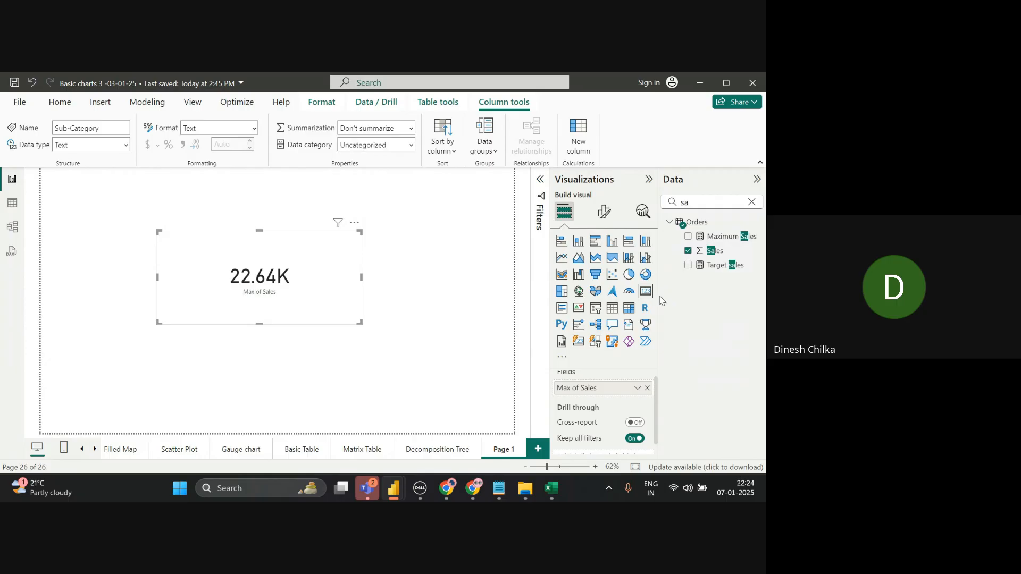
# - Set the card to Sum of Sales (2.30M) and resize it smaller
pyautogui.click(637, 389)
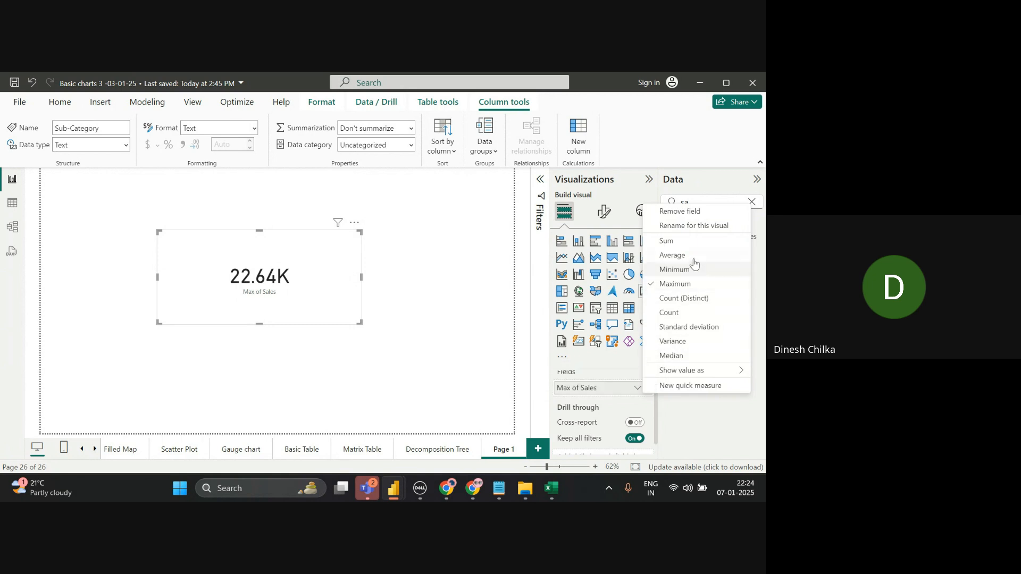
pyautogui.click(669, 241)
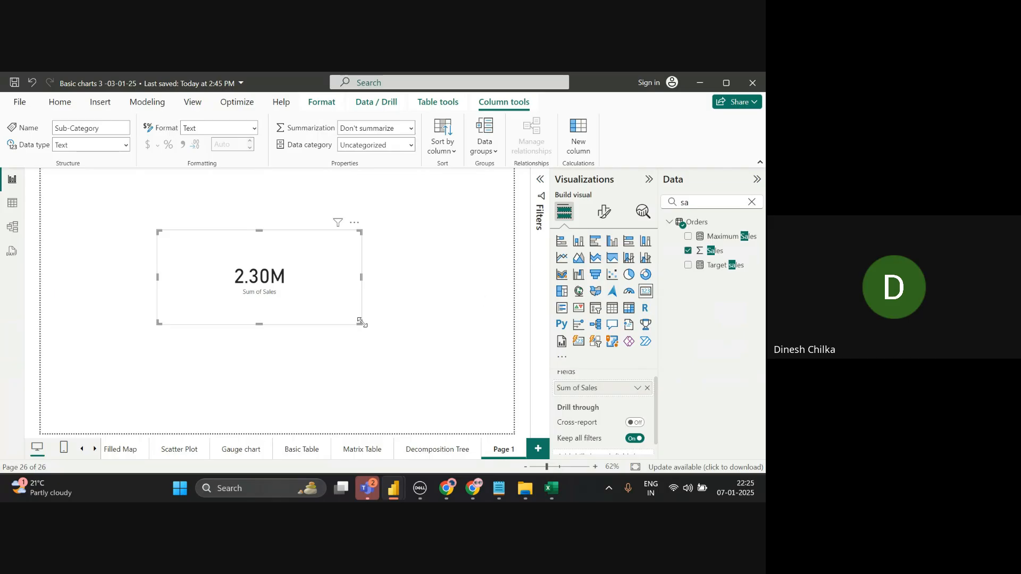
pyautogui.moveTo(360, 323); pyautogui.dragTo(309, 314)
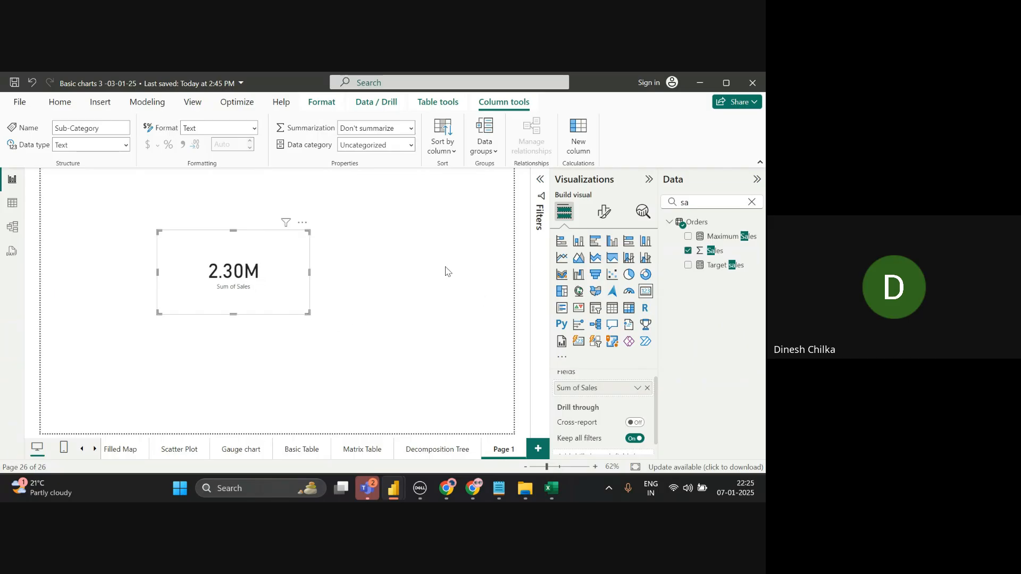
# - Open the card's format settings and look through the callout value and category label options
pyautogui.click(604, 211)
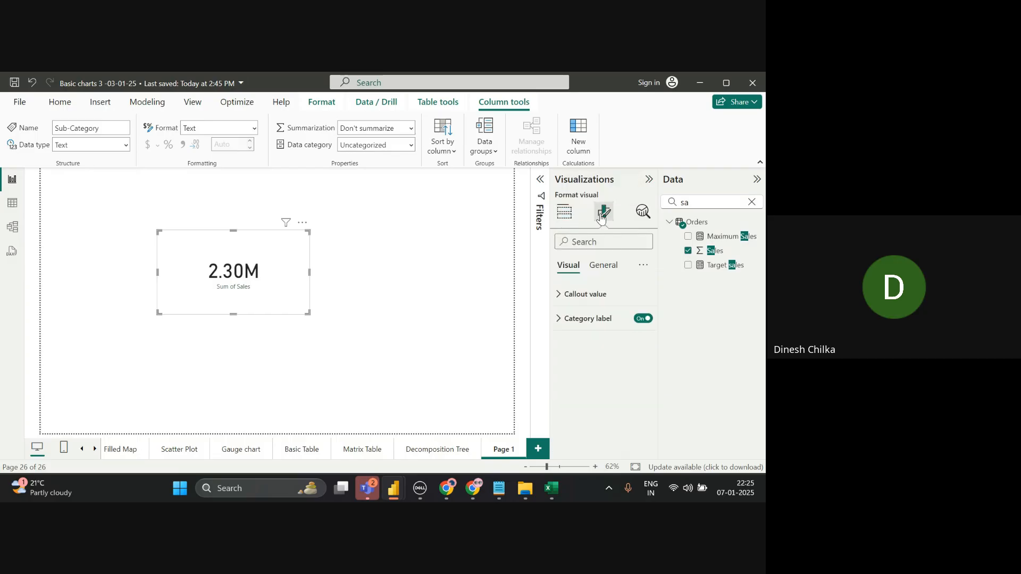
pyautogui.click(595, 296)
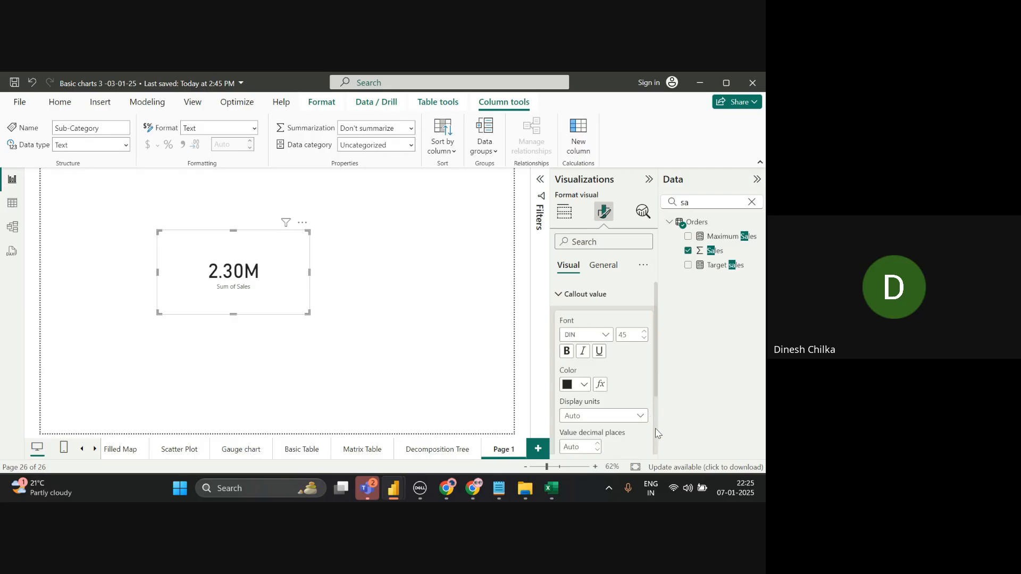
pyautogui.scroll(-3, 655, 434)
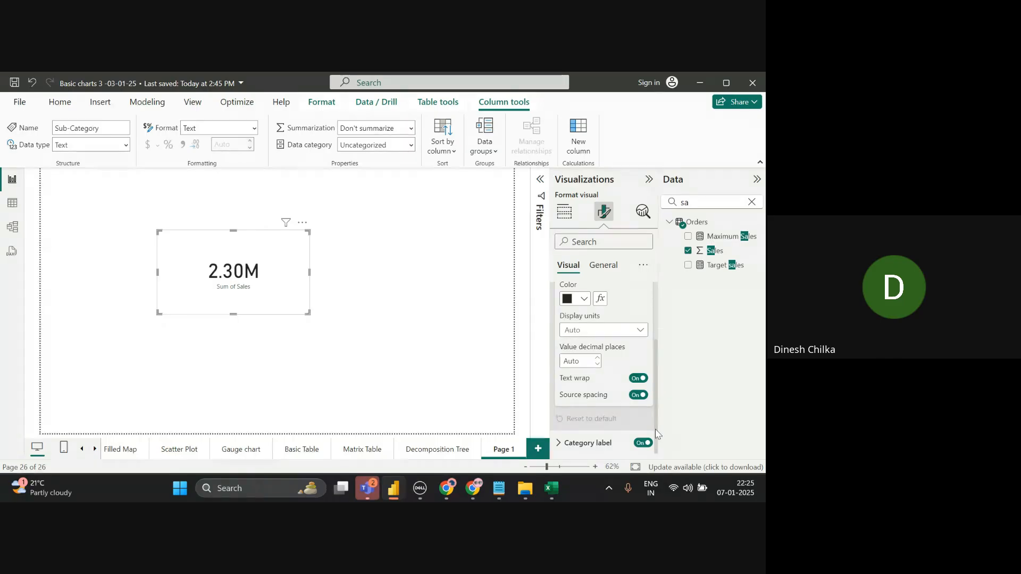
pyautogui.click(600, 442)
pyautogui.scroll(-2, 658, 425)
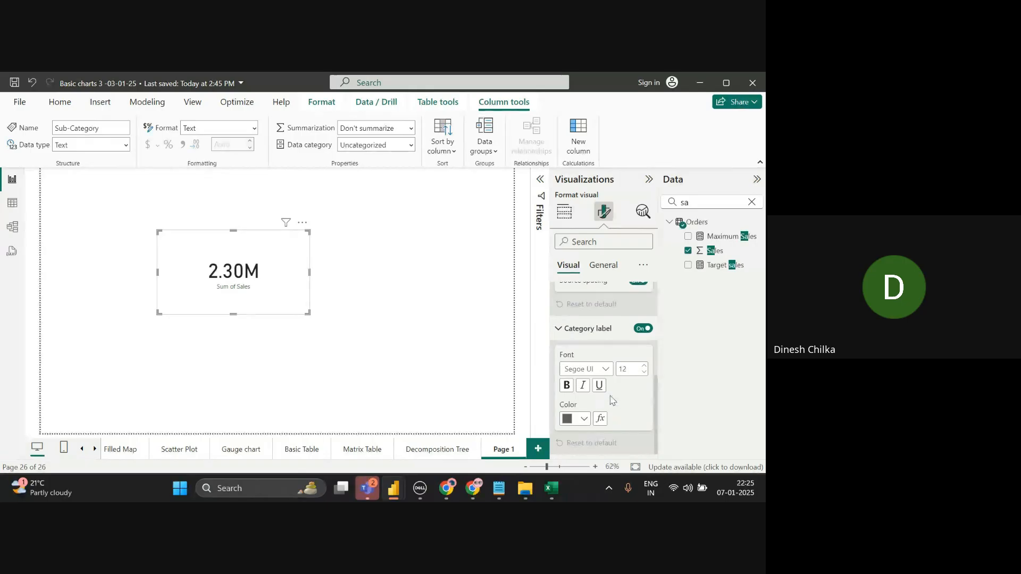
pyautogui.click(603, 265)
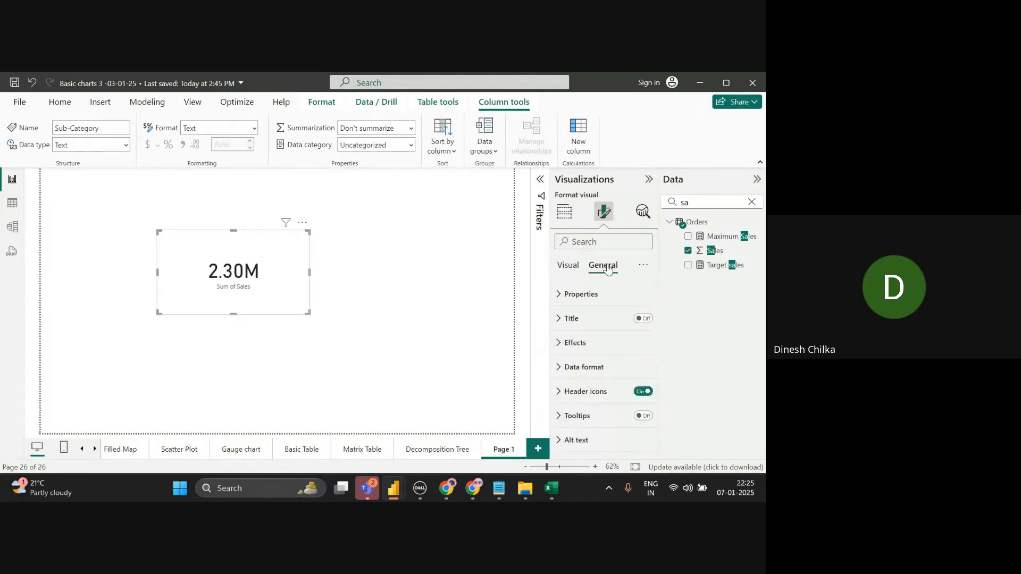
# - Turn on the card's Effects background, trying blue and pink before settling on yellow
pyautogui.click(605, 343)
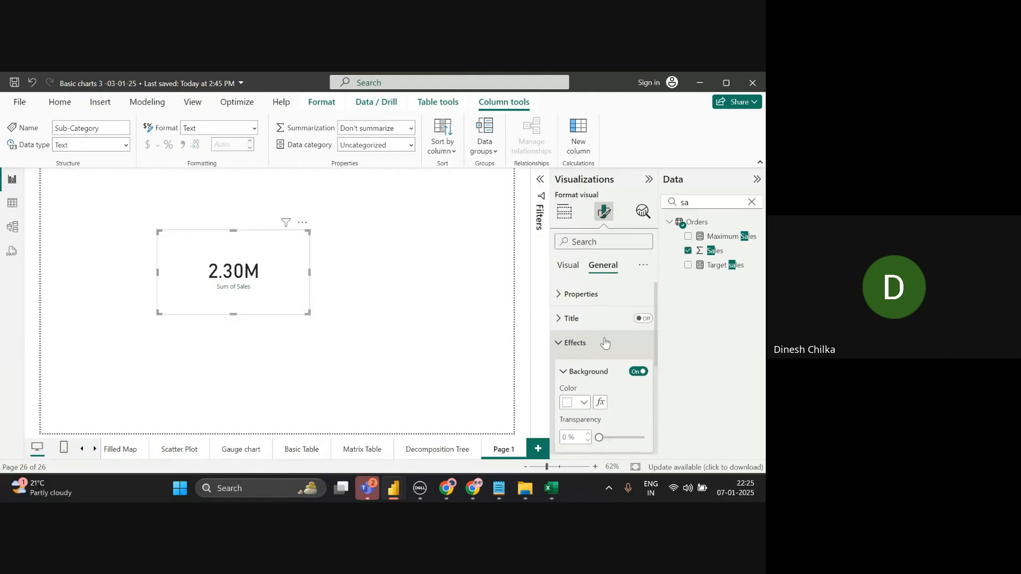
pyautogui.click(604, 344)
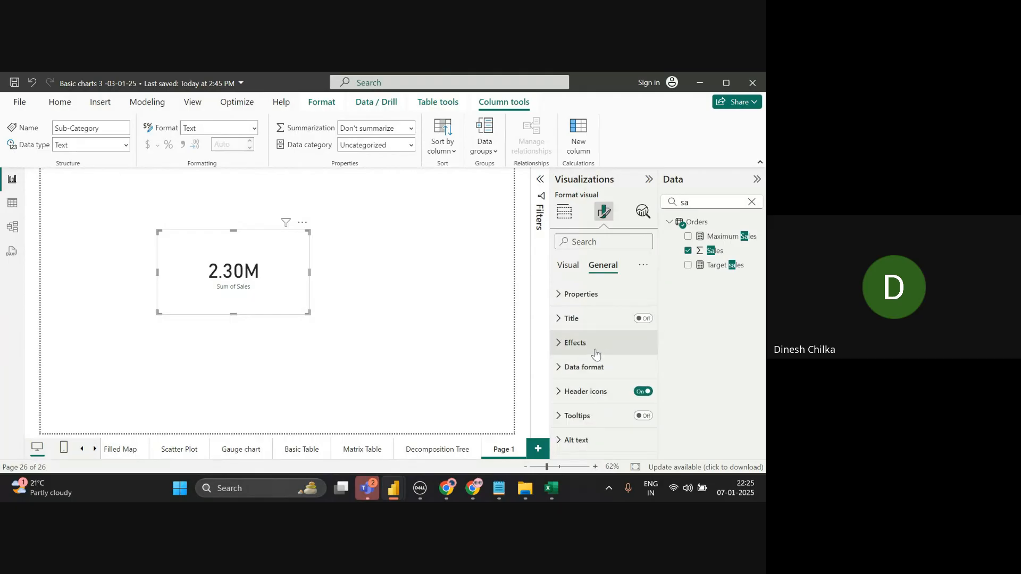
pyautogui.click(596, 353)
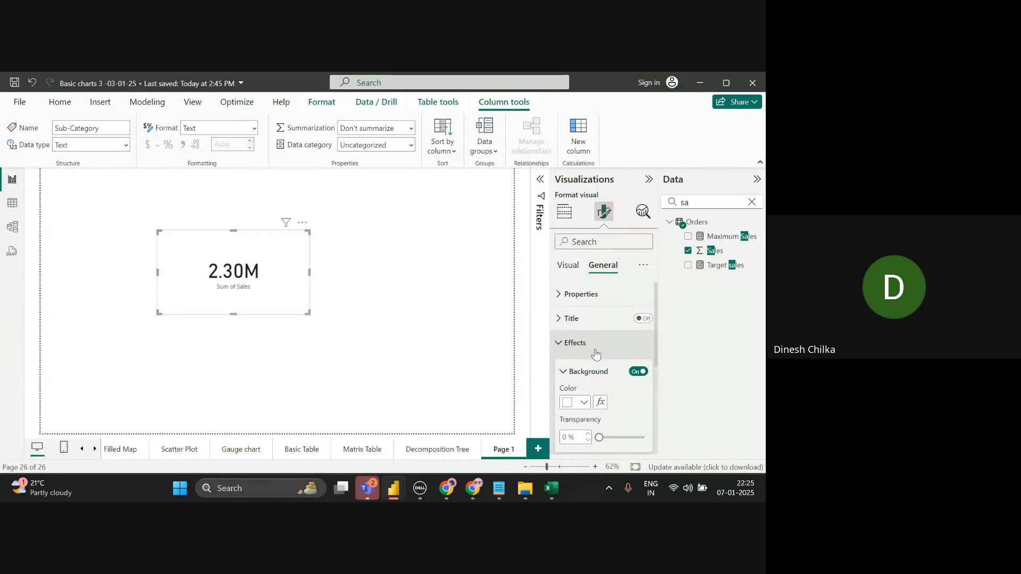
pyautogui.click(580, 402)
pyautogui.click(575, 350)
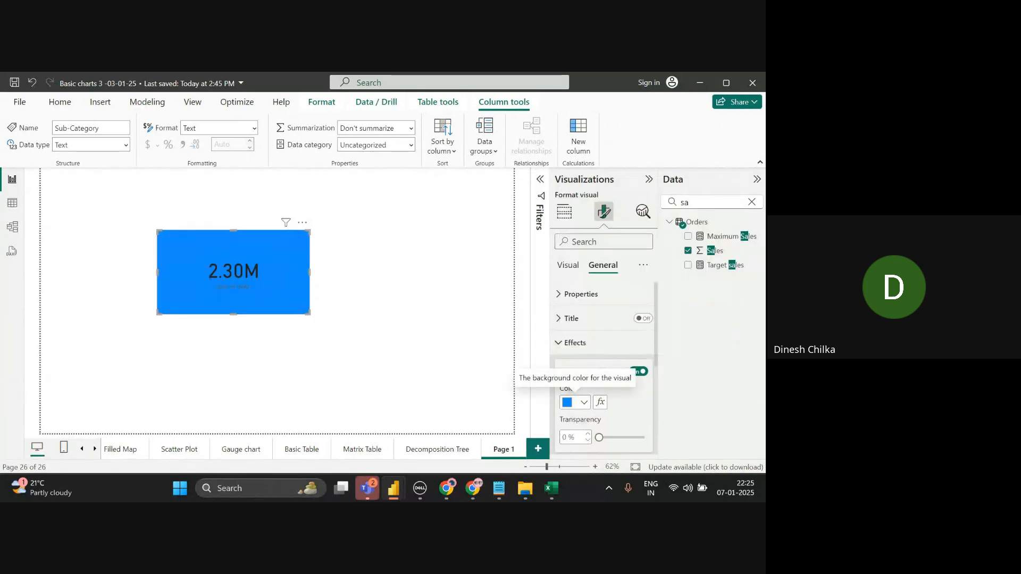
pyautogui.click(579, 403)
pyautogui.click(676, 257)
pyautogui.click(725, 264)
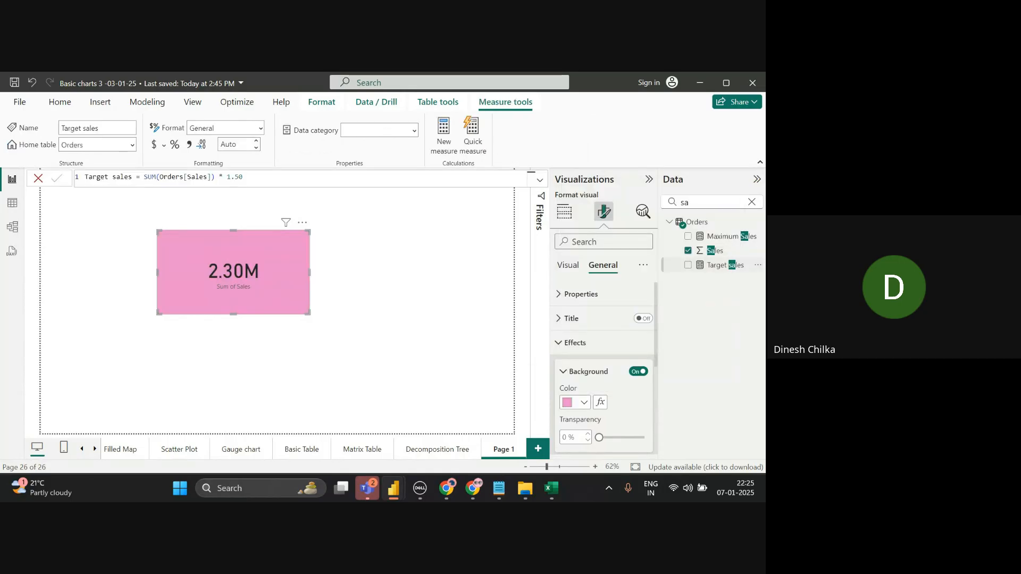
pyautogui.click(580, 403)
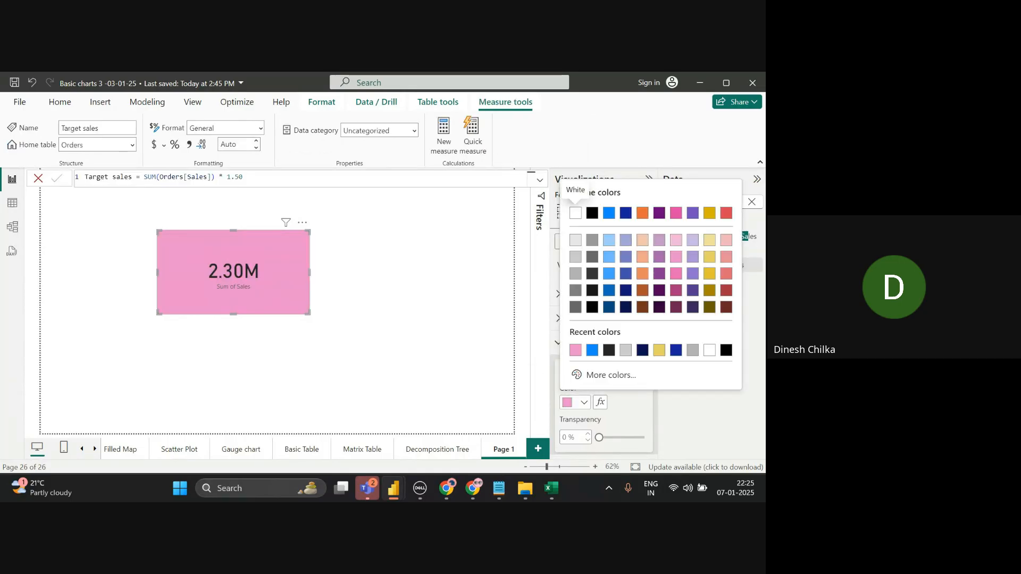
pyautogui.click(659, 350)
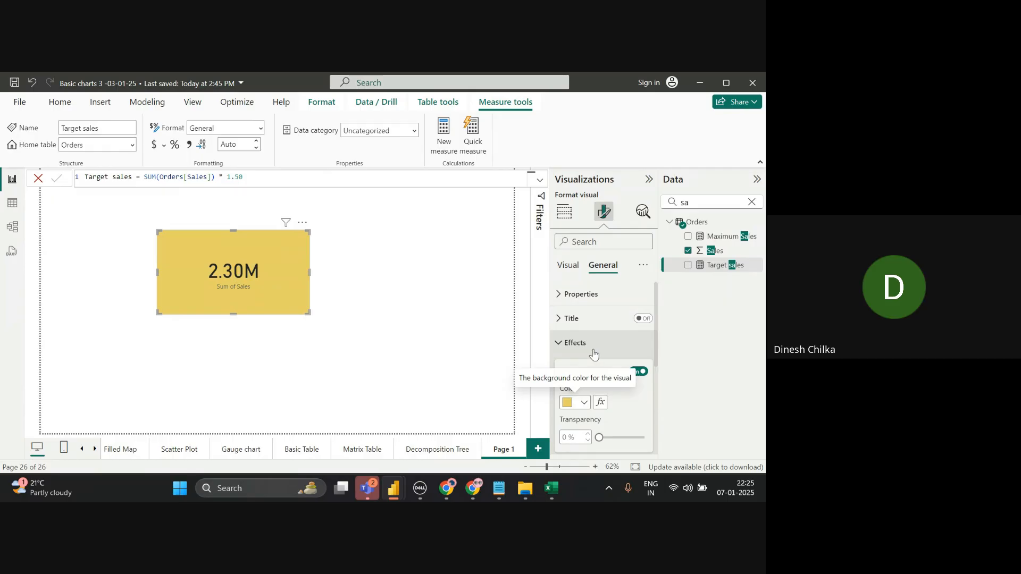
pyautogui.click(564, 349)
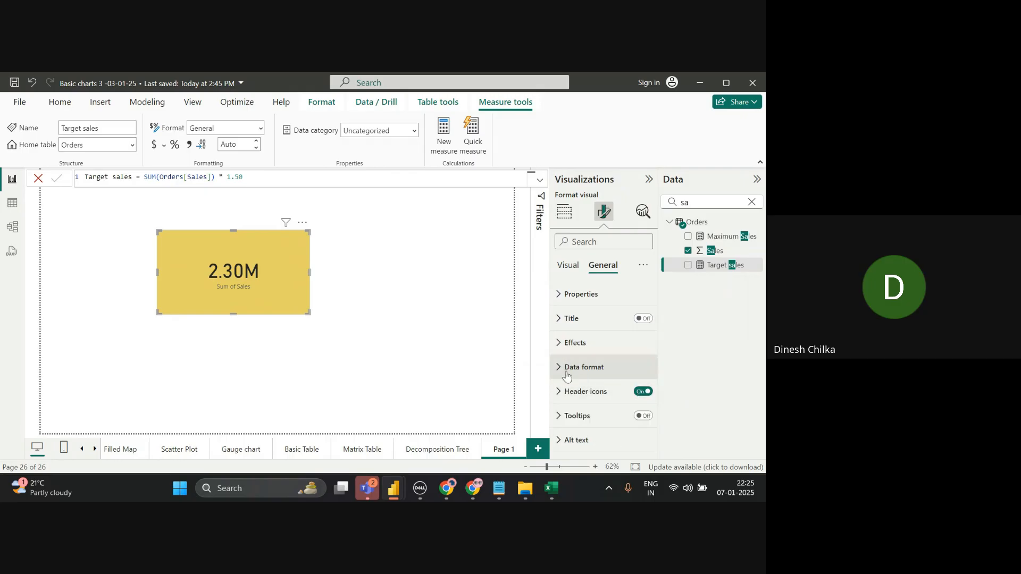
# - Browse the card's data format number formats without changing anything
pyautogui.click(566, 374)
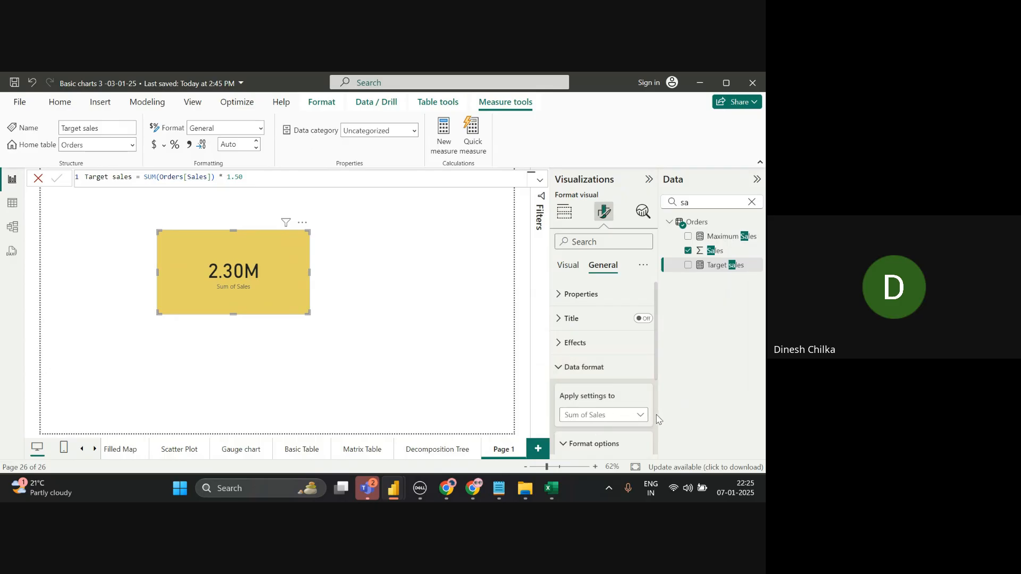
pyautogui.scroll(-3, 654, 414)
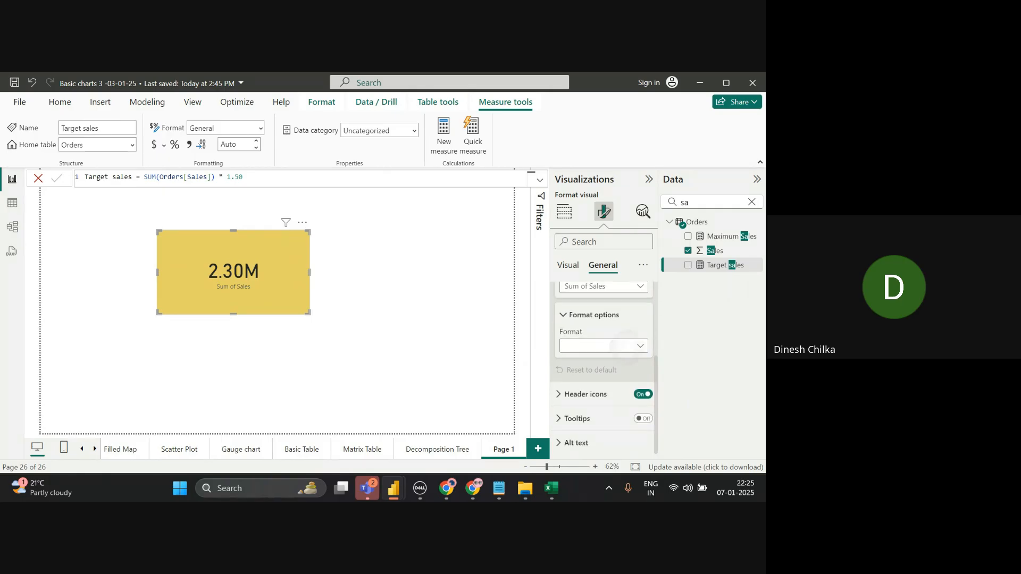
pyautogui.click(604, 345)
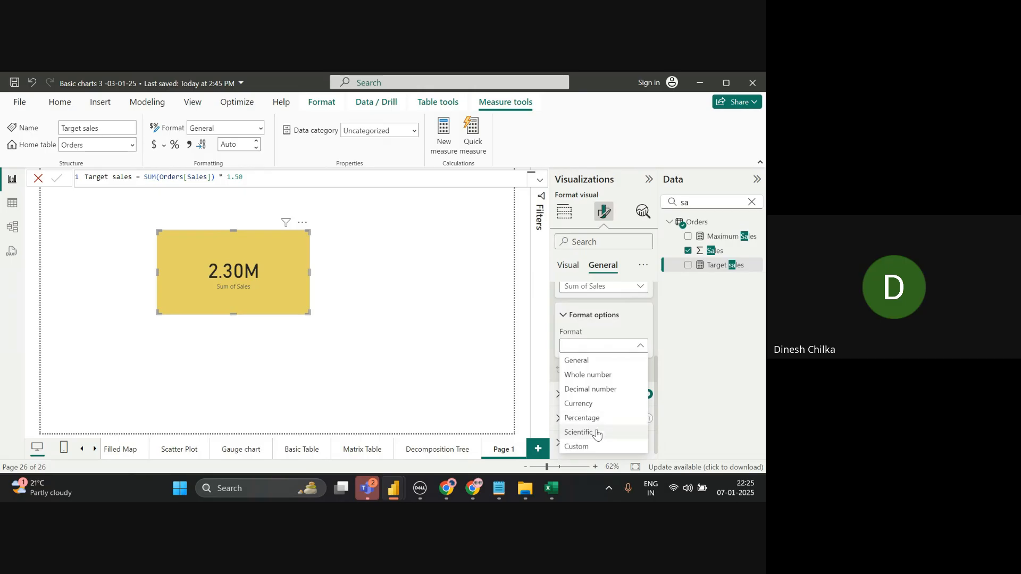
pyautogui.click(506, 346)
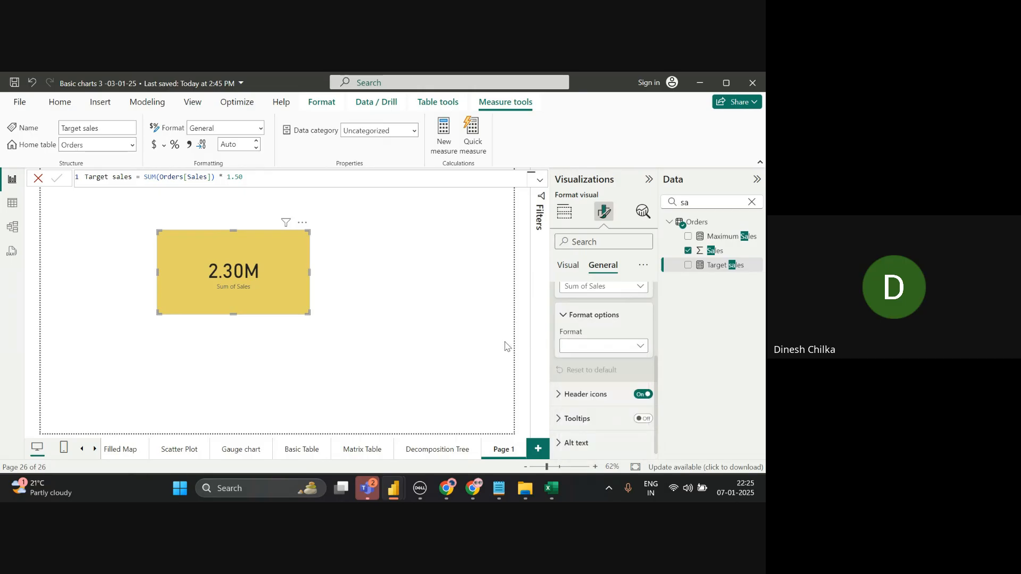
pyautogui.scroll(3, 585, 346)
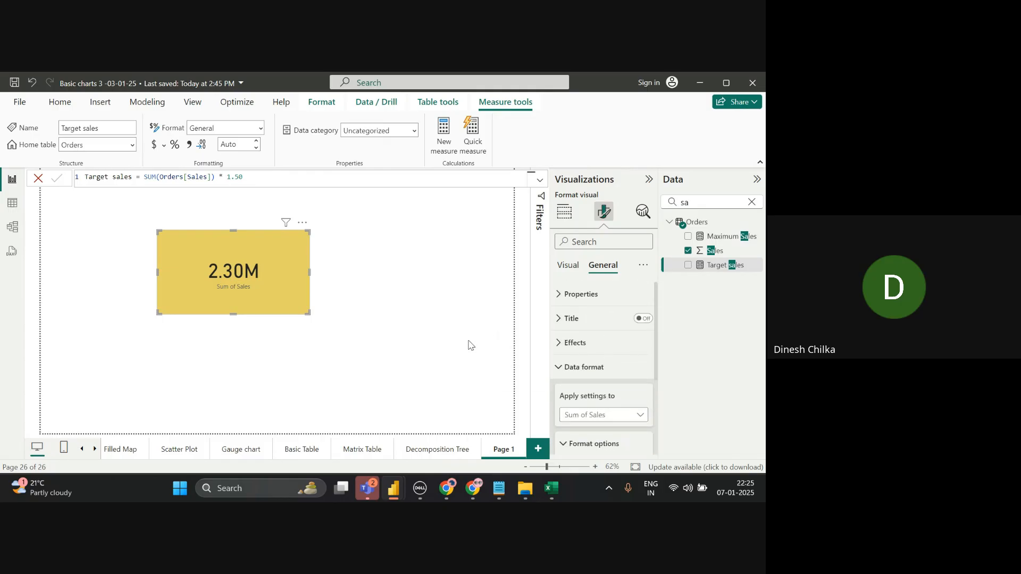
# - Rename Page 1 to 'card', then close the open formula bar and return to Build visual
pyautogui.doubleClick(513, 450)
pyautogui.write('cal')
pyautogui.press('BackSpace')
pyautogui.write('rd')
pyautogui.press('Return')
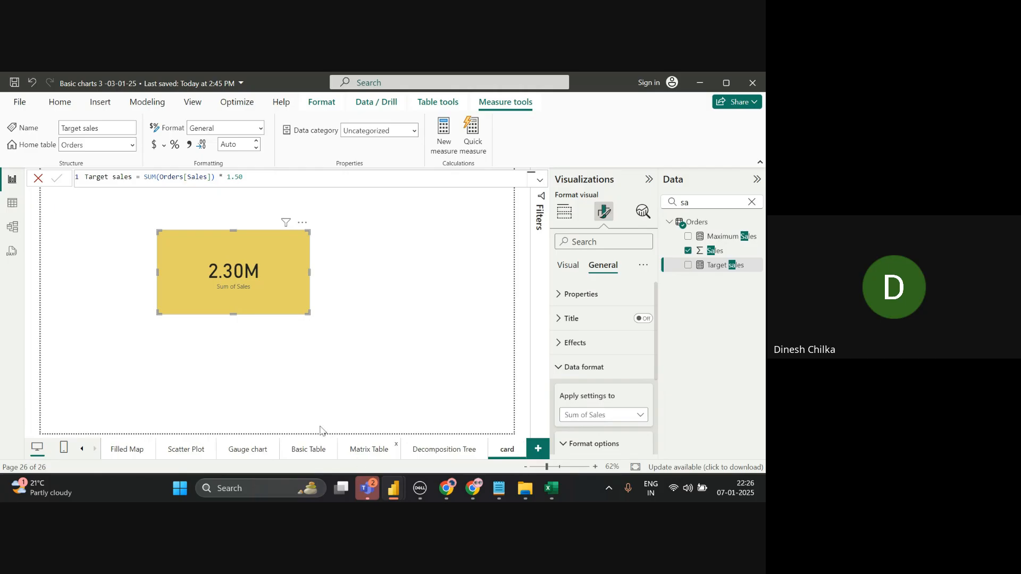
pyautogui.click(38, 179)
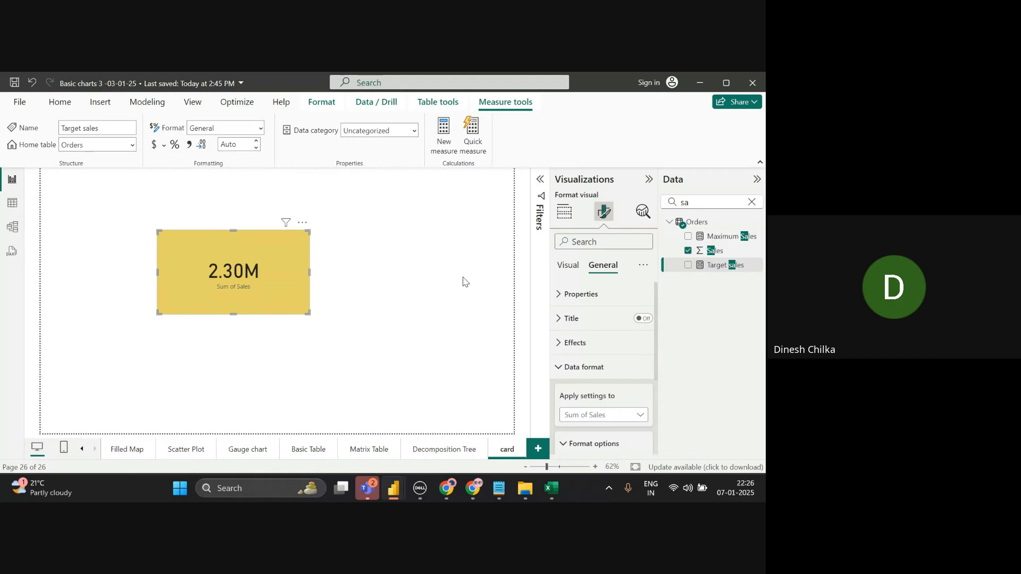
pyautogui.click(572, 219)
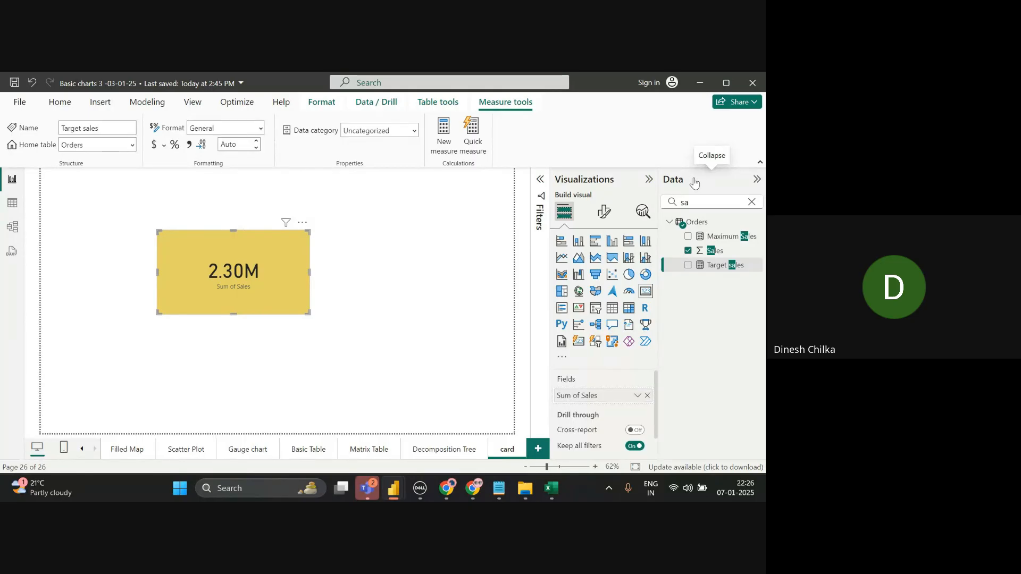
# - Start Power BI sign-in by typing part of the account email, then switch to Google Meet
pyautogui.click(658, 81)
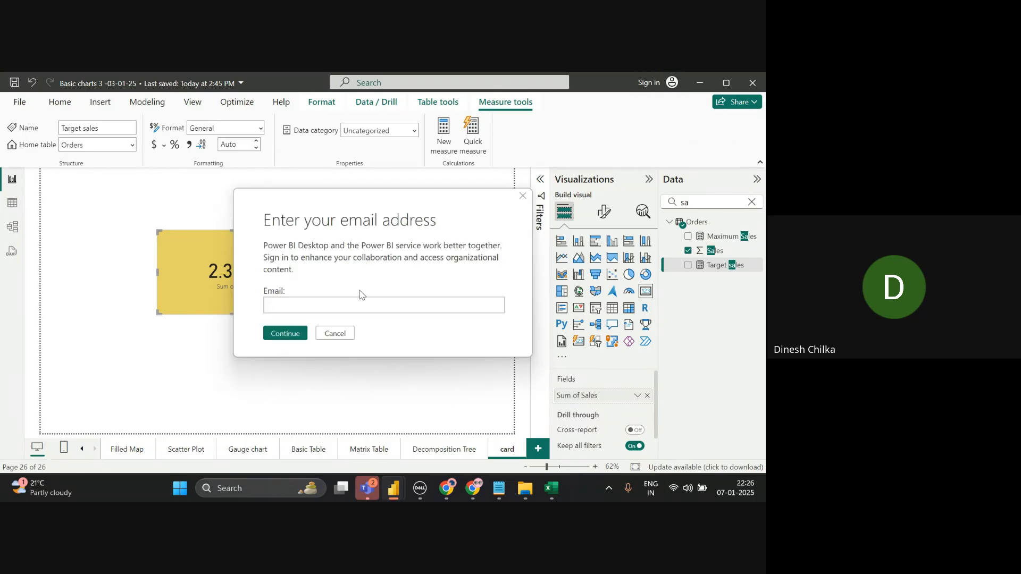
pyautogui.click(349, 302)
pyautogui.hotkey('alt', 'Tab')
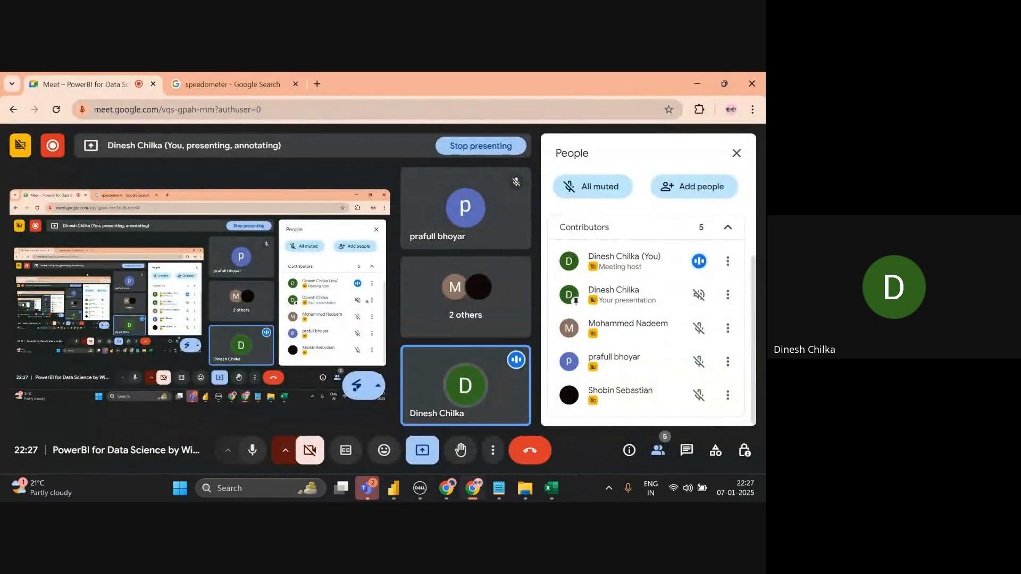
# - Bring up the Notion Power Bi Course window and load the Power BI sign-in page in a new tab
pyautogui.moveTo(454, 492)
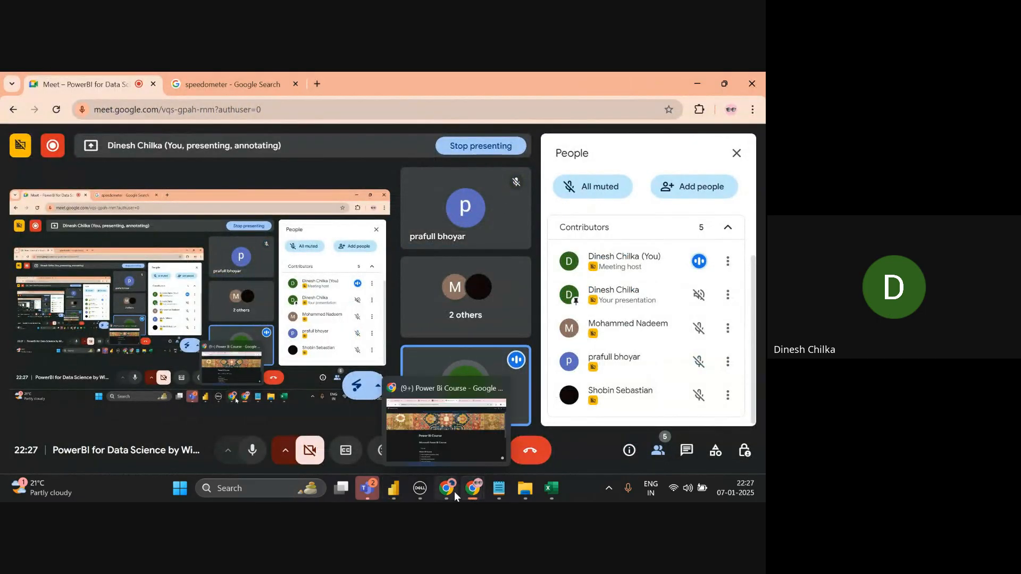
pyautogui.click(458, 442)
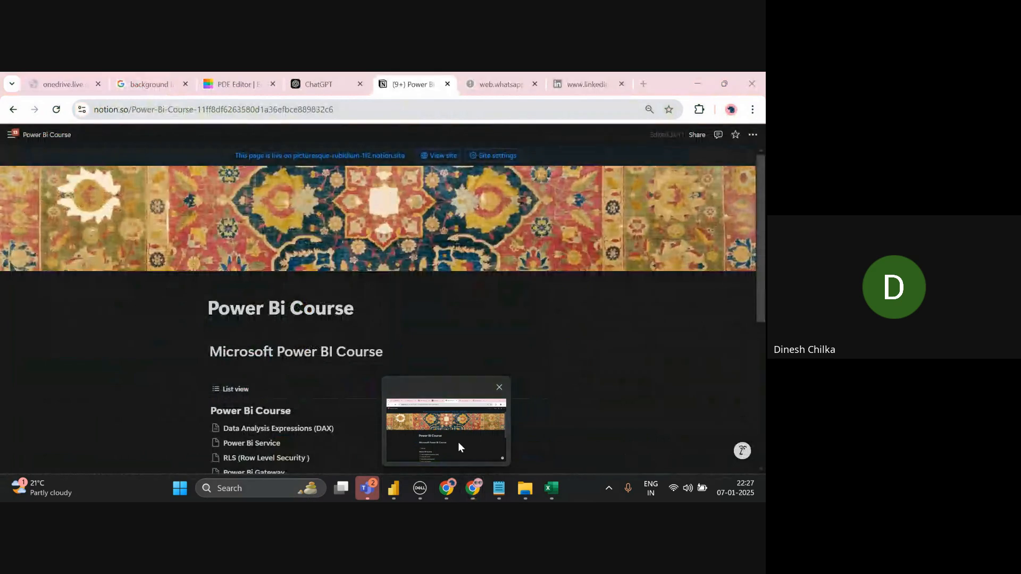
pyautogui.click(642, 84)
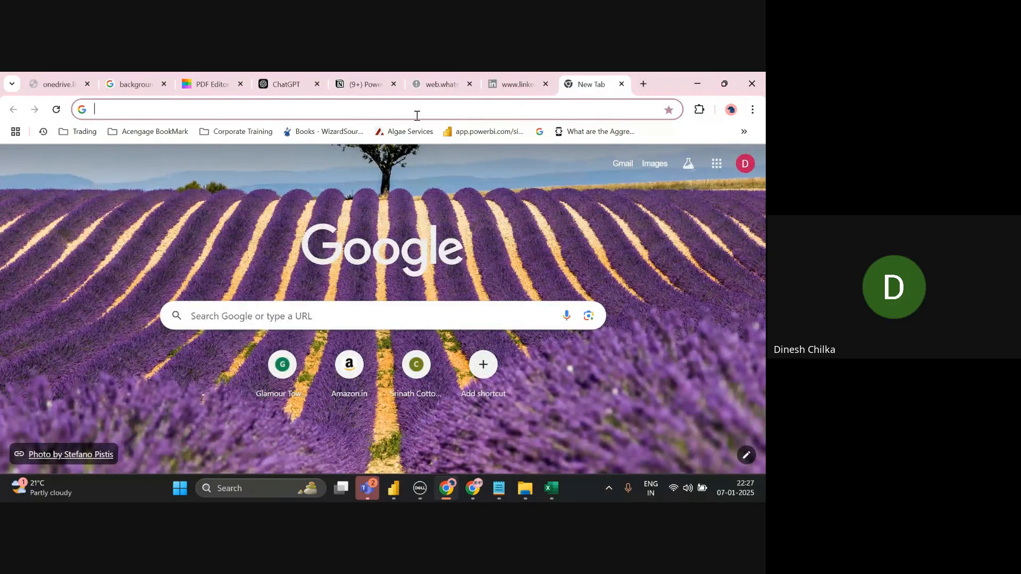
pyautogui.write('d')
pyautogui.press('BackSpace')
pyautogui.press('BackSpace')
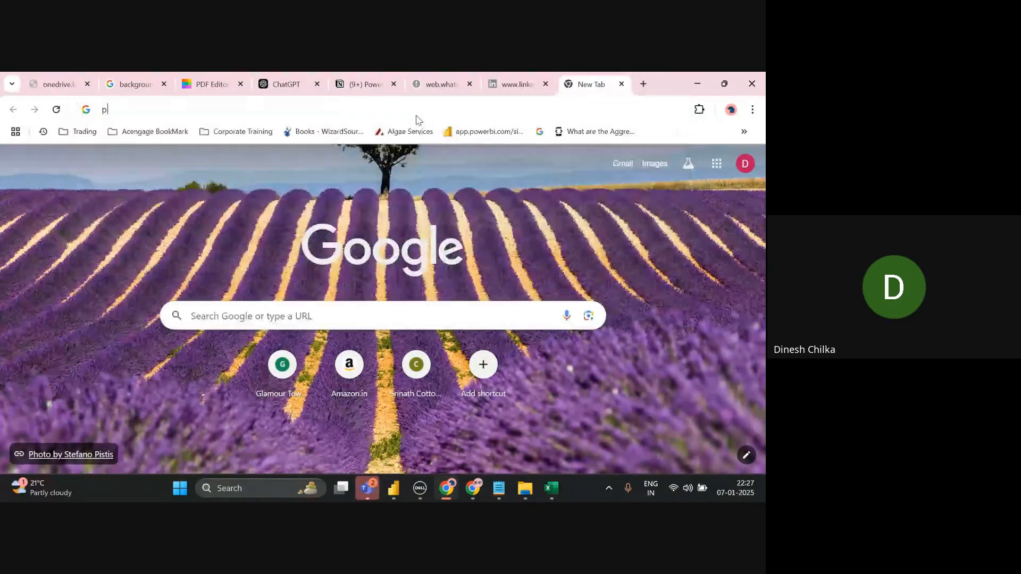
pyautogui.write('pw')
pyautogui.press('BackSpace')
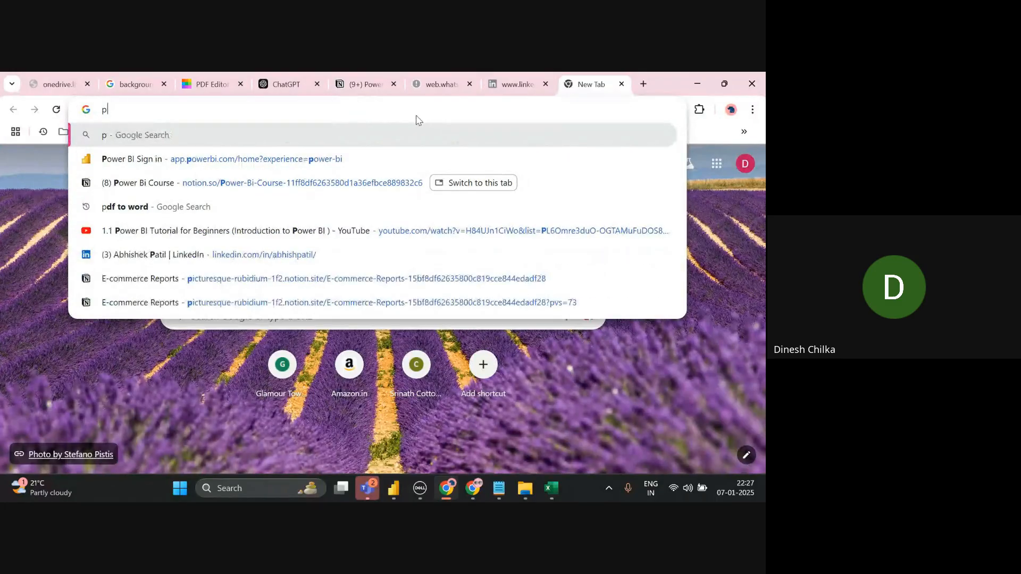
pyautogui.press('Down')
pyautogui.press('Return')
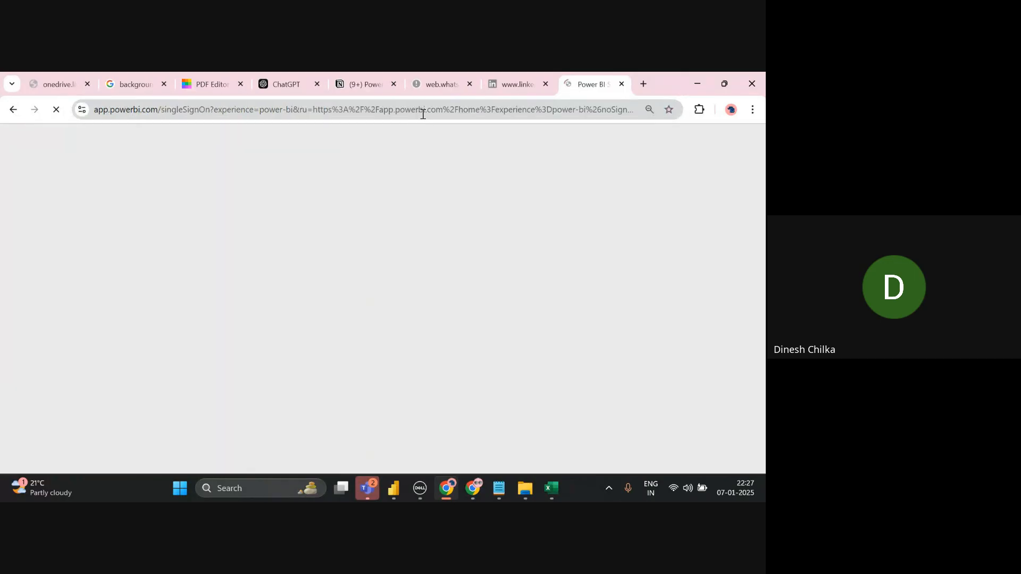
# - Select and copy the account email from the sign-in card, then return to Power BI Desktop
pyautogui.click(420, 111)
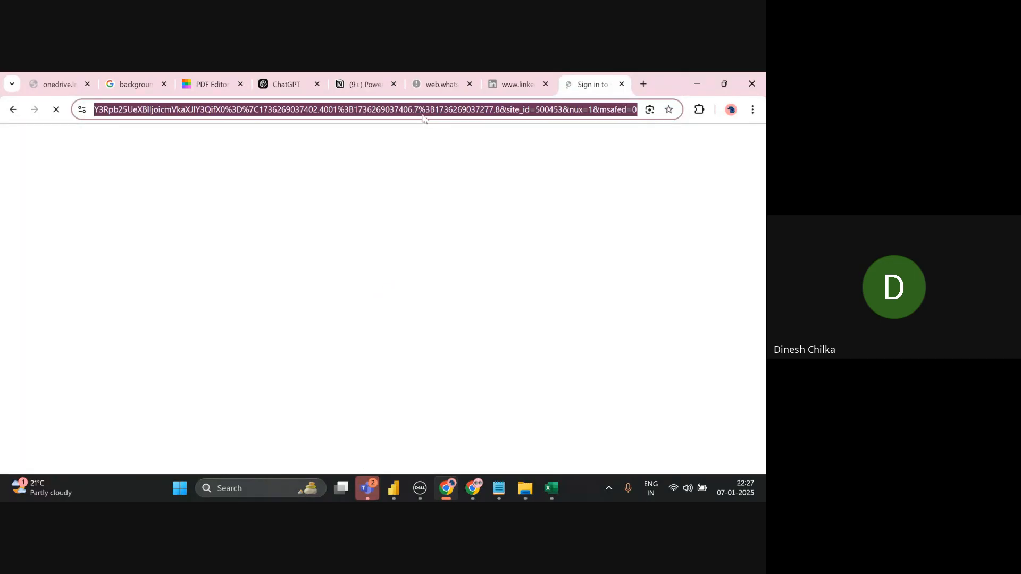
pyautogui.click(422, 114)
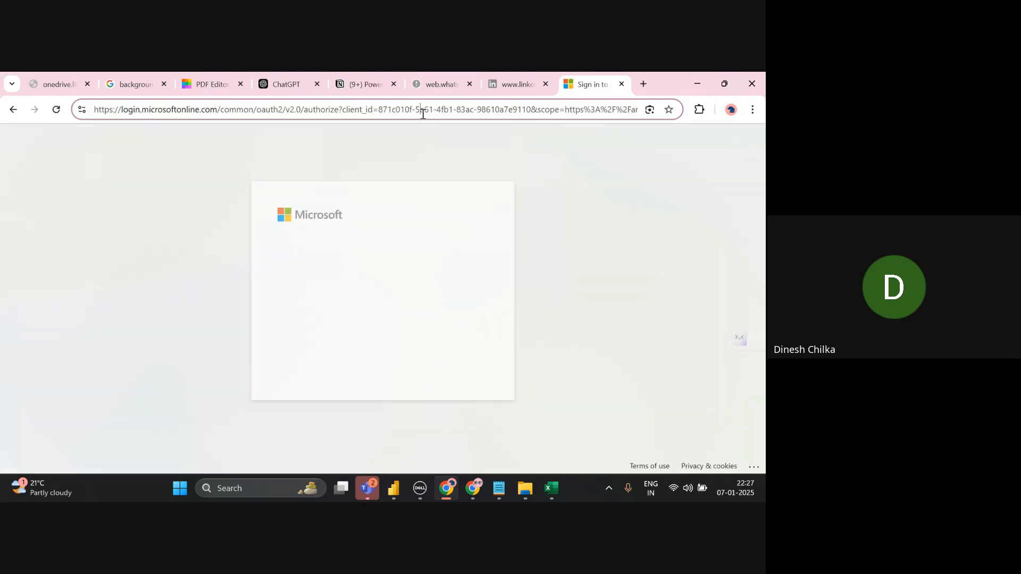
pyautogui.tripleClick(422, 114)
pyautogui.click(422, 114)
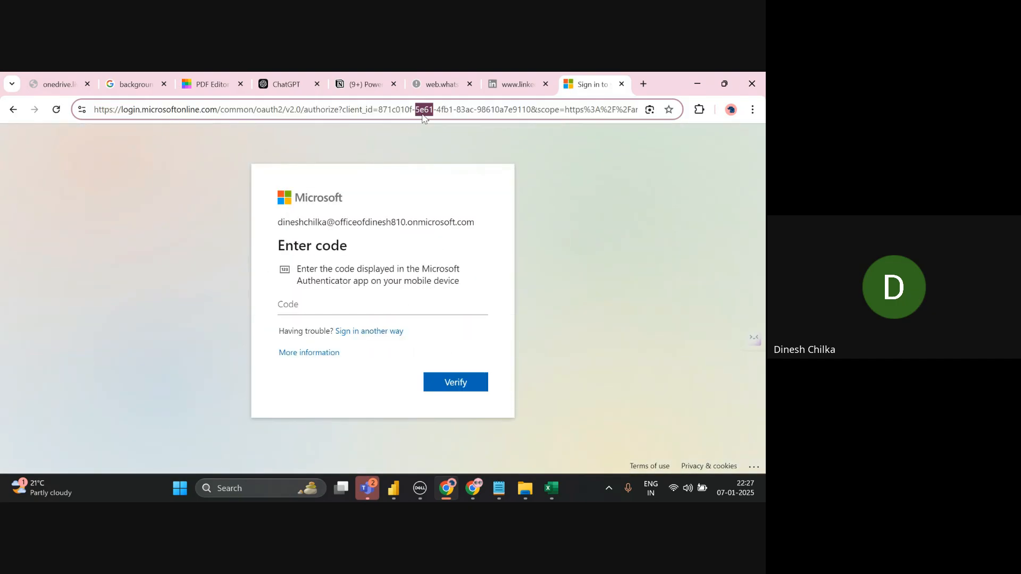
pyautogui.click(371, 225)
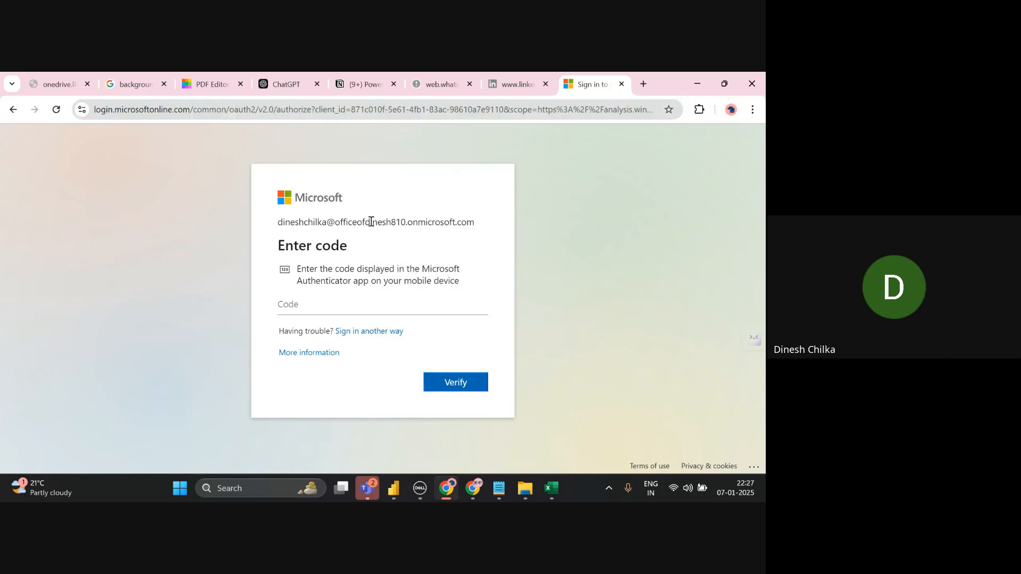
pyautogui.tripleClick(371, 222)
pyautogui.hotkey('ctrl', 'c')
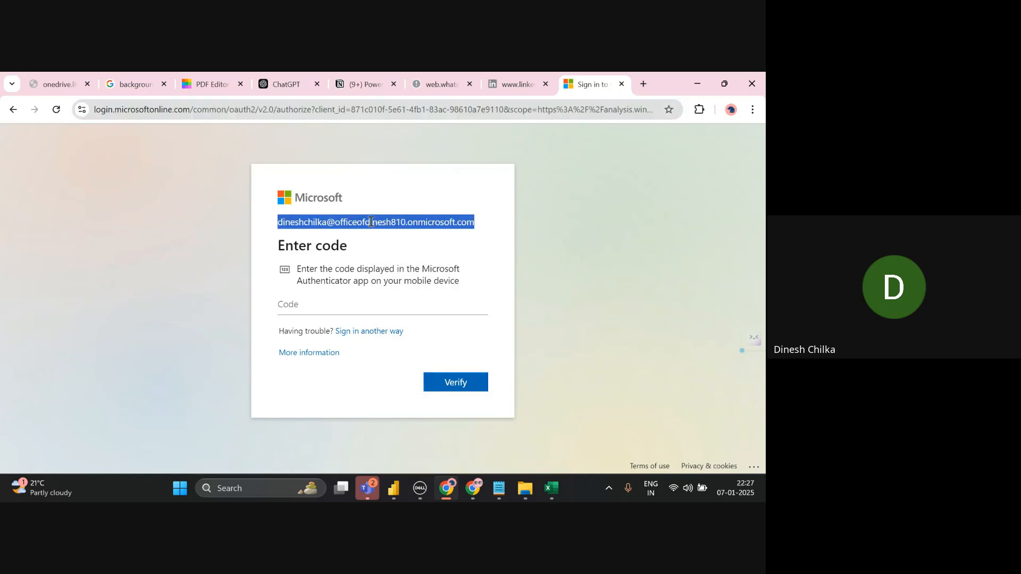
pyautogui.hotkey('alt', 'Tab')
pyautogui.hotkey('alt', 'Tab')
pyautogui.hotkey('alt', 'Tab')
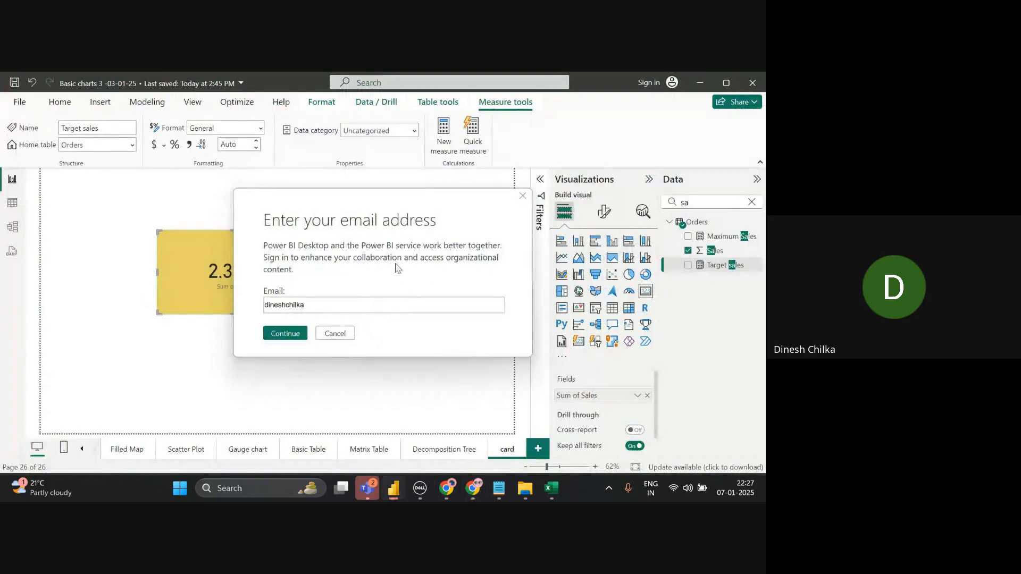
# - Replace the partial email with the pasted full address and sign in with the work account
pyautogui.doubleClick(398, 302)
pyautogui.press('BackSpace')
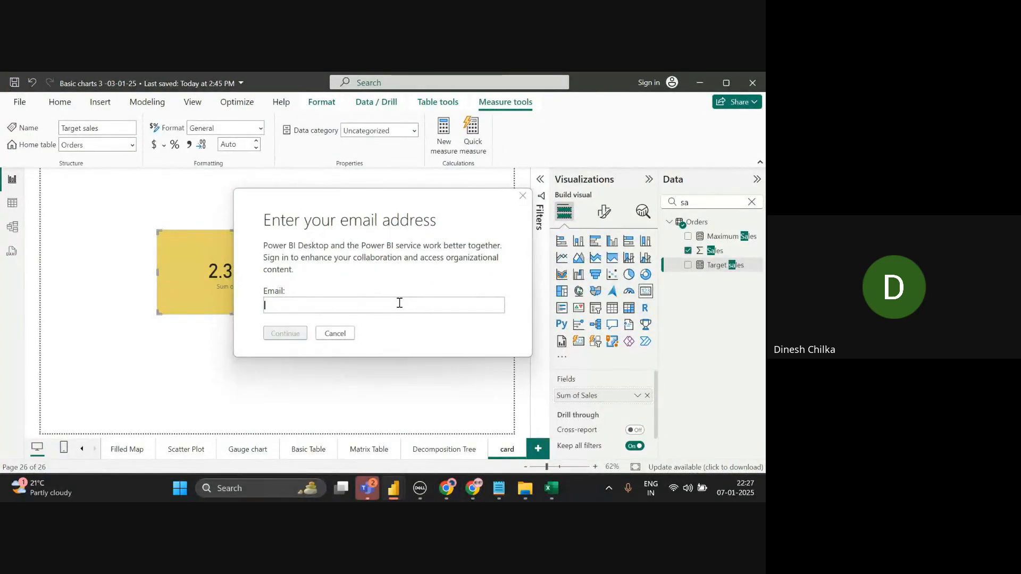
pyautogui.hotkey('ctrl', 'v')
pyautogui.click(285, 333)
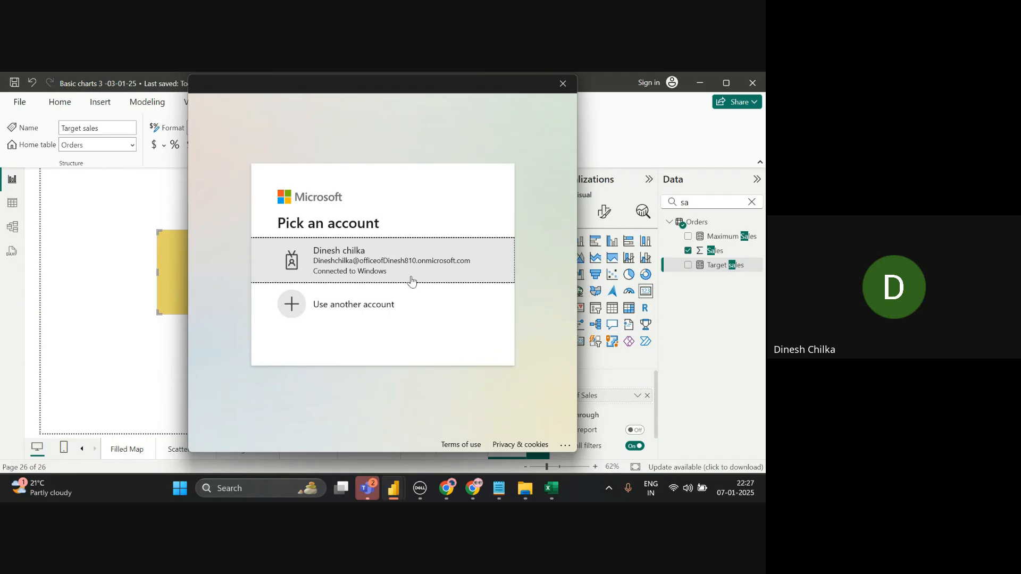
pyautogui.click(411, 281)
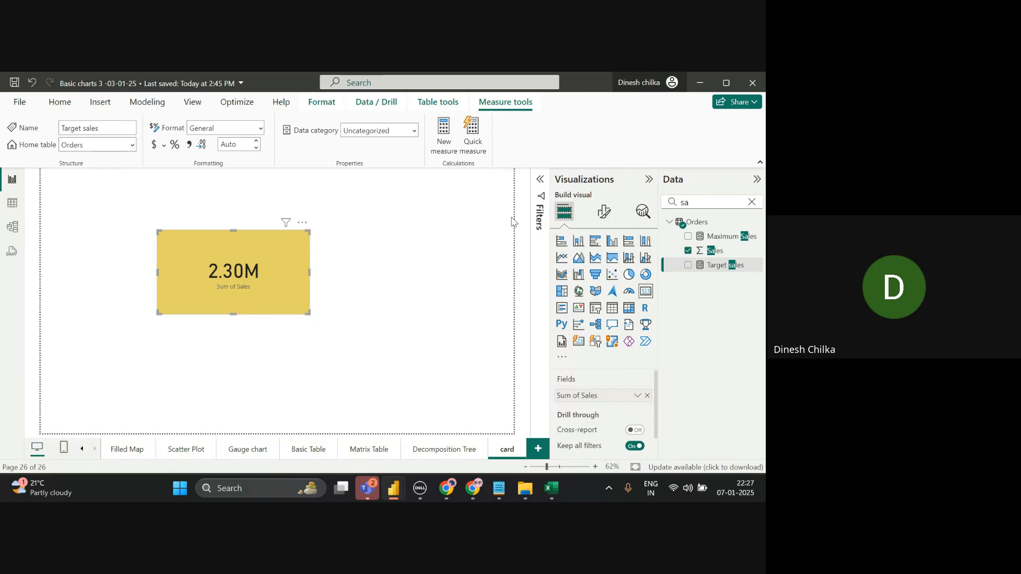
# - Open and close the title-bar account flyout to confirm the signed-in account
pyautogui.click(648, 81)
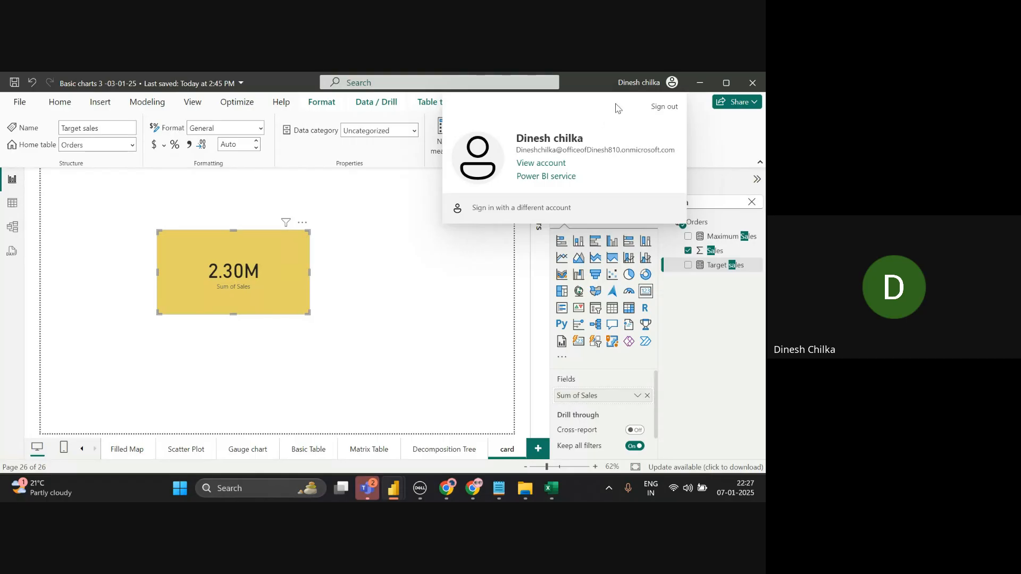
pyautogui.click(647, 84)
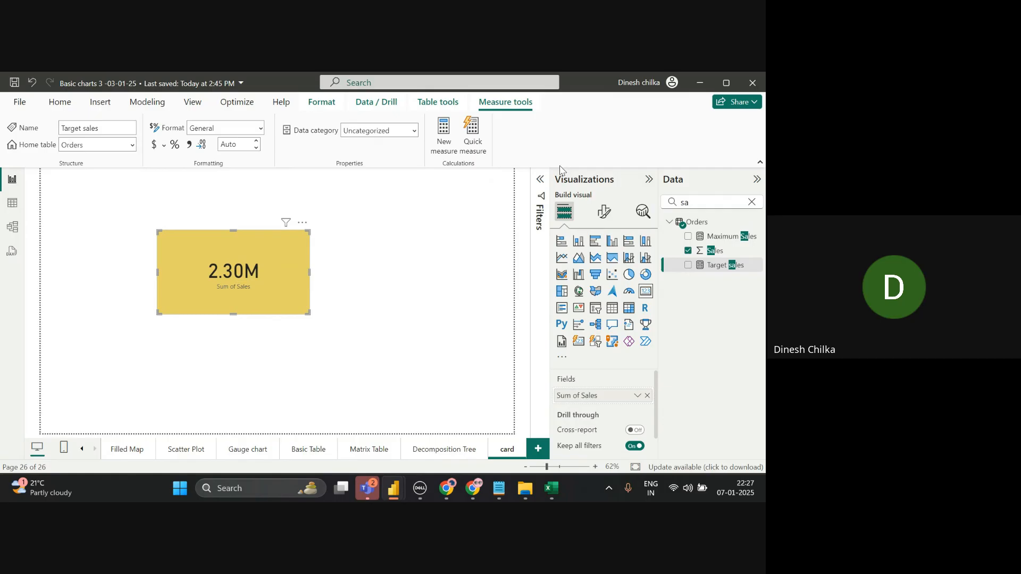
pyautogui.click(672, 83)
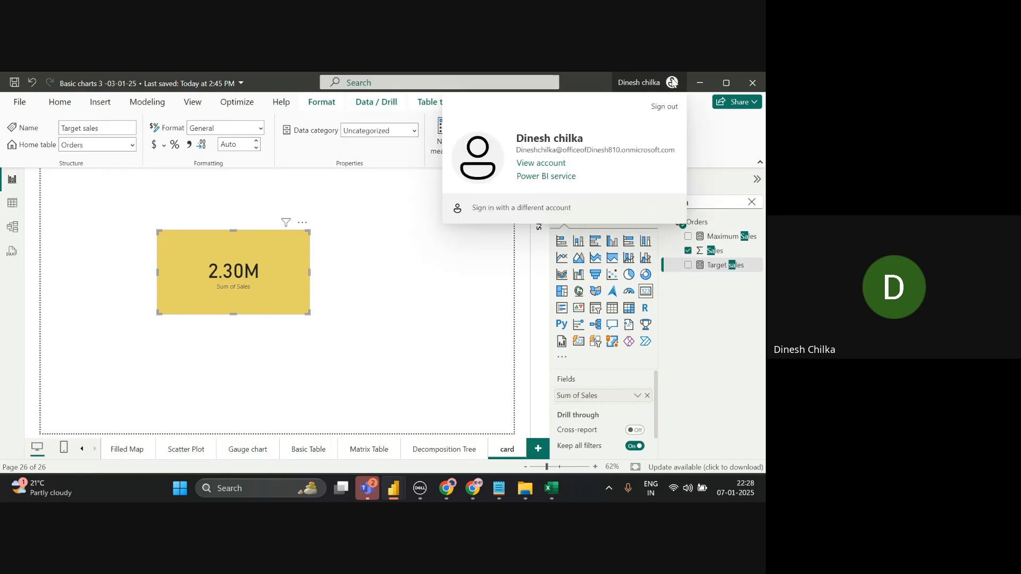
pyautogui.click(672, 82)
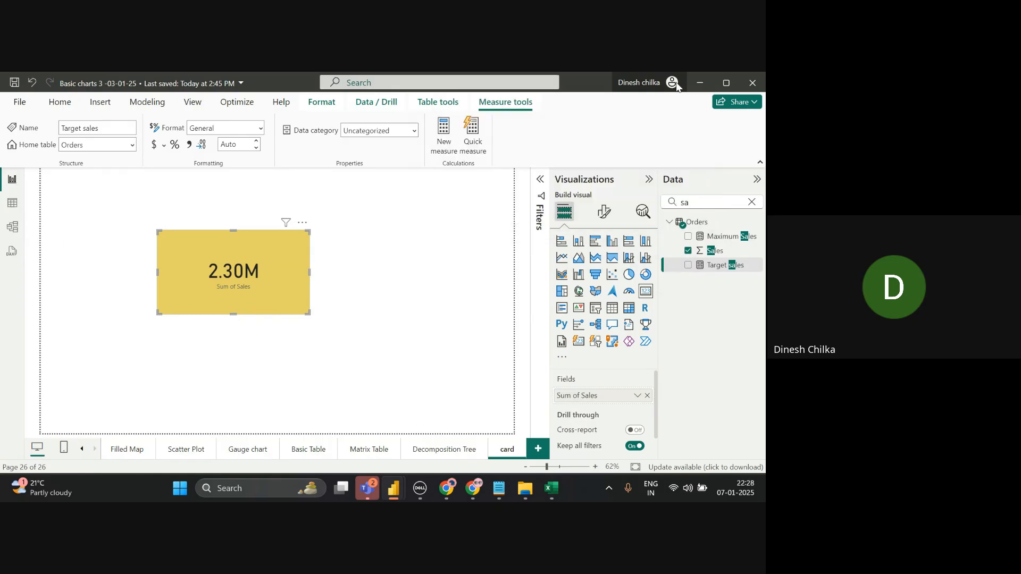
# - Open Get more visuals and scroll down through the marketplace gallery
pyautogui.click(563, 359)
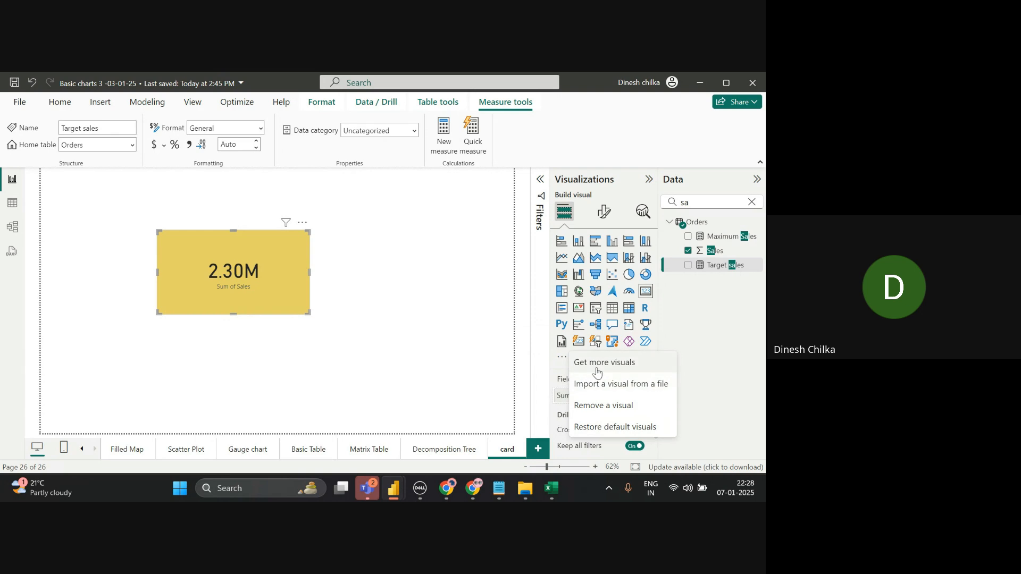
pyautogui.click(597, 371)
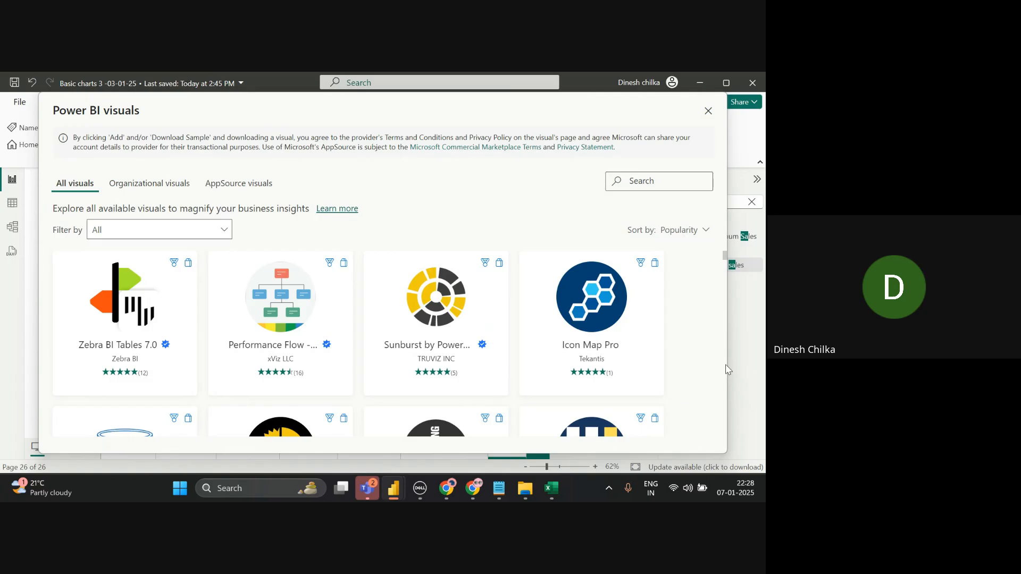
pyautogui.scroll(-3, 726, 365)
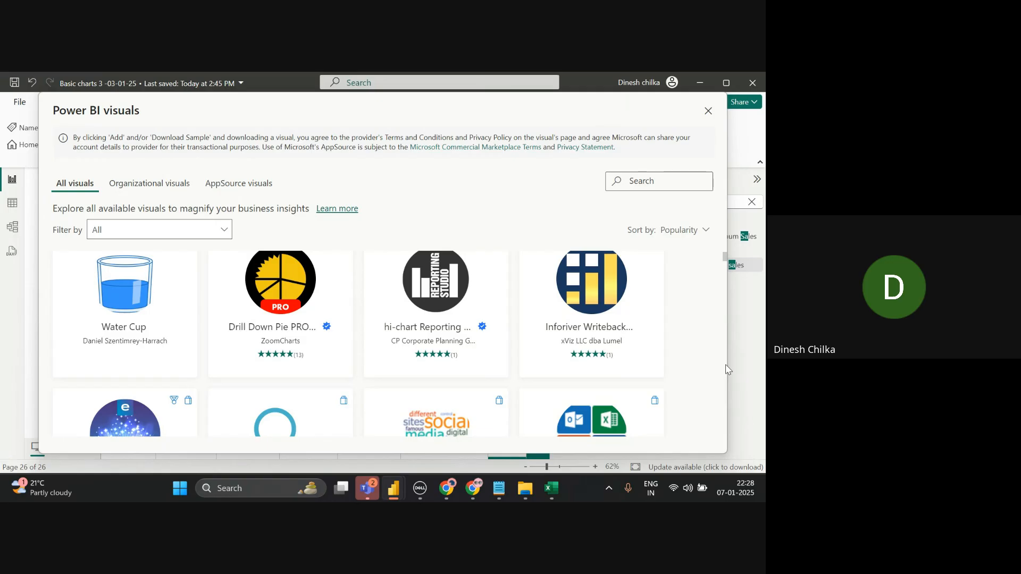
pyautogui.scroll(-5, 725, 365)
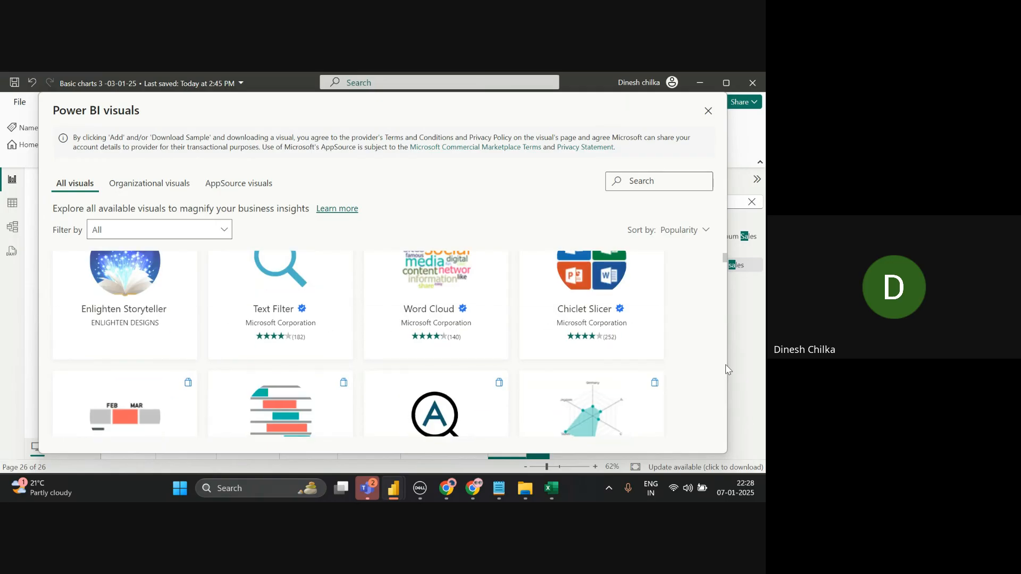
pyautogui.scroll(-3, 726, 365)
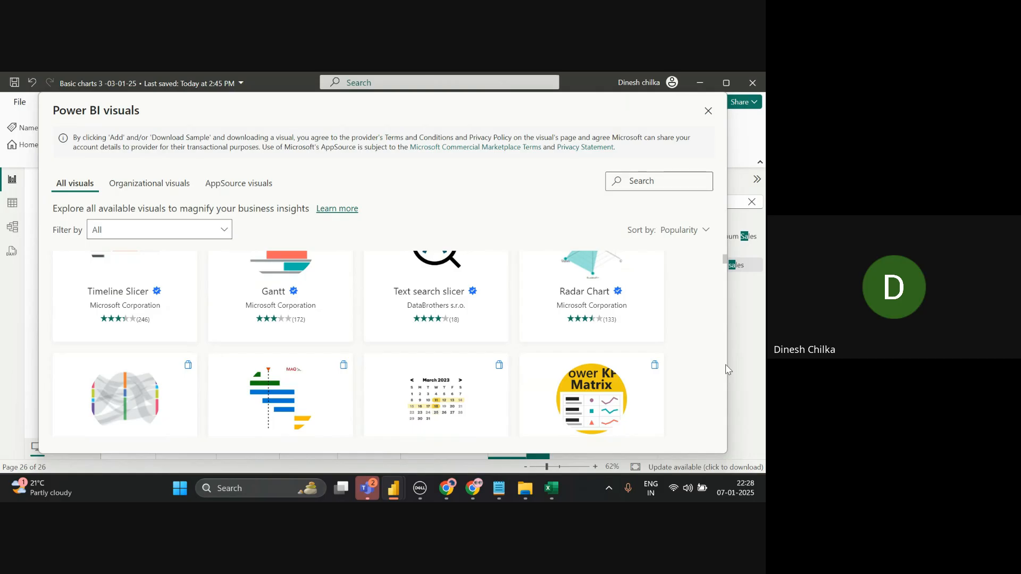
pyautogui.scroll(-10, 726, 365)
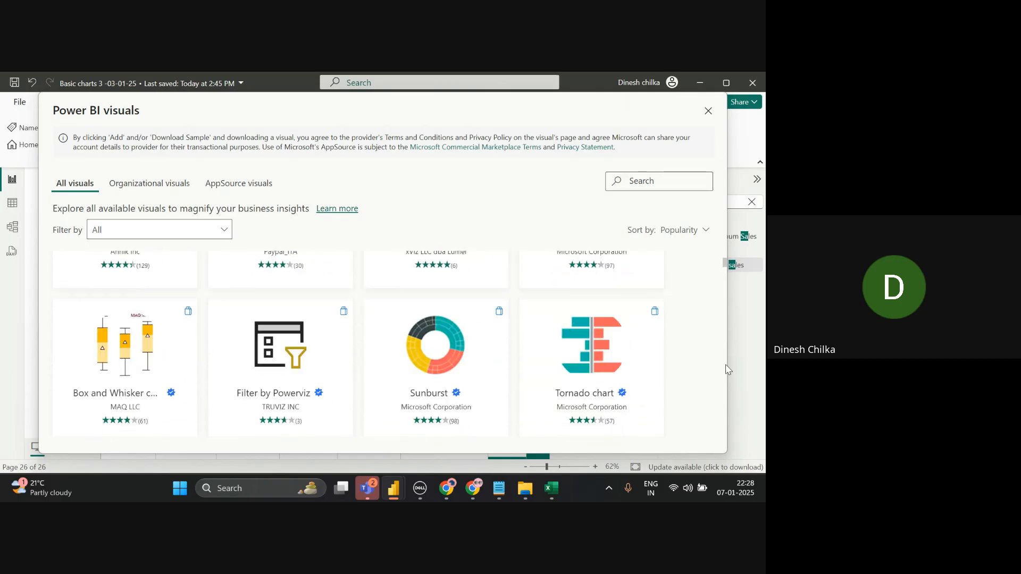
pyautogui.scroll(-10, 725, 365)
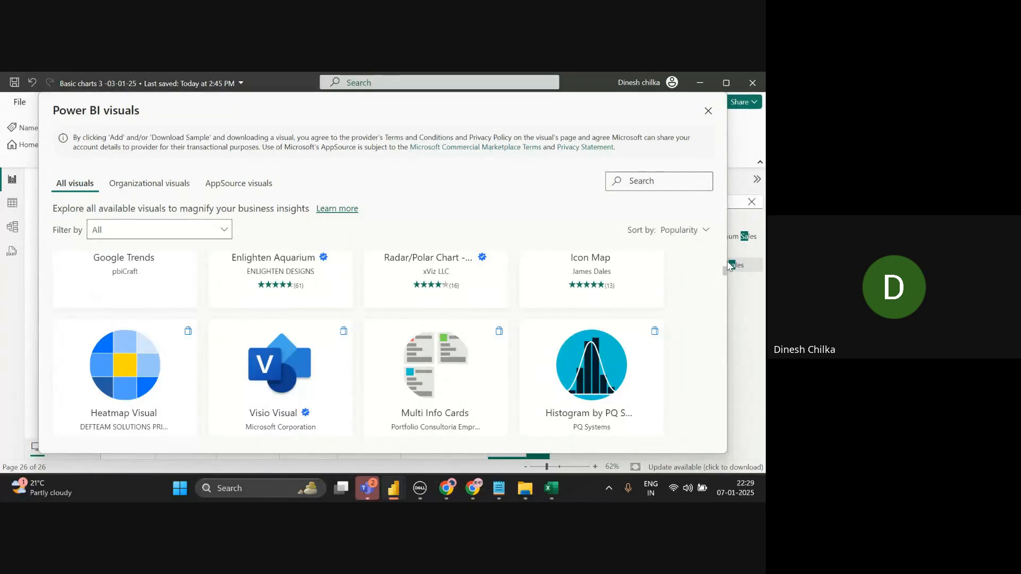
# - Browse the gallery further and open the Drill Down Pie PRO listing
pyautogui.scroll(-10, 726, 264)
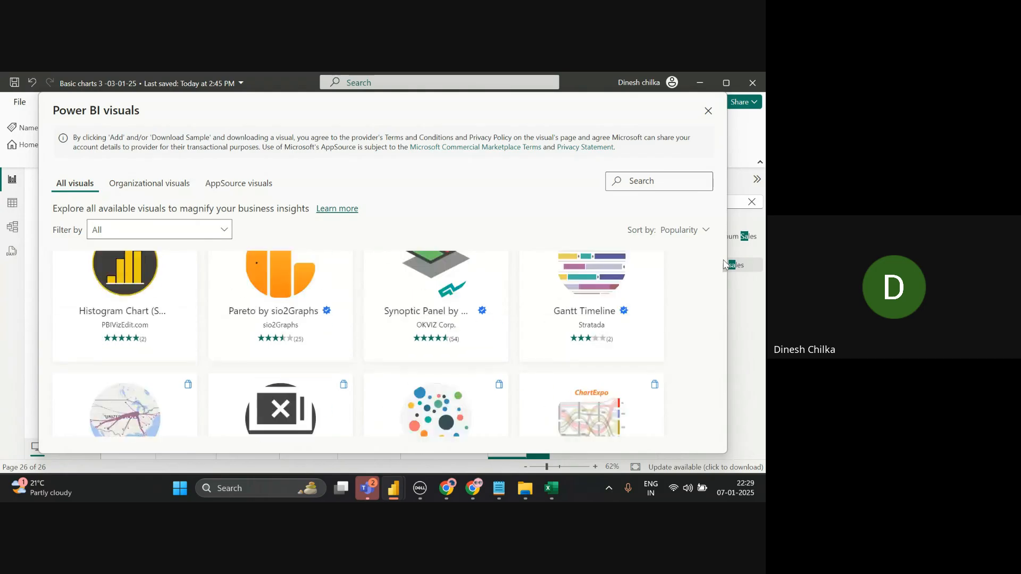
pyautogui.scroll(6, 724, 264)
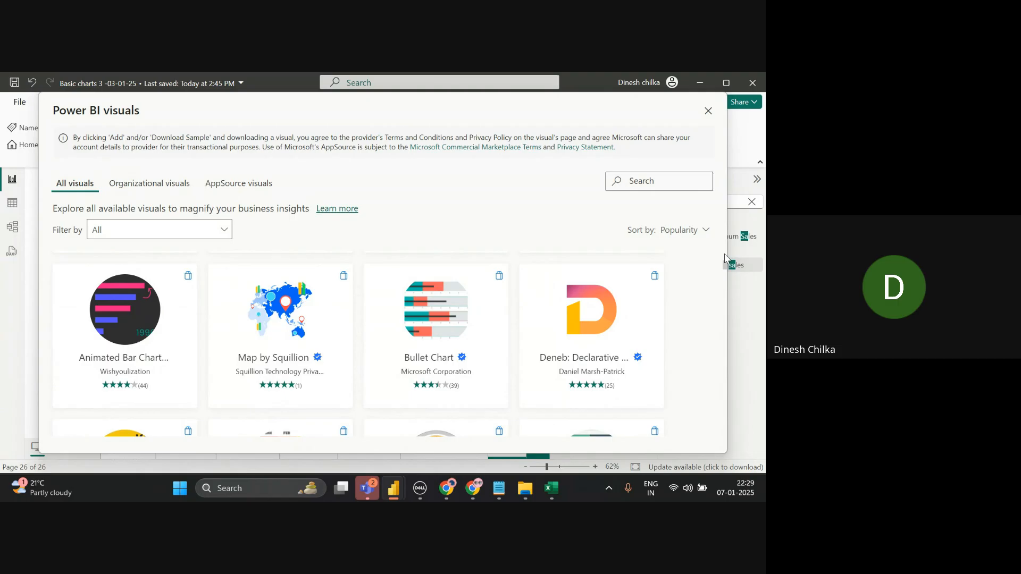
pyautogui.scroll(-10, 725, 255)
pyautogui.scroll(5, 725, 258)
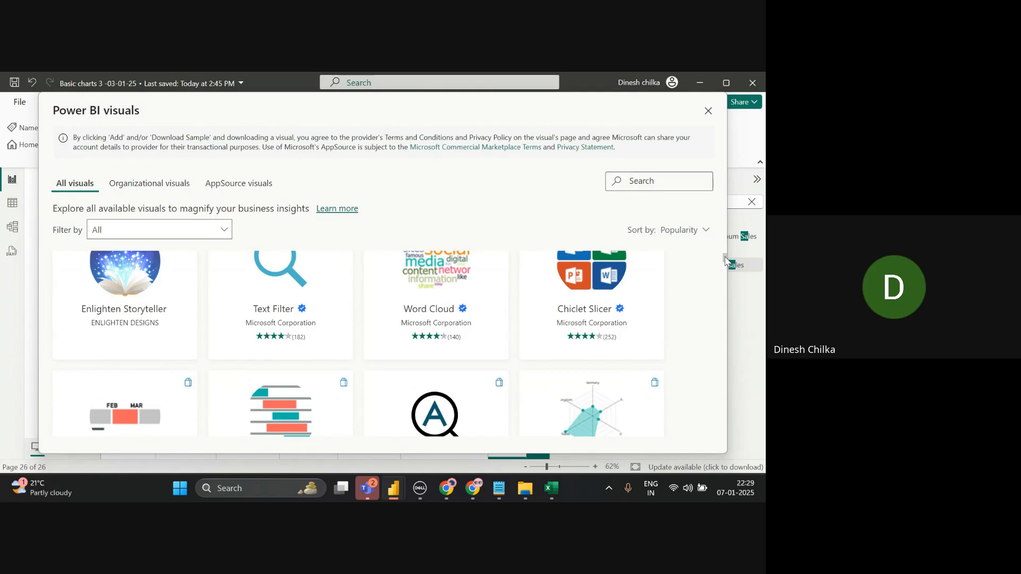
pyautogui.scroll(3, 726, 250)
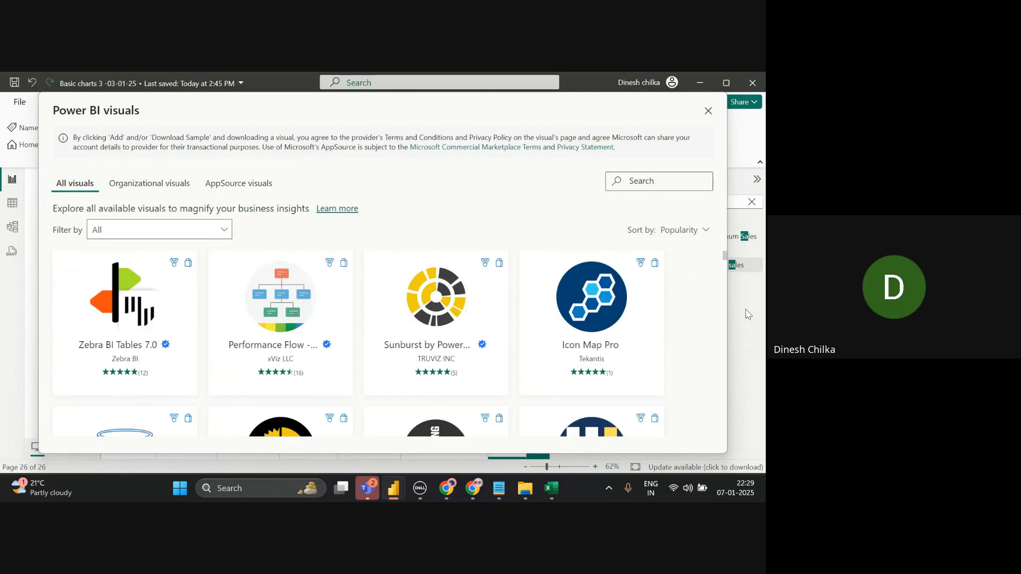
pyautogui.scroll(-5, 722, 338)
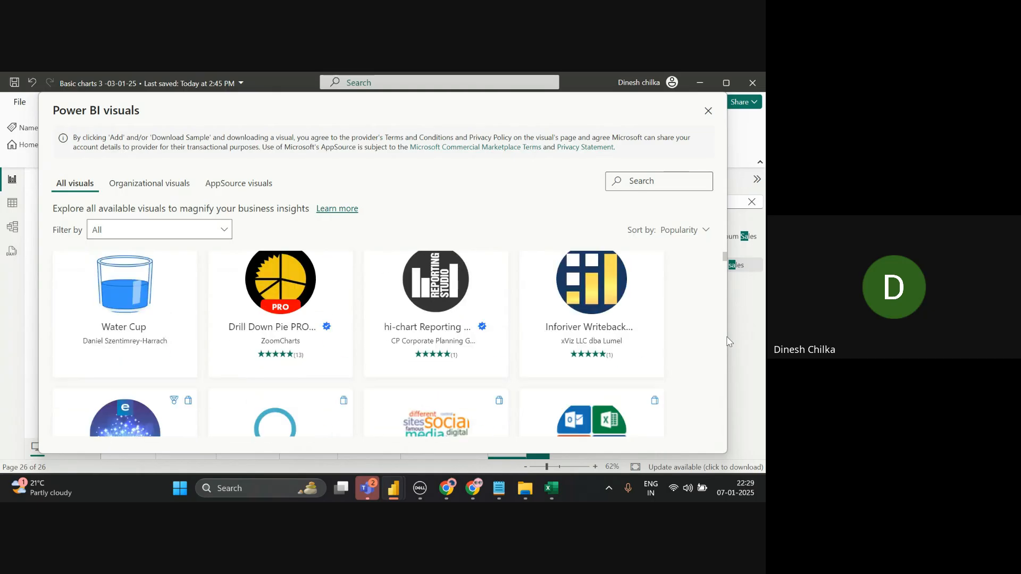
pyautogui.scroll(3, 729, 341)
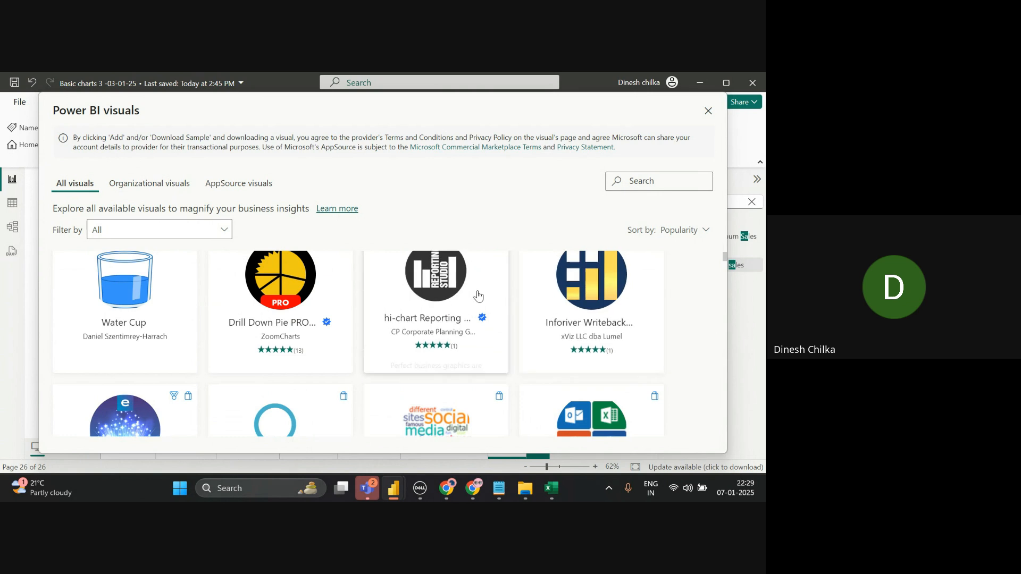
pyautogui.moveTo(308, 318)
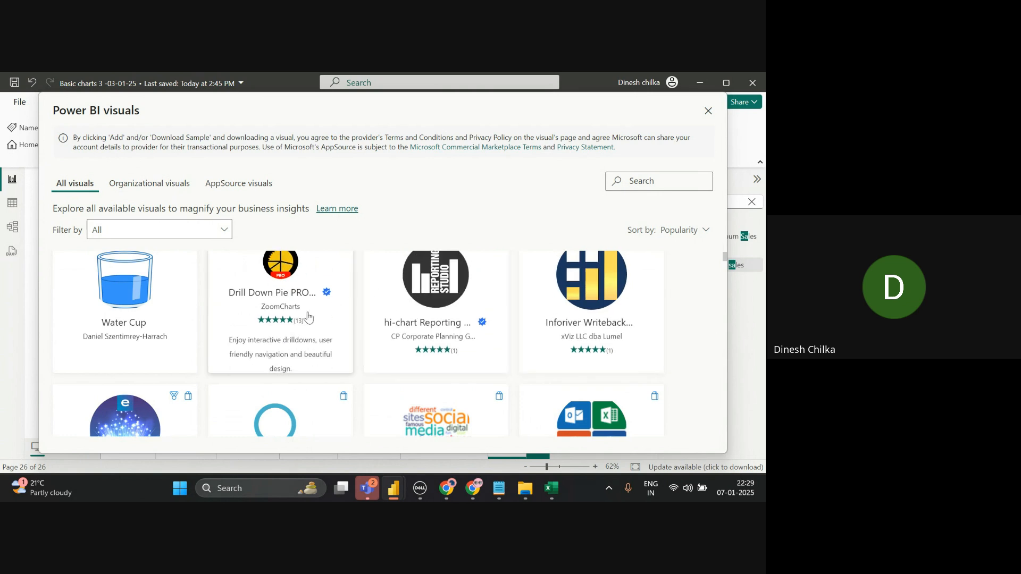
pyautogui.click(309, 317)
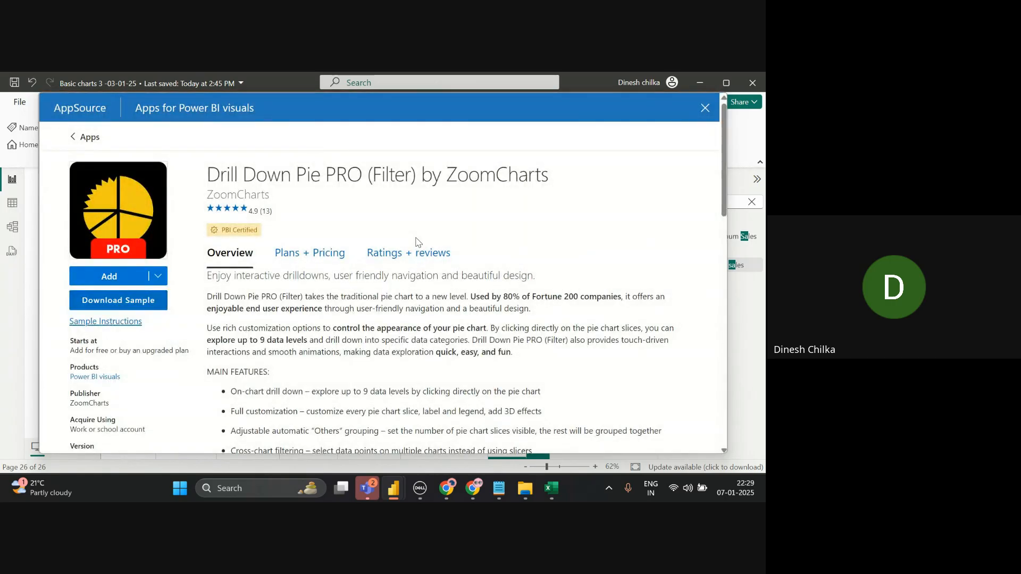
# - Review the ZoomCharts Drill Down Pie PRO listing and its plans, then add it to the report
pyautogui.doubleClick(246, 192)
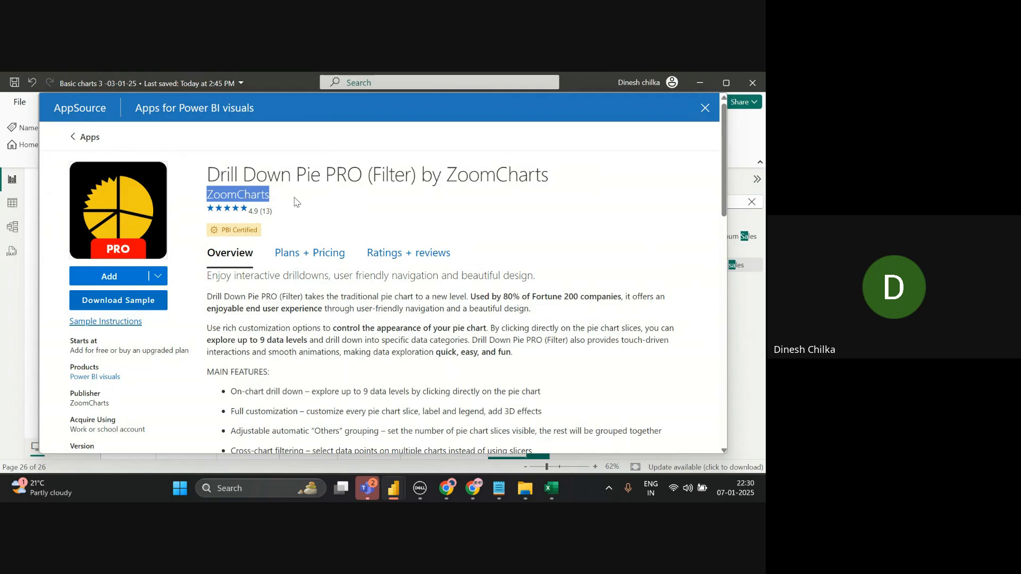
pyautogui.click(317, 261)
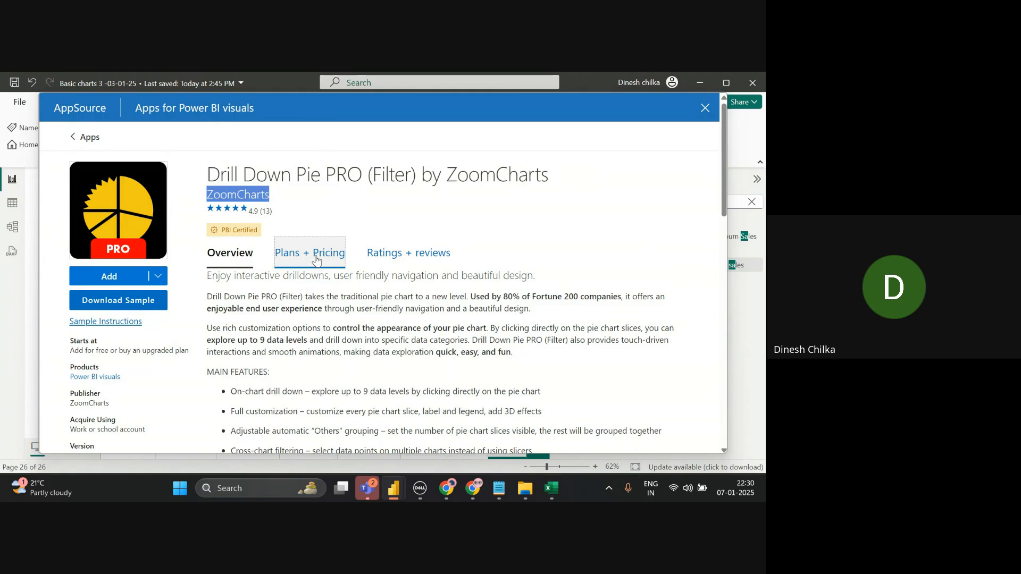
pyautogui.click(110, 276)
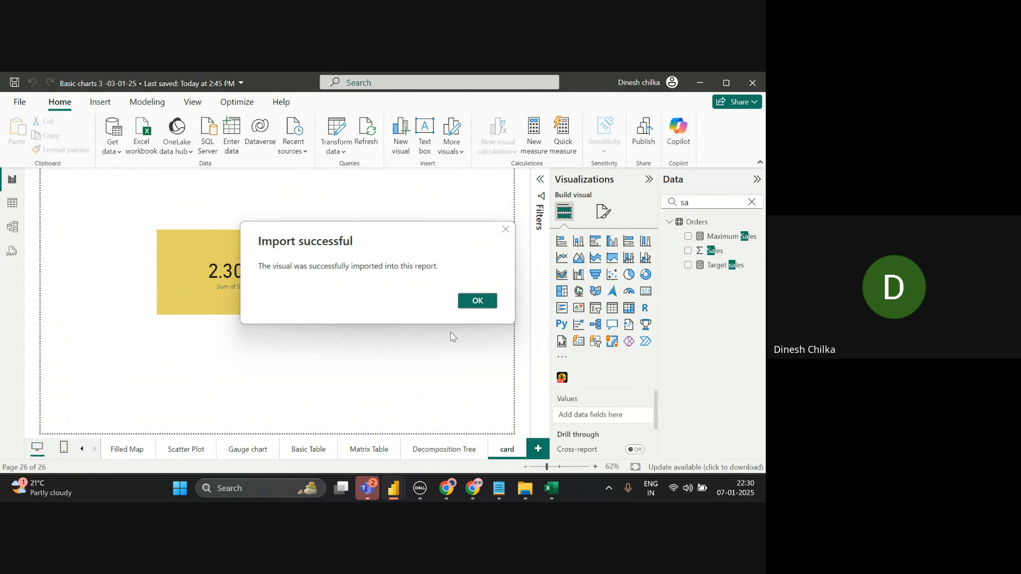
# - Add a new blank report page and name it 'customised chart'
pyautogui.click(478, 301)
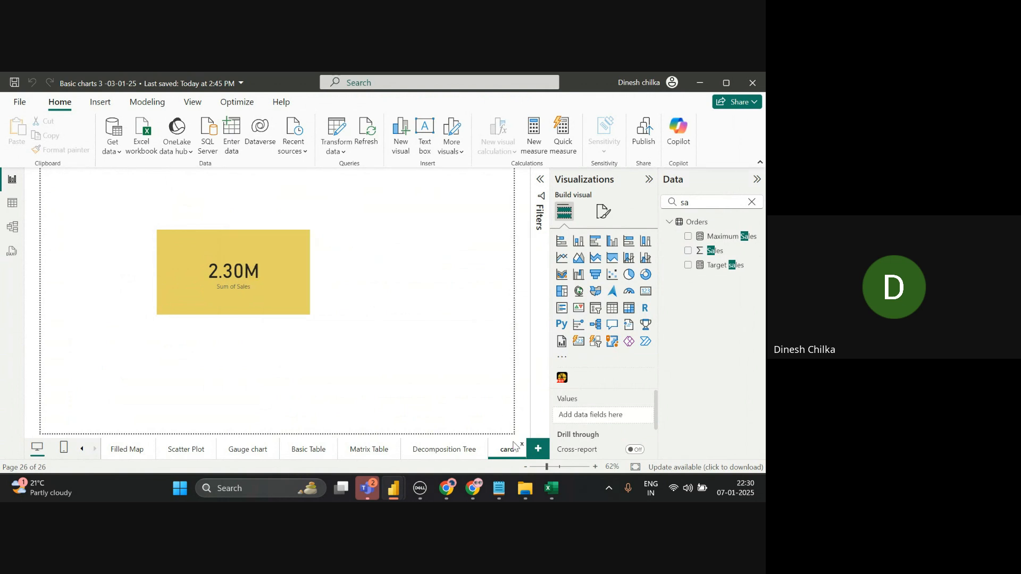
pyautogui.click(533, 456)
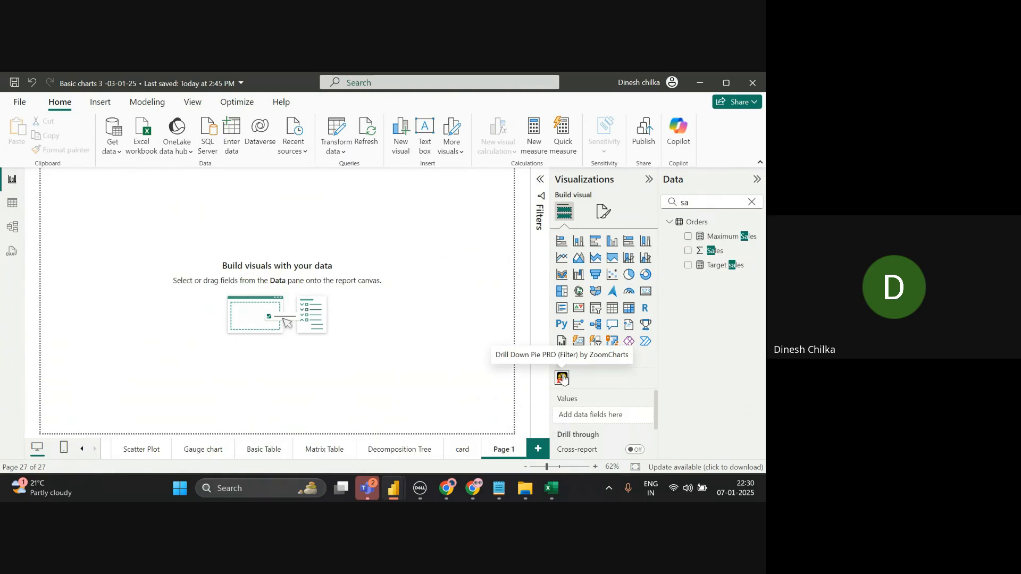
pyautogui.doubleClick(502, 450)
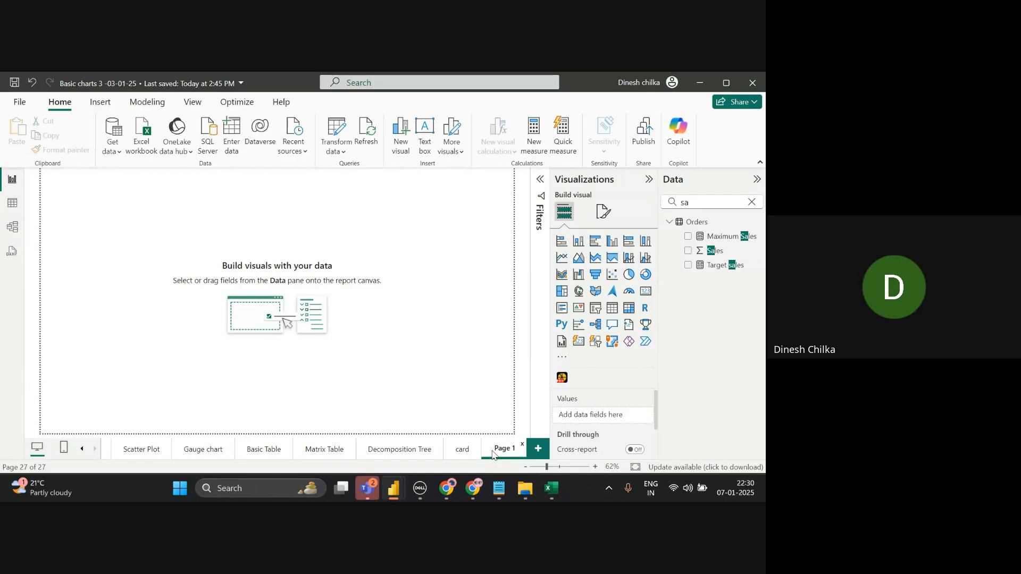
pyautogui.press('BackSpace')
pyautogui.write('customised')
pyautogui.press('BackSpace')
pyautogui.press('BackSpace')
pyautogui.press('BackSpace')
pyautogui.write('zed chart')
pyautogui.press('Return')
# - Place a Drill Down Pie PRO visual on the page, enlarged and shifted slightly right and down
pyautogui.click(561, 378)
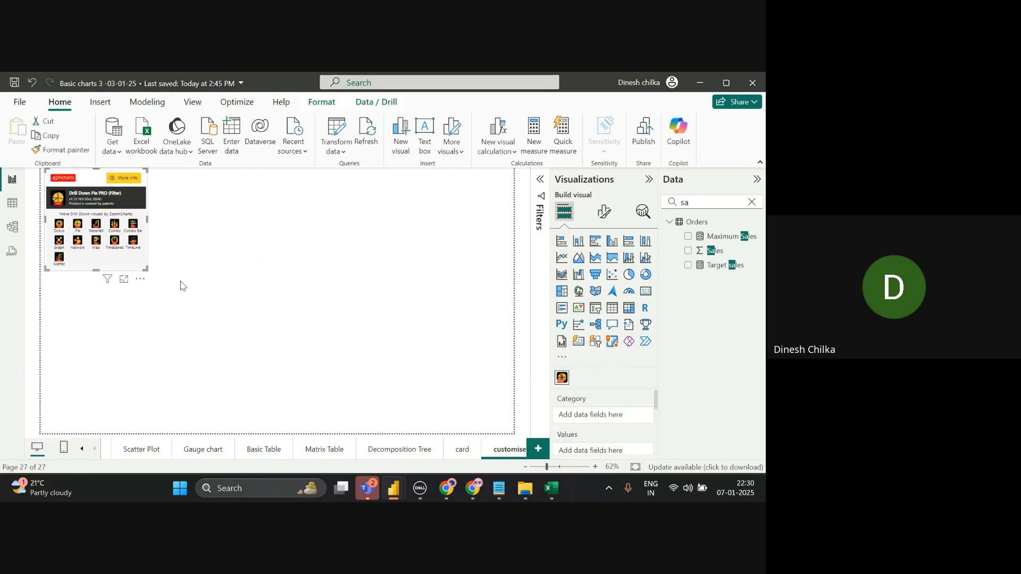
pyautogui.moveTo(143, 269); pyautogui.dragTo(338, 350)
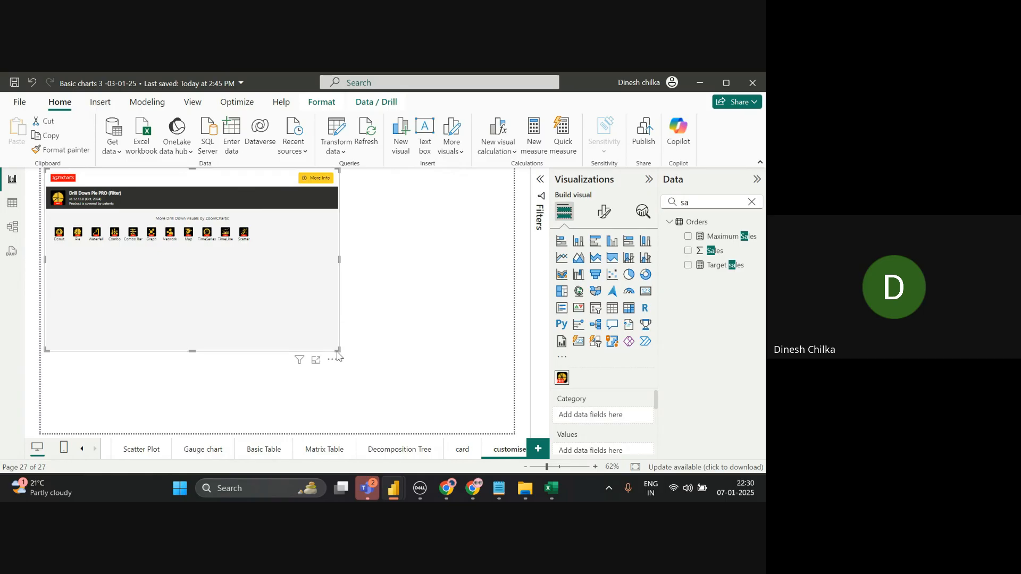
pyautogui.moveTo(333, 356); pyautogui.dragTo(384, 381)
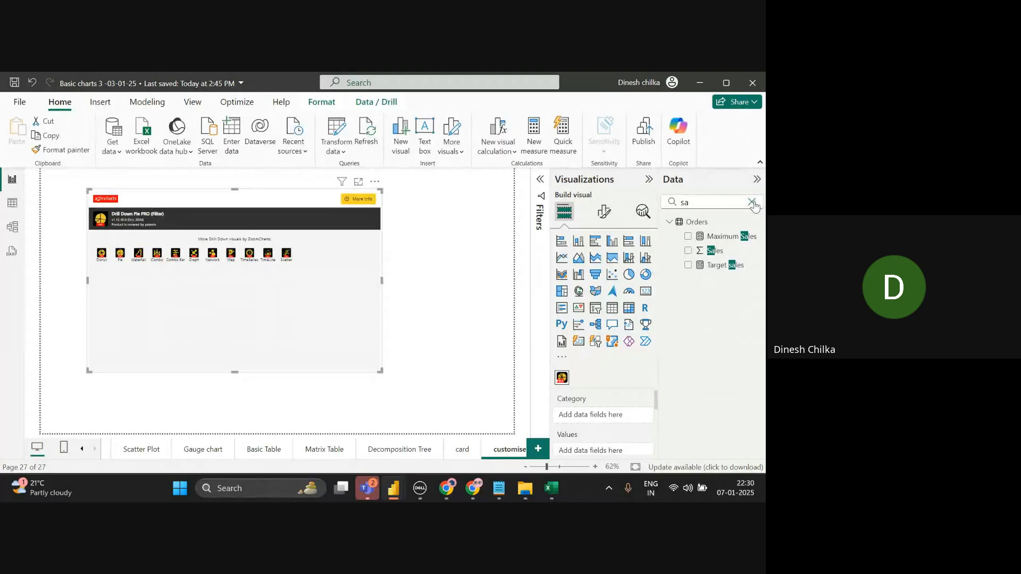
# - Put Category in the pie's Category well and Sales in Values
pyautogui.click(751, 202)
pyautogui.click(755, 201)
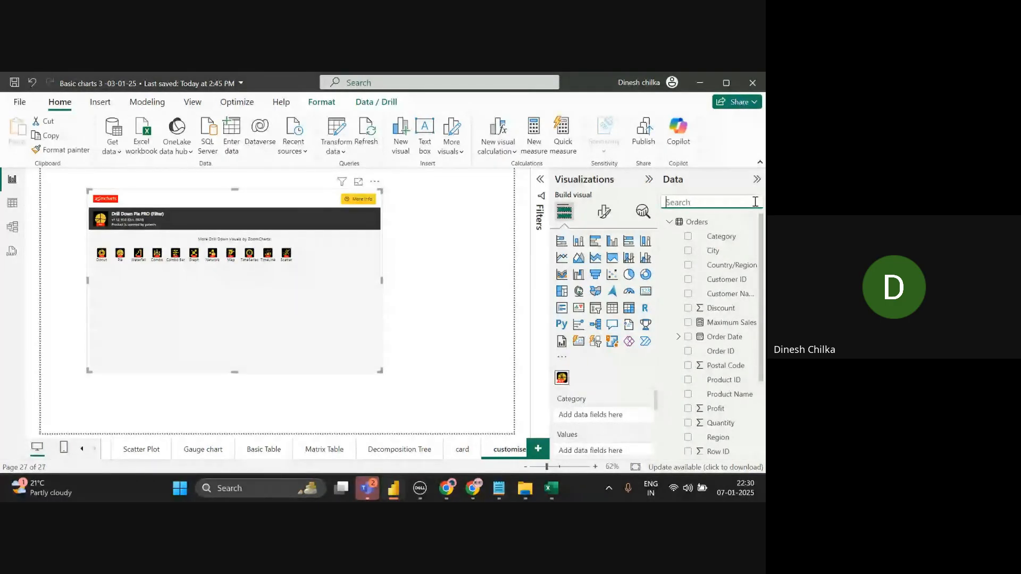
pyautogui.write('ca')
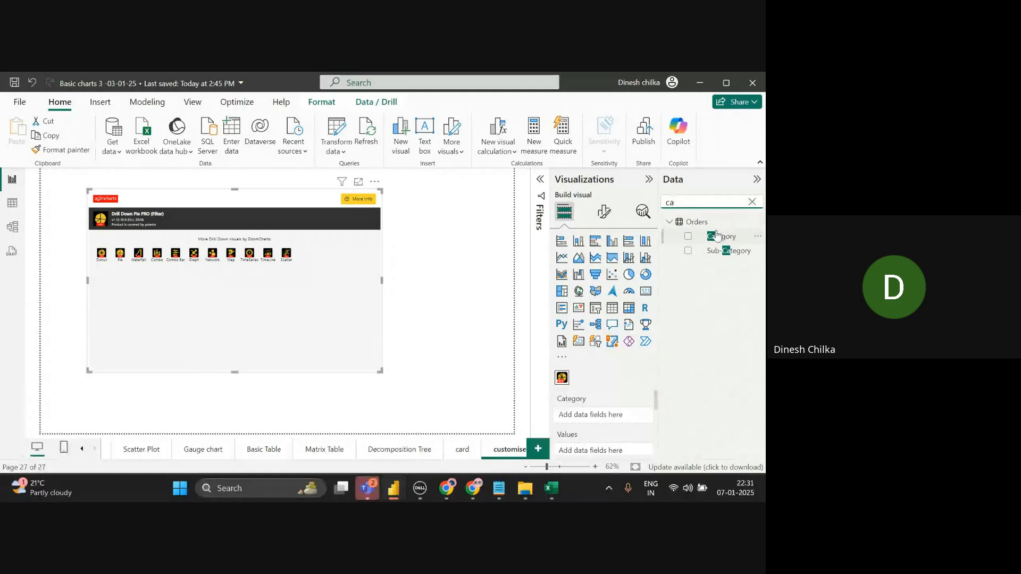
pyautogui.moveTo(716, 235); pyautogui.dragTo(602, 408)
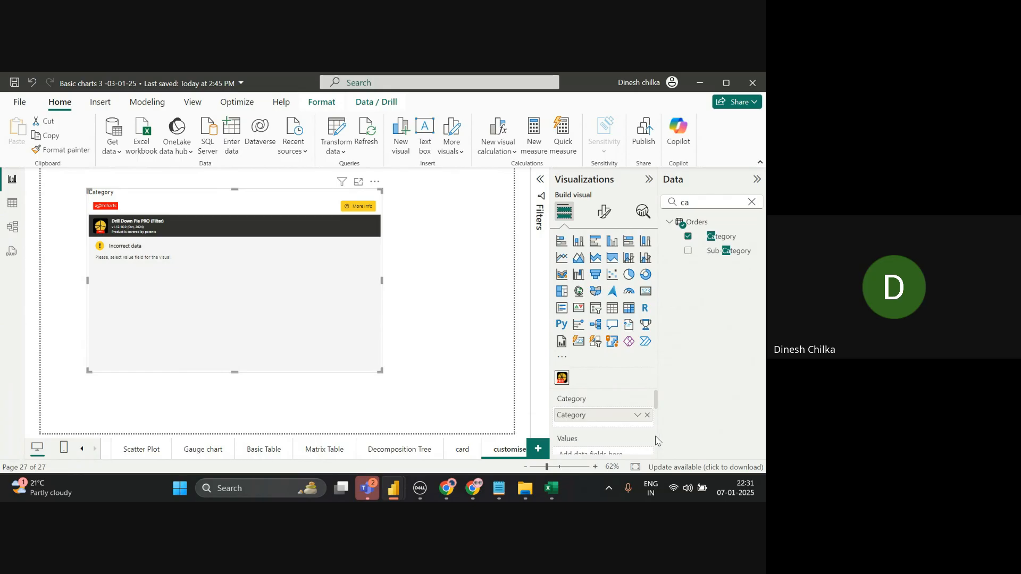
pyautogui.click(754, 207)
pyautogui.press('BackSpace')
pyautogui.press('BackSpace')
pyautogui.write('sa')
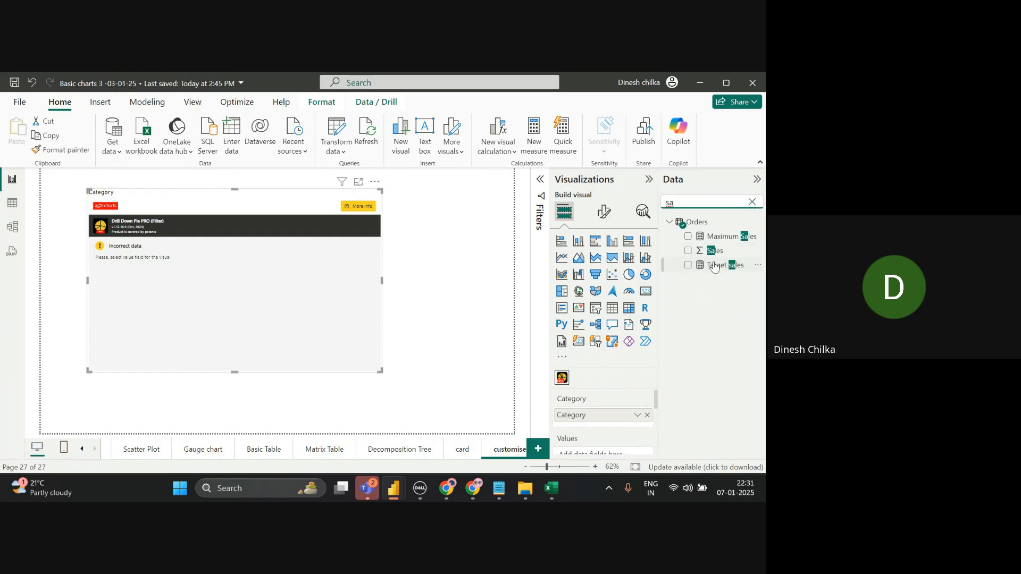
pyautogui.moveTo(715, 260); pyautogui.dragTo(622, 455)
pyautogui.scroll(1, 621, 425)
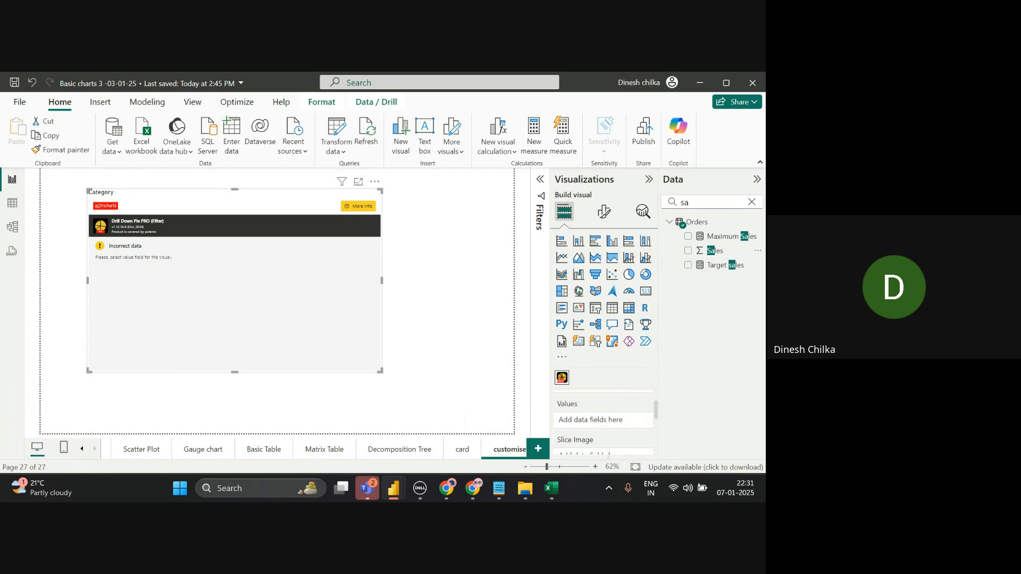
pyautogui.moveTo(718, 258); pyautogui.dragTo(620, 434)
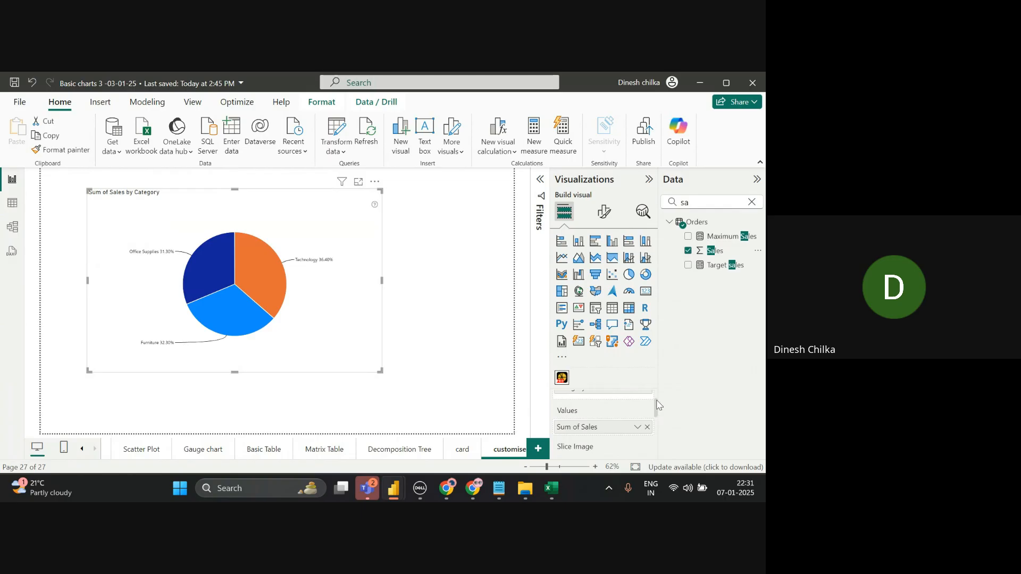
# - Add Sub-Category, Segment and Region beneath Category in the pie's Category well
pyautogui.scroll(1, 658, 398)
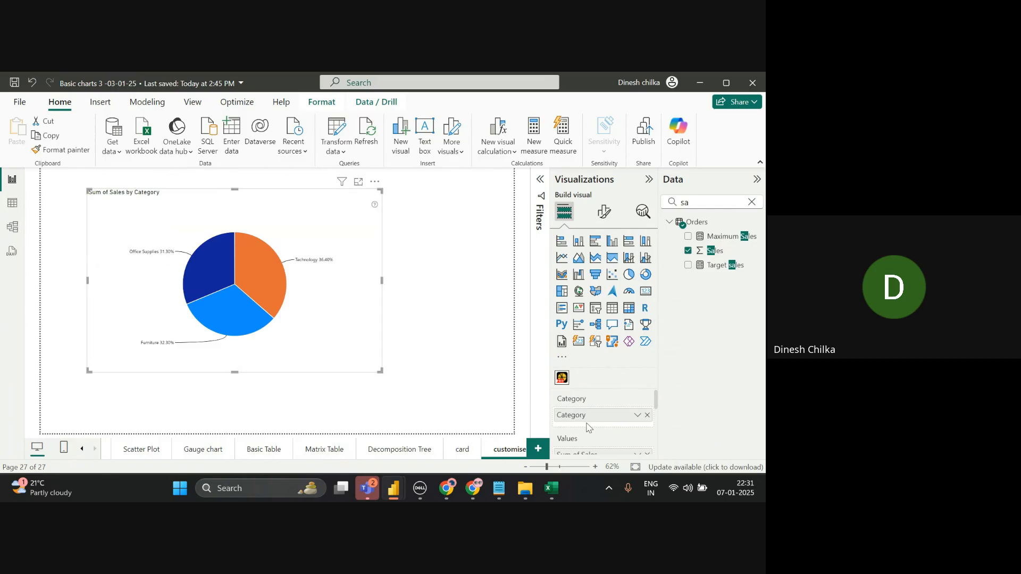
pyautogui.click(752, 203)
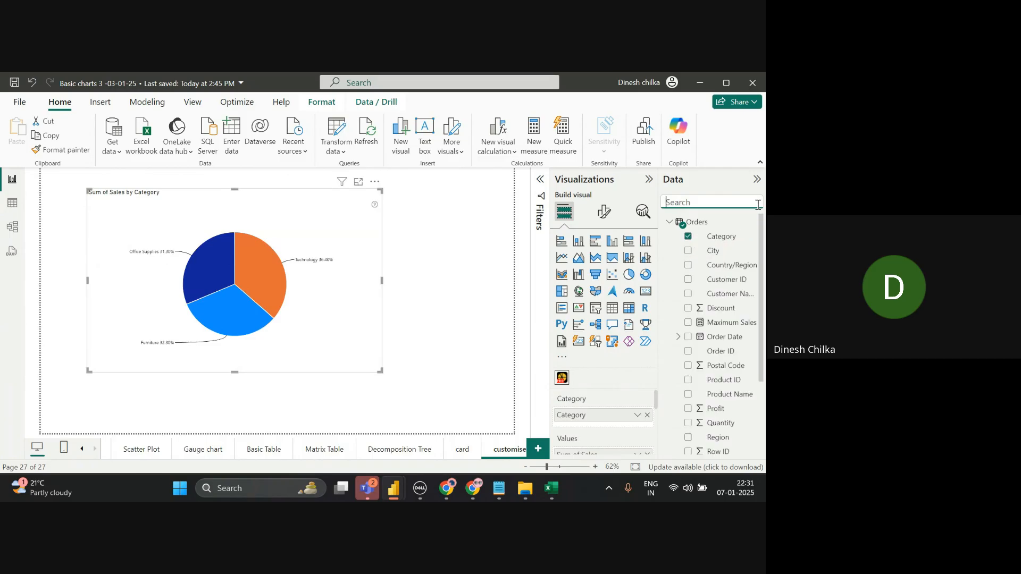
pyautogui.write('sub')
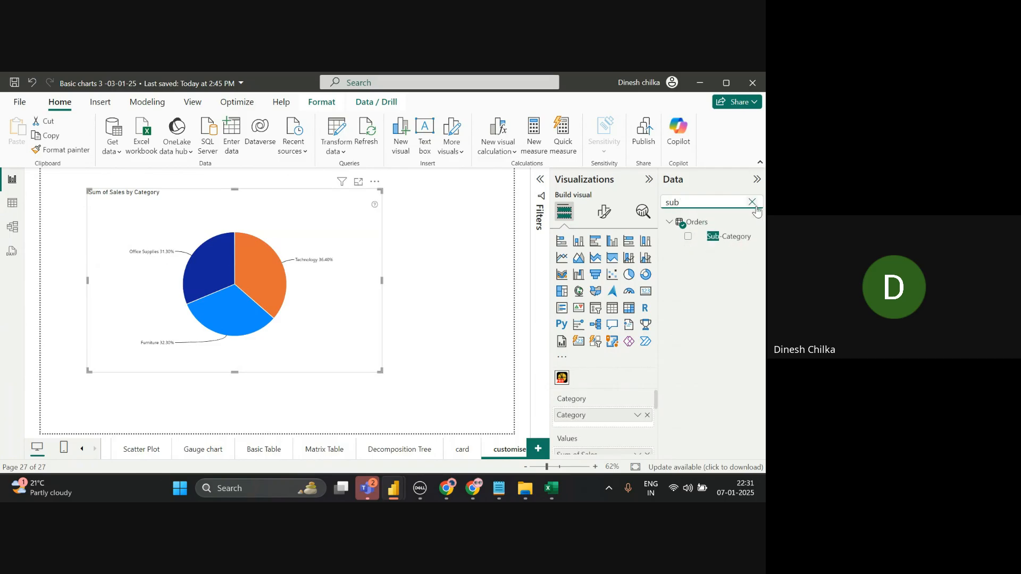
pyautogui.moveTo(733, 242); pyautogui.dragTo(627, 423)
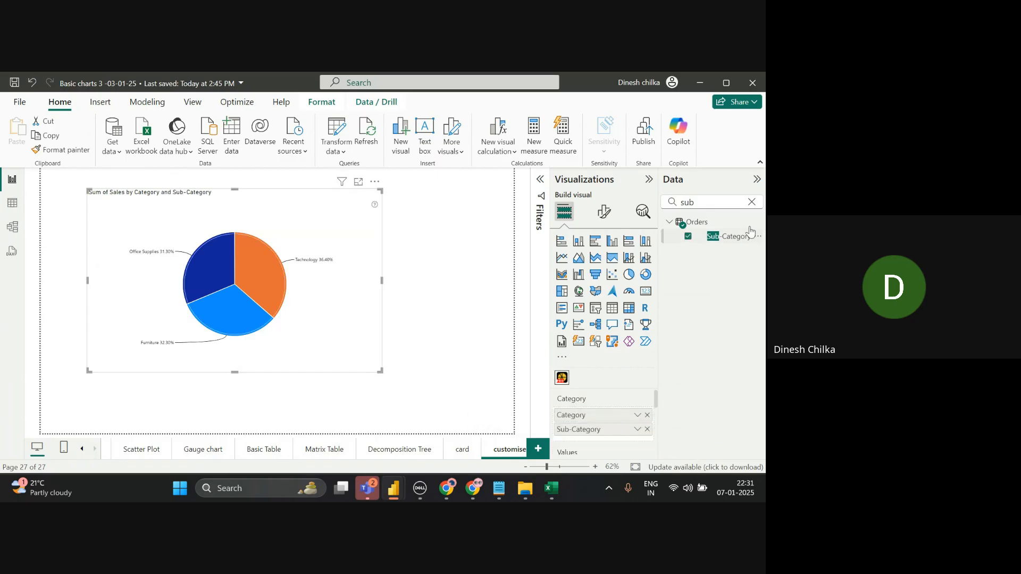
pyautogui.click(753, 202)
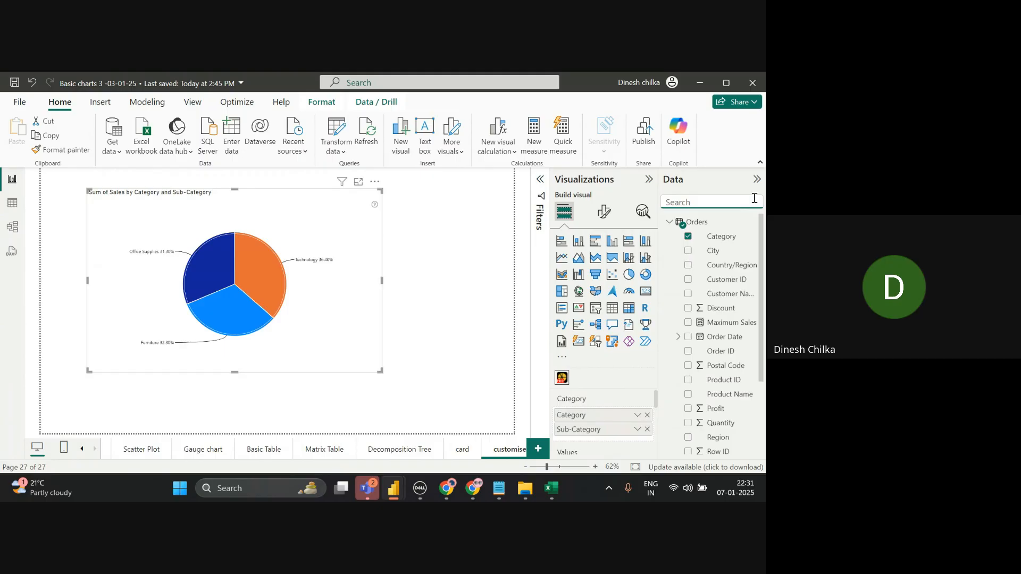
pyautogui.write('se')
pyautogui.moveTo(733, 240); pyautogui.dragTo(628, 438)
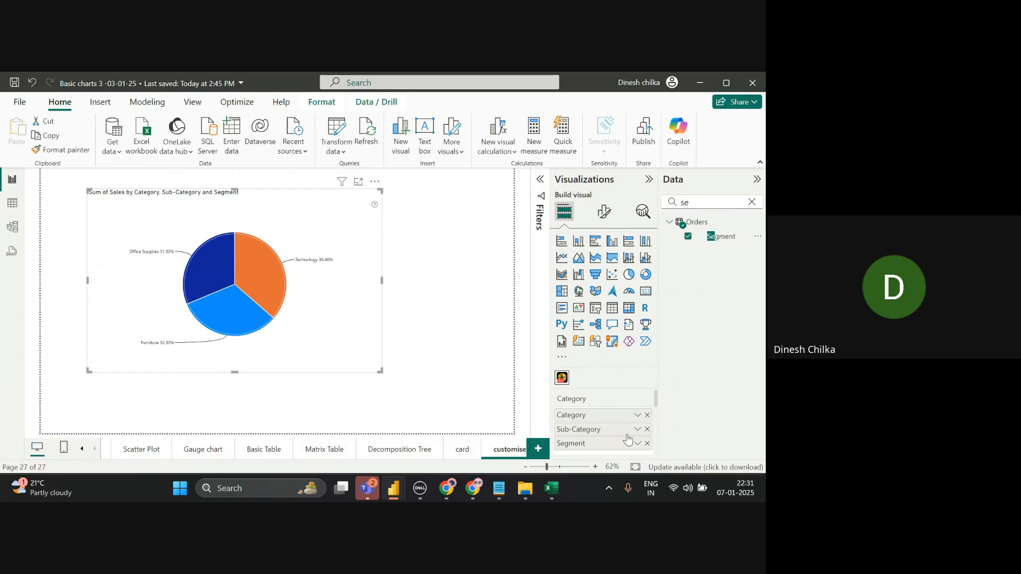
pyautogui.click(754, 205)
pyautogui.write('r')
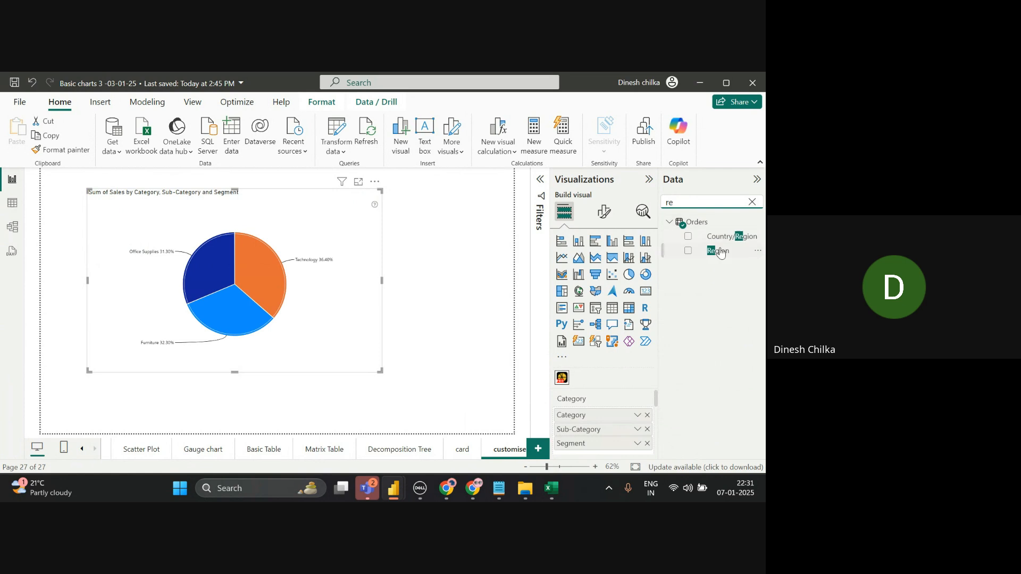
pyautogui.moveTo(718, 251); pyautogui.dragTo(605, 453)
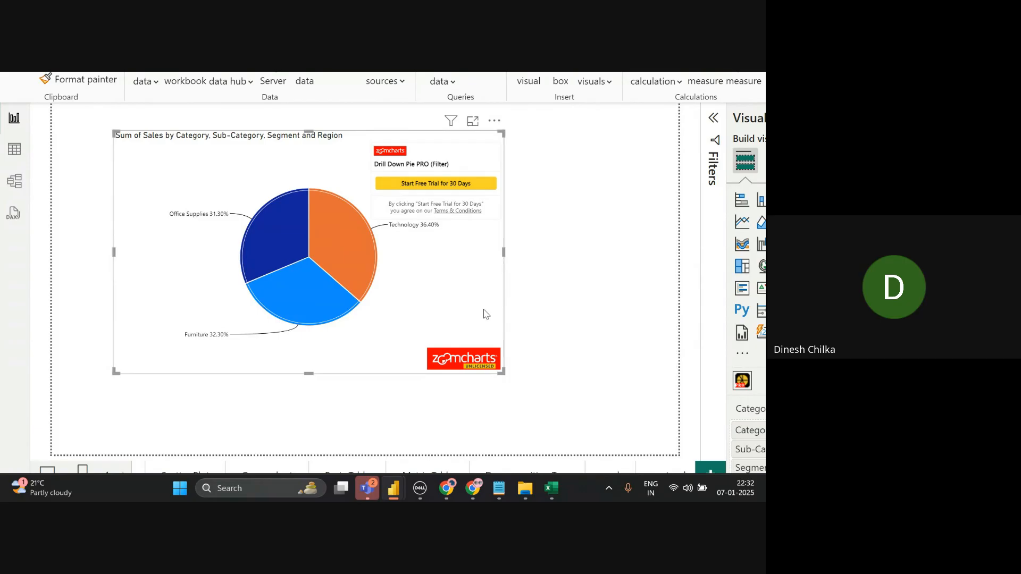
pyautogui.click(370, 260)
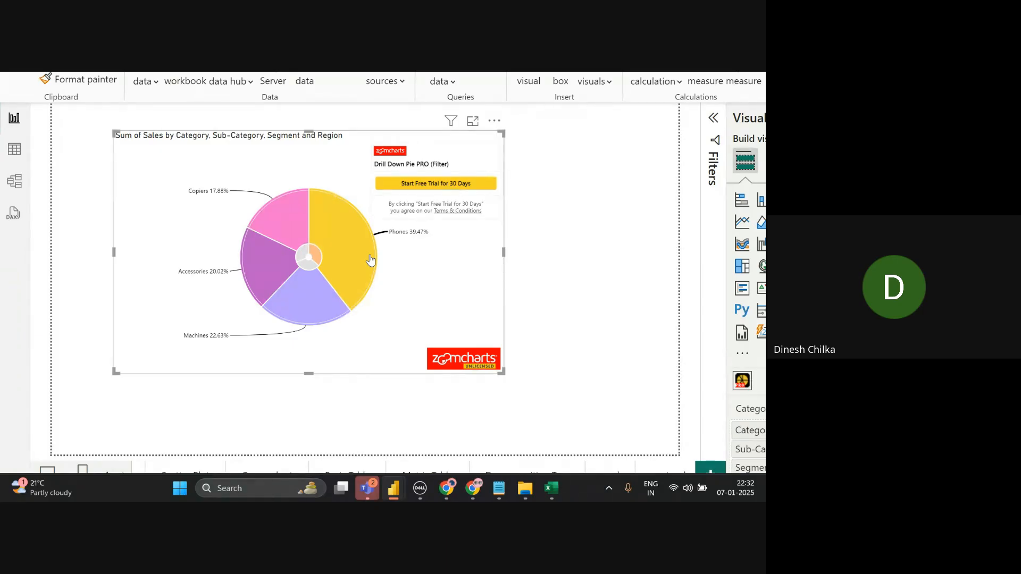
pyautogui.click(371, 259)
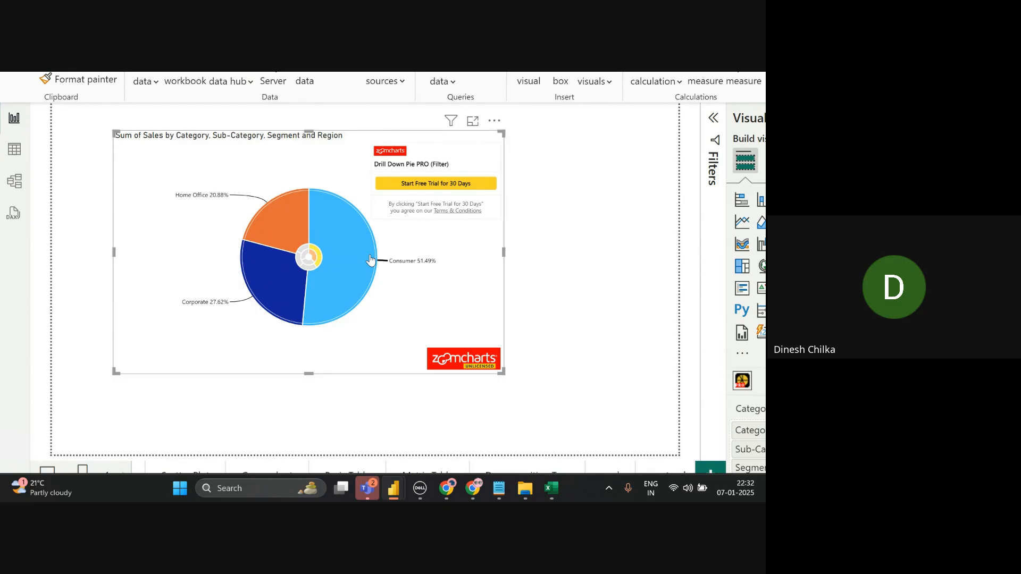
pyautogui.click(371, 259)
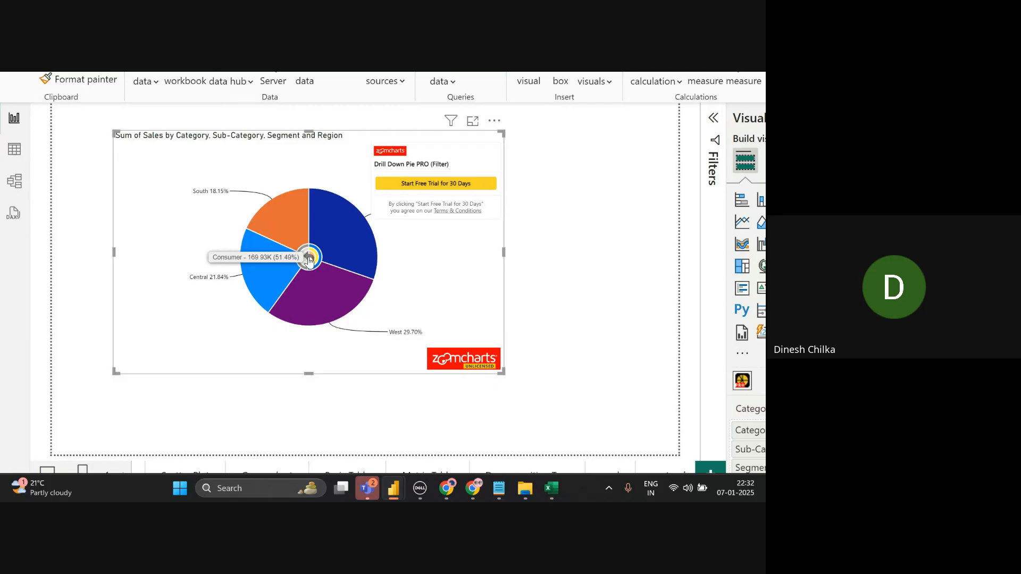
pyautogui.click(309, 260)
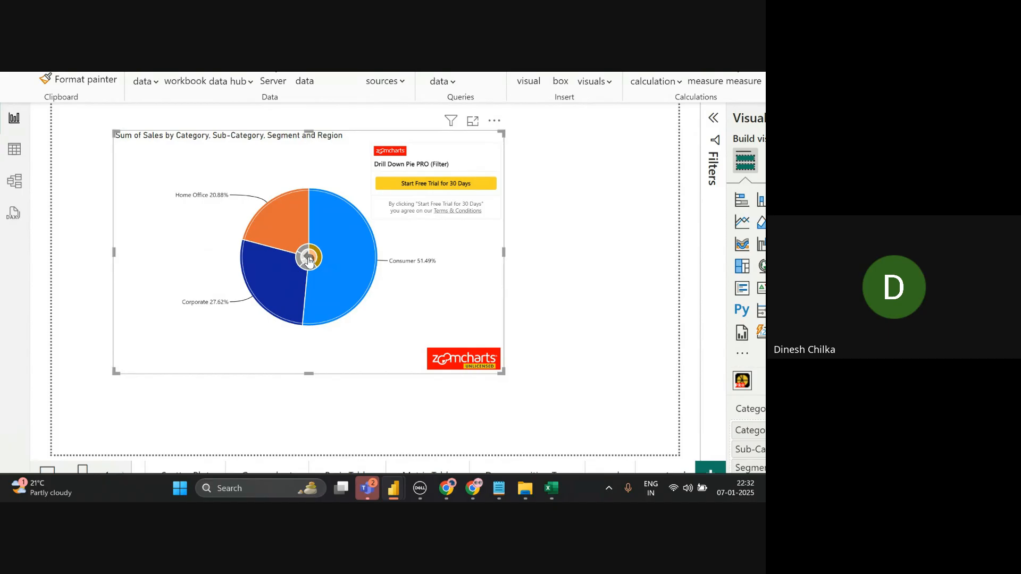
pyautogui.click(309, 260)
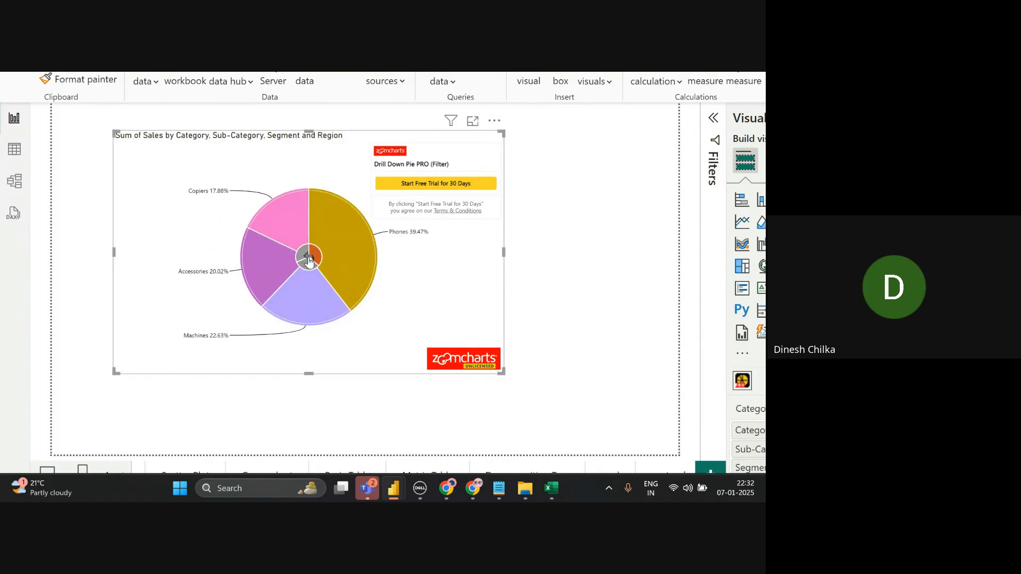
pyautogui.click(309, 260)
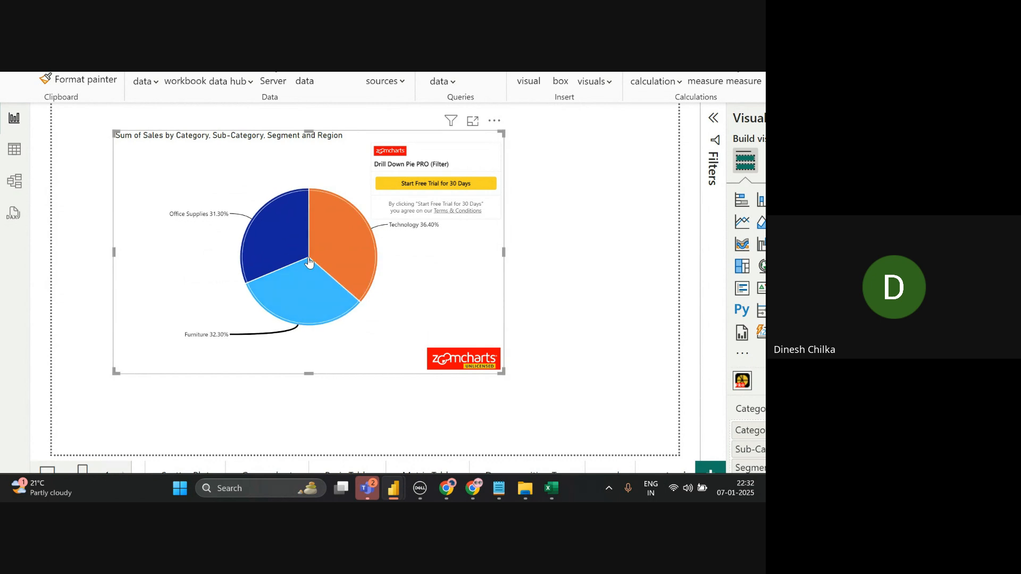
pyautogui.click(308, 286)
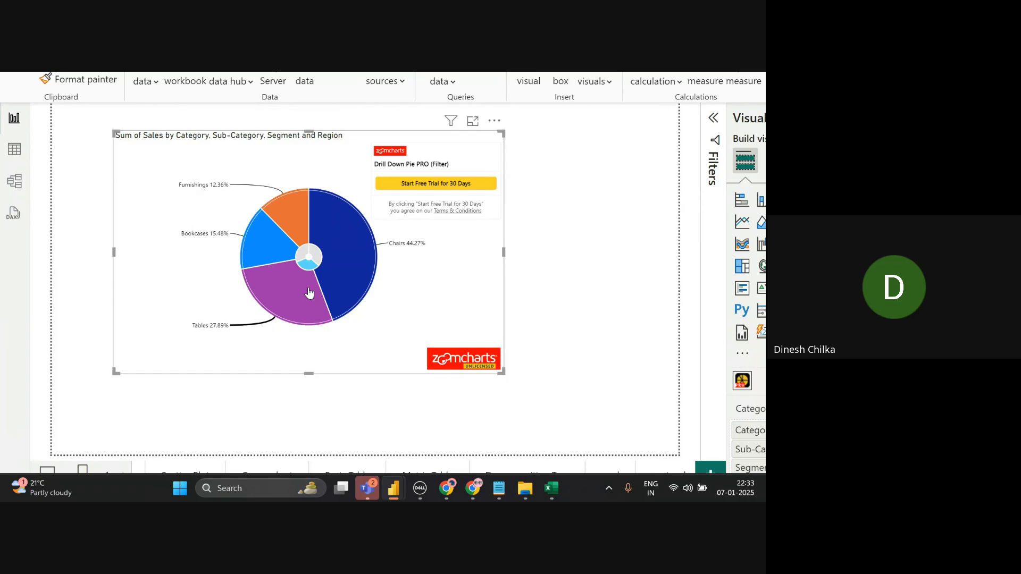
pyautogui.click(302, 212)
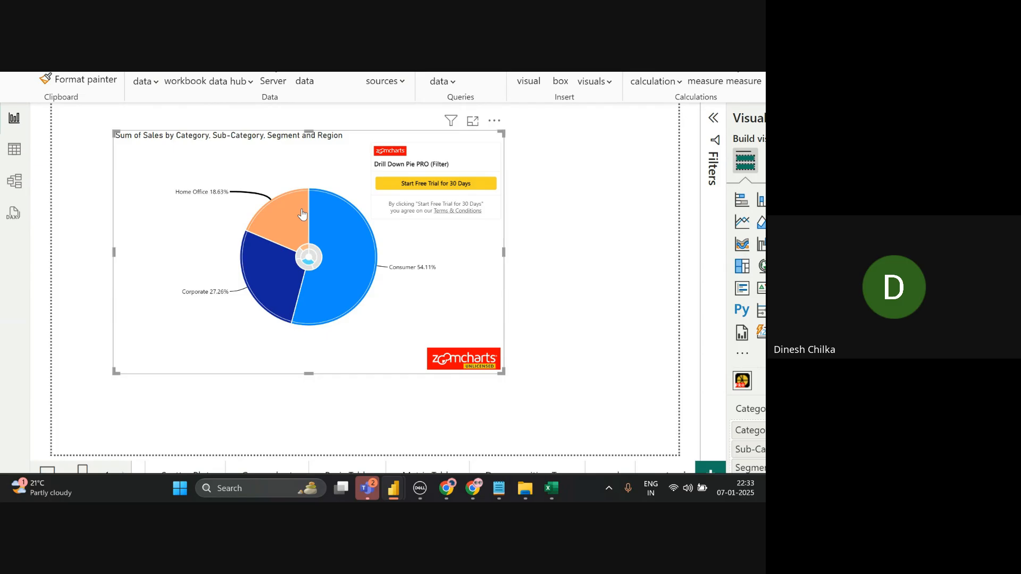
pyautogui.click(301, 213)
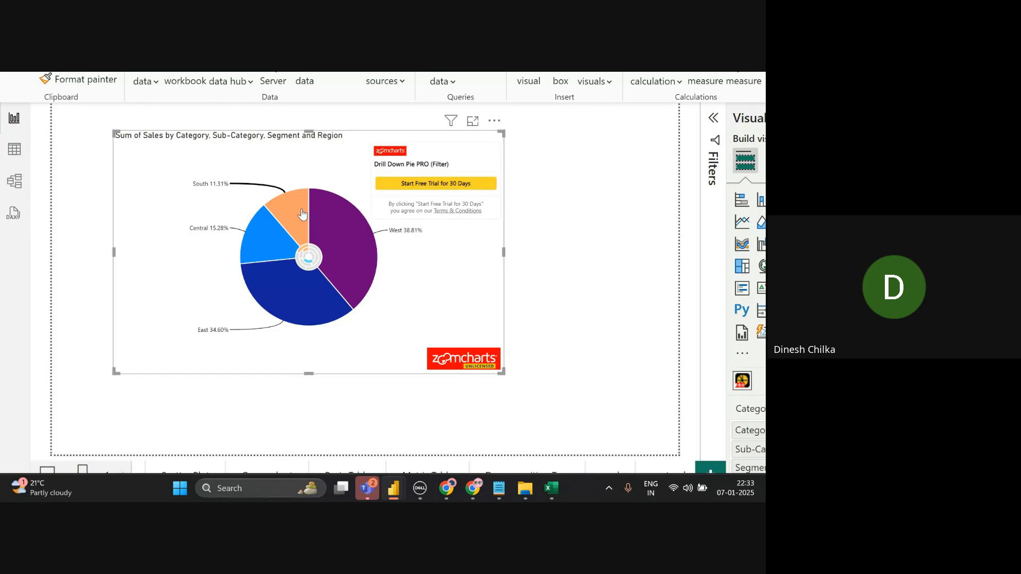
pyautogui.moveTo(278, 289)
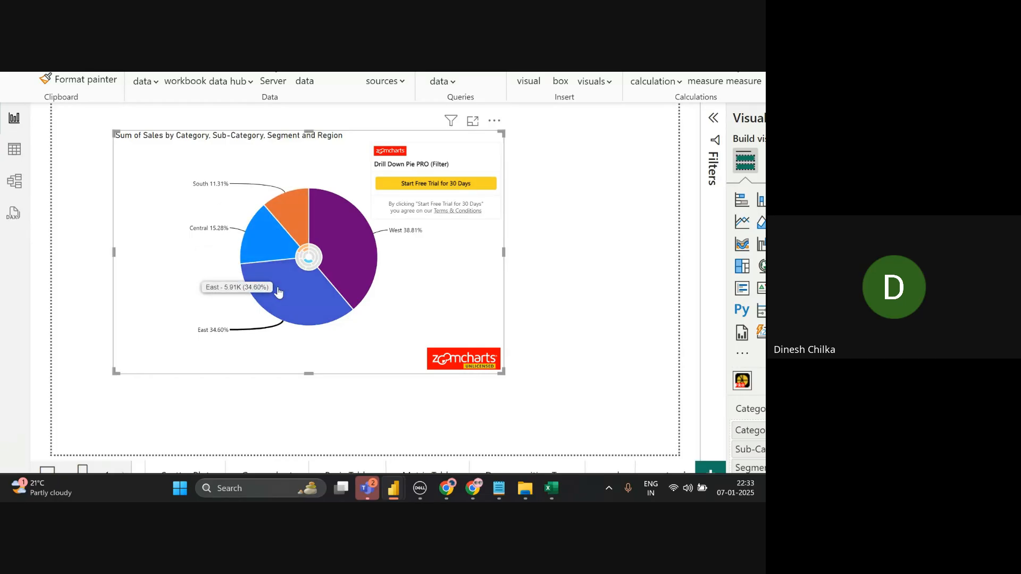
pyautogui.moveTo(255, 242)
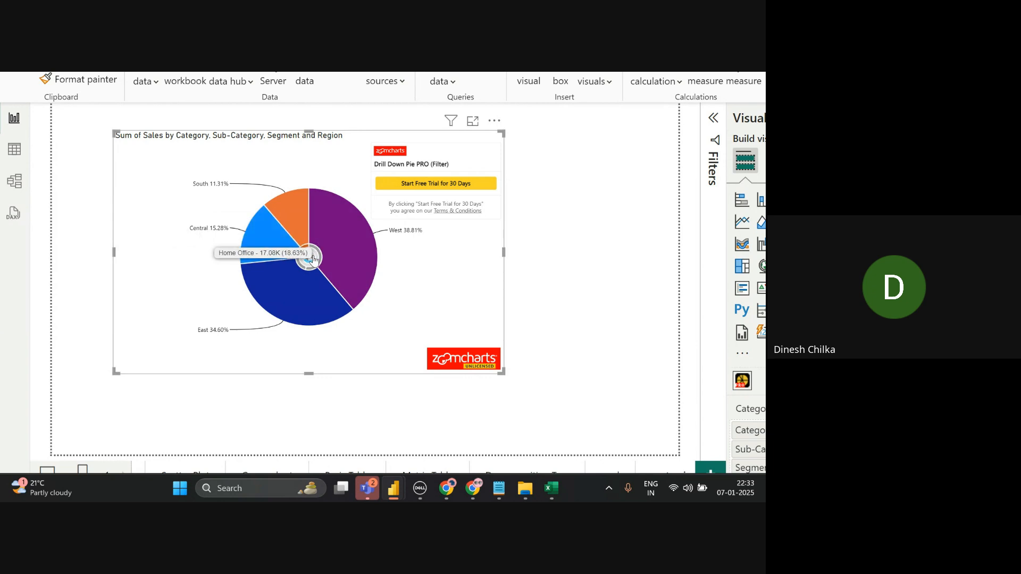
pyautogui.click(309, 257)
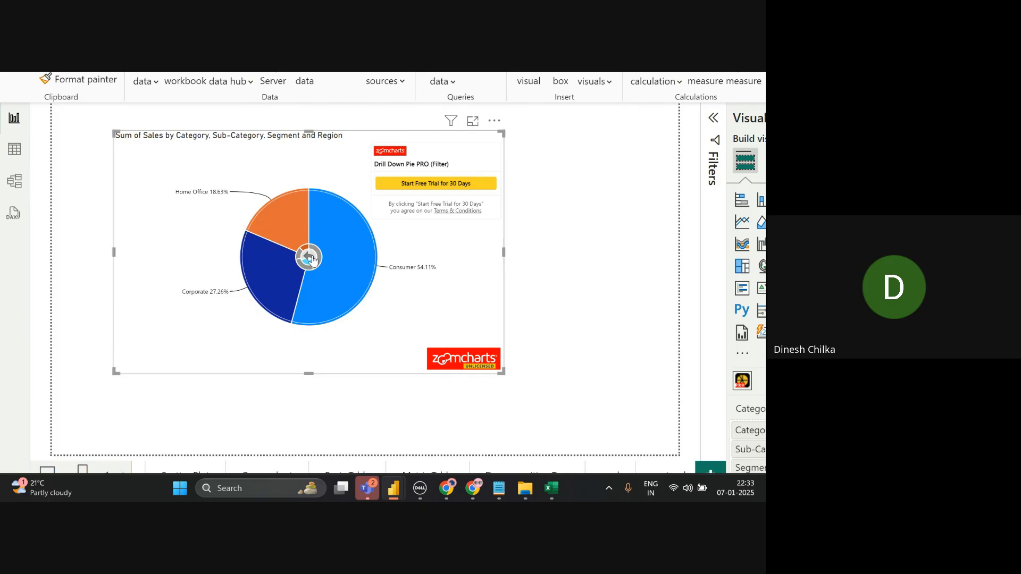
pyautogui.click(310, 257)
pyautogui.click(312, 258)
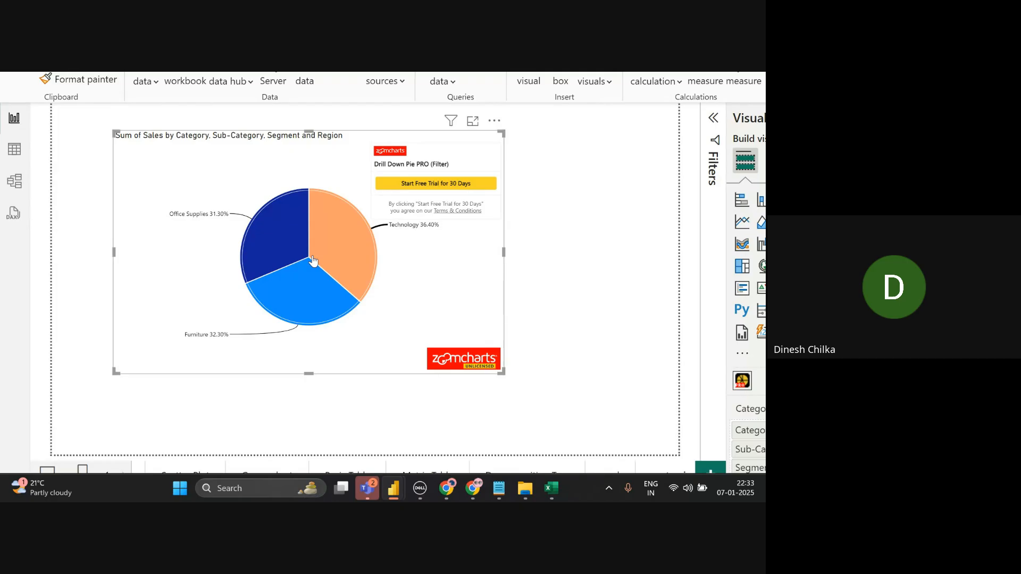
pyautogui.scroll(-5, 557, 245)
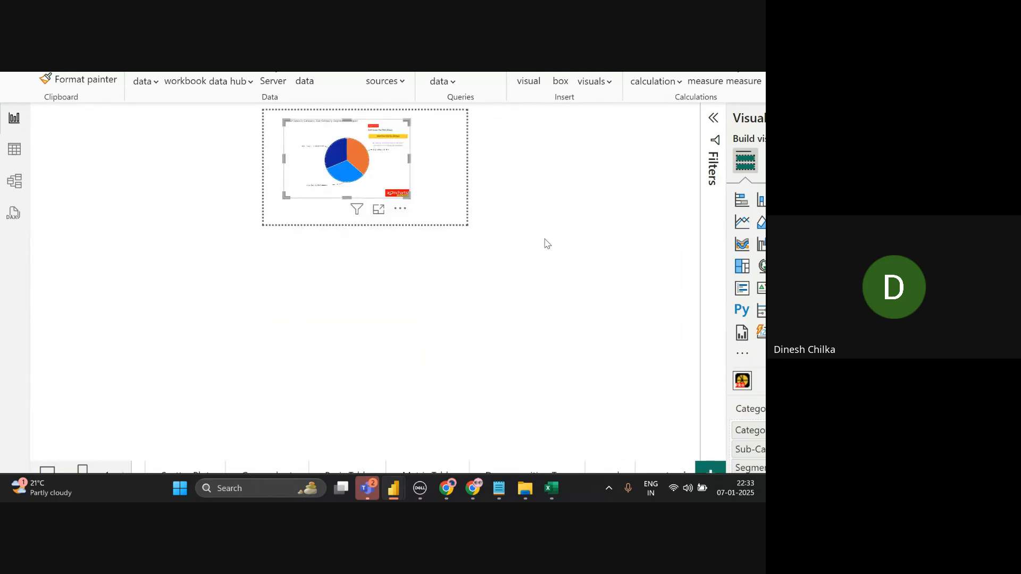
pyautogui.scroll(-3, 535, 380)
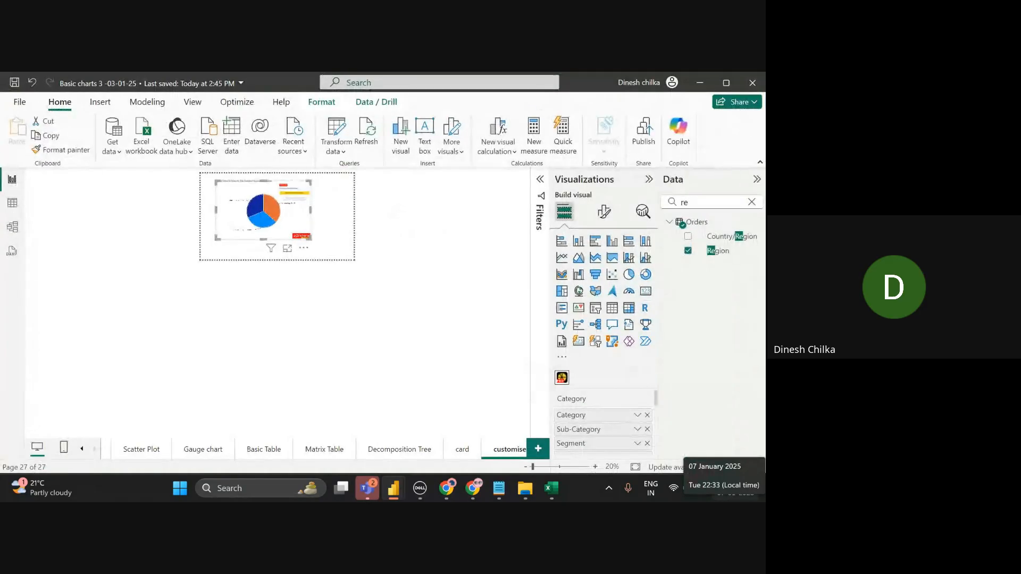
pyautogui.scroll(5, 468, 319)
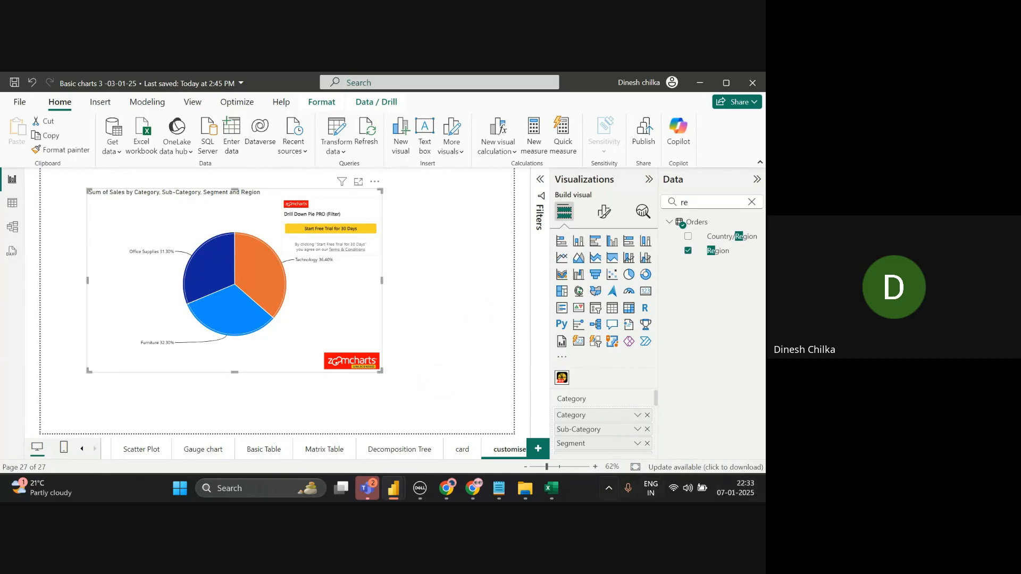
pyautogui.click(468, 412)
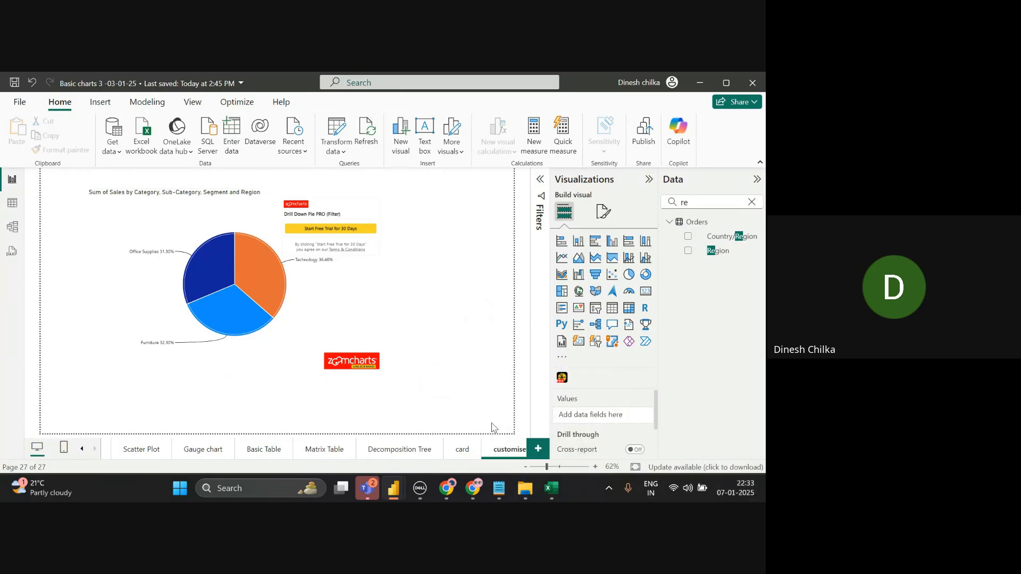
# - Add a new blank report page, Page 1
pyautogui.click(536, 449)
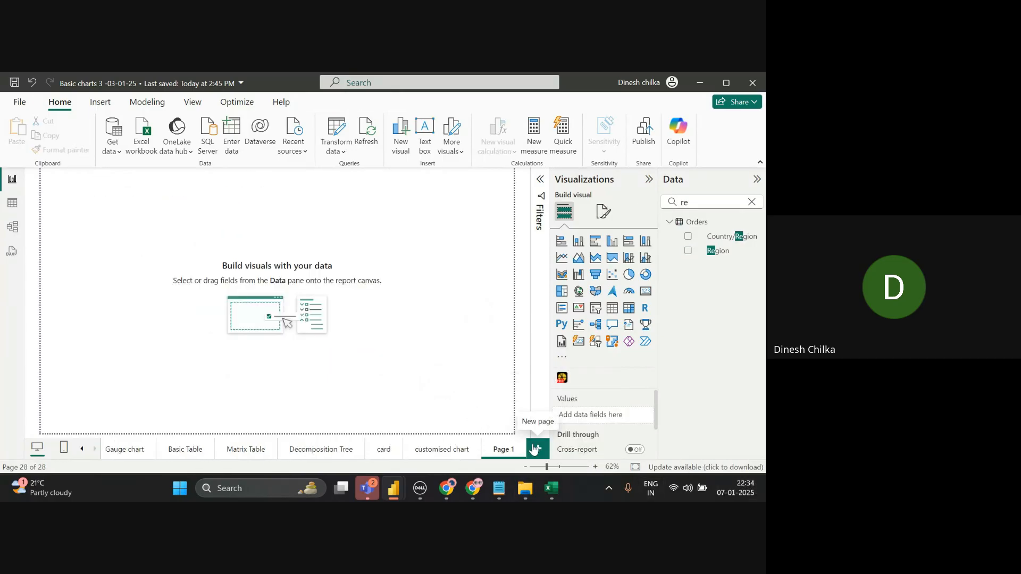
pyautogui.hotkey('alt', 'Tab')
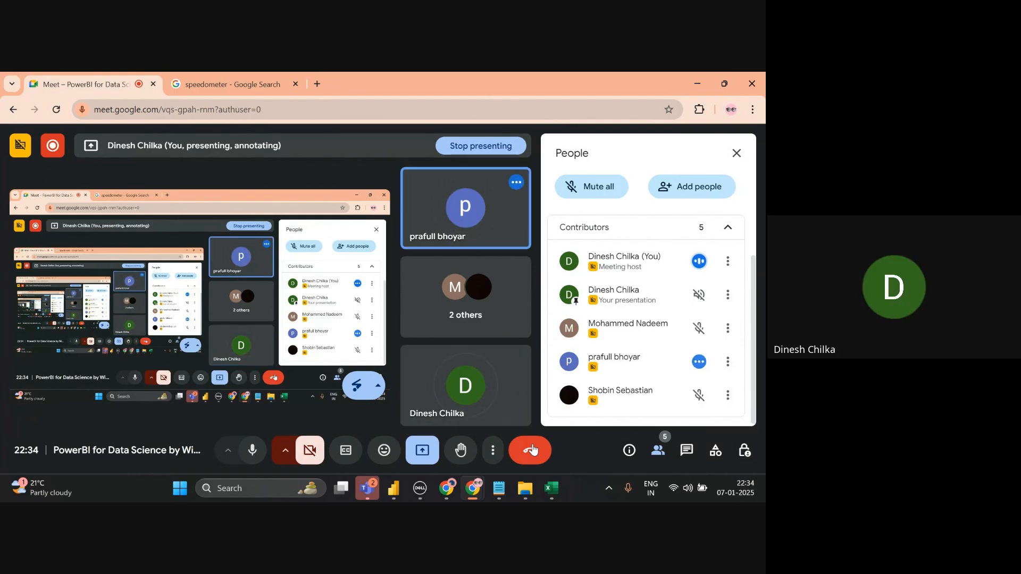
pyautogui.hotkey('alt', 'Tab')
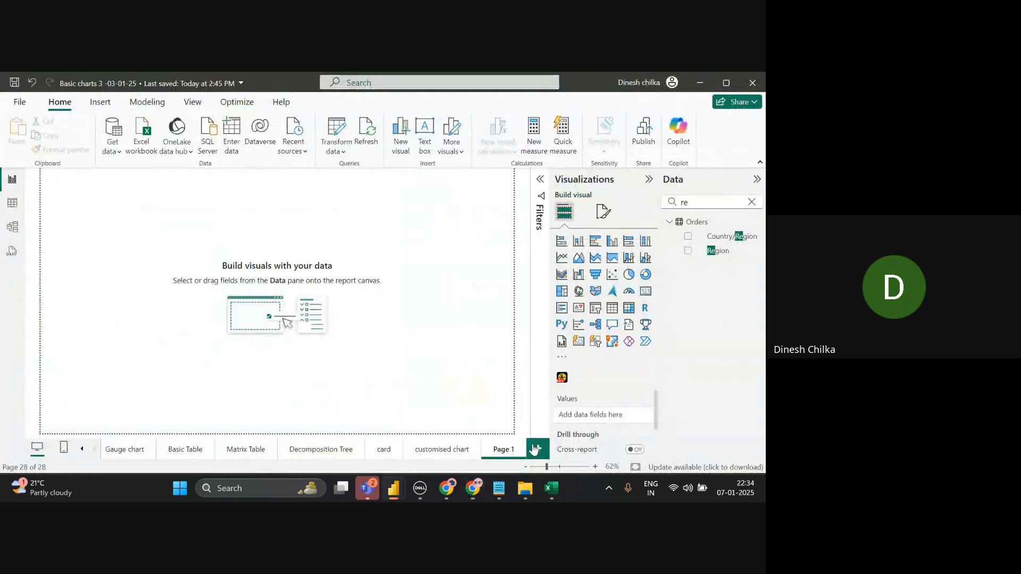
pyautogui.hotkey('alt', 'Tab')
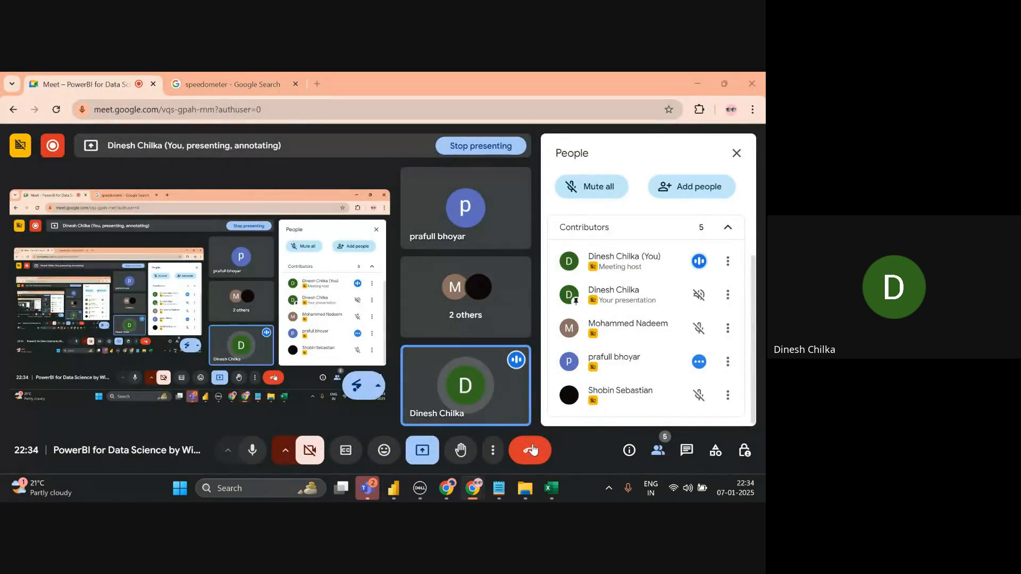
pyautogui.hotkey('alt', 'Tab')
pyautogui.hotkey('alt', 'Tab')
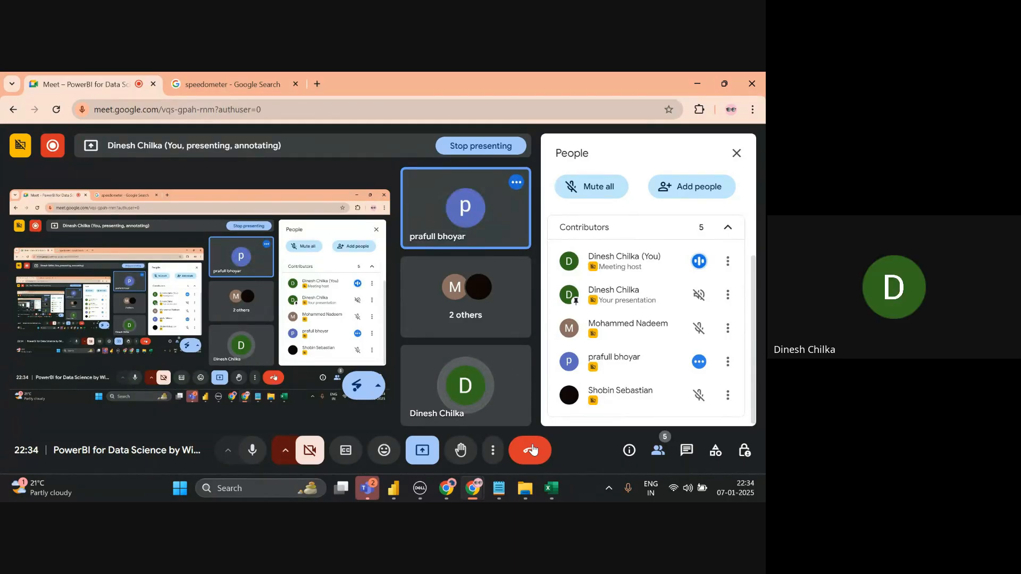
pyautogui.hotkey('alt', 'Tab')
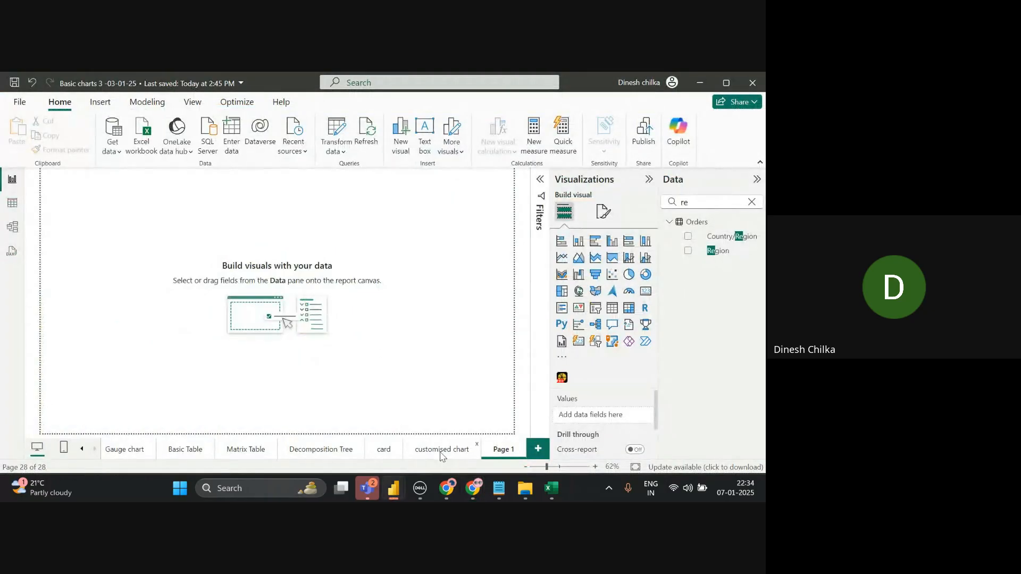
# - Go back to the customised chart page with the drill-down pie
pyautogui.click(440, 450)
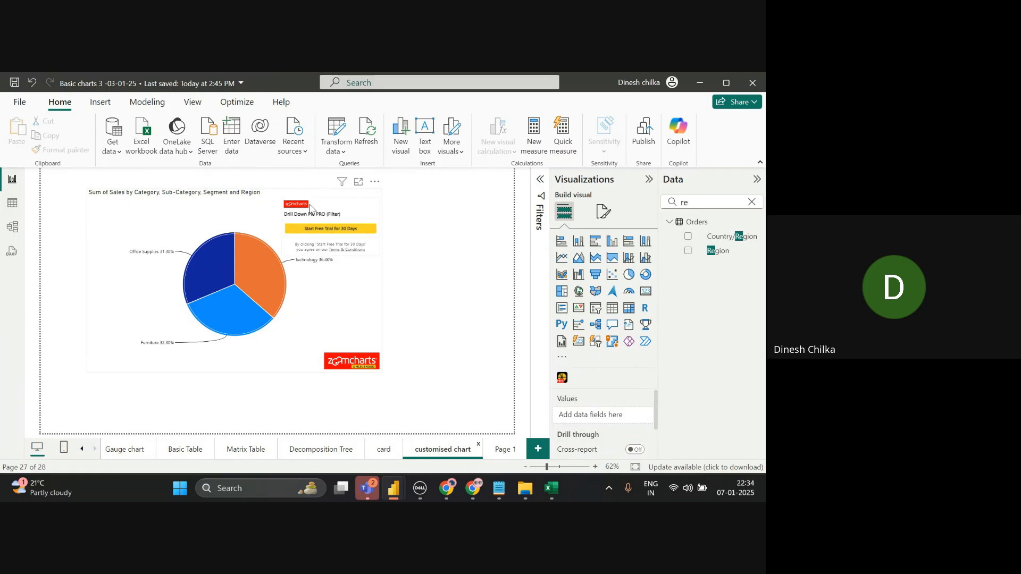
pyautogui.hotkey('alt', 'Tab')
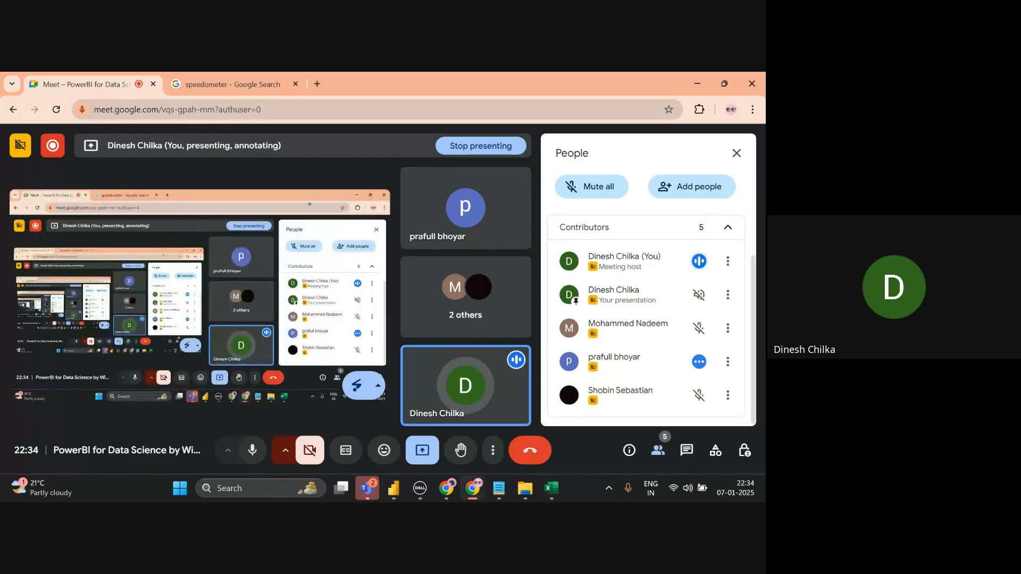
pyautogui.hotkey('alt', 'Tab')
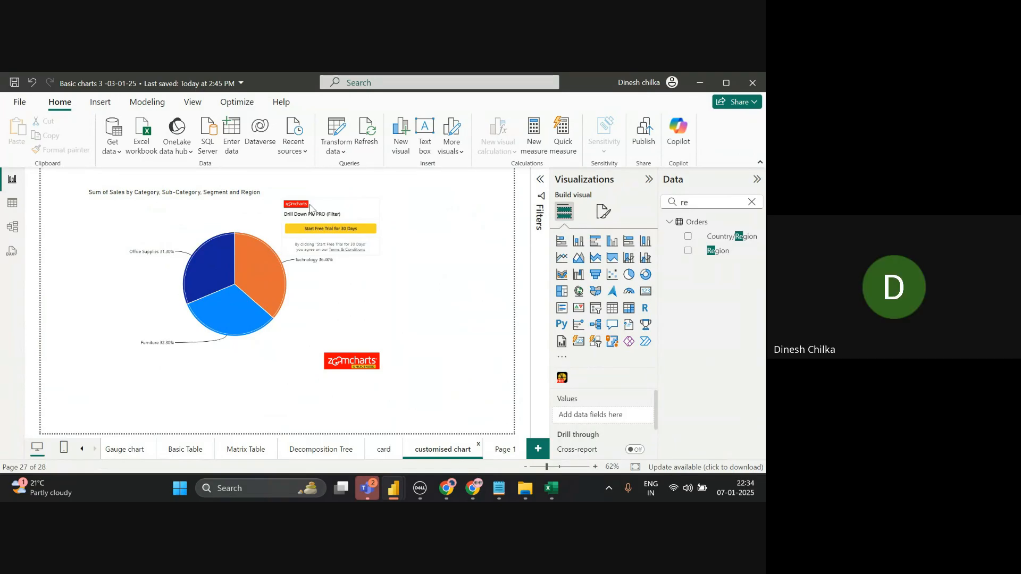
# - On the empty Page 1, open the Get more visuals marketplace
pyautogui.click(503, 449)
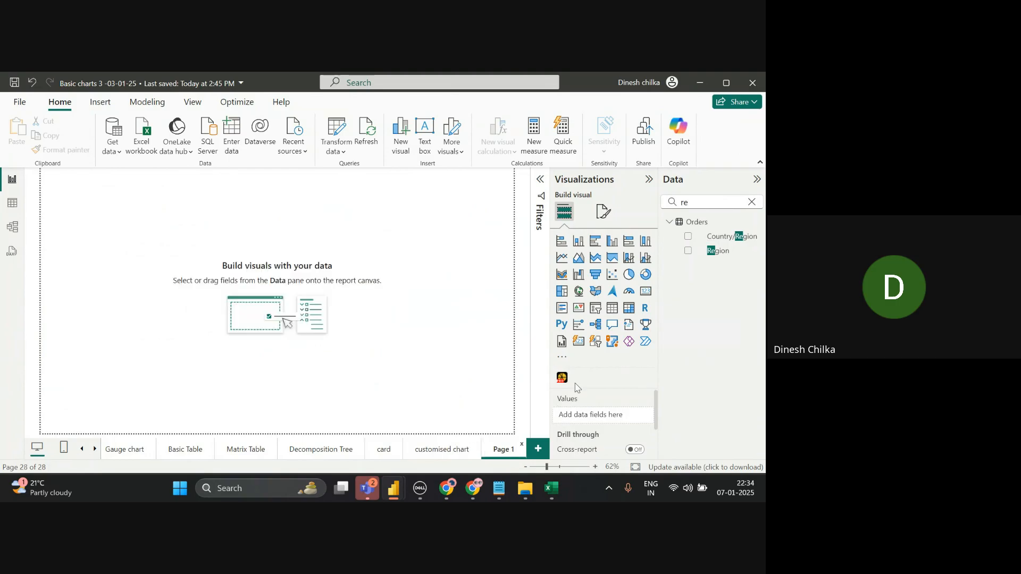
pyautogui.click(565, 361)
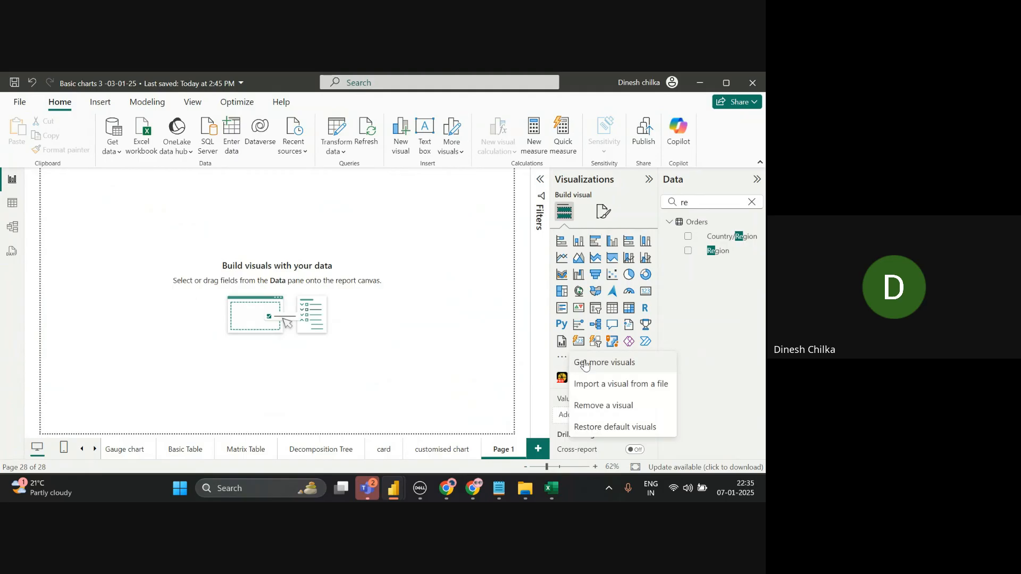
pyautogui.click(586, 361)
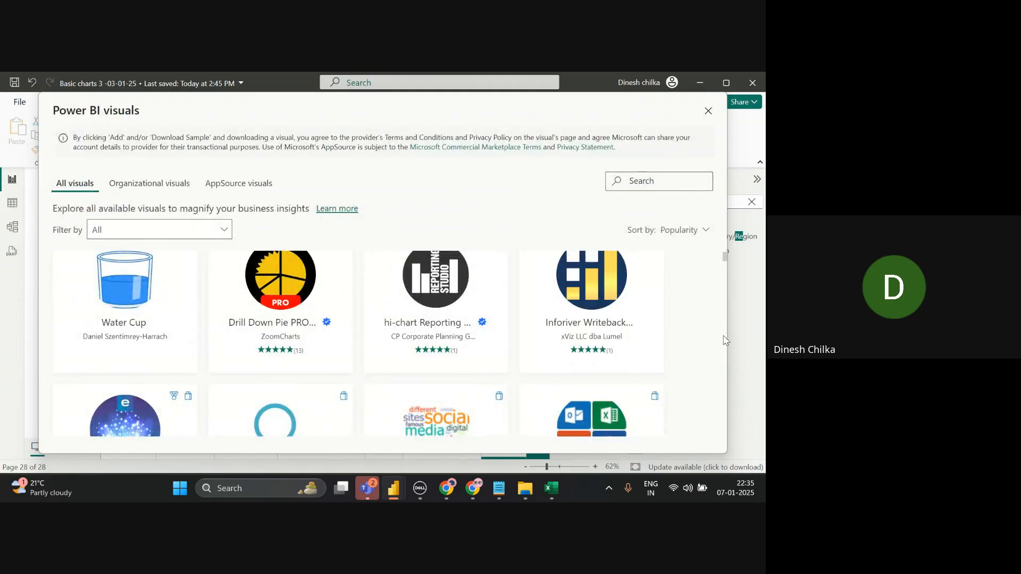
# - Find Sunburst by Powerviz in the marketplace and add it to the report
pyautogui.scroll(-2, 724, 340)
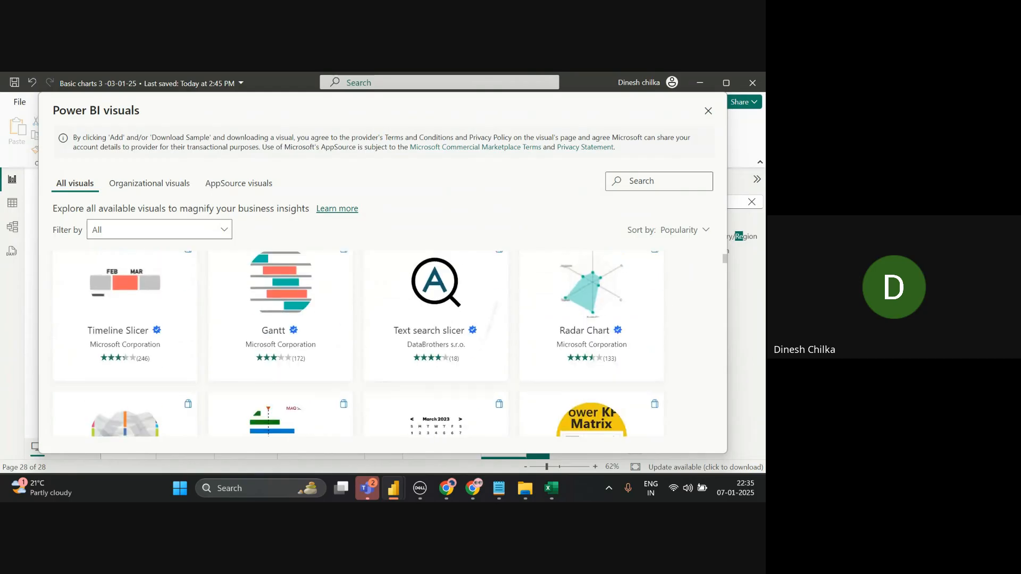
pyautogui.scroll(-5, 383, 343)
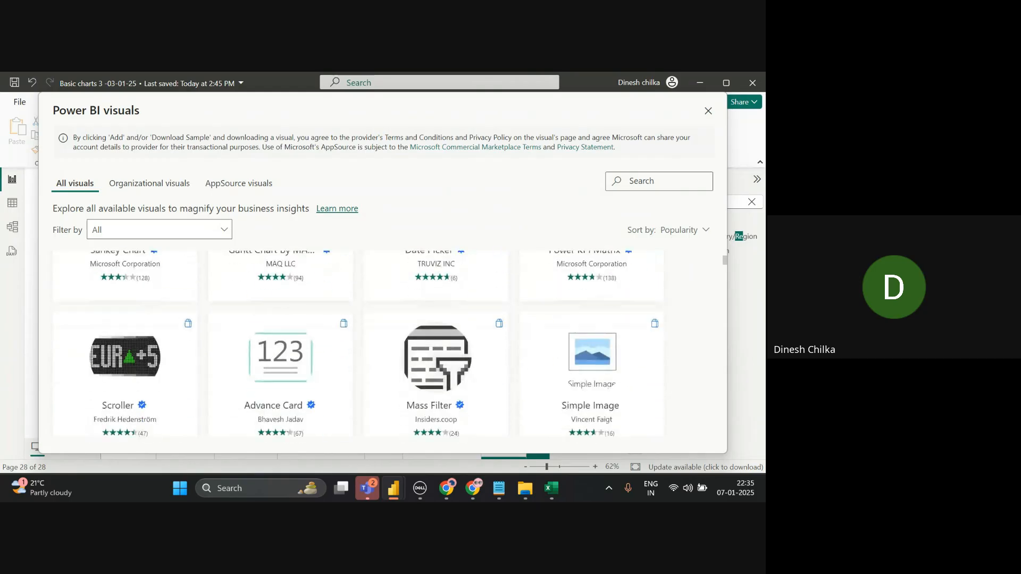
pyautogui.scroll(-5, 383, 343)
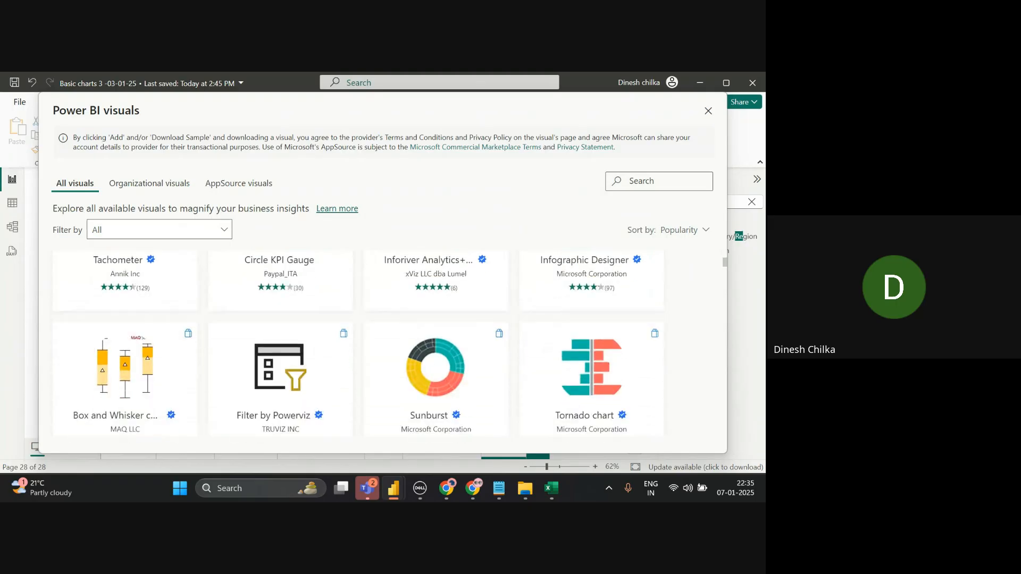
pyautogui.scroll(-5, 382, 343)
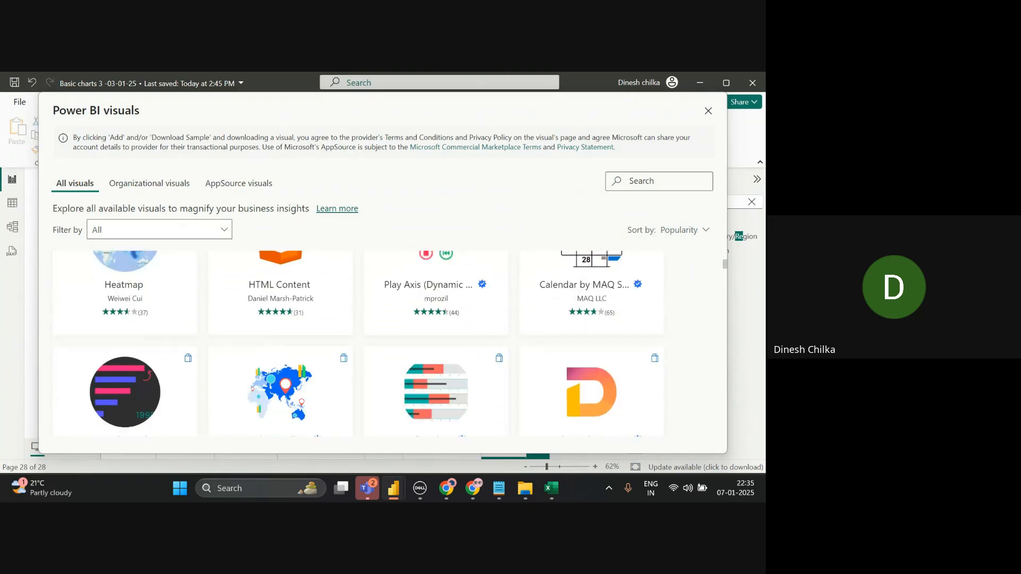
pyautogui.scroll(-2, 383, 343)
pyautogui.scroll(-5, 383, 343)
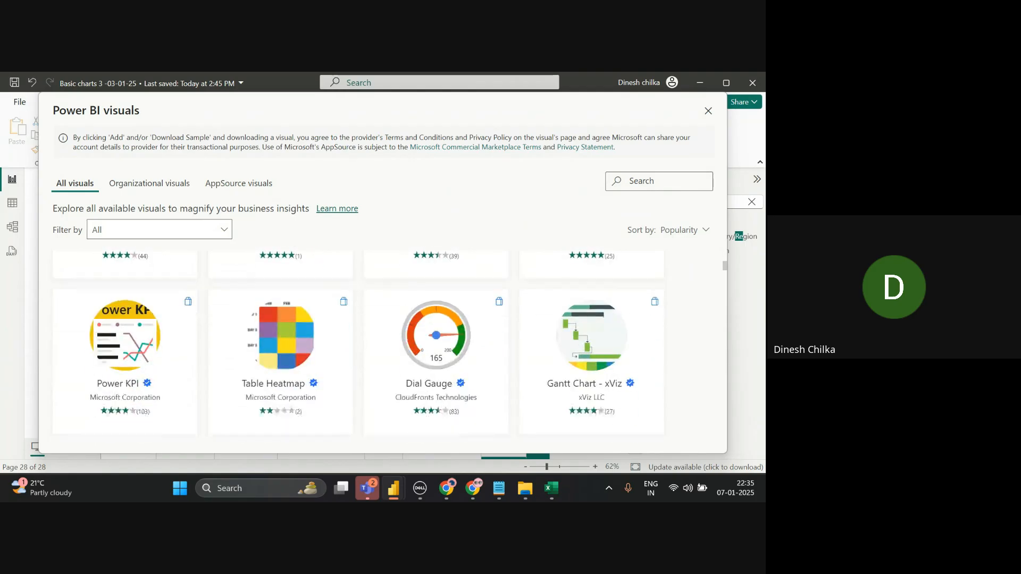
pyautogui.scroll(-3, 383, 343)
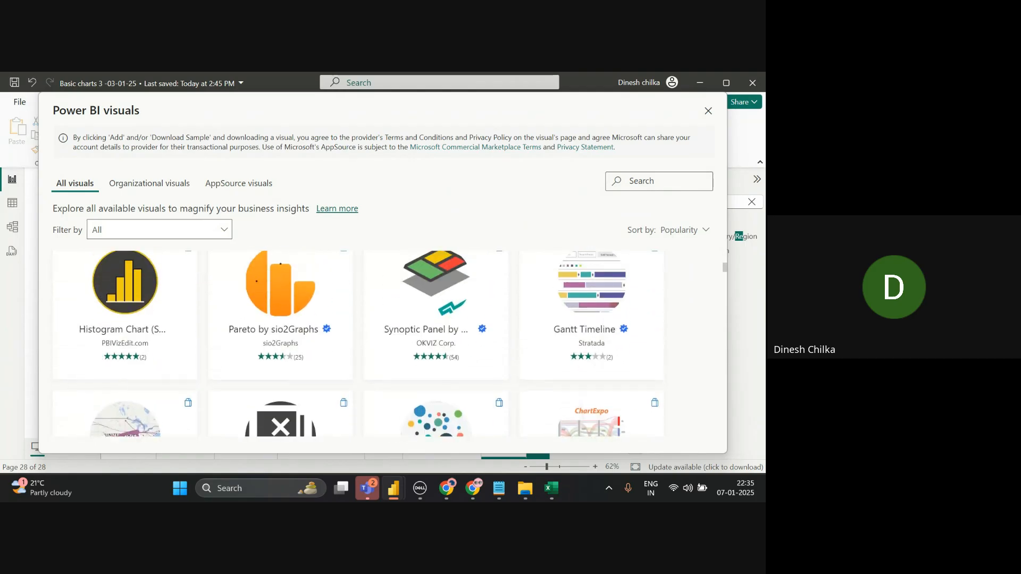
pyautogui.scroll(-4, 383, 343)
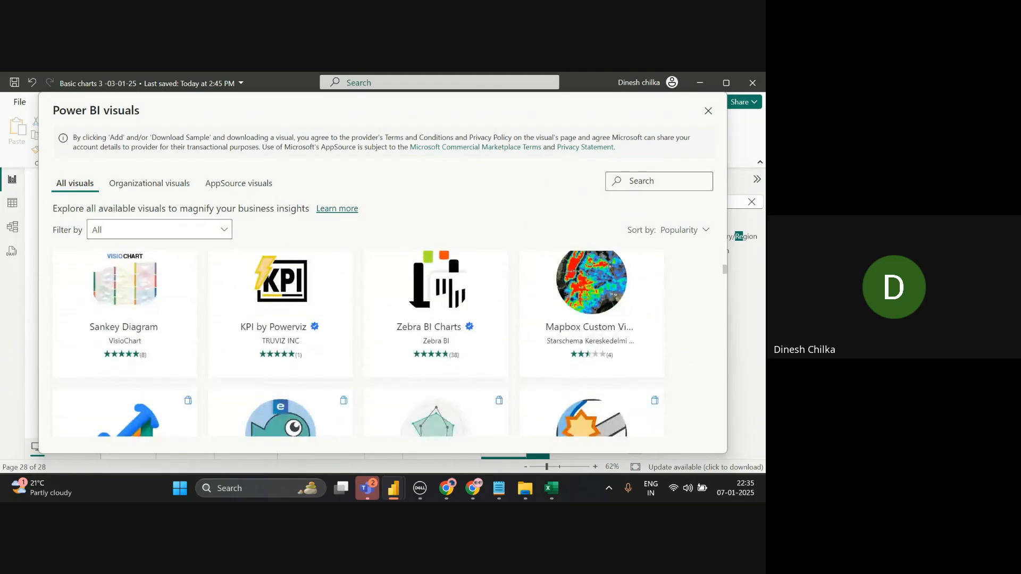
pyautogui.scroll(-6, 383, 343)
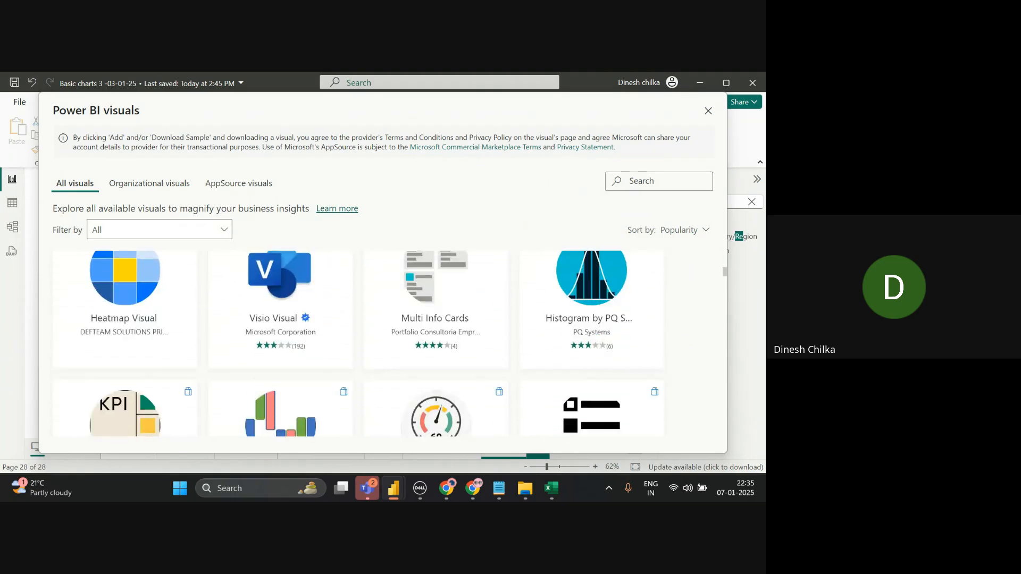
pyautogui.scroll(-5, 383, 343)
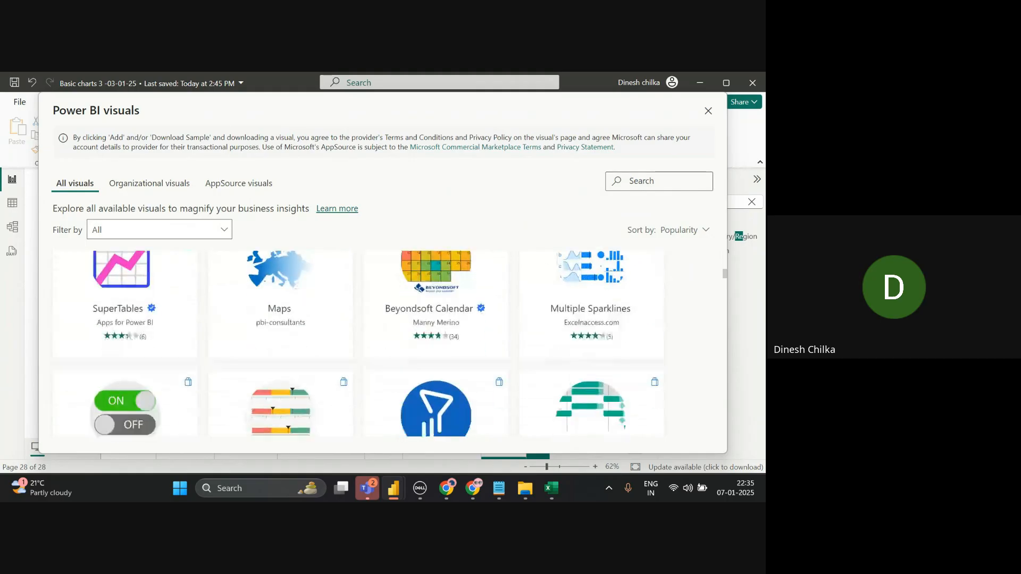
pyautogui.scroll(-4, 383, 343)
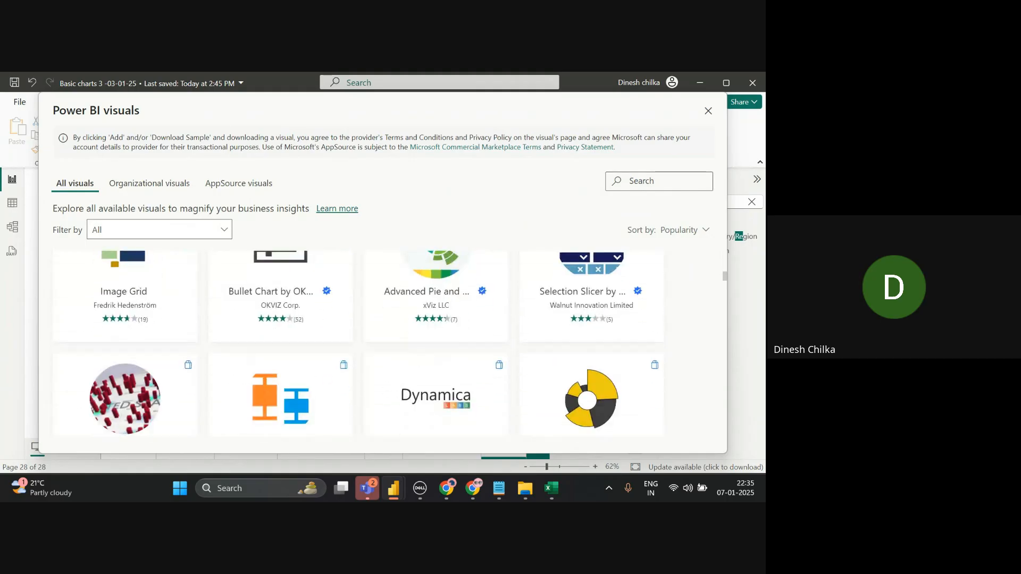
pyautogui.scroll(-3, 383, 343)
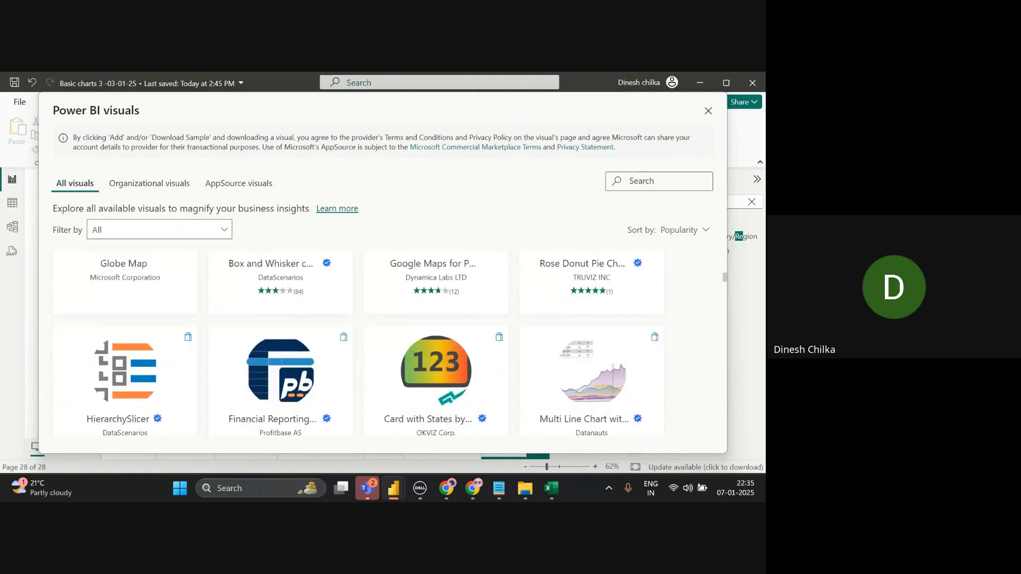
pyautogui.scroll(5, 383, 343)
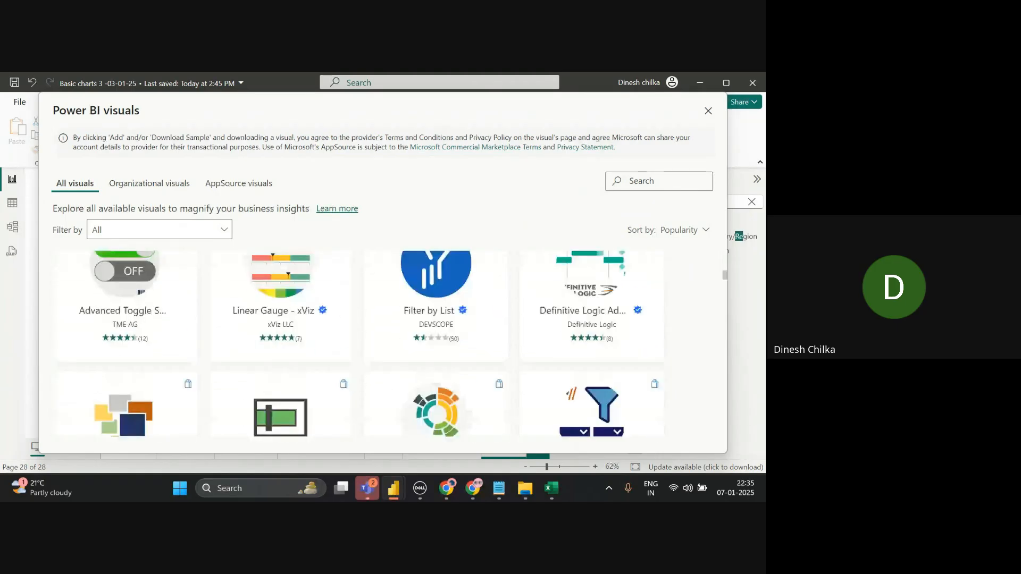
pyautogui.scroll(6, 436, 330)
pyautogui.click(436, 319)
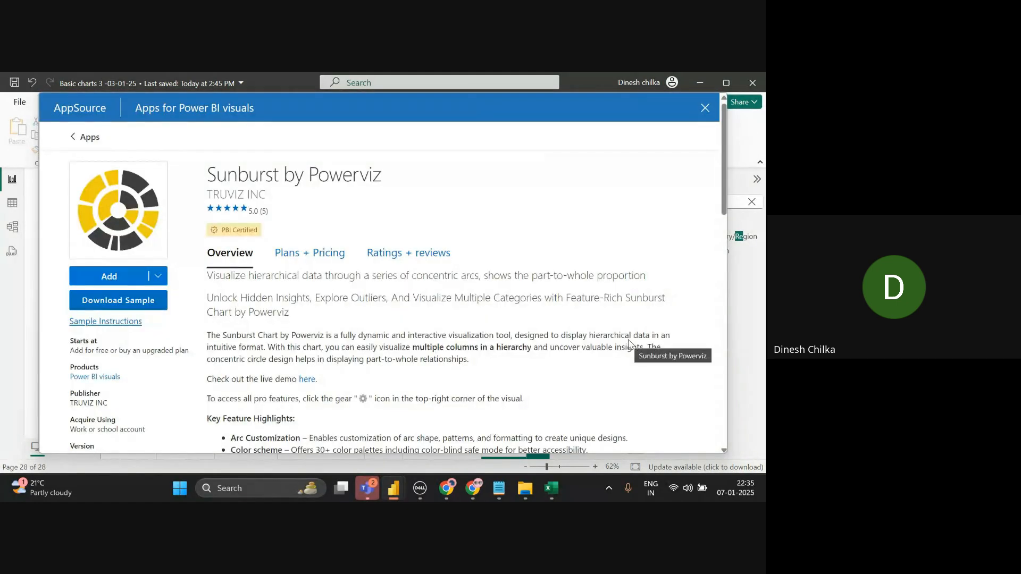
pyautogui.click(137, 280)
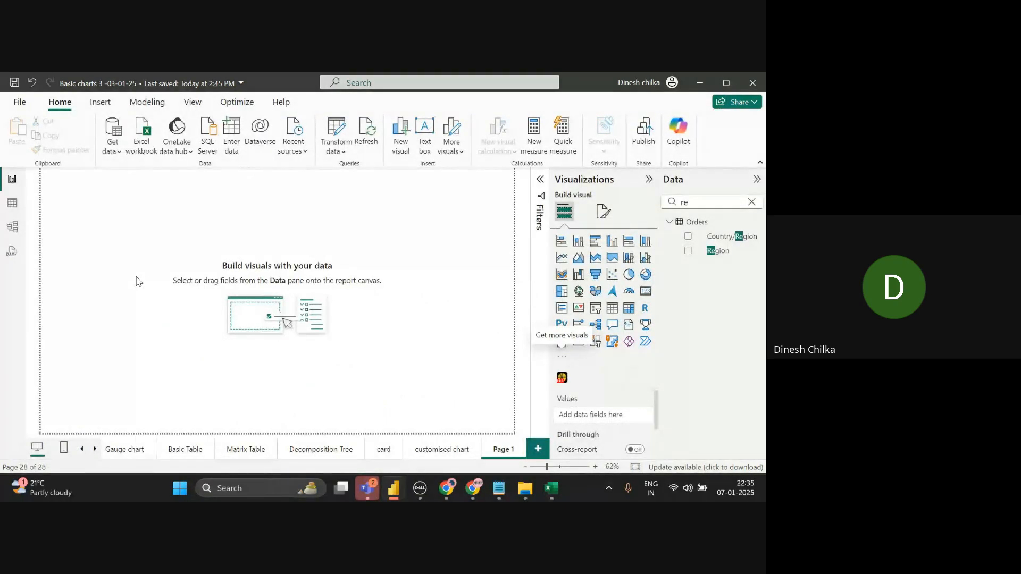
# - Import Sunburst by Powerviz through Get more visuals and drop an empty Sunburst onto Page 1
pyautogui.hotkey('alt', 'Tab')
pyautogui.hotkey('alt', 'Tab')
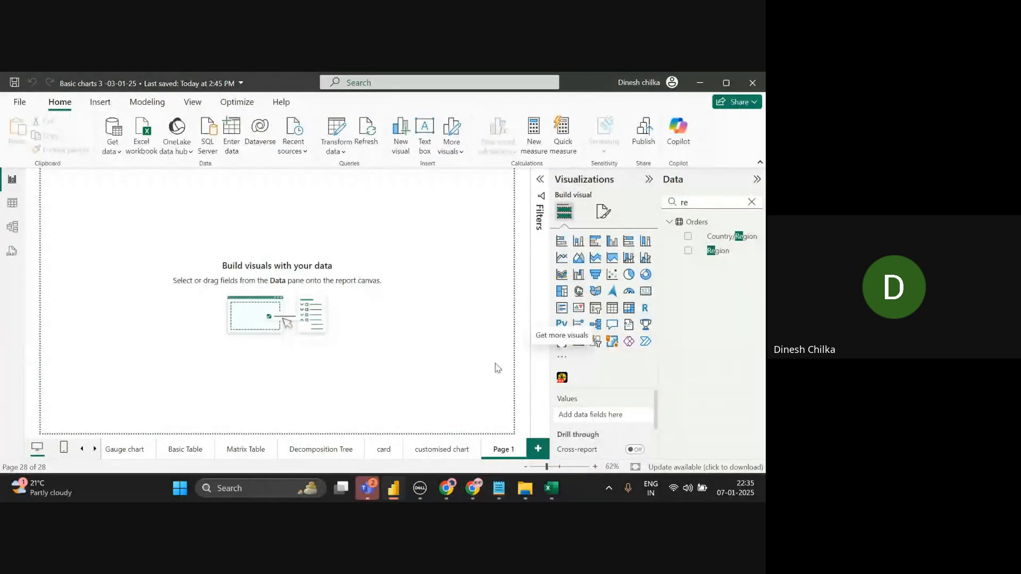
pyautogui.click(566, 359)
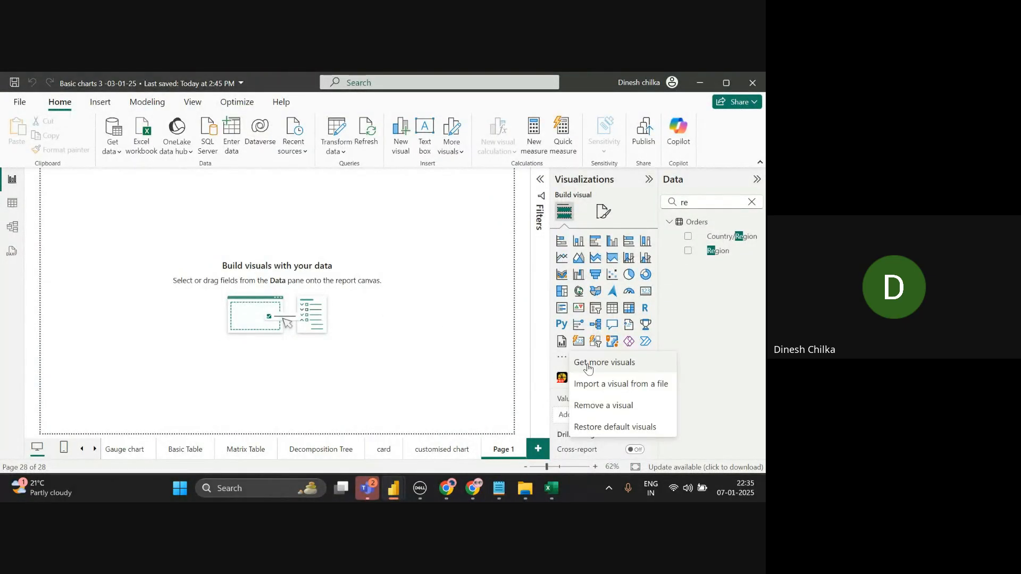
pyautogui.click(585, 362)
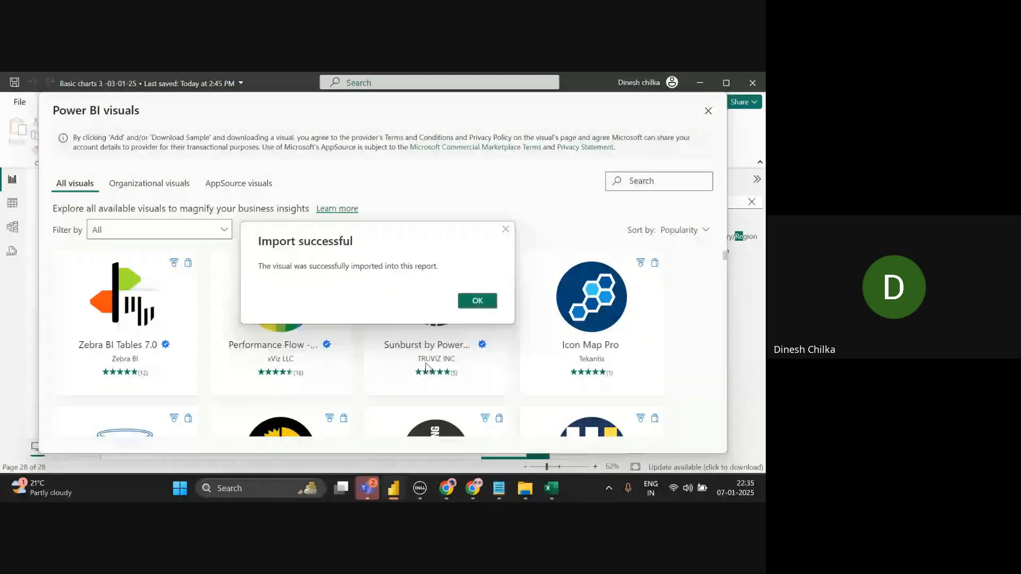
pyautogui.click(477, 301)
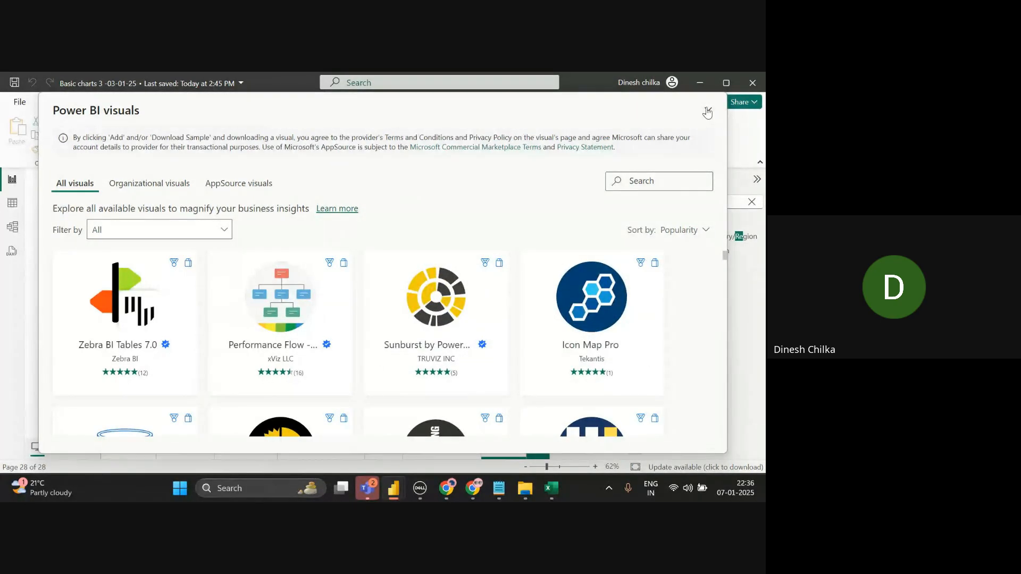
pyautogui.click(708, 112)
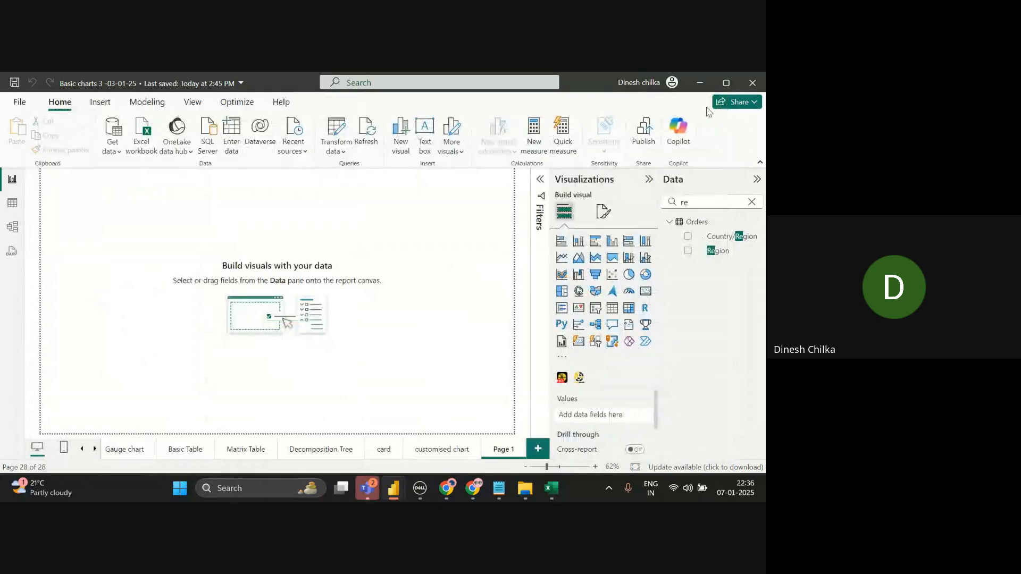
pyautogui.click(579, 377)
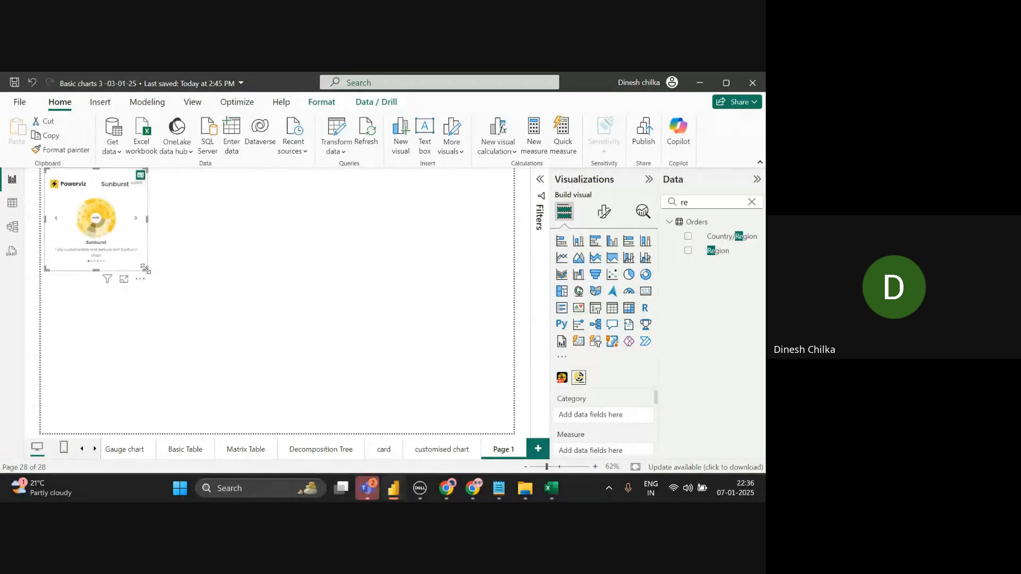
# - Enlarge the Sunburst across the canvas and add Category and Sub-Category as its first levels
pyautogui.moveTo(145, 269); pyautogui.dragTo(428, 407)
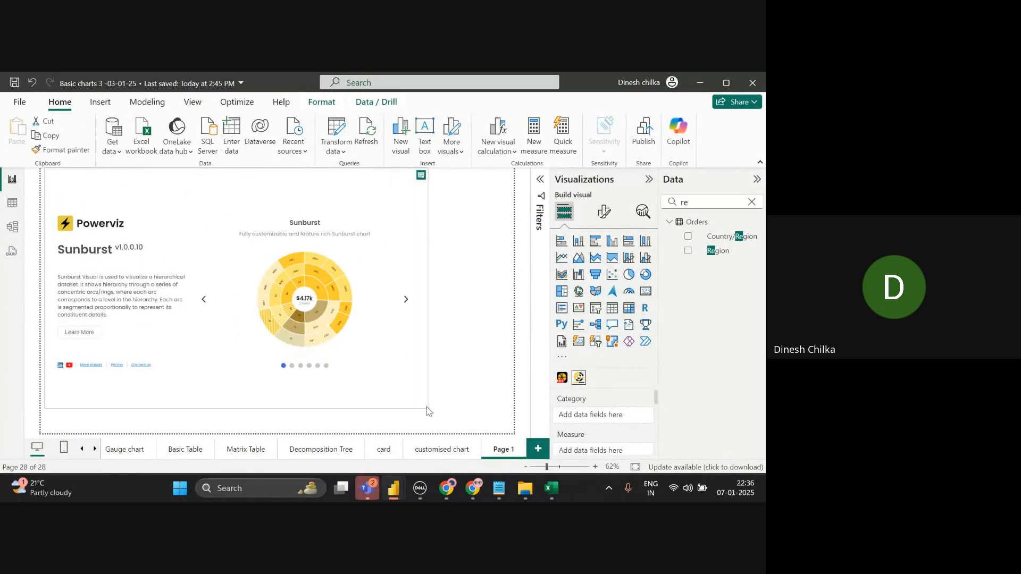
pyautogui.click(752, 202)
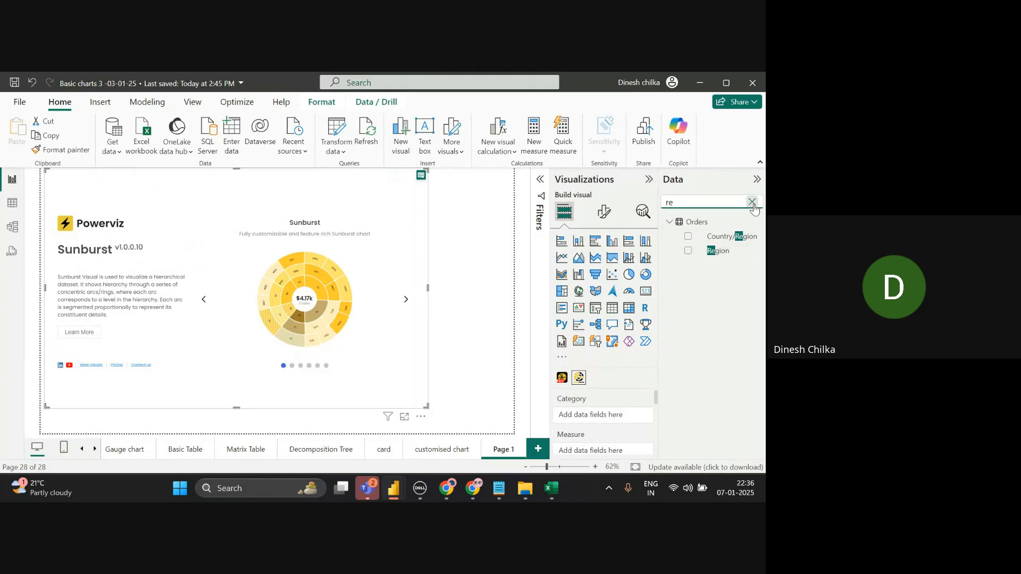
pyautogui.write('ca')
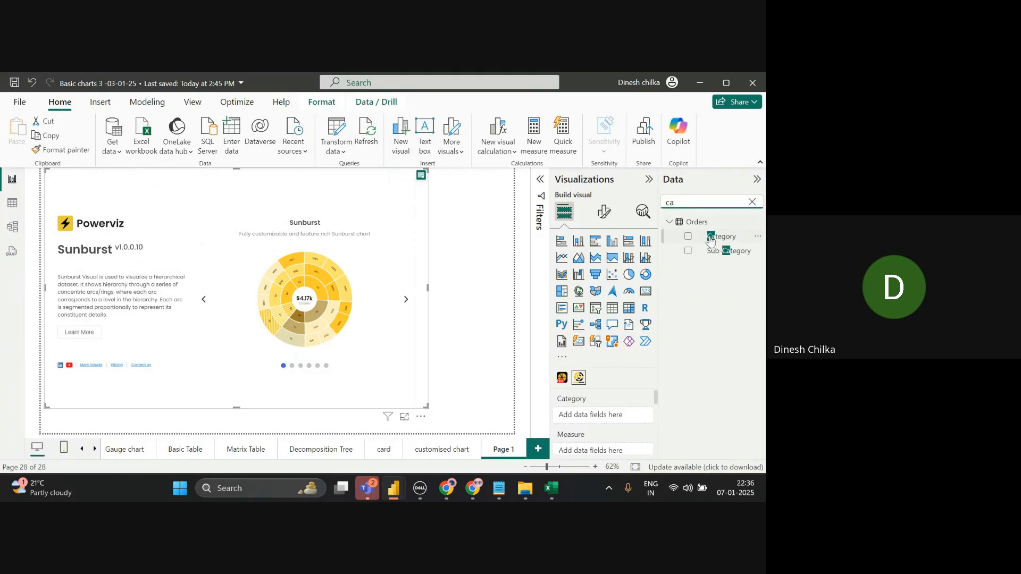
pyautogui.moveTo(719, 236); pyautogui.dragTo(599, 417)
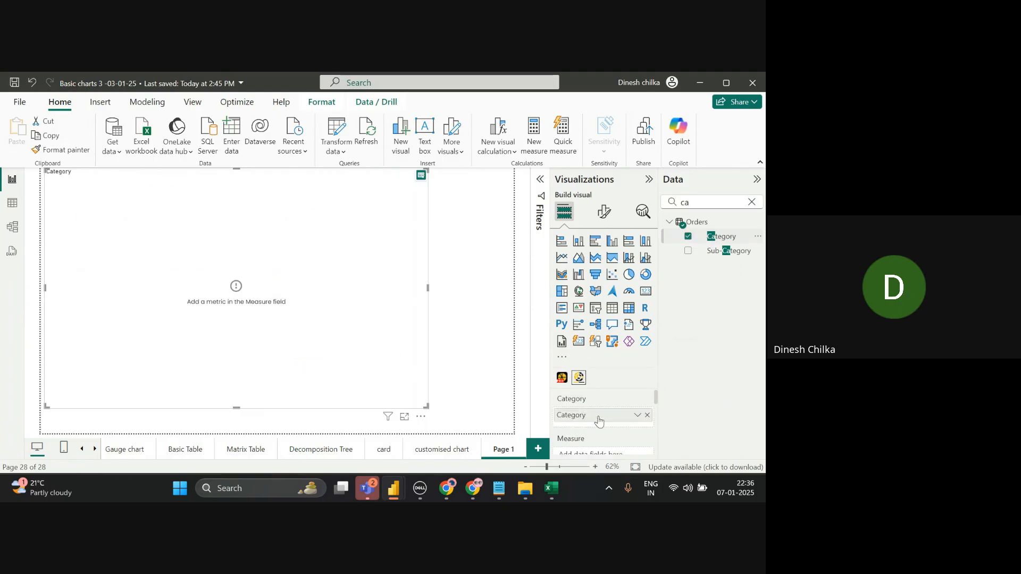
pyautogui.moveTo(734, 254); pyautogui.dragTo(623, 426)
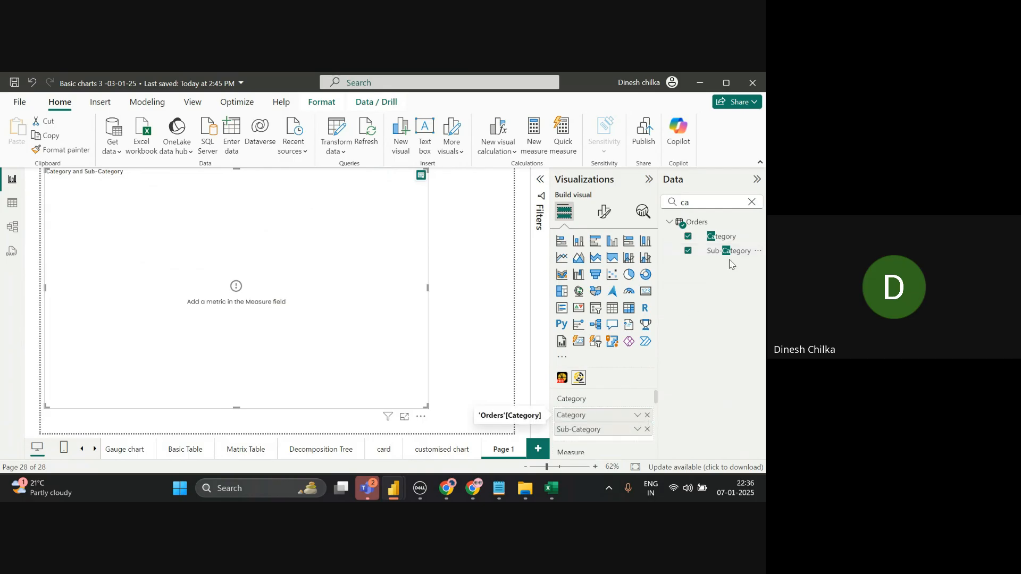
# - Add Region and then Segment as further Sunburst levels
pyautogui.click(752, 203)
pyautogui.write('re')
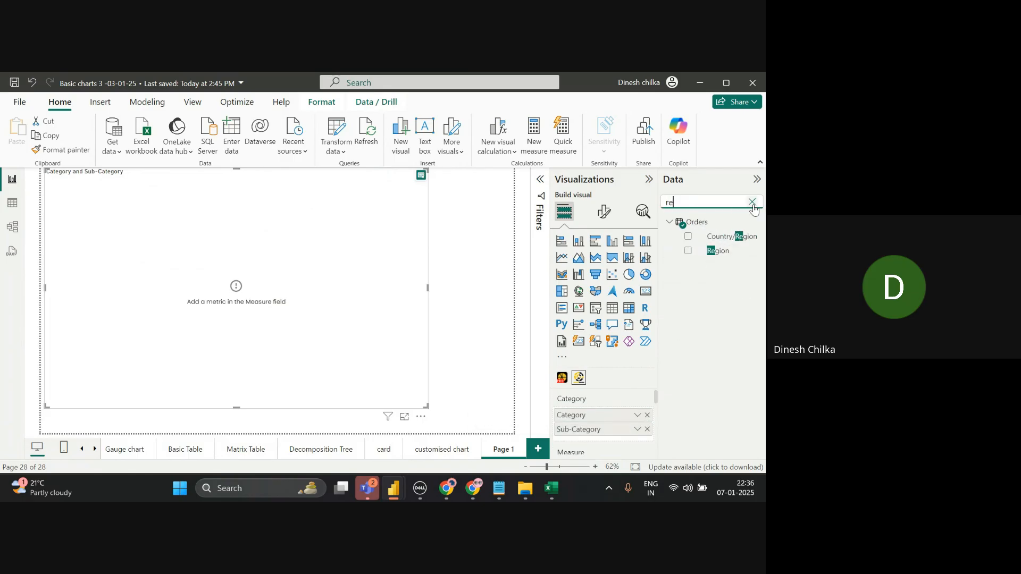
pyautogui.moveTo(717, 251); pyautogui.dragTo(611, 440)
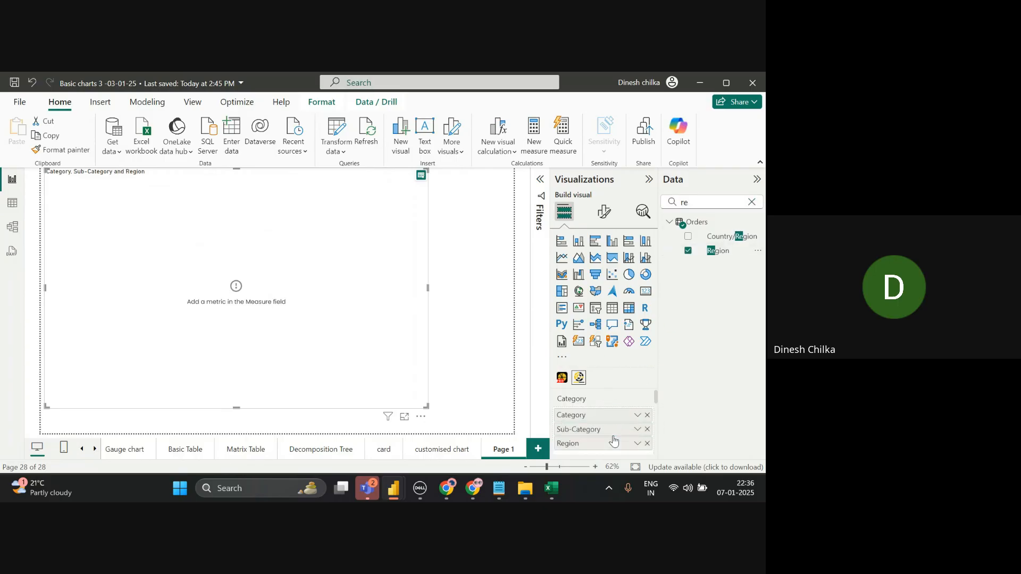
pyautogui.click(752, 202)
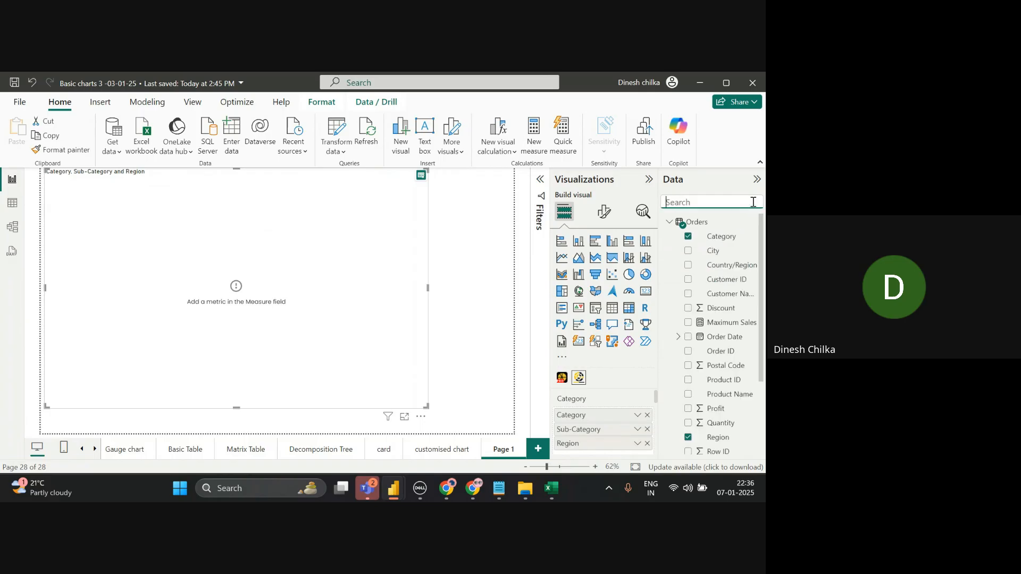
pyautogui.write('c')
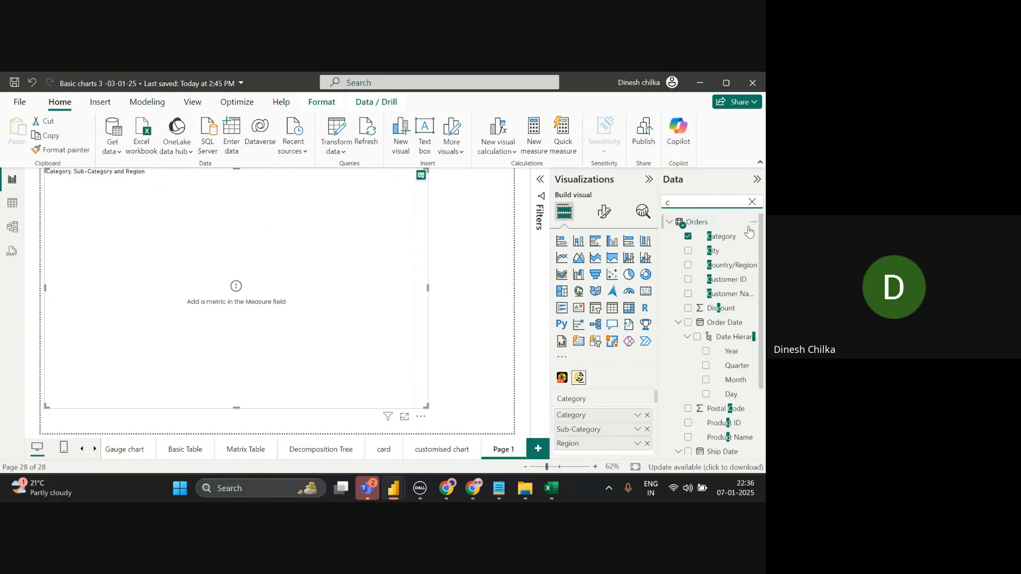
pyautogui.click(752, 202)
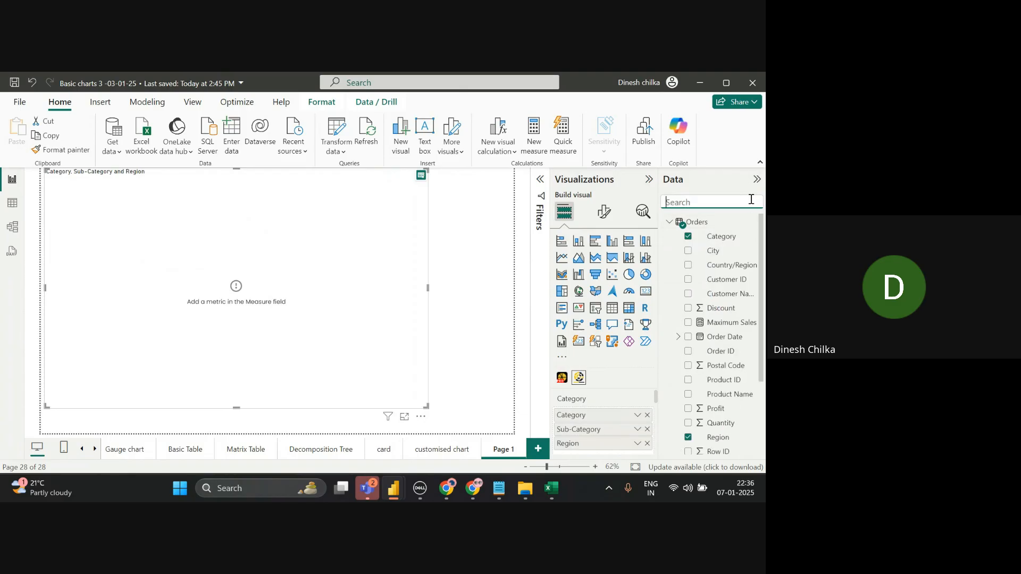
pyautogui.write('se')
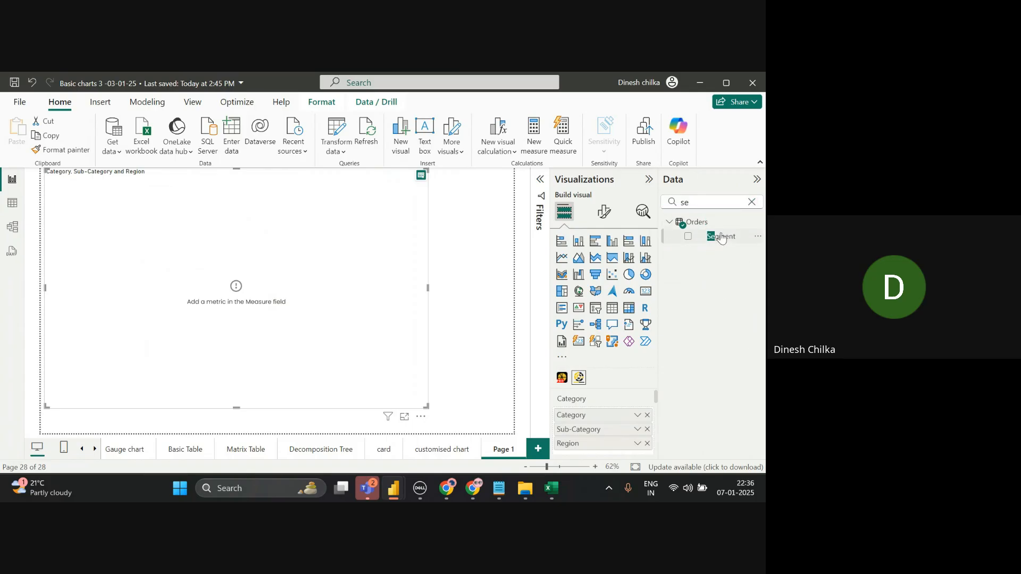
pyautogui.moveTo(721, 236); pyautogui.dragTo(612, 452)
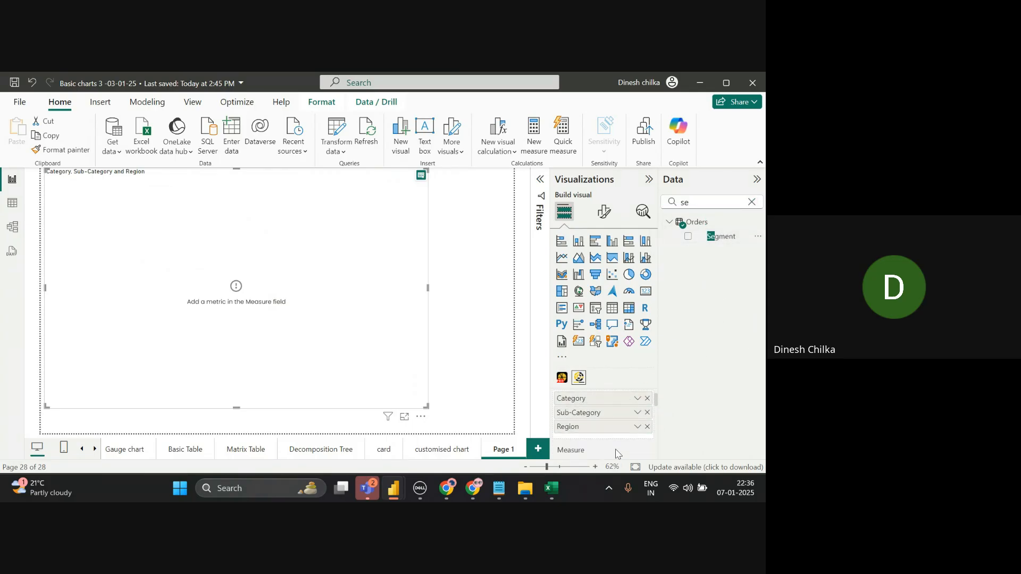
pyautogui.moveTo(713, 238); pyautogui.dragTo(611, 436)
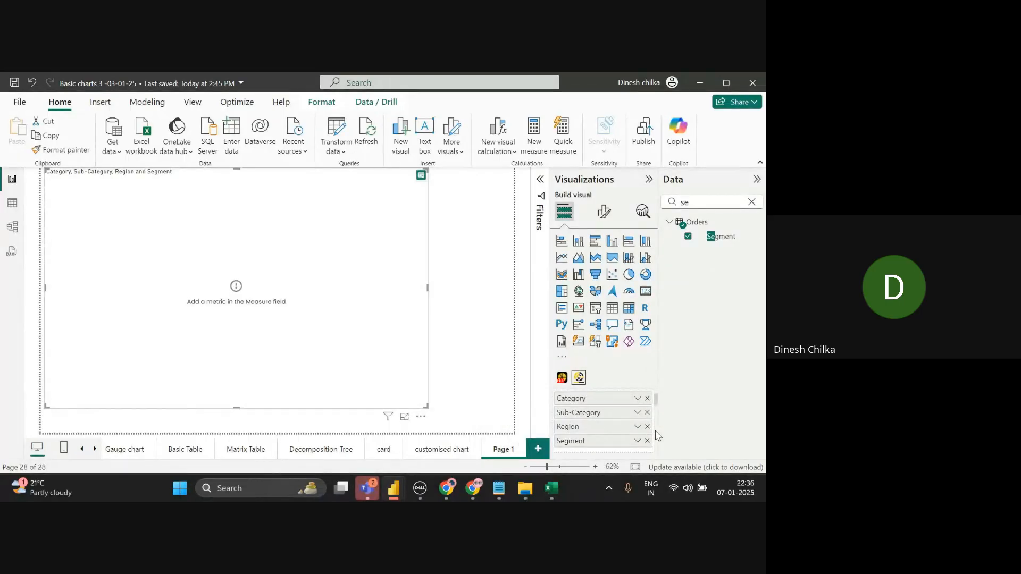
# - Use Sales as the Sunburst's measure
pyautogui.scroll(-3, 658, 436)
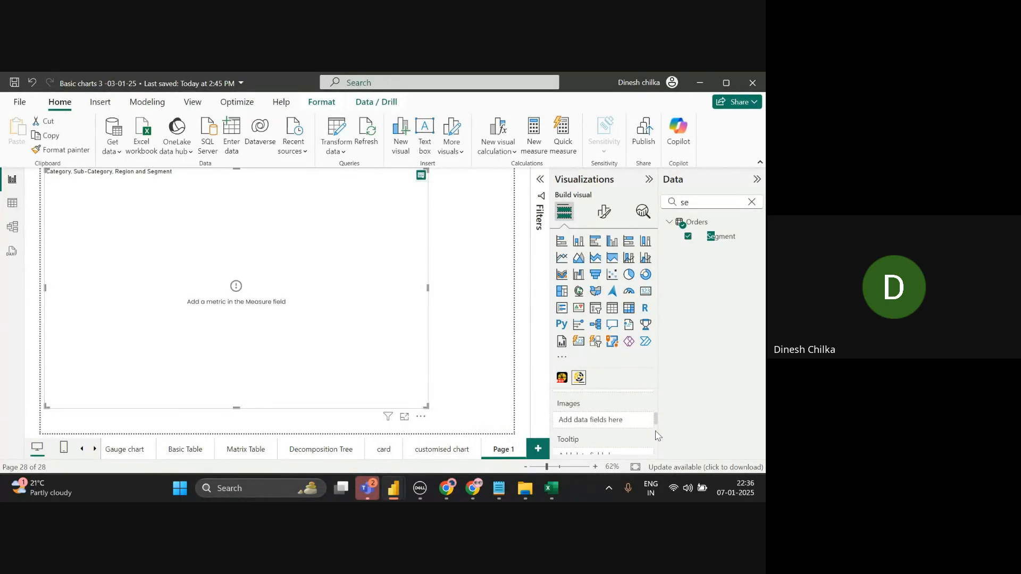
pyautogui.scroll(1, 603, 425)
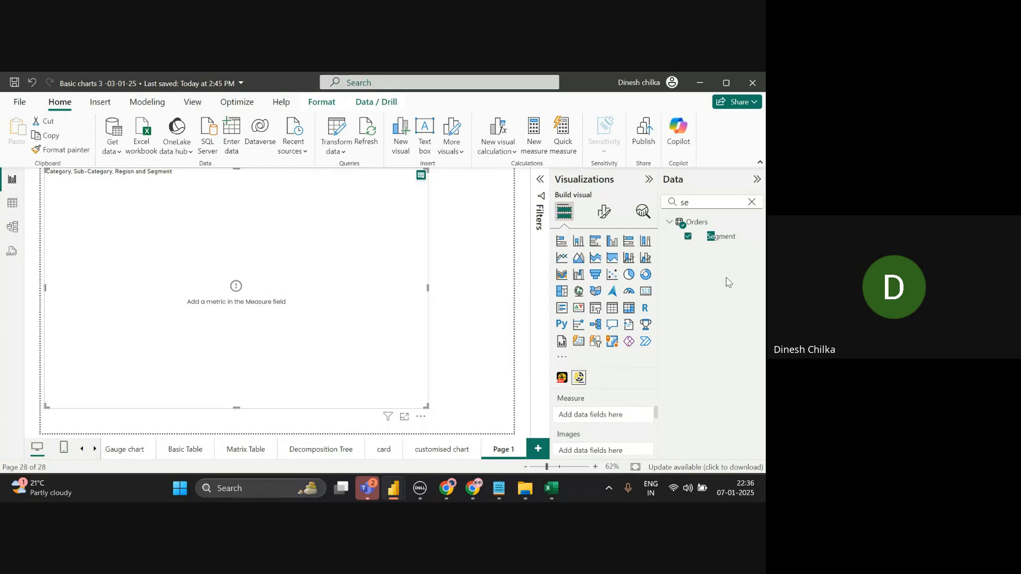
pyautogui.click(752, 202)
pyautogui.write('d')
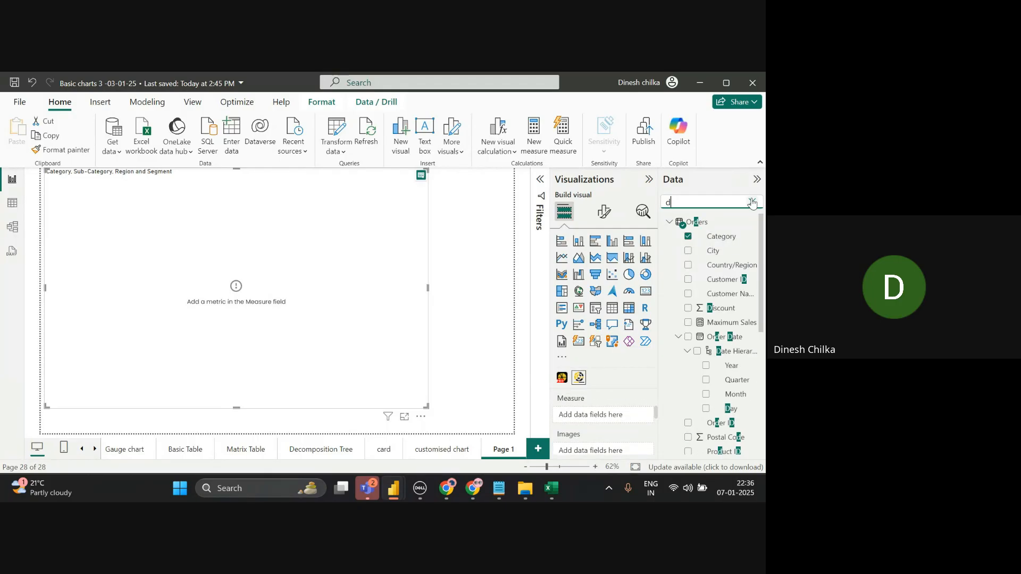
pyautogui.click(752, 202)
pyautogui.write('sa')
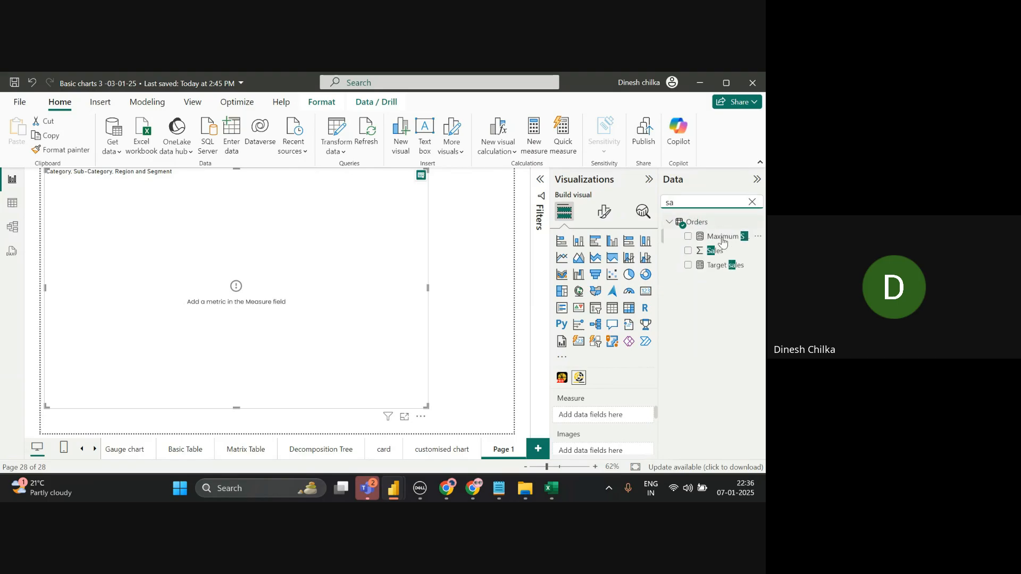
pyautogui.moveTo(716, 252); pyautogui.dragTo(605, 420)
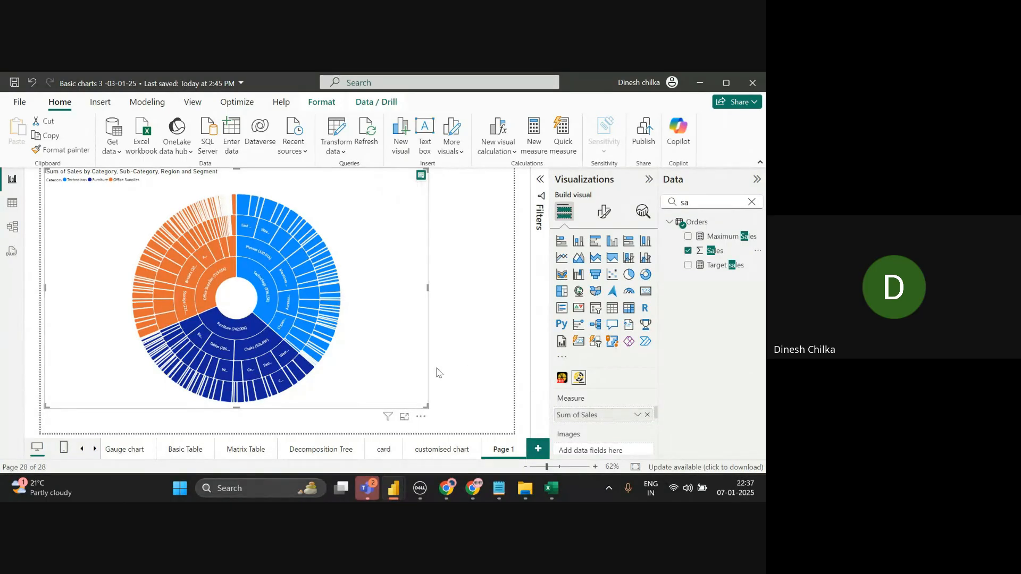
# - Remove Segment and Sub-Category from the Sunburst, leaving Category and Region rings
pyautogui.scroll(2, 654, 407)
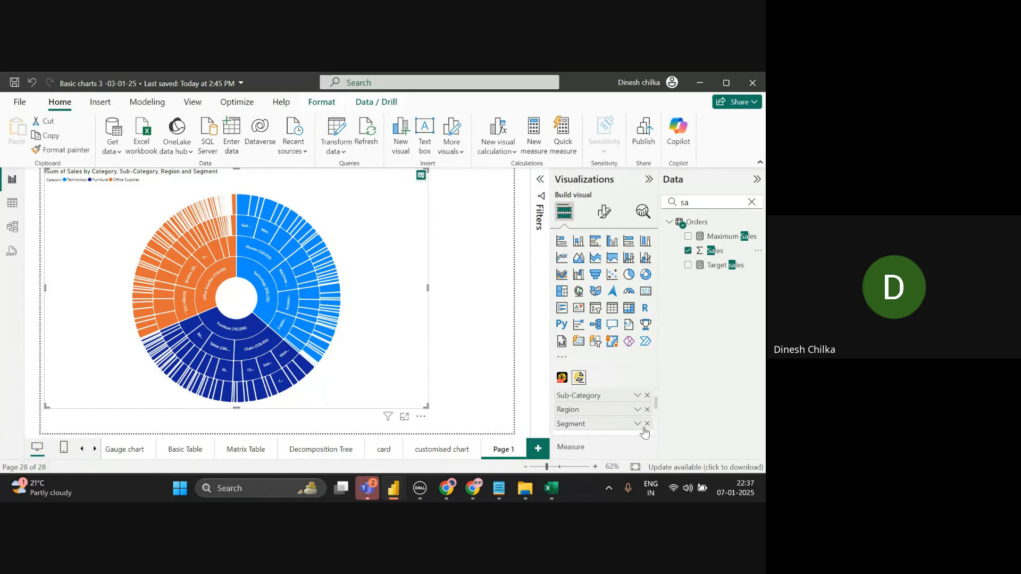
pyautogui.click(647, 424)
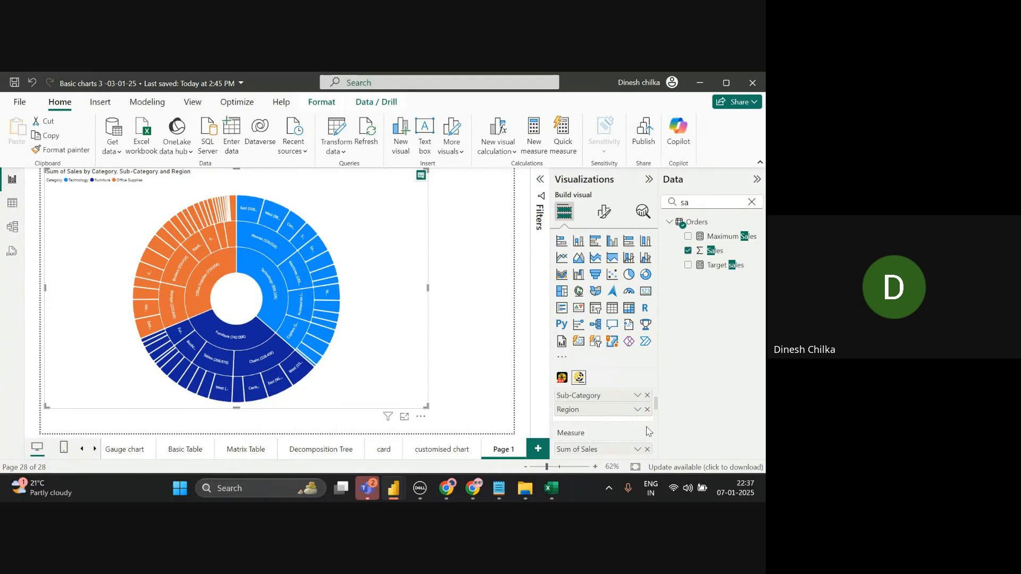
pyautogui.rightClick(645, 415)
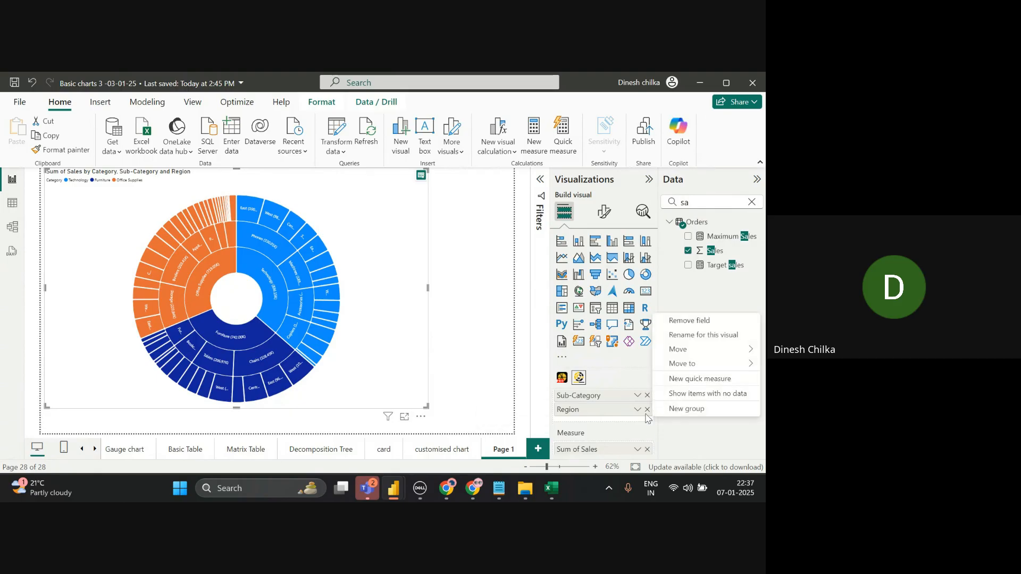
pyautogui.click(641, 422)
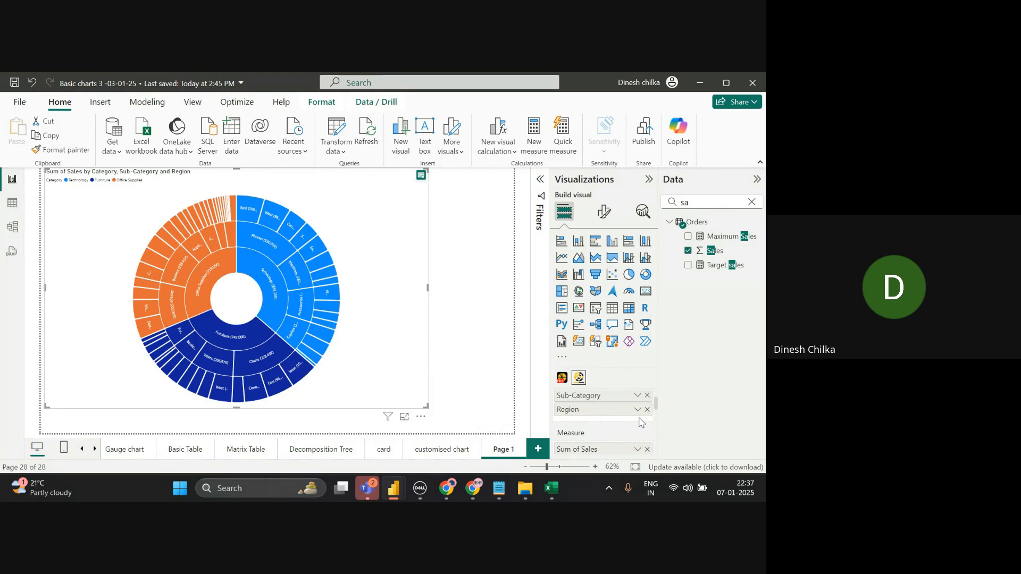
pyautogui.click(647, 395)
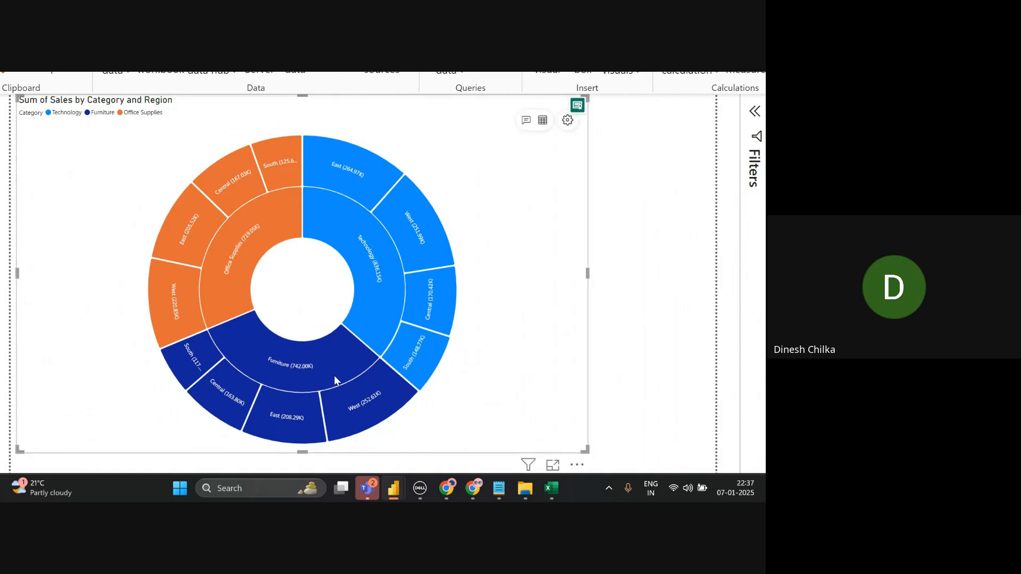
pyautogui.moveTo(284, 379)
pyautogui.moveTo(371, 244)
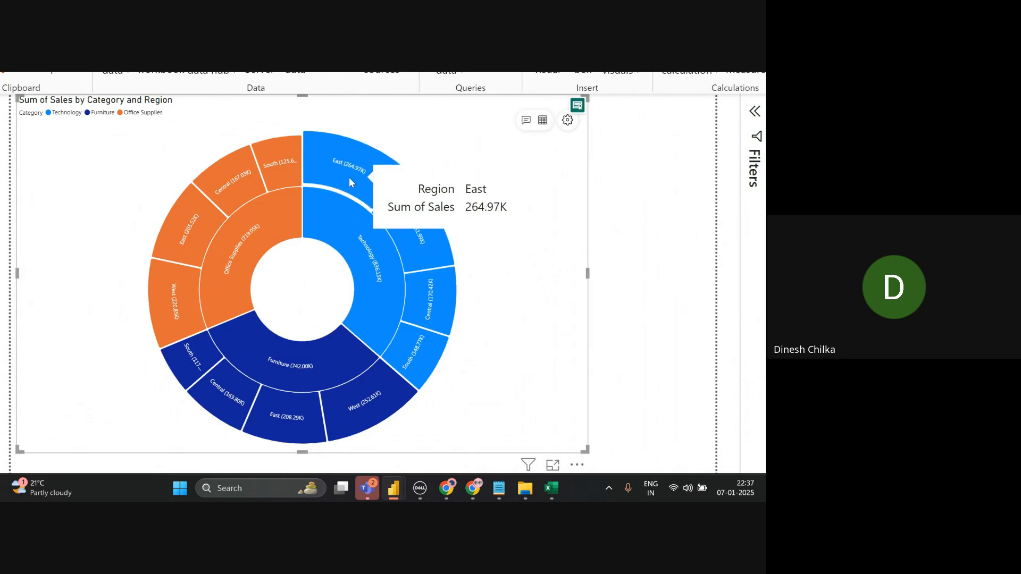
pyautogui.moveTo(425, 222)
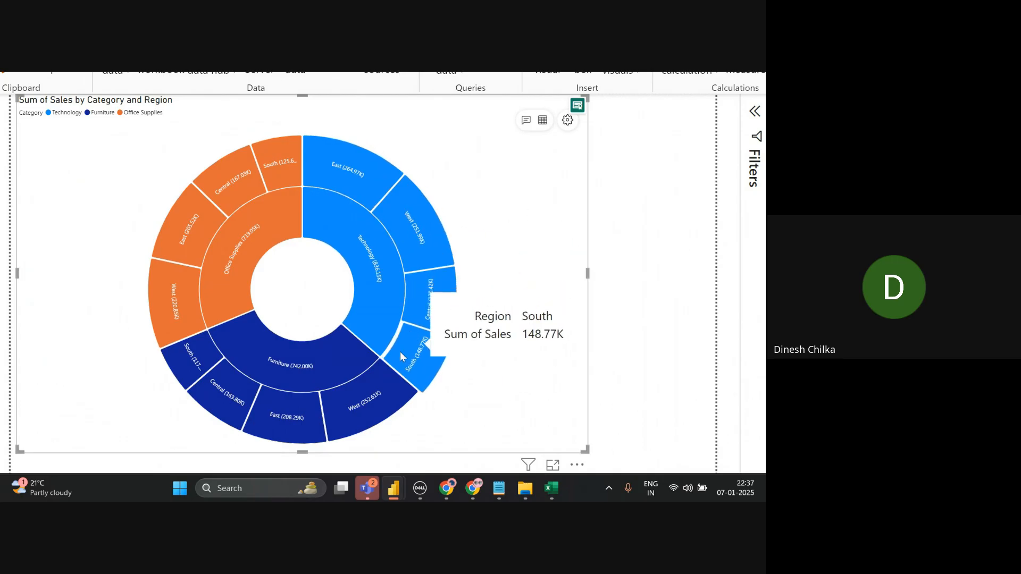
pyautogui.moveTo(255, 387)
pyautogui.moveTo(433, 319)
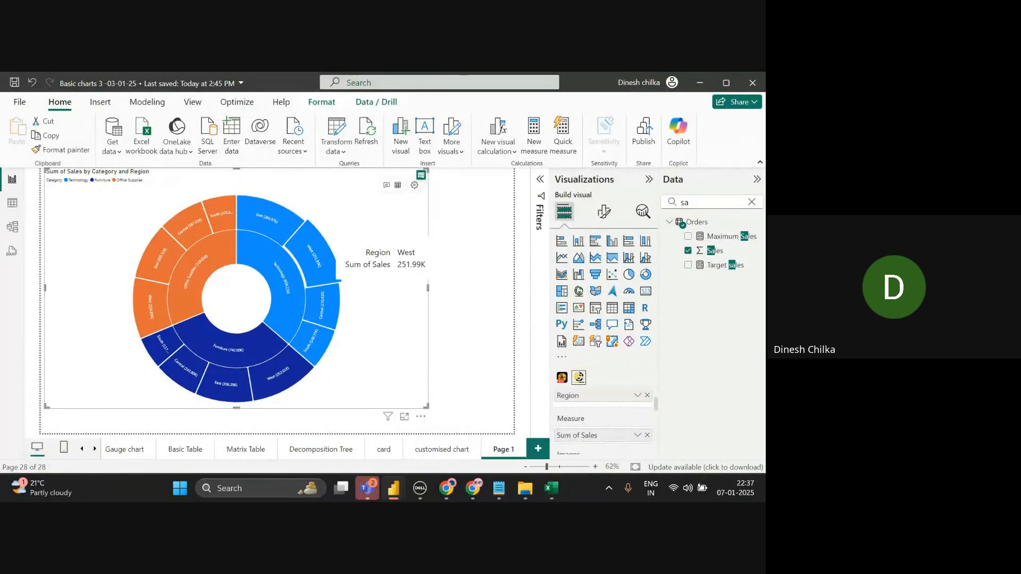
# - Rename the Sunburst page to 'sun Burst' and add a new blank Page 1 after it
pyautogui.rightClick(502, 451)
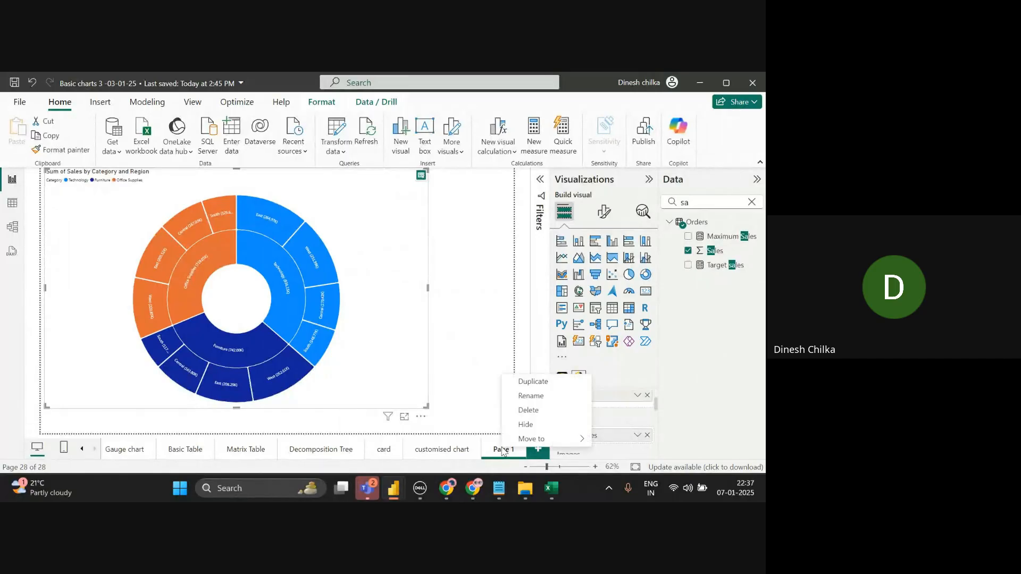
pyautogui.click(521, 399)
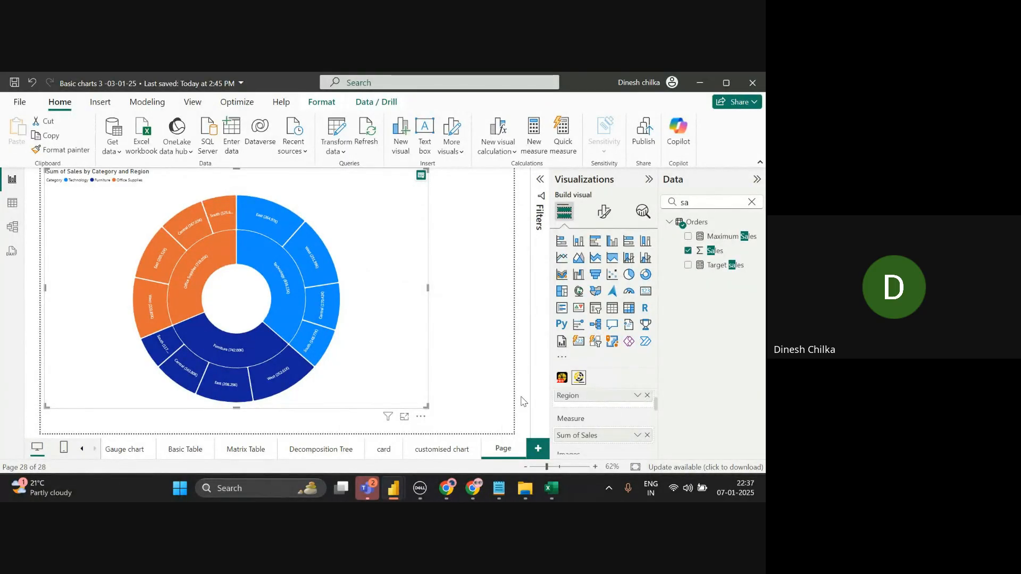
pyautogui.click(521, 401)
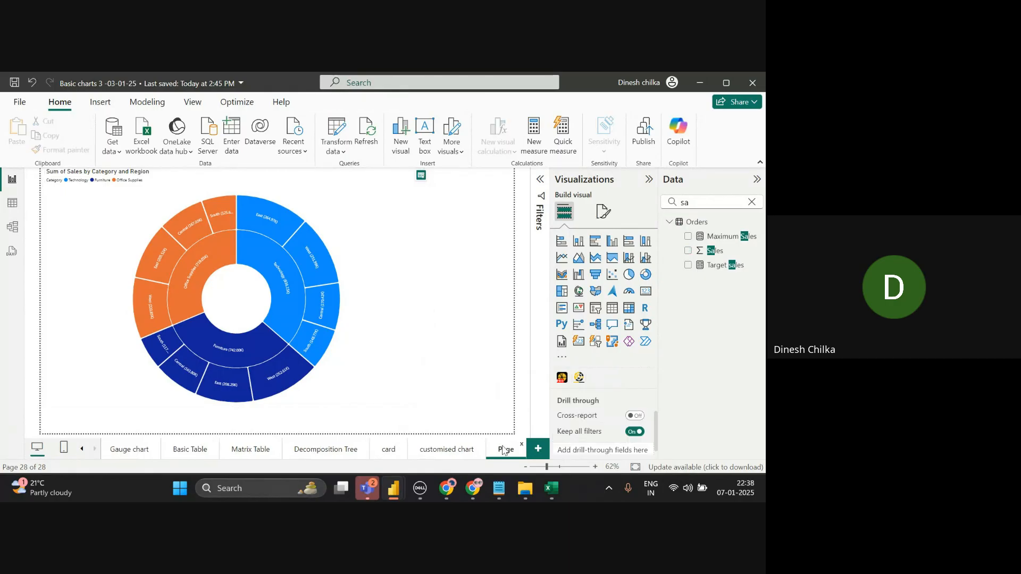
pyautogui.write('Sun')
pyautogui.press('Return')
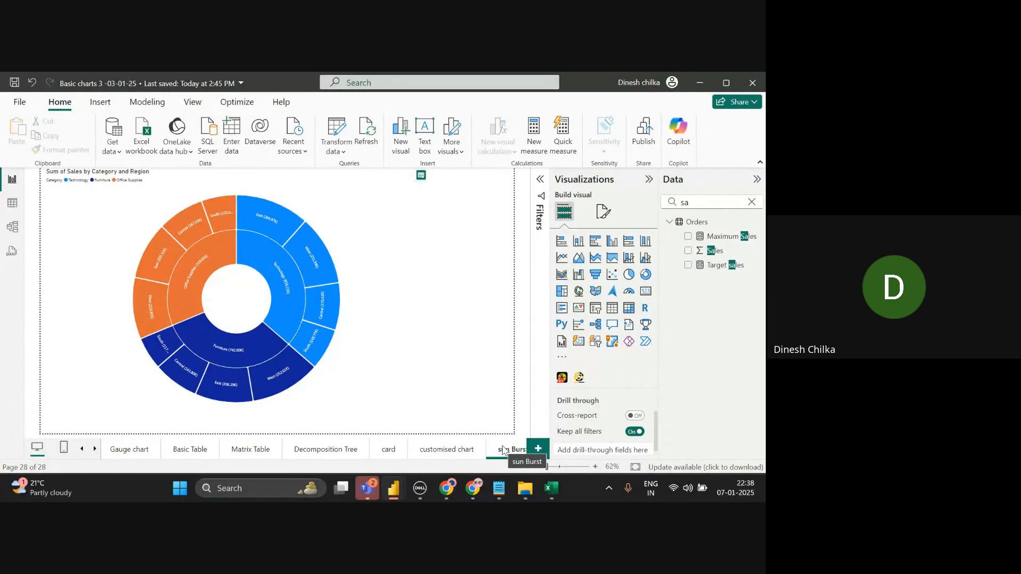
pyautogui.click(536, 450)
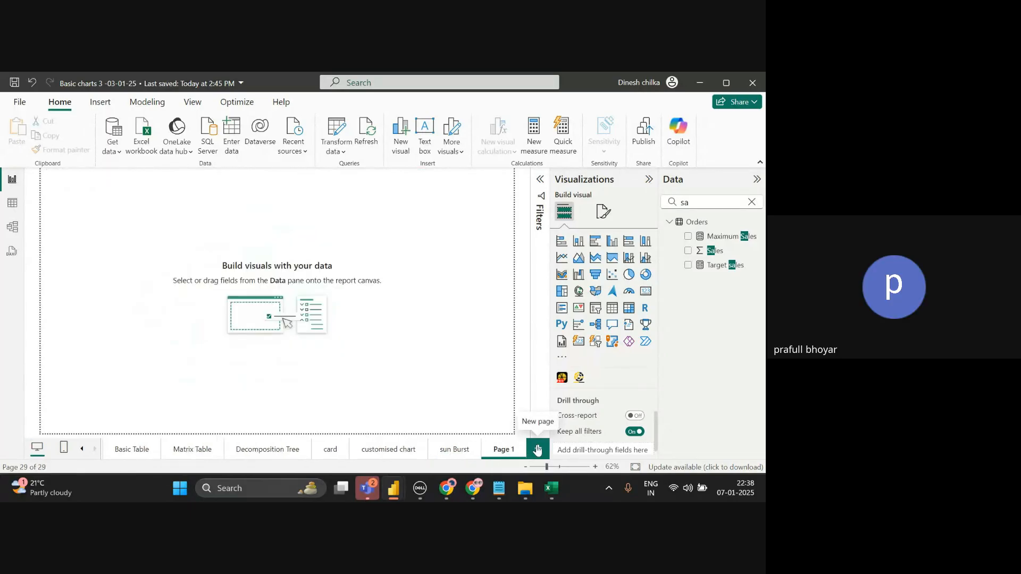
pyautogui.hotkey('alt', 'Tab')
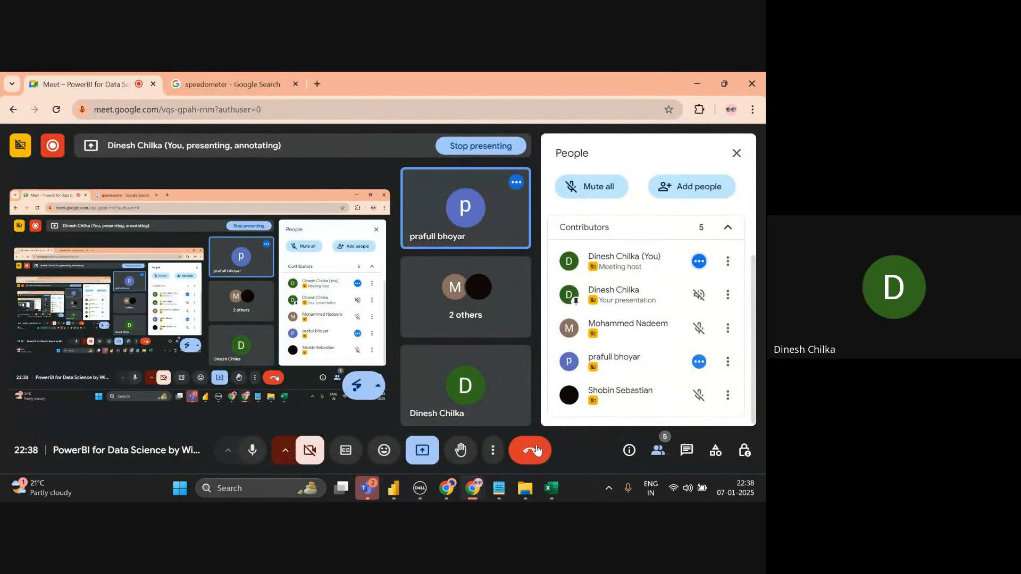
# - Switch between the Google Meet call and Power BI, ending on the report's blank Page 1
pyautogui.hotkey('alt', 'Tab')
pyautogui.hotkey('alt', 'Tab')
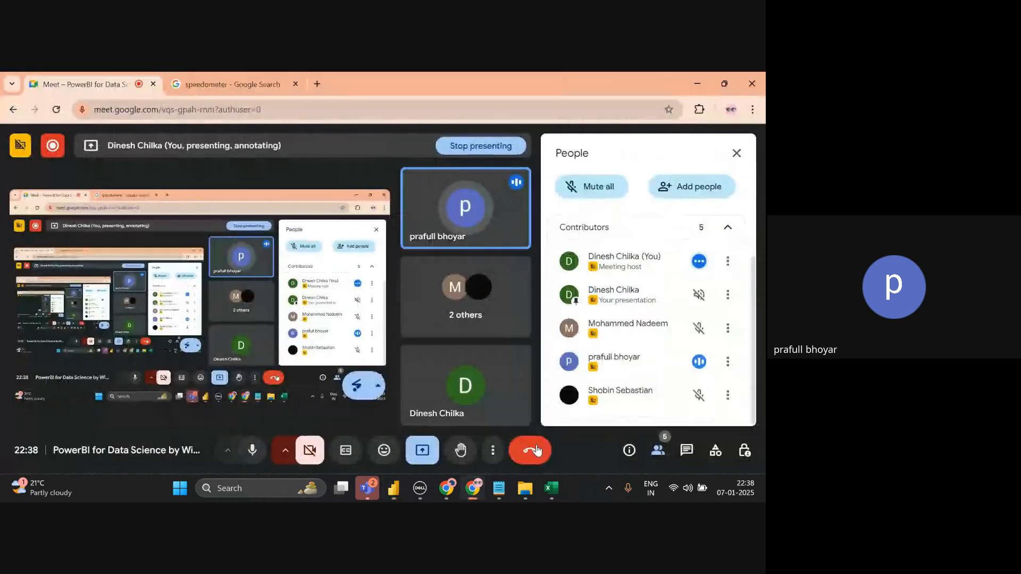
pyautogui.hotkey('alt', 'Tab')
pyautogui.hotkey('alt', 'Tab')
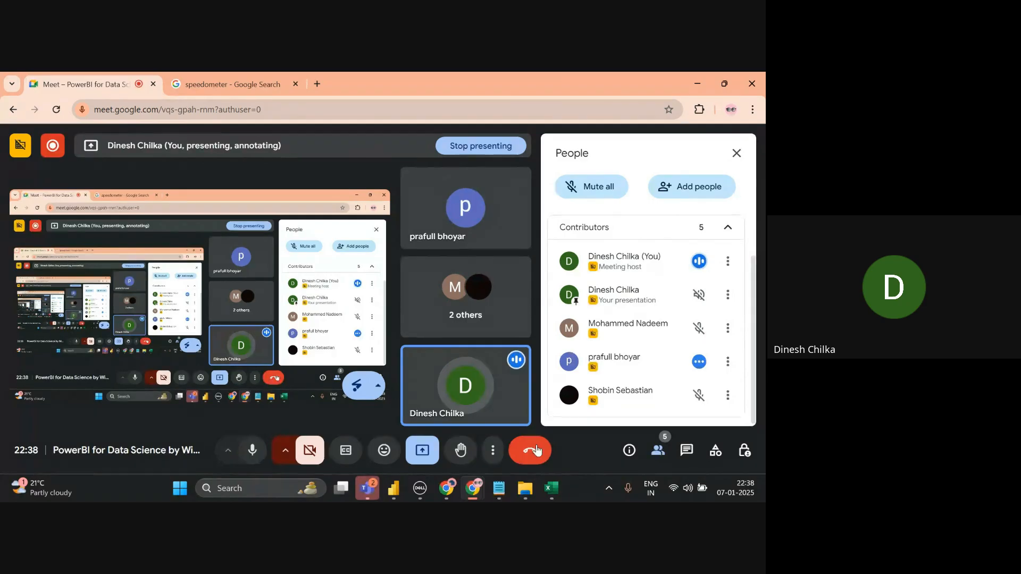
pyautogui.hotkey('alt', 'Tab')
pyautogui.hotkey('alt', 'Tab')
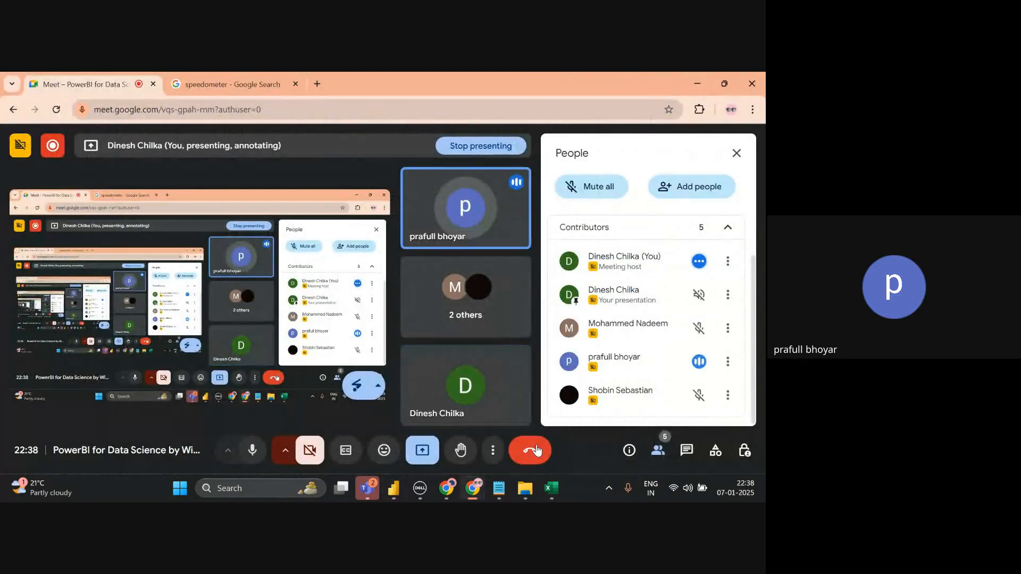
pyautogui.hotkey('alt', 'Tab')
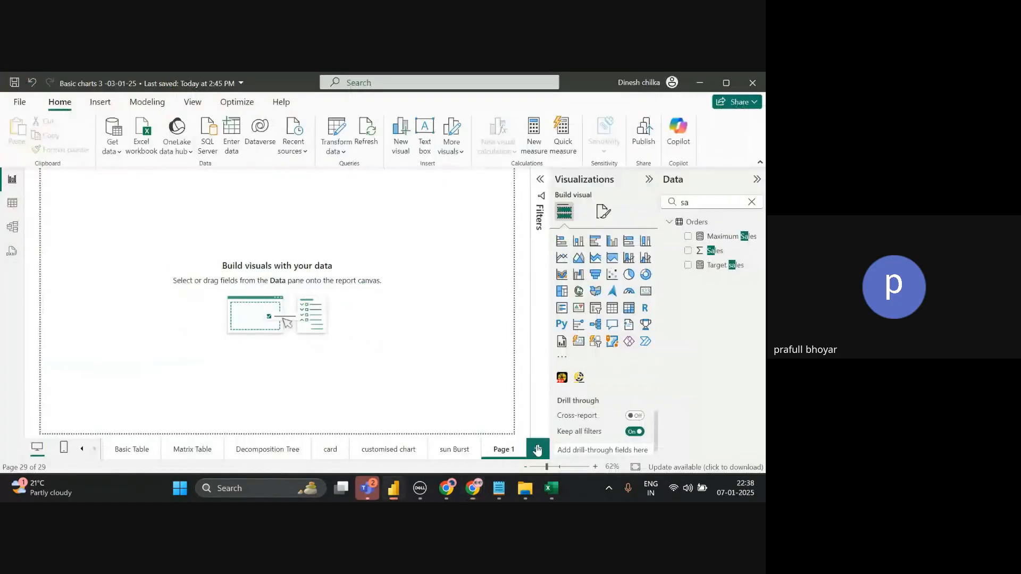
pyautogui.hotkey('alt', 'Tab')
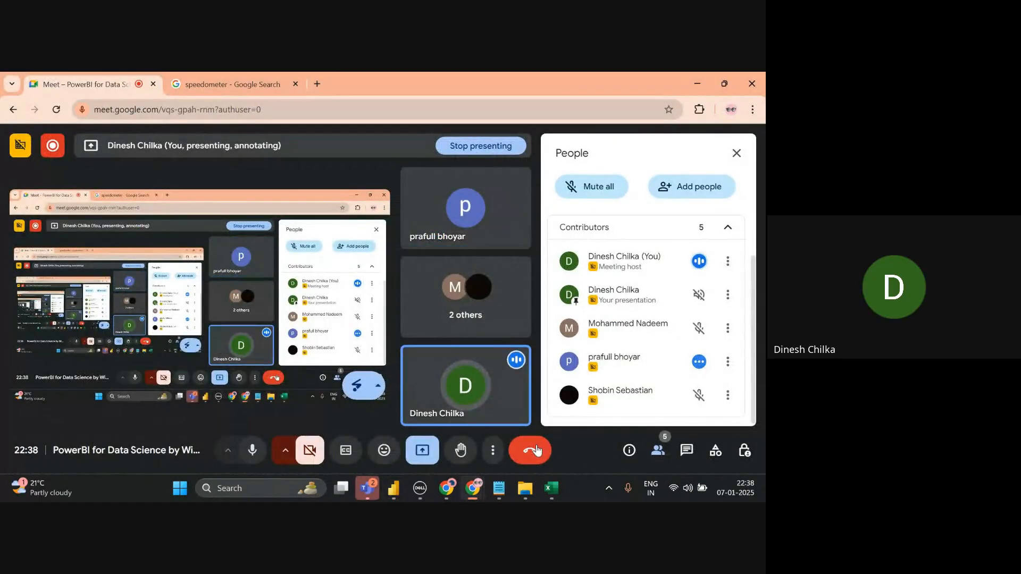
pyautogui.hotkey('alt', 'Tab')
pyautogui.hotkey('alt', 'Tab')
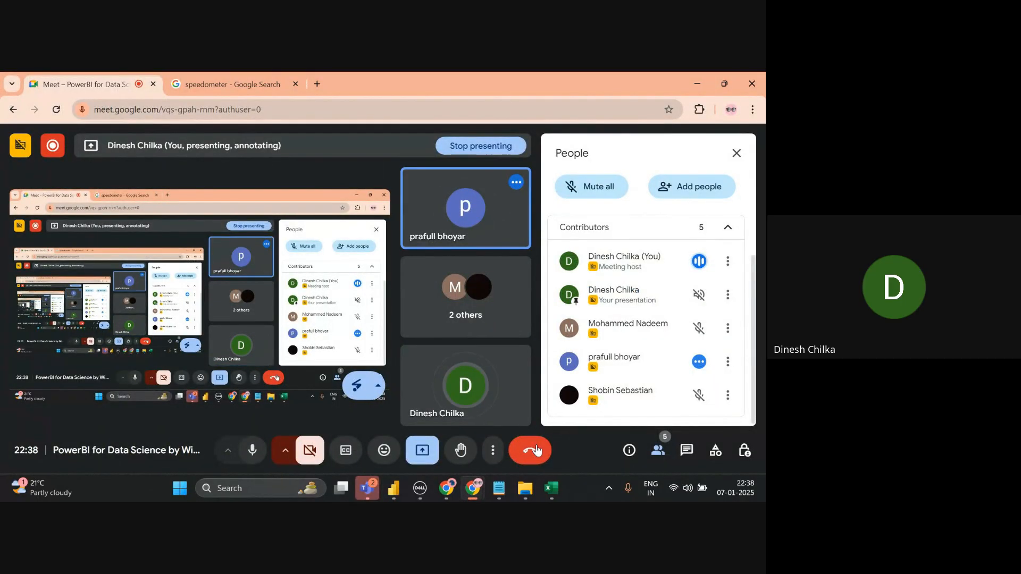
pyautogui.hotkey('alt', 'Tab')
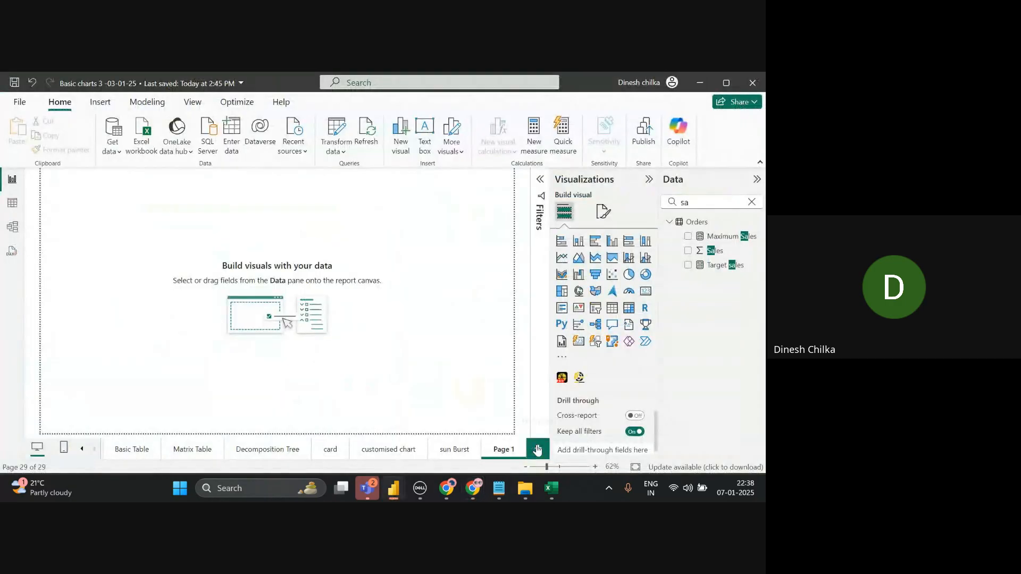
# - Open the Get more visuals gallery and scroll down through the All visuals list
pyautogui.click(562, 357)
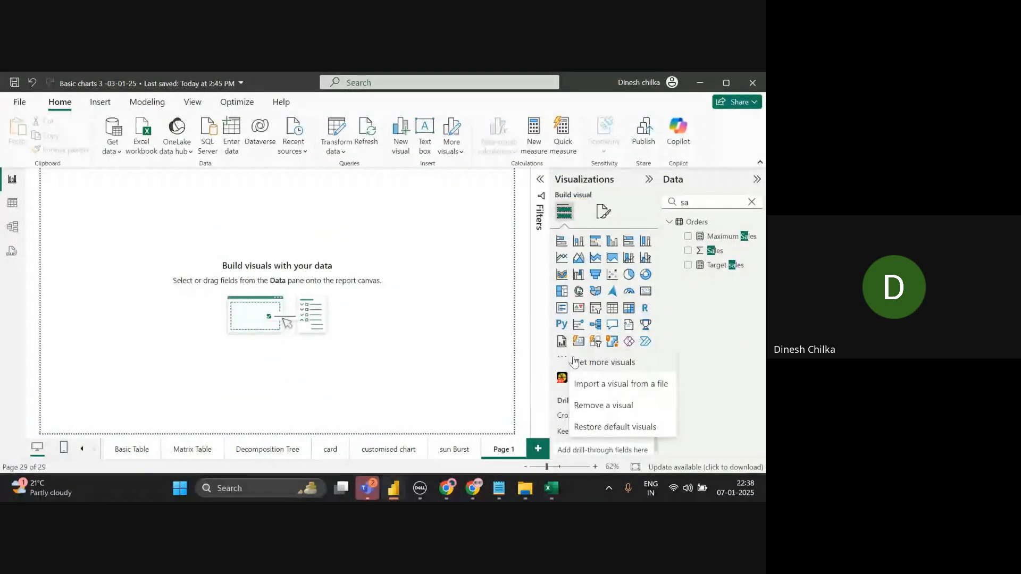
pyautogui.click(575, 360)
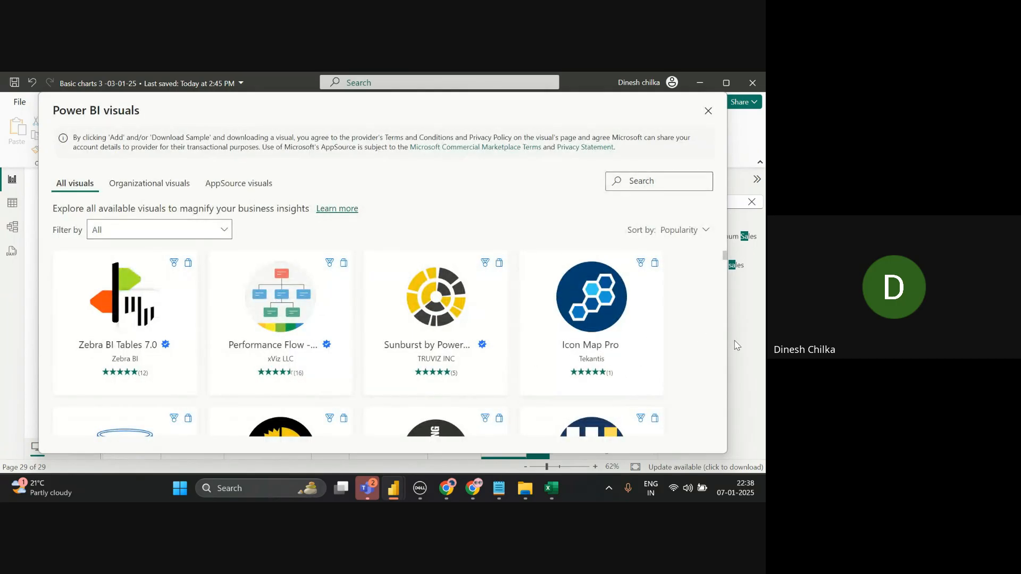
pyautogui.scroll(-3, 726, 357)
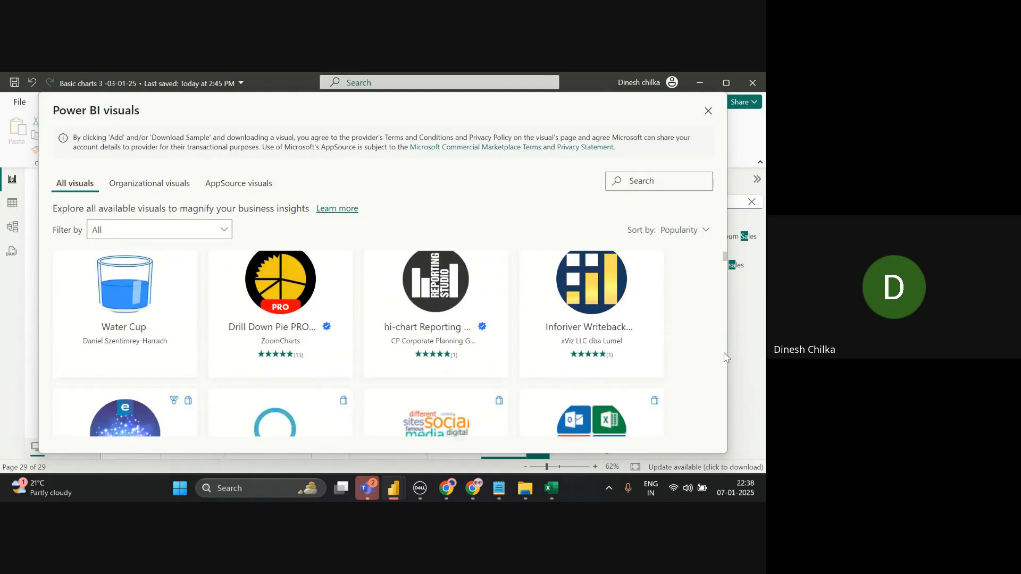
pyautogui.scroll(-10, 726, 357)
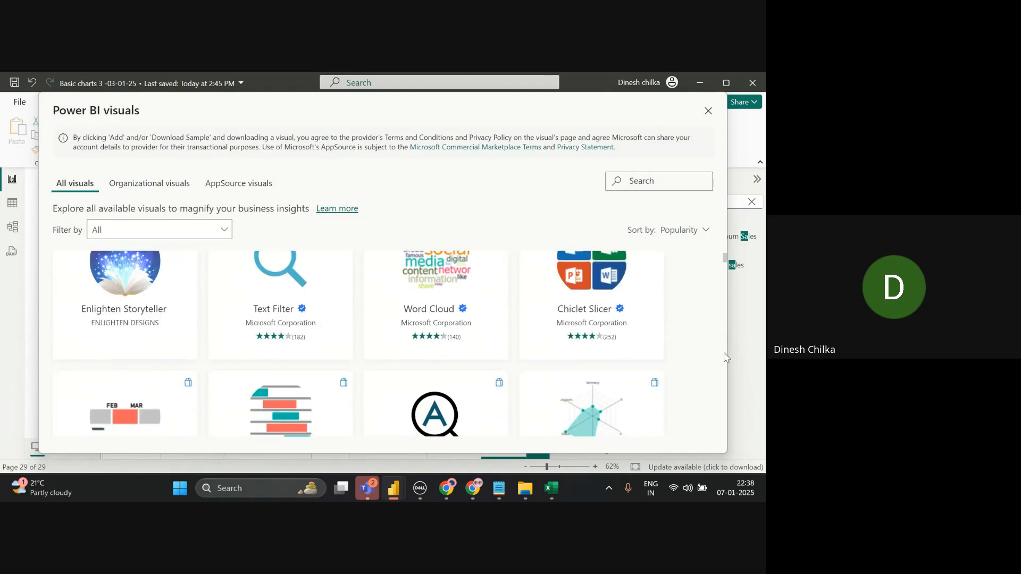
pyautogui.scroll(-10, 726, 357)
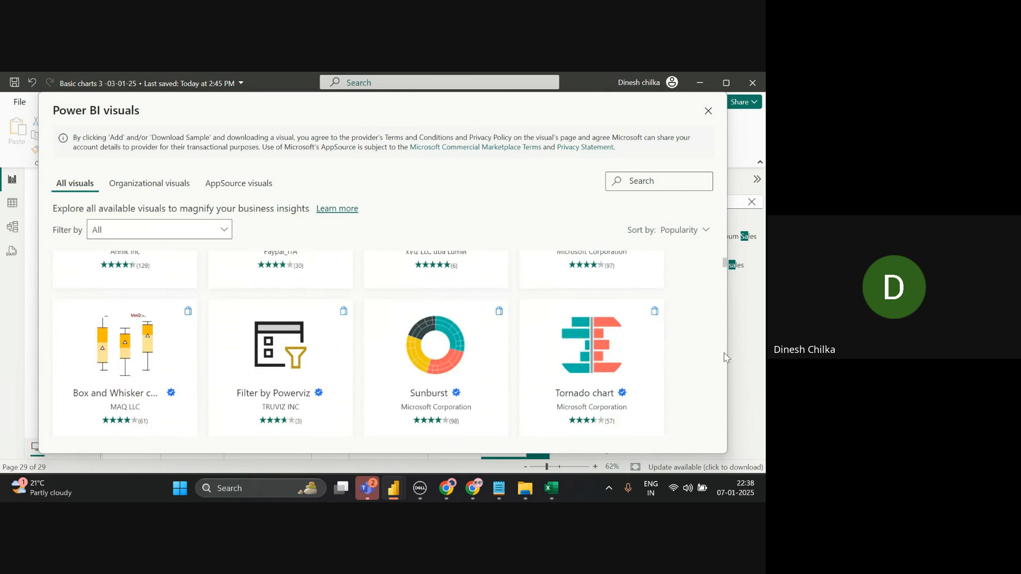
pyautogui.scroll(-6, 726, 358)
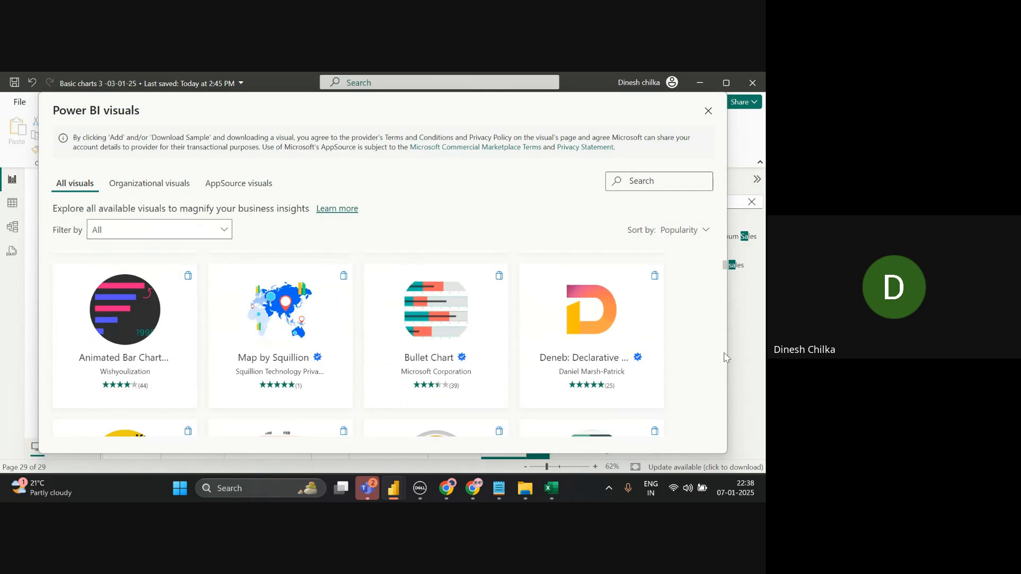
pyautogui.scroll(-10, 726, 357)
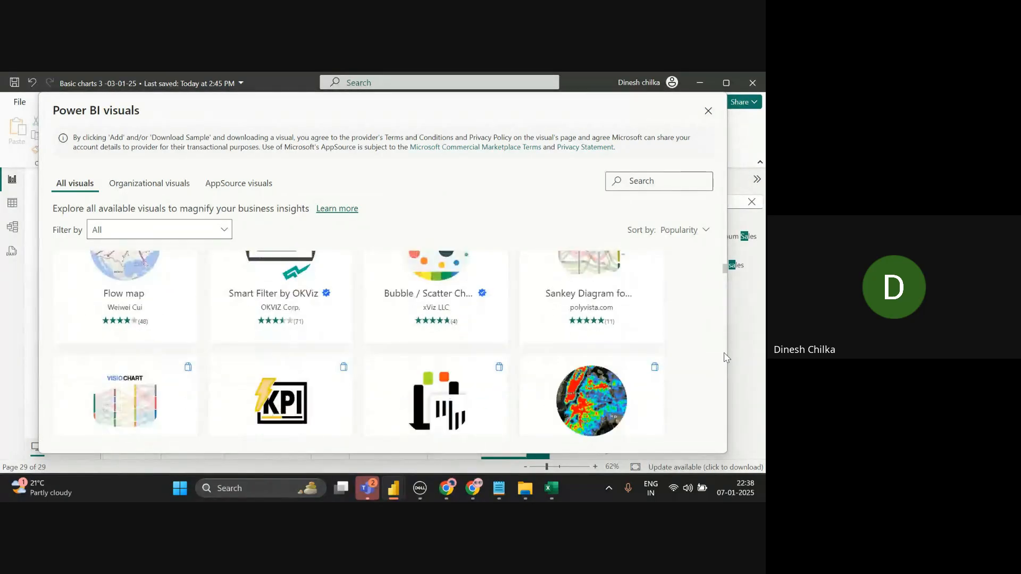
pyautogui.scroll(-8, 726, 358)
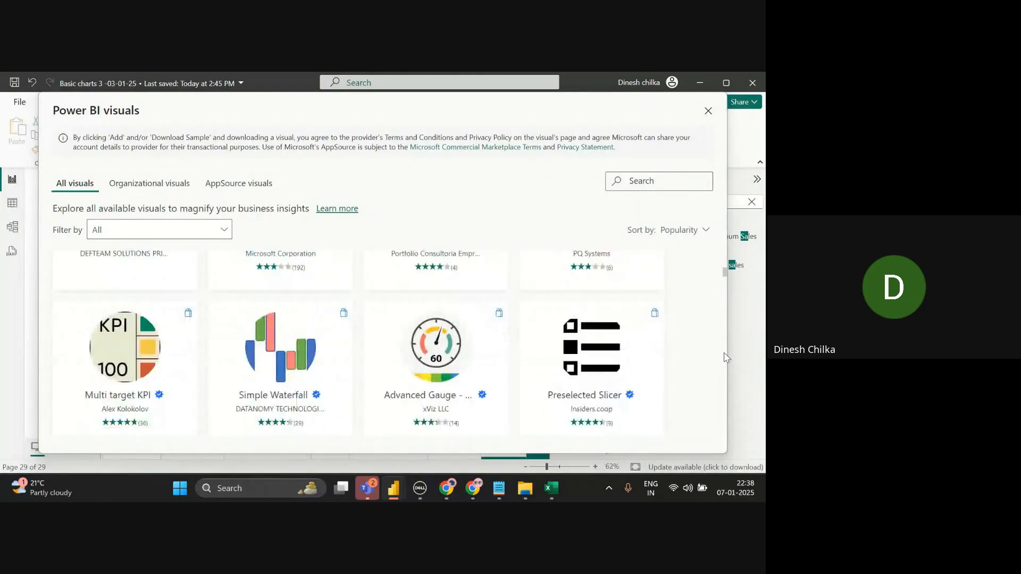
pyautogui.scroll(-5, 726, 357)
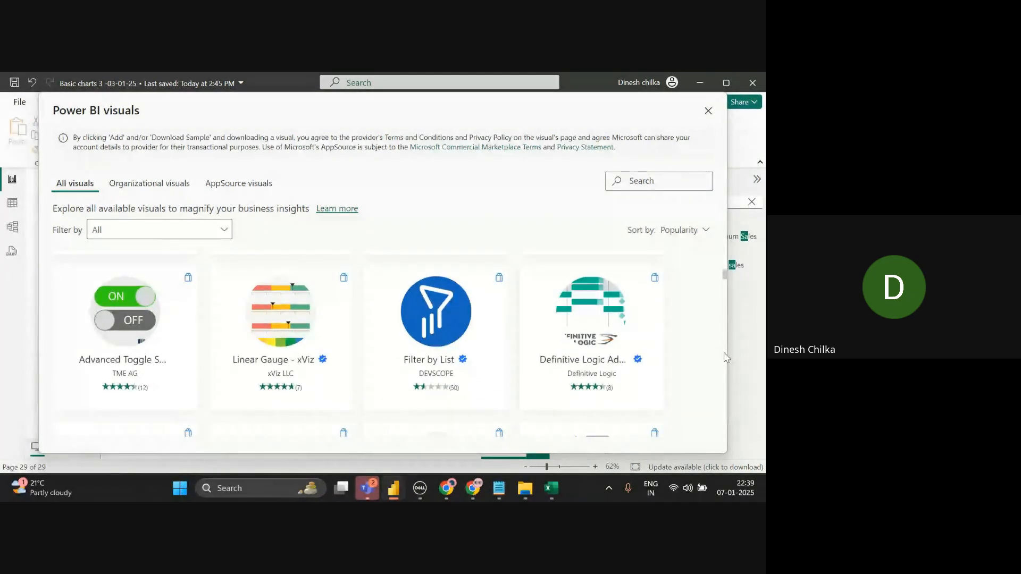
pyautogui.scroll(-3, 727, 357)
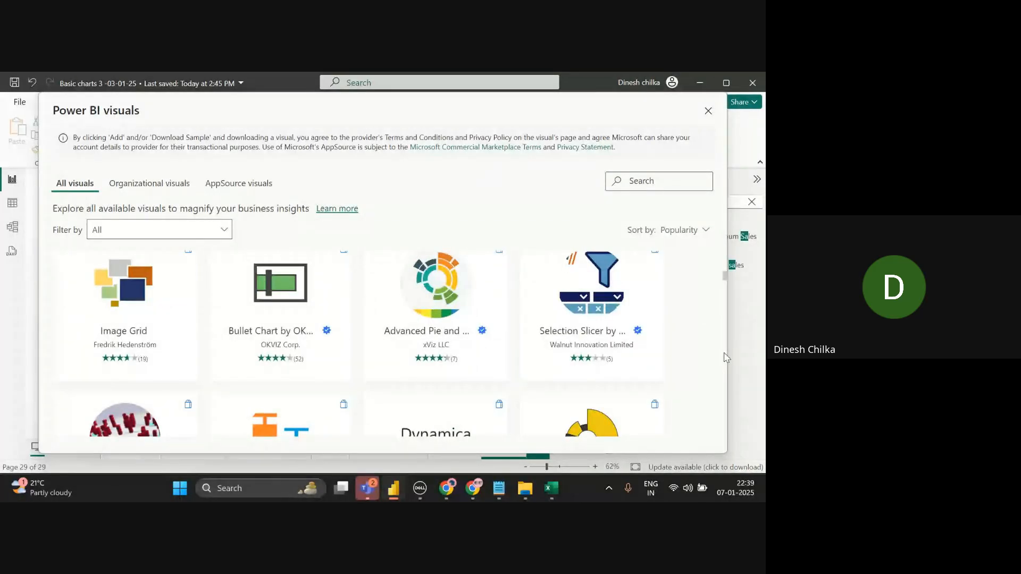
pyautogui.scroll(-10, 726, 357)
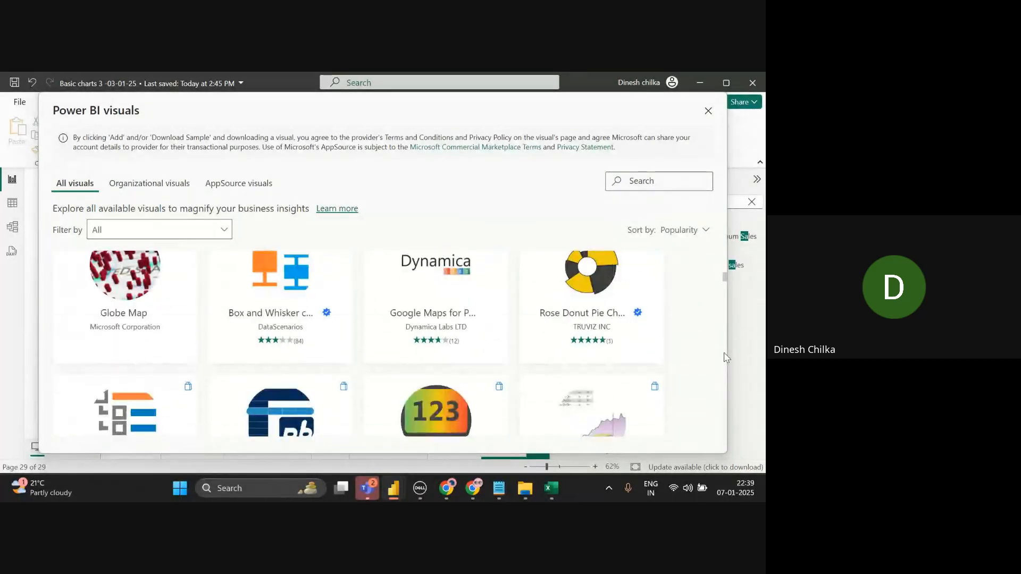
pyautogui.scroll(-3, 726, 357)
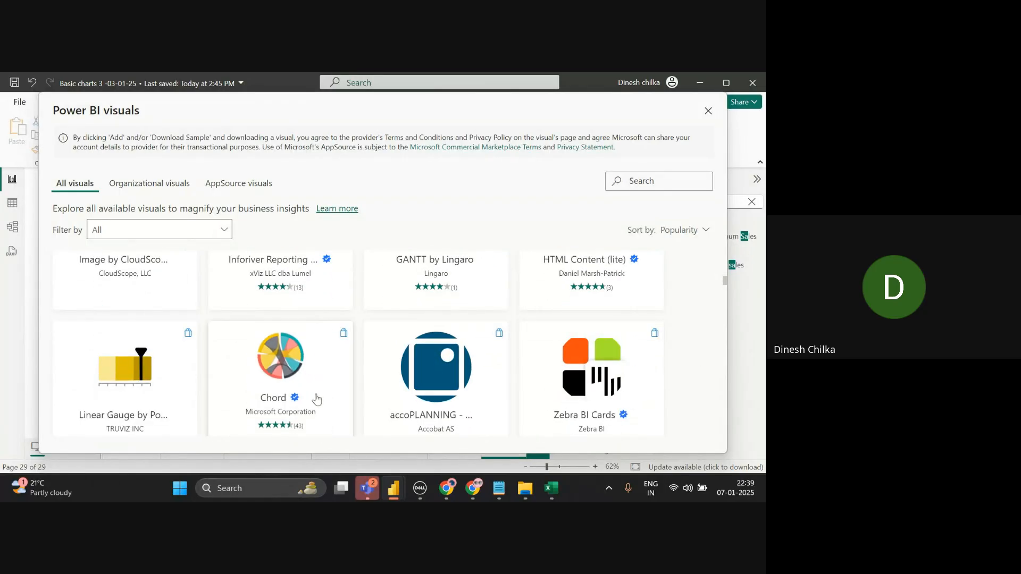
pyautogui.moveTo(316, 382)
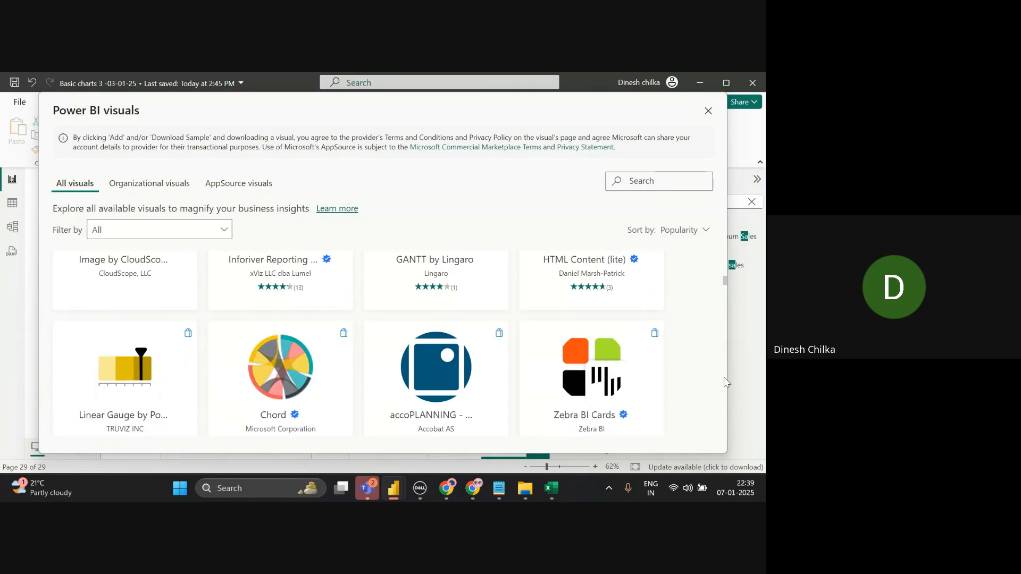
pyautogui.scroll(-3, 727, 382)
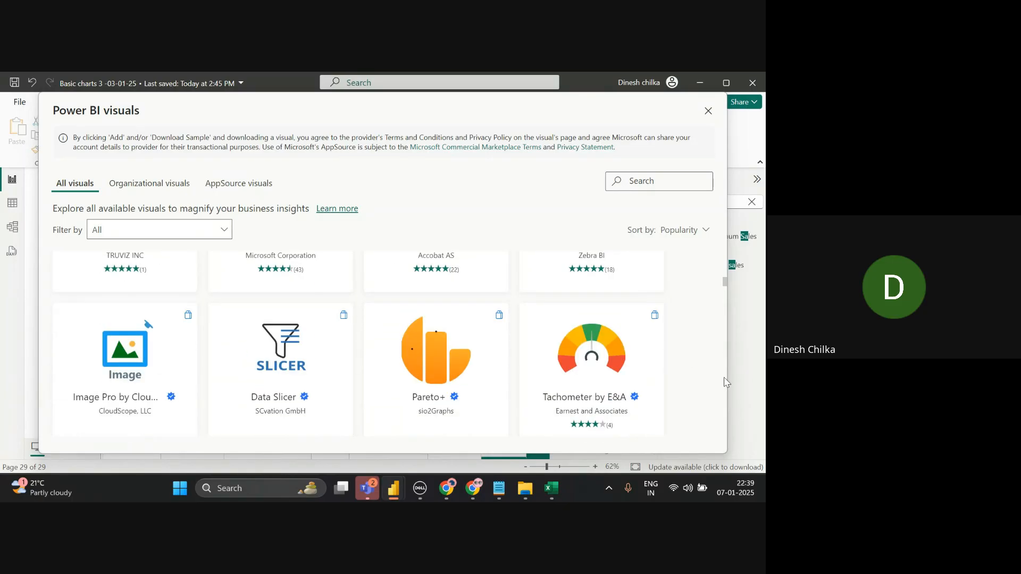
# - View the Tachometer by E&A details page, then return to the gallery and scroll further down
pyautogui.moveTo(435, 421)
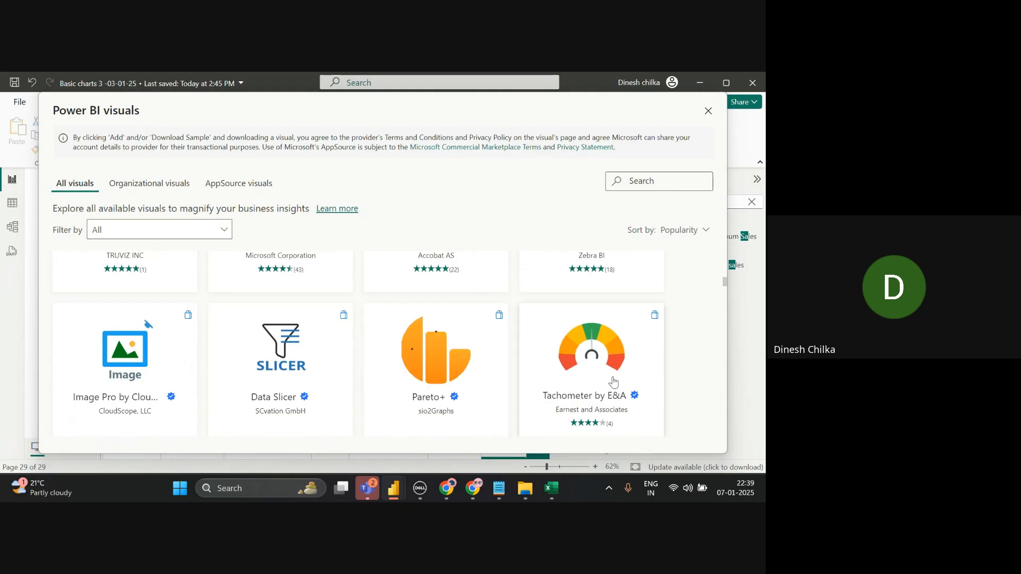
pyautogui.moveTo(604, 391)
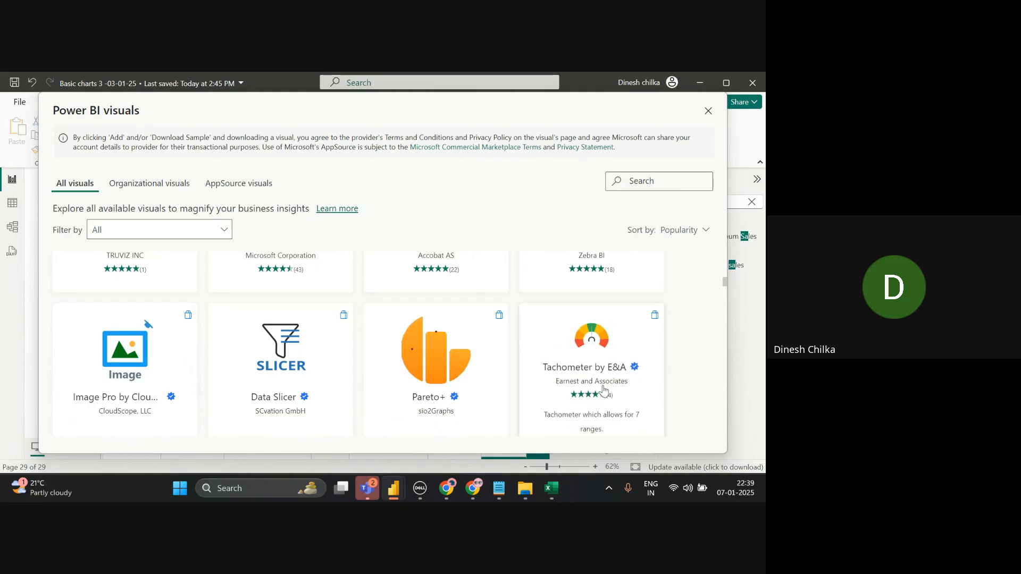
pyautogui.click(652, 371)
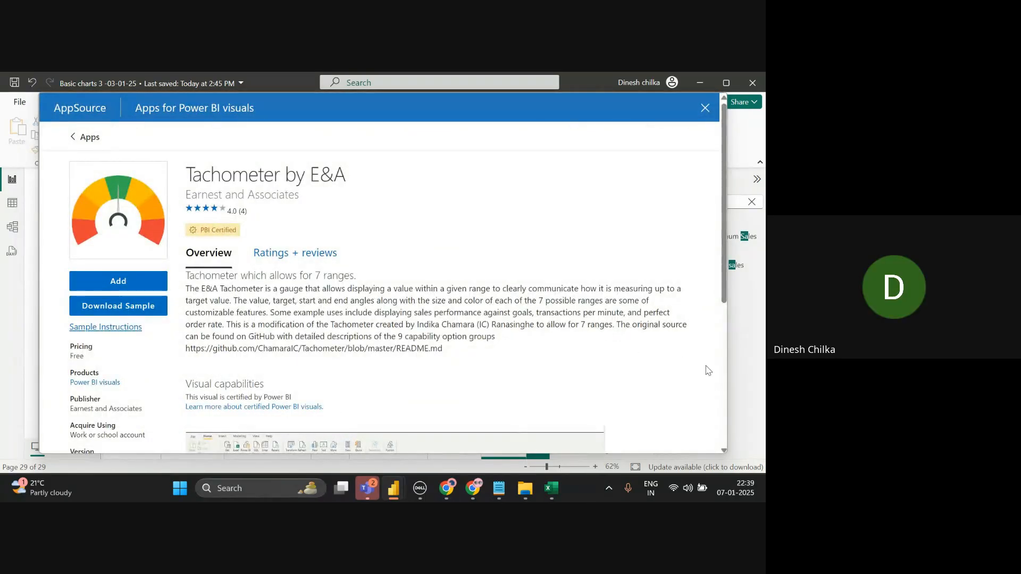
pyautogui.click(723, 373)
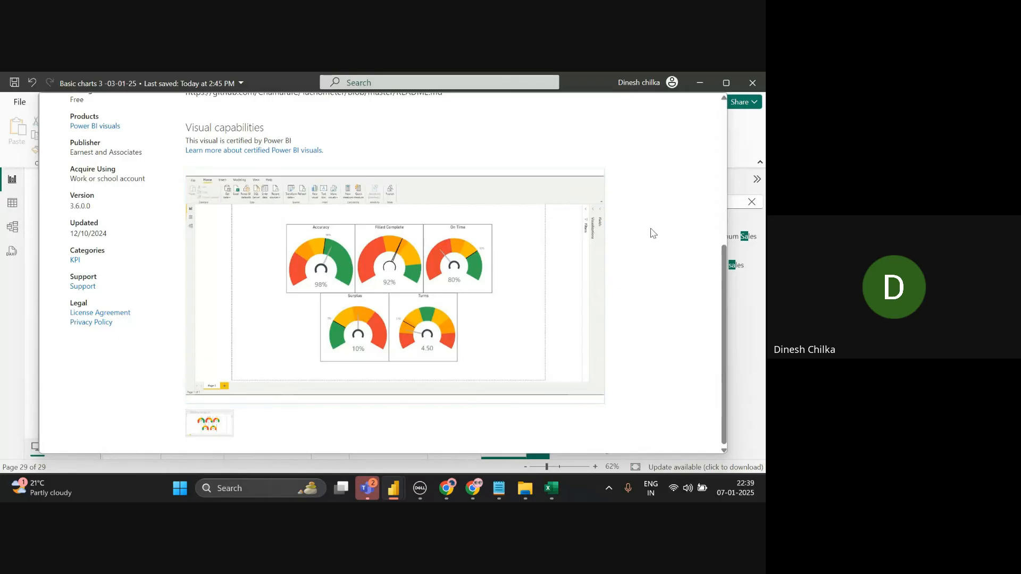
pyautogui.click(723, 202)
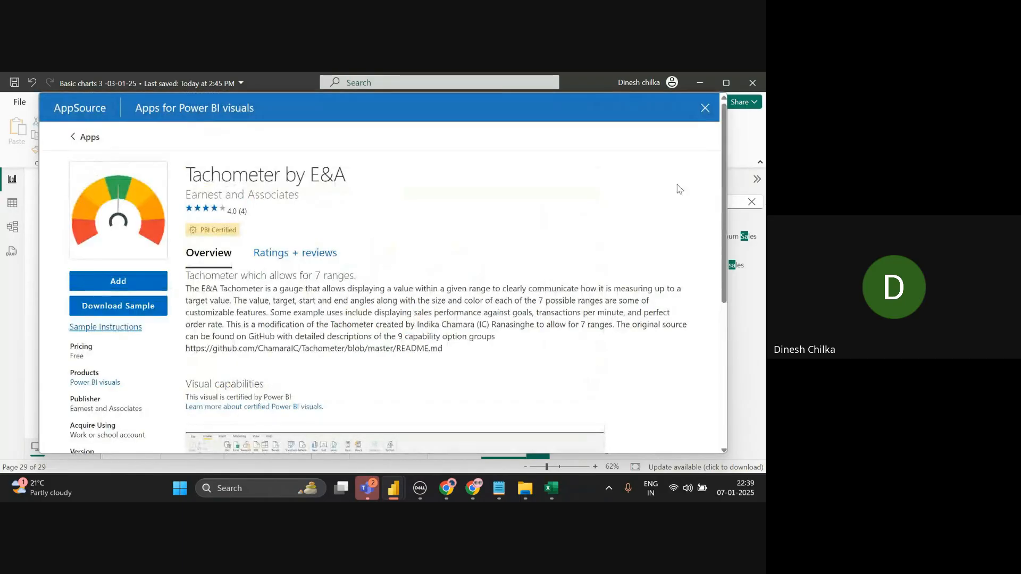
pyautogui.click(73, 140)
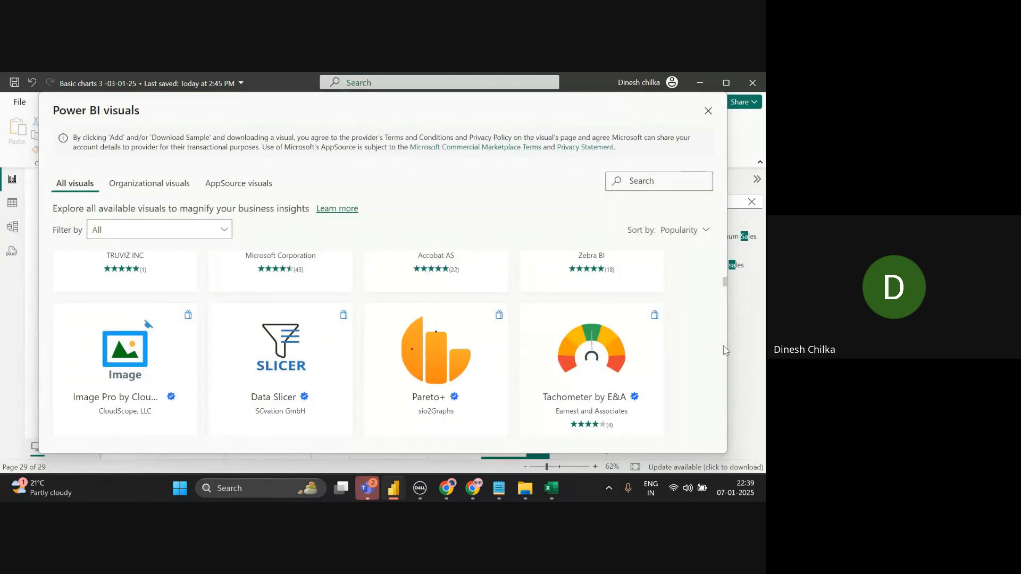
pyautogui.scroll(-5, 728, 353)
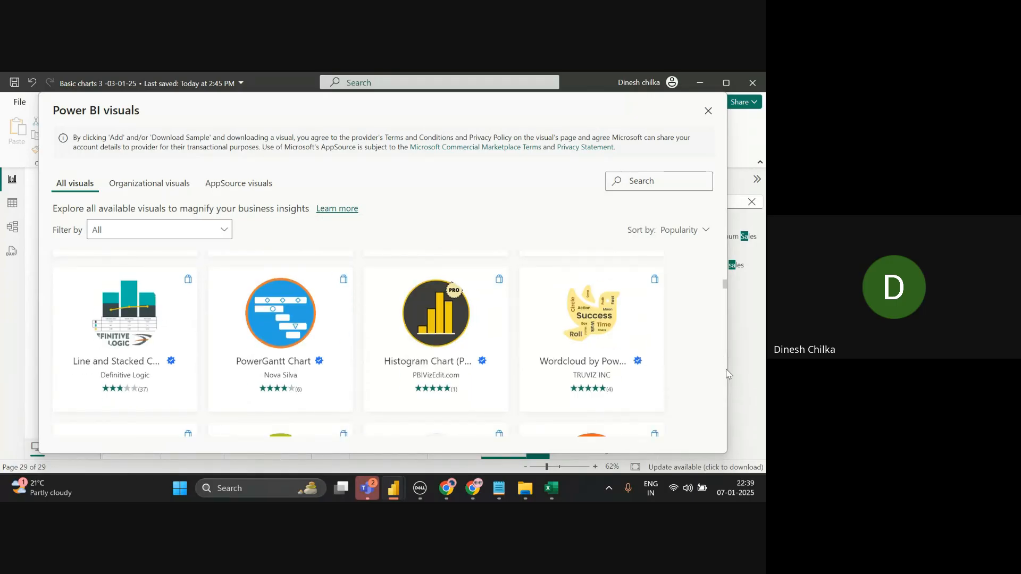
pyautogui.scroll(-3, 728, 374)
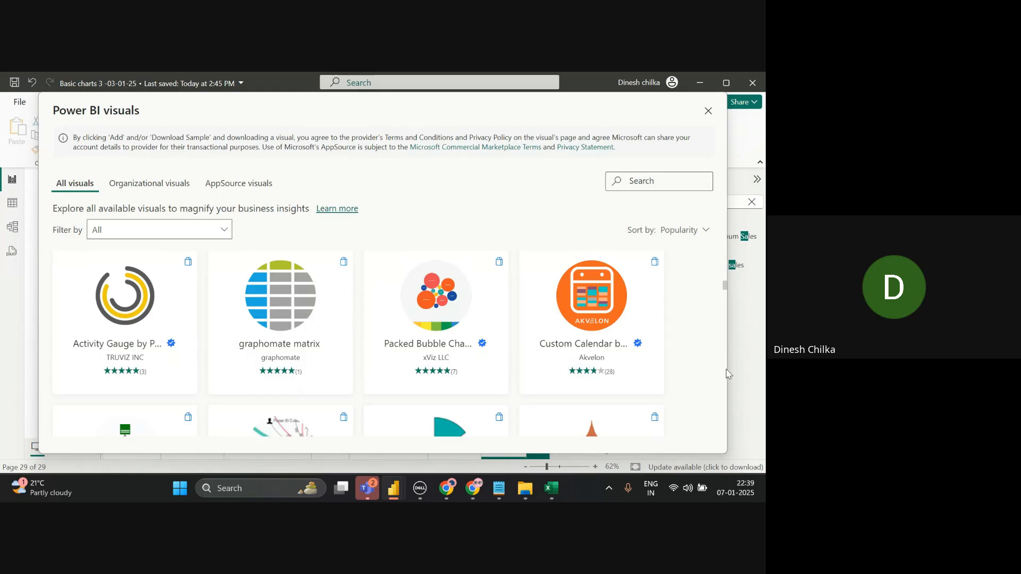
# - Add the Packed Bubble Chart by xViz from its details page and acknowledge the import success message
pyautogui.click(454, 324)
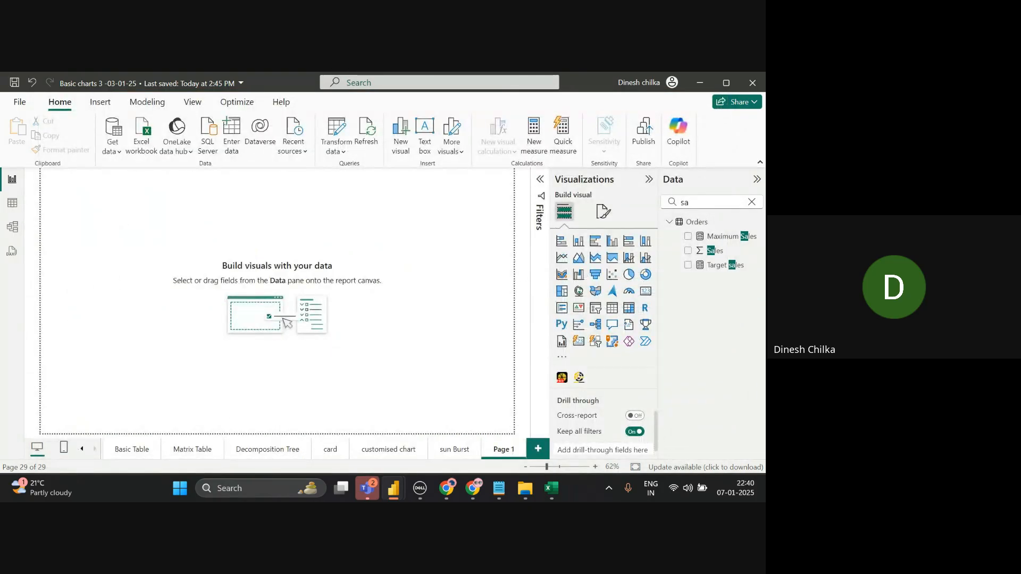
pyautogui.hotkey('alt', 'Tab')
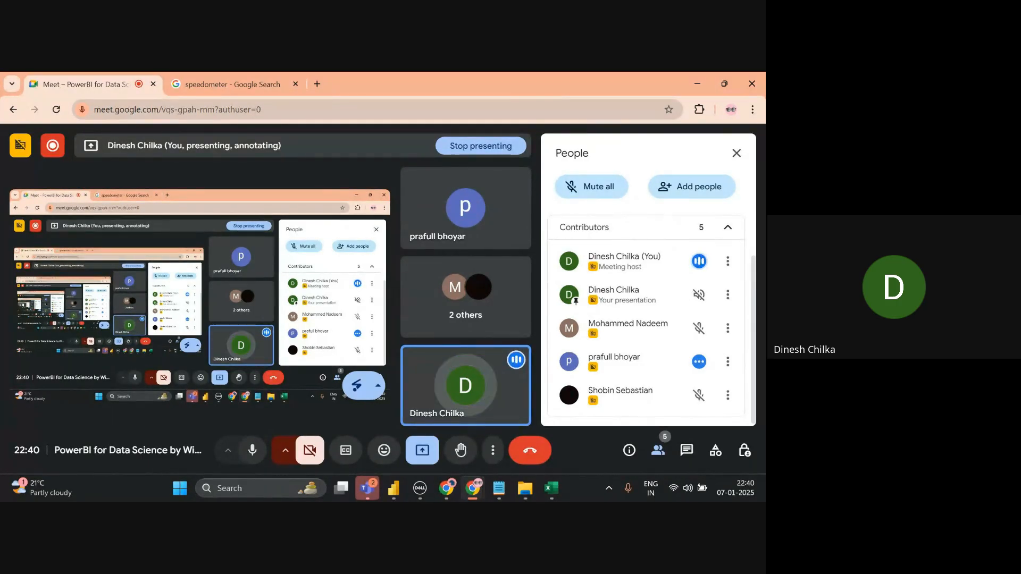
pyautogui.hotkey('alt', 'Tab')
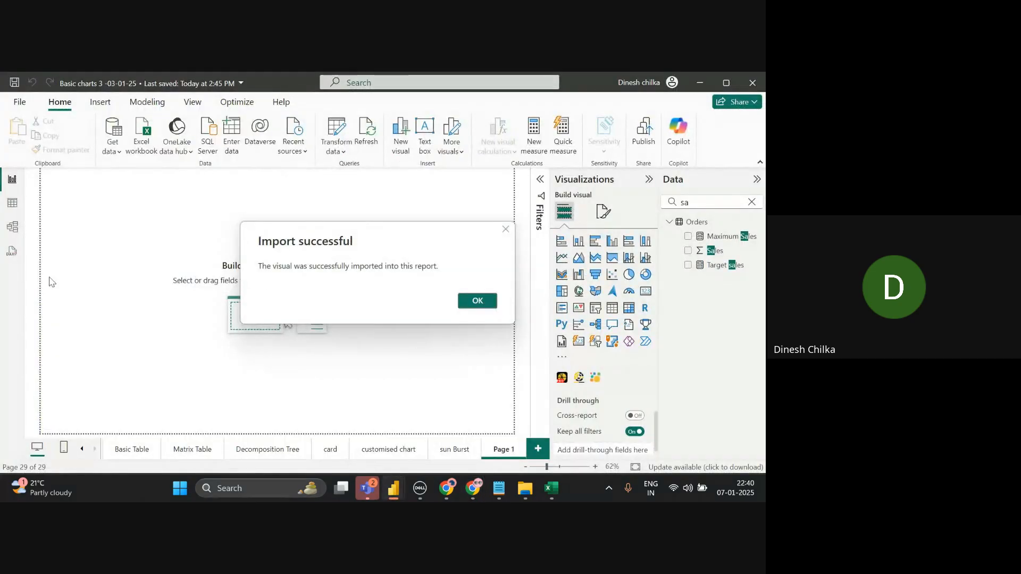
pyautogui.click(477, 302)
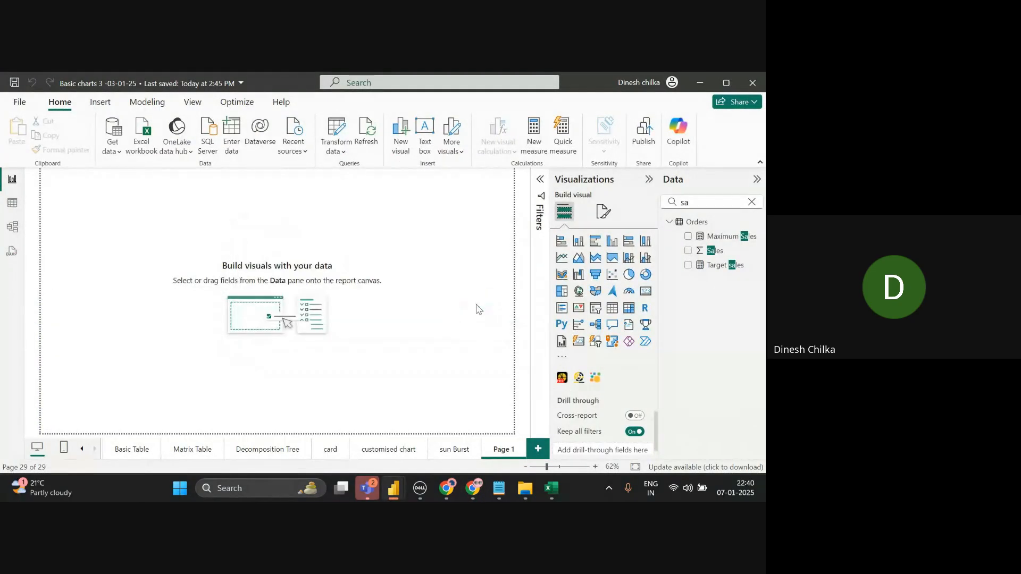
# - Add a Packed Bubble visual enlarged to fill most of the canvas and rename Page 1 to 'Bubble chart'
pyautogui.click(596, 379)
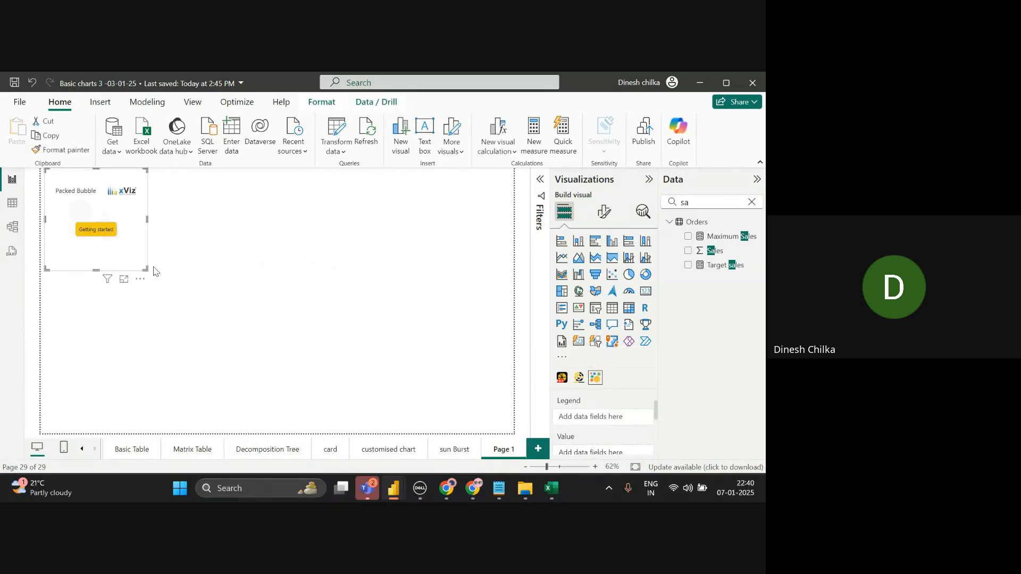
pyautogui.moveTo(144, 268); pyautogui.dragTo(484, 416)
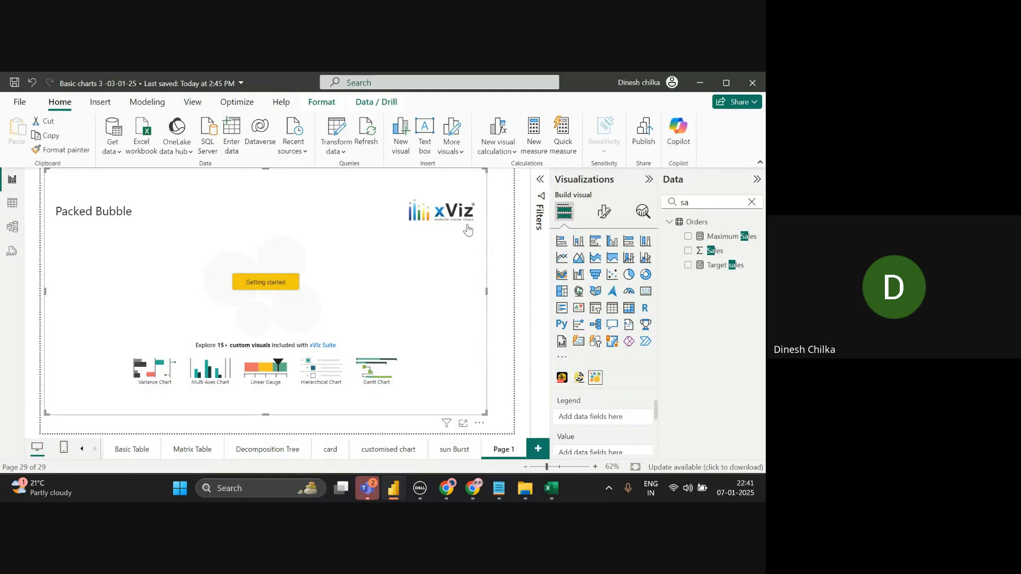
pyautogui.doubleClick(506, 457)
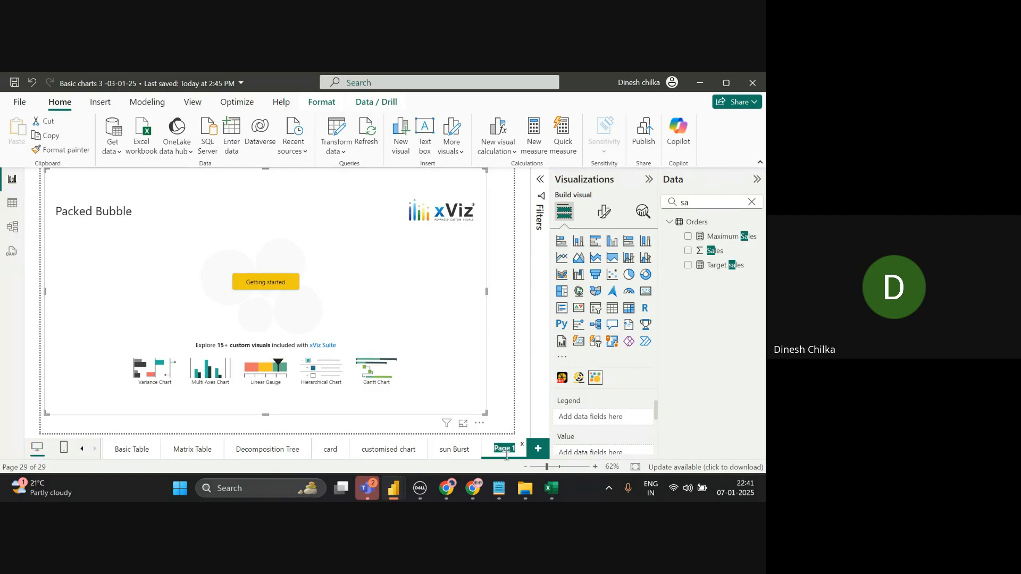
pyautogui.press('BackSpace')
pyautogui.write('Bubble')
pyautogui.write(' ch')
pyautogui.write('art')
pyautogui.press('Return')
# - Search 'su' in the Data pane and drag Sub-Category into the bubble visual's Legend
pyautogui.click(751, 204)
pyautogui.write('sub')
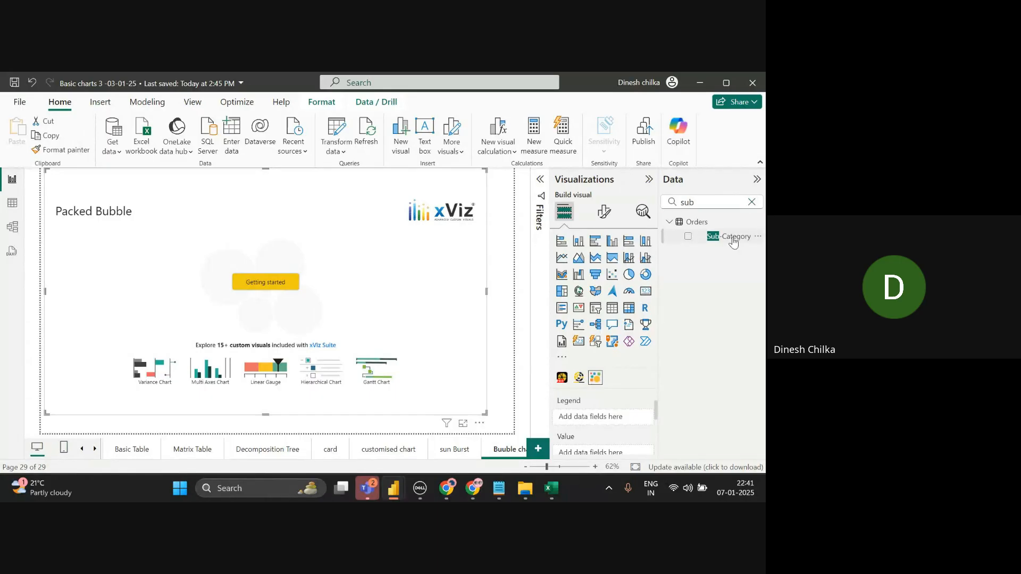
pyautogui.moveTo(732, 240); pyautogui.dragTo(651, 361)
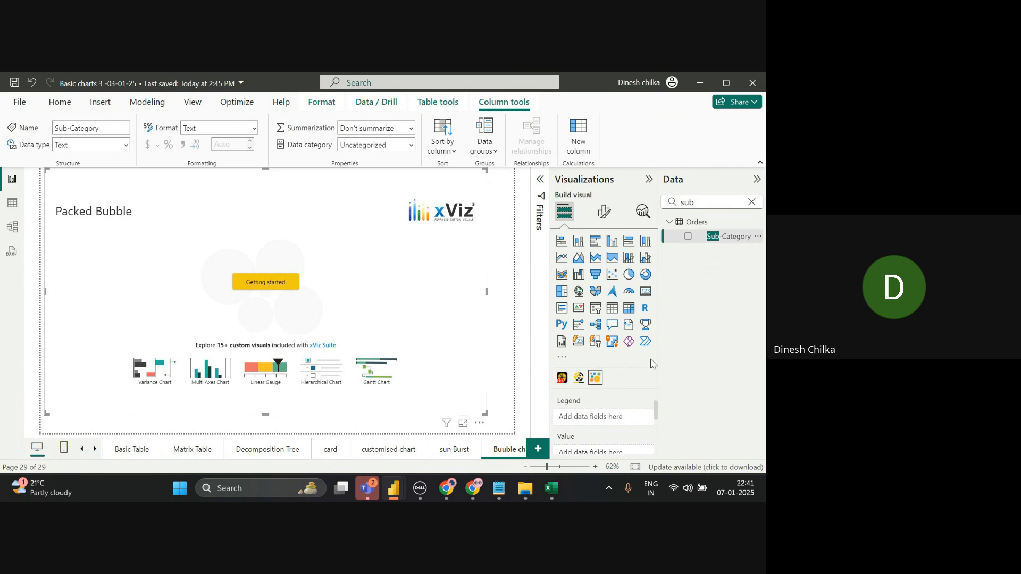
pyautogui.moveTo(739, 238); pyautogui.dragTo(598, 420)
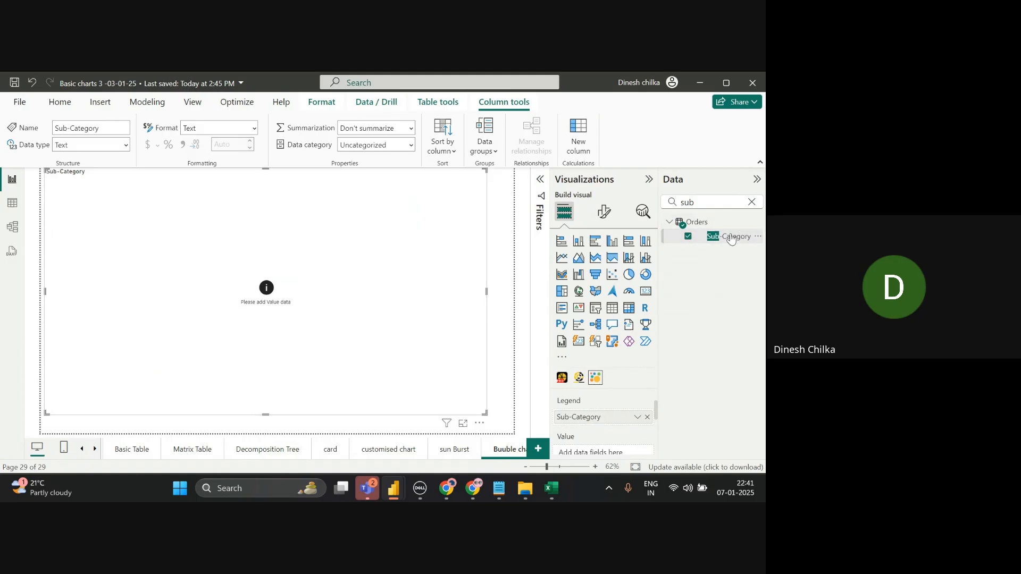
# - Add Sales as the bubble Value and move Sub-Category from Legend into the Category well
pyautogui.click(752, 202)
pyautogui.write('sa')
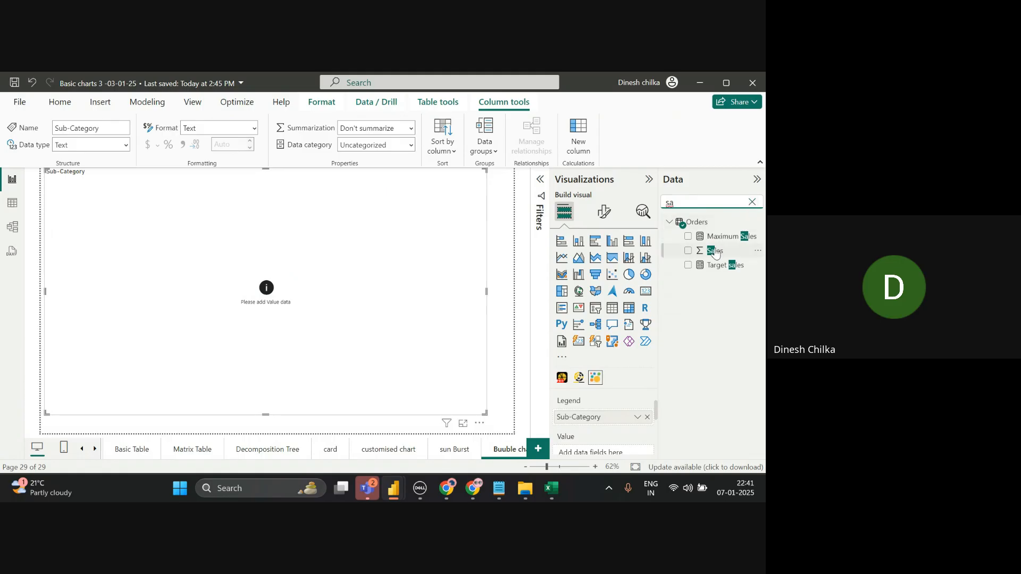
pyautogui.moveTo(715, 252); pyautogui.dragTo(596, 452)
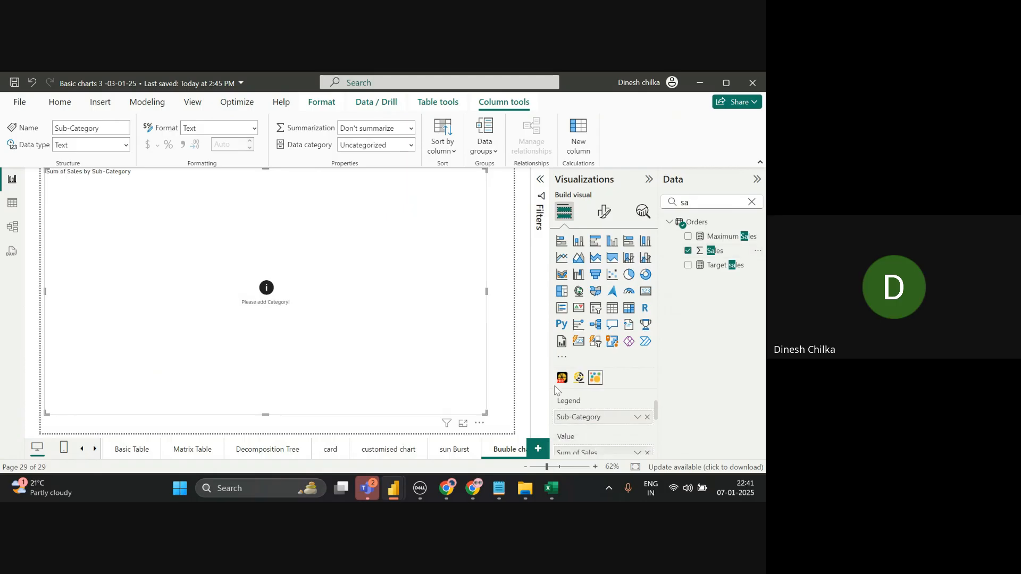
pyautogui.scroll(-2, 657, 441)
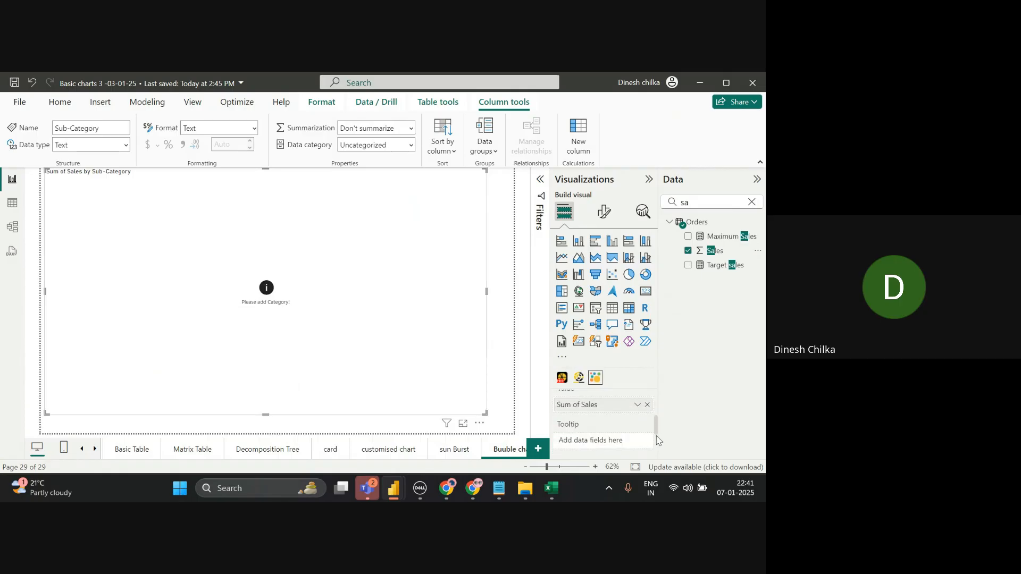
pyautogui.scroll(-2, 658, 440)
pyautogui.scroll(4, 659, 440)
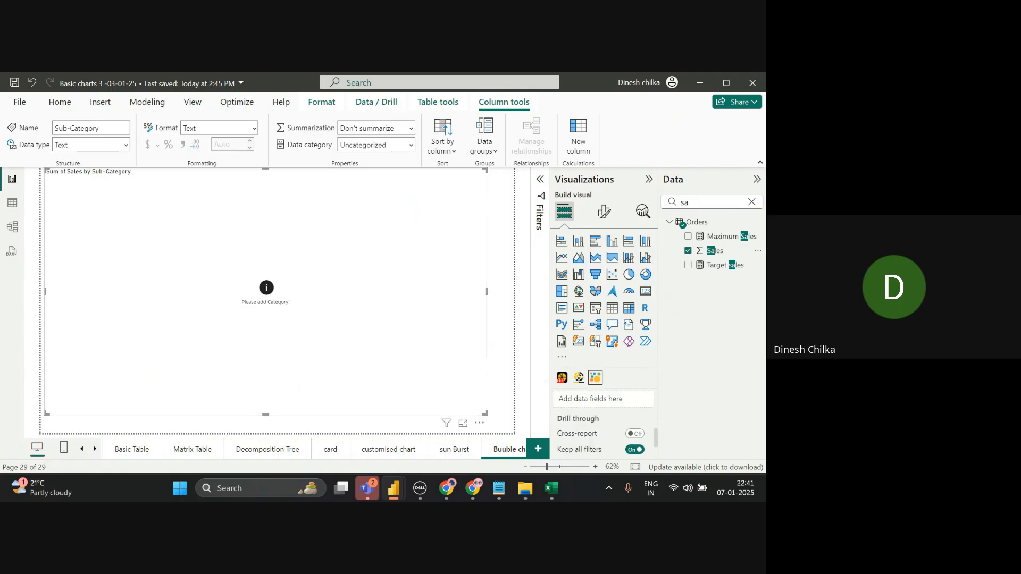
pyautogui.scroll(1, 603, 423)
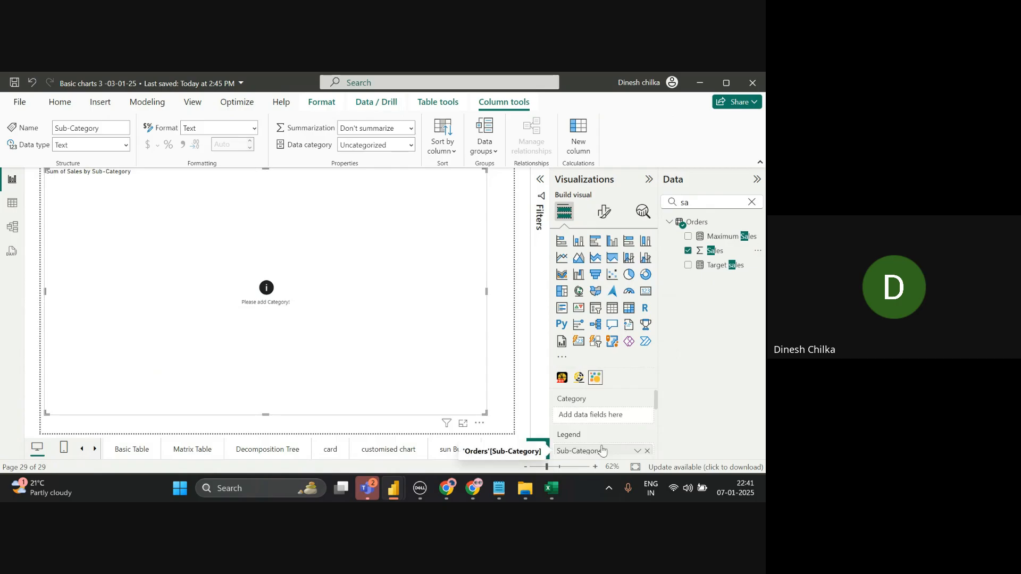
pyautogui.moveTo(602, 450); pyautogui.dragTo(610, 415)
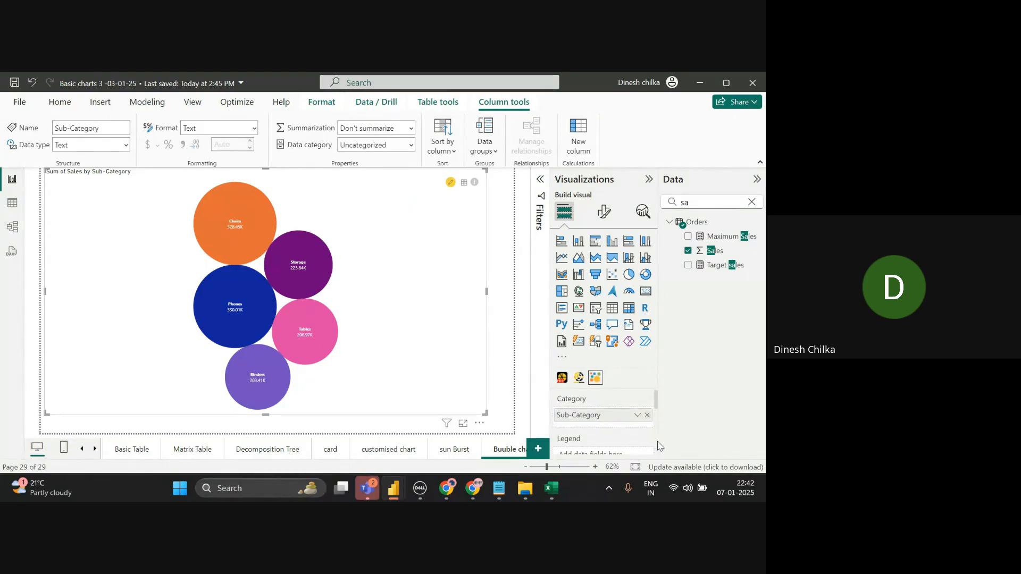
pyautogui.scroll(-2, 659, 446)
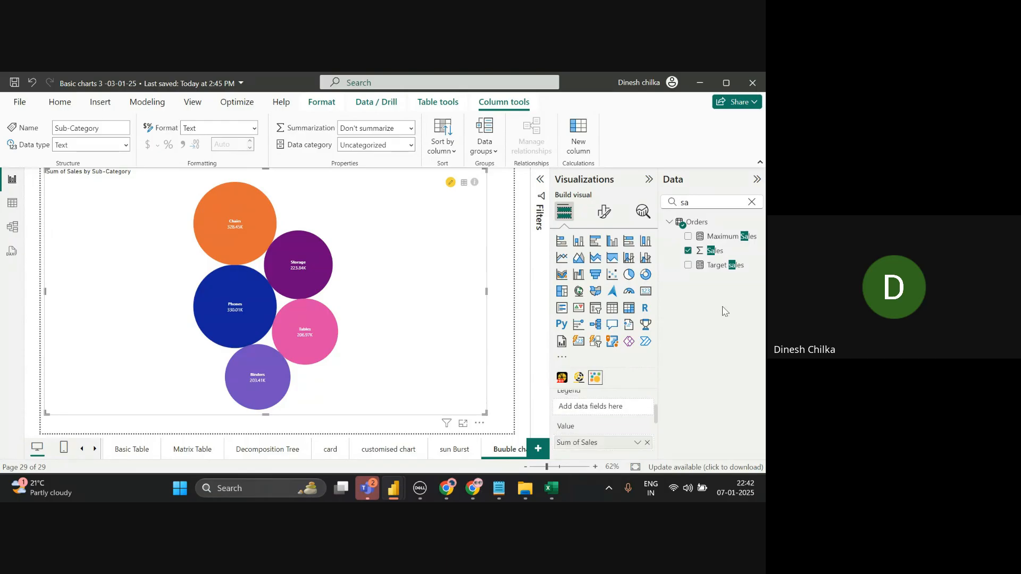
pyautogui.click(752, 202)
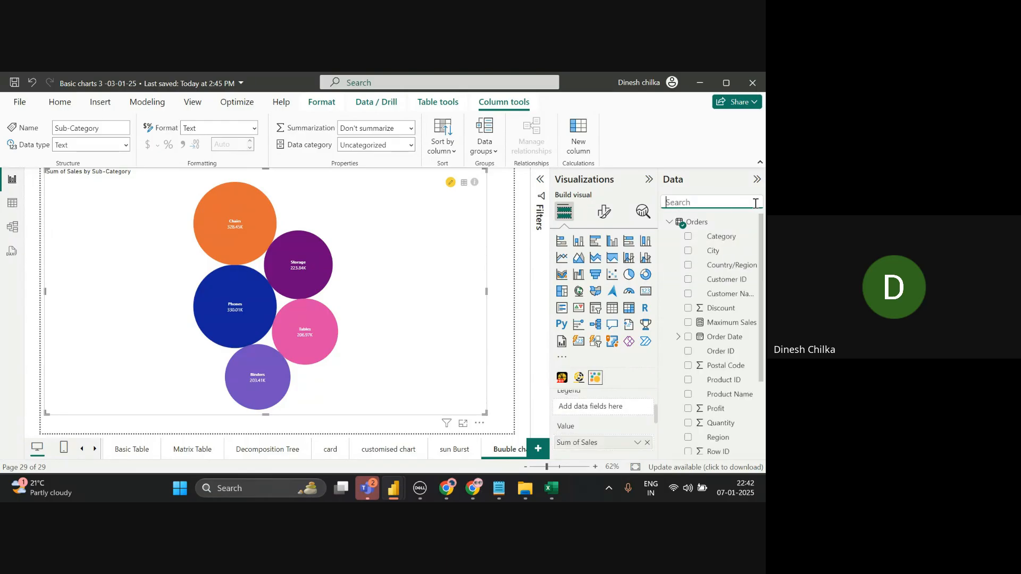
pyautogui.write('cat')
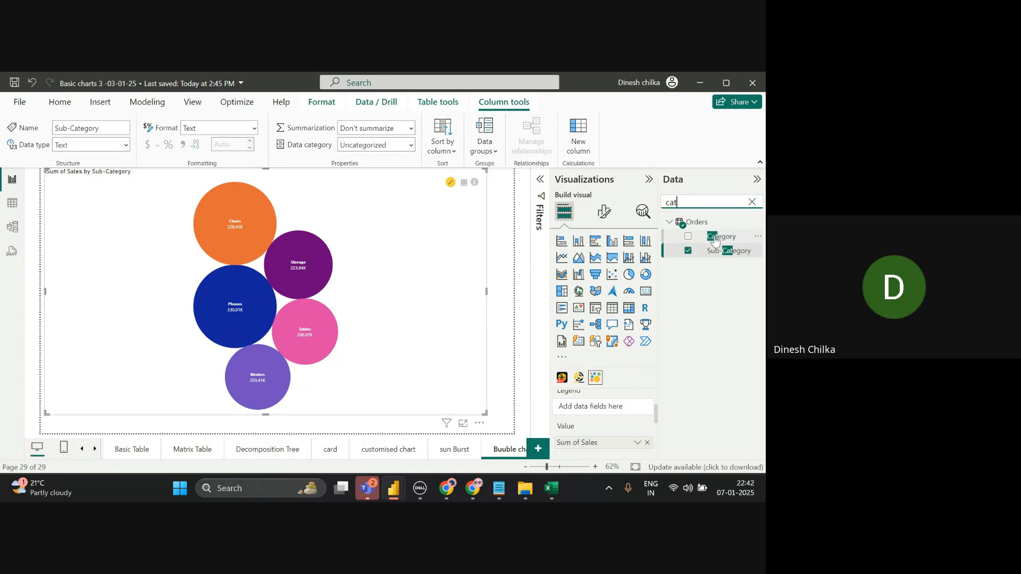
pyautogui.moveTo(715, 240); pyautogui.dragTo(671, 290)
pyautogui.moveTo(710, 243); pyautogui.dragTo(611, 416)
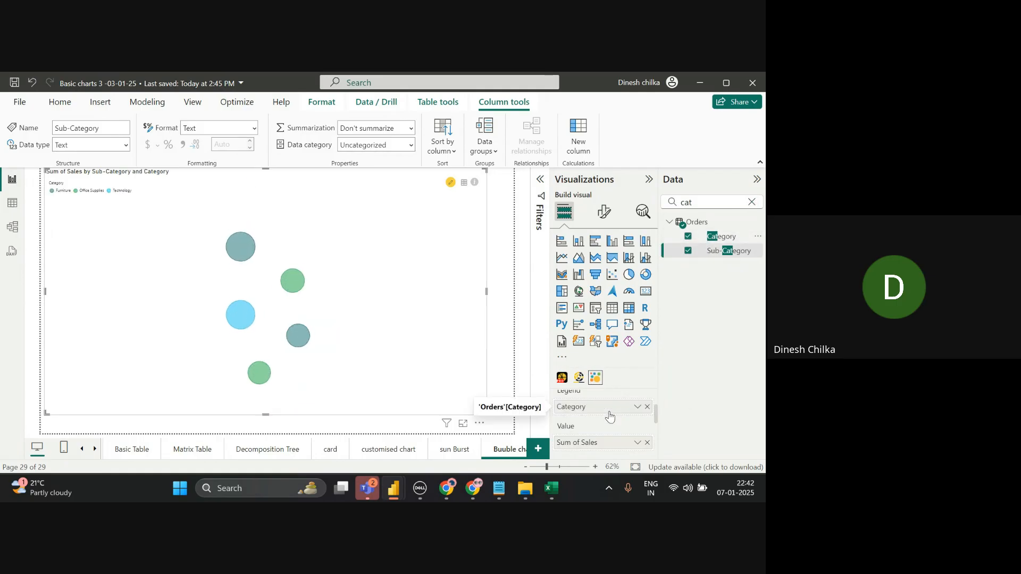
pyautogui.click(647, 407)
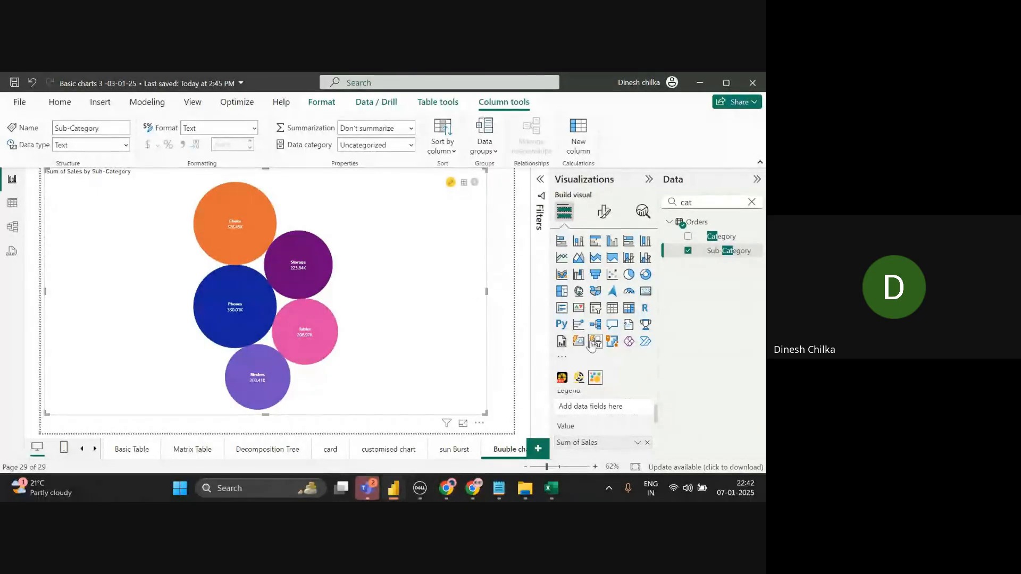
# - Open the visuals marketplace, select the Aster Plot card and add it to the report
pyautogui.click(558, 356)
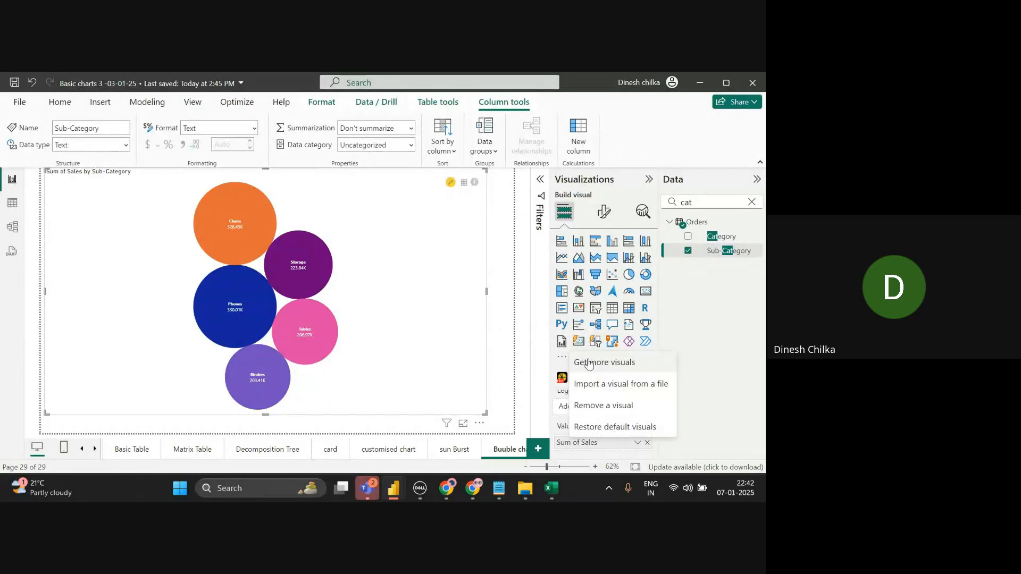
pyautogui.click(589, 362)
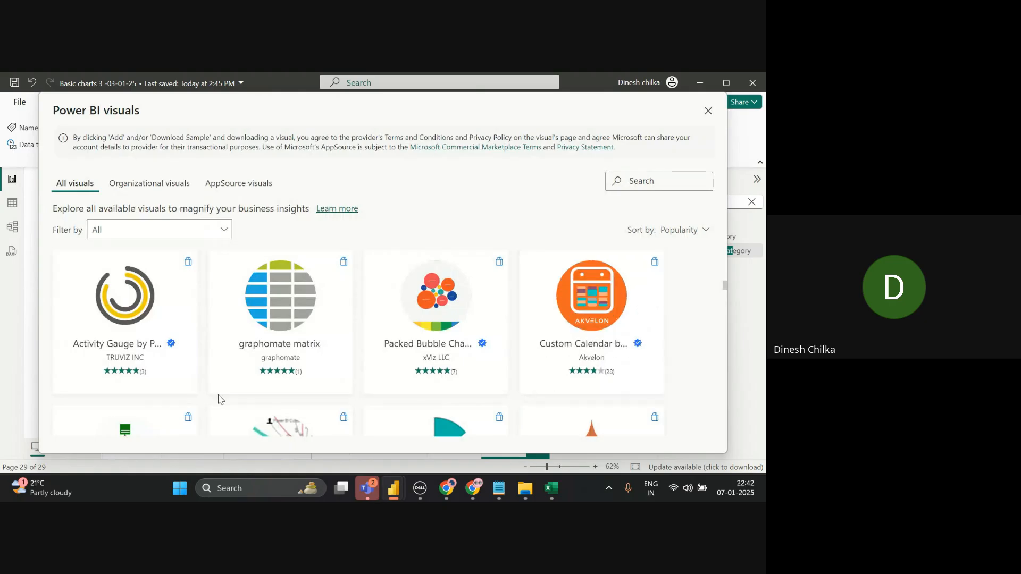
pyautogui.click(724, 383)
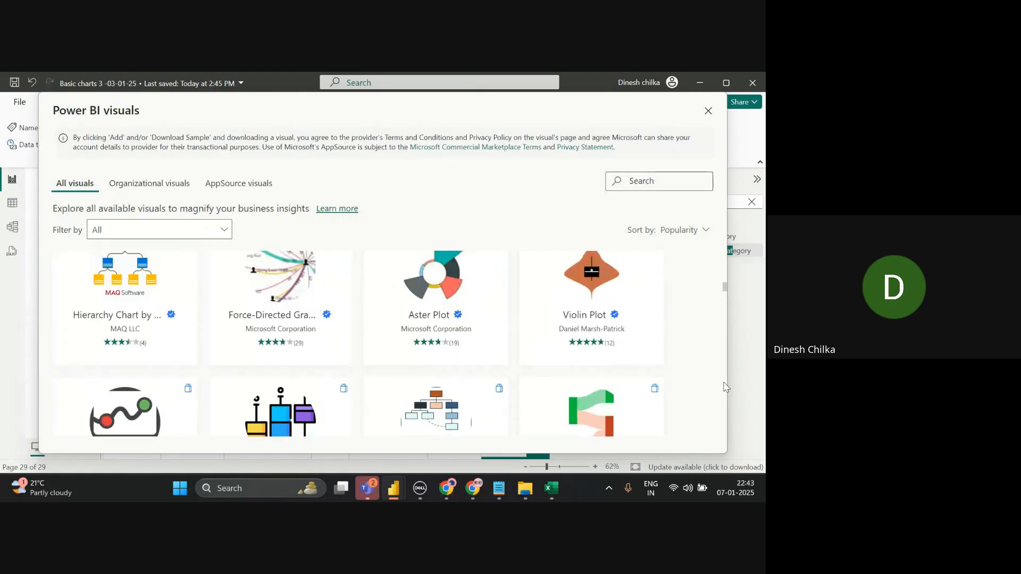
pyautogui.moveTo(407, 318)
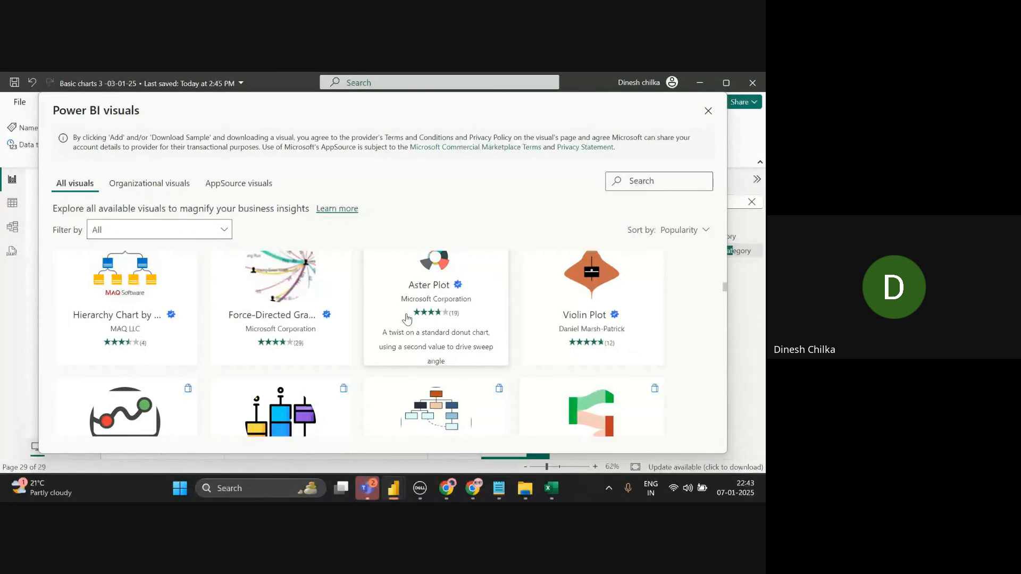
pyautogui.click(407, 318)
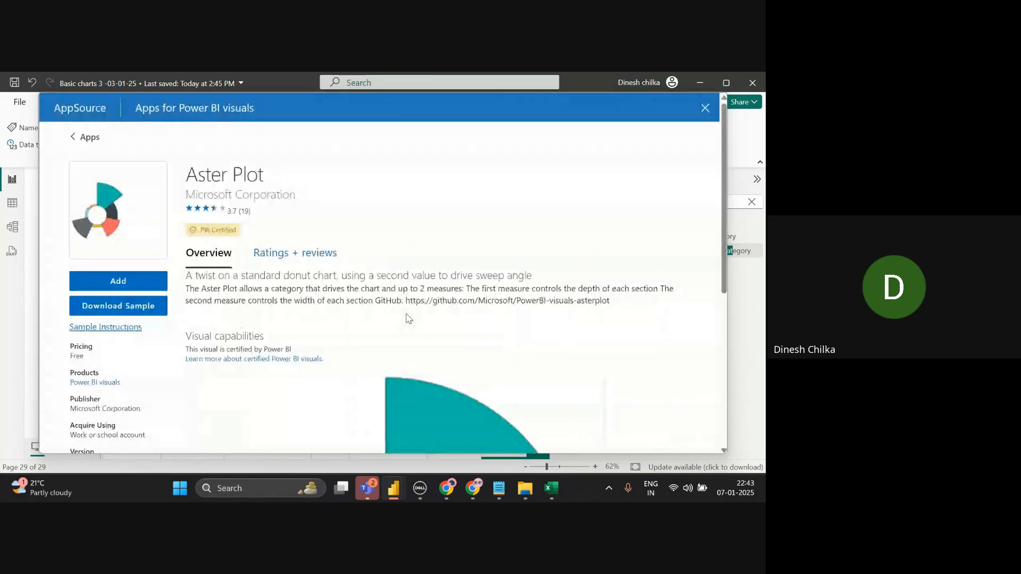
pyautogui.click(156, 278)
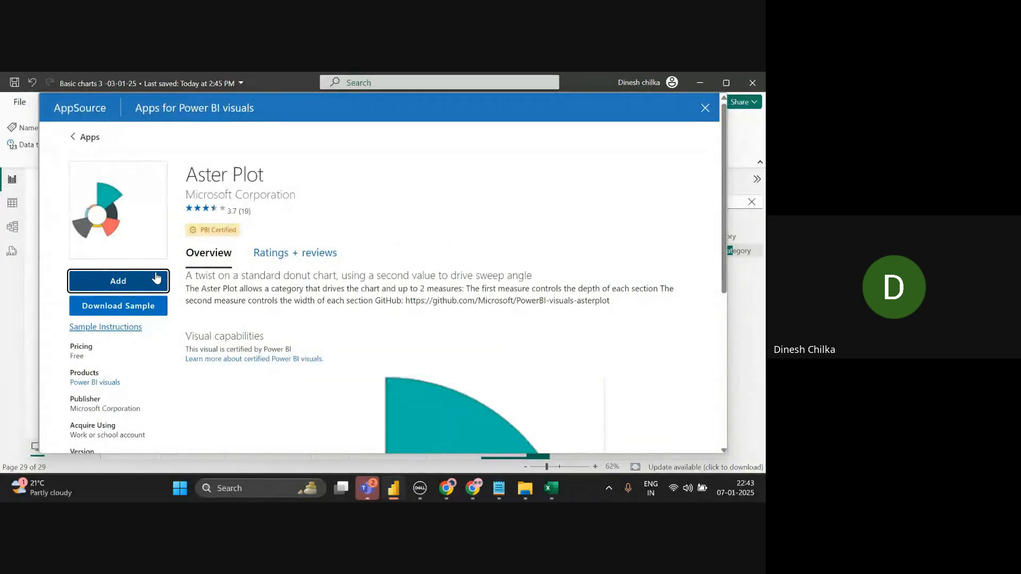
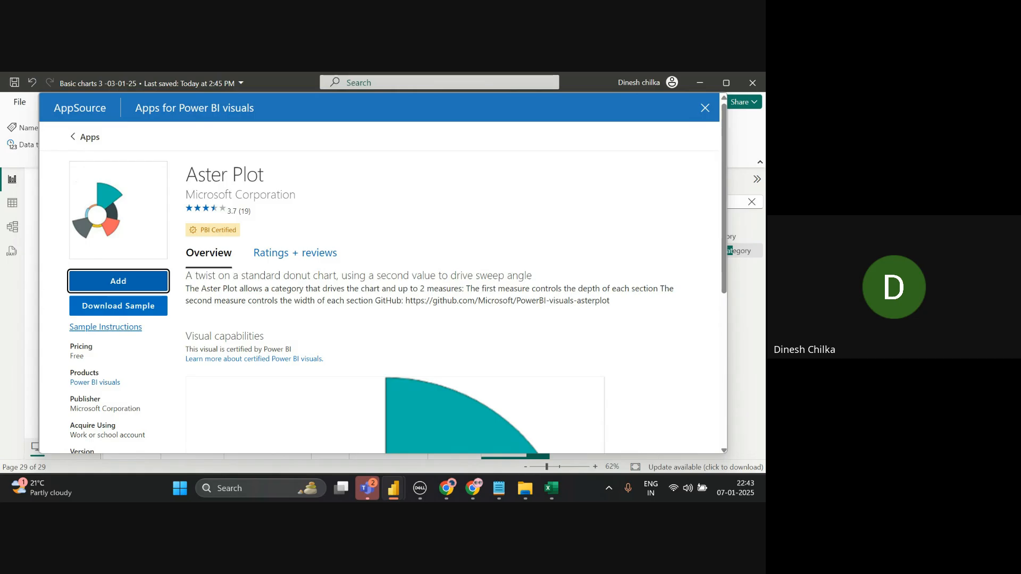
# - Open the Aster Plot details, add it to the report, and confirm the Import successful message
pyautogui.click(118, 282)
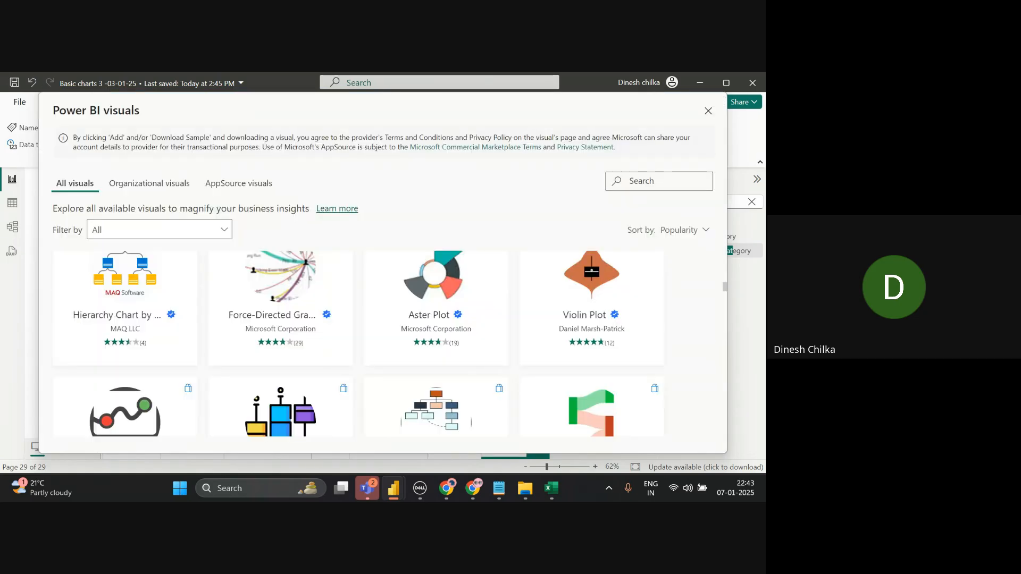
pyautogui.click(415, 294)
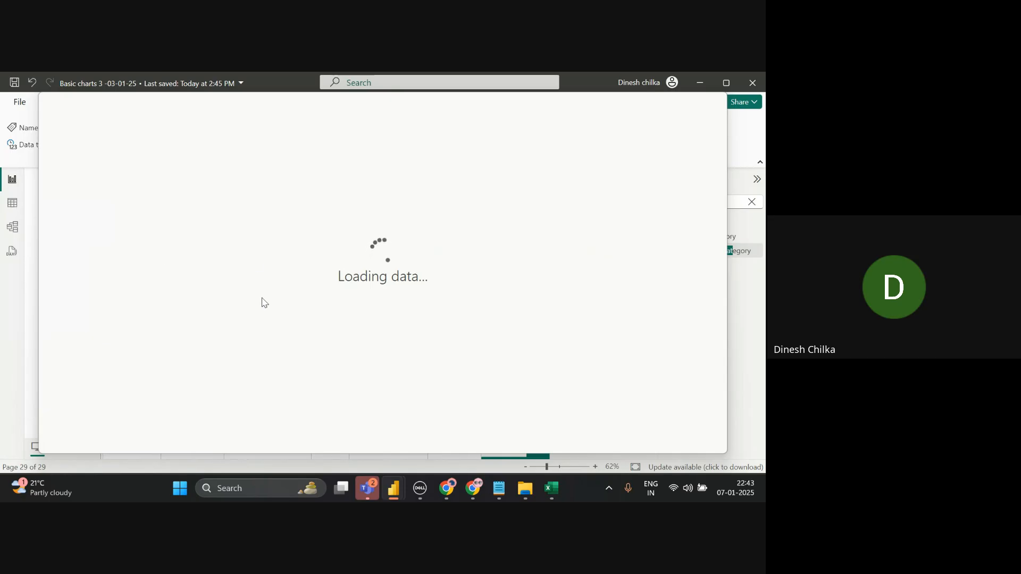
pyautogui.click(152, 286)
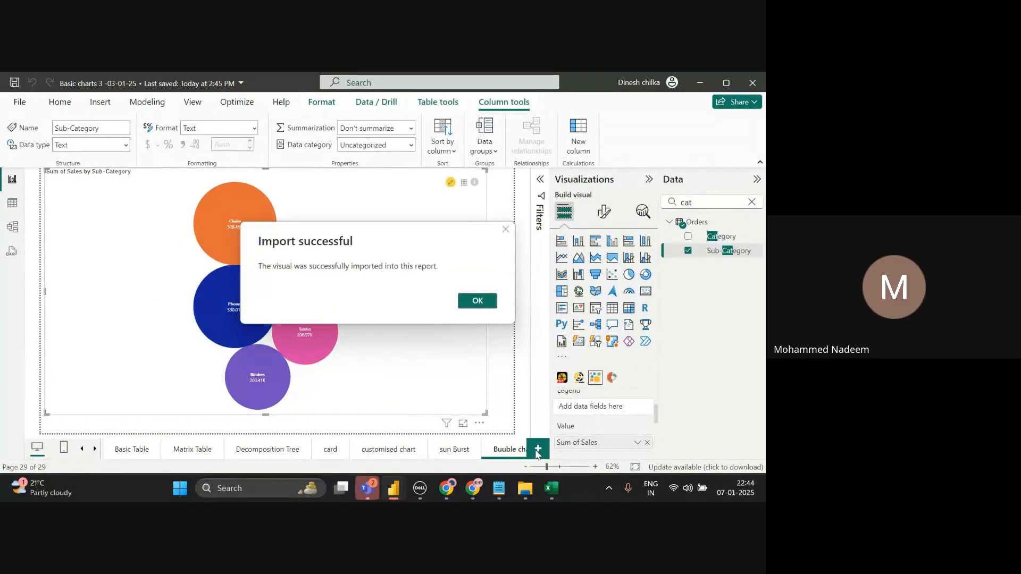
pyautogui.click(480, 301)
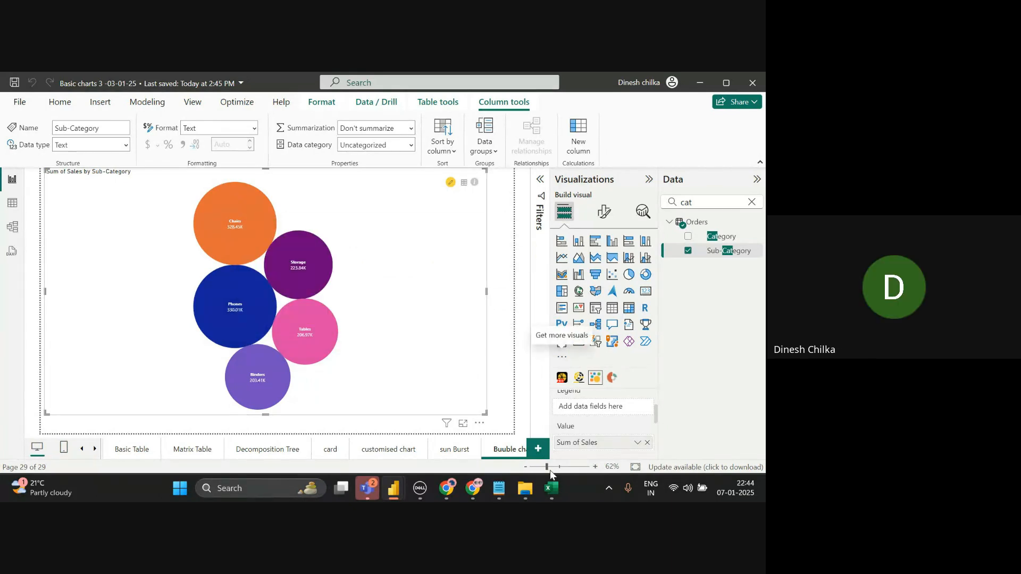
# - Create a new report page and rename it 'Aster Plot'
pyautogui.click(538, 452)
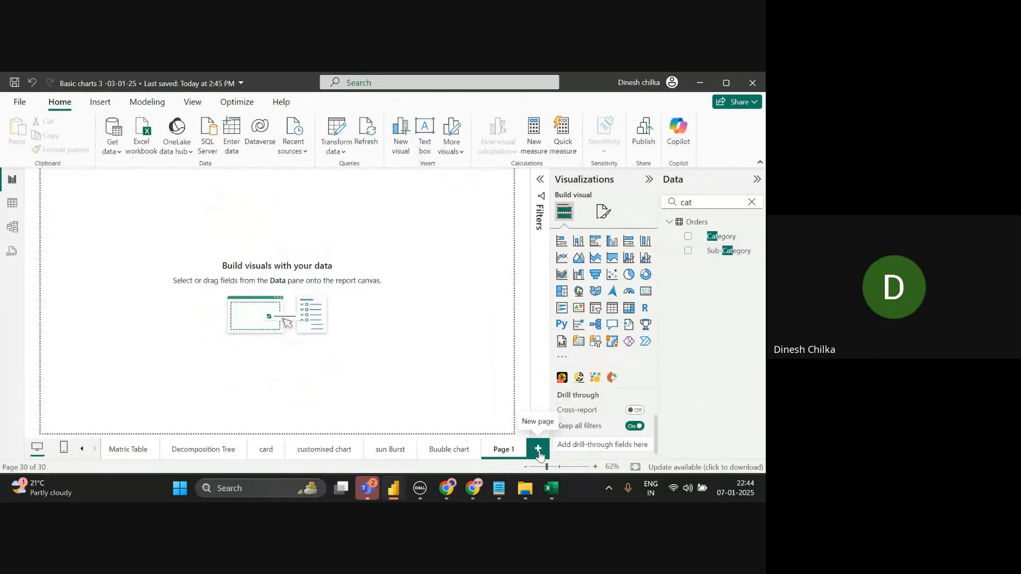
pyautogui.doubleClick(509, 444)
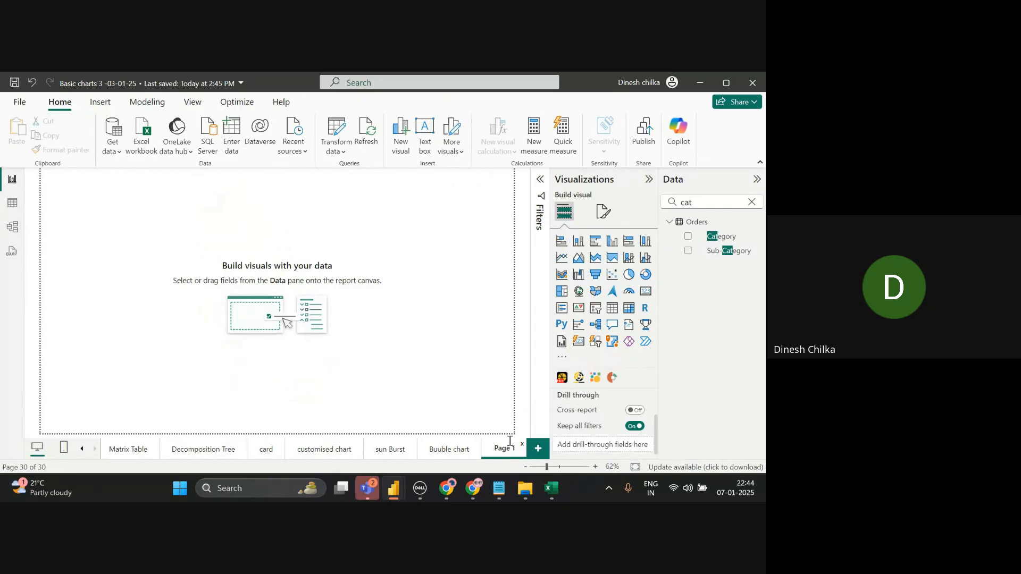
pyautogui.press('BackSpace')
pyautogui.press('BackSpace')
pyautogui.press('BackSpace')
pyautogui.press('BackSpace')
pyautogui.press('BackSpace')
pyautogui.press('BackSpace')
pyautogui.write('Aster Plot')
pyautogui.hotkey('alt', 'Tab')
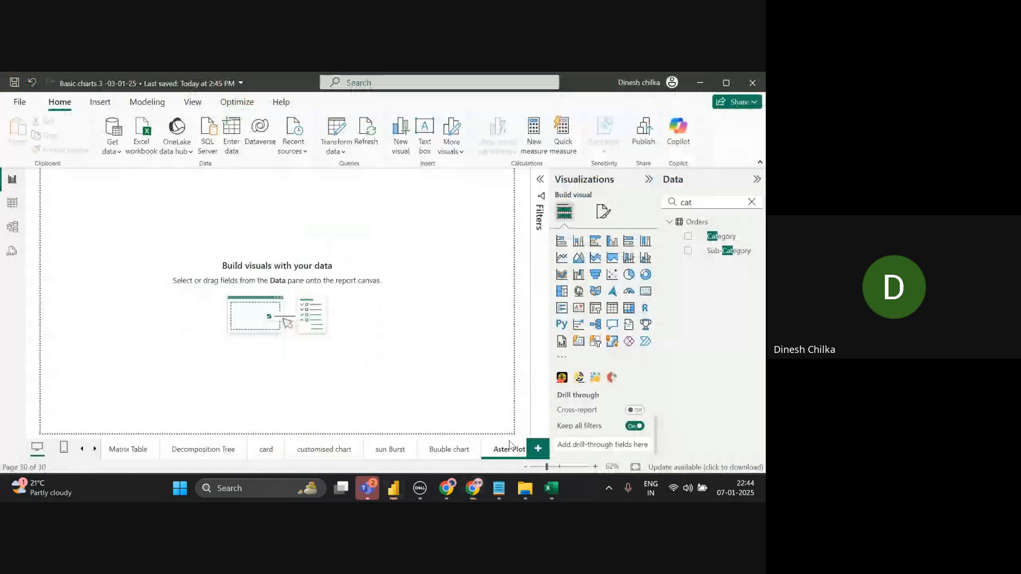
pyautogui.hotkey('alt', 'Tab')
pyautogui.press('alt')
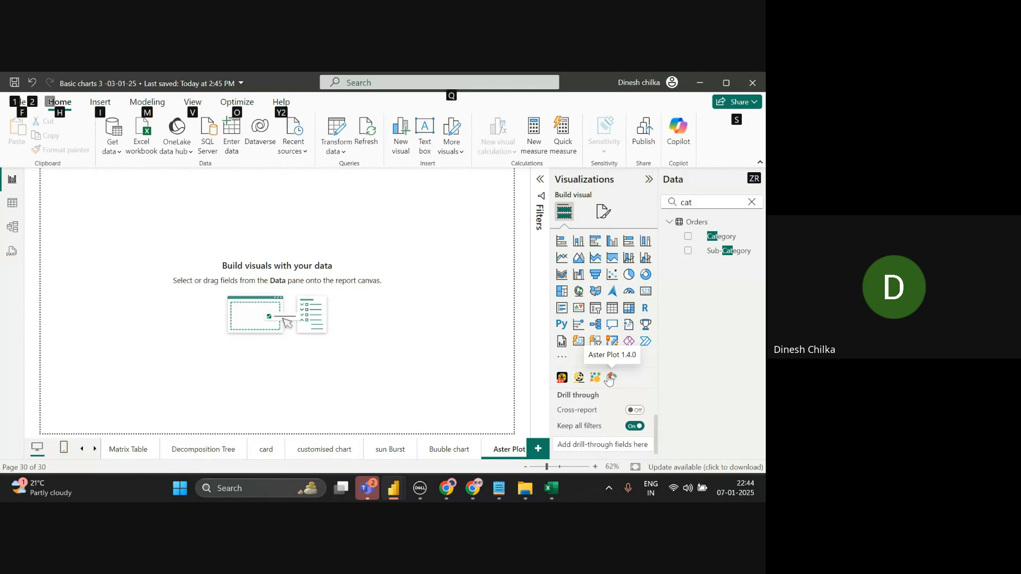
# - Insert an Aster Plot visual, enlarge it in the canvas centre, and clear the Data pane search
pyautogui.click(610, 378)
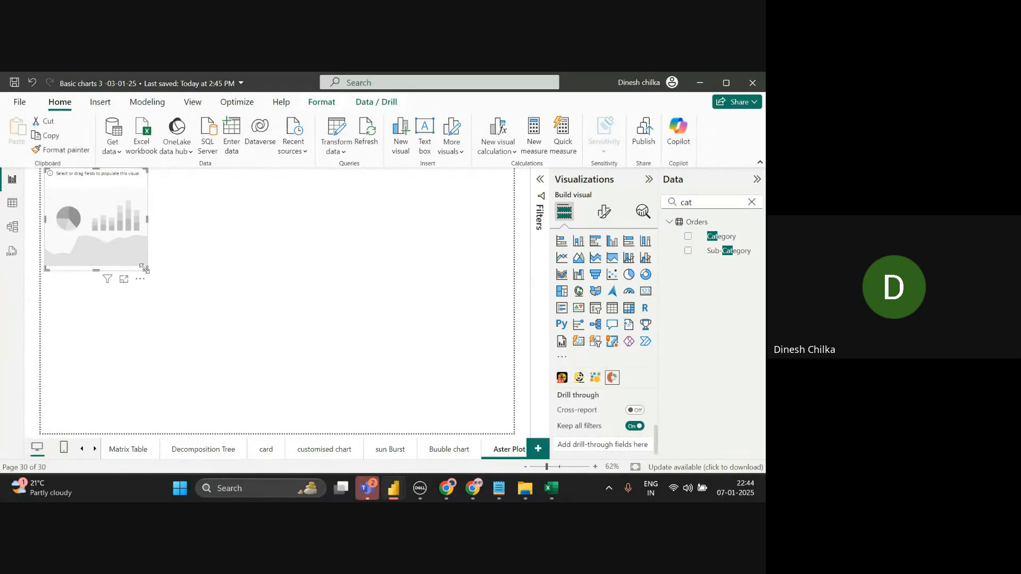
pyautogui.moveTo(383, 308); pyautogui.dragTo(431, 359)
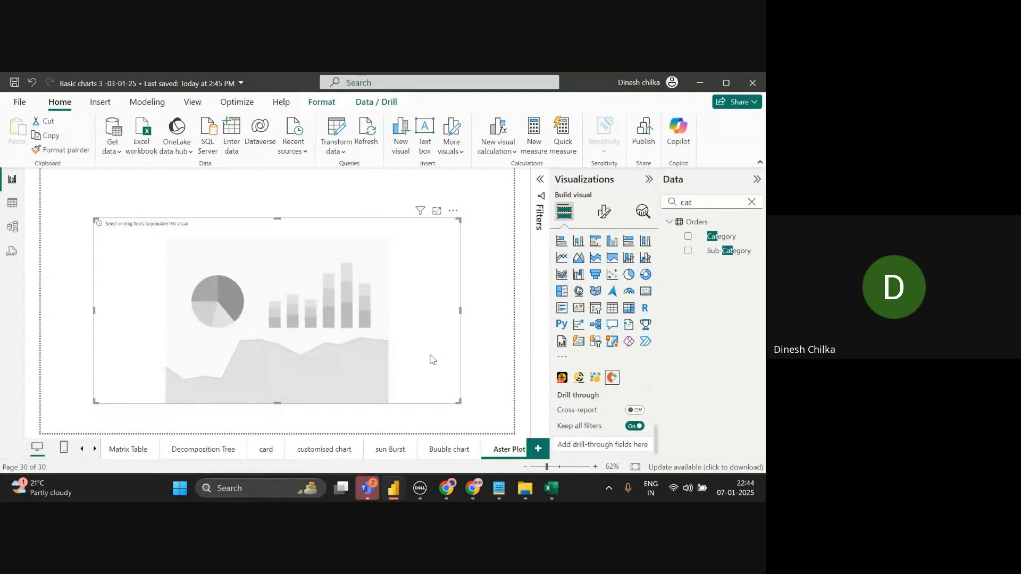
pyautogui.click(612, 378)
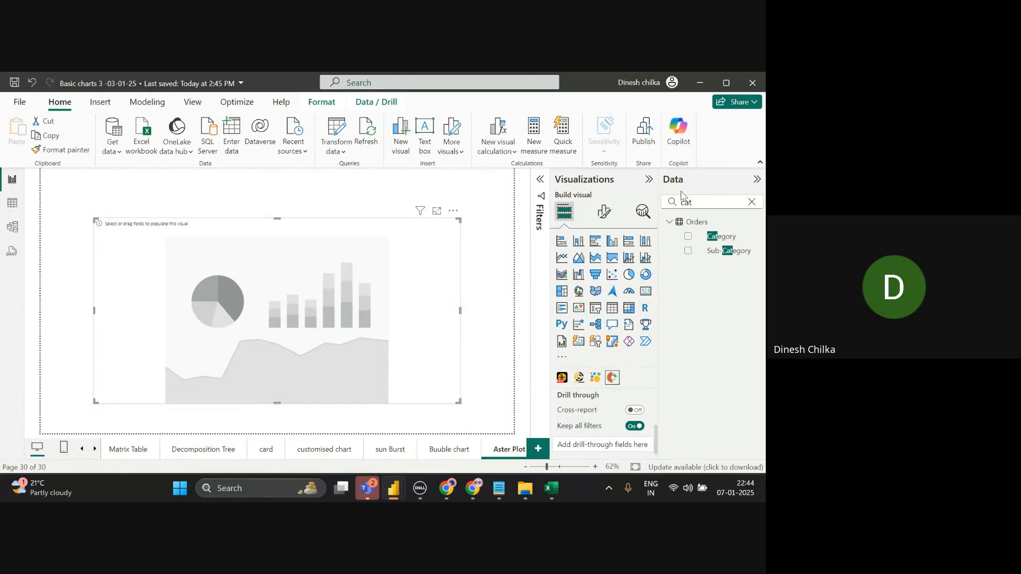
pyautogui.click(751, 202)
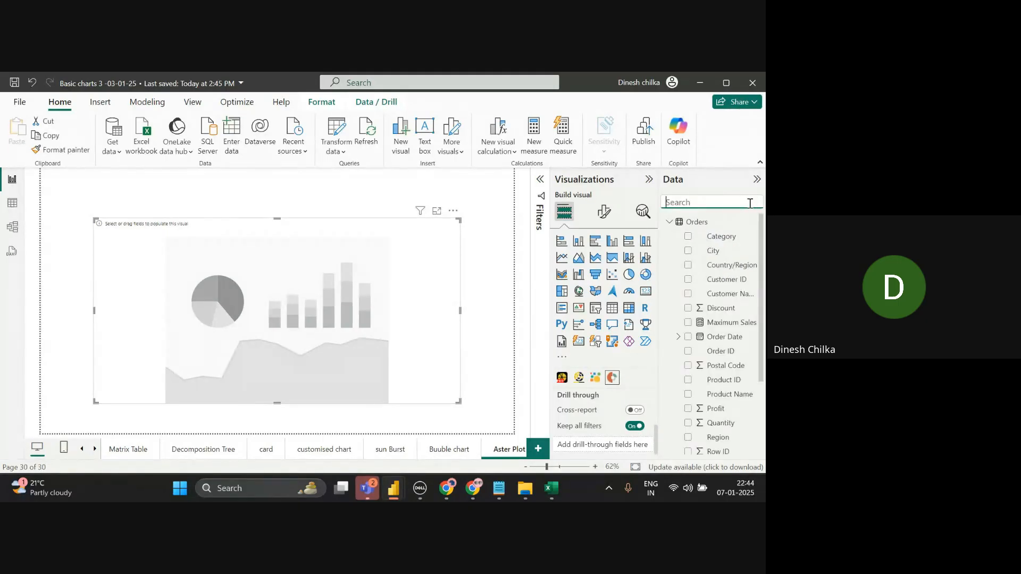
pyautogui.click(445, 302)
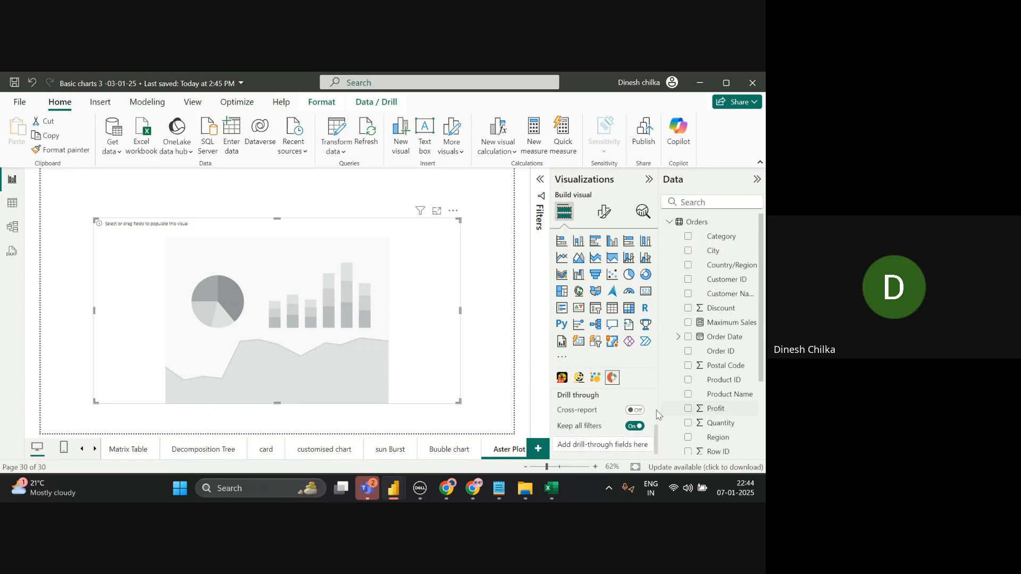
pyautogui.scroll(2, 656, 415)
pyautogui.scroll(2, 657, 415)
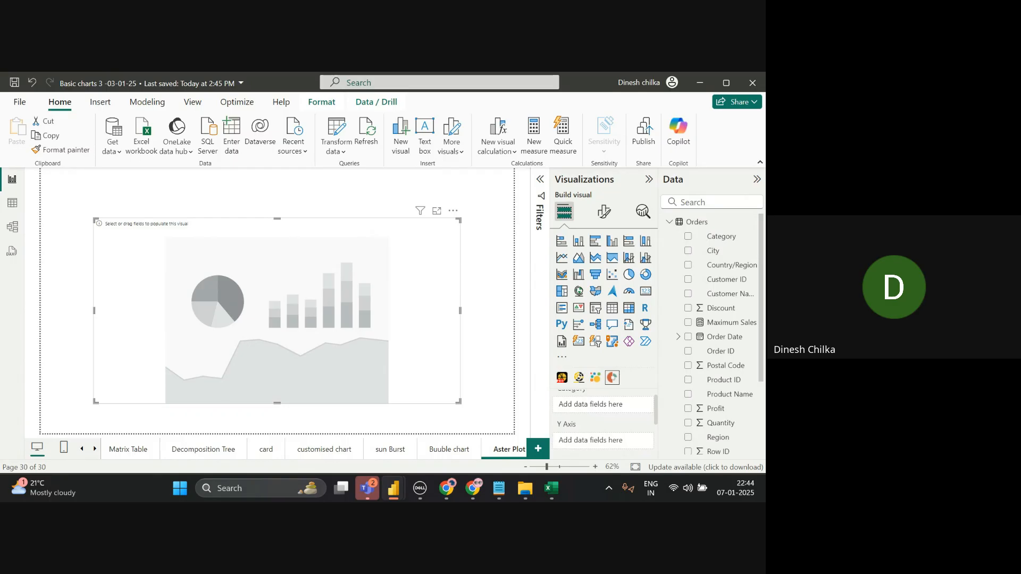
# - Search fields to add Region as the Aster Plot's Category and Profit as its Y Axis
pyautogui.click(745, 205)
pyautogui.write('re')
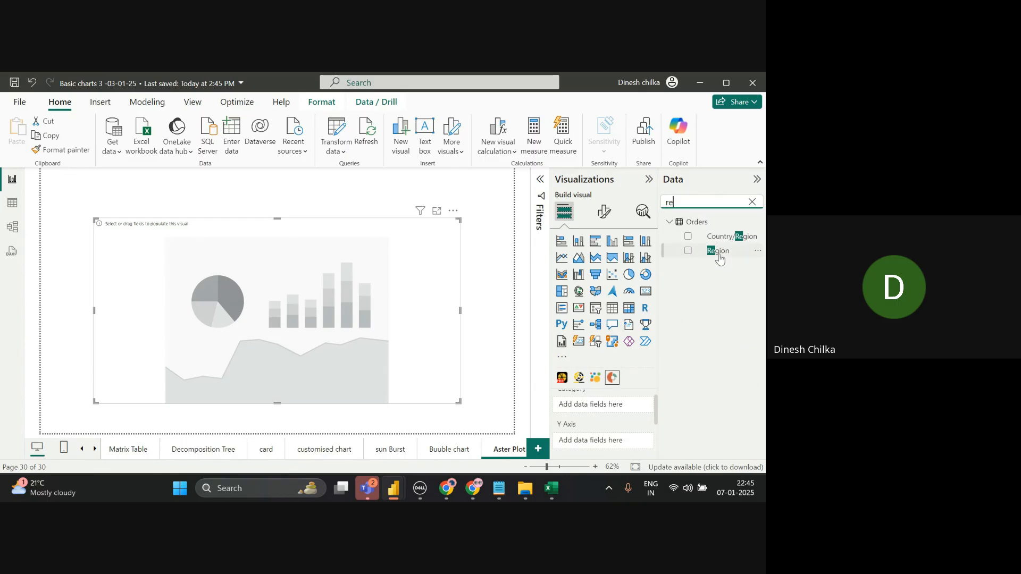
pyautogui.moveTo(719, 258); pyautogui.dragTo(624, 413)
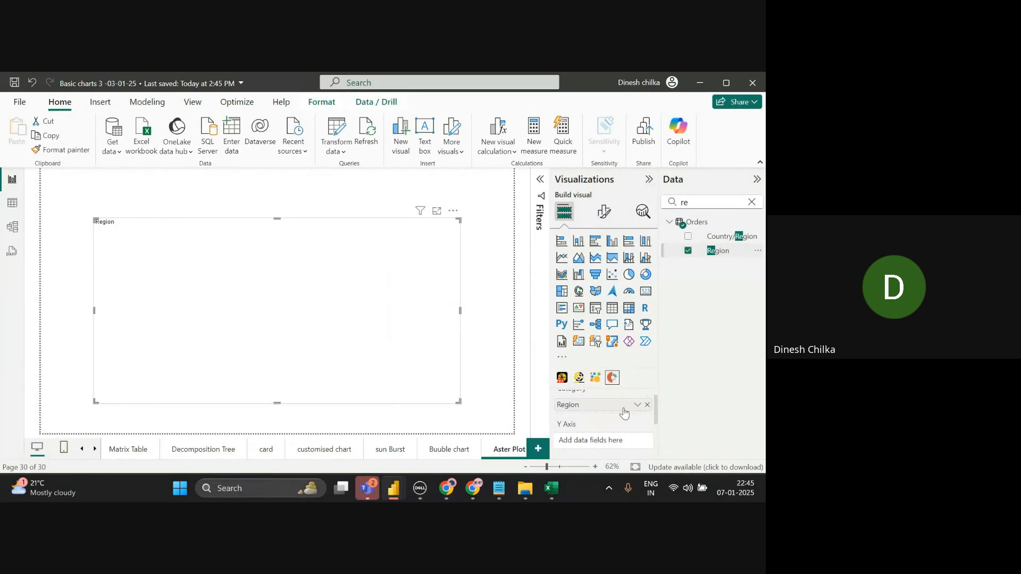
pyautogui.click(751, 202)
pyautogui.write('pr')
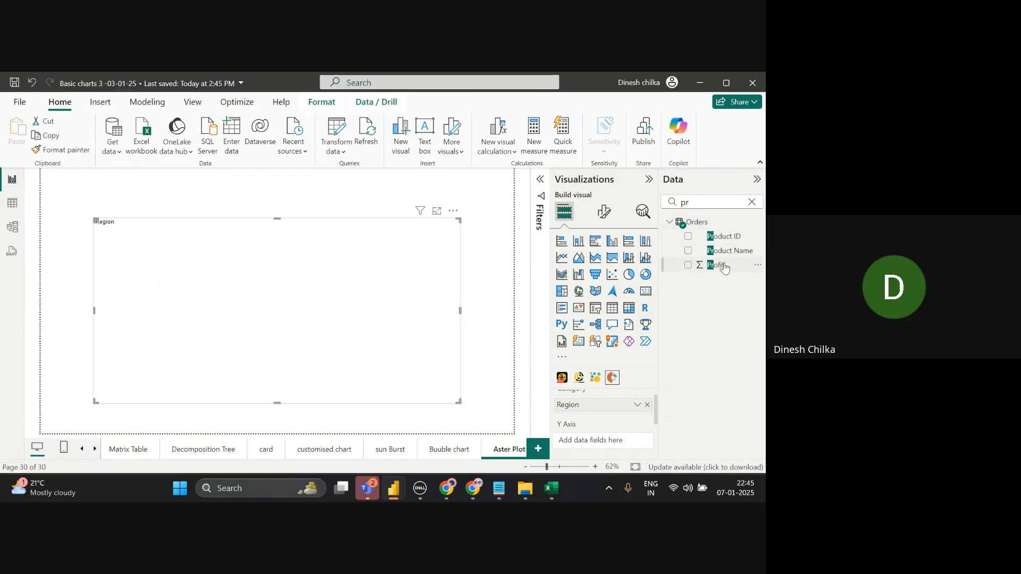
pyautogui.moveTo(722, 265); pyautogui.dragTo(641, 441)
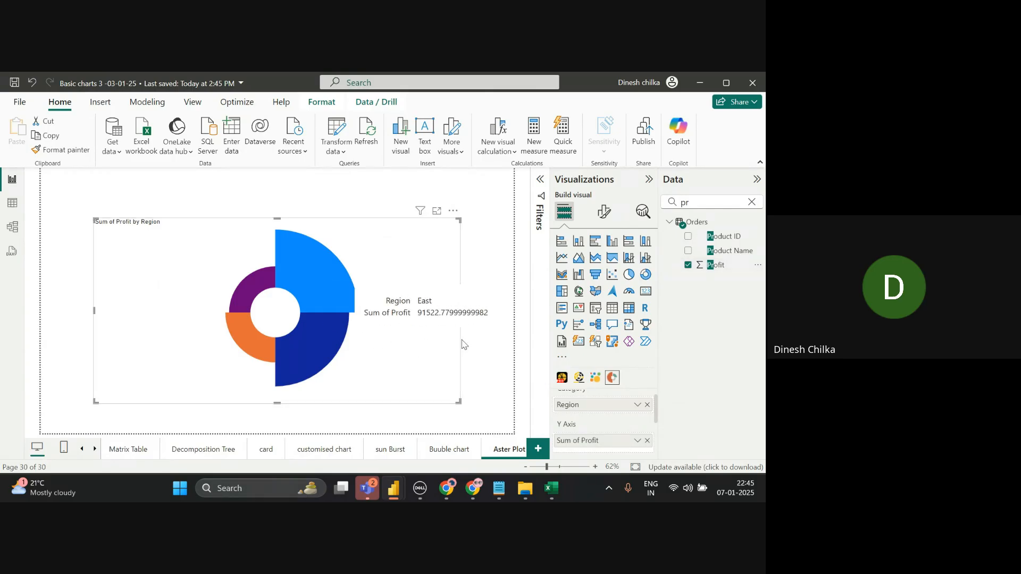
pyautogui.click(606, 212)
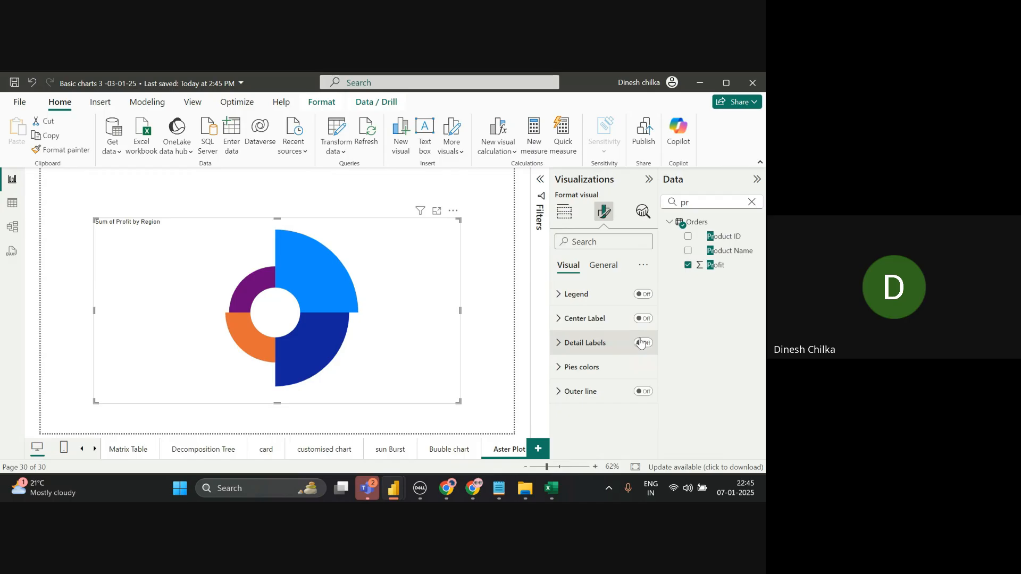
# - Turn on Legend, Center Label and Detail Labels, trying and then removing the Outer line
pyautogui.click(643, 294)
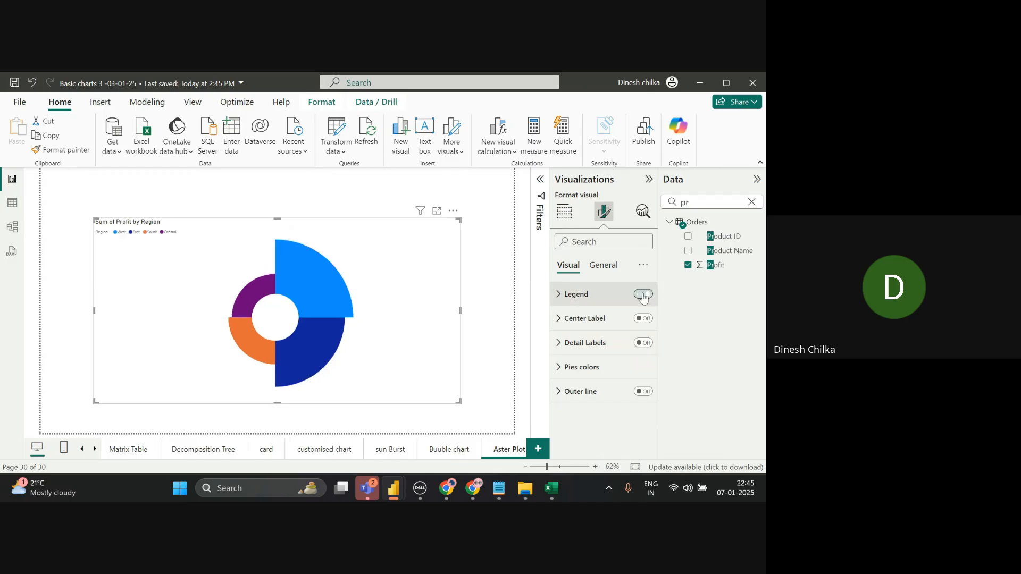
pyautogui.click(643, 319)
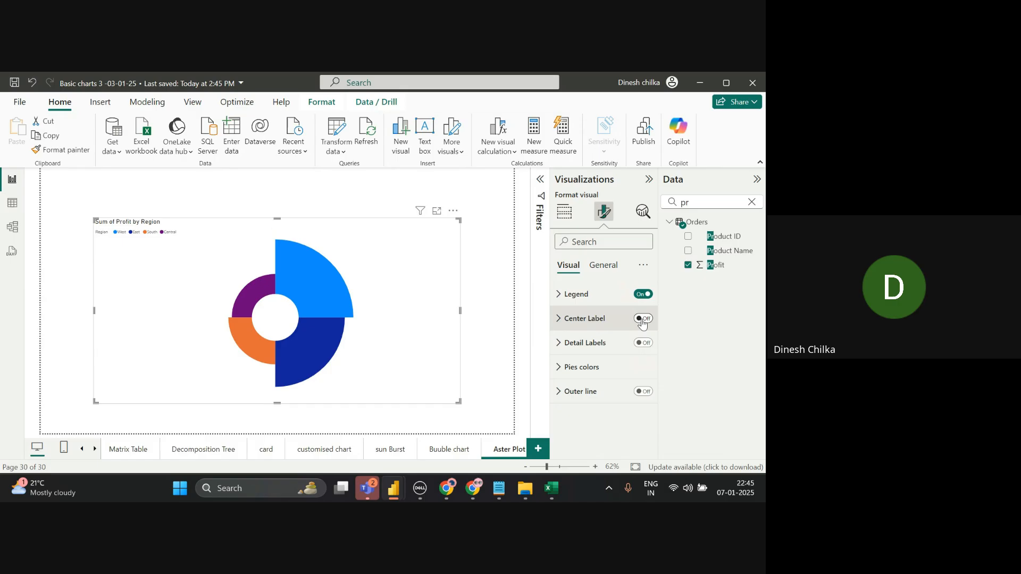
pyautogui.click(642, 344)
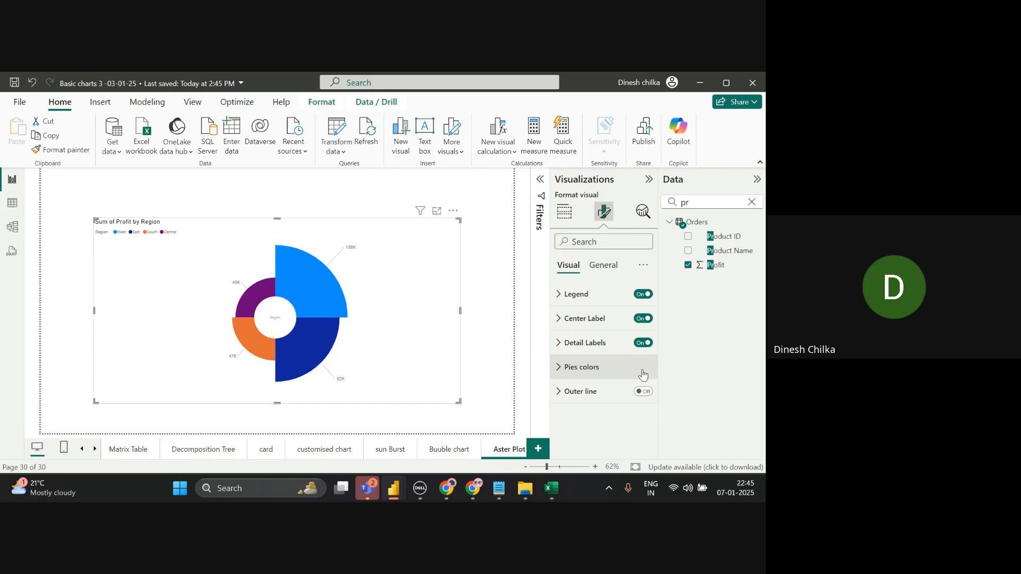
pyautogui.click(567, 351)
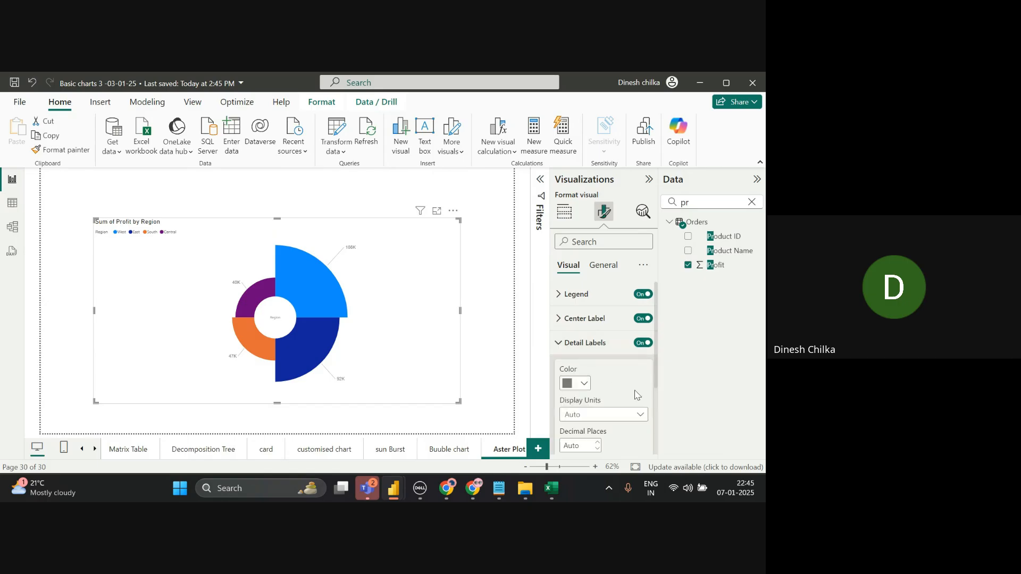
pyautogui.scroll(-3, 657, 412)
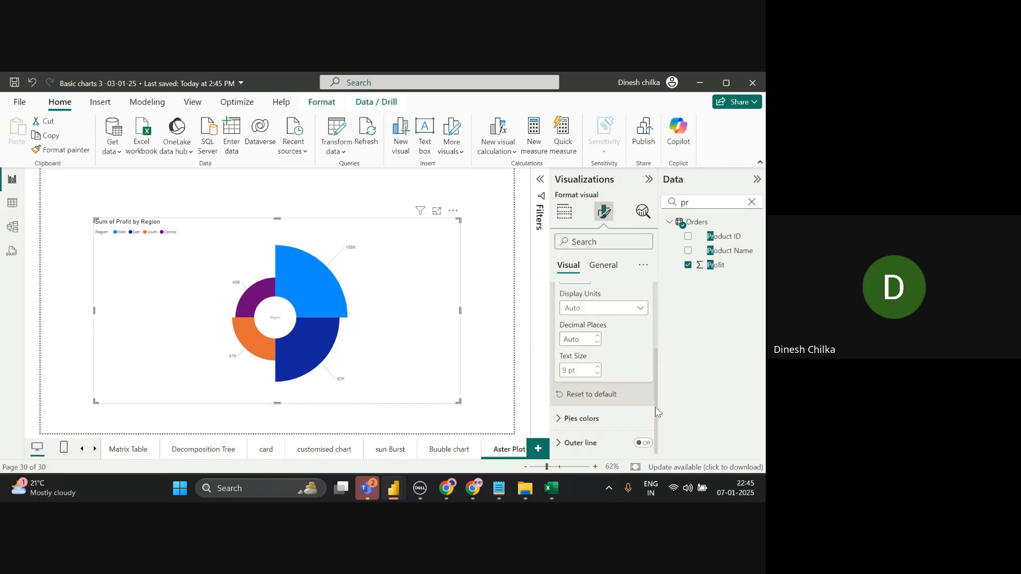
pyautogui.click(647, 441)
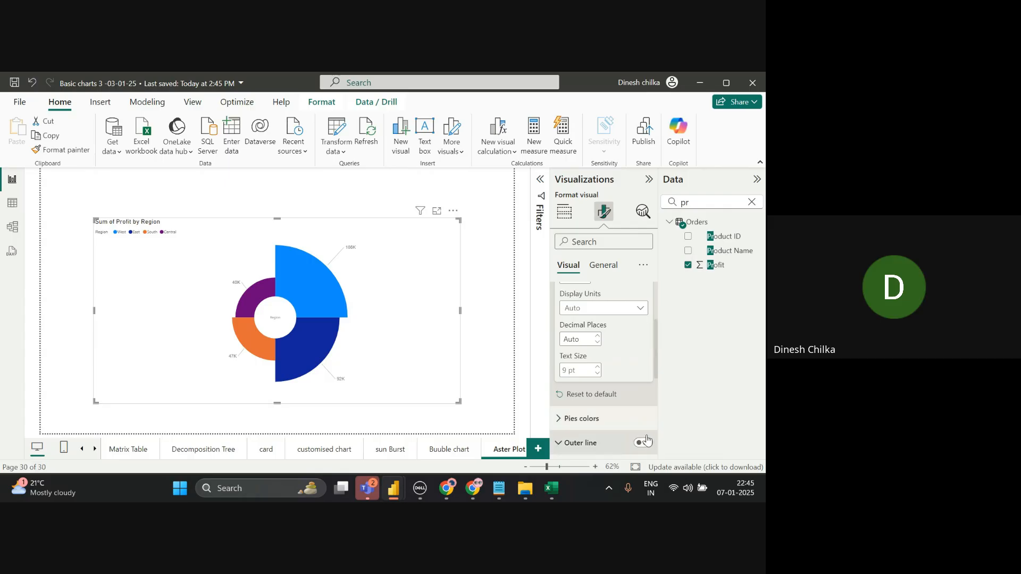
pyautogui.click(647, 441)
pyautogui.click(646, 443)
pyautogui.click(645, 444)
# - In Pies colors, change the Central slice colour to medium purple
pyautogui.click(606, 428)
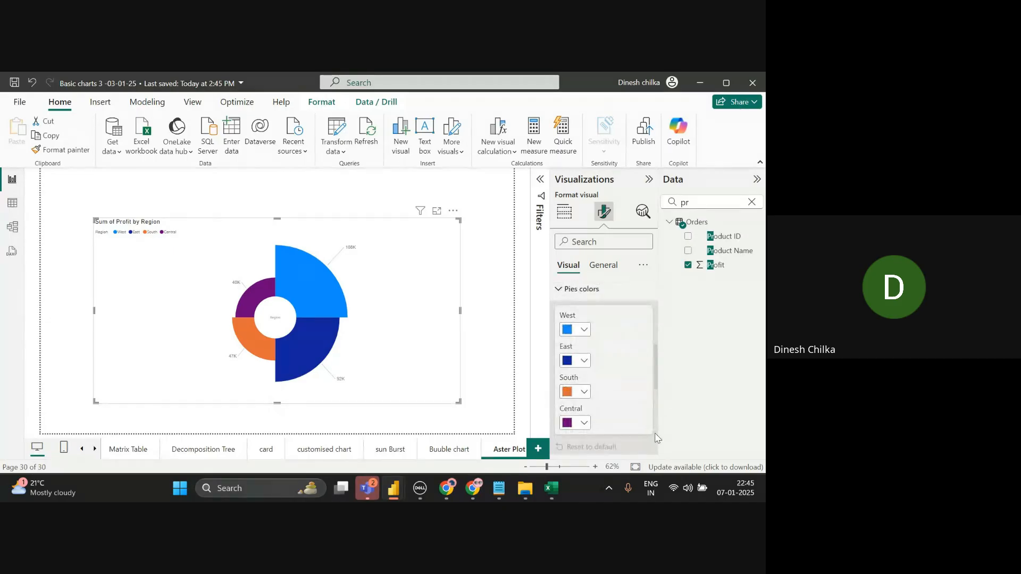
pyautogui.click(581, 424)
pyautogui.click(592, 371)
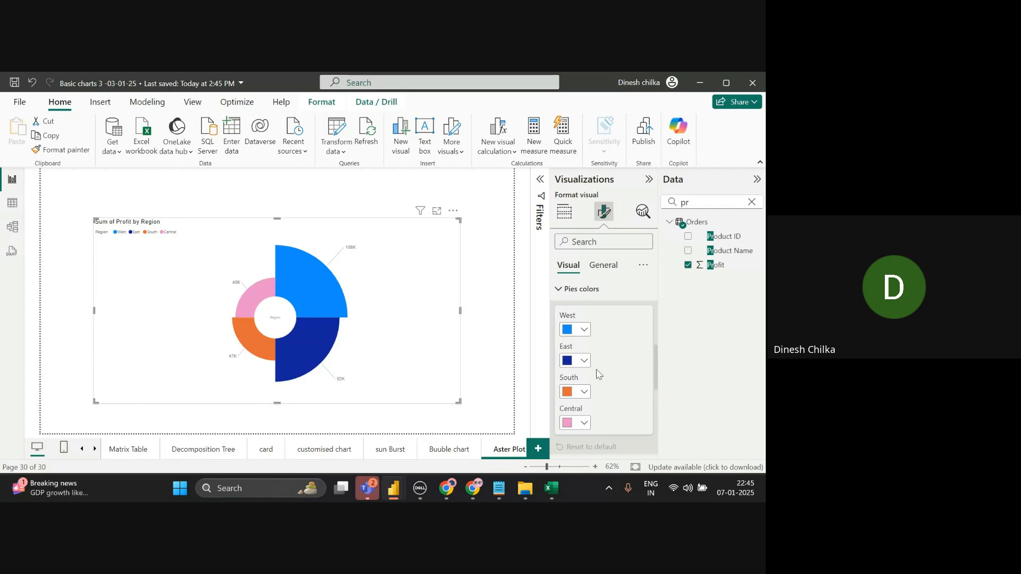
pyautogui.click(580, 429)
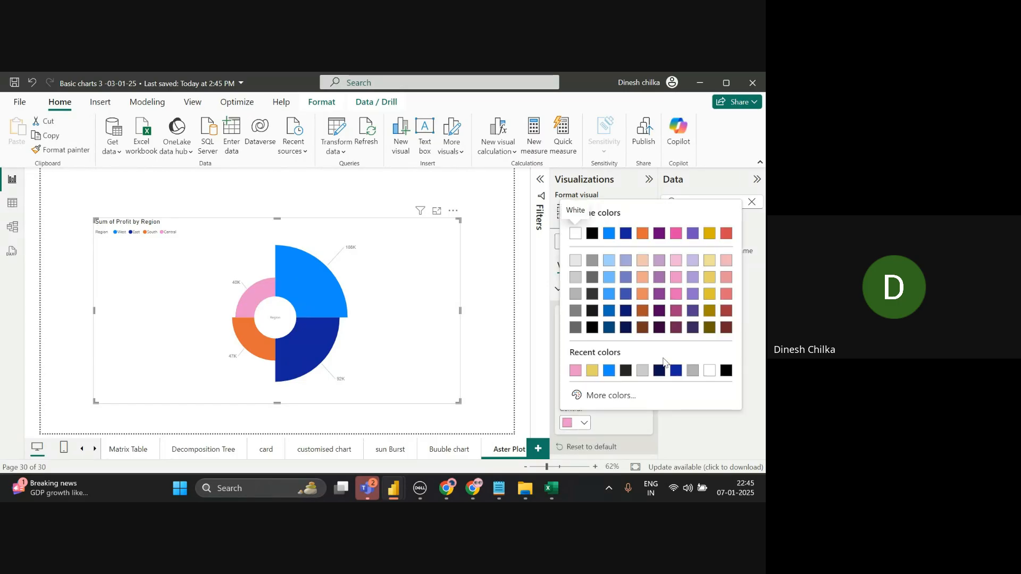
pyautogui.click(692, 294)
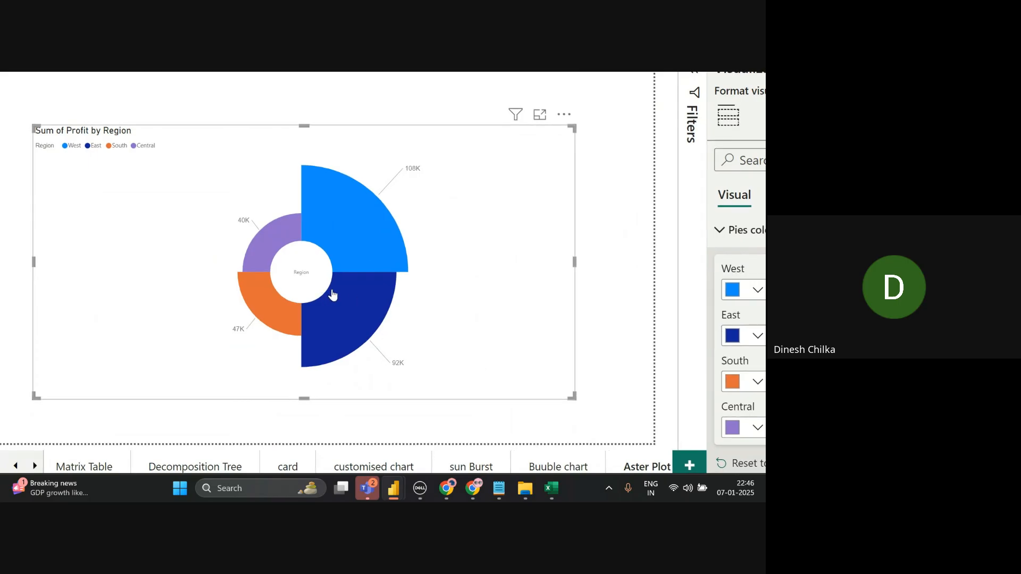
pyautogui.click(341, 303)
pyautogui.click(352, 261)
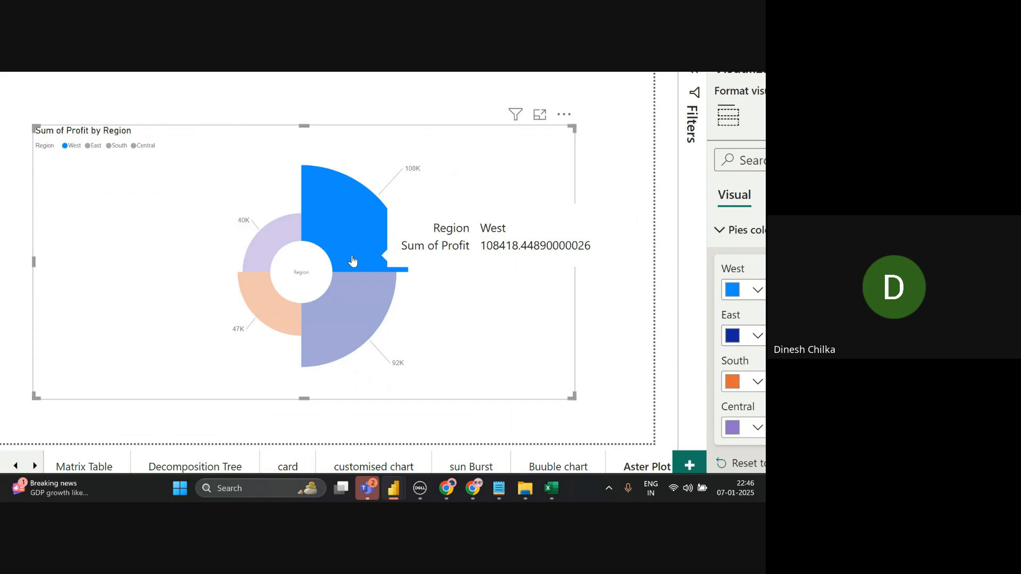
pyautogui.click(577, 294)
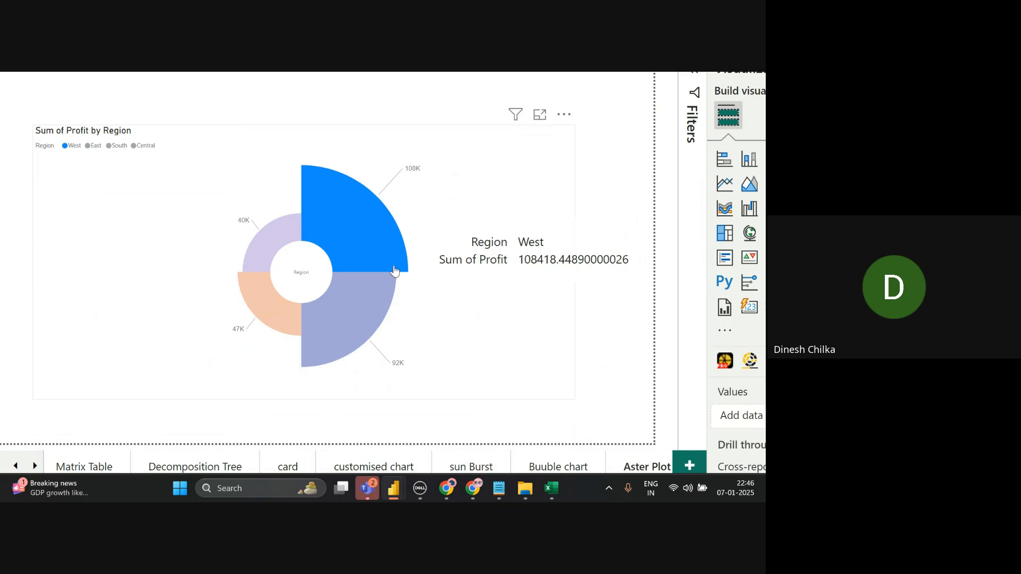
pyautogui.click(362, 249)
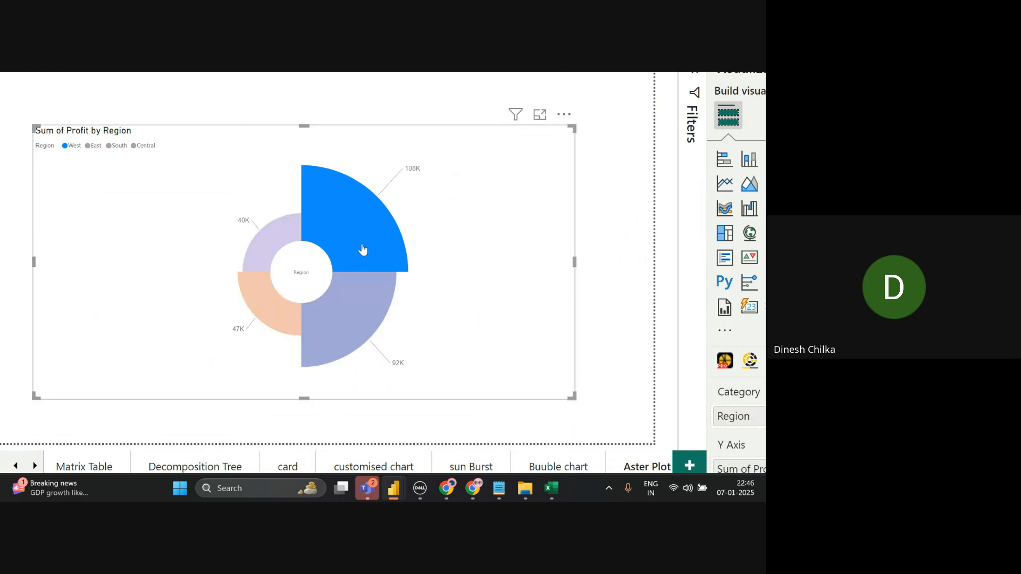
pyautogui.click(362, 249)
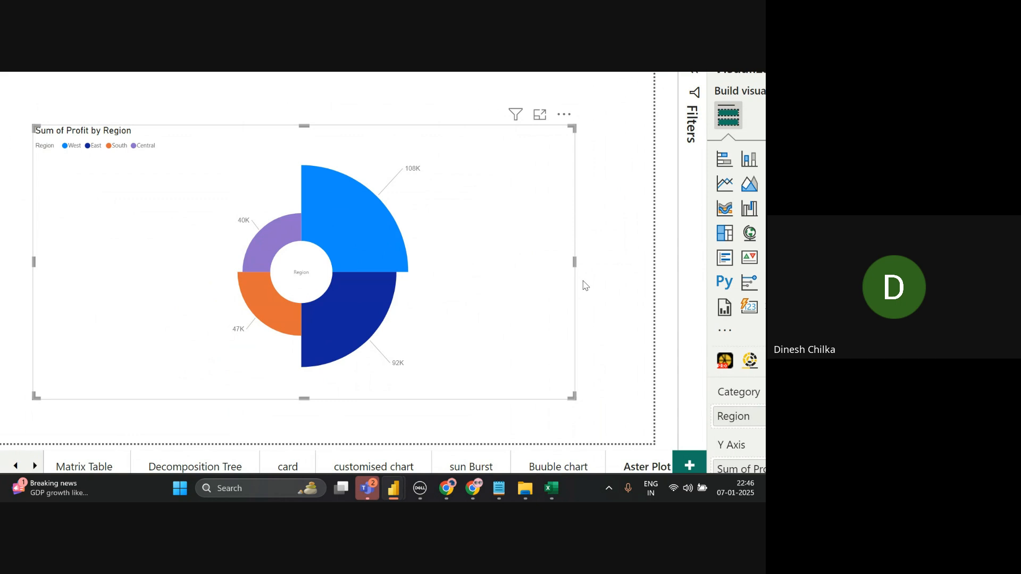
pyautogui.scroll(-2, 585, 286)
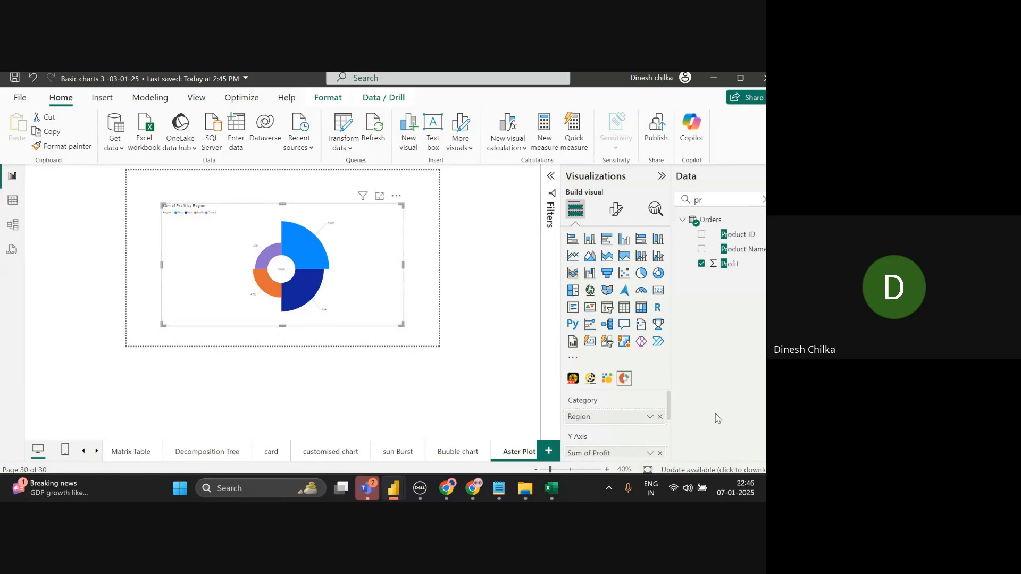
pyautogui.click(647, 470)
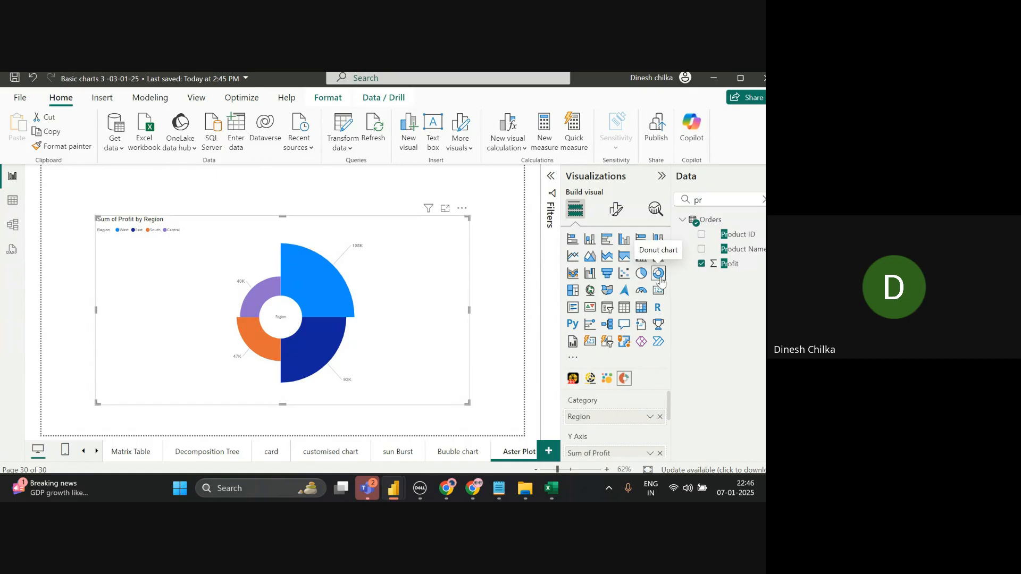
pyautogui.moveTo(259, 336)
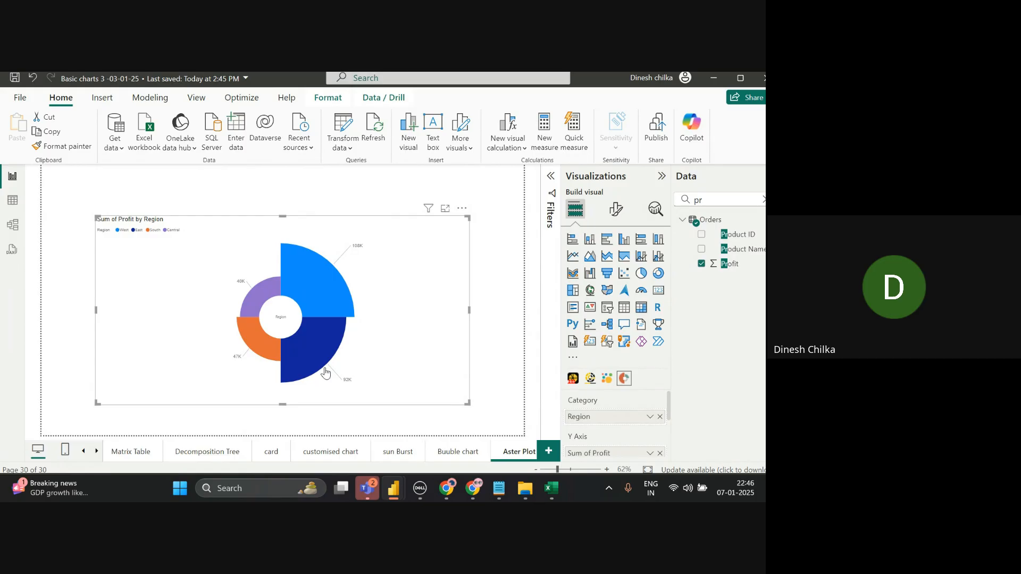
# - Browse back through the Sunburst, customised chart, card and Decomposition Tree pages to Matrix Table
pyautogui.click(451, 461)
pyautogui.click(400, 452)
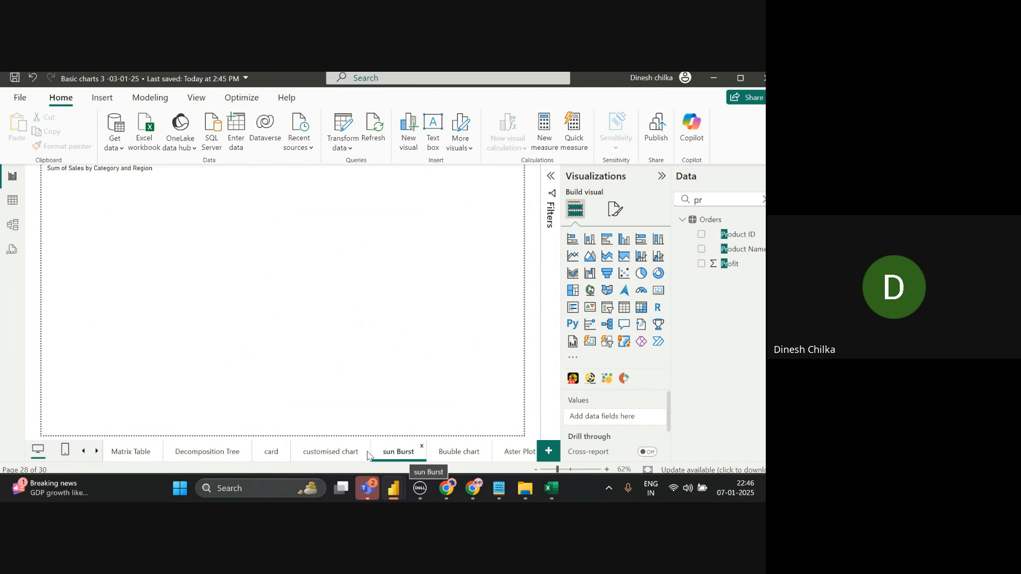
pyautogui.click(345, 457)
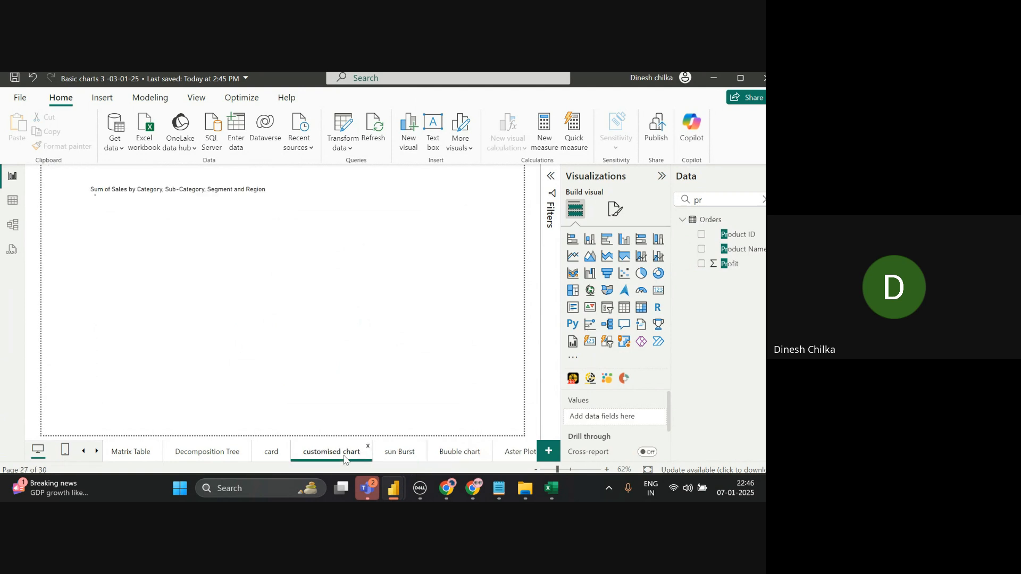
pyautogui.click(272, 457)
pyautogui.click(223, 457)
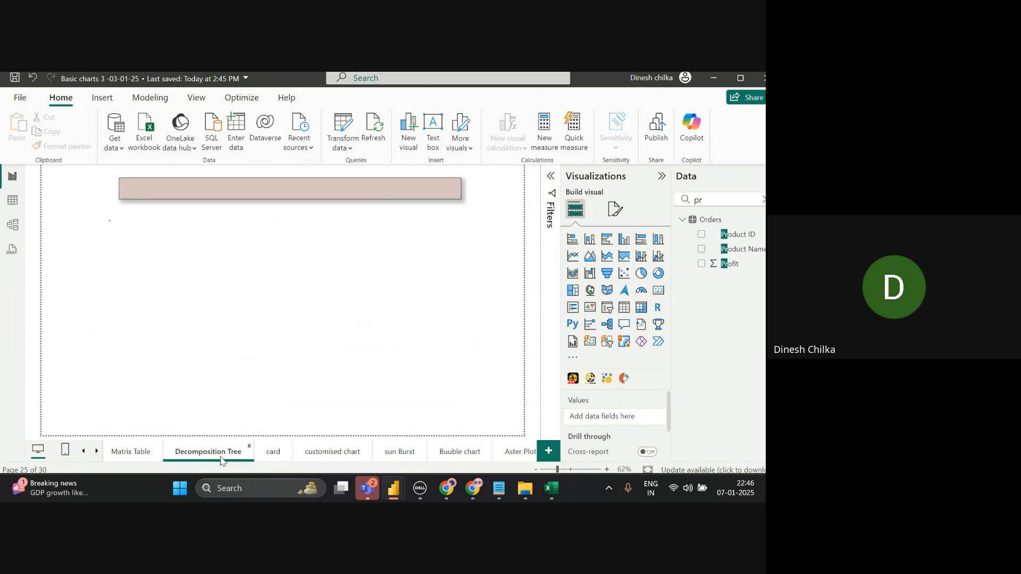
pyautogui.click(143, 457)
pyautogui.click(82, 455)
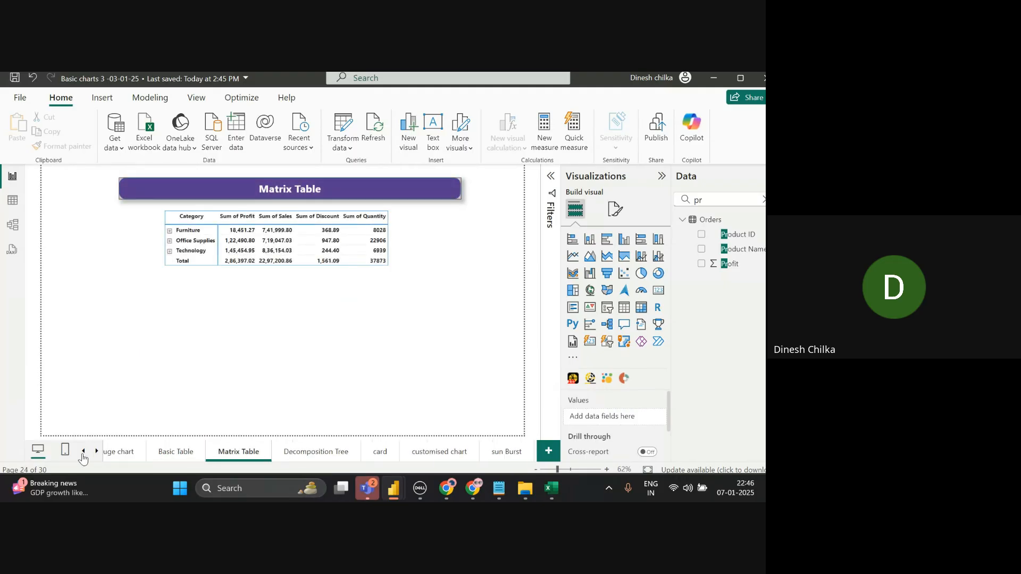
# - Visit Basic Table, Gauge chart, Scatter Plot, Filled Map and Symbol Map pages, then minimize Power BI
pyautogui.click(83, 452)
pyautogui.click(96, 452)
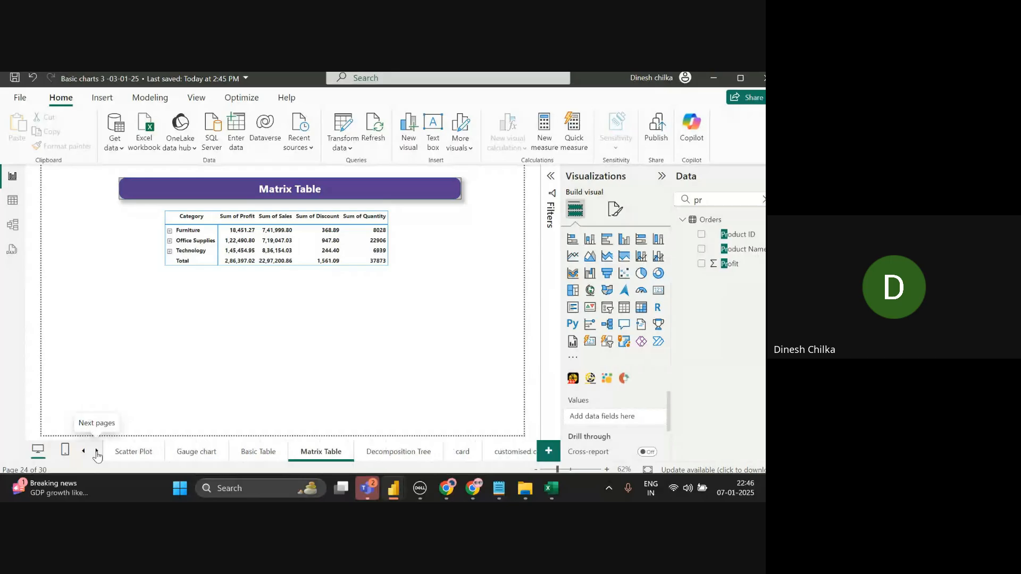
pyautogui.click(269, 451)
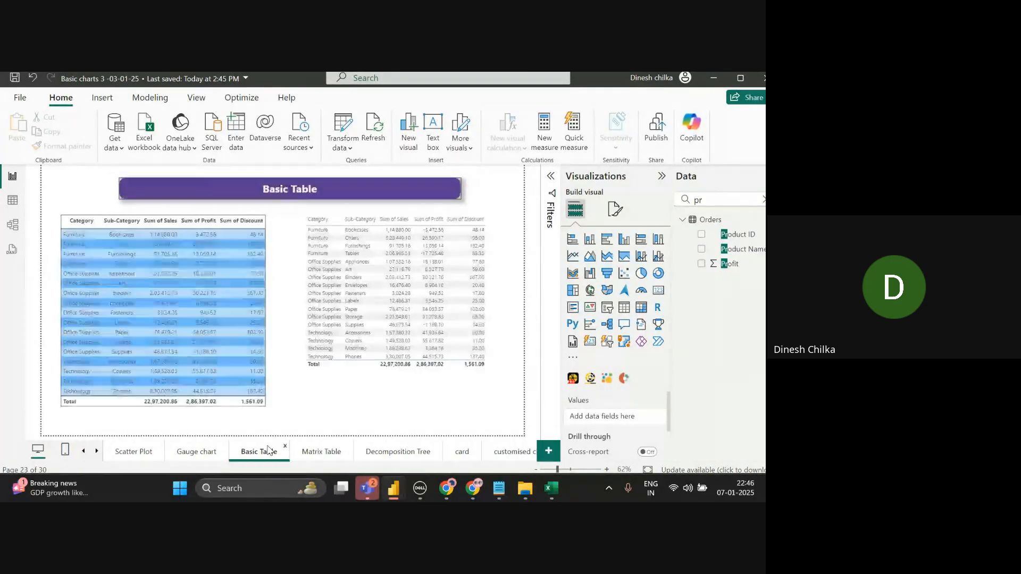
pyautogui.click(197, 451)
pyautogui.click(143, 456)
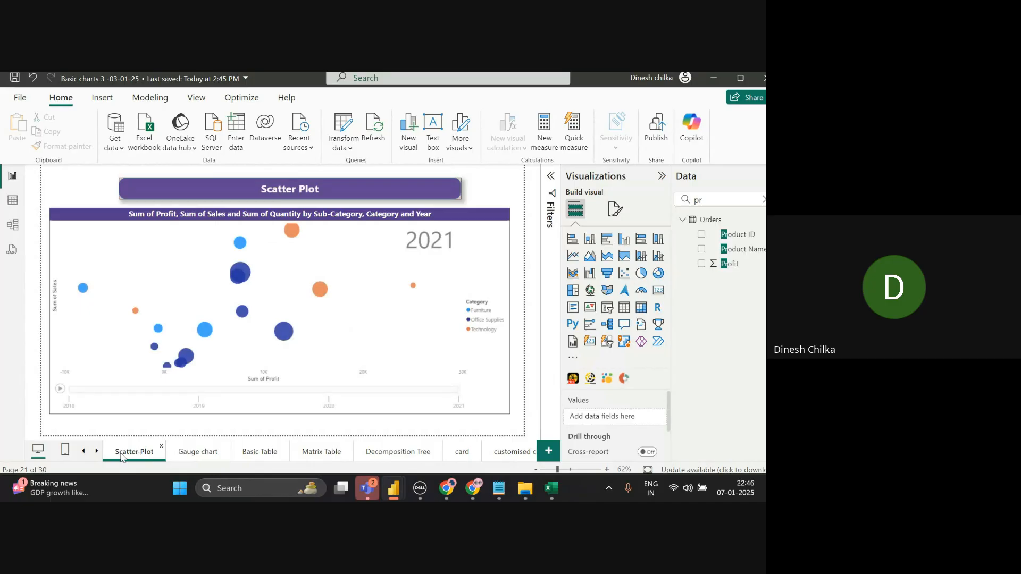
pyautogui.click(83, 452)
pyautogui.click(83, 452)
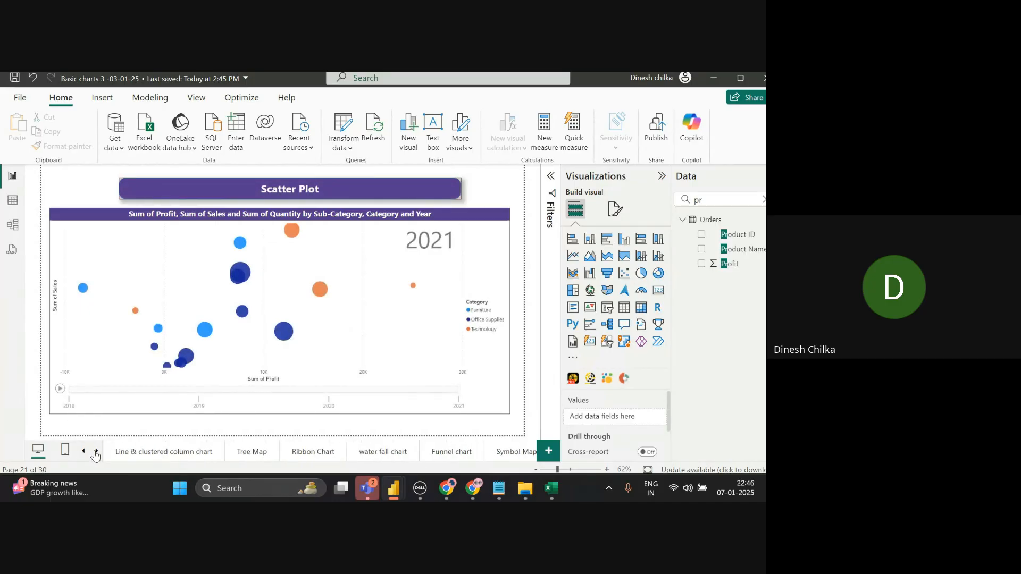
pyautogui.click(97, 452)
pyautogui.click(96, 451)
pyautogui.click(250, 453)
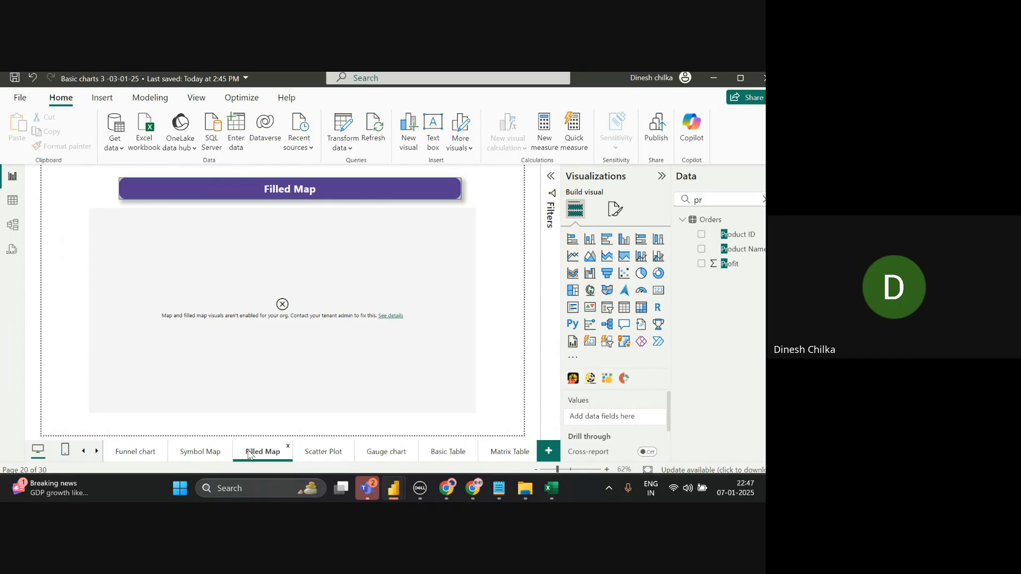
pyautogui.click(209, 461)
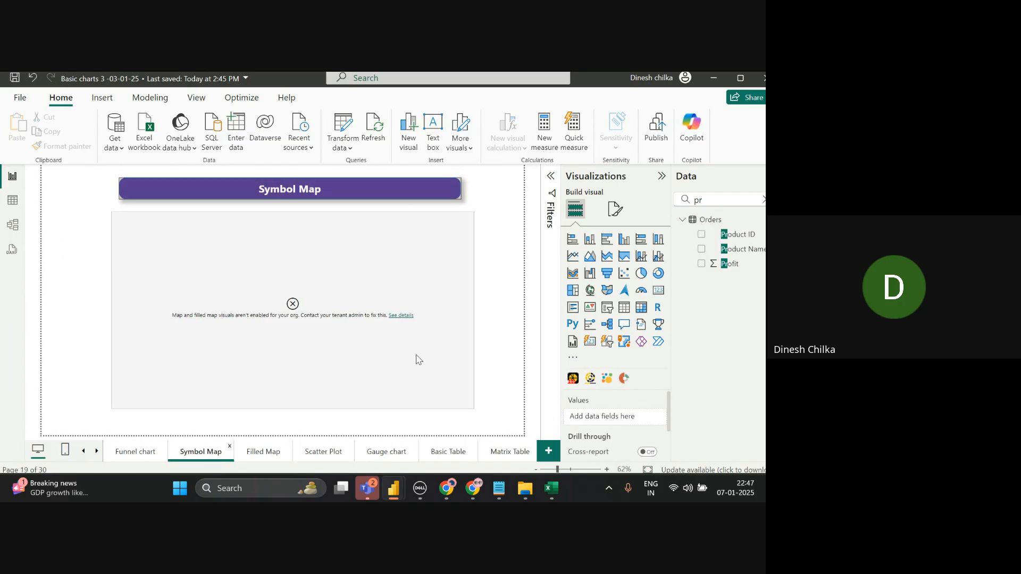
pyautogui.click(715, 84)
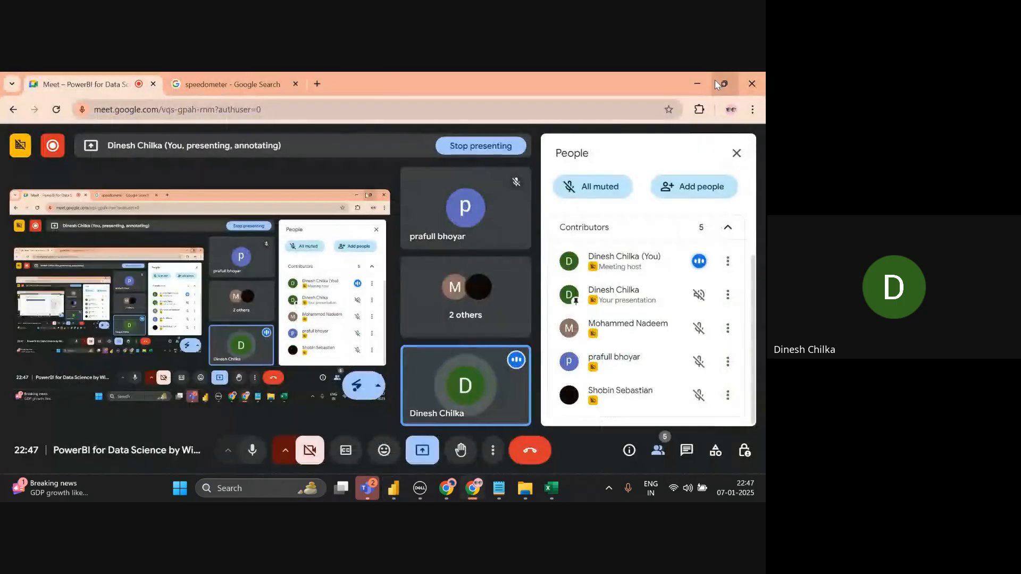
# - Restore the Chrome Meet window and then maximize it to fill the screen
pyautogui.moveTo(716, 83)
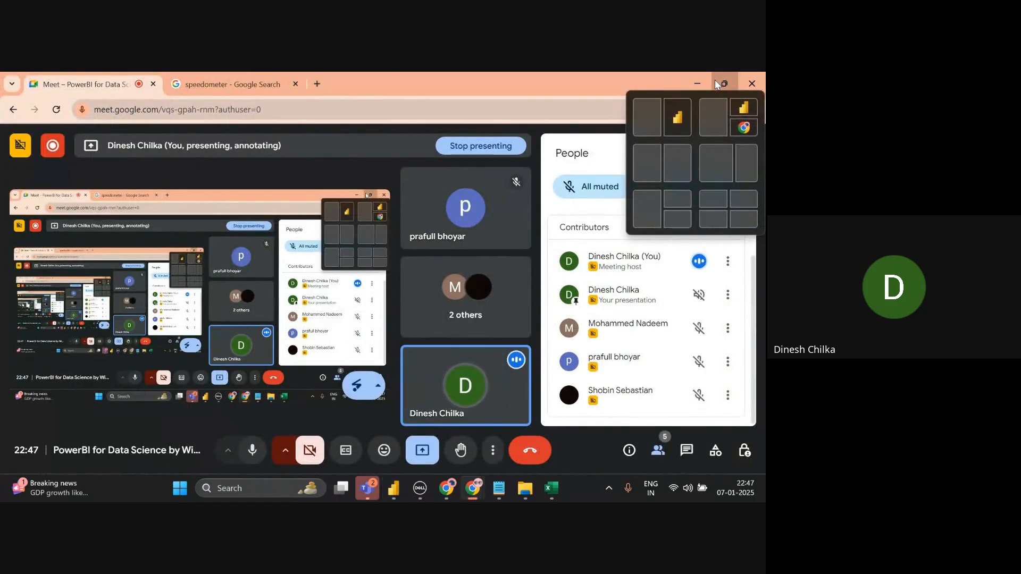
pyautogui.click(714, 80)
pyautogui.moveTo(715, 79)
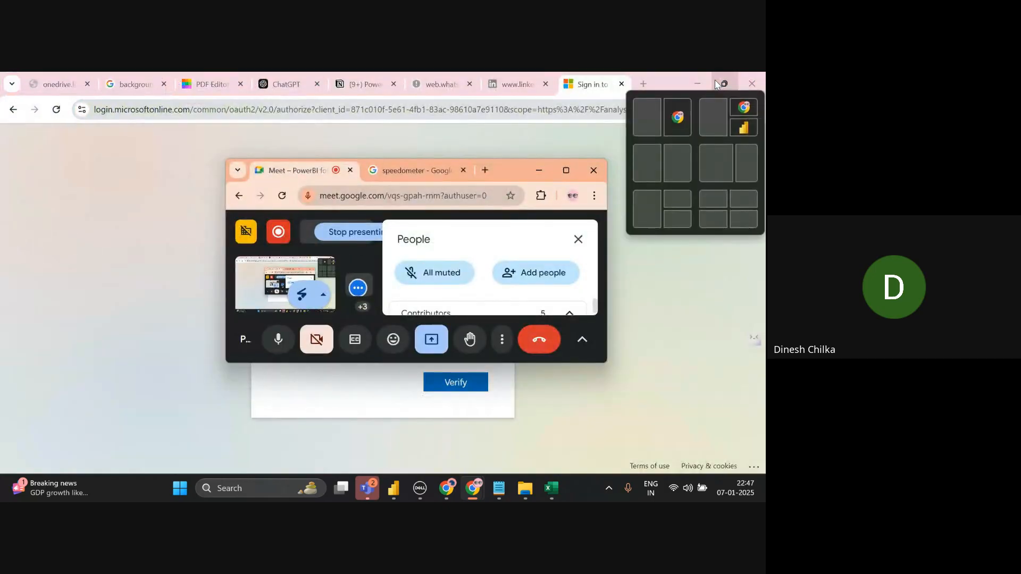
pyautogui.click(566, 170)
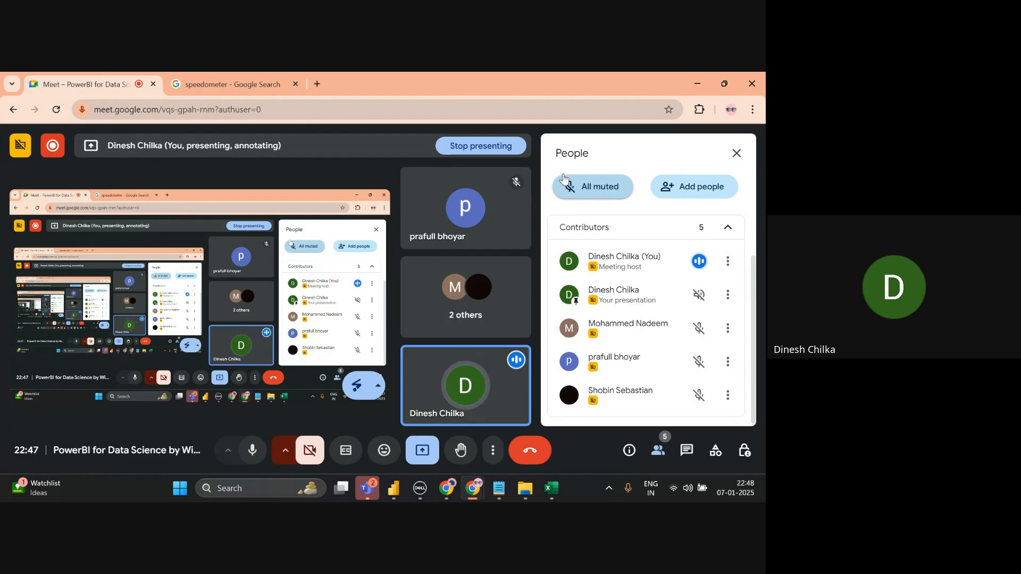
# - Open and close the Windows notifications and calendar panel several times, dismissing it with Escape
pyautogui.click(735, 488)
pyautogui.click(735, 488)
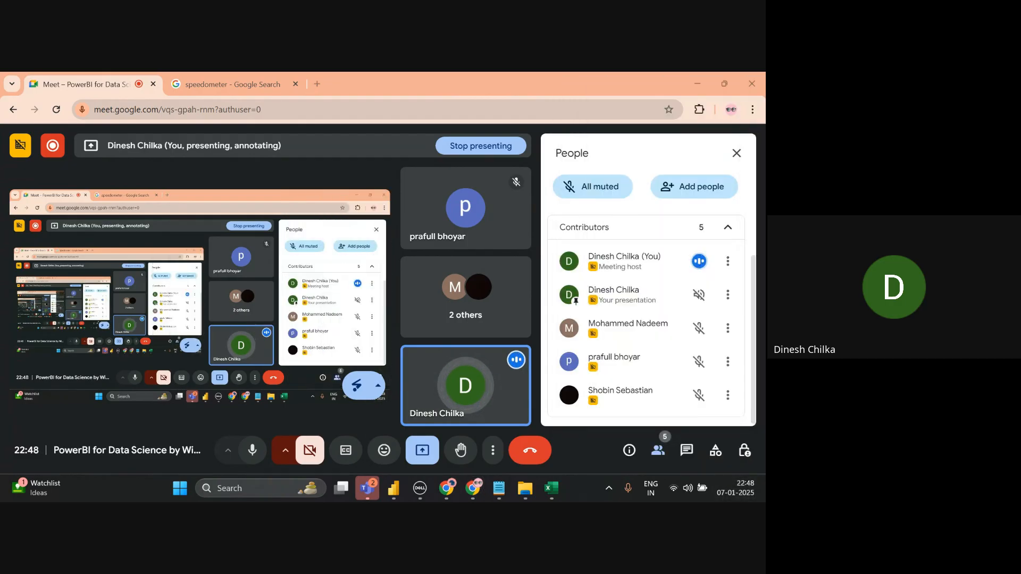
pyautogui.click(735, 488)
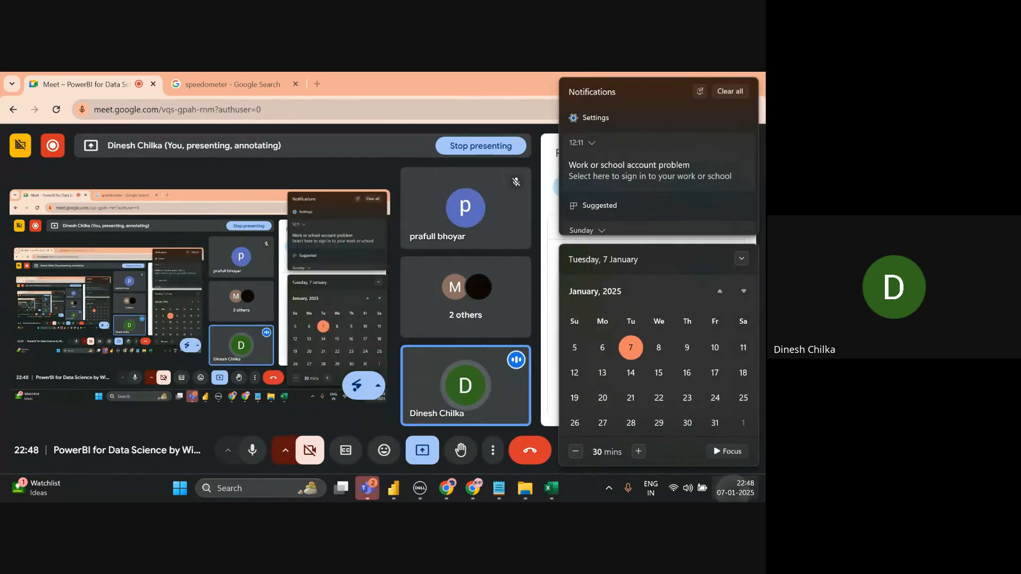
pyautogui.click(736, 488)
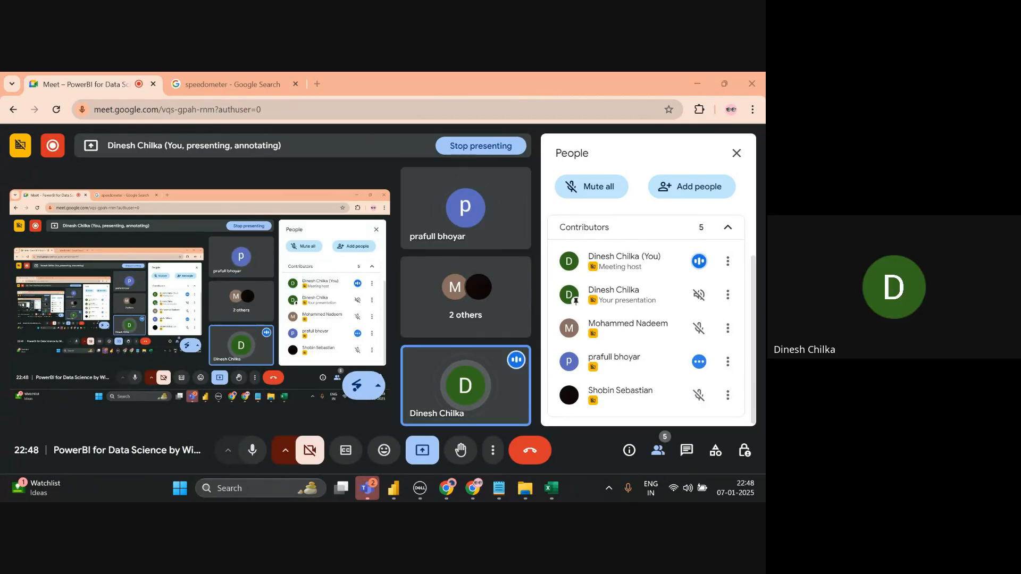
pyautogui.click(735, 488)
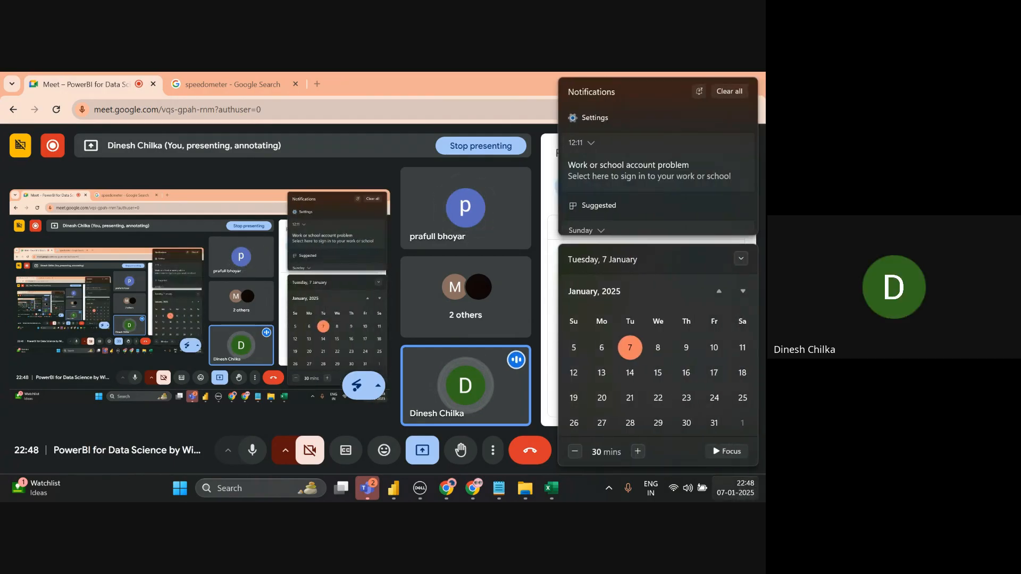
pyautogui.press('Escape')
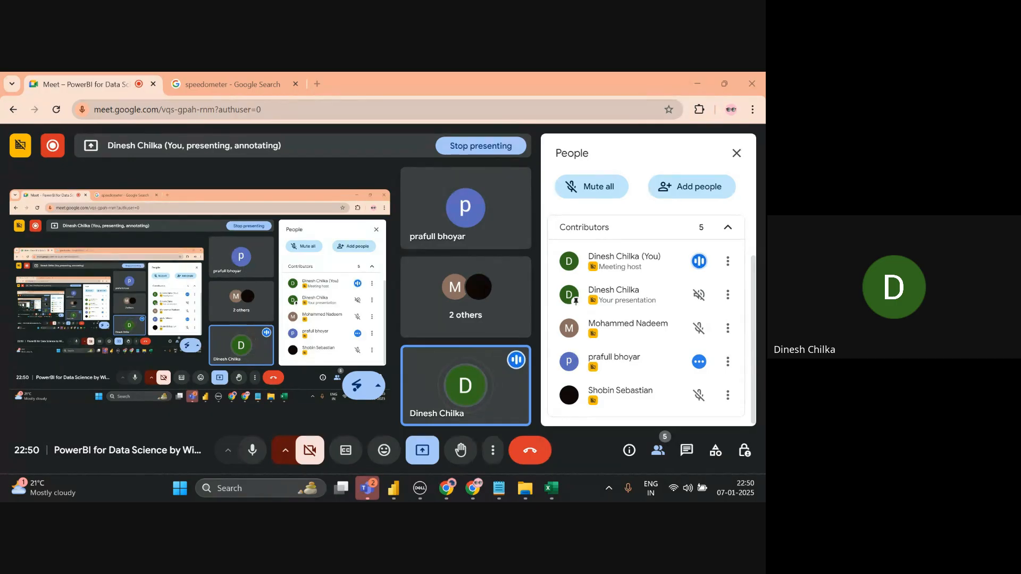
# - Return to the Basic charts 3 report and select the gauge on the Gauge chart page
pyautogui.moveTo(393, 488)
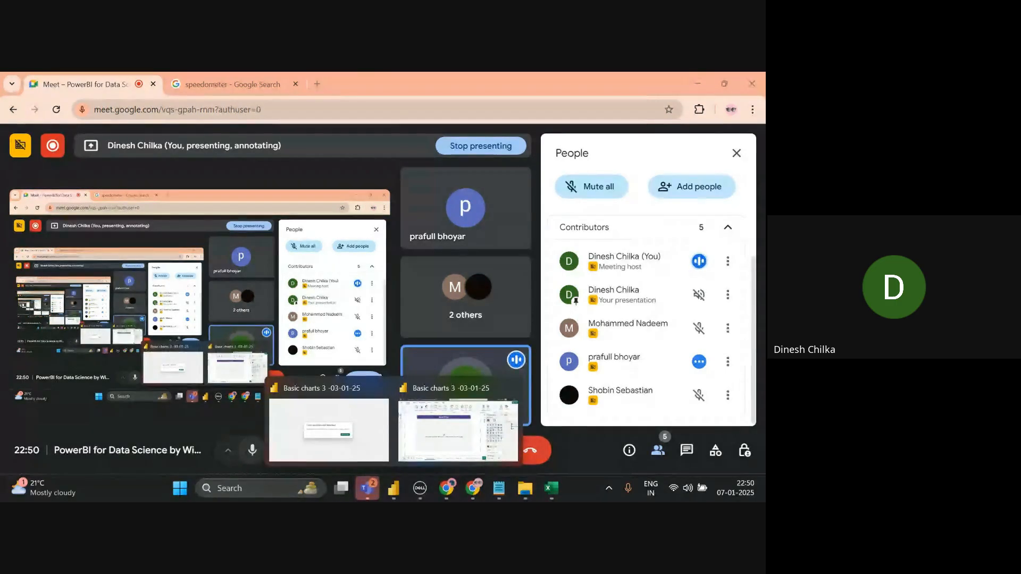
pyautogui.click(459, 429)
pyautogui.click(387, 452)
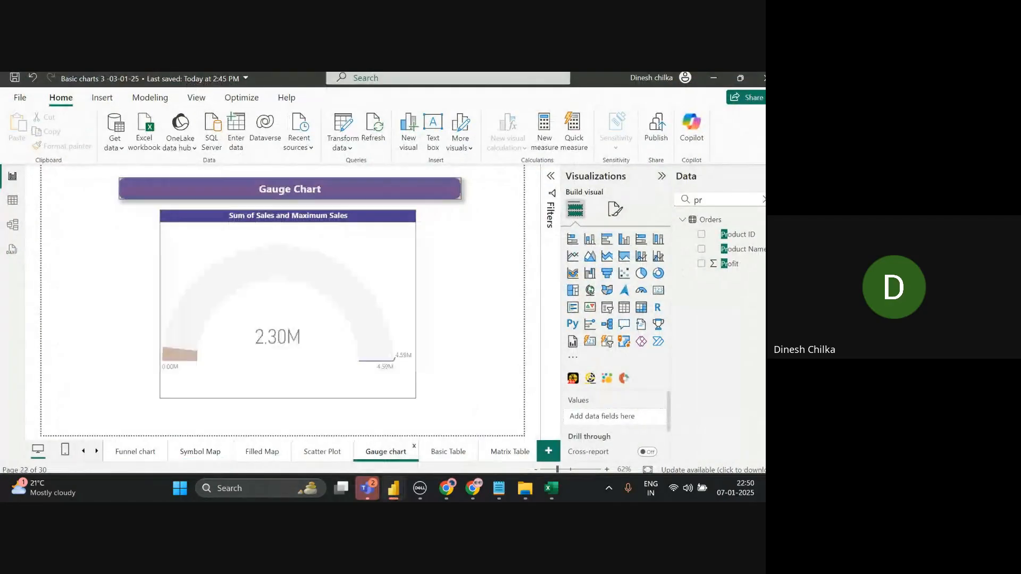
pyautogui.click(330, 340)
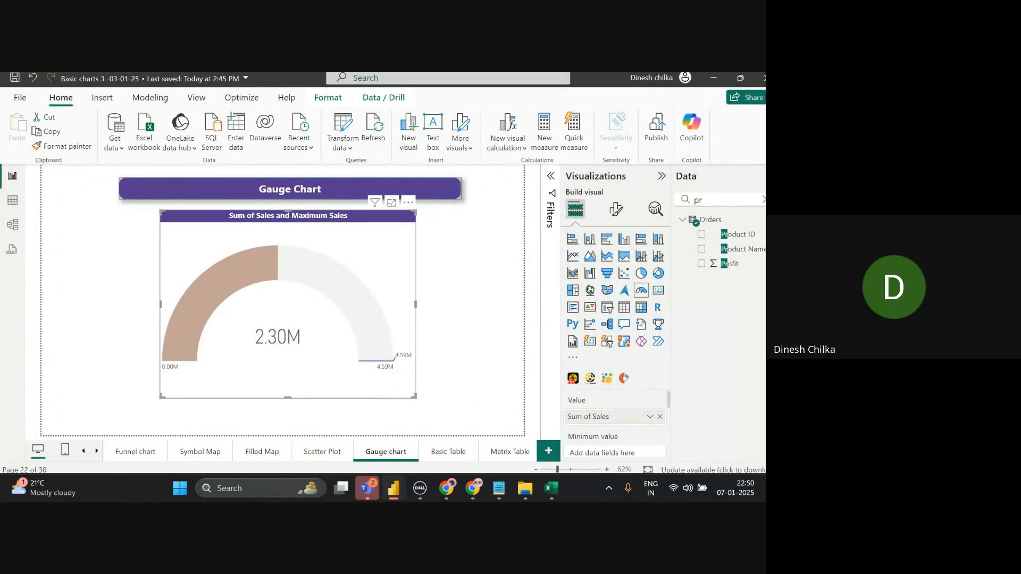
pyautogui.scroll(-3, 616, 425)
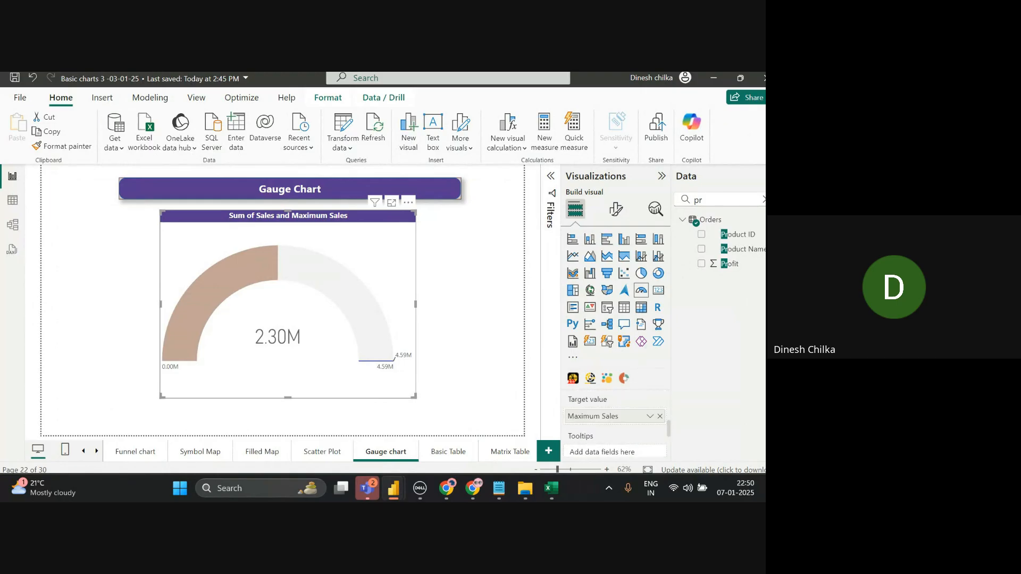
# - Search 'max' and inspect the Maximum Sales formula SUM(Orders[Sales]) * 2, cancelling without changes
pyautogui.click(764, 200)
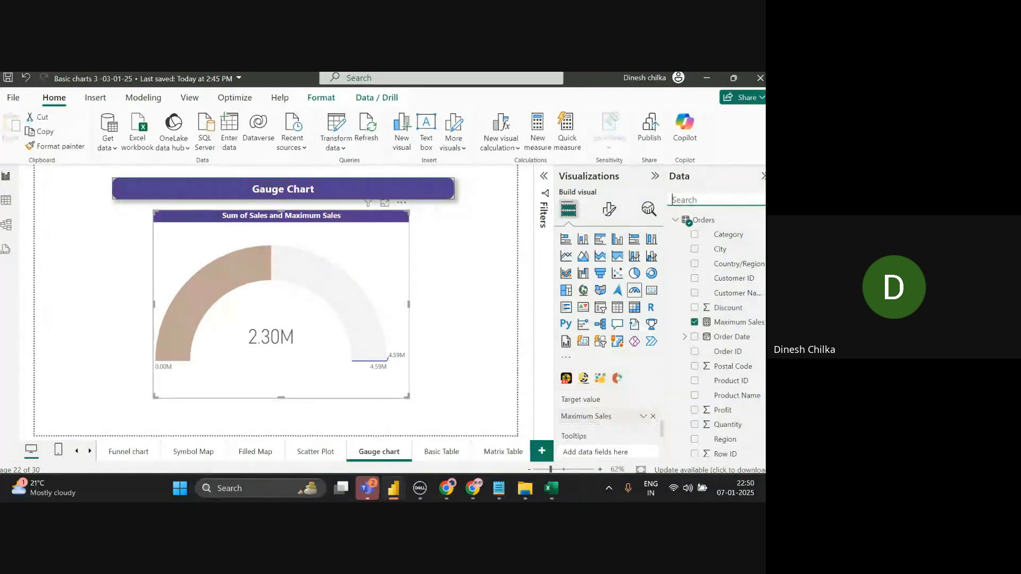
pyautogui.write('max')
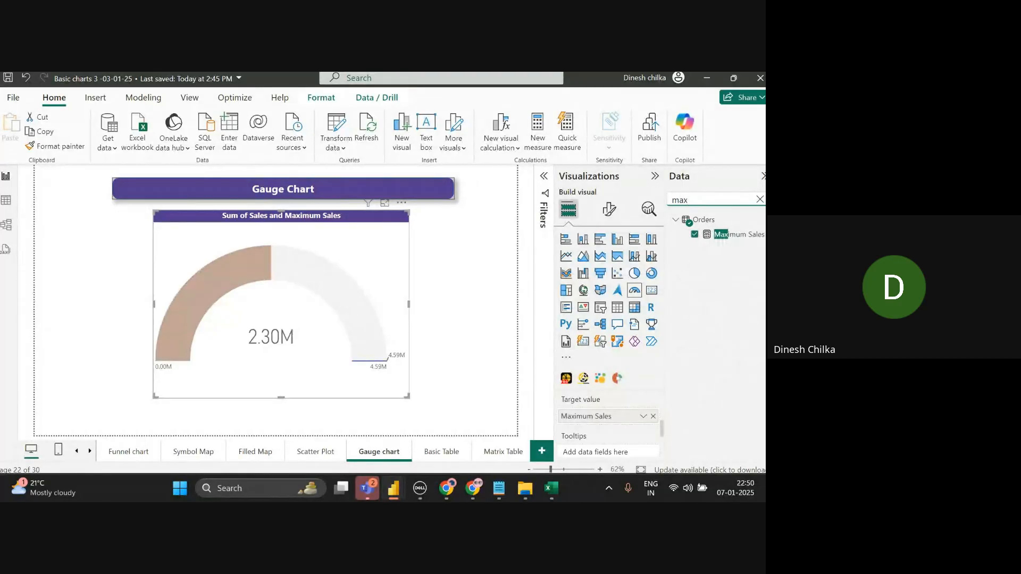
pyautogui.click(737, 235)
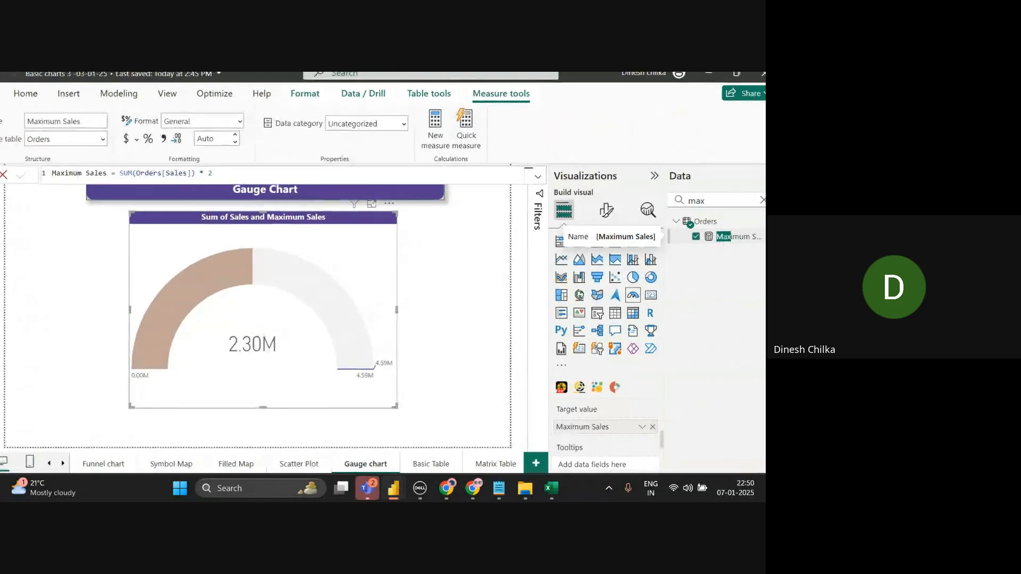
pyautogui.rightClick(316, 271)
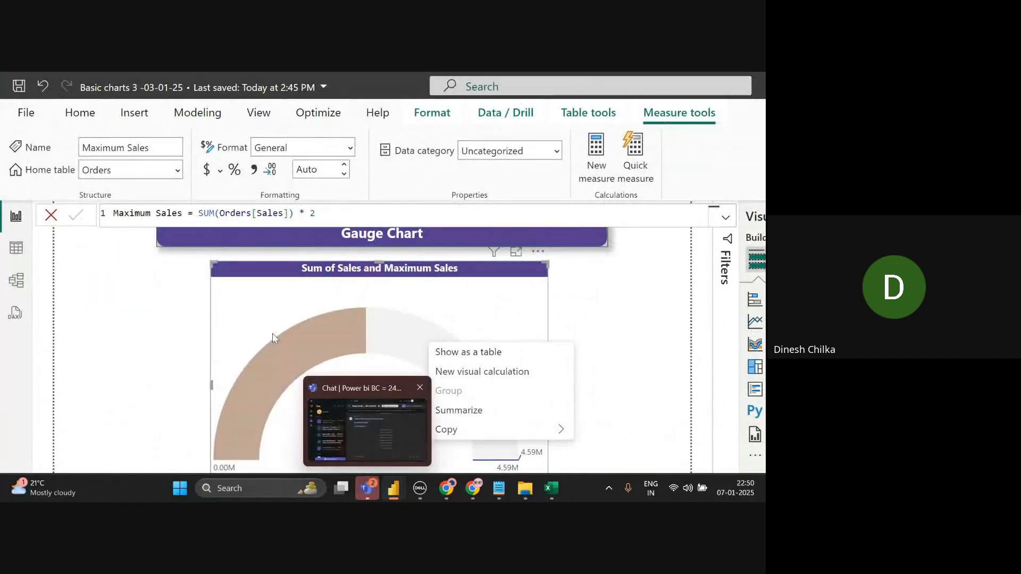
pyautogui.click(322, 210)
pyautogui.tripleClick(322, 208)
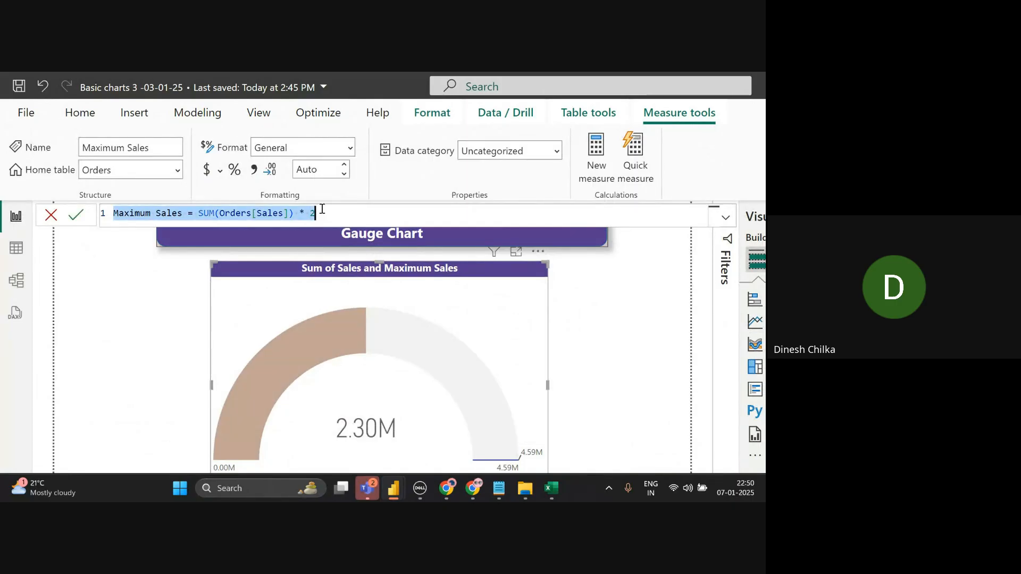
pyautogui.doubleClick(220, 214)
pyautogui.tripleClick(220, 213)
pyautogui.click(51, 216)
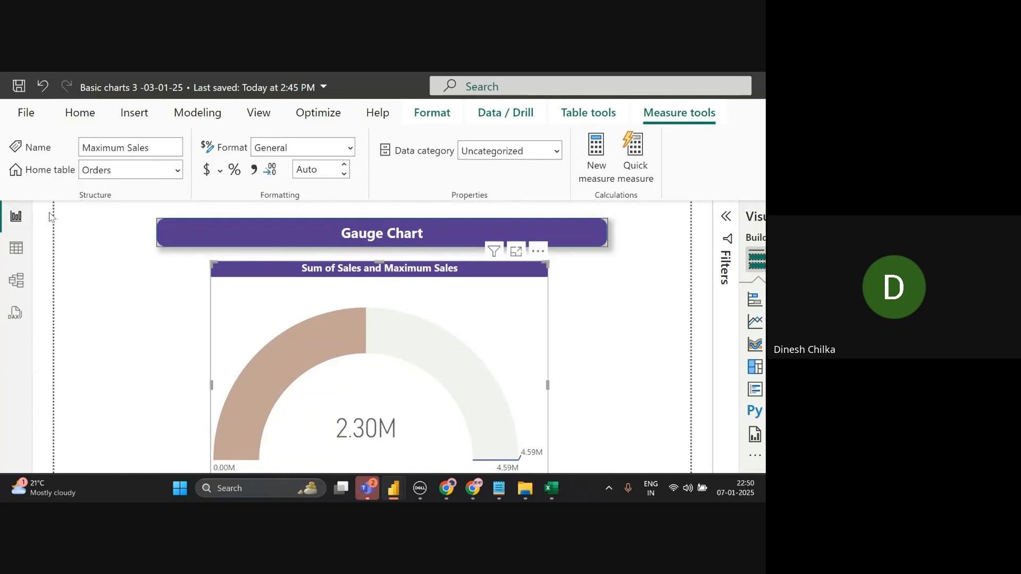
pyautogui.click(80, 112)
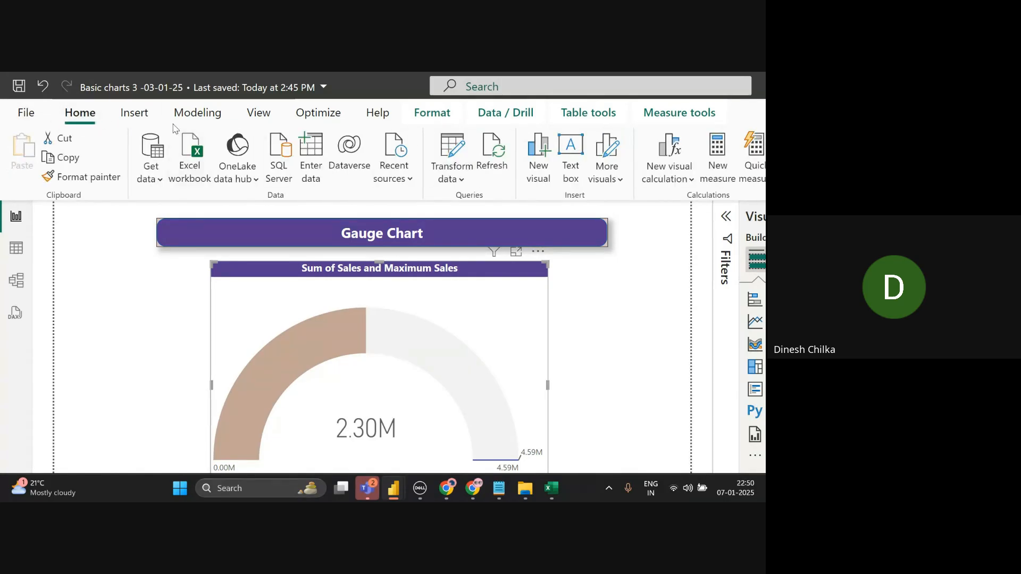
pyautogui.click(145, 122)
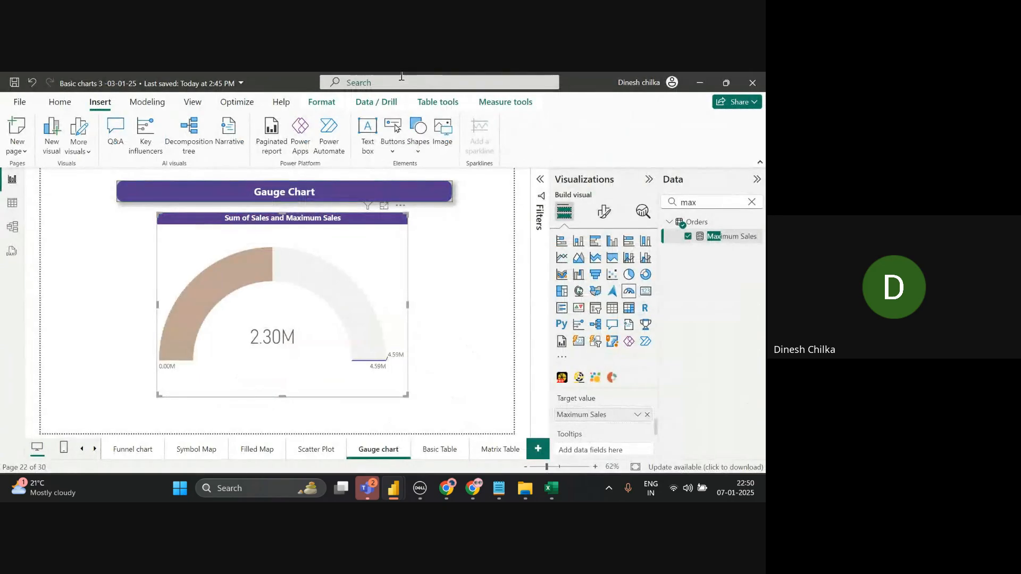
# - Switch the ribbon back to the Home tab
pyautogui.click(68, 106)
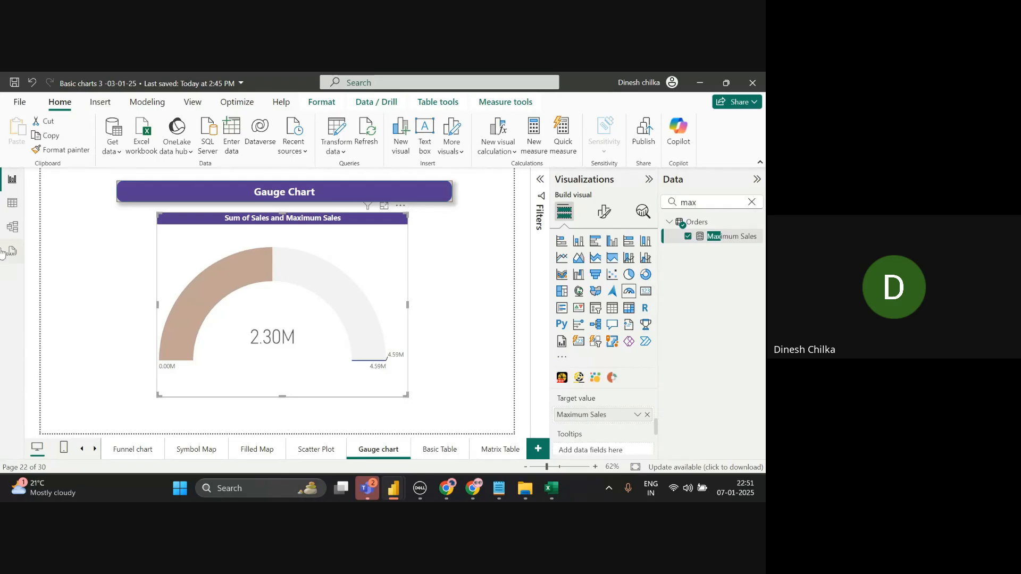
pyautogui.click(13, 228)
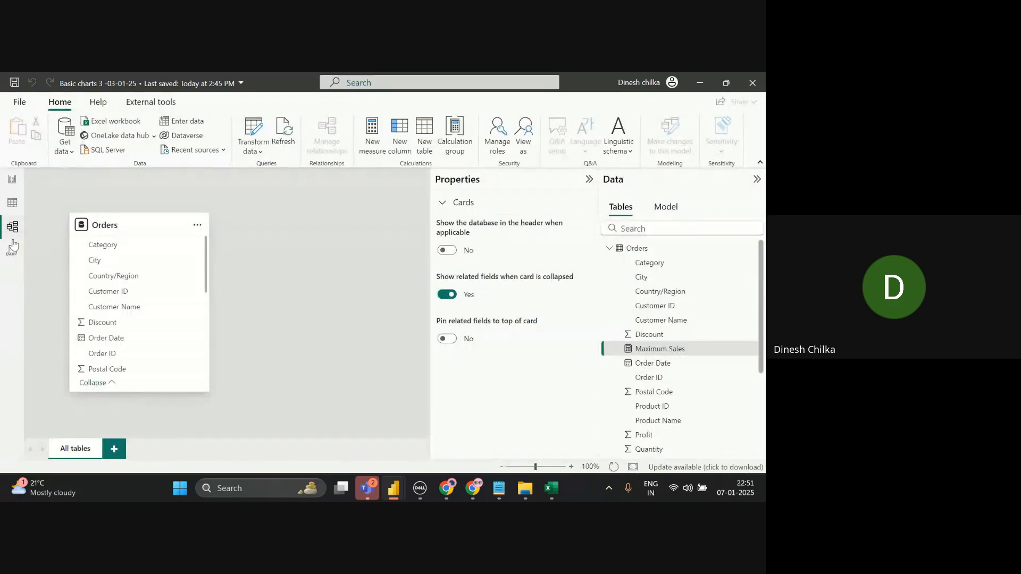
pyautogui.click(15, 208)
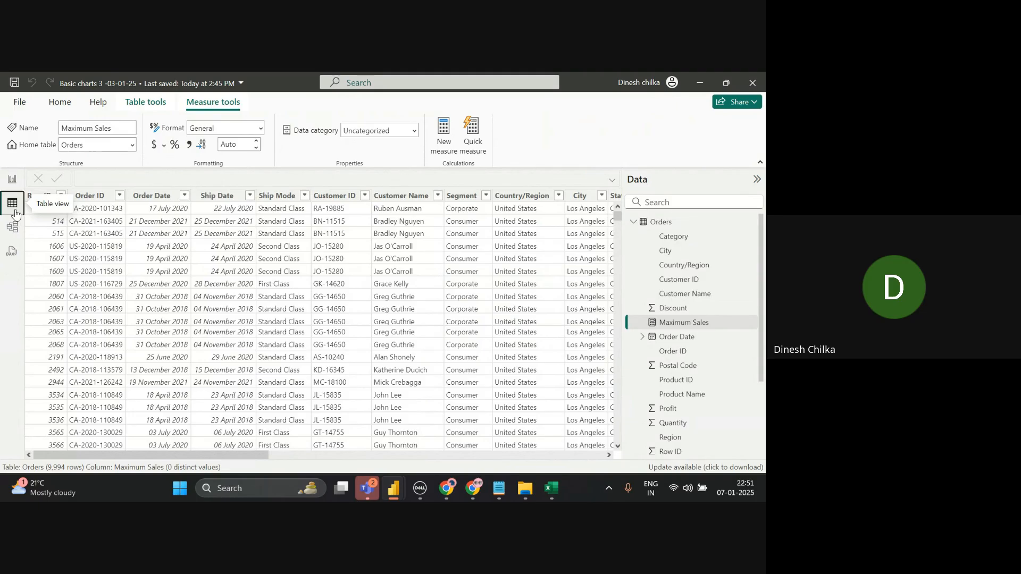
pyautogui.click(14, 181)
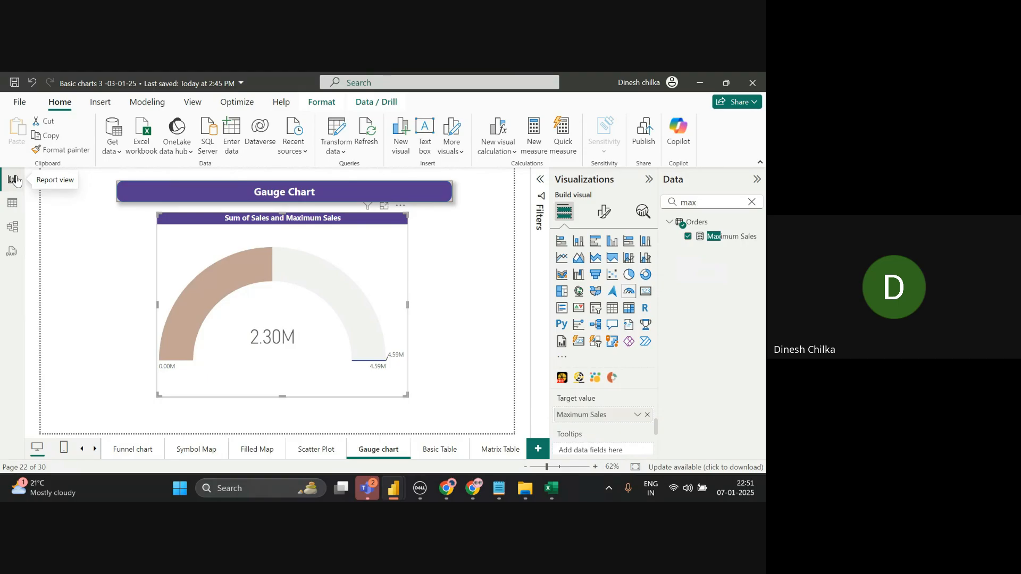
# - Open the notifications panel, then Alt+Tab over to the Google Meet window
pyautogui.click(736, 488)
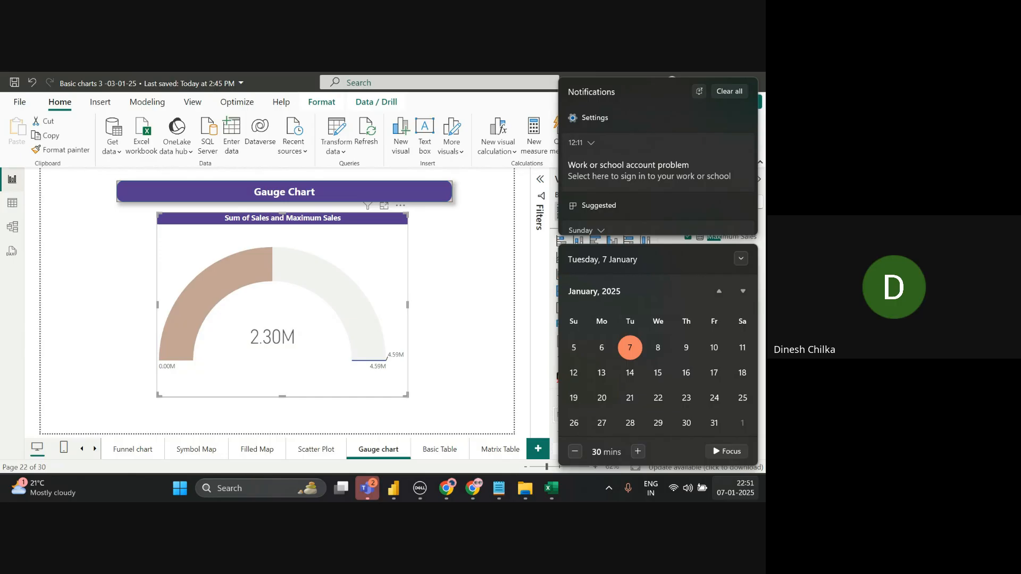
pyautogui.hotkey('alt', 'Tab')
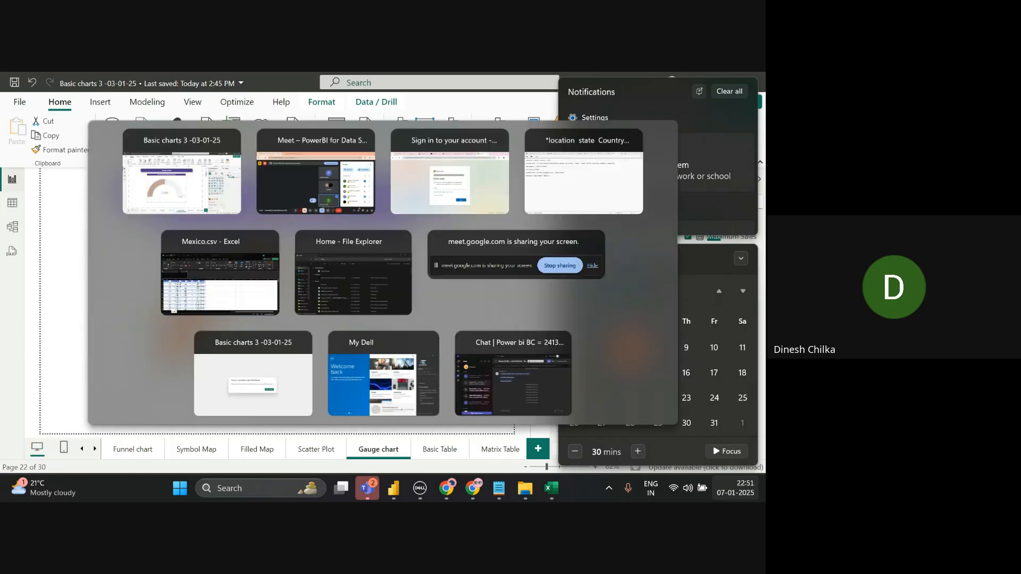
pyautogui.hotkey('alt', 'Tab')
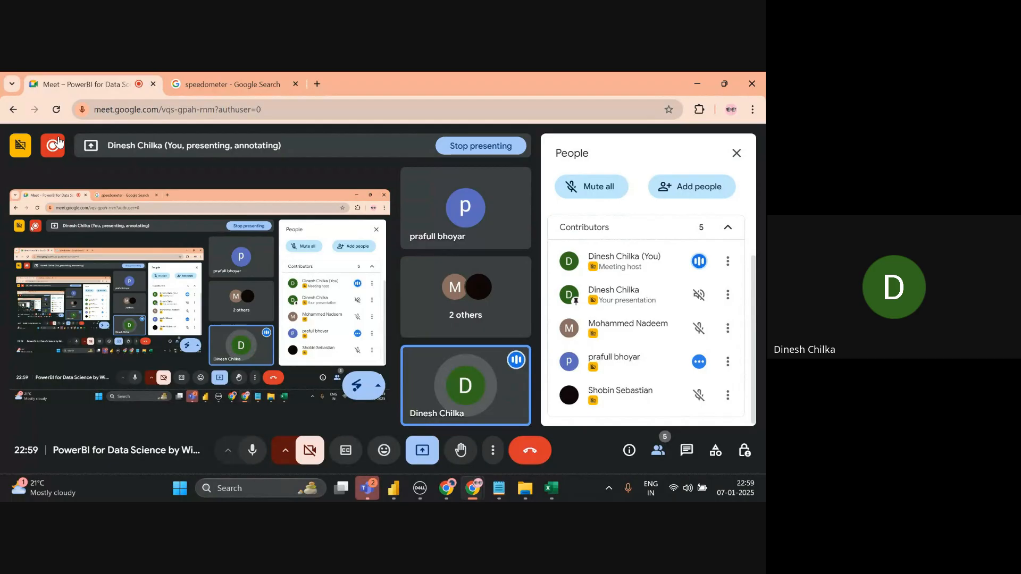
# - Leave the Google Meet call, triggering the warning that a recorded call can't end for everyone
pyautogui.click(532, 450)
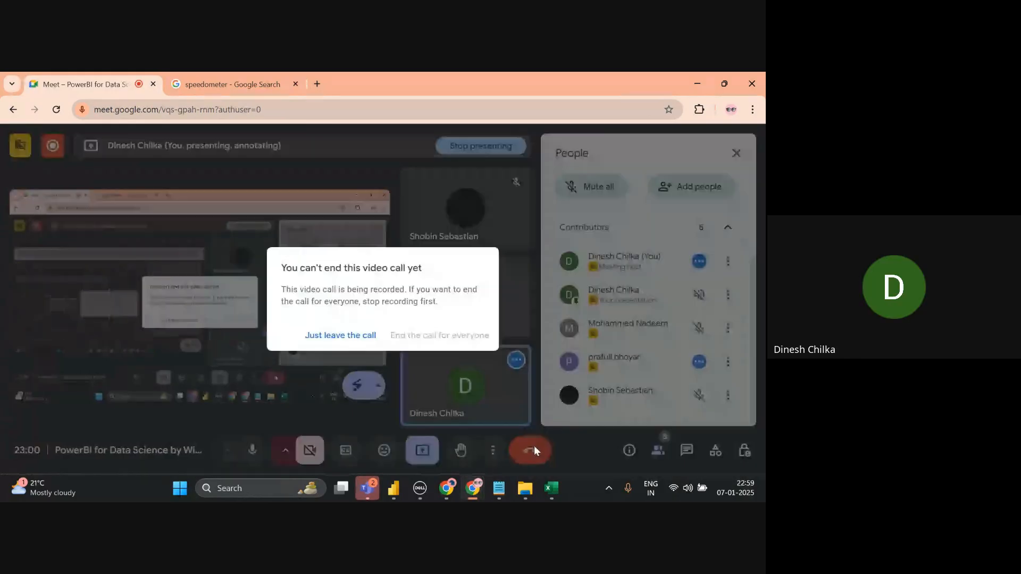